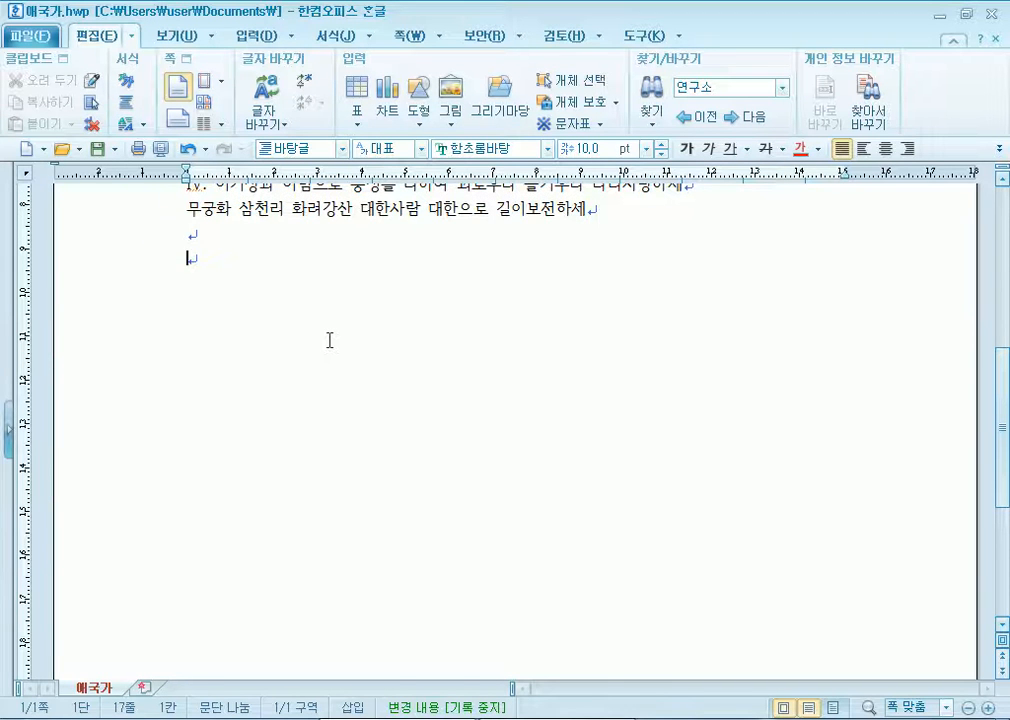
Copy the verses numbered I to IV with their refrains and paste them at the end of the document.
key(ctrl+Home)
key(Down)
key(Down)
key(Down)
key(Down)
key(shift+Down)
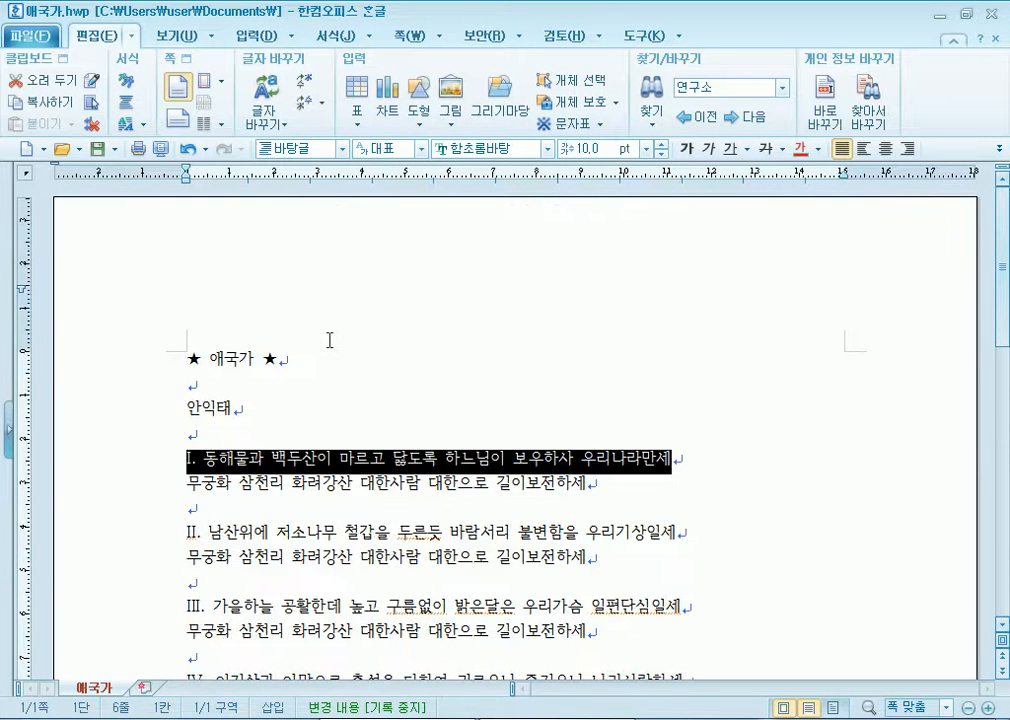
key(shift+Down)
key(shift+Down)
key(shift+Down)
key(shift+Down)
key(shift+Down)
key(shift+Down)
key(shift+Down)
key(shift+Down)
key(shift+Down)
key(shift+Down)
key(shift+Down)
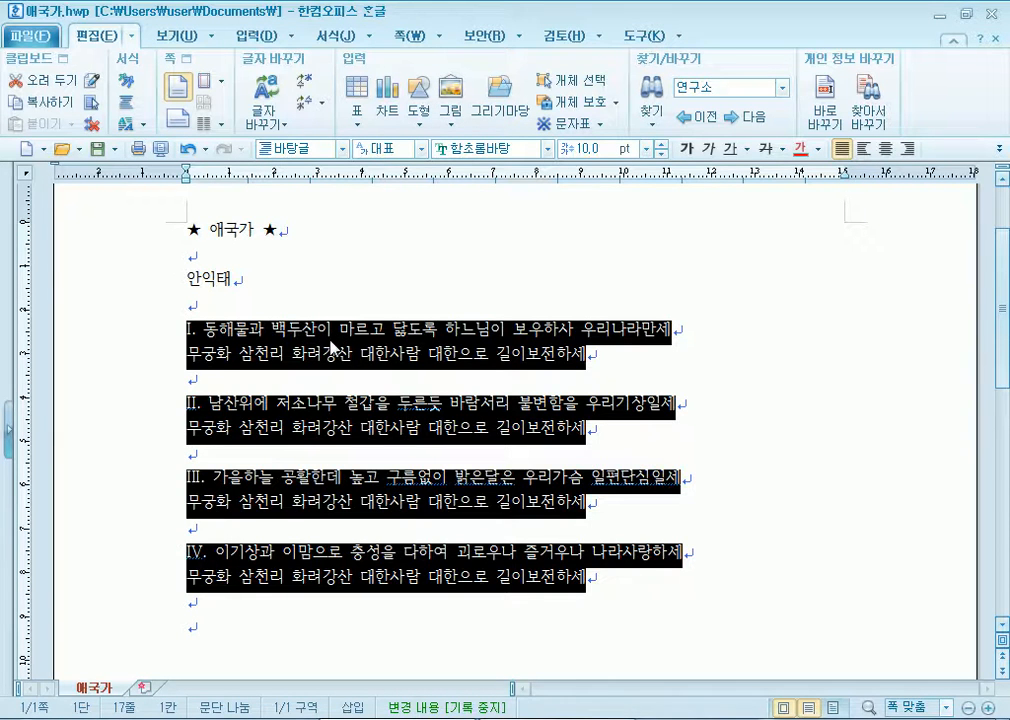
key(ctrl+c)
key(ctrl+v)
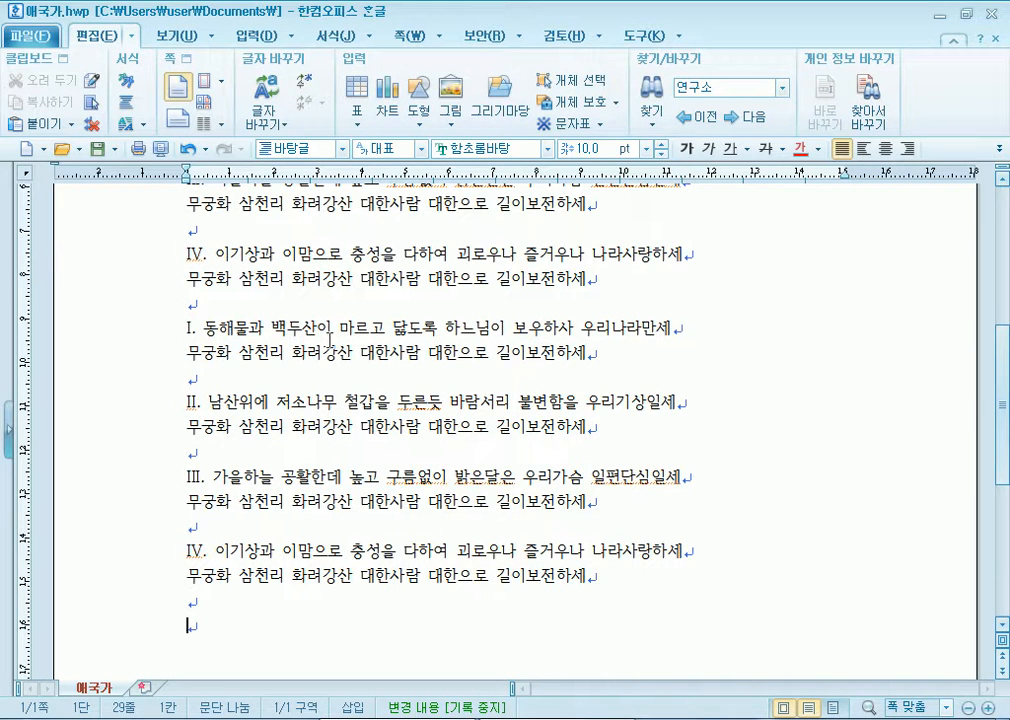
Insert two blank lines above the pasted copy of the verses.
scroll(331, 339, up, 2)
scroll(336, 338, down, 1)
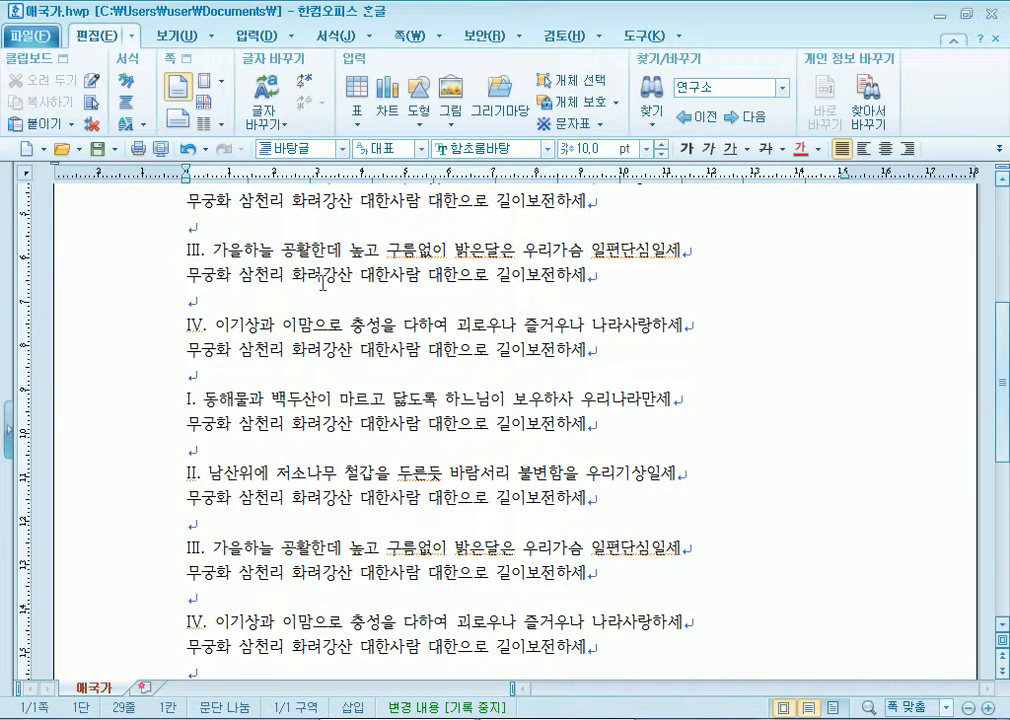
click(665, 388)
key(Return)
key(Return)
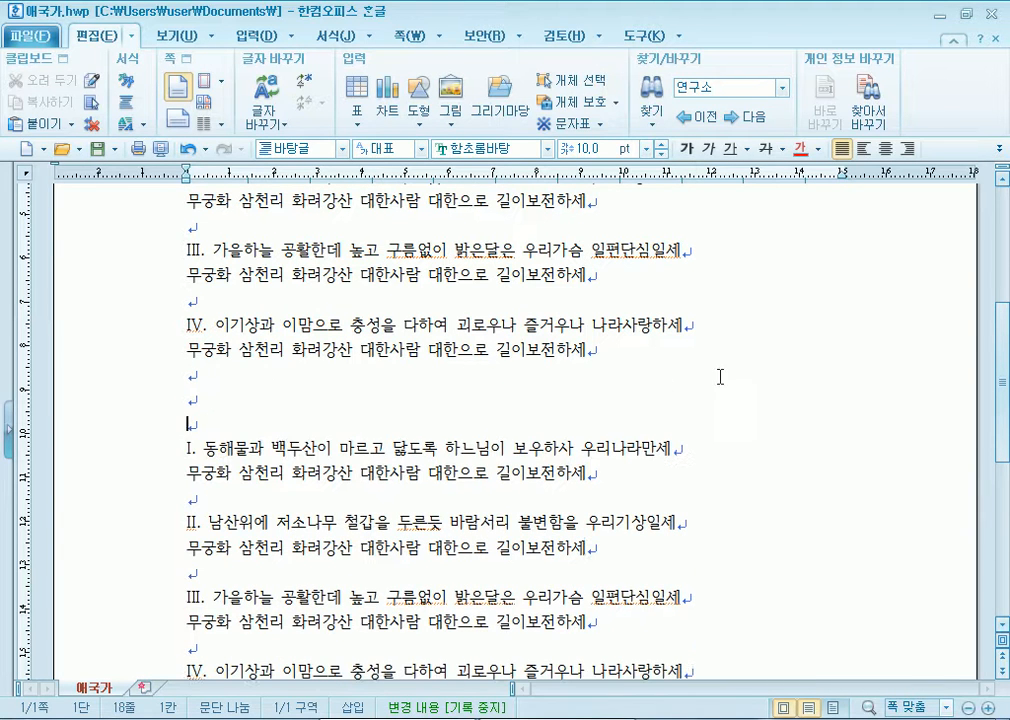
Delete the Roman numerals I. to IV. from the start of the four pasted verses.
key(Down)
key(Delete)
key(Delete)
key(Delete)
key(Down)
key(Down)
key(Down)
key(Delete)
key(Delete)
key(Delete)
key(Down)
key(Down)
key(Down)
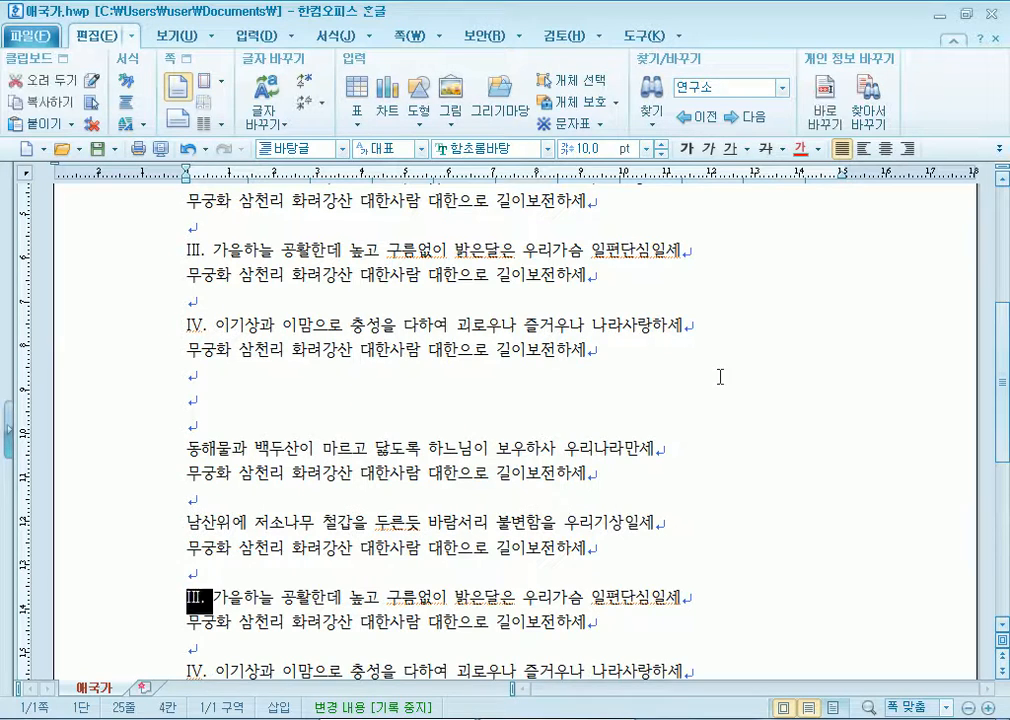
key(Delete)
key(Delete)
key(Delete)
key(Down)
key(Down)
key(Down)
key(Delete)
key(Delete)
key(Delete)
Join the refrain to the first line of the first pasted verse, starting "동해물과".
key(Up)
key(Up)
key(Up)
key(Up)
key(Up)
key(Up)
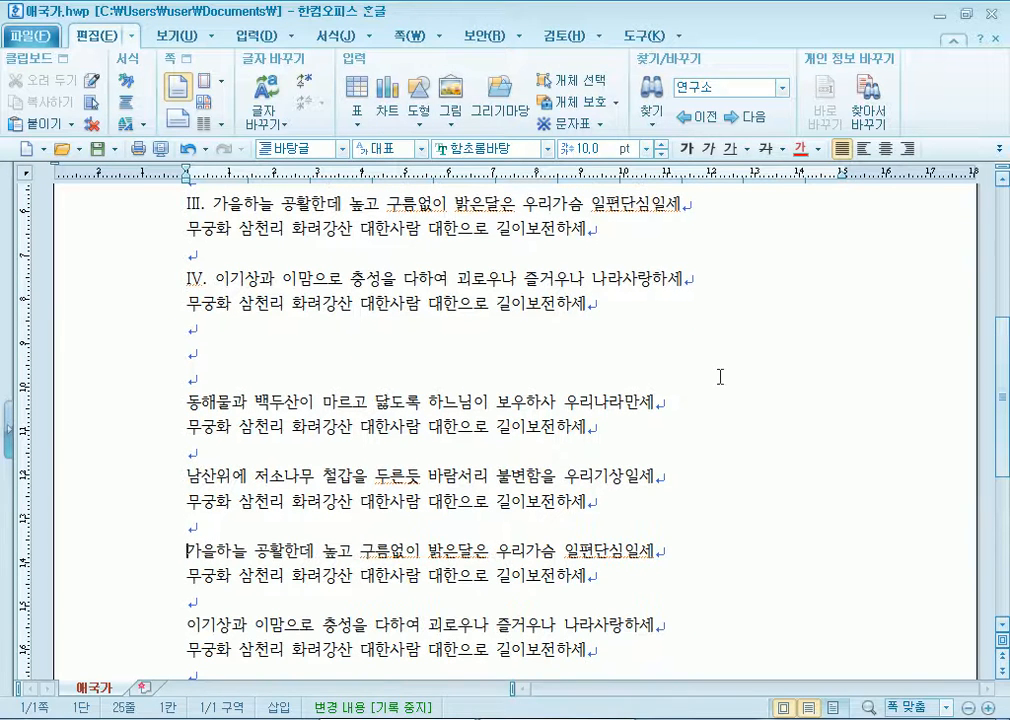
key(Up)
key(Up)
key(Left)
key(Delete)
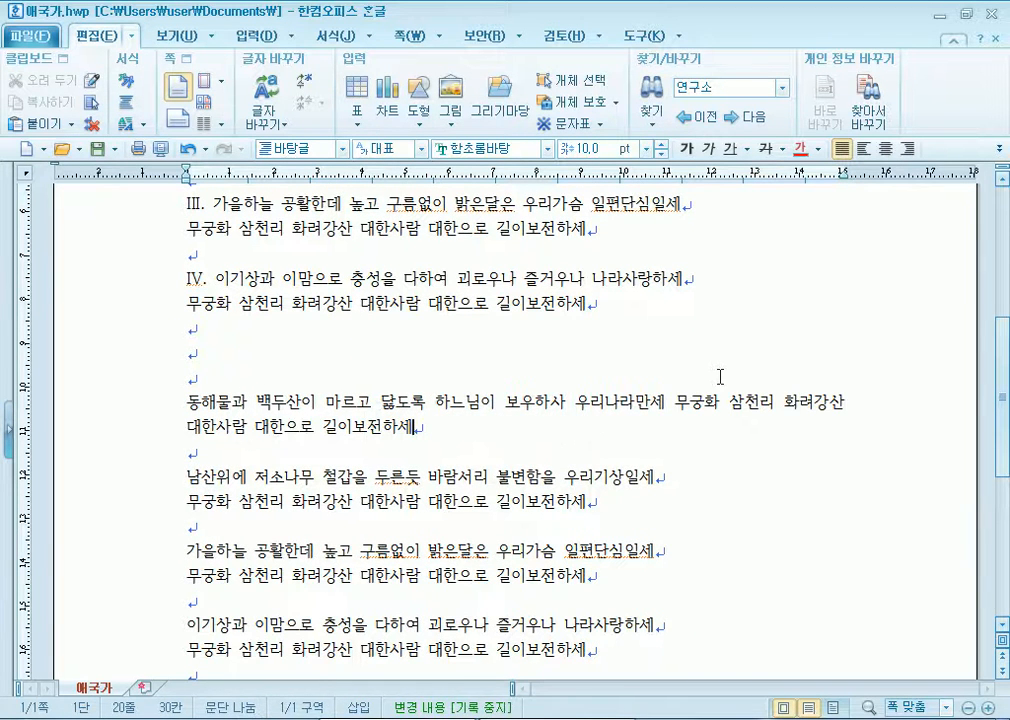
Join the second pasted verse's lines and merge it into the first verse's paragraph, removing the blank lines around it.
key(Down)
key(Down)
key(Delete)
key(End)
key(Delete)
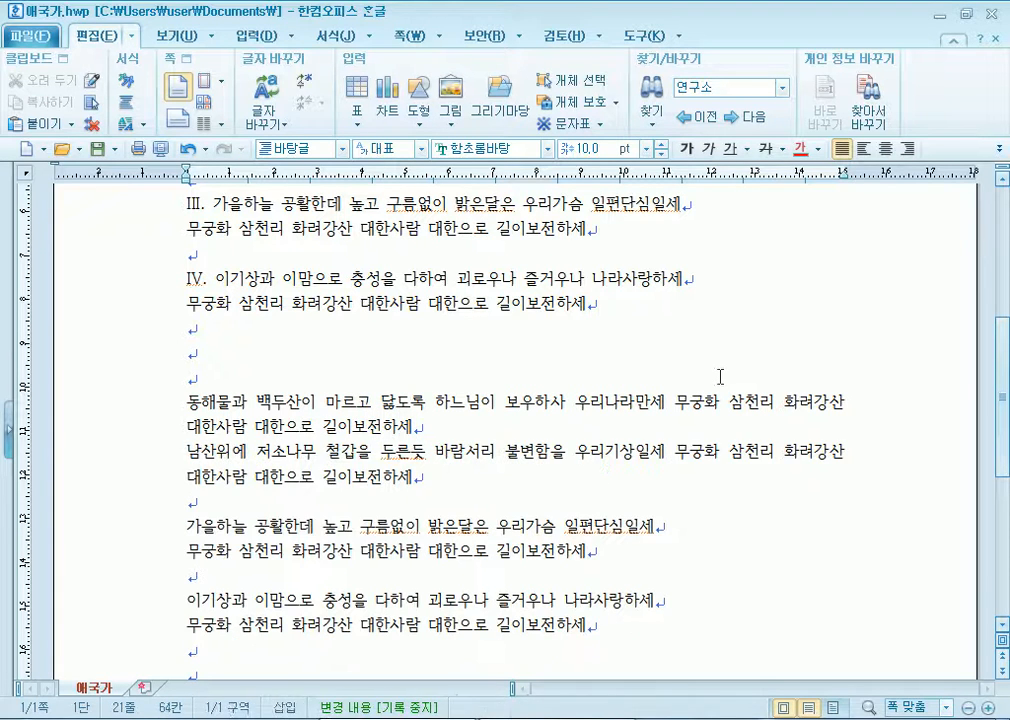
key(Up)
key(Delete)
key(End)
key(Delete)
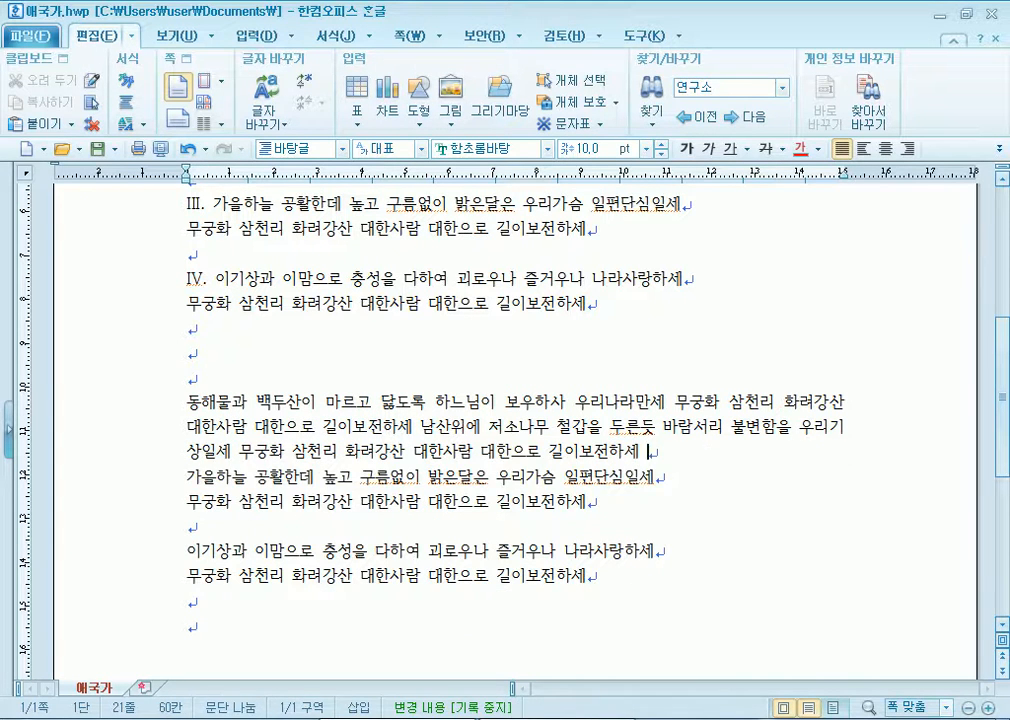
Merge the third and fourth pasted verses with their refrains into the same continuous paragraph.
key(Delete)
key(End)
key(Delete)
key(End)
key(Delete)
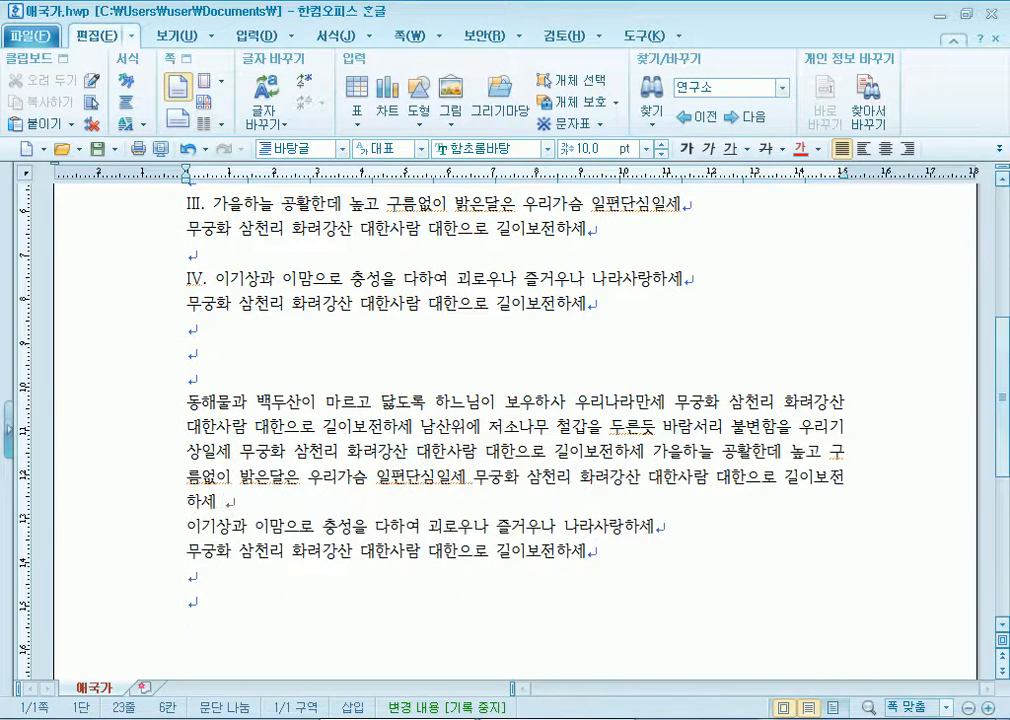
key(Delete)
key(End)
key(Delete)
key(End)
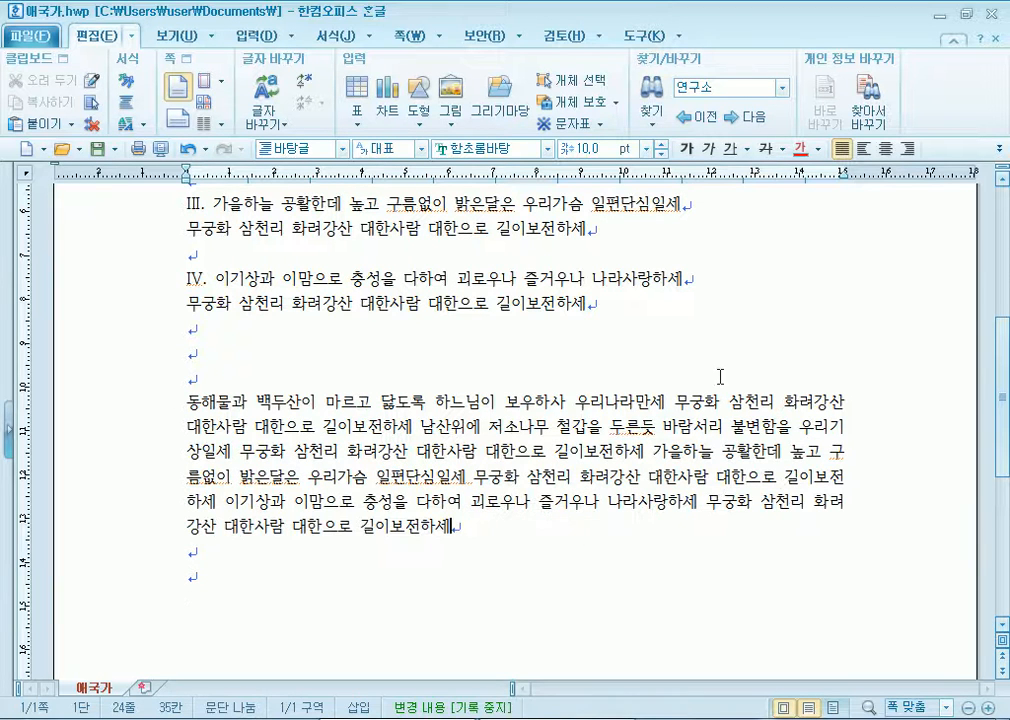
Turn off the page outline (쪽 윤곽) view and select the first letter of the merged paragraph.
scroll(647, 435, down, 2)
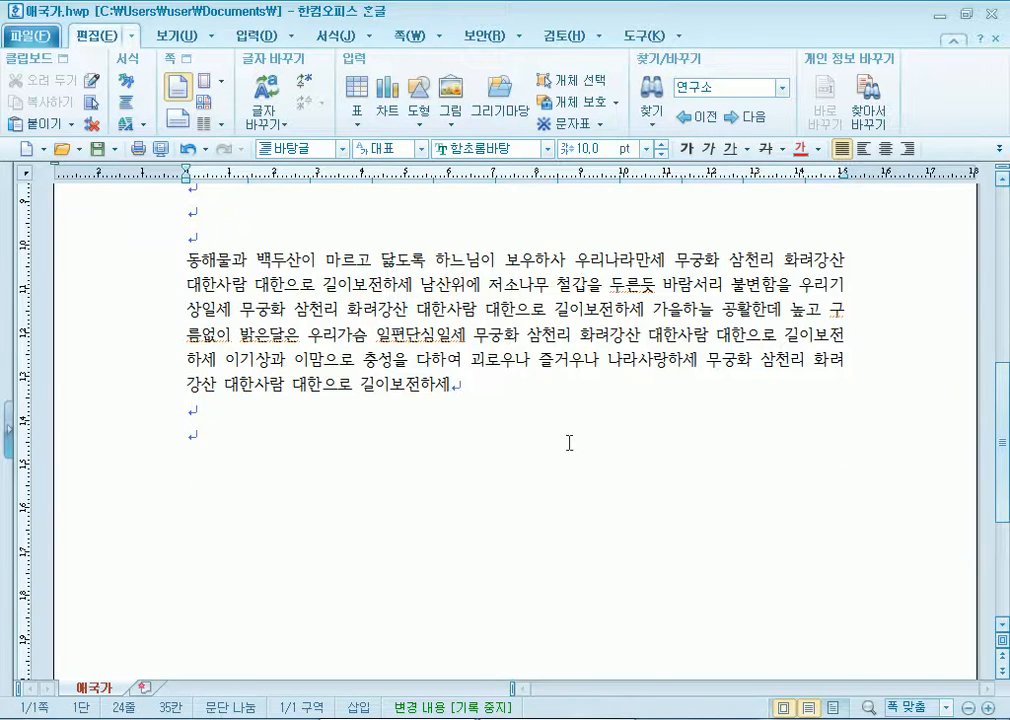
drag(186, 262, 200, 263)
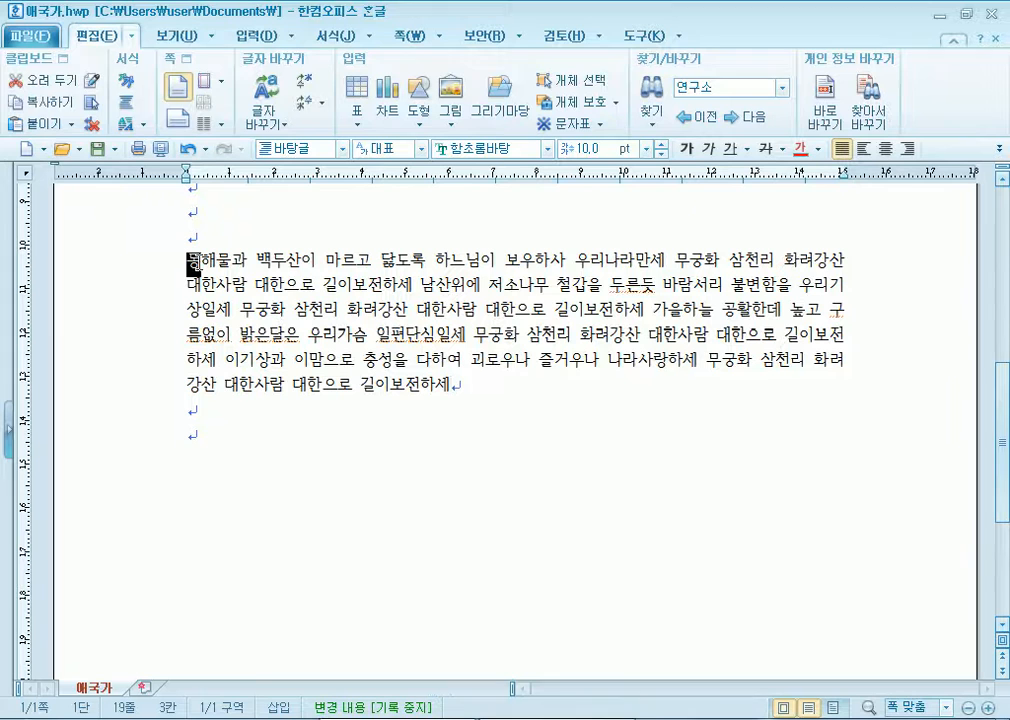
click(172, 35)
click(22, 104)
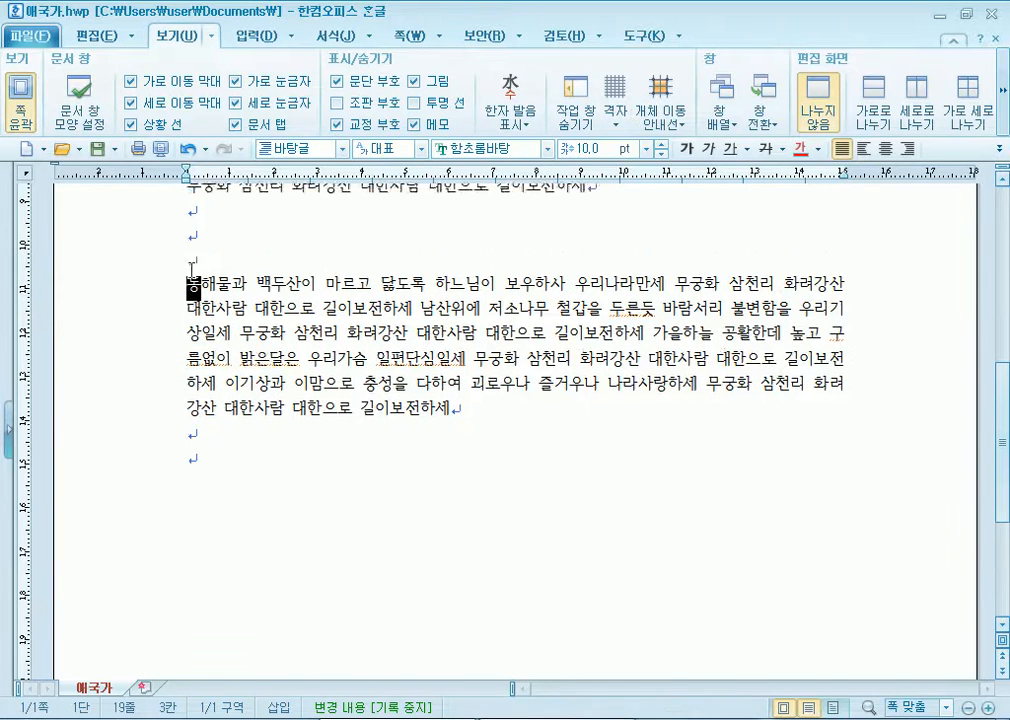
click(107, 277)
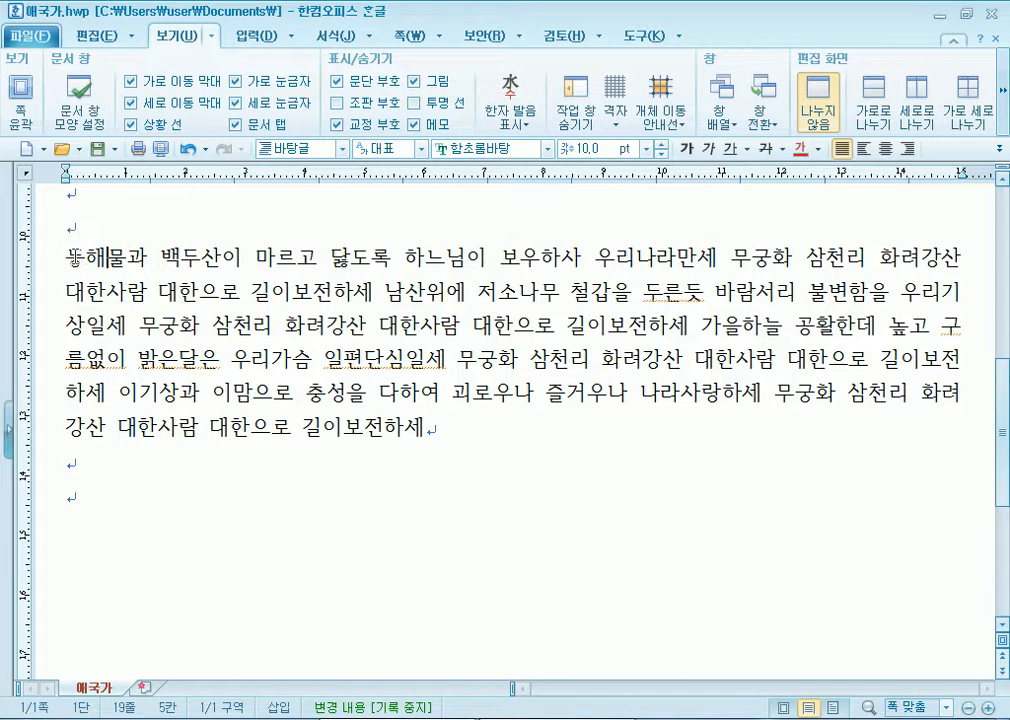
drag(70, 258, 87, 258)
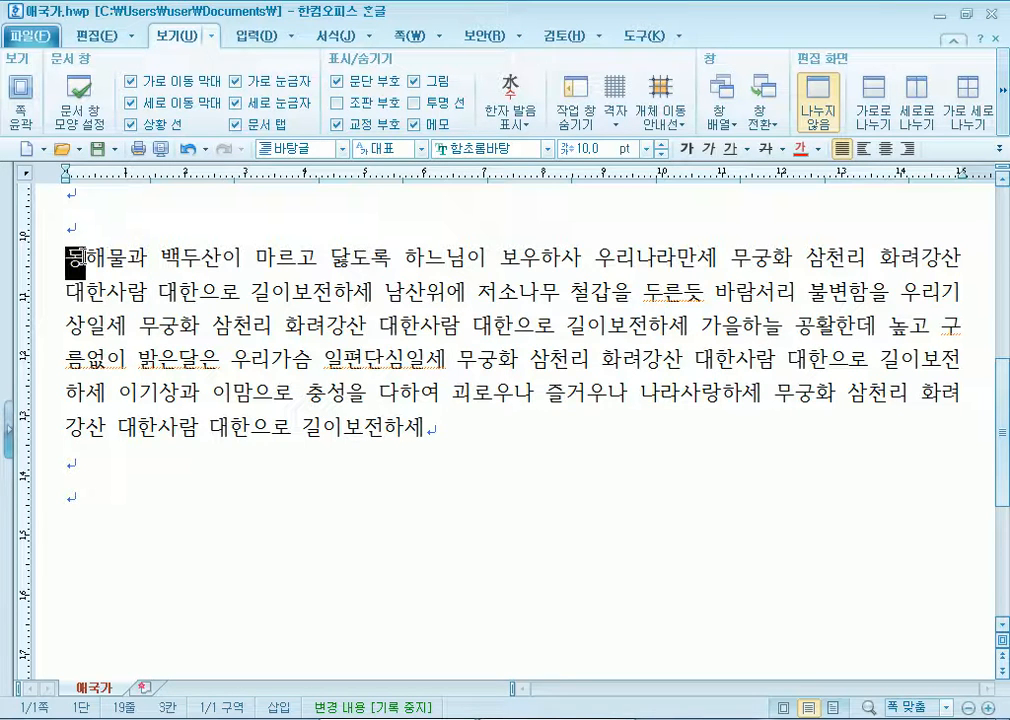
Add the title "애국가" above the merged paragraph, keeping one blank line between them.
click(105, 227)
key(Return)
key(Up)
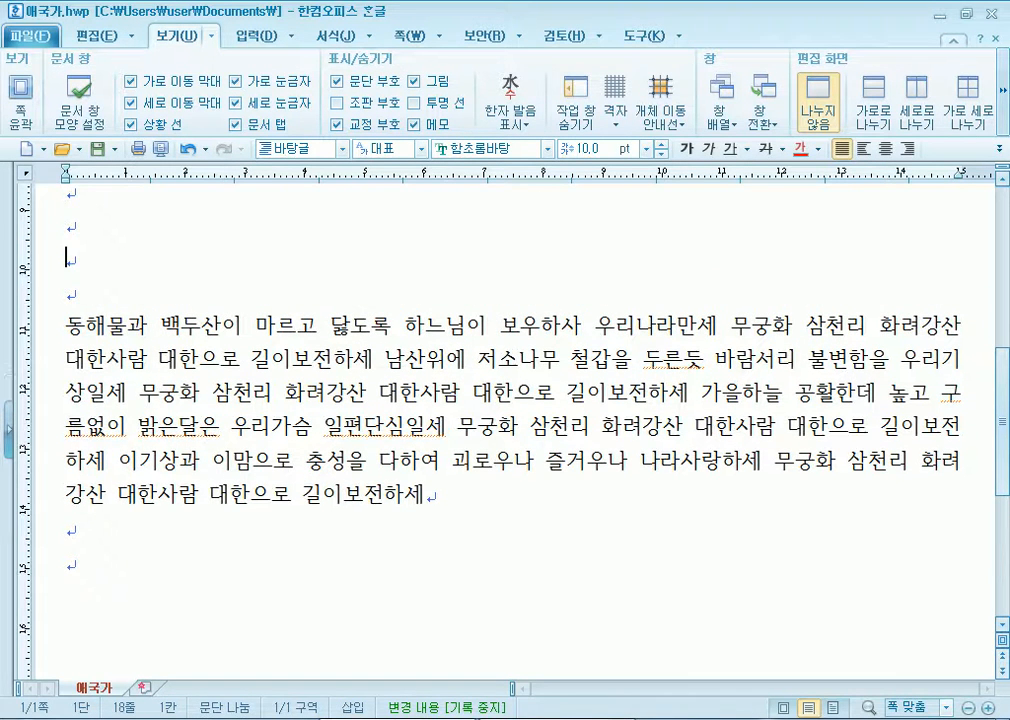
text(애구)
text(가)
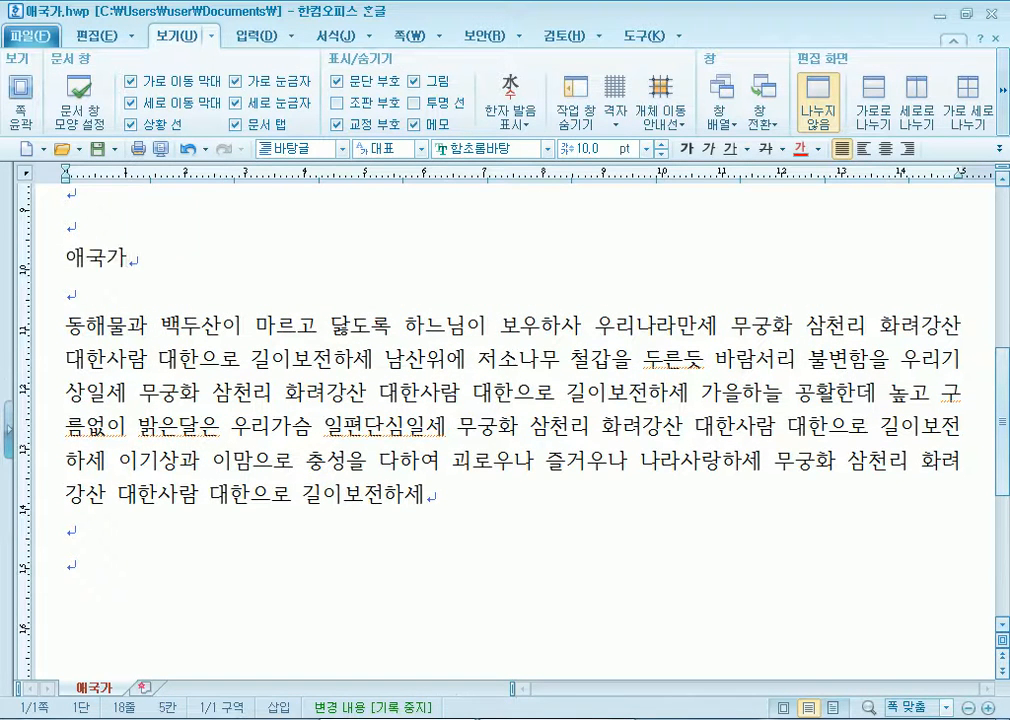
Examine where the paragraph first-letter decoration (문단 첫 글자 장식) command is found and its availability with the first letter selected.
drag(67, 325, 86, 325)
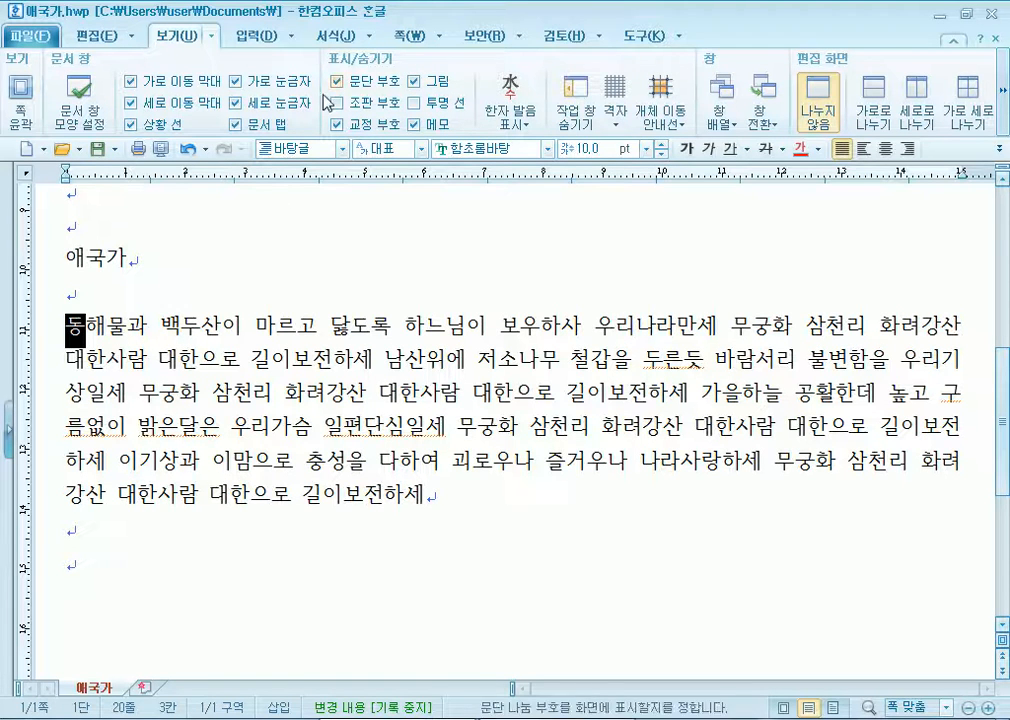
drag(460, 505, 63, 327)
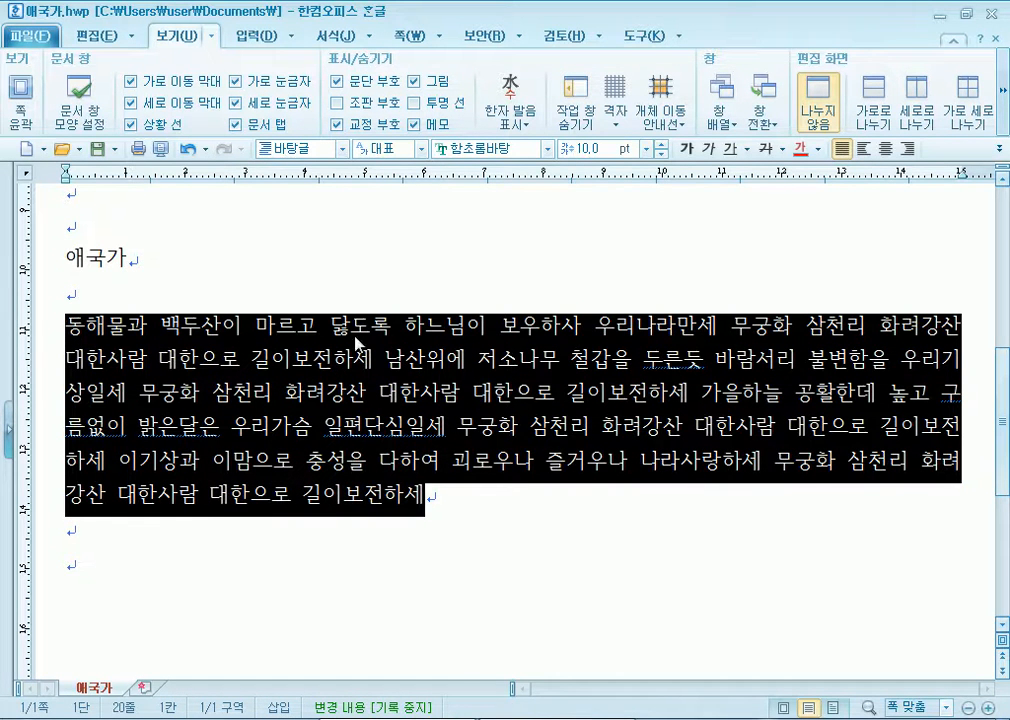
click(229, 343)
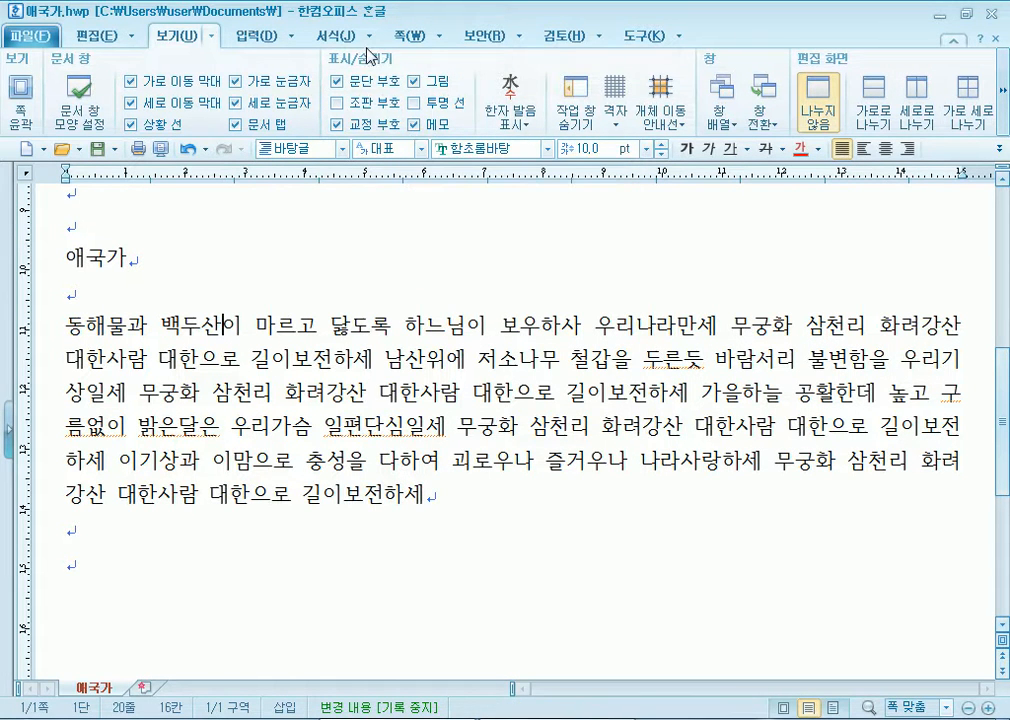
click(346, 38)
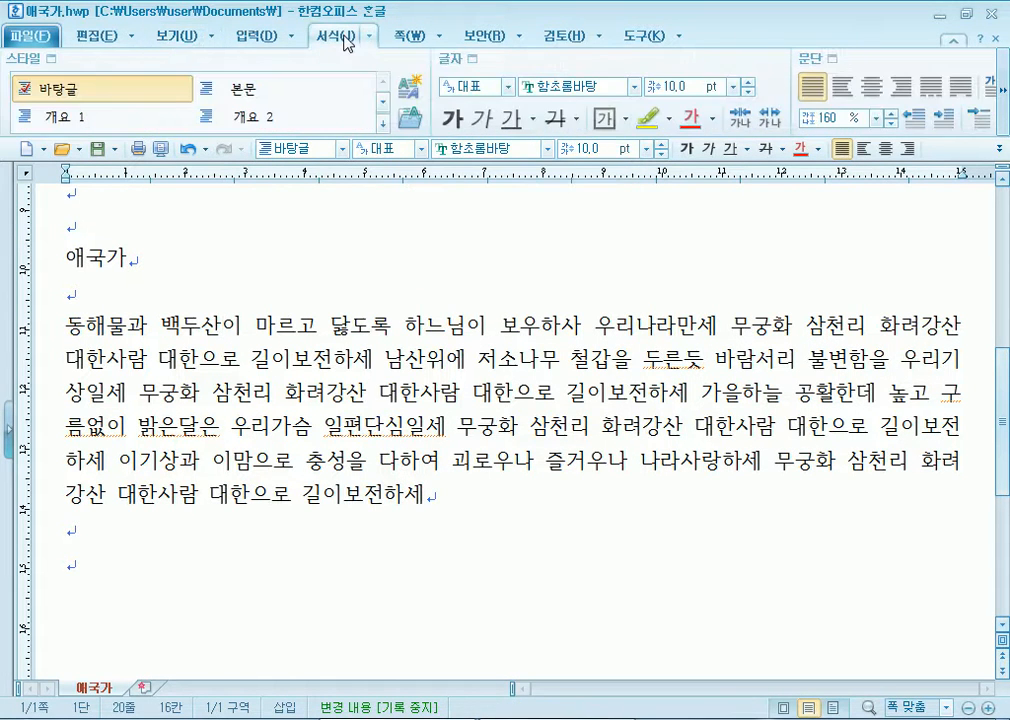
click(1003, 100)
click(1003, 105)
click(1003, 105)
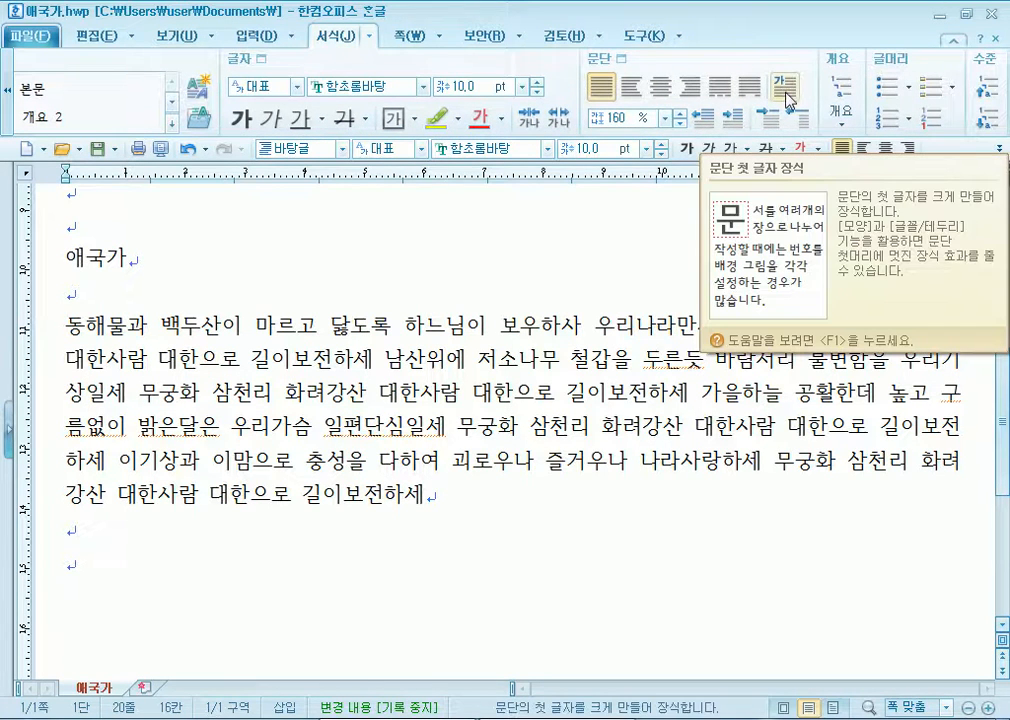
click(370, 37)
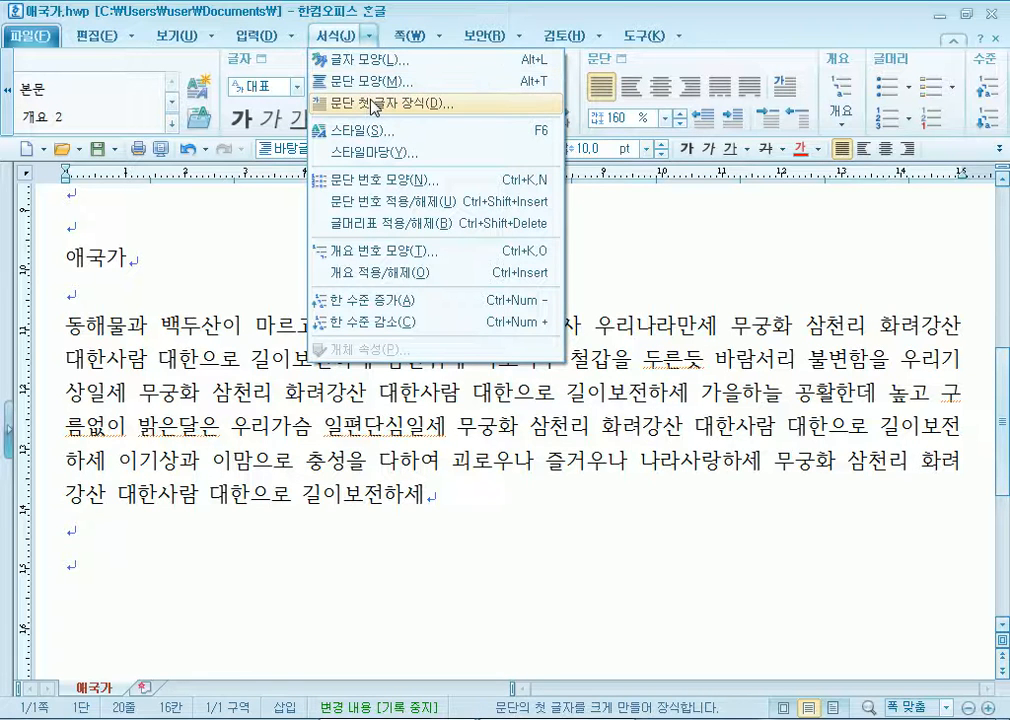
click(336, 42)
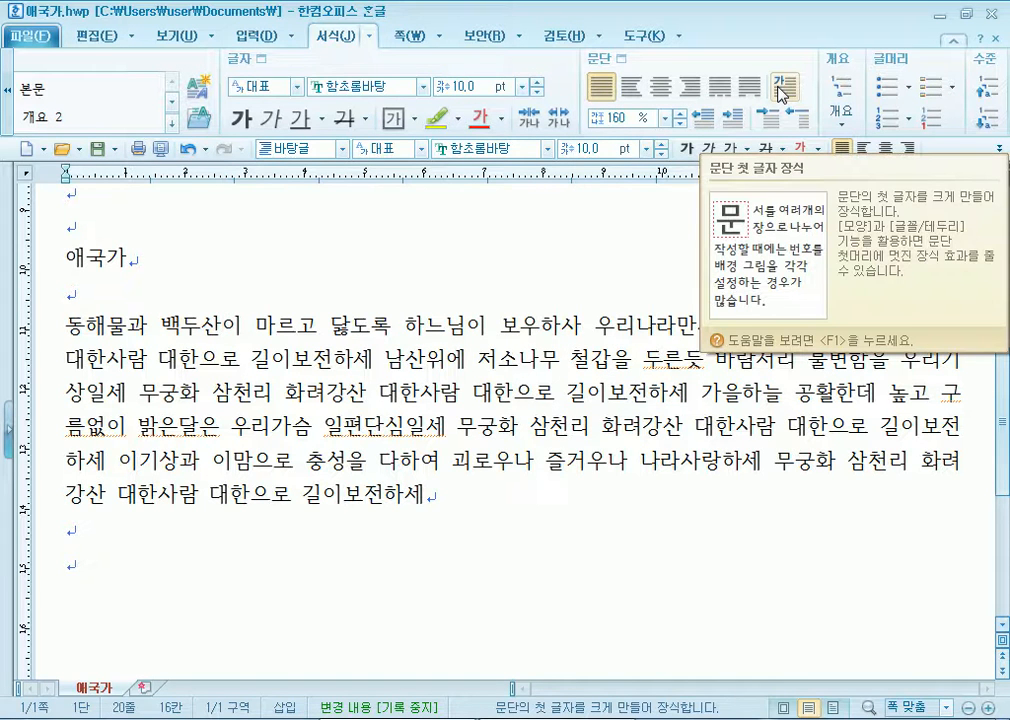
key(Home)
key(shift+Right)
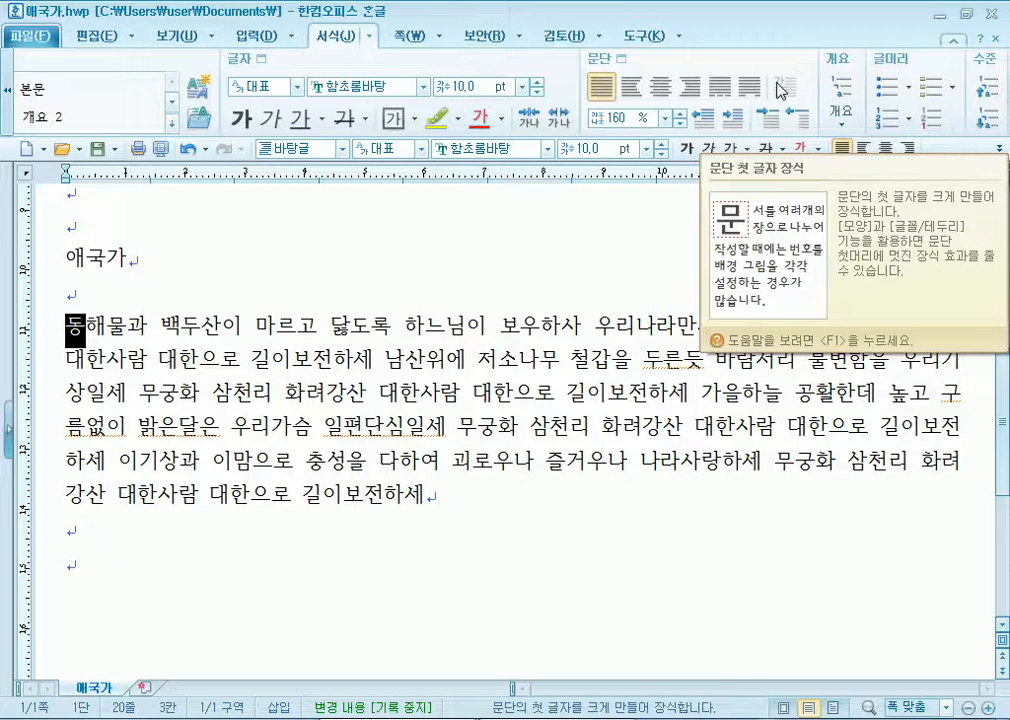
Start first-letter decoration (문단 첫 글자 장식) for the merged paragraph without any text selected and choose the two-line (2줄) shape.
drag(113, 325, 158, 460)
click(135, 352)
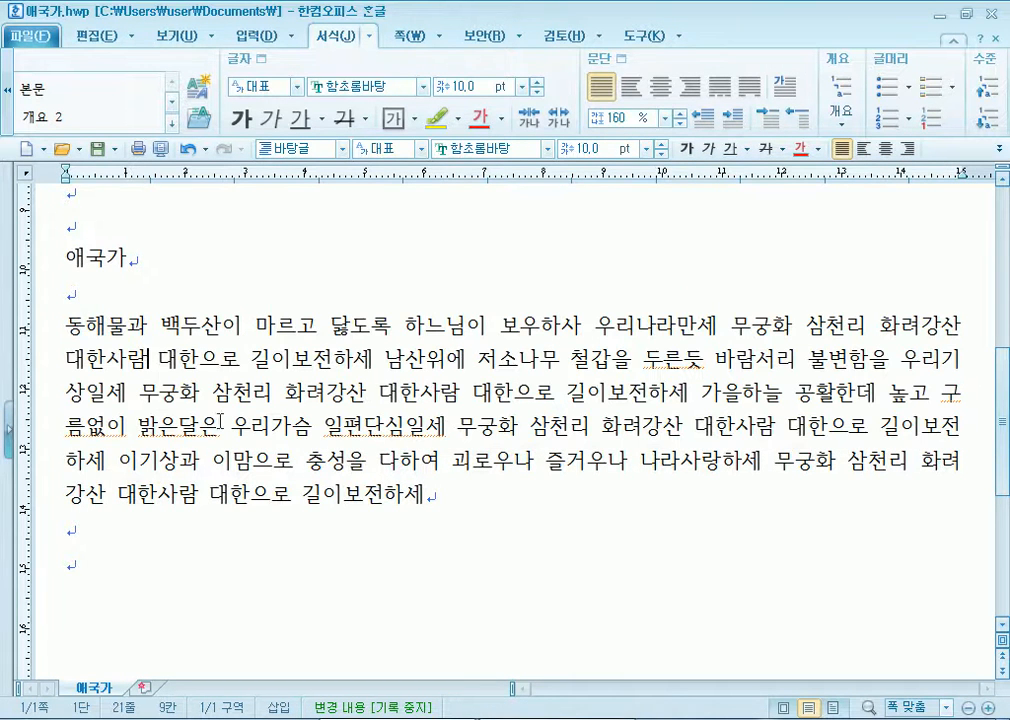
click(789, 85)
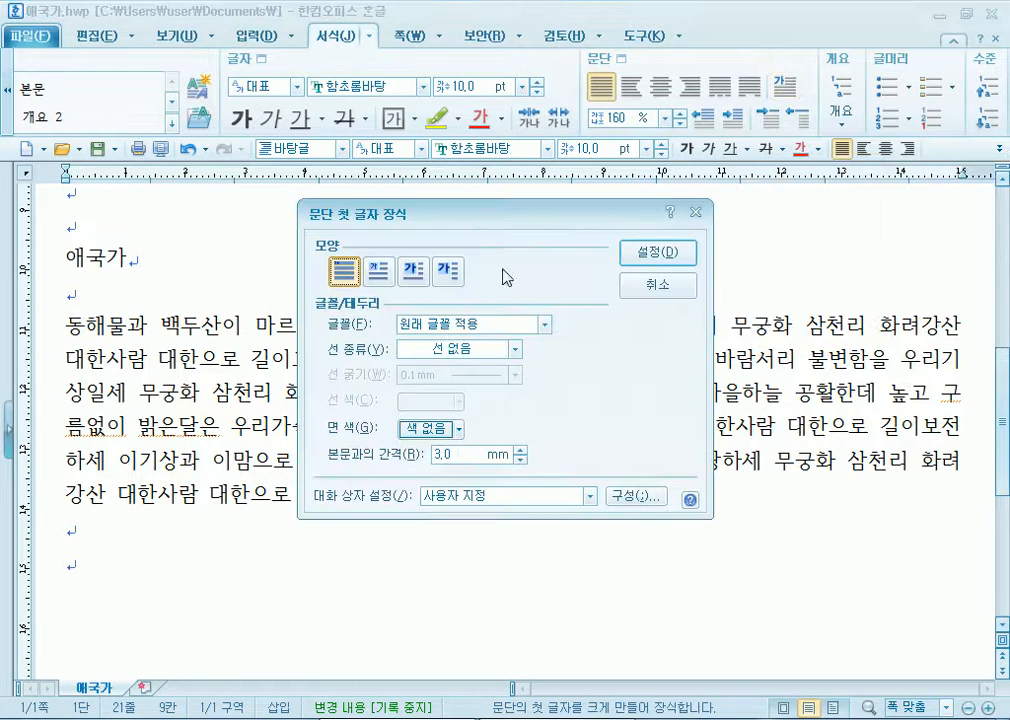
click(376, 278)
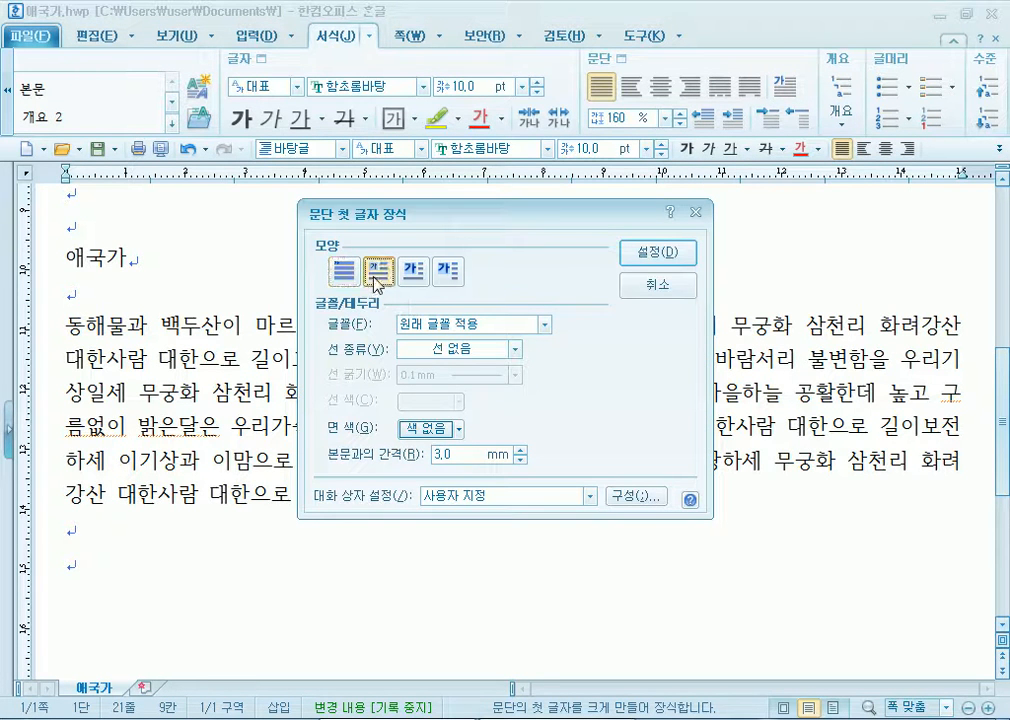
click(411, 273)
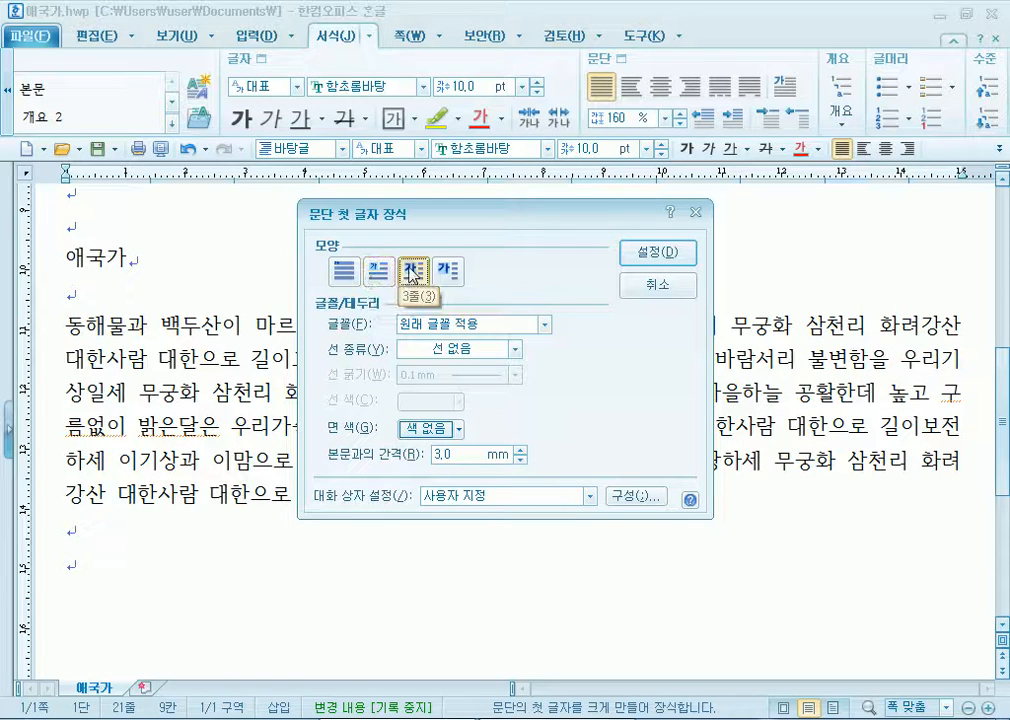
click(373, 276)
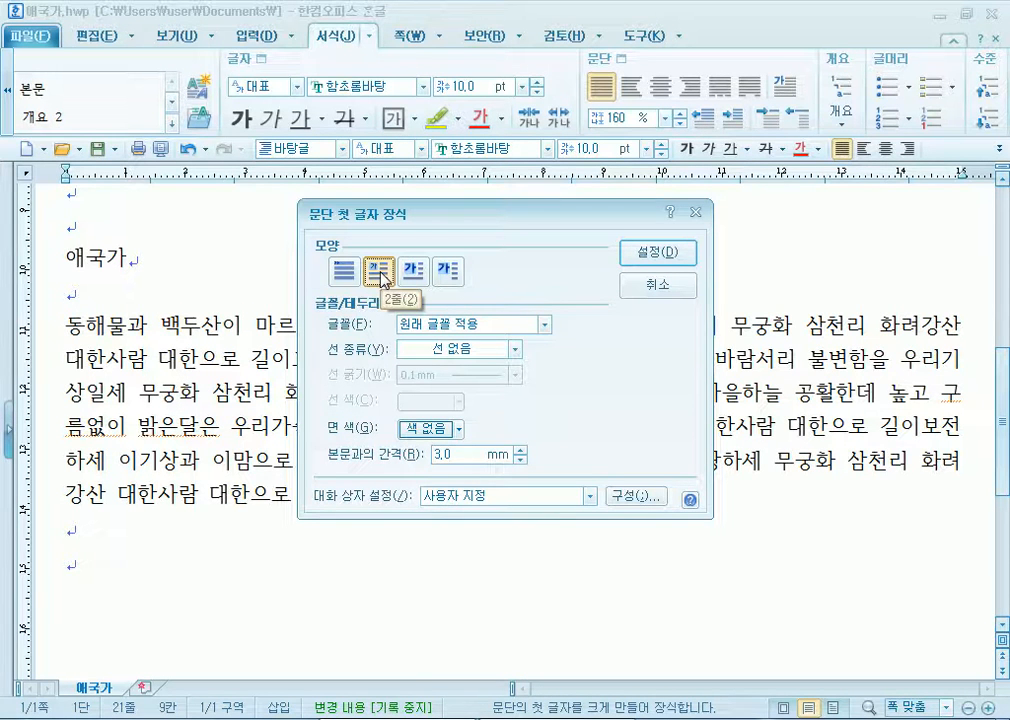
Apply the first-letter decoration with the 헤드라인 font and a light green fill color (면 색).
drag(458, 214, 454, 99)
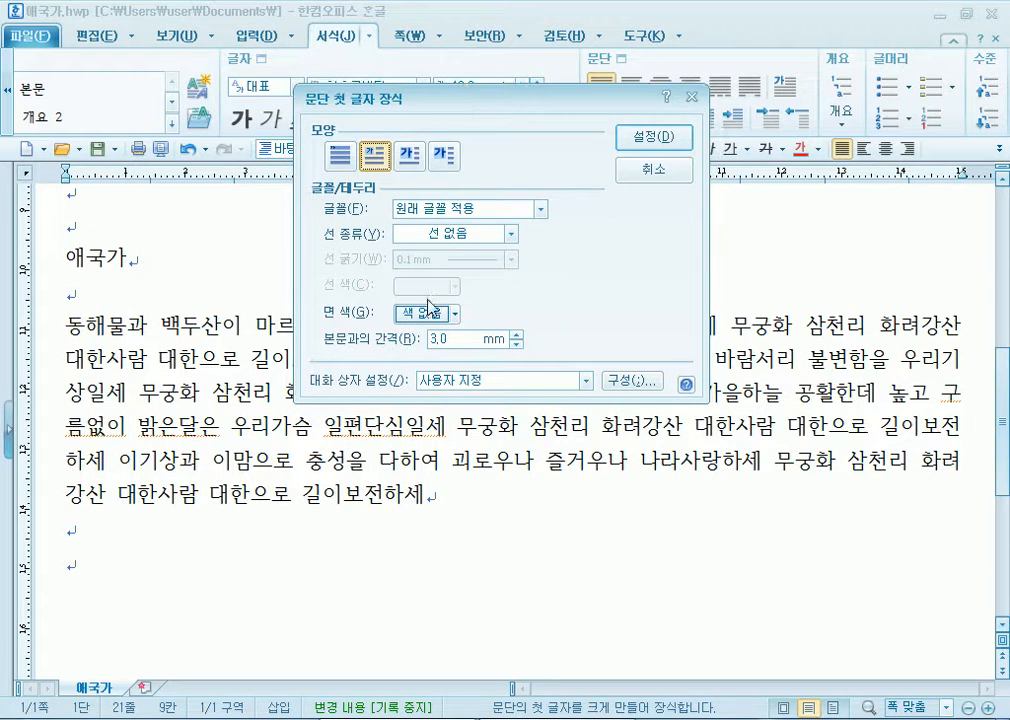
click(495, 209)
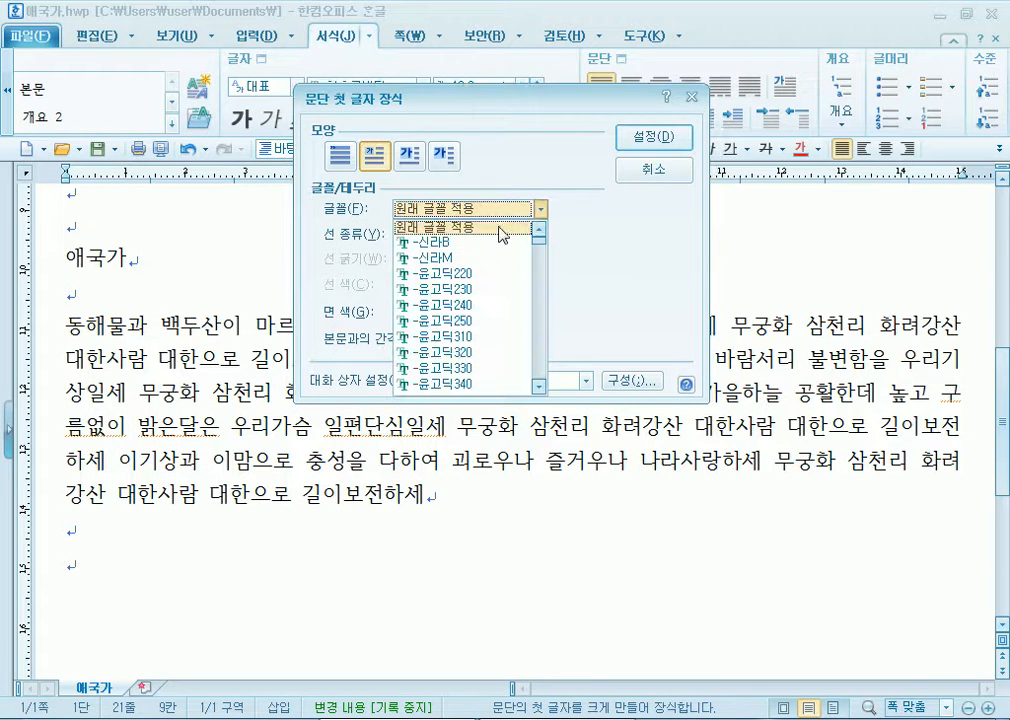
drag(537, 240, 532, 366)
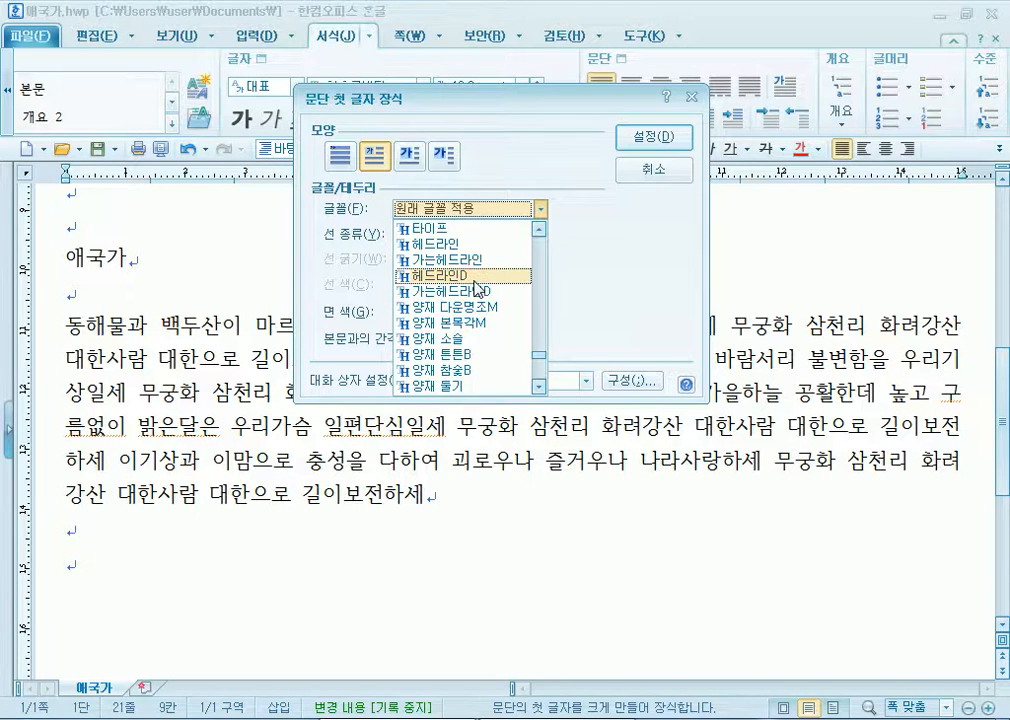
click(454, 244)
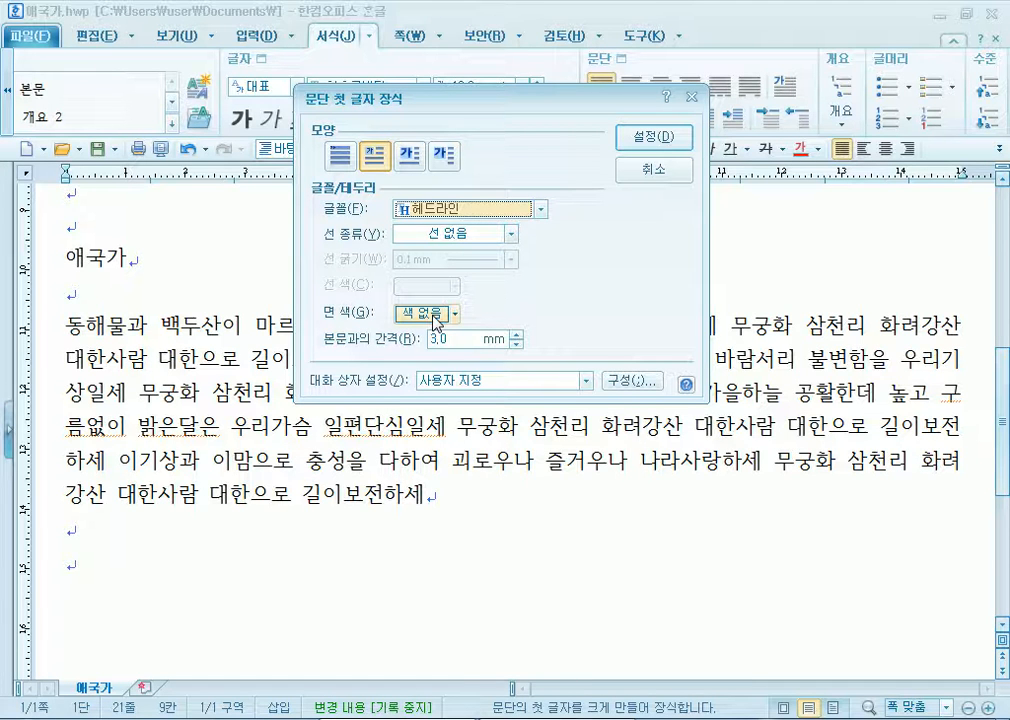
click(433, 316)
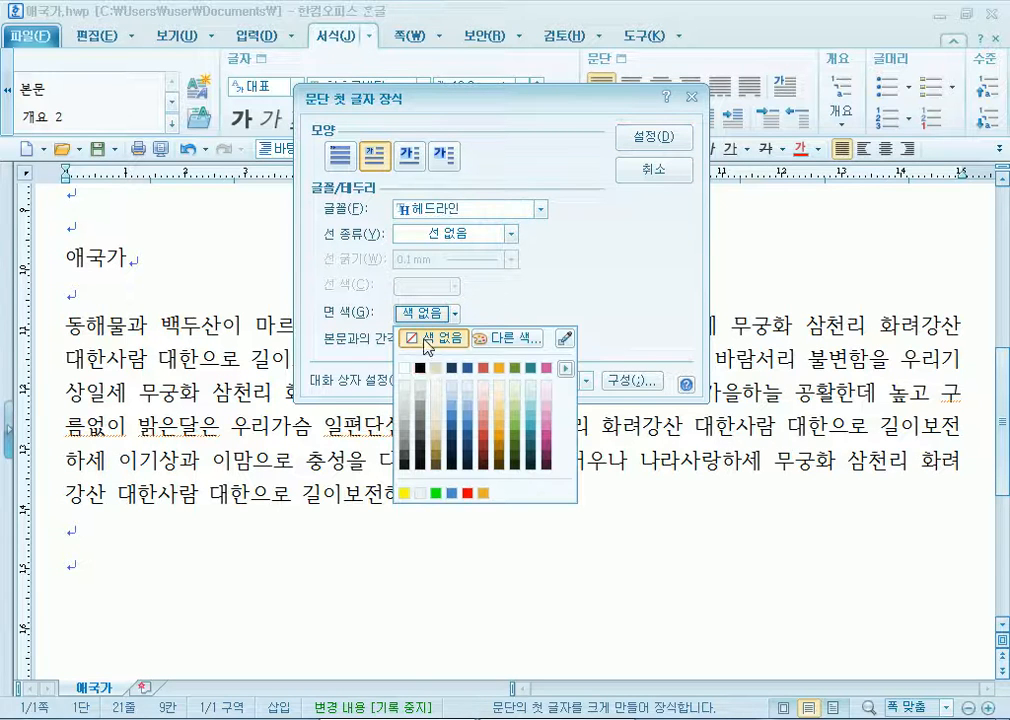
click(516, 402)
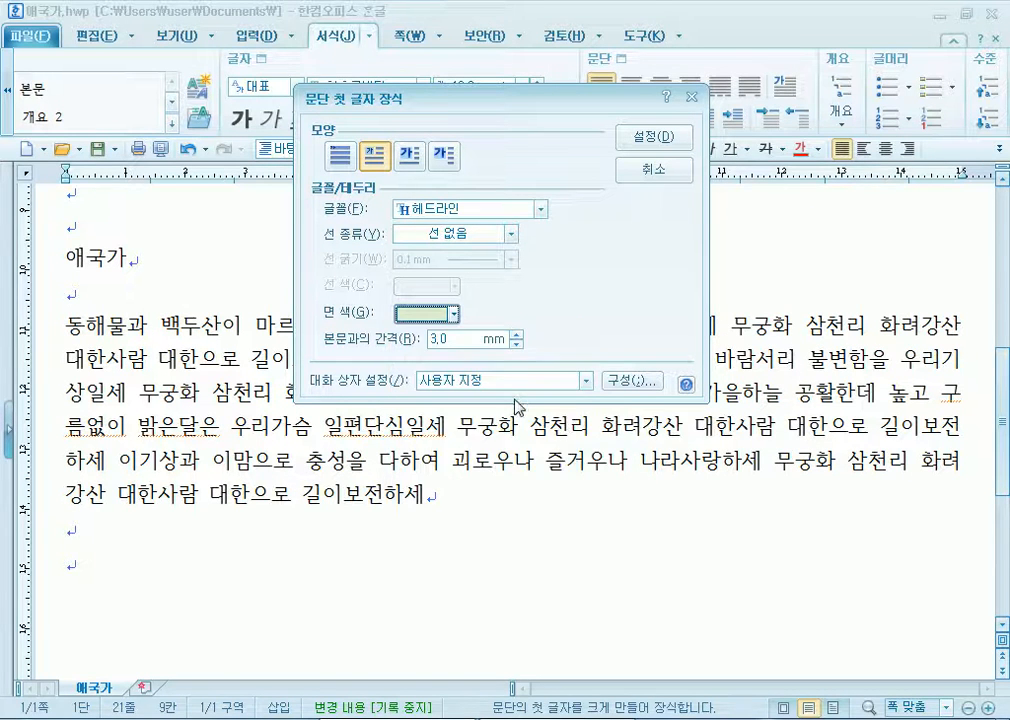
click(660, 140)
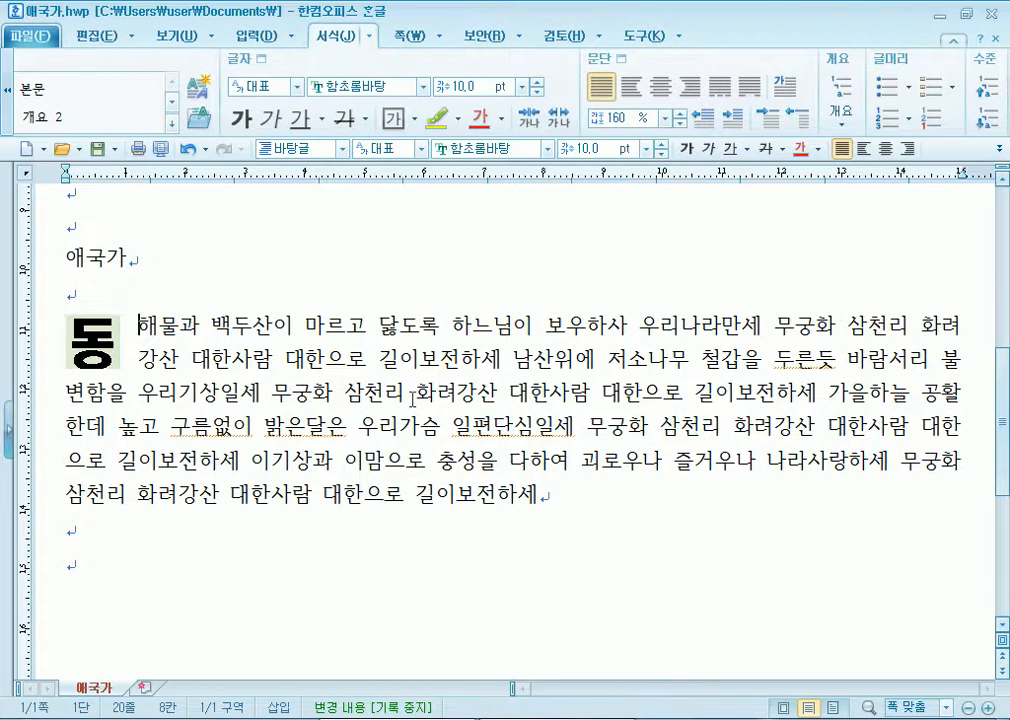
Change the font of the merged paragraph's first-letter decoration to 함초롬돋움.
click(305, 462)
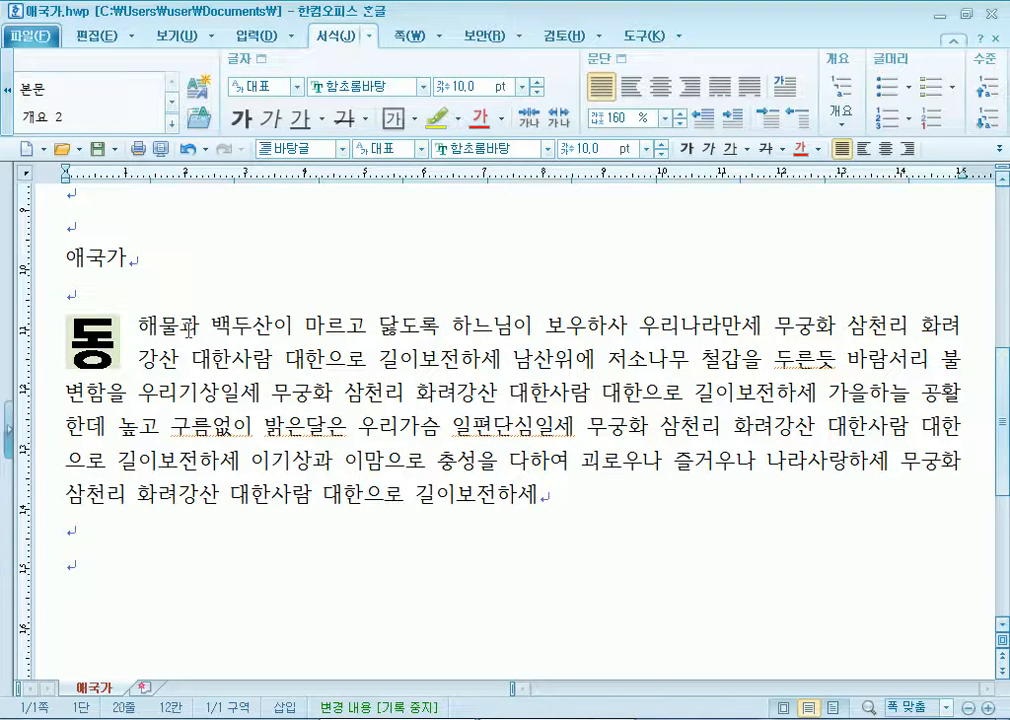
click(786, 86)
click(460, 330)
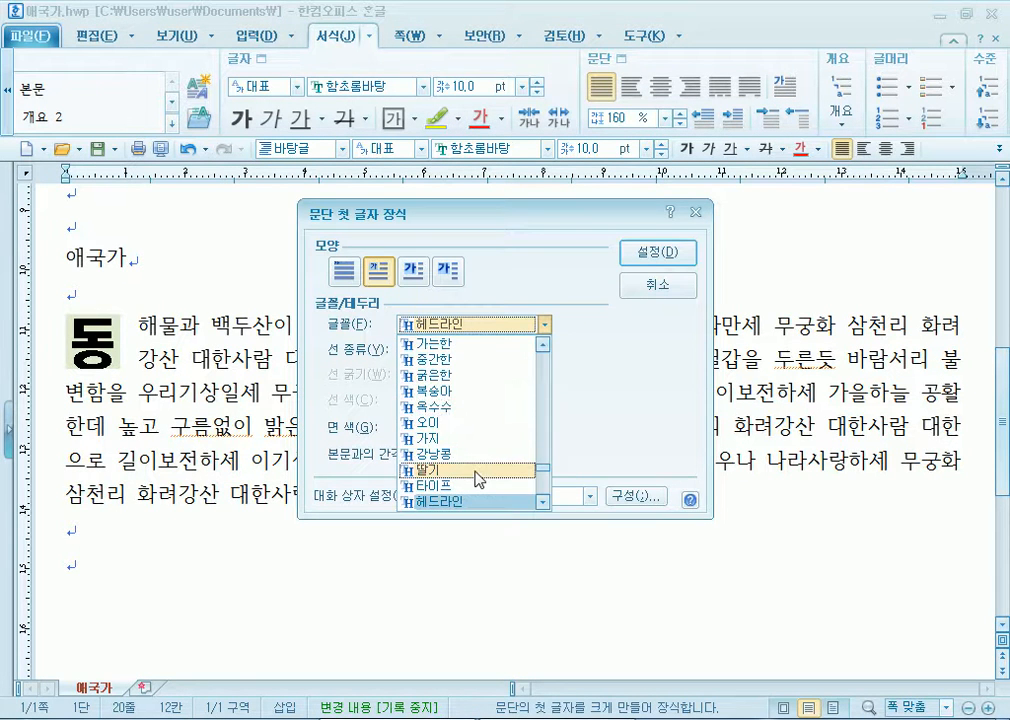
scroll(478, 478, down, 1)
scroll(478, 490, down, 6)
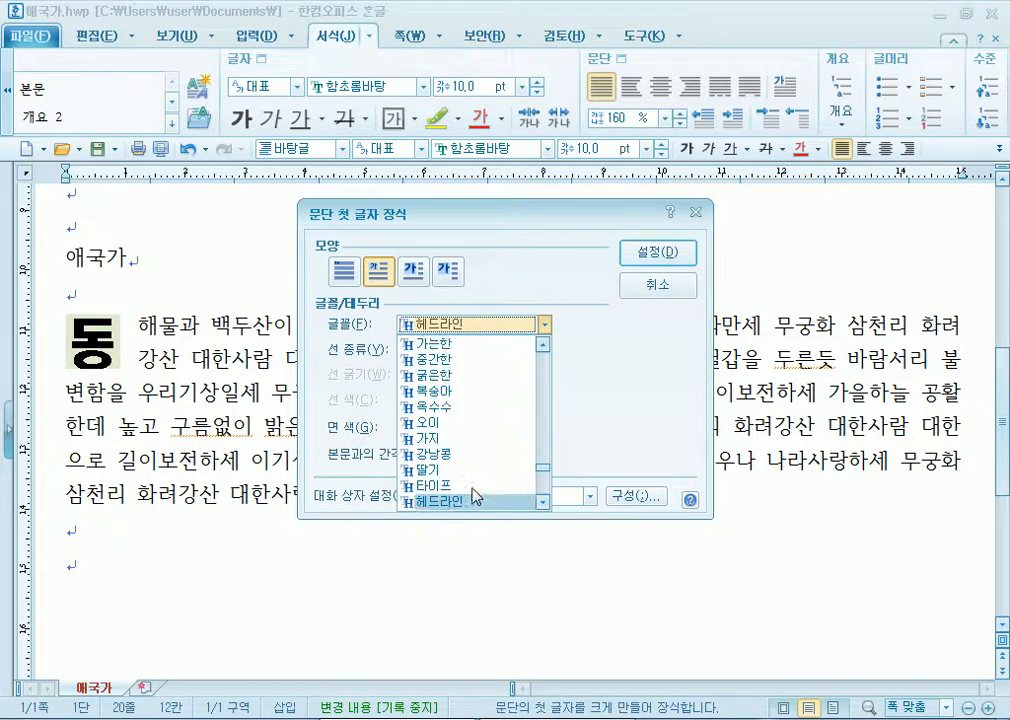
scroll(473, 500, up, 10)
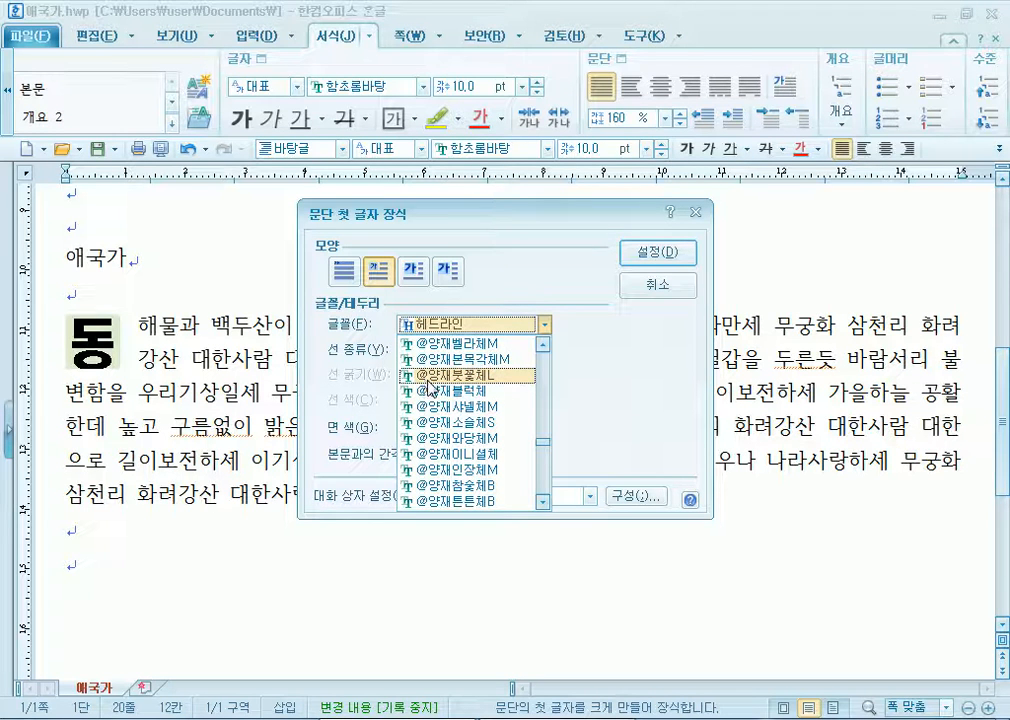
scroll(430, 386, up, 6)
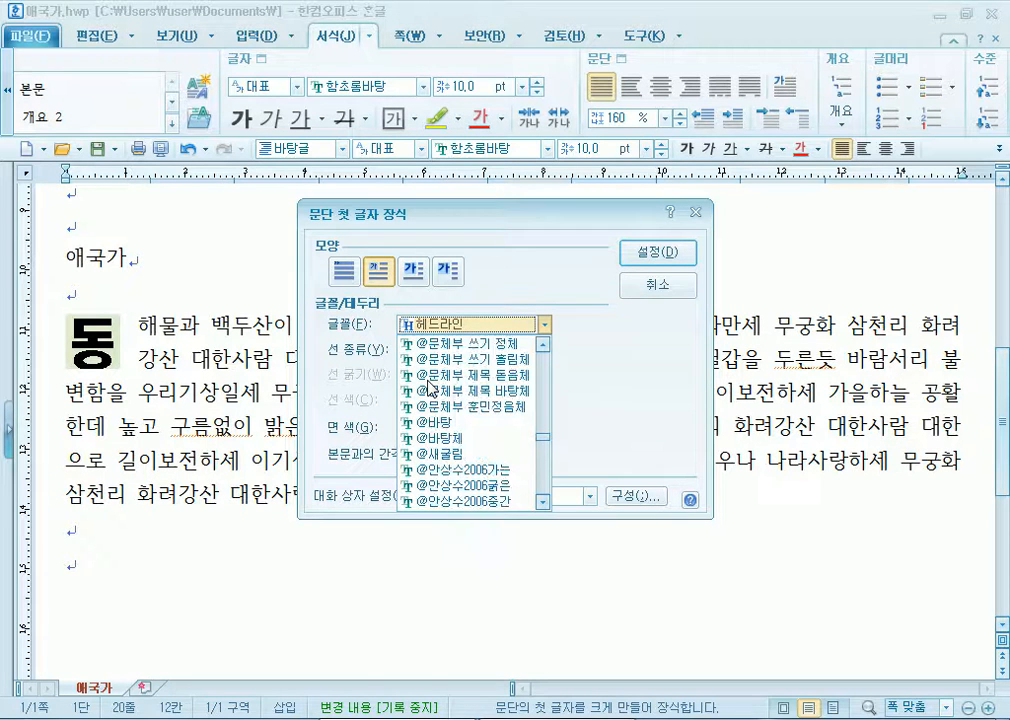
scroll(430, 386, up, 2)
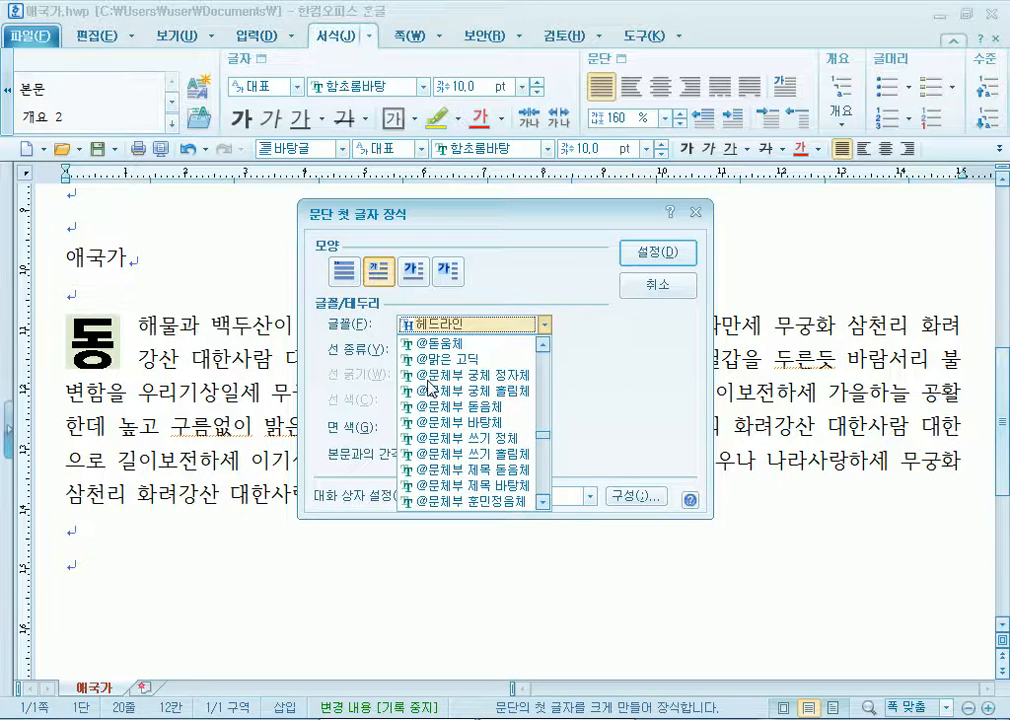
scroll(430, 386, up, 10)
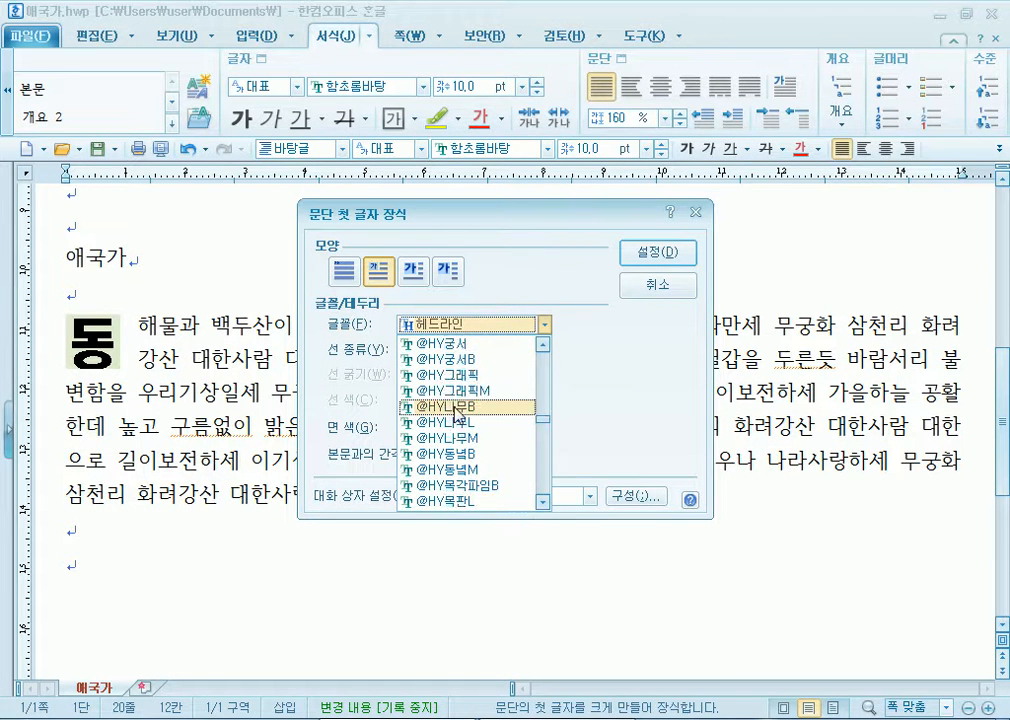
scroll(452, 405, up, 3)
drag(541, 414, 541, 388)
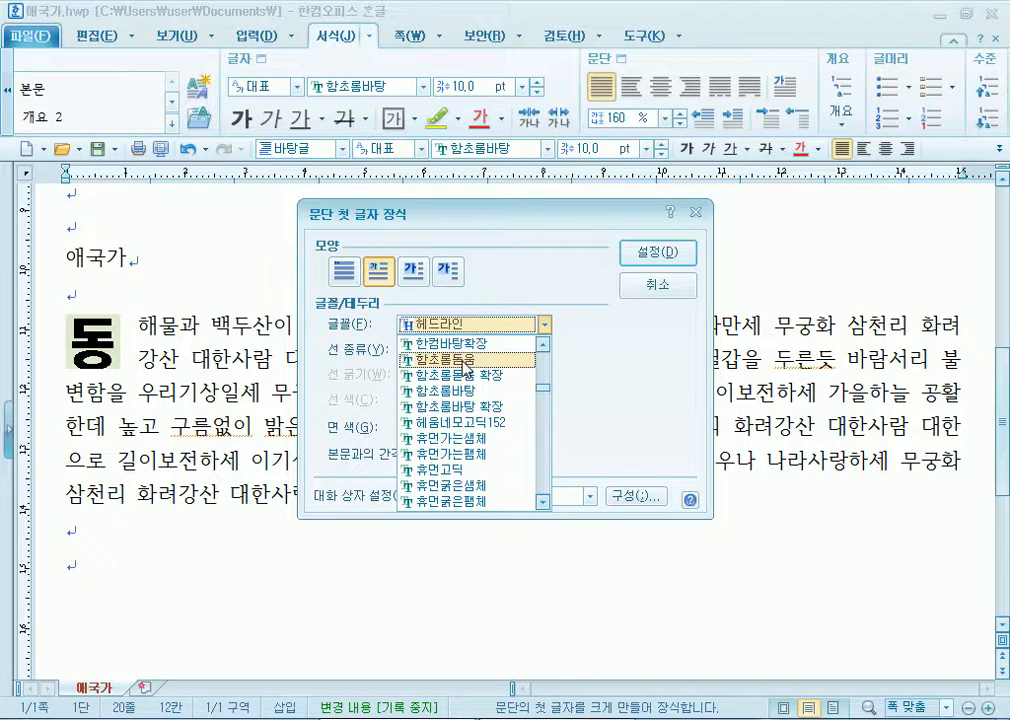
click(455, 358)
click(672, 272)
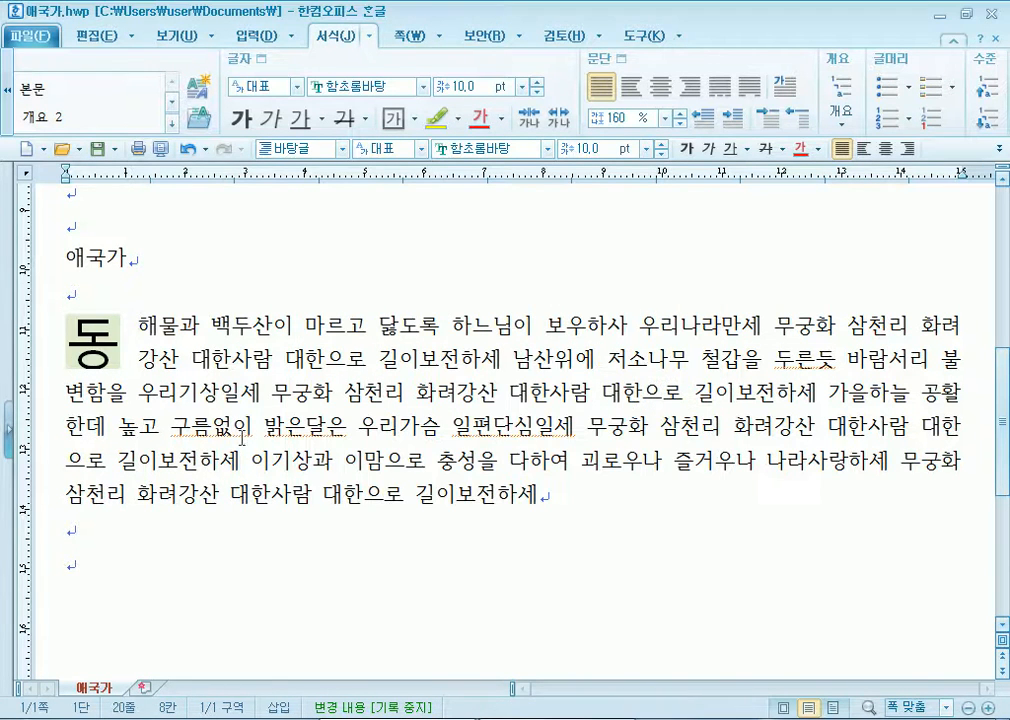
Change the first-letter decoration of the merged paragraph to the three-line shape.
key(Right)
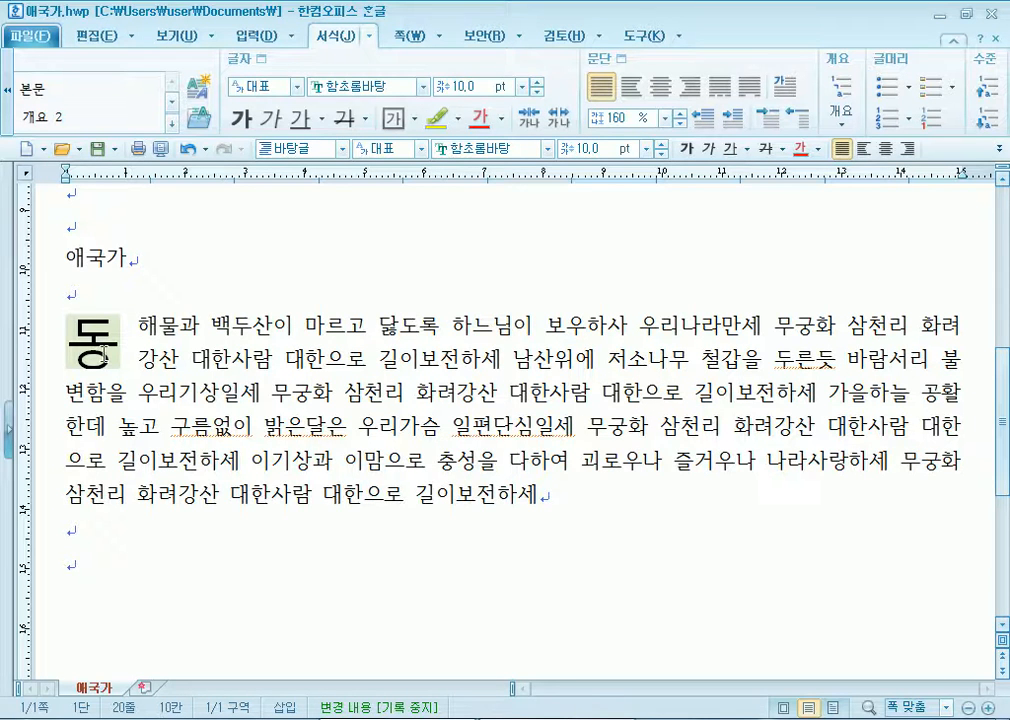
click(785, 86)
click(413, 271)
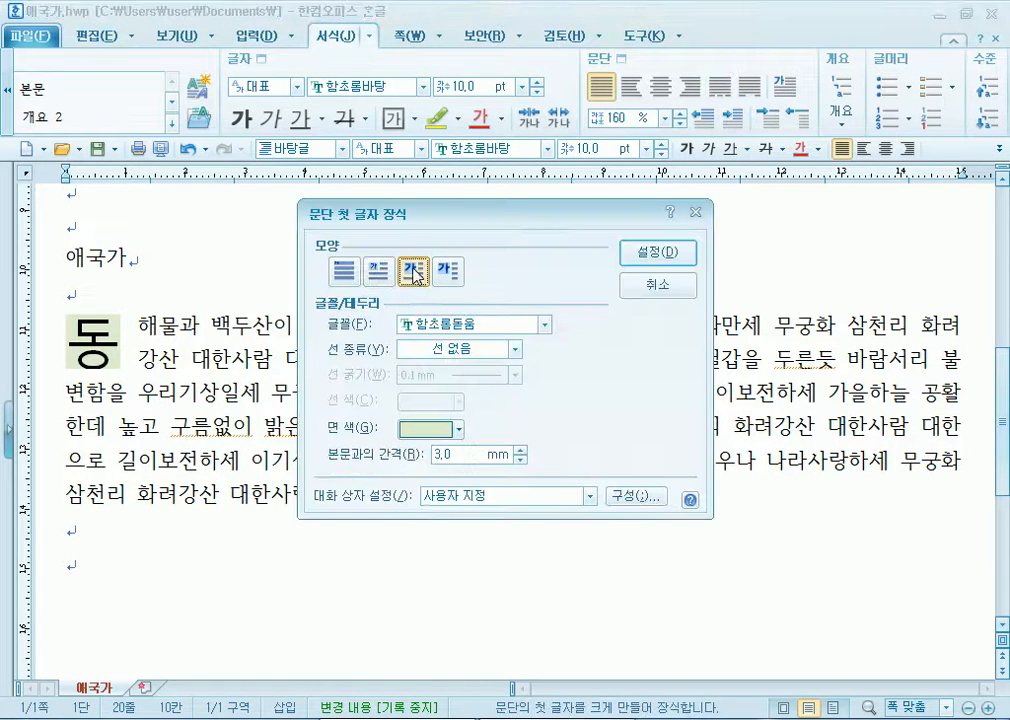
click(650, 252)
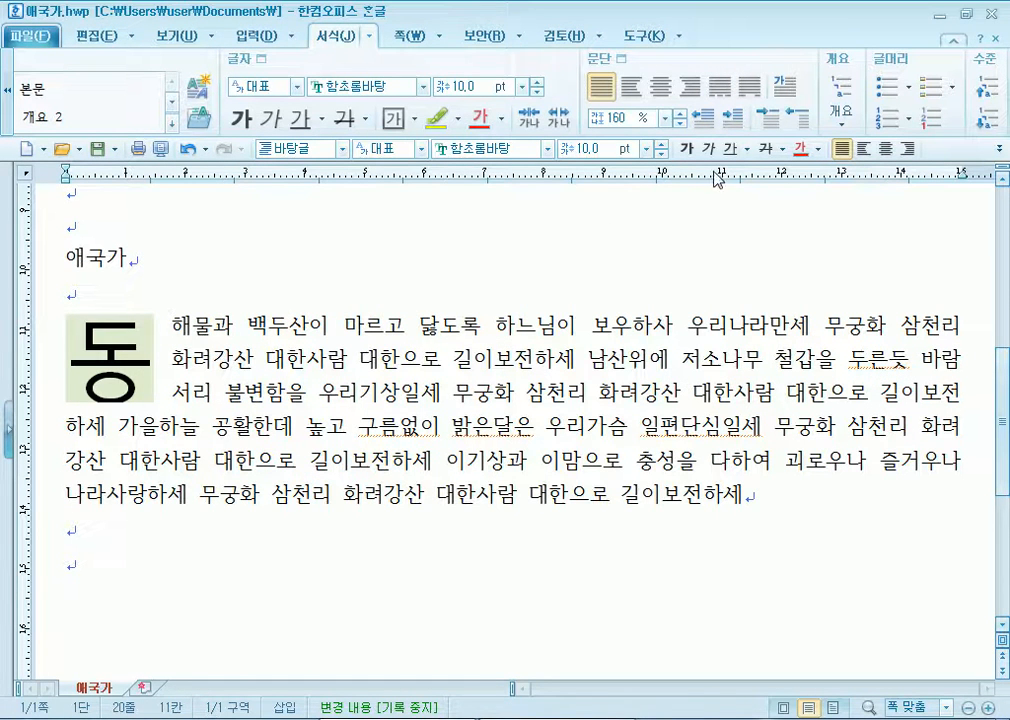
Remove the first-letter decoration from the merged paragraph by choosing the undecorated shape.
click(786, 90)
click(344, 274)
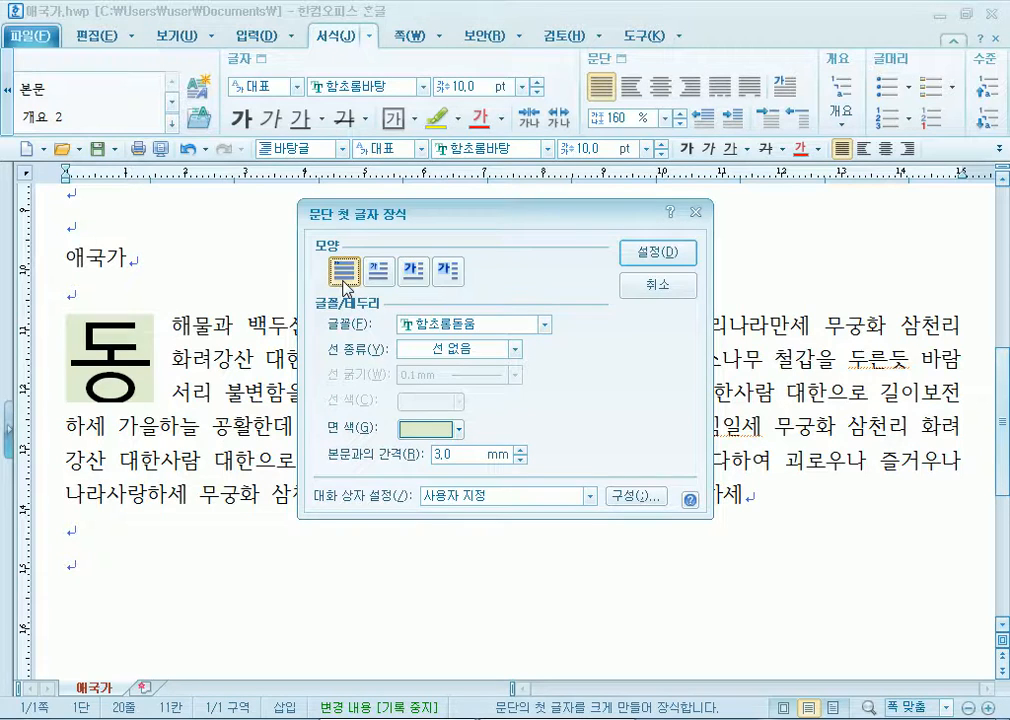
click(652, 258)
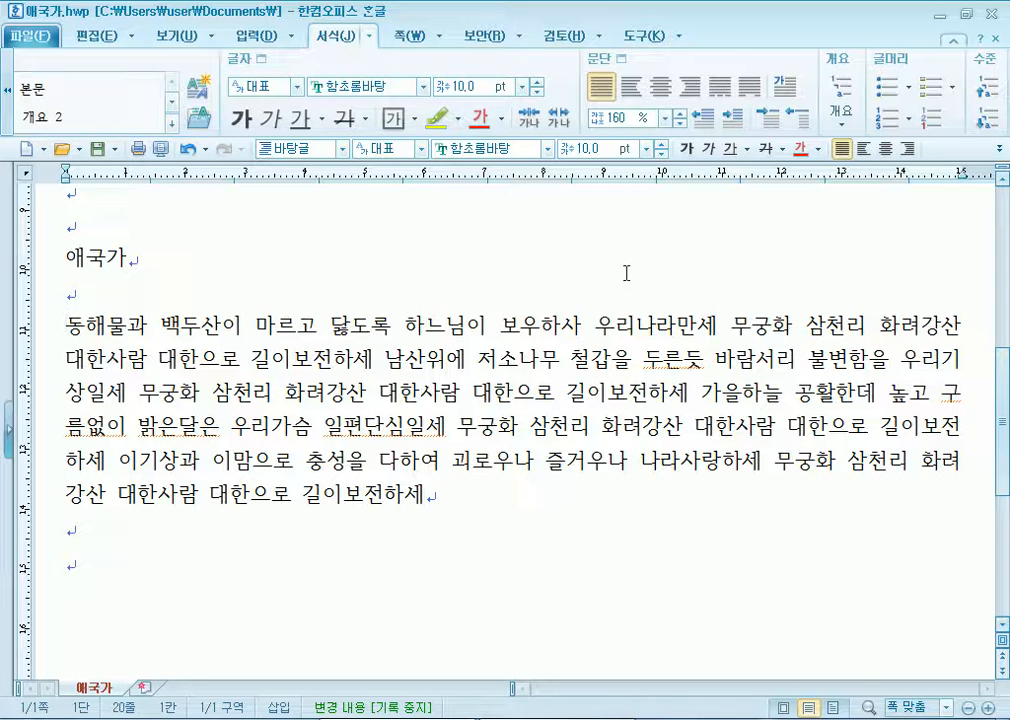
Apply a two-line (2줄) first-letter decoration with a solid border line (선 종류) to the merged paragraph, with no text selected.
drag(150, 325, 347, 462)
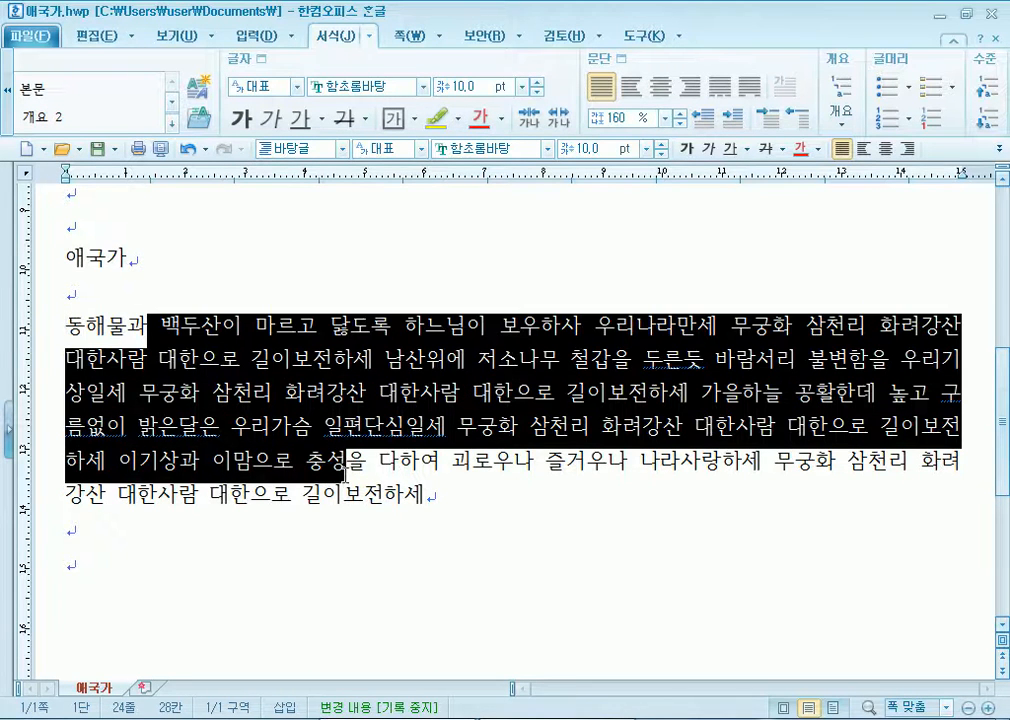
click(240, 325)
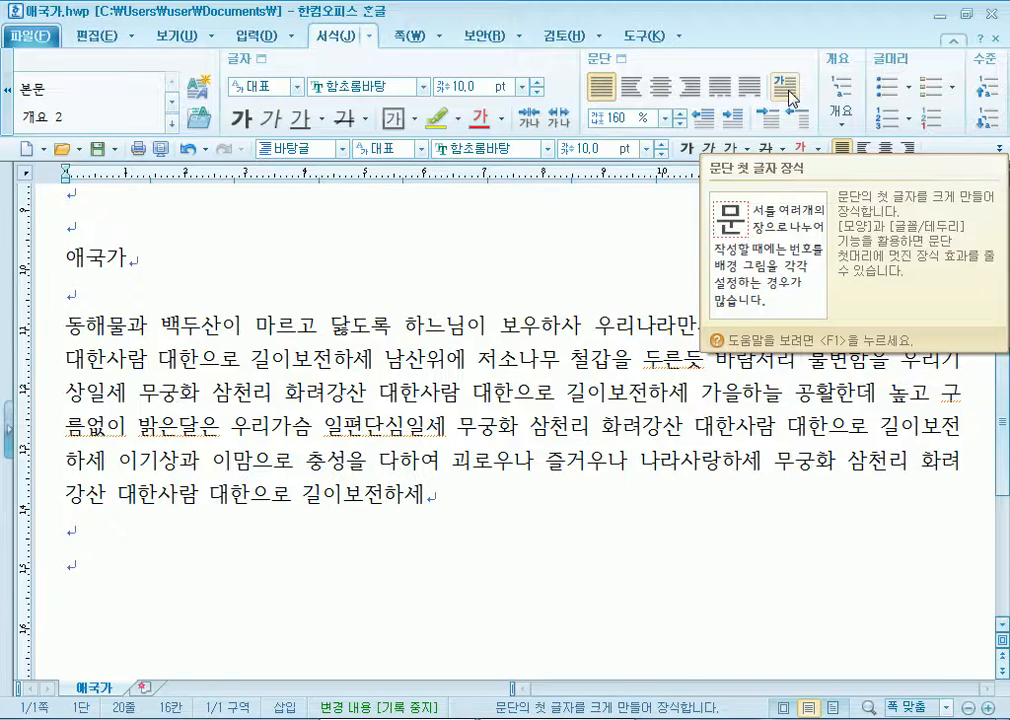
click(787, 92)
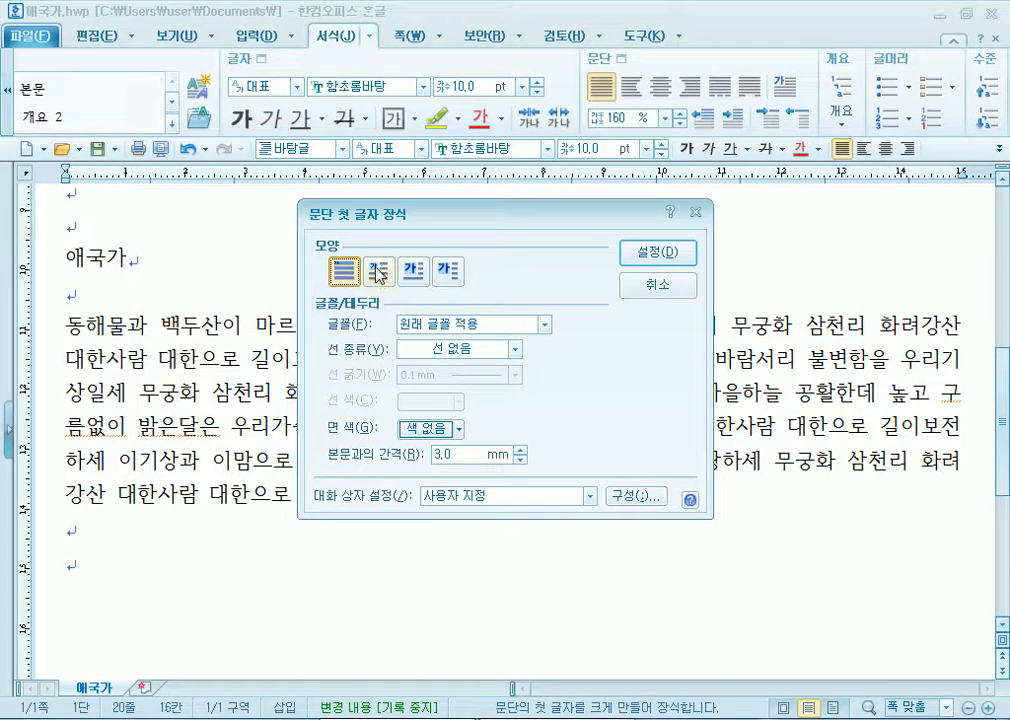
click(414, 270)
click(448, 272)
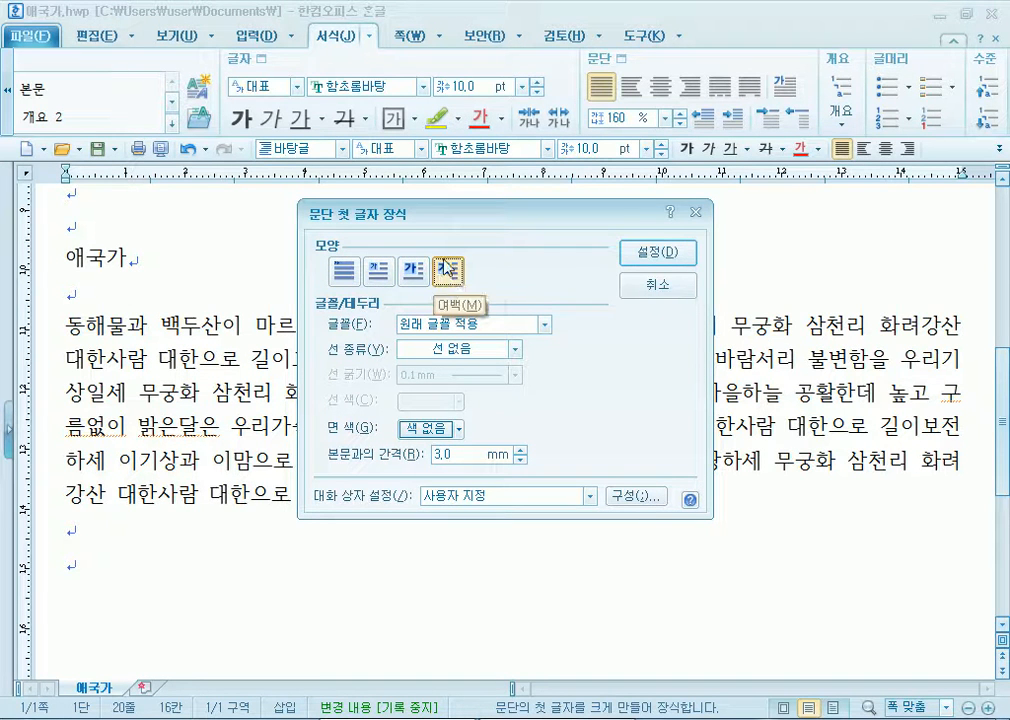
click(378, 270)
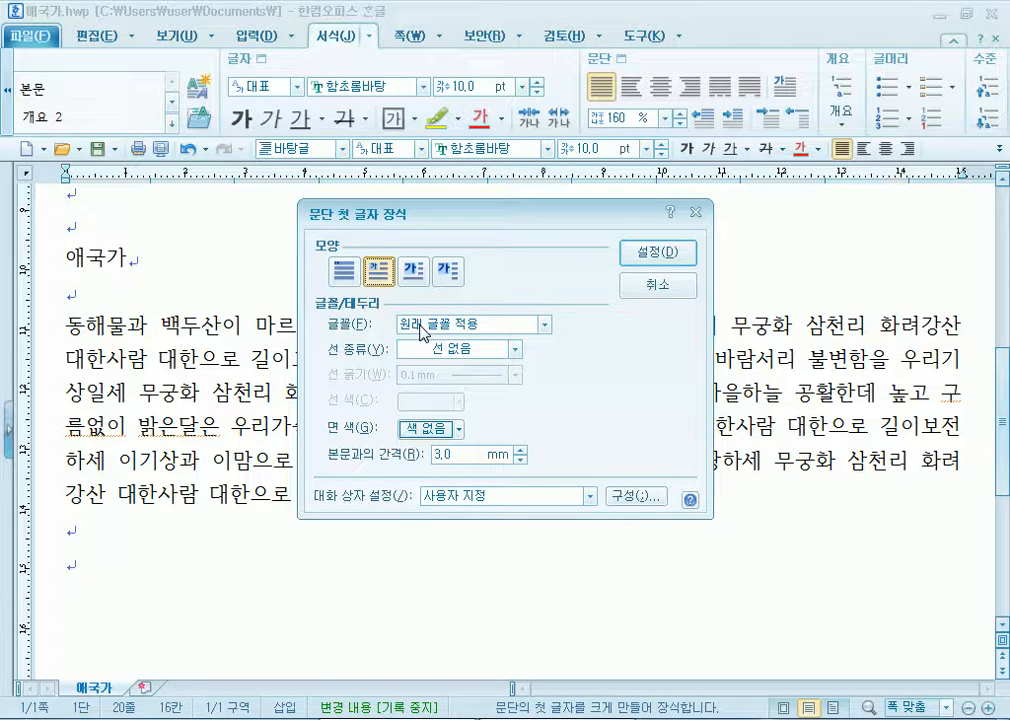
click(436, 352)
click(451, 381)
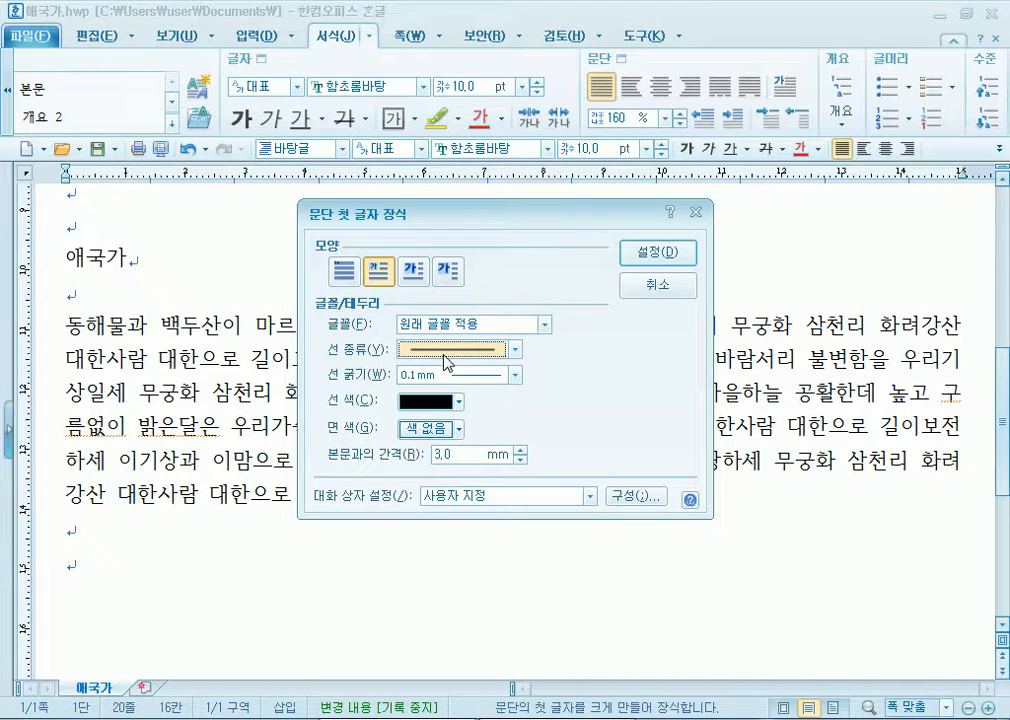
click(658, 254)
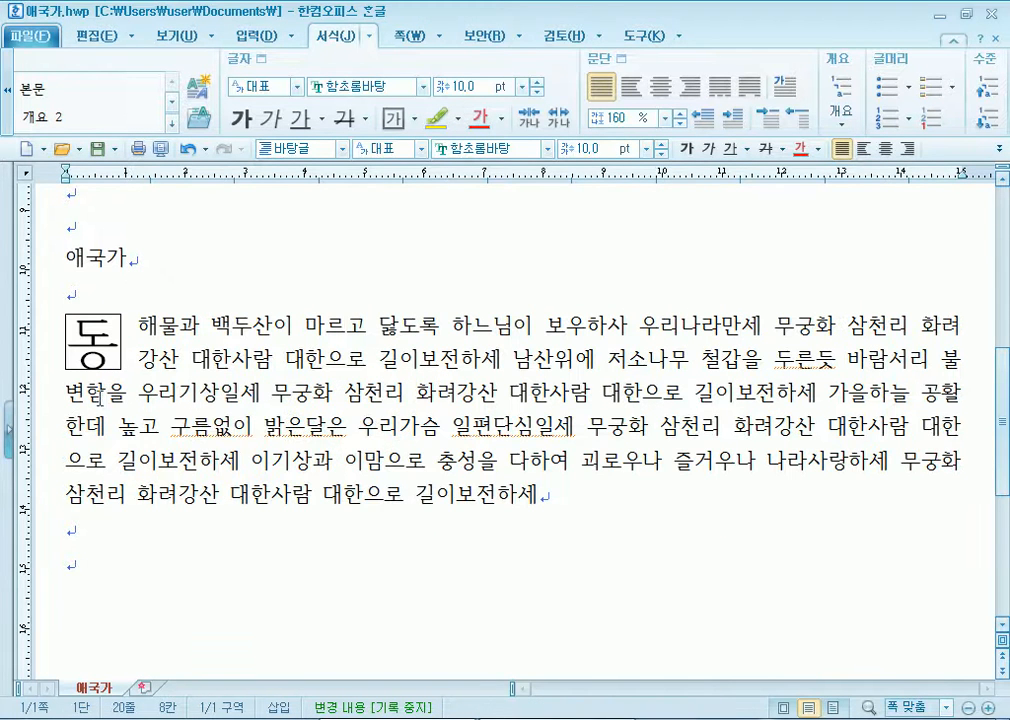
Remove the border from the first-letter decoration by setting its line type to 선 없음.
click(781, 90)
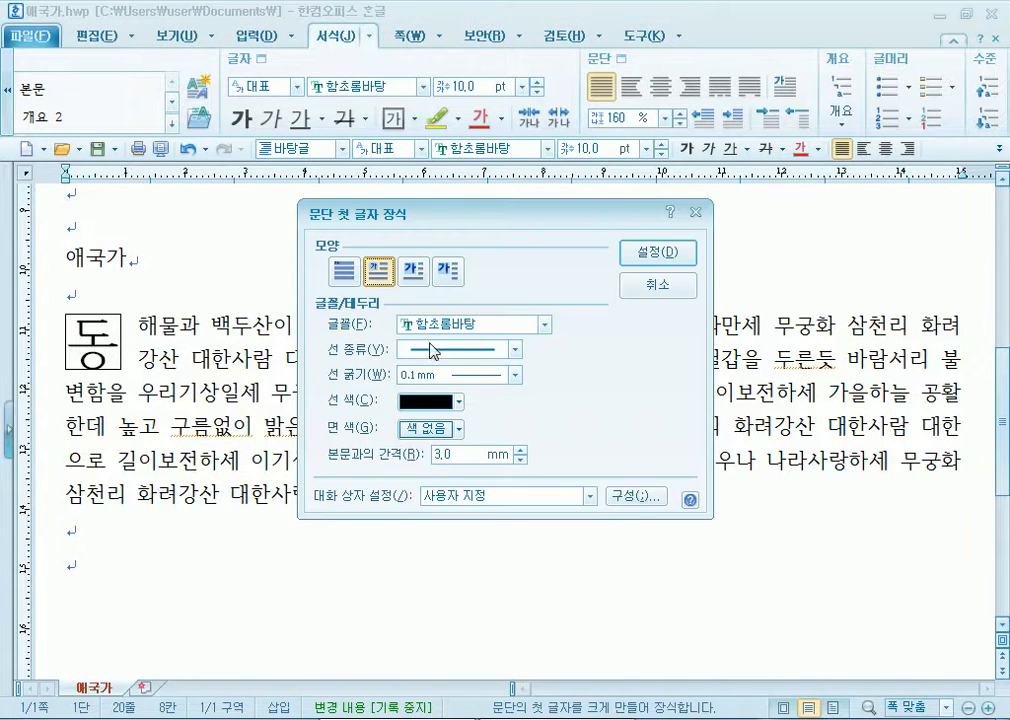
click(515, 349)
click(452, 367)
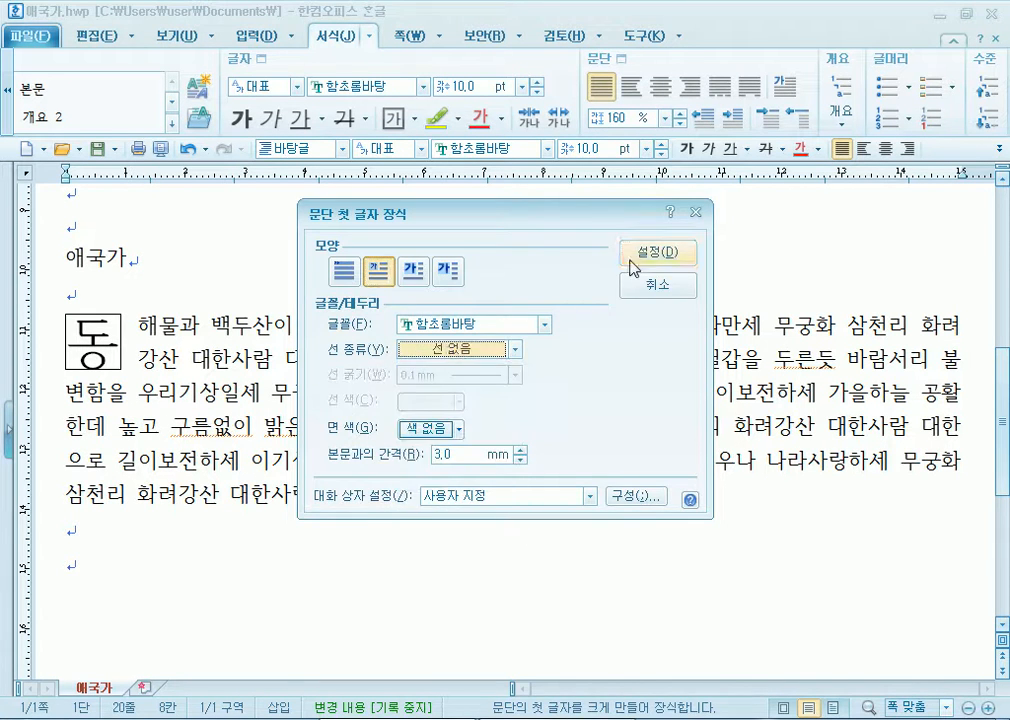
click(631, 266)
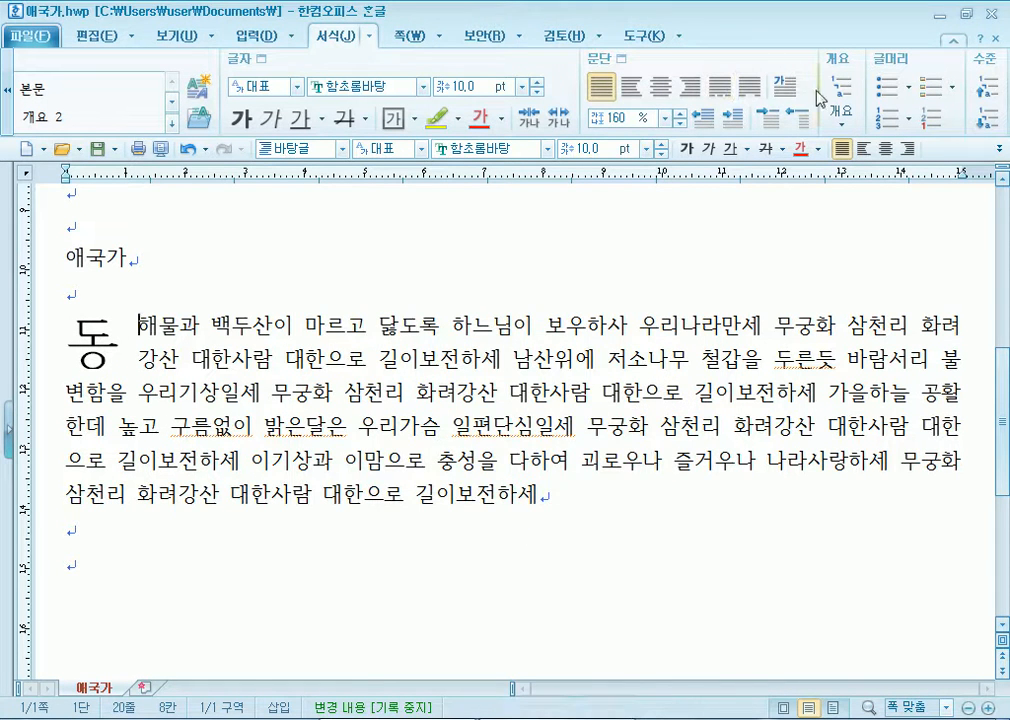
Fill the background of the decorated first letter with yellow (면 색).
click(784, 88)
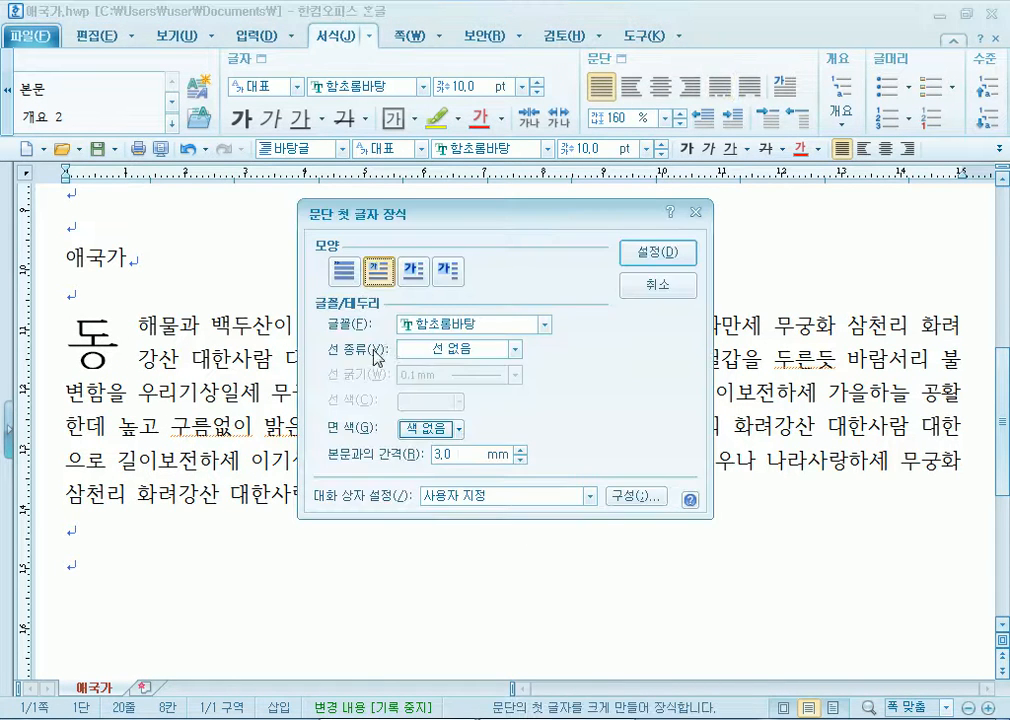
click(425, 437)
click(423, 609)
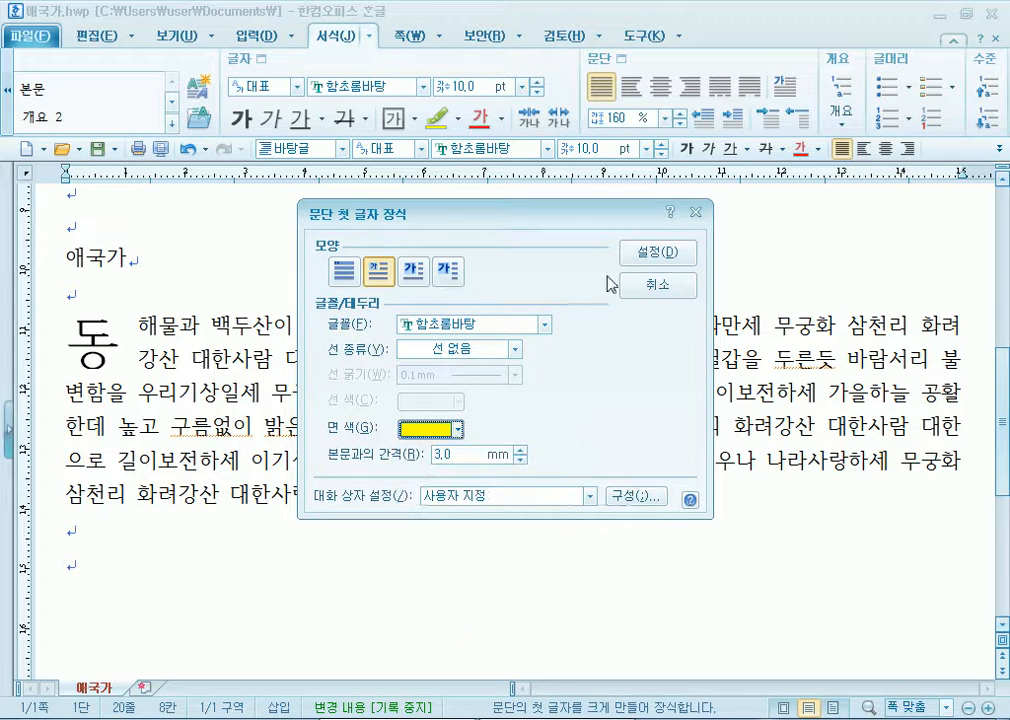
click(656, 252)
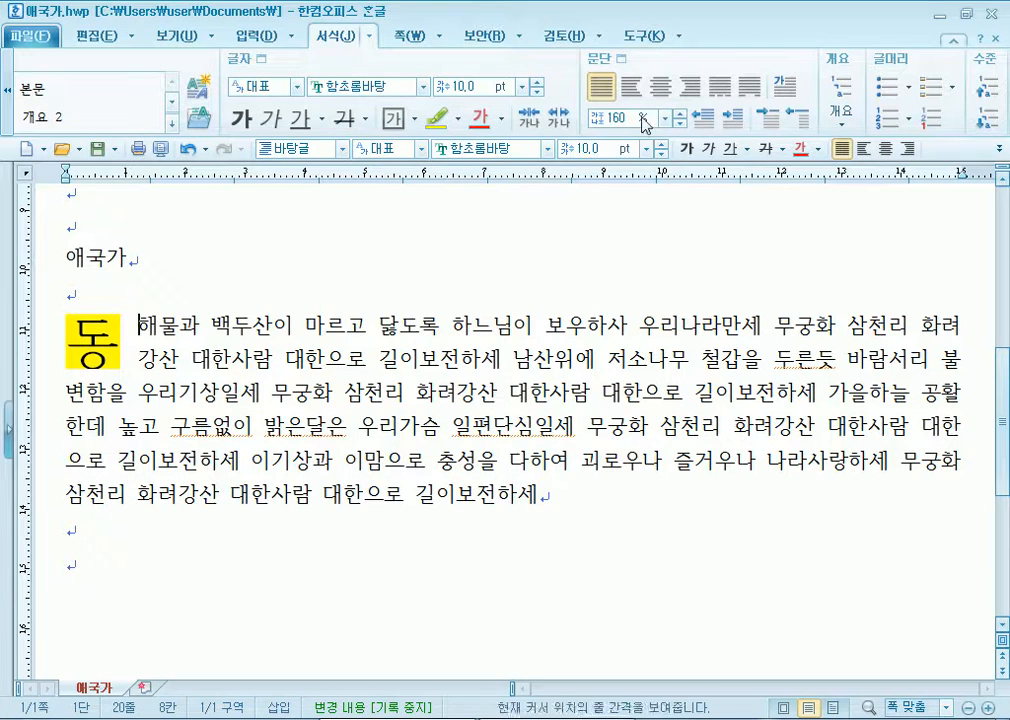
Change the first-letter decoration of the merged paragraph to the three-line shape, with the yellow fill and no border.
click(784, 88)
click(414, 270)
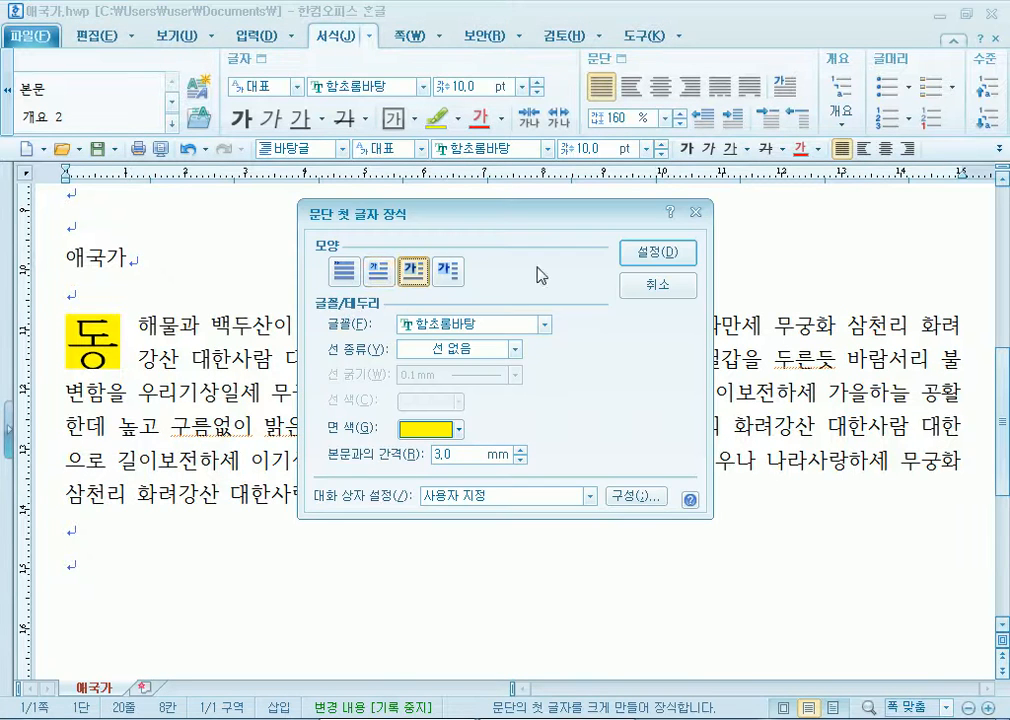
click(656, 256)
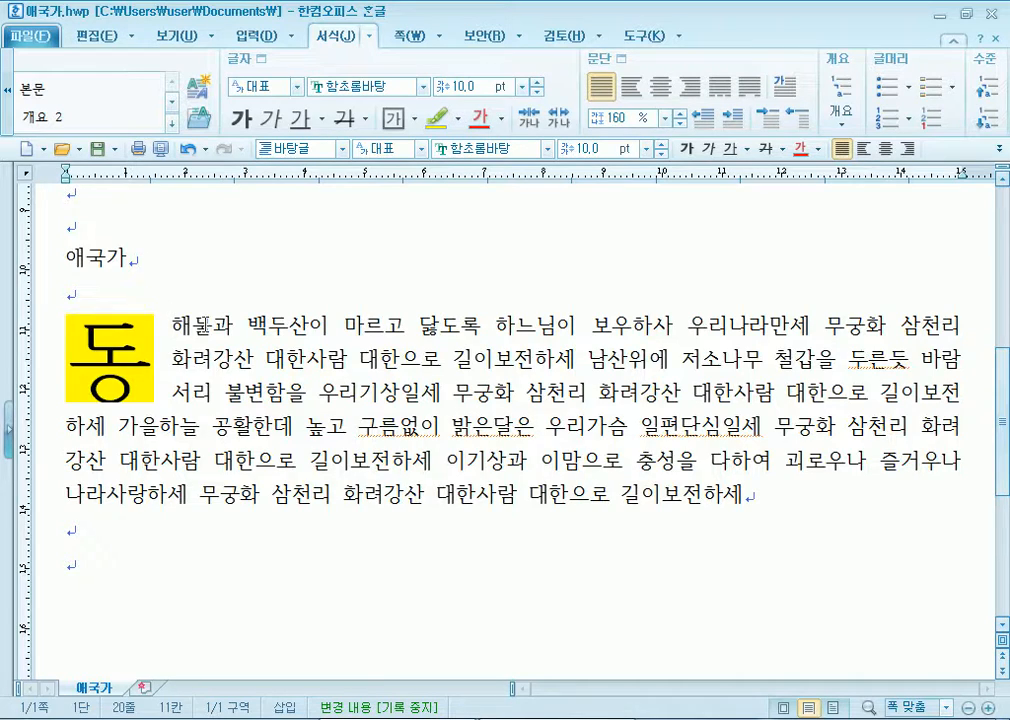
scroll(205, 324, up, 3)
scroll(210, 327, down, 4)
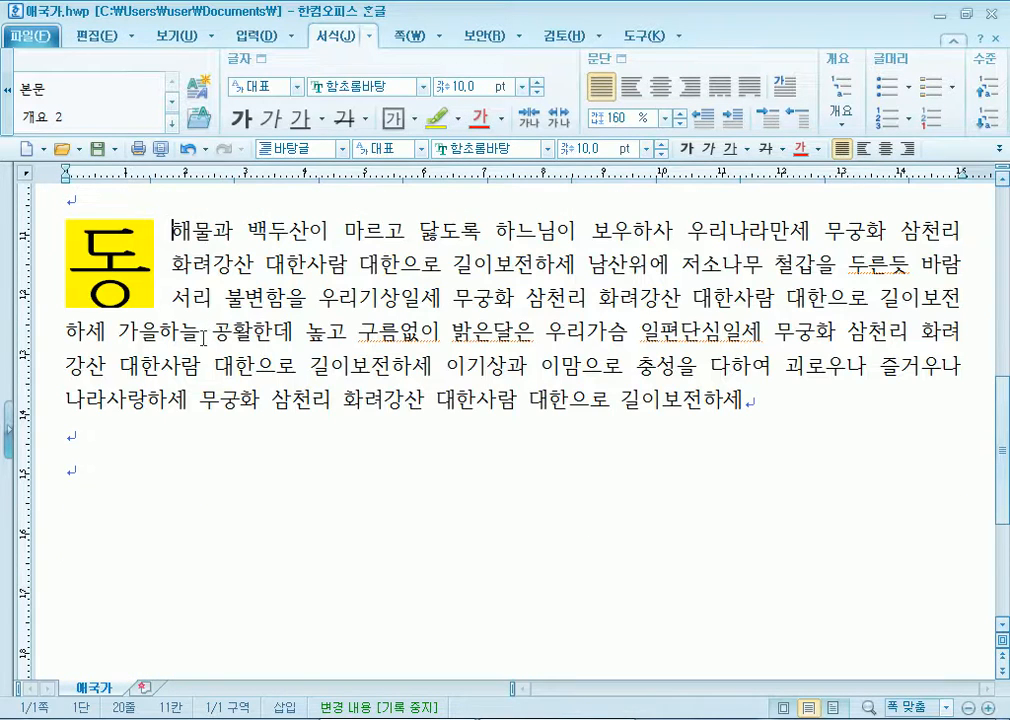
scroll(192, 341, up, 5)
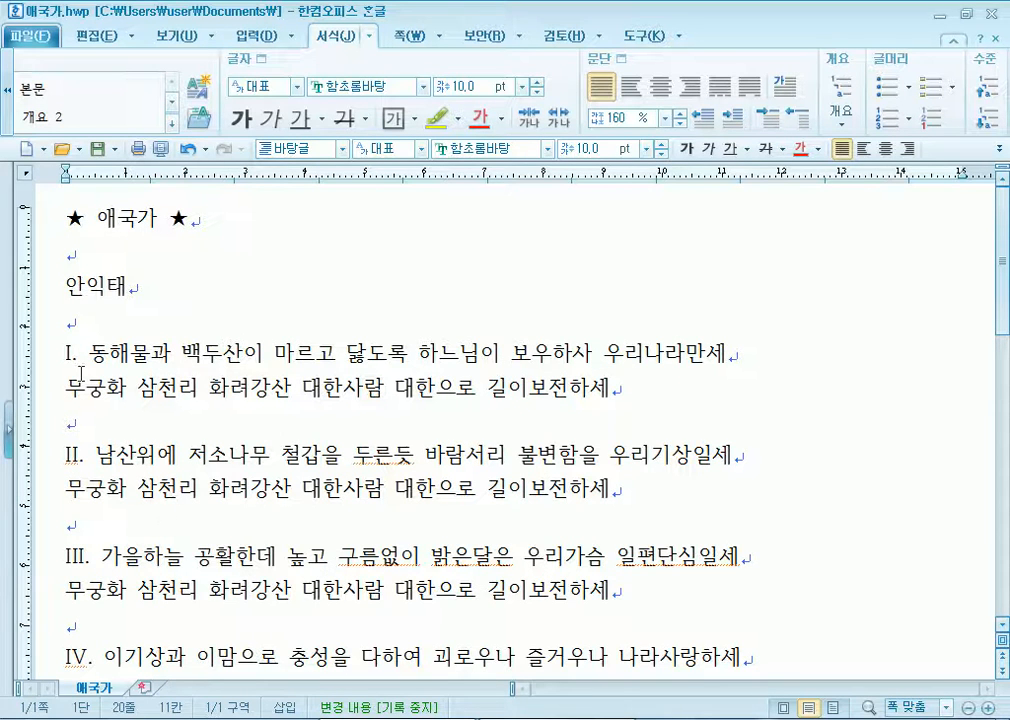
click(93, 222)
drag(93, 222, 162, 218)
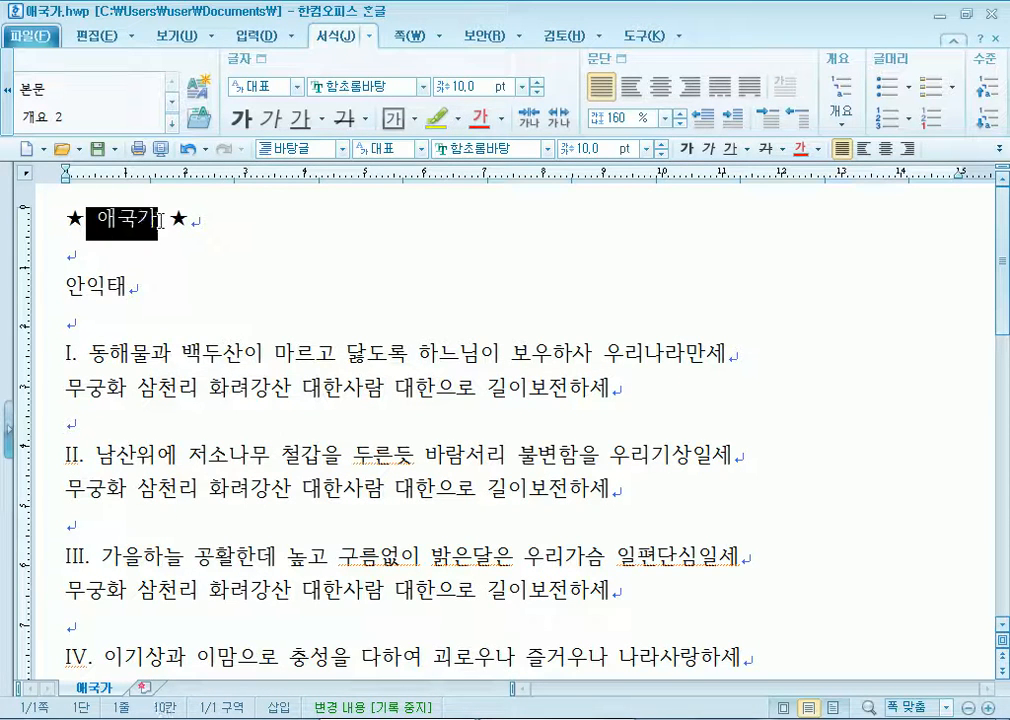
click(133, 288)
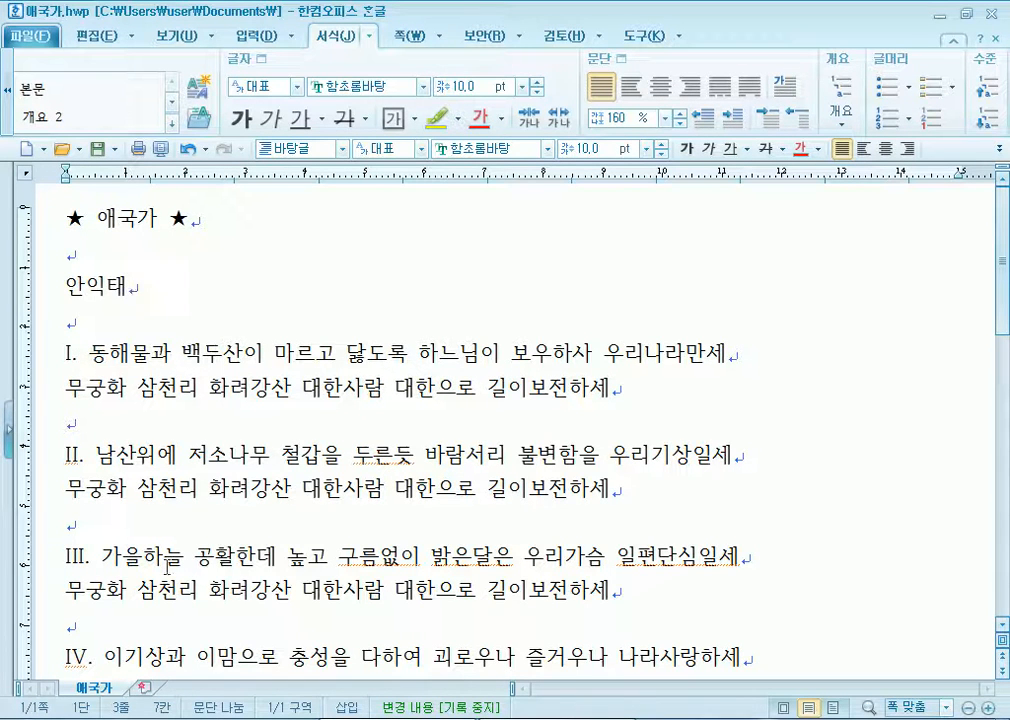
click(45, 397)
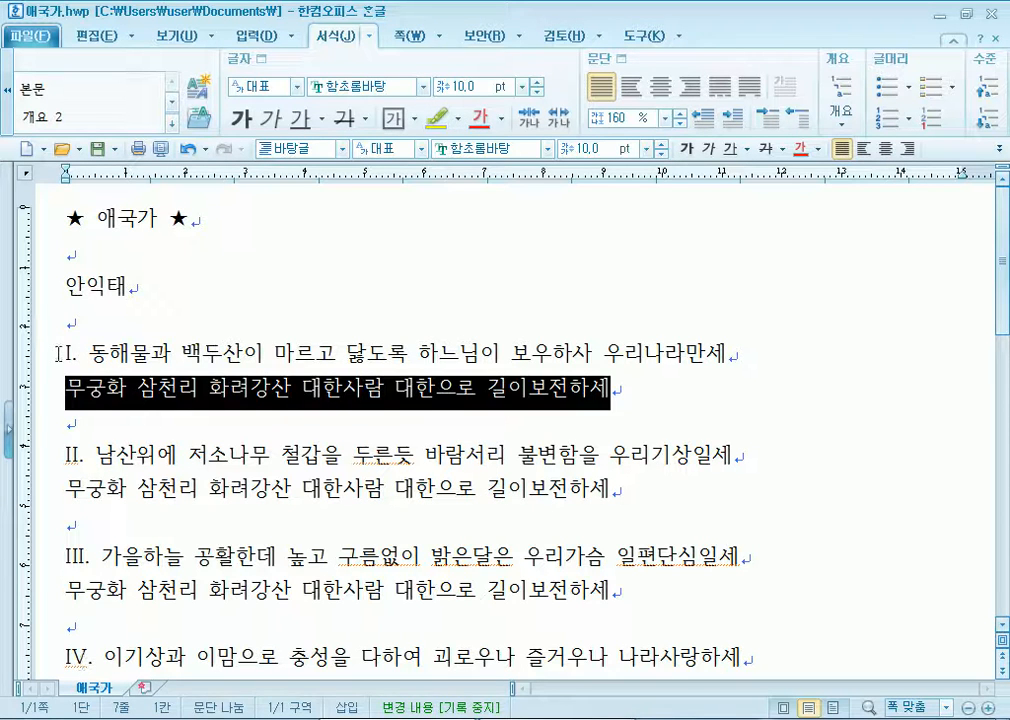
click(70, 355)
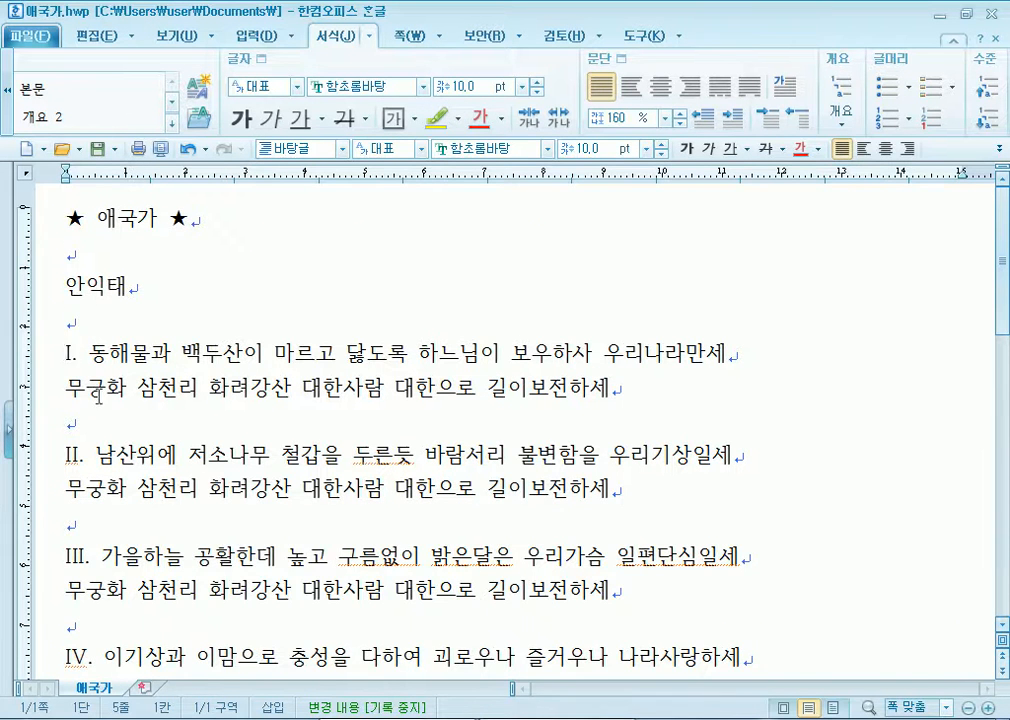
scroll(240, 428, down, 5)
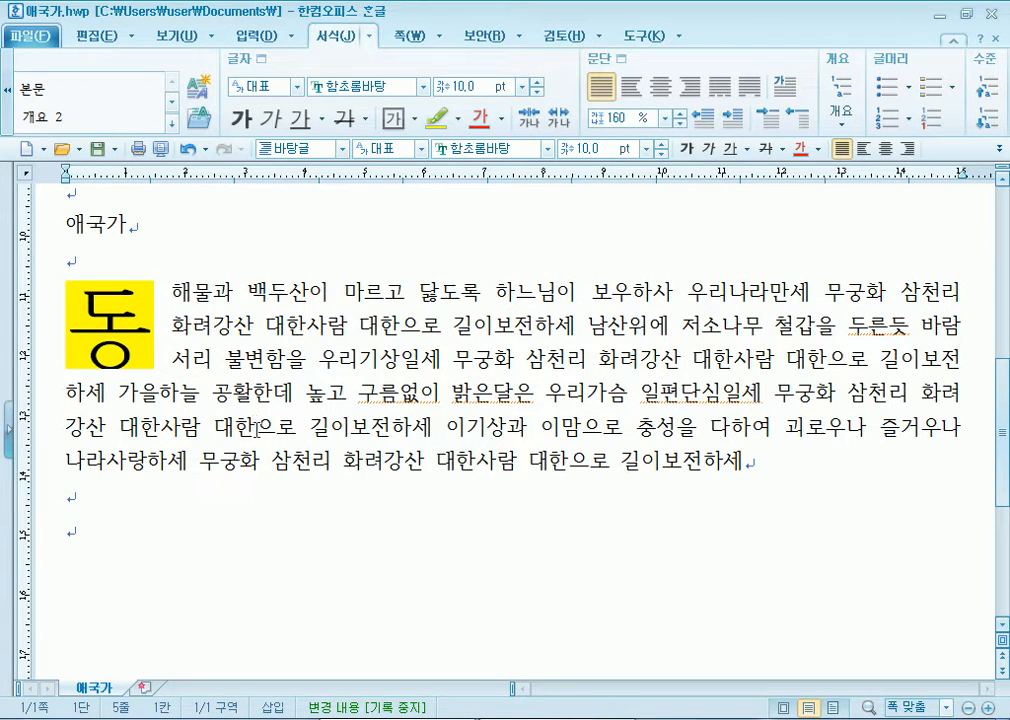
click(258, 427)
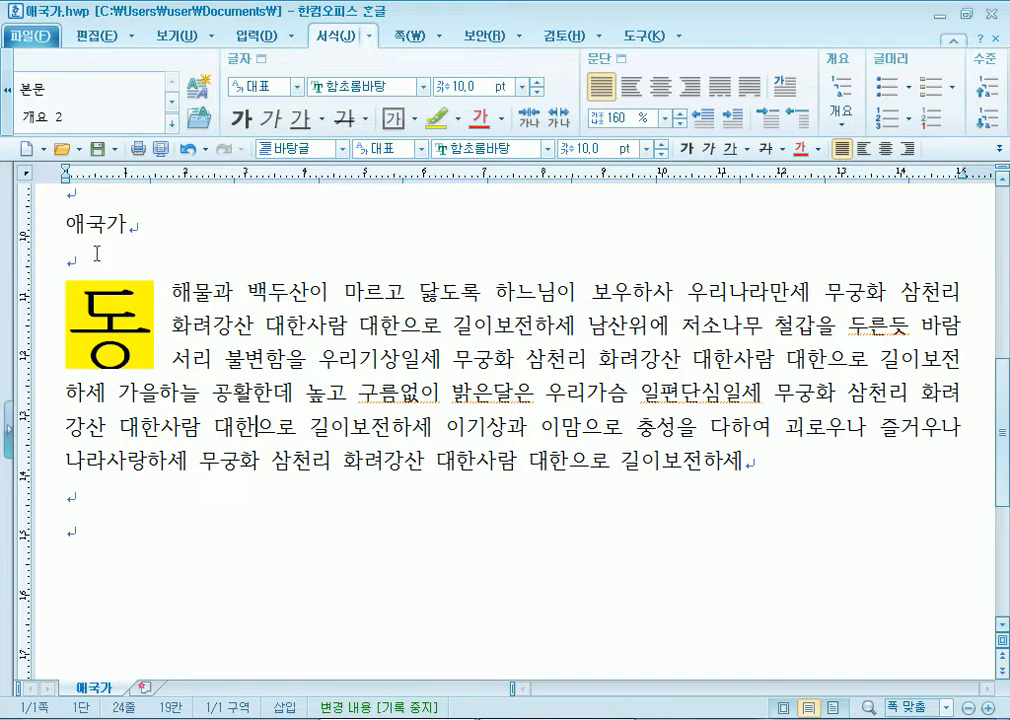
Set the font of the 애국가 heading above the decorated paragraph to 휴먼엑스포.
drag(70, 225, 134, 215)
double_click(134, 214)
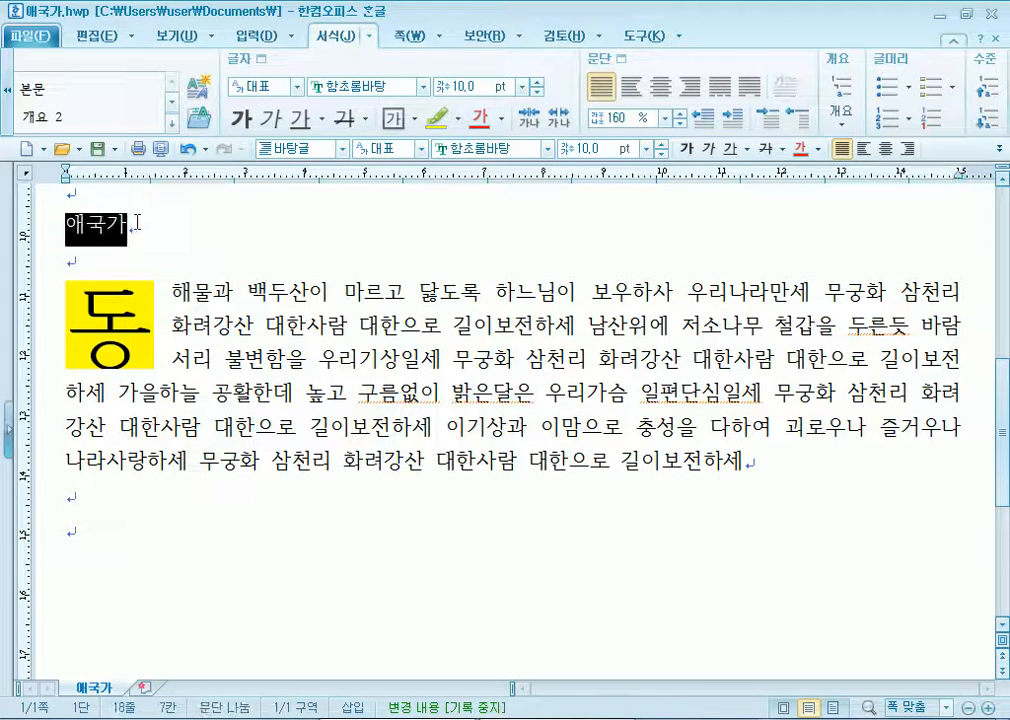
click(76, 222)
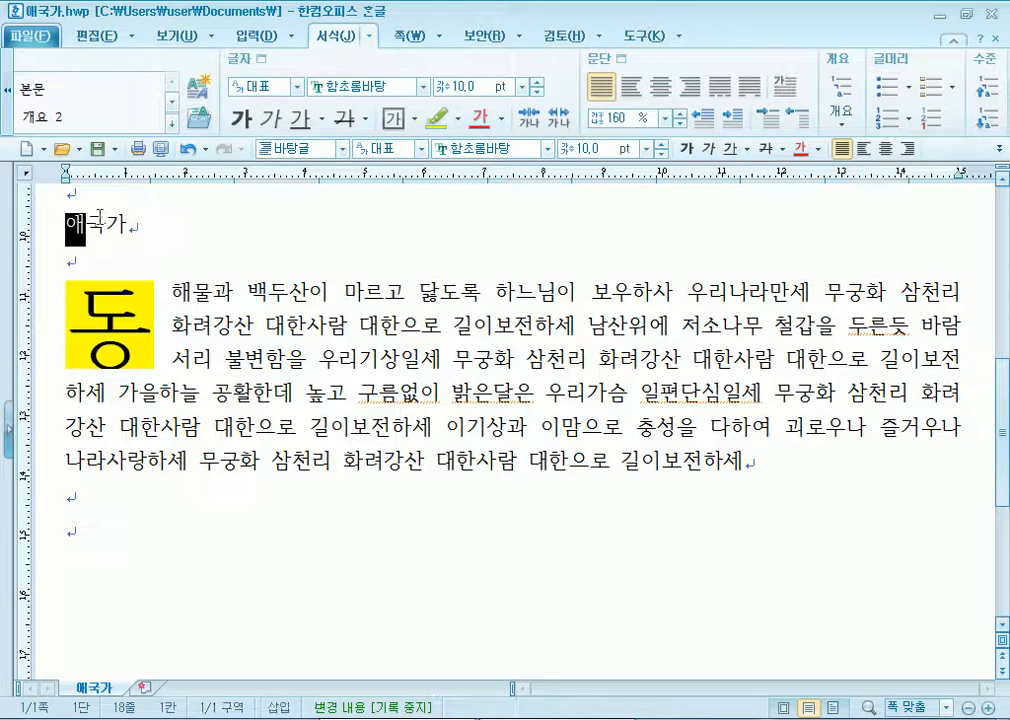
drag(63, 222, 128, 219)
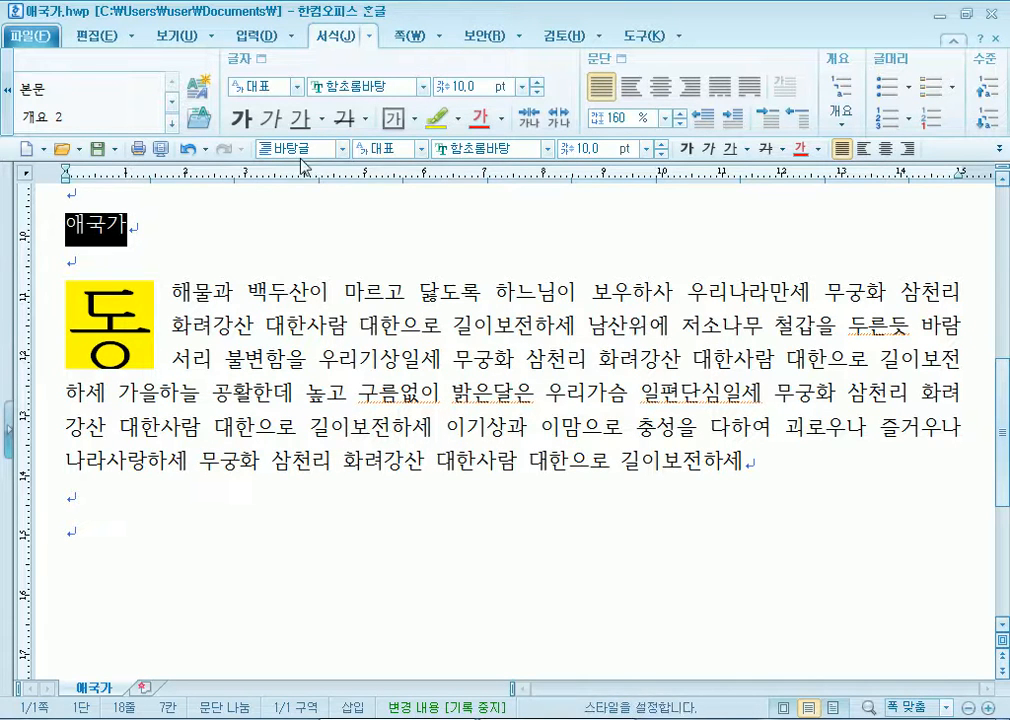
click(548, 149)
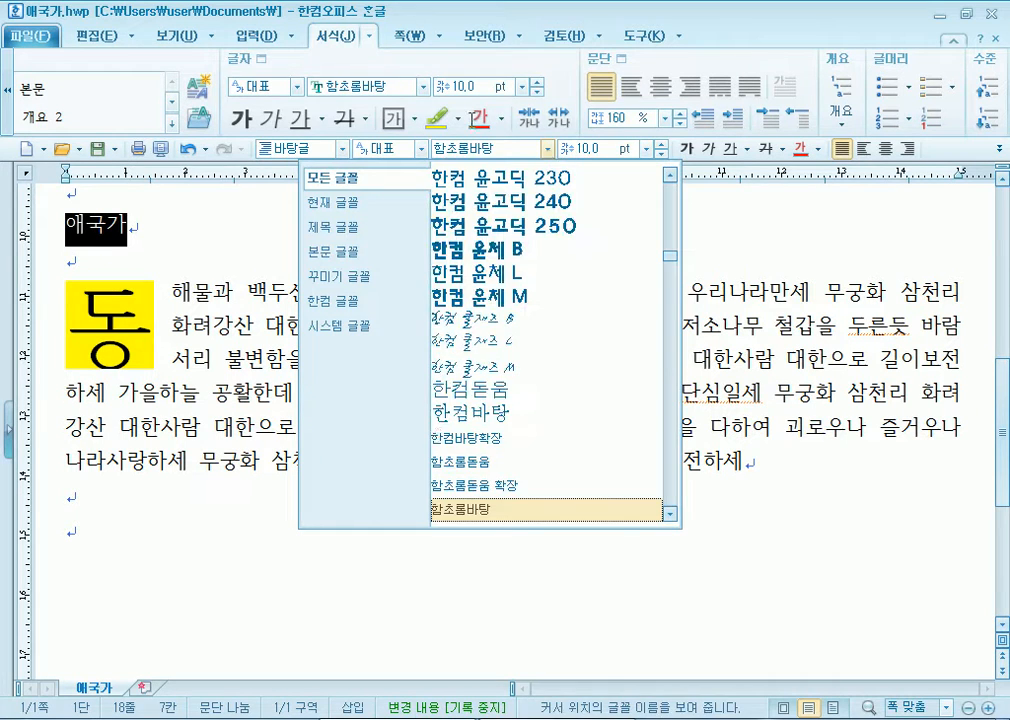
click(548, 150)
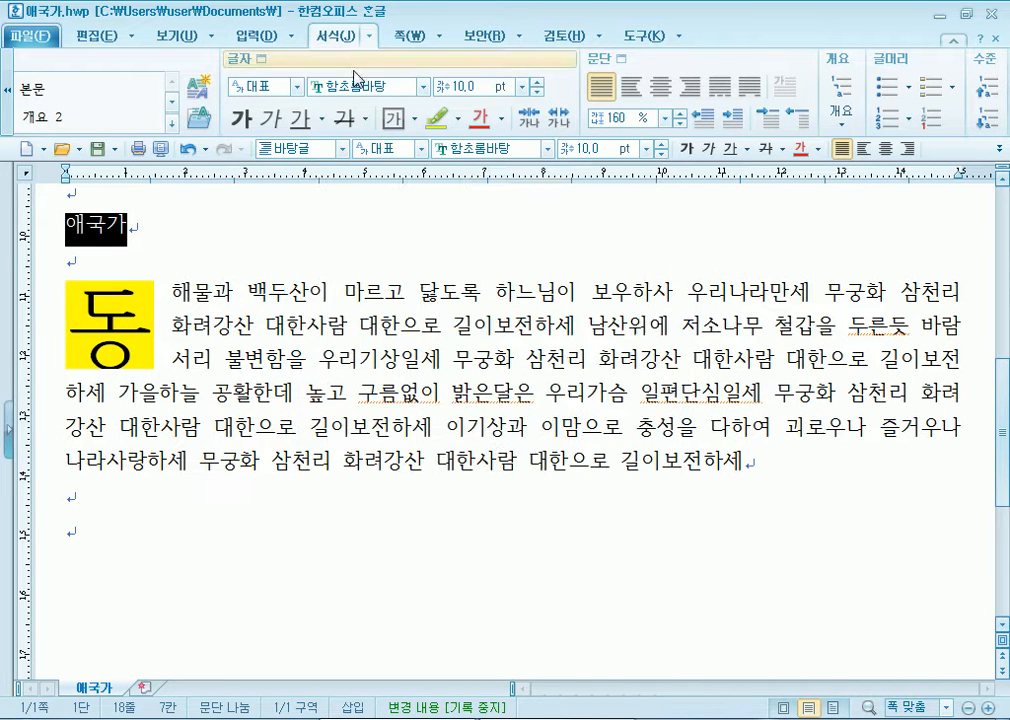
click(548, 150)
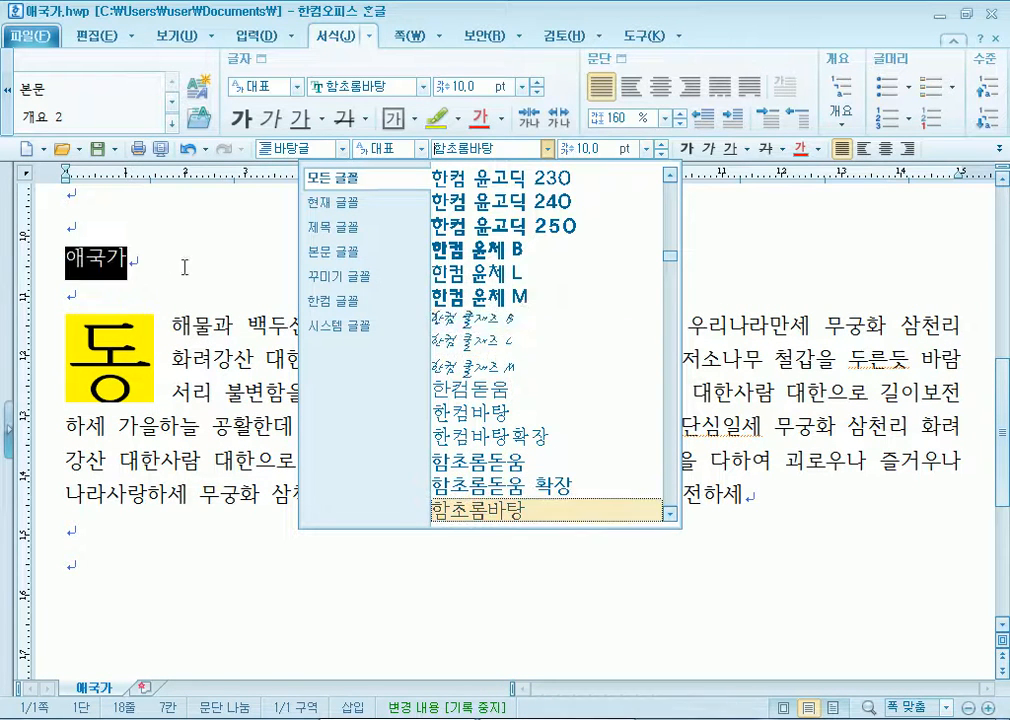
scroll(500, 400, down, 5)
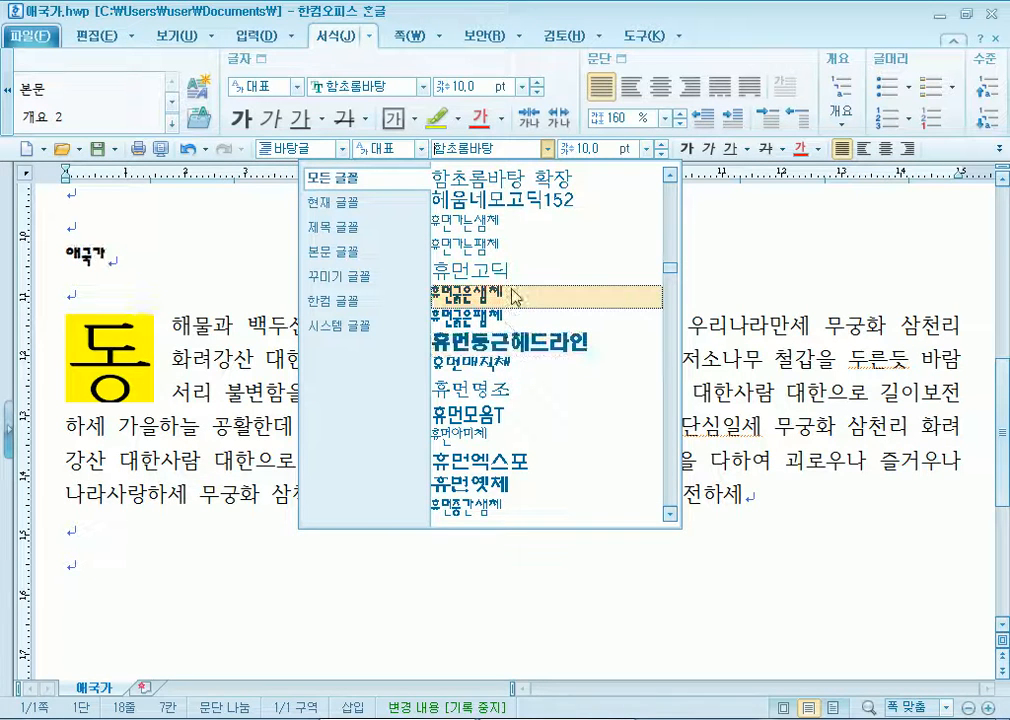
click(493, 461)
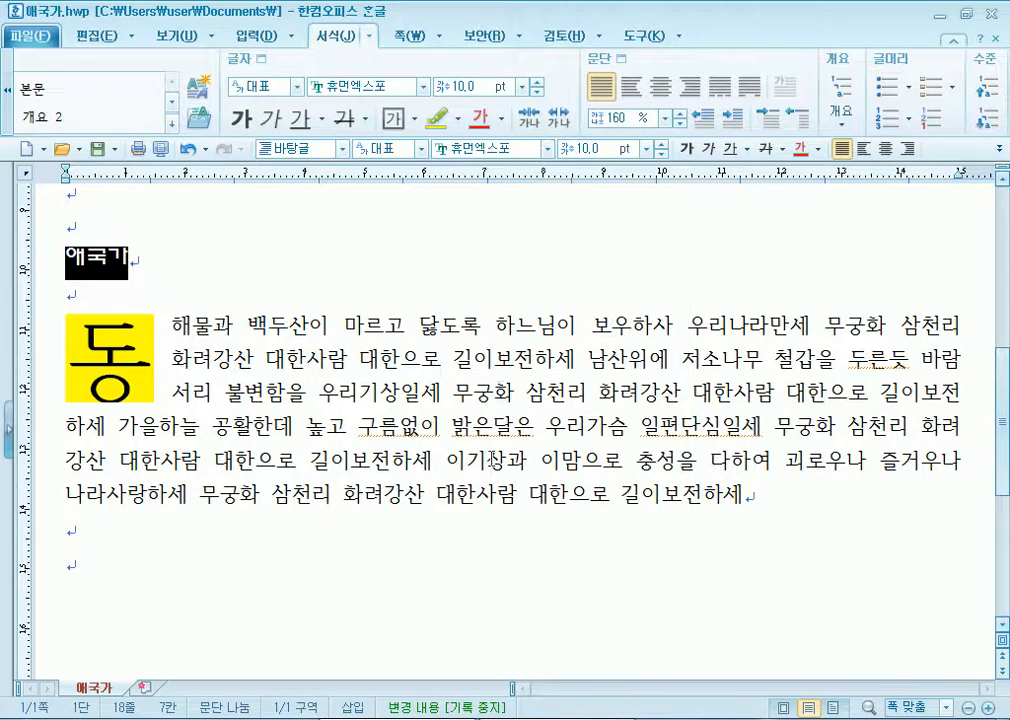
Enlarge the selected 애국가 heading to 24 pt and deselect the text.
click(647, 149)
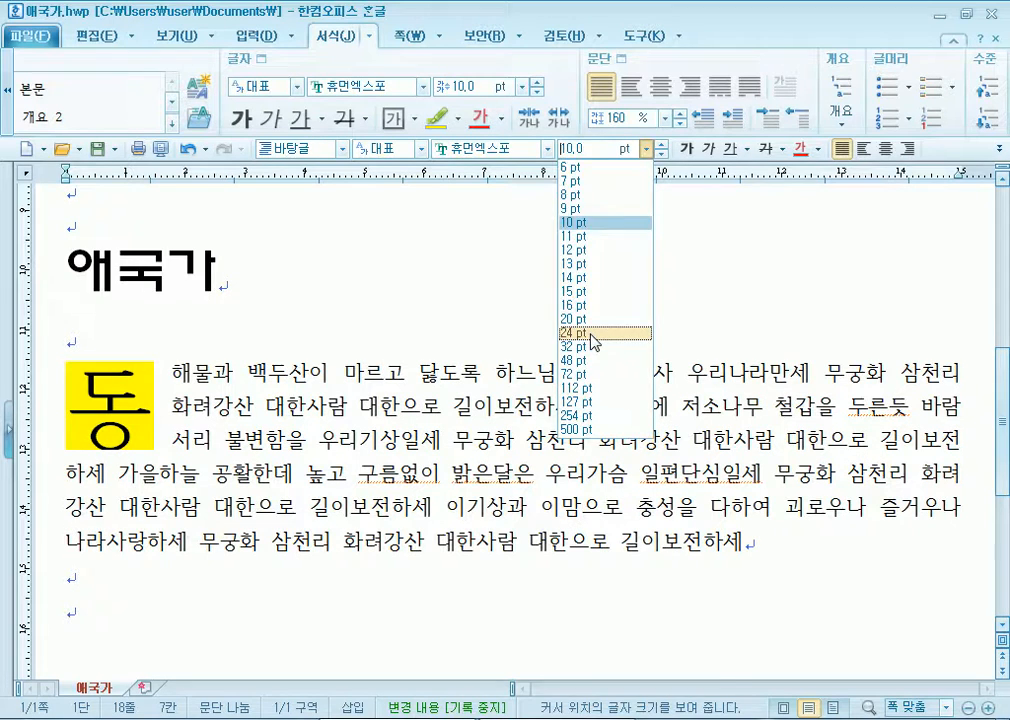
click(592, 333)
drag(310, 373, 349, 401)
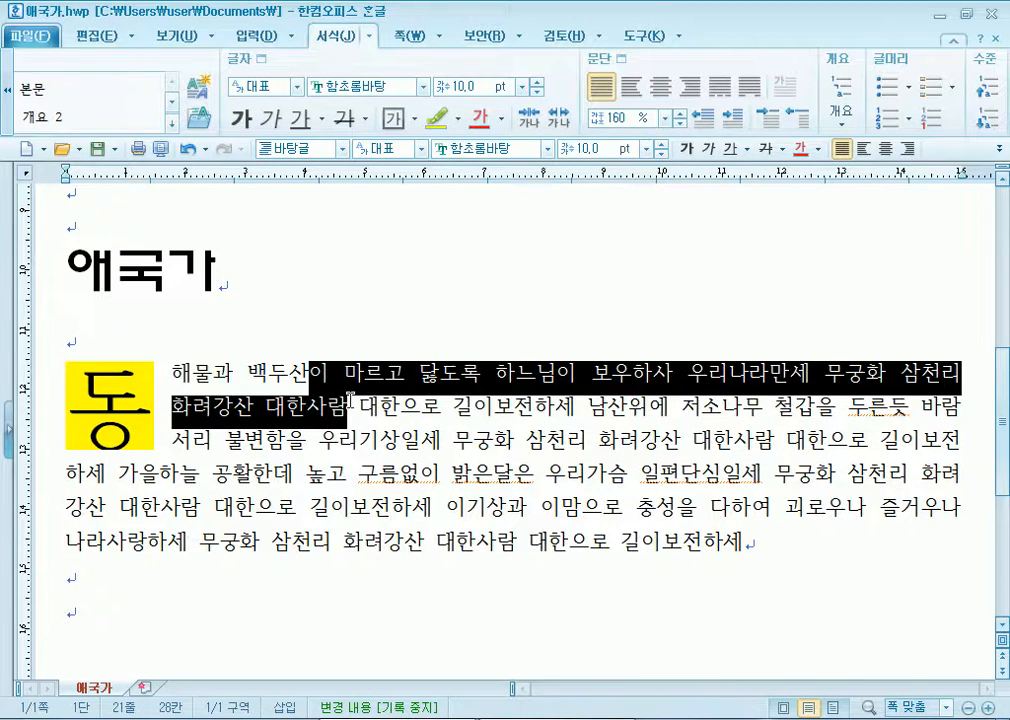
click(346, 386)
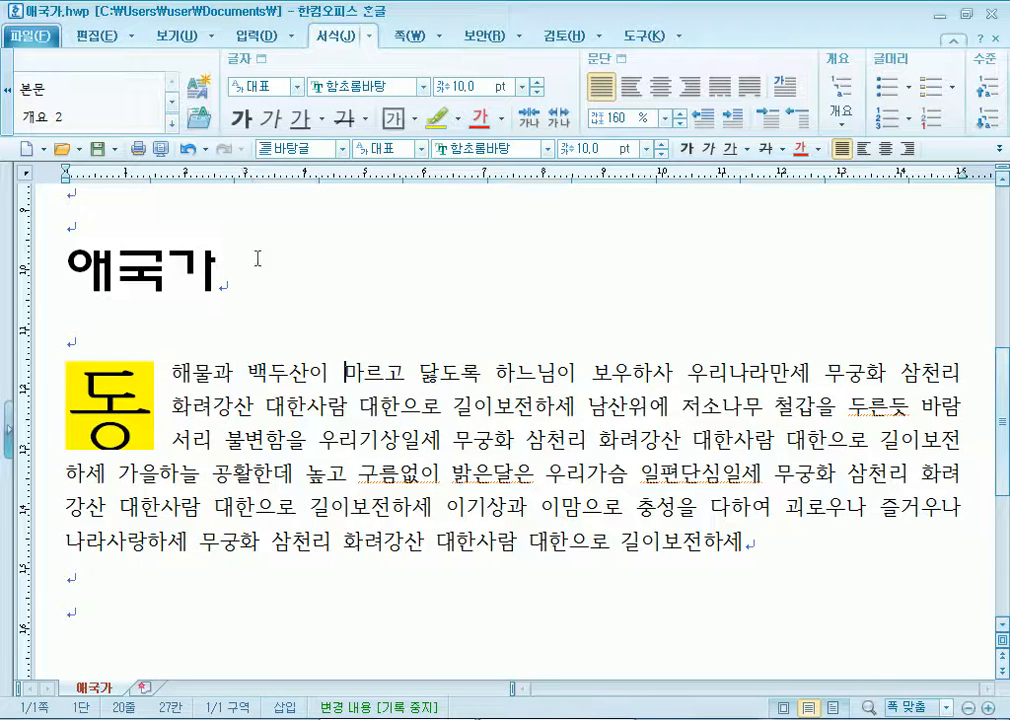
Try italic and underline on the 24 pt 애국가 heading, switching each one off again.
drag(63, 268, 208, 277)
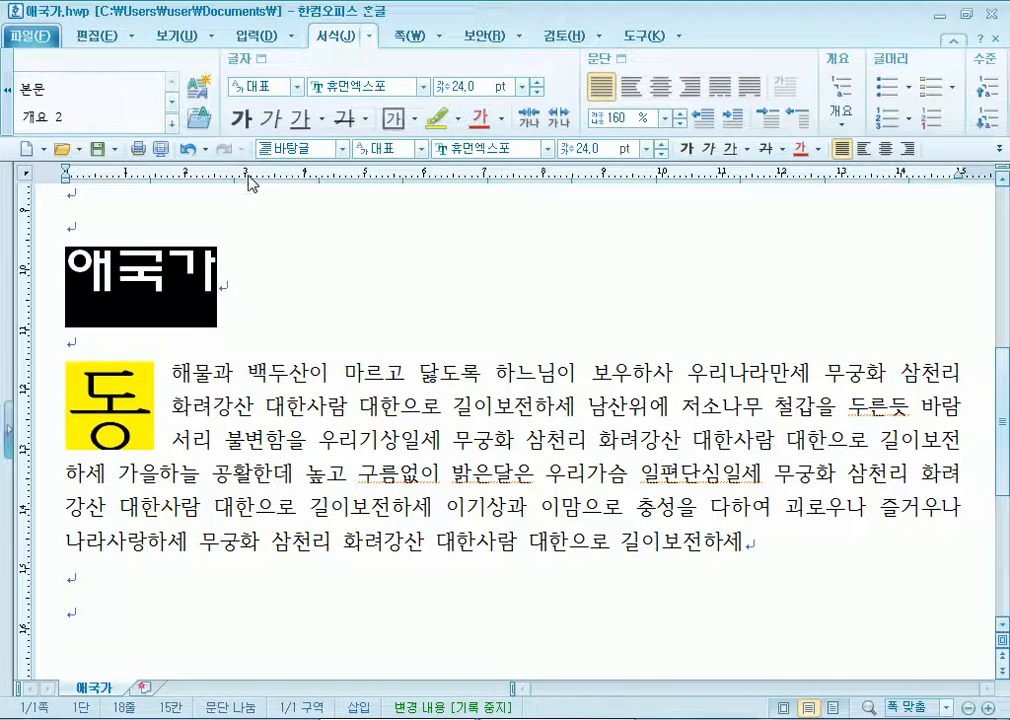
click(707, 156)
click(707, 156)
click(729, 152)
click(729, 152)
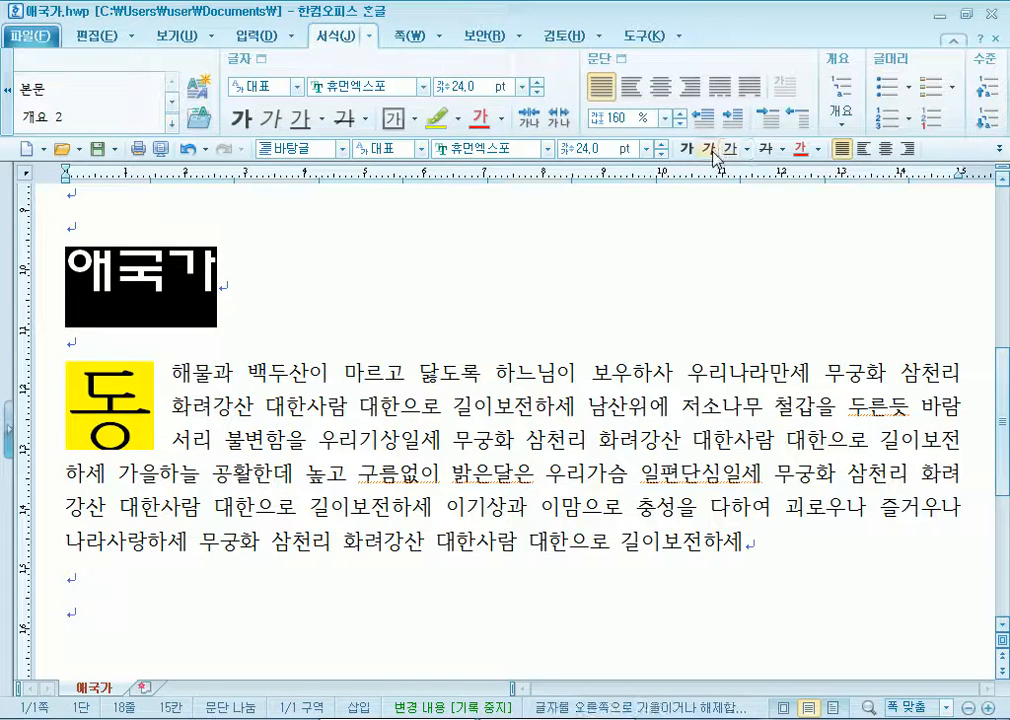
click(712, 151)
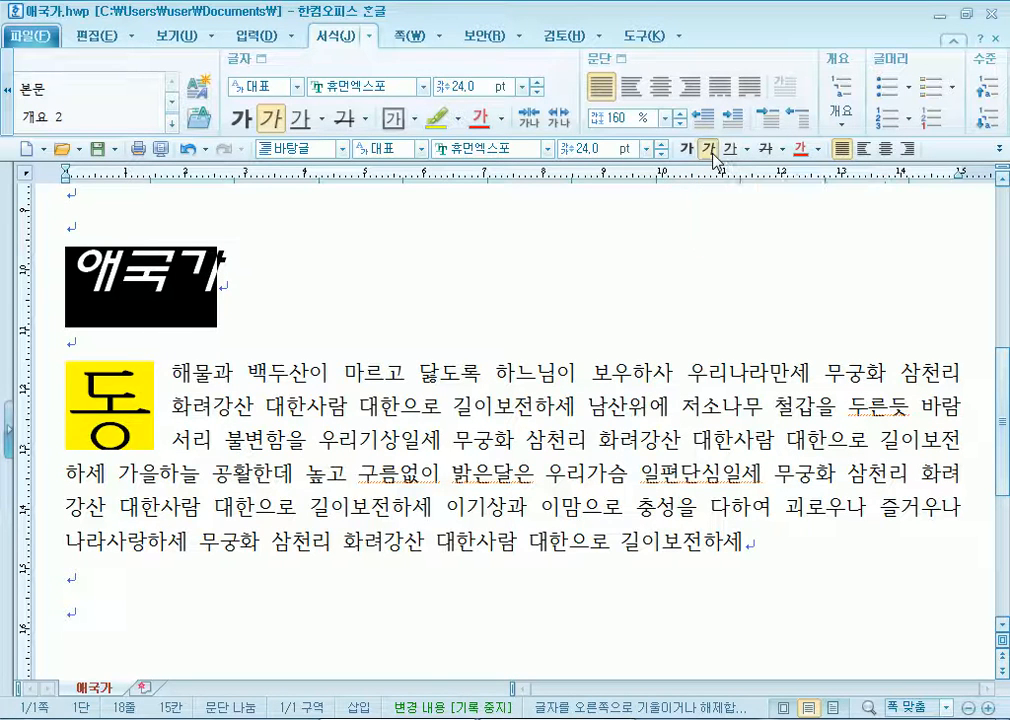
click(712, 152)
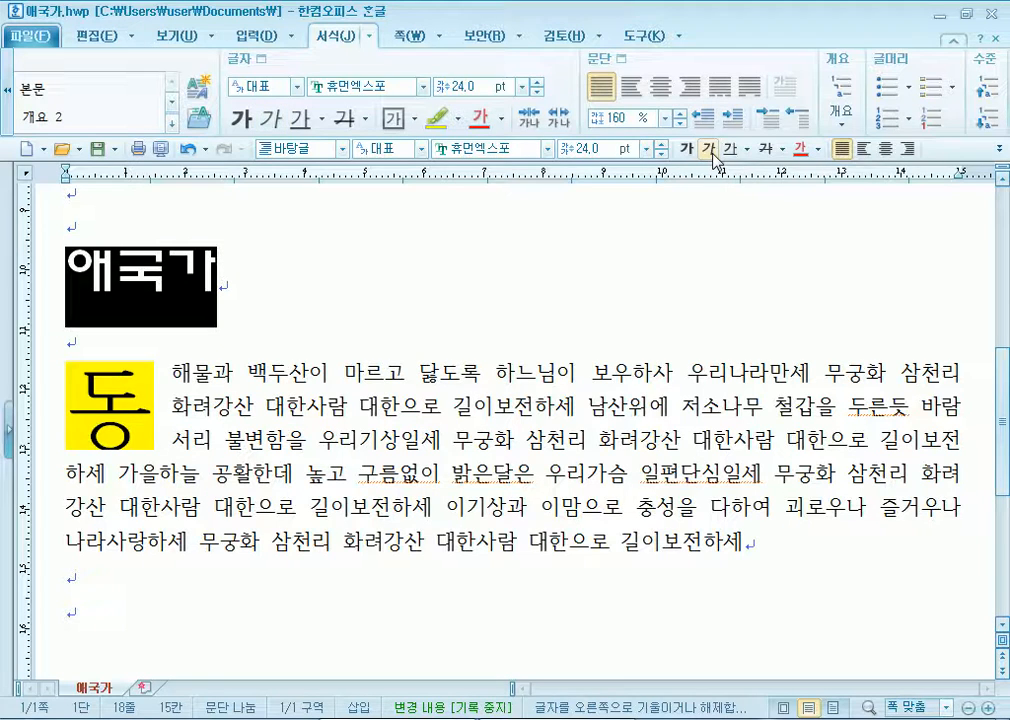
Preview the solid strikethrough line on the 애국가 heading and view the font colour palette without applying either.
click(781, 149)
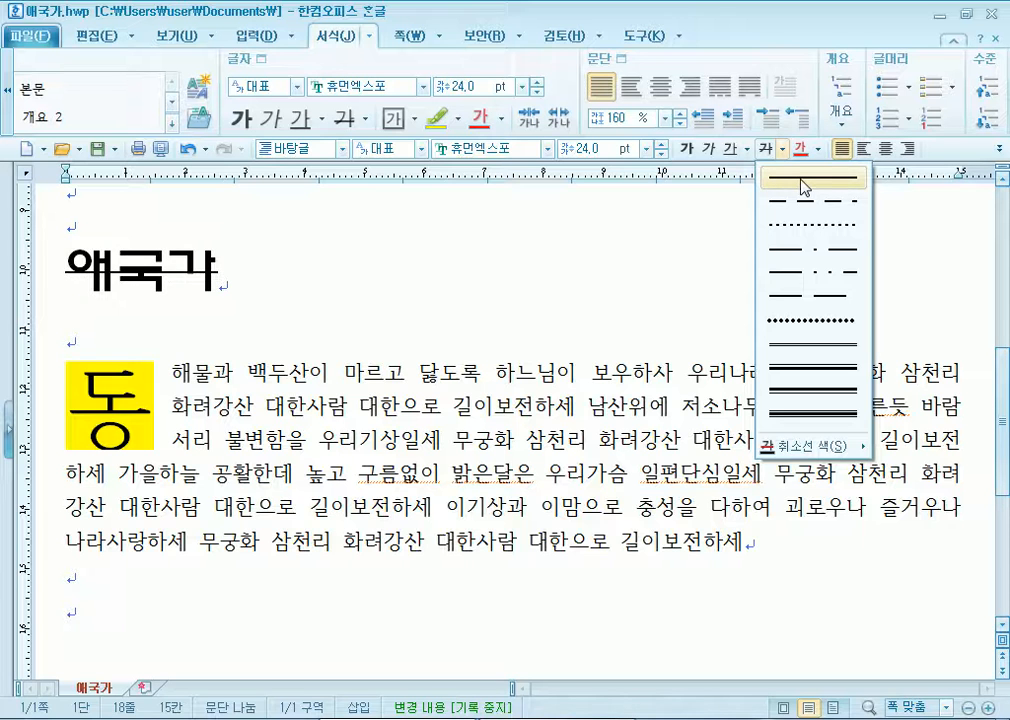
click(819, 150)
click(819, 150)
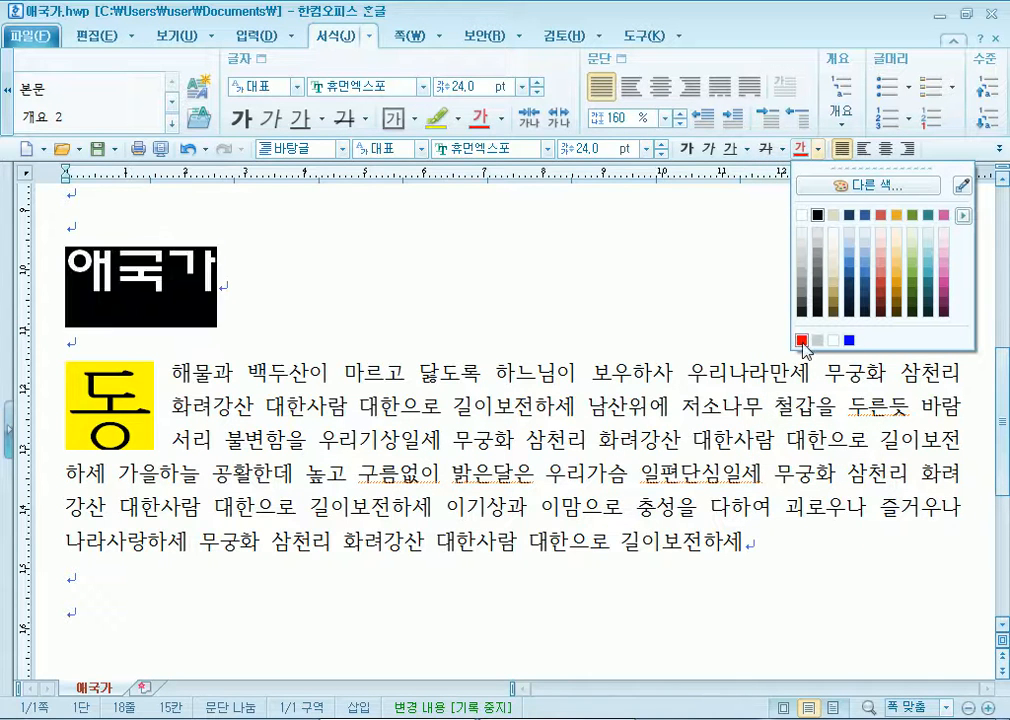
Try left, centre and right alignment on the 애국가 heading and restore justified alignment.
click(863, 150)
click(886, 150)
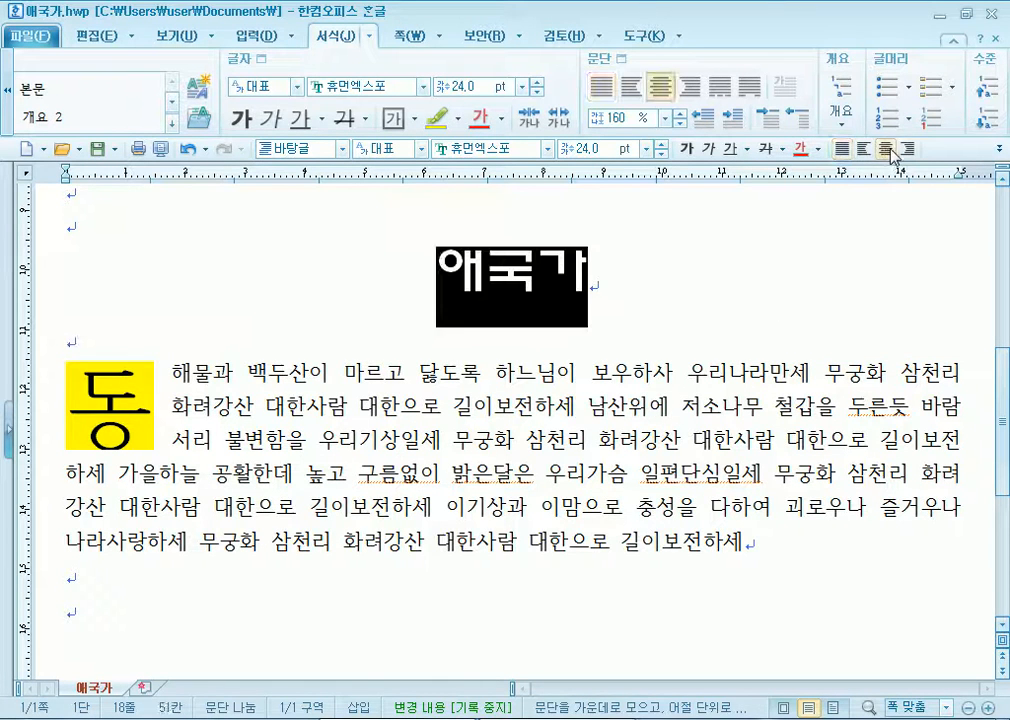
click(907, 150)
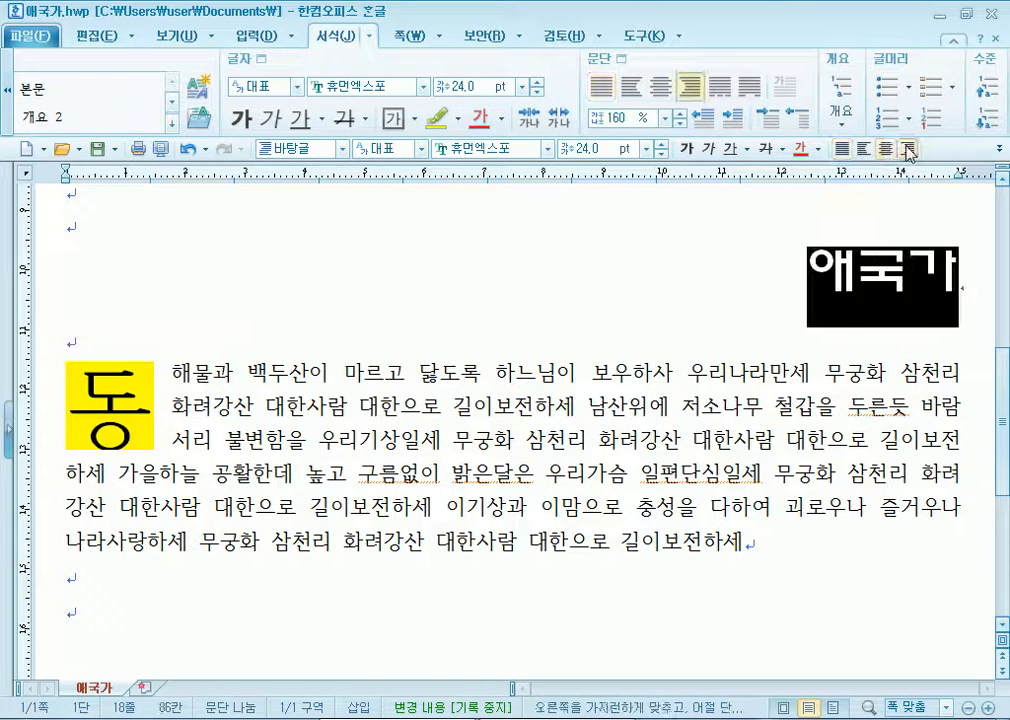
click(838, 150)
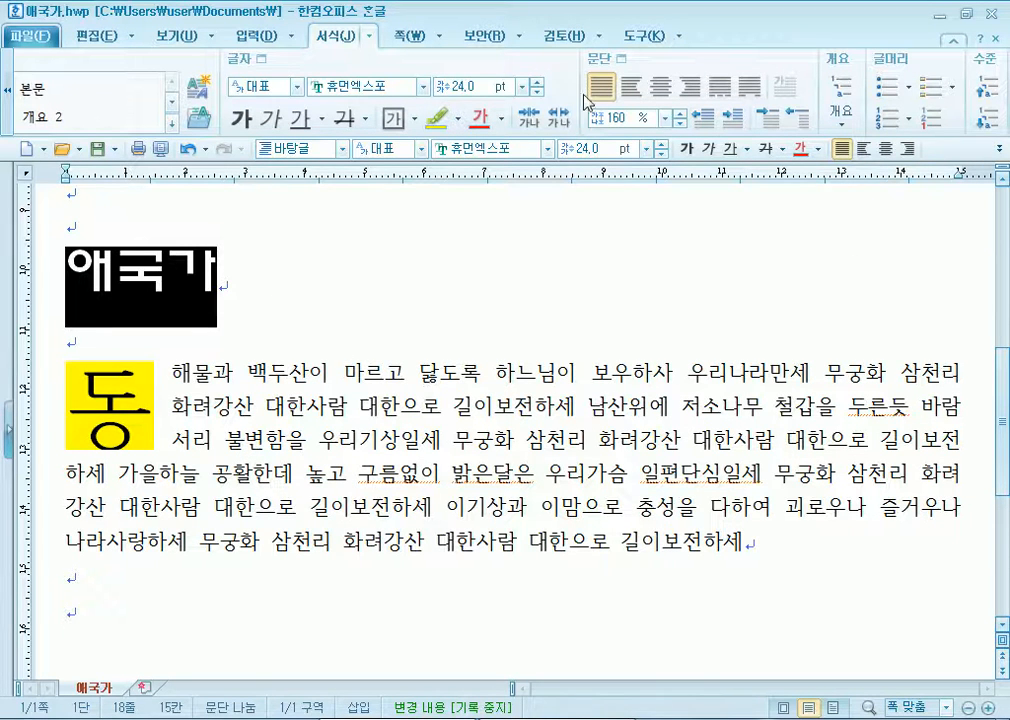
Examine the 글자 모양 settings for the selected heading and the command's shortcut without changing anything.
click(376, 36)
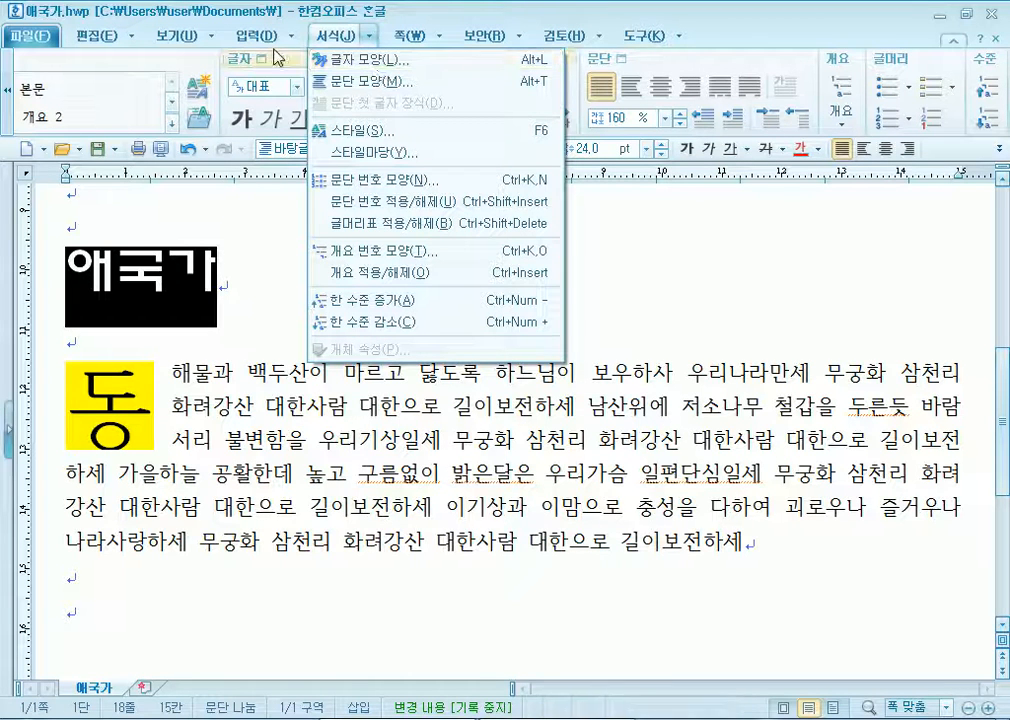
click(271, 12)
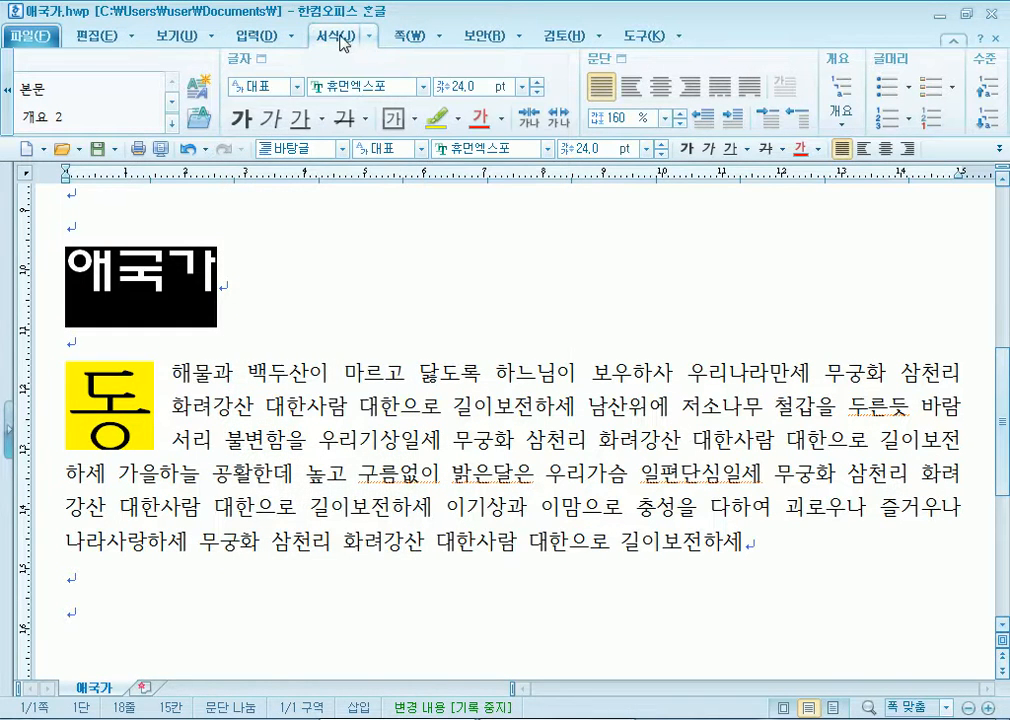
click(232, 61)
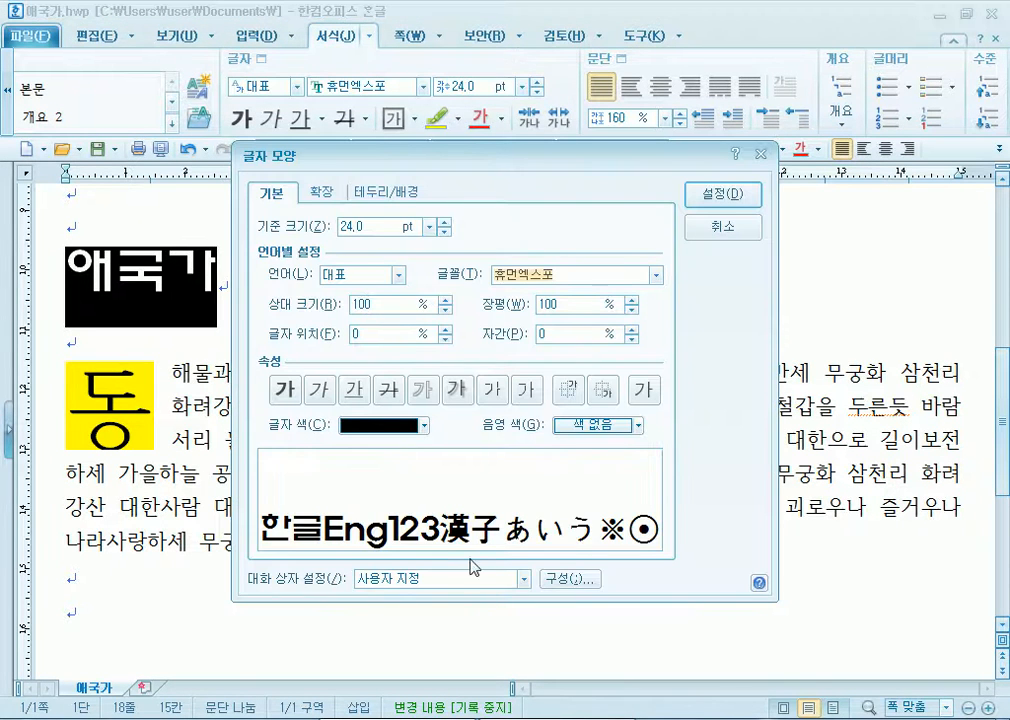
key(Escape)
click(369, 37)
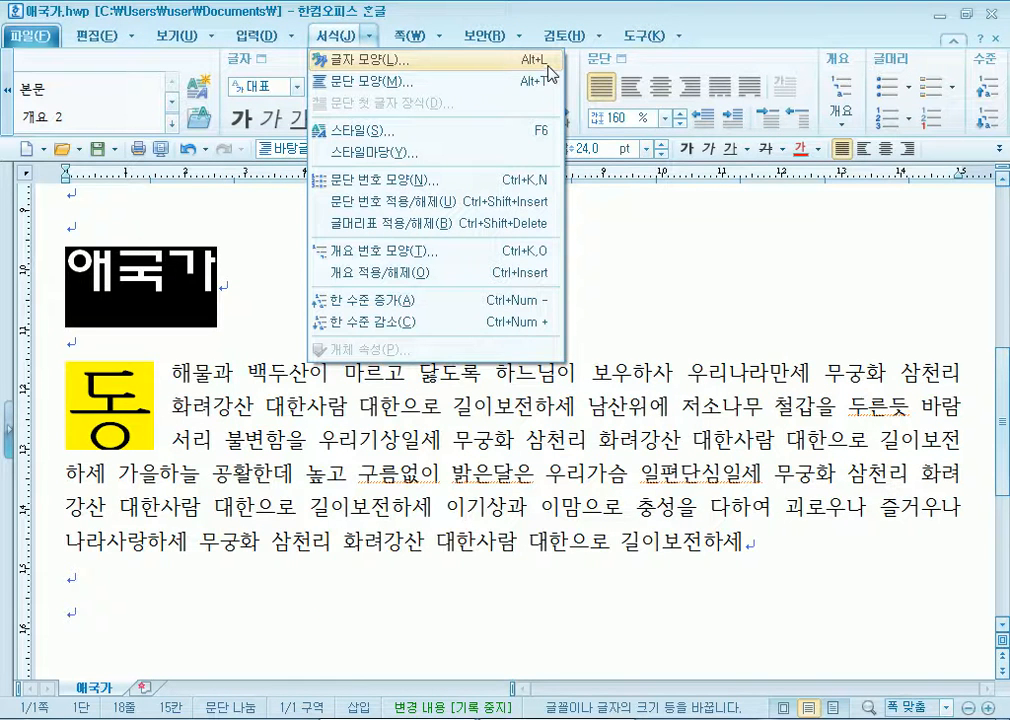
key(Escape)
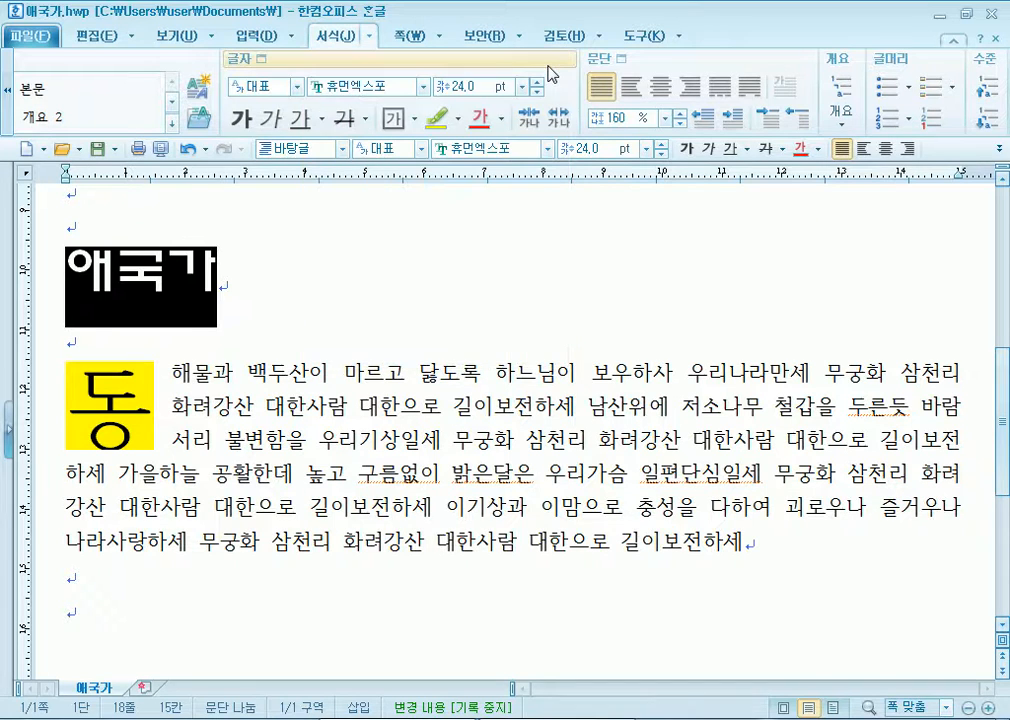
Reselect the 애국가 heading and view its 글자 모양 settings several times, closing them without changes and undoing any accidental edit.
key(Escape)
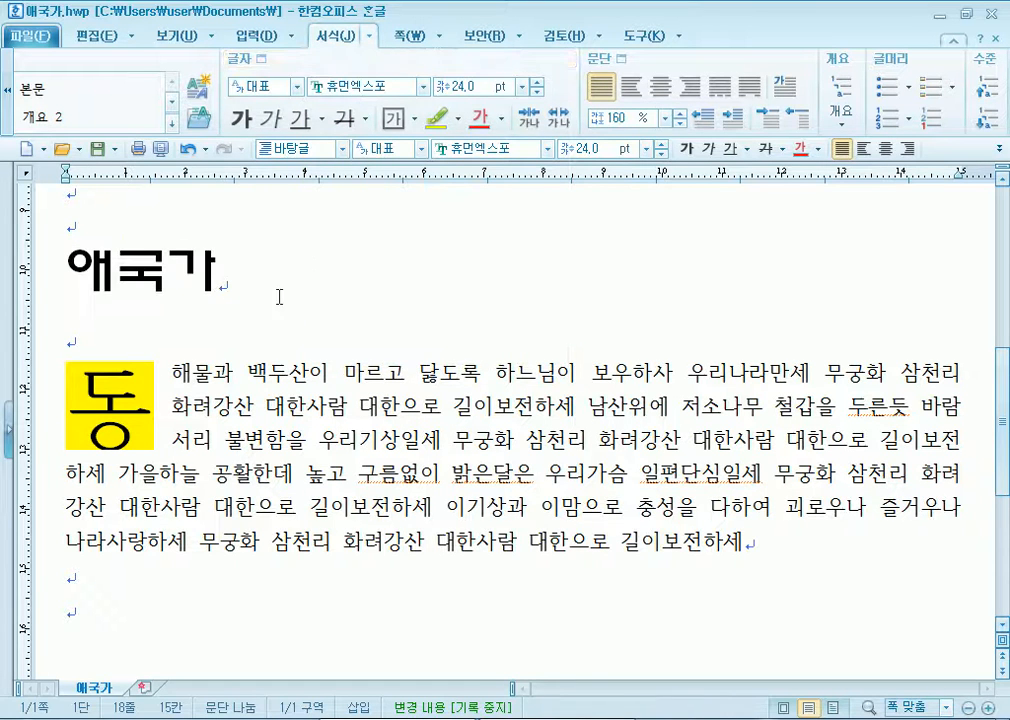
drag(258, 277, 70, 276)
key(alt+l)
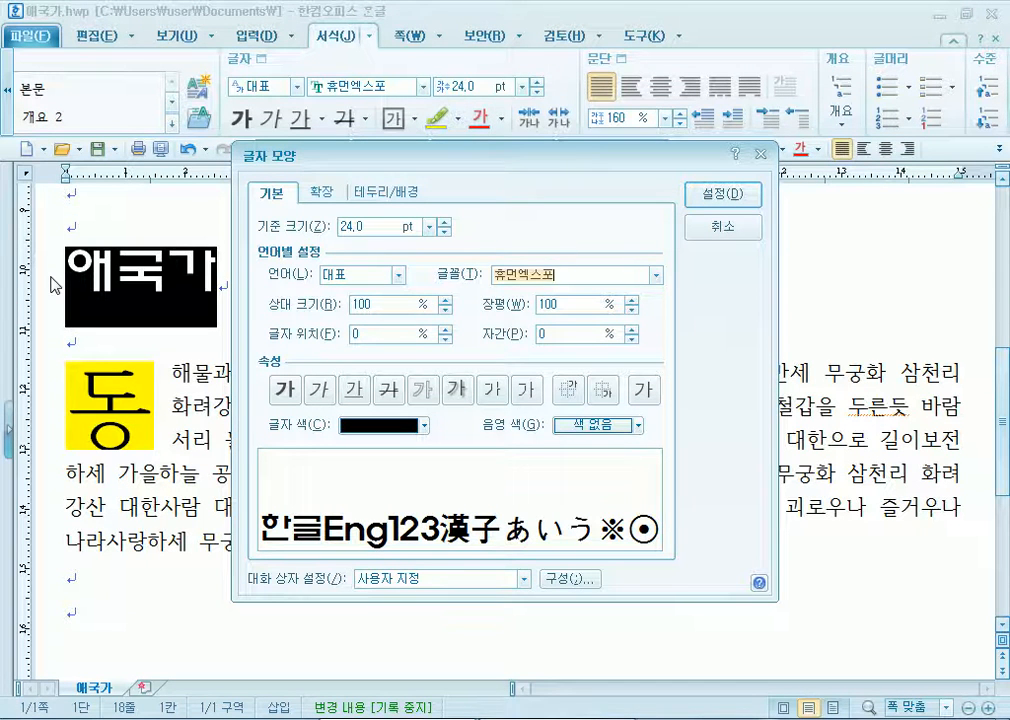
key(Escape)
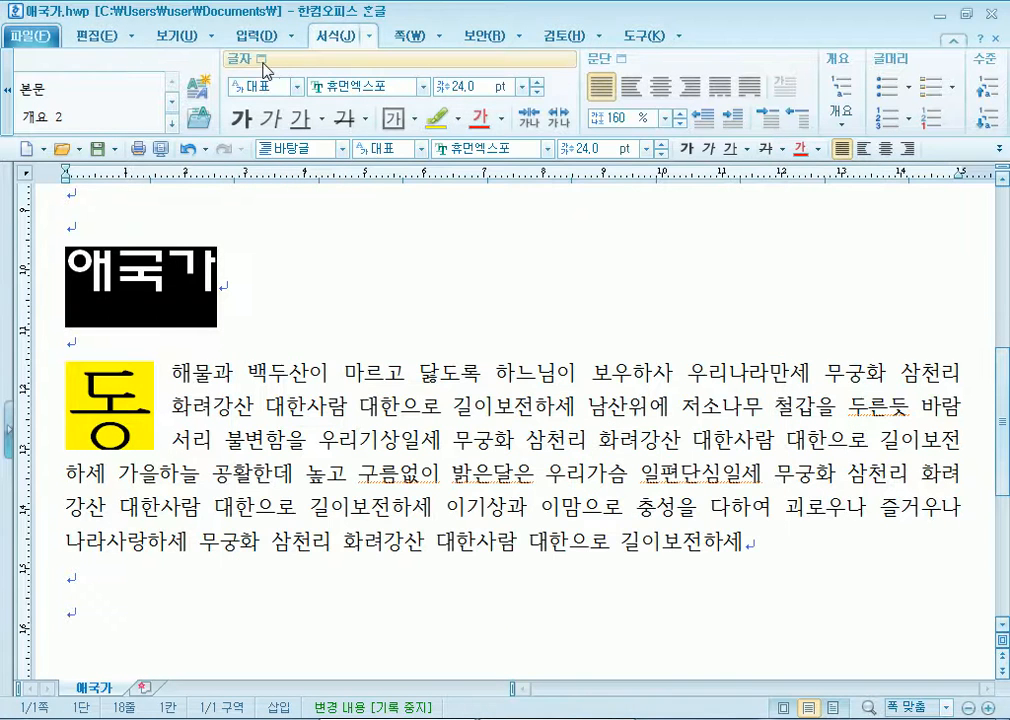
click(261, 58)
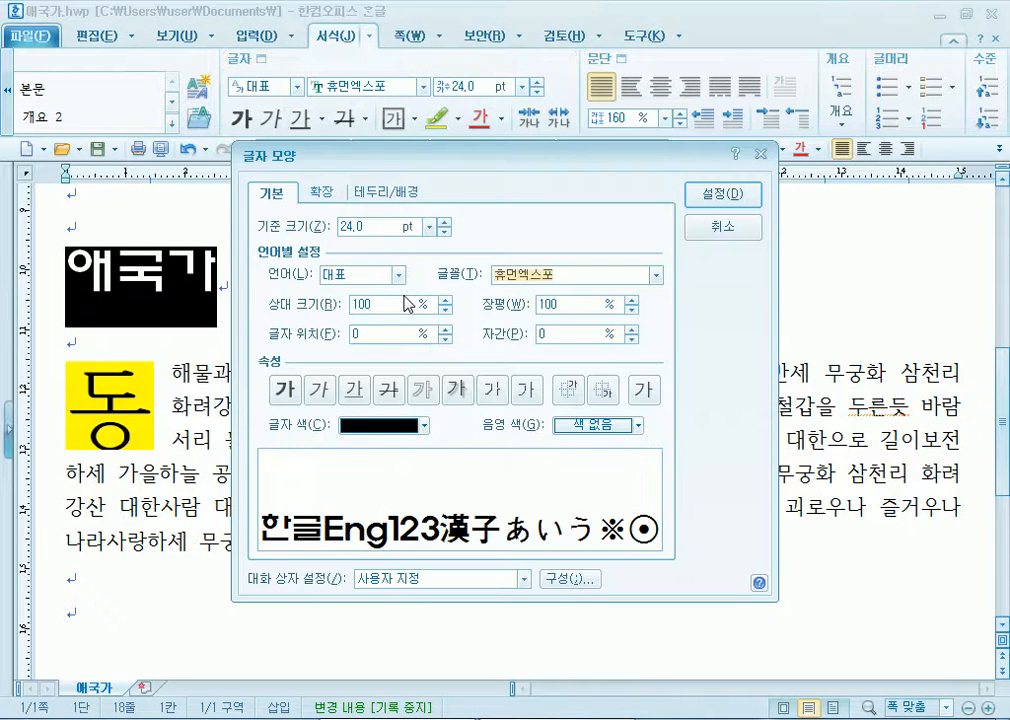
key(Escape)
key(alt+l)
key(Escape)
key(Escape)
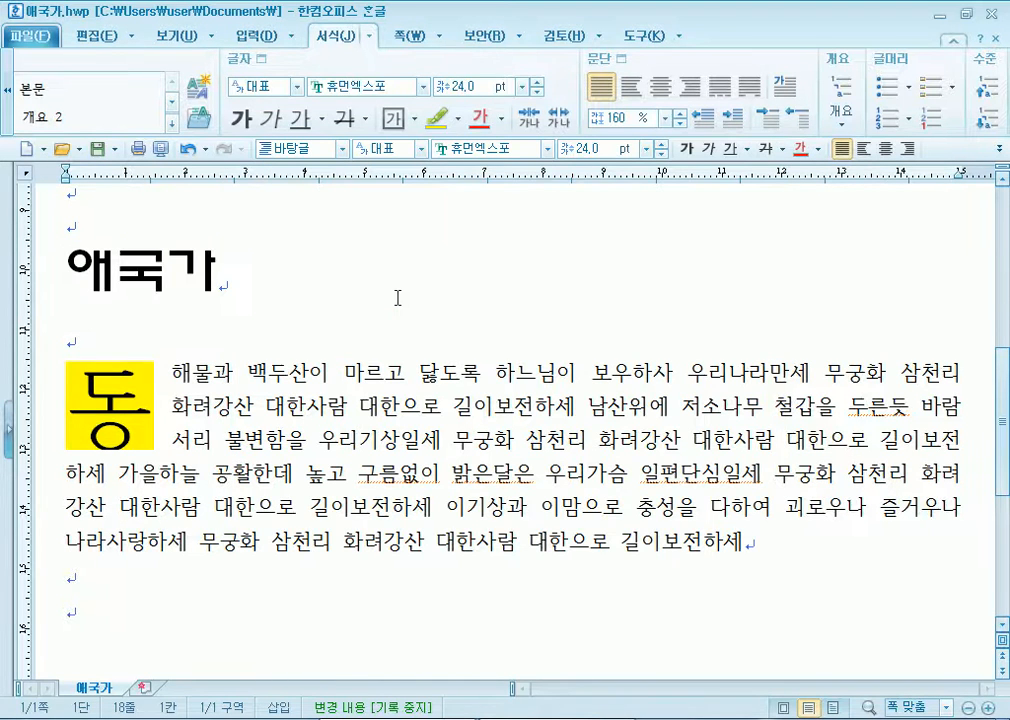
key(Delete)
key(ctrl+z)
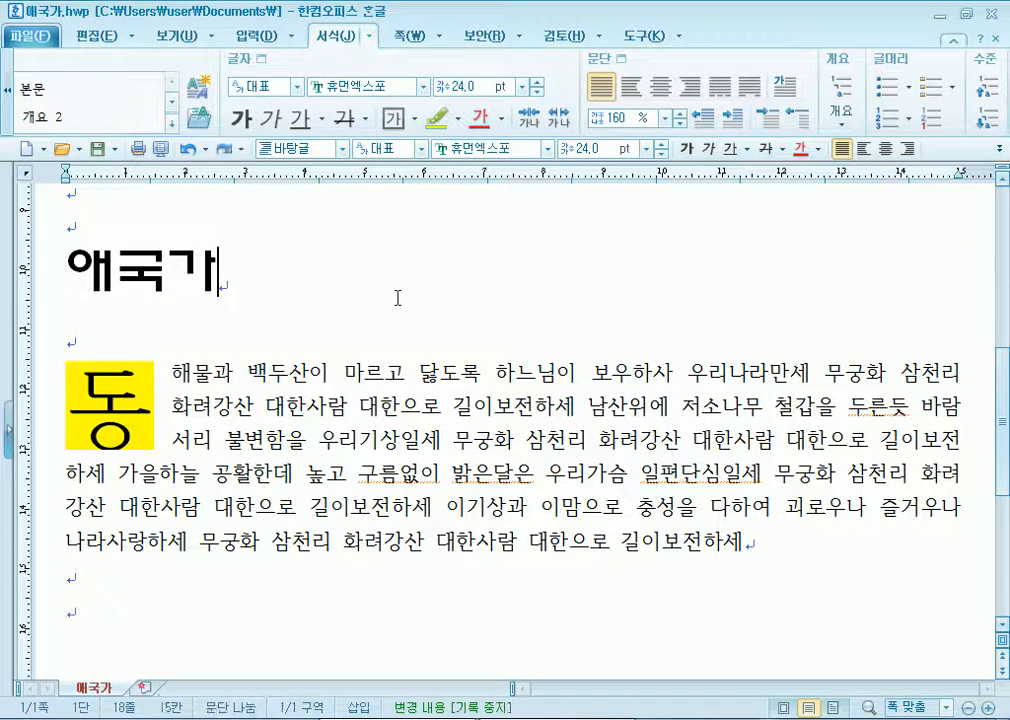
Move the cursor line by line around the heading and paragraph, to a line's end and start, and to the document's end and start.
key(Down)
key(Down)
key(Down)
key(Down)
key(End)
key(Home)
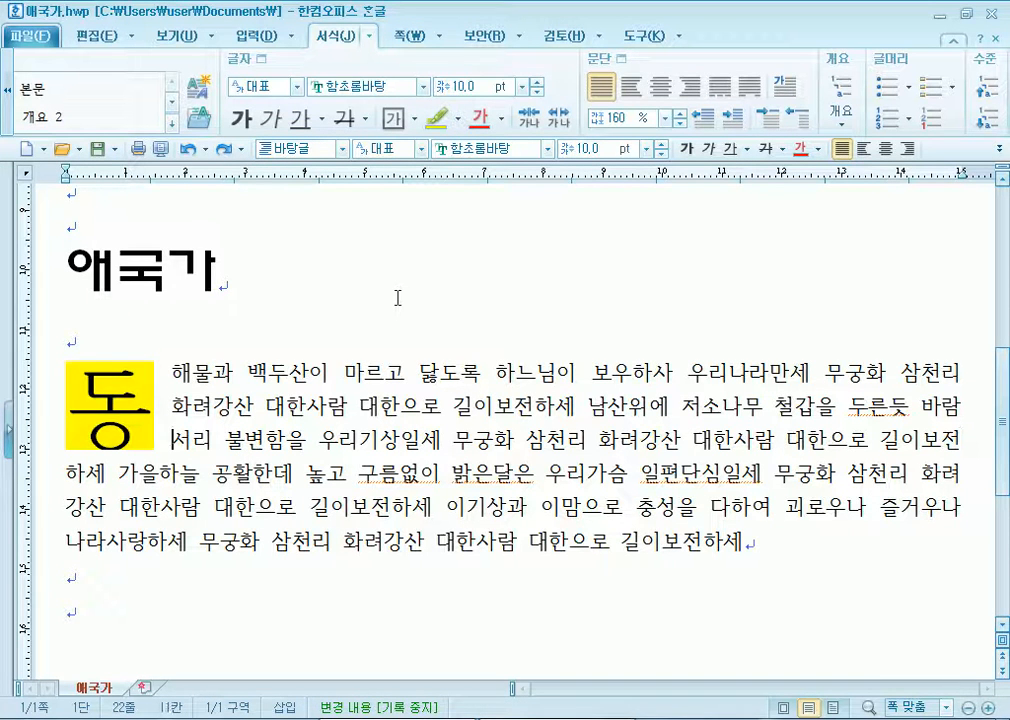
key(Up)
key(Up)
key(Up)
key(Up)
key(Up)
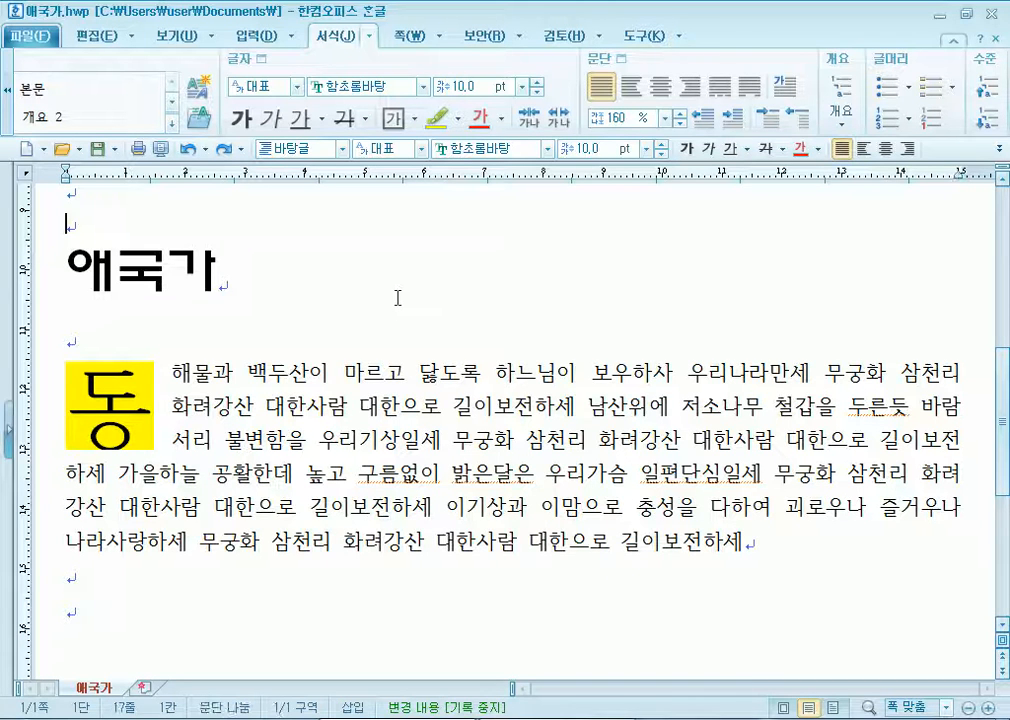
key(Up)
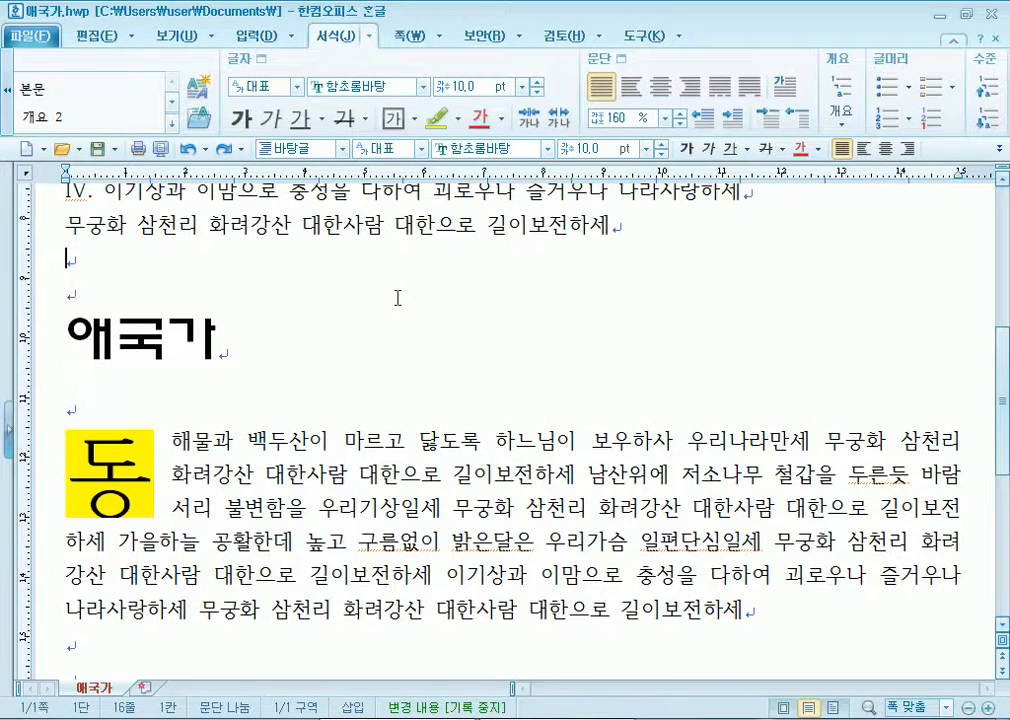
key(Up)
key(ctrl+End)
key(ctrl+Home)
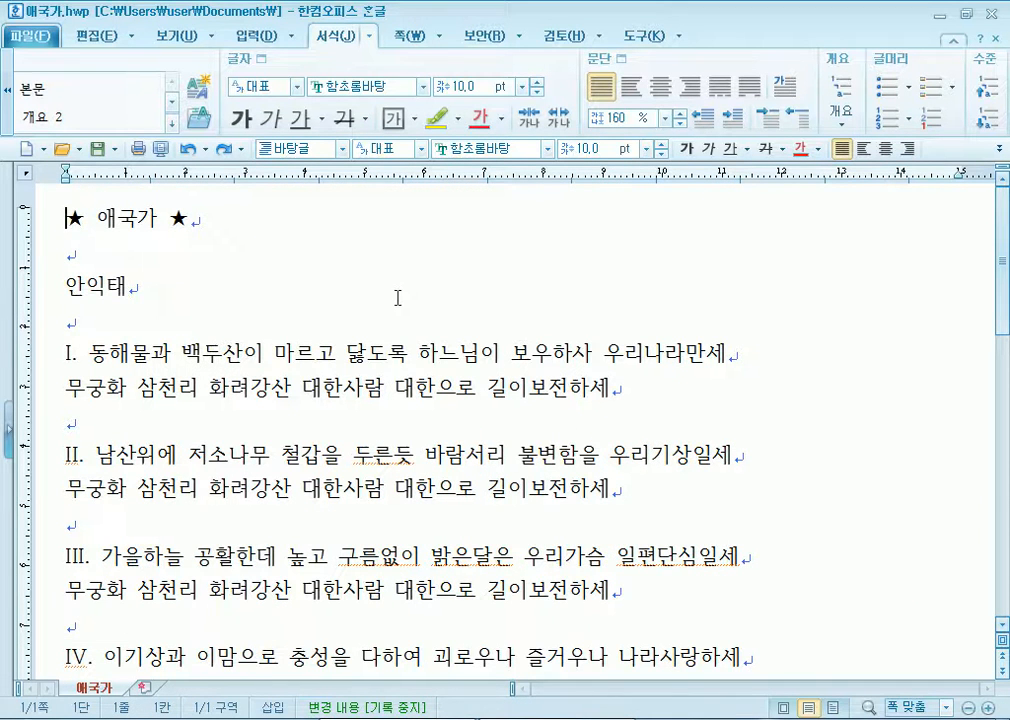
Move the cursor through the document by page and by line, ending at the start of the large 애국가 heading.
key(ctrl+Page_Down)
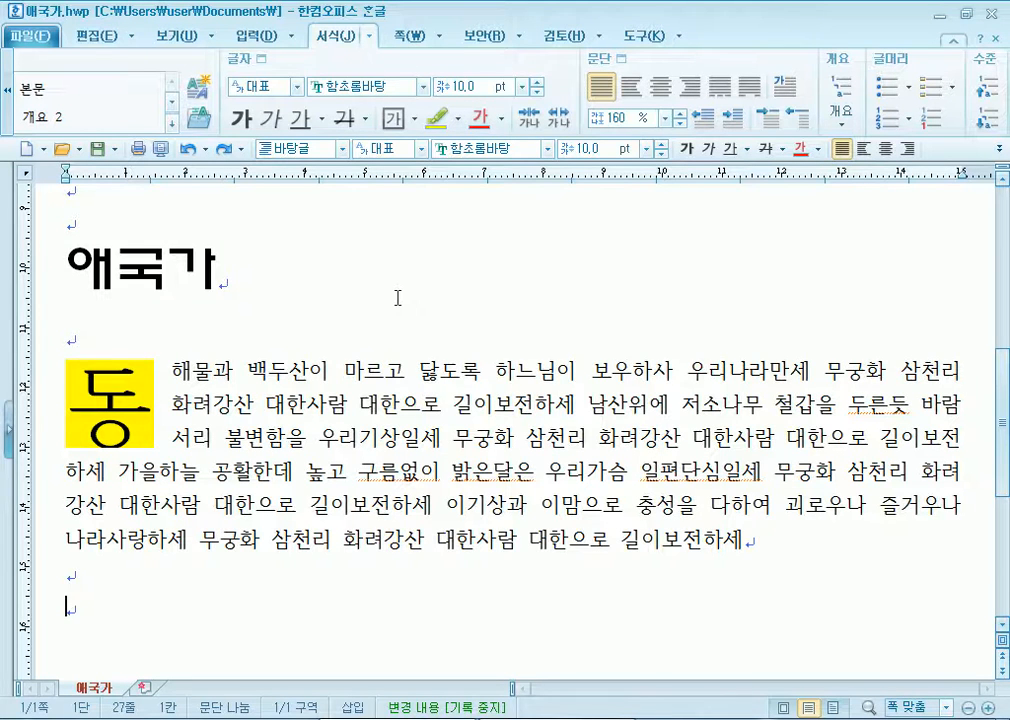
key(Page_Up)
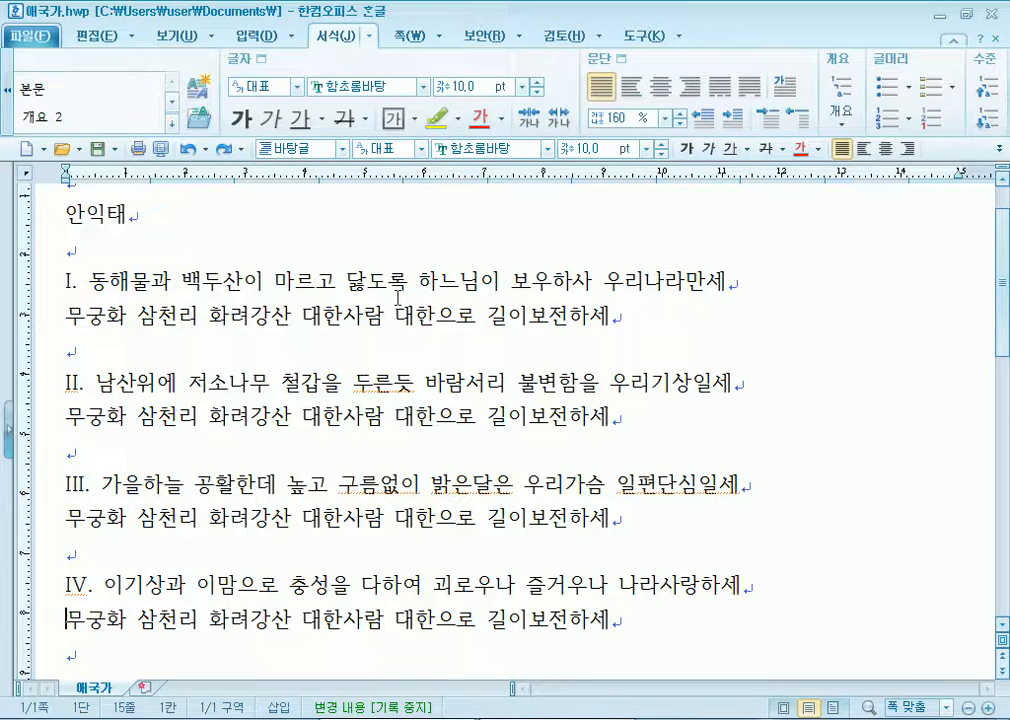
key(ctrl+Home)
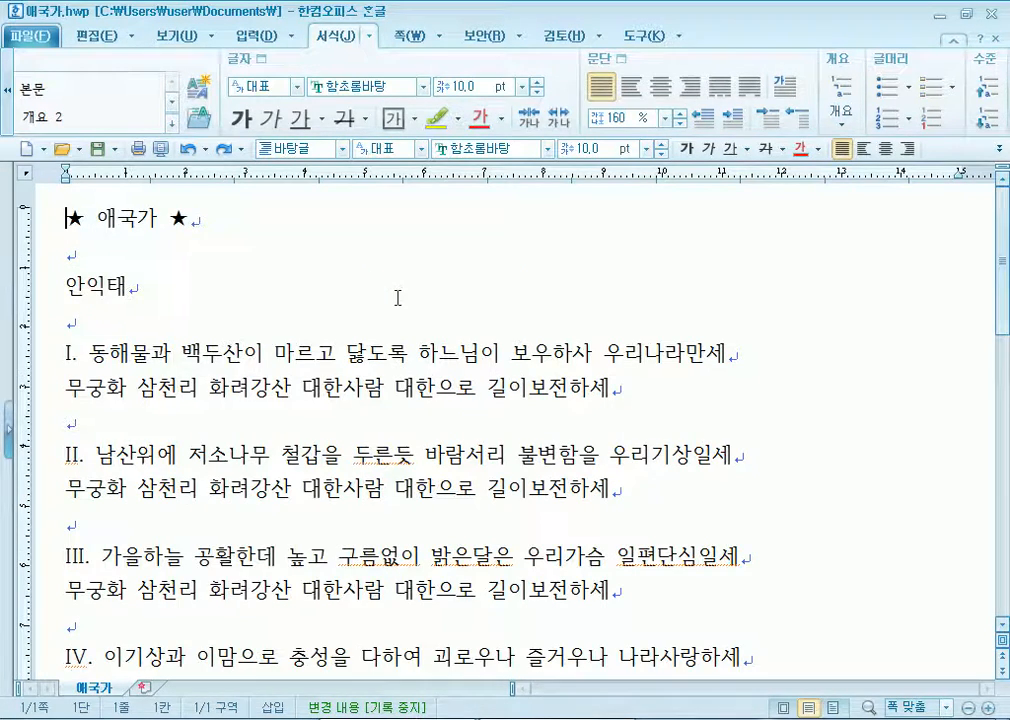
key(Down)
key(Down)
key(Down)
key(Down)
key(Down)
key(Left)
key(Home)
key(Page_Down)
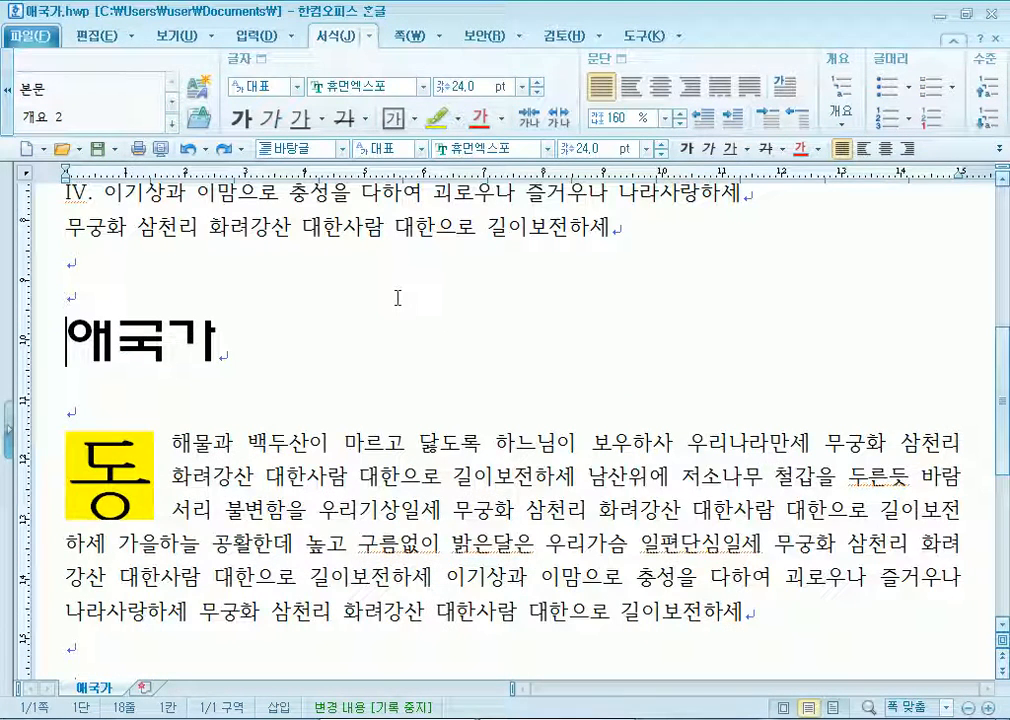
Try selecting the 애국가 heading forwards, backwards and by character, and finish with the whole heading selected.
key(shift+End)
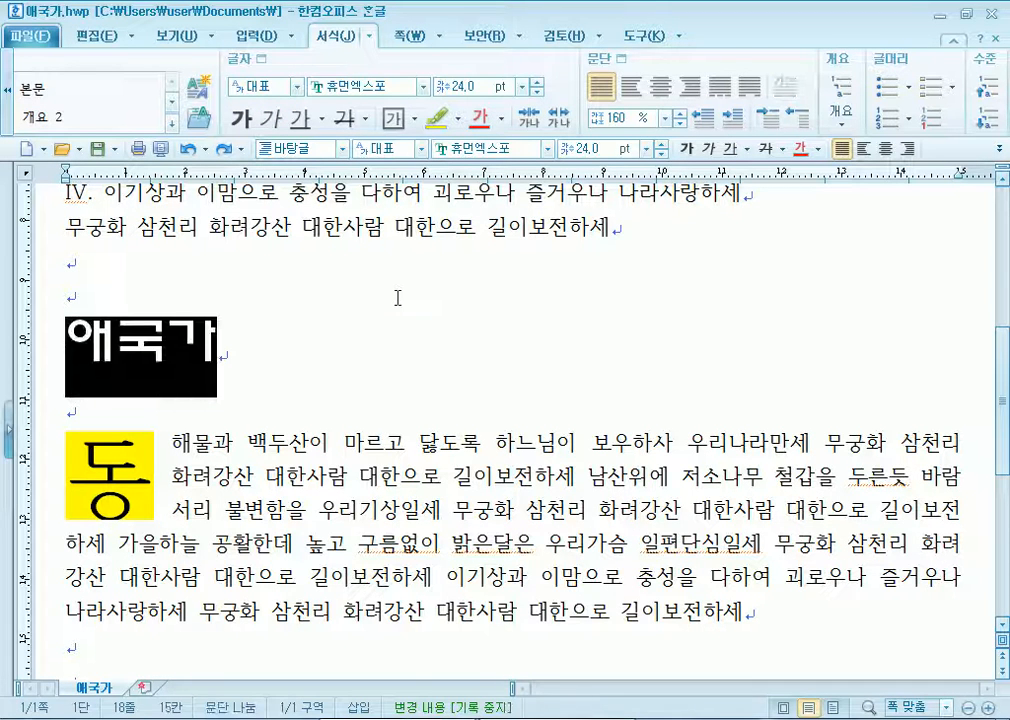
key(Home)
key(End)
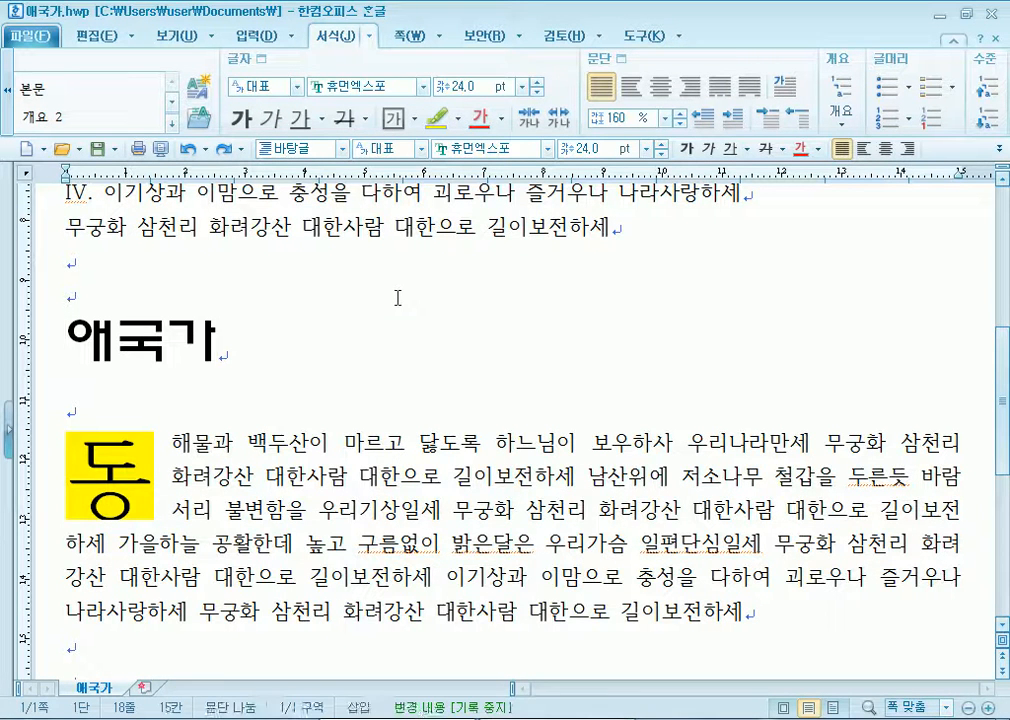
key(shift+Home)
key(Home)
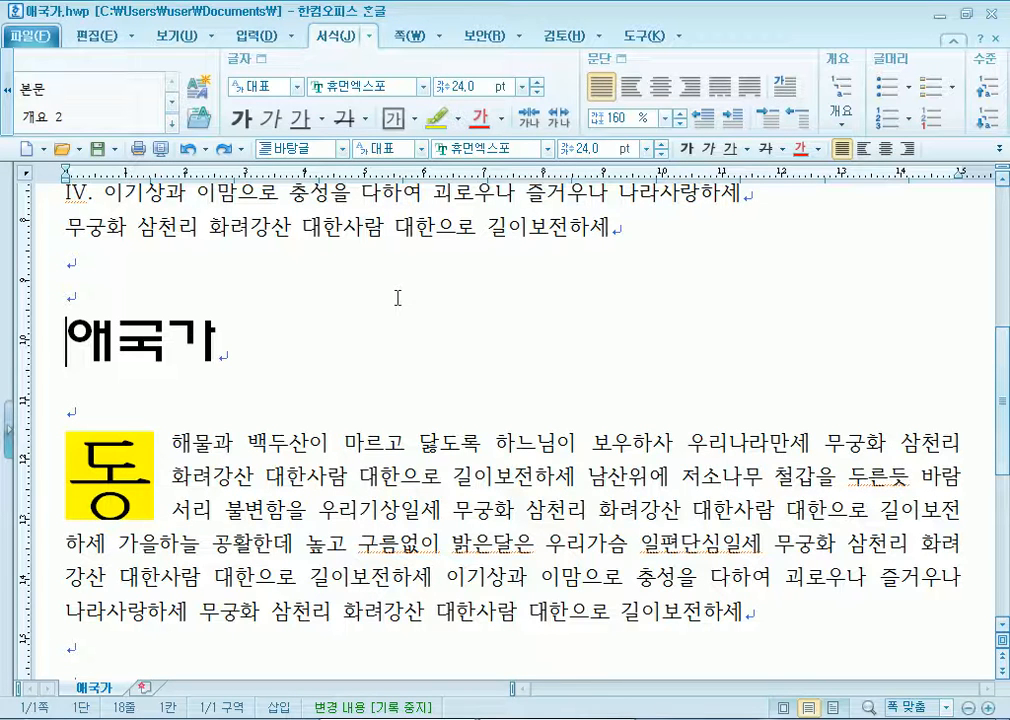
key(shift+Right)
key(shift+Right)
key(shift+Left)
key(shift+Left)
key(shift+End)
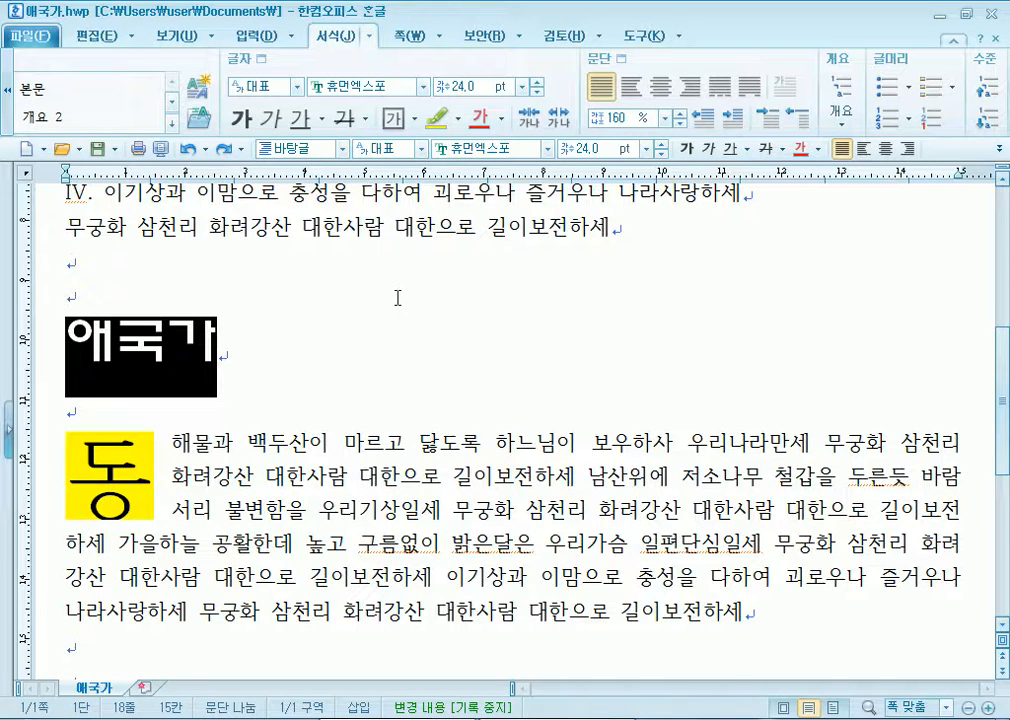
View the access keys in 글자 모양 and set the selected heading's 기준 크기 to 20 pt.
key(alt+l)
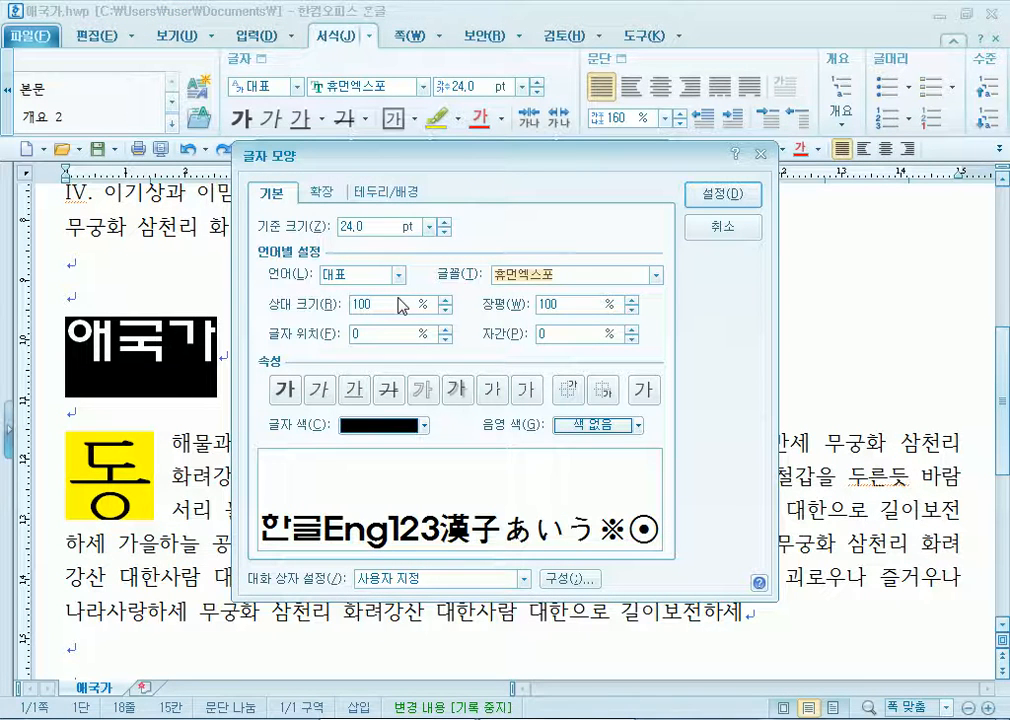
key(alt)
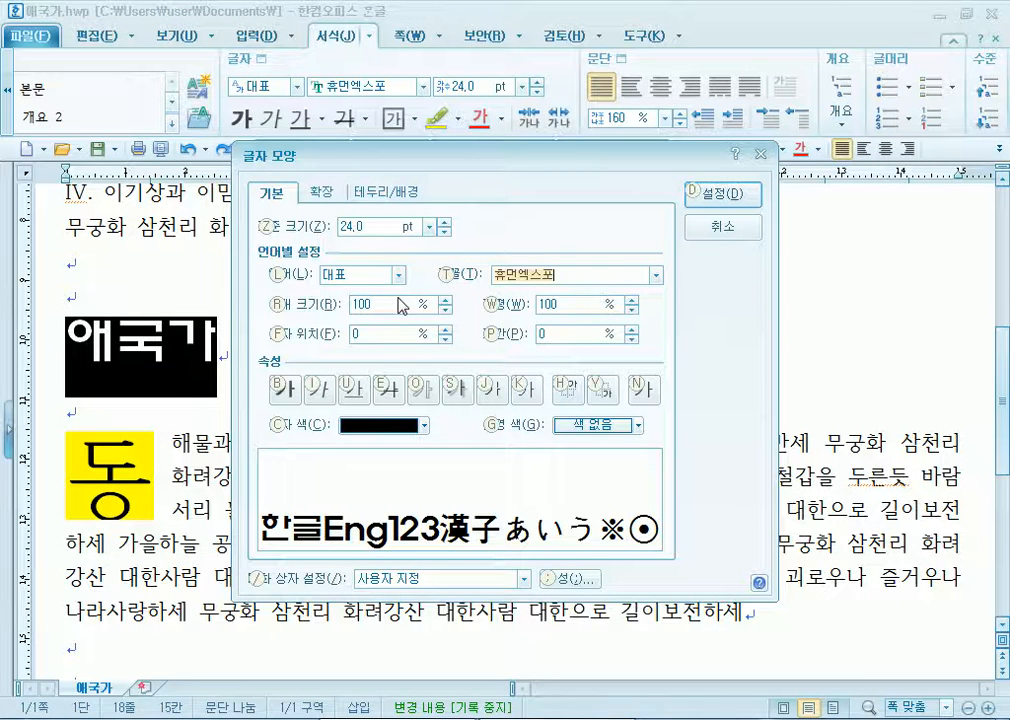
key(alt)
key(alt)
key(alt)
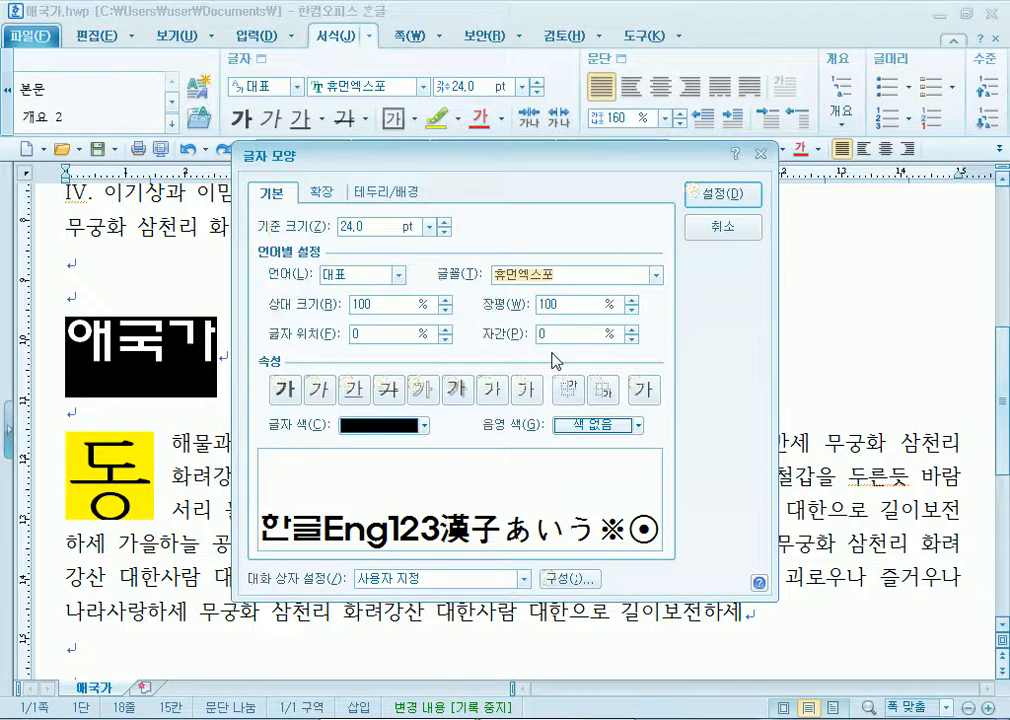
key(alt+z)
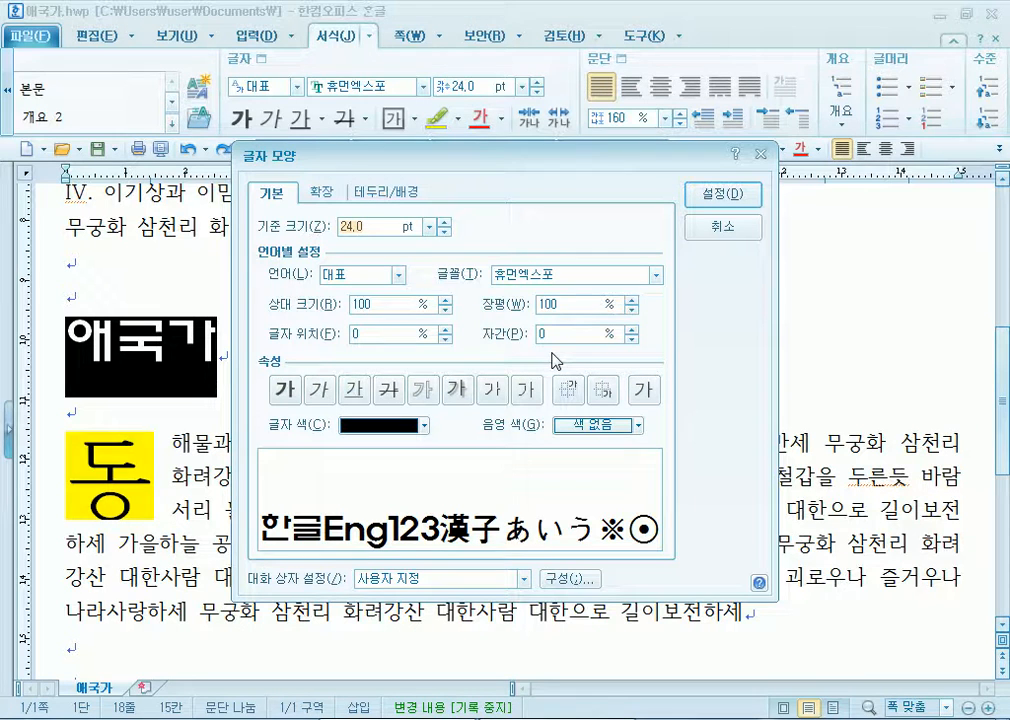
text(20)
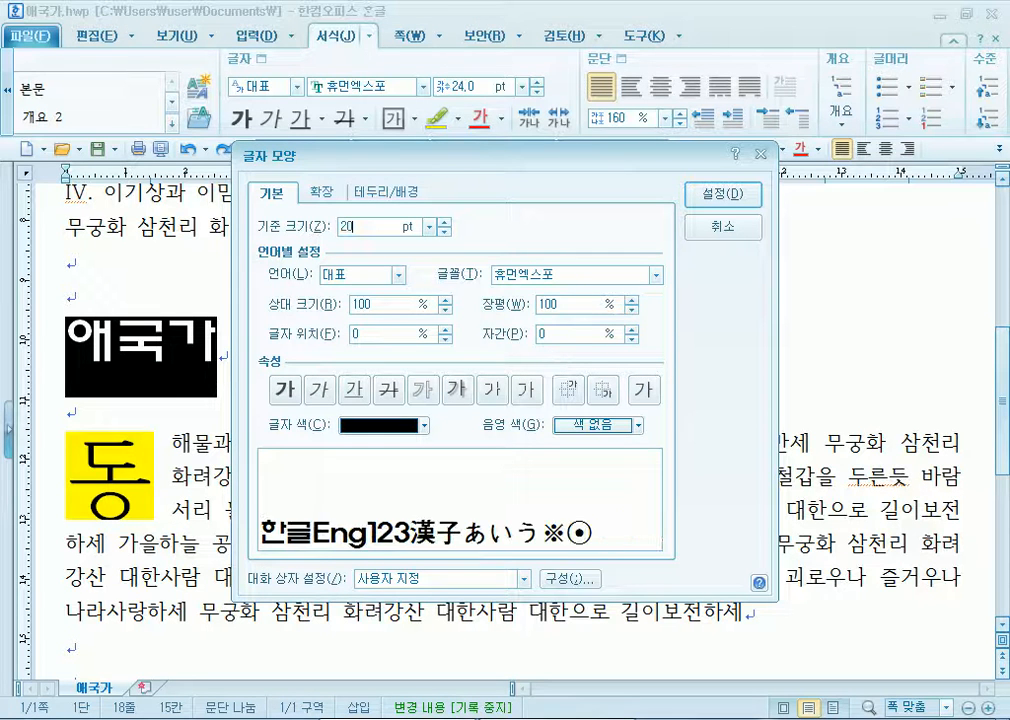
key(Return)
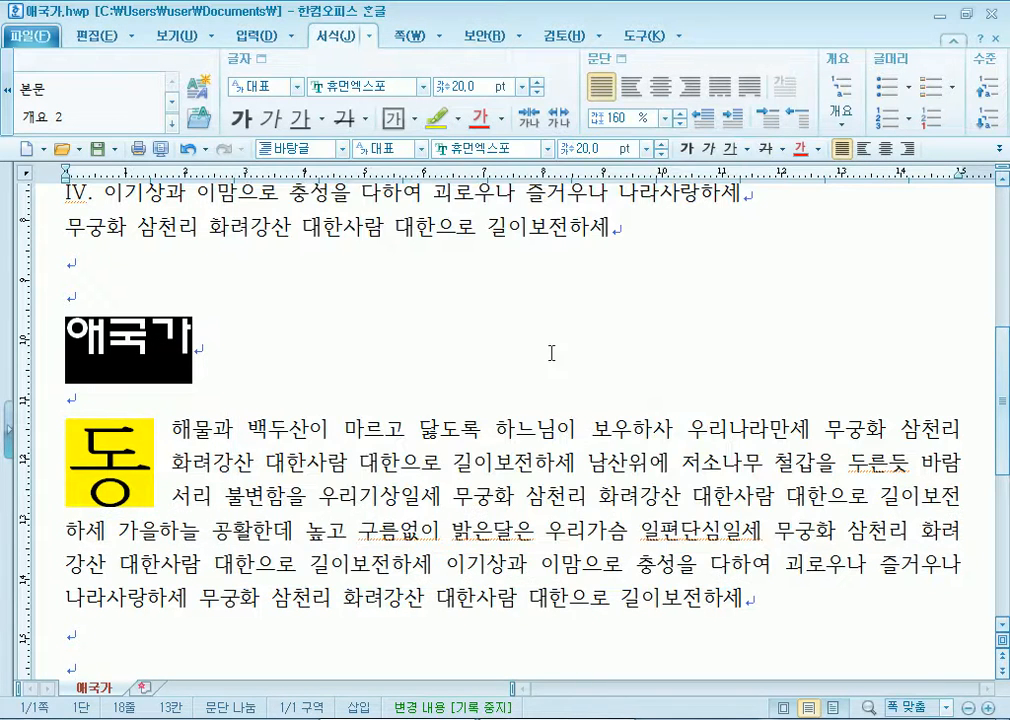
Set the selected 애국가 heading's 기준 크기 to 50 pt in 글자 모양.
key(alt+l)
text(50)
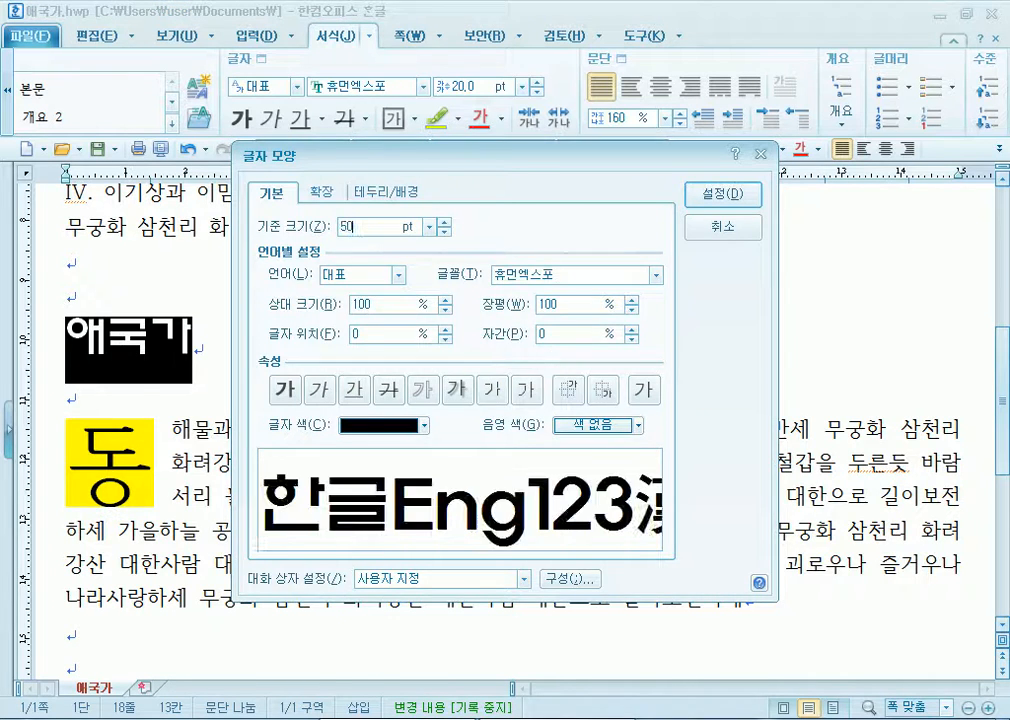
key(Return)
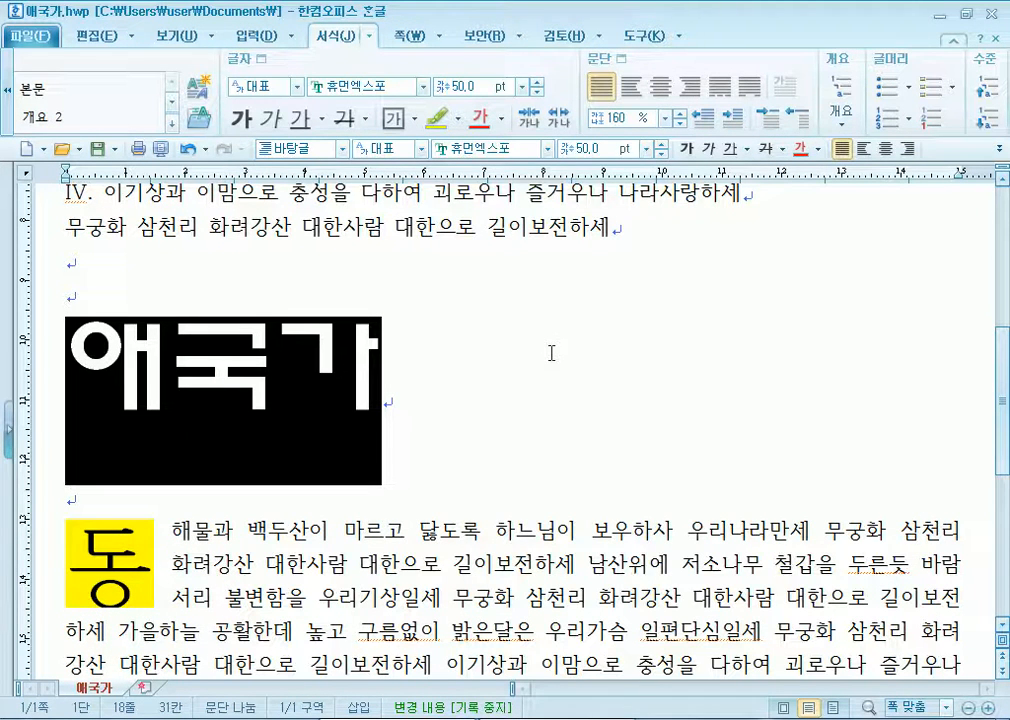
Change the 애국가 heading's font to 휴먼굵은샘체 in 글자 모양 and apply it.
key(alt+l)
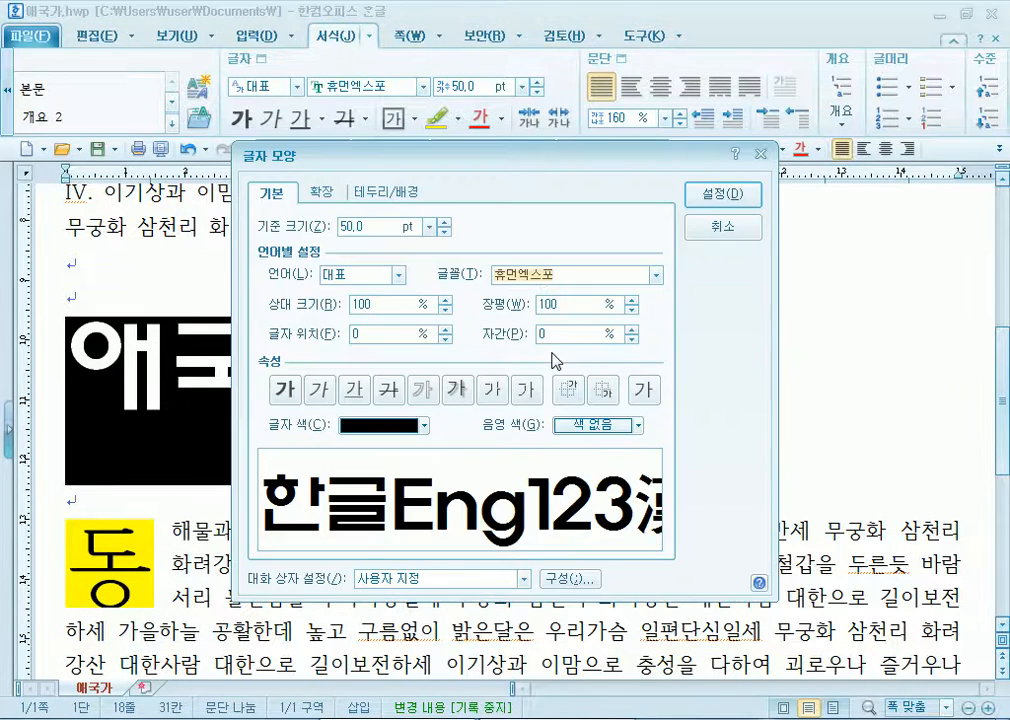
key(alt+Down)
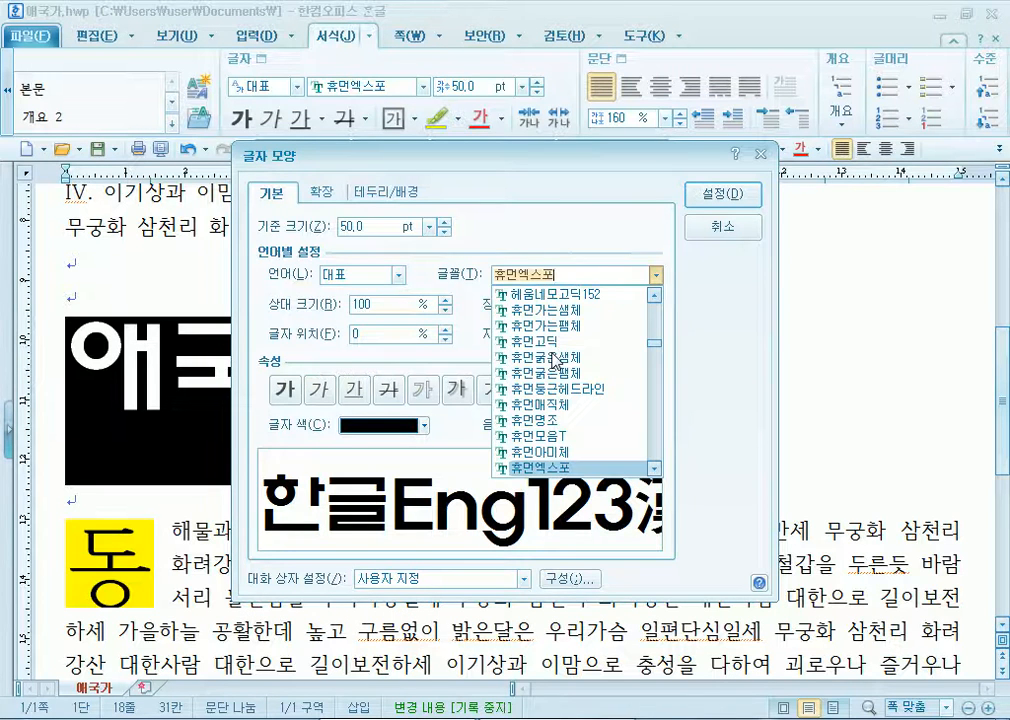
key(Tab)
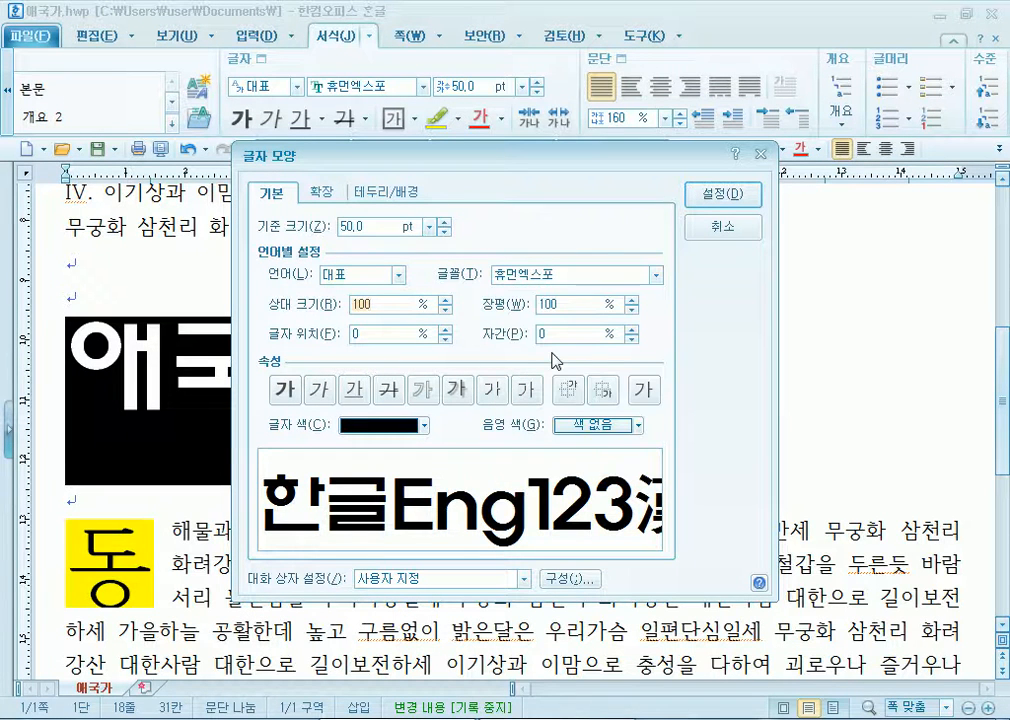
key(shift+Tab)
key(alt+Down)
key(Down)
key(Up)
key(Up)
key(Up)
key(Up)
key(Up)
key(Up)
key(Up)
key(Up)
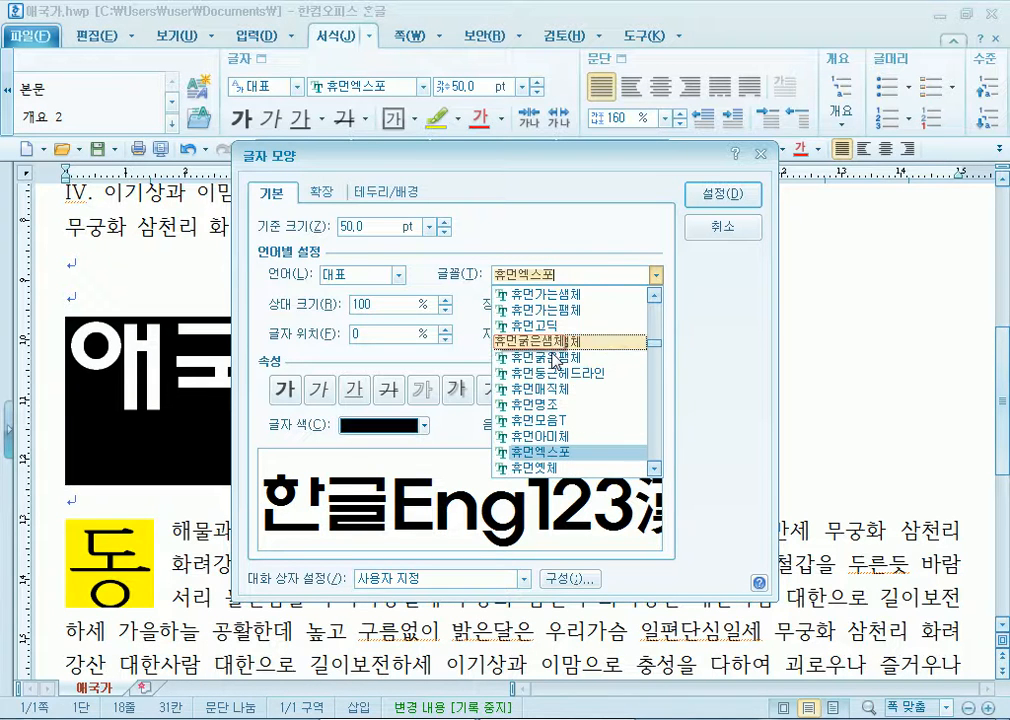
key(Return)
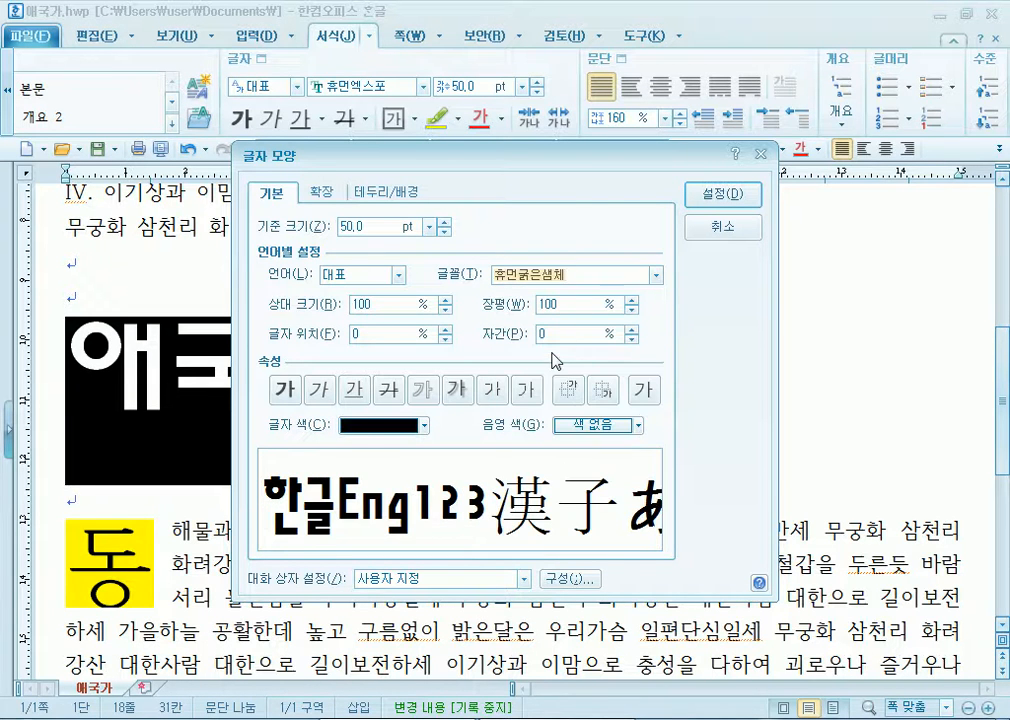
key(Return)
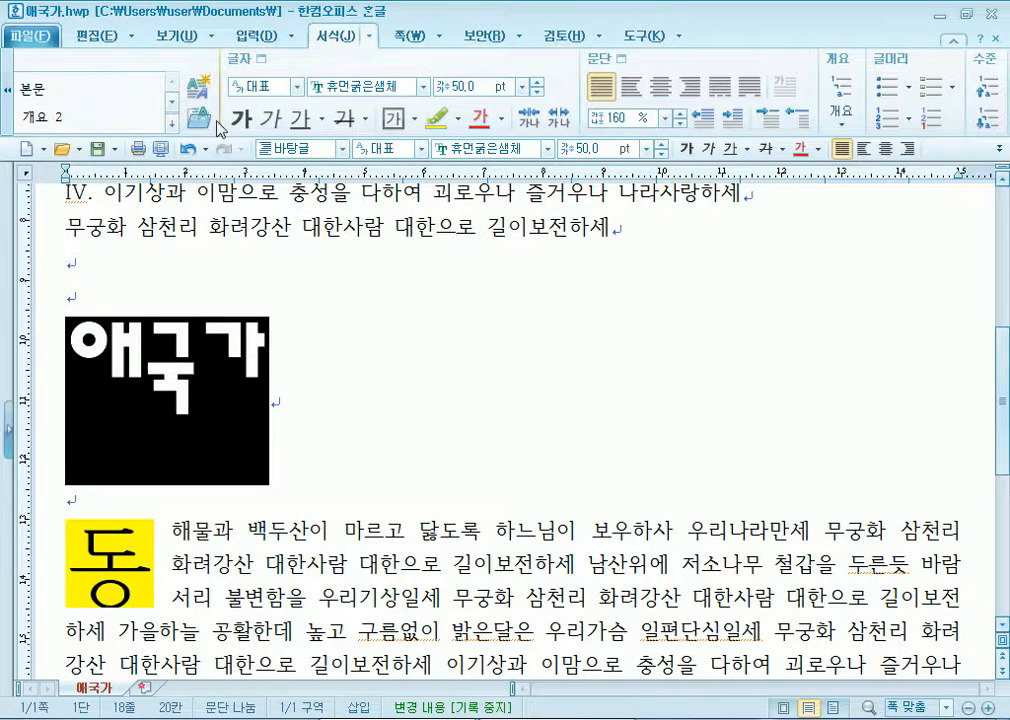
Open 글자 모양 for the selected 애국가 heading, view its access keys and go to the 기준 크기 value.
click(261, 67)
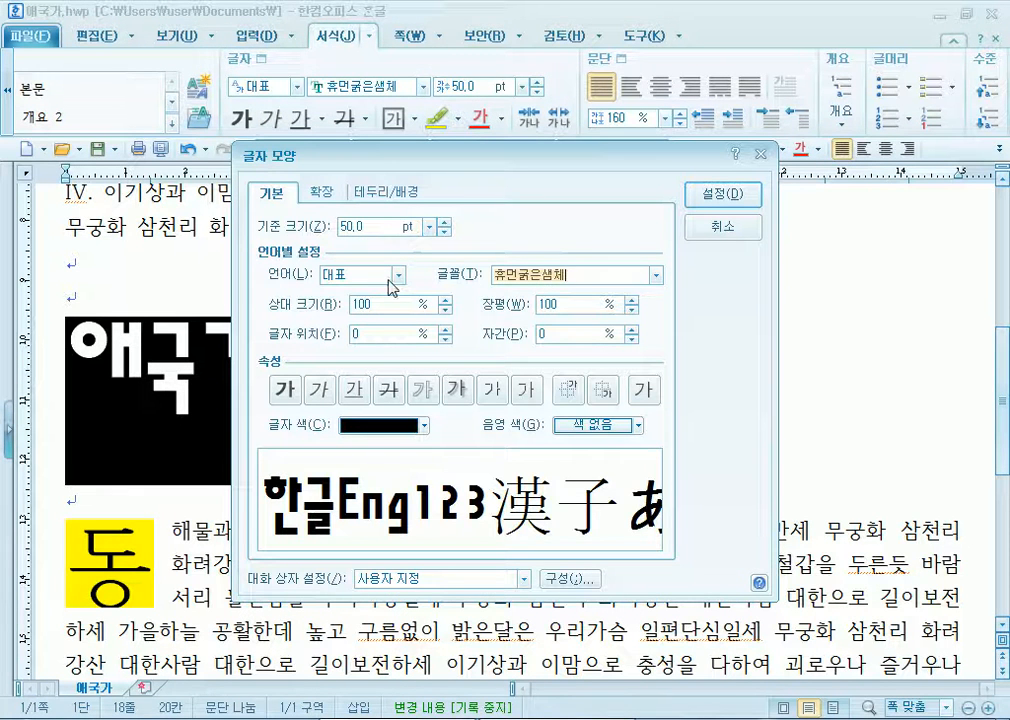
key(alt)
drag(480, 160, 522, 63)
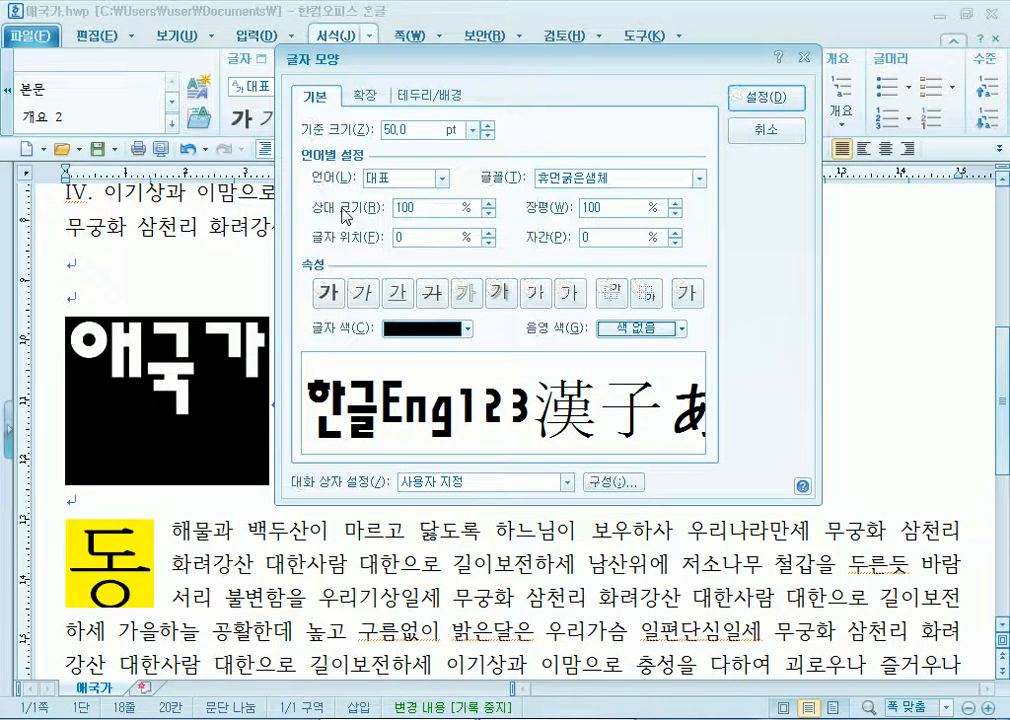
key(alt)
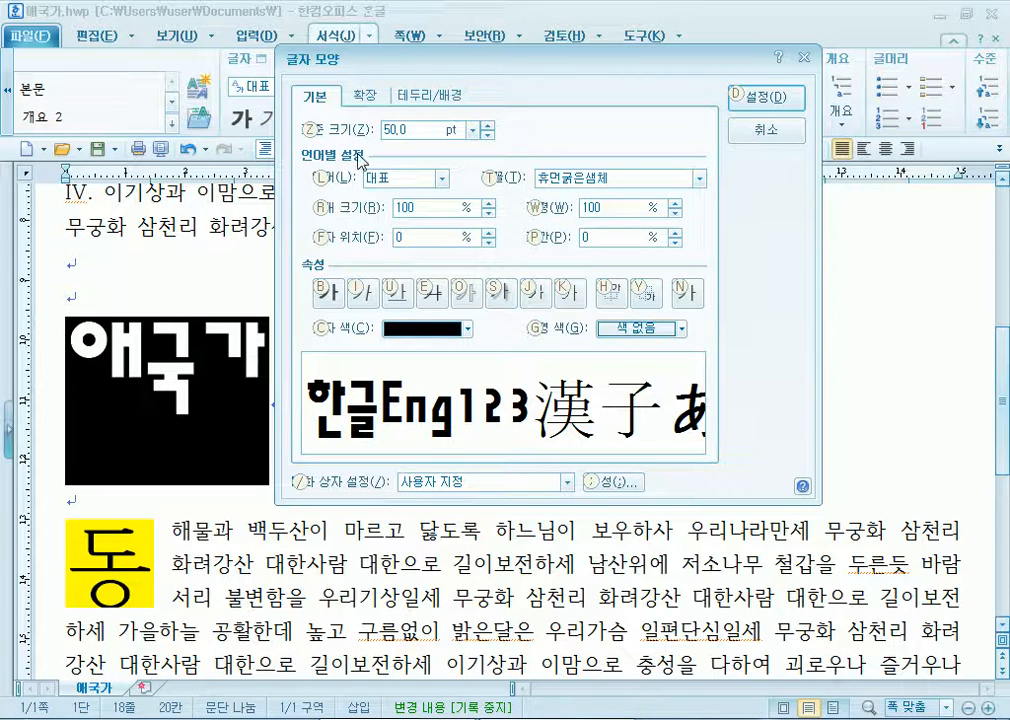
key(z)
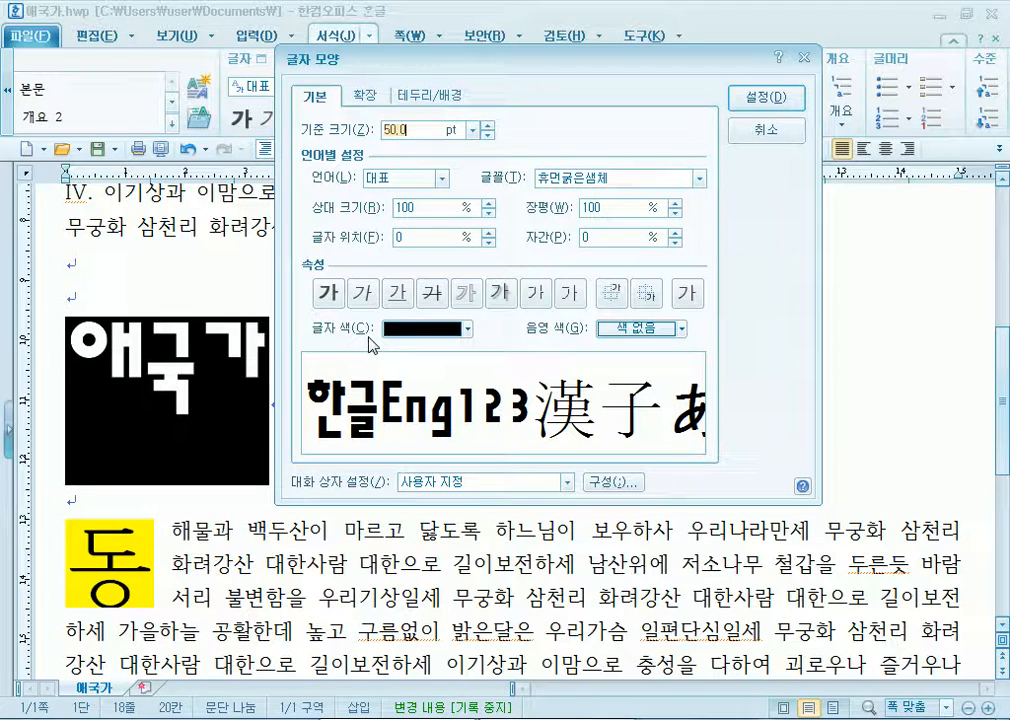
Browse the 글자 색 palette in 글자 모양 without choosing a colour and close the dialog.
key(alt+c)
click(410, 330)
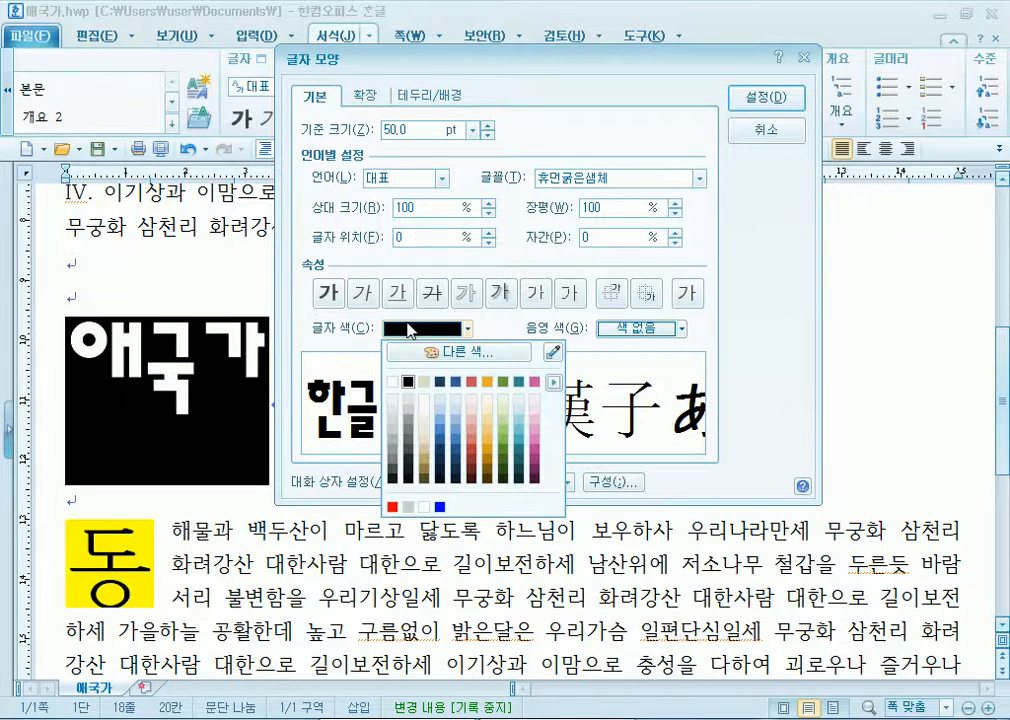
key(Down)
key(Right)
key(Down)
key(Down)
key(Down)
key(Down)
key(Down)
key(Down)
key(Escape)
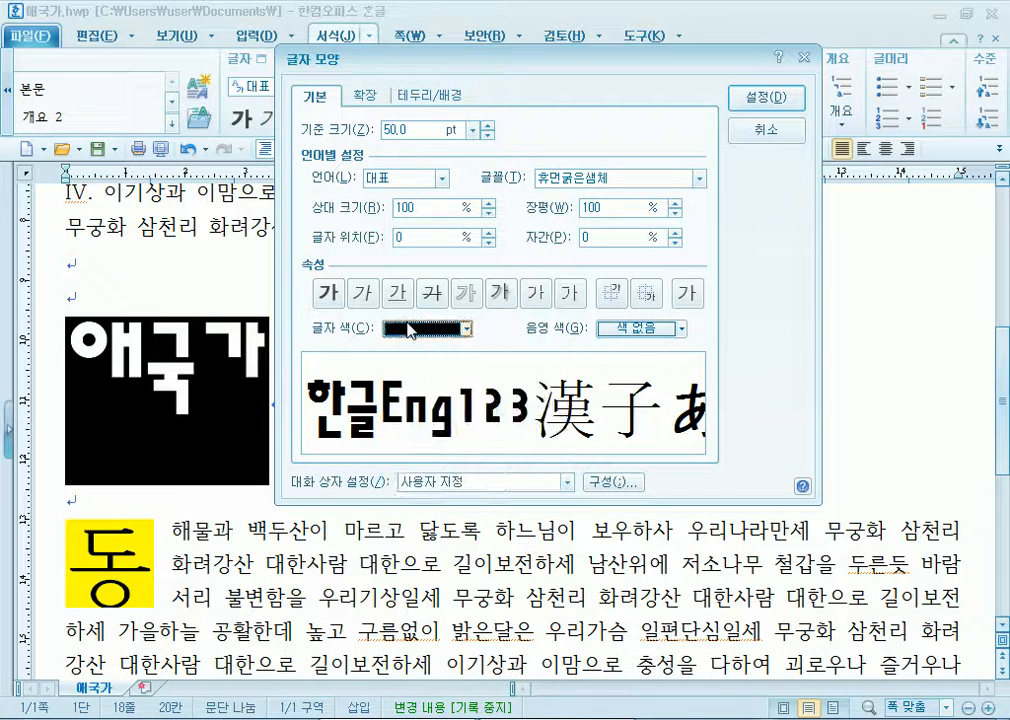
click(767, 98)
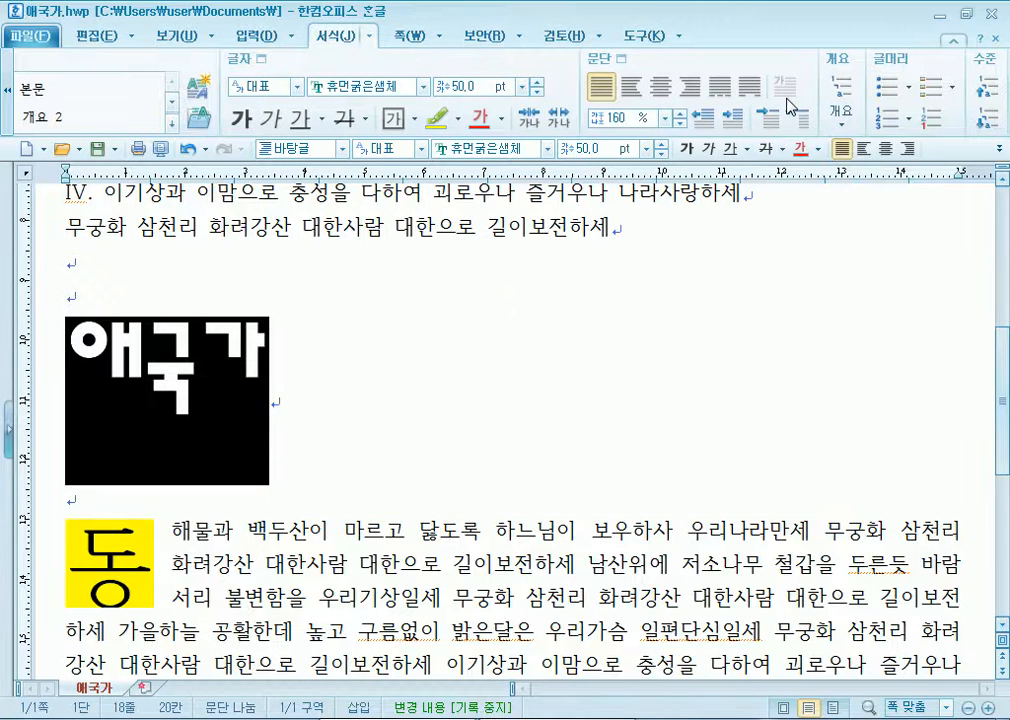
click(252, 60)
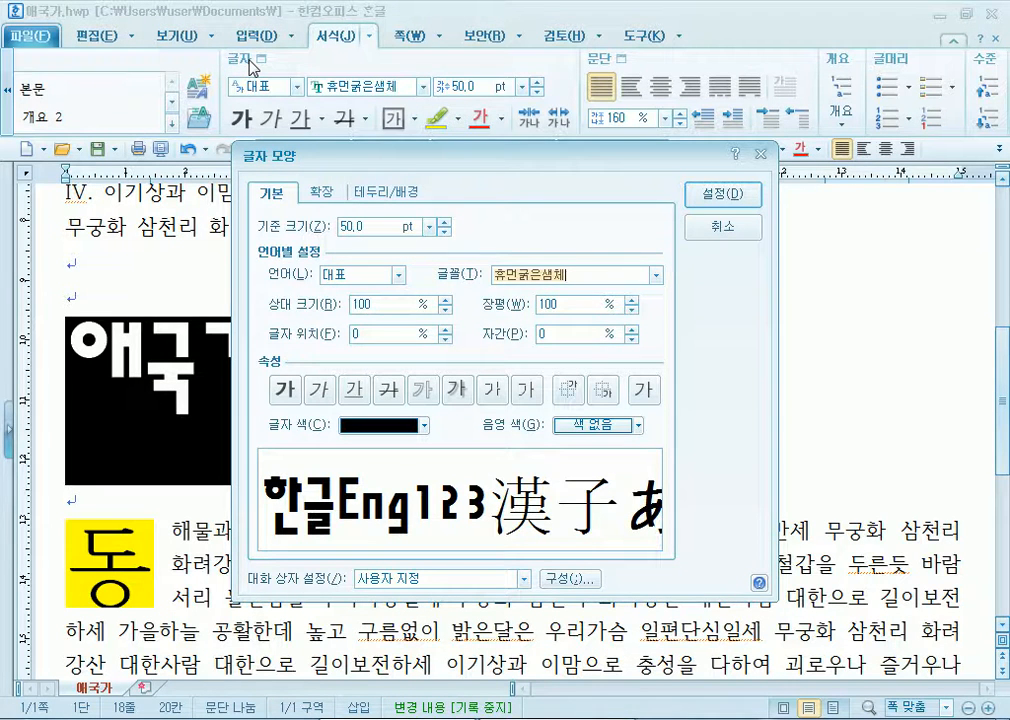
drag(394, 158, 471, 31)
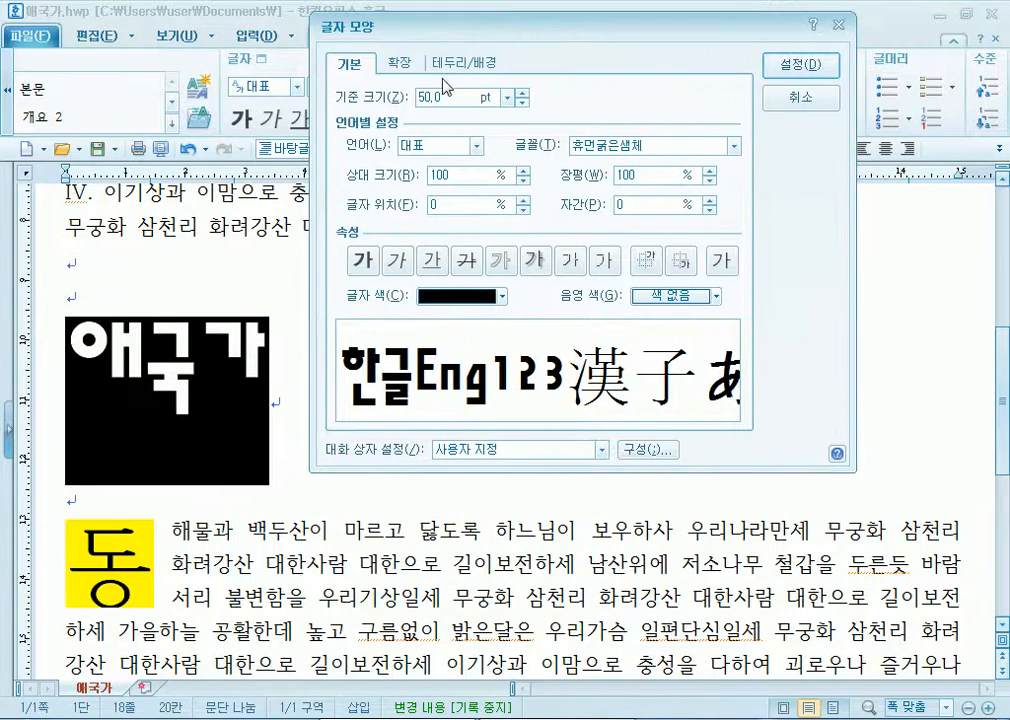
drag(448, 98, 384, 98)
click(800, 98)
Select the entire document text and open 글자 모양 for it.
click(336, 289)
key(ctrl+a)
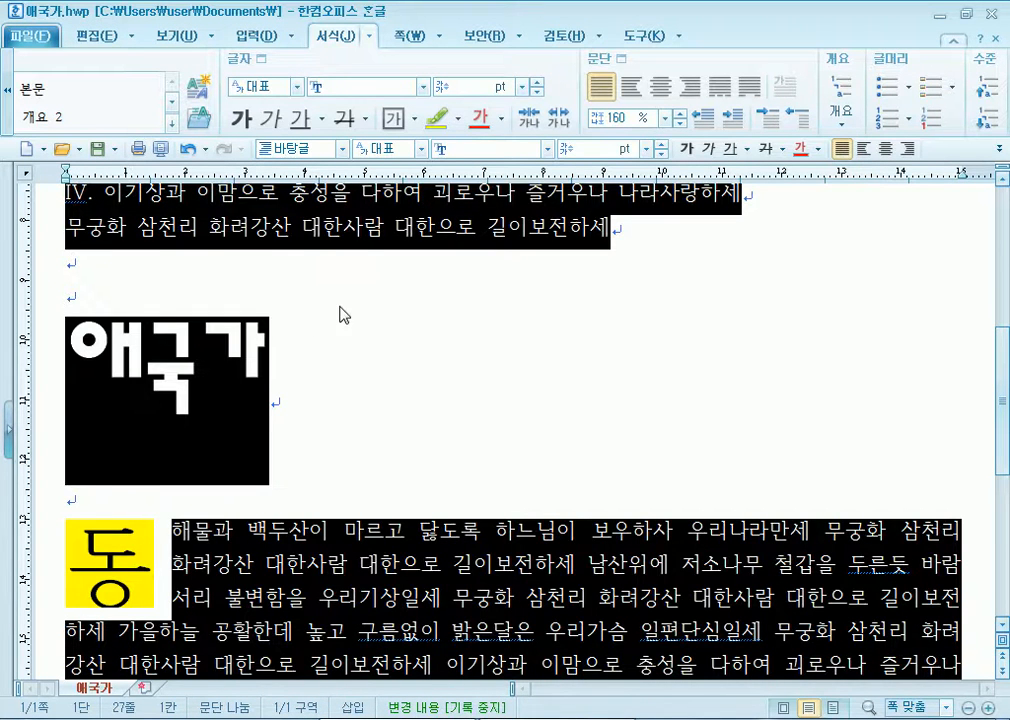
click(339, 306)
key(ctrl+a)
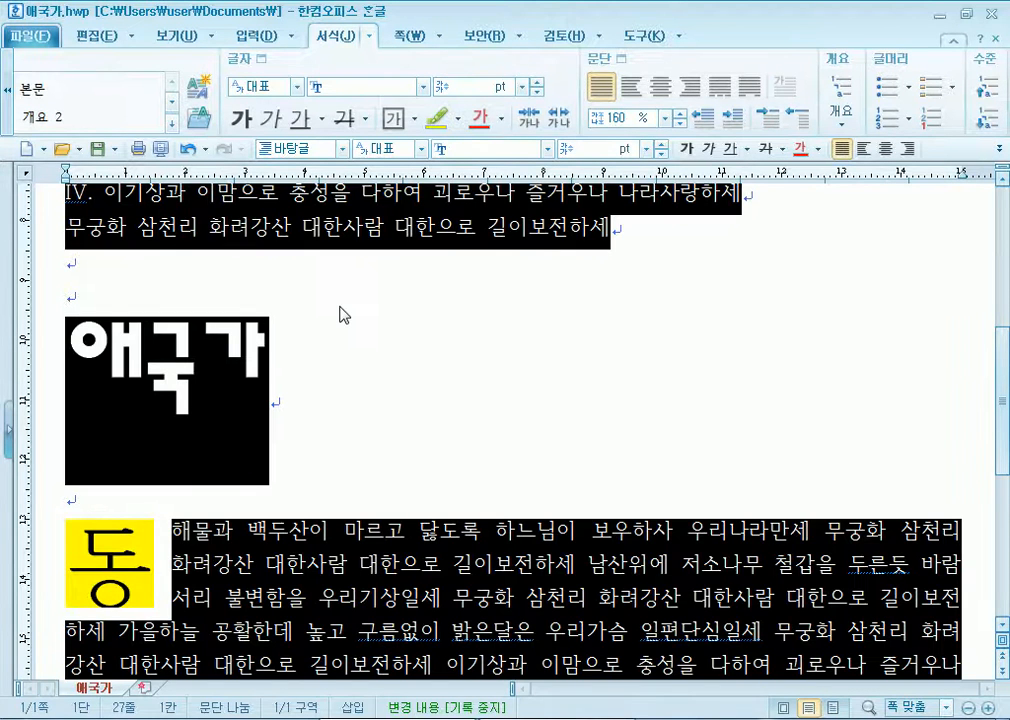
click(253, 62)
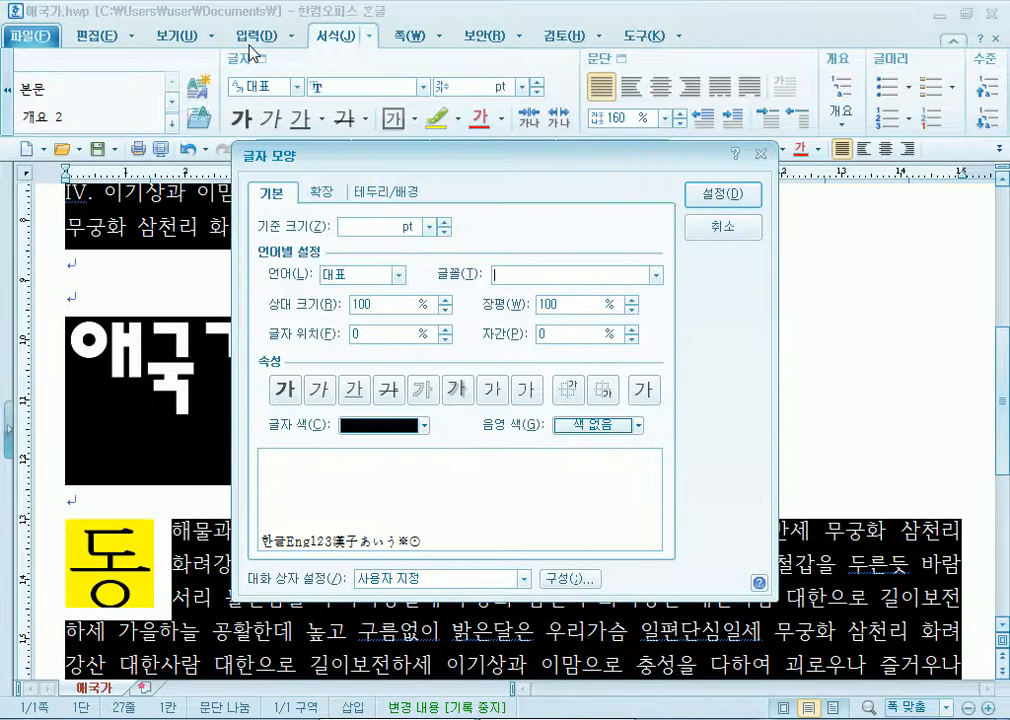
drag(343, 153, 363, 20)
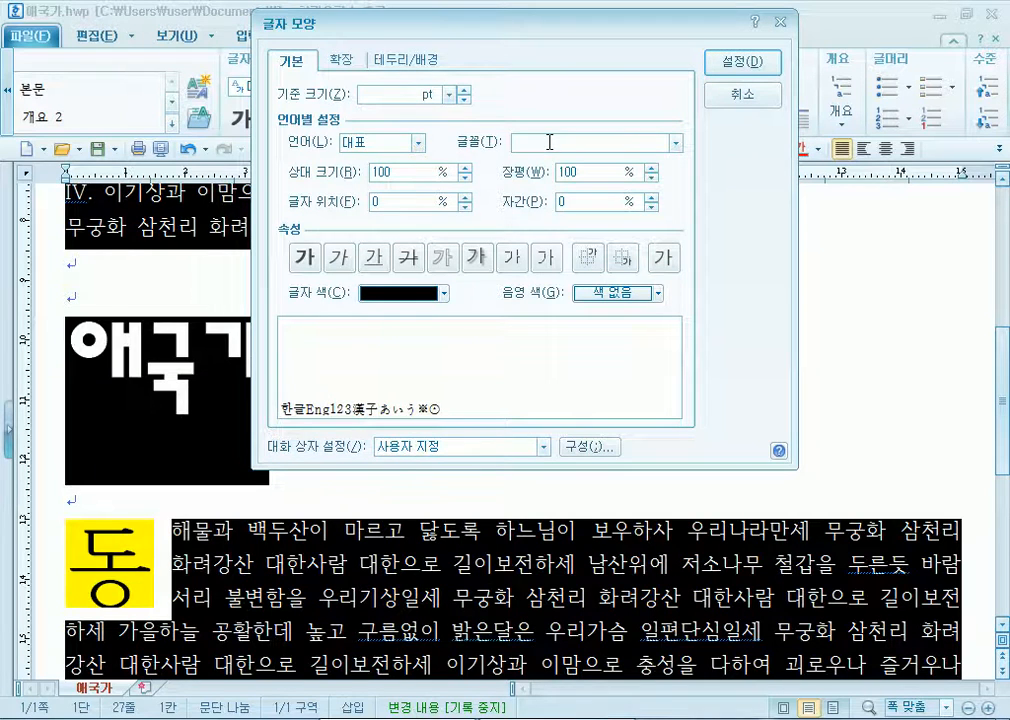
Set the language to 한글 in 글자 모양 and choose 태 나무 as its font.
click(423, 146)
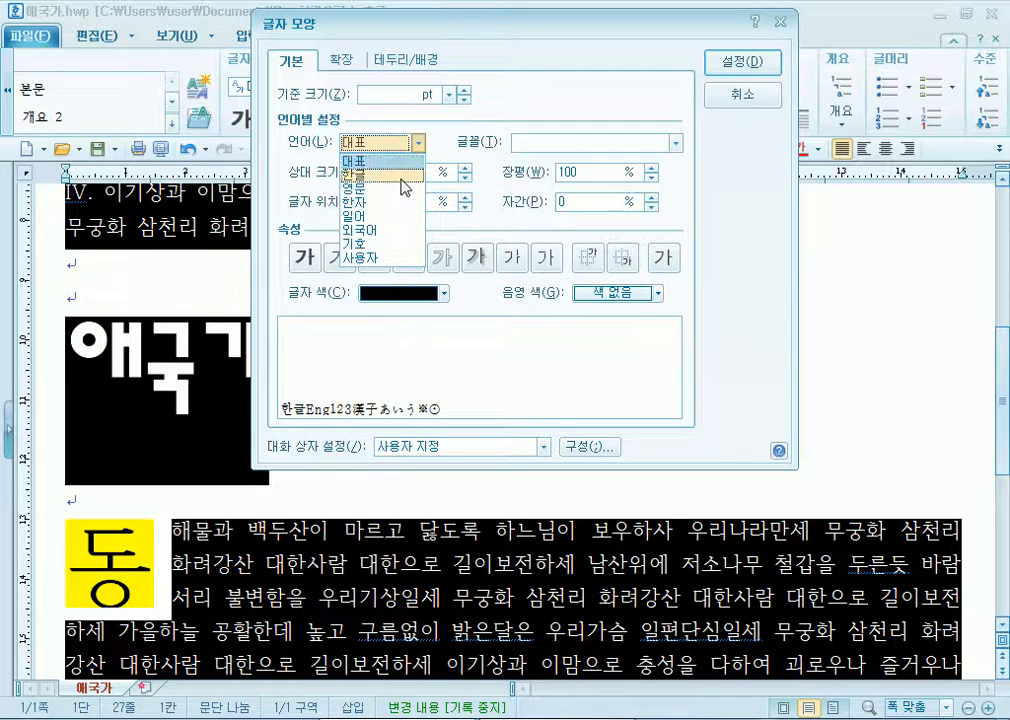
click(402, 178)
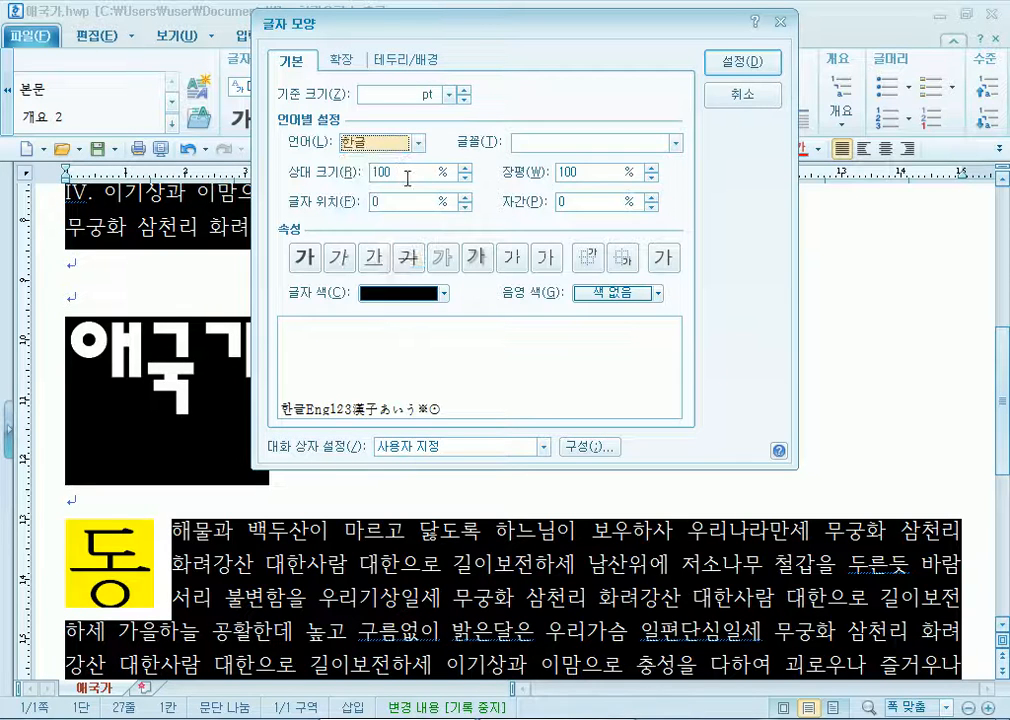
click(354, 148)
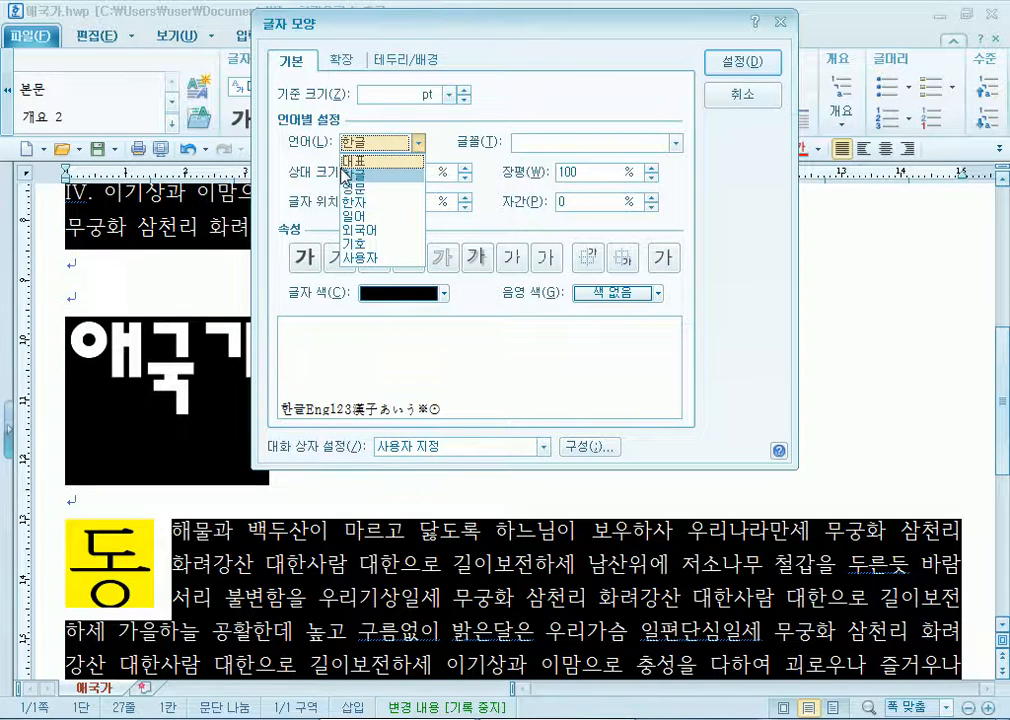
click(348, 161)
click(372, 143)
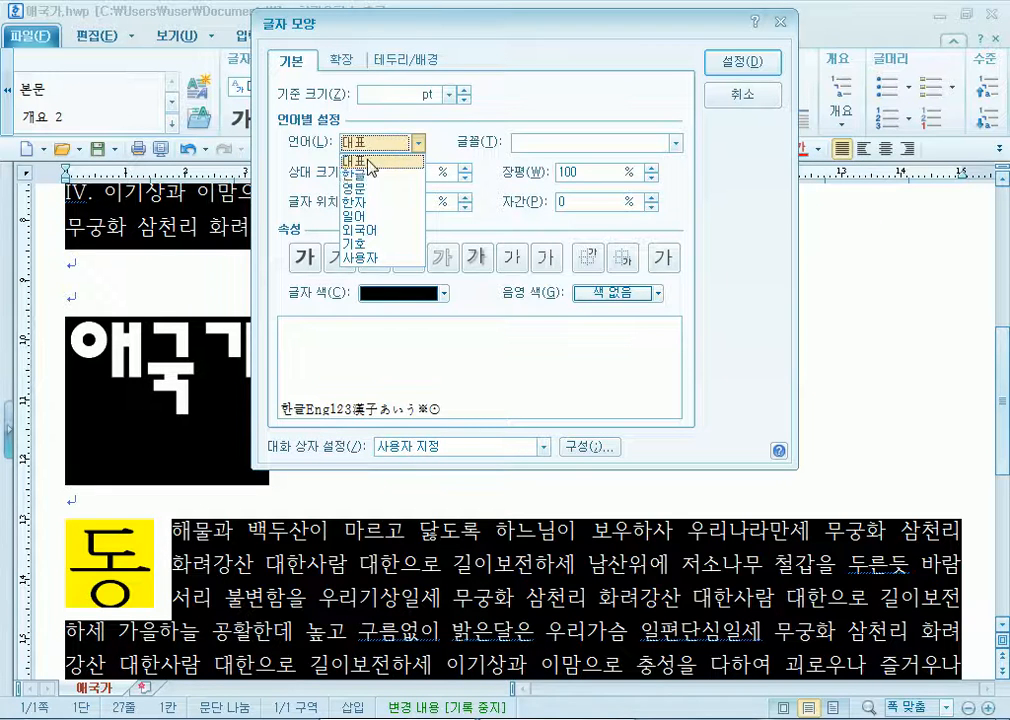
click(368, 178)
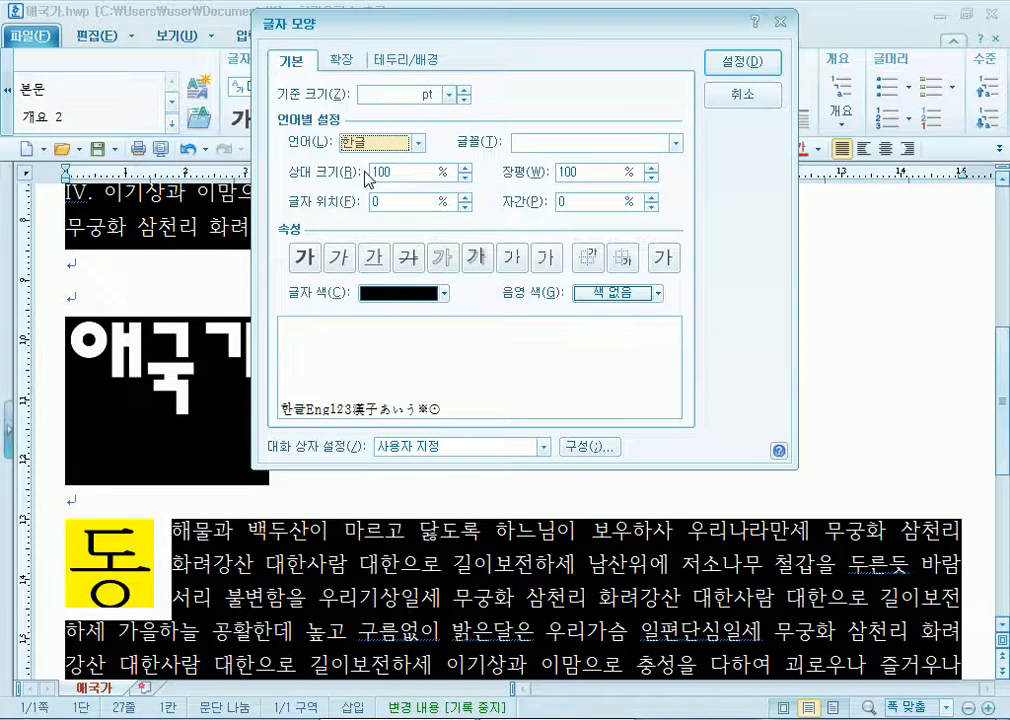
click(677, 144)
drag(674, 166, 676, 206)
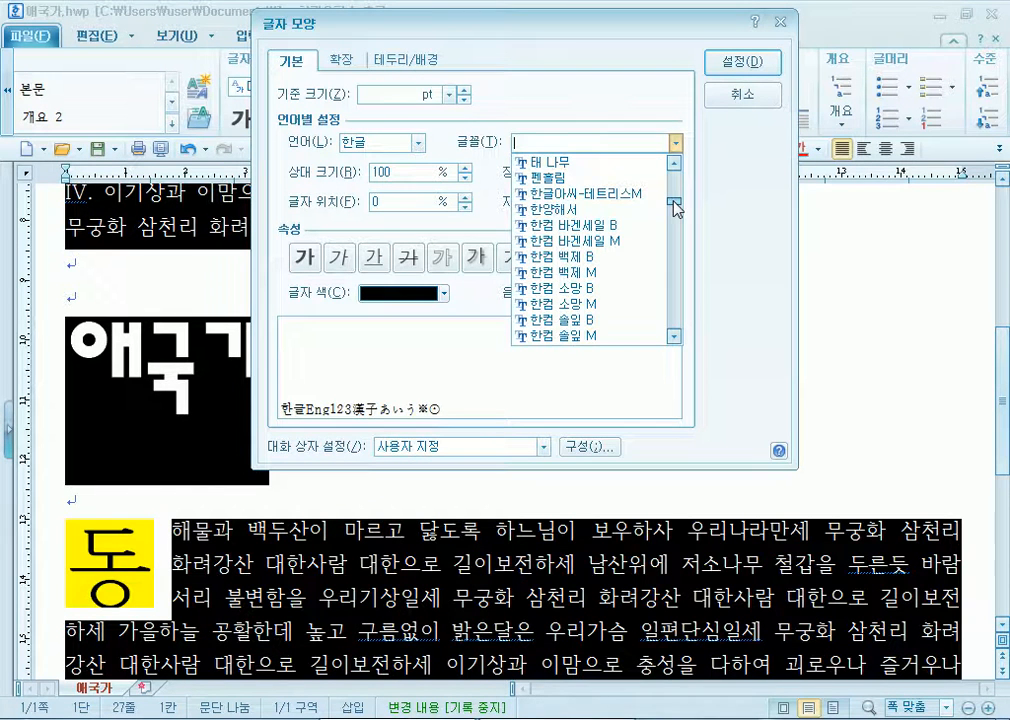
click(597, 162)
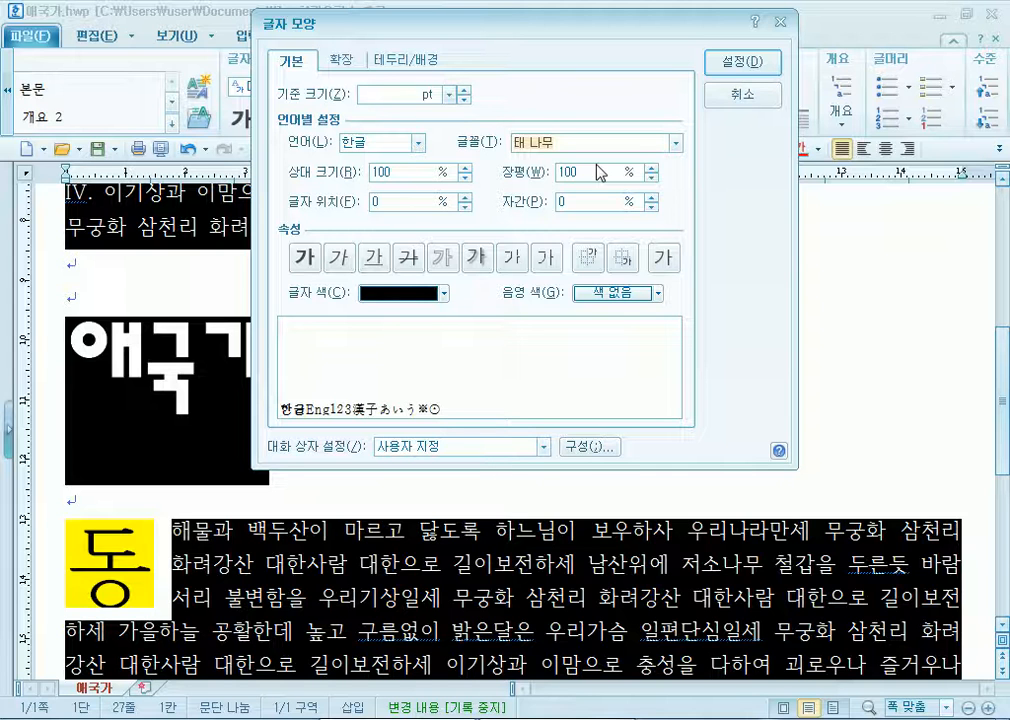
Set the language to 영문 in 글자 모양 and choose 맑은 고딕 as its font.
click(372, 150)
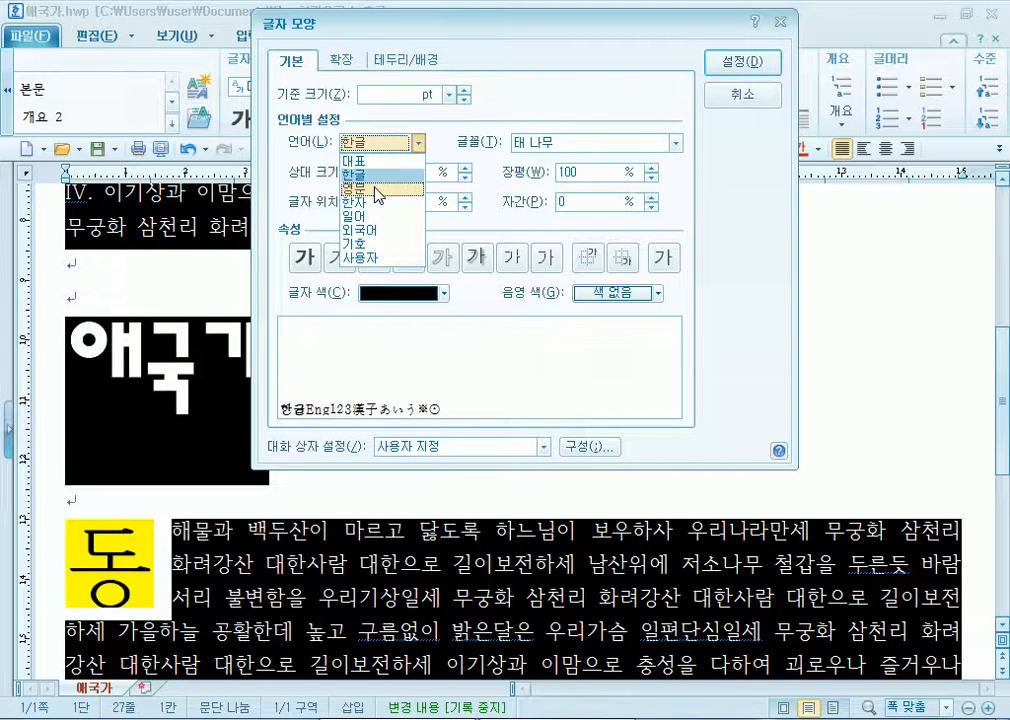
click(376, 188)
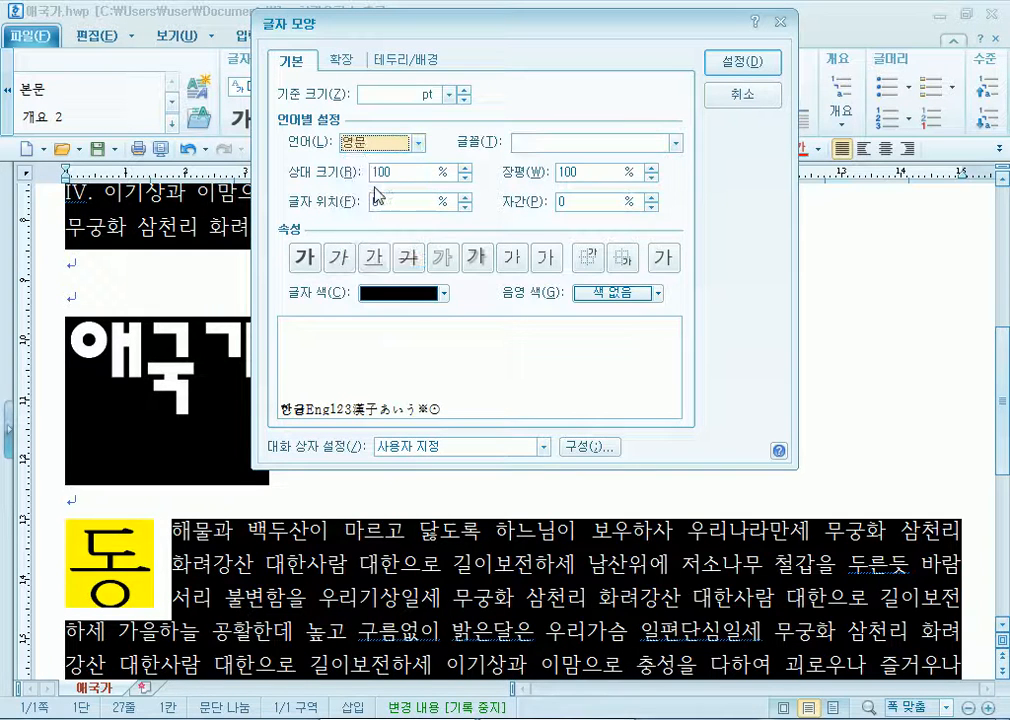
click(673, 146)
scroll(629, 257, down, 5)
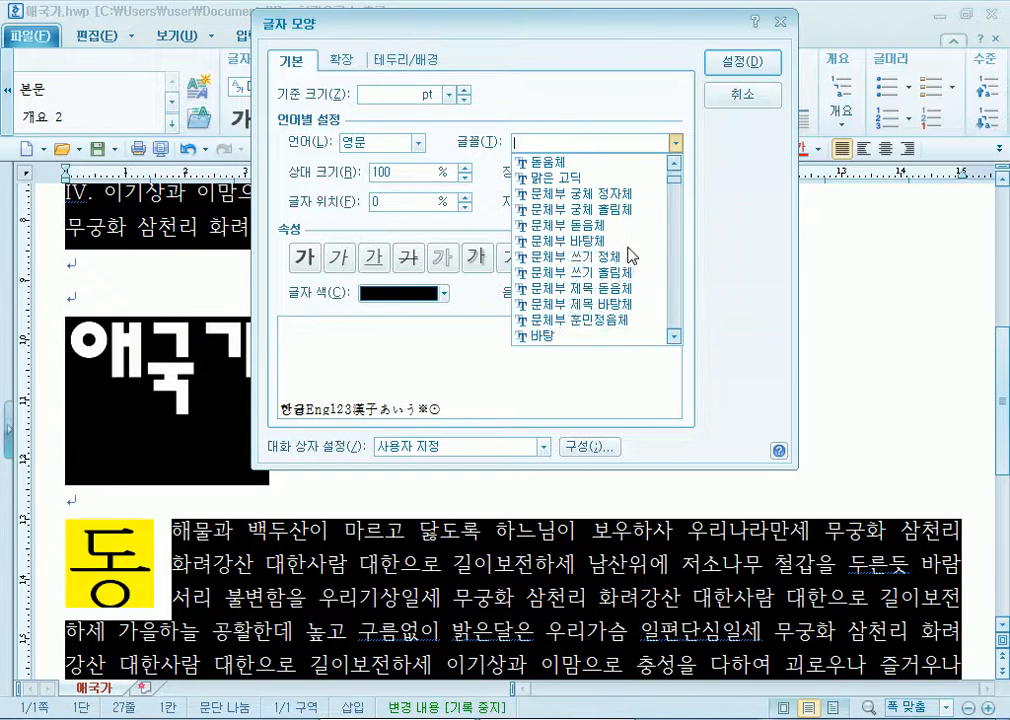
scroll(631, 254, up, 2)
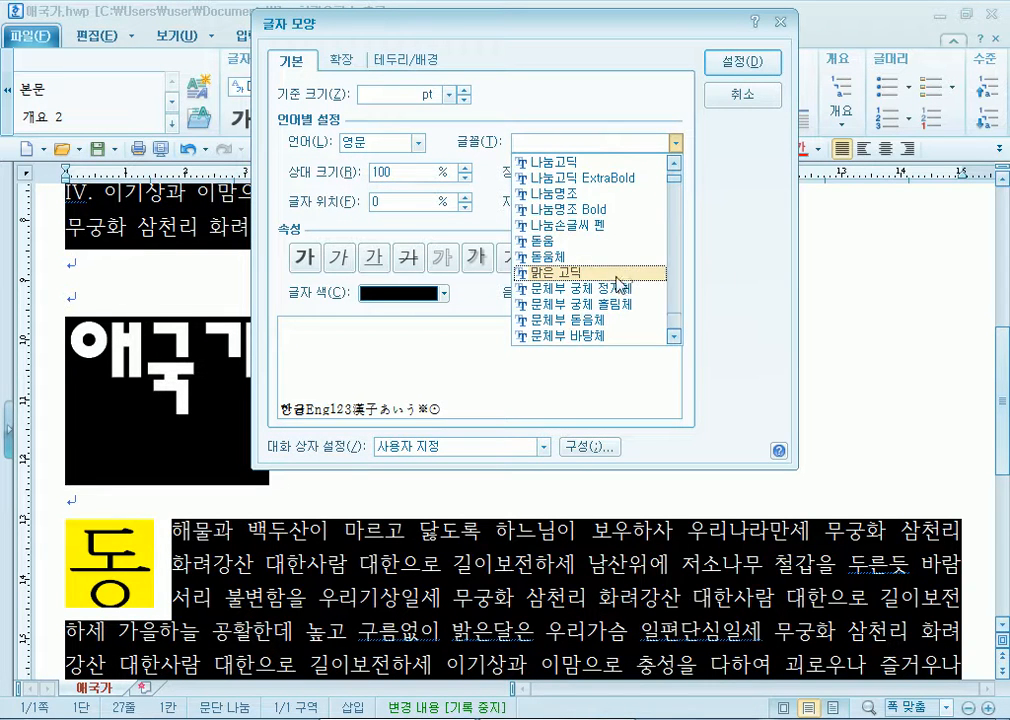
scroll(617, 296, down, 6)
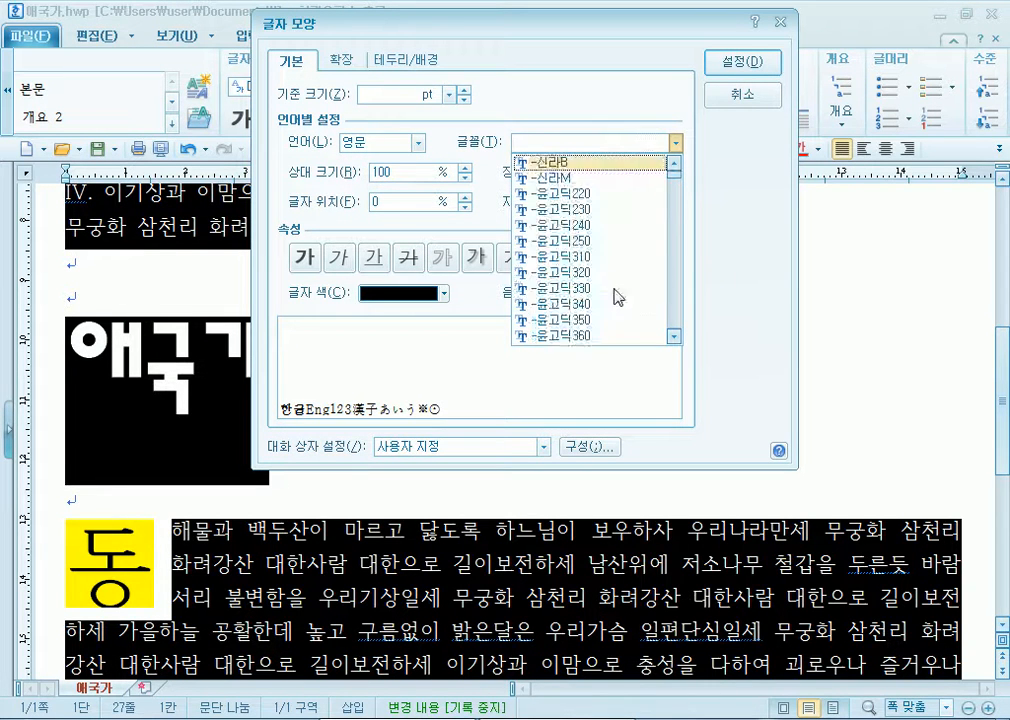
click(616, 295)
click(676, 143)
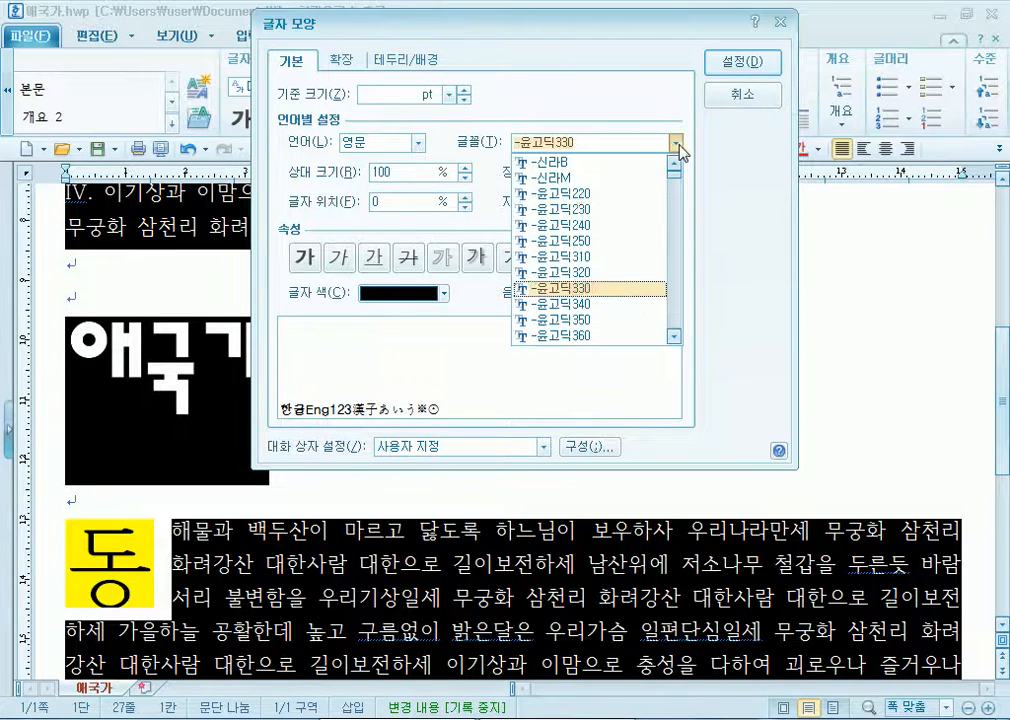
scroll(597, 245, down, 2)
scroll(598, 259, up, 10)
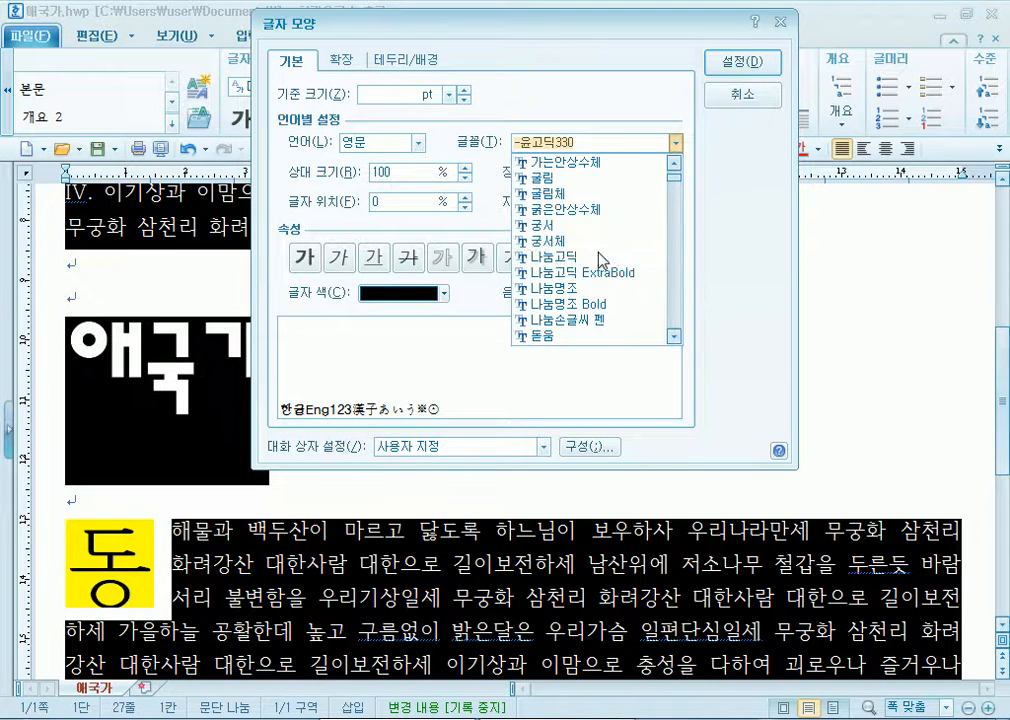
scroll(599, 255, down, 2)
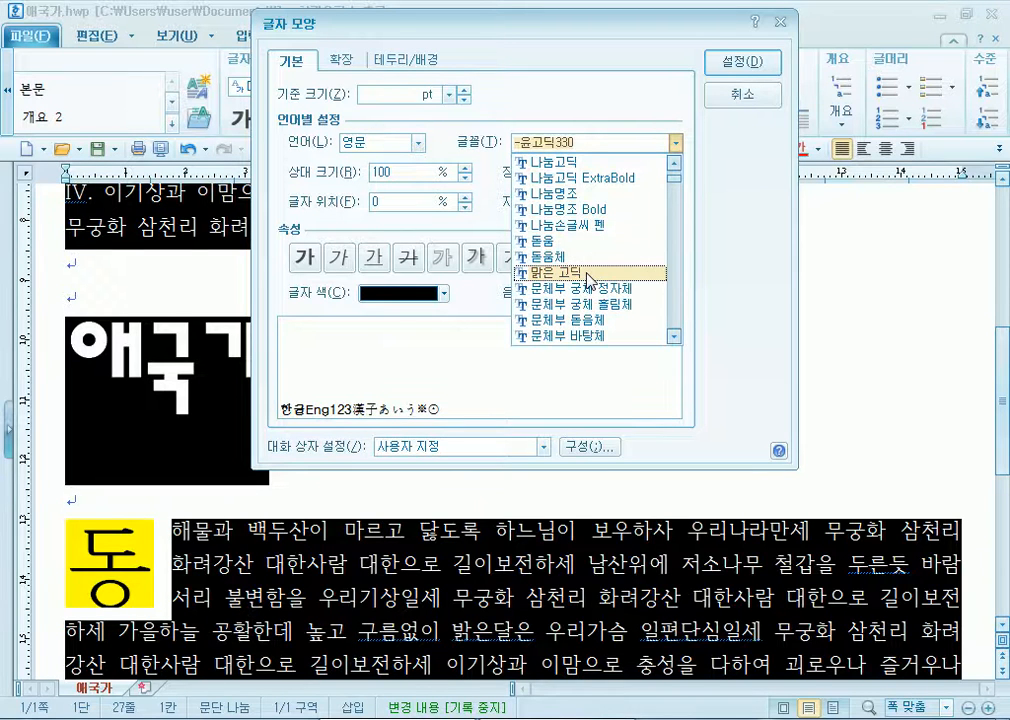
click(588, 273)
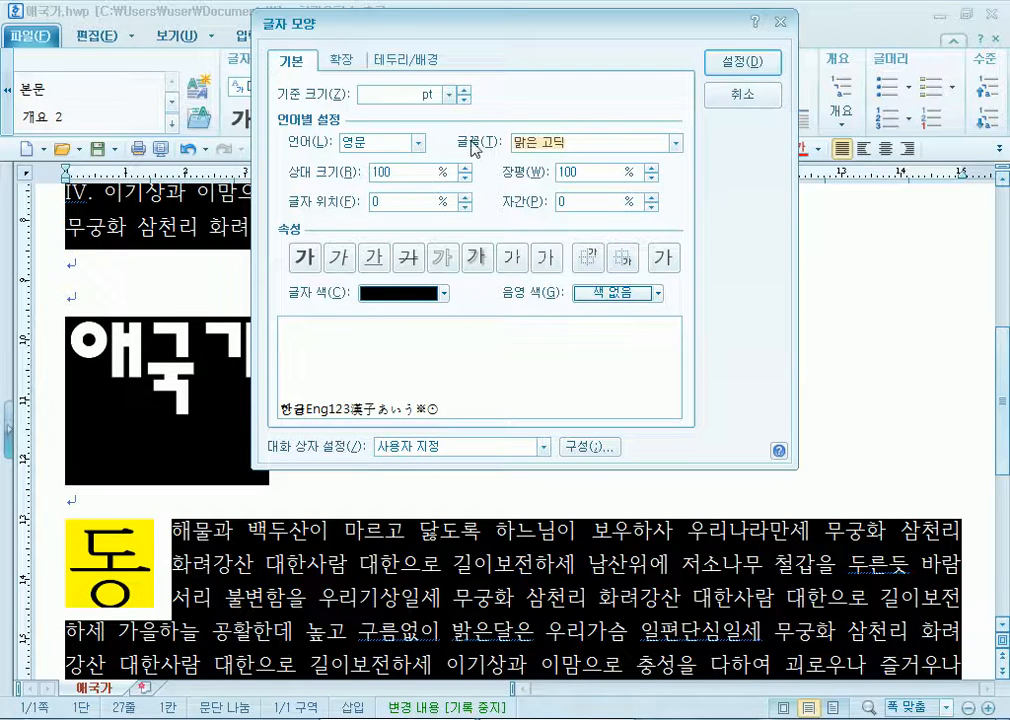
Set the language to 한자 in 글자 모양 and choose 한양해서 as its font.
click(418, 142)
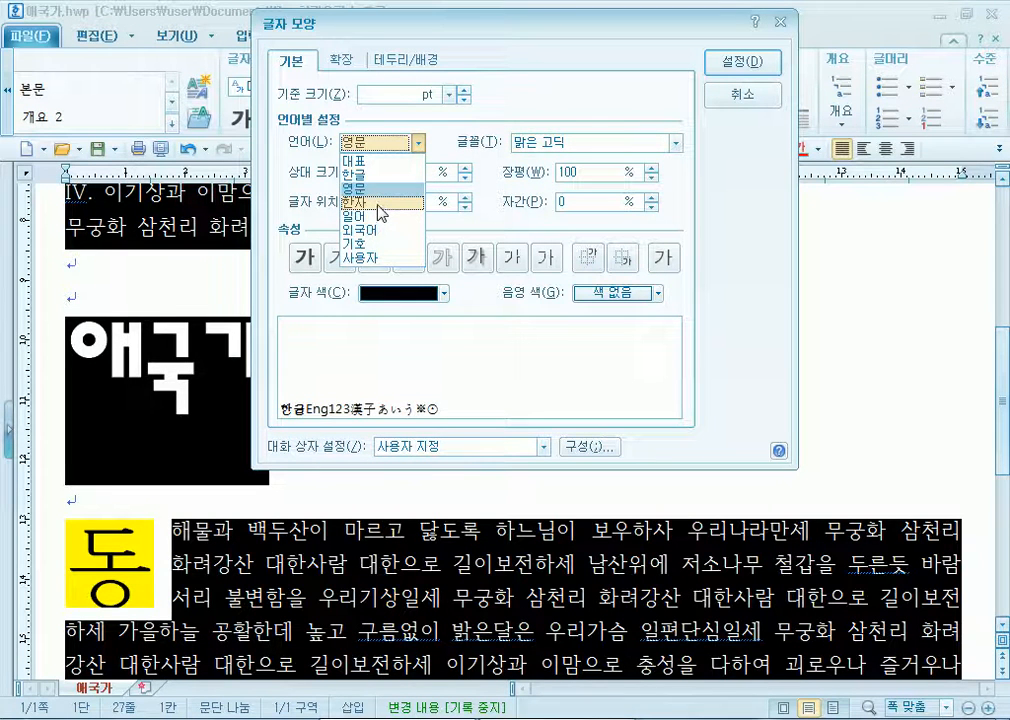
click(380, 204)
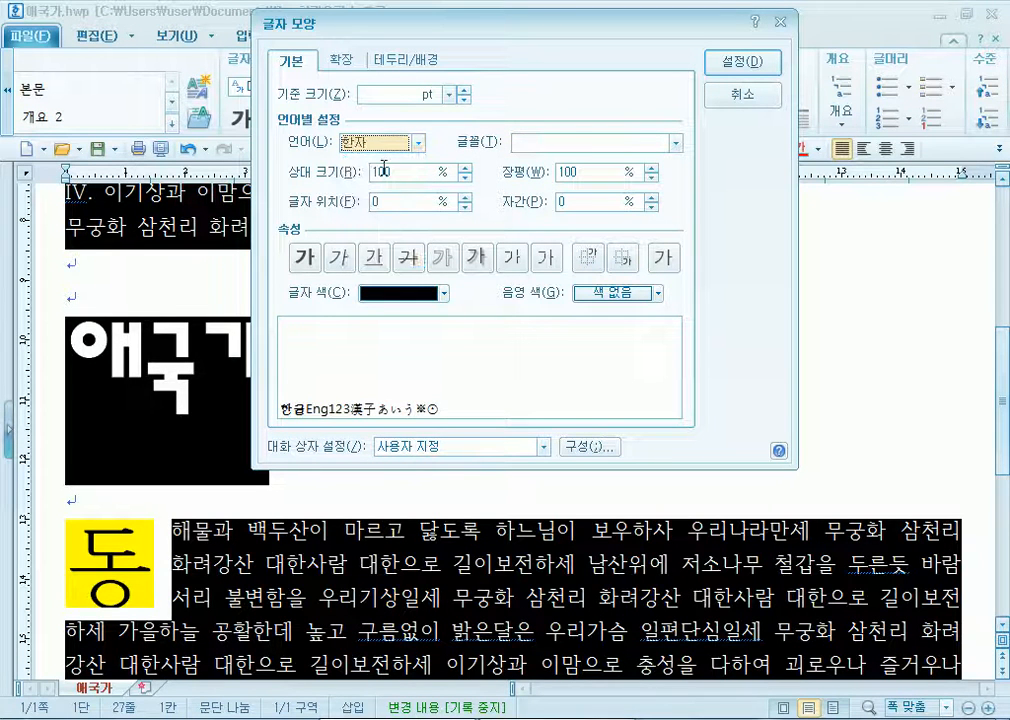
click(676, 143)
drag(676, 164, 676, 205)
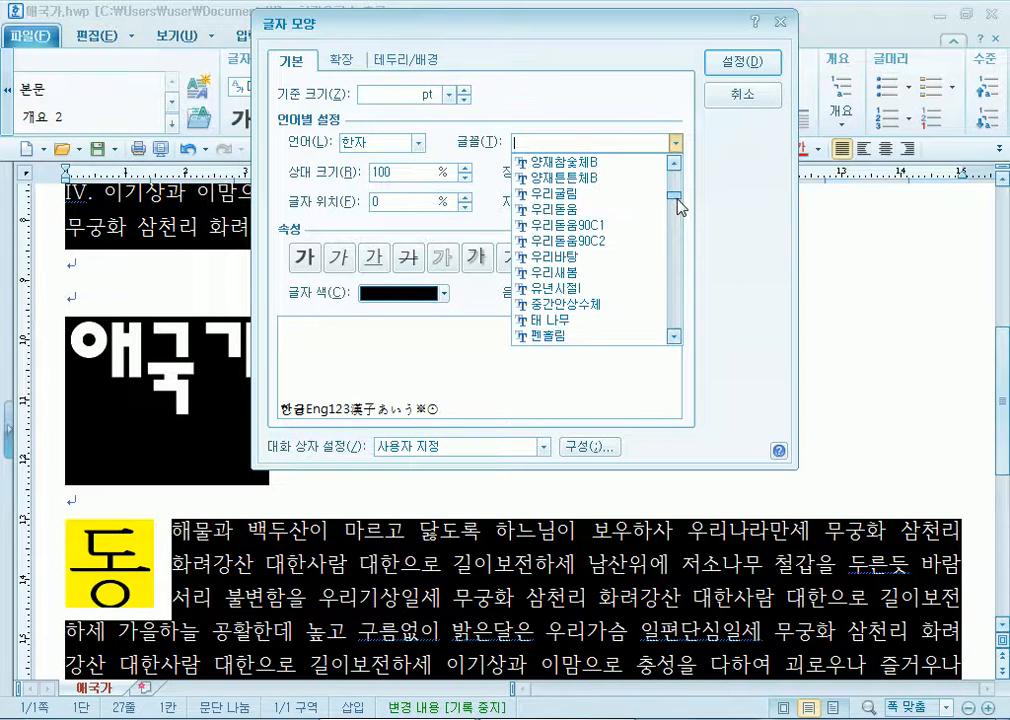
scroll(609, 243, up, 2)
scroll(615, 244, up, 2)
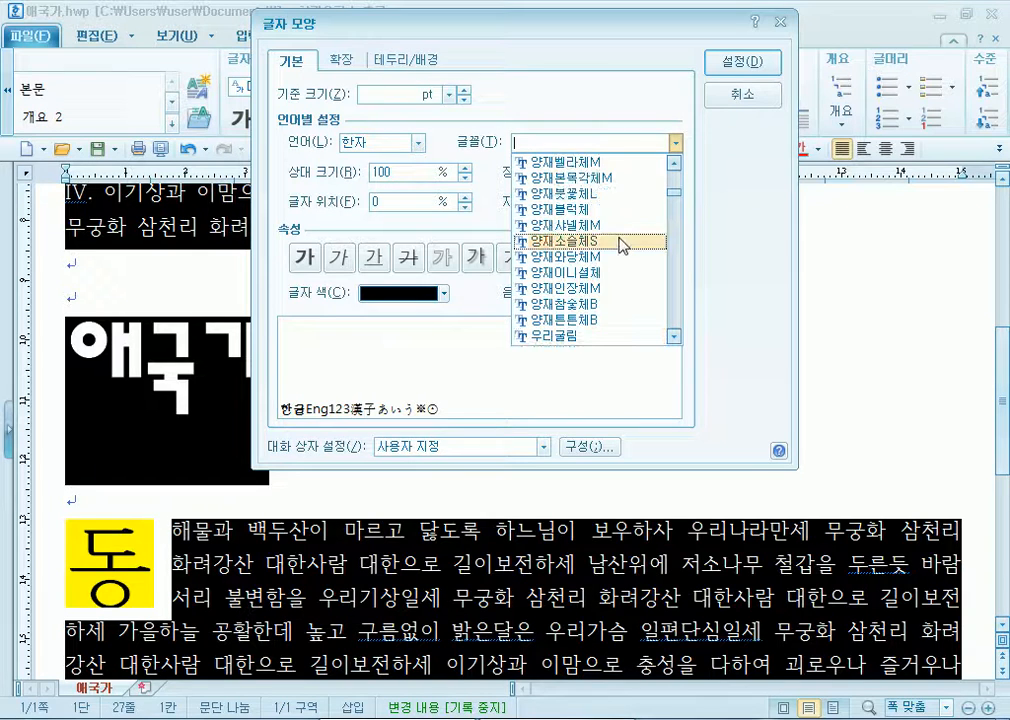
scroll(623, 245, up, 2)
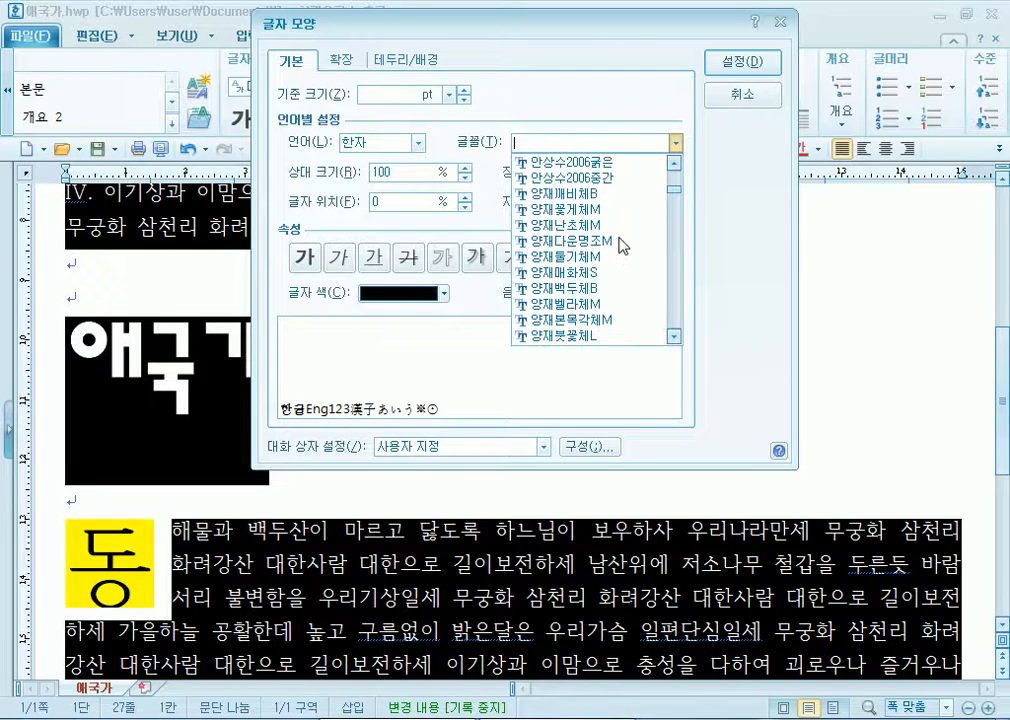
scroll(623, 245, up, 2)
scroll(620, 243, down, 6)
scroll(620, 240, down, 3)
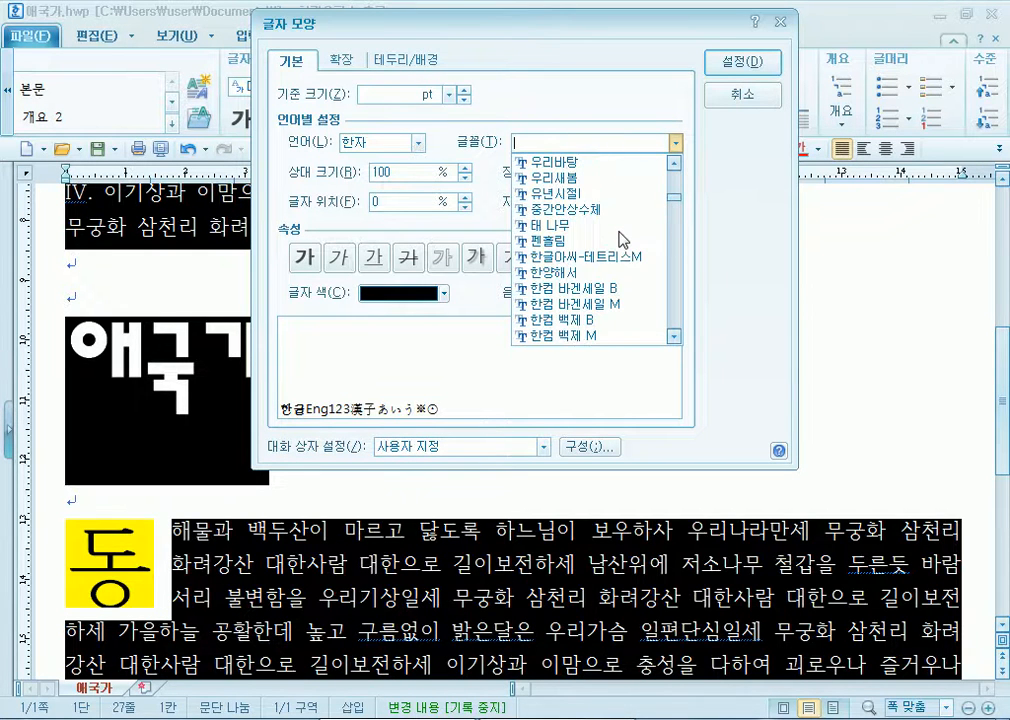
click(572, 274)
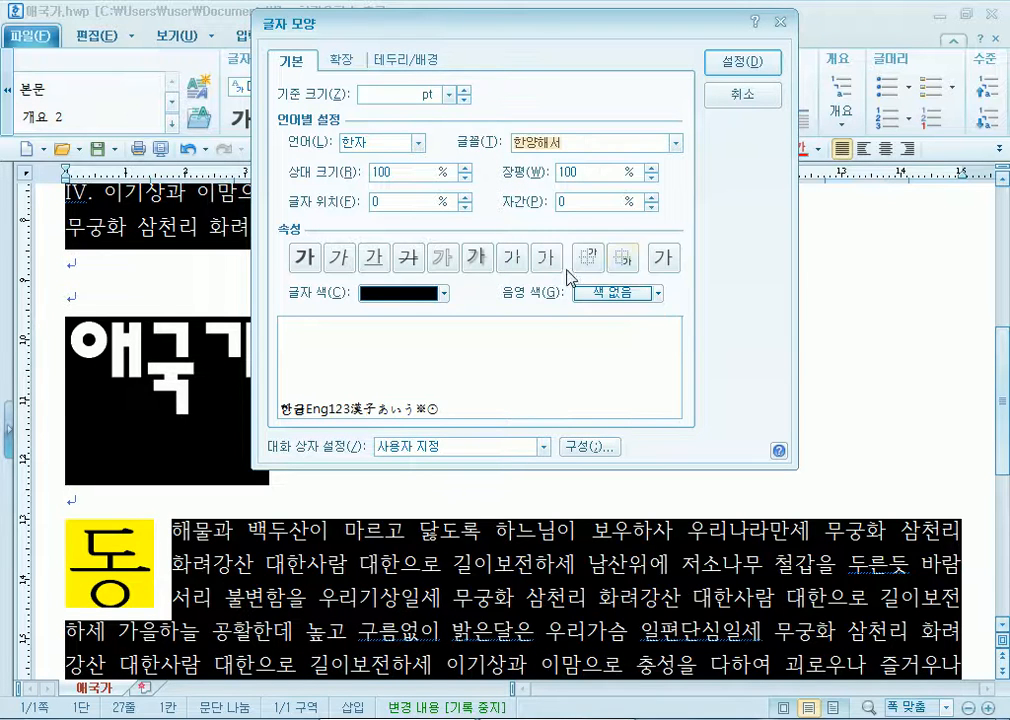
click(615, 143)
click(676, 143)
click(676, 146)
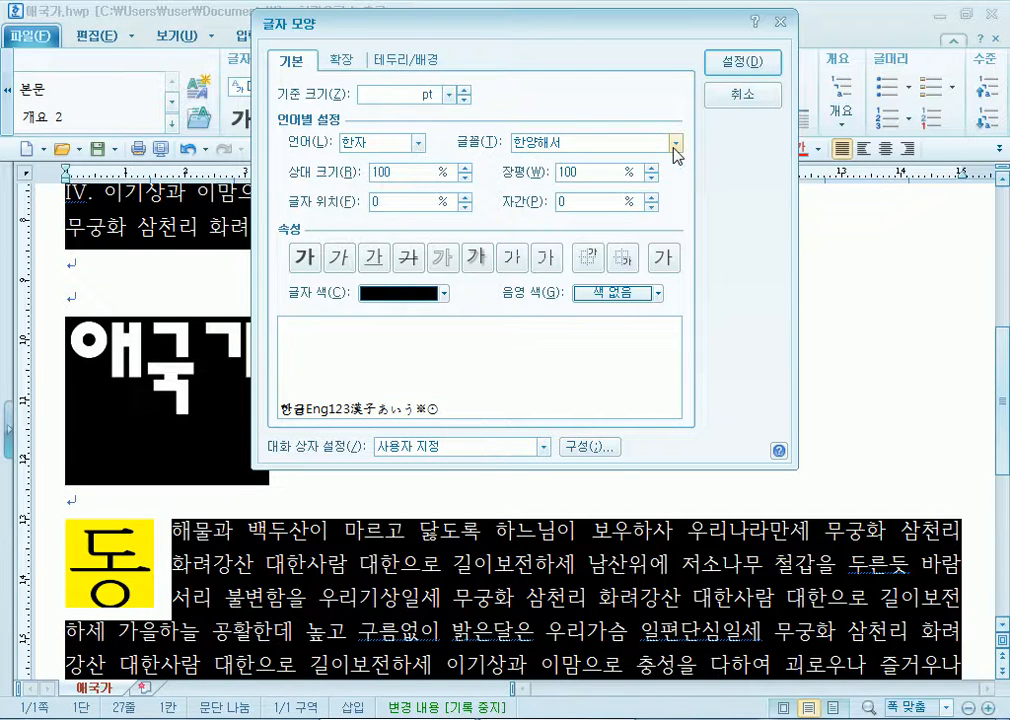
Switch to 메모장 and note the fonts on two lines: 한글 : 태나무 and 영문 : 맑은 고딕.
click(240, 718)
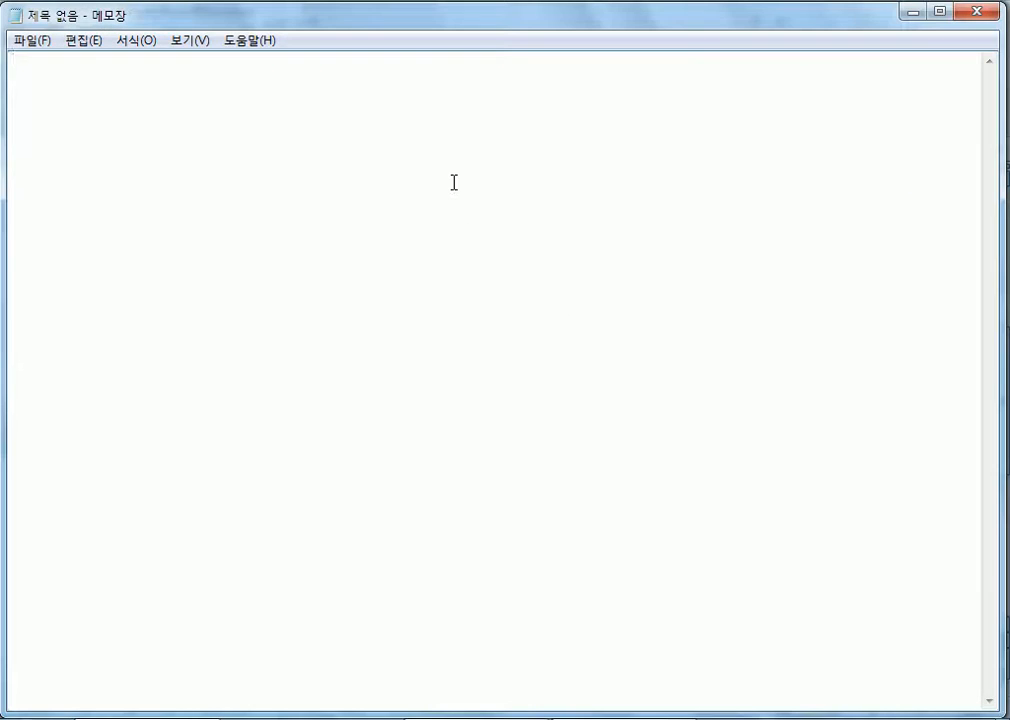
text(한글)
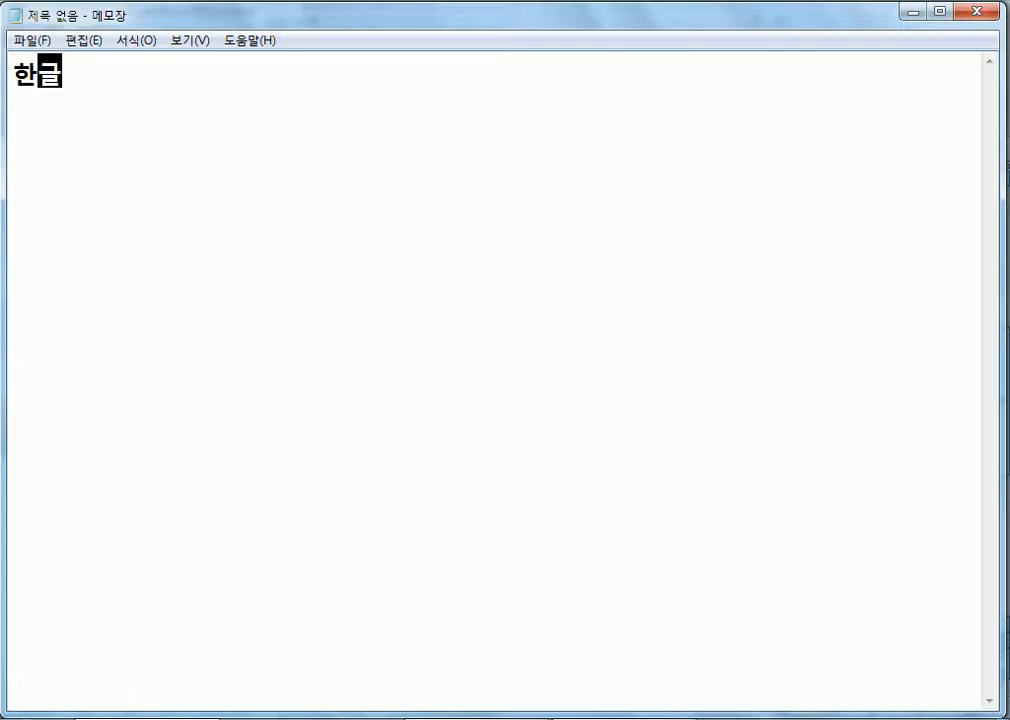
text( : 태나무)
key(Return)
text(영문 : )
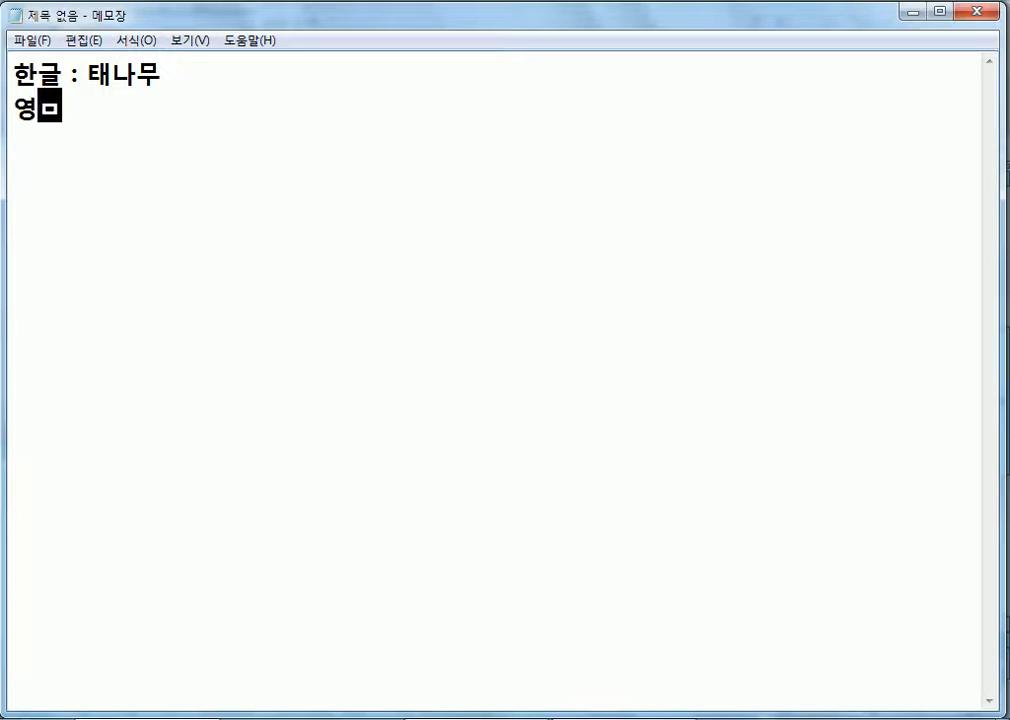
text(맑)
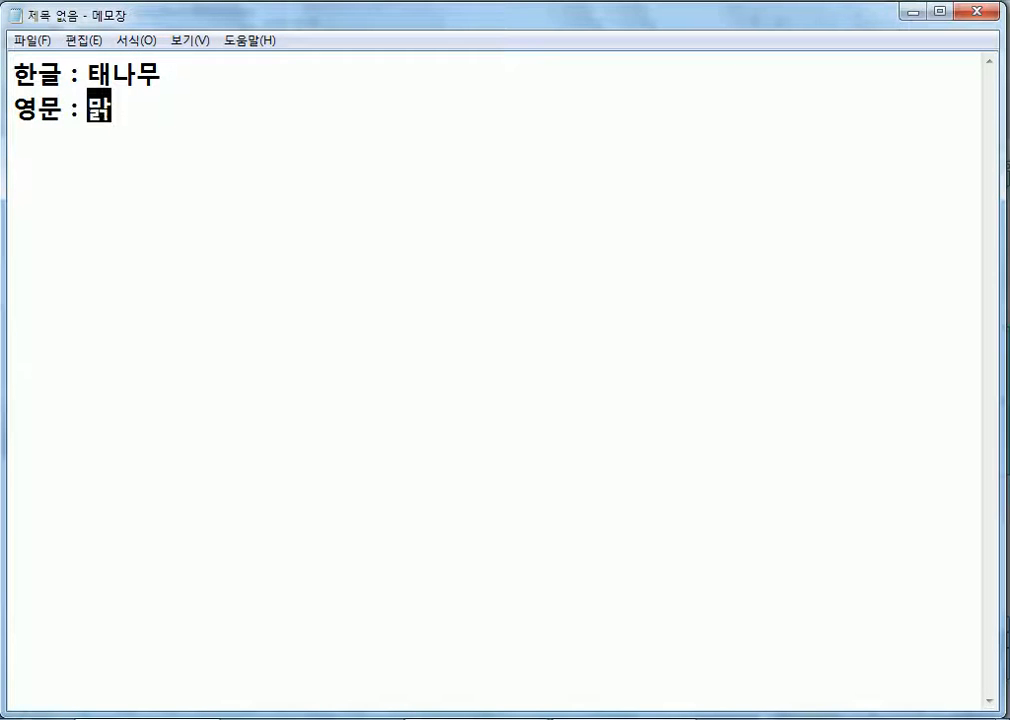
text(은곰딕)
key(Return)
key(Left)
key(Left)
key(Left)
key(Down)
Add the line 한자 : 한양해서 to the font notes and start a new line.
text(핝)
text(자 : 한양)
text(해서)
key(Return)
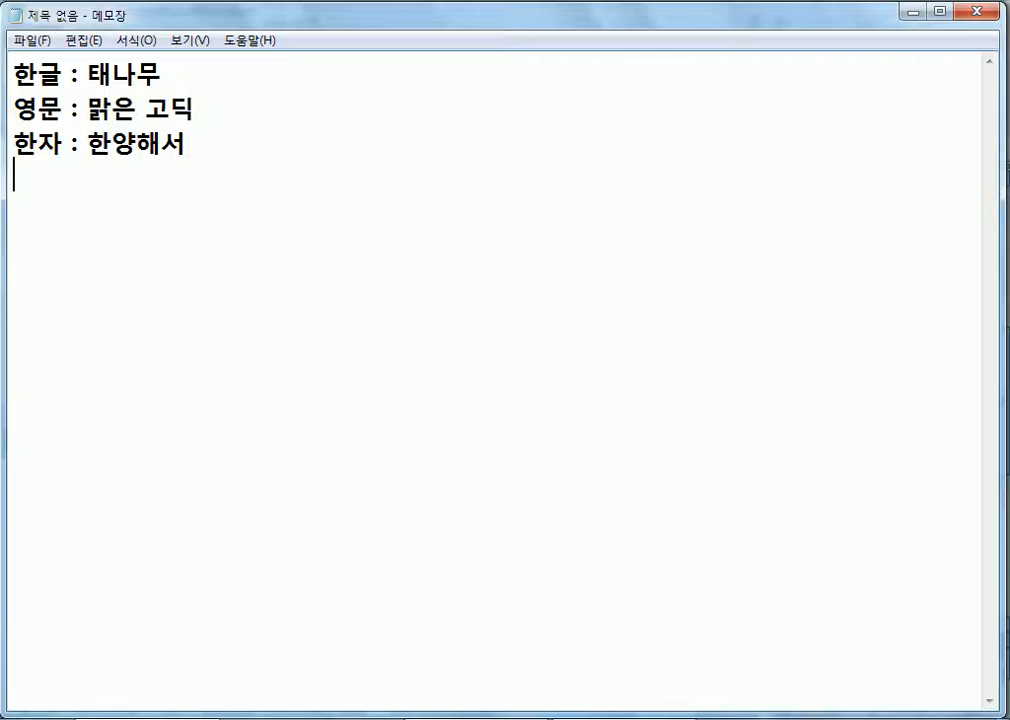
Return to the 애국가 document in 한글, apply the 글자 모양 font settings and review the text.
key(alt+Tab)
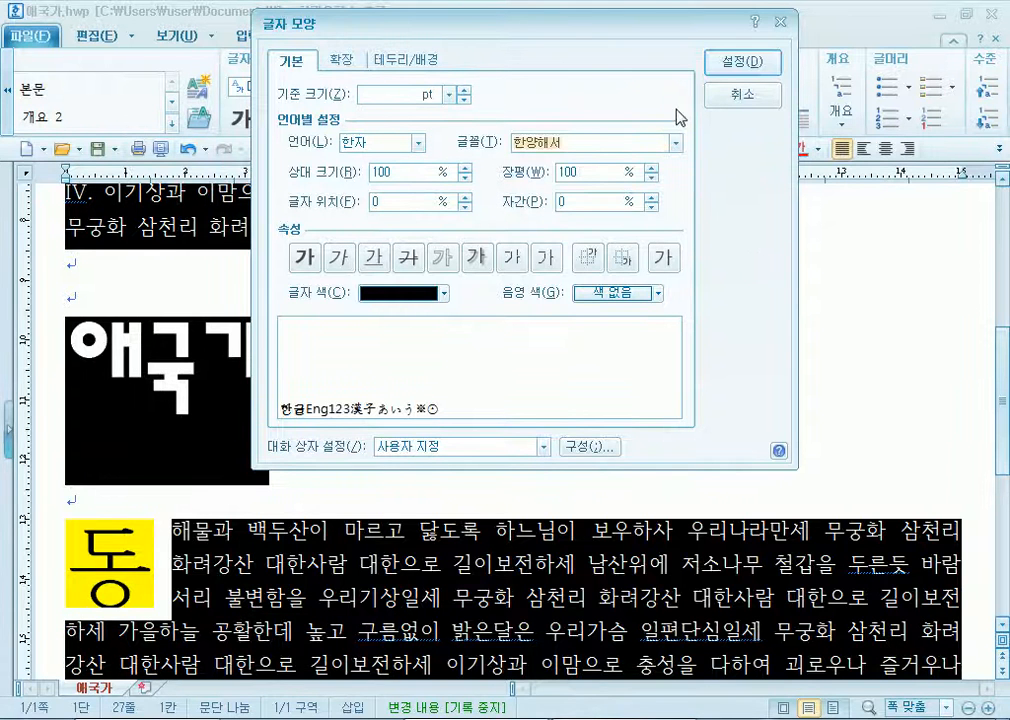
click(716, 68)
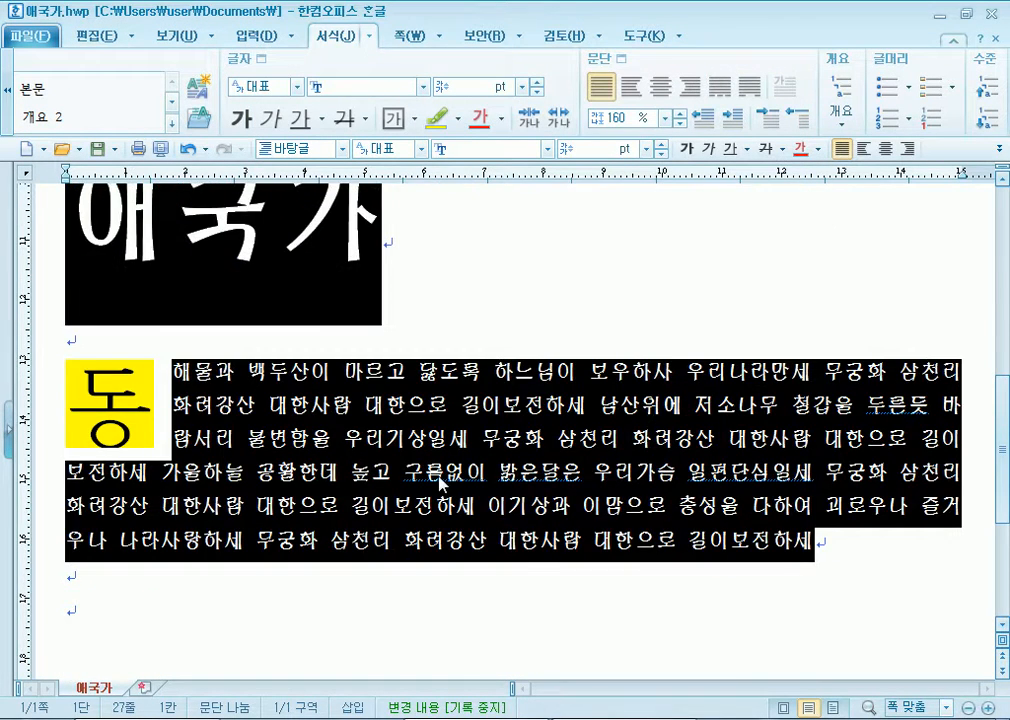
scroll(439, 476, up, 1)
scroll(439, 480, up, 5)
click(104, 420)
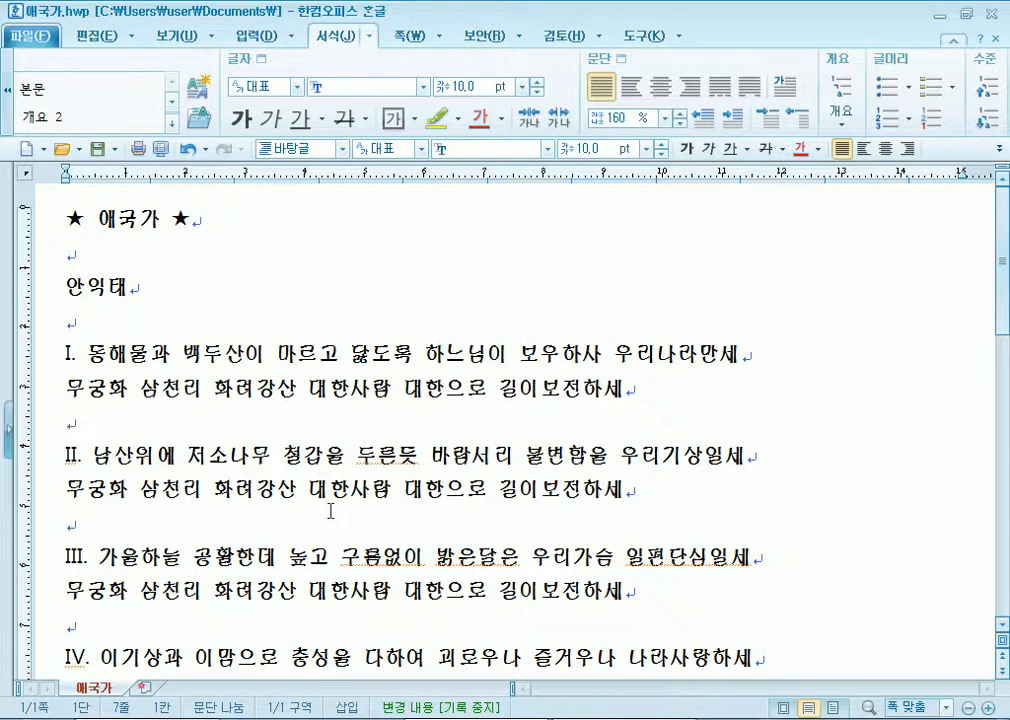
scroll(330, 511, down, 10)
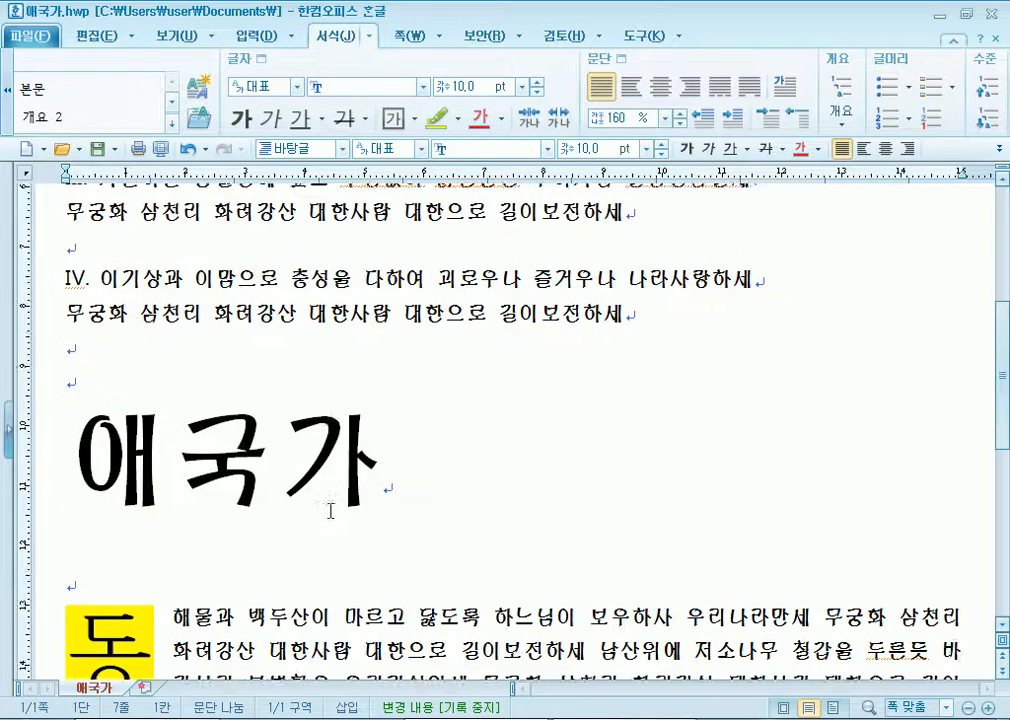
scroll(290, 342, up, 3)
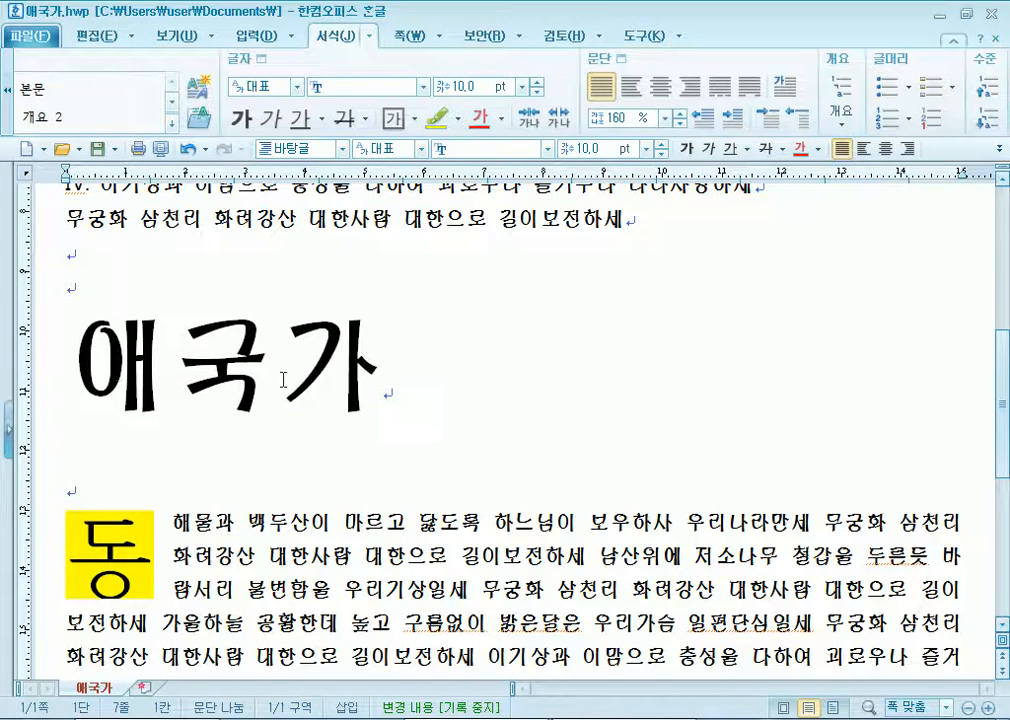
Add (National Song) after the large 애국가 title.
click(522, 397)
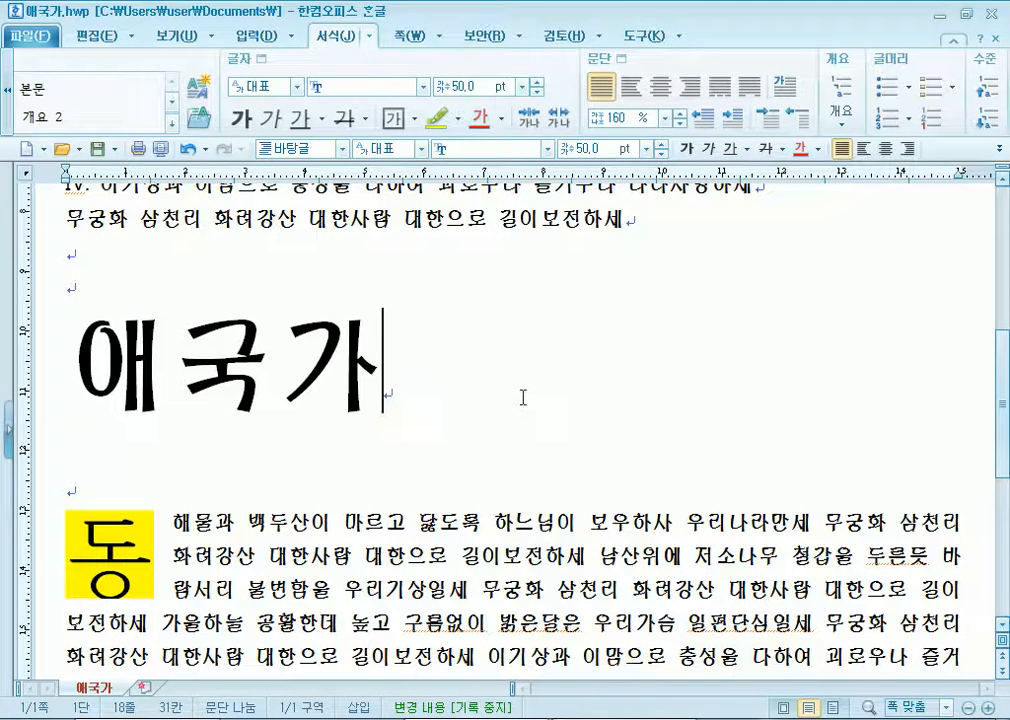
text((ㅜ)
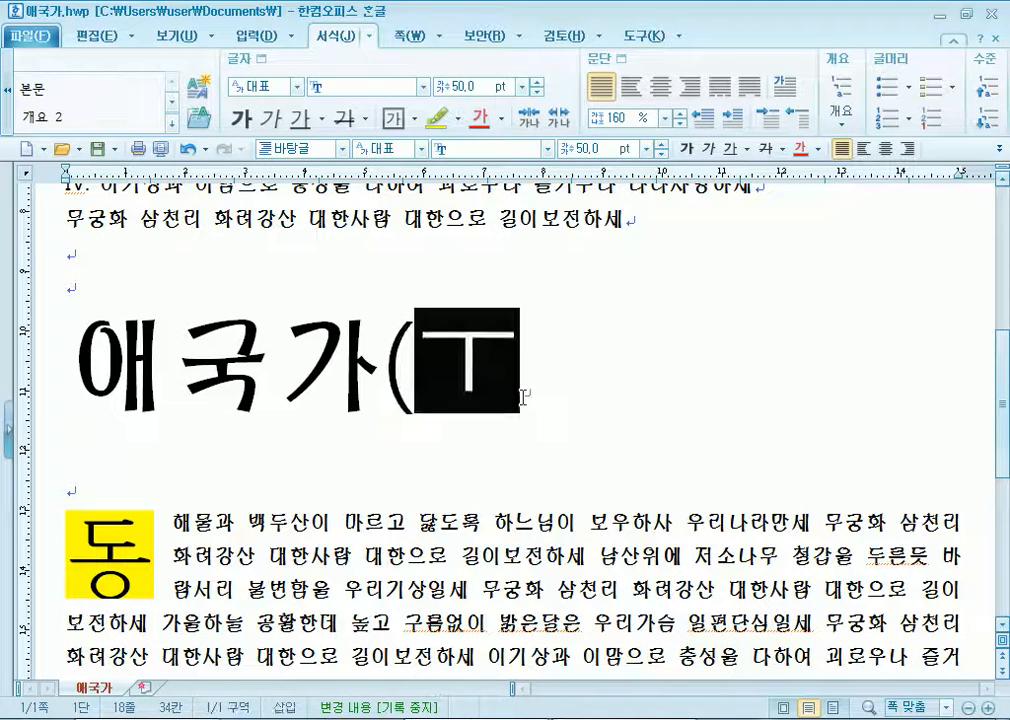
key(BackSpace)
text(Nati)
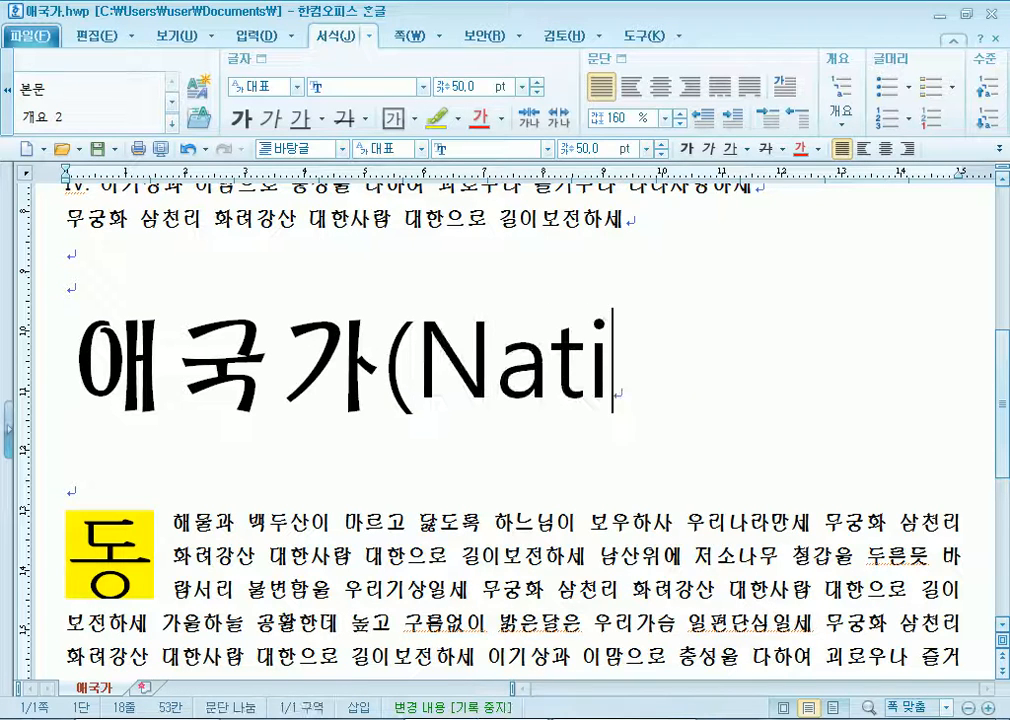
text(onal Song))
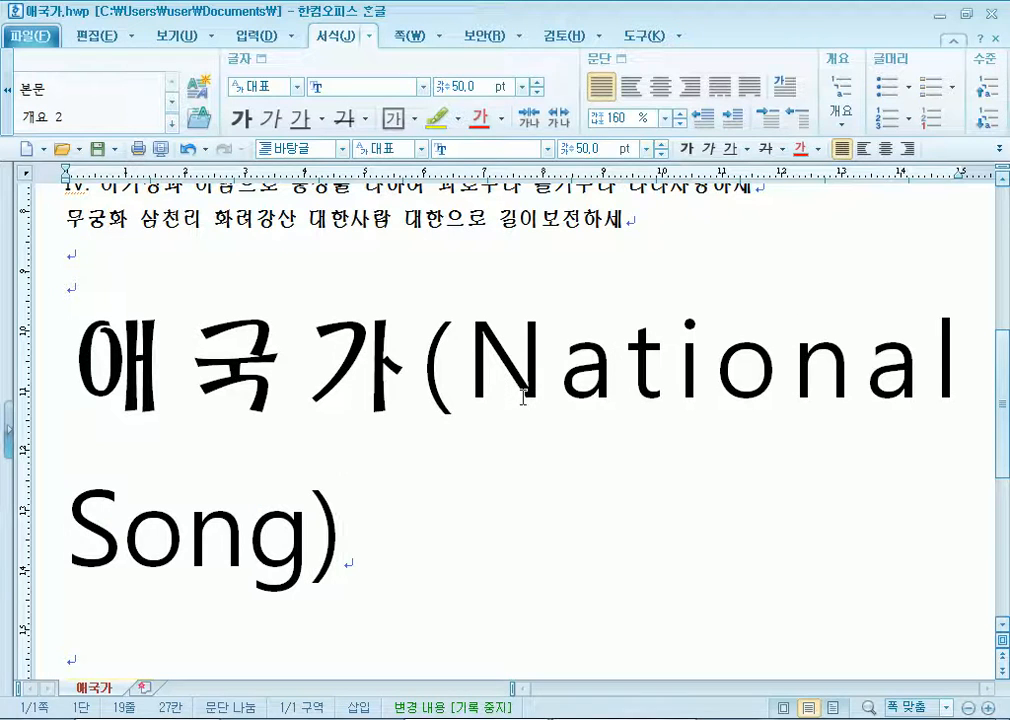
Select National Song in the title and compare its font with the notes in 메모장.
drag(491, 376, 311, 532)
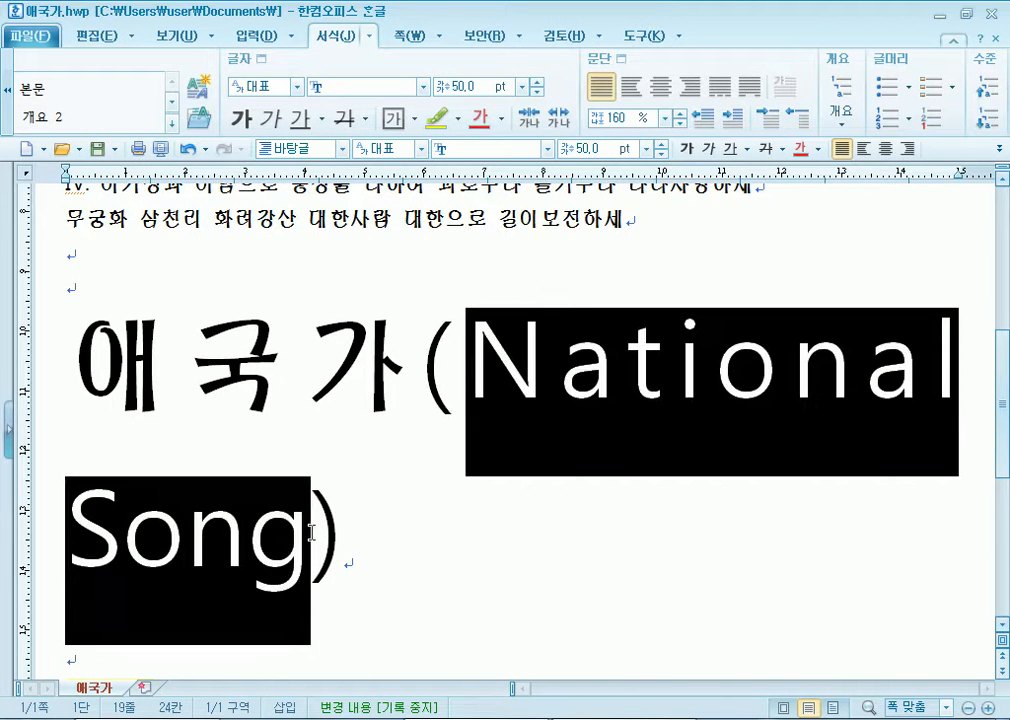
click(468, 366)
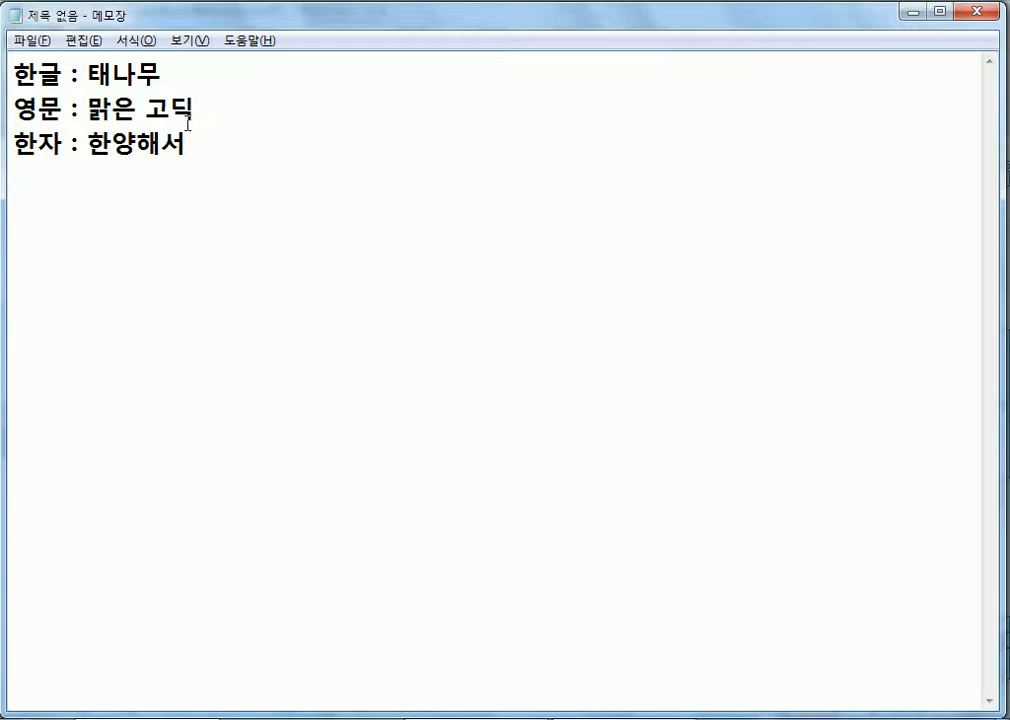
key(alt+Tab)
Write the sentence "This is a pen." on the empty line between the large title and the drop-cap paragraph.
scroll(400, 418, up, 7)
click(210, 320)
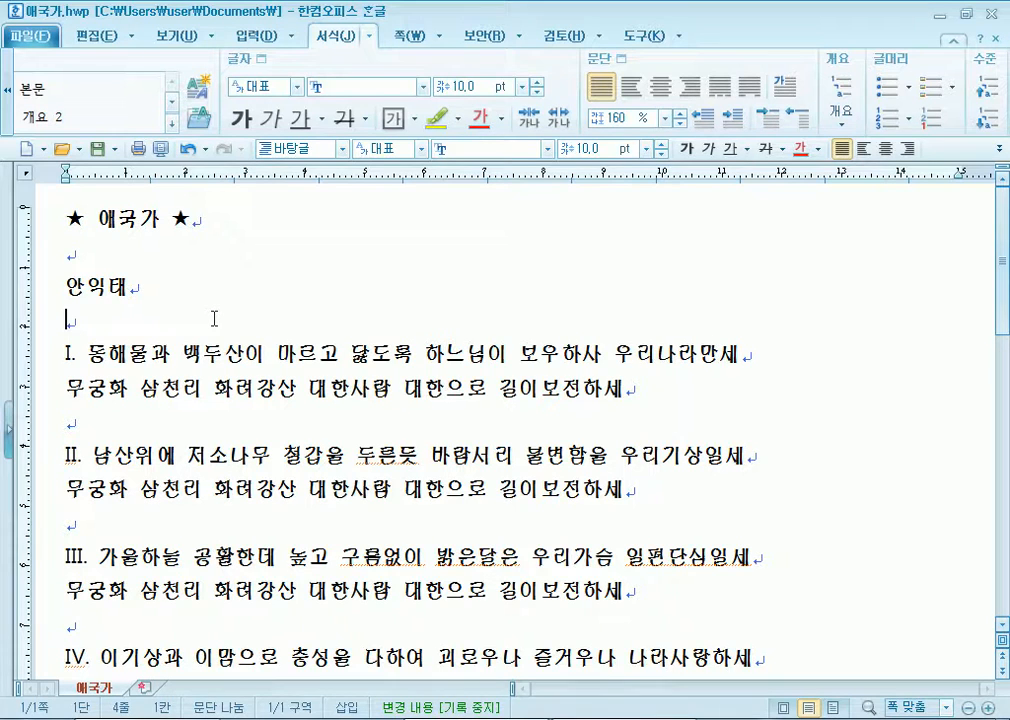
key(ctrl+End)
click(214, 318)
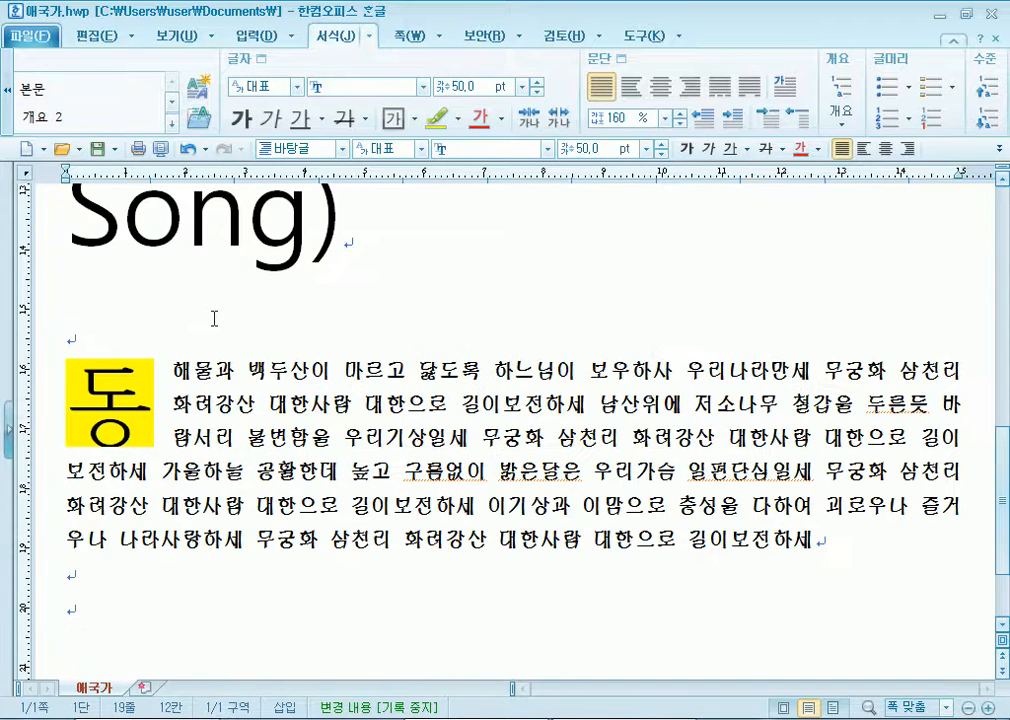
key(Down)
text(t)
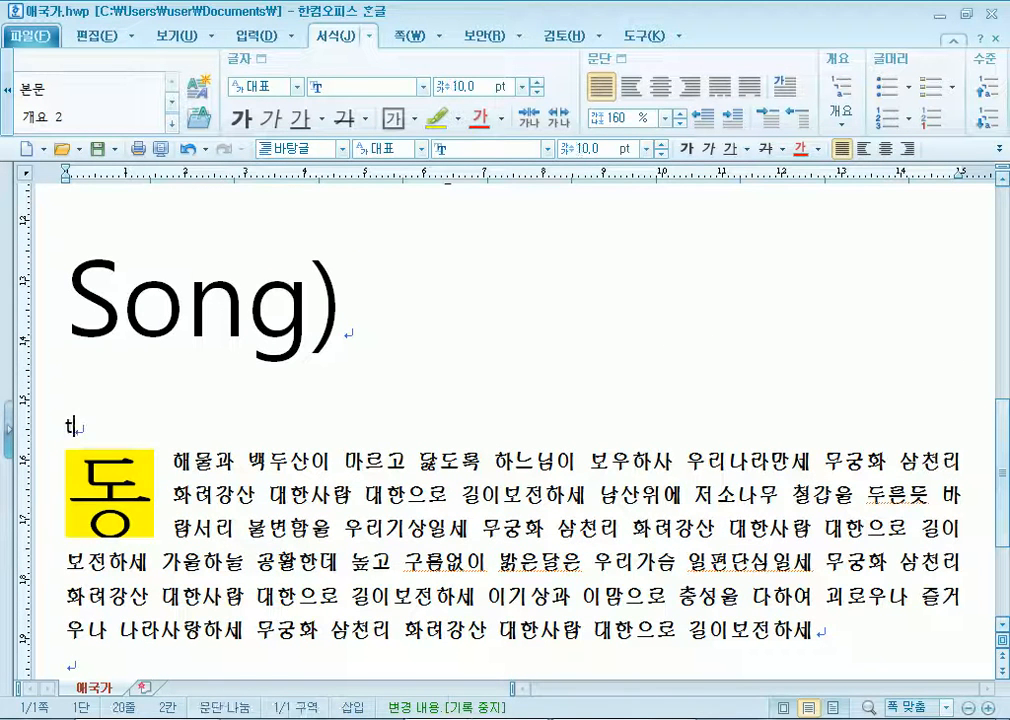
text(his is a pen.)
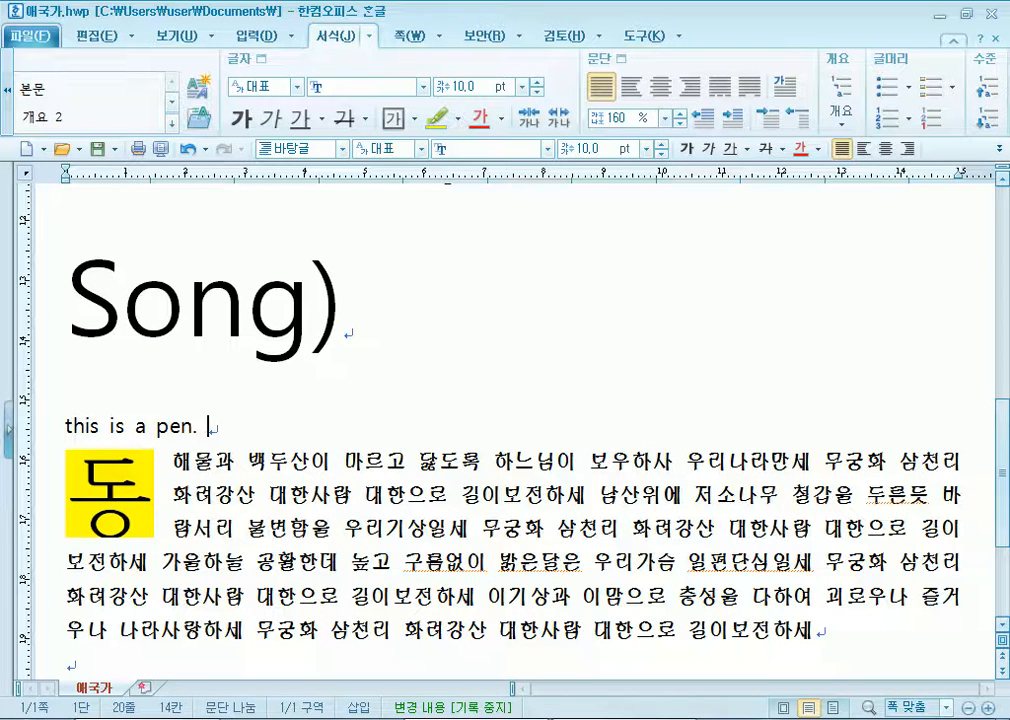
key(Home)
key(Delete)
text(T)
key(End)
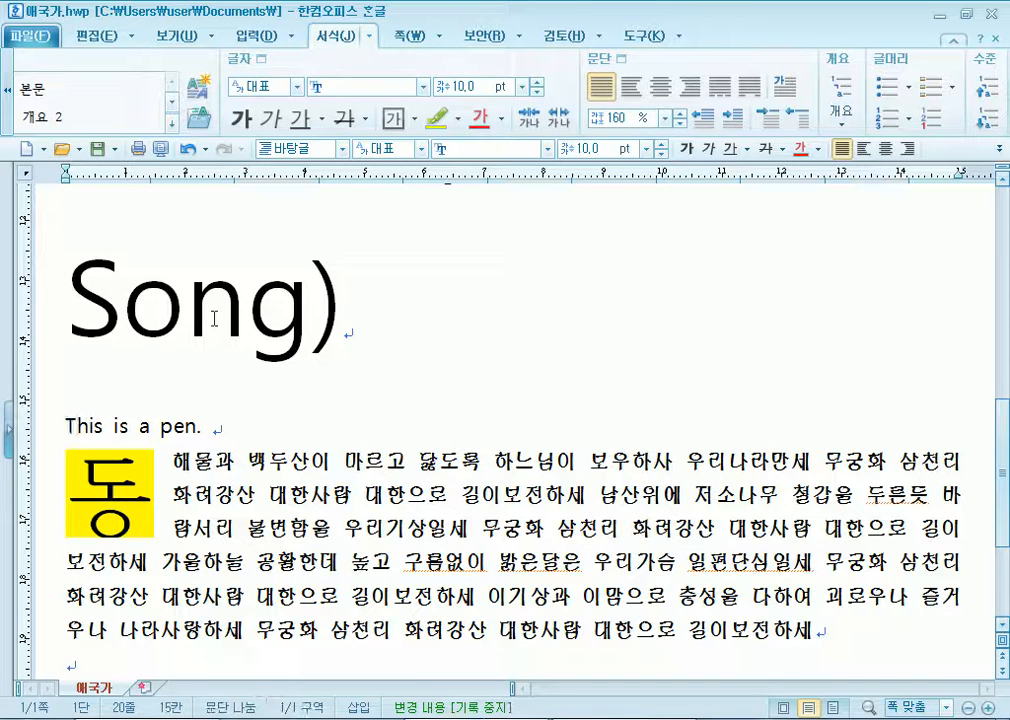
Add "이것은 펜입니다." after the English sentence and insert a new line below it.
scroll(214, 318, down, 2)
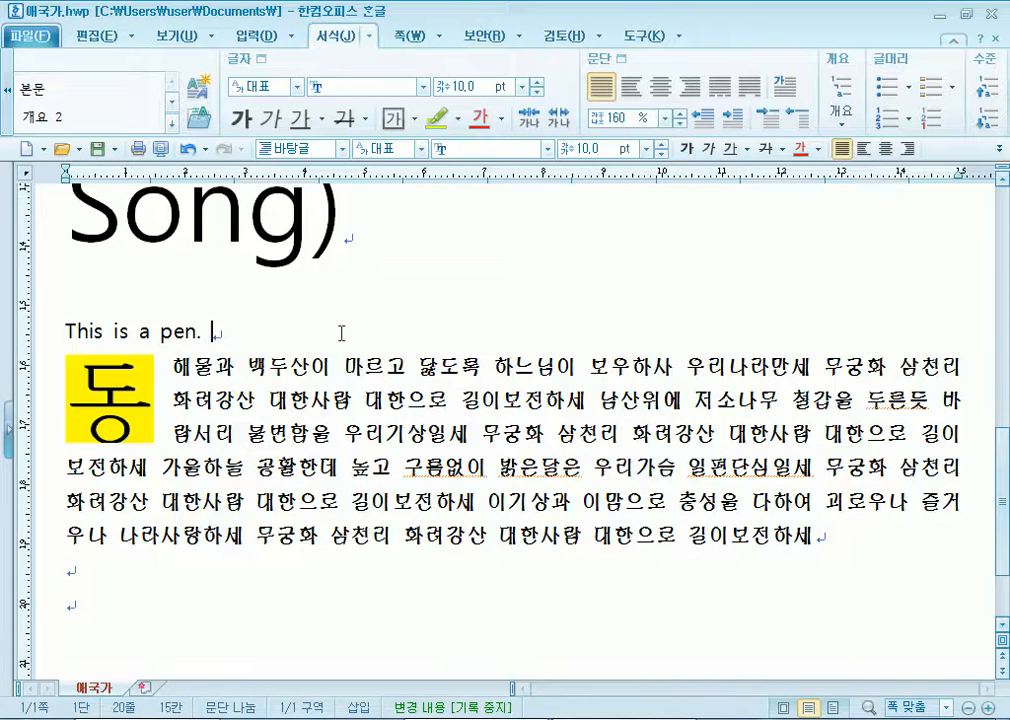
text(이것은 페)
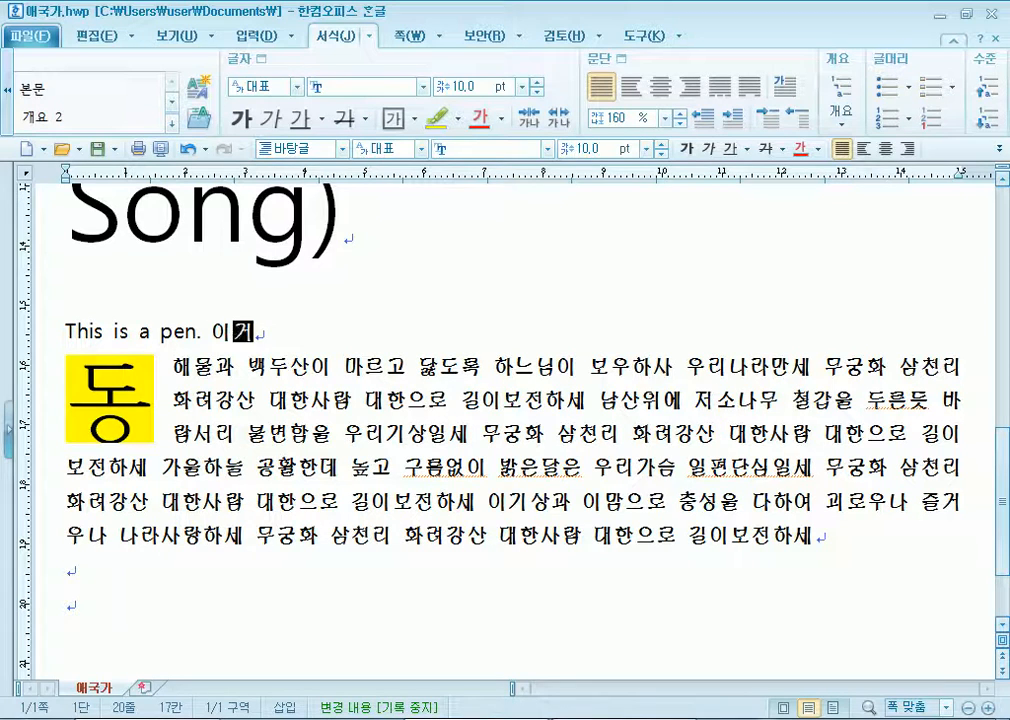
text(ㄴ입니다.)
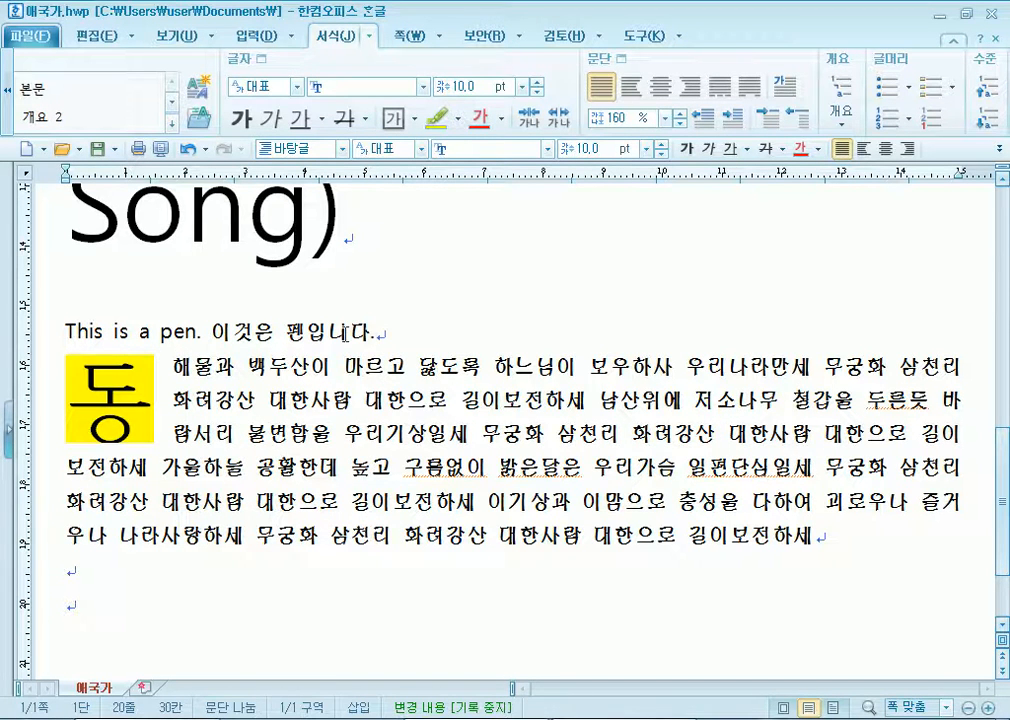
key(Return)
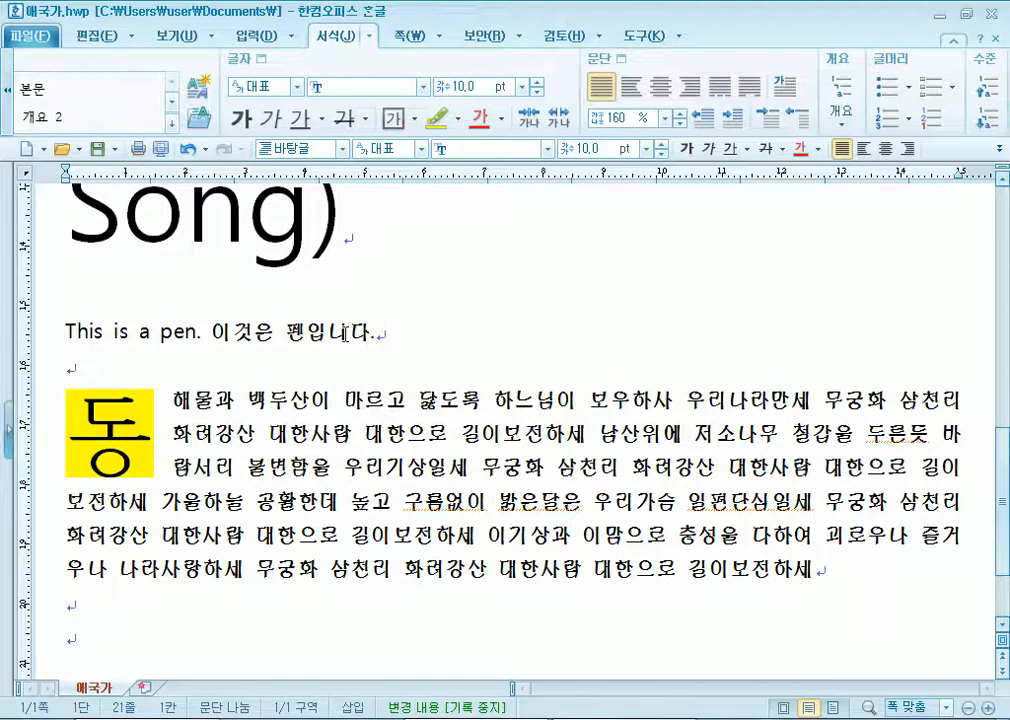
Select "This is a pen." and check it against the 영문 font noted in 메모장.
drag(66, 331, 204, 333)
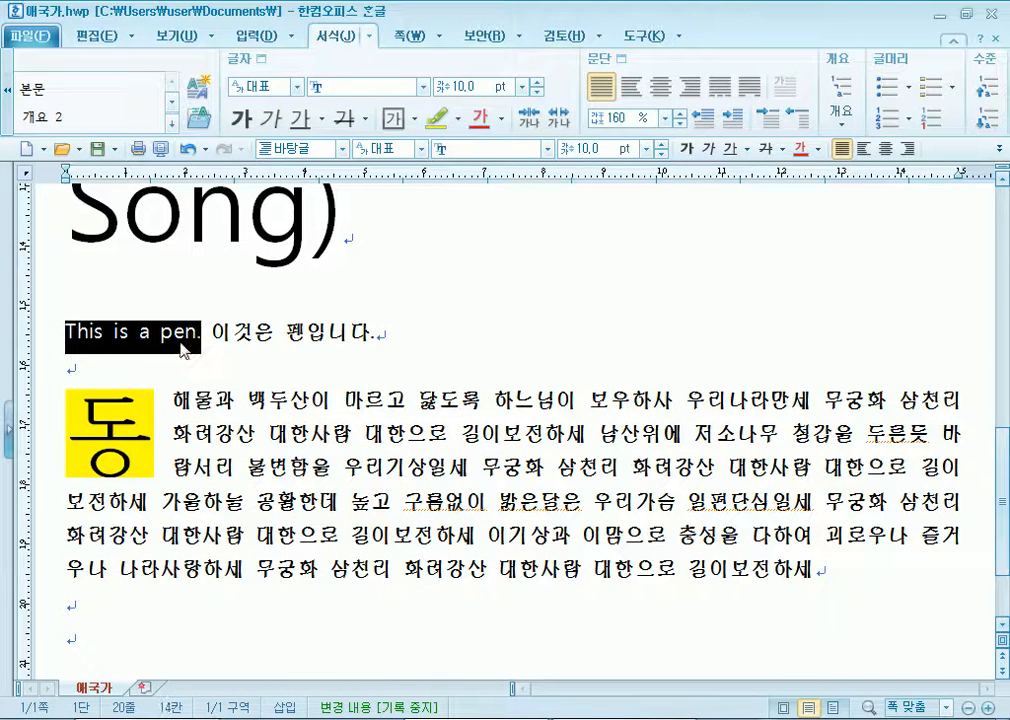
click(180, 340)
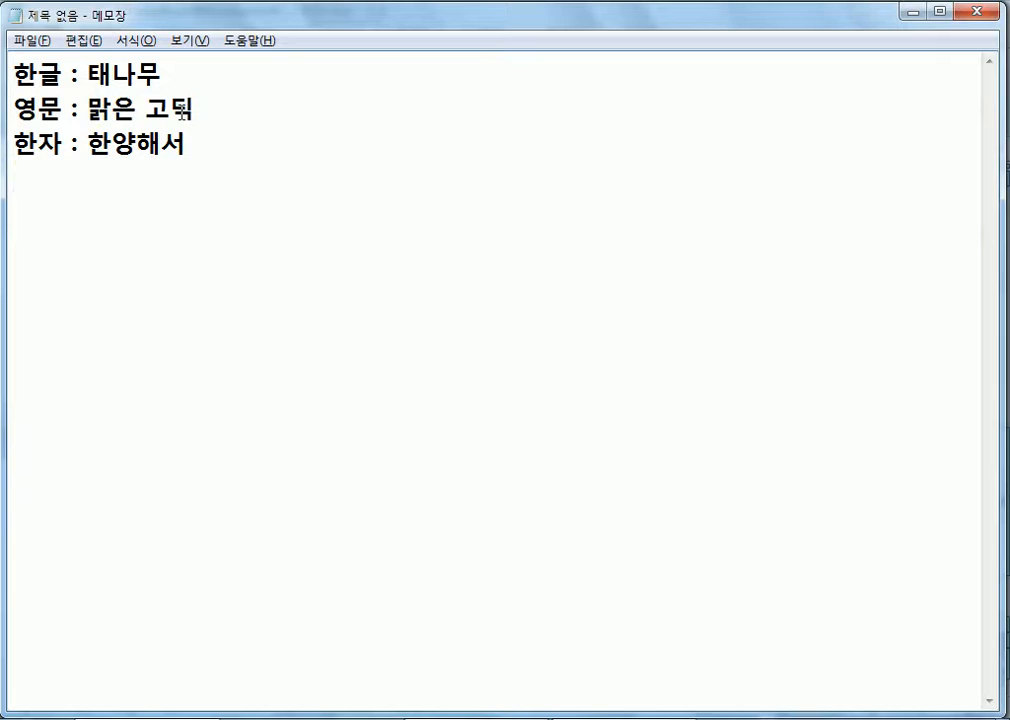
Check the 맑은 고딕 note for 영문 in 메모장 and compare it with the Korean sentence 이것은 펜입니다 in the document.
drag(216, 113, 87, 106)
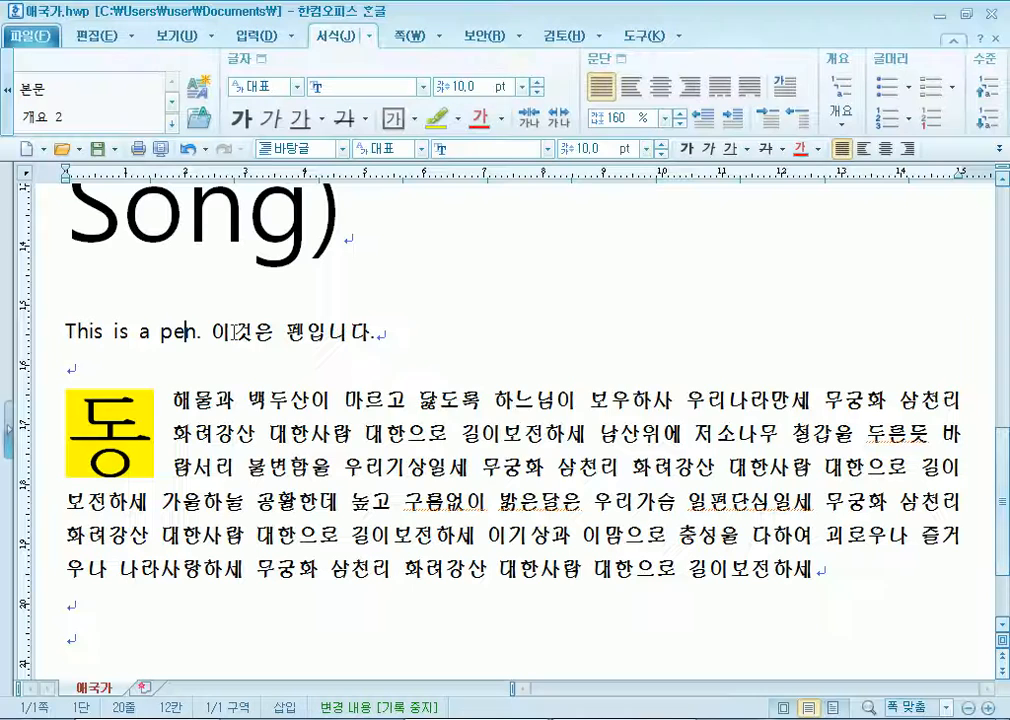
drag(233, 333, 343, 333)
scroll(343, 333, up, 1)
scroll(237, 286, up, 1)
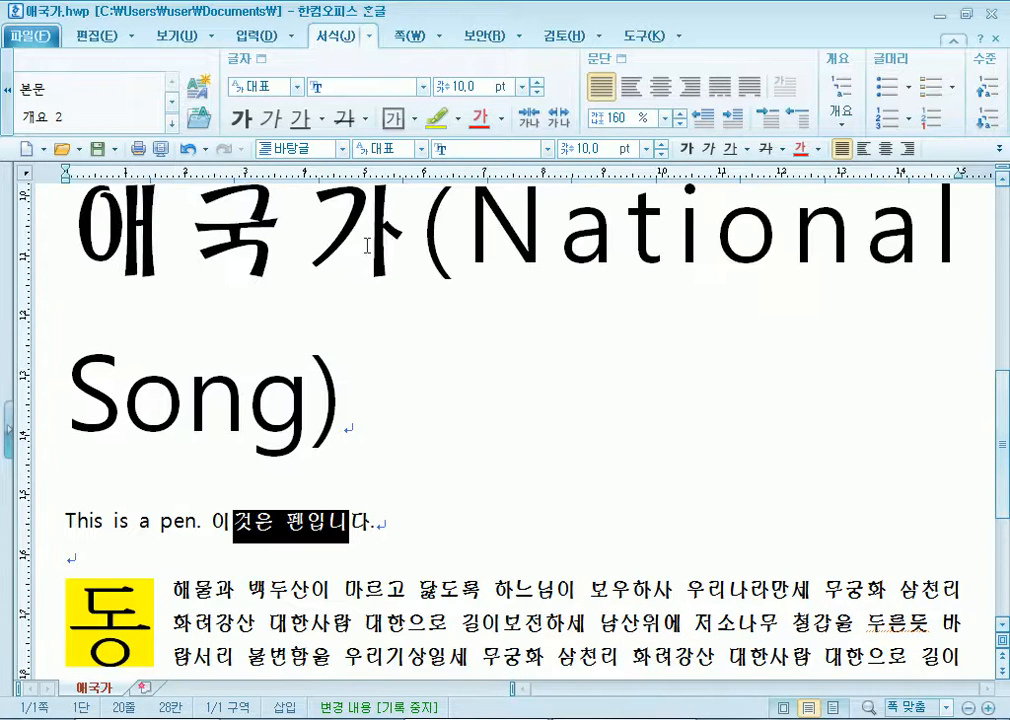
Break the large title before the opening parenthesis so that (National Song) starts on its own line.
click(410, 226)
scroll(410, 226, up, 1)
key(Return)
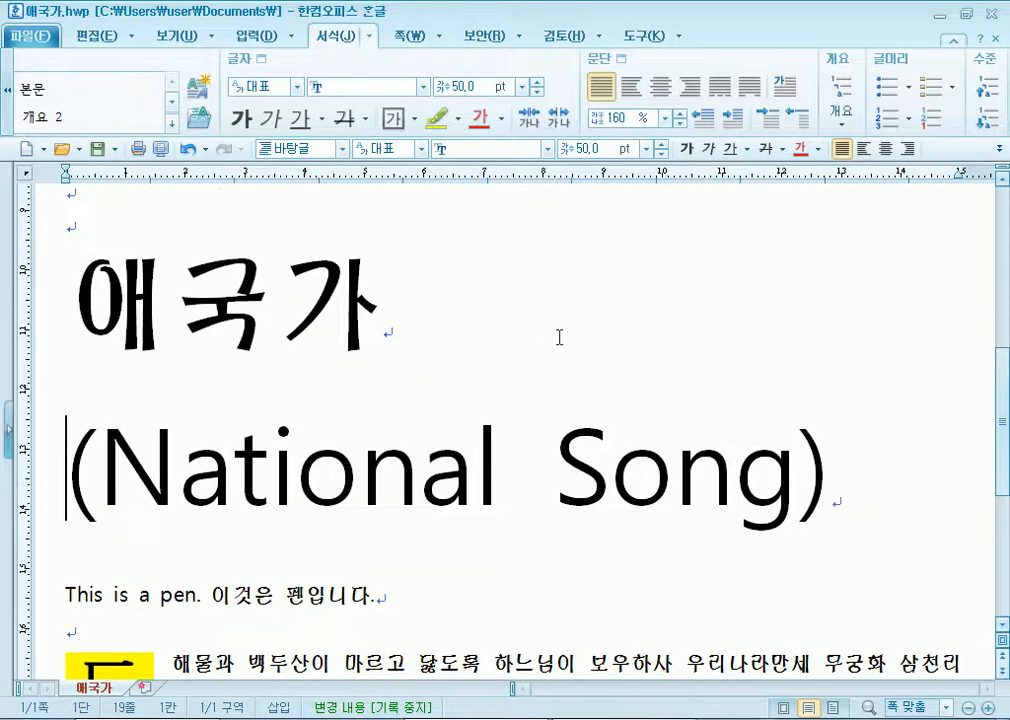
Try converting the first syllable 애 of the large title to the Hanja 愛.
scroll(559, 337, down, 3)
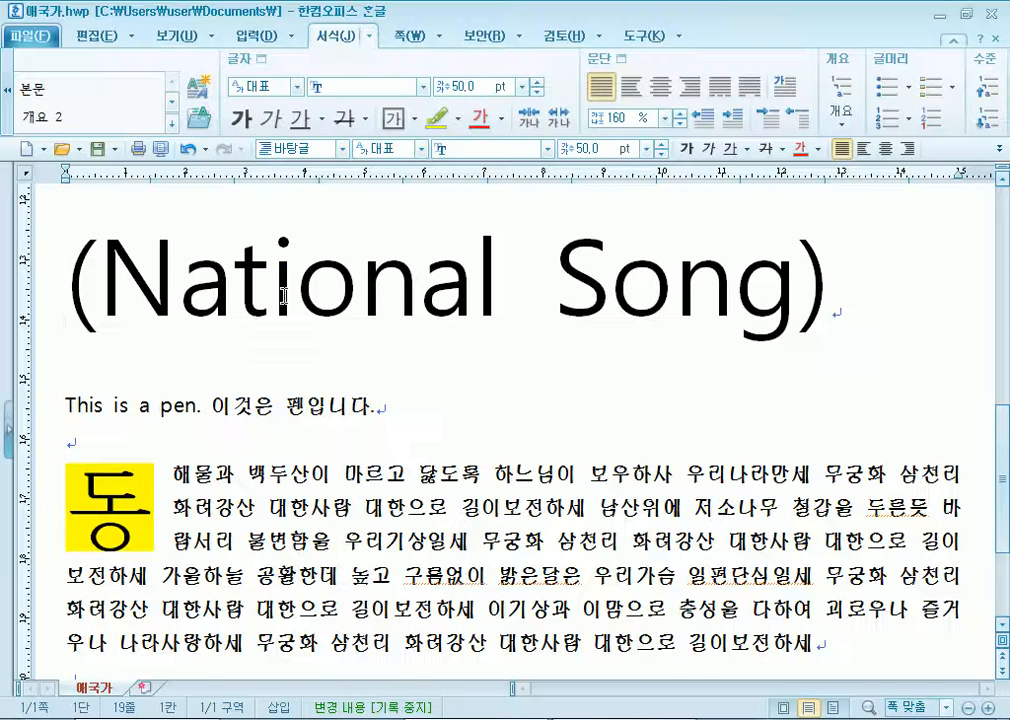
scroll(147, 298, up, 2)
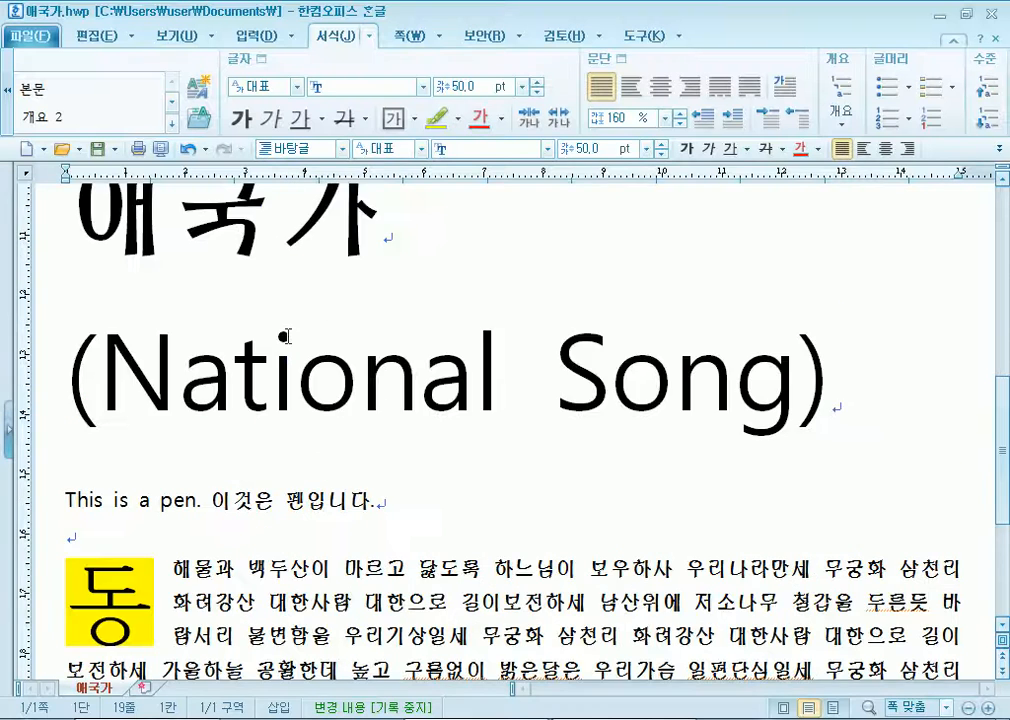
drag(148, 298, 104, 288)
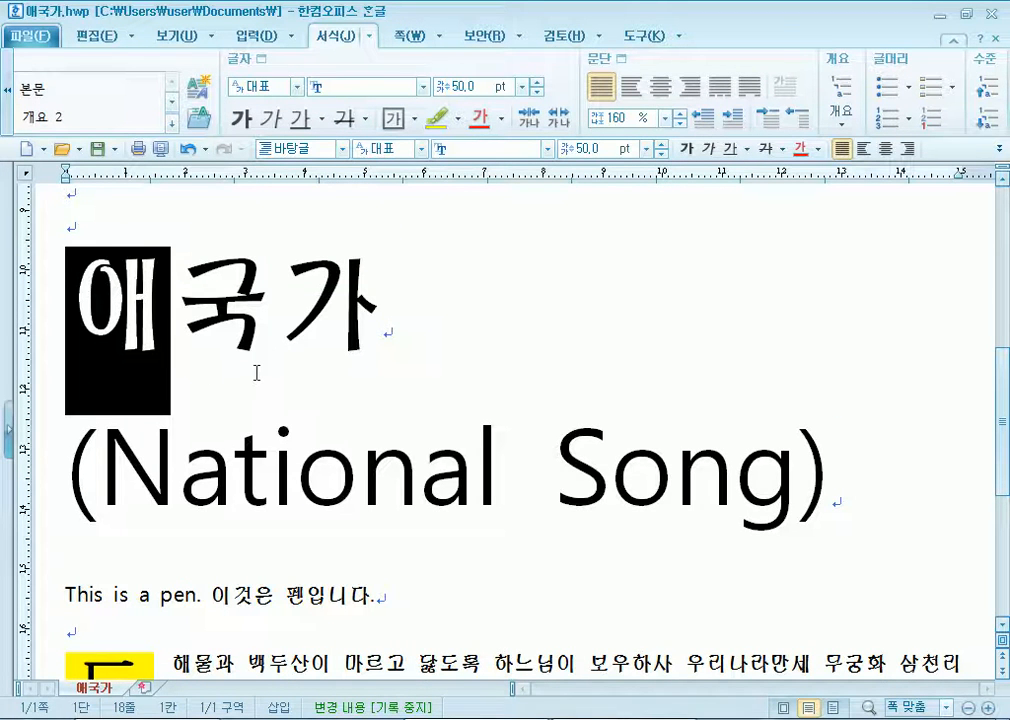
key(F9)
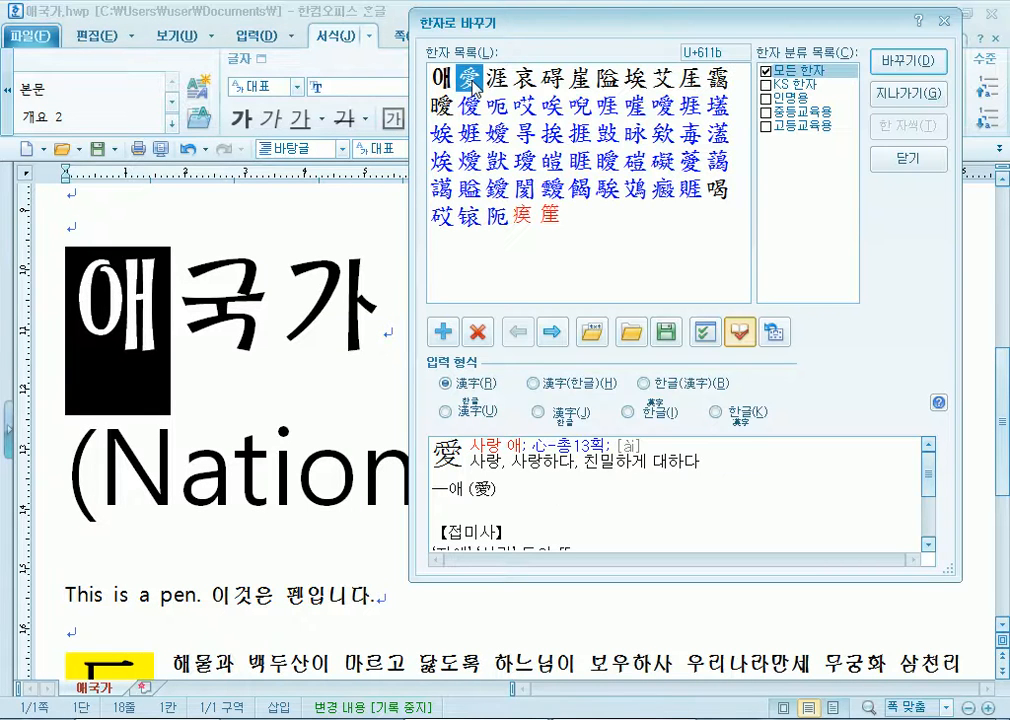
click(895, 60)
Undo the latest edits in the large title, back to 애국가 written in Hangul without extra spaces.
click(256, 314)
drag(157, 315, 95, 318)
click(190, 331)
key(ctrl+z)
key(ctrl+z)
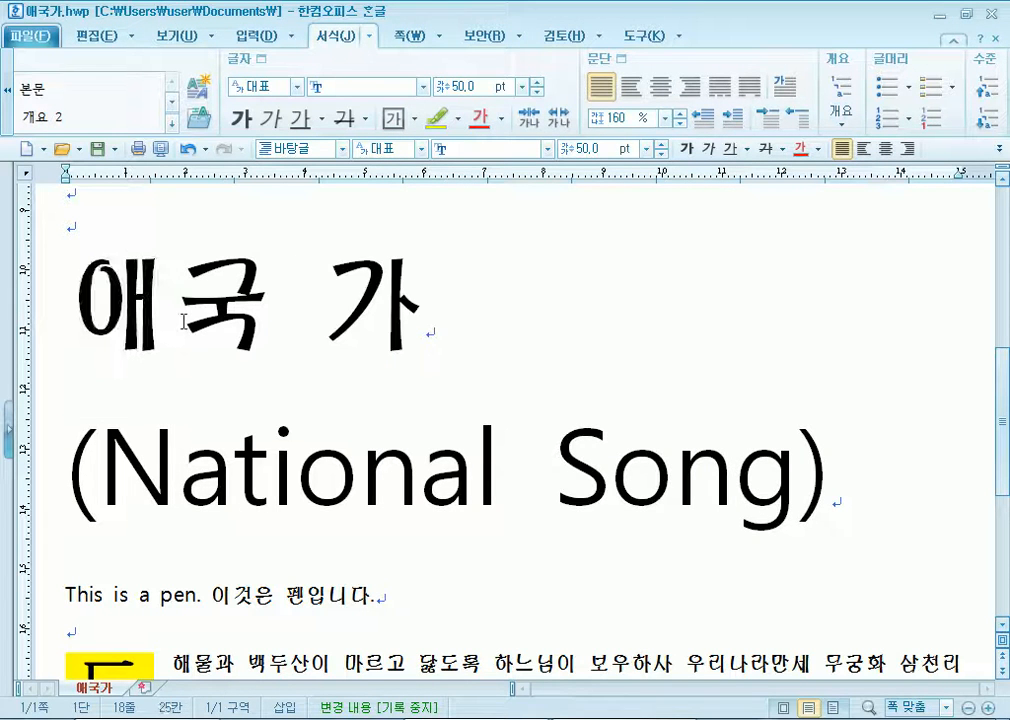
key(ctrl+z)
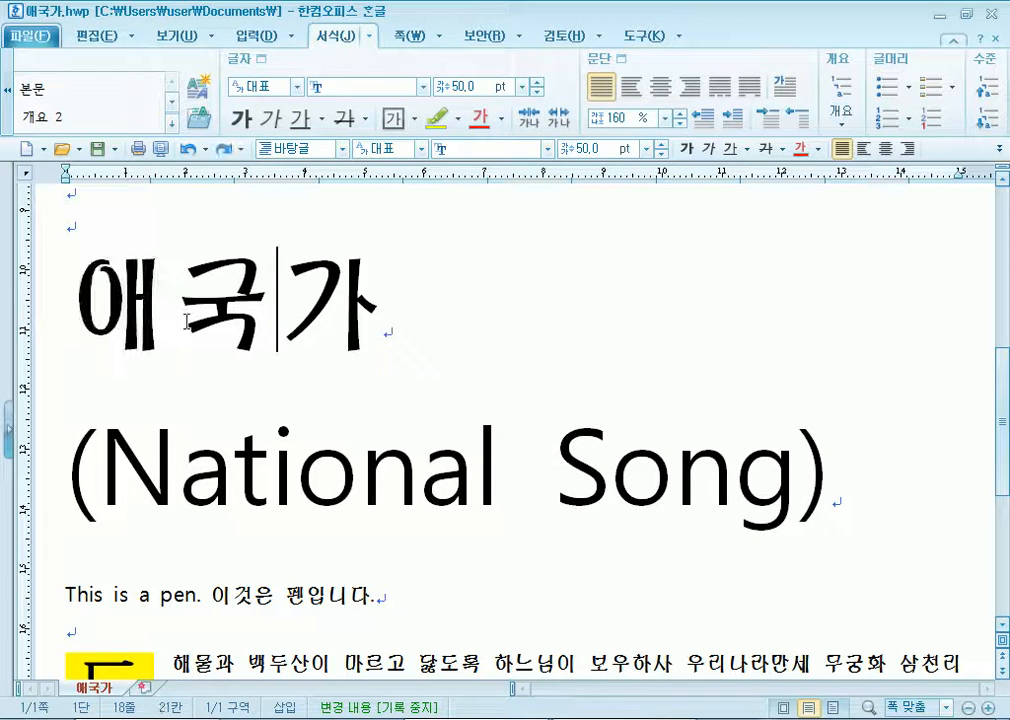
Convert only the syllable 애 in the large title to the Hanja 愛.
drag(168, 320, 82, 325)
key(F9)
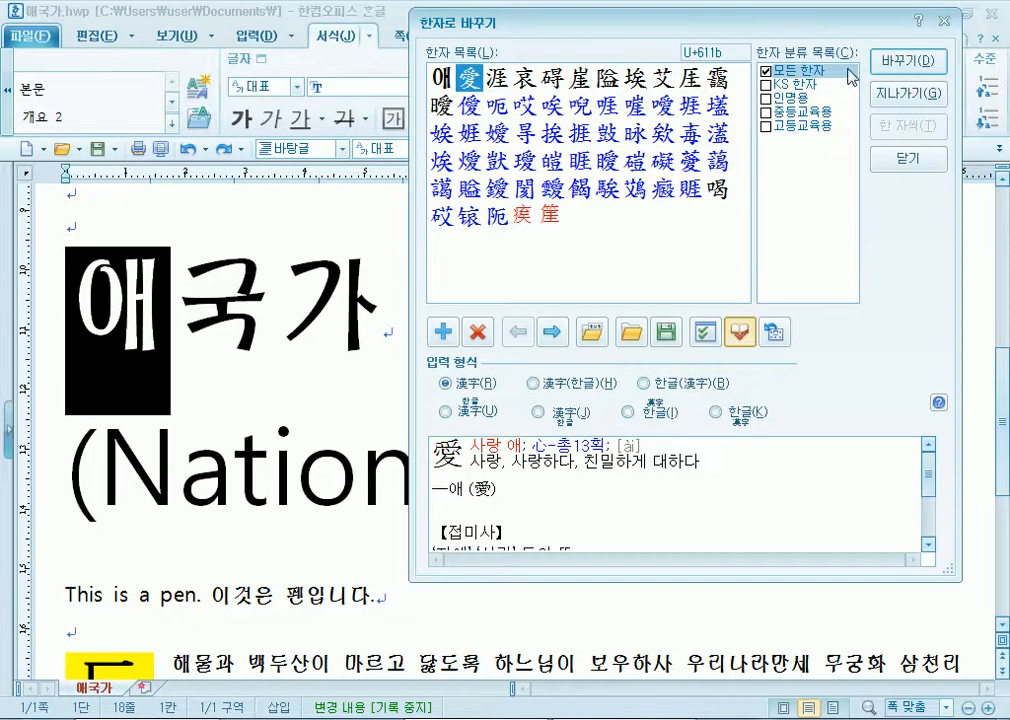
click(897, 59)
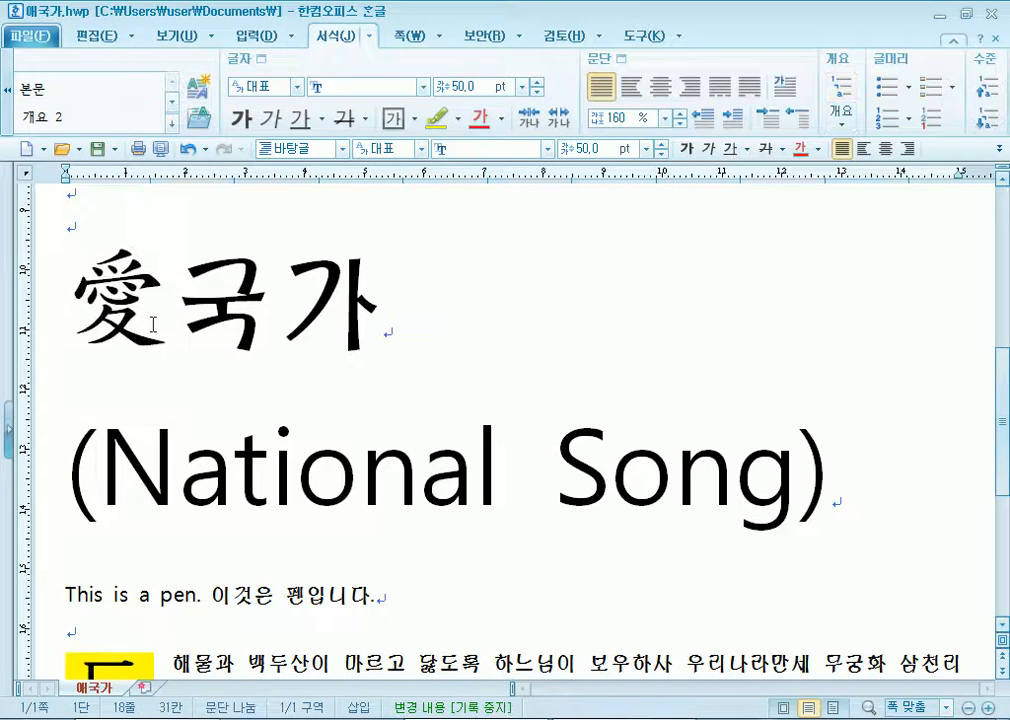
Check the 한자 font noted in 메모장 against the 愛 character in the document's title.
key(alt+Tab)
drag(87, 143, 185, 143)
key(alt+Tab)
click(154, 319)
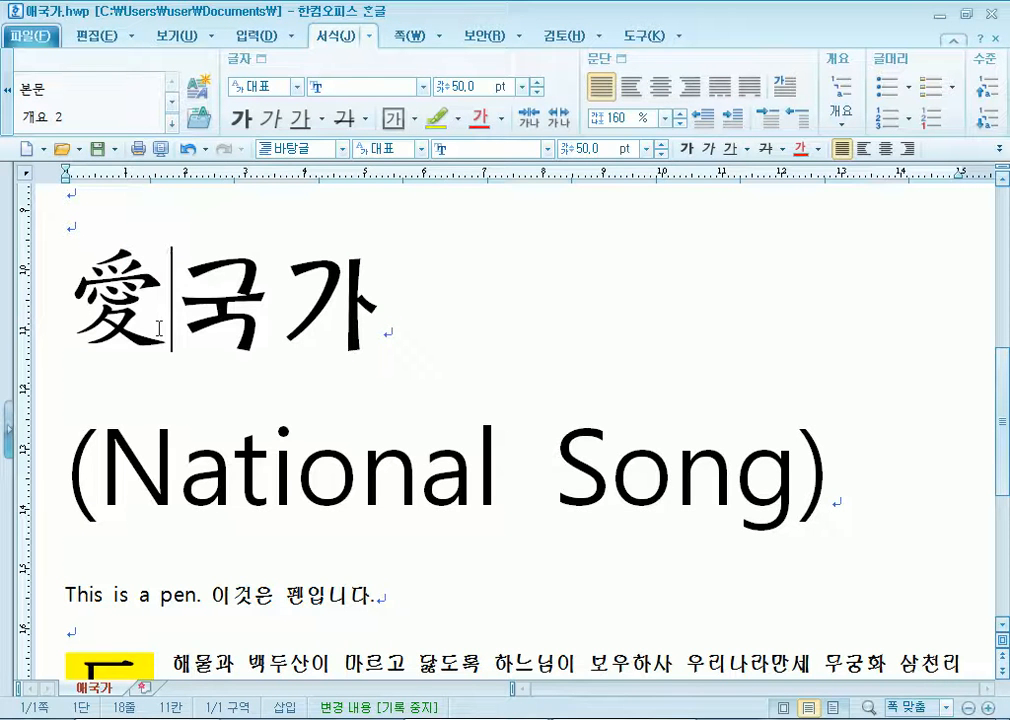
Select the whole document and check the font assigned to 한글, 영문 and 한자 in turn by switching the font language.
scroll(159, 327, up, 2)
scroll(159, 327, up, 2)
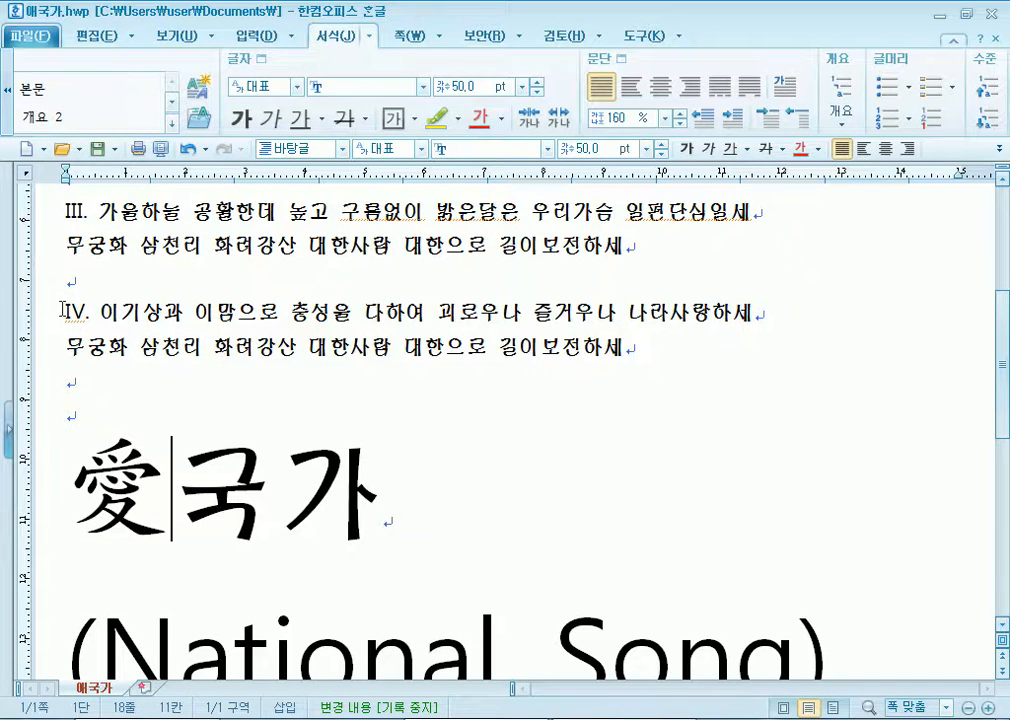
key(ctrl+a)
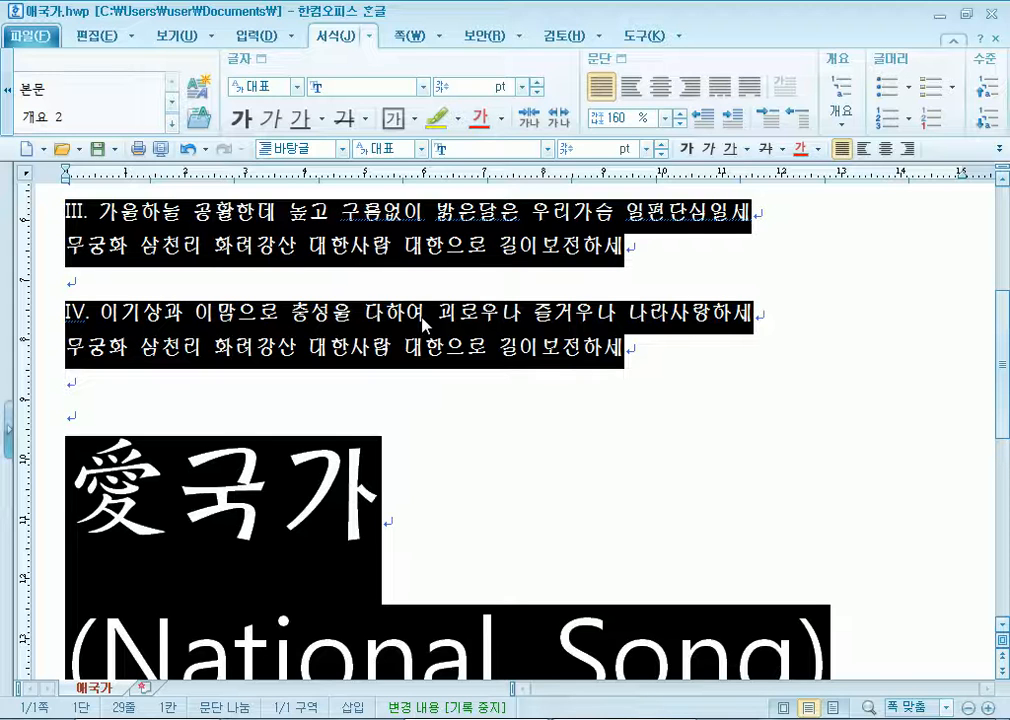
click(298, 314)
key(ctrl+a)
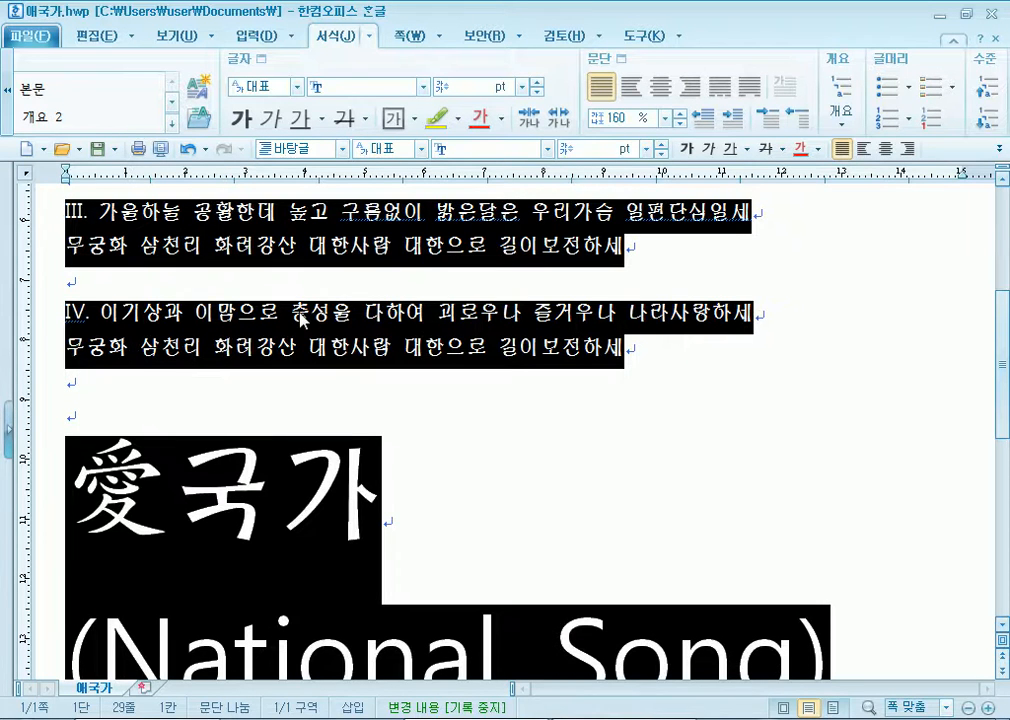
click(420, 148)
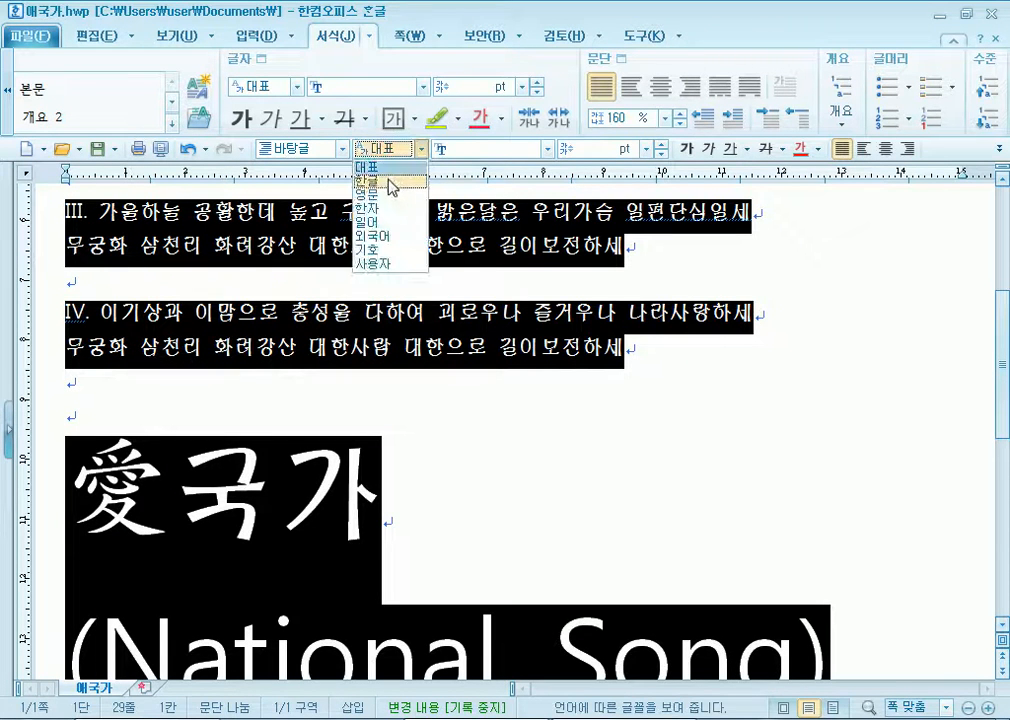
click(391, 181)
click(420, 148)
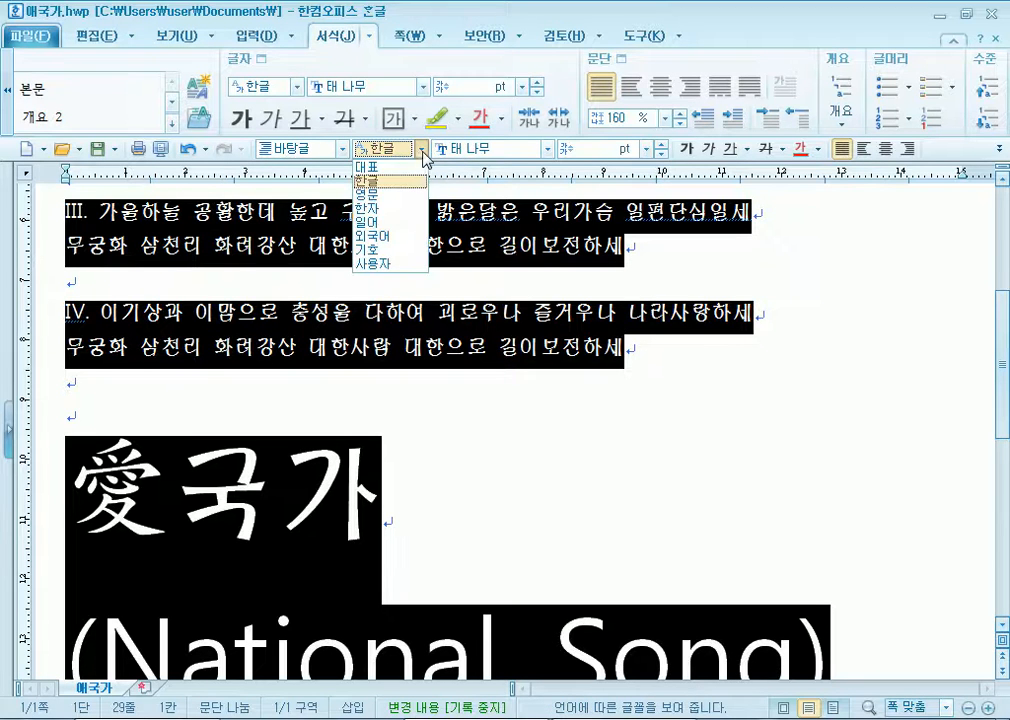
click(393, 194)
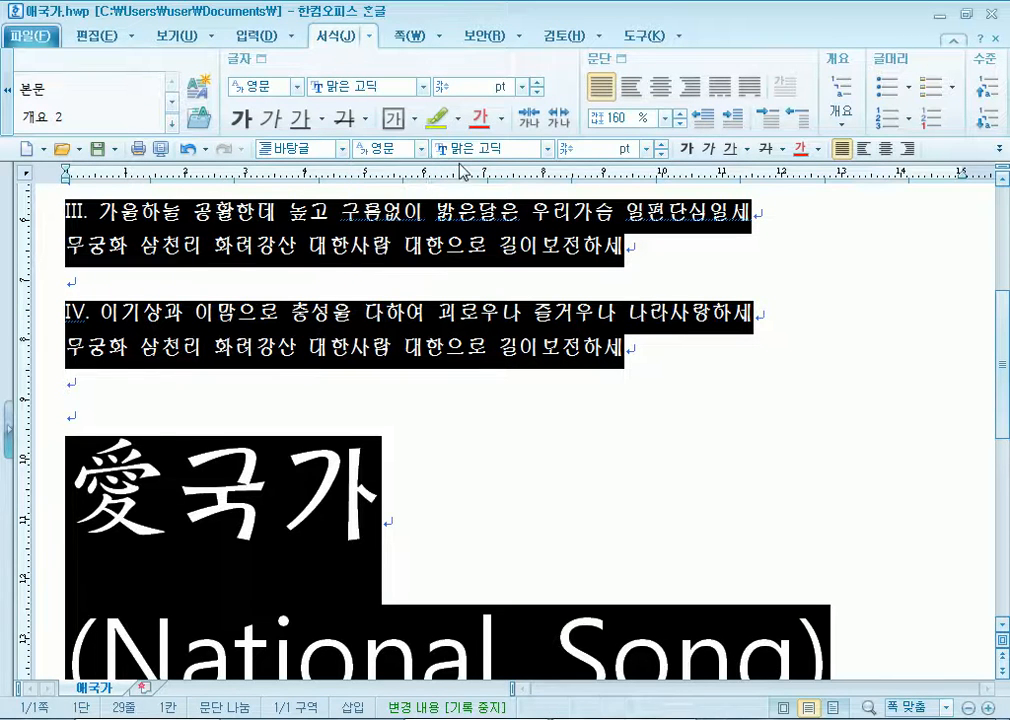
click(420, 148)
click(395, 207)
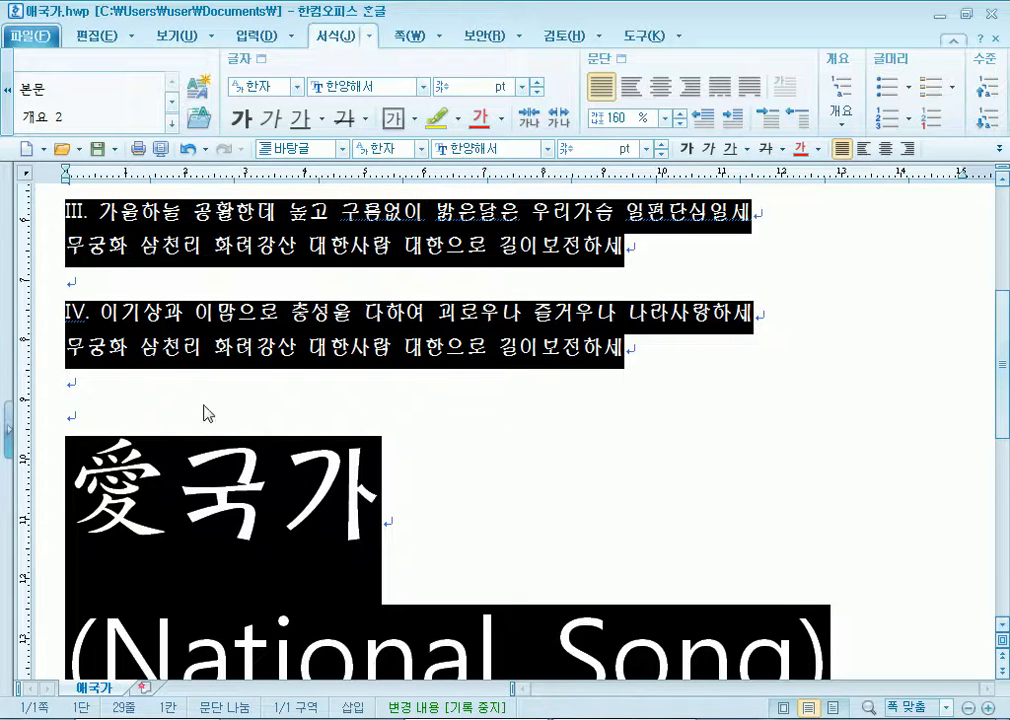
click(172, 490)
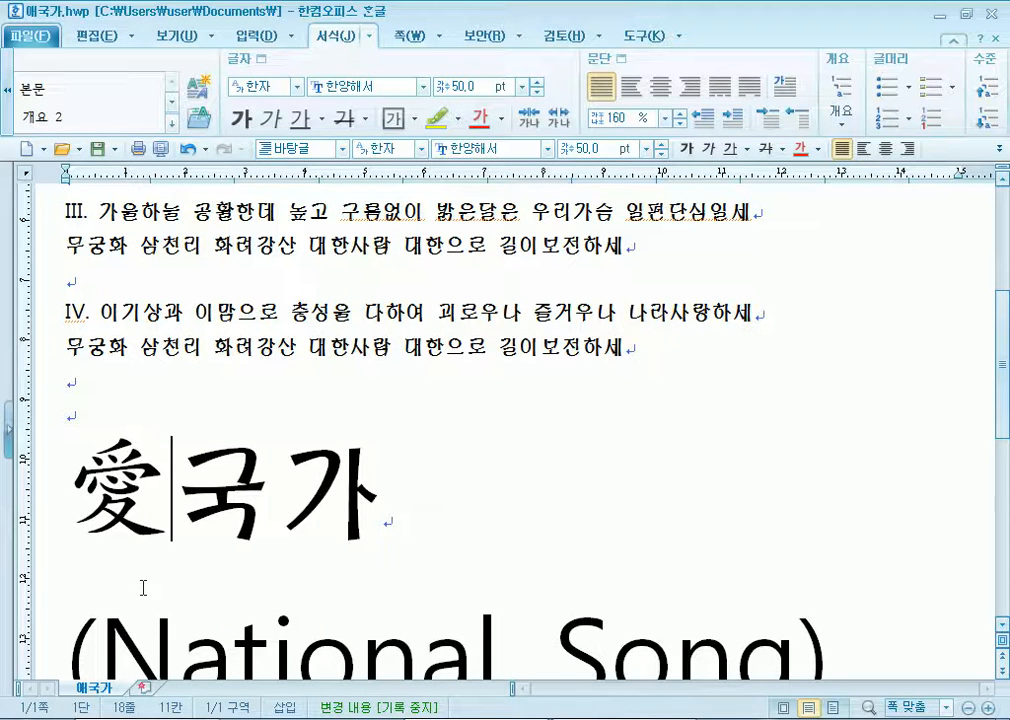
Review the 한글, 영문 and 한자 fonts of the whole document in the 글자 모양 dialog, leaving the settings unchanged.
scroll(143, 588, down, 2)
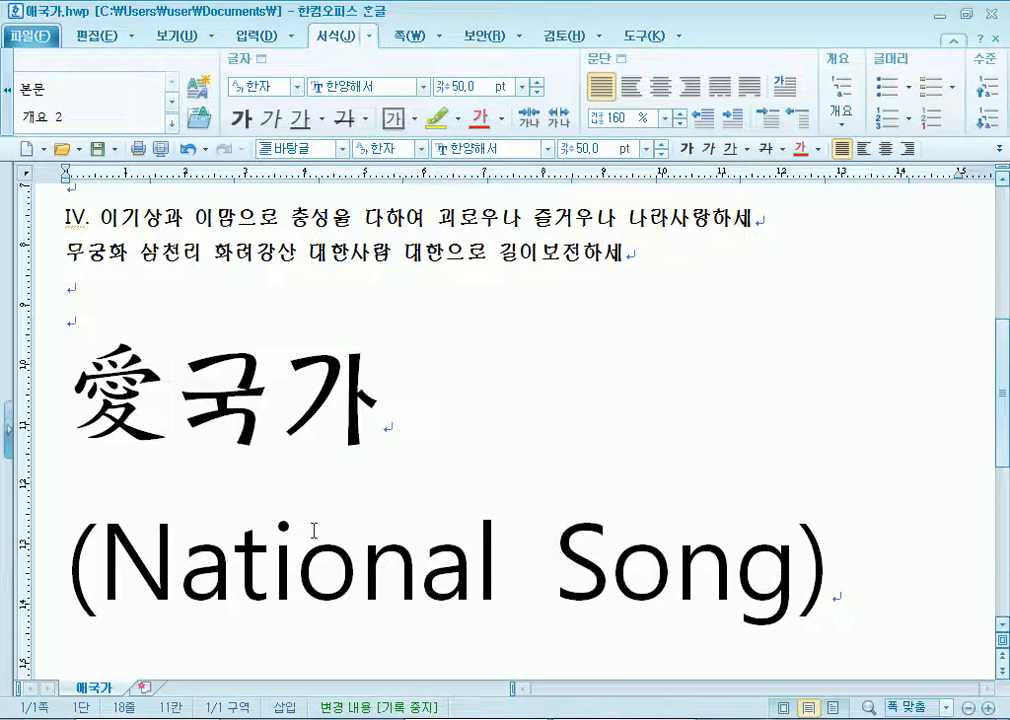
triple_click(36, 340)
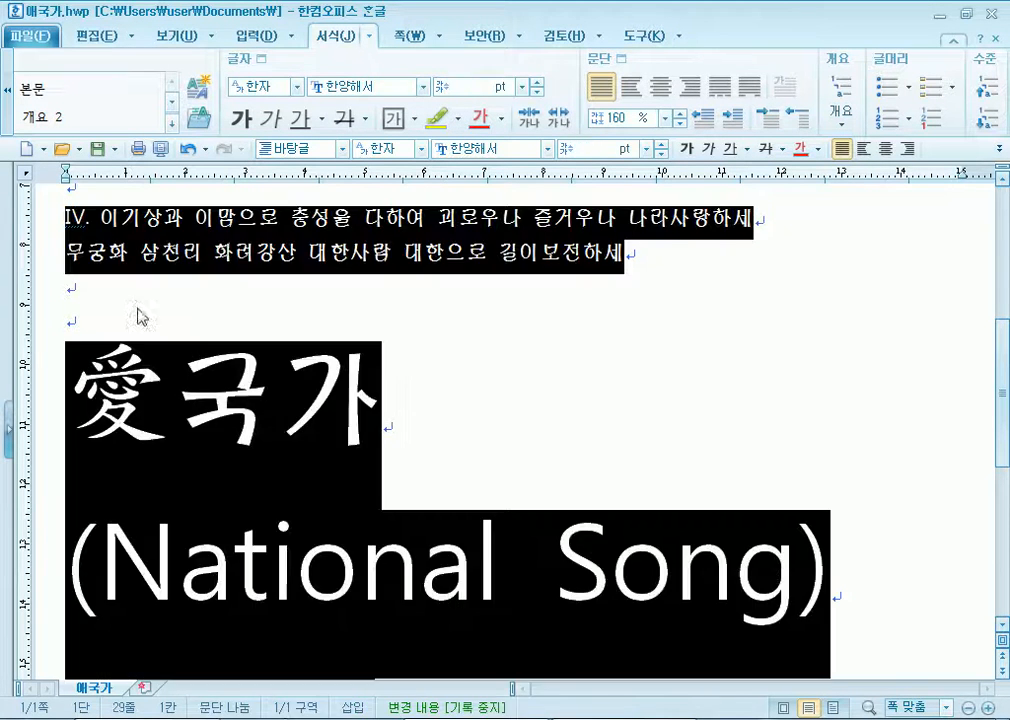
click(249, 64)
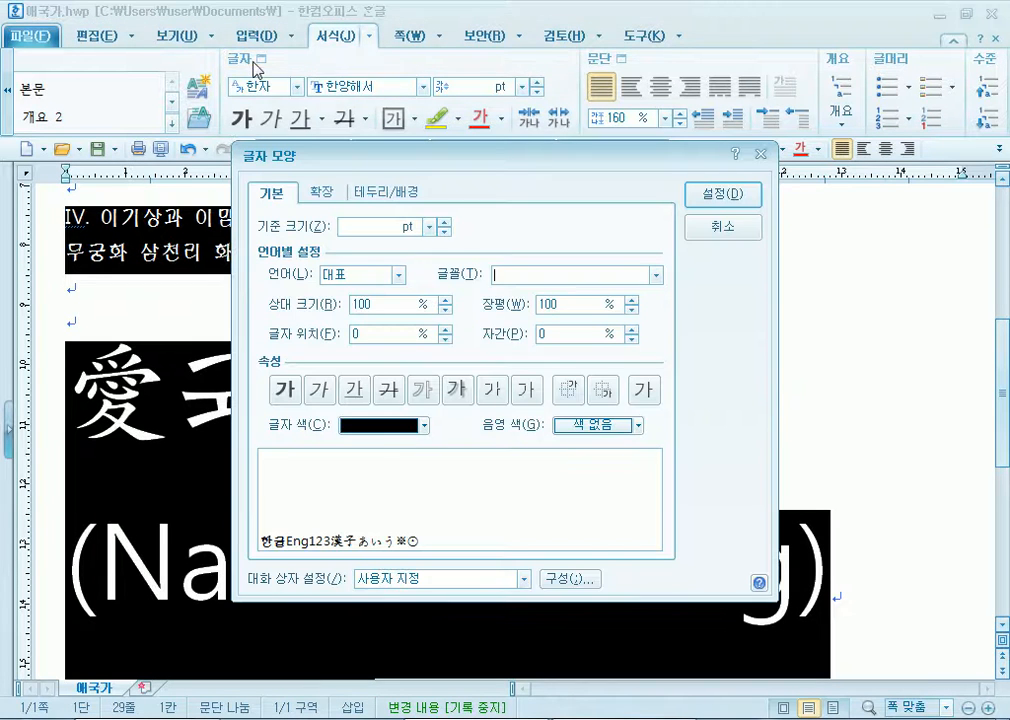
click(354, 276)
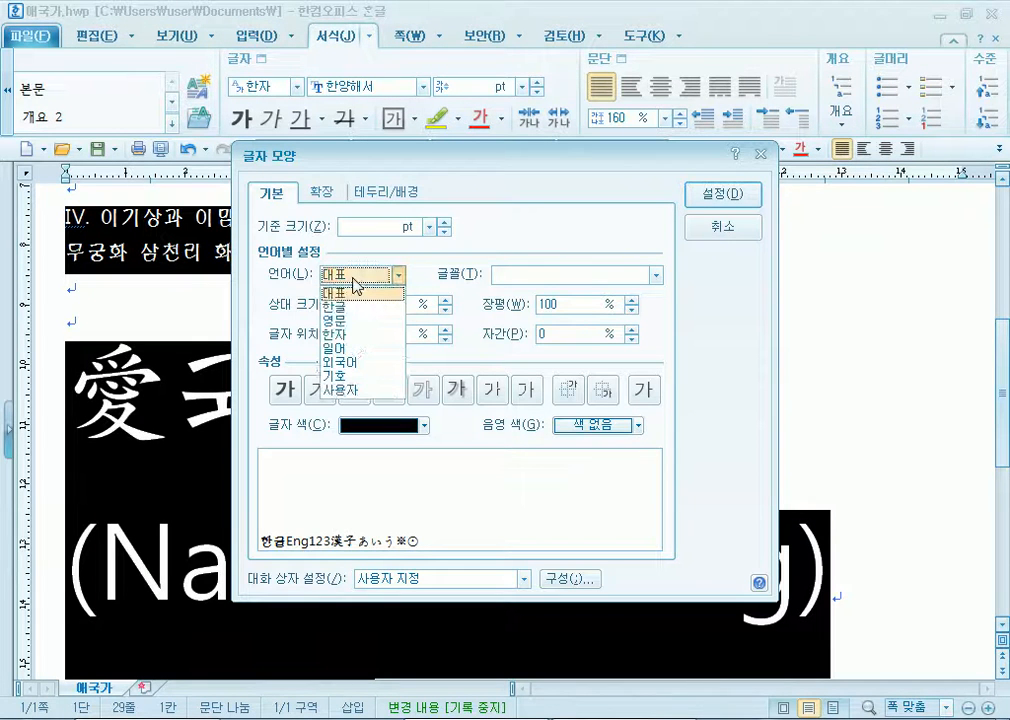
click(364, 306)
click(371, 286)
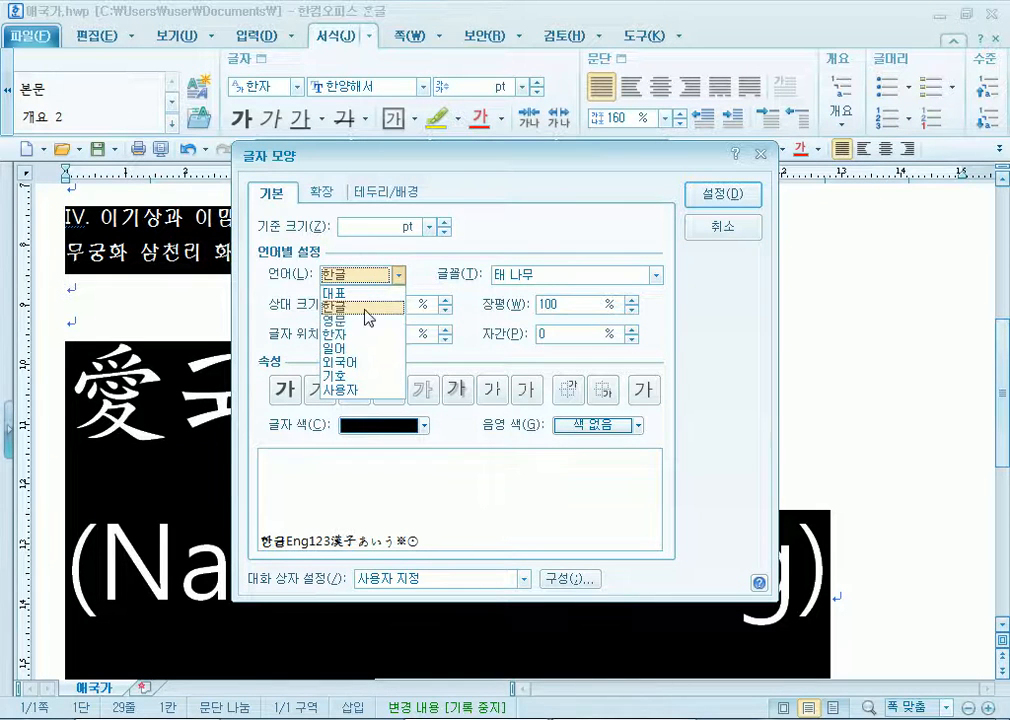
click(366, 321)
click(363, 289)
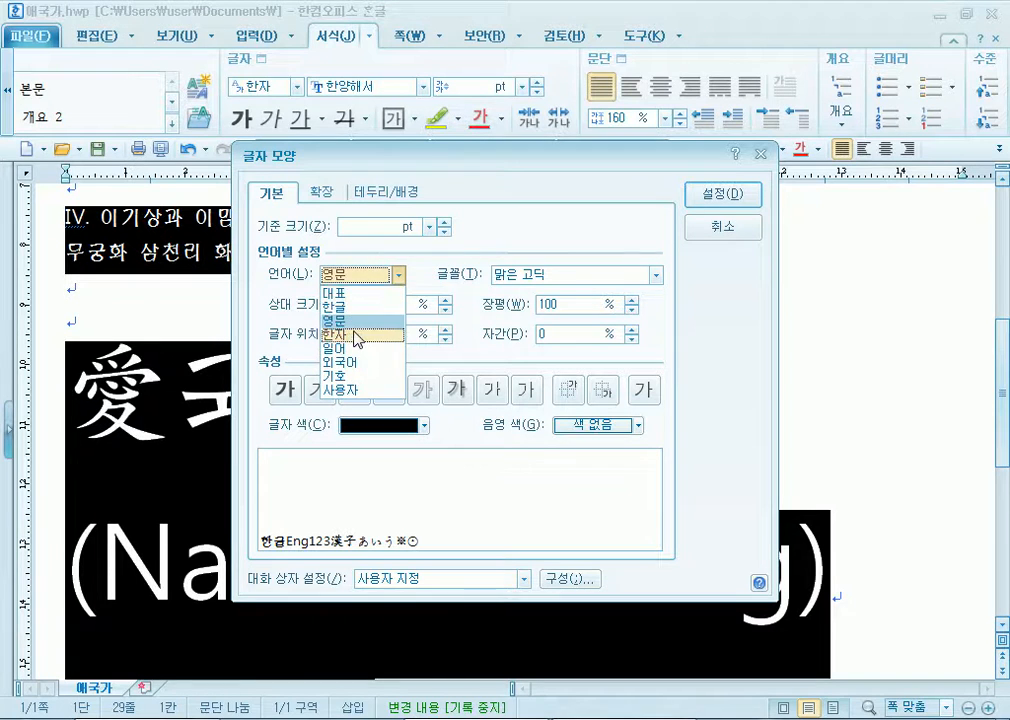
click(358, 336)
click(362, 275)
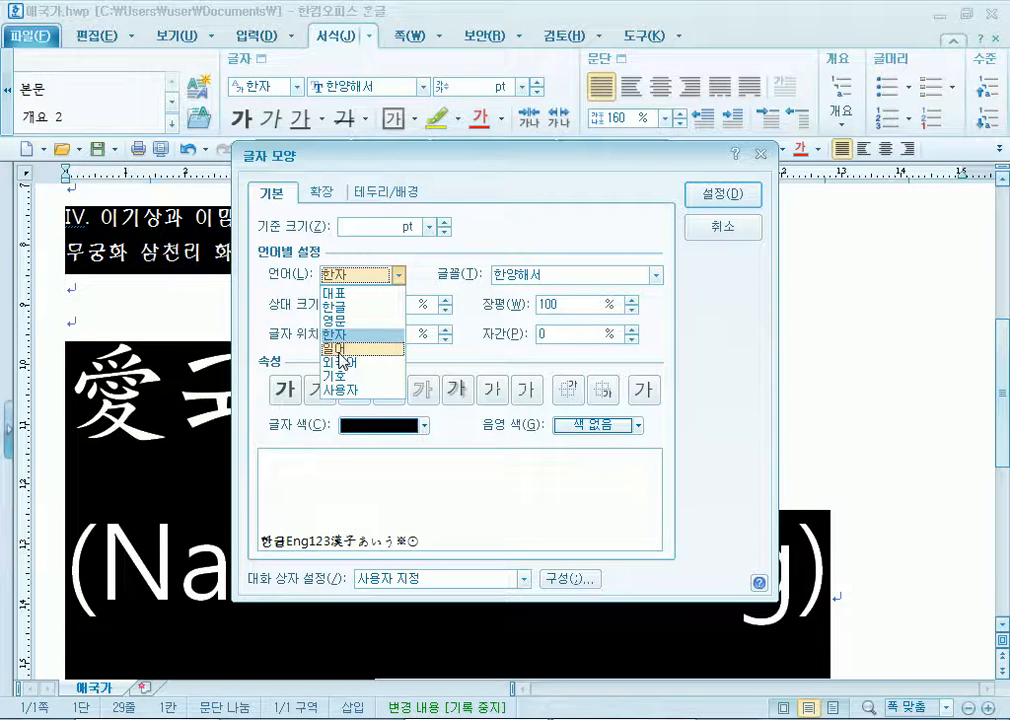
click(399, 276)
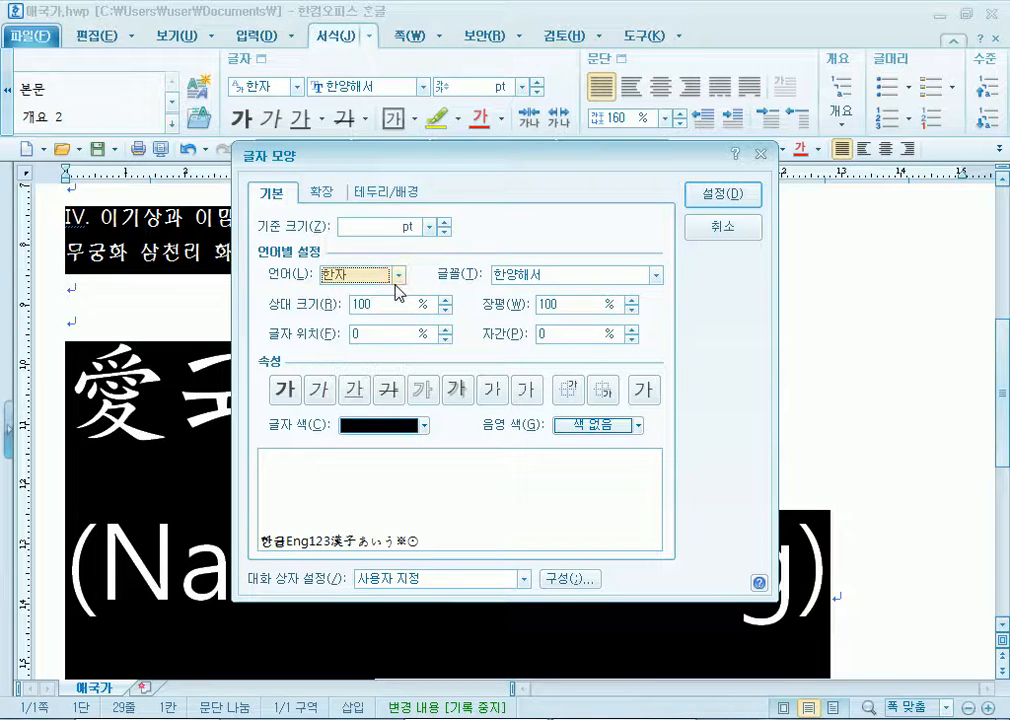
click(722, 226)
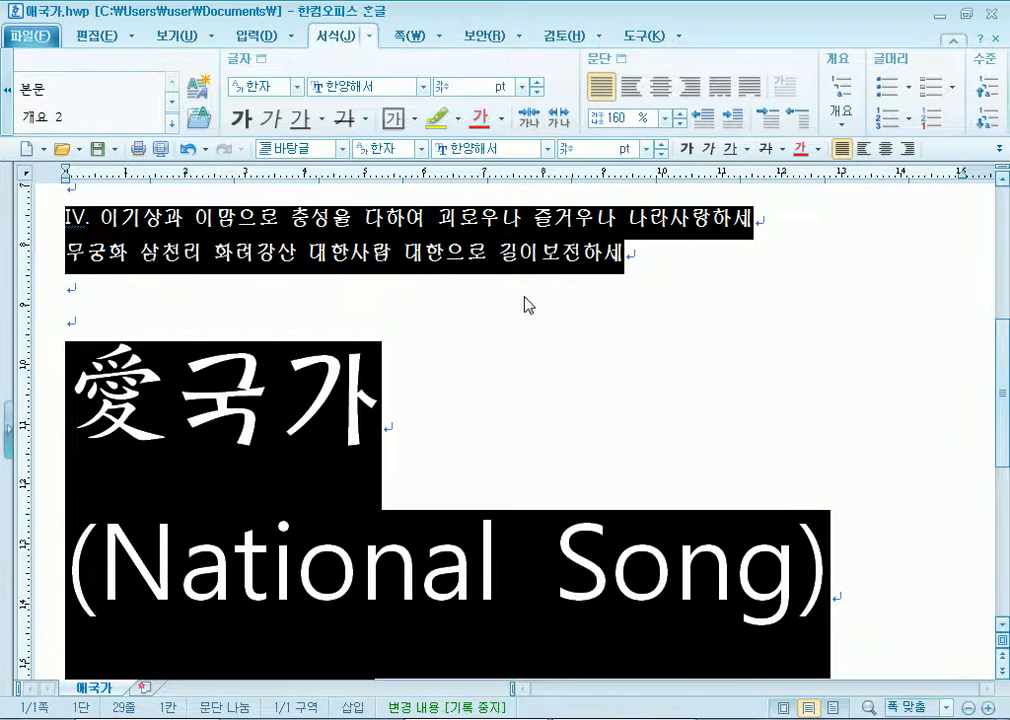
Examine the Hanja, Hangul and English characters of the large title to compare their fonts.
click(357, 309)
scroll(290, 368, down, 1)
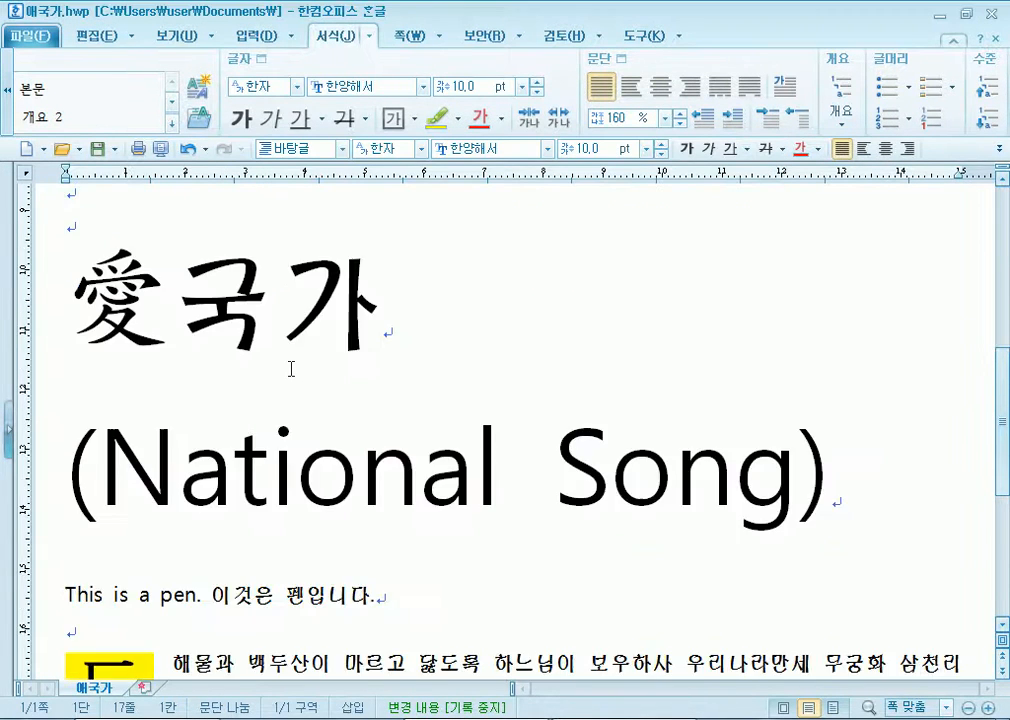
drag(165, 300, 282, 300)
click(163, 336)
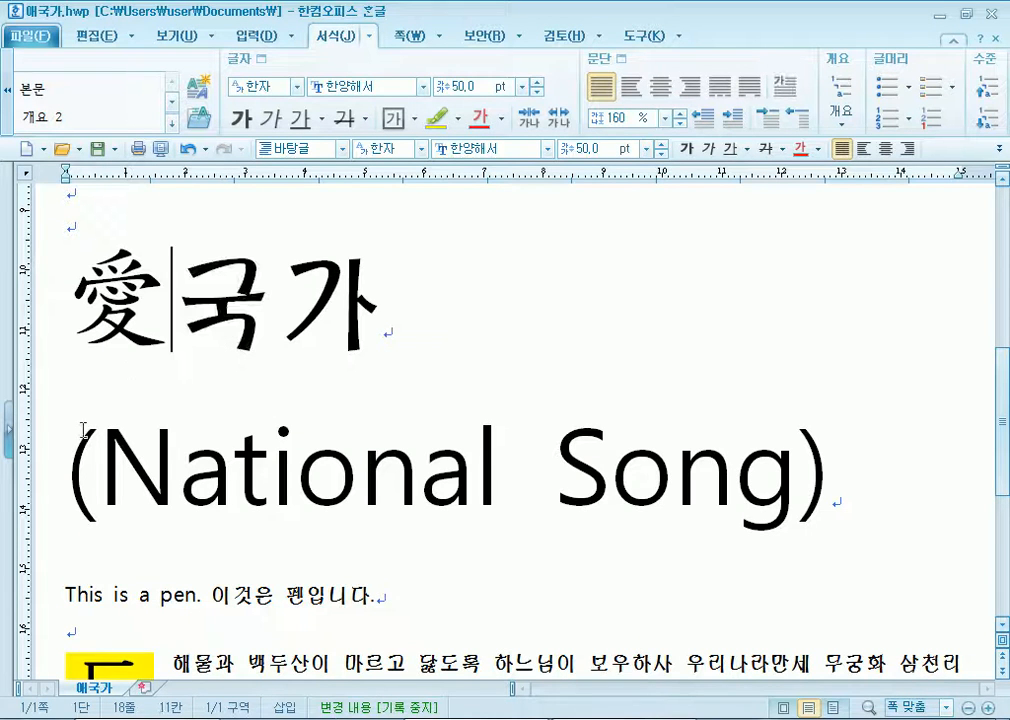
click(77, 463)
click(105, 470)
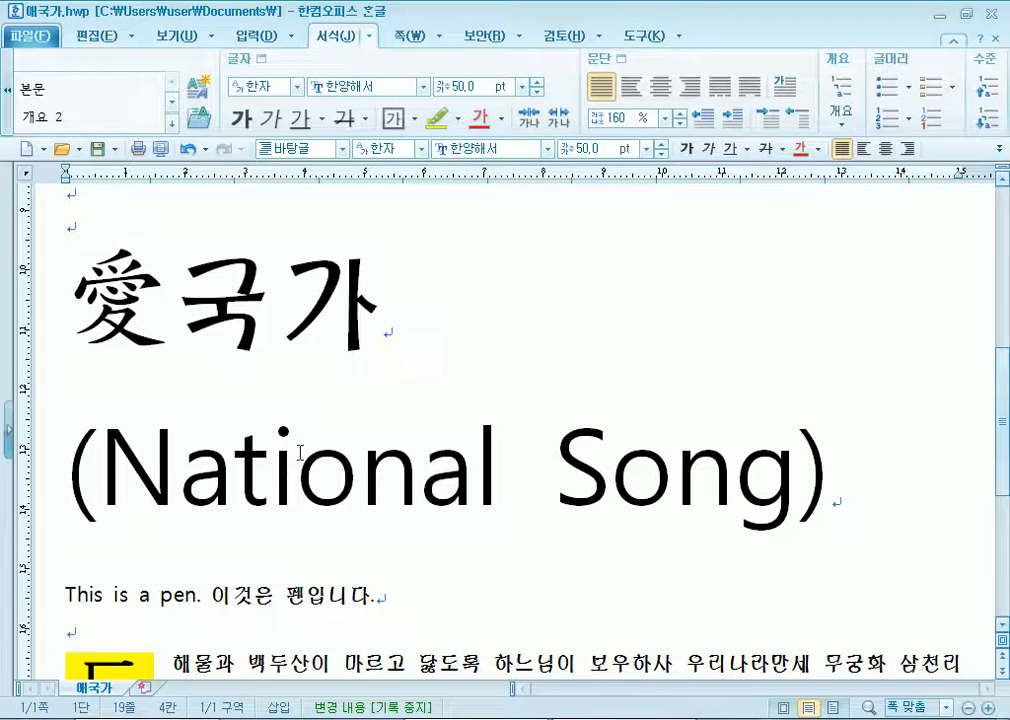
Place the cursor on the first empty line below the drop-cap paragraph.
scroll(300, 453, down, 2)
scroll(300, 453, down, 1)
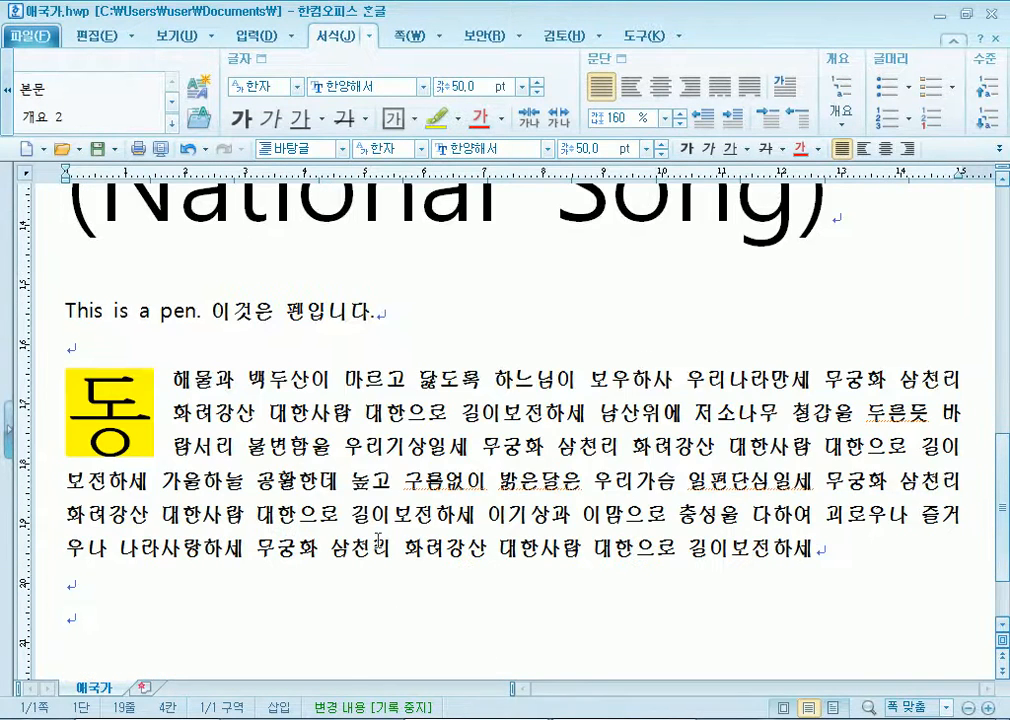
click(325, 601)
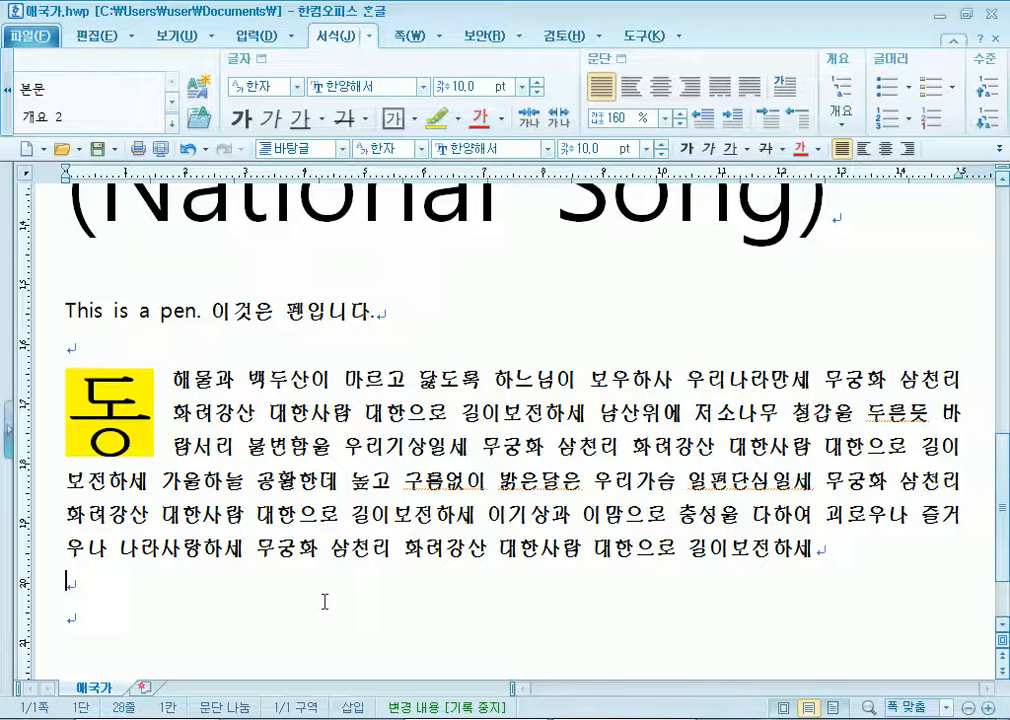
scroll(324, 601, down, 1)
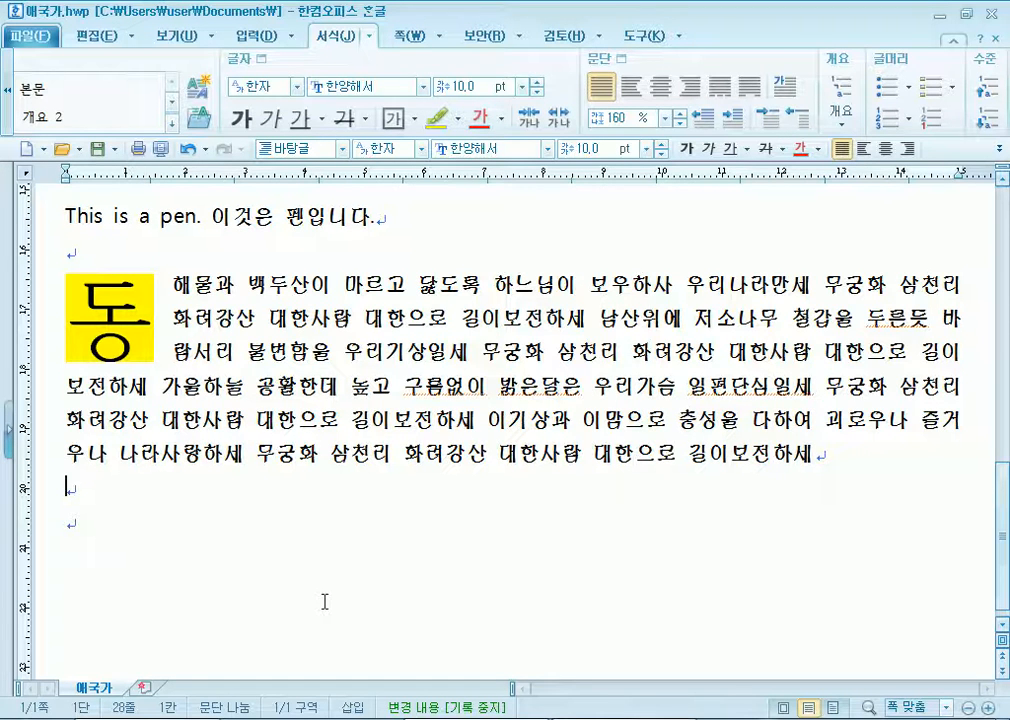
Select the whole document, switch the font language from 한자 to 대표, and clear the selection.
key(ctrl+a)
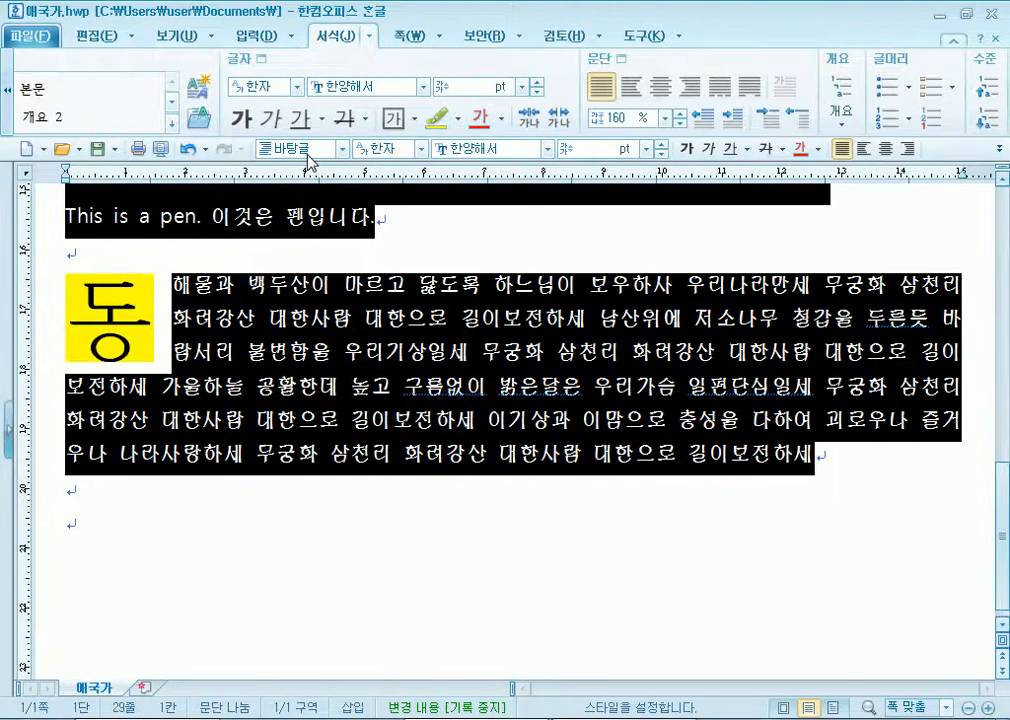
click(422, 150)
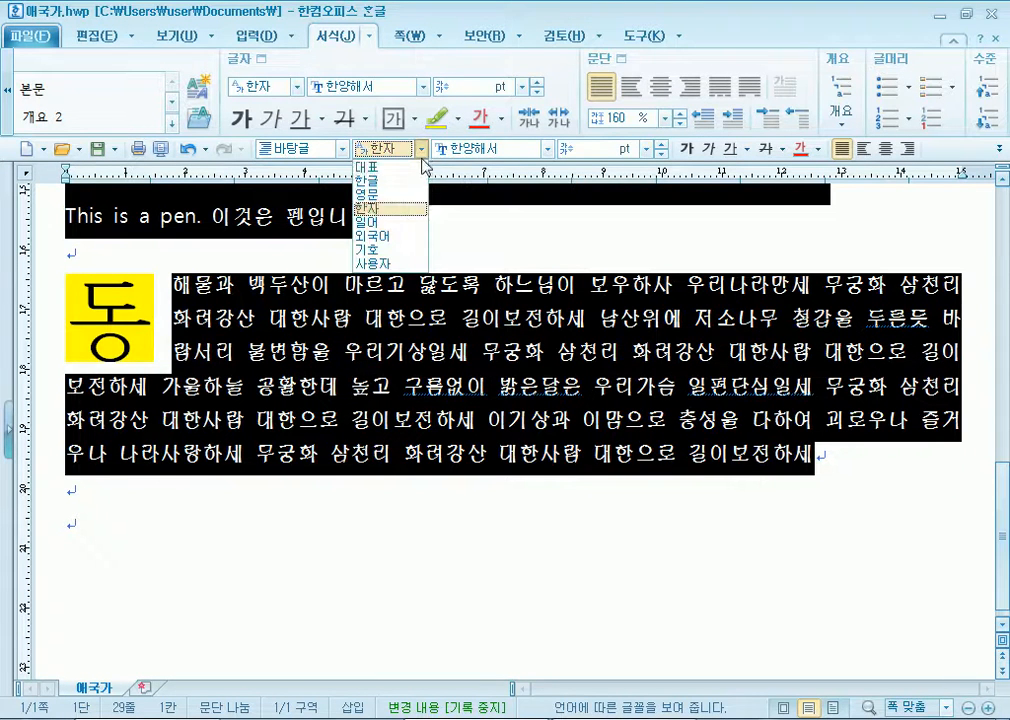
click(368, 167)
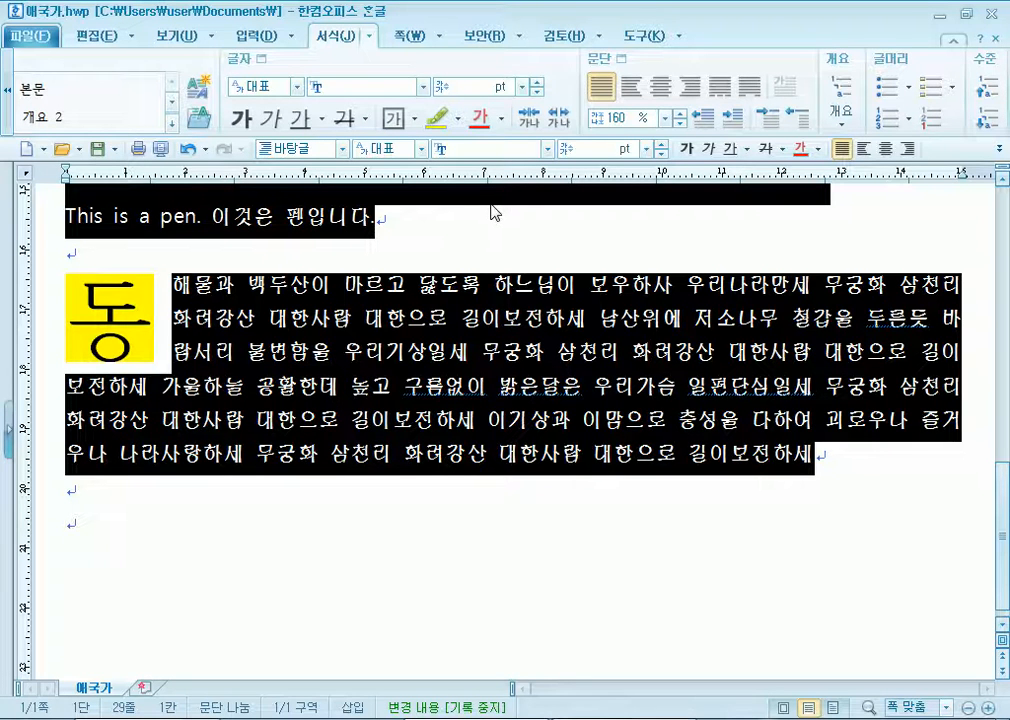
click(209, 524)
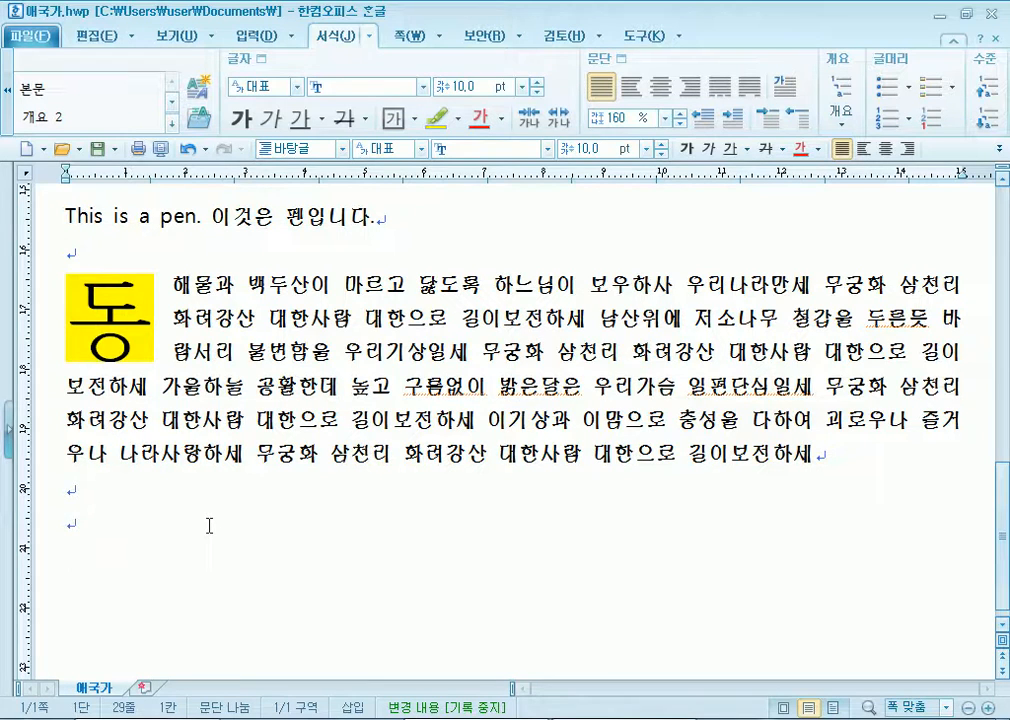
Select the large "(National Song)" line and set its 장평 to 50% in 글자 모양.
scroll(209, 524, up, 5)
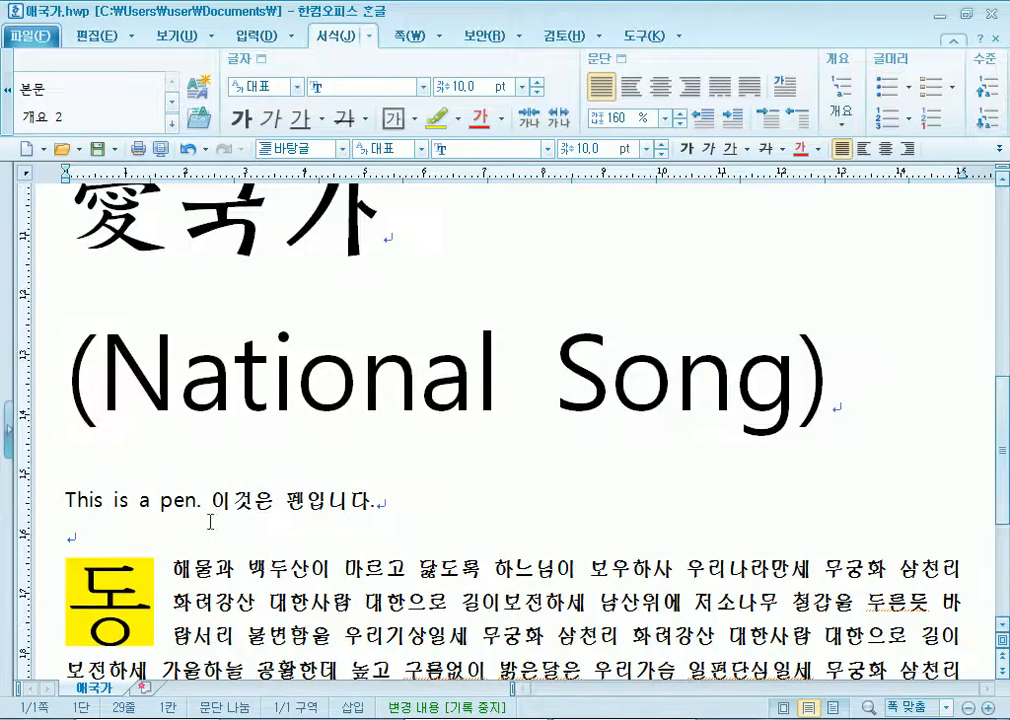
drag(79, 473, 846, 476)
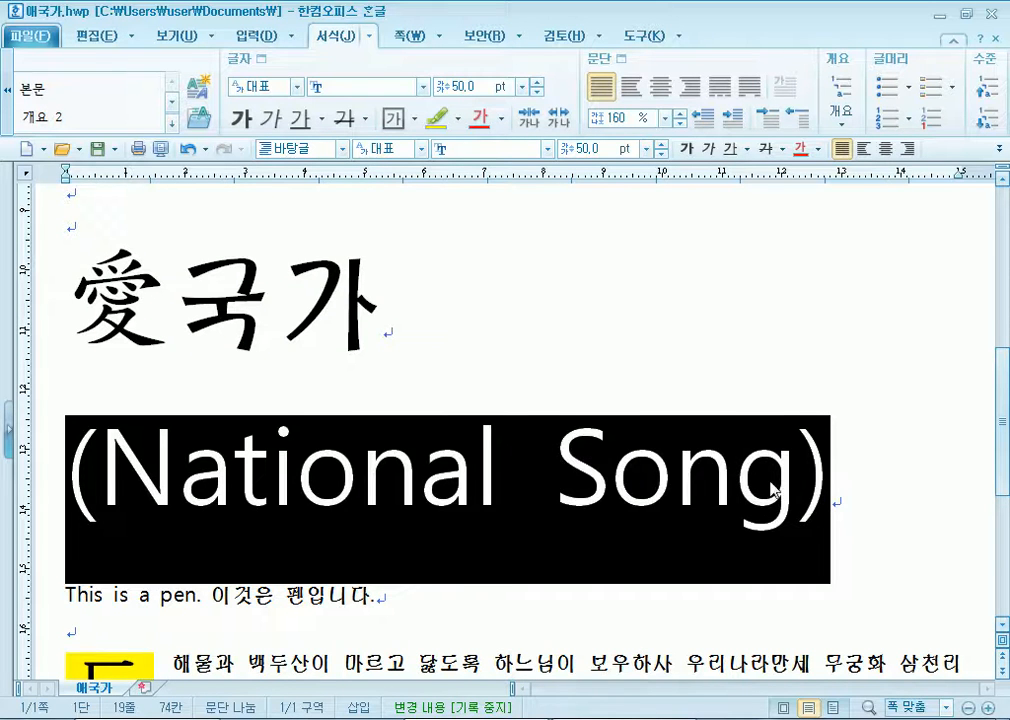
scroll(757, 463, down, 2)
click(259, 61)
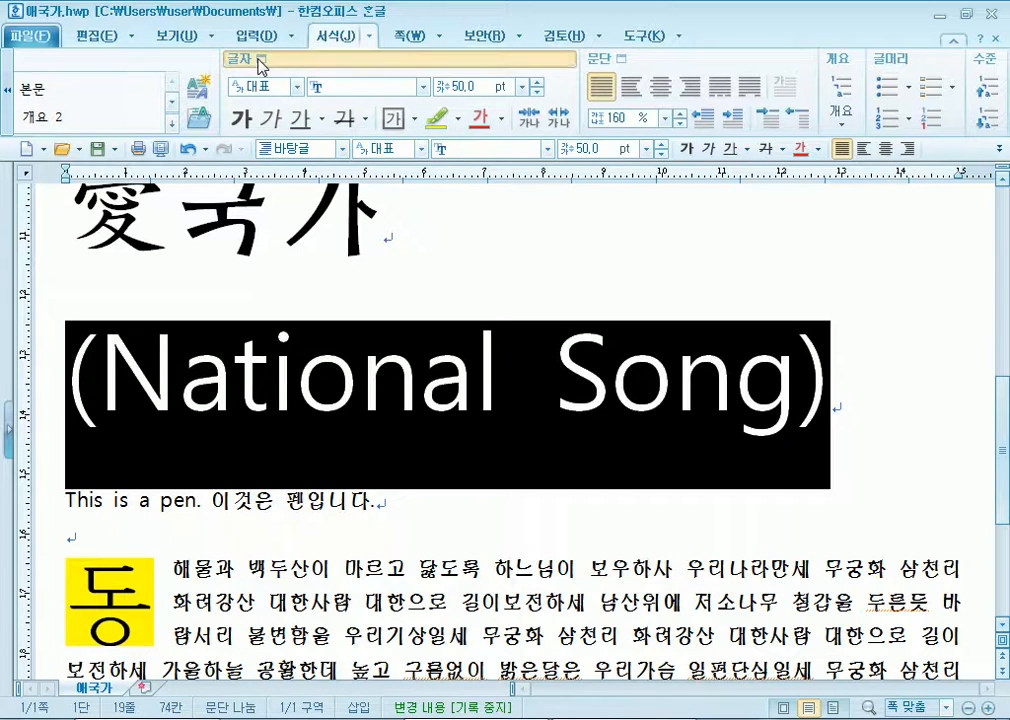
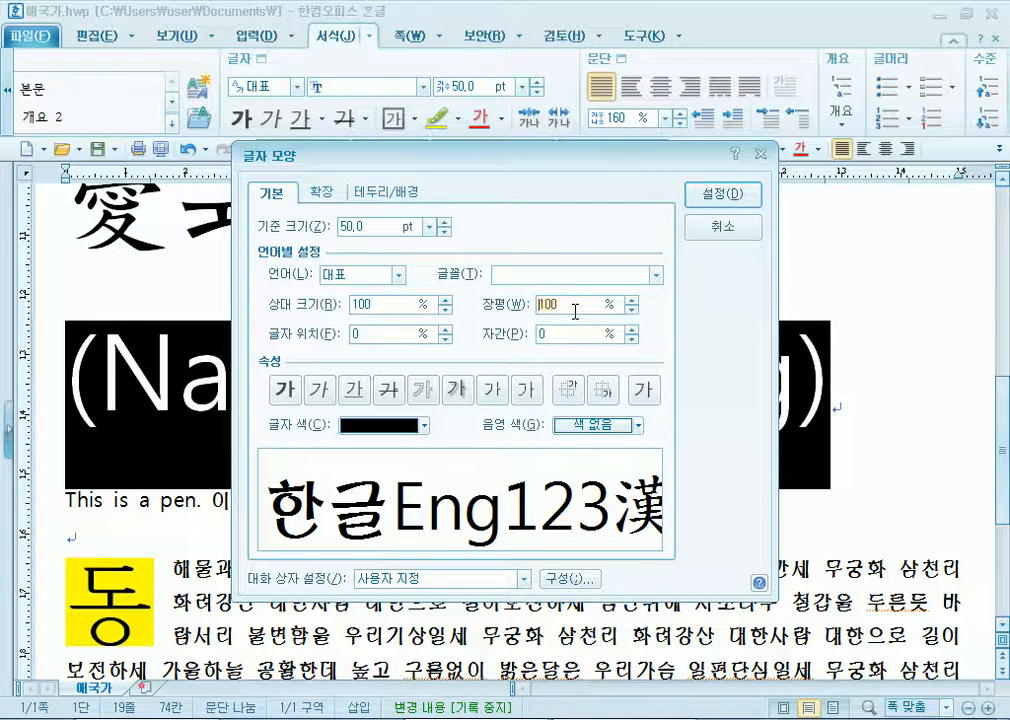
text(50)
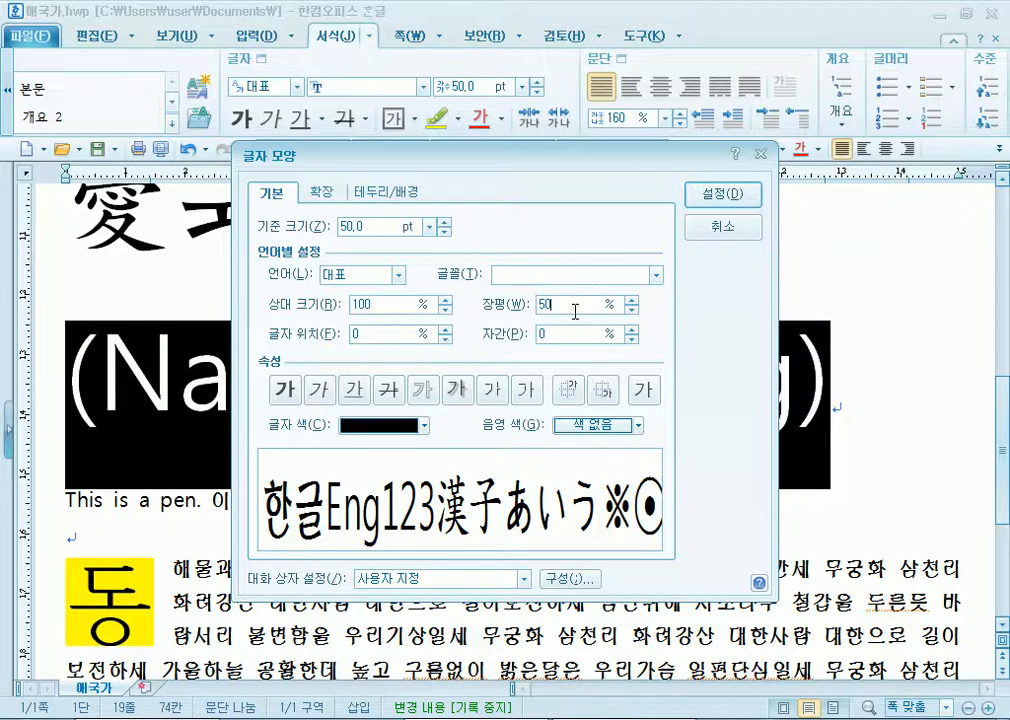
click(712, 194)
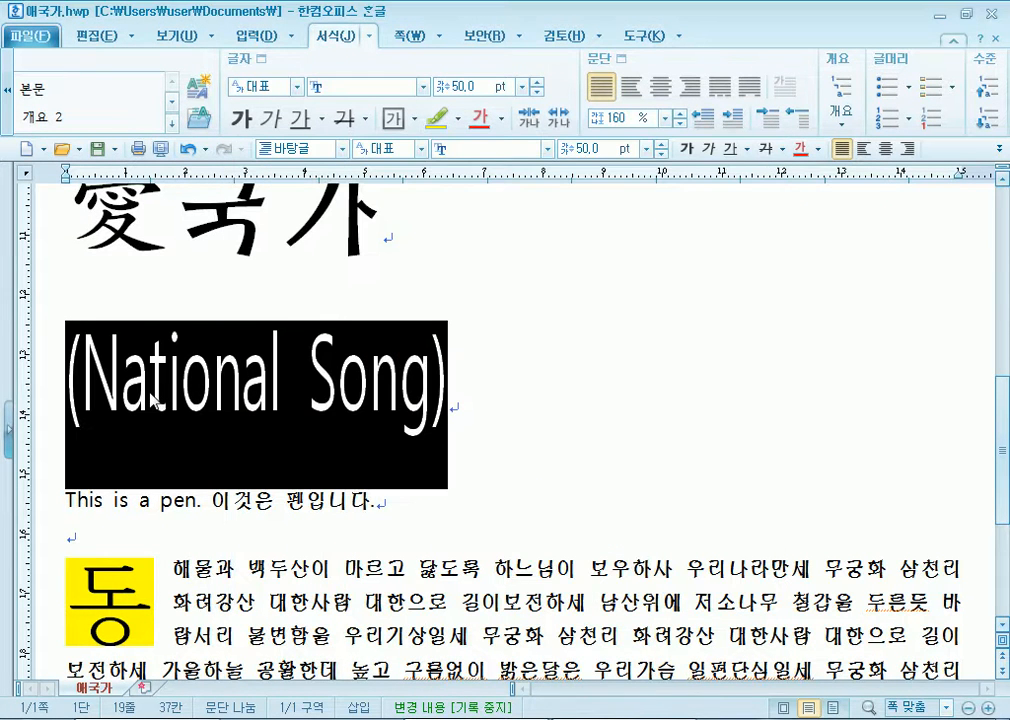
Widen the selected "(National Song)" line by setting its 장평 to 200%.
key(alt+l)
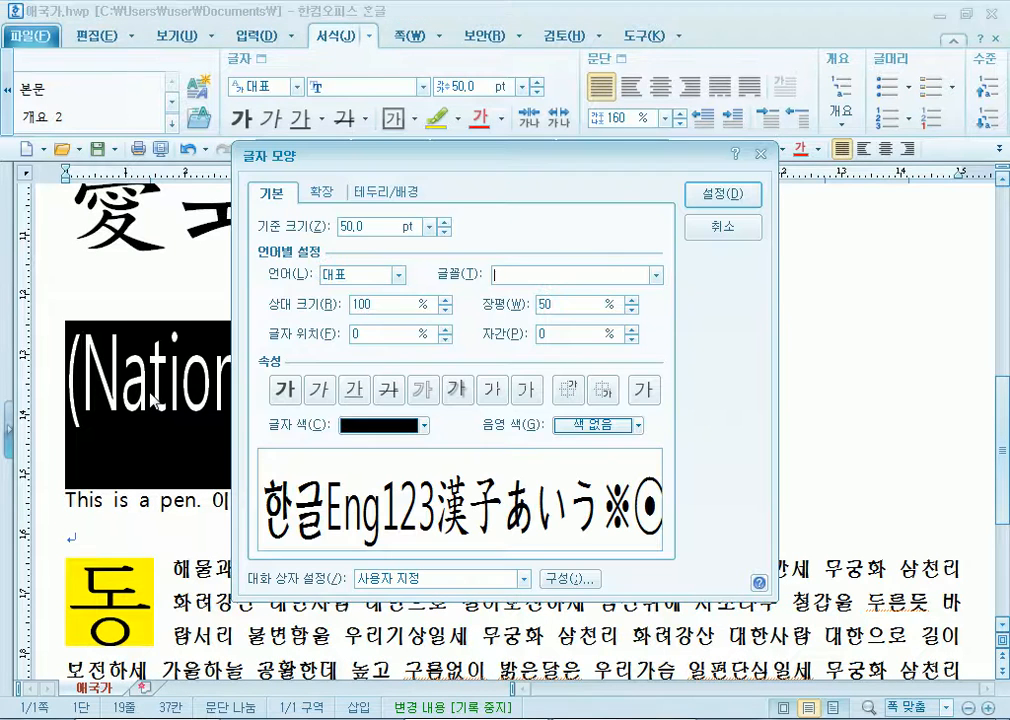
key(alt+w)
text(200)
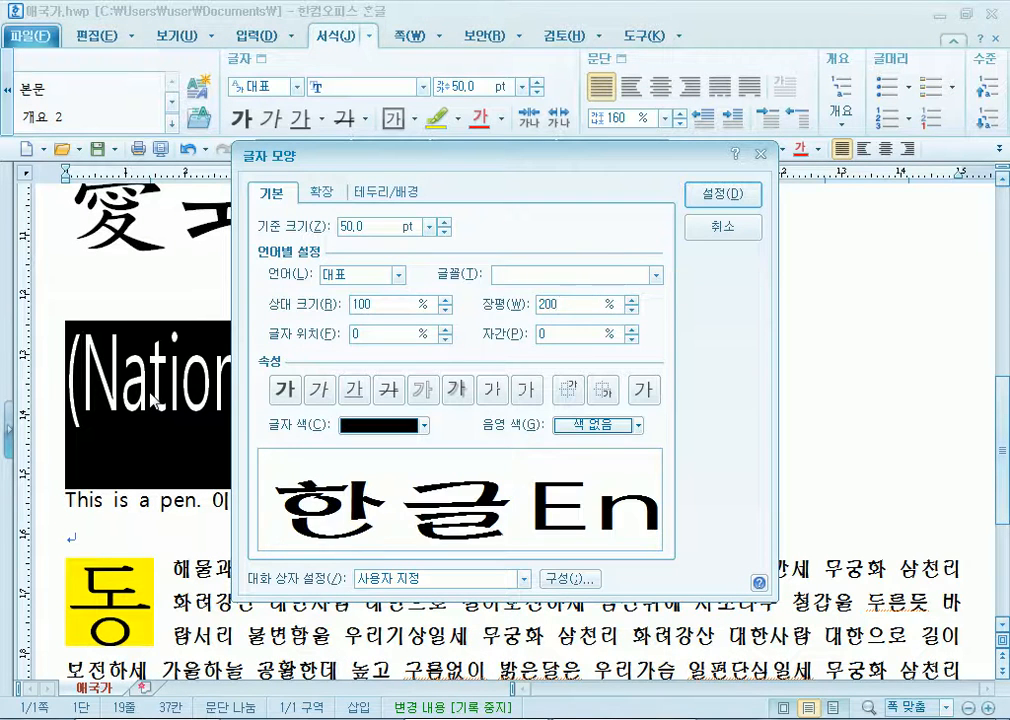
key(Return)
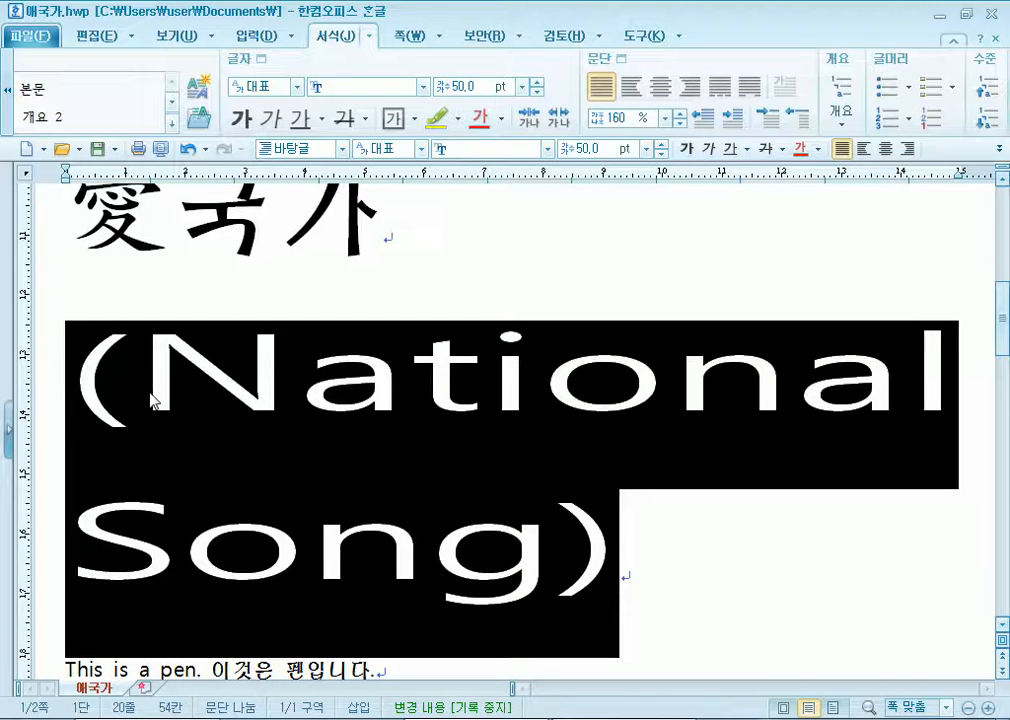
Set the 장평 of the selected "(National Song)" line to 100%.
key(alt+l)
key(alt+w)
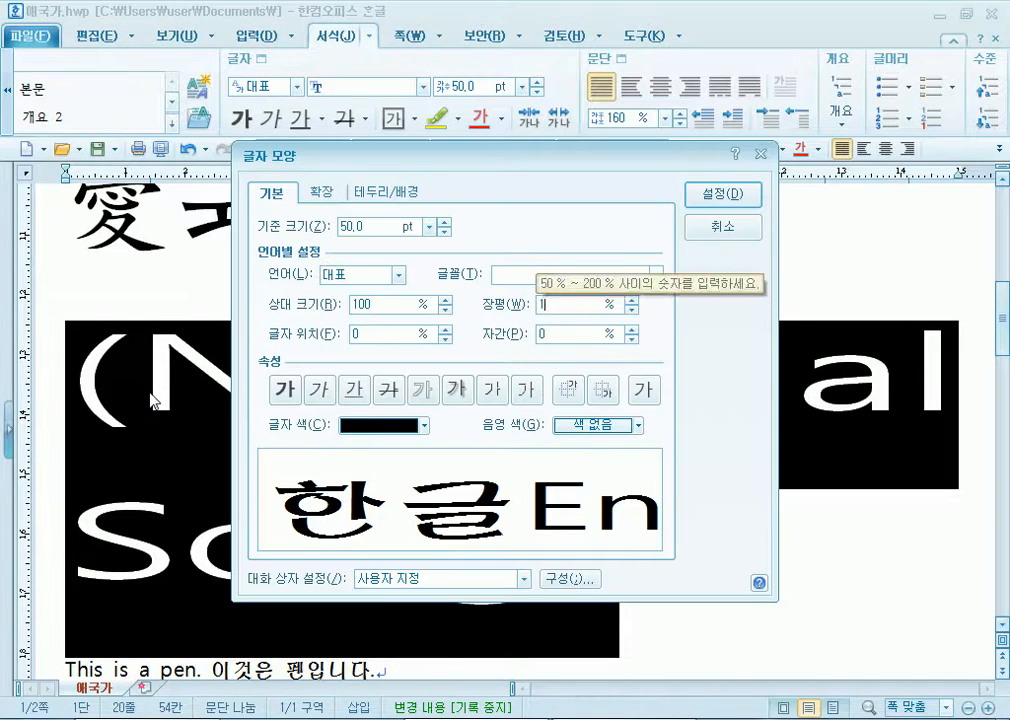
text(100)
key(Return)
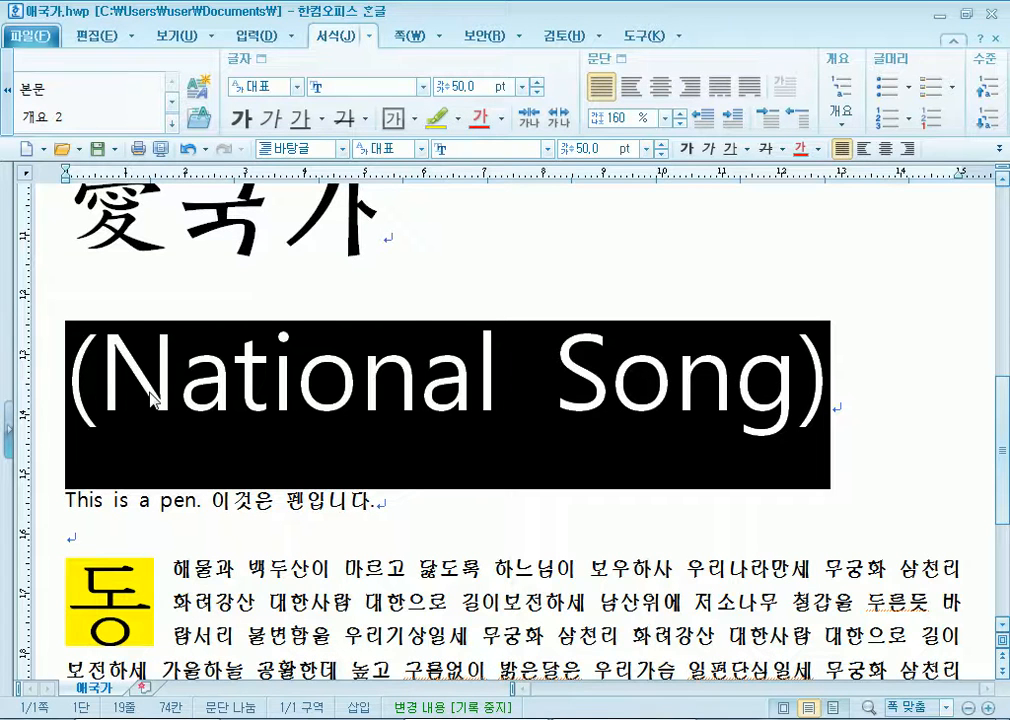
Set the 장평 of the selected "(National Song)" line to 120%.
key(alt+l)
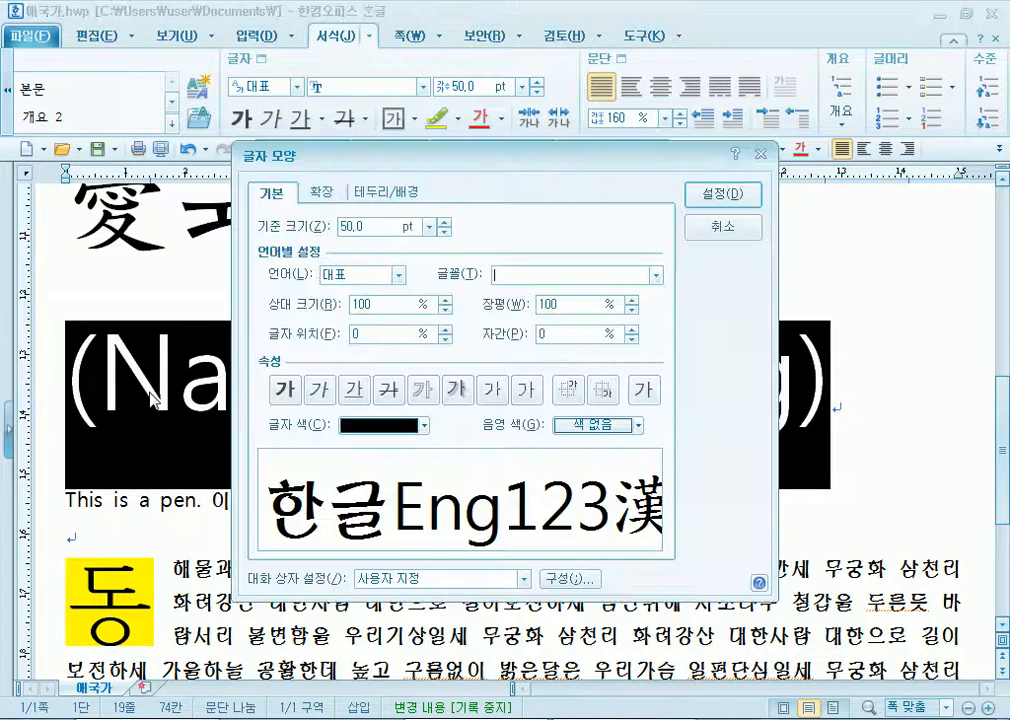
key(alt+w)
text(120)
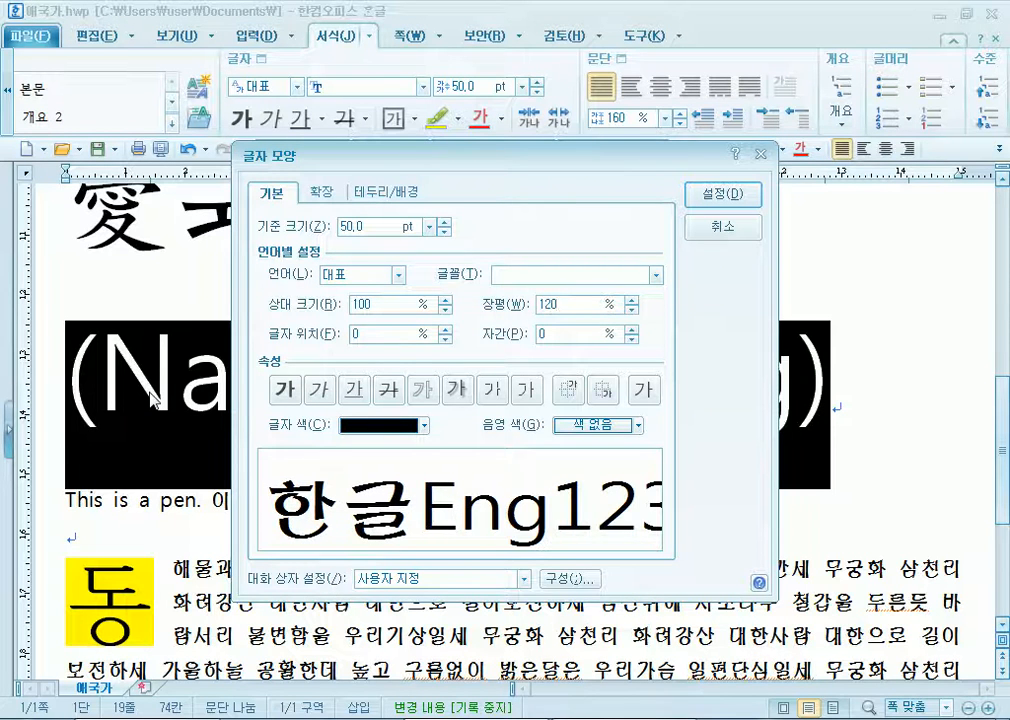
key(Return)
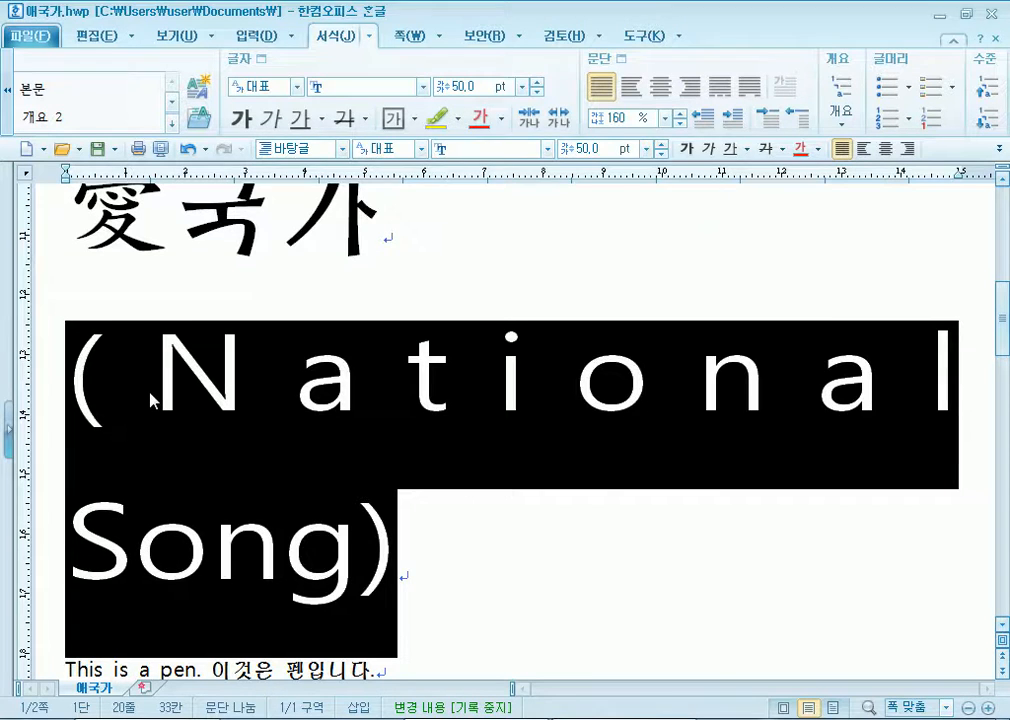
Set the 기준 크기 of the "(National Song)" line to 40 pt and clear the selection.
key(alt+l)
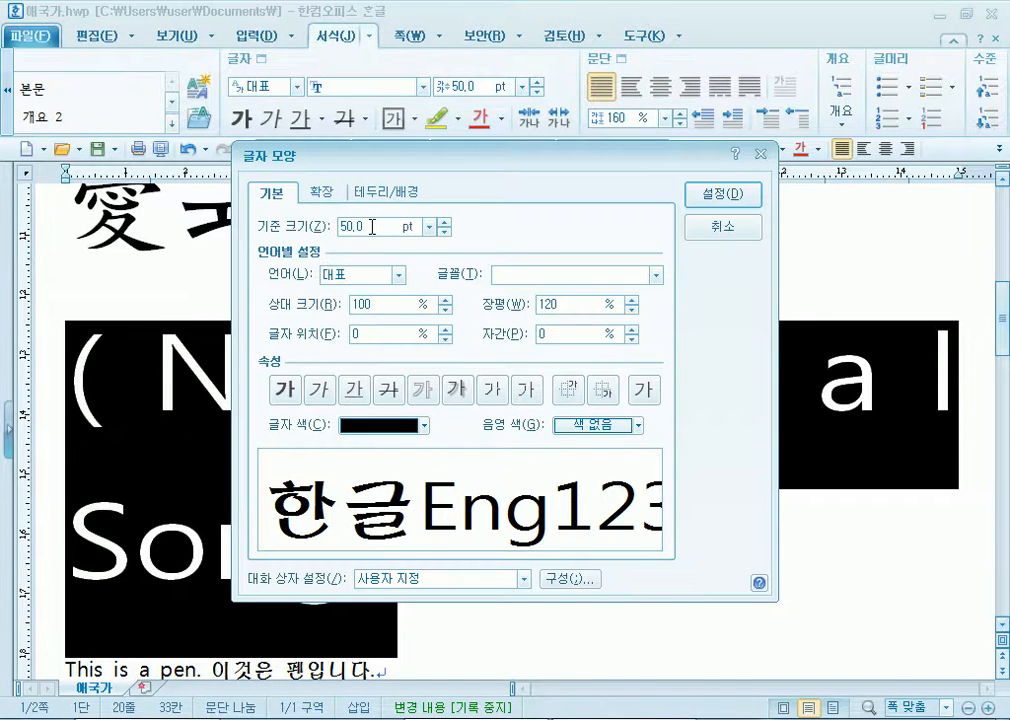
text(40)
key(Return)
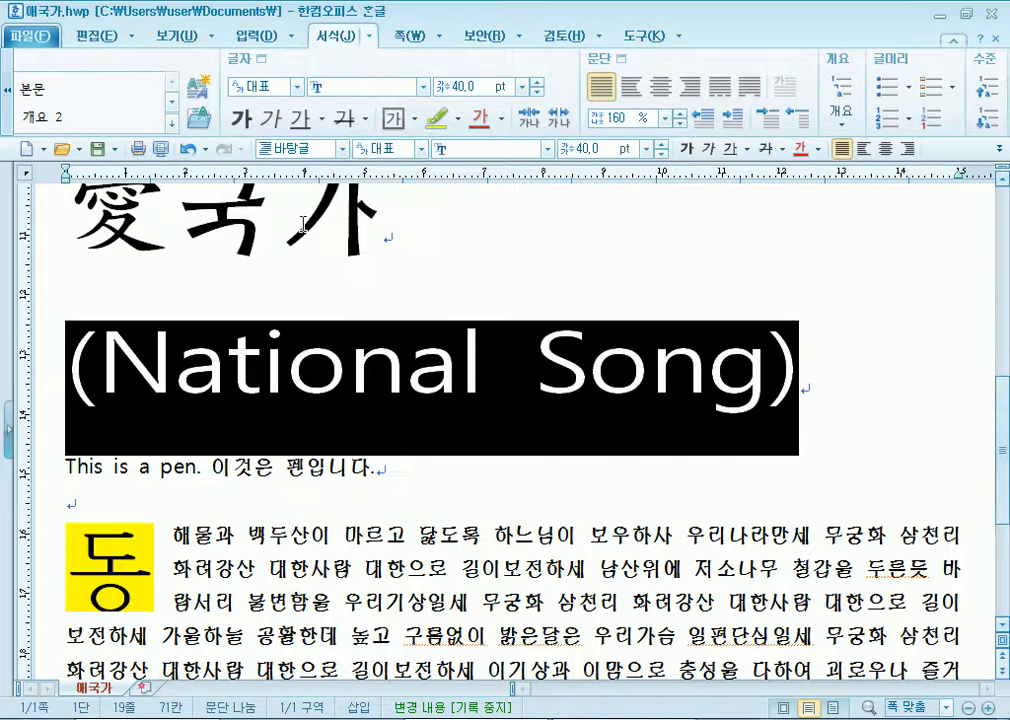
click(243, 388)
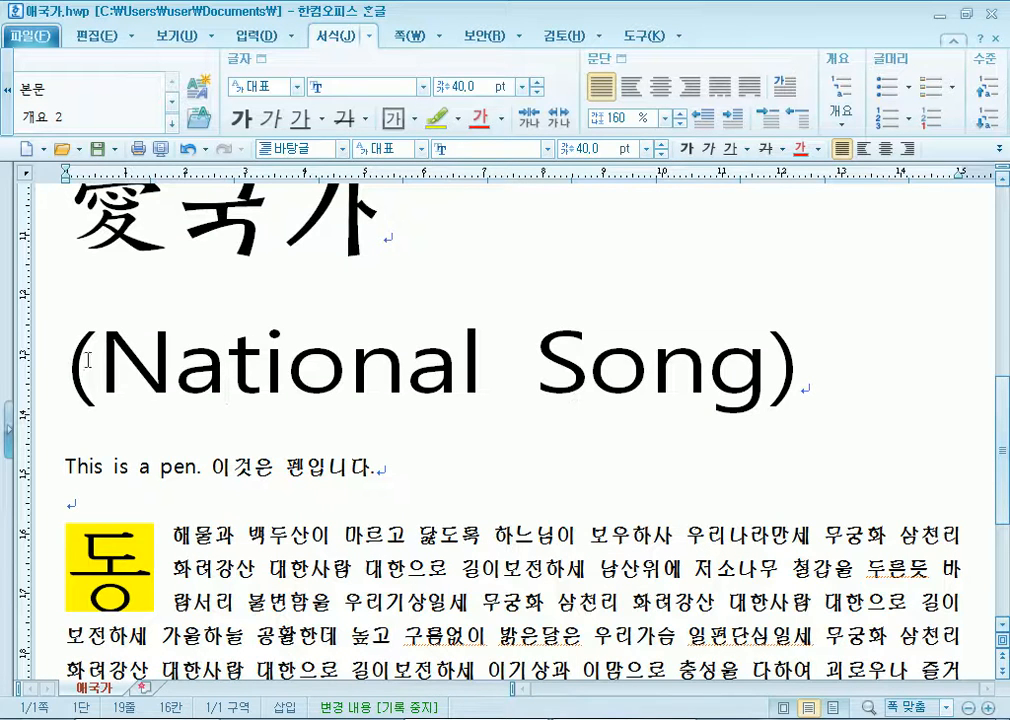
Duplicate the "(National Song)" line directly below the original, above the "This is a pen." sentence.
drag(95, 360, 155, 355)
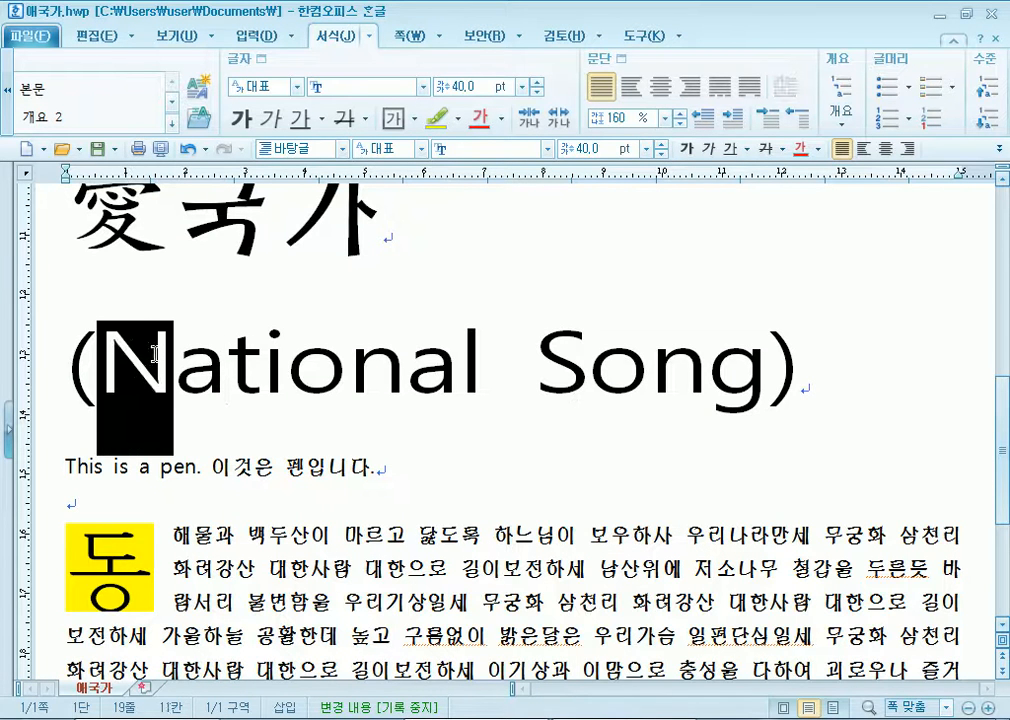
click(41, 382)
key(ctrl+c)
key(End)
key(Return)
key(ctrl+v)
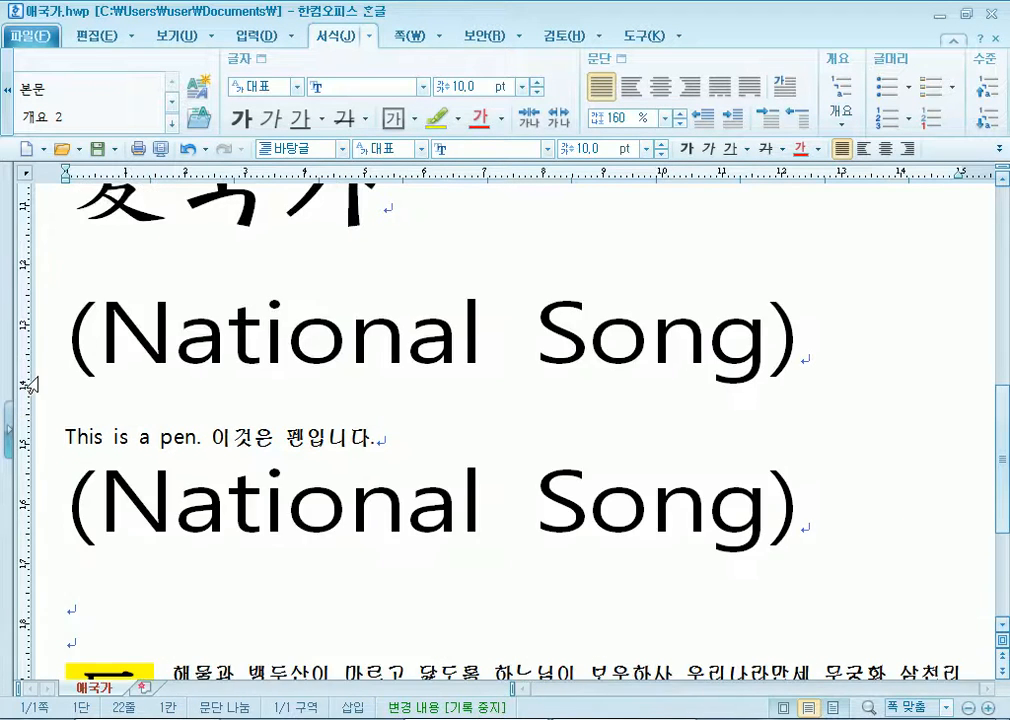
key(ctrl+z)
key(Up)
key(ctrl+v)
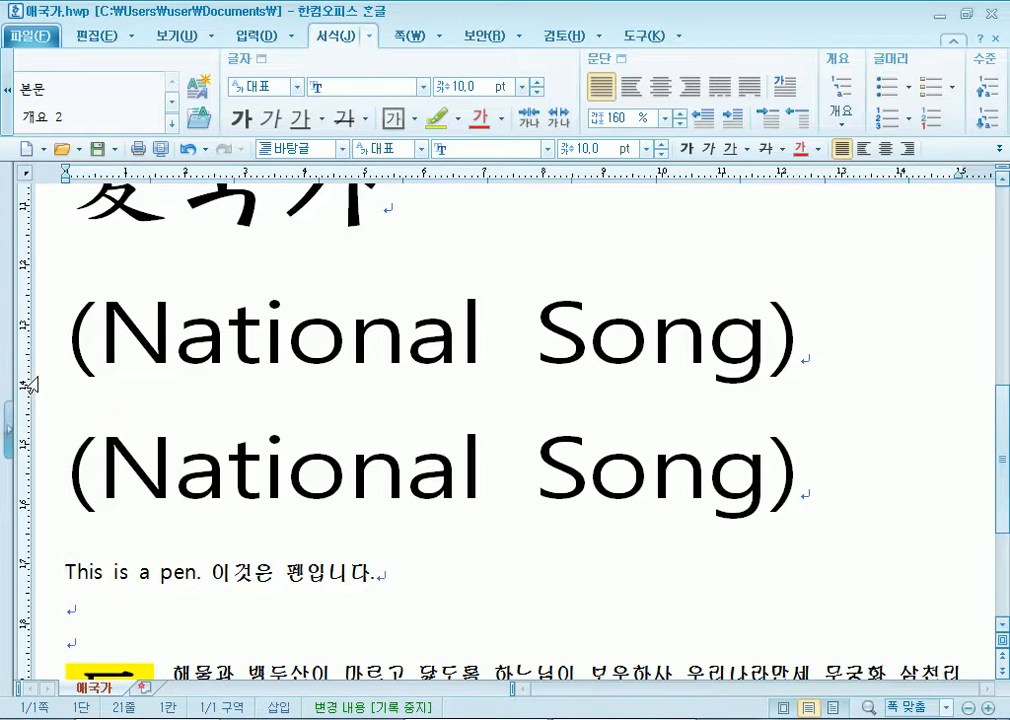
Select the lower "(National Song)" copy and set its 장평 to 100%.
click(43, 473)
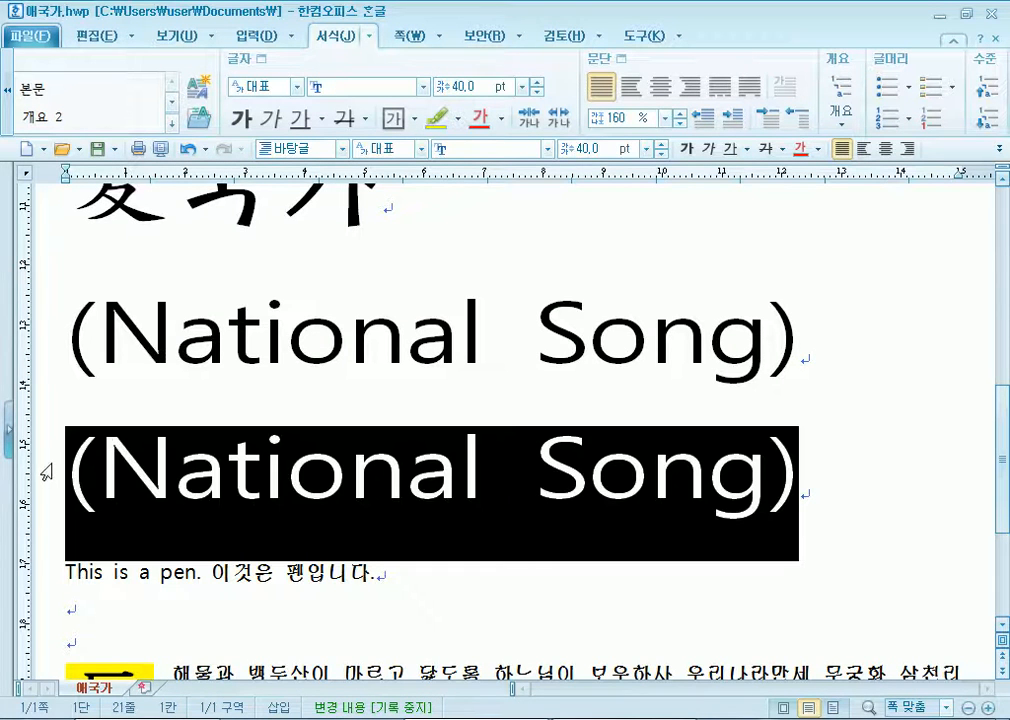
key(alt+l)
key(Tab)
key(Tab)
text(100)
key(Return)
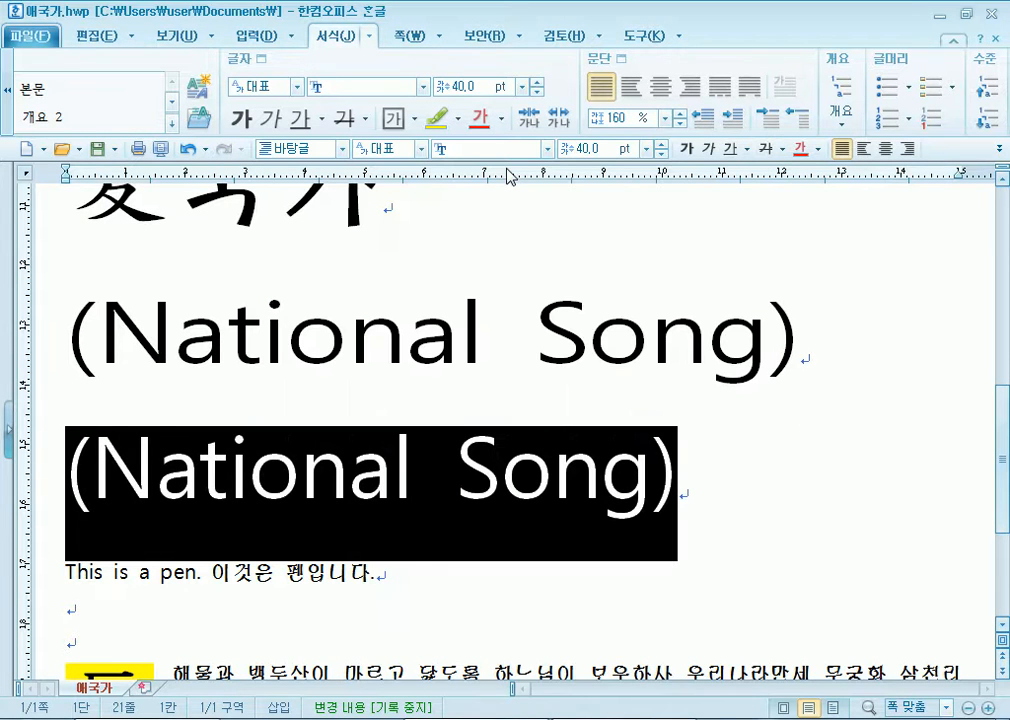
Compare the character widths of the two "(National Song)" lines by highlighting each in turn.
click(774, 339)
drag(774, 339, 72, 302)
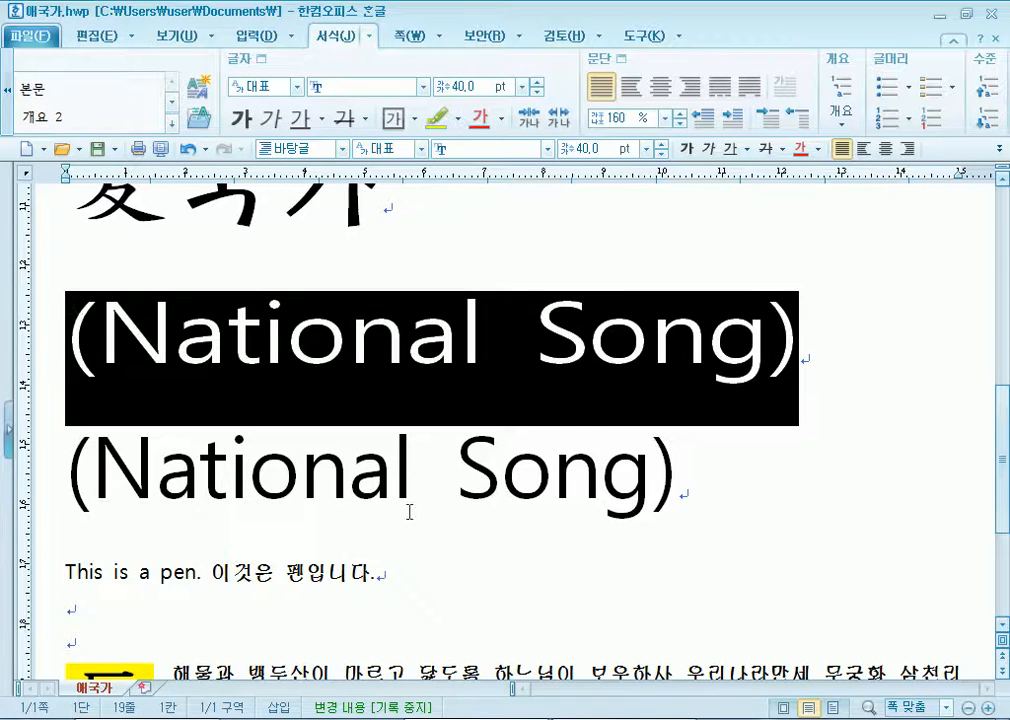
click(189, 472)
drag(91, 470, 633, 445)
drag(97, 320, 767, 320)
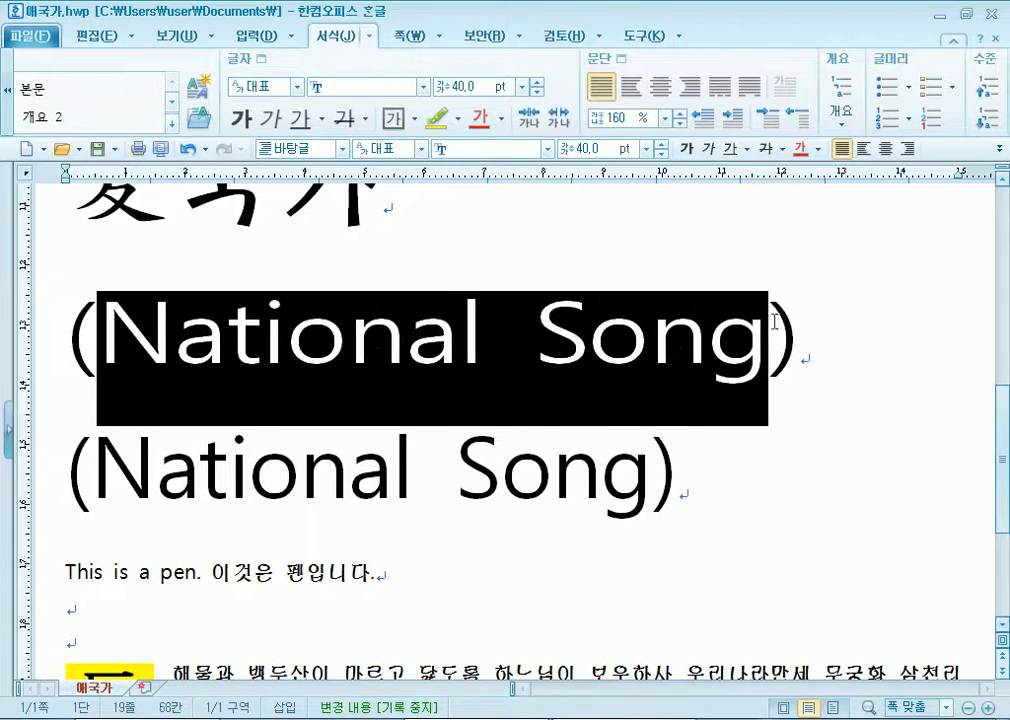
click(897, 373)
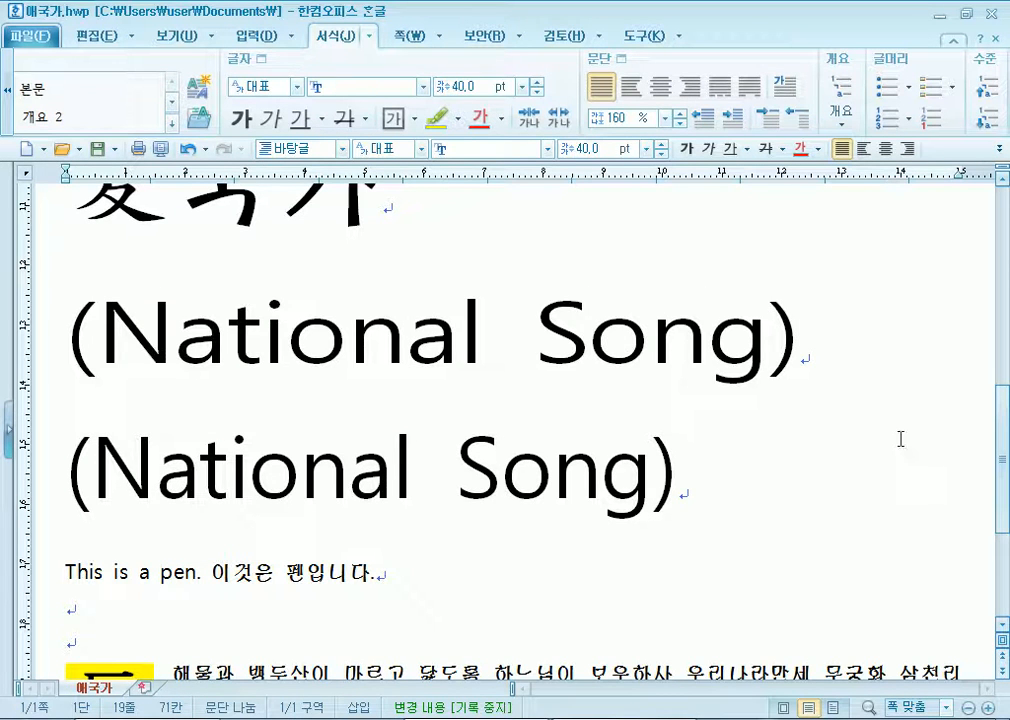
Duplicate both "(National Song)" lines so that two wide copies stand above two copies at 100% 장평.
drag(886, 379, 75, 365)
key(ctrl+c)
click(75, 365)
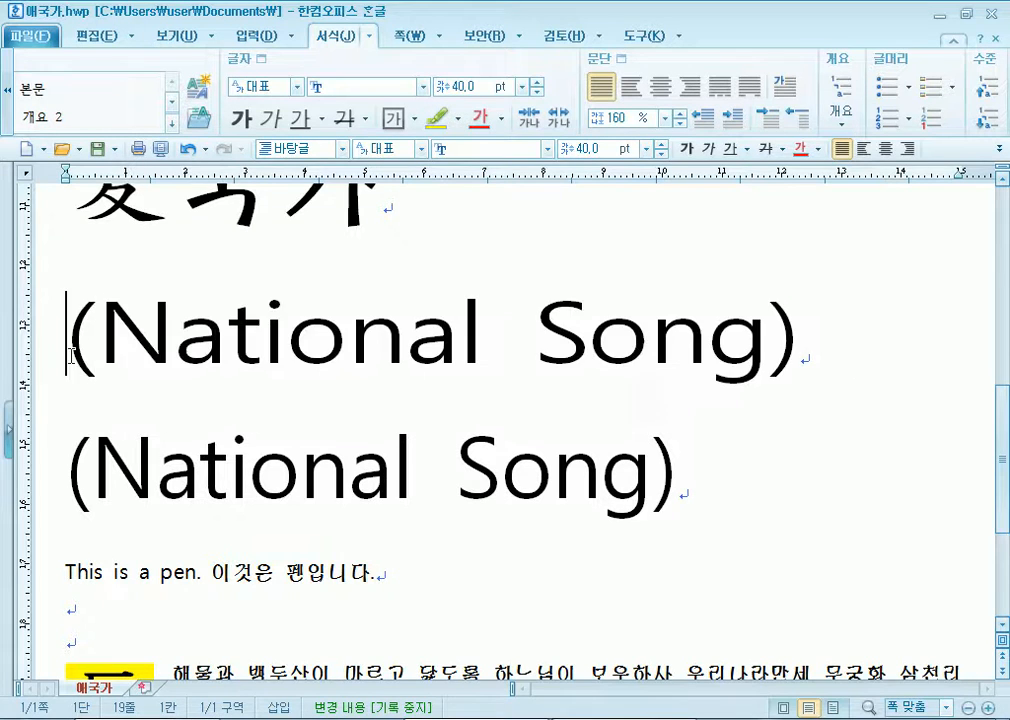
click(22, 388)
key(ctrl+v)
key(shift+Down)
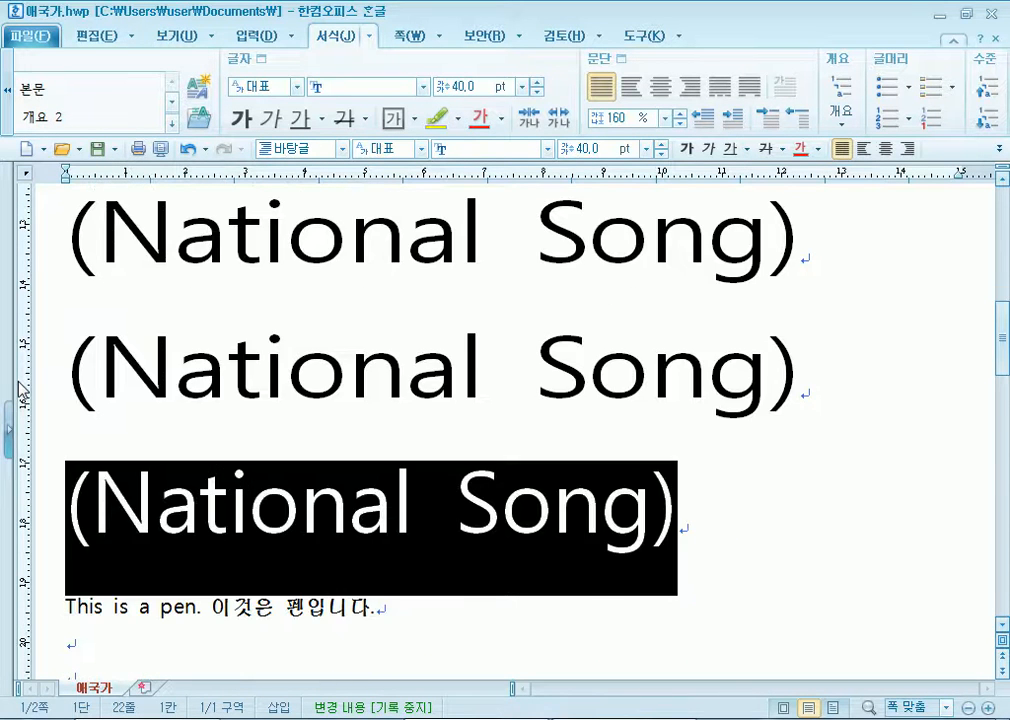
key(ctrl+z)
key(ctrl+v)
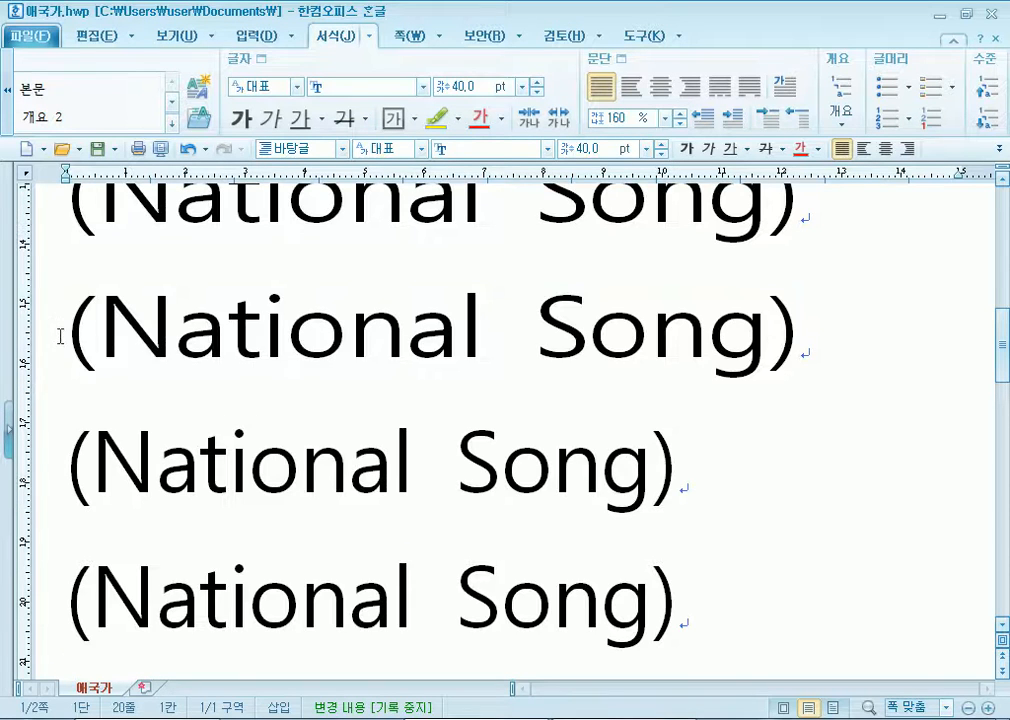
Select the second wide "(National Song)" line and open its 글자 모양 settings.
drag(60, 337, 807, 336)
key(alt+l)
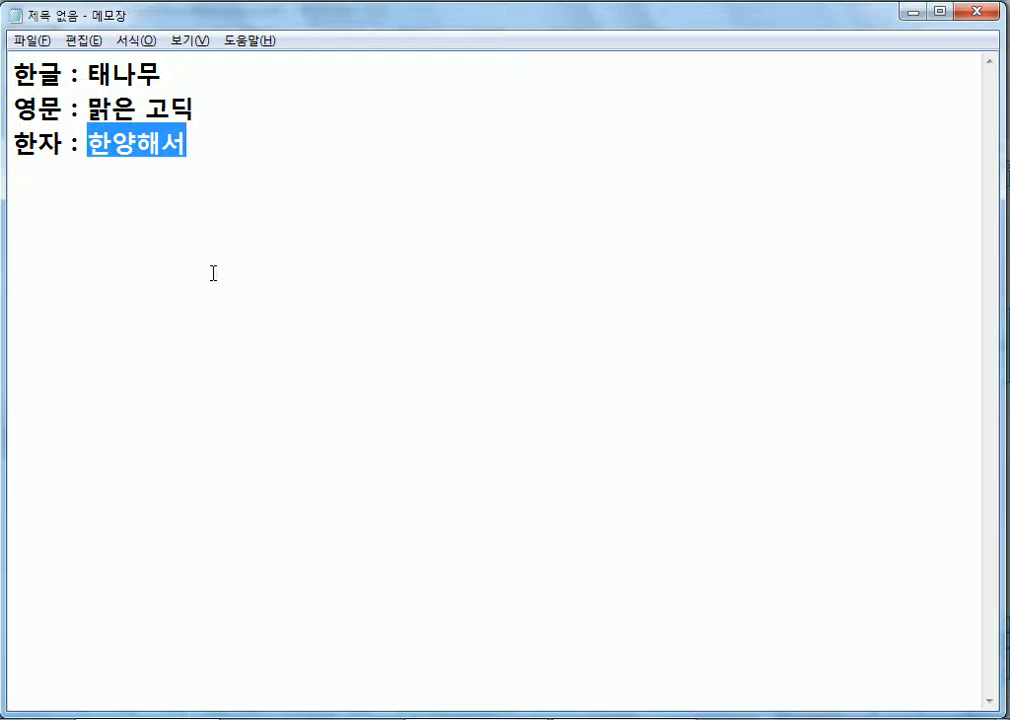
In 메모장, leave a blank line below the 한자 note and add "장평 : 크기(높이)에 대한 너비의 비율".
key(End)
key(Return)
key(Return)
text(장)
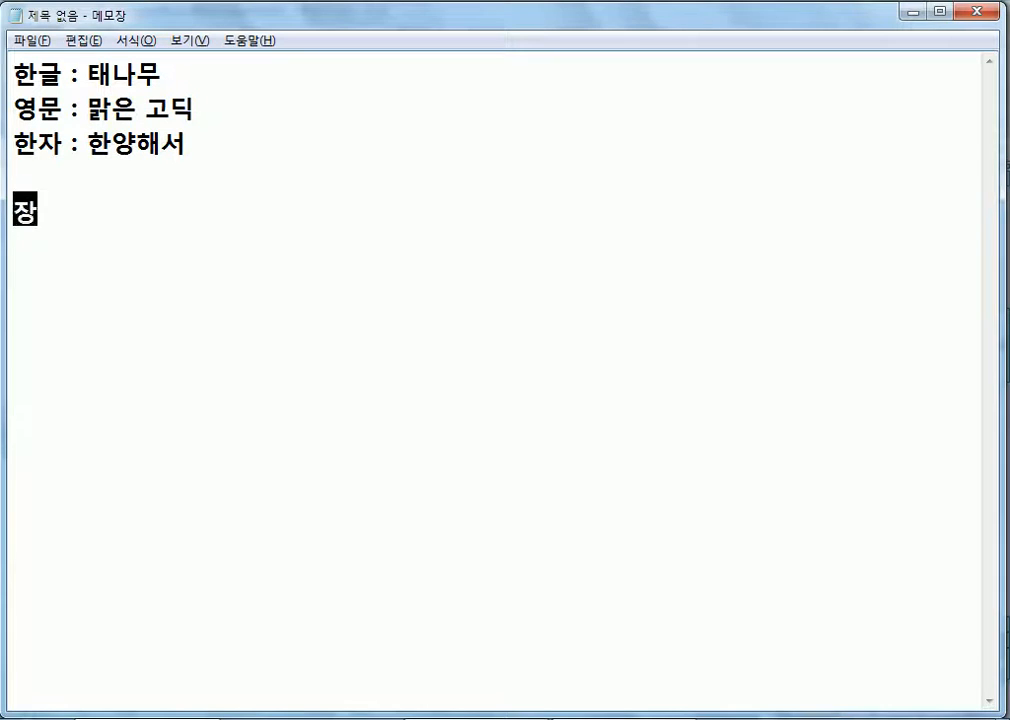
text(평 : 크기)
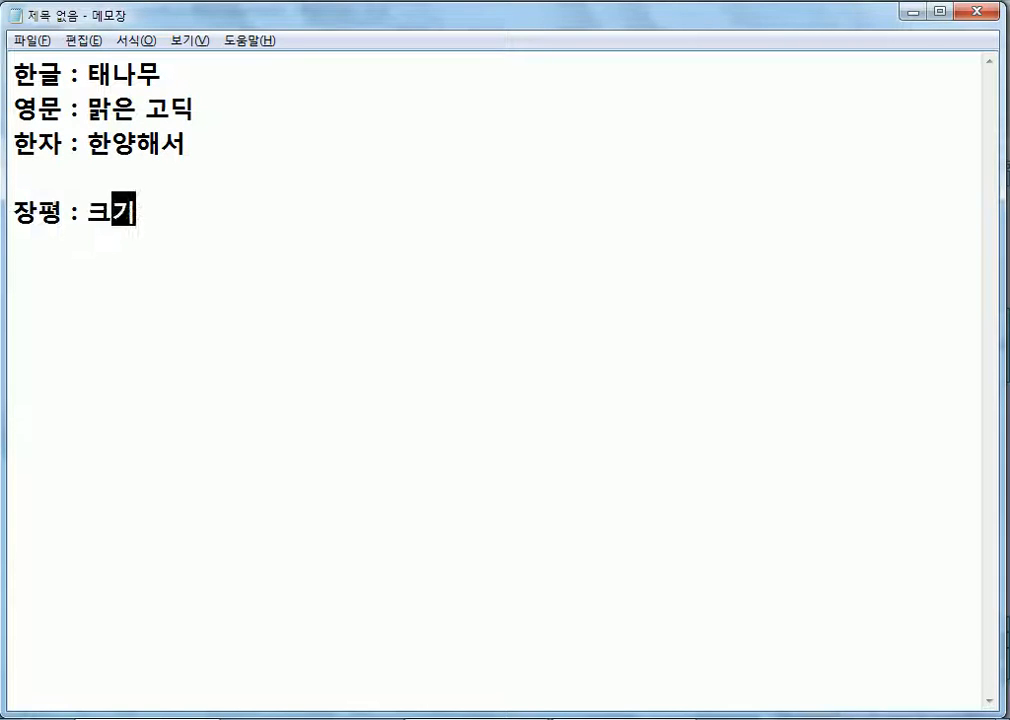
text((높)
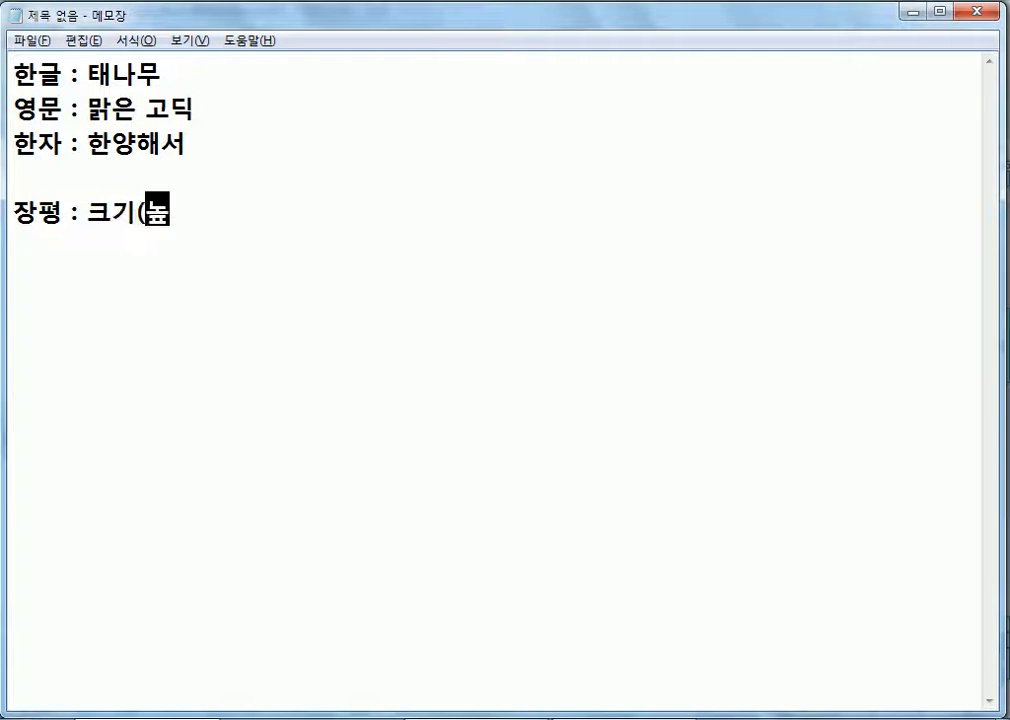
text(이)에 대)
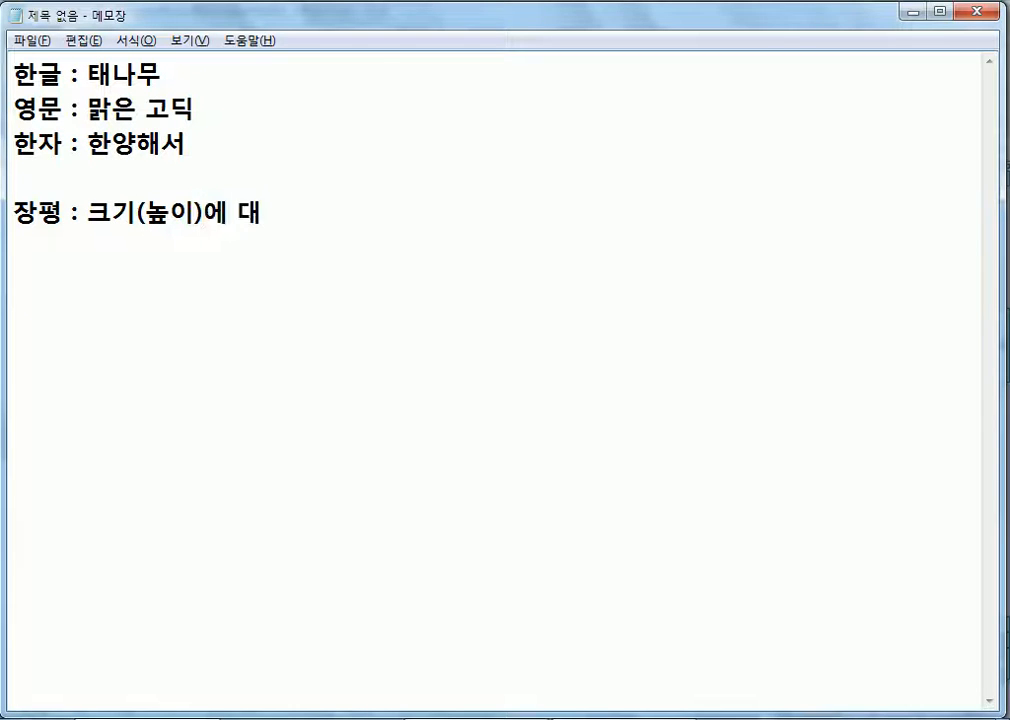
text(한 너비이 비율)
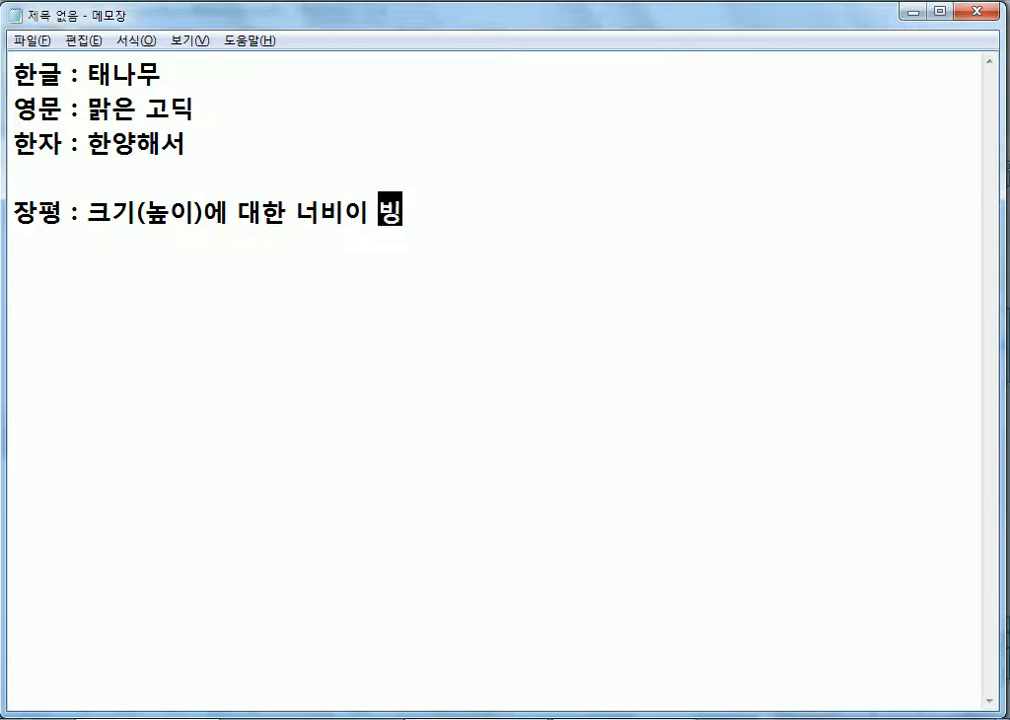
key(Left)
key(Left)
key(Left)
key(BackSpace)
text(의)
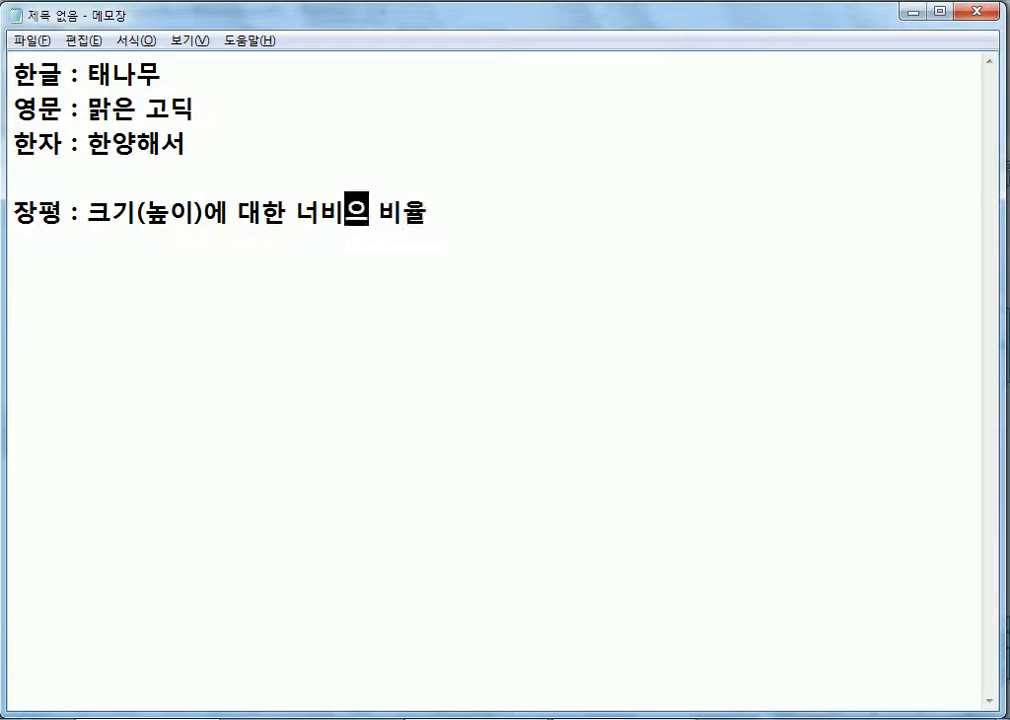
Add the line "자간 : 글자와 글자사이의 간격" below the 장평 note and start a new line.
key(End)
key(Return)
text(자간 : )
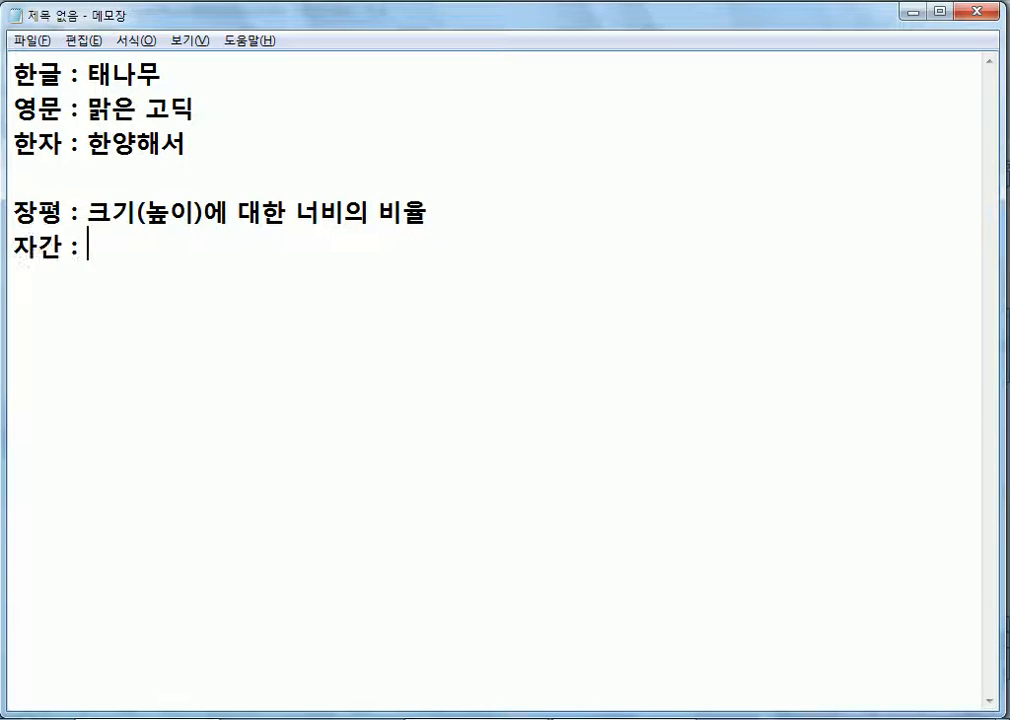
text(글장)
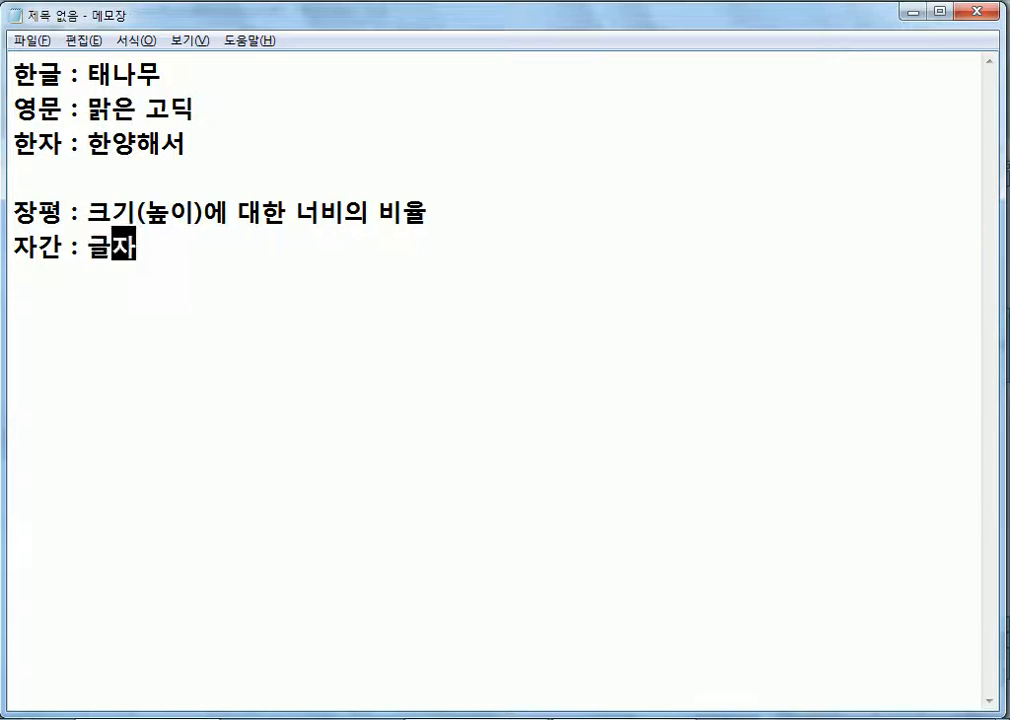
text(ㅏ ㄱ)
key(BackSpace)
key(BackSpace)
key(BackSpace)
text(와 )
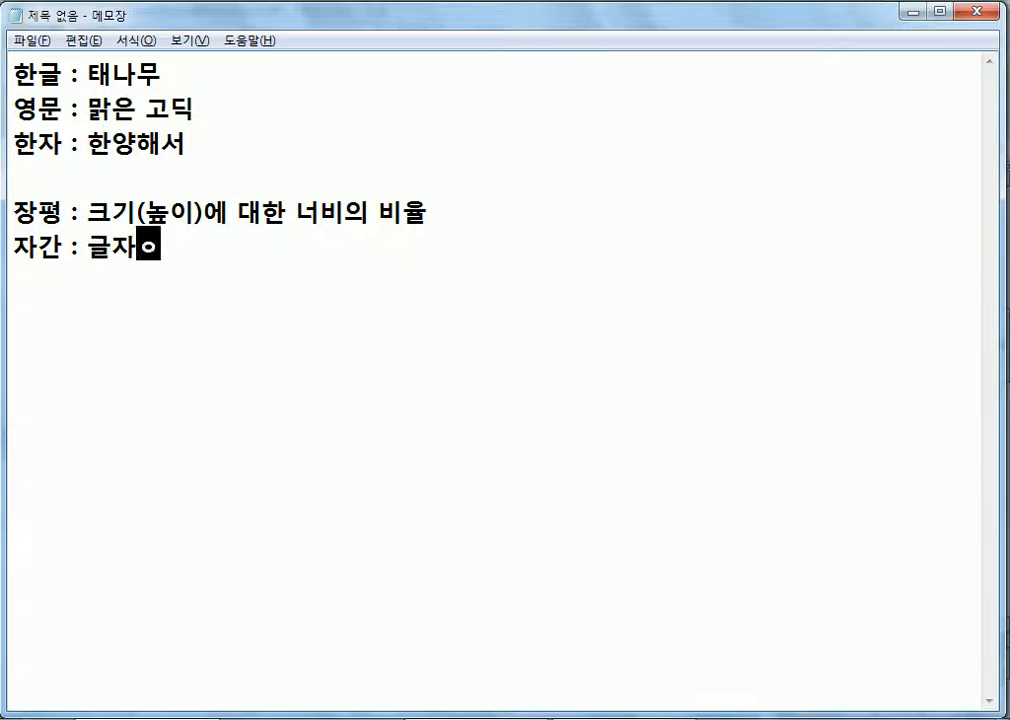
text(글자사이의 ㄱ)
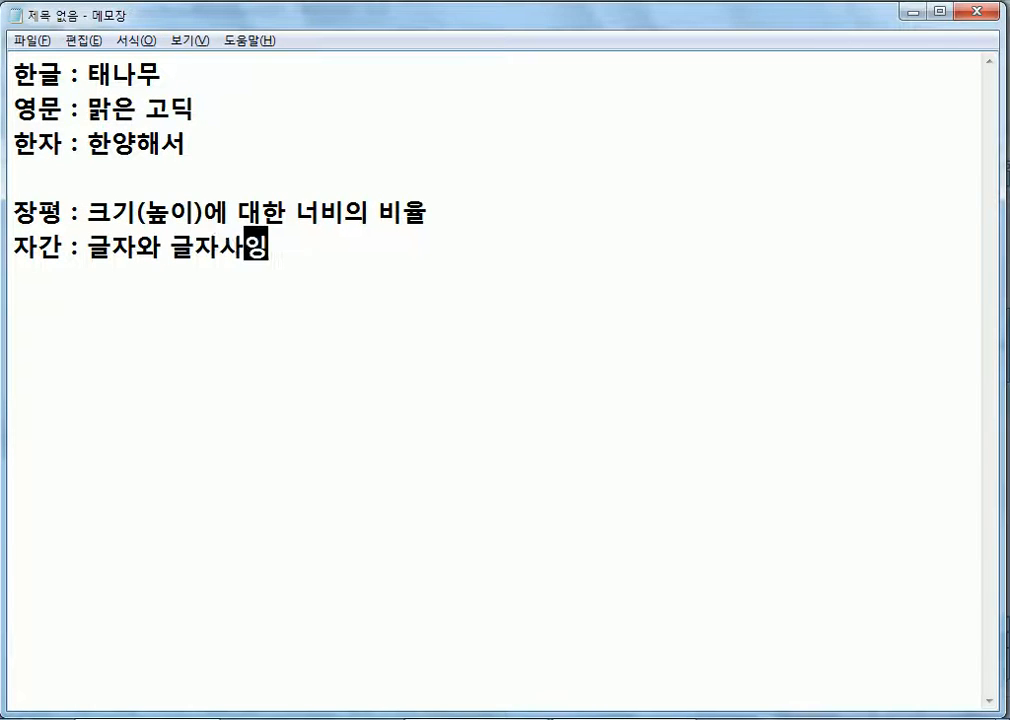
text(ㅏㄴ격)
key(Return)
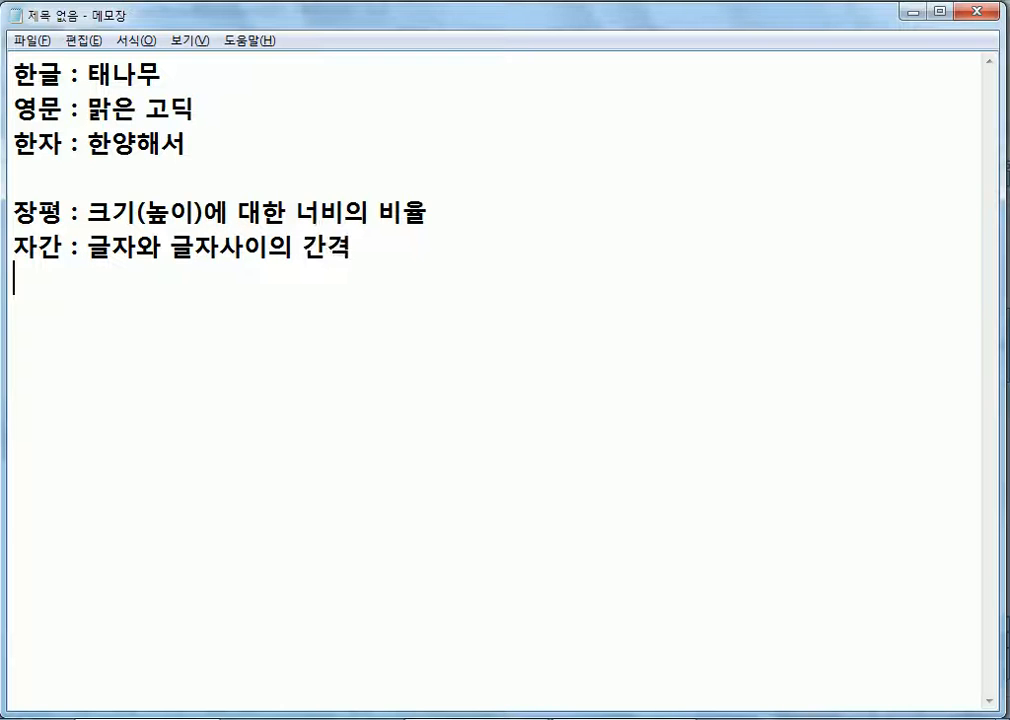
Switch to 한글 and set the 자간 of the selected second wide "(National Song)" line to 50%.
key(alt+Tab)
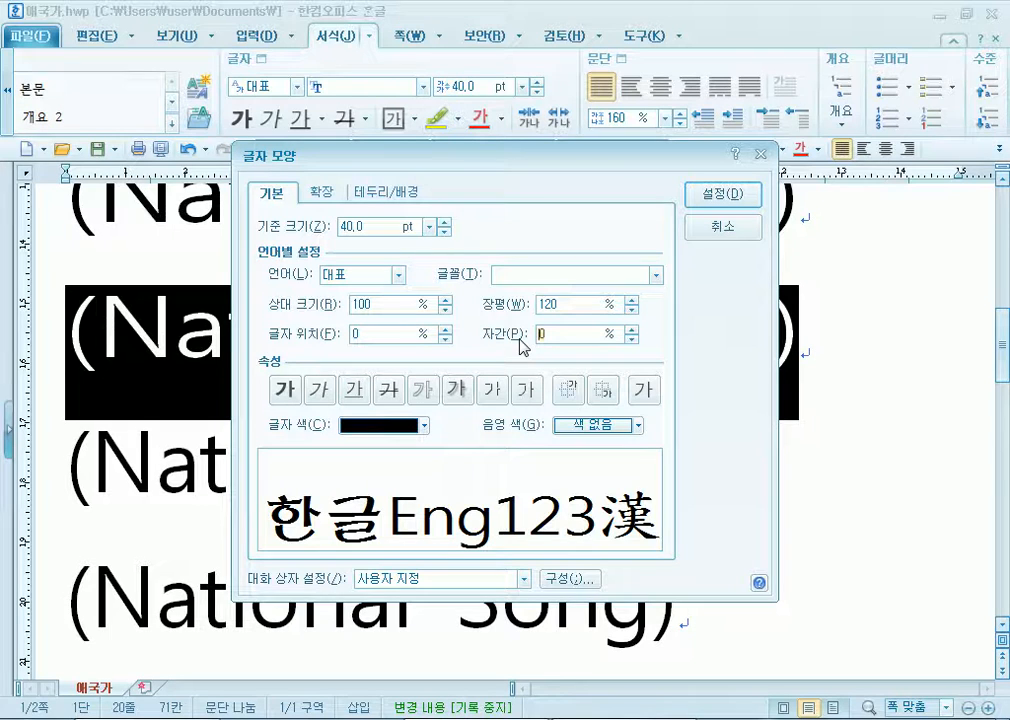
text(5)
key(Tab)
click(575, 333)
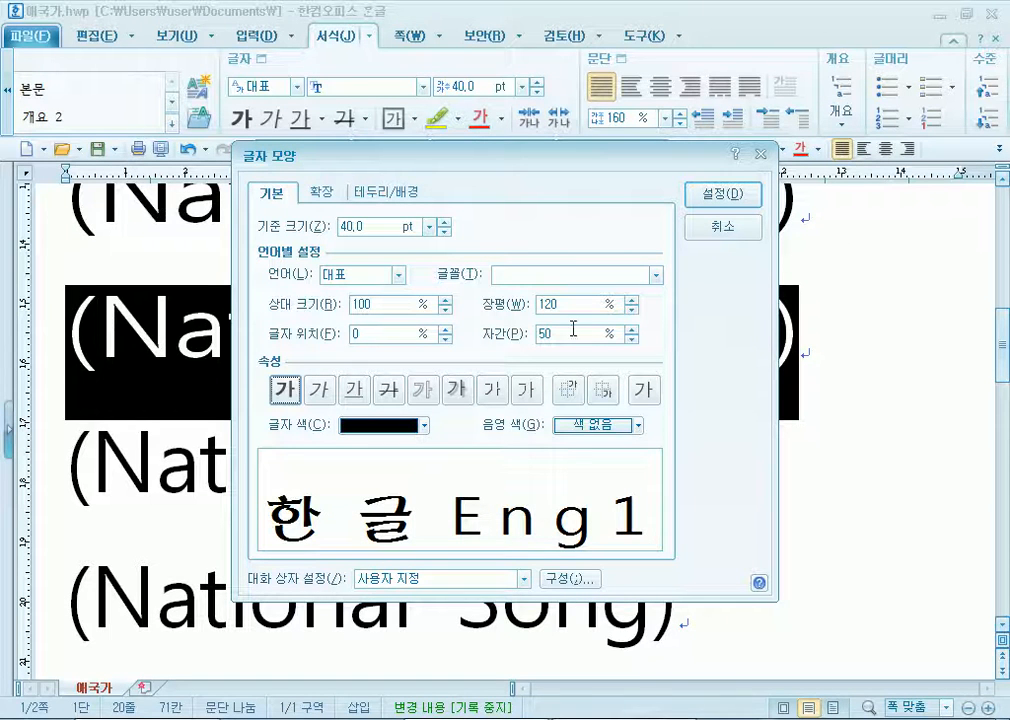
click(716, 209)
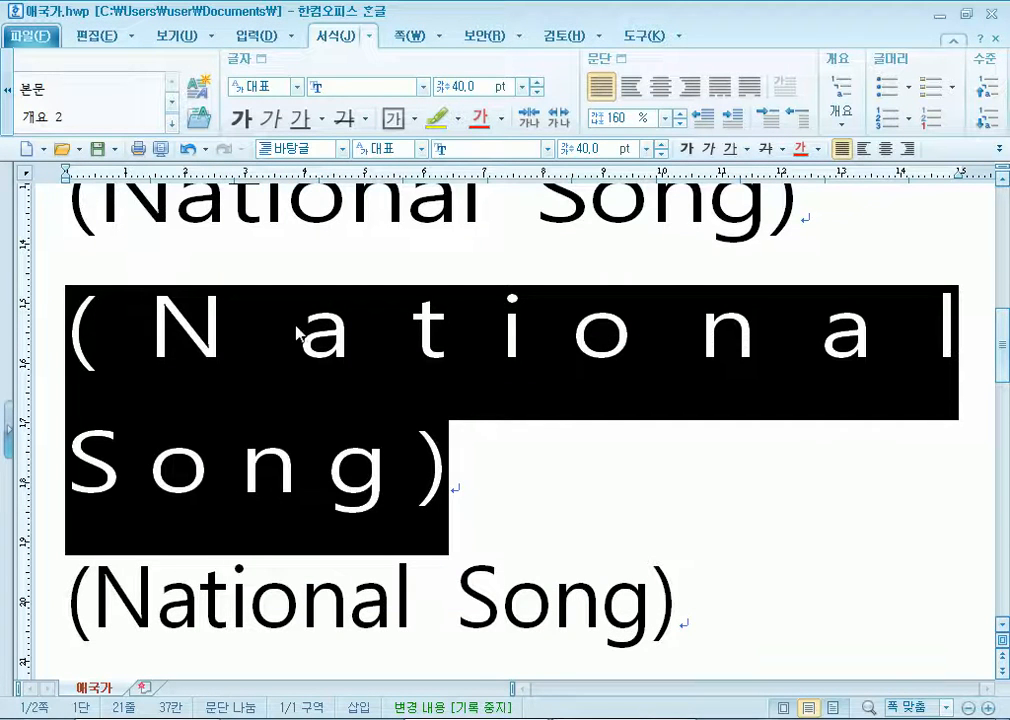
Set the 자간 of the selected "(National Song)" line to -50% in the 글자 모양 settings.
key(alt+l)
key(Tab)
key(Tab)
key(Tab)
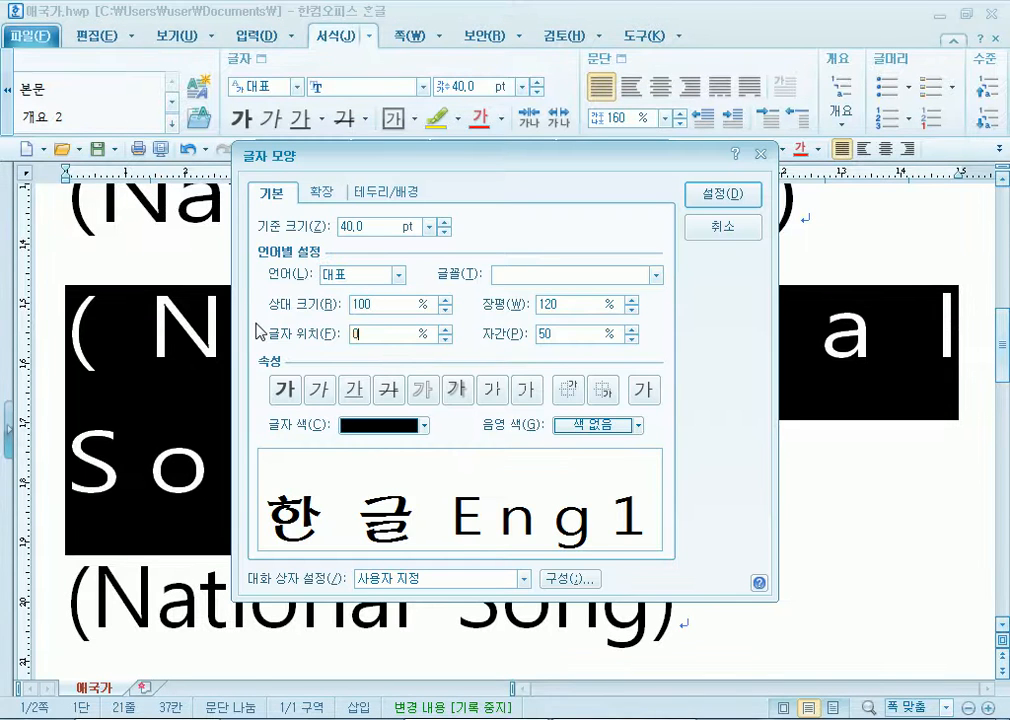
key(Tab)
text(-50)
key(Return)
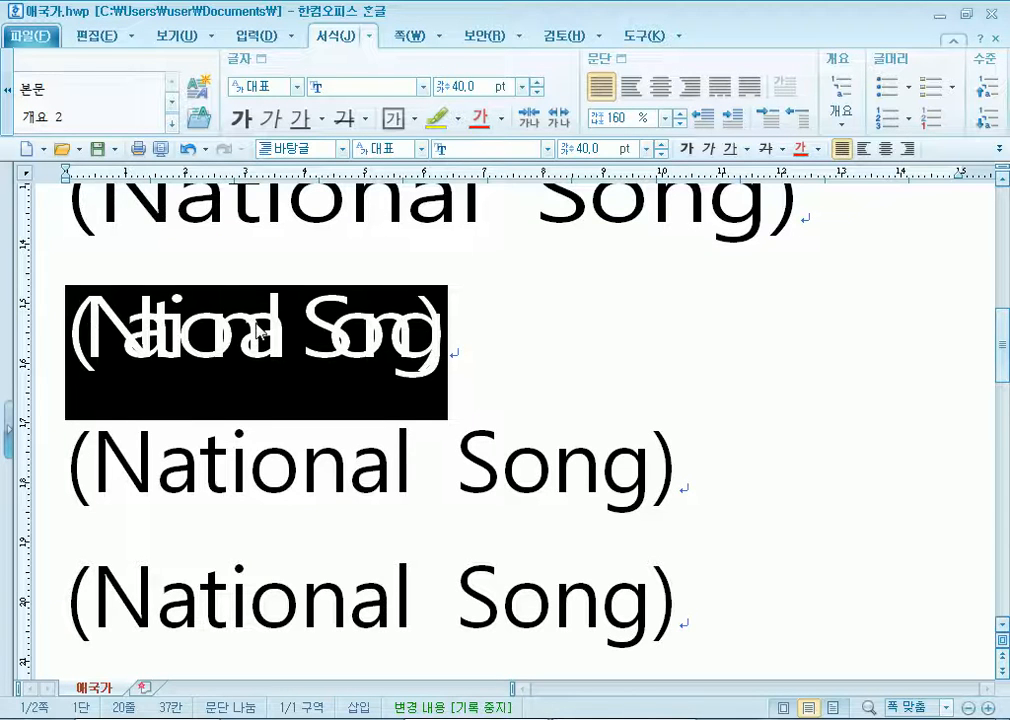
Set the 자간 of the selected "(National Song)" line to 0%.
key(alt+l)
key(alt+p)
text(0)
key(Return)
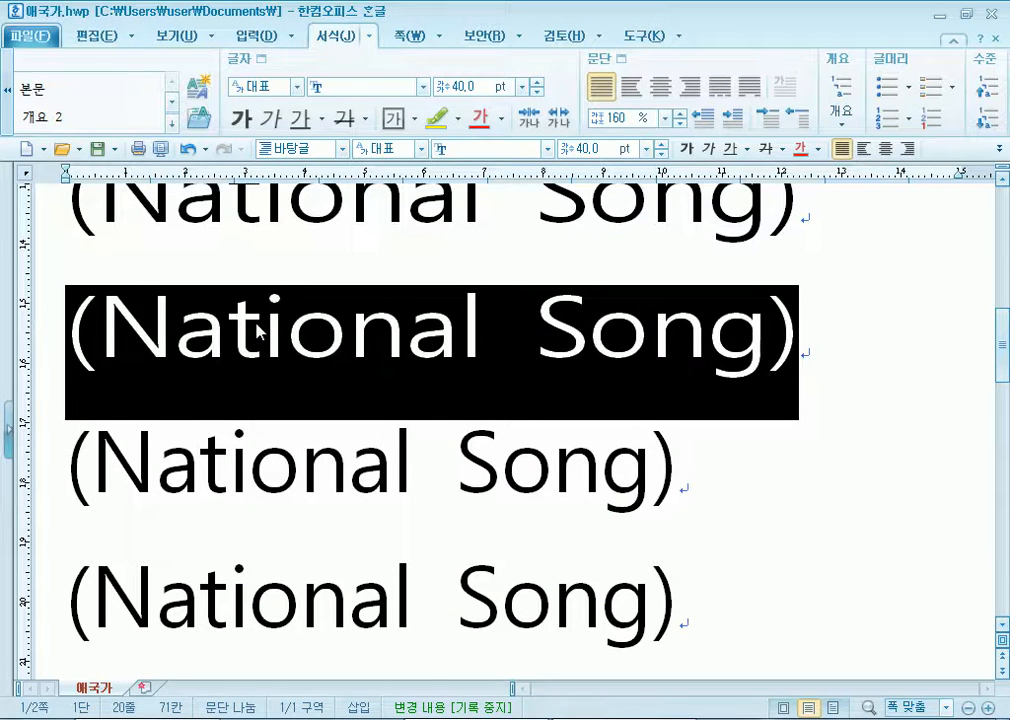
Separate "N" from "ational" with a space in the second wide line, then remove the added spacing.
key(Home)
key(Right)
key(Right)
key(Right)
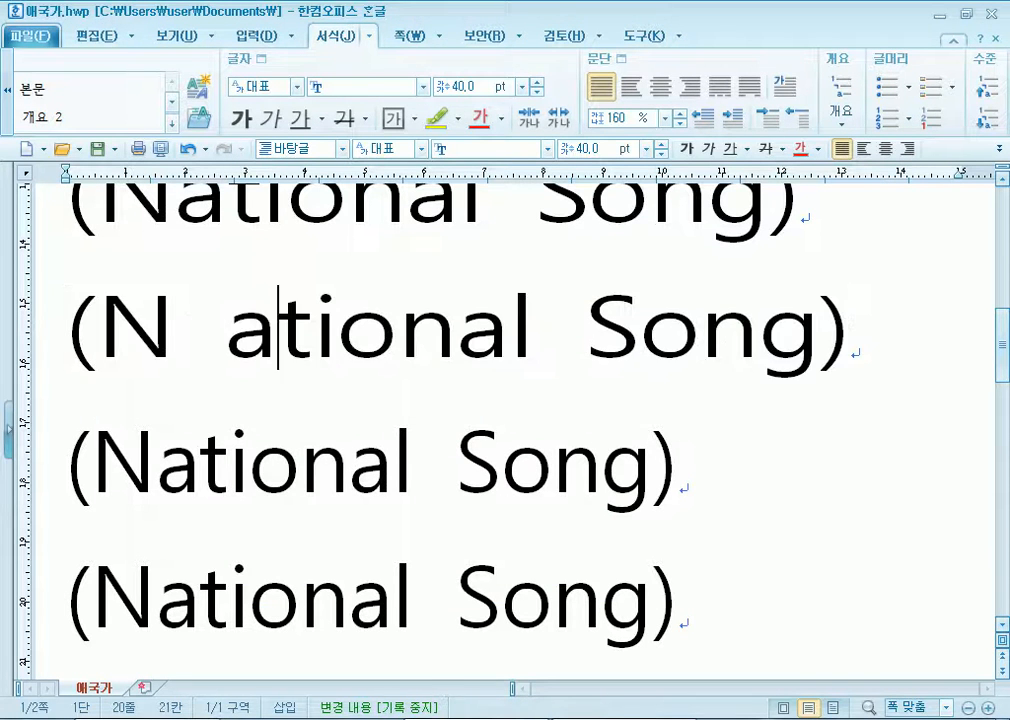
key(Left)
key(Left)
key(Left)
key(Delete)
key(Right)
key(Delete)
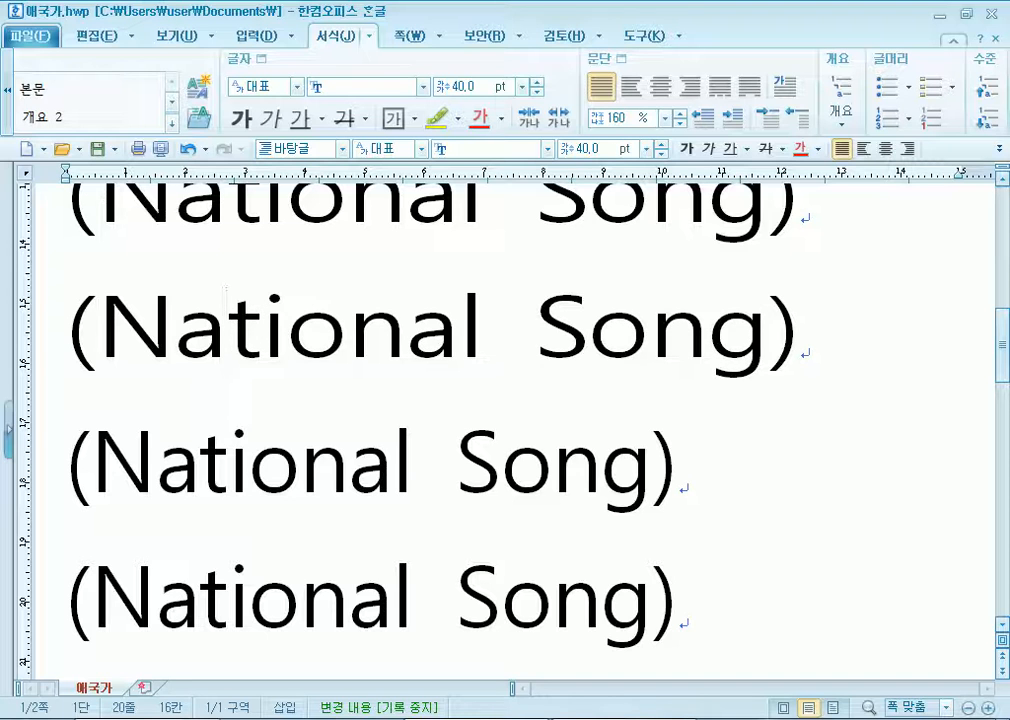
Put a space on each side of the first "a" in "National" on the second wide line, then delete both spaces.
key(Left)
key(Right)
key(Left)
key(Left)
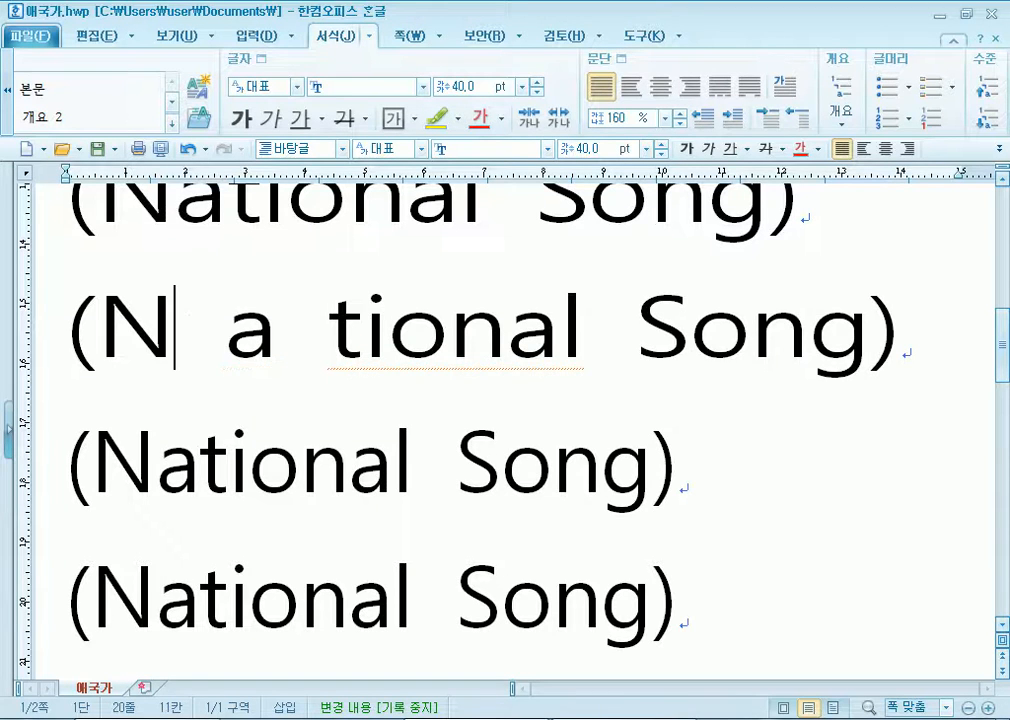
key(Left)
key(Delete)
key(Right)
key(Delete)
Switch to 메모장 and append the range "(-50 ~ 50)" to the end of the 자간 note.
key(alt+Tab)
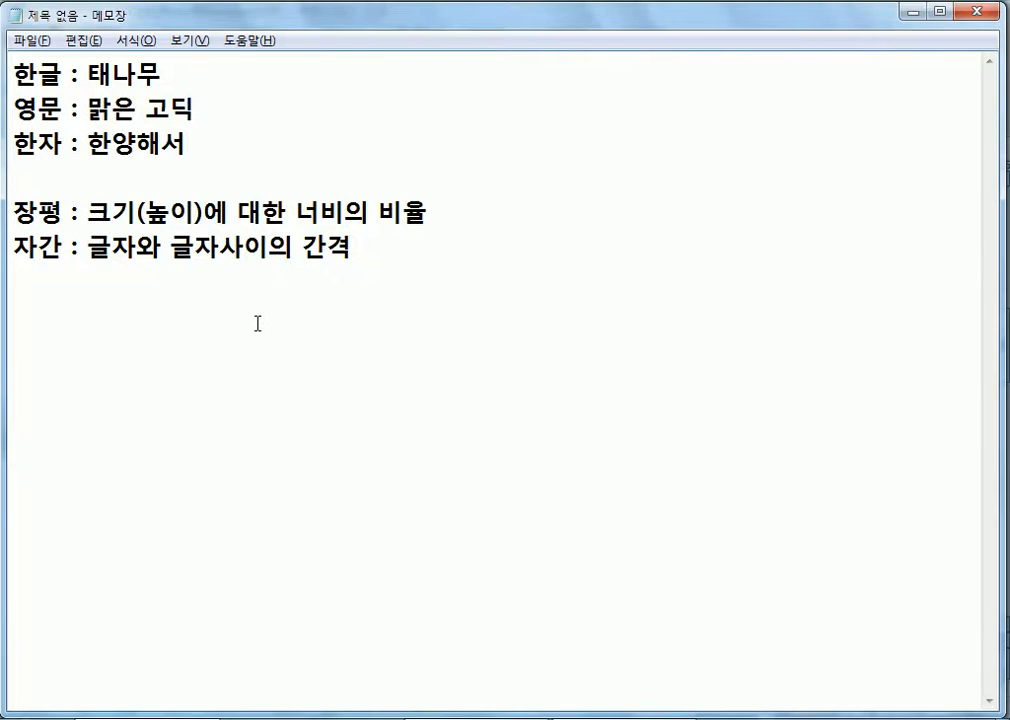
key(alt+Tab)
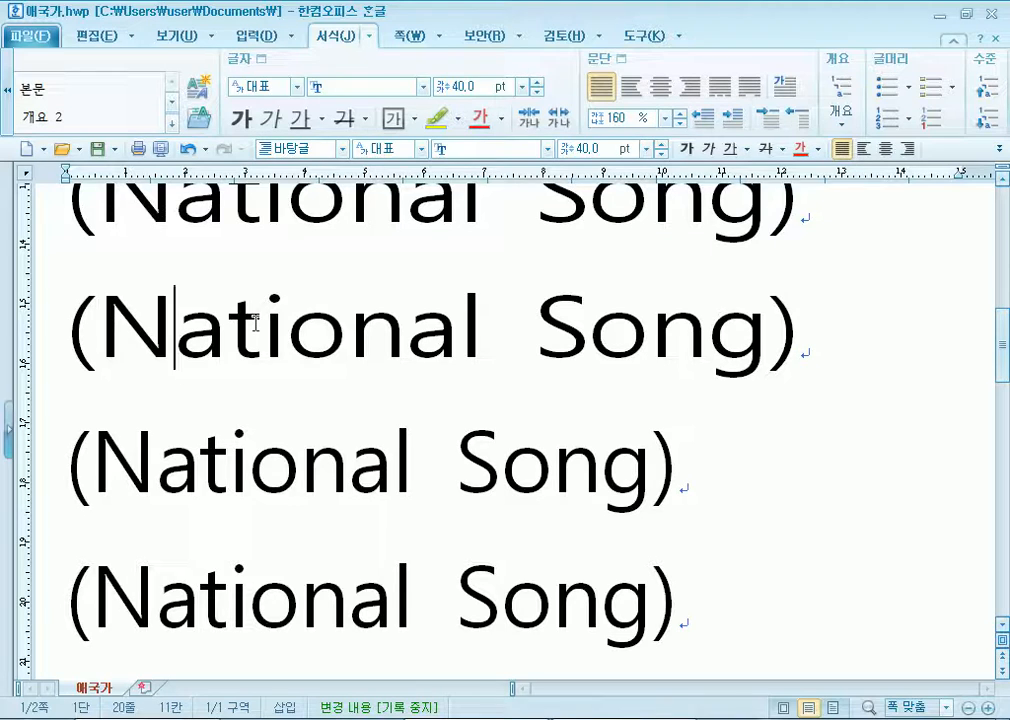
key(alt+Tab)
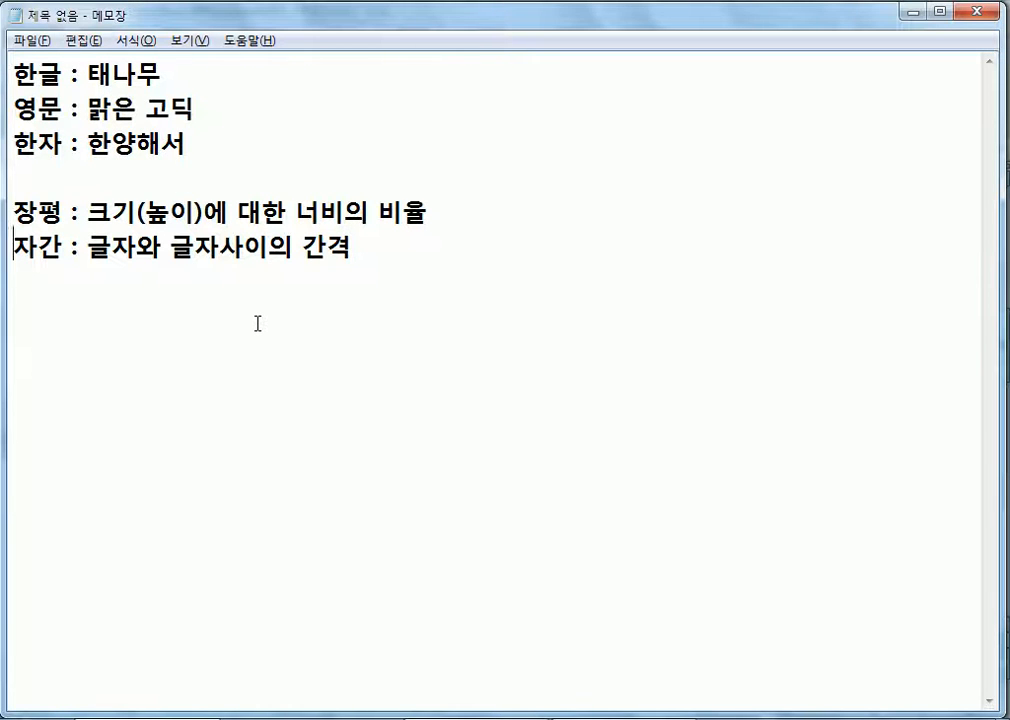
key(End)
text((-50 ~ 50))
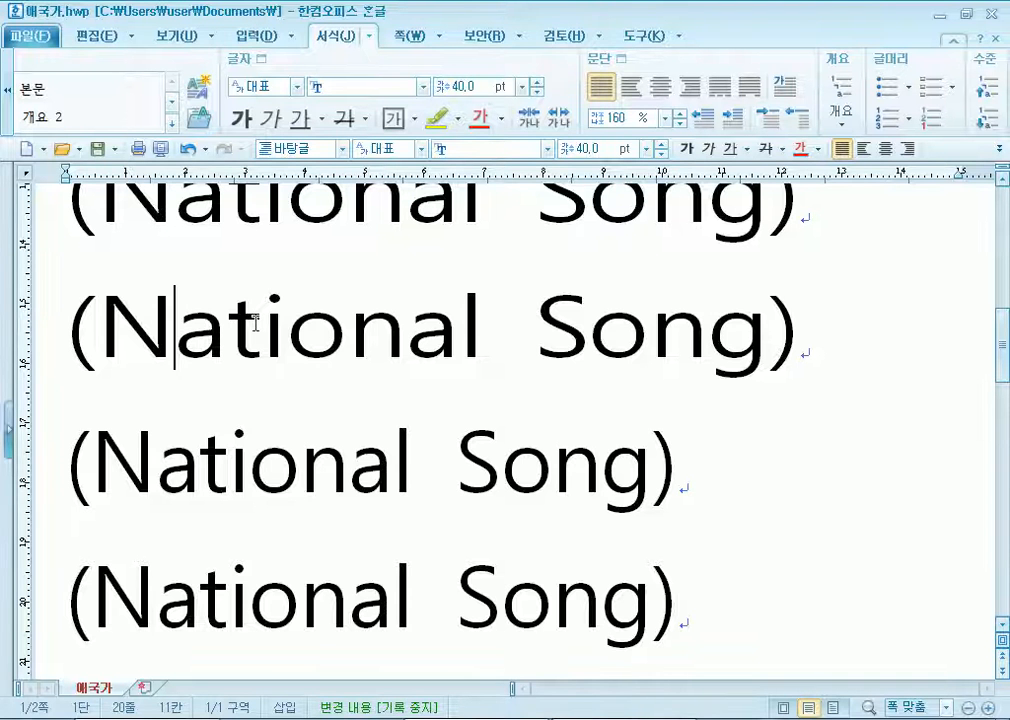
In 한글, select the second wide "(National Song)" line and check its 자간 setting in 글자 모양.
key(Home)
key(shift+End)
key(alt+l)
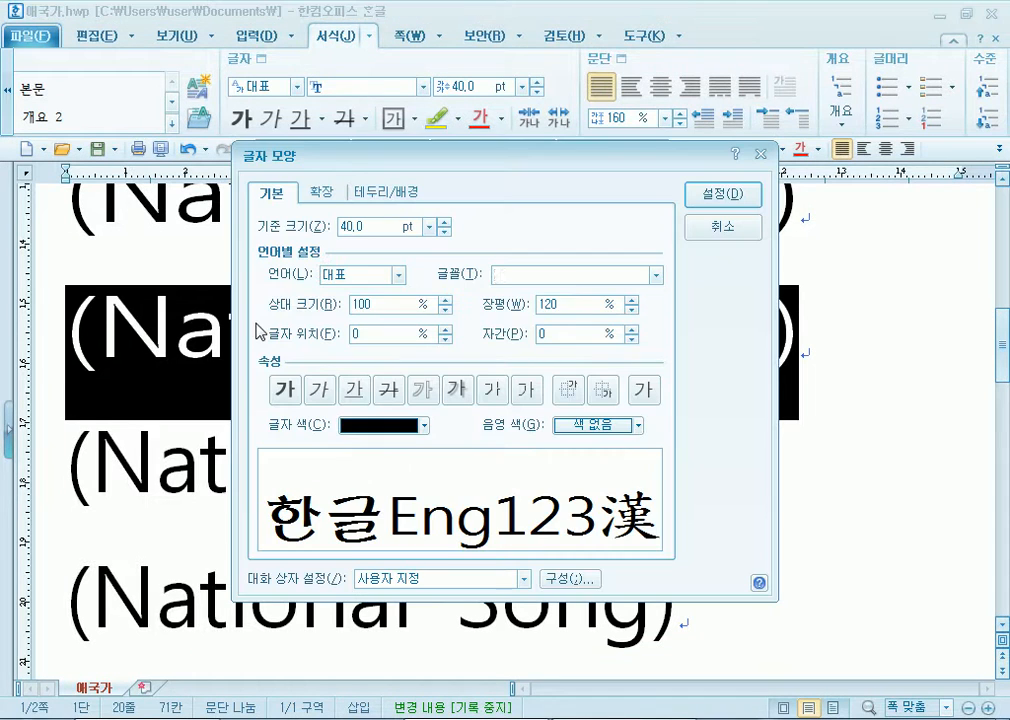
key(alt+p)
key(Return)
Select the second wide "(National Song)" line again and set its 자간 to -10%.
scroll(257, 332, up, 1)
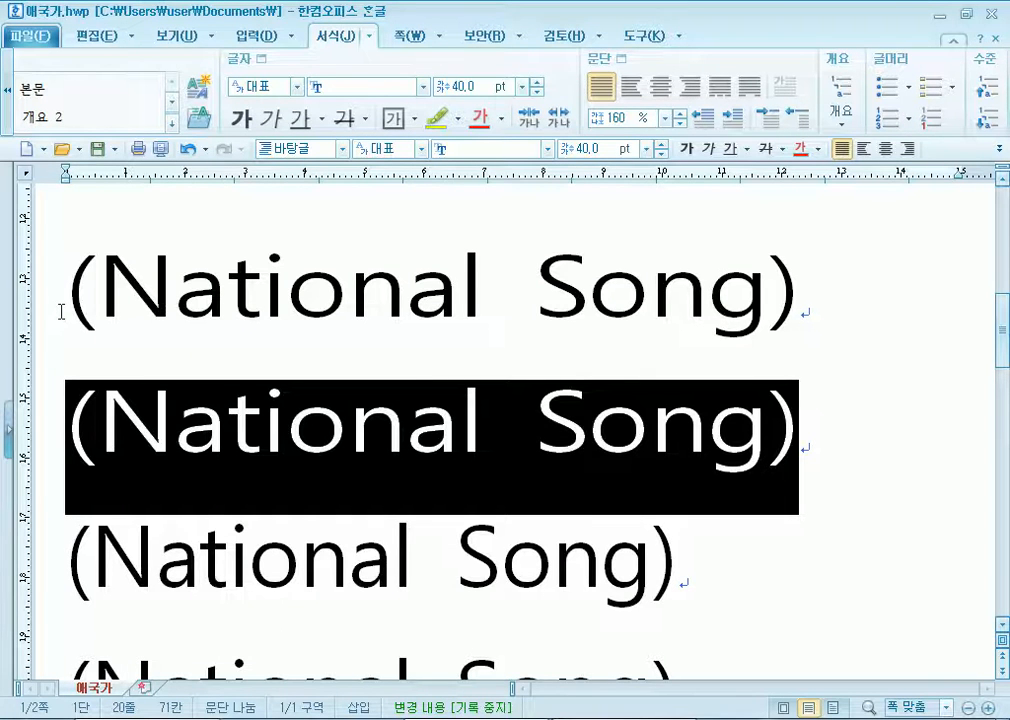
scroll(101, 380, down, 2)
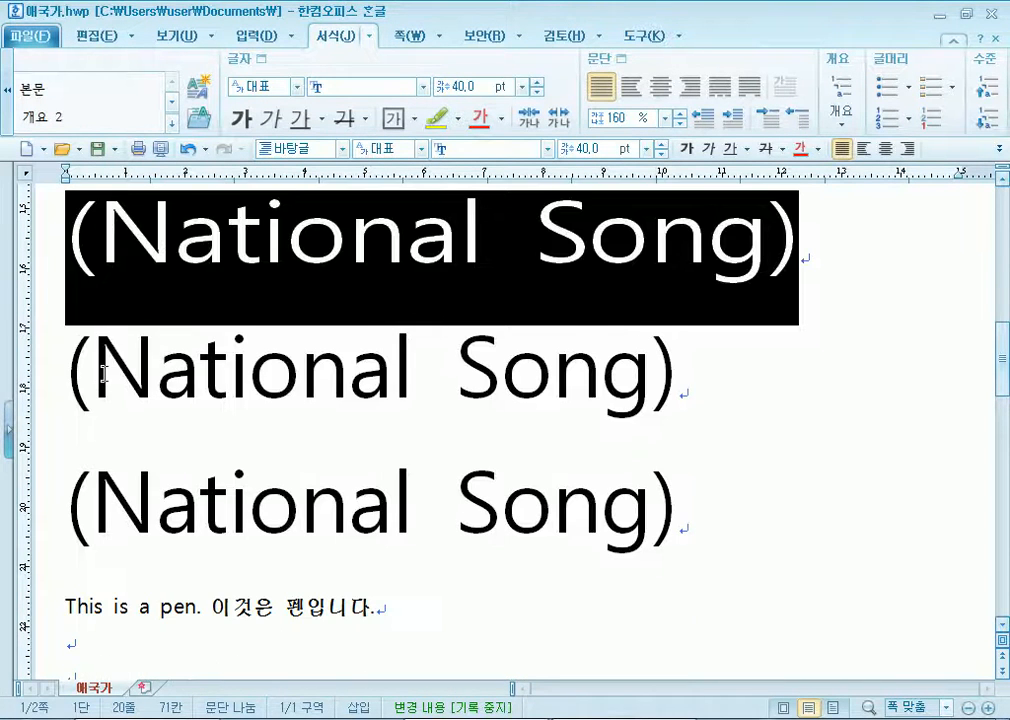
click(40, 386)
scroll(45, 270, up, 1)
click(54, 248)
drag(54, 248, 866, 295)
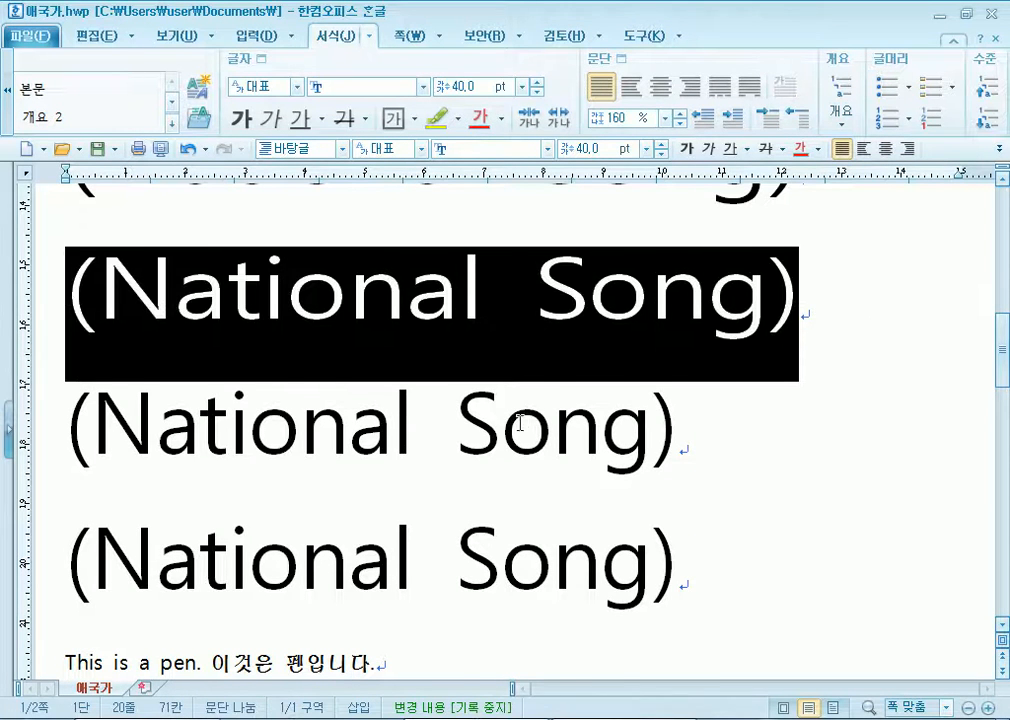
scroll(503, 433, up, 1)
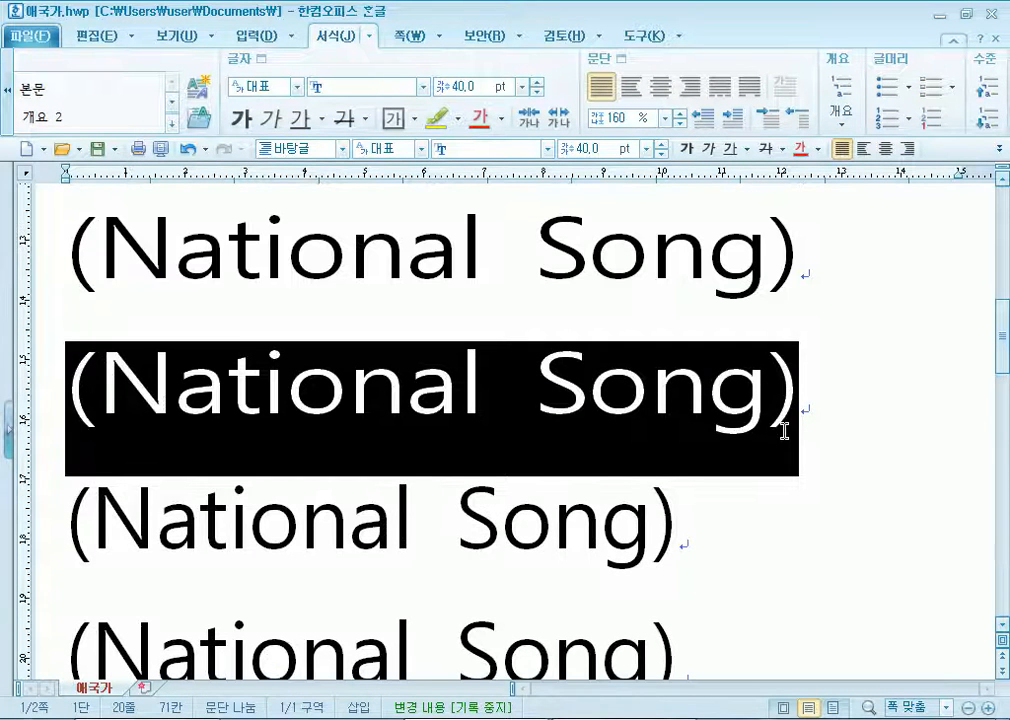
key(alt+l)
key(alt+p)
text(-10)
key(Return)
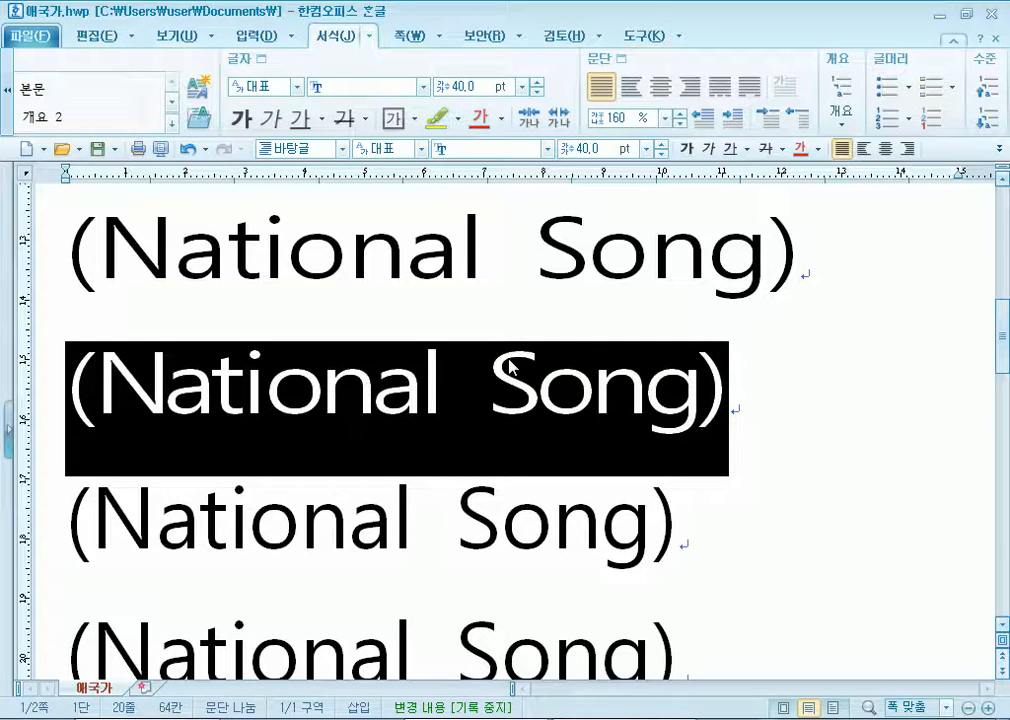
Compare the widths and letter spacing of the first three "(National Song)" lines by highlighting each in turn.
click(40, 527)
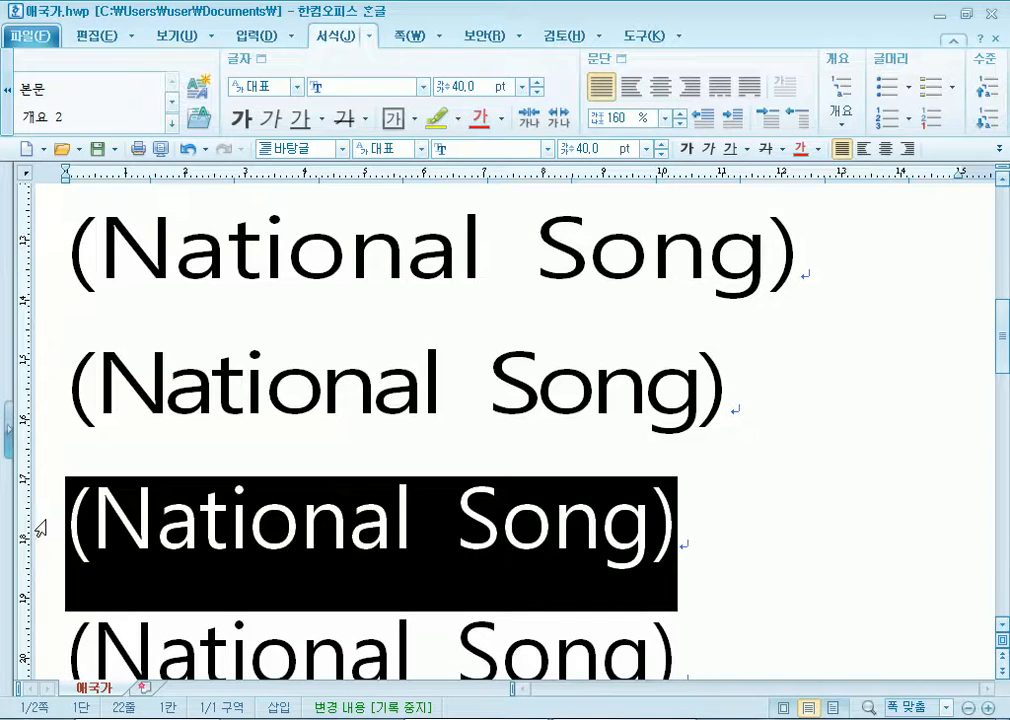
click(46, 256)
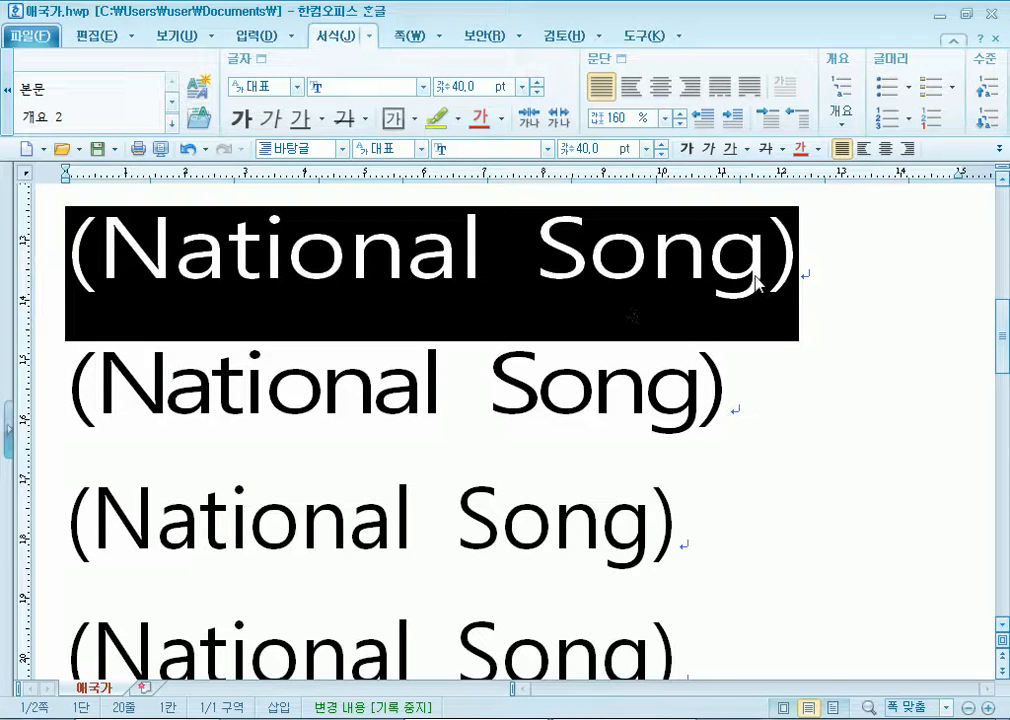
click(588, 262)
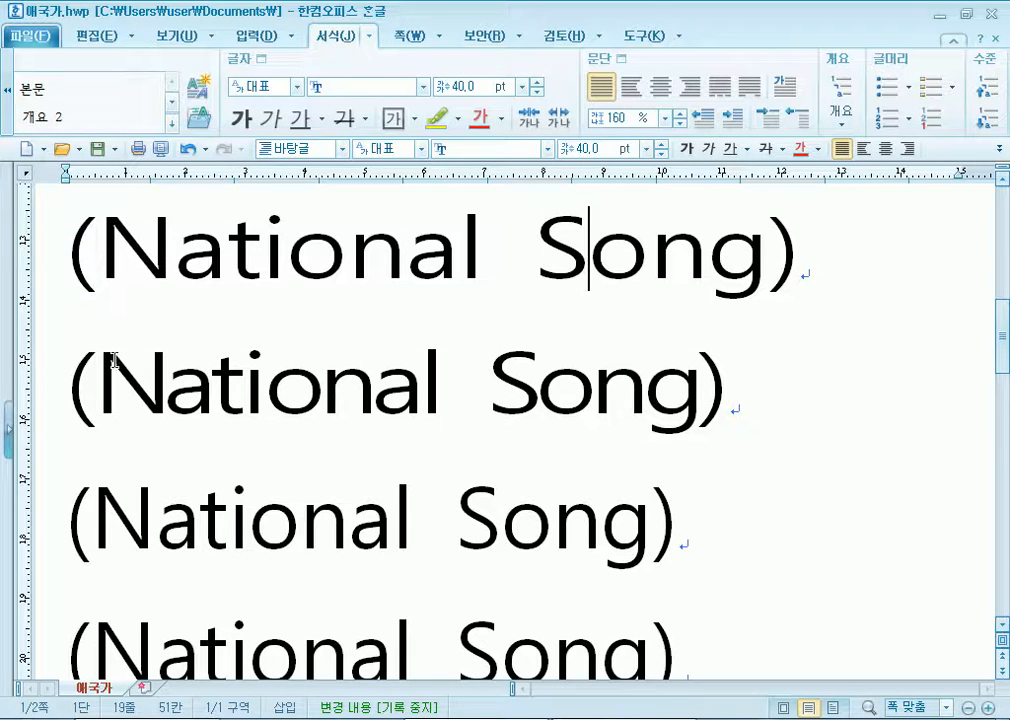
click(38, 398)
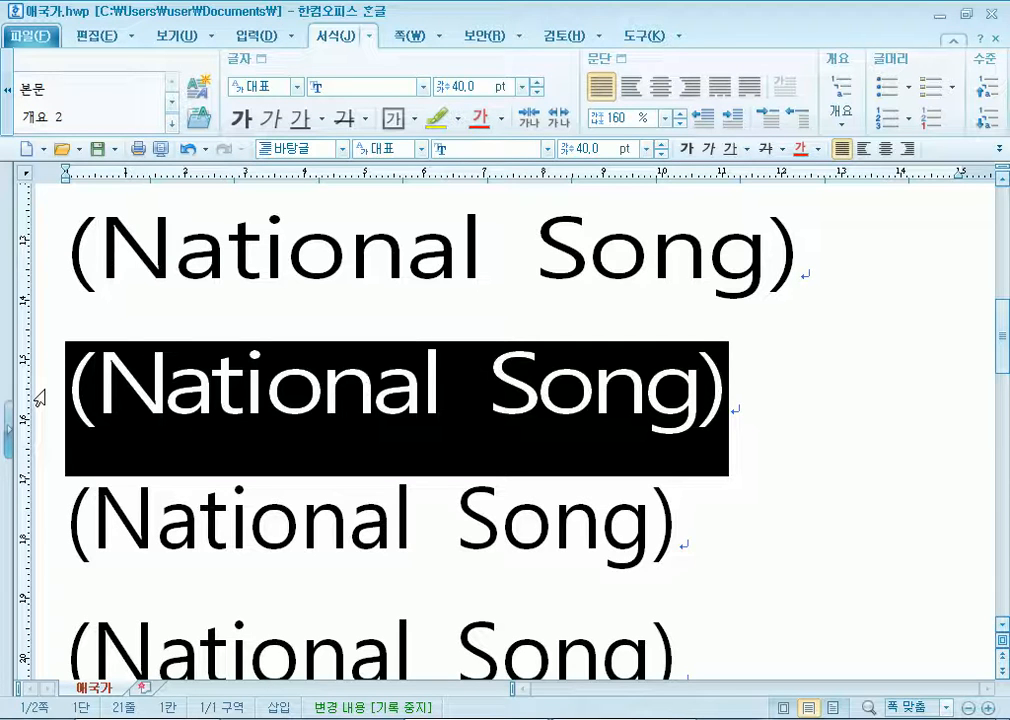
click(457, 532)
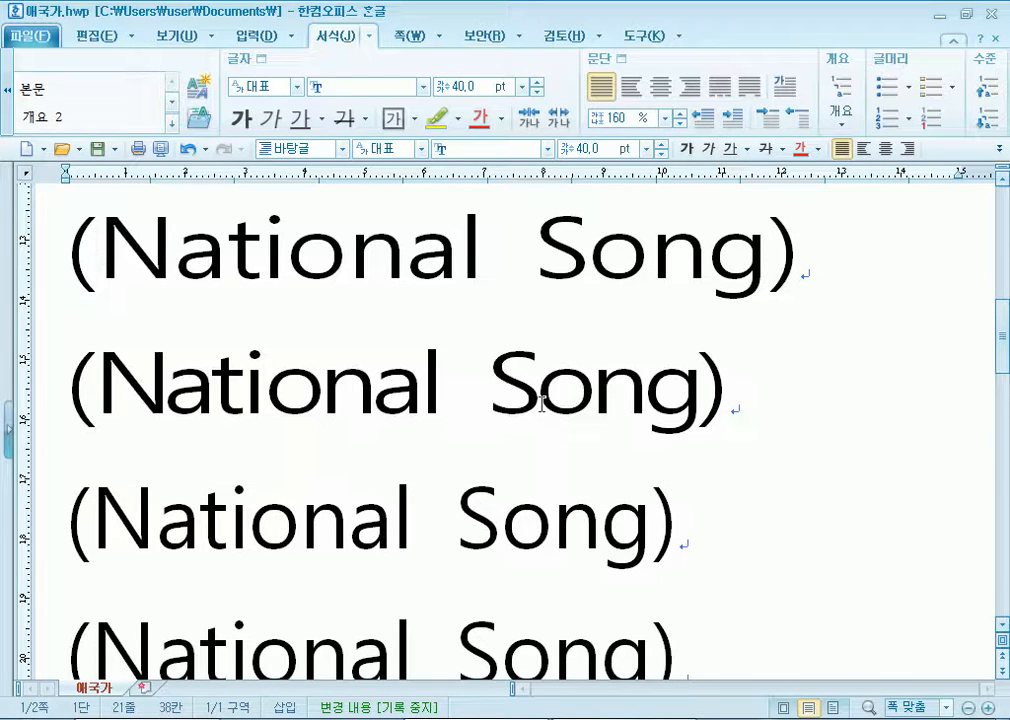
Highlight the second wide "(National Song)" line to compare its letter spacing with the line above.
click(597, 258)
scroll(597, 258, up, 1)
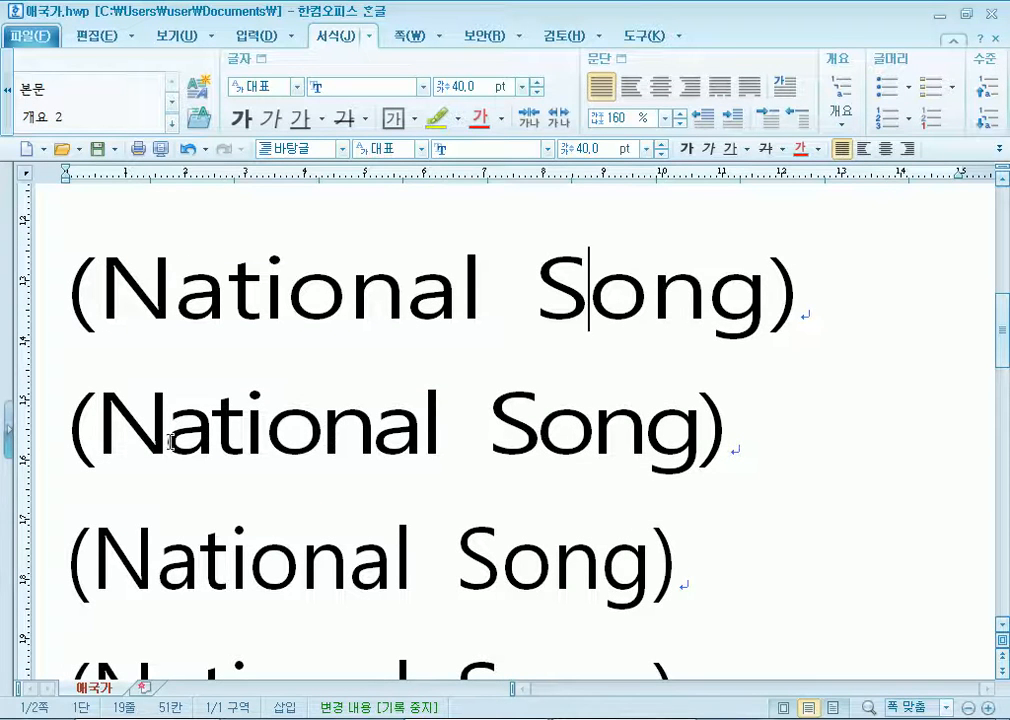
click(30, 453)
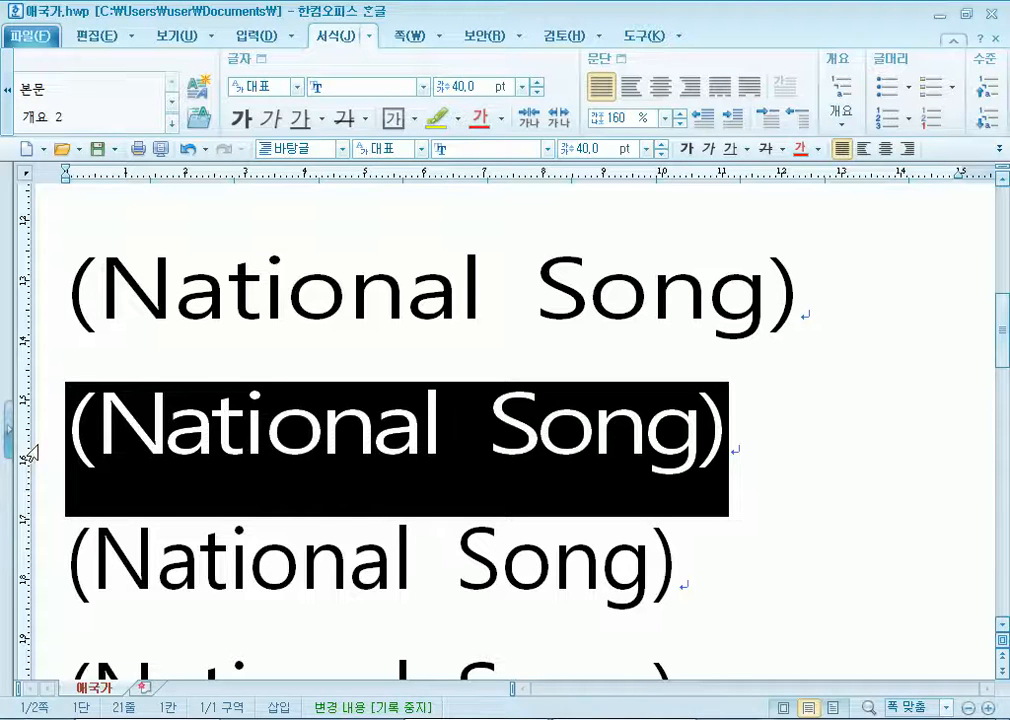
Select the last normal-width "(National Song)" line and set its 자간 to -20% in 글자 모양.
scroll(30, 453, down, 2)
scroll(33, 453, down, 1)
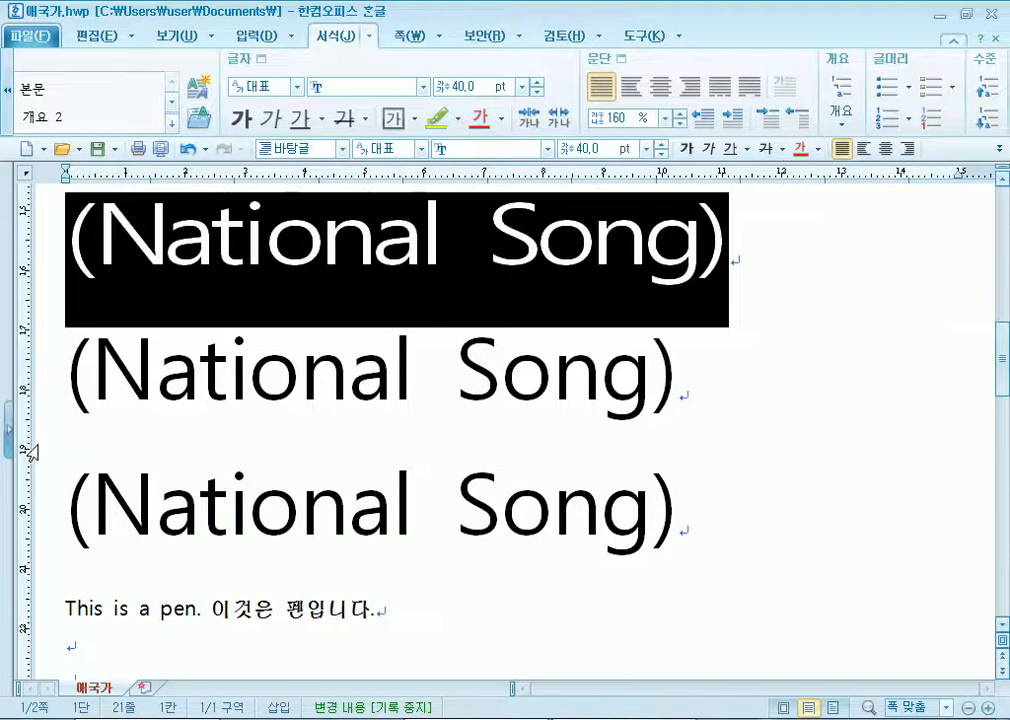
double_click(61, 511)
click(60, 512)
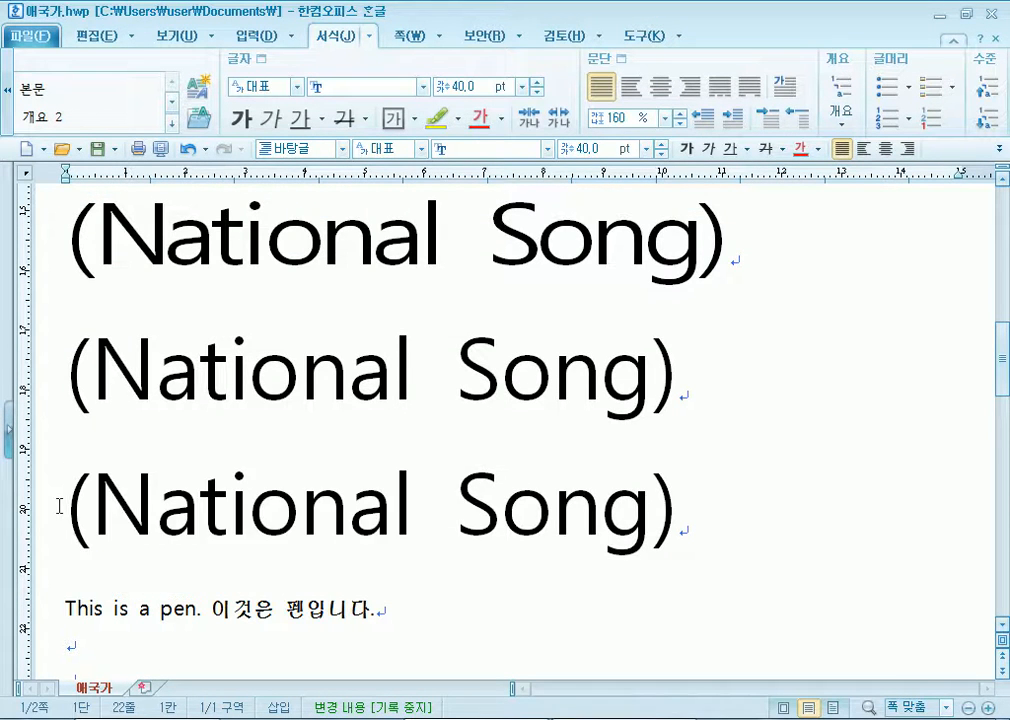
triple_click(60, 512)
key(alt+l)
key(Tab)
key(Tab)
key(Tab)
key(Tab)
key(Tab)
key(Tab)
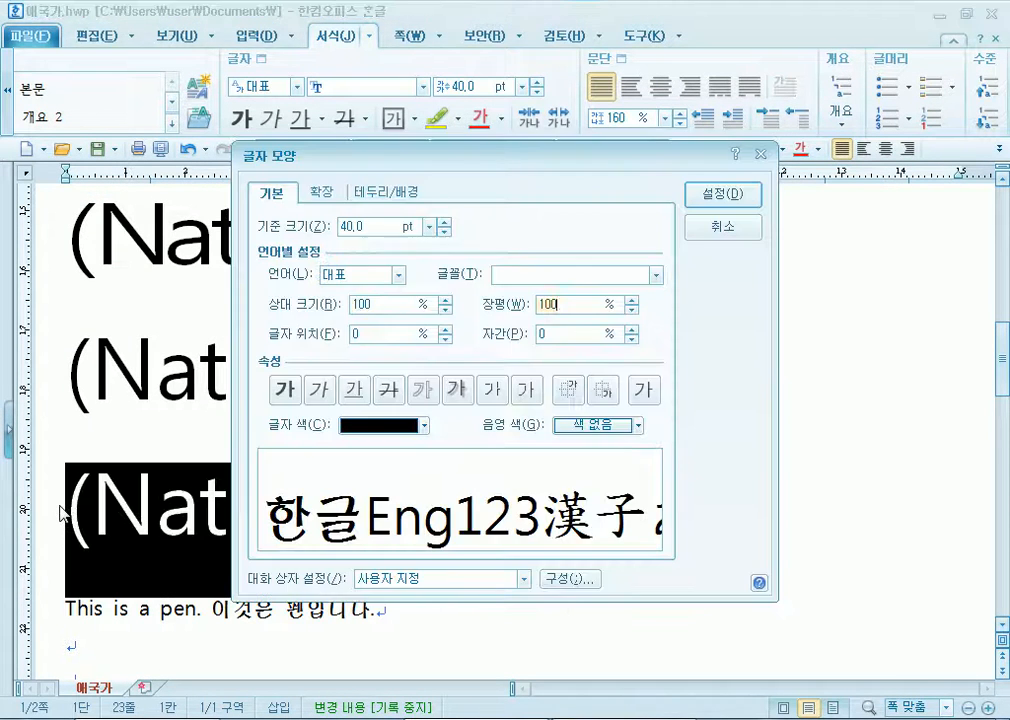
text(-20)
key(Return)
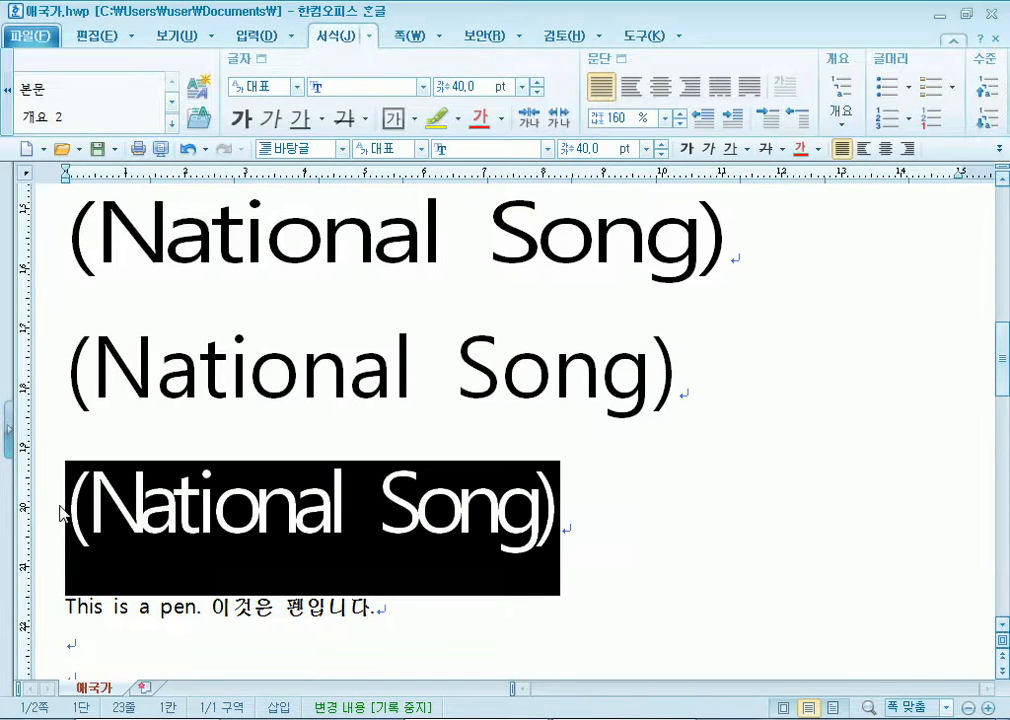
Compare the letter spacing of all four "(National Song)" lines, highlighting both wide lines and the last line.
click(174, 525)
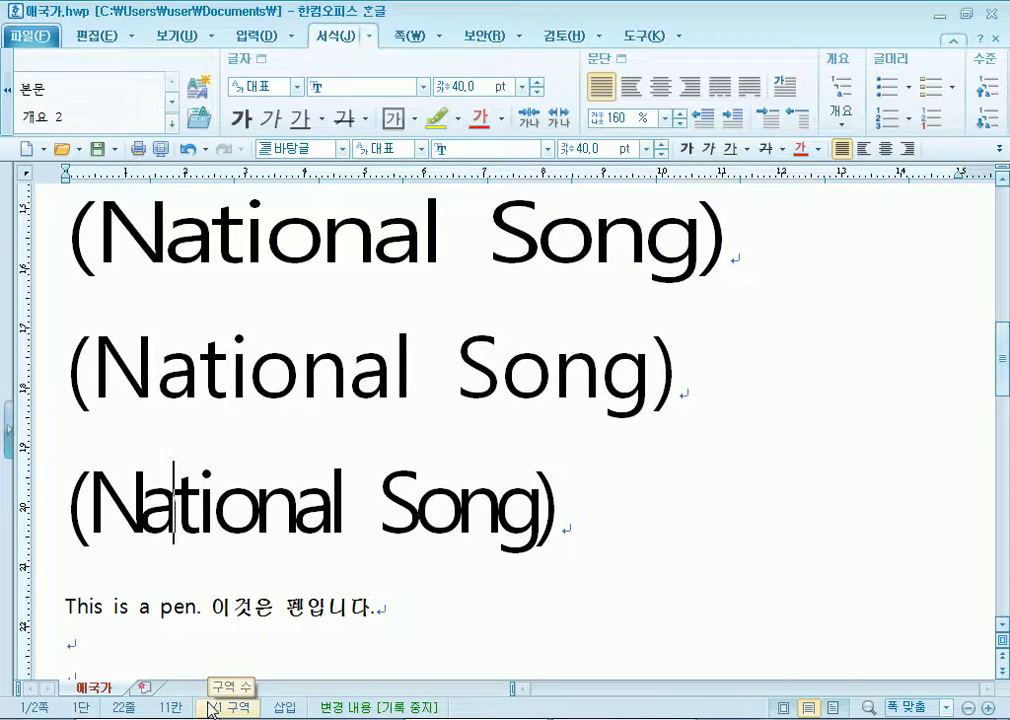
drag(62, 205, 744, 248)
scroll(668, 392, up, 1)
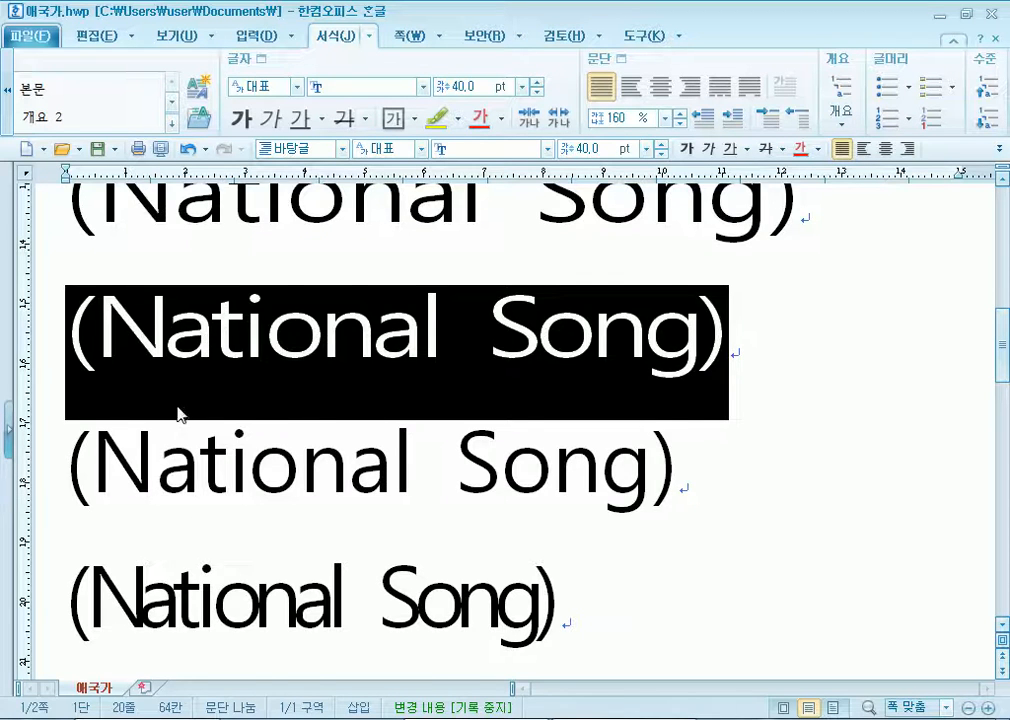
scroll(221, 246, up, 1)
click(27, 305)
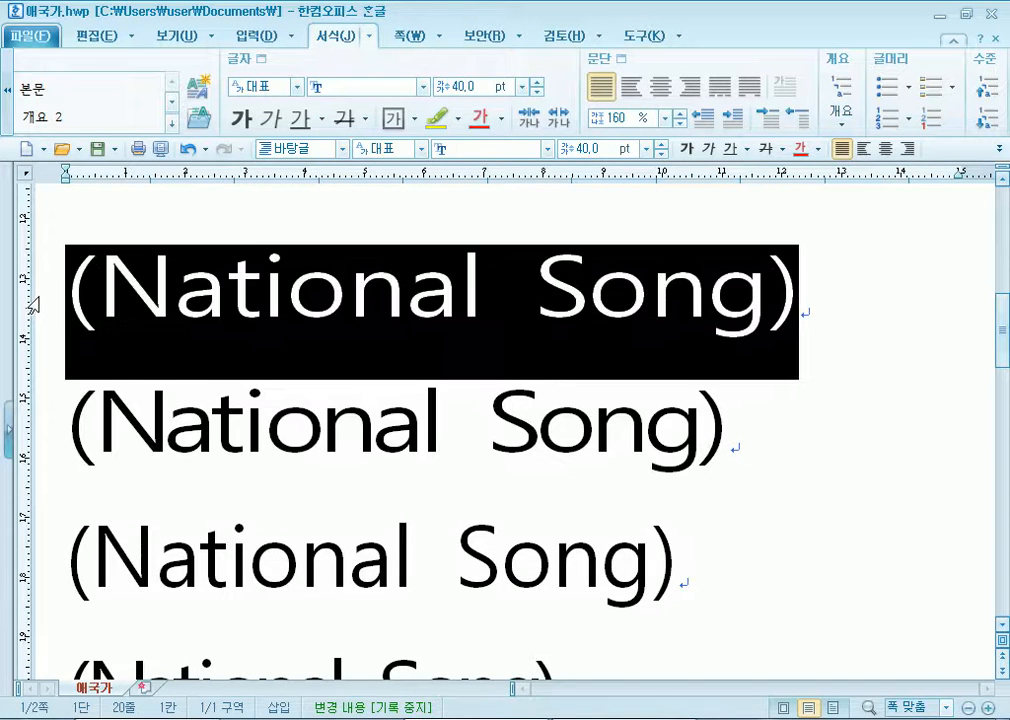
click(208, 445)
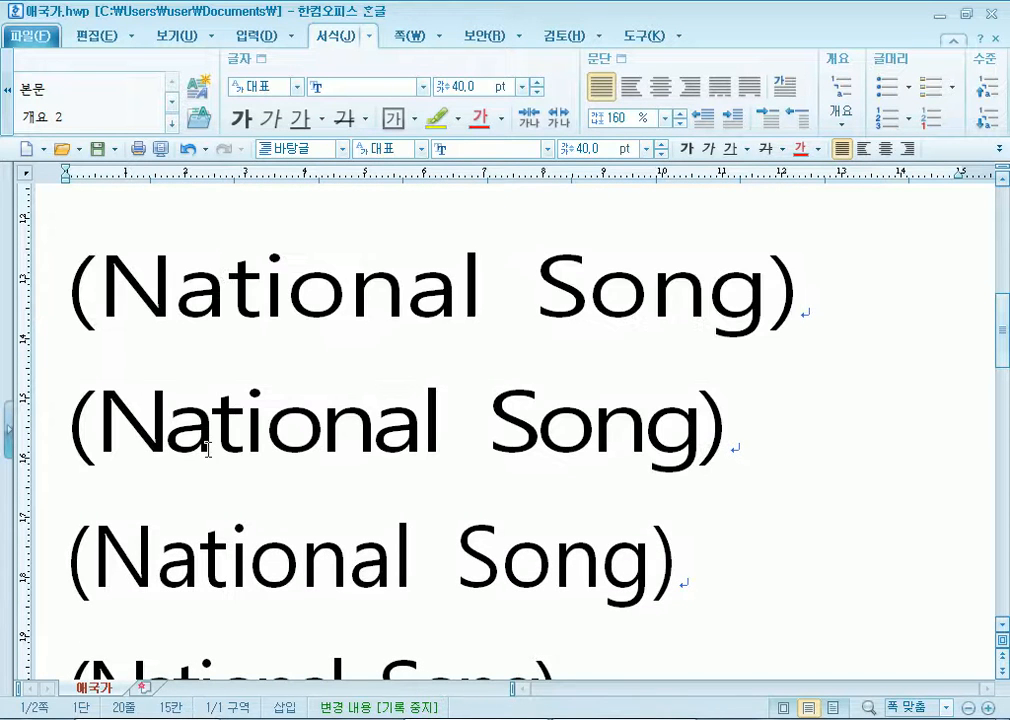
scroll(208, 447, down, 2)
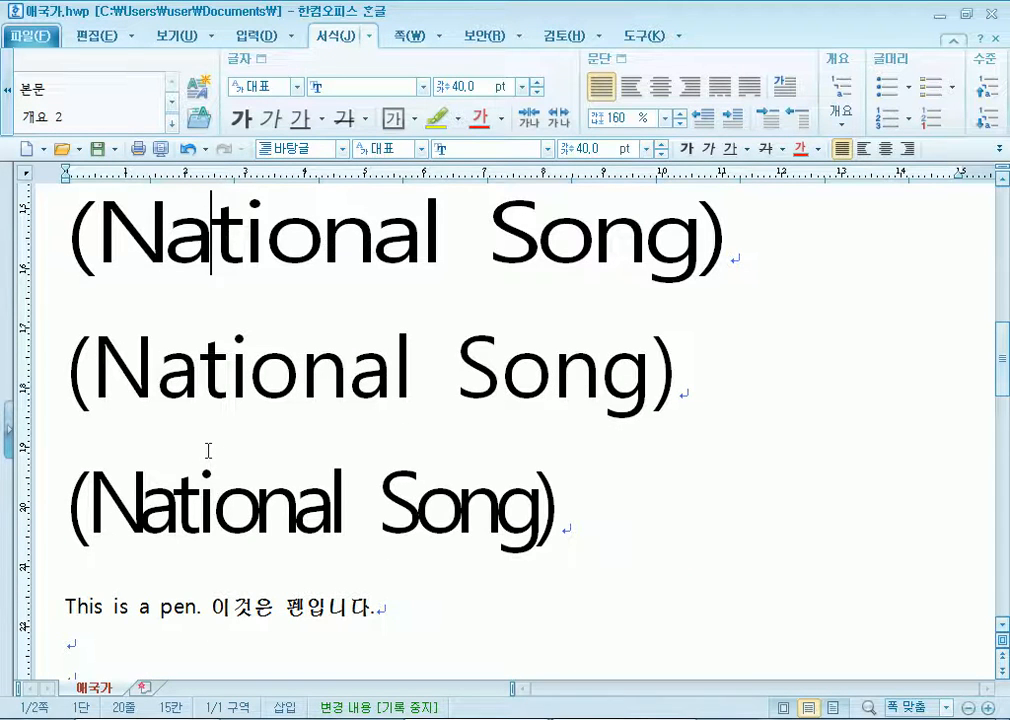
scroll(208, 450, up, 1)
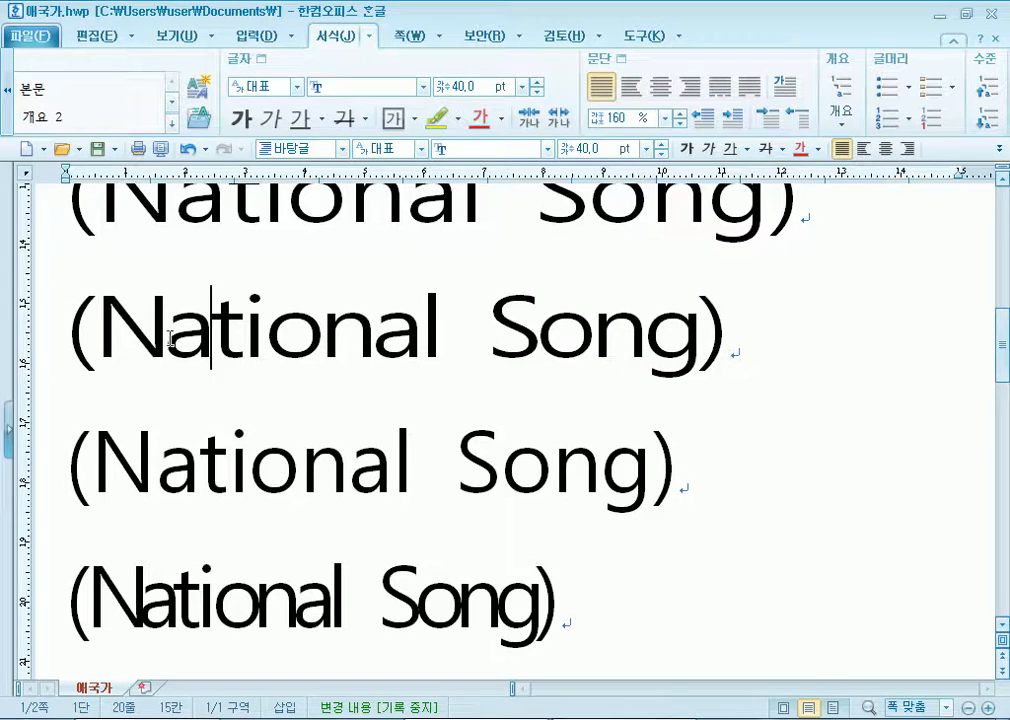
click(156, 465)
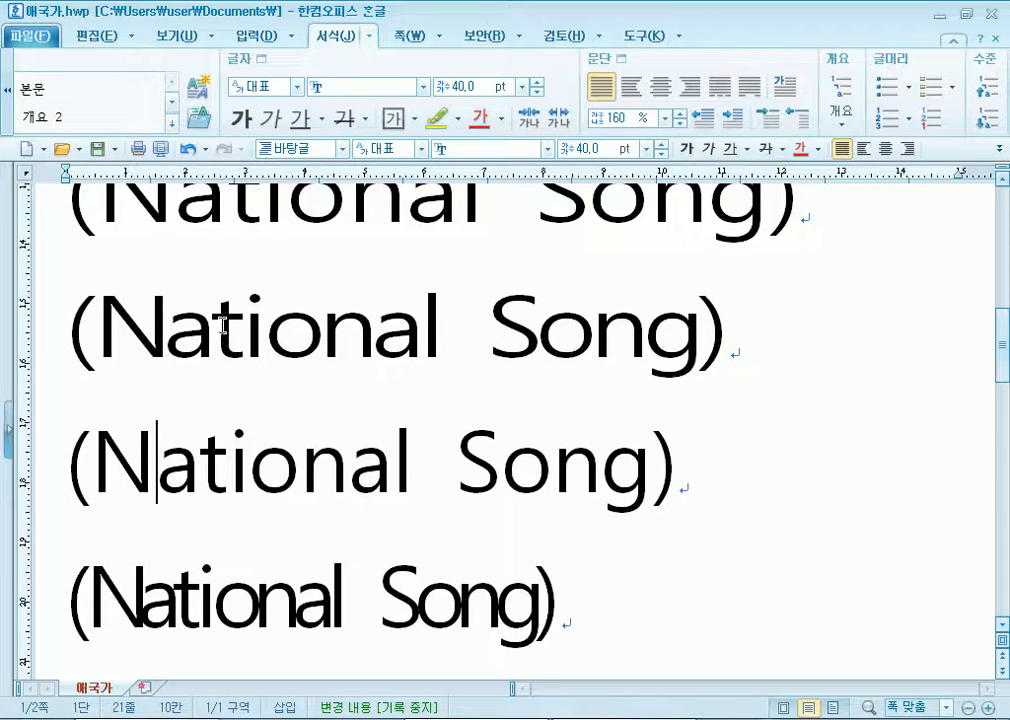
scroll(241, 316, down, 3)
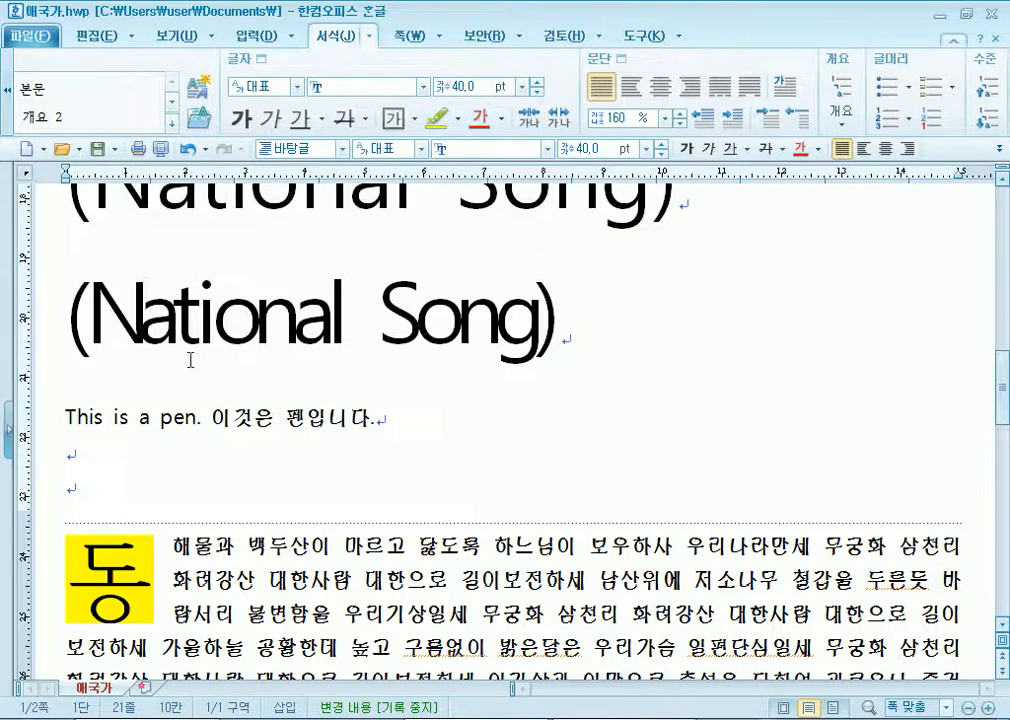
click(33, 335)
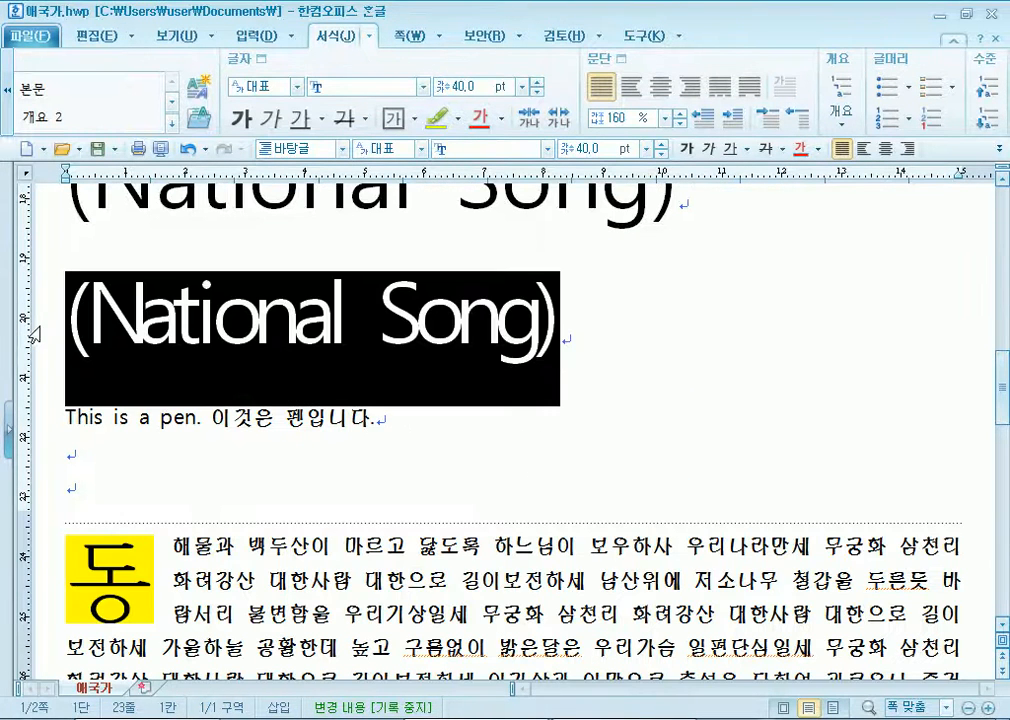
click(300, 338)
click(420, 334)
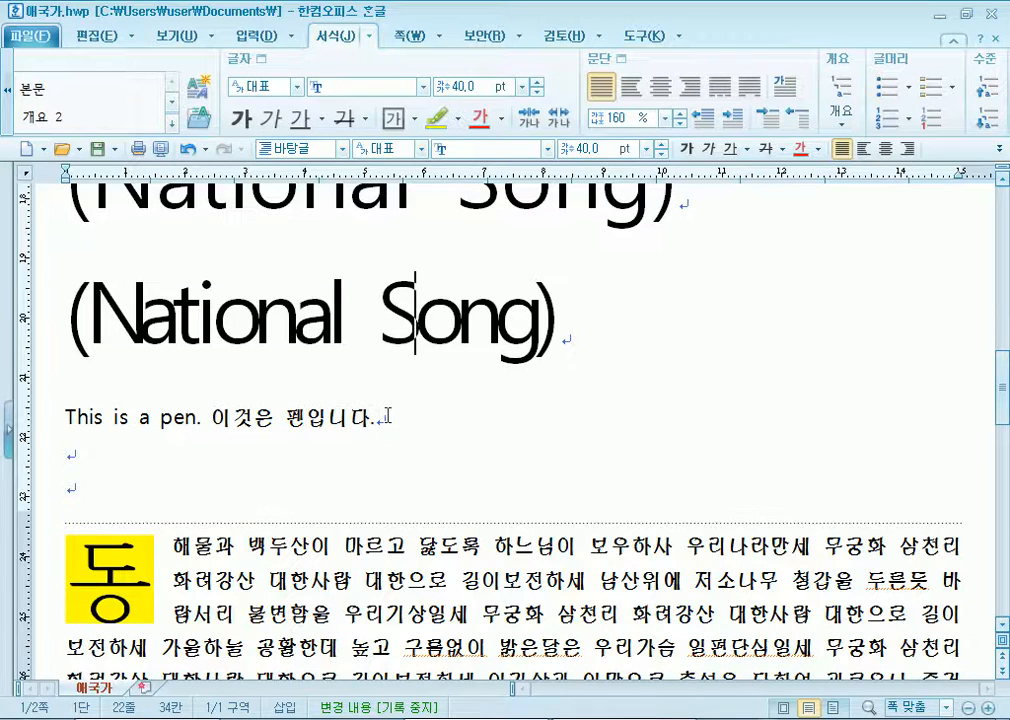
Switch to 메모장 to review the 장평 and 자간 notes, and return to the 한글 document.
scroll(372, 466, up, 1)
scroll(372, 466, up, 3)
key(alt+Tab)
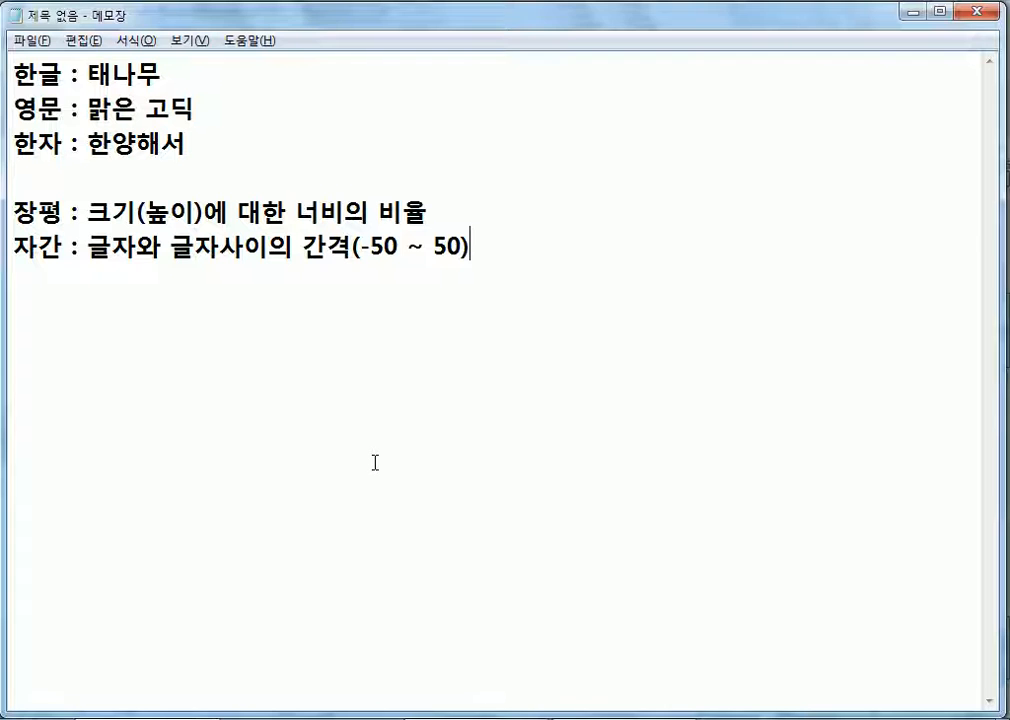
key(alt+Tab)
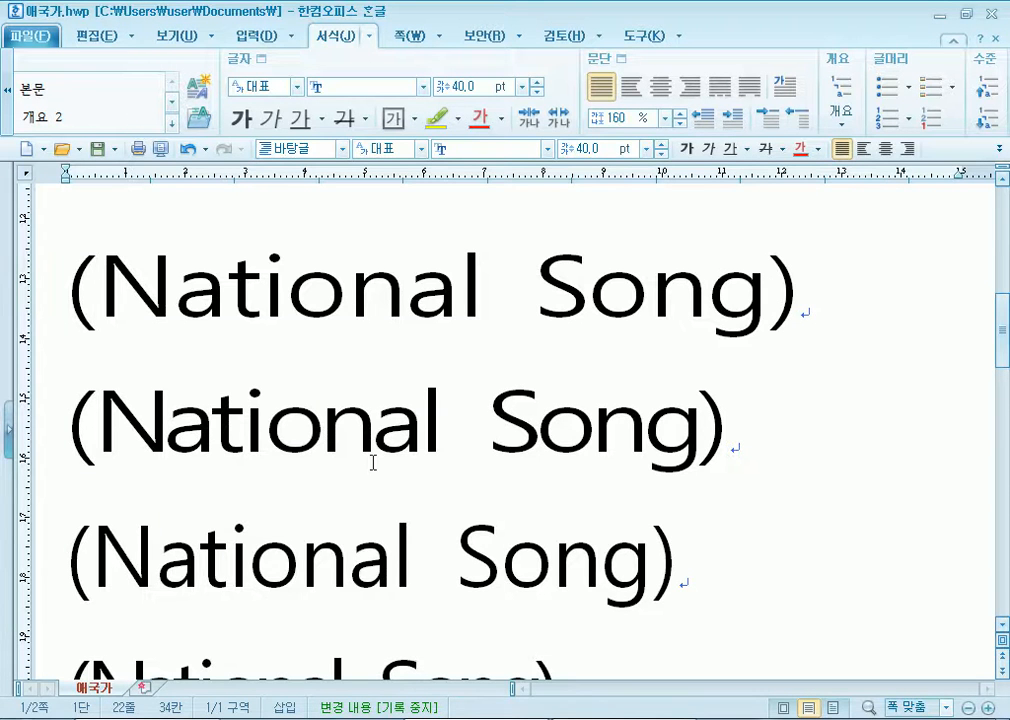
Select "길이보전하세" in the second lyrics line and review where its 글자 모양 settings can be reached, leaving them unchanged.
scroll(410, 388, down, 5)
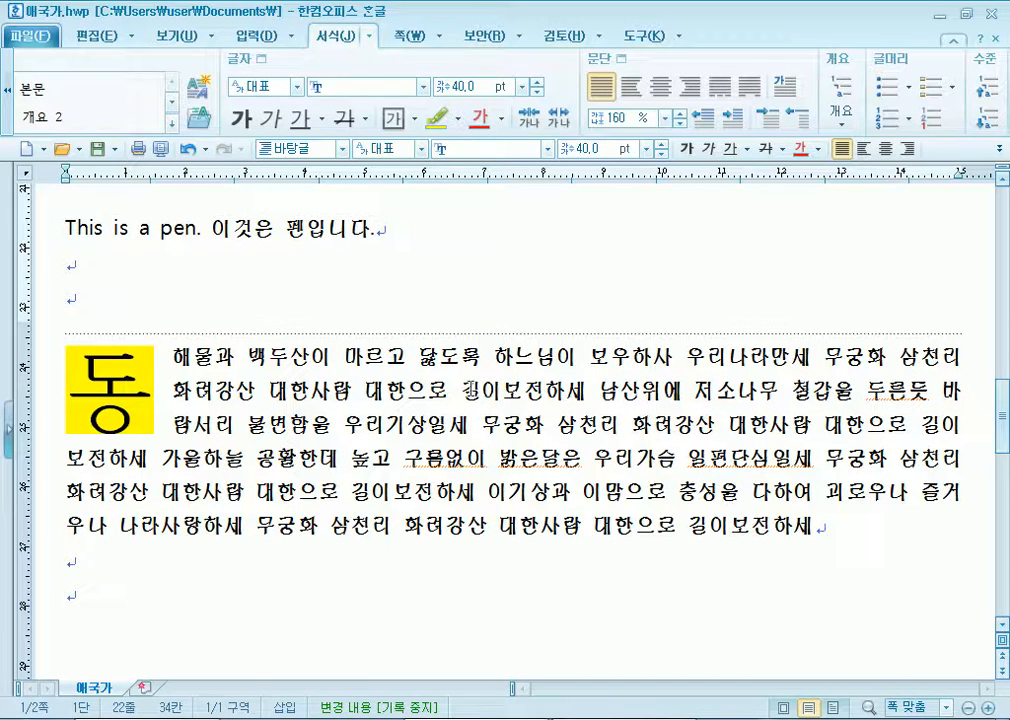
drag(461, 393, 584, 392)
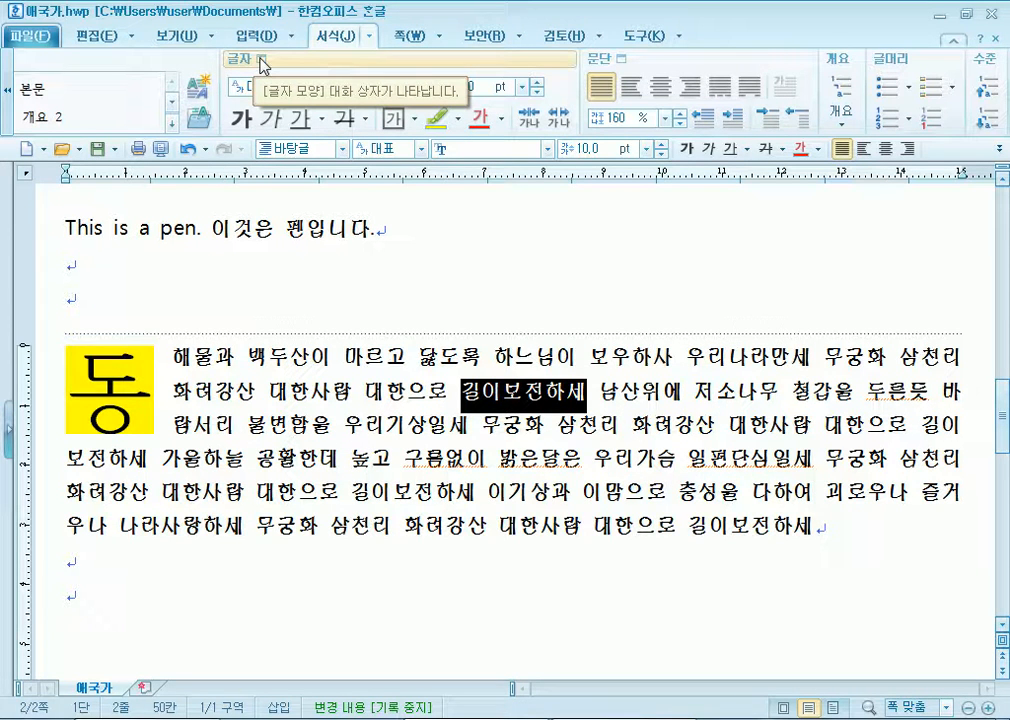
click(100, 36)
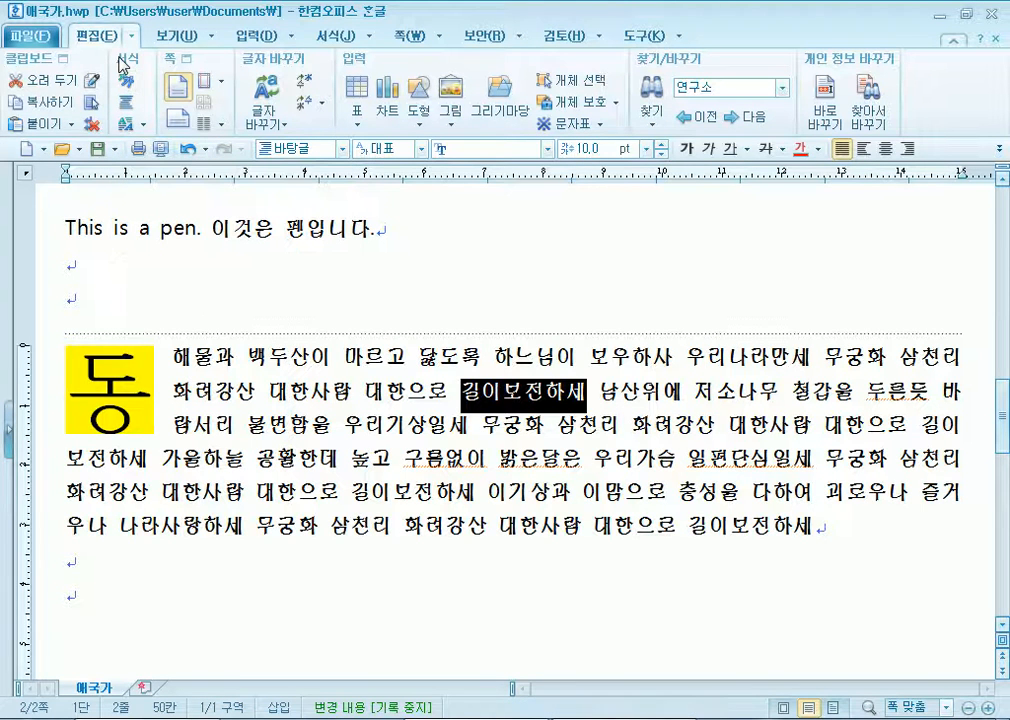
click(328, 37)
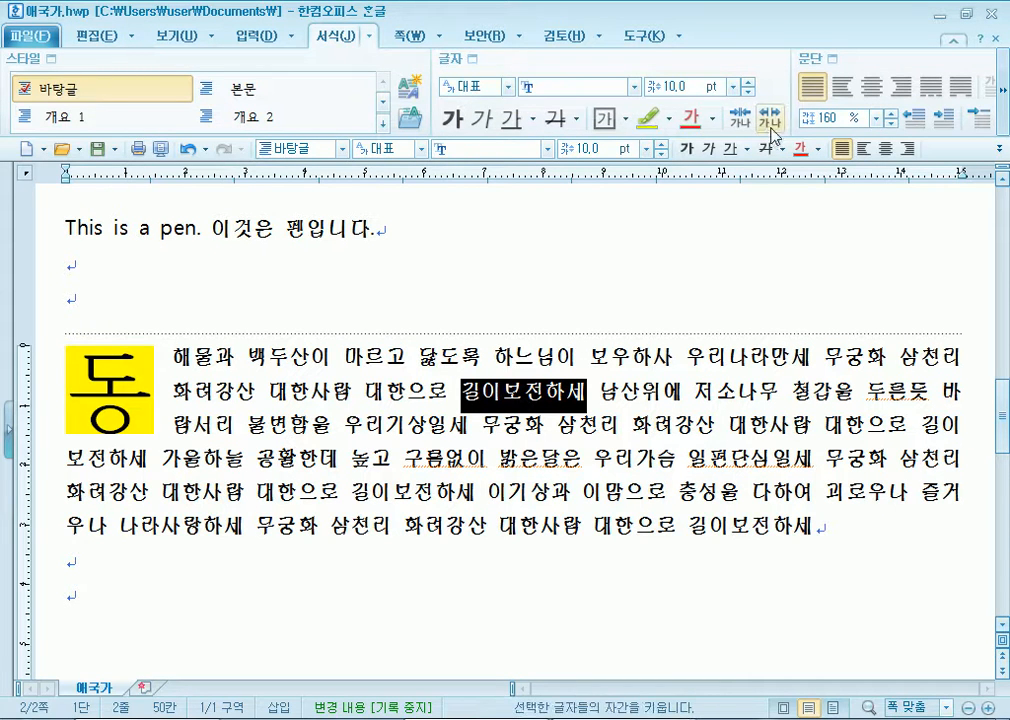
click(92, 42)
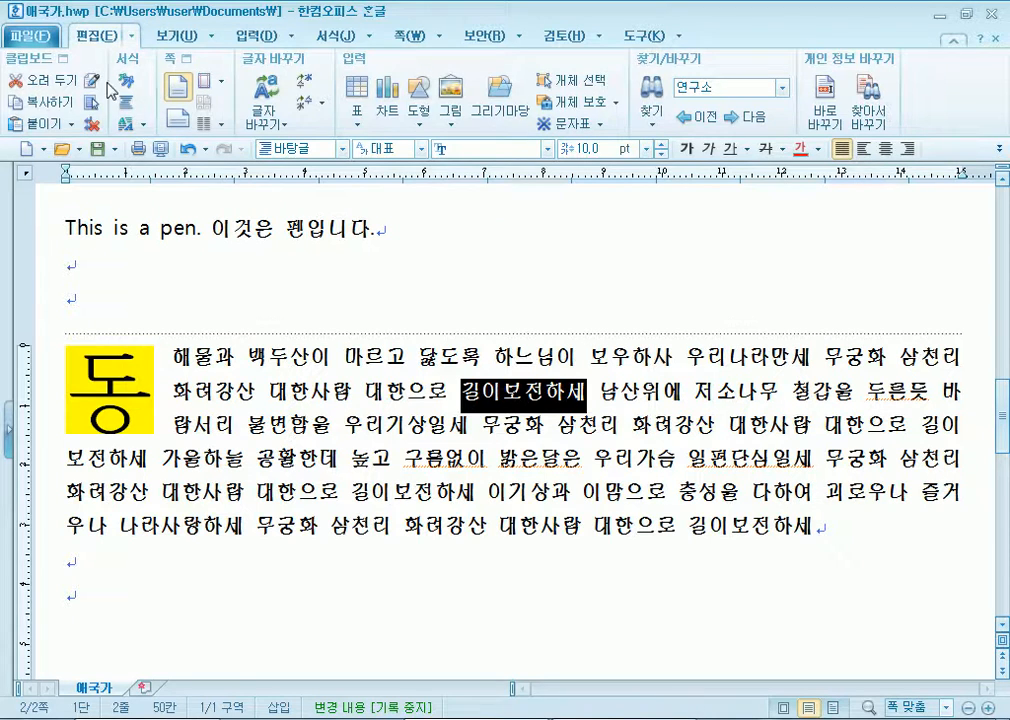
click(337, 43)
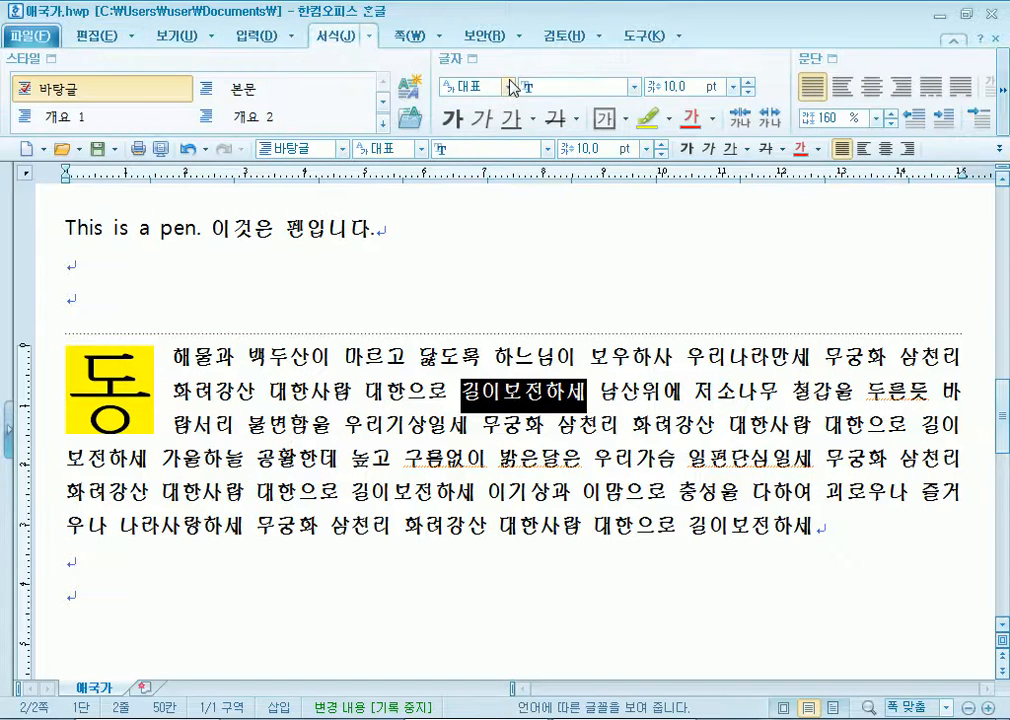
click(88, 37)
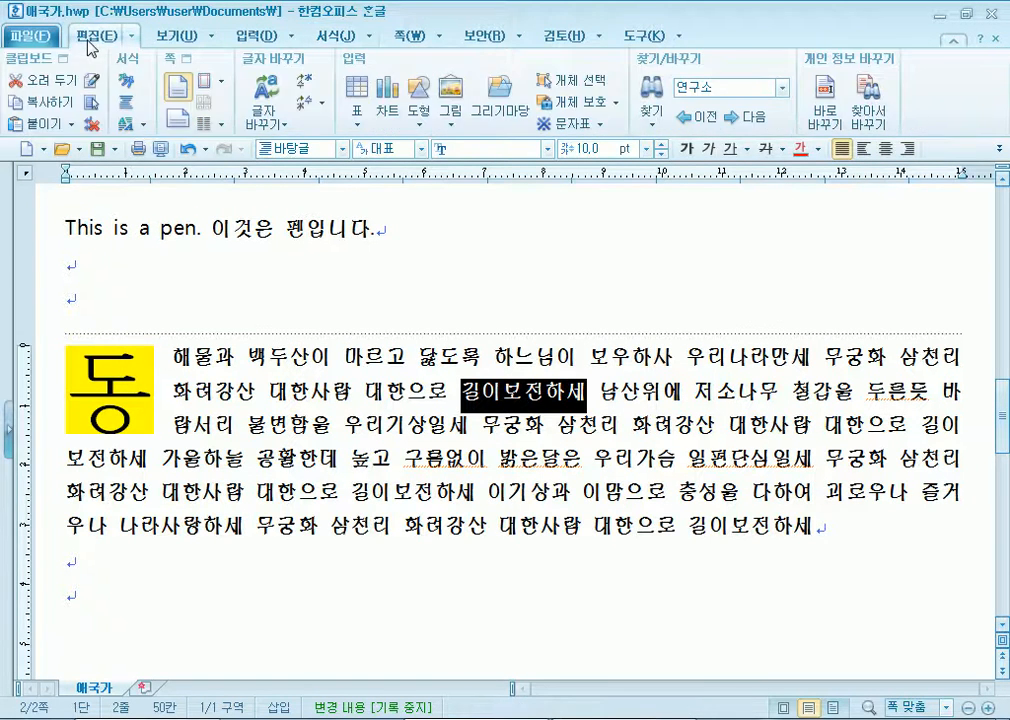
click(125, 85)
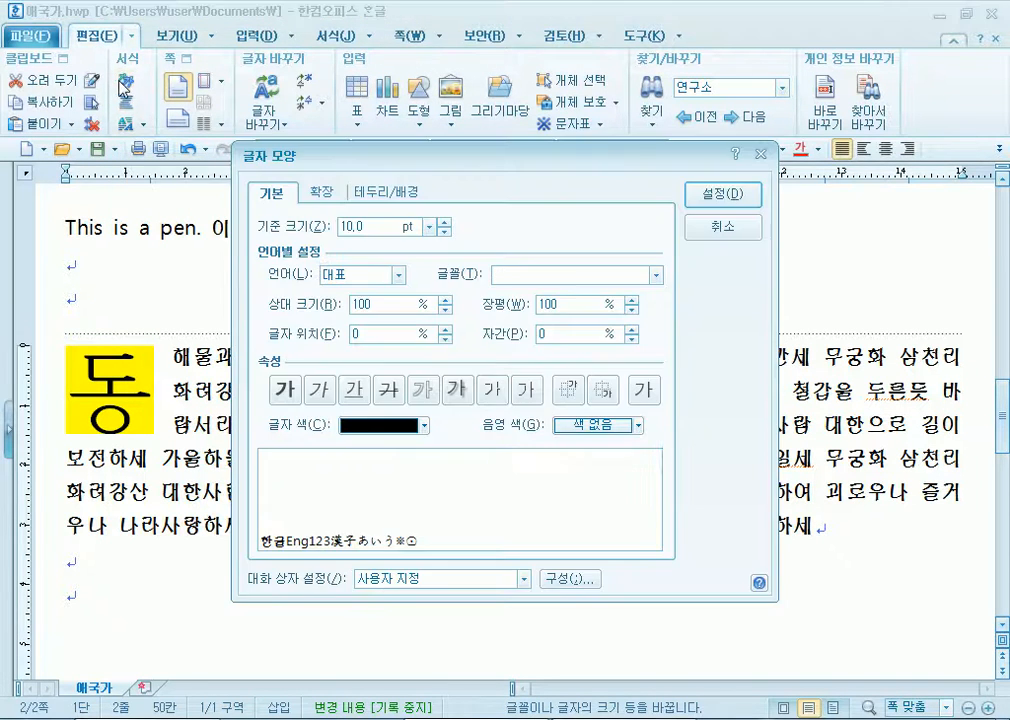
key(Escape)
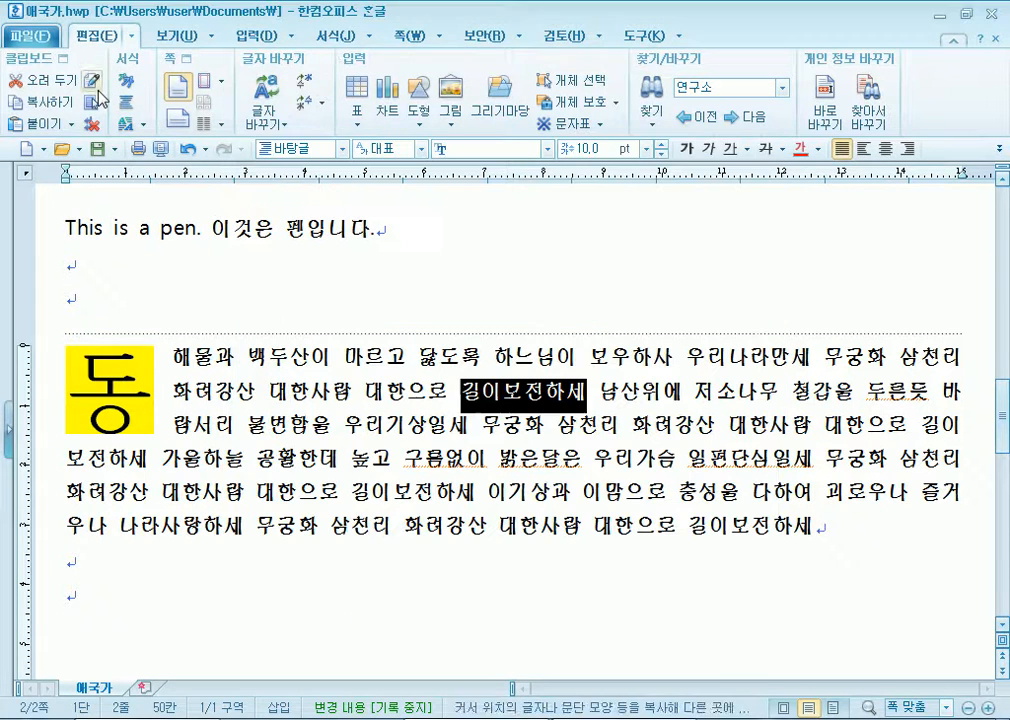
In 글자 모양, set the 글자 색 of the selected "길이보전하세" to white.
click(340, 37)
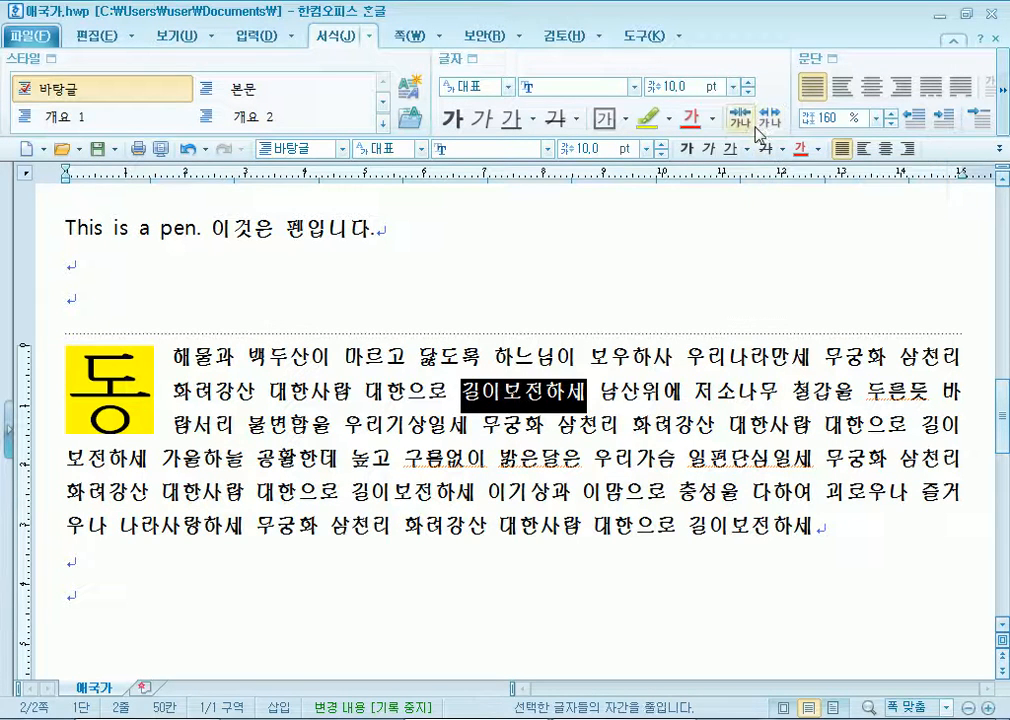
click(449, 62)
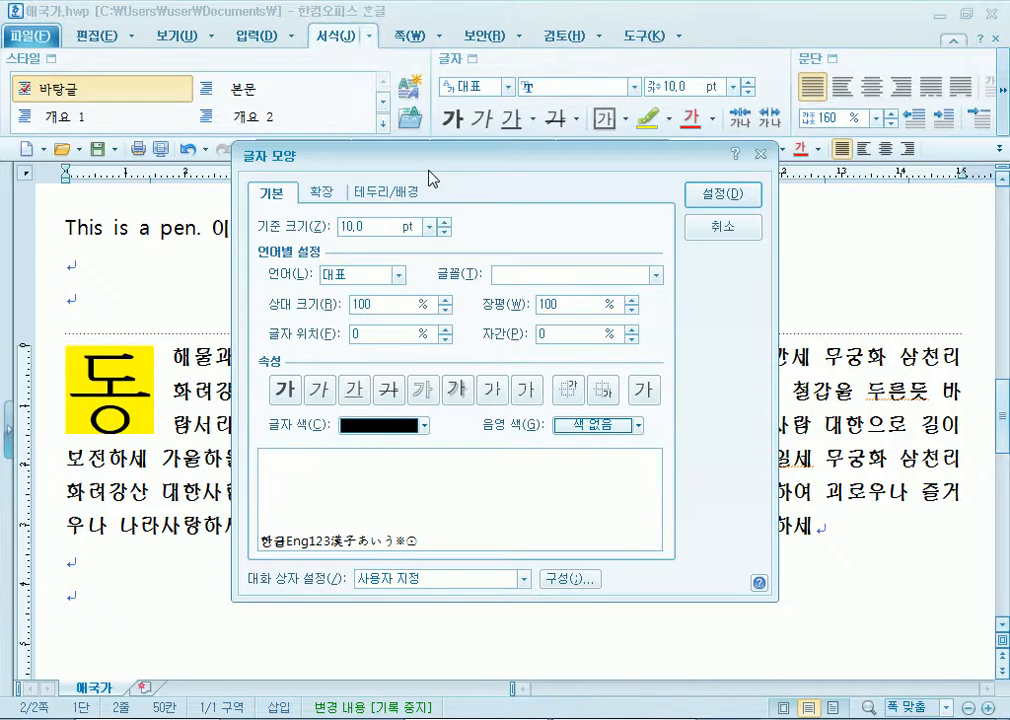
drag(433, 163, 522, 23)
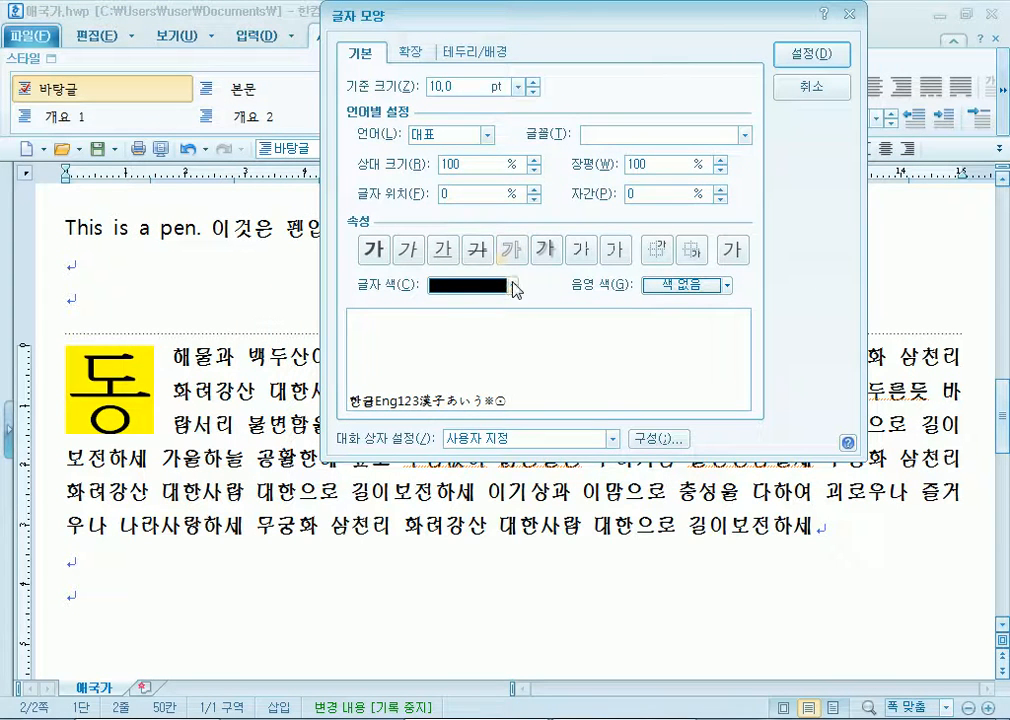
click(514, 286)
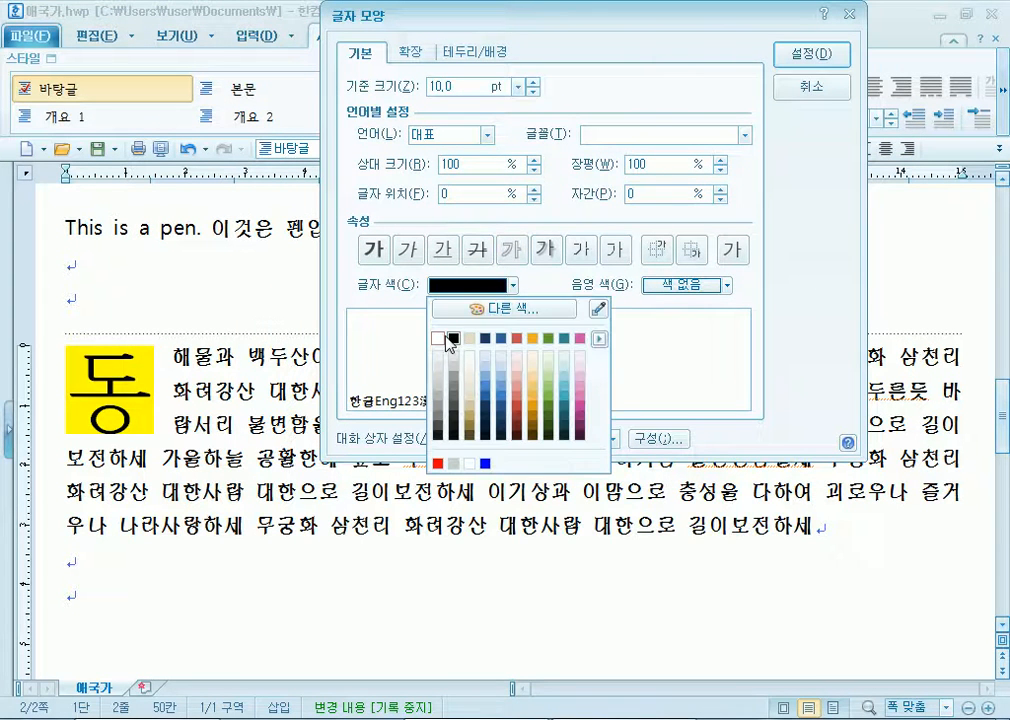
click(439, 339)
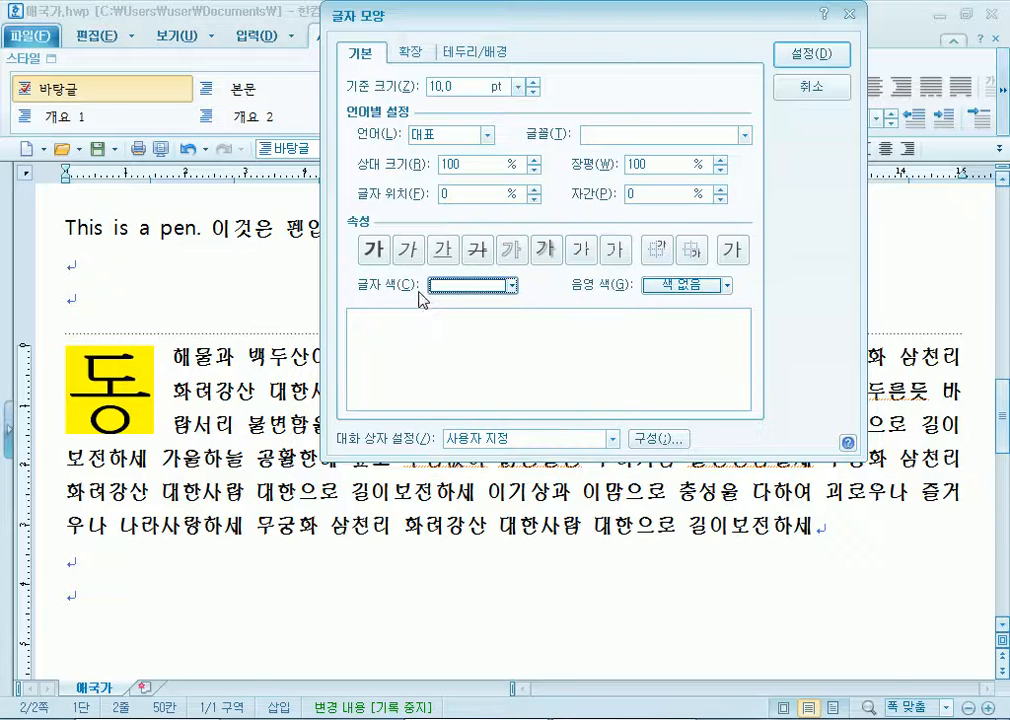
click(436, 287)
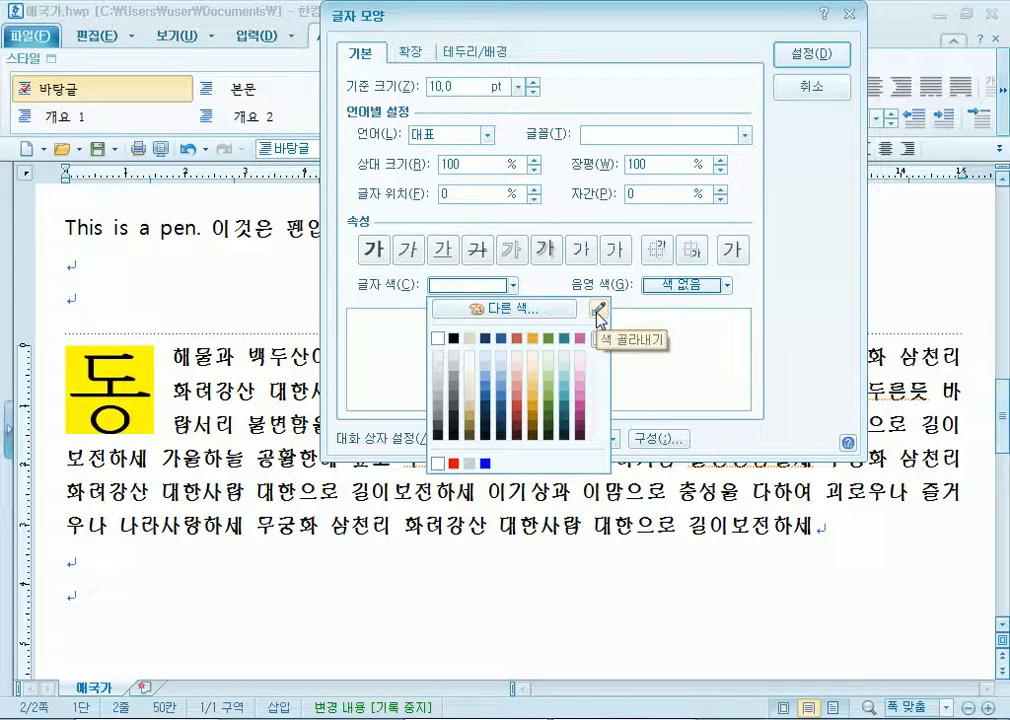
click(437, 339)
Set the 음영 색 of the selected "길이보전하세" to the custom blue 0000FF and apply the 글자 모양 settings.
click(686, 285)
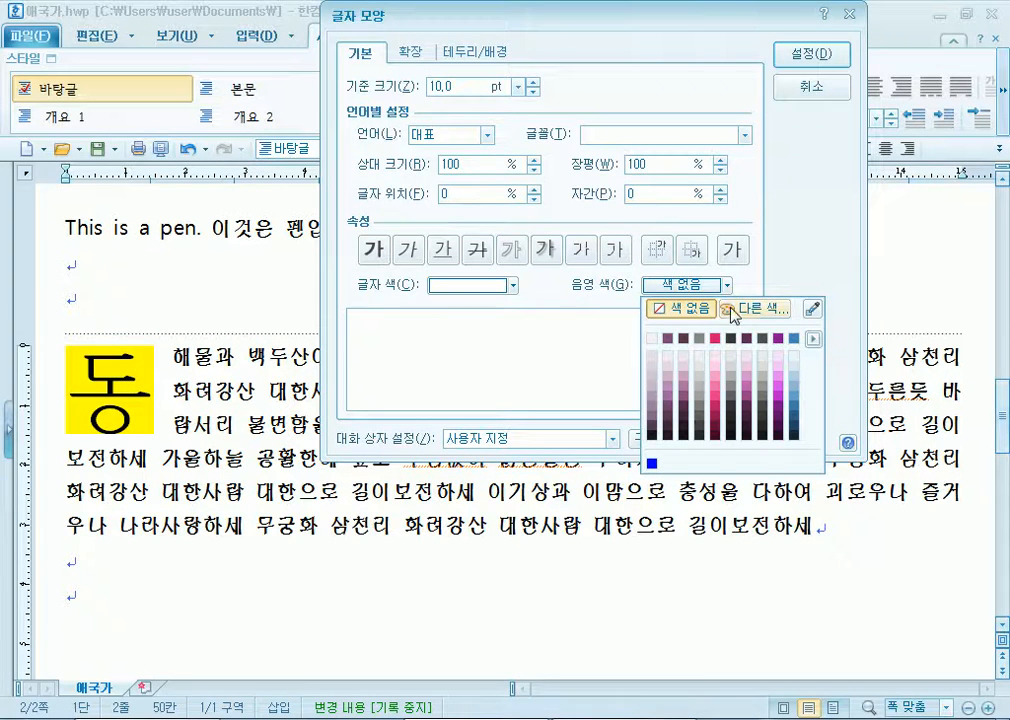
click(763, 312)
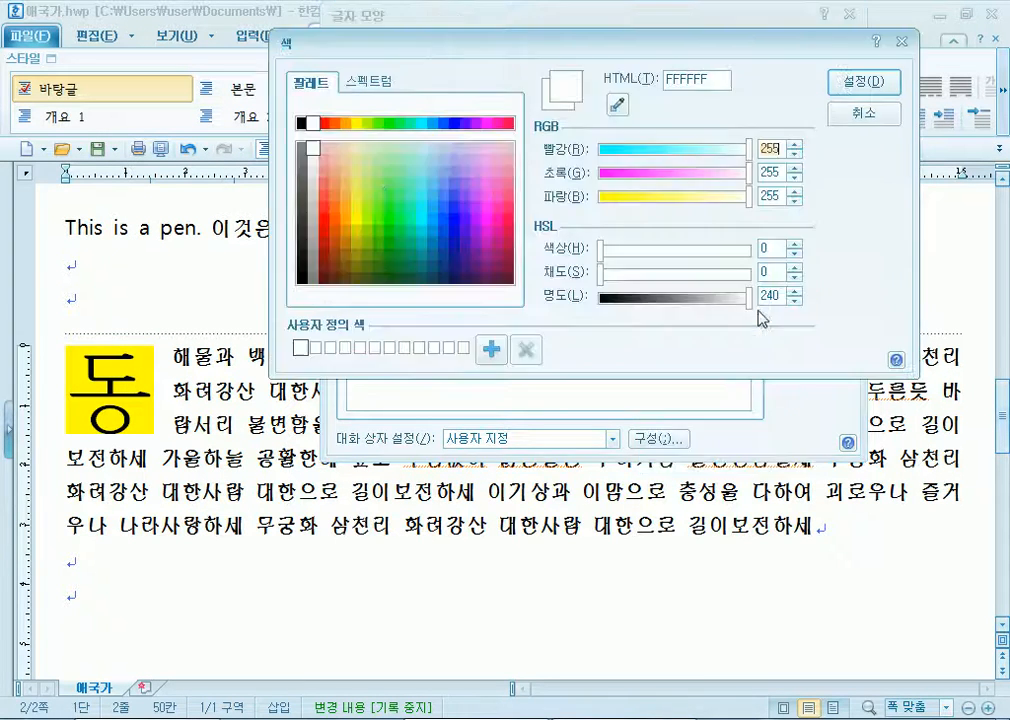
click(453, 124)
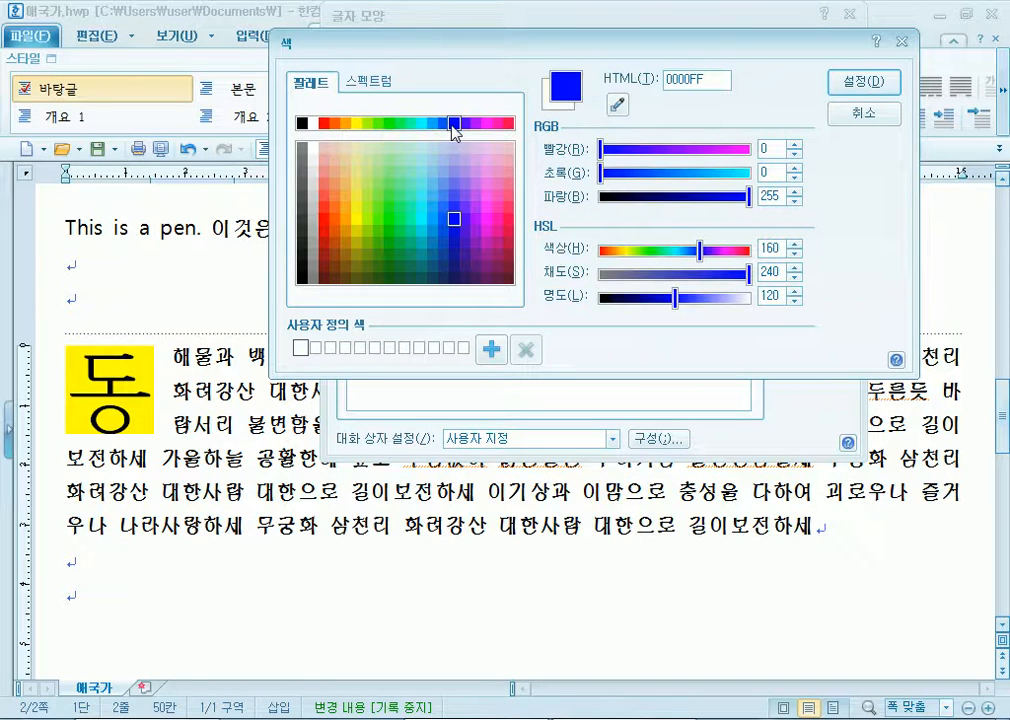
click(443, 124)
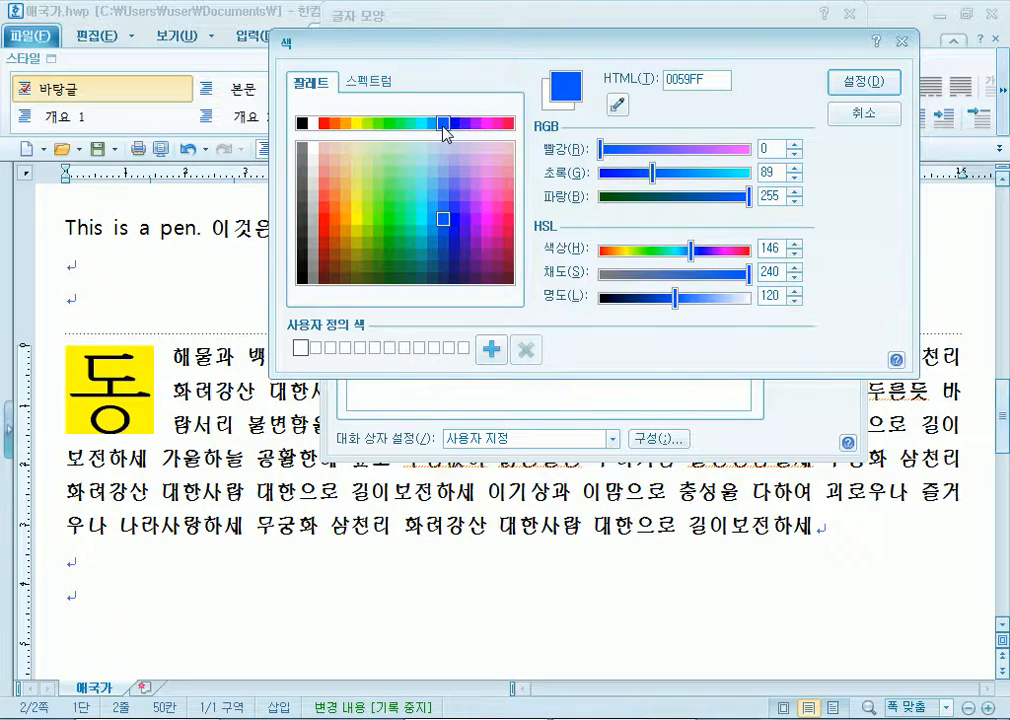
click(454, 125)
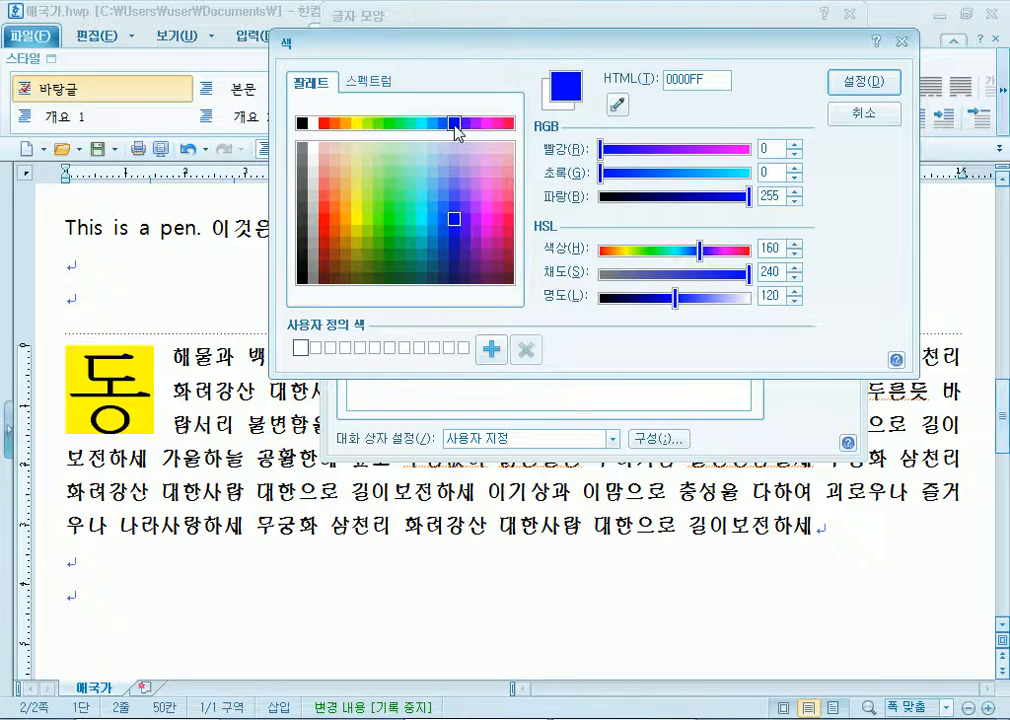
click(864, 82)
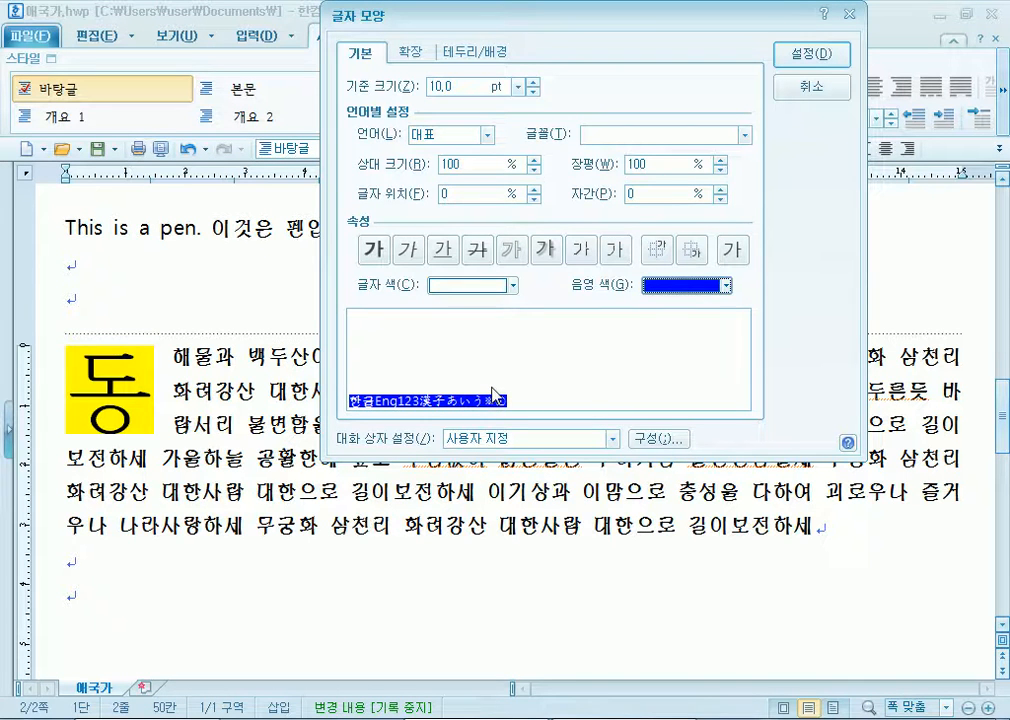
click(822, 58)
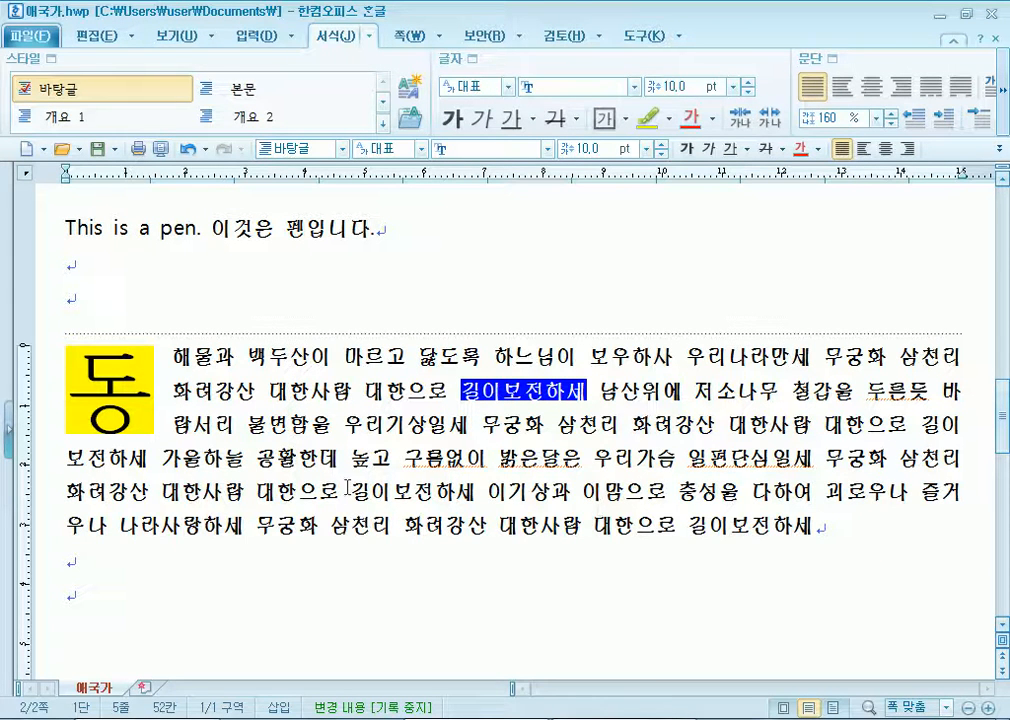
Select "길이보전하세" in the fifth lyrics line and set its 글자 색 to white in 글자 모양.
drag(352, 490, 476, 492)
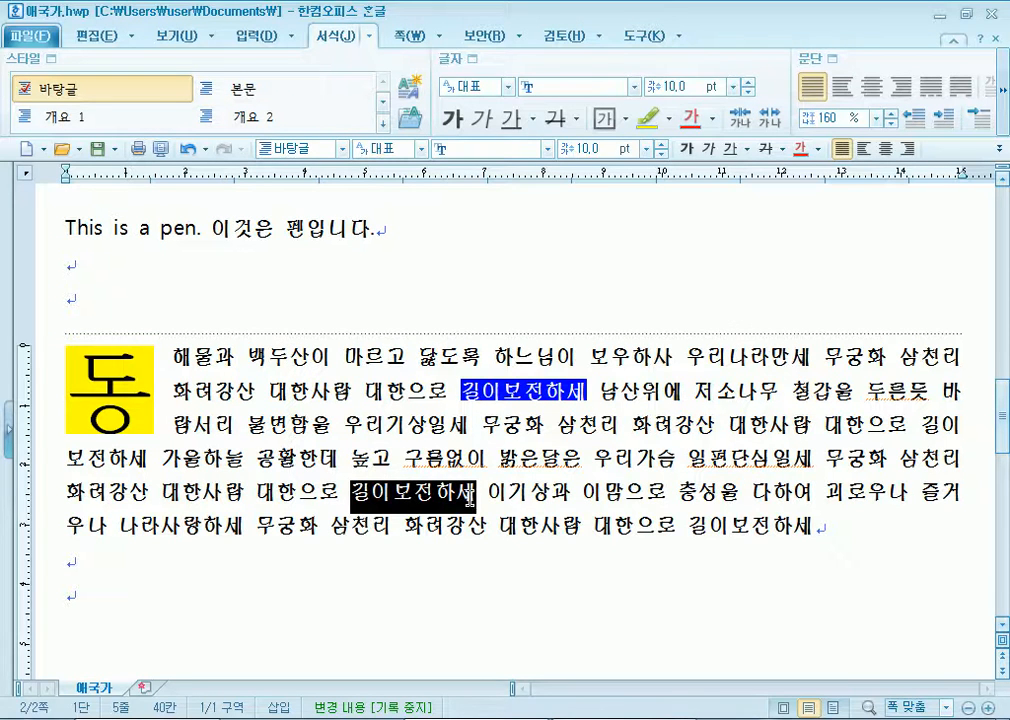
click(449, 61)
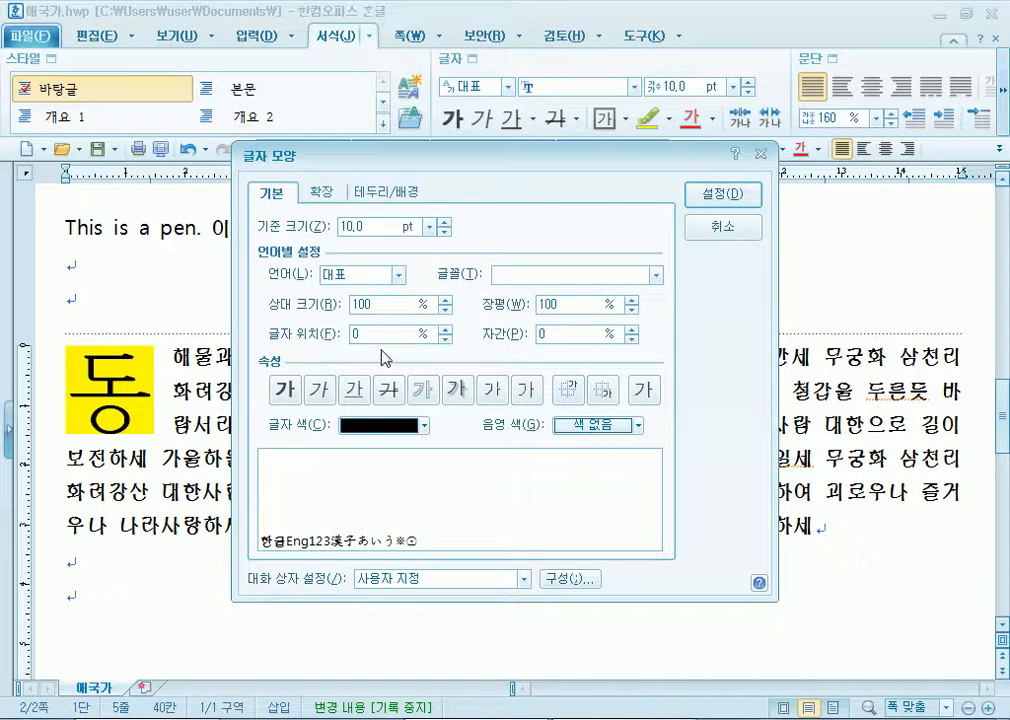
drag(603, 163, 658, 20)
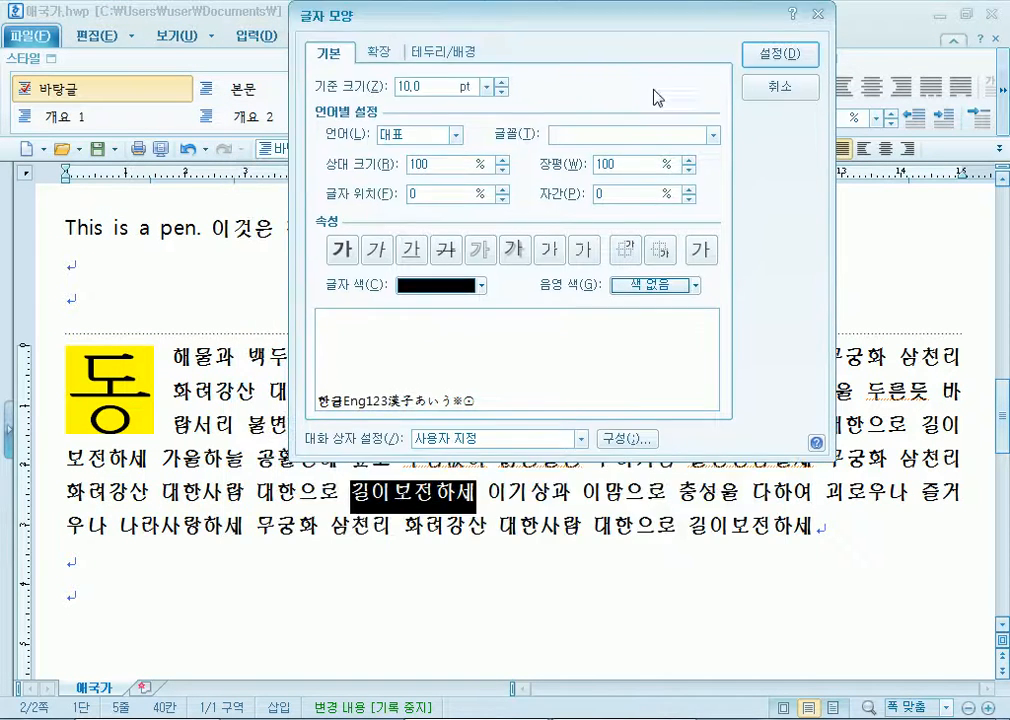
click(459, 287)
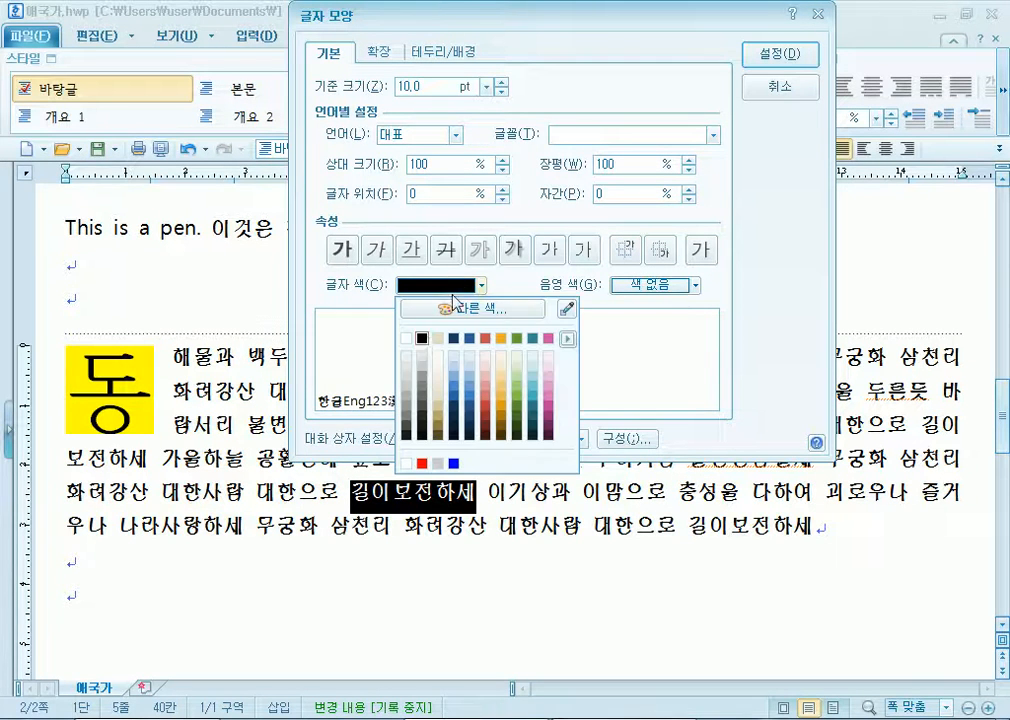
click(415, 339)
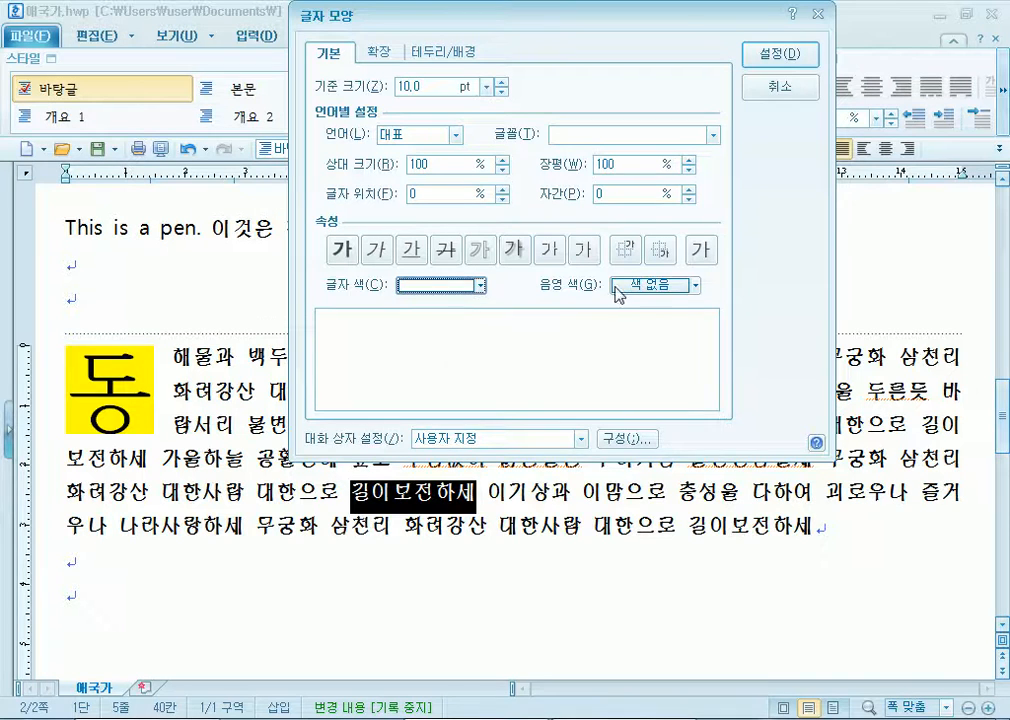
Switch the 음영 색 palette to the 기본 colour theme and on to 오피스, reviewing the available themes.
click(661, 289)
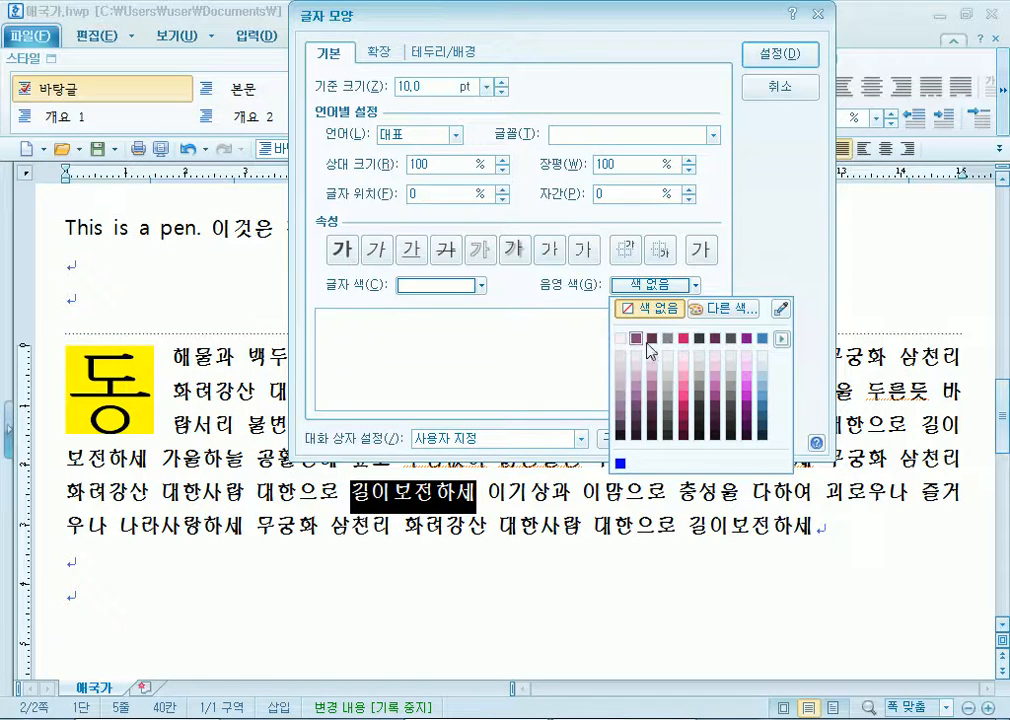
click(780, 339)
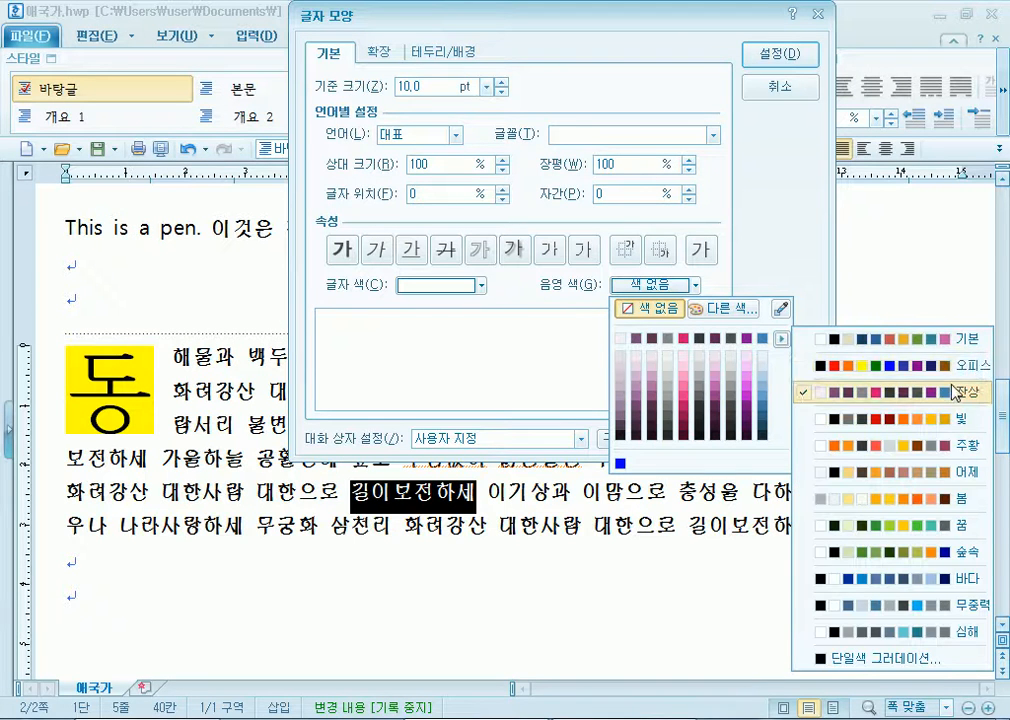
click(975, 340)
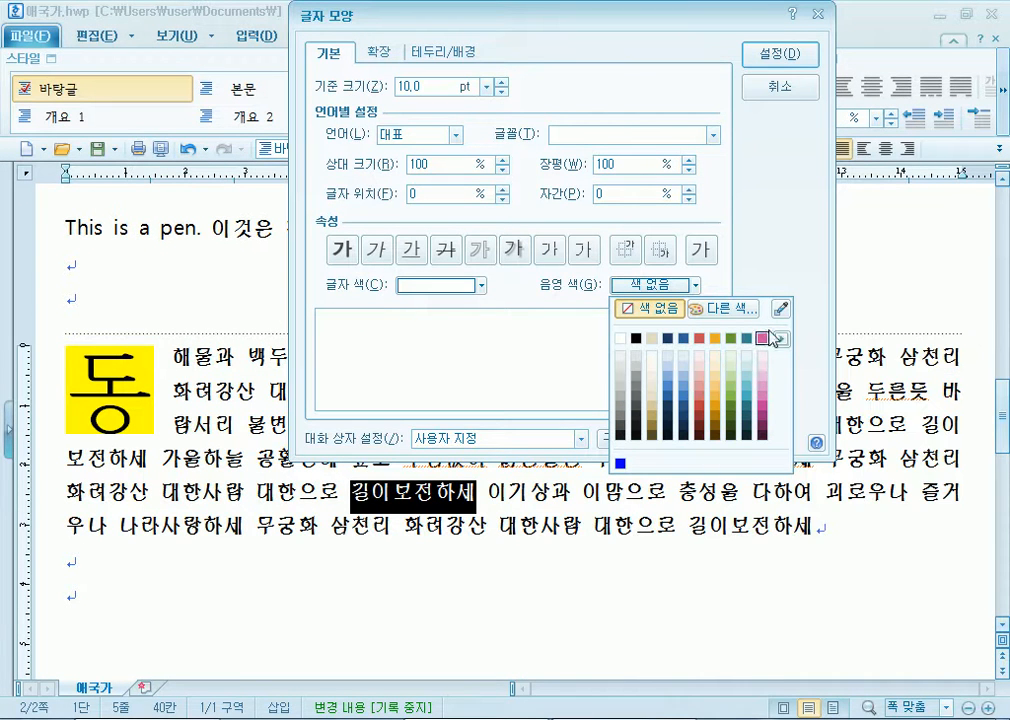
click(780, 339)
click(920, 366)
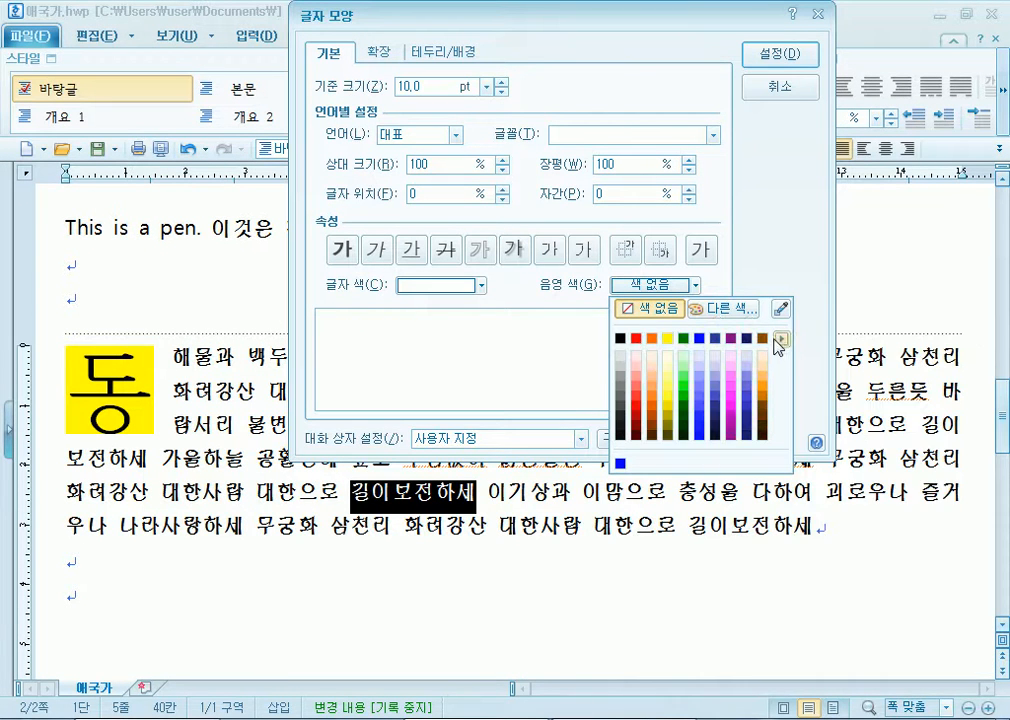
click(780, 339)
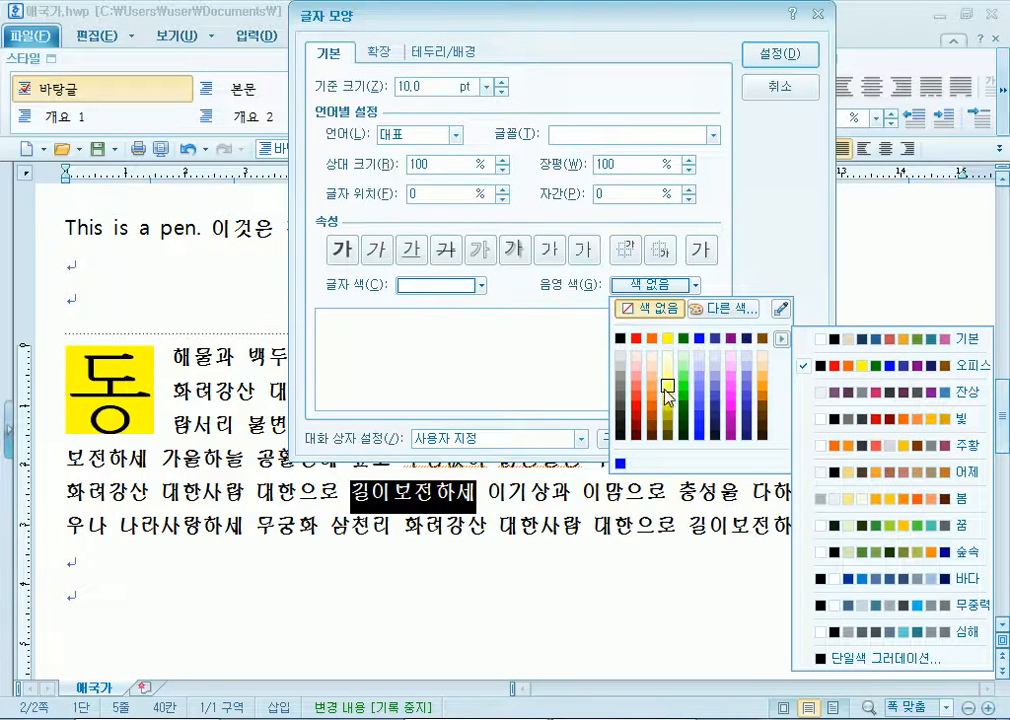
Mix a custom 음영 색 from the 스펙트럼 colours, choosing a light orange shade, E8CF95.
click(728, 310)
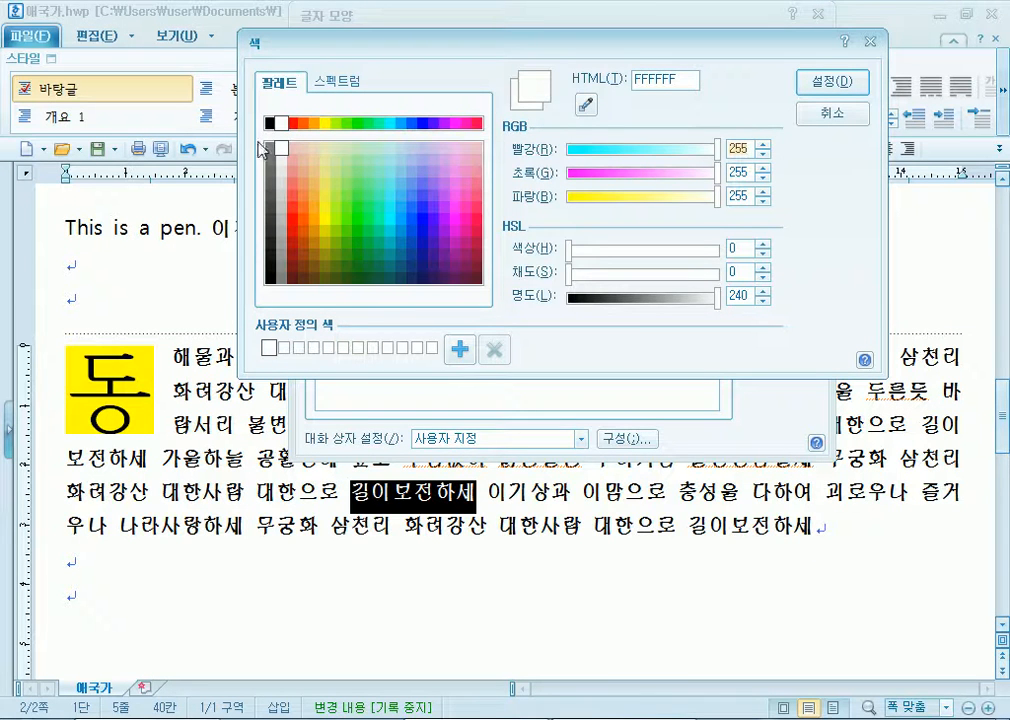
click(350, 86)
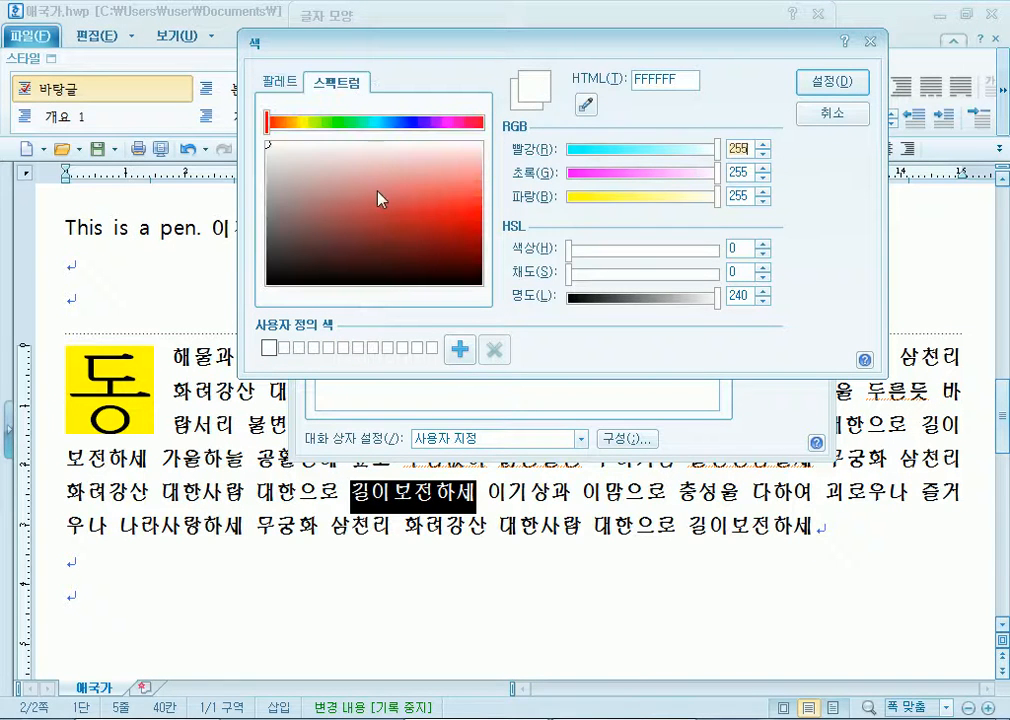
click(406, 178)
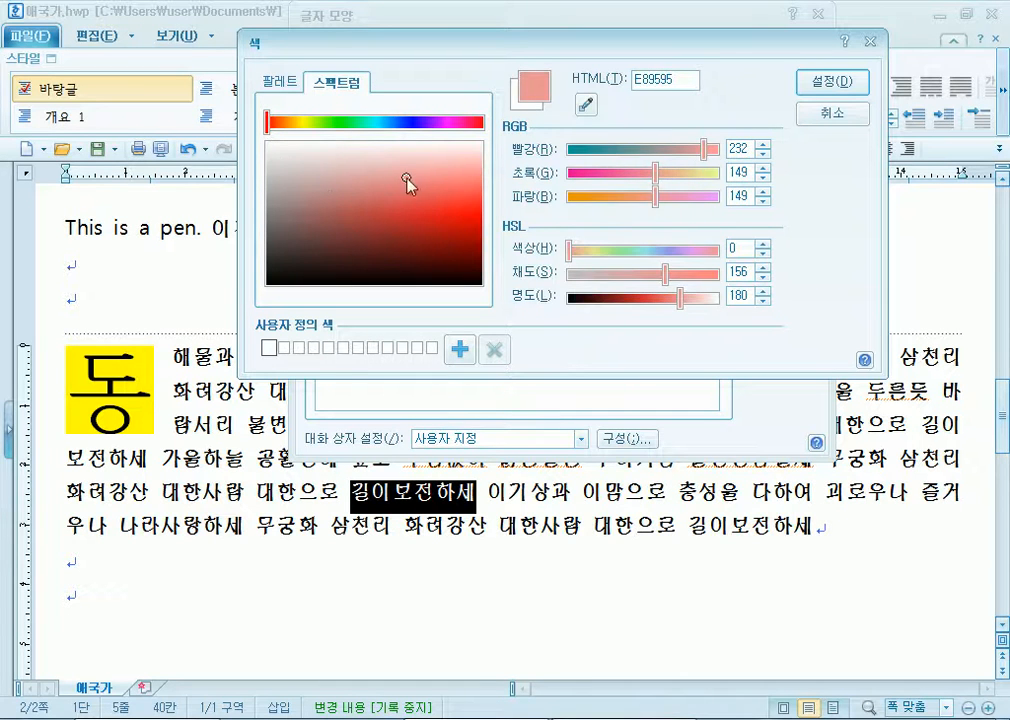
drag(415, 122, 298, 130)
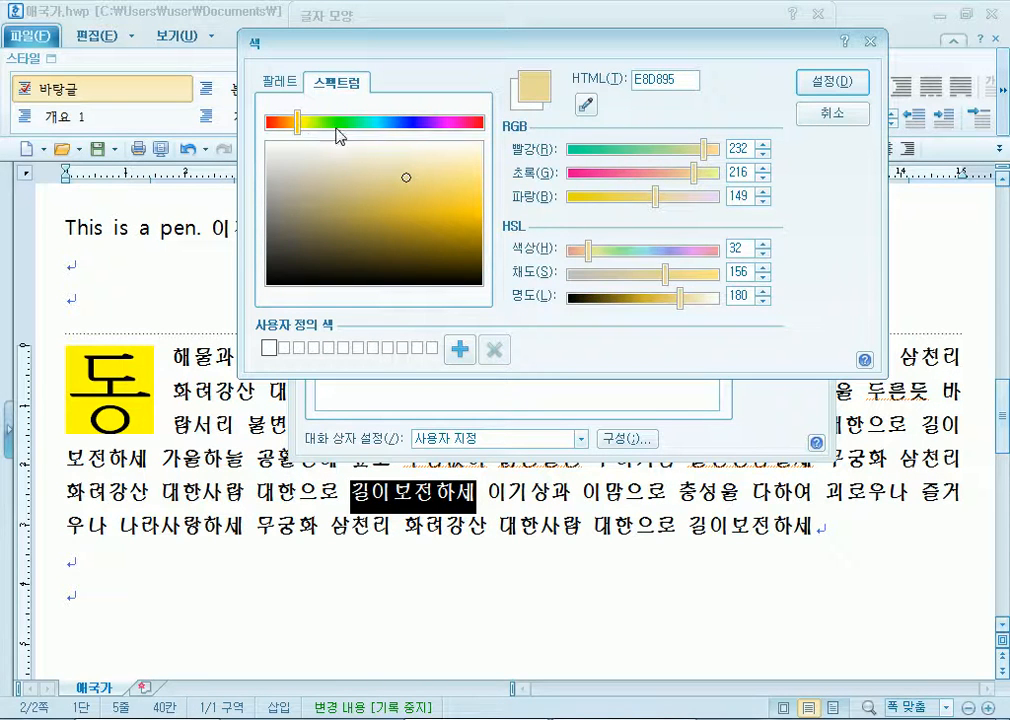
click(295, 126)
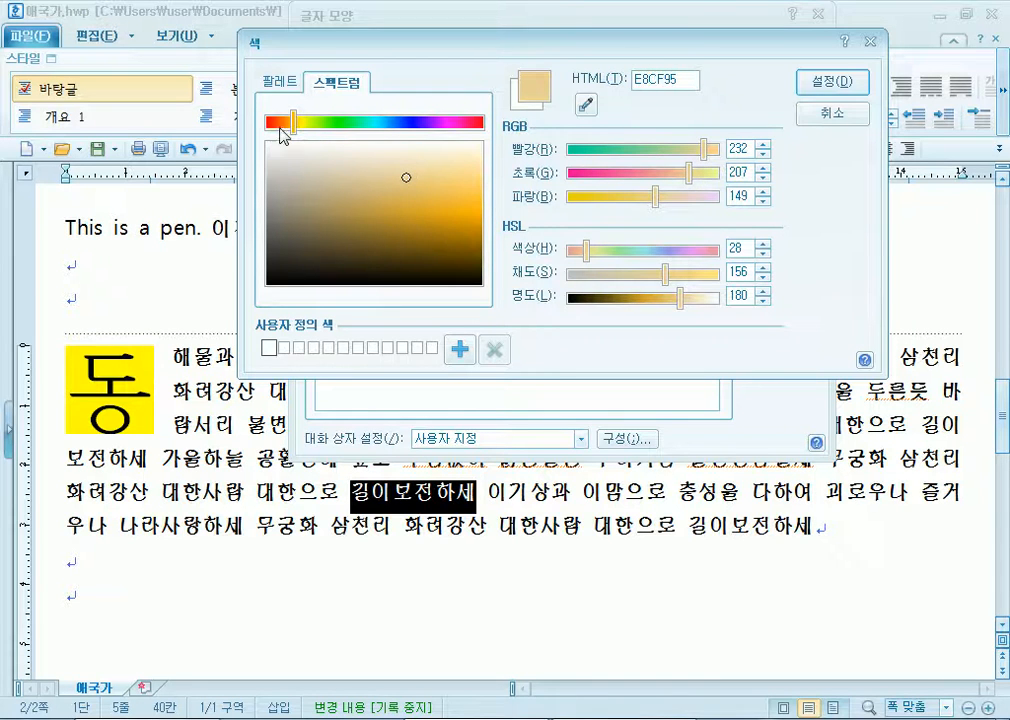
click(267, 121)
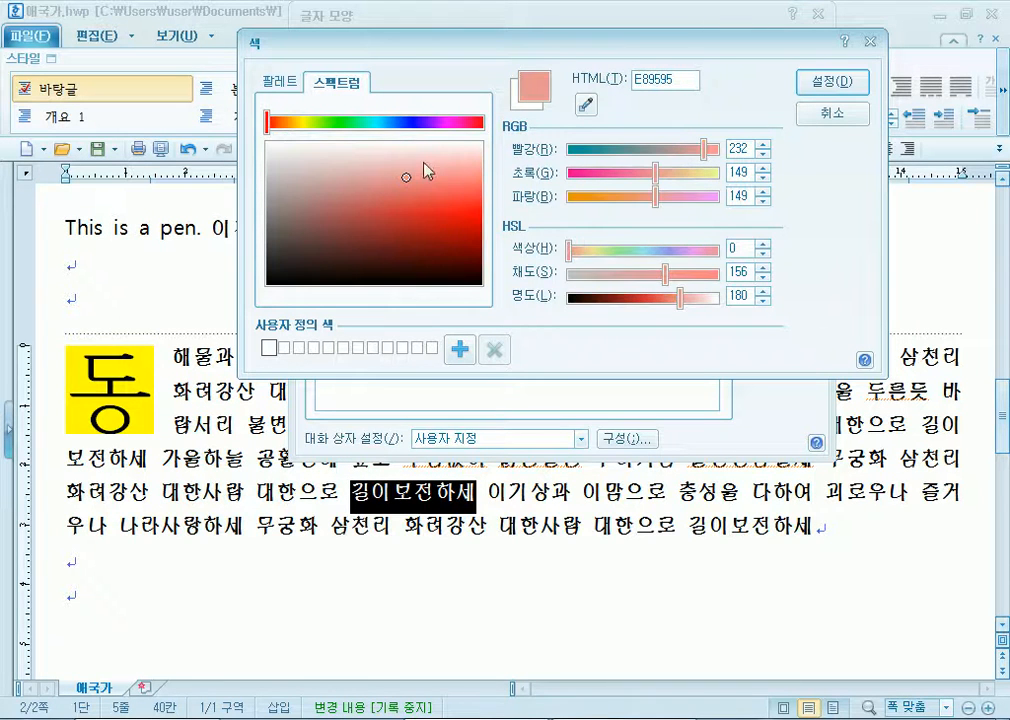
click(468, 206)
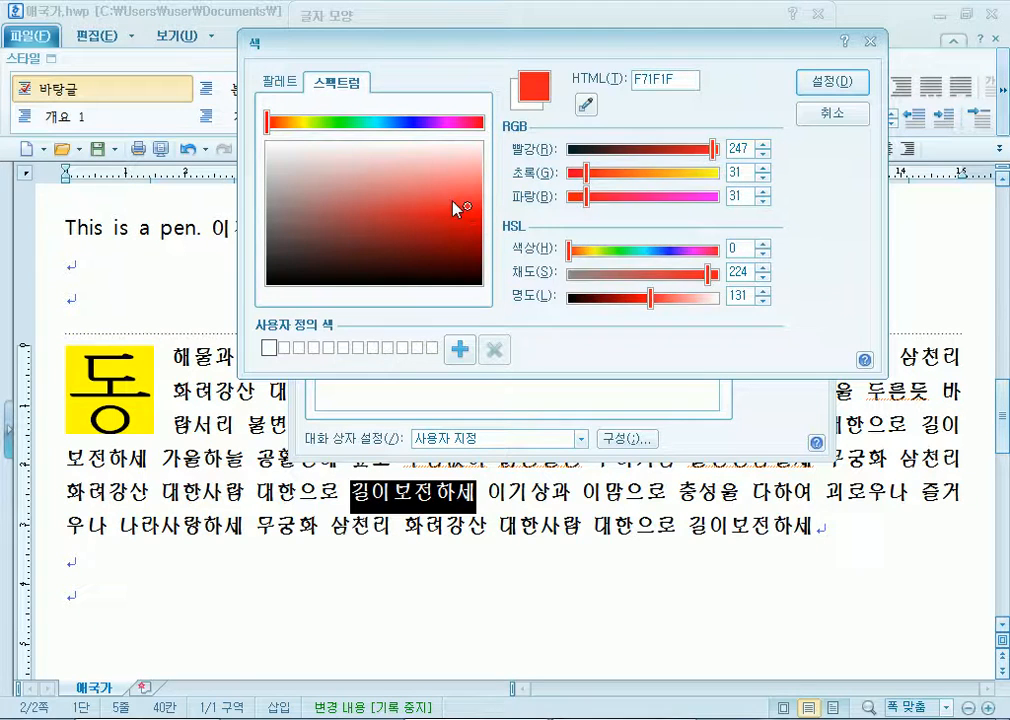
click(454, 201)
click(274, 146)
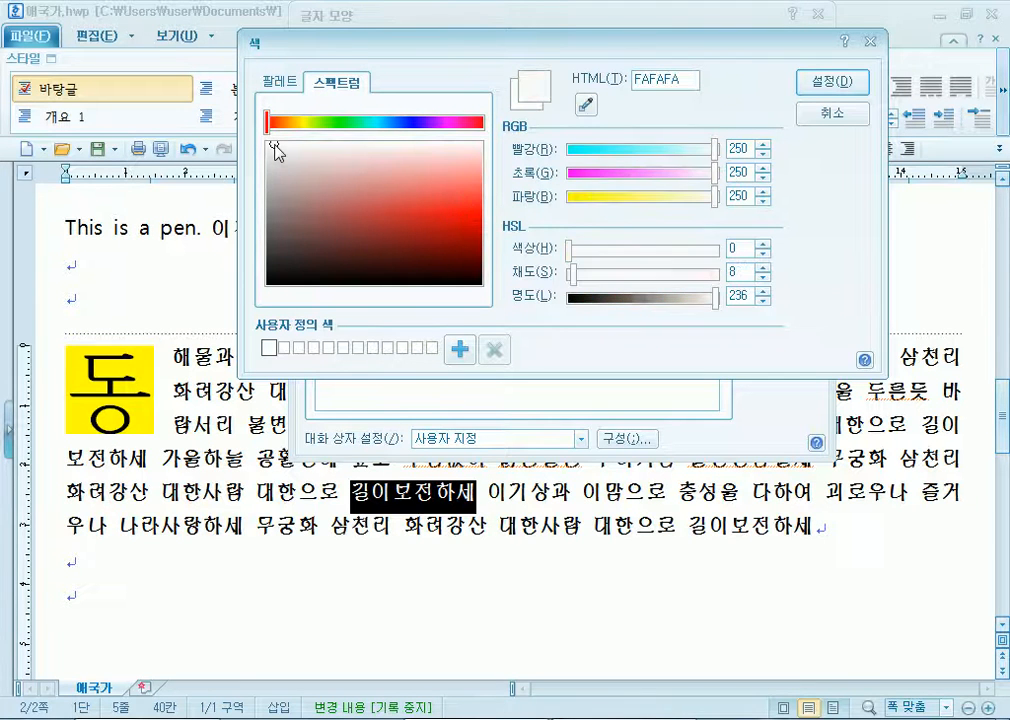
click(459, 274)
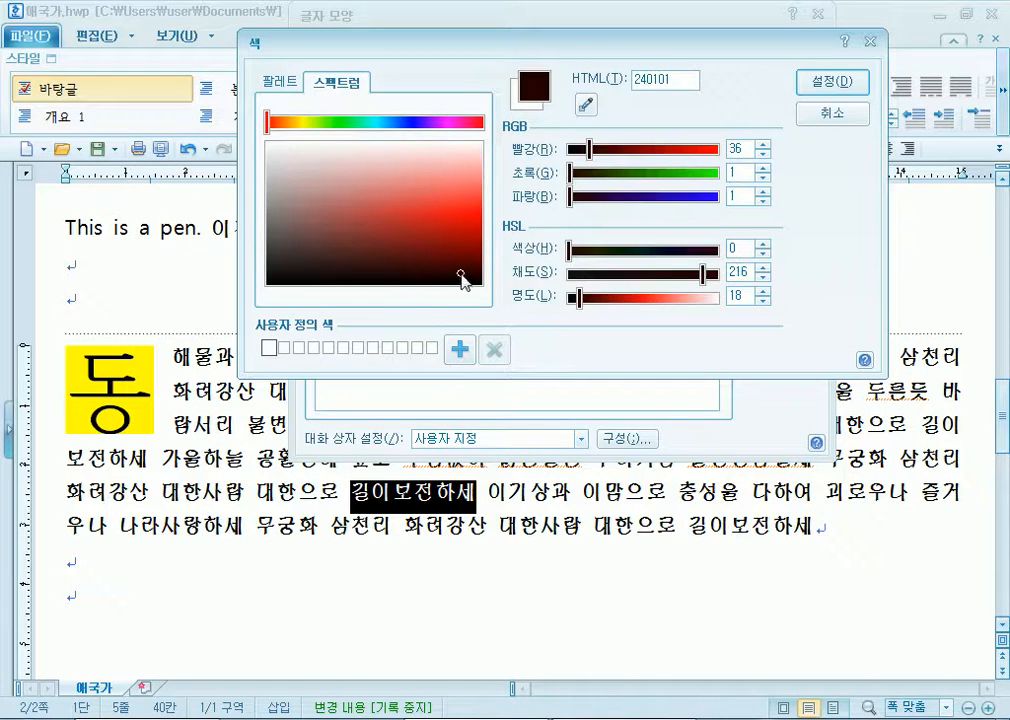
click(272, 274)
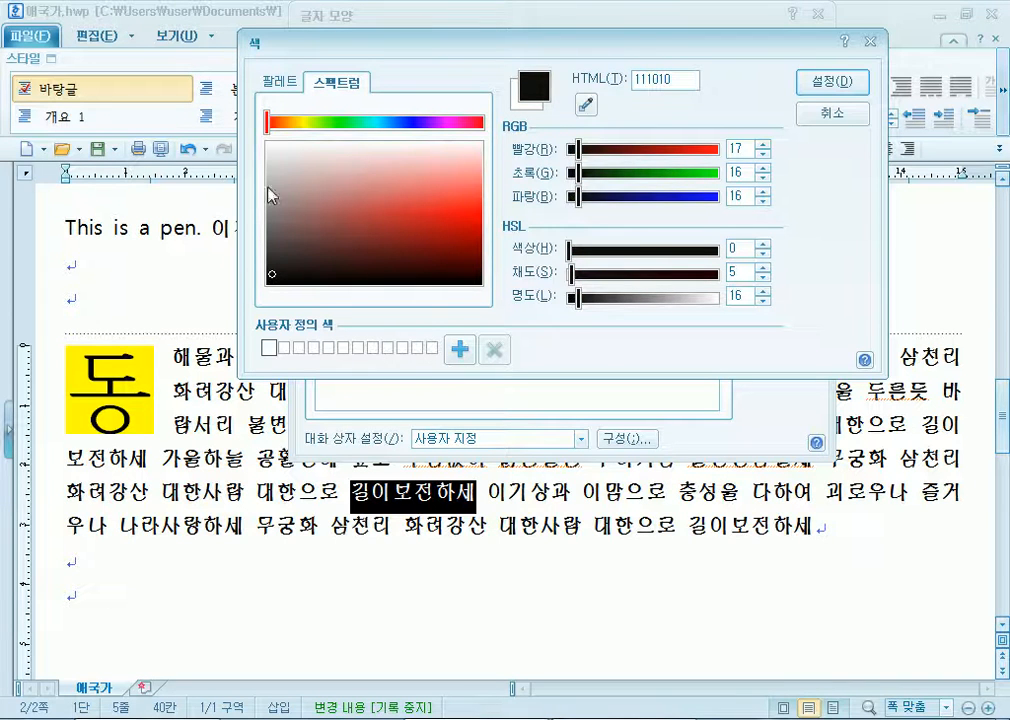
click(863, 110)
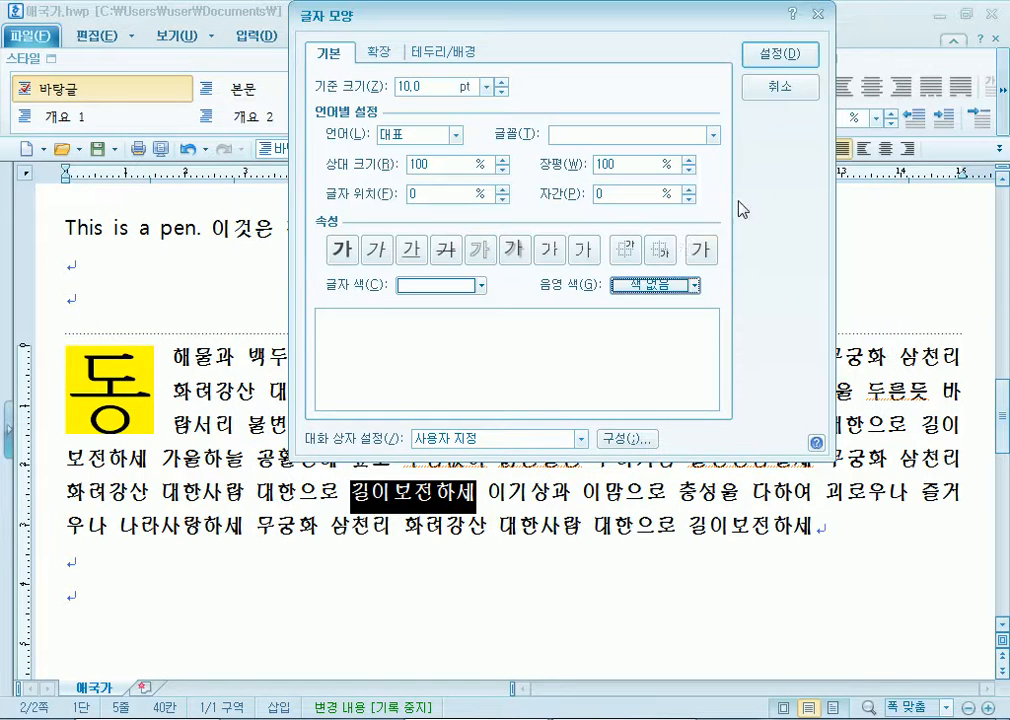
Switch the text colour palette to the 오피스 theme and choose white as the text colour for the selected 길이보전하세.
click(469, 288)
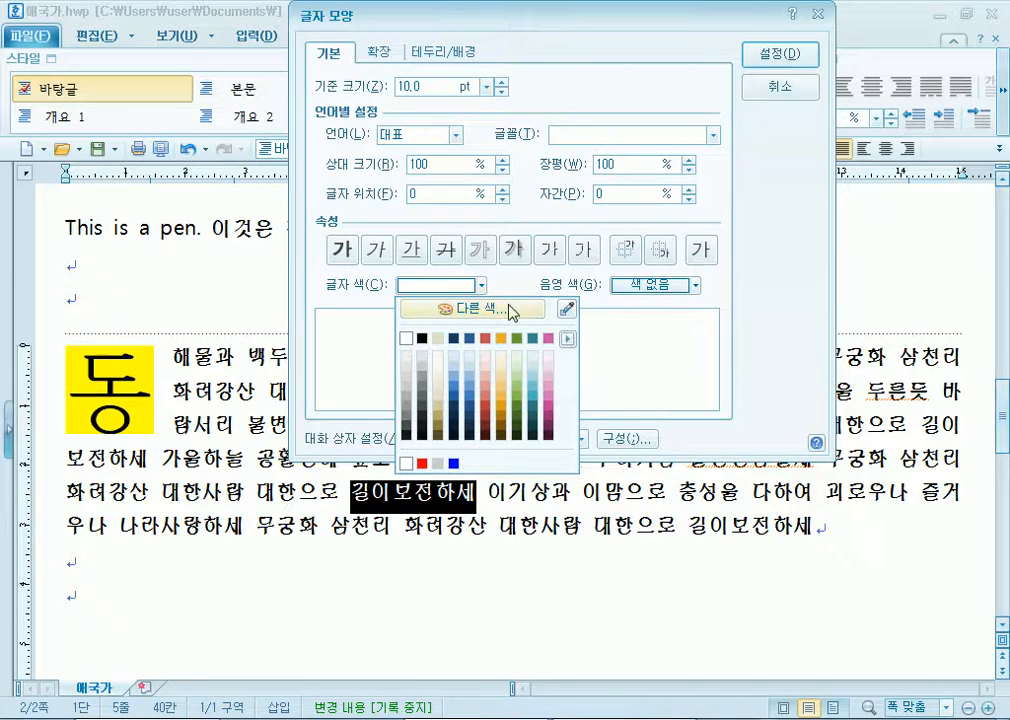
click(568, 341)
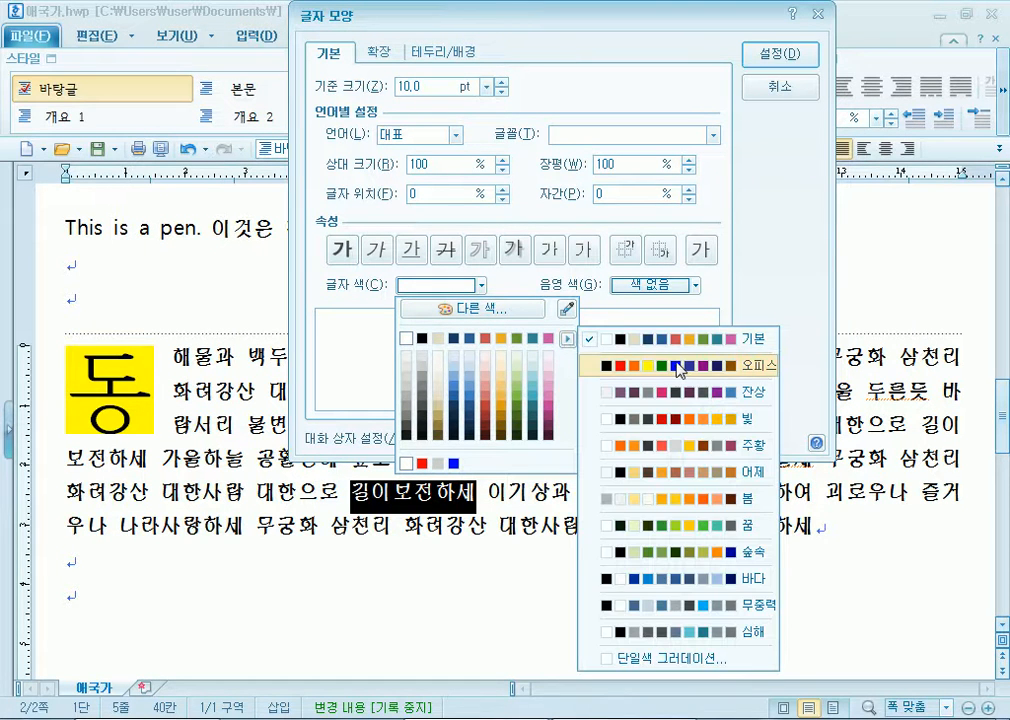
click(679, 368)
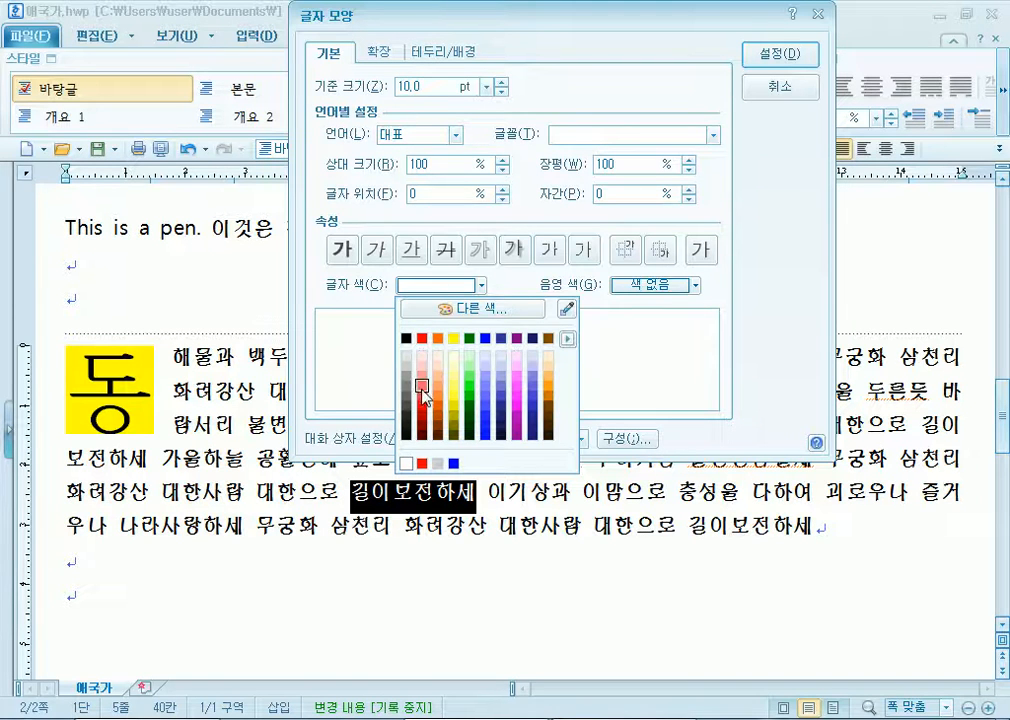
click(406, 463)
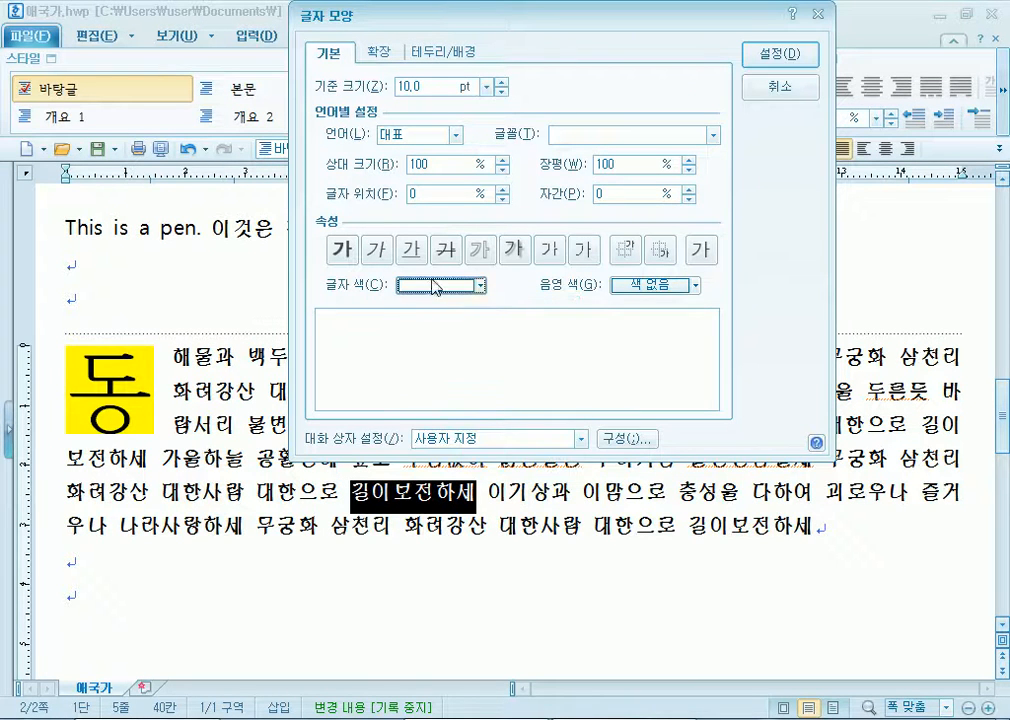
Set the shading colour of the selected 길이보전하세 to red and apply the character formatting.
click(621, 289)
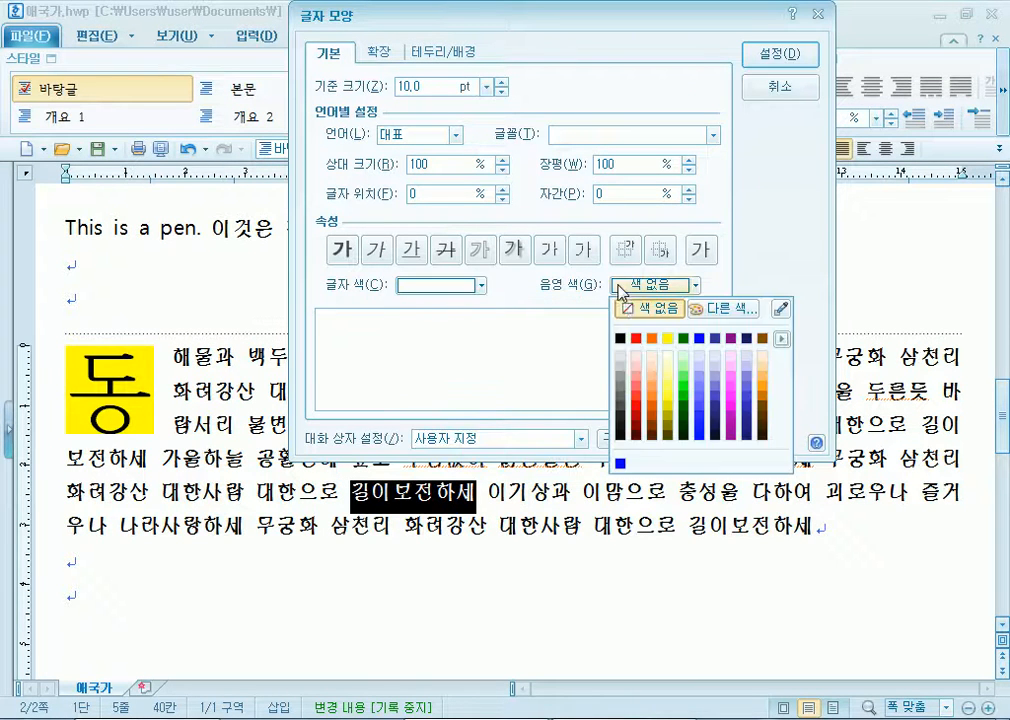
click(637, 339)
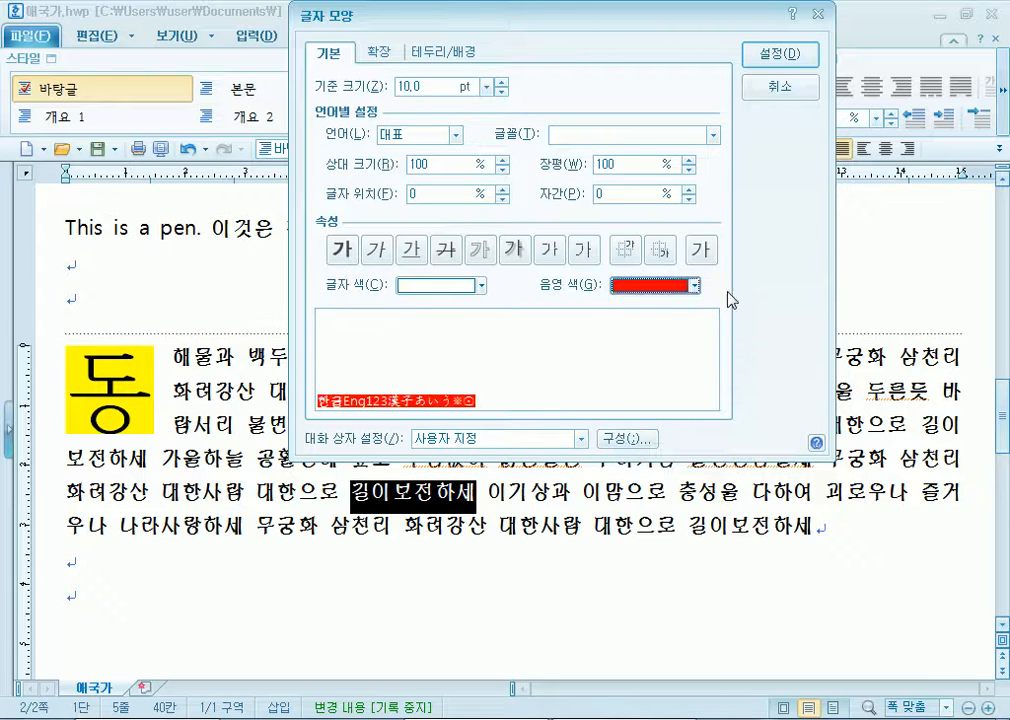
click(786, 60)
click(667, 455)
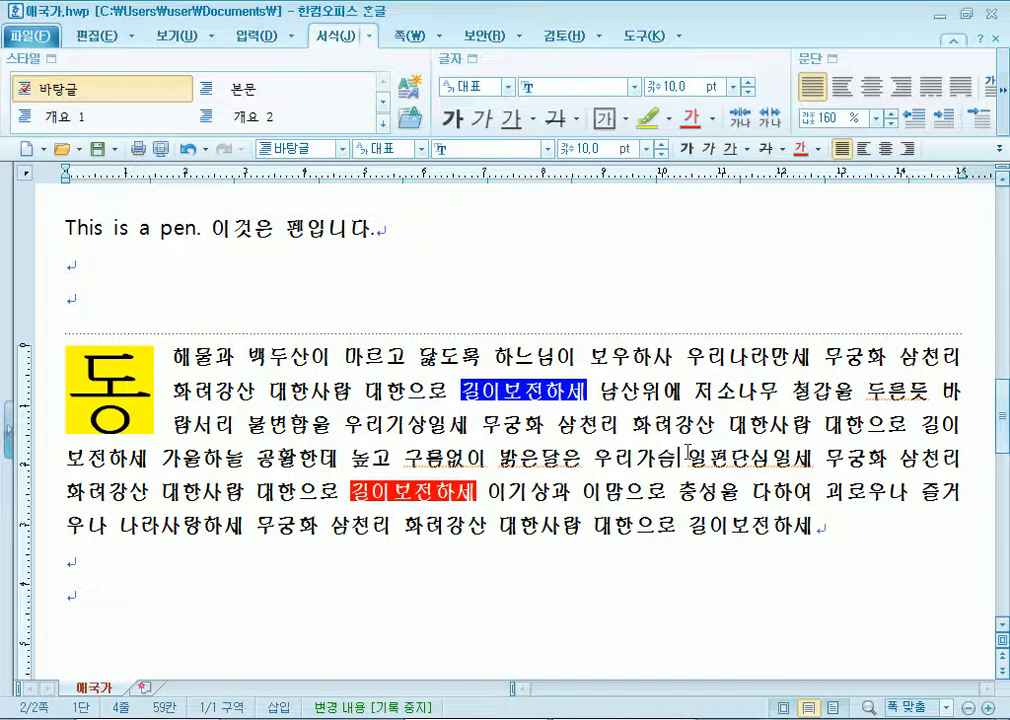
Make the phrase 일편단심일세 in the anthem paragraph bold, without italics, through the character shape settings.
scroll(688, 452, down, 2)
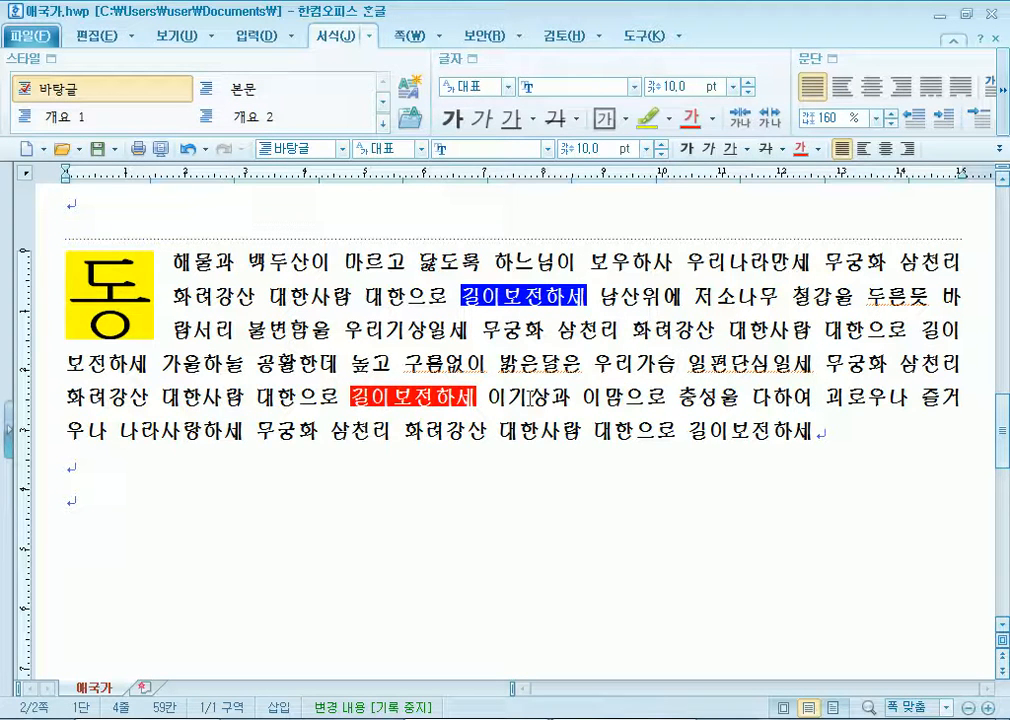
drag(689, 373, 815, 374)
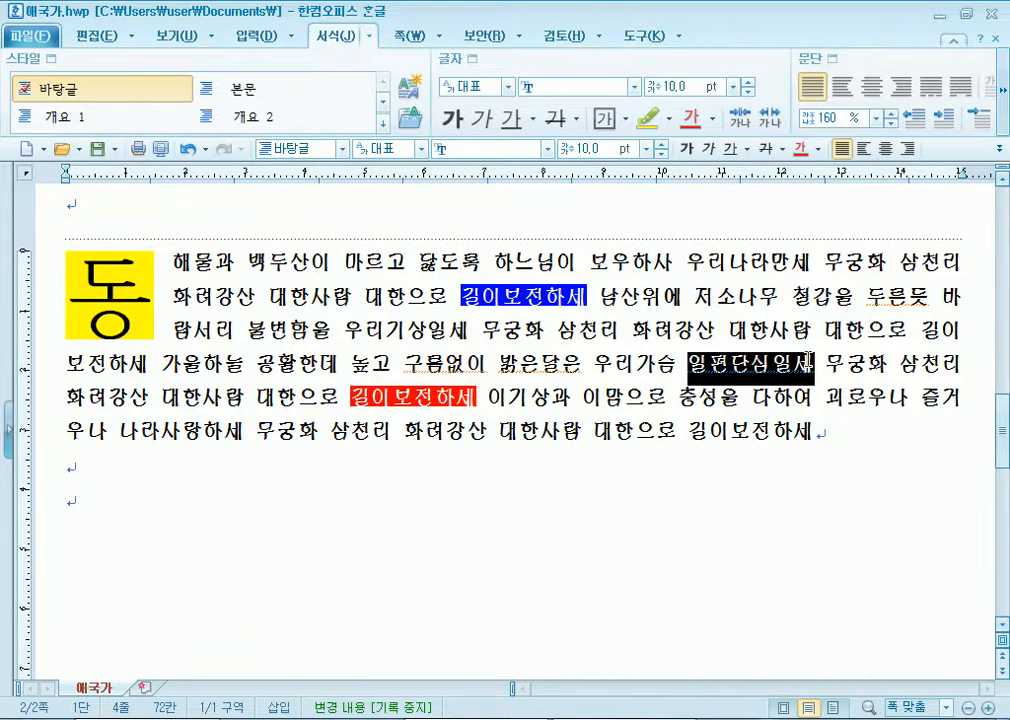
click(471, 60)
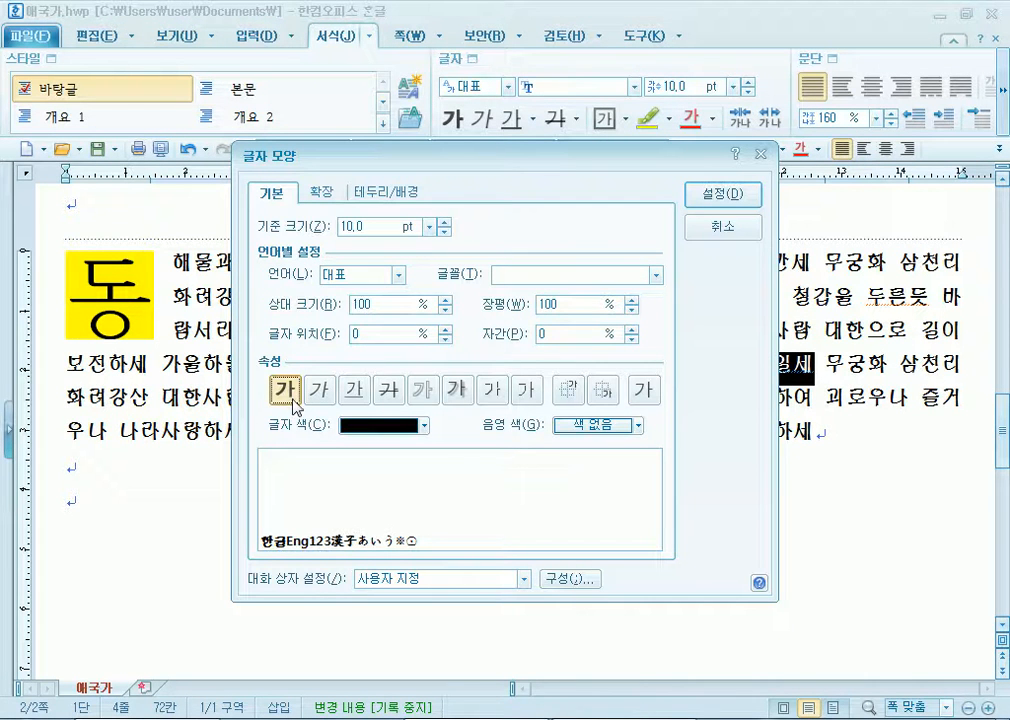
drag(413, 160, 460, 20)
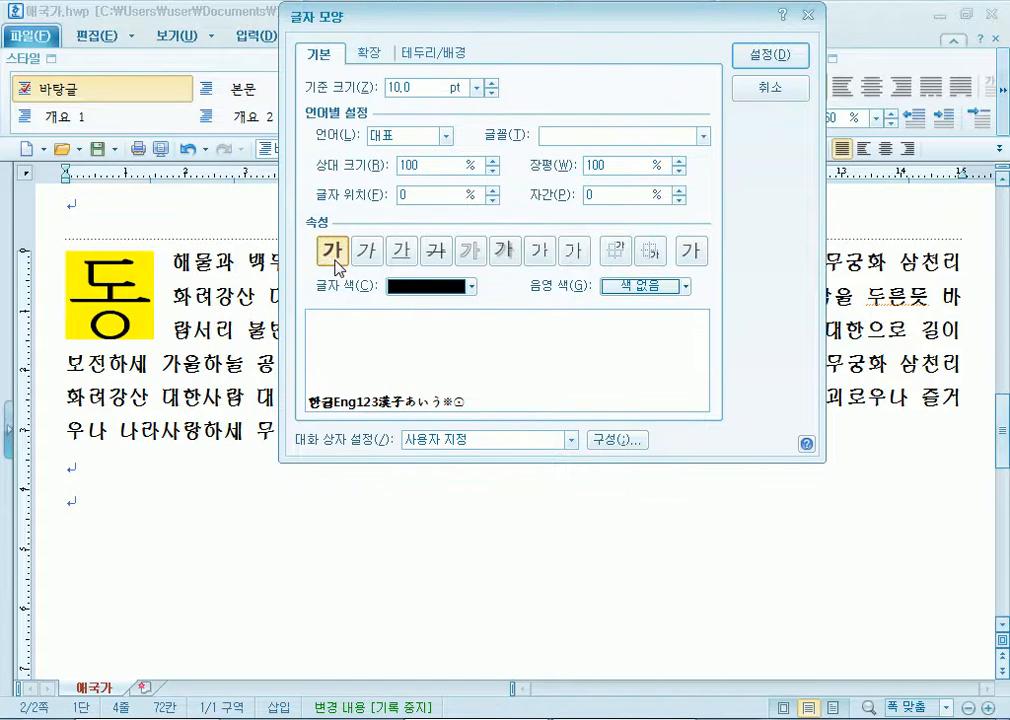
click(376, 262)
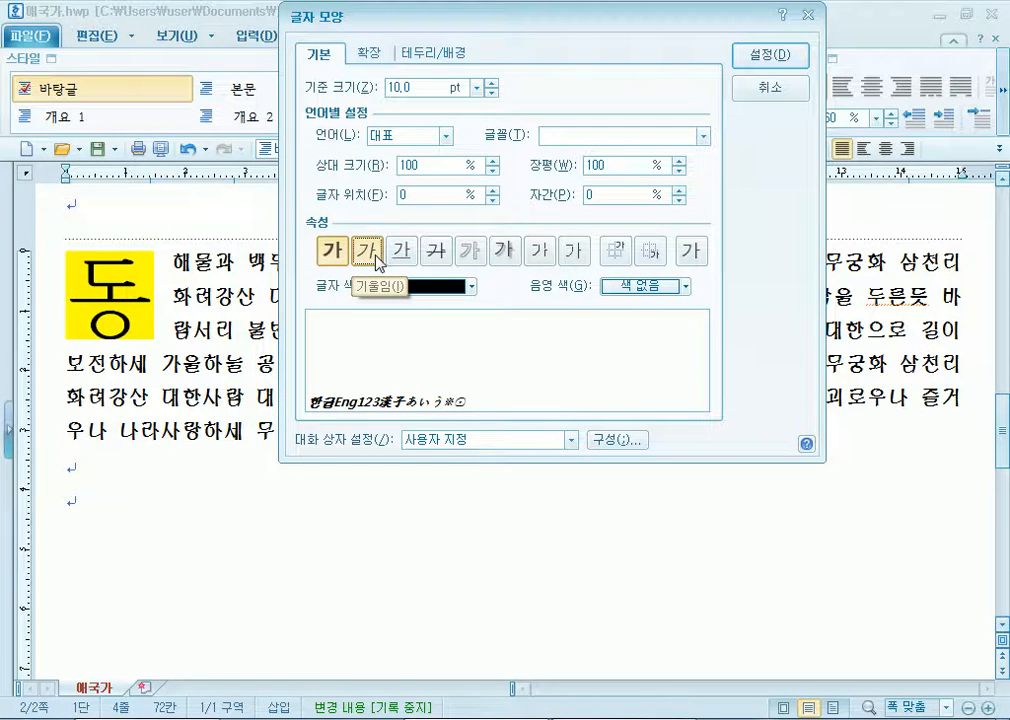
click(376, 262)
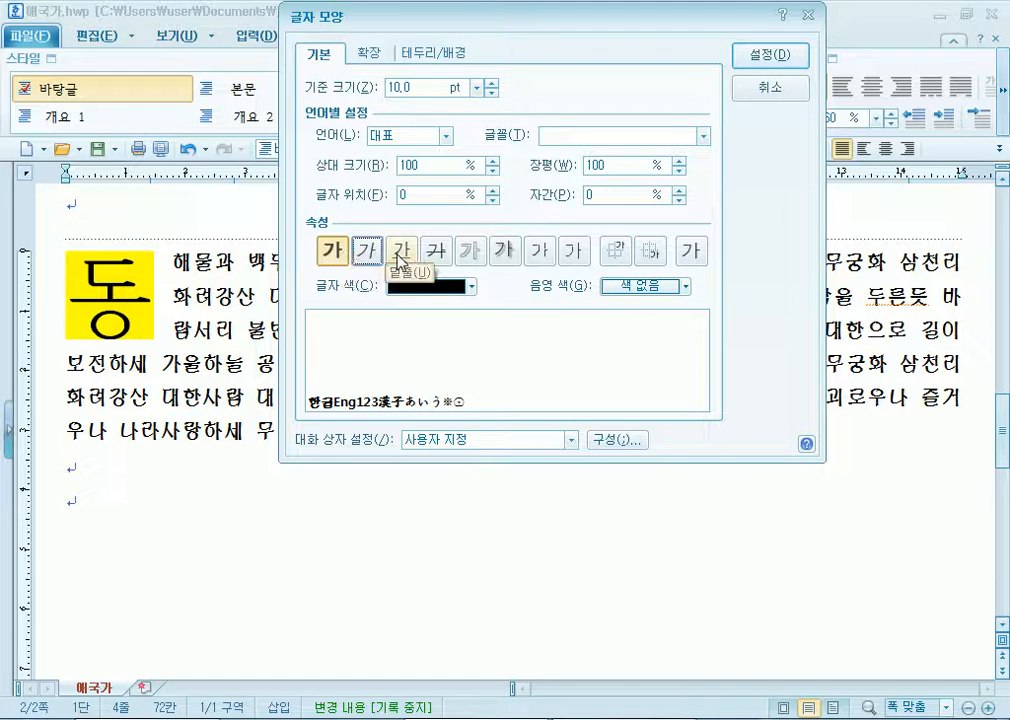
click(760, 54)
click(528, 340)
scroll(517, 497, up, 3)
scroll(517, 497, up, 1)
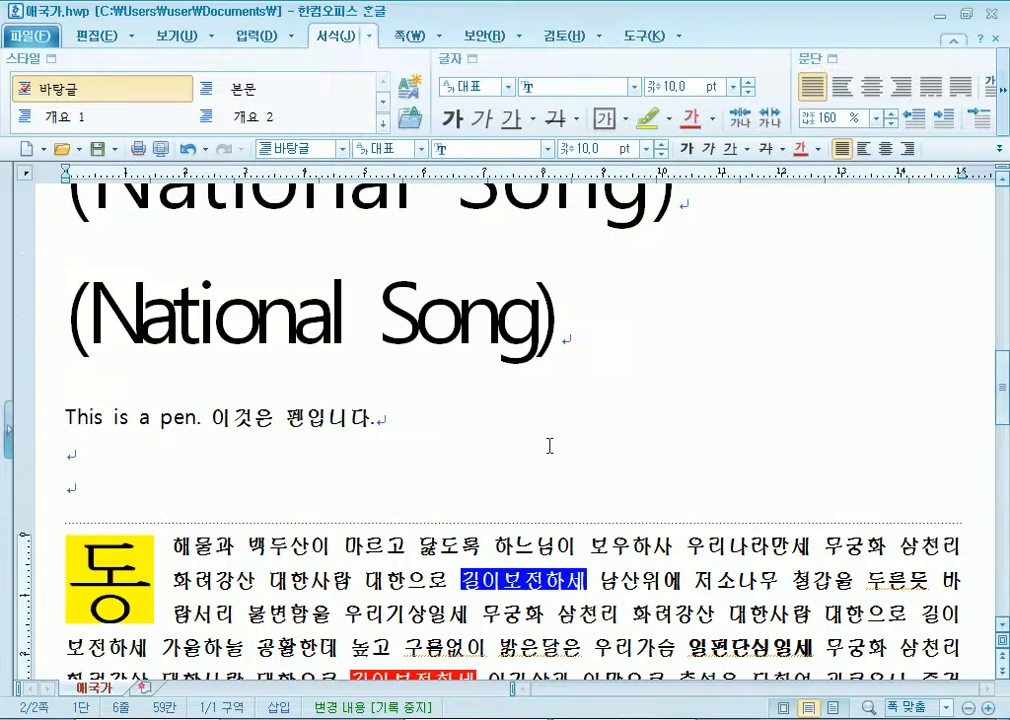
scroll(548, 447, up, 1)
scroll(553, 428, down, 1)
scroll(553, 428, down, 3)
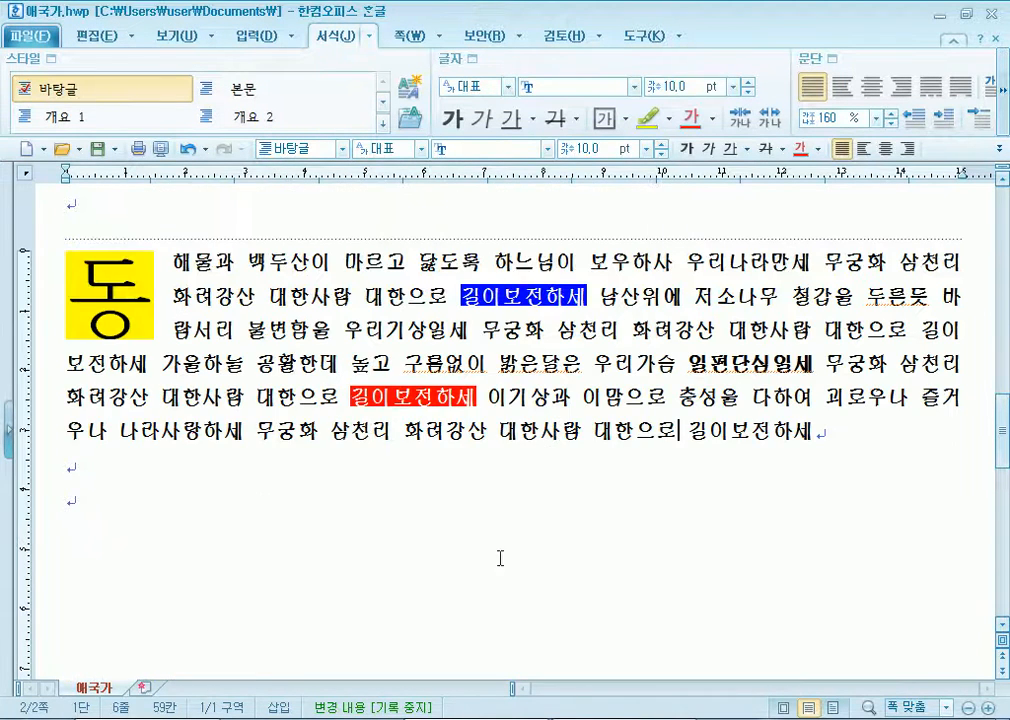
click(451, 537)
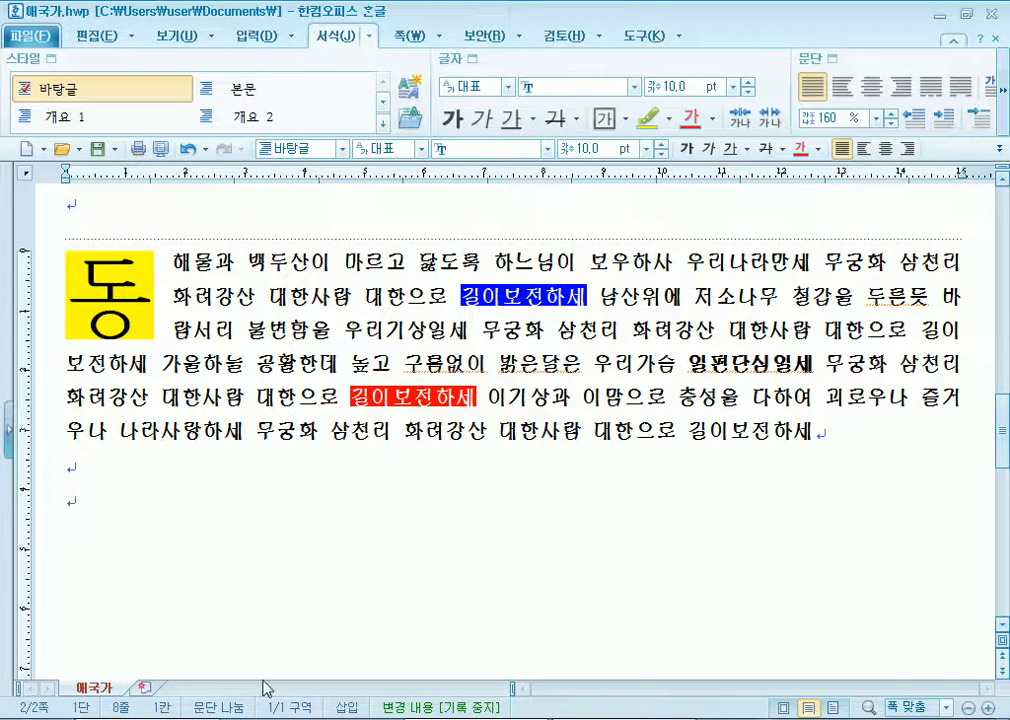
key(super)
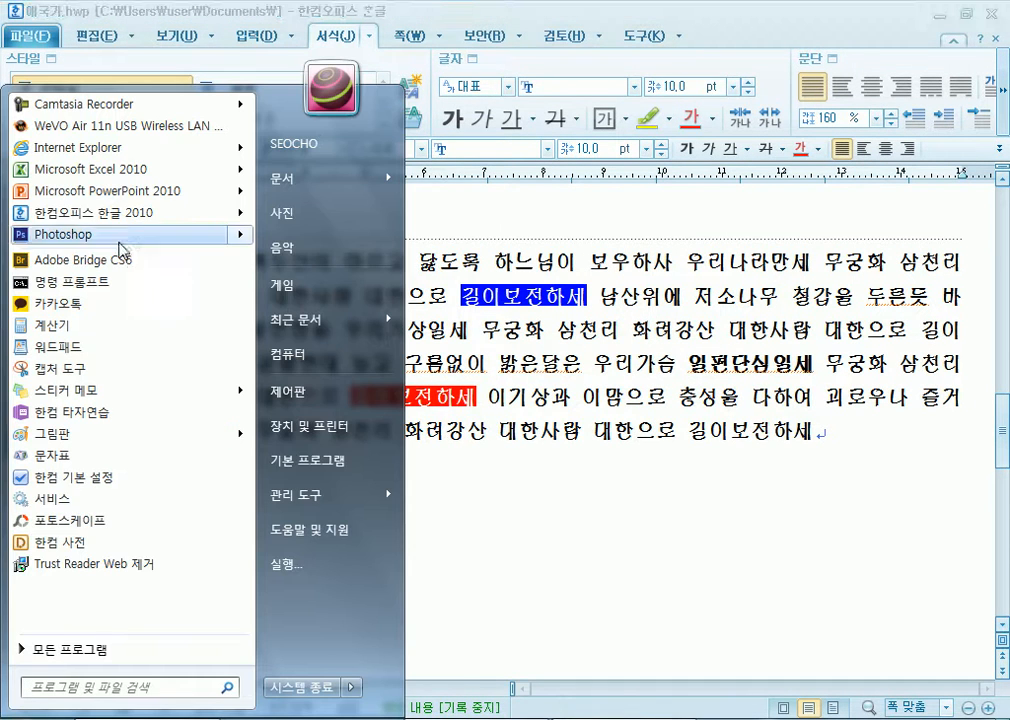
mouse_move(121, 216)
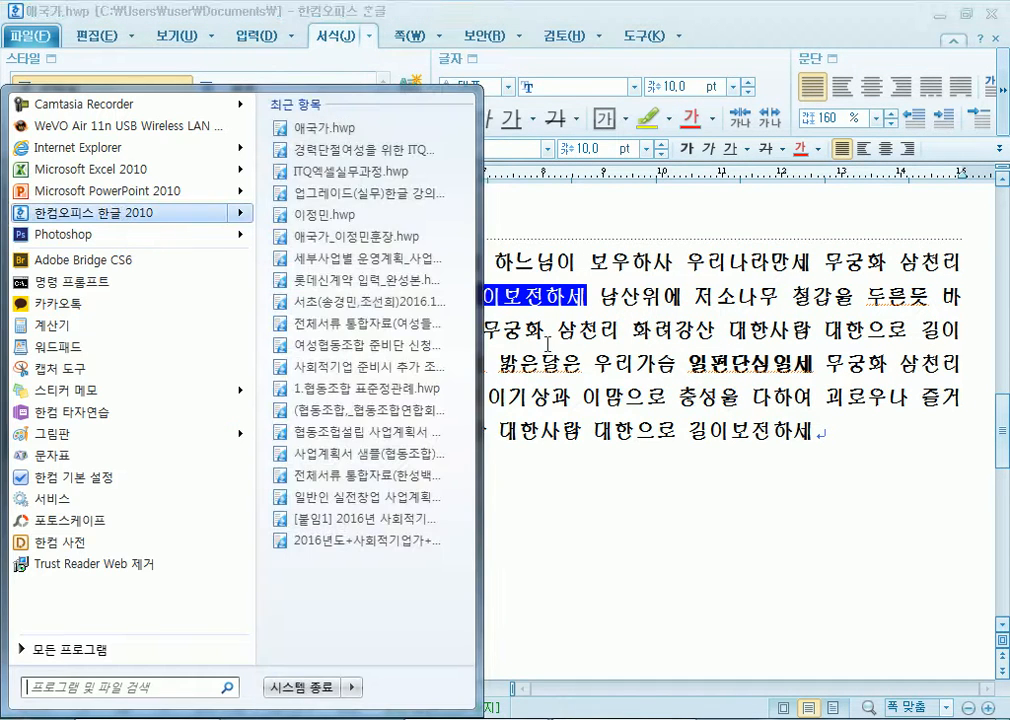
key(Escape)
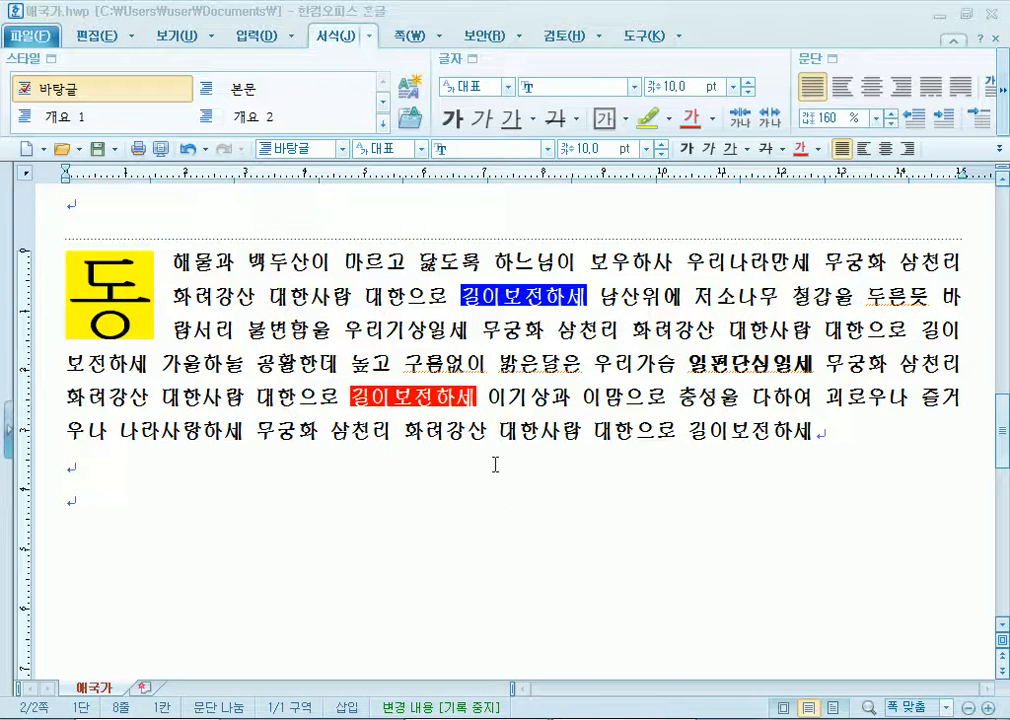
Create a new blank document and enter the word 강아지 on its first line.
click(469, 541)
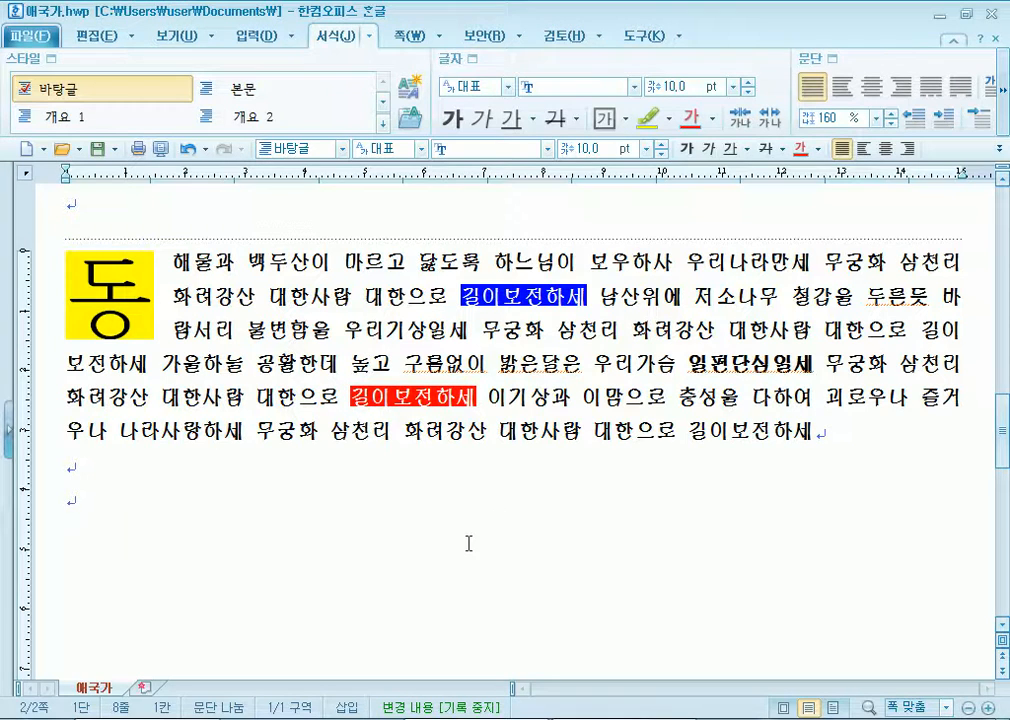
key(alt+n)
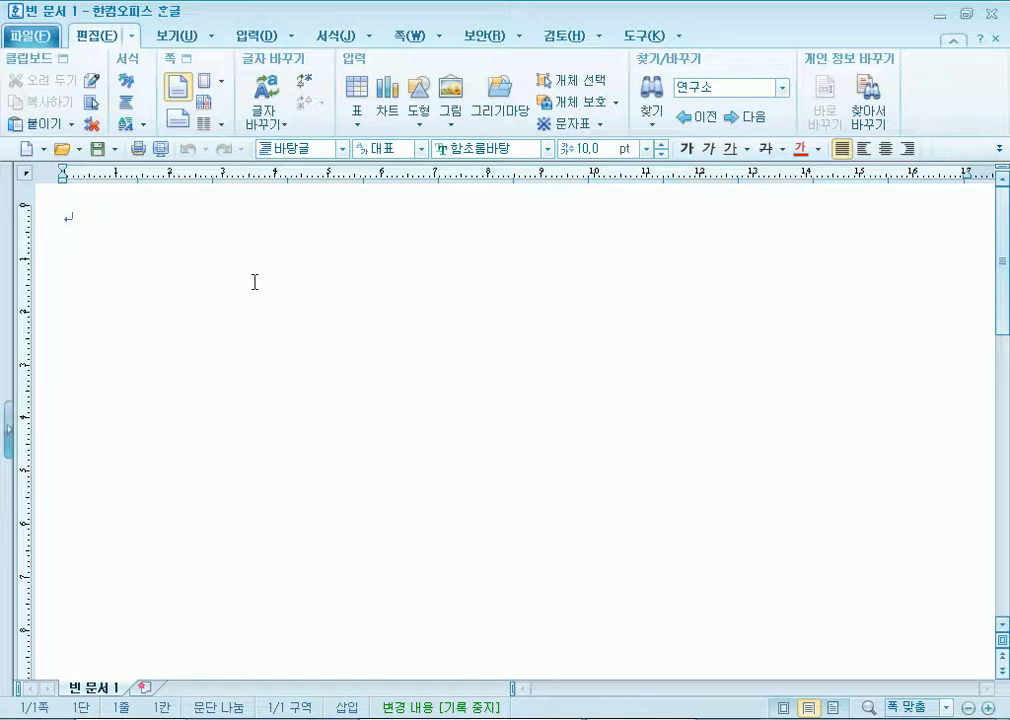
text(강아지)
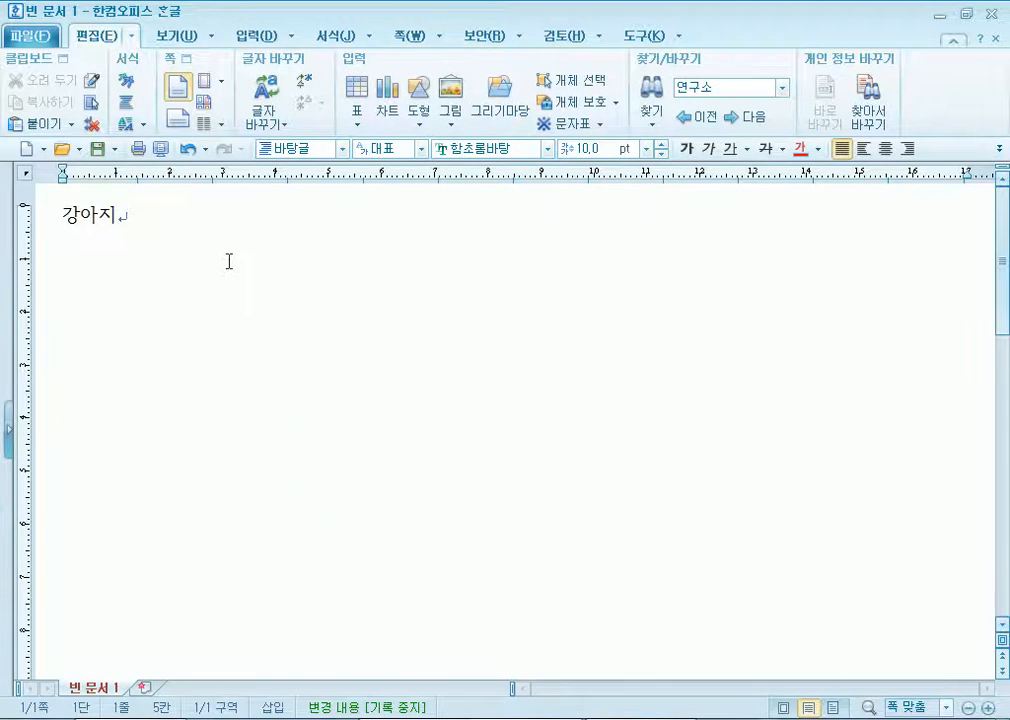
Change the page orientation of the new document to landscape (가로).
key(F7)
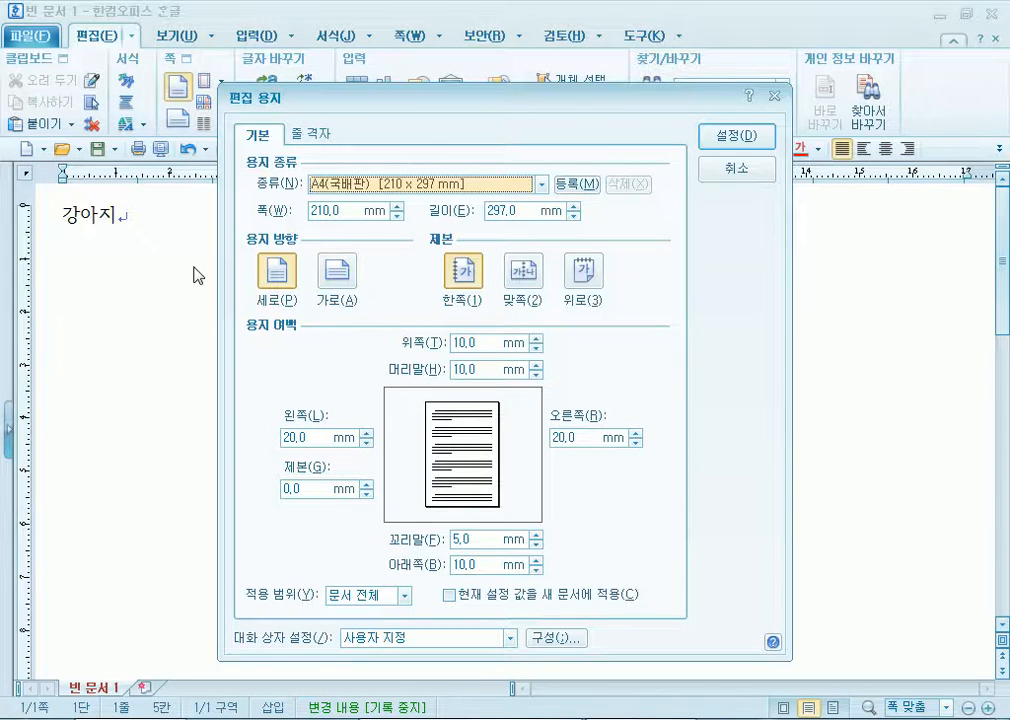
key(Escape)
key(F7)
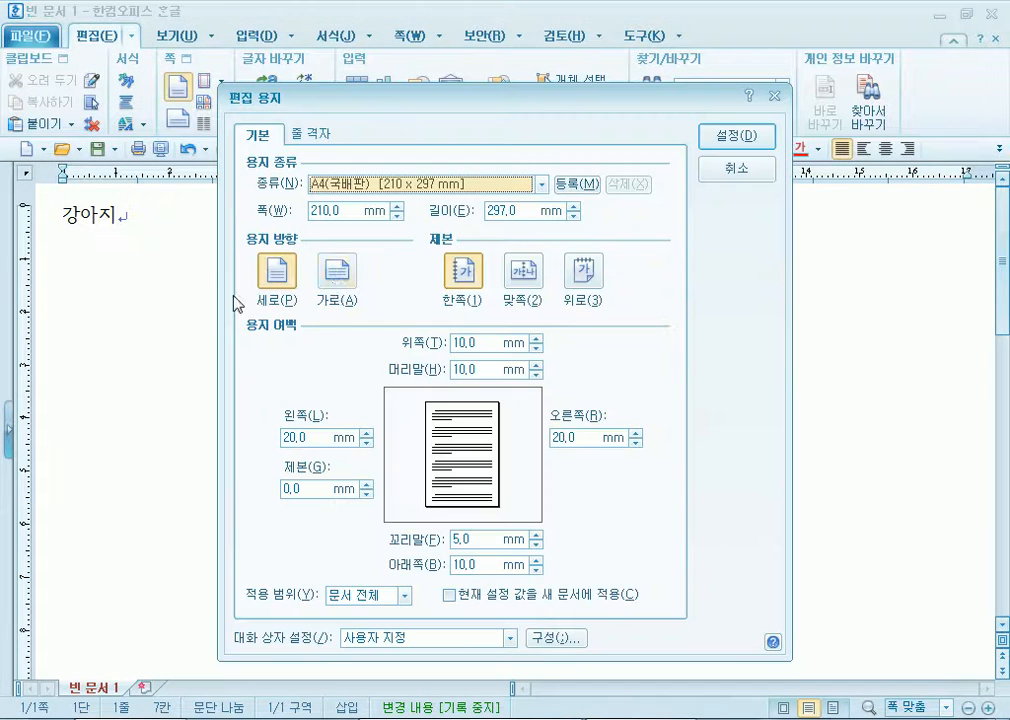
click(330, 293)
click(735, 137)
Select the word 강아지 and set its font size to 254 pt.
key(shift+Home)
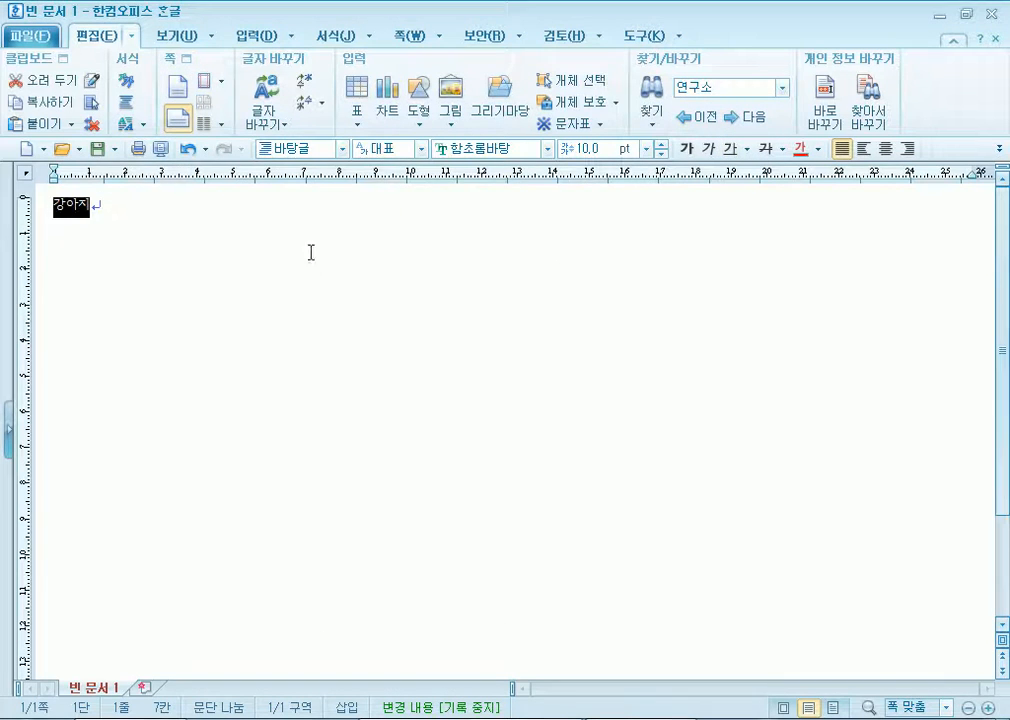
click(646, 148)
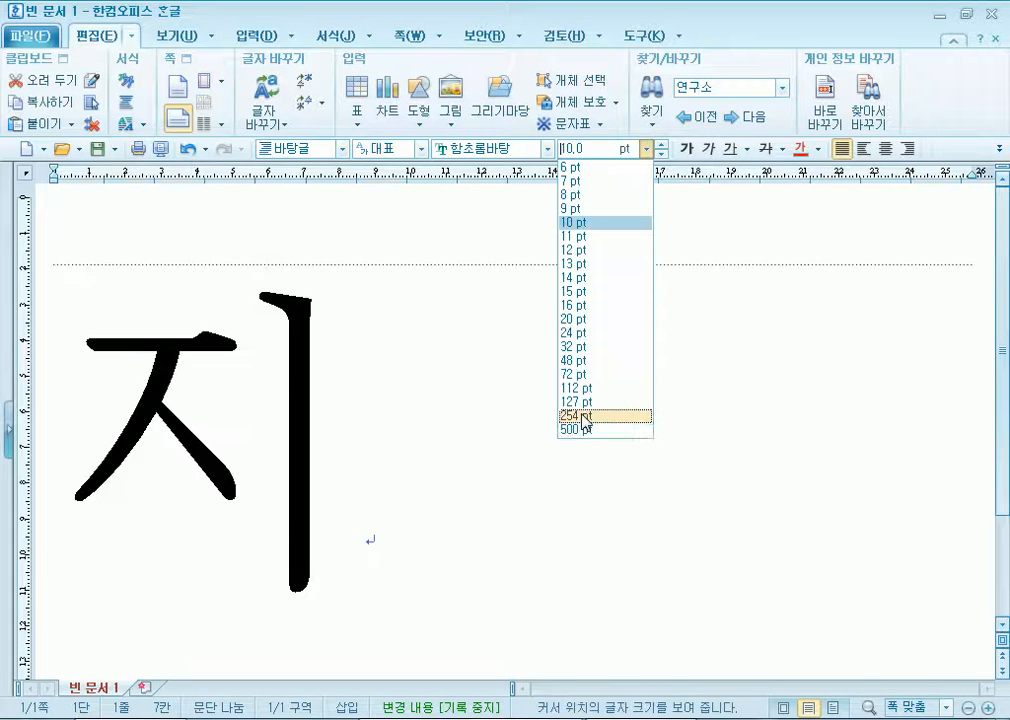
click(585, 416)
scroll(313, 476, up, 10)
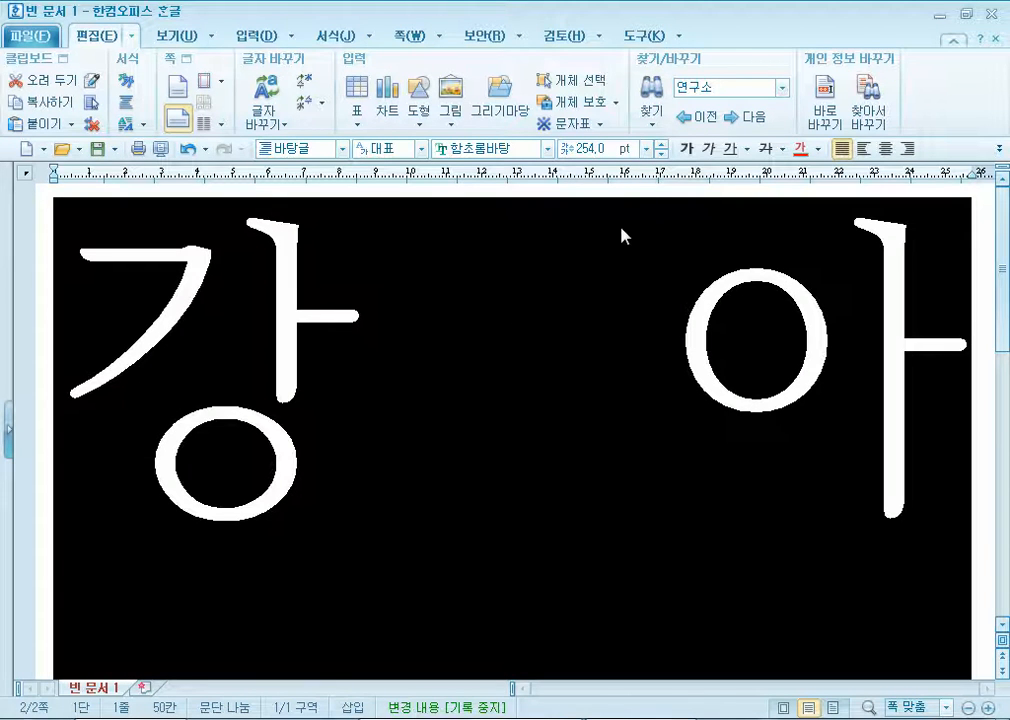
Set the font size of the selected 강아지 to 200 pt.
click(614, 148)
click(610, 148)
double_click(592, 148)
text(20)
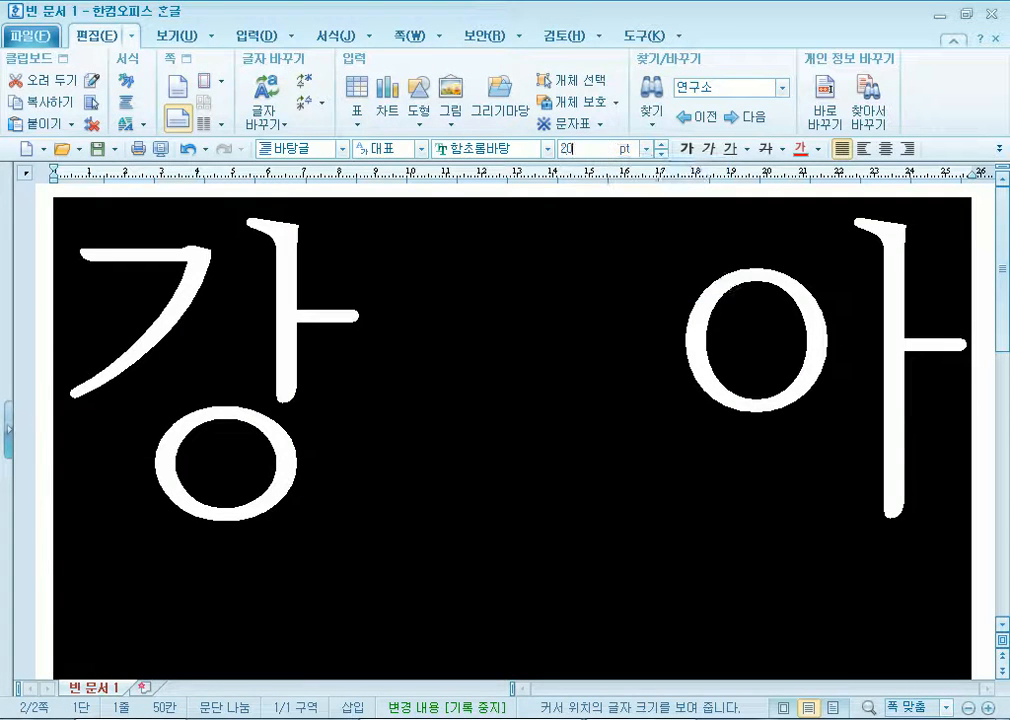
text(0)
key(Return)
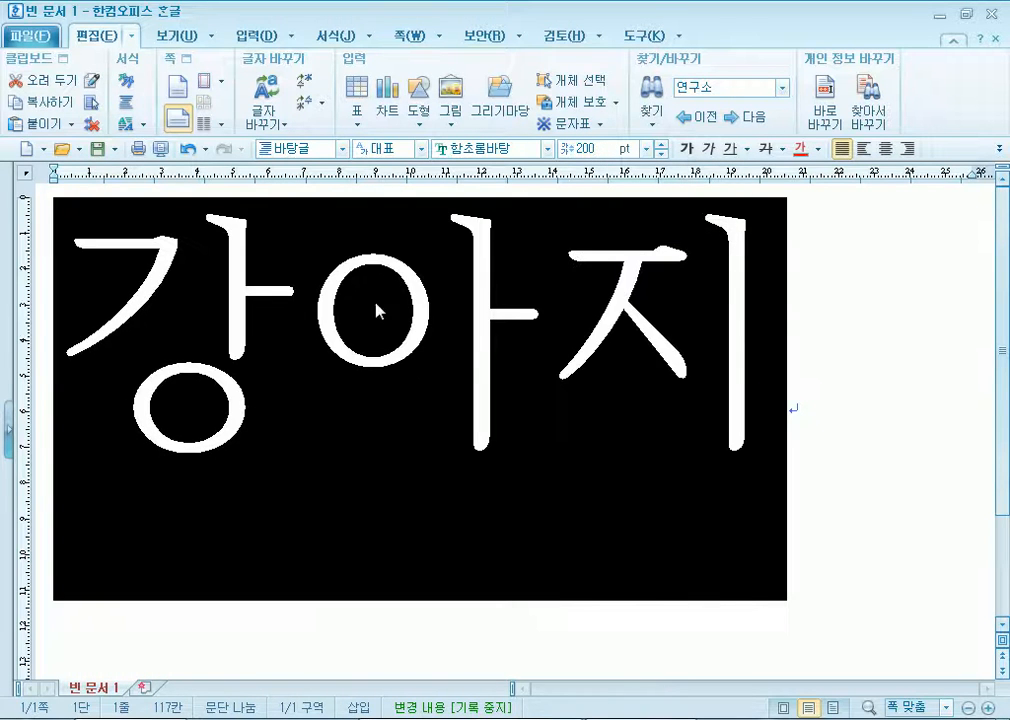
Apply the outline (외곽선) attribute to the whole word 강아지 in the character shape settings.
click(284, 345)
drag(97, 300, 786, 298)
click(335, 36)
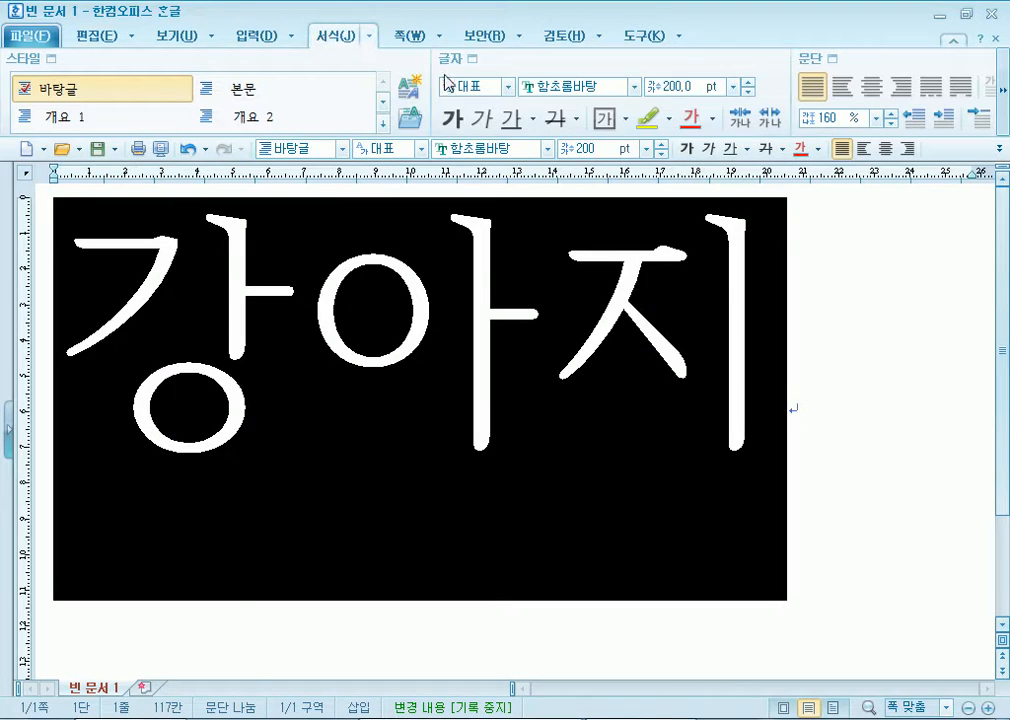
click(453, 57)
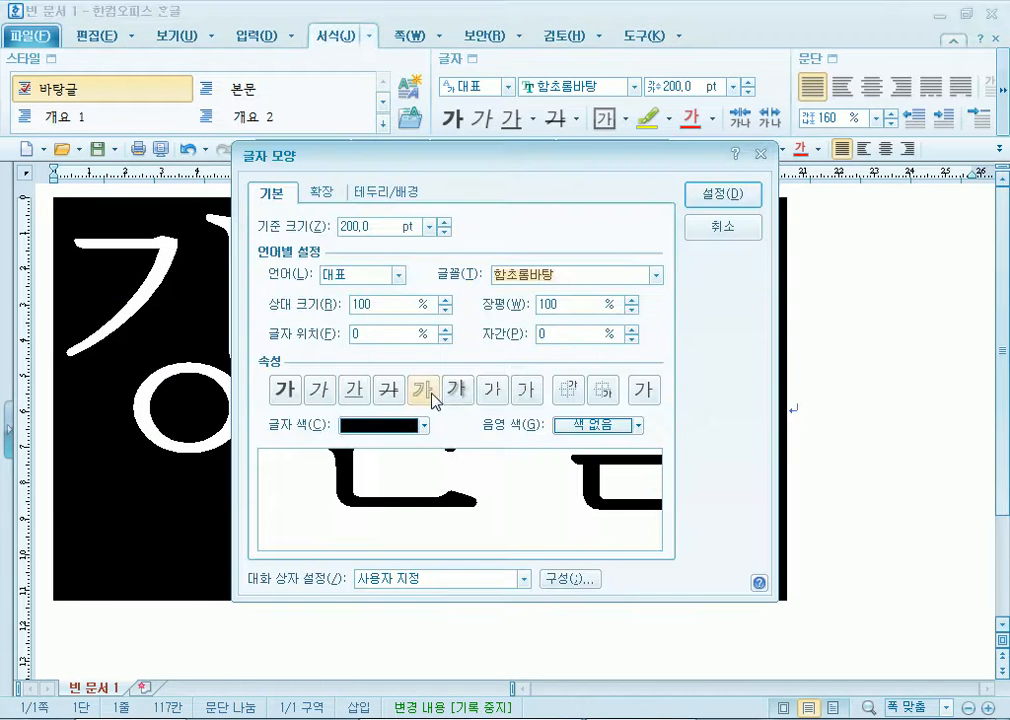
click(433, 399)
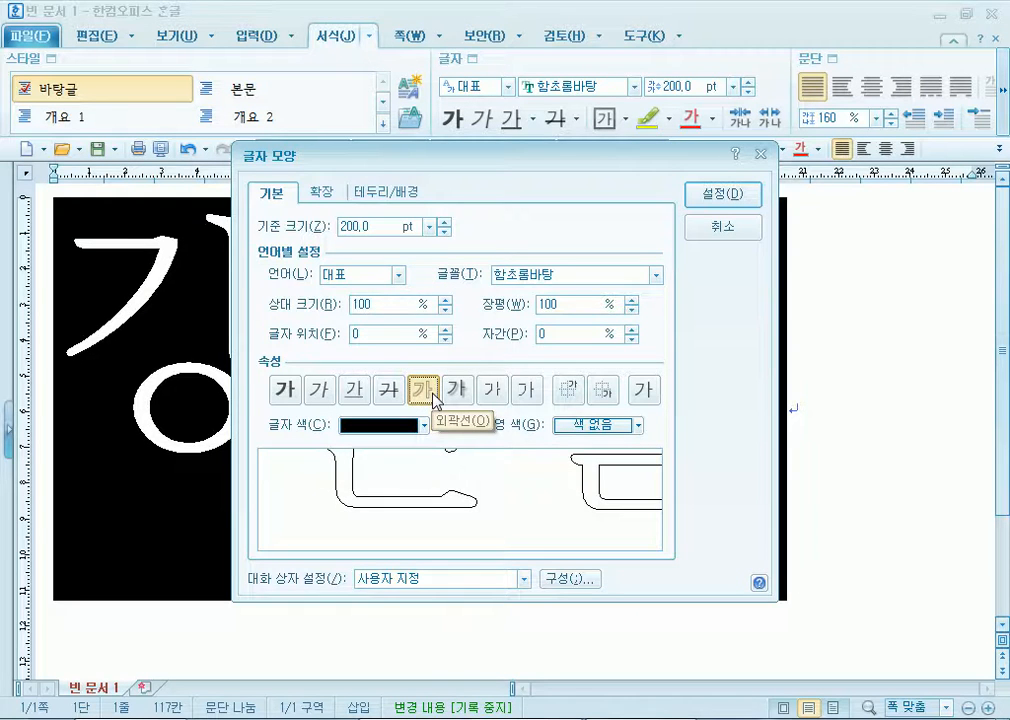
click(700, 193)
click(944, 433)
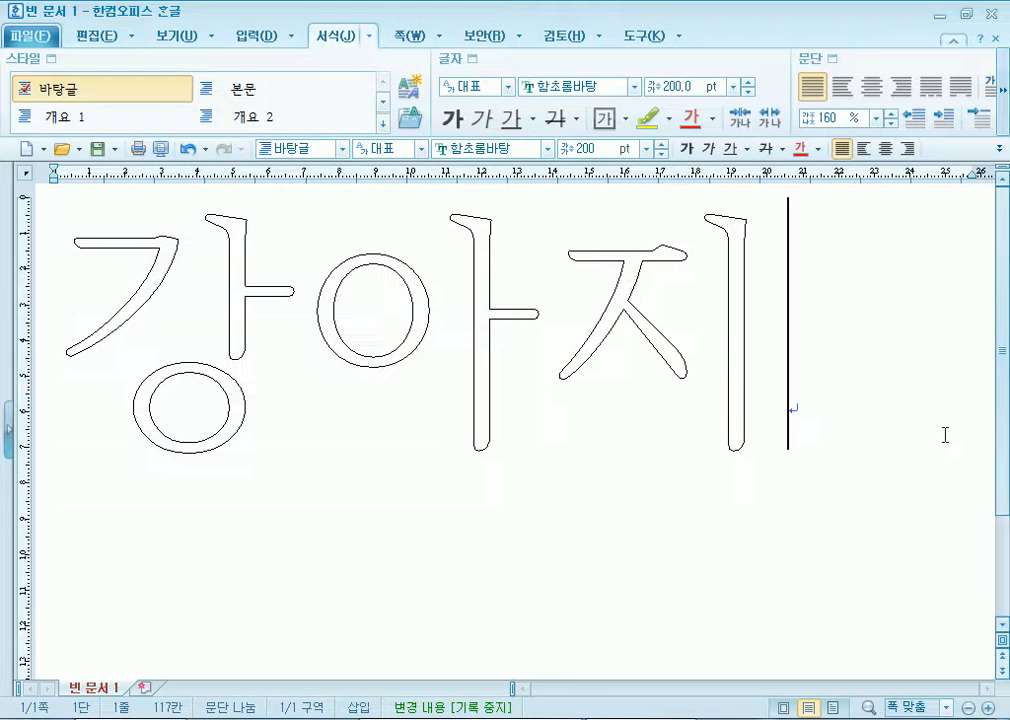
Check the landscape page with the outlined 강아지 in print preview and return to editing.
scroll(944, 433, down, 1)
scroll(944, 433, up, 1)
click(161, 152)
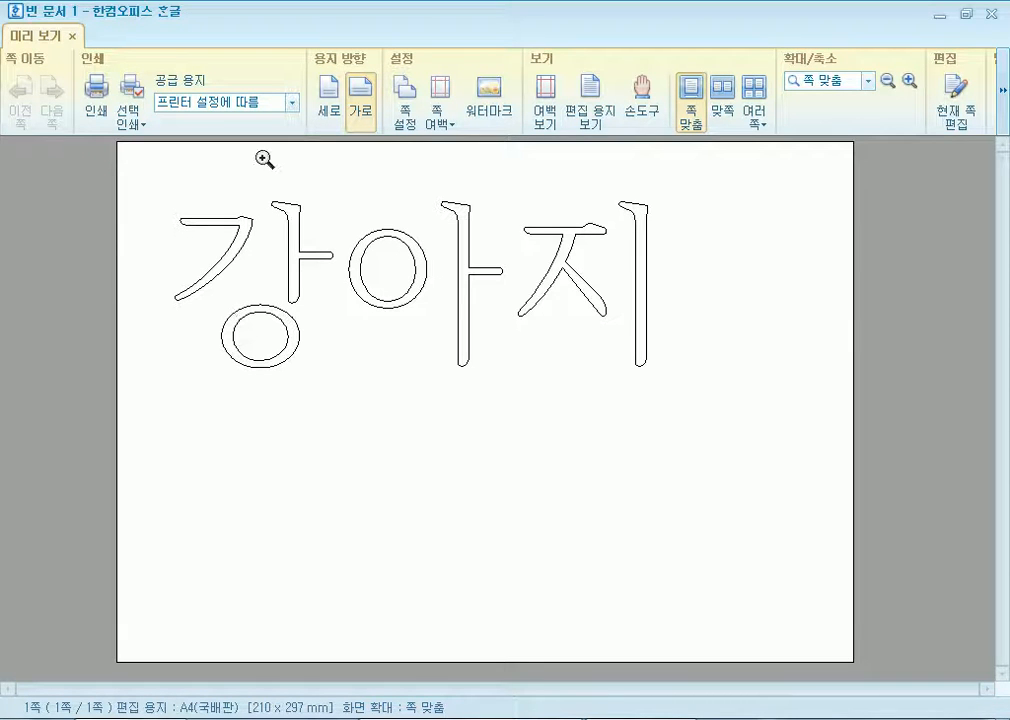
key(Escape)
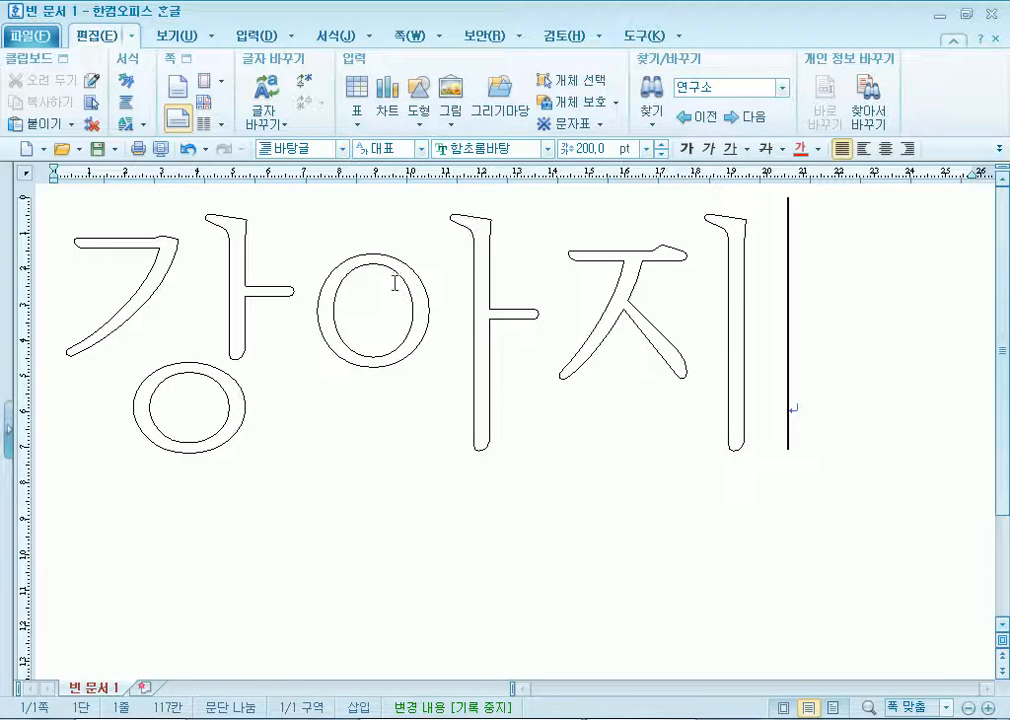
Change the font of the outlined word 강아지 to 한컴 윤고딕 250.
double_click(79, 292)
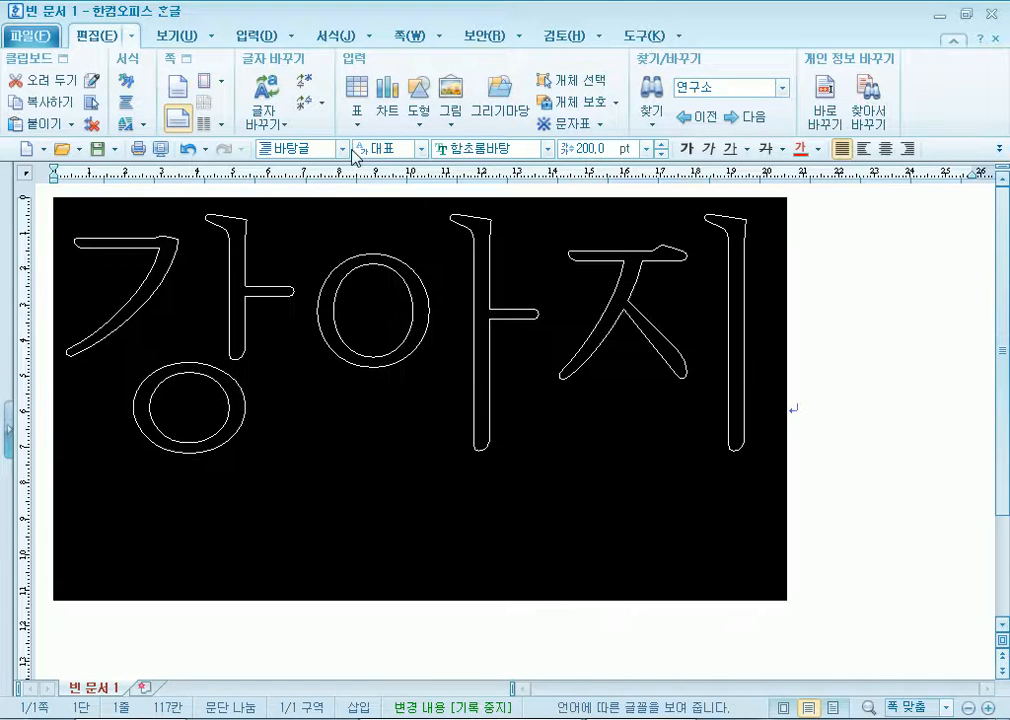
click(547, 150)
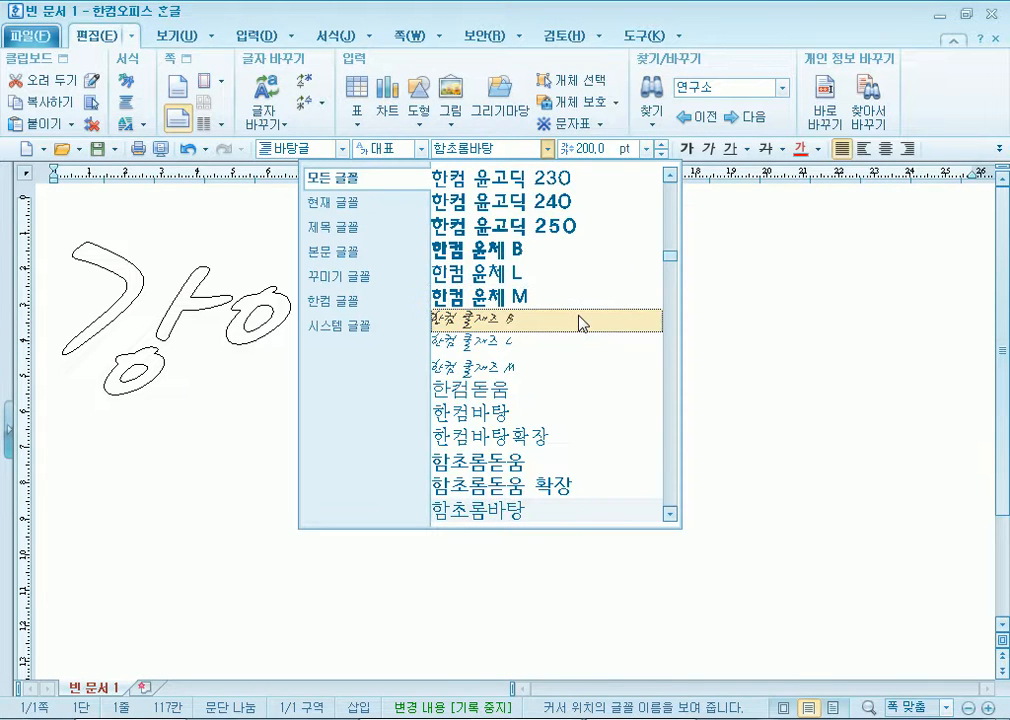
click(567, 237)
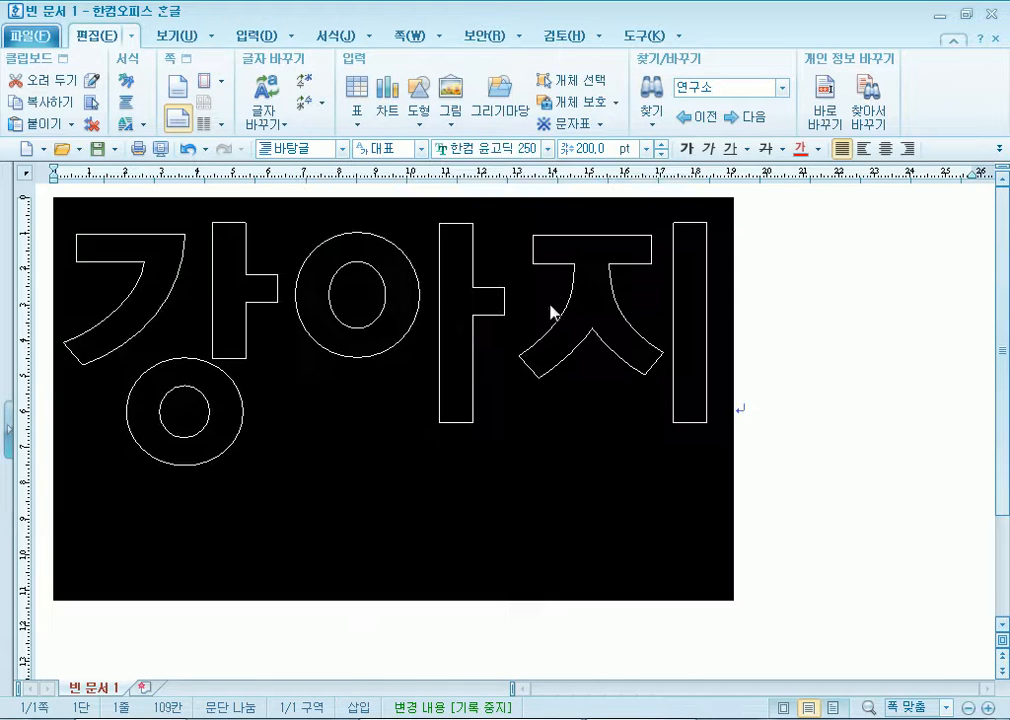
click(410, 415)
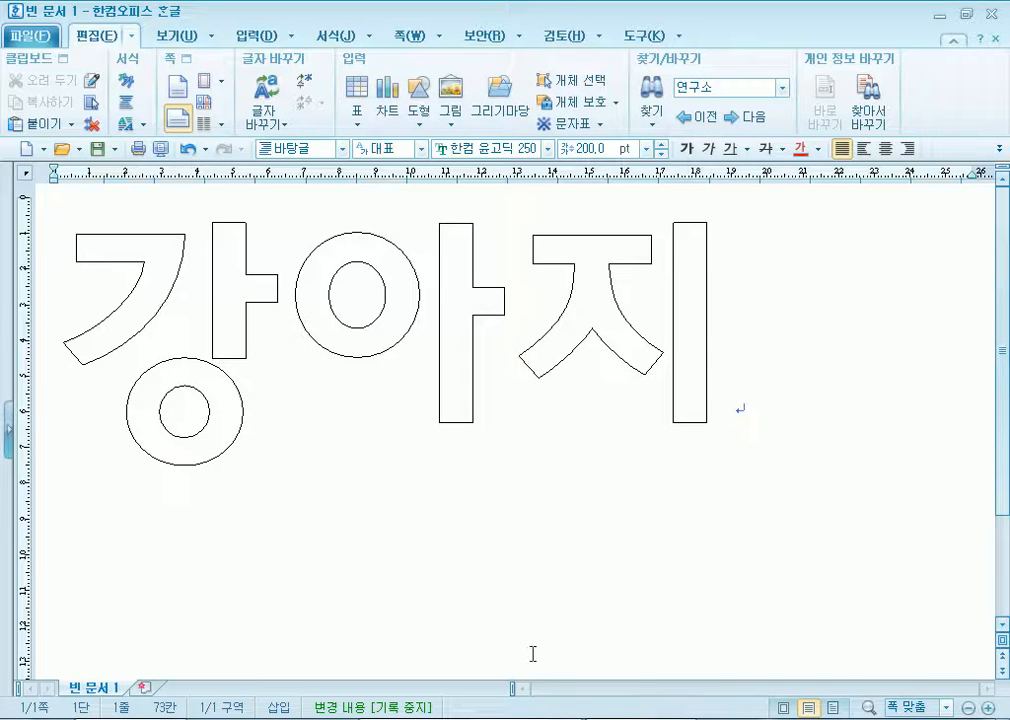
drag(68, 316, 775, 313)
click(769, 436)
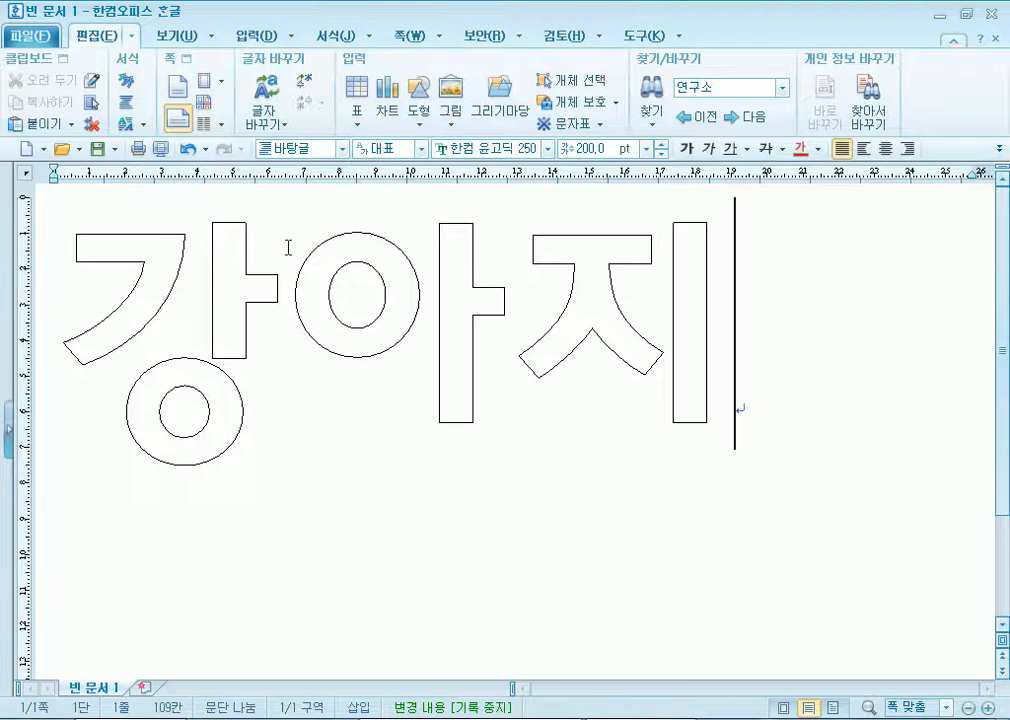
drag(35, 370, 808, 387)
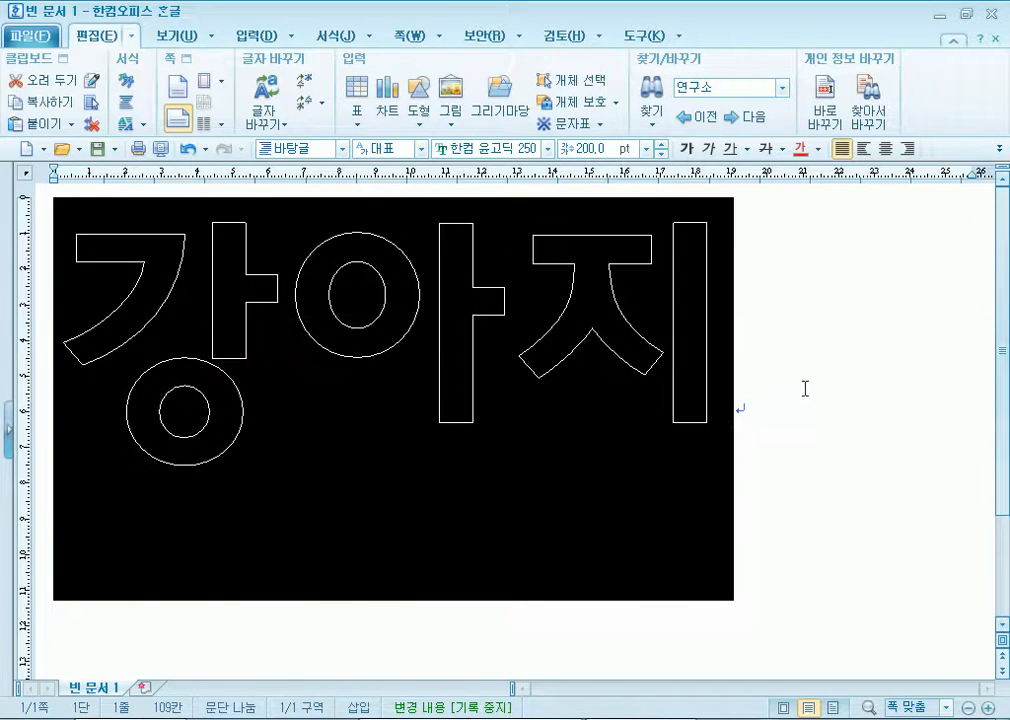
click(774, 387)
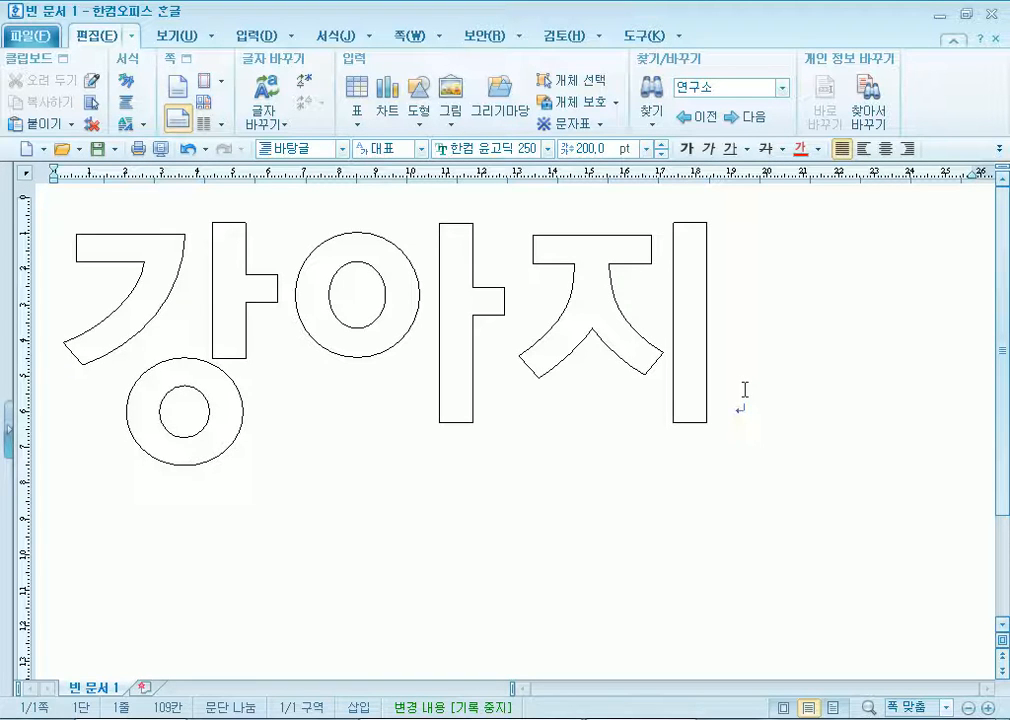
drag(140, 338, 828, 358)
click(797, 373)
Close the 강아지 document without saving it and return to the anthem document 애국가.hwp.
click(995, 14)
click(504, 398)
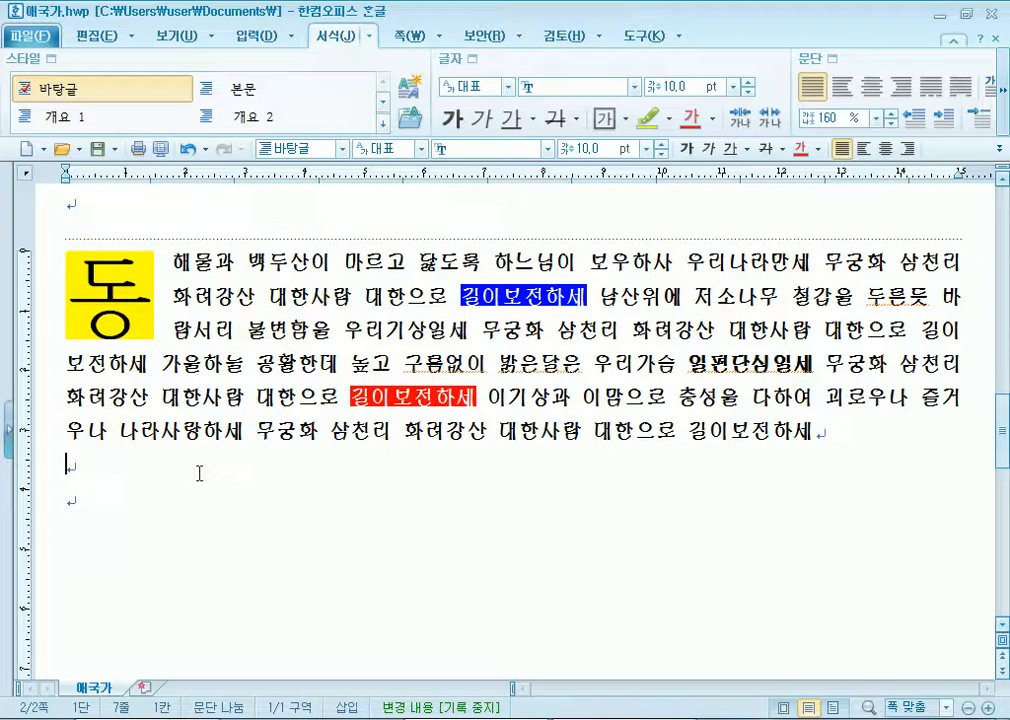
drag(268, 263, 438, 263)
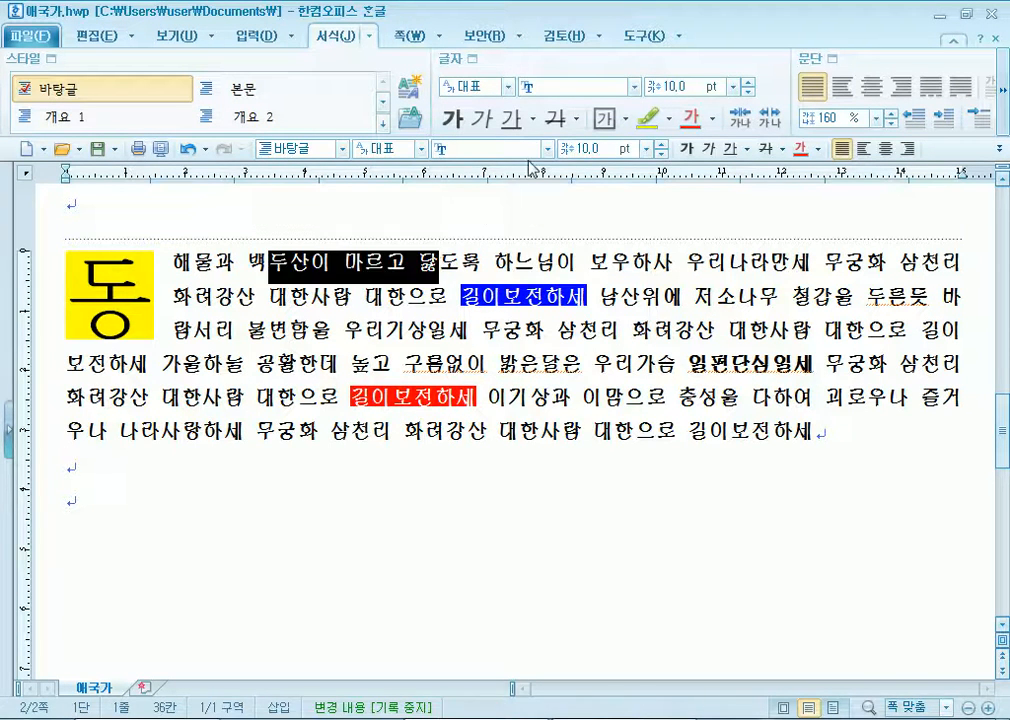
click(604, 119)
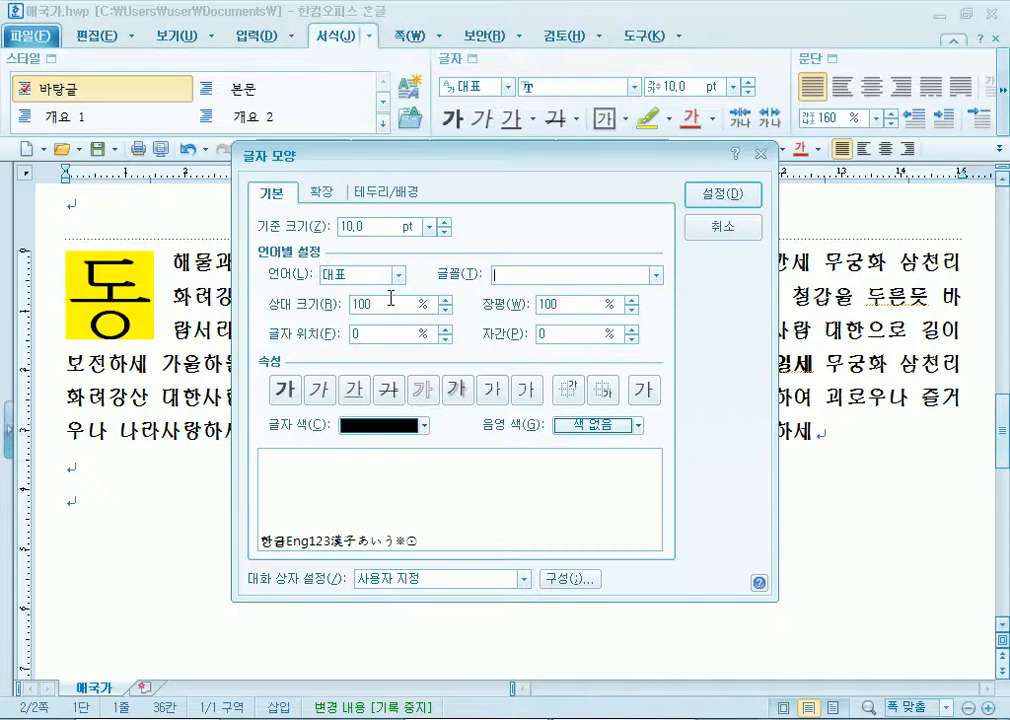
click(426, 398)
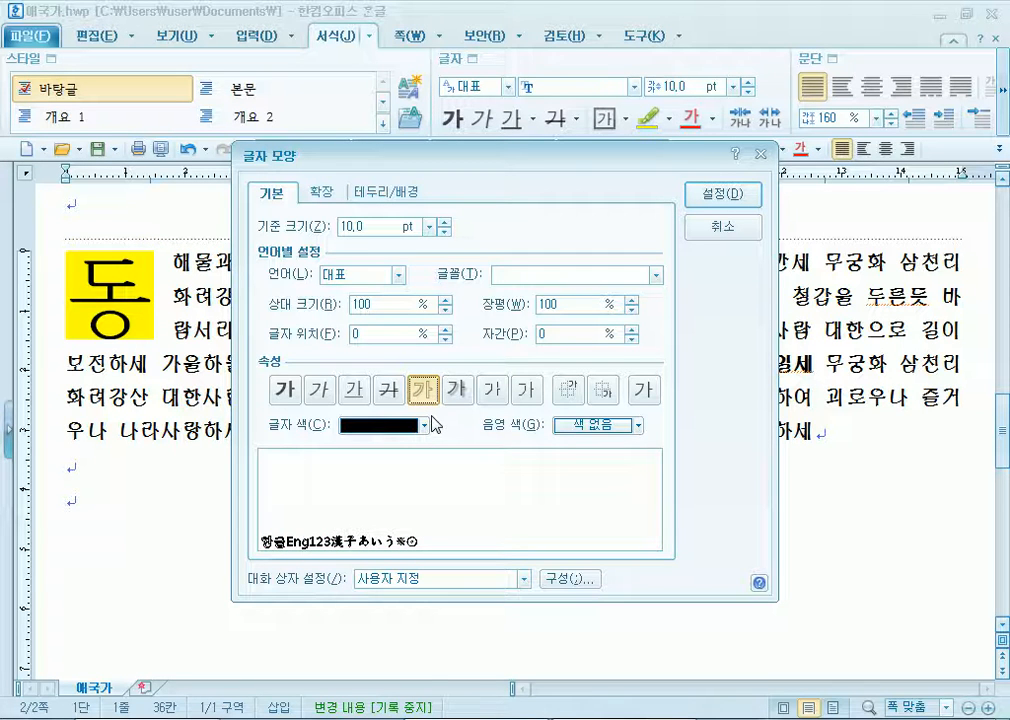
click(722, 227)
click(361, 443)
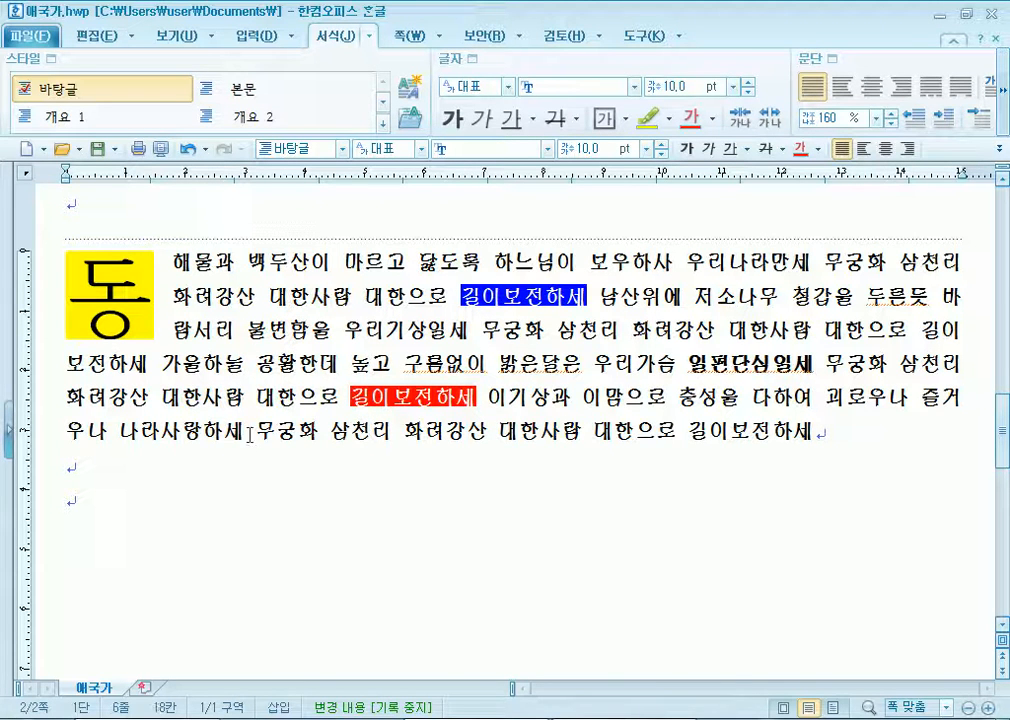
Set the font size to 24 pt on the empty line below the anthem paragraph and enter H20 there.
click(270, 477)
scroll(278, 476, down, 3)
scroll(278, 476, up, 3)
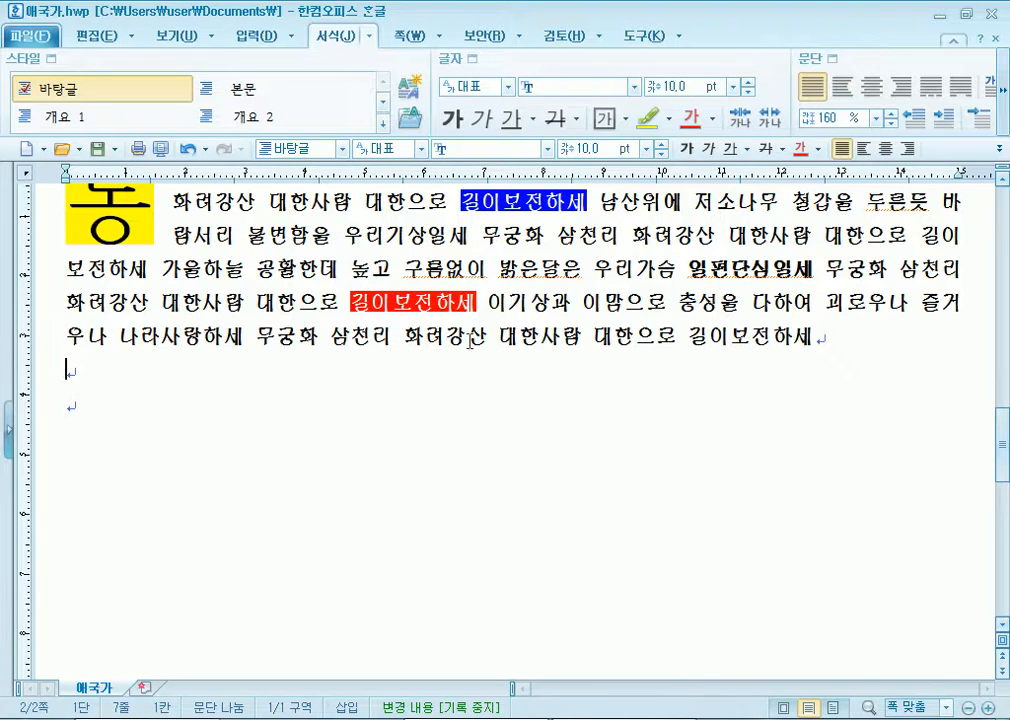
click(650, 155)
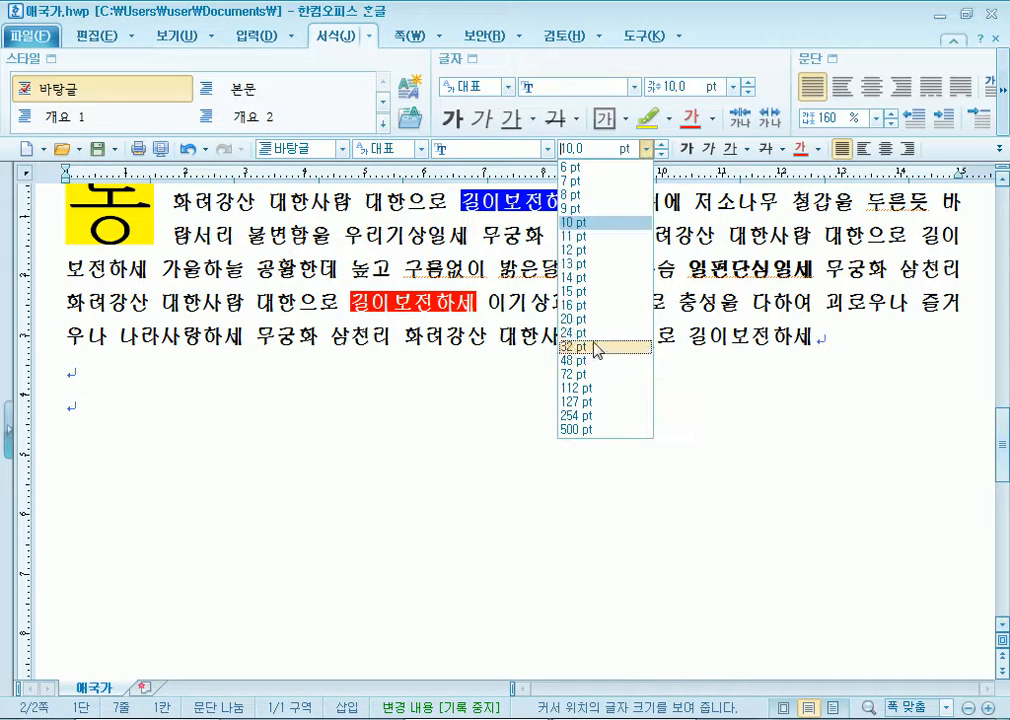
click(585, 345)
text(ㄱ)
key(BackSpace)
text(H20,)
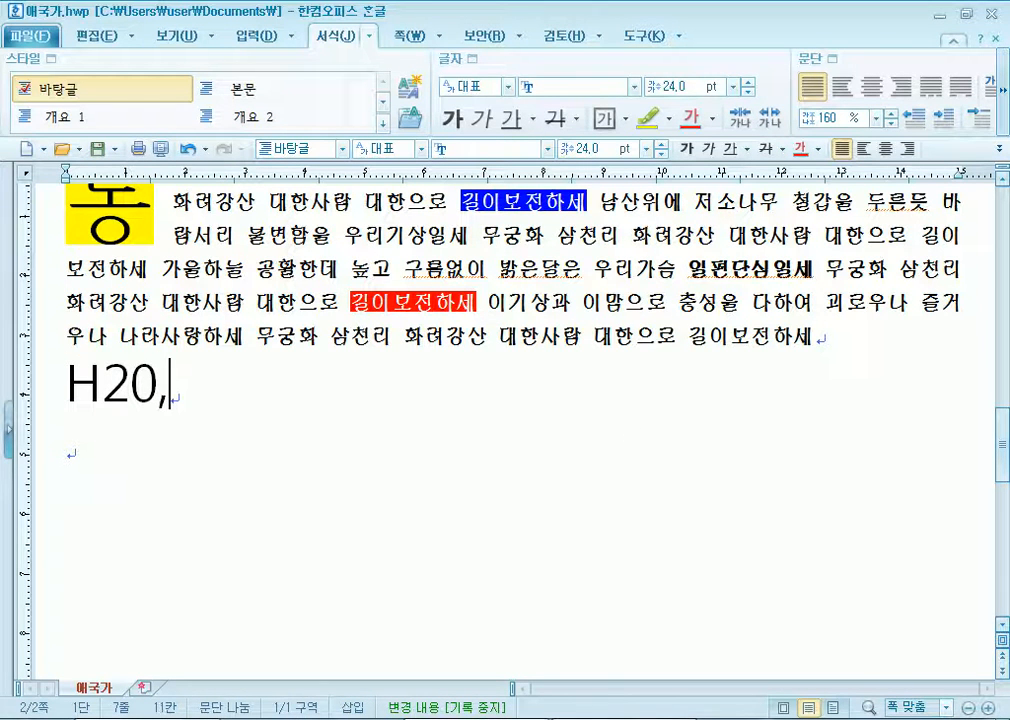
key(BackSpace)
Enter the formula y=ax2+bx+c on a new line below H20.
key(Return)
text(y)
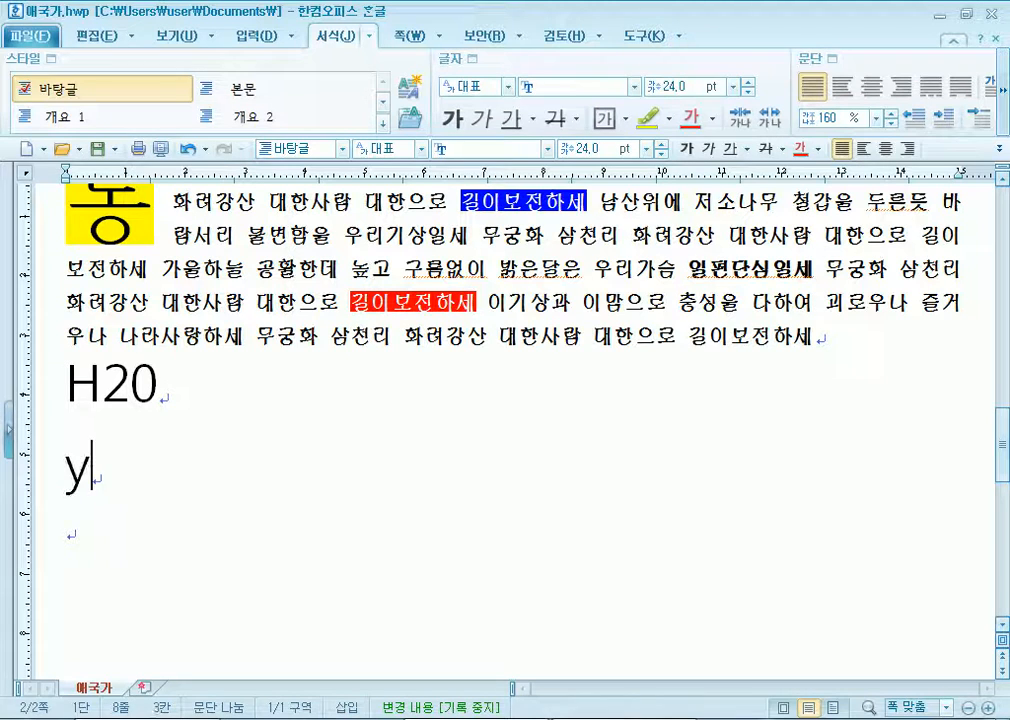
text(=ax2)
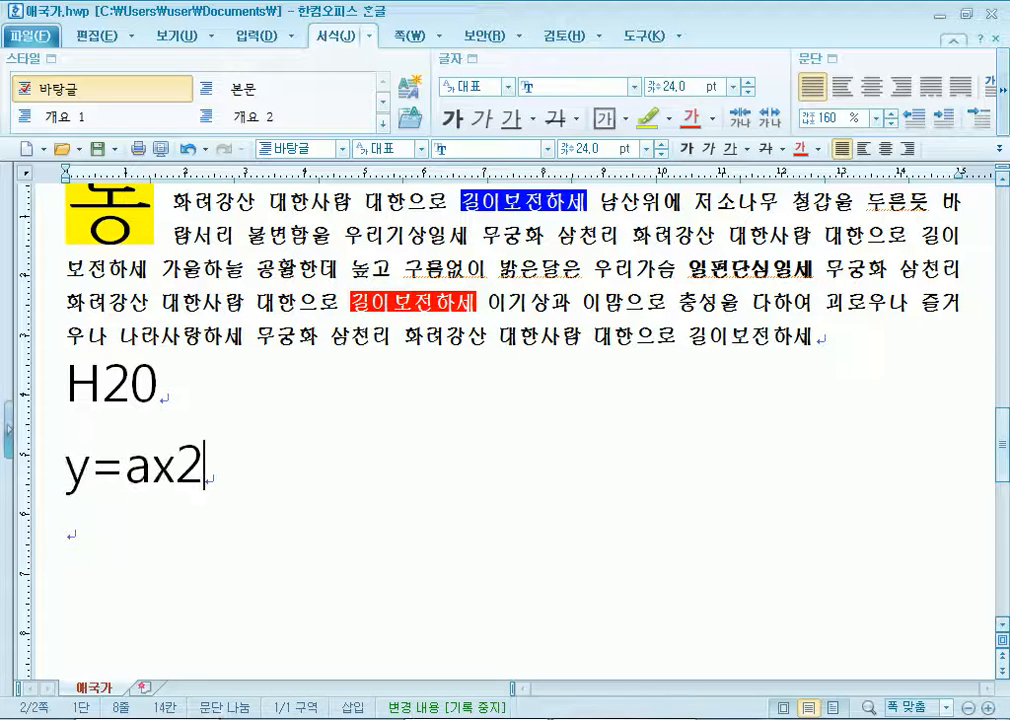
text(+bx+c)
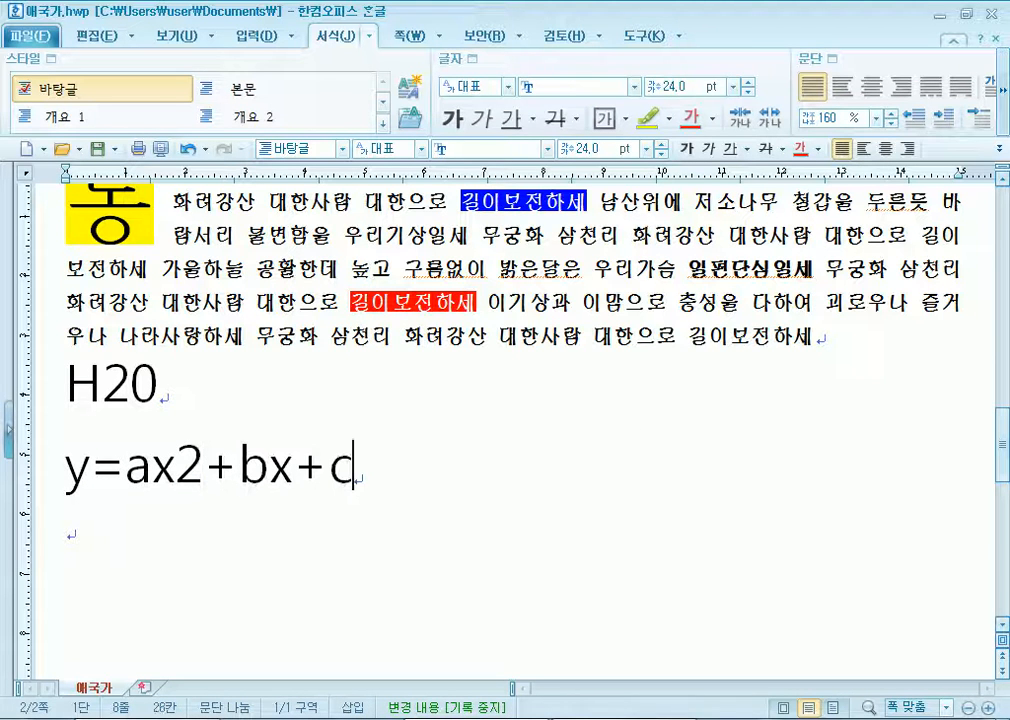
Format the 2 in H20 as a subscript (아래 첨자).
drag(93, 390, 130, 392)
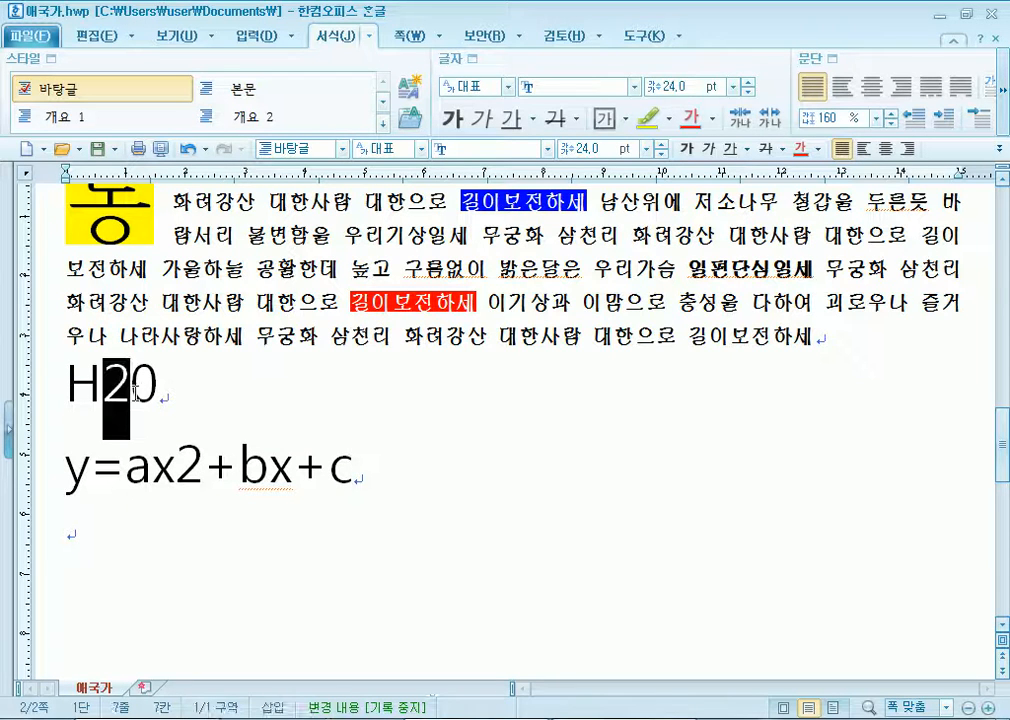
click(465, 62)
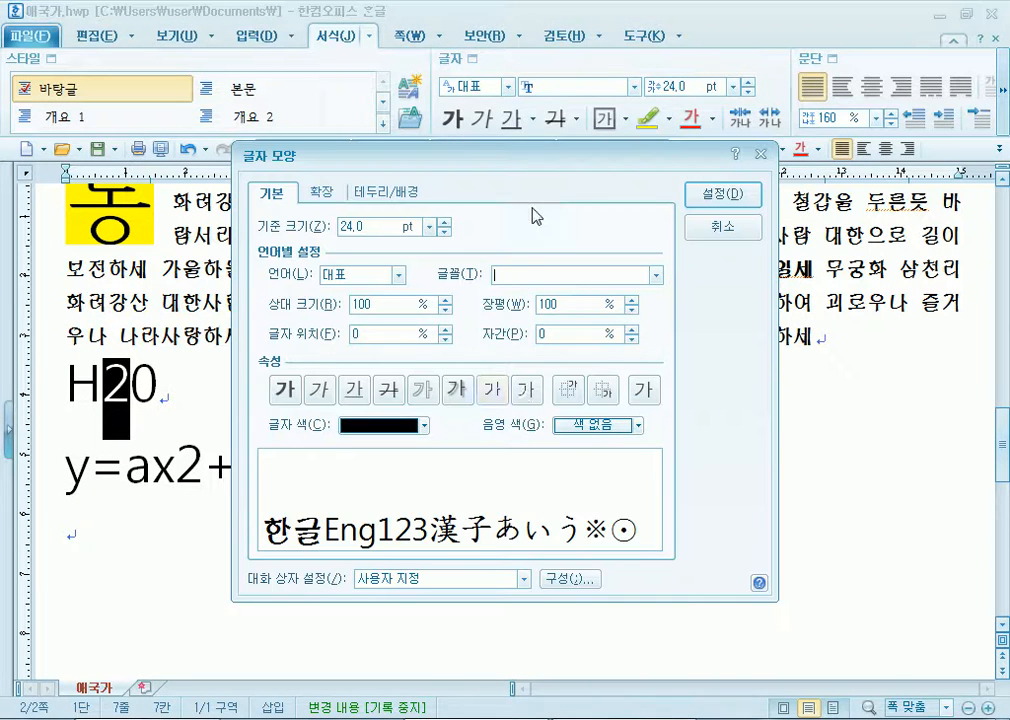
click(606, 393)
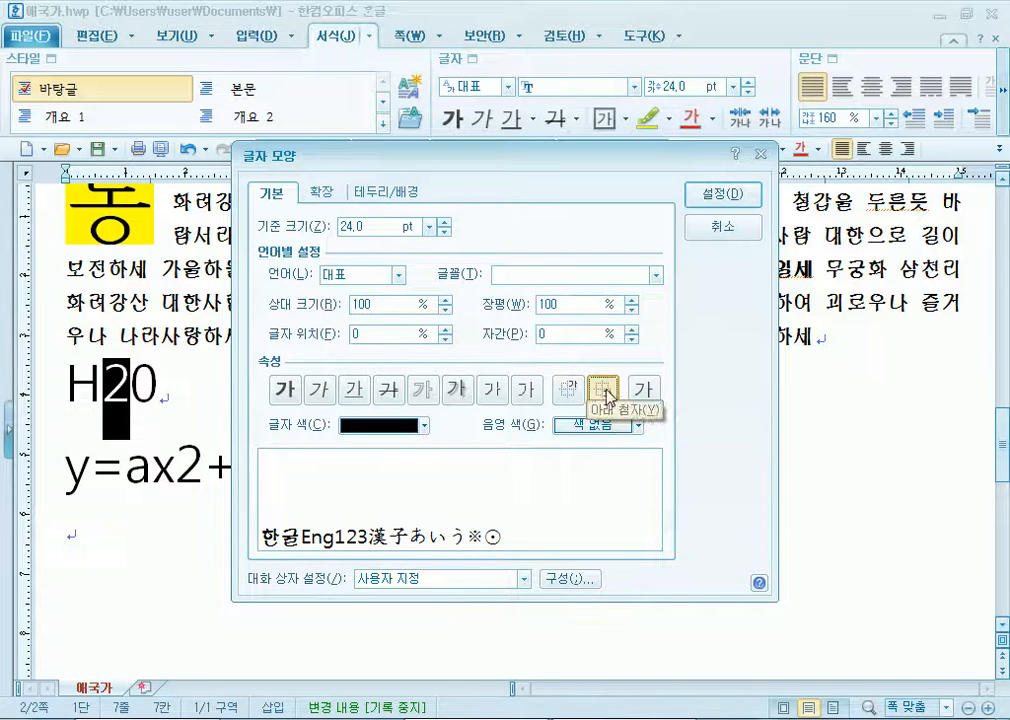
click(717, 195)
Format the 2 in y=ax2+bx+c as a superscript.
click(203, 448)
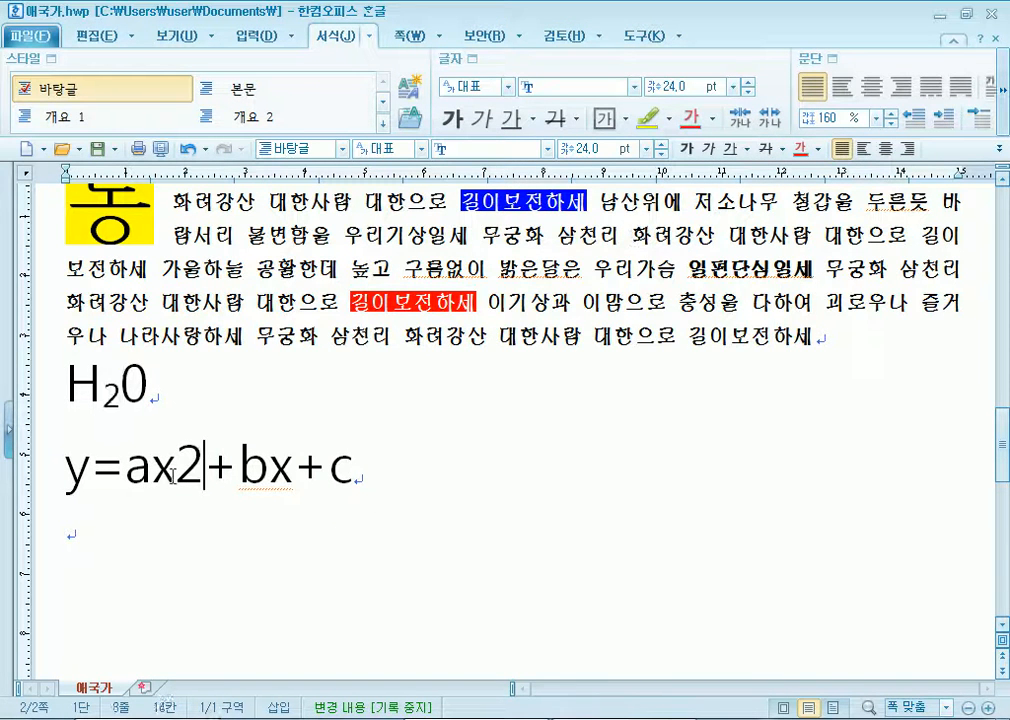
key(shift+Left)
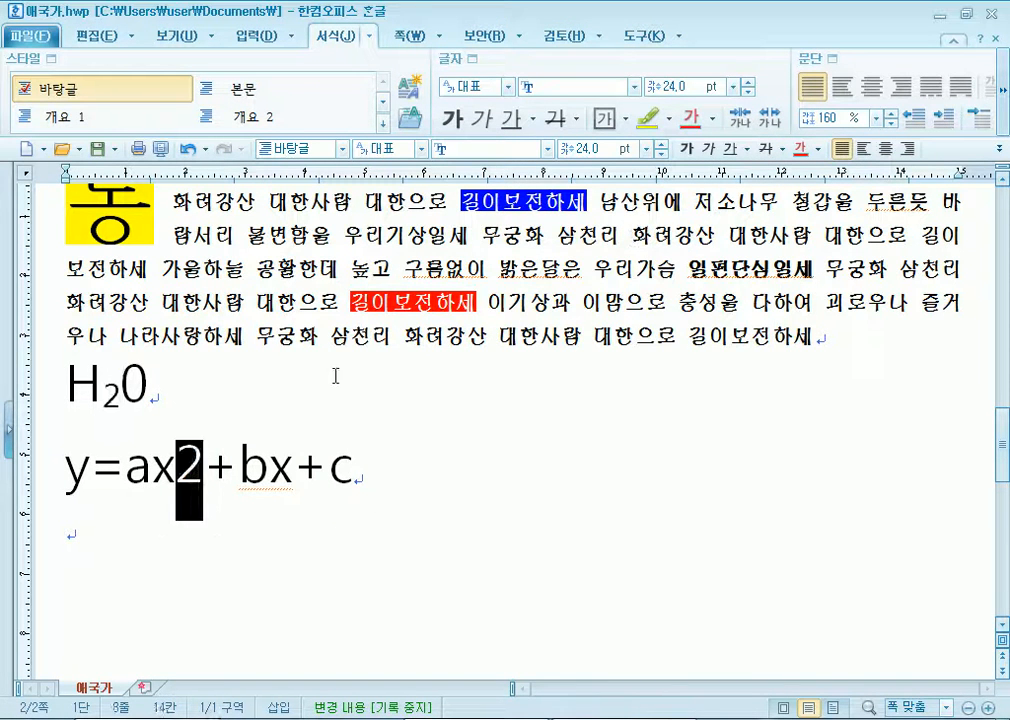
click(474, 58)
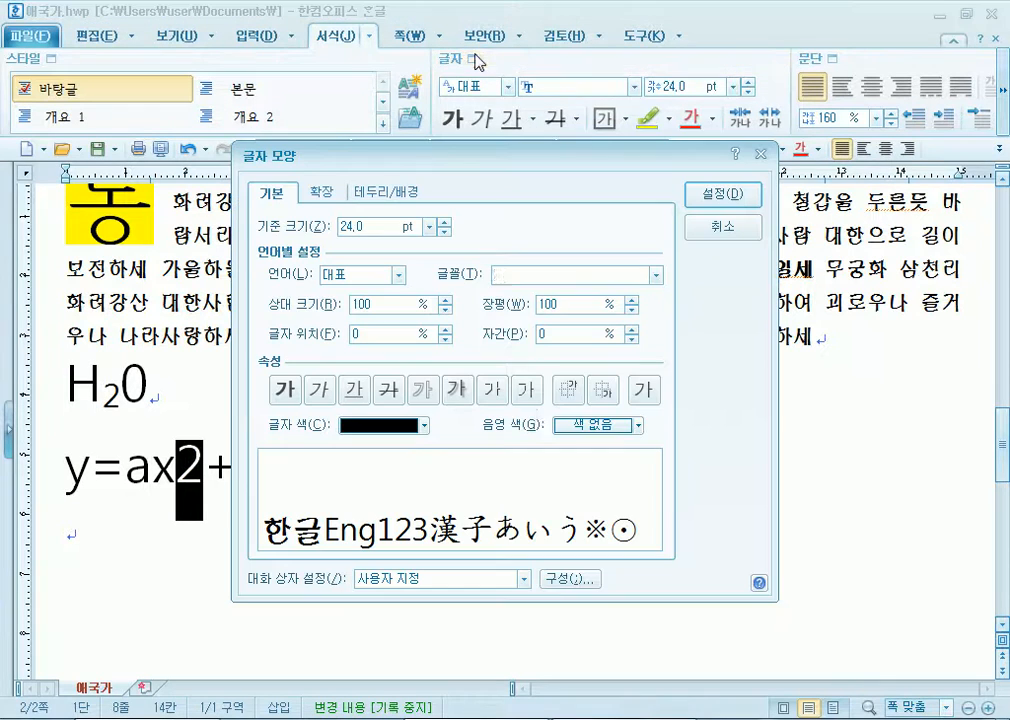
click(574, 396)
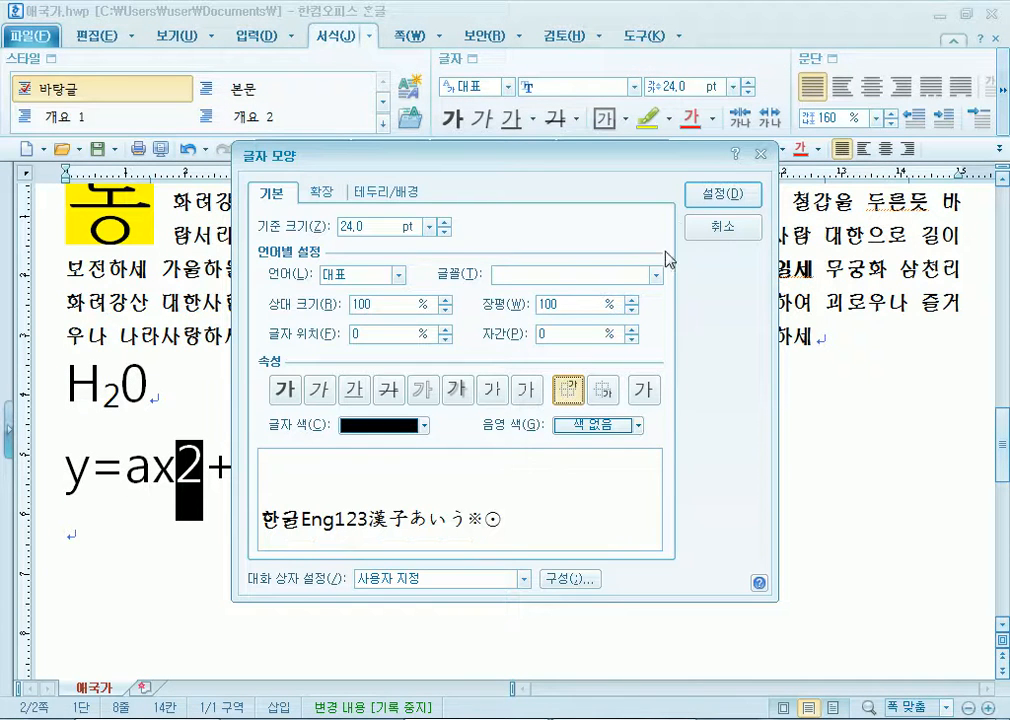
click(701, 194)
key(End)
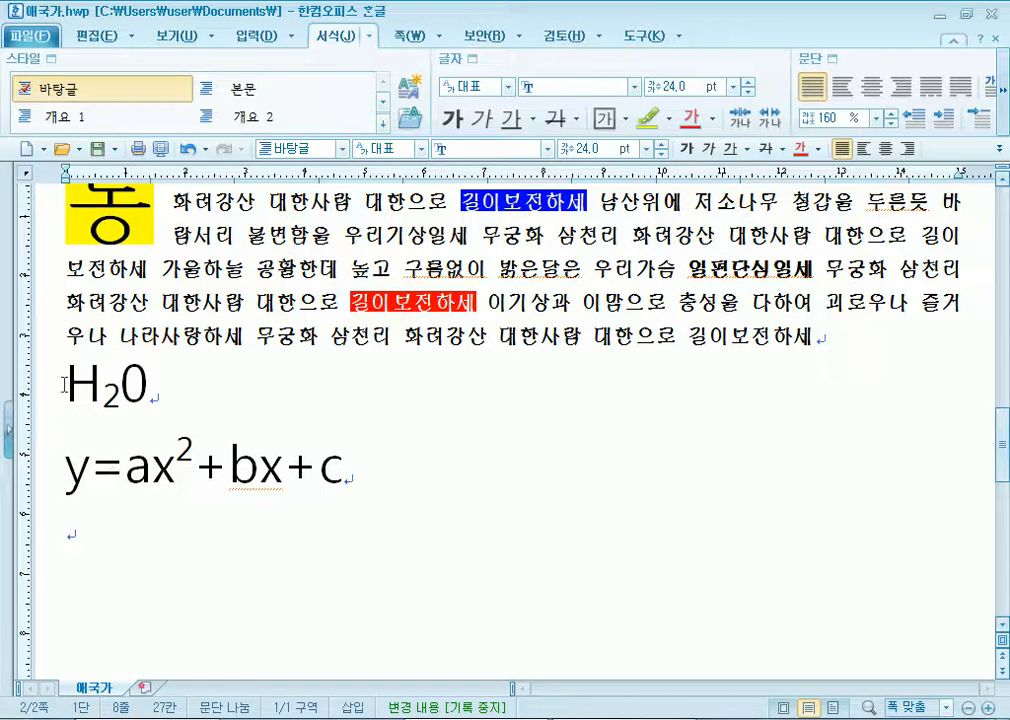
Change the subscript 2 in the H20 line to a superscript.
drag(103, 395, 115, 395)
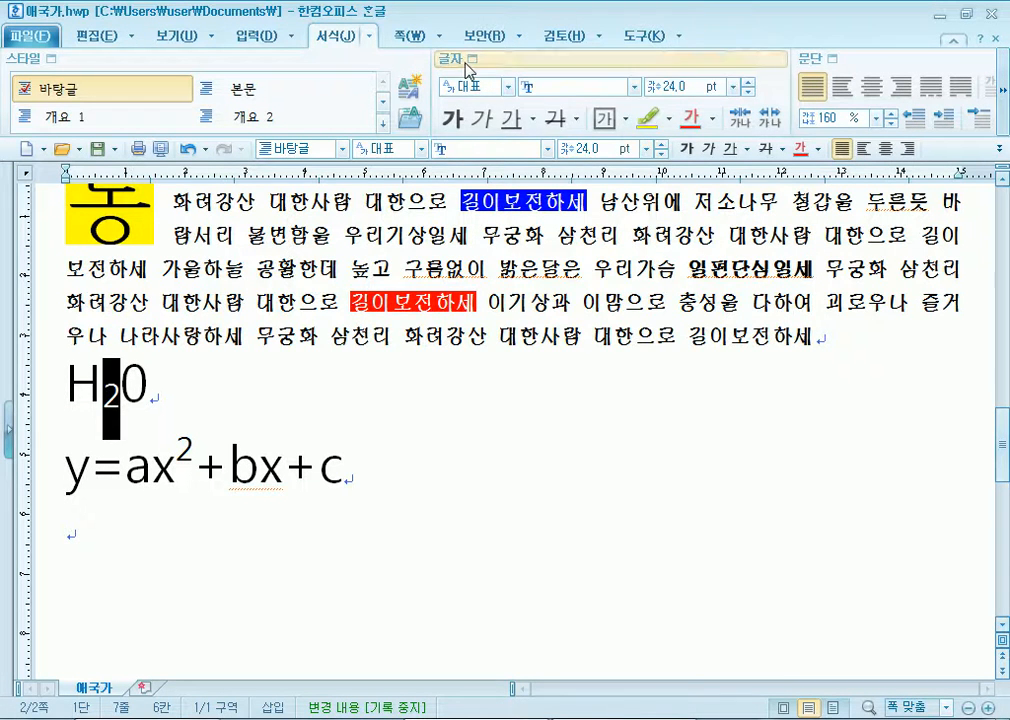
key(alt+l)
click(570, 392)
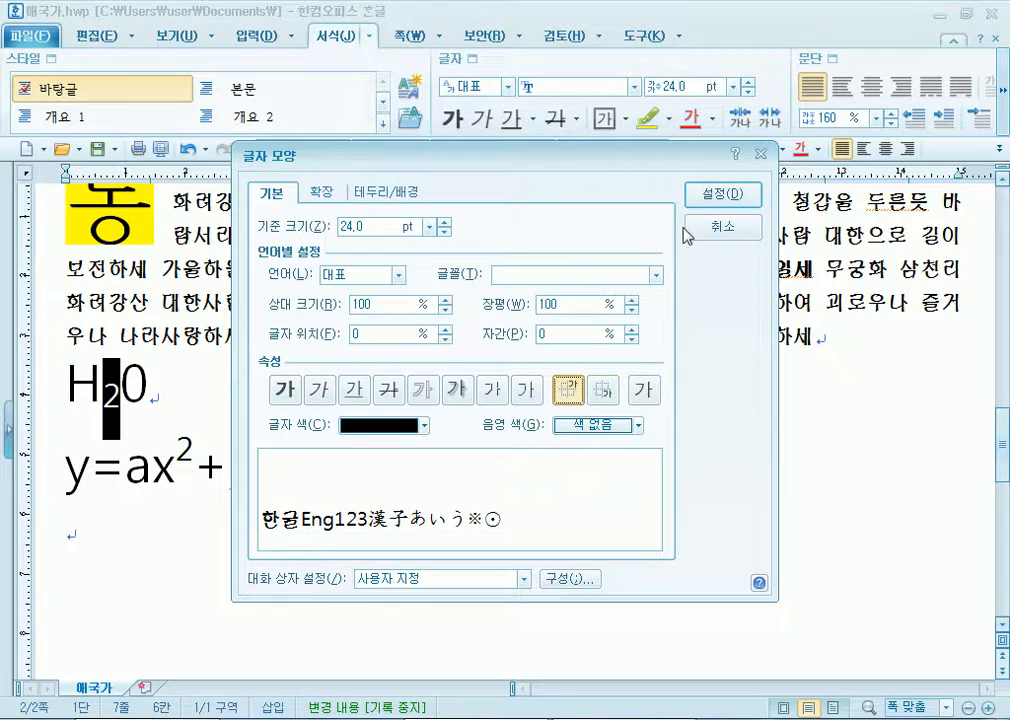
key(Return)
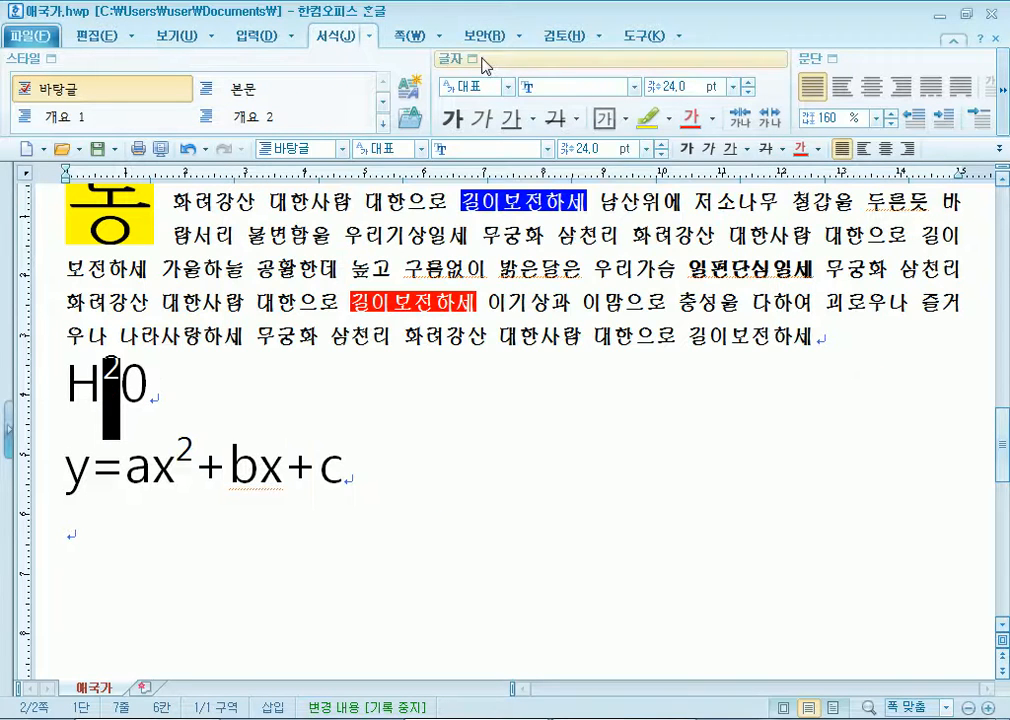
Return the superscript 2 in the H20 line to the normal character style.
key(alt+l)
click(645, 392)
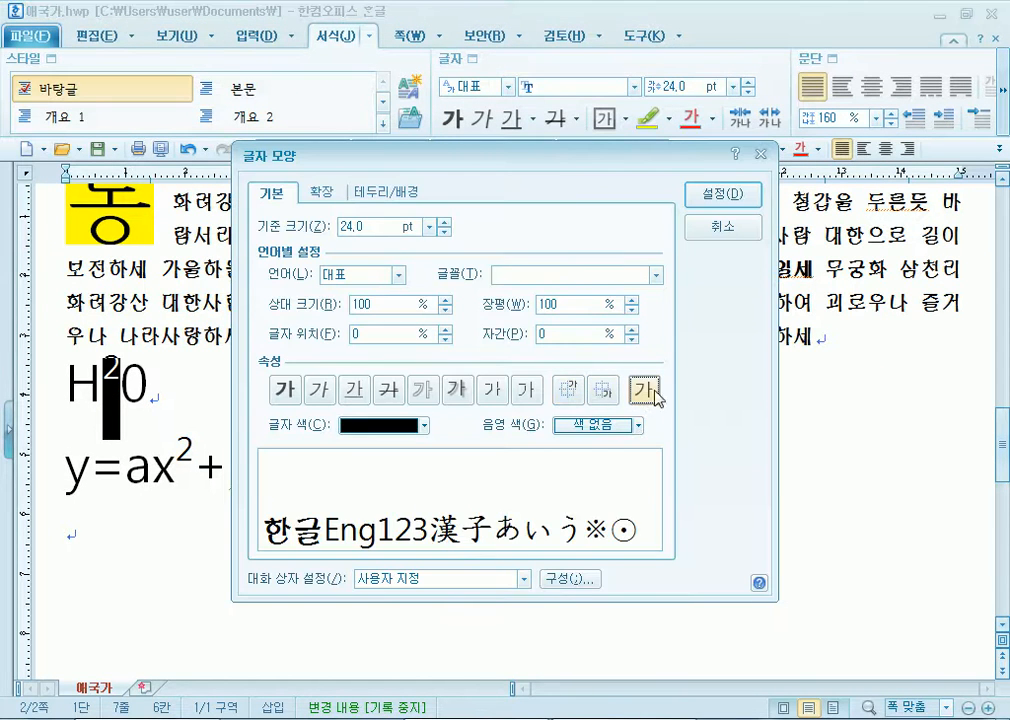
click(722, 194)
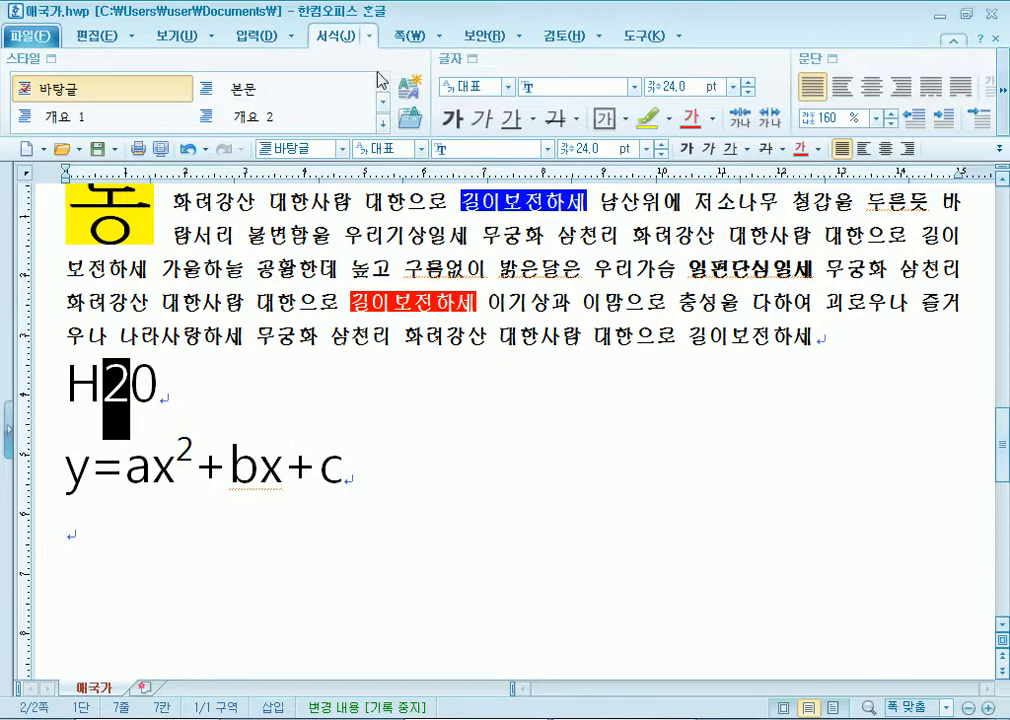
Format the 2 in the H20 line as a subscript (아래 첨자).
click(471, 59)
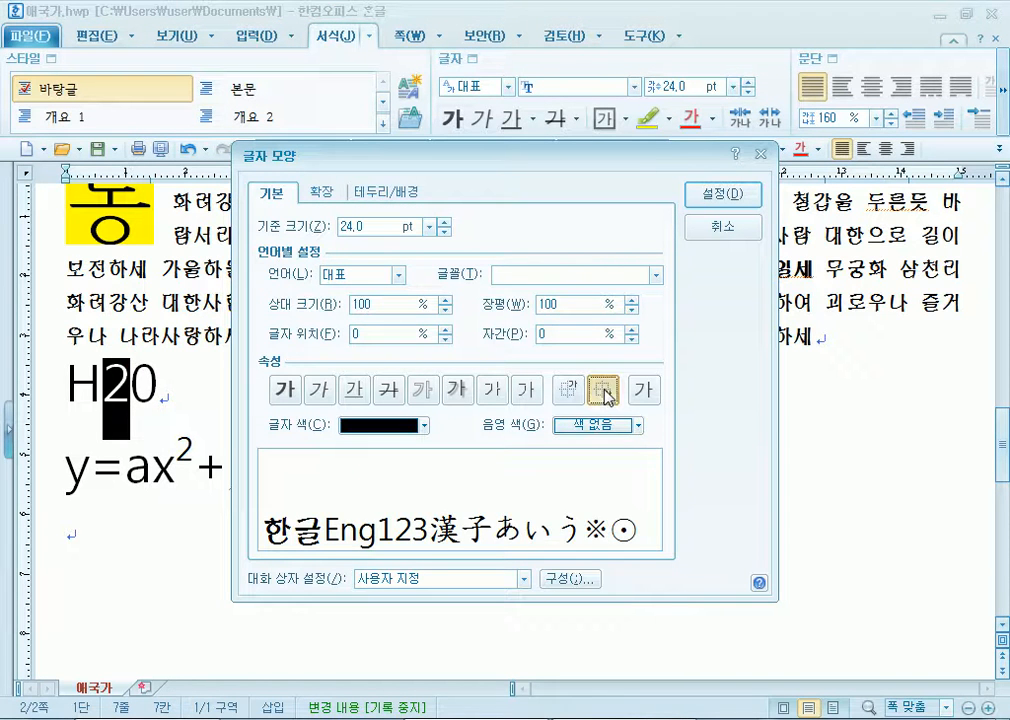
click(604, 394)
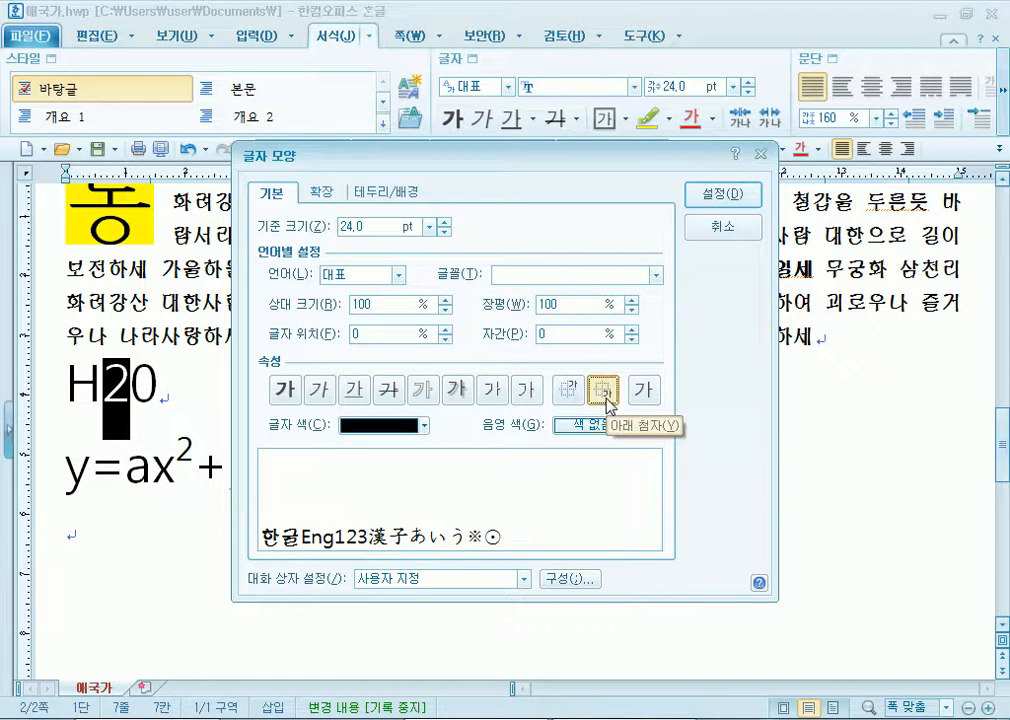
click(724, 193)
click(157, 390)
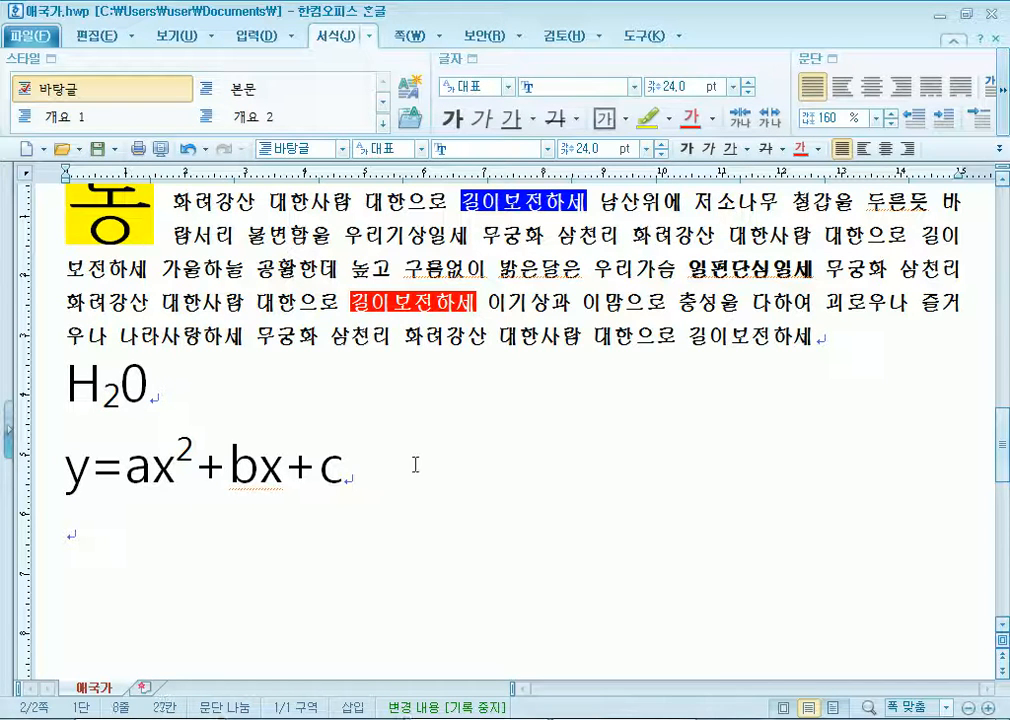
click(98, 538)
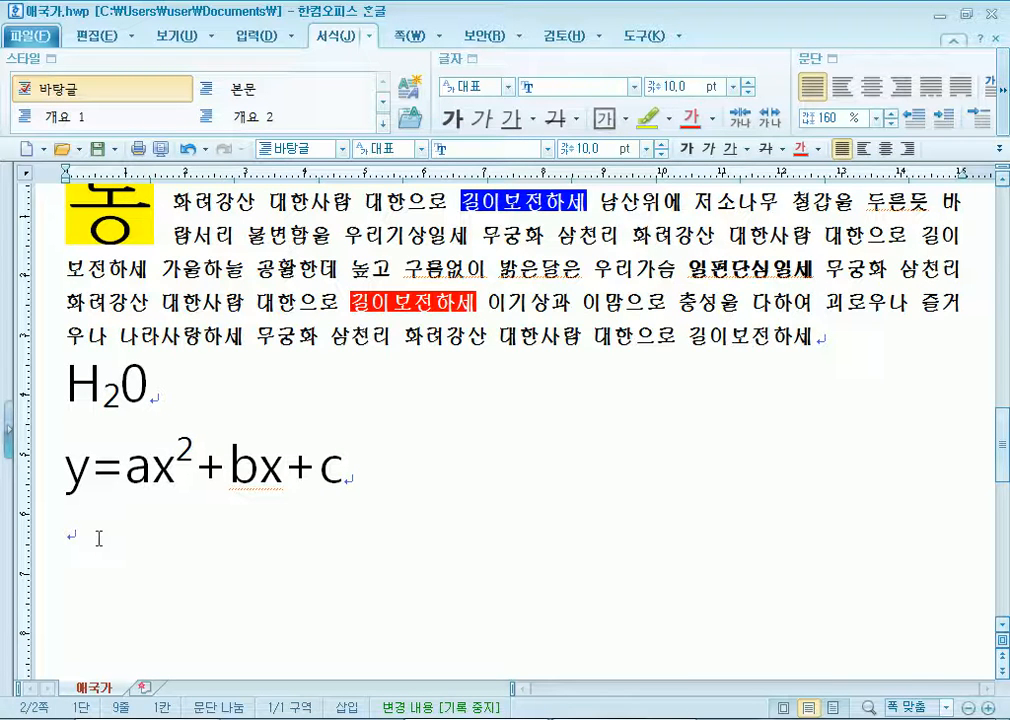
scroll(98, 538, up, 1)
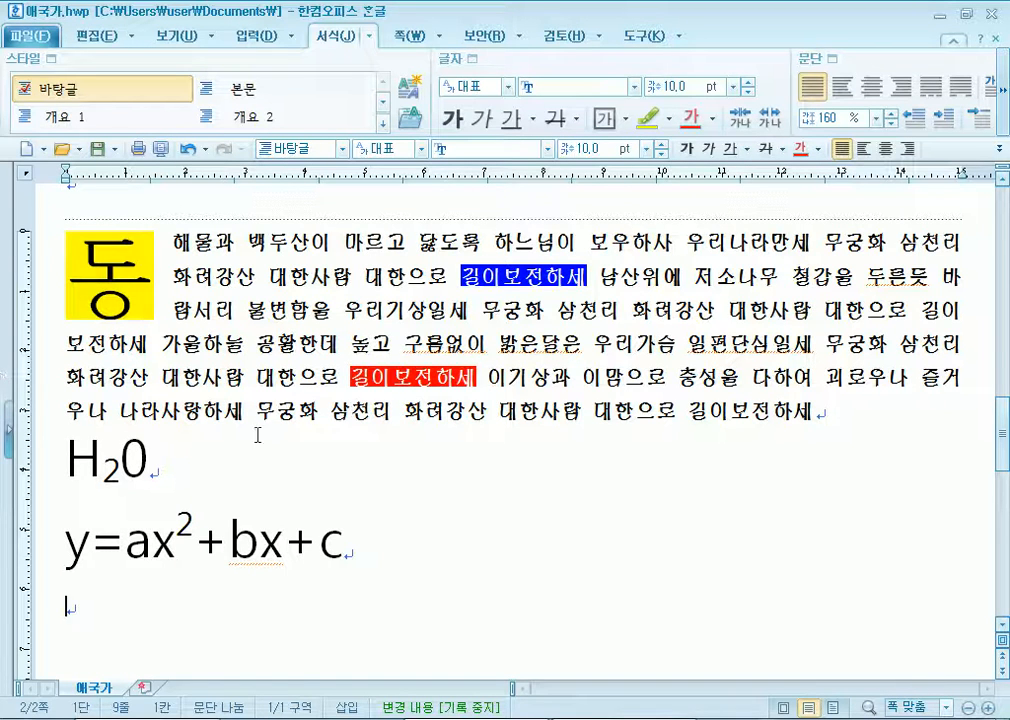
scroll(254, 436, up, 2)
scroll(262, 256, up, 5)
scroll(262, 256, up, 6)
drag(185, 210, 231, 246)
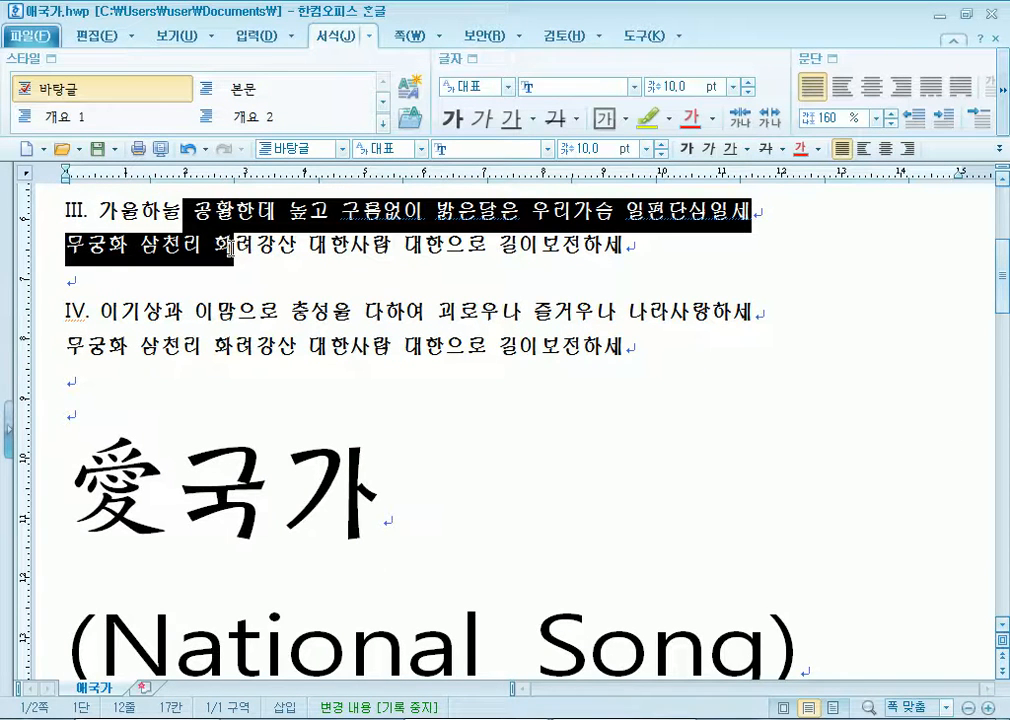
scroll(231, 247, up, 3)
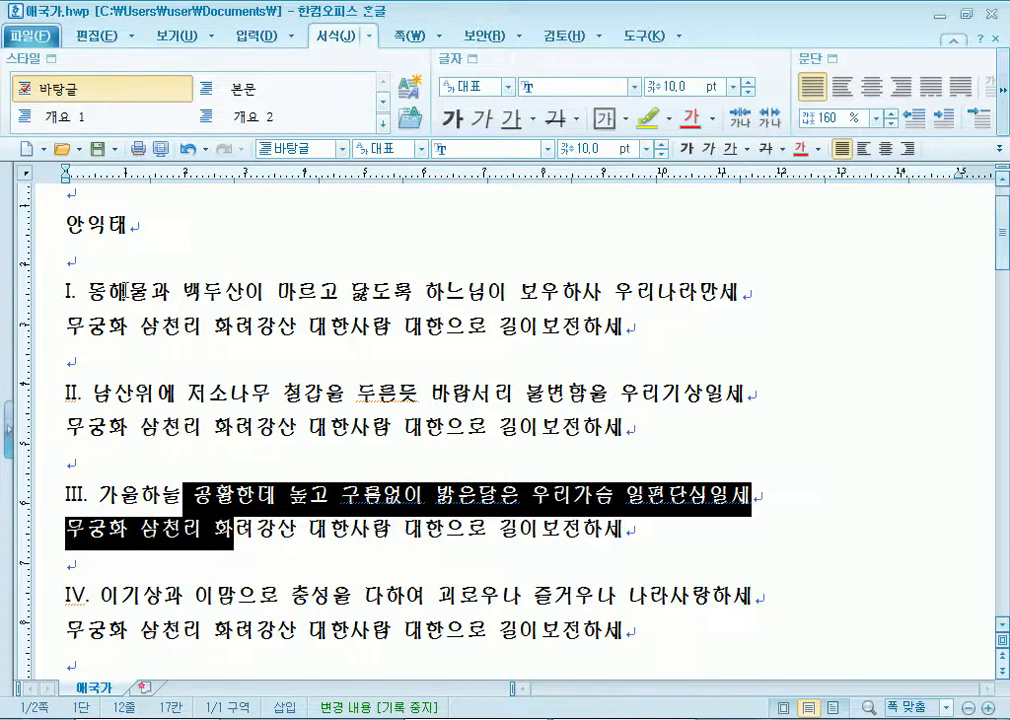
drag(72, 289, 316, 287)
click(470, 292)
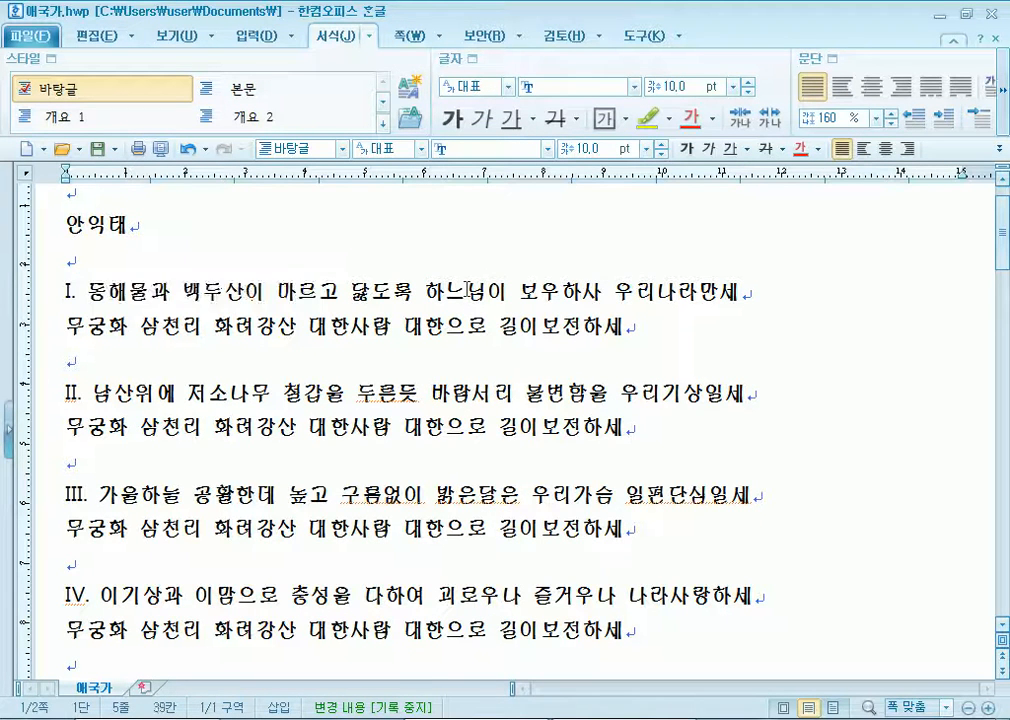
click(40, 293)
click(263, 320)
drag(249, 285, 276, 330)
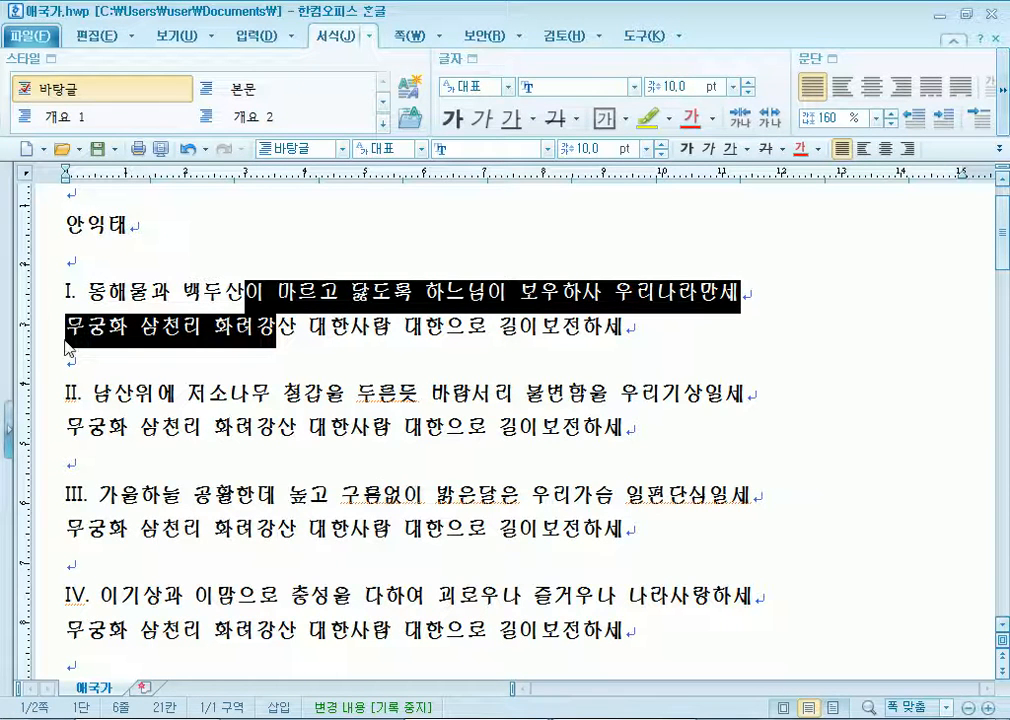
drag(41, 289, 636, 318)
drag(413, 292, 351, 330)
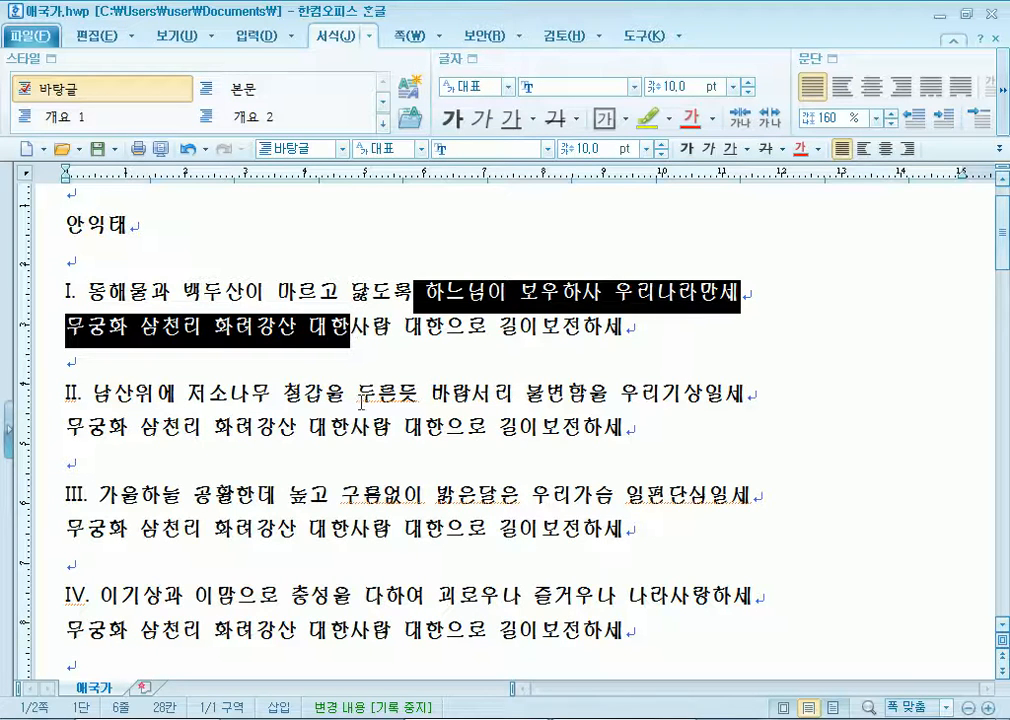
click(450, 292)
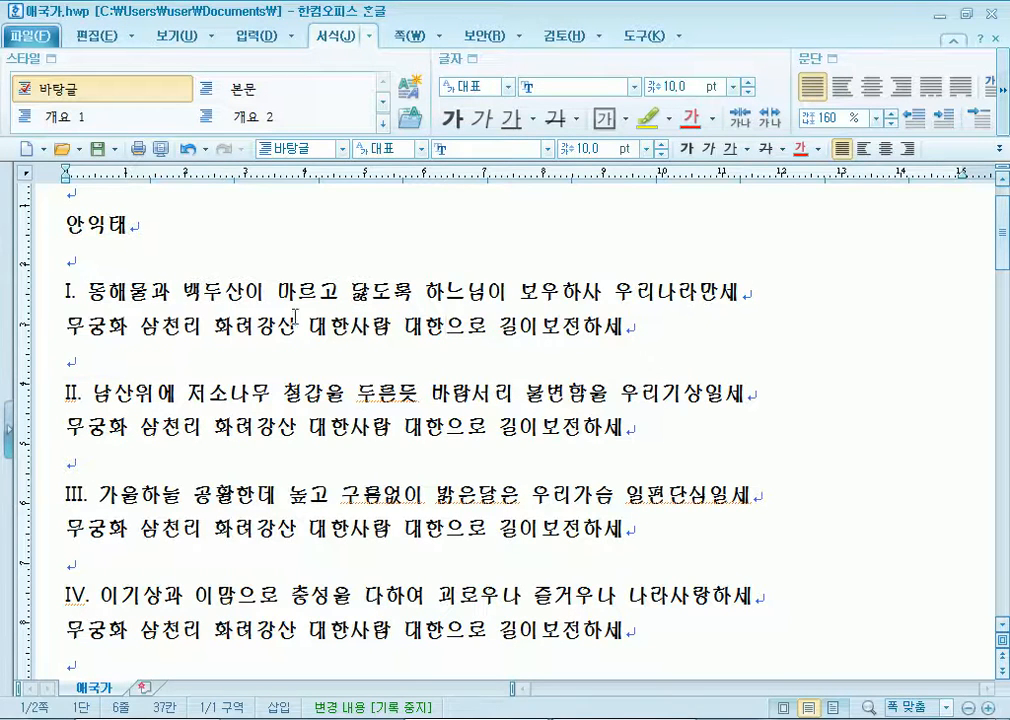
Try right alignment on the second line of verse I and return it to justified alignment.
drag(265, 323, 203, 325)
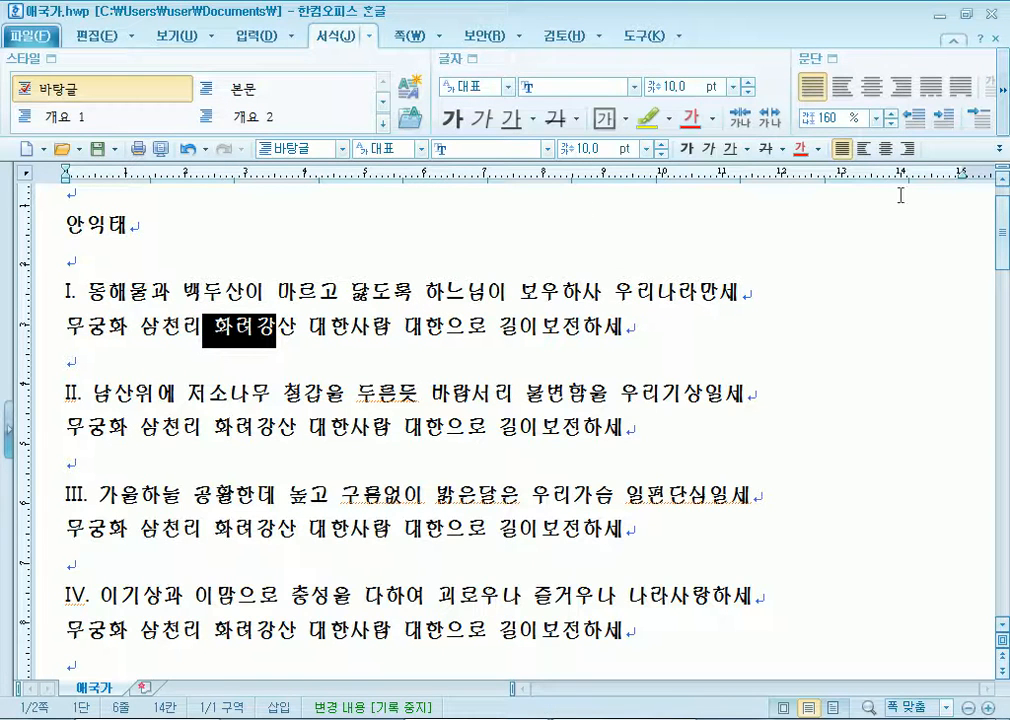
click(908, 148)
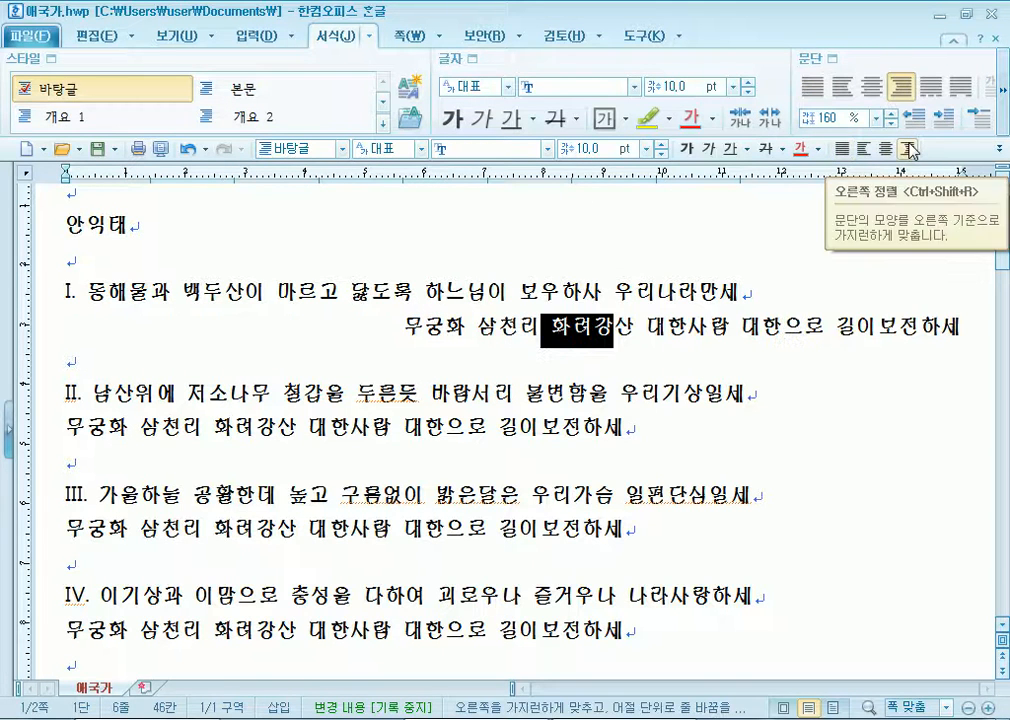
click(683, 327)
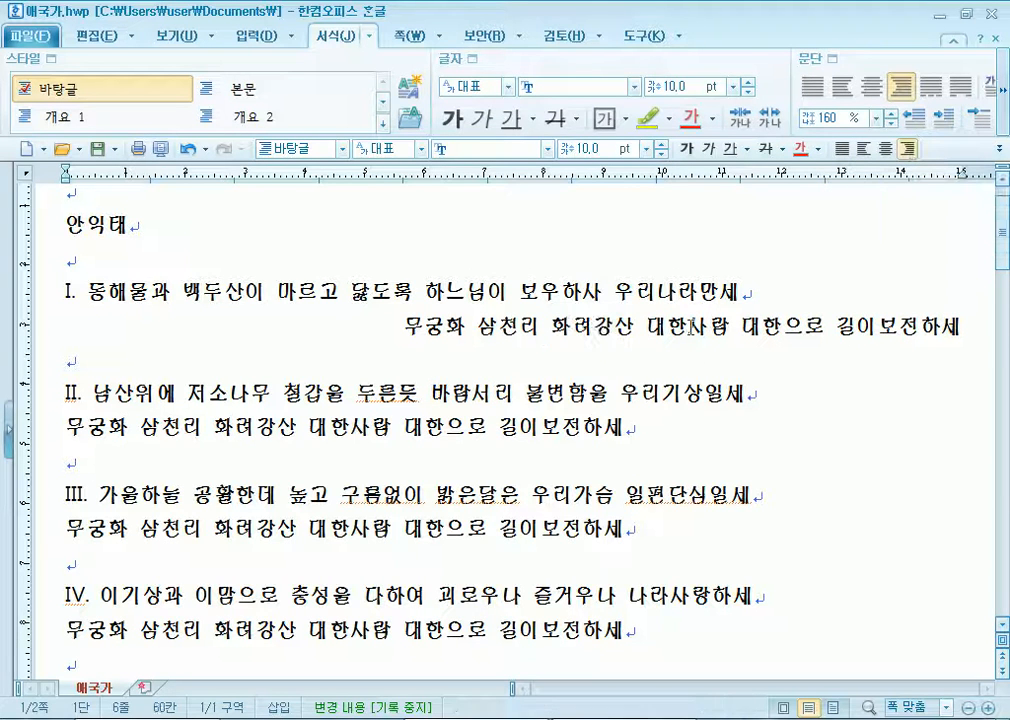
click(866, 149)
click(841, 150)
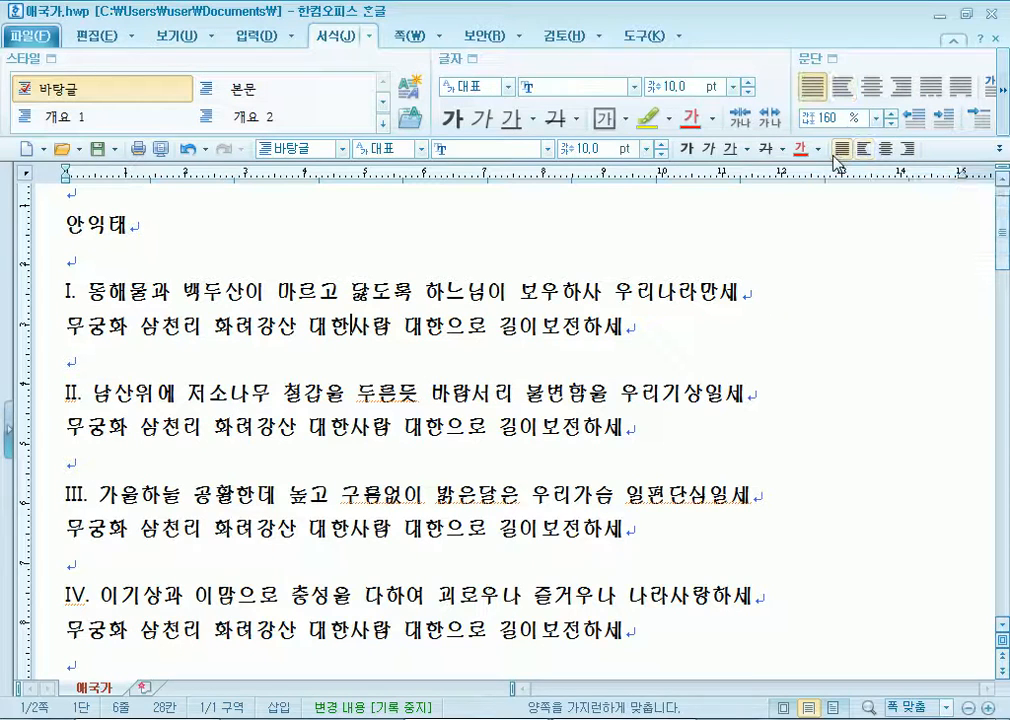
Centre both lines of verse I, and change them to right alignment.
click(58, 291)
drag(318, 293, 362, 337)
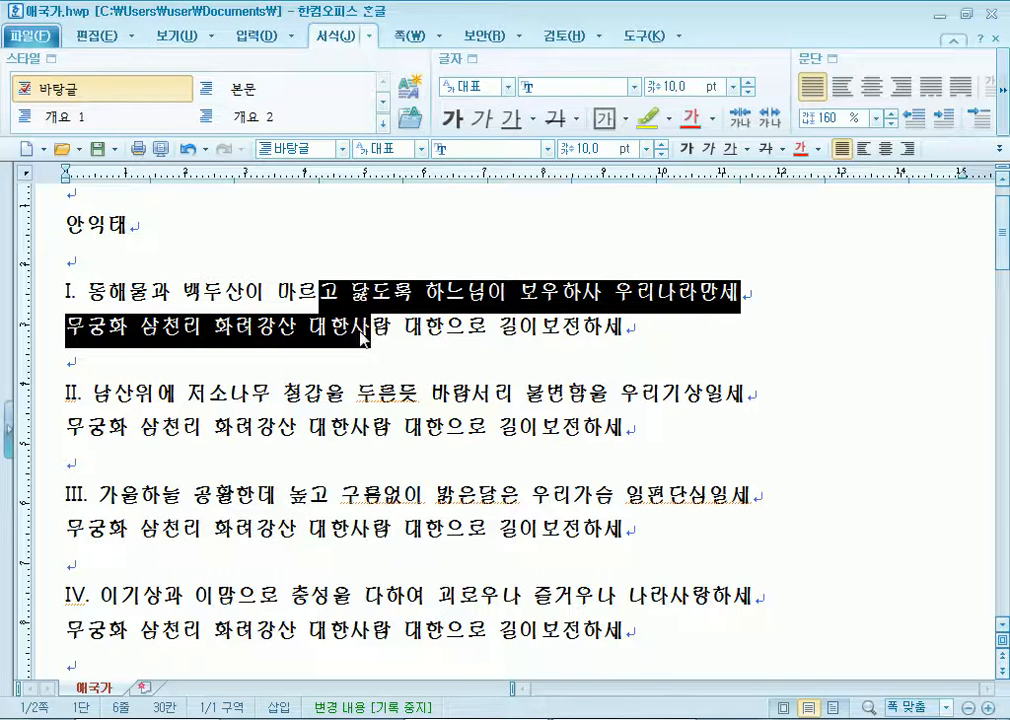
click(886, 149)
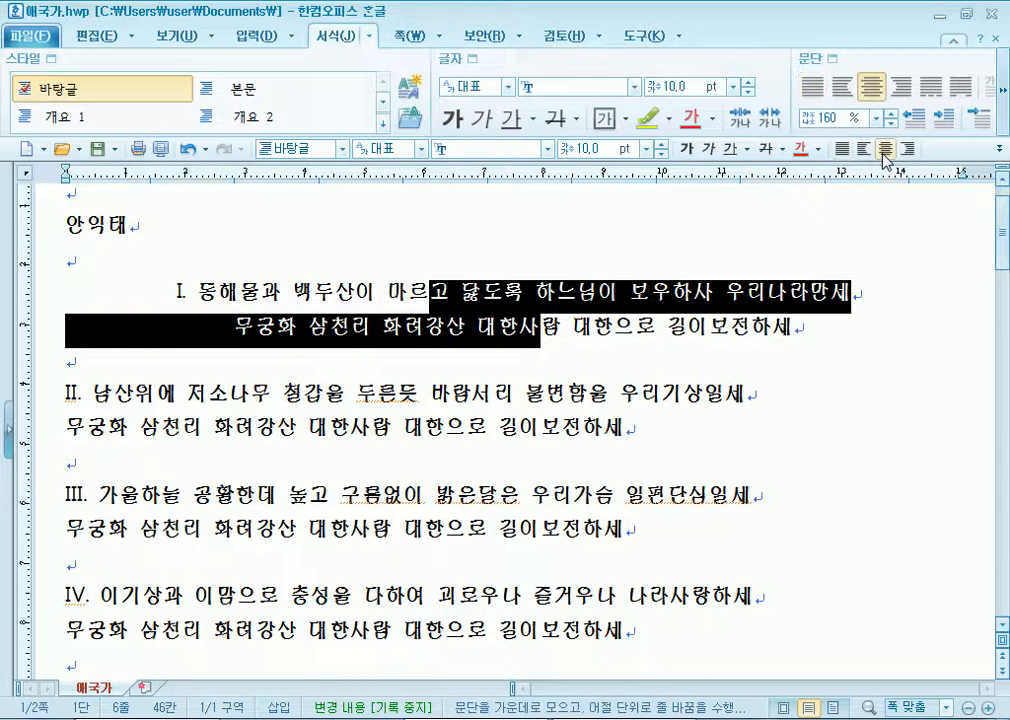
click(908, 150)
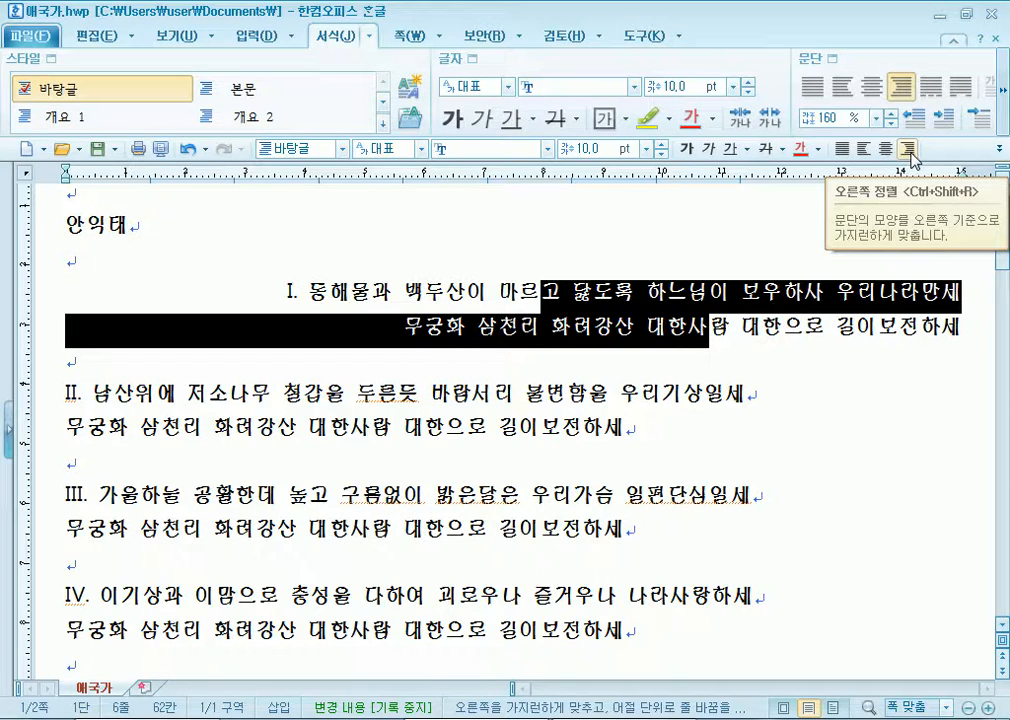
click(549, 352)
drag(527, 296, 537, 430)
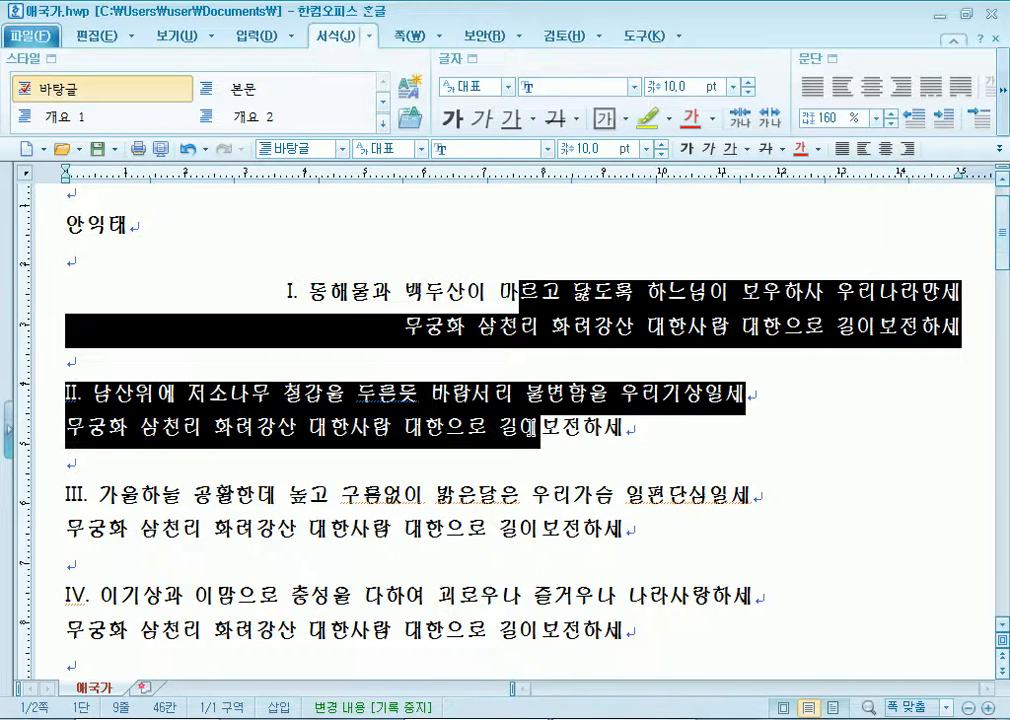
Try centre and right alignment on only the first line of verse I, and restore its justified alignment.
click(525, 288)
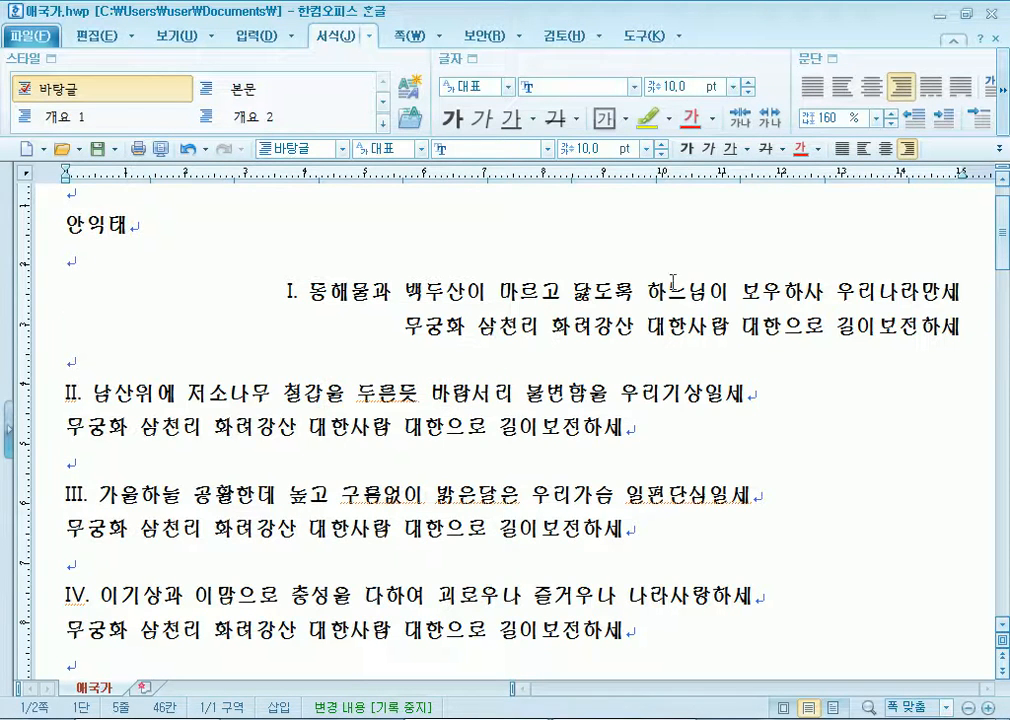
click(879, 147)
click(884, 148)
click(906, 148)
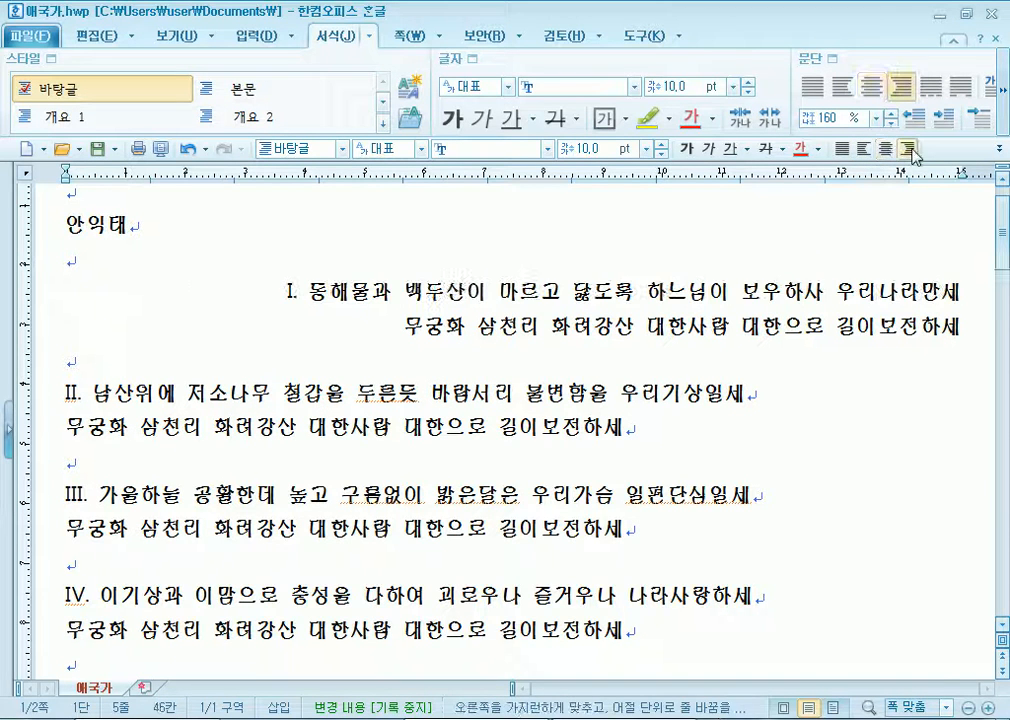
click(843, 148)
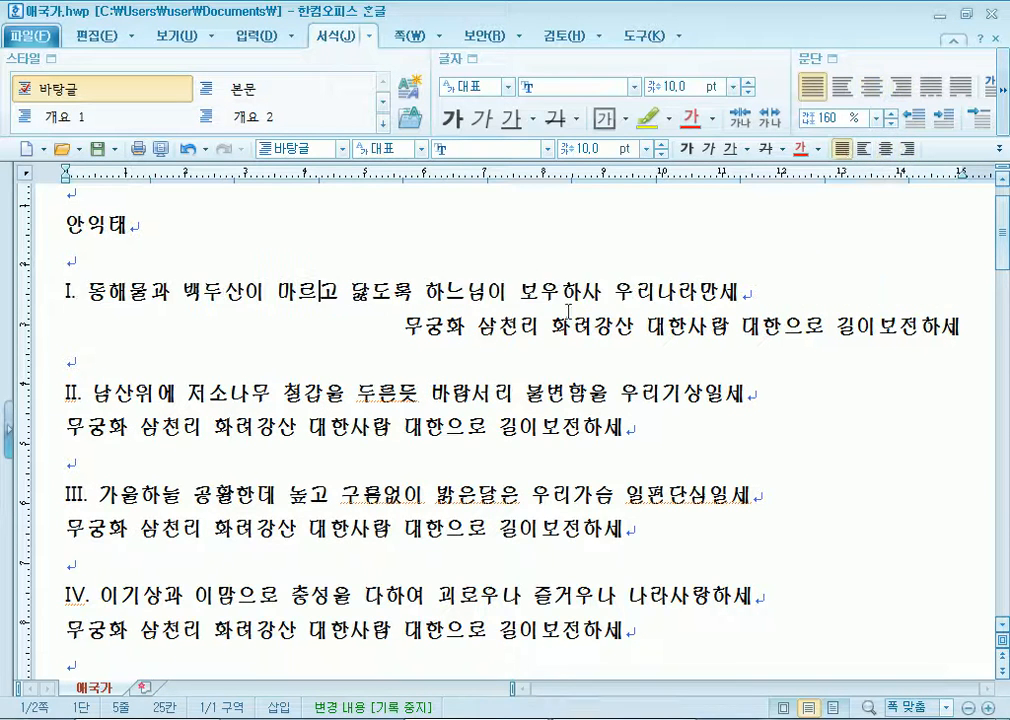
Try centre and right alignment on verses I and II together, and set them back to justified alignment.
drag(513, 297, 541, 428)
key(Escape)
drag(67, 289, 638, 424)
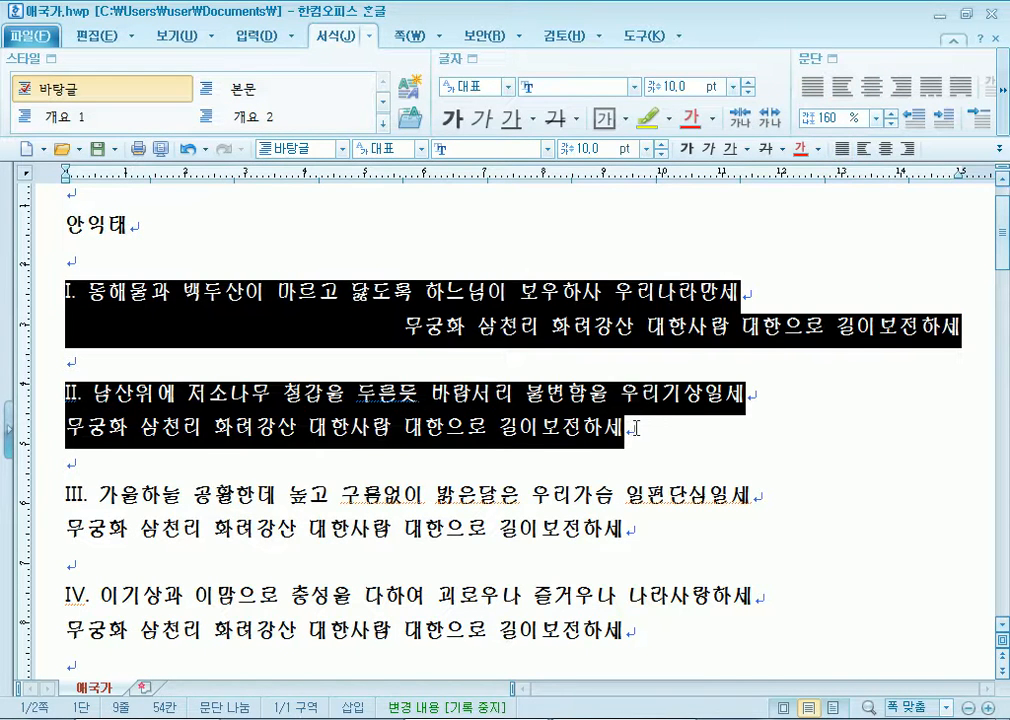
key(Escape)
drag(488, 293, 432, 428)
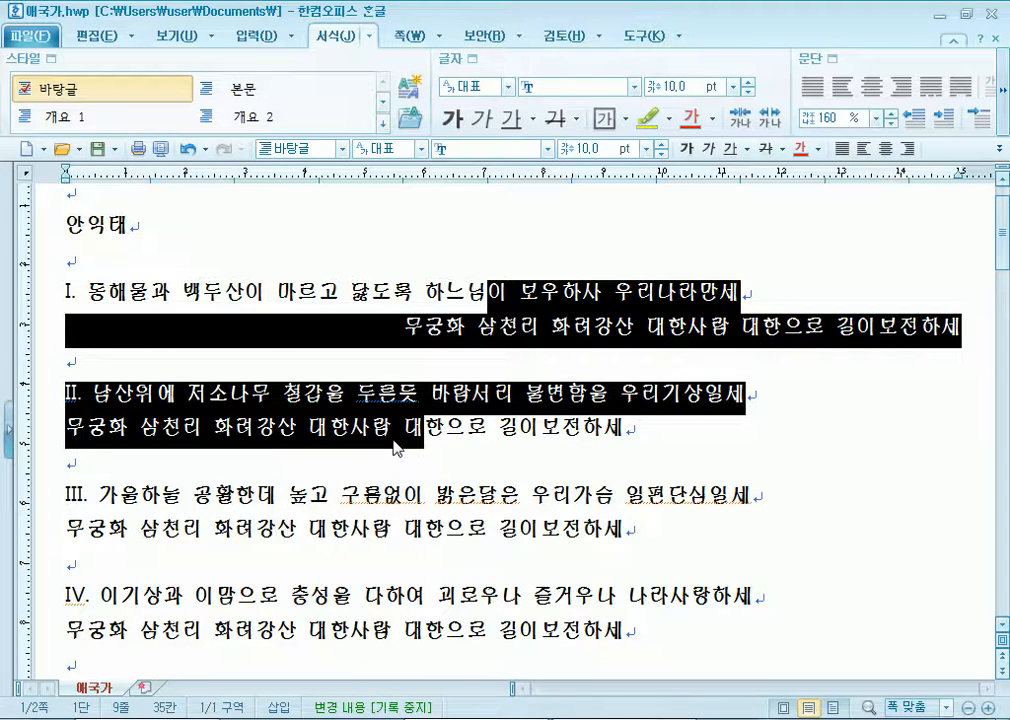
click(886, 148)
click(907, 148)
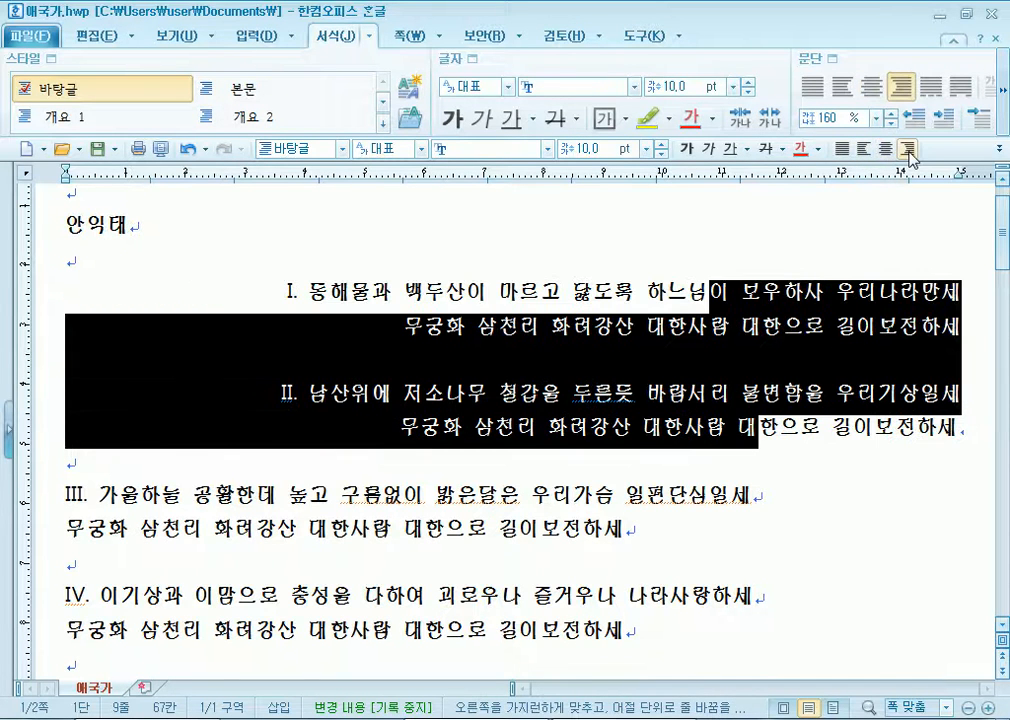
click(840, 152)
scroll(484, 437, down, 15)
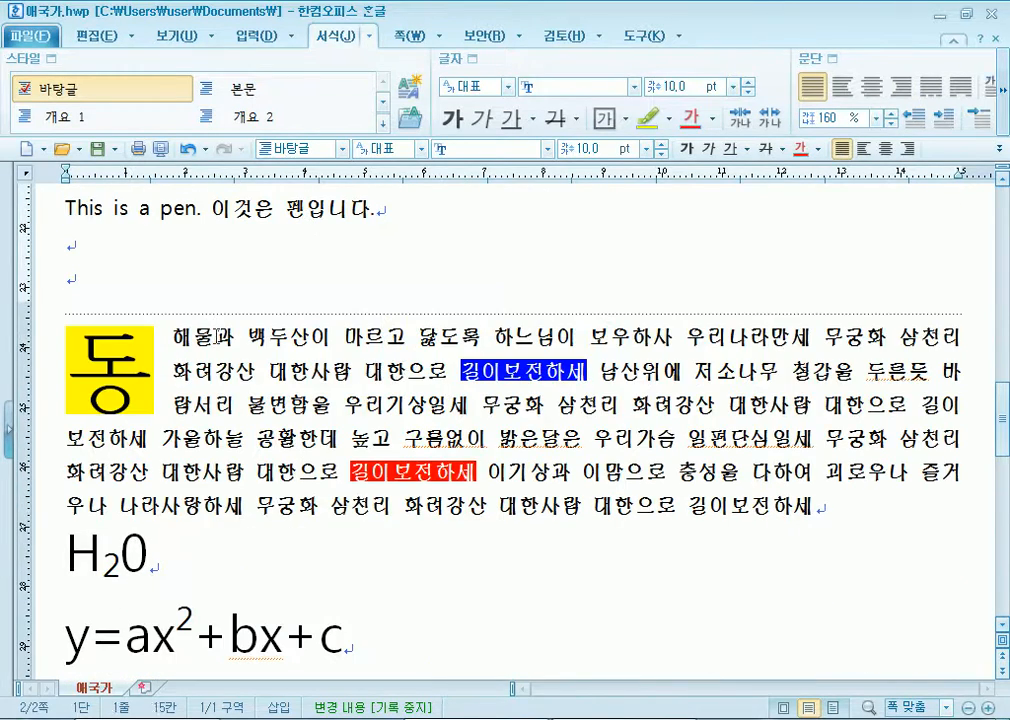
drag(219, 337, 427, 502)
click(118, 368)
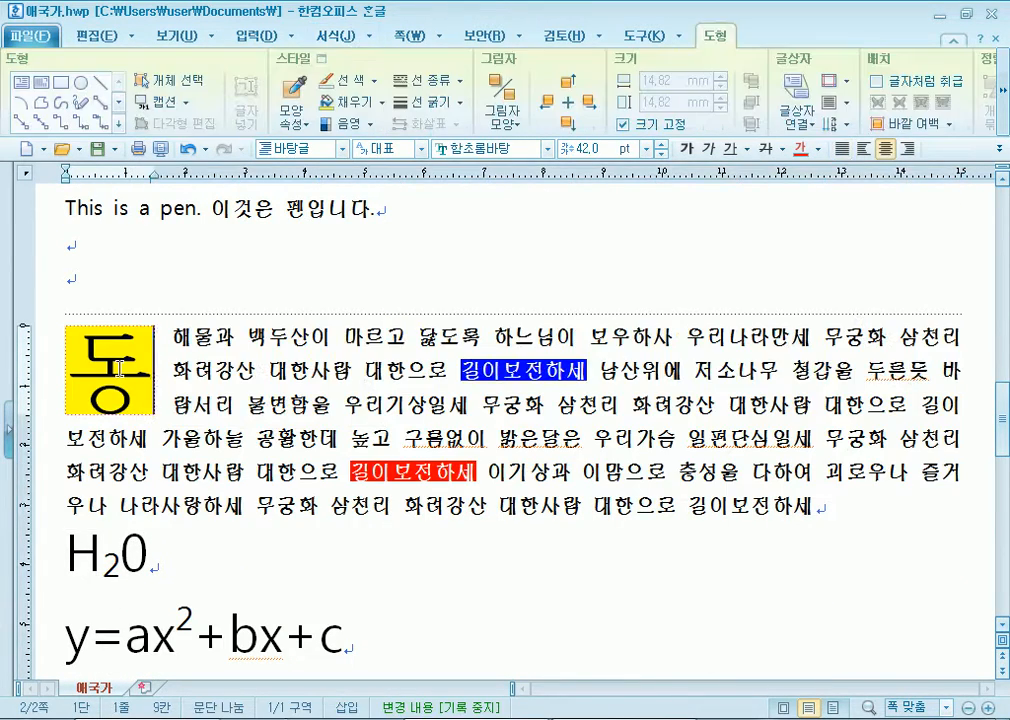
drag(360, 336, 406, 338)
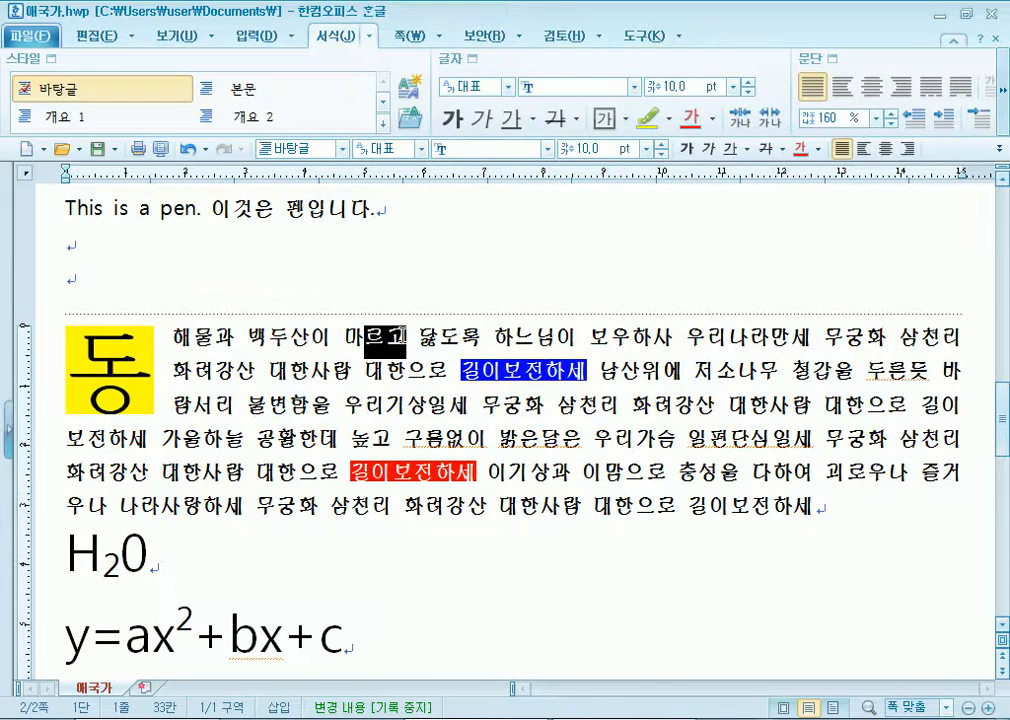
drag(523, 436, 555, 492)
Change the drop cap 동 of the continuous lyrics paragraph to the two-line style (문단 첫 글자 장식).
click(436, 411)
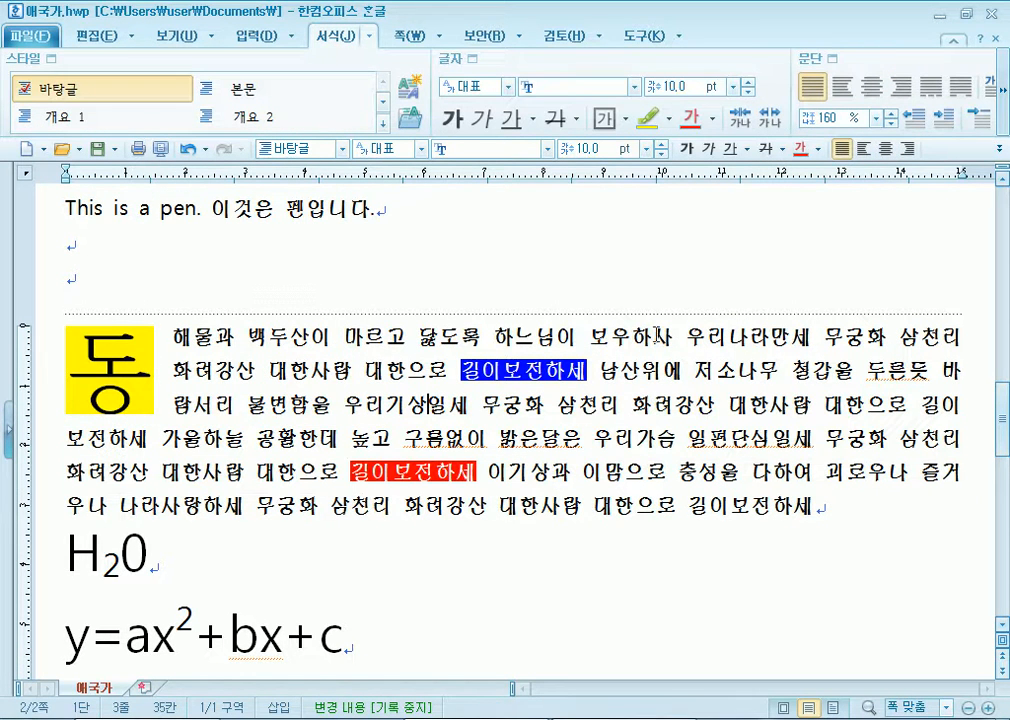
click(993, 92)
click(636, 285)
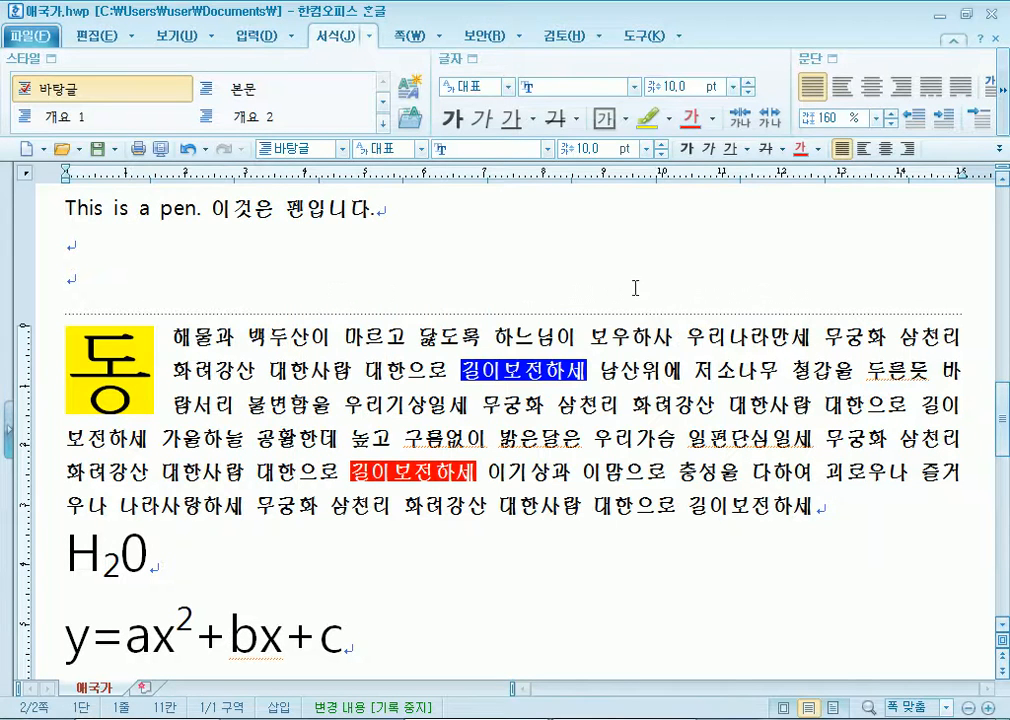
click(1003, 93)
click(959, 89)
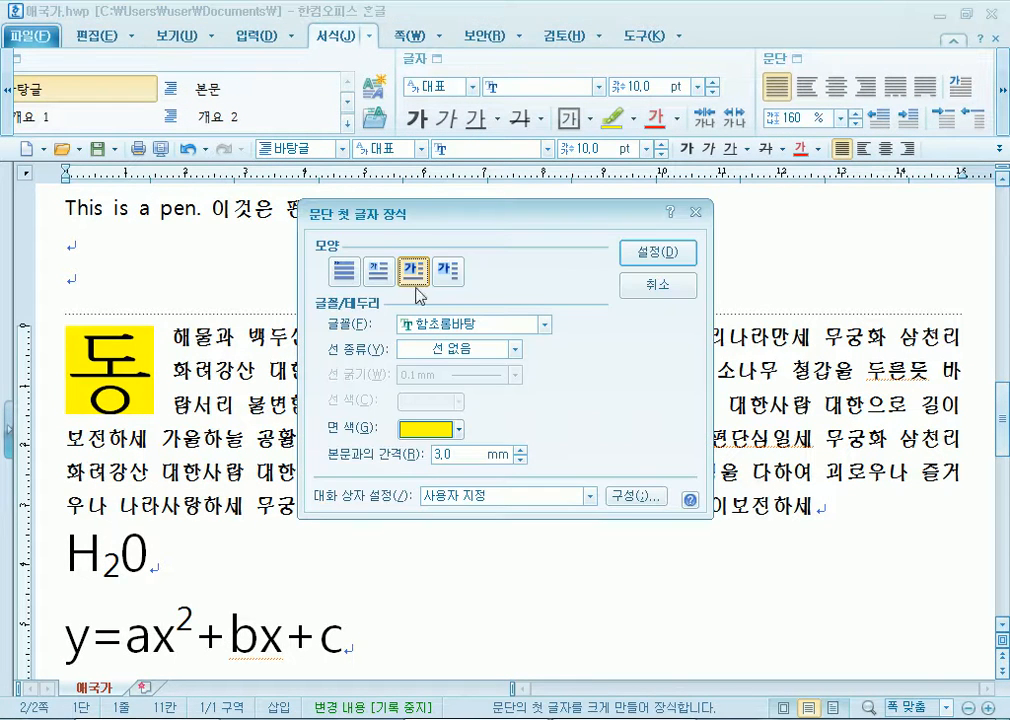
key(Return)
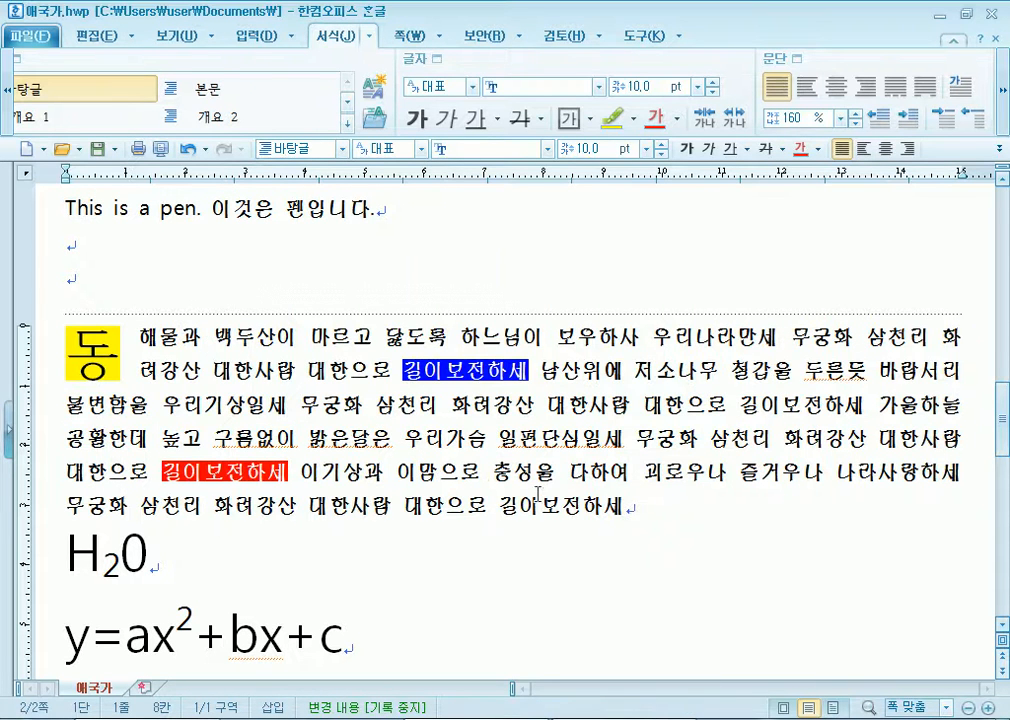
drag(543, 505, 370, 336)
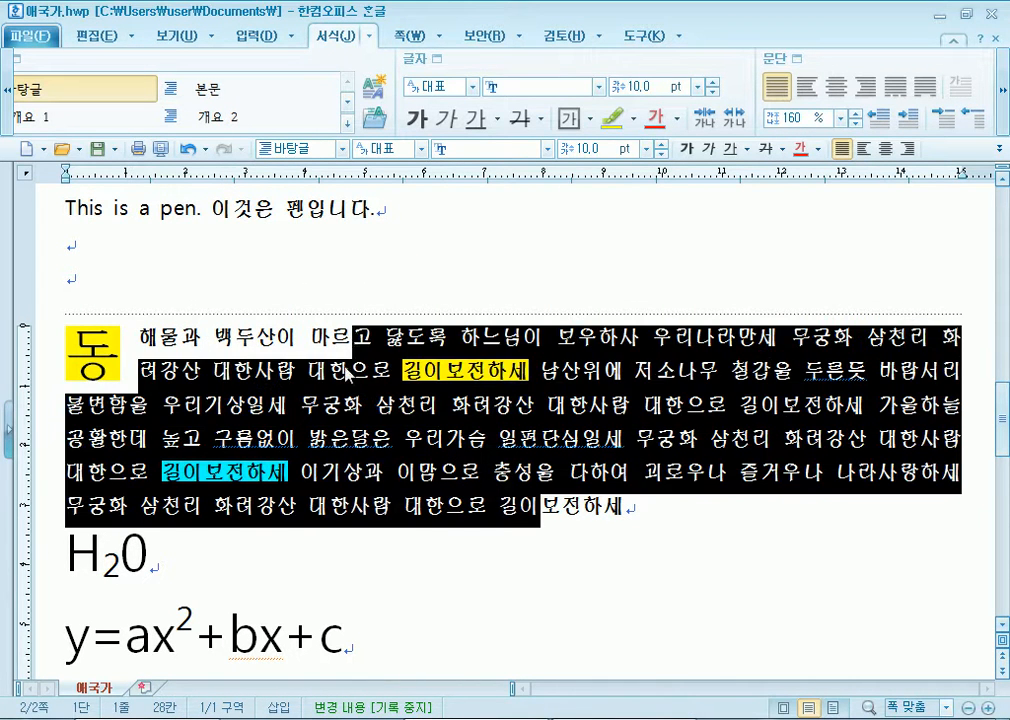
Try right, centre and left alignment on the continuous lyrics paragraph, and restore its justified alignment.
click(347, 421)
click(621, 369)
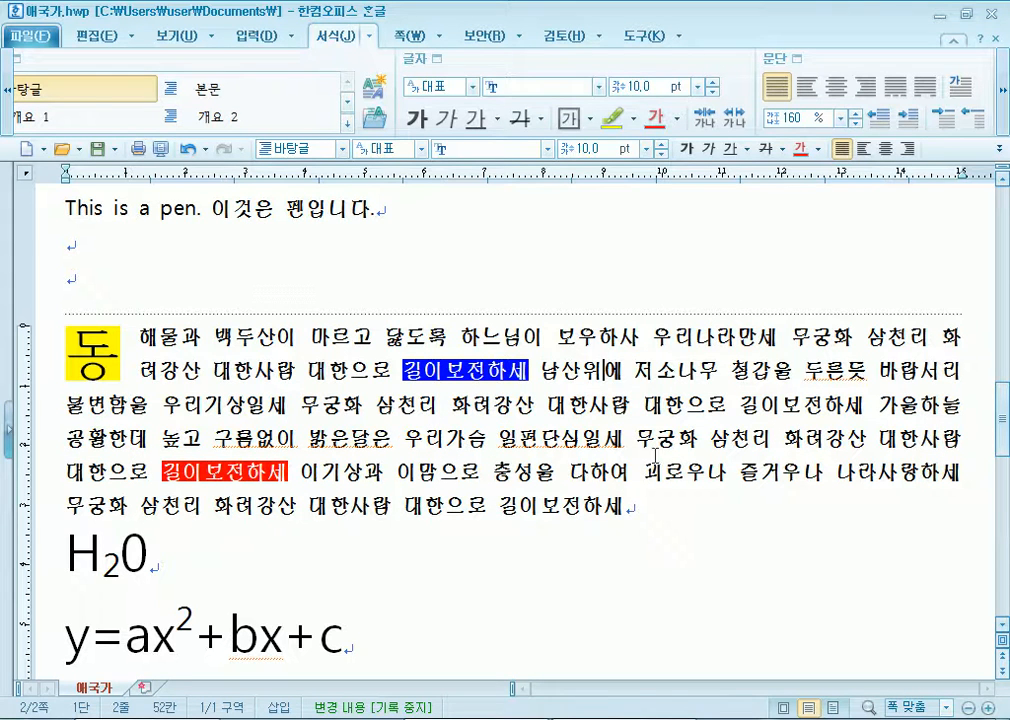
click(867, 90)
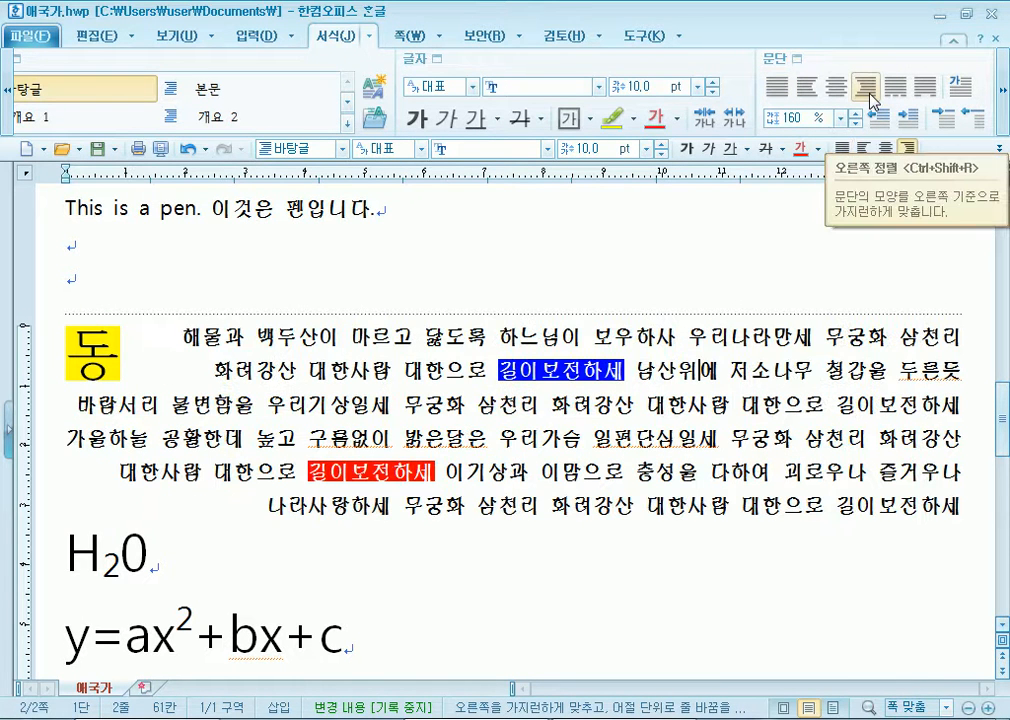
click(836, 92)
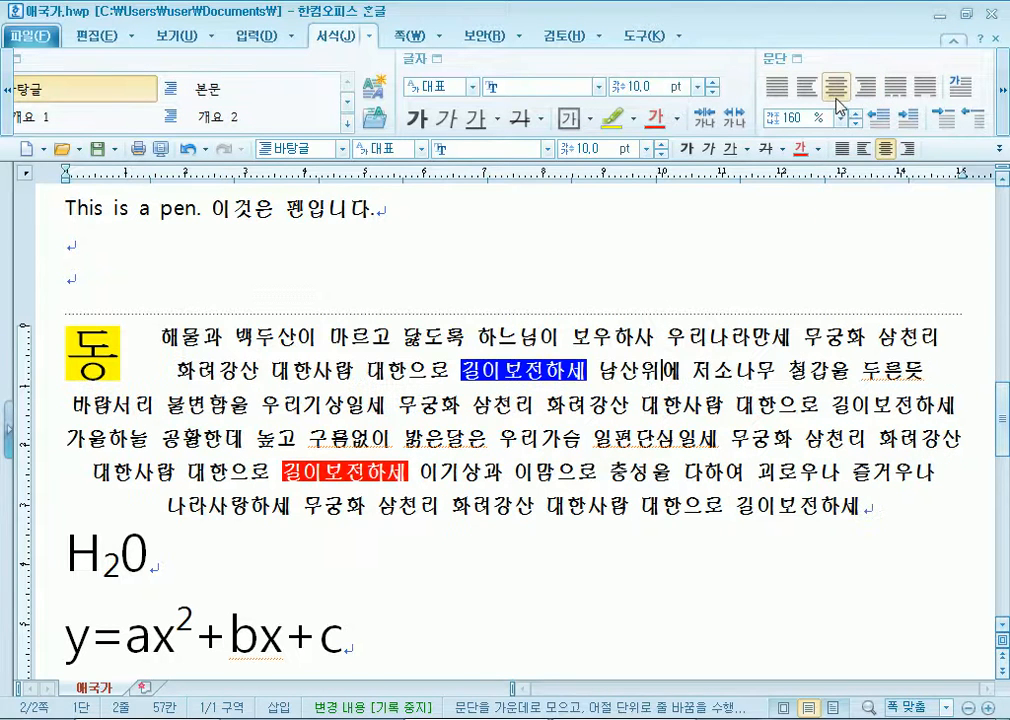
click(800, 91)
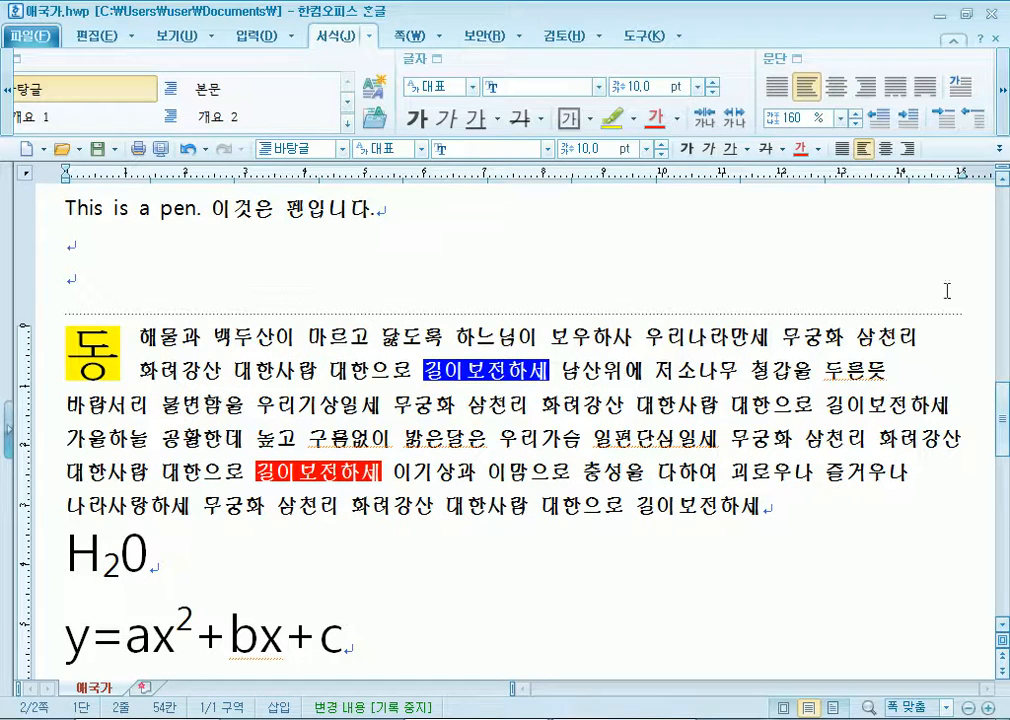
click(781, 90)
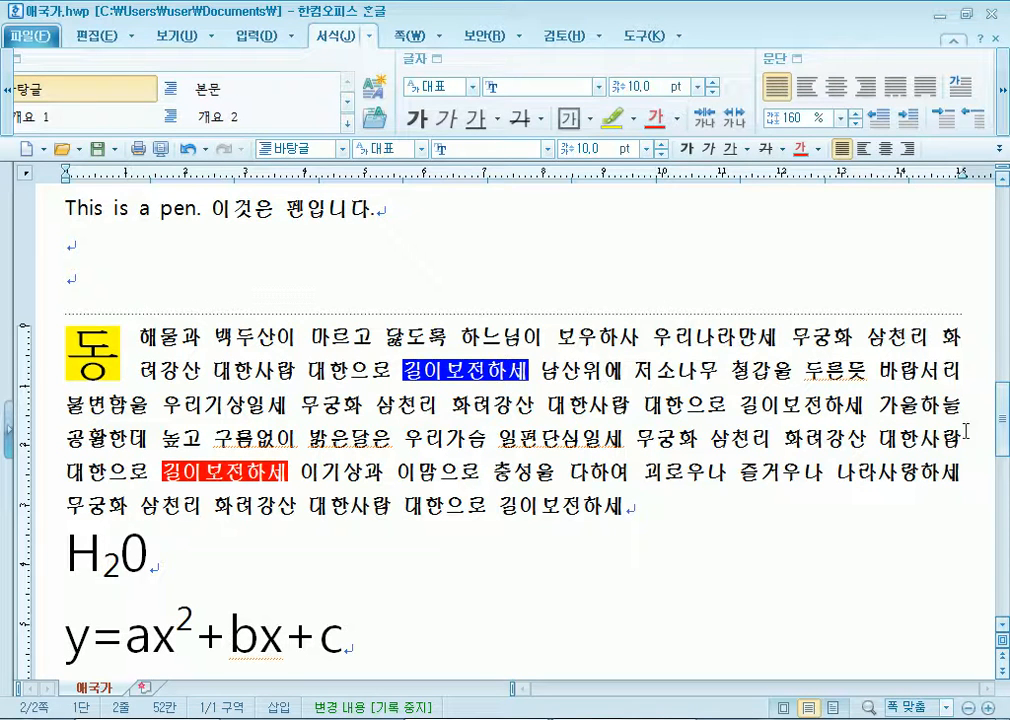
click(806, 87)
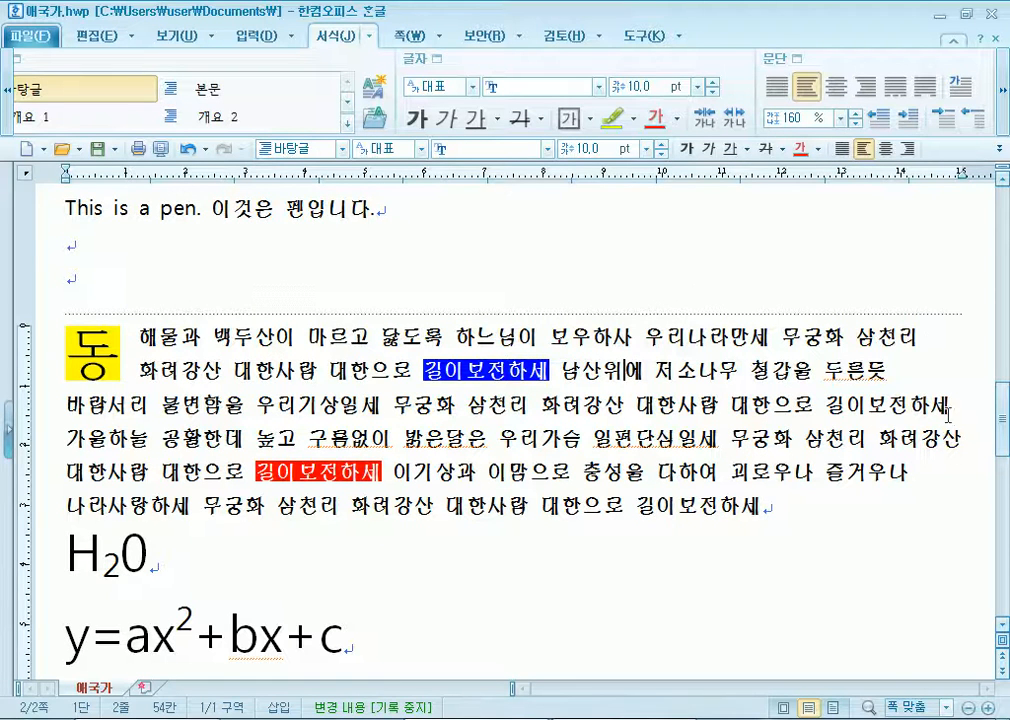
click(778, 92)
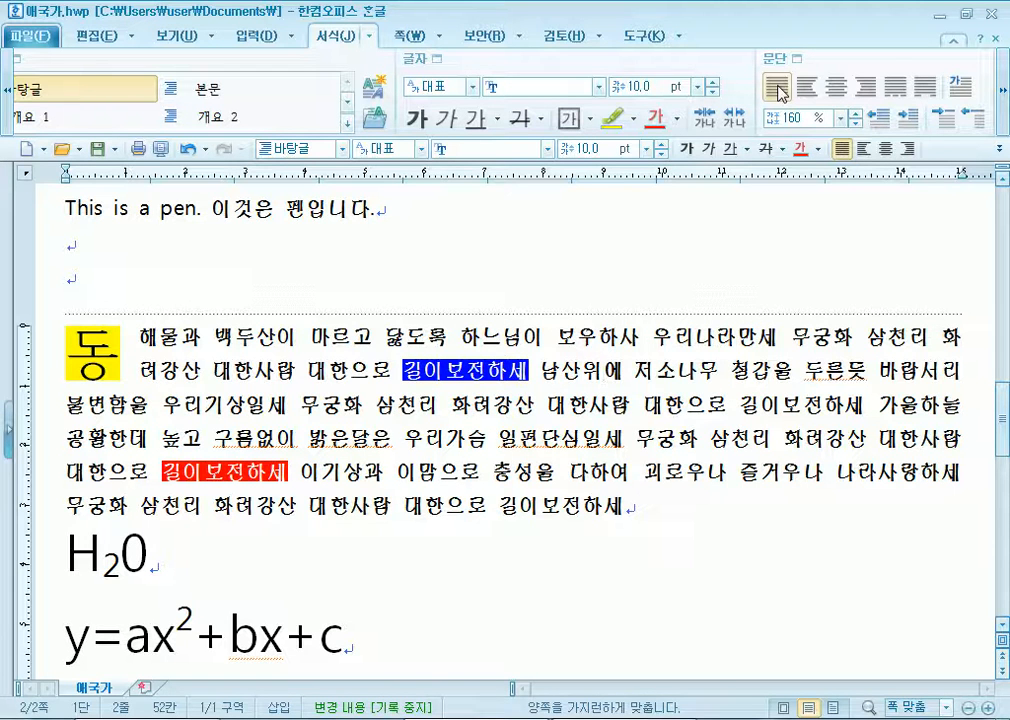
Insert an empty line between the continuous lyrics paragraph and the H₂O line.
click(732, 503)
key(Return)
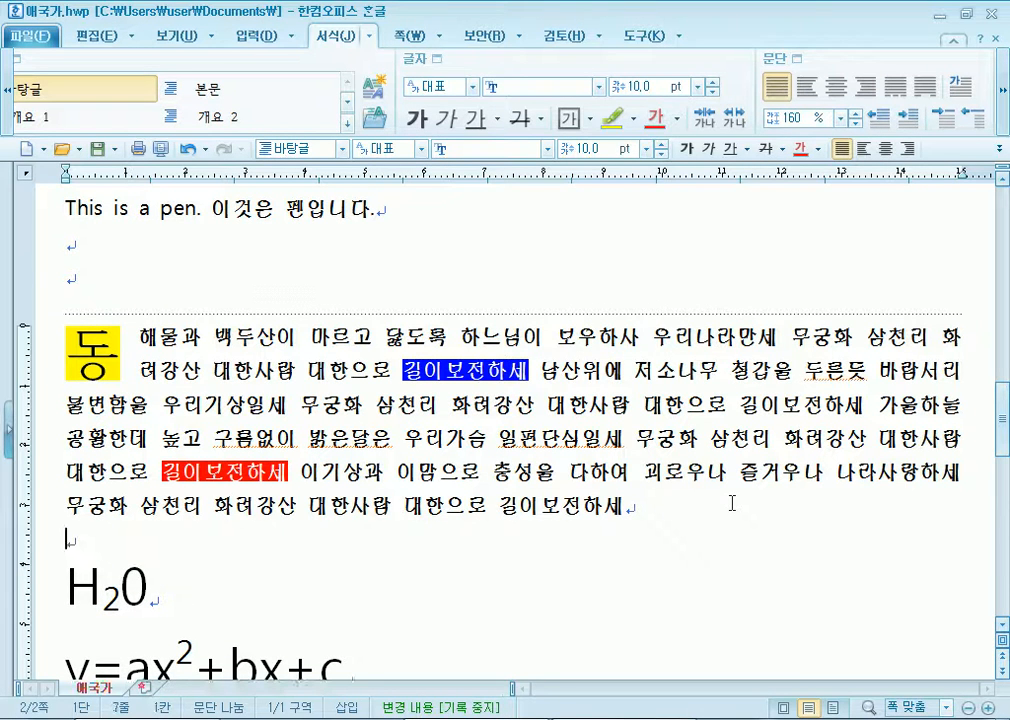
drag(234, 338, 400, 491)
click(701, 517)
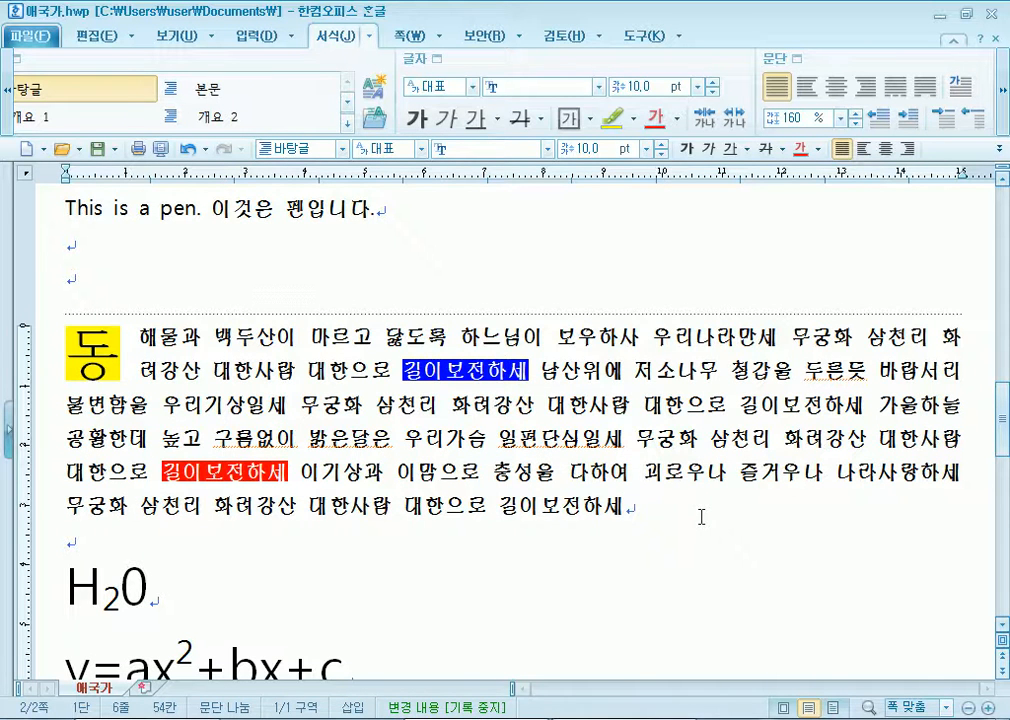
shift+click(452, 374)
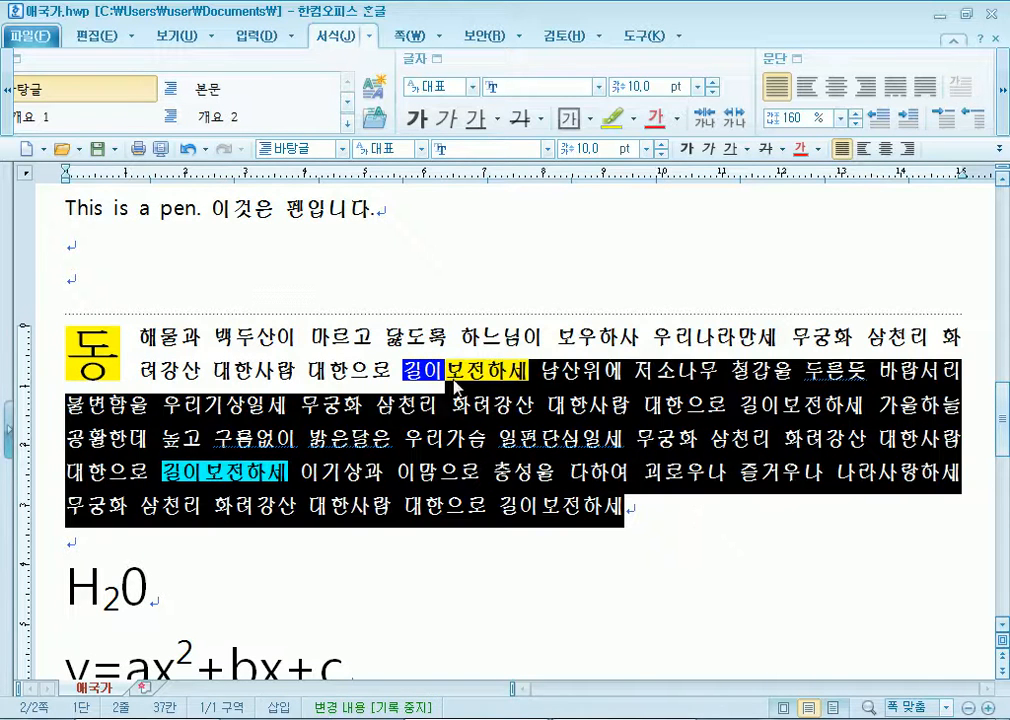
click(347, 366)
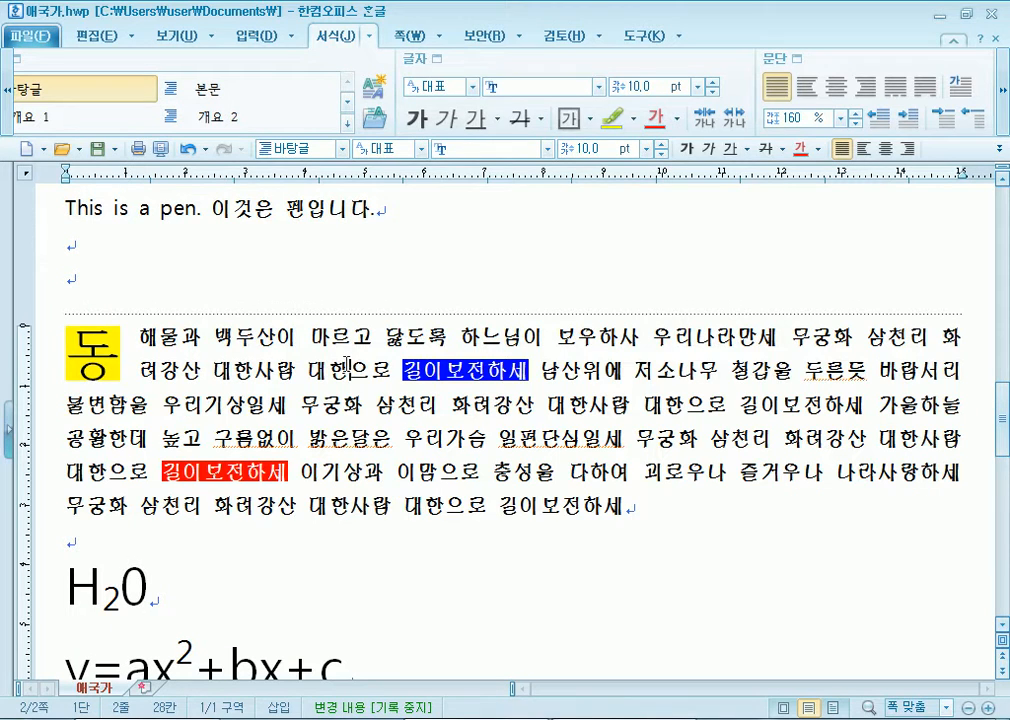
View the paragraph shape settings (문단 모양) of the continuous lyrics paragraph without changing anything.
click(798, 60)
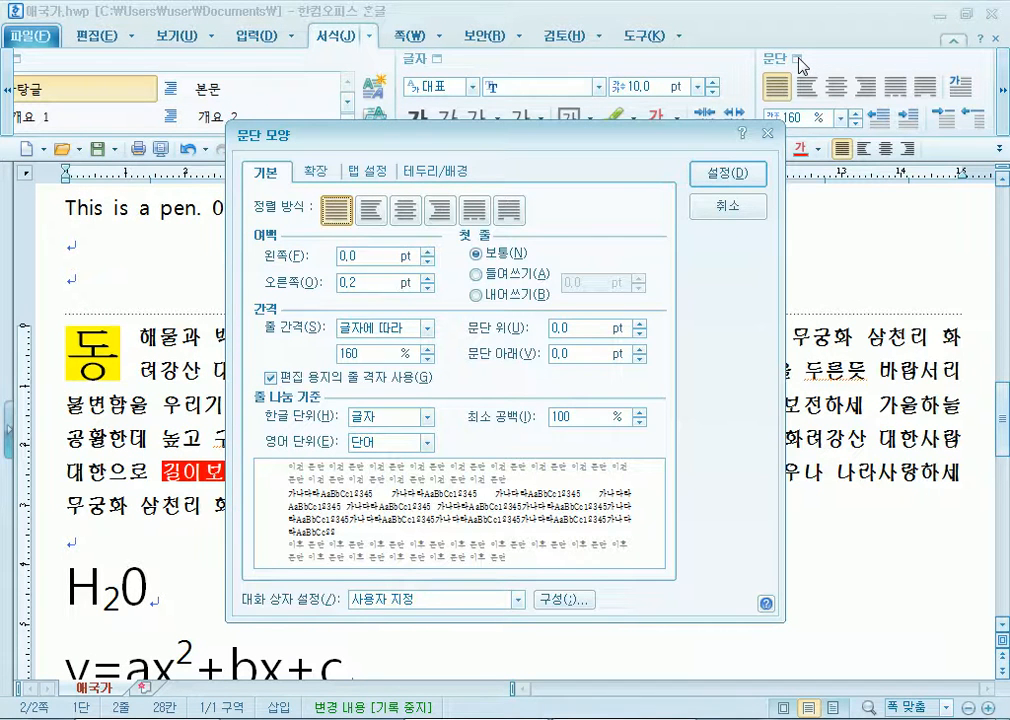
click(728, 173)
drag(460, 337, 445, 512)
click(473, 445)
click(798, 60)
click(705, 206)
Select all text on the first page from the title ★ 애국가 ★ through the end of verse IV.
scroll(225, 258, up, 5)
scroll(225, 258, down, 5)
scroll(198, 255, up, 1)
drag(57, 222, 685, 427)
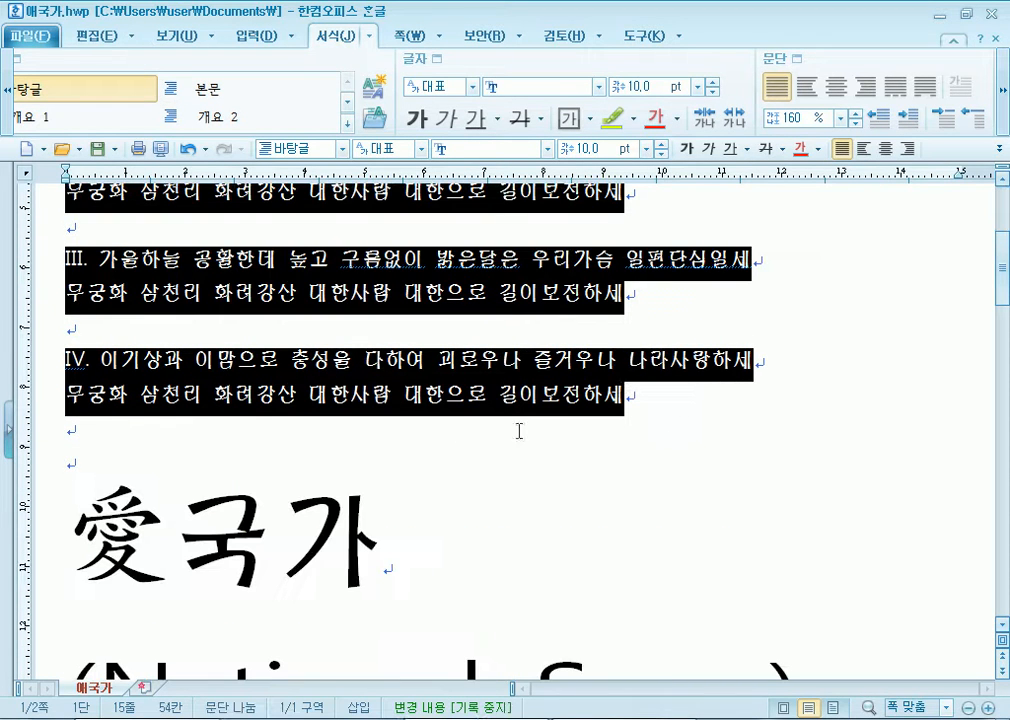
scroll(425, 449, up, 5)
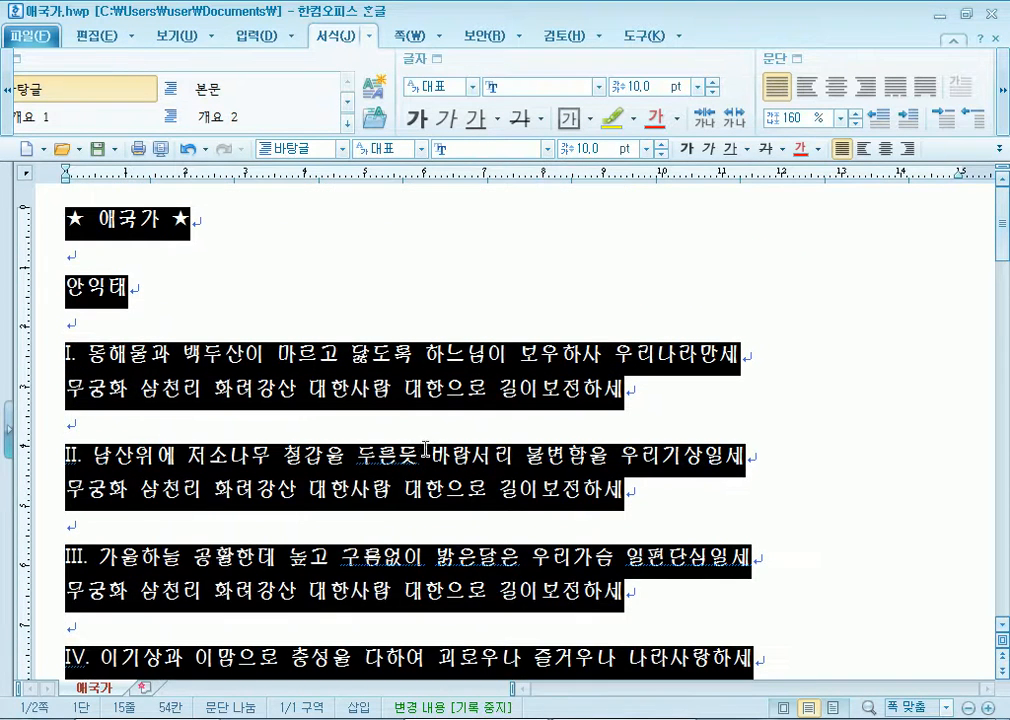
Try centre, right, distributed (배분) and word-split alignment on the selected title and four verses, and restore justified alignment.
click(838, 88)
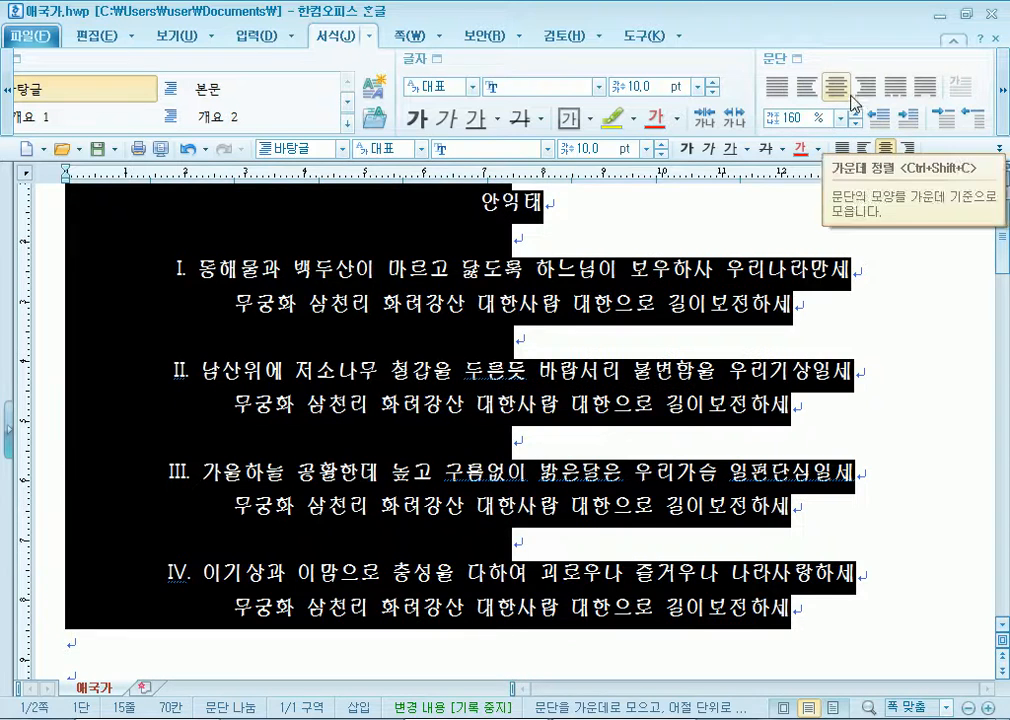
click(866, 88)
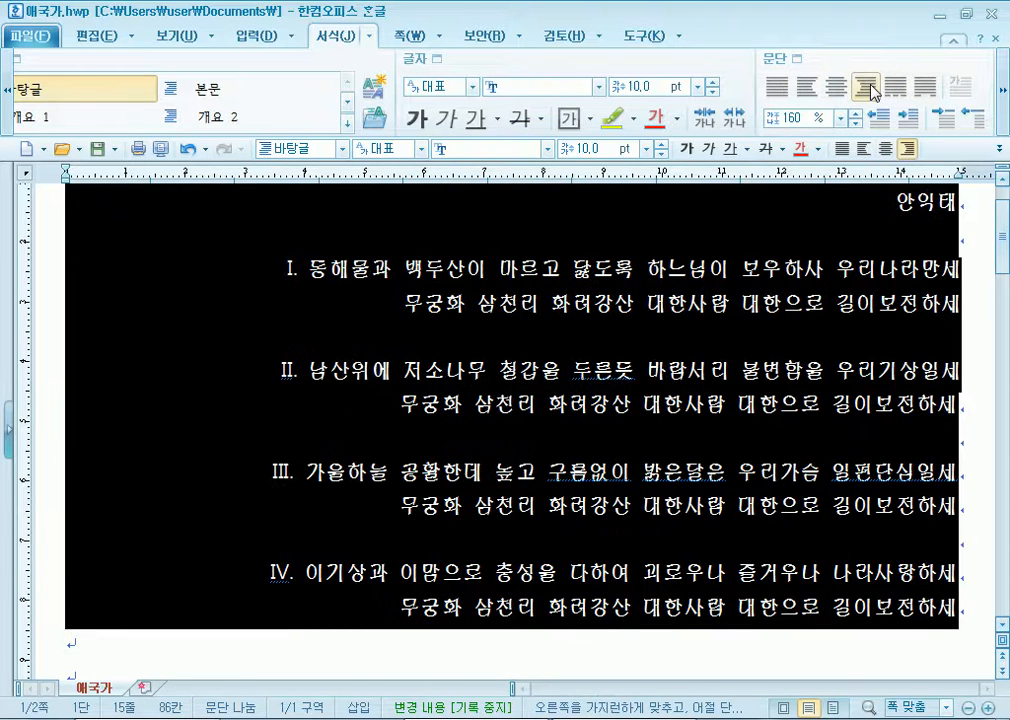
click(897, 90)
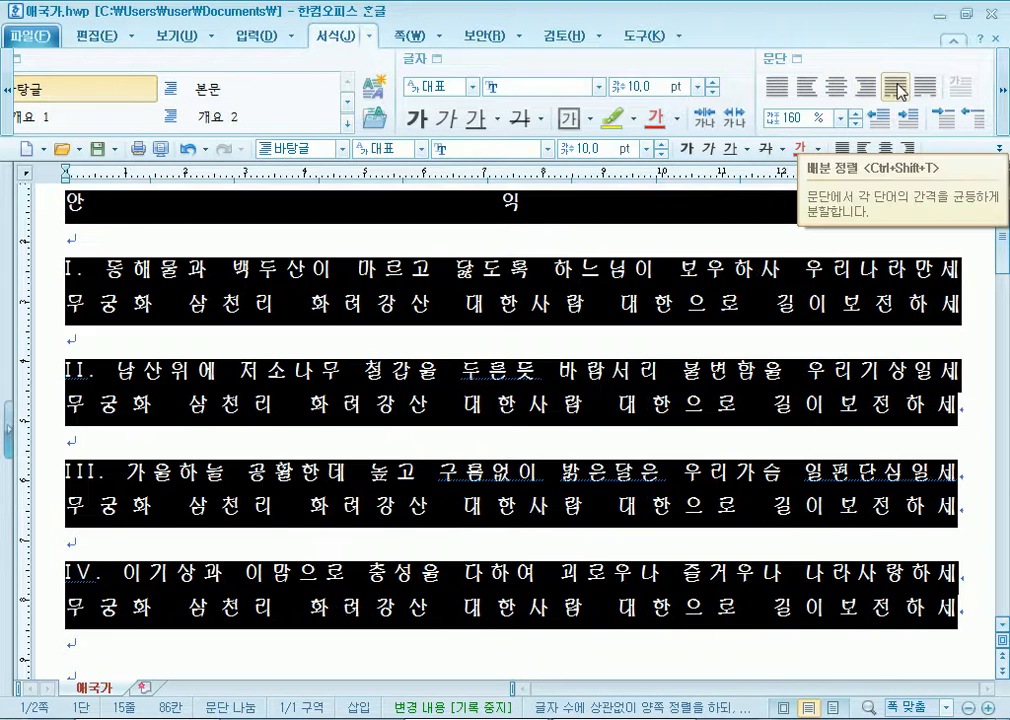
click(927, 91)
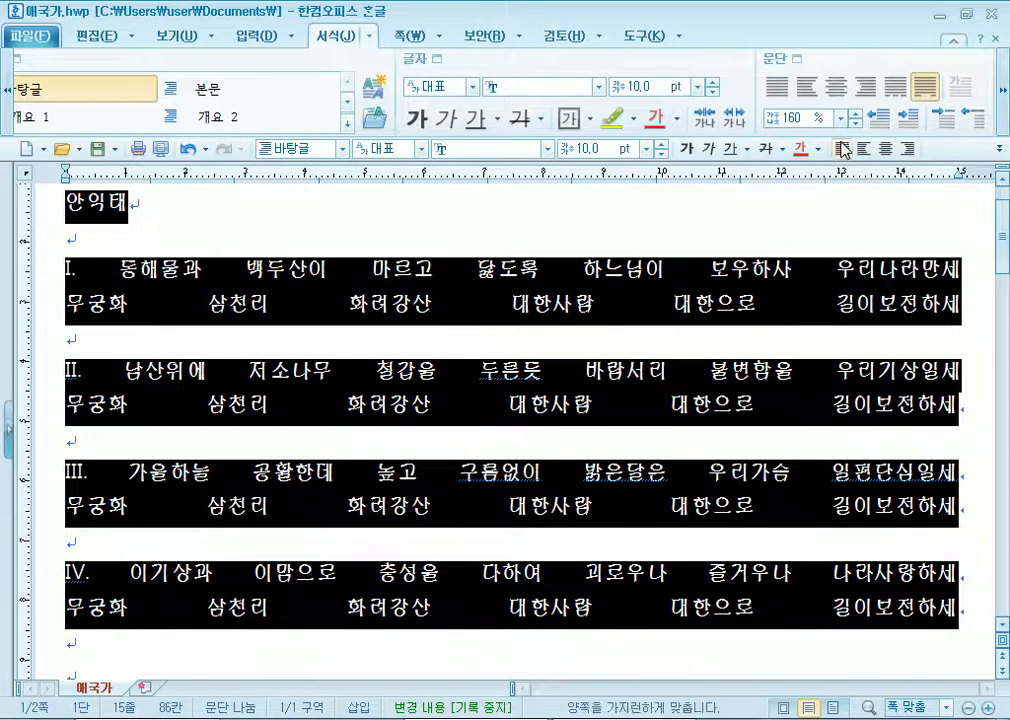
click(892, 90)
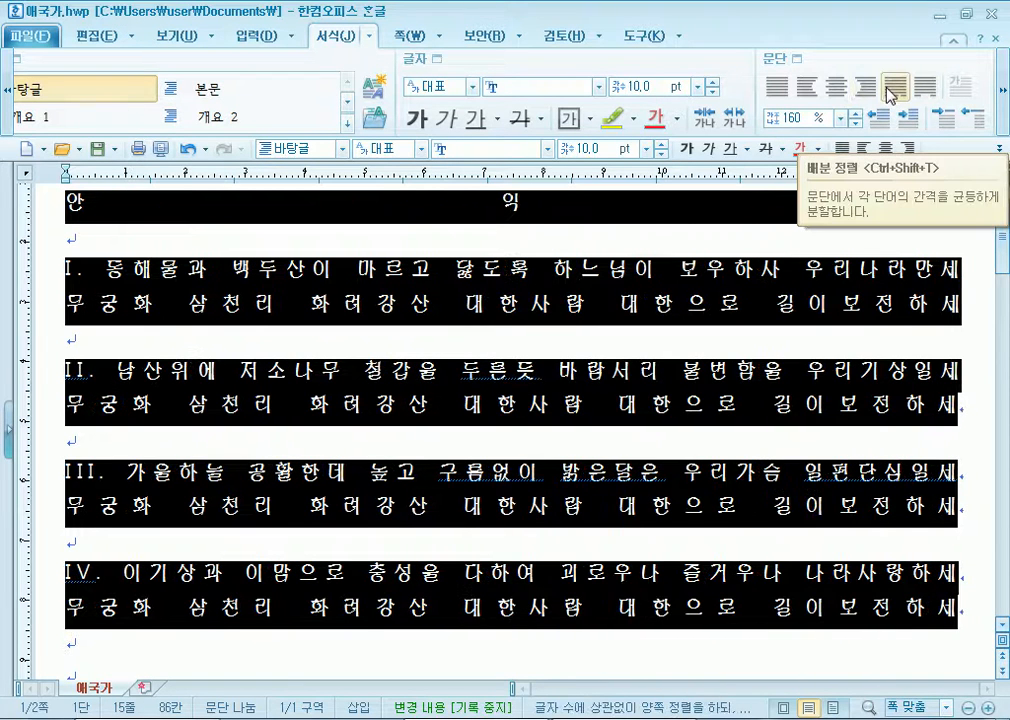
click(934, 92)
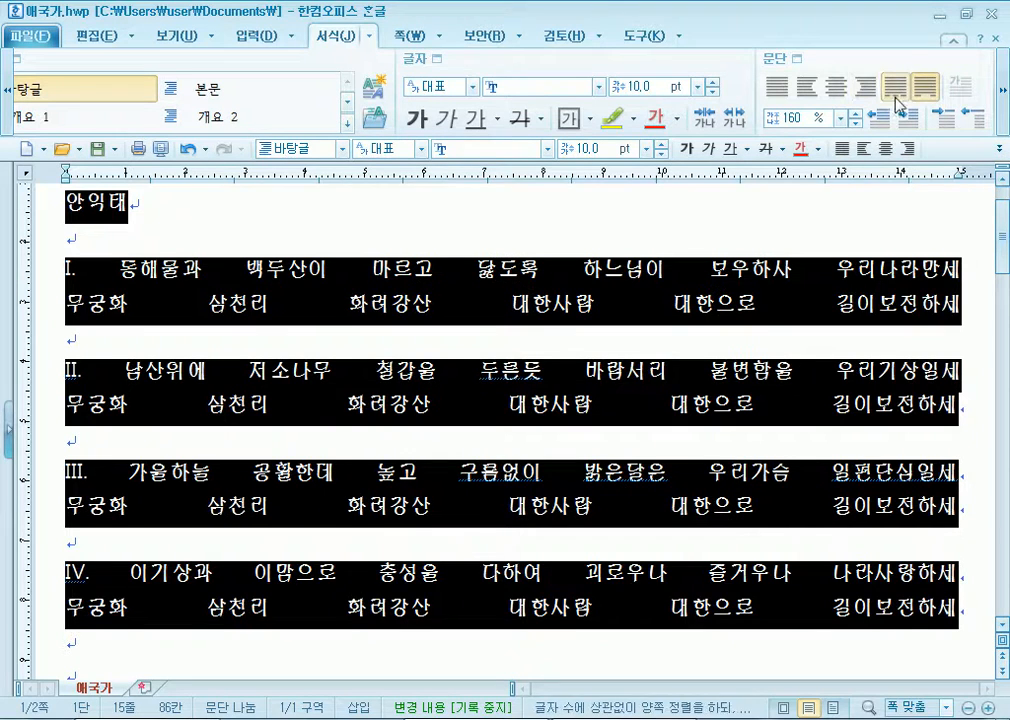
click(893, 93)
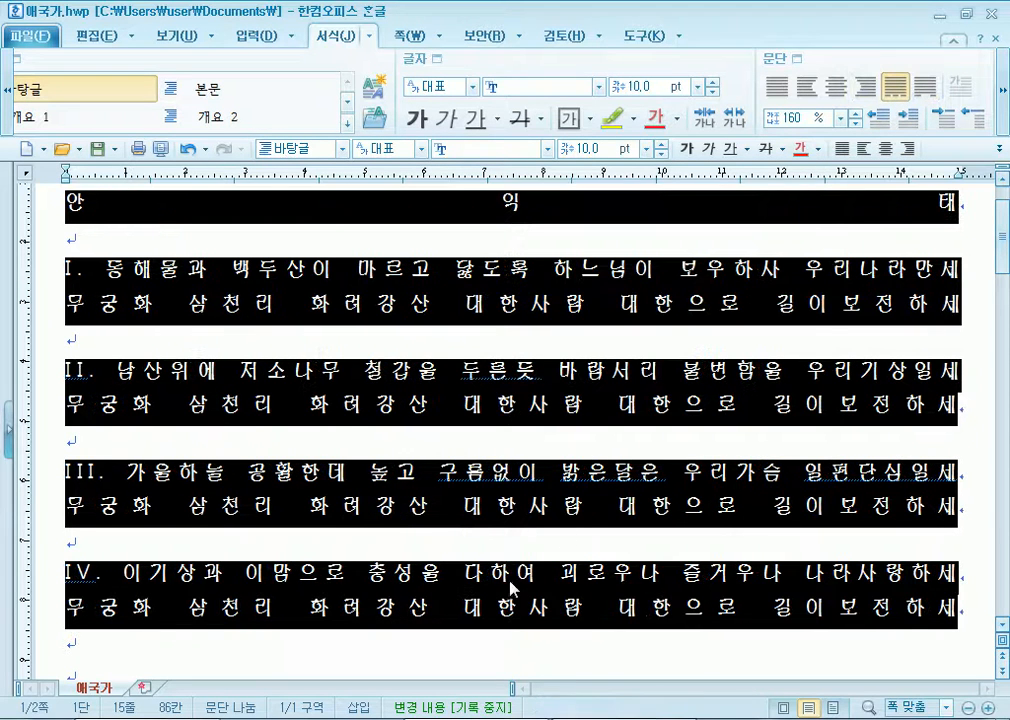
scroll(510, 597, up, 1)
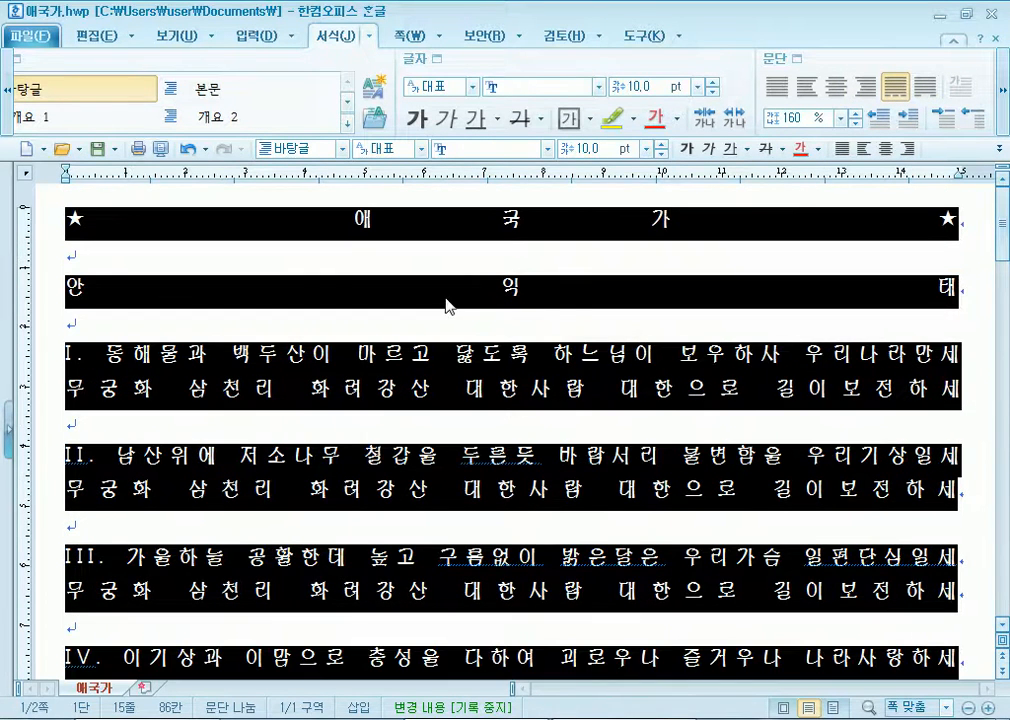
click(925, 89)
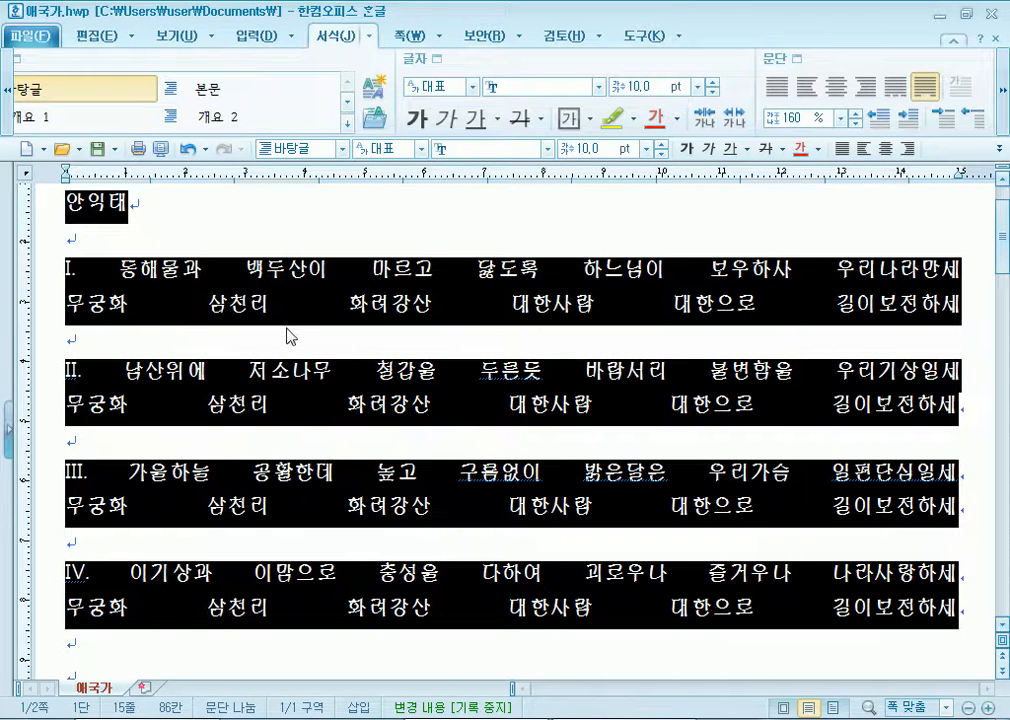
click(776, 89)
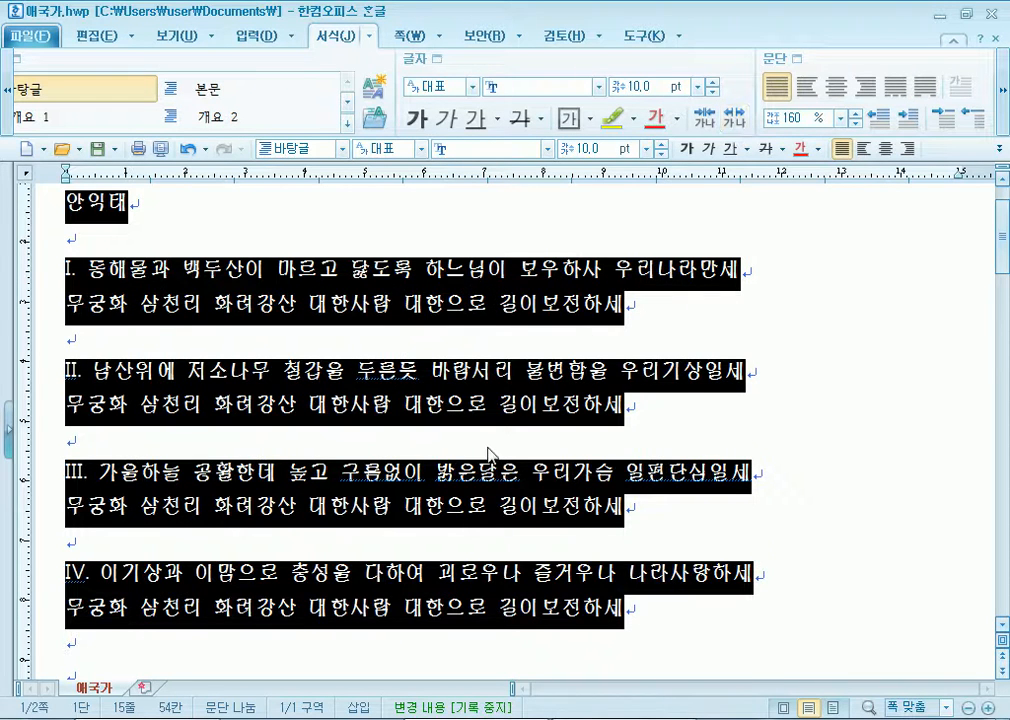
scroll(490, 455, up, 2)
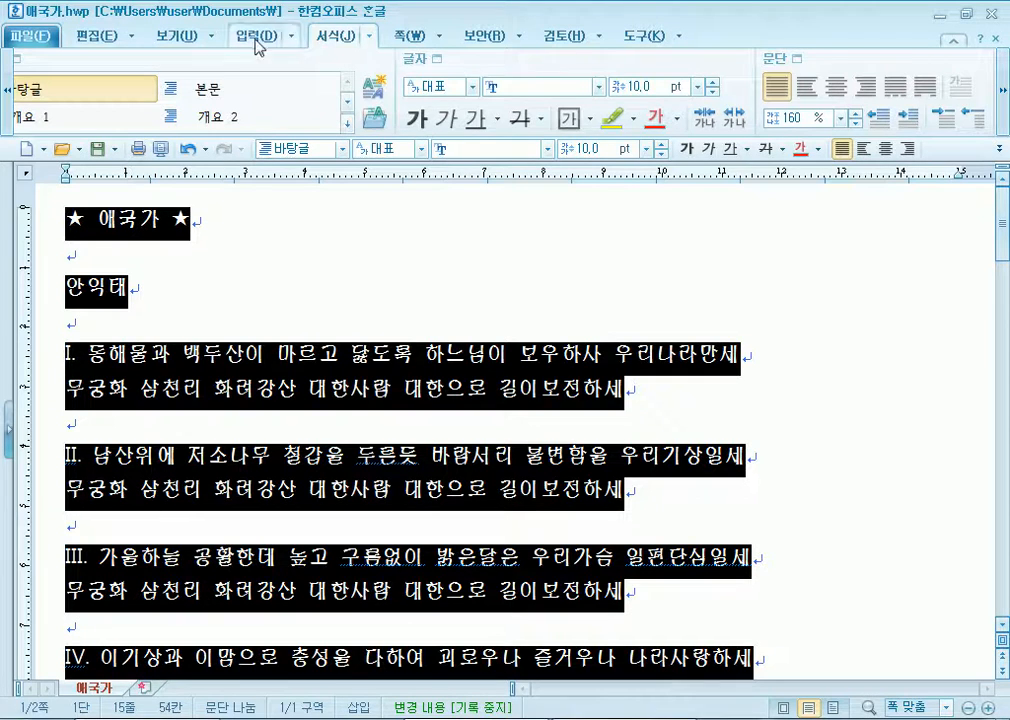
Set the right margin of the selected title and verses to 0.0 pt in the paragraph shape settings (문단 모양).
click(96, 35)
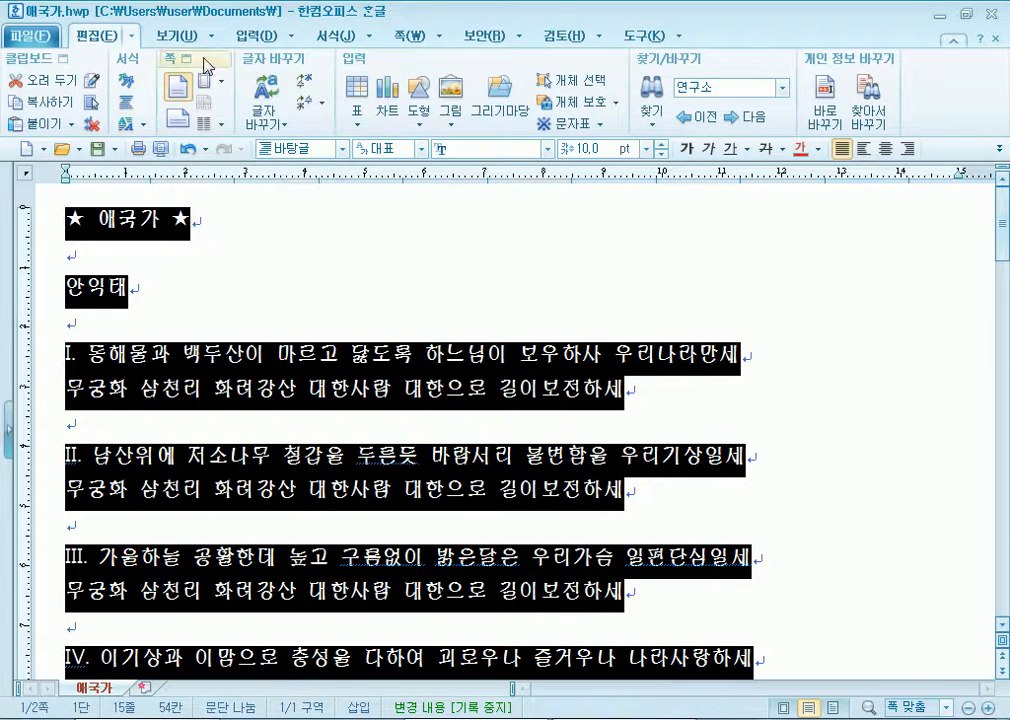
click(335, 35)
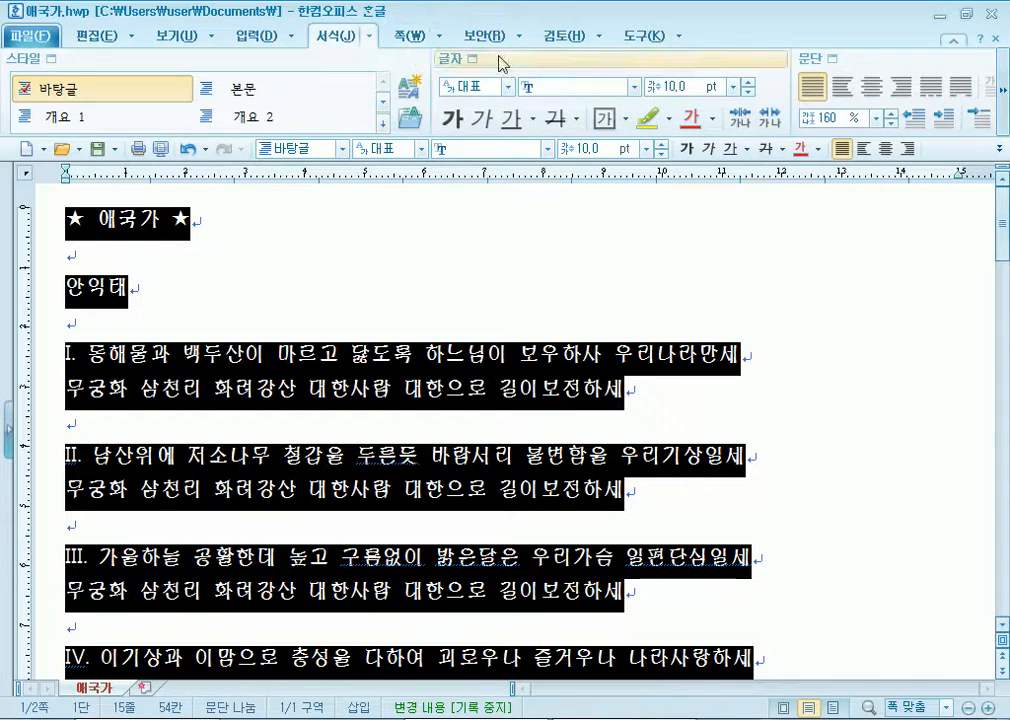
click(832, 58)
drag(397, 133, 509, 28)
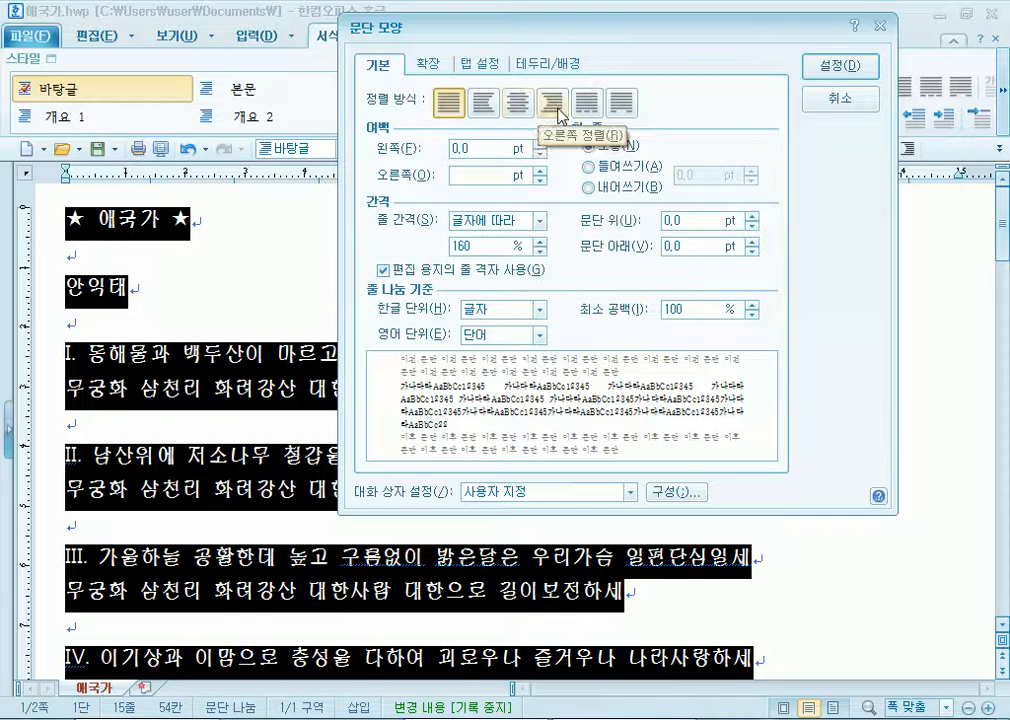
click(540, 171)
click(540, 180)
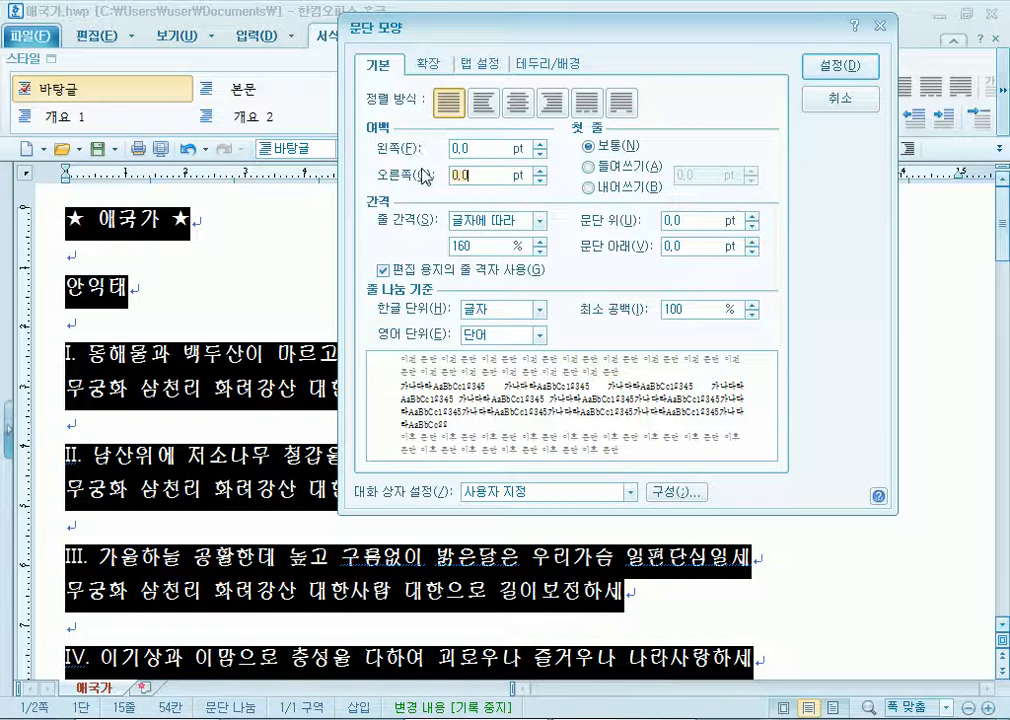
Set the left margin of the selected title and verses to 10.0 pt and apply the paragraph settings.
click(539, 144)
click(539, 144)
click(539, 144)
click(539, 144)
click(539, 144)
click(539, 144)
click(539, 144)
click(539, 144)
click(539, 144)
click(539, 144)
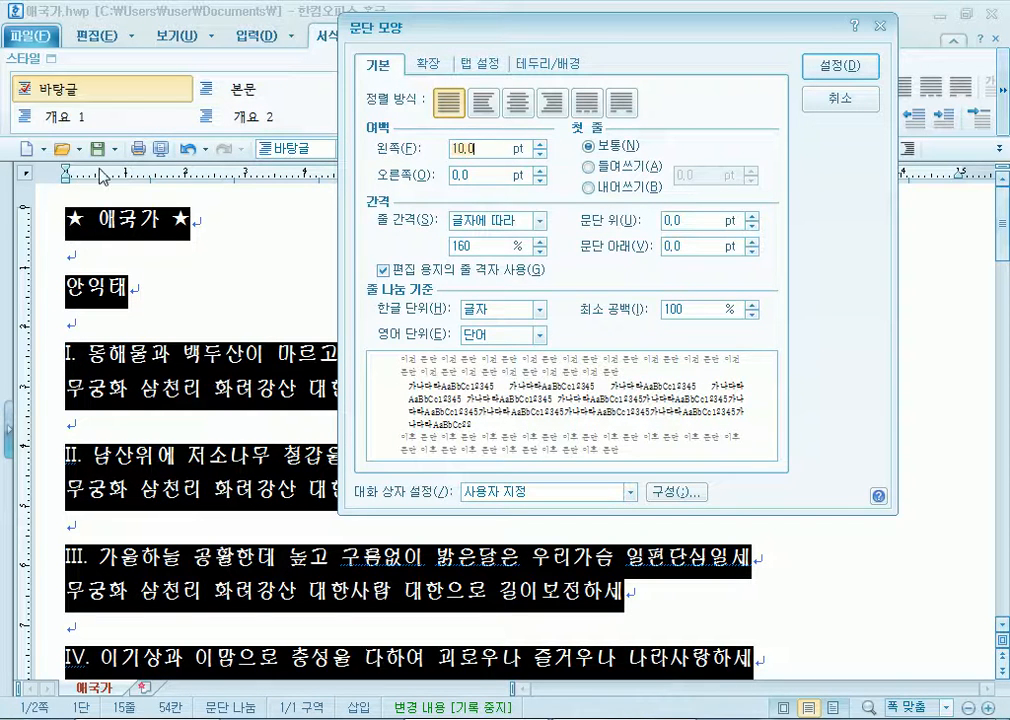
click(839, 66)
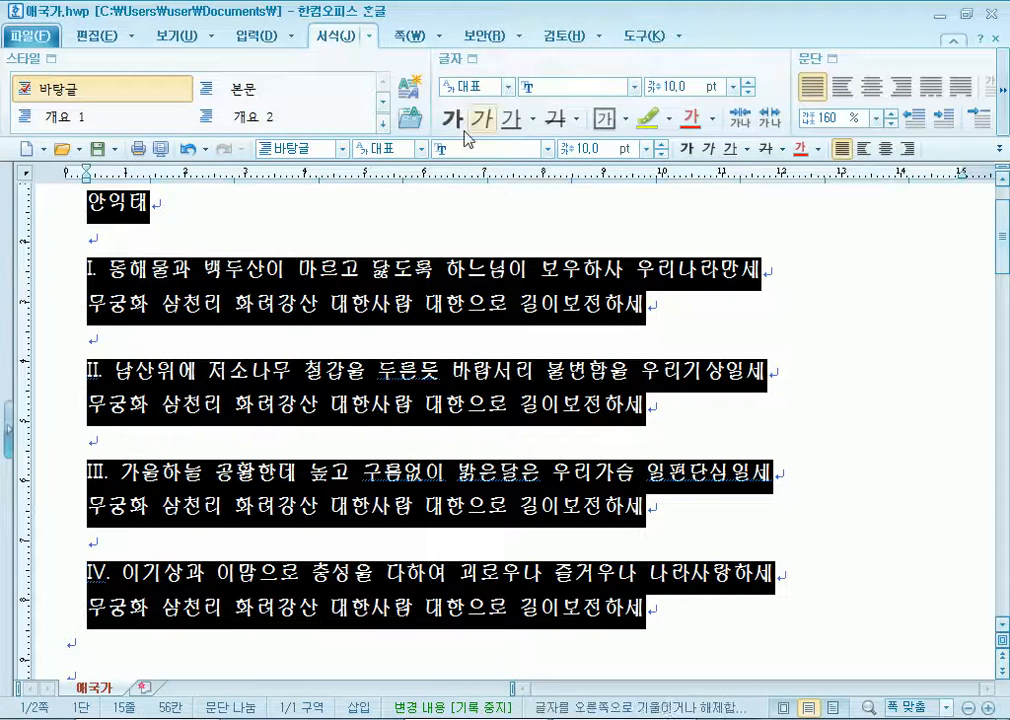
Increase the left margin of the selected title and verses to 20 pt on the ruler, and check the margins in the paragraph shape settings.
mouse_move(88, 176)
mouse_down()
mouse_move(171, 176)
mouse_move(150, 194)
mouse_move(109, 182)
mouse_up()
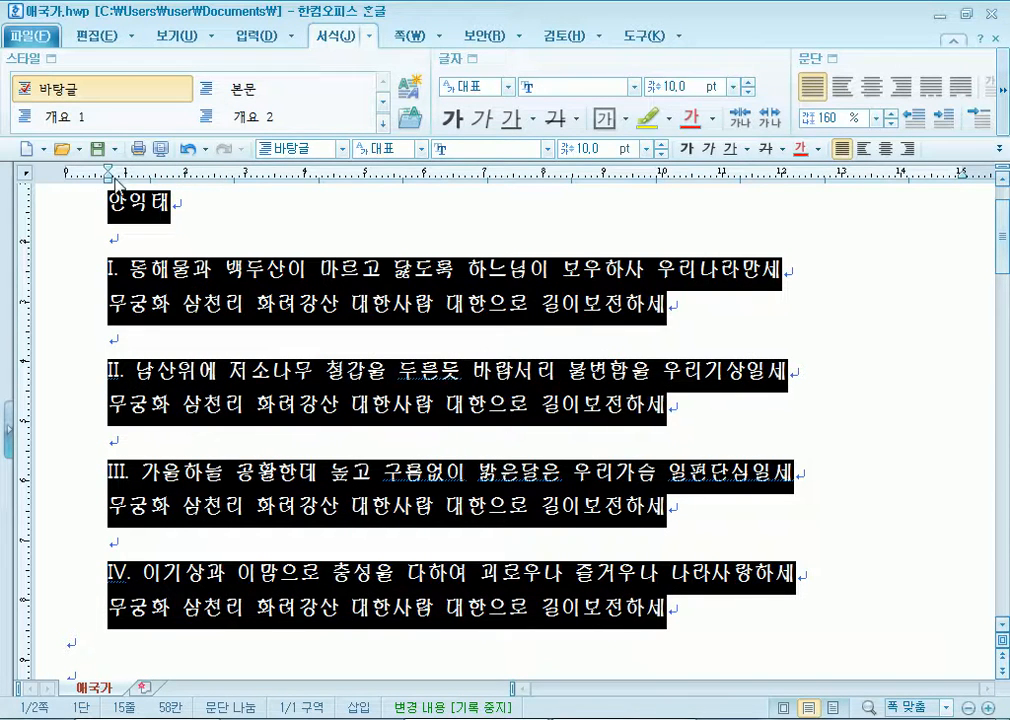
click(813, 60)
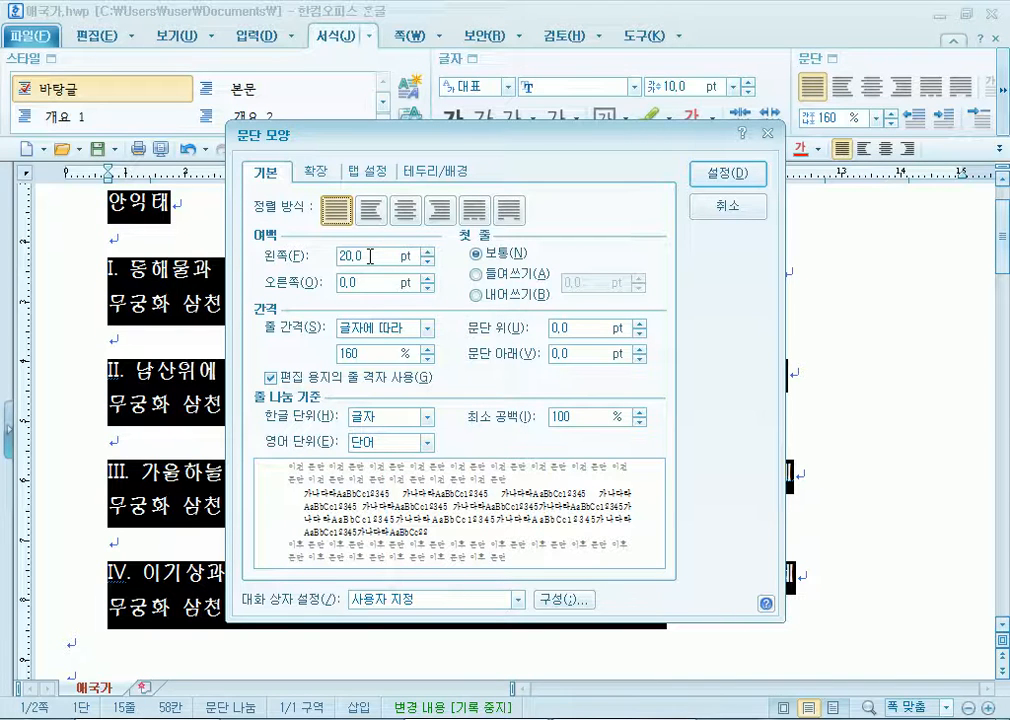
click(388, 289)
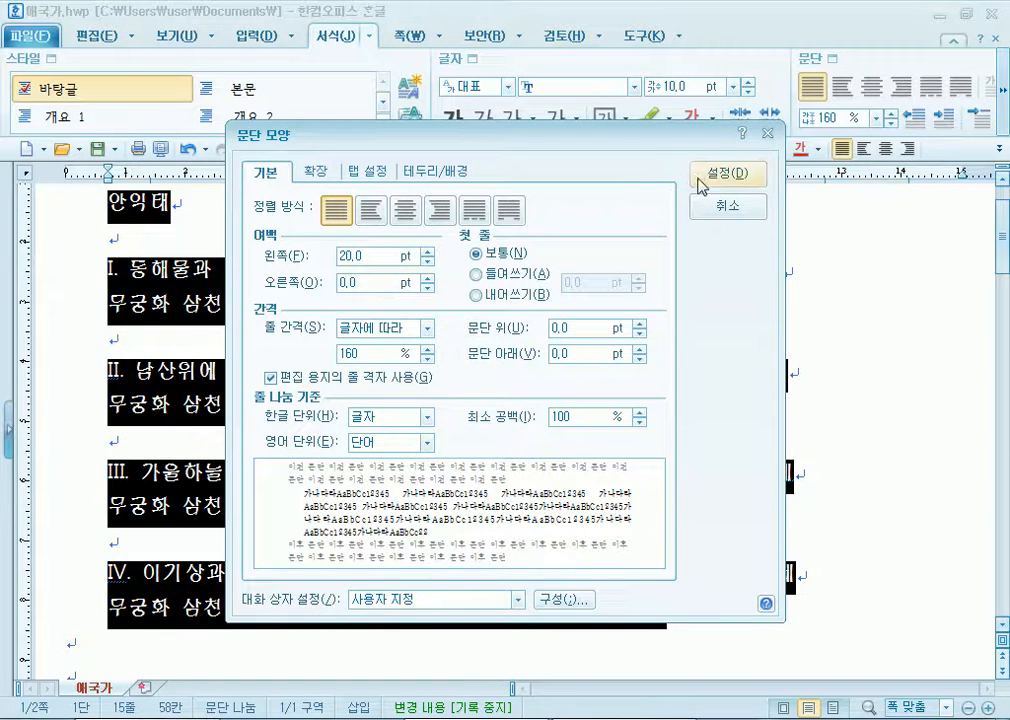
drag(683, 146, 695, 290)
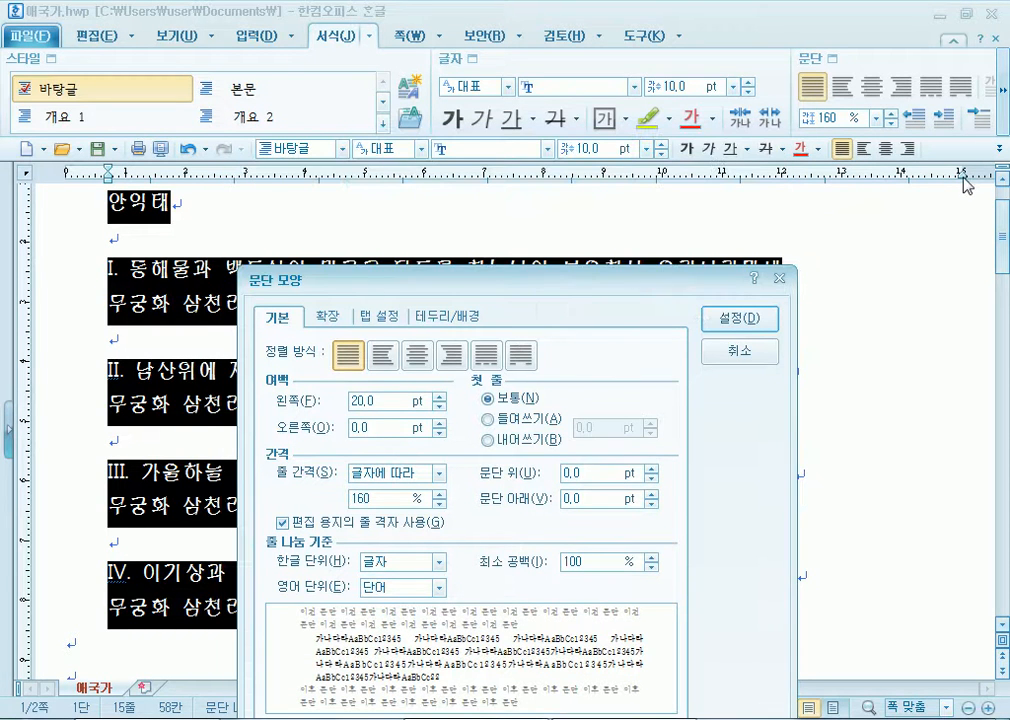
Try moving the right margin of the selected title and verses to about 7.8 on the ruler, and restore it to about 15.
click(740, 351)
drag(963, 183, 527, 187)
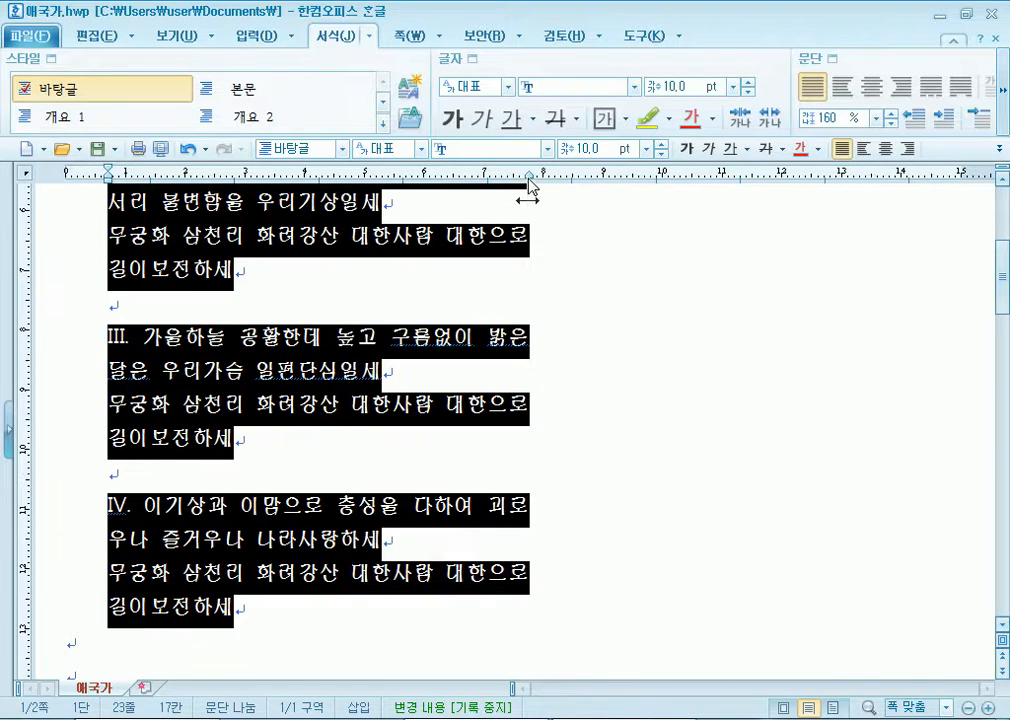
scroll(580, 525, up, 4)
scroll(573, 552, up, 2)
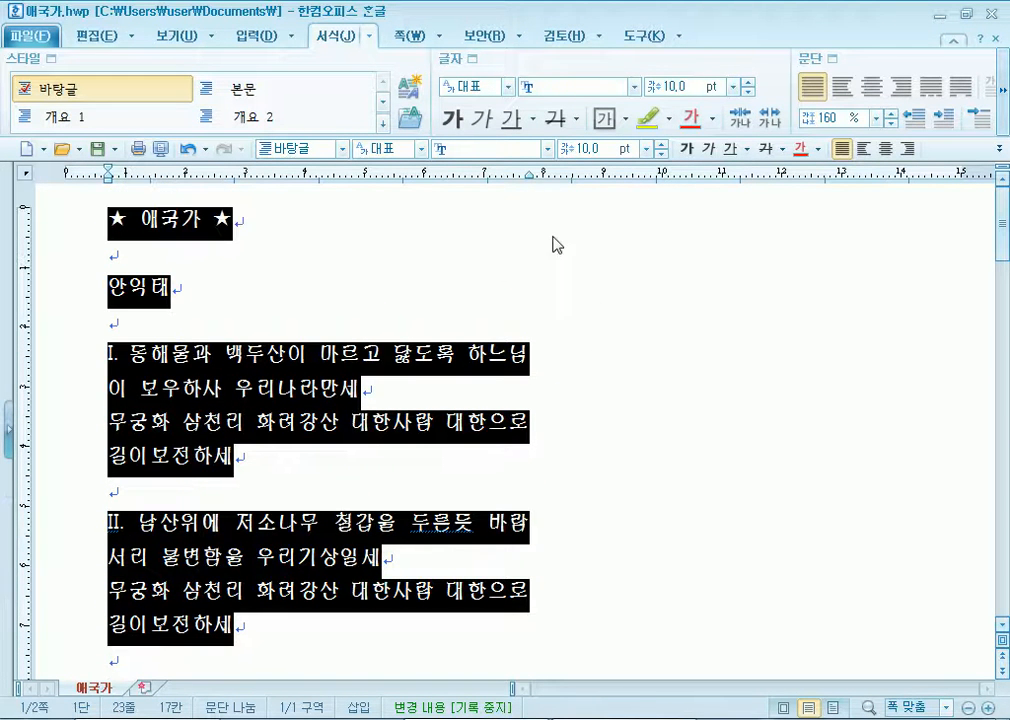
drag(530, 186, 963, 196)
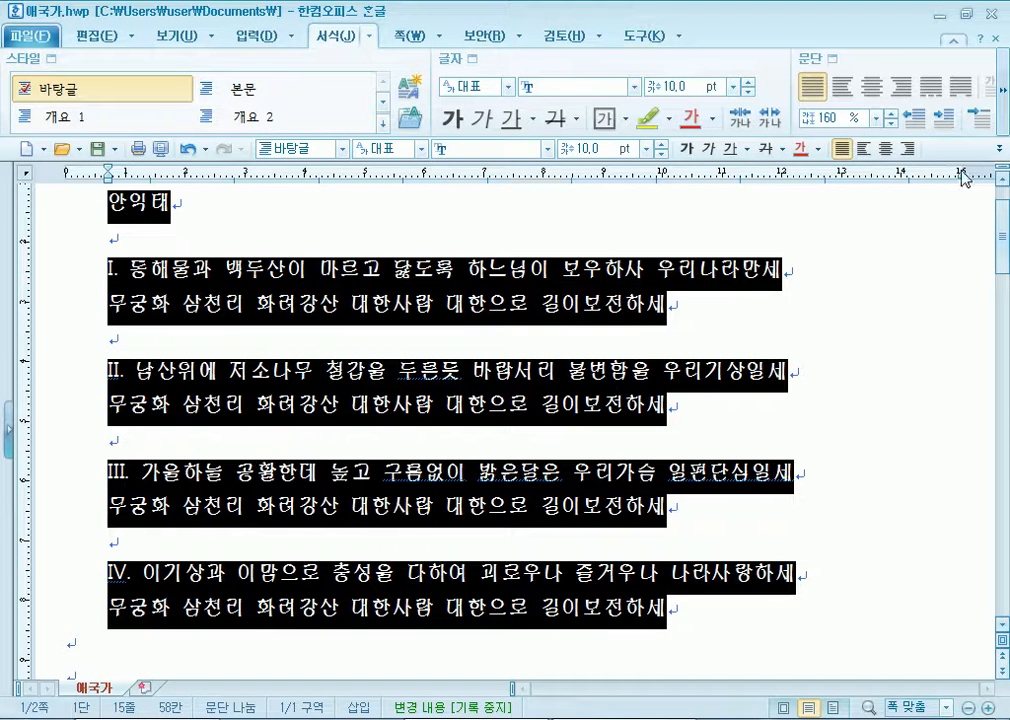
Remove the drop cap (문단 첫 글자 장식) from the continuous anthem paragraph above H₂0 by choosing the plain shape.
scroll(512, 356, down, 15)
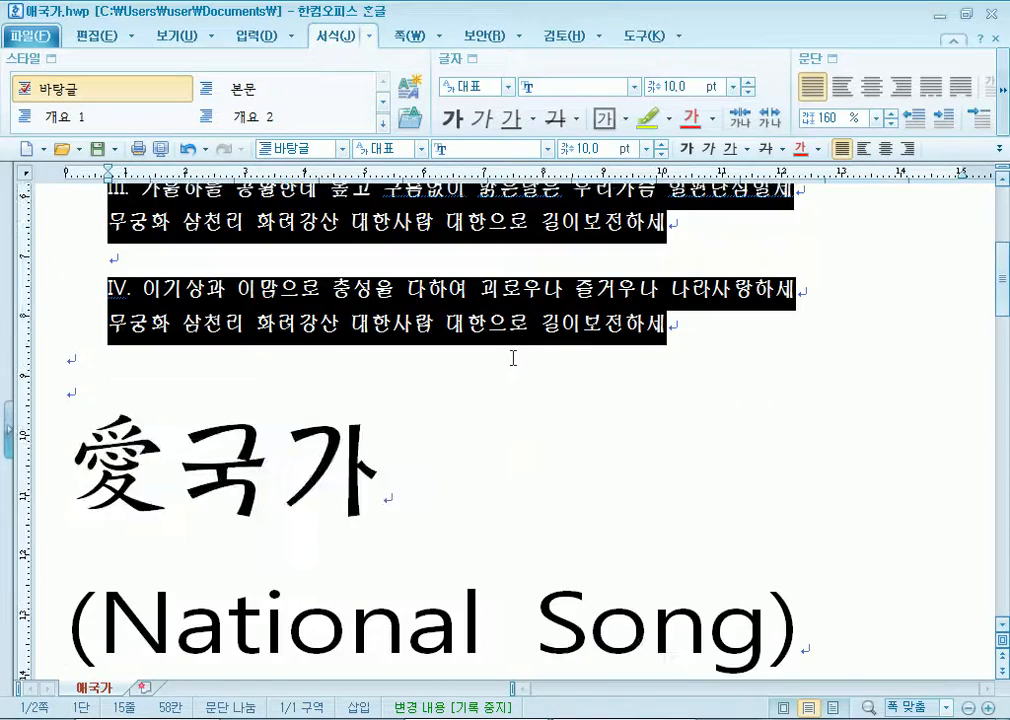
scroll(513, 358, down, 15)
scroll(514, 356, up, 5)
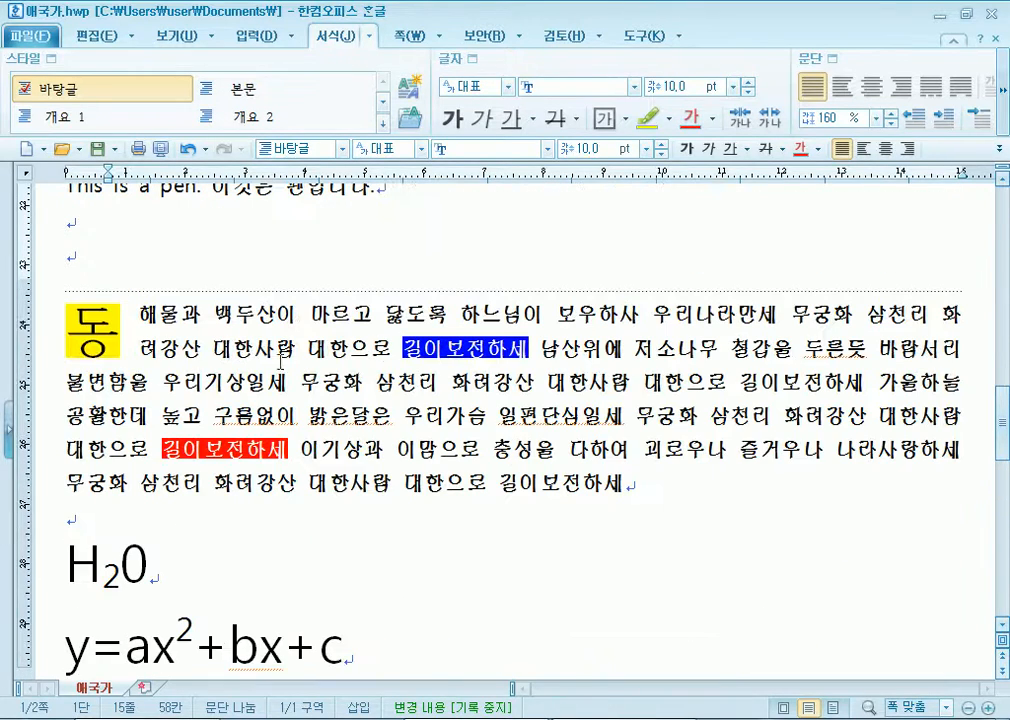
click(147, 316)
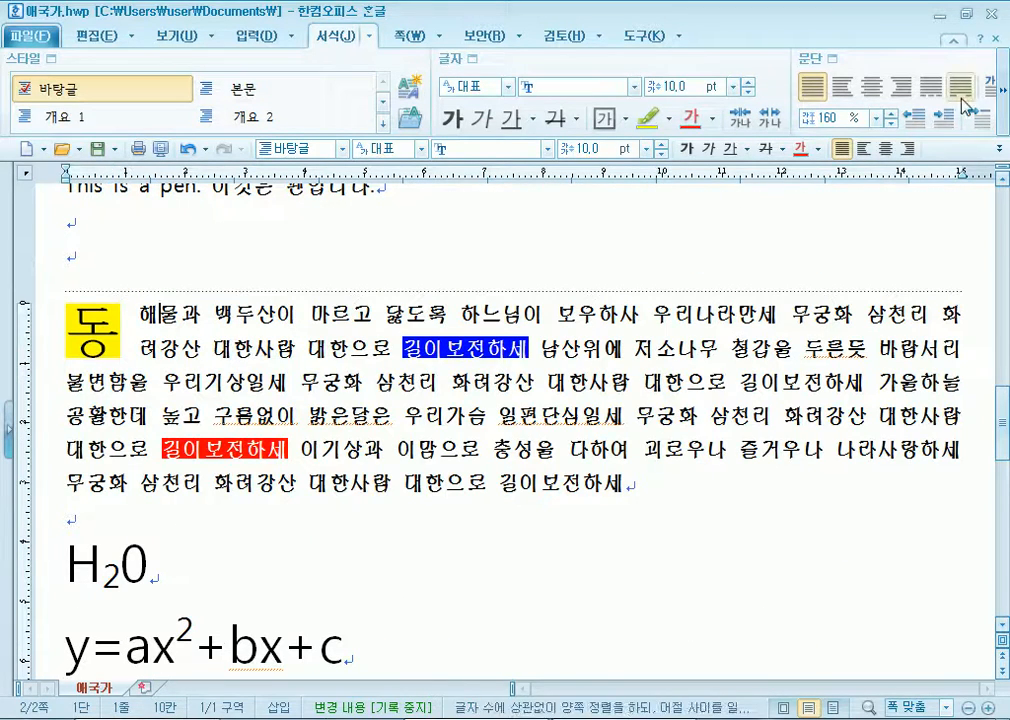
click(993, 90)
click(345, 266)
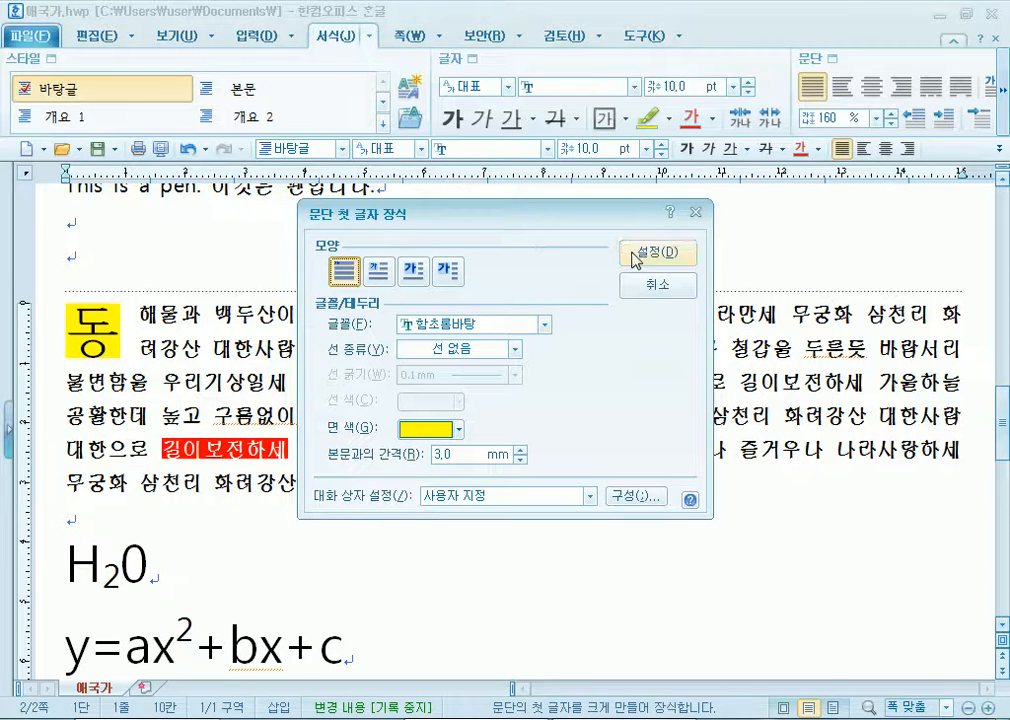
click(645, 256)
Set the left and right margins of the continuous anthem paragraph to 20 pt in the paragraph shape settings (문단 모양).
drag(466, 314, 455, 485)
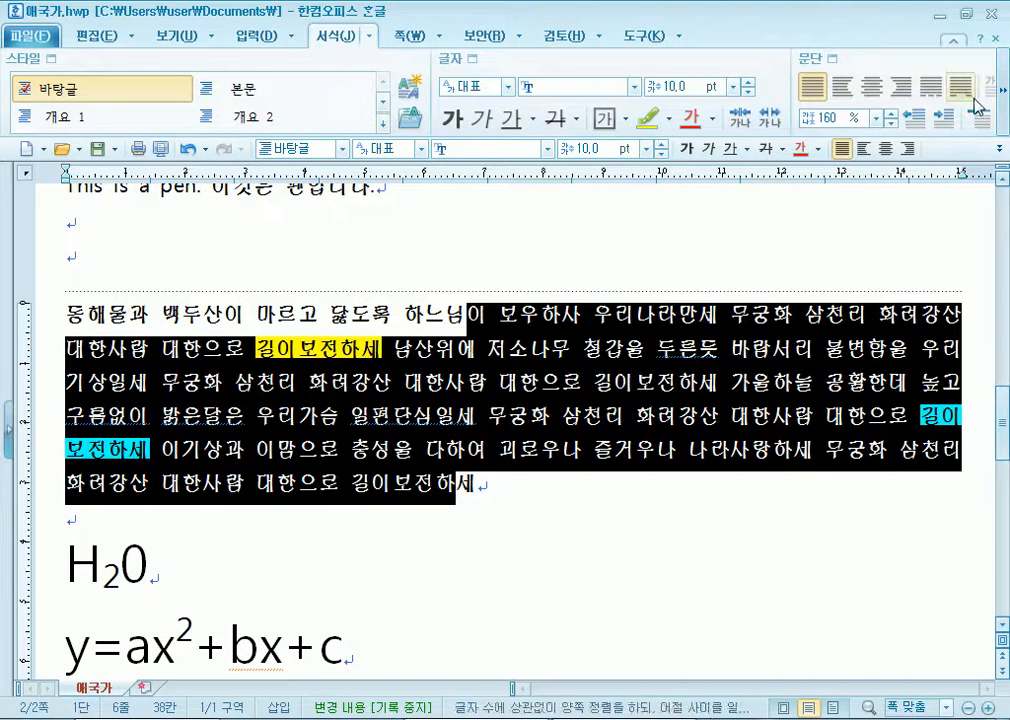
click(830, 58)
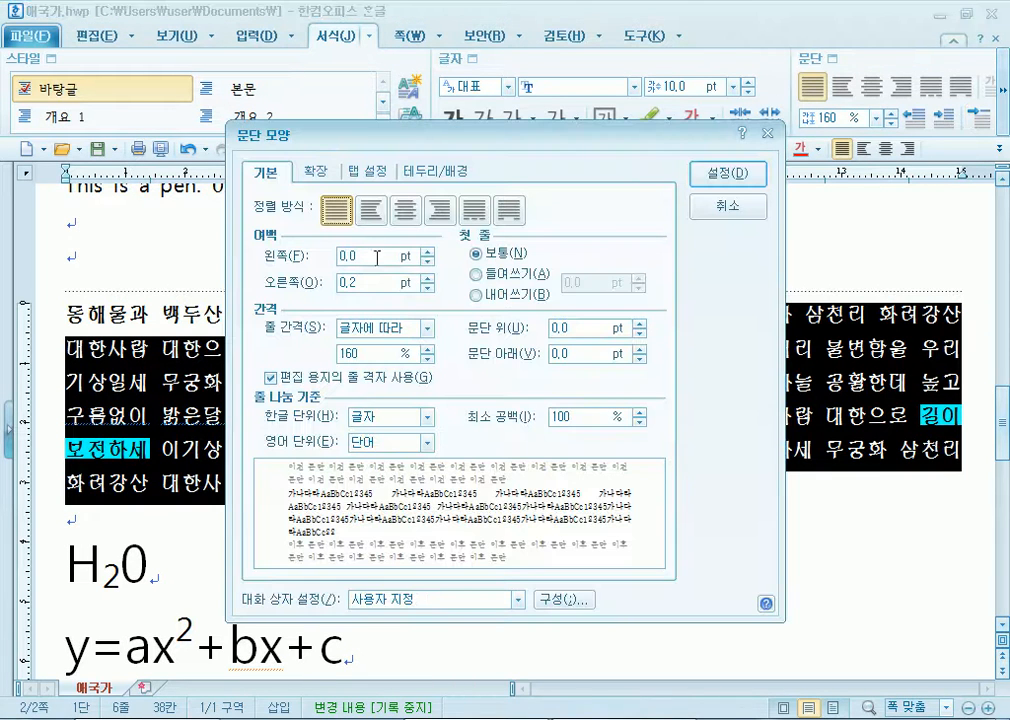
text(20)
key(Tab)
text(20)
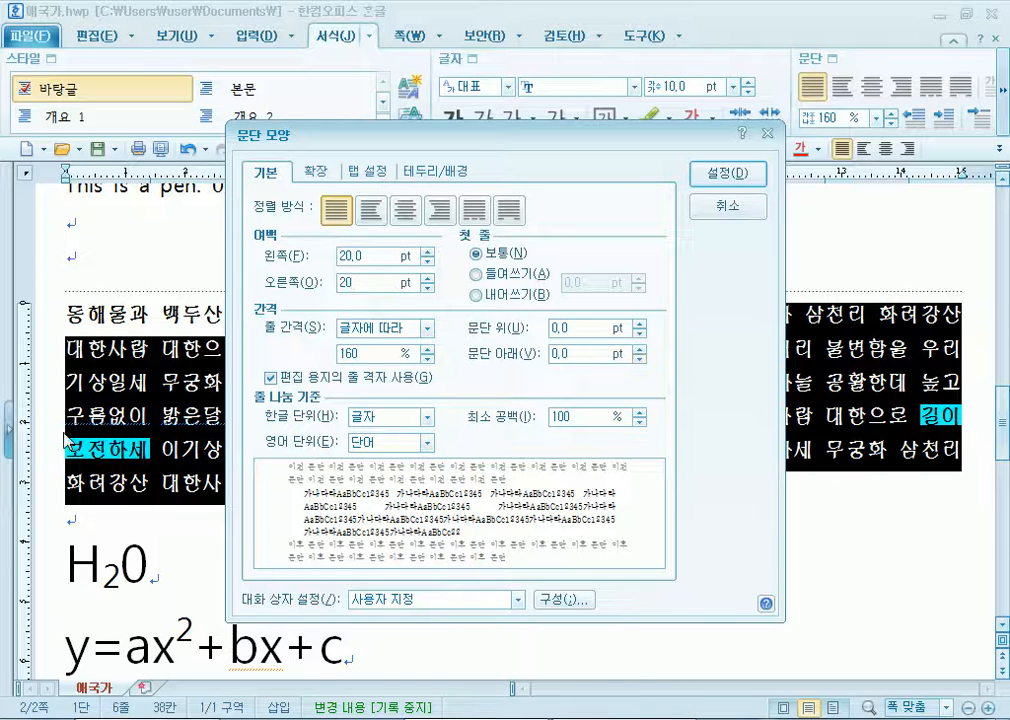
click(740, 177)
click(300, 555)
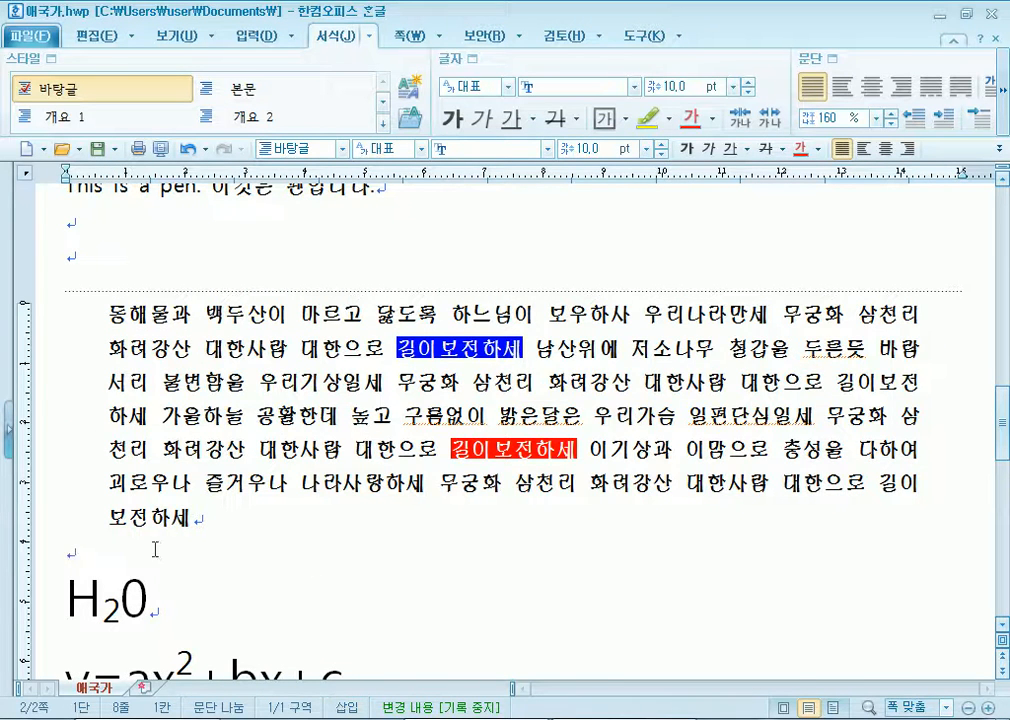
scroll(145, 484, up, 1)
scroll(112, 534, down, 1)
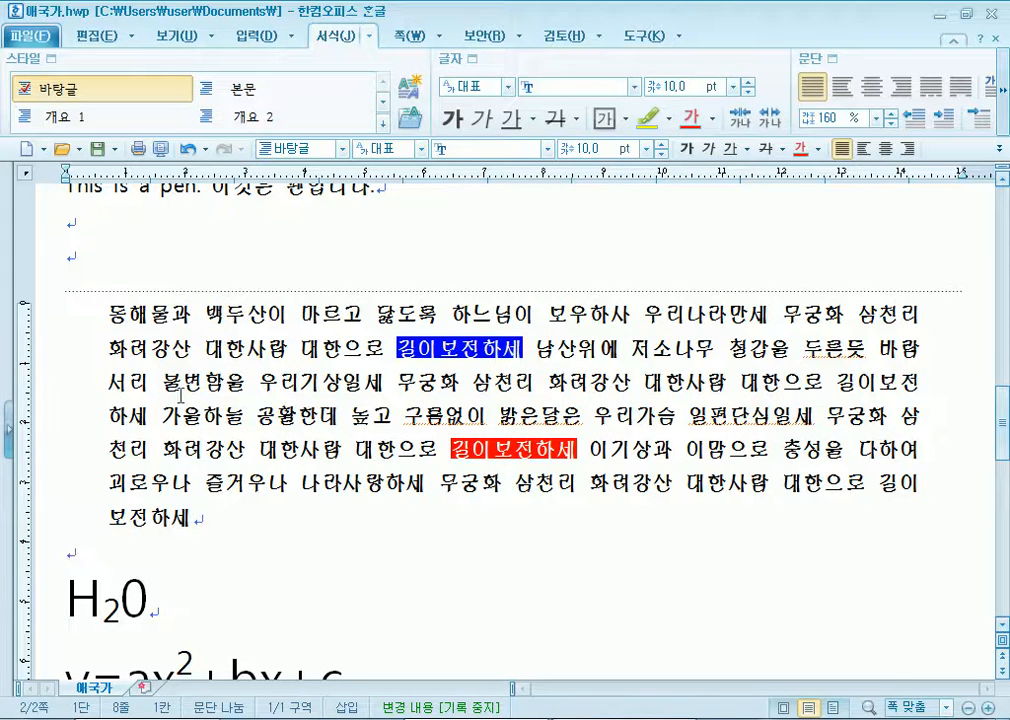
scroll(178, 387, up, 5)
scroll(178, 387, up, 10)
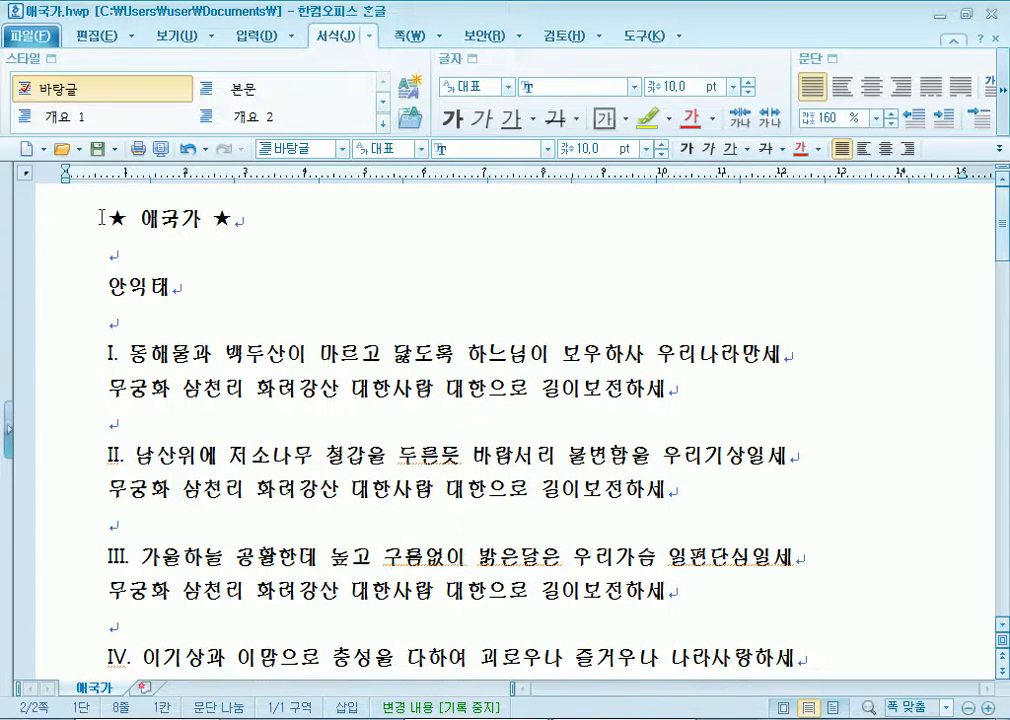
drag(105, 218, 701, 537)
click(806, 58)
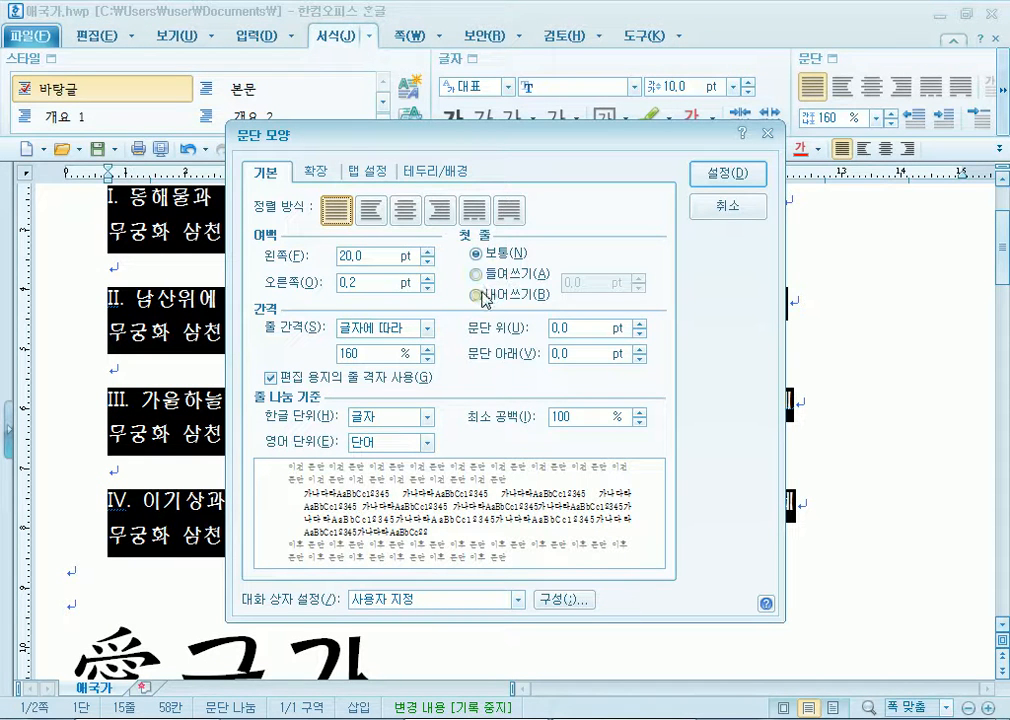
click(756, 208)
Split the continuous anthem paragraph in two so the second one begins with 가을하늘, without a leading space.
scroll(198, 330, down, 15)
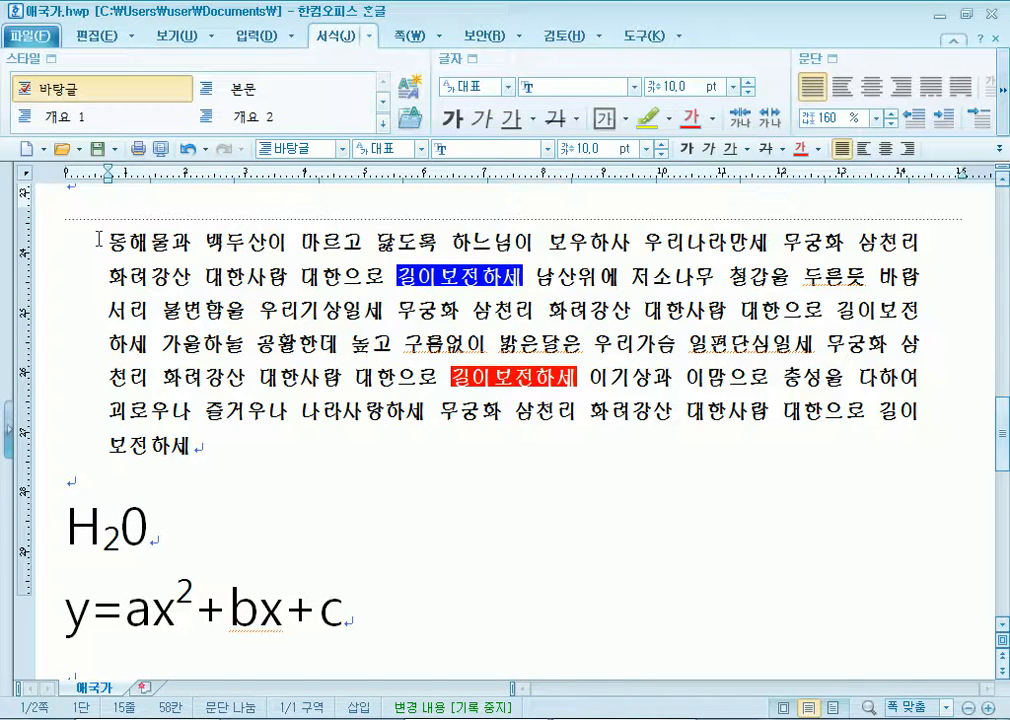
click(109, 241)
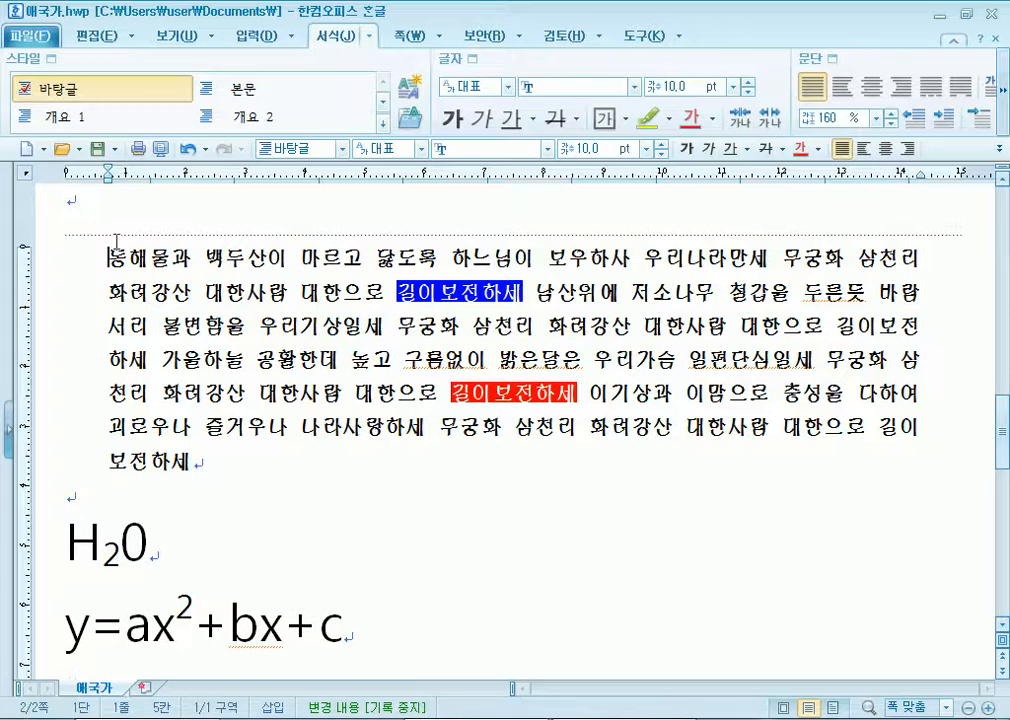
click(206, 460)
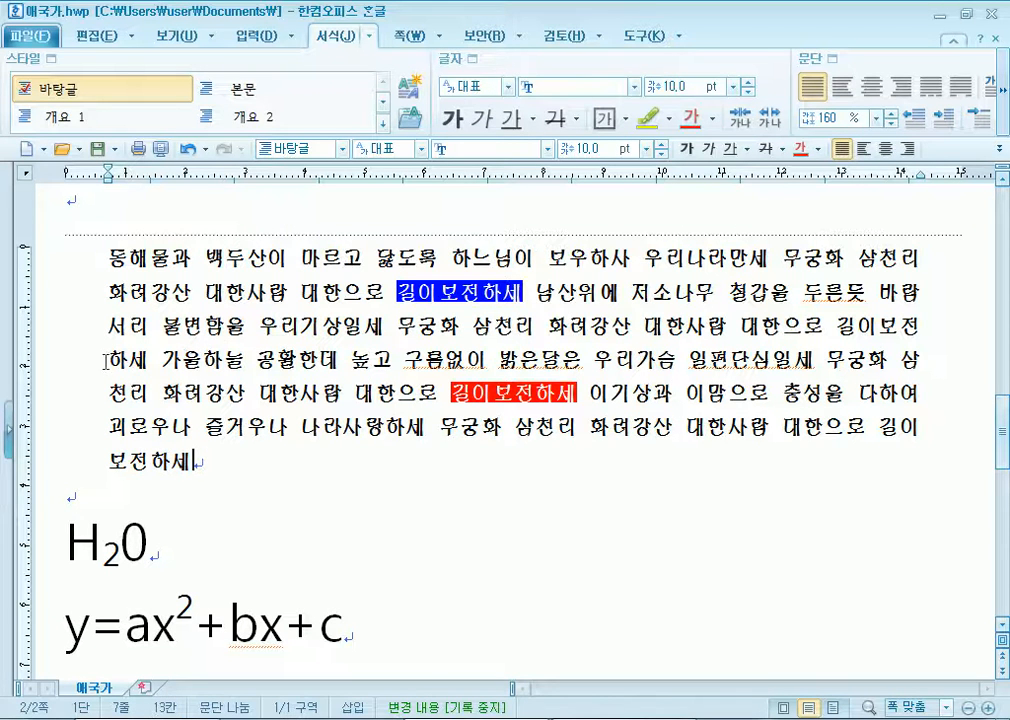
click(150, 360)
key(Return)
key(Delete)
Apply a first-line indent (들여쓰기) of 10 pt to both continuous anthem paragraphs.
drag(122, 260, 164, 429)
click(165, 492)
click(172, 368)
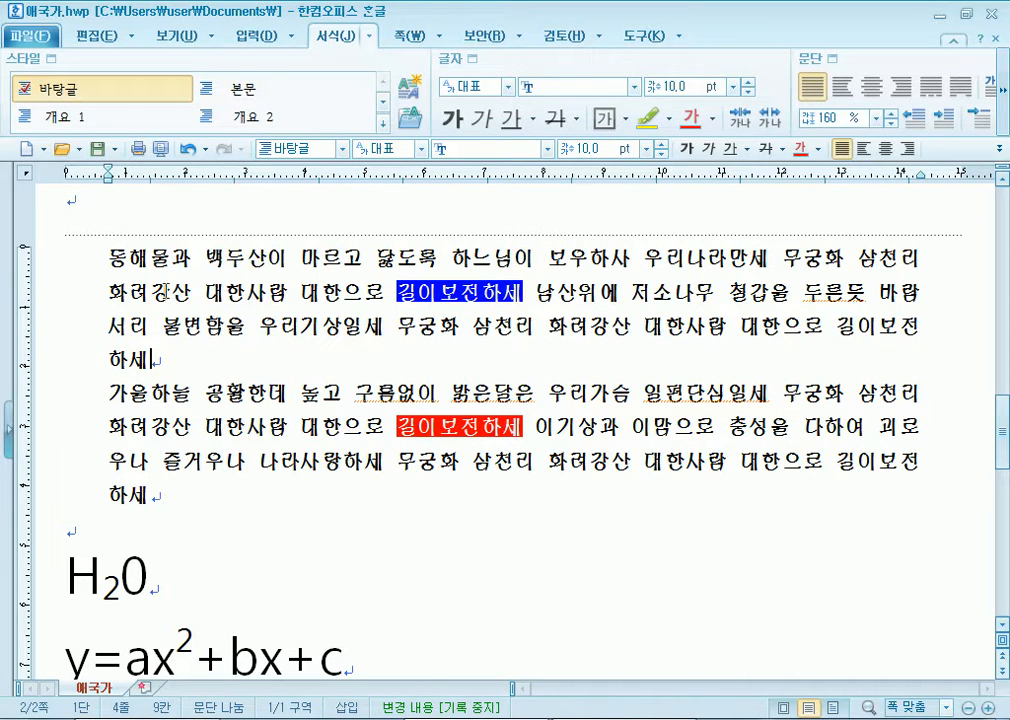
drag(170, 293, 172, 441)
key(alt+t)
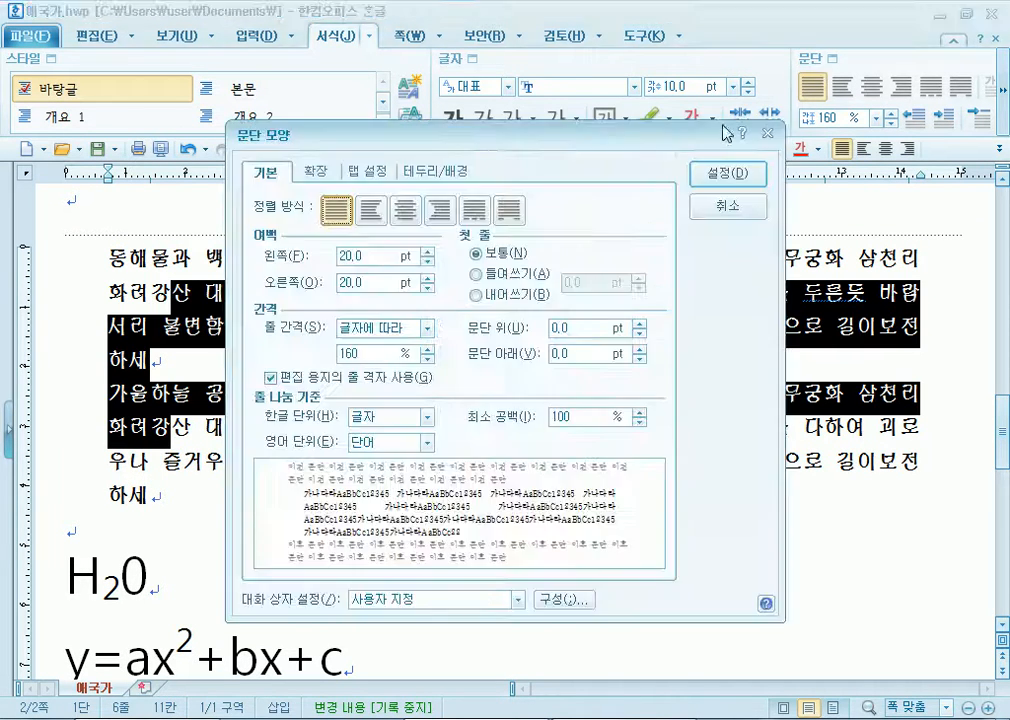
click(500, 273)
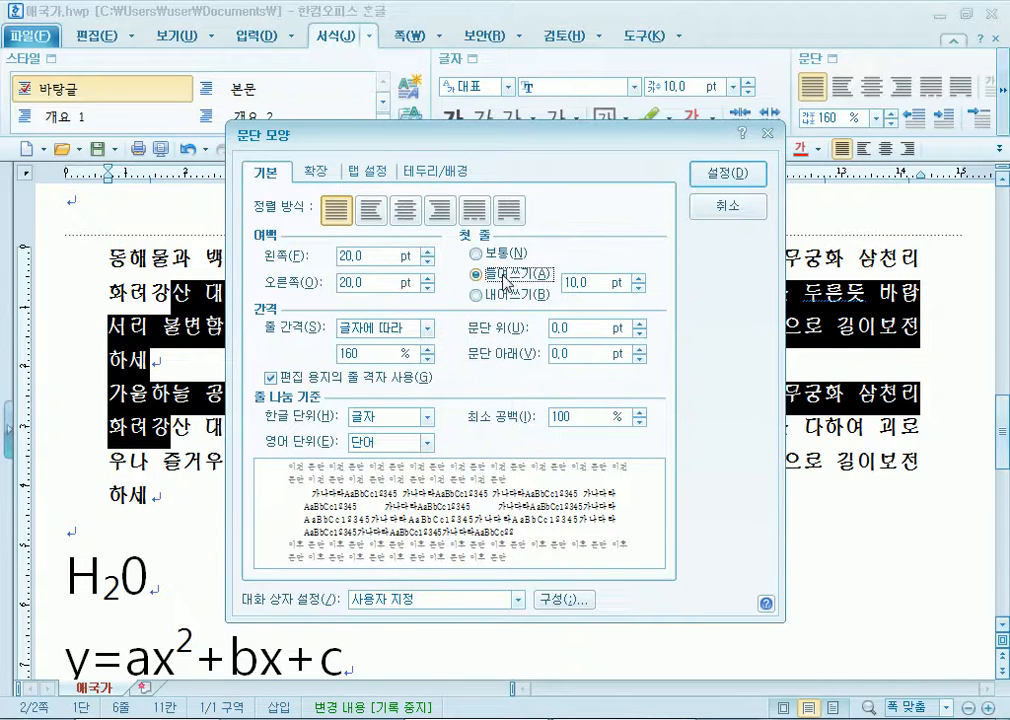
click(727, 176)
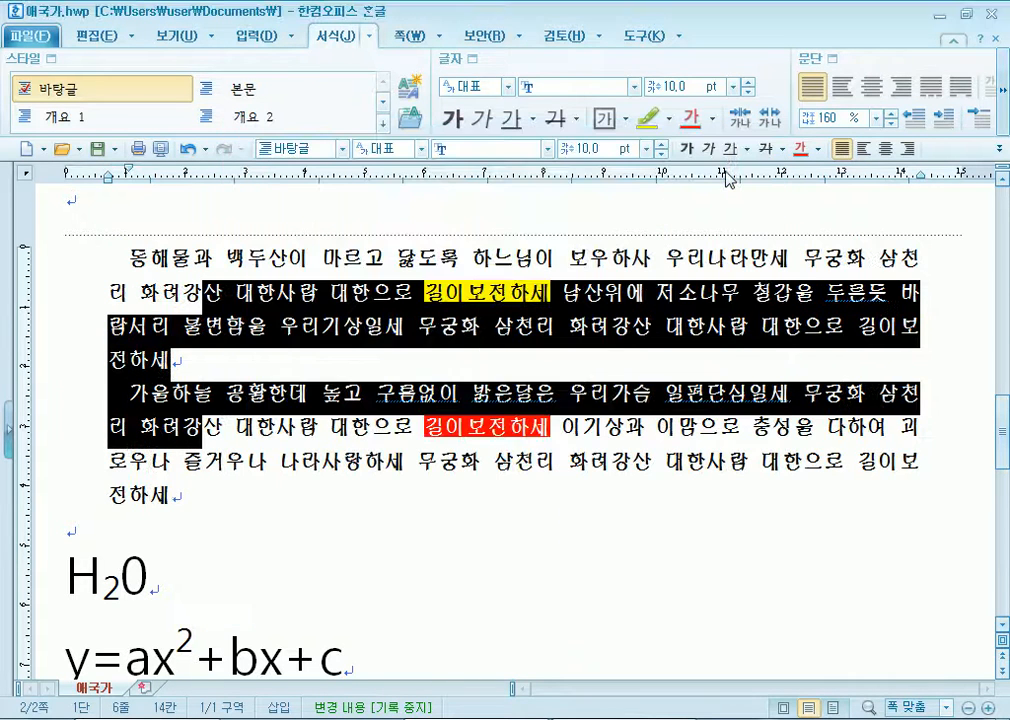
click(129, 260)
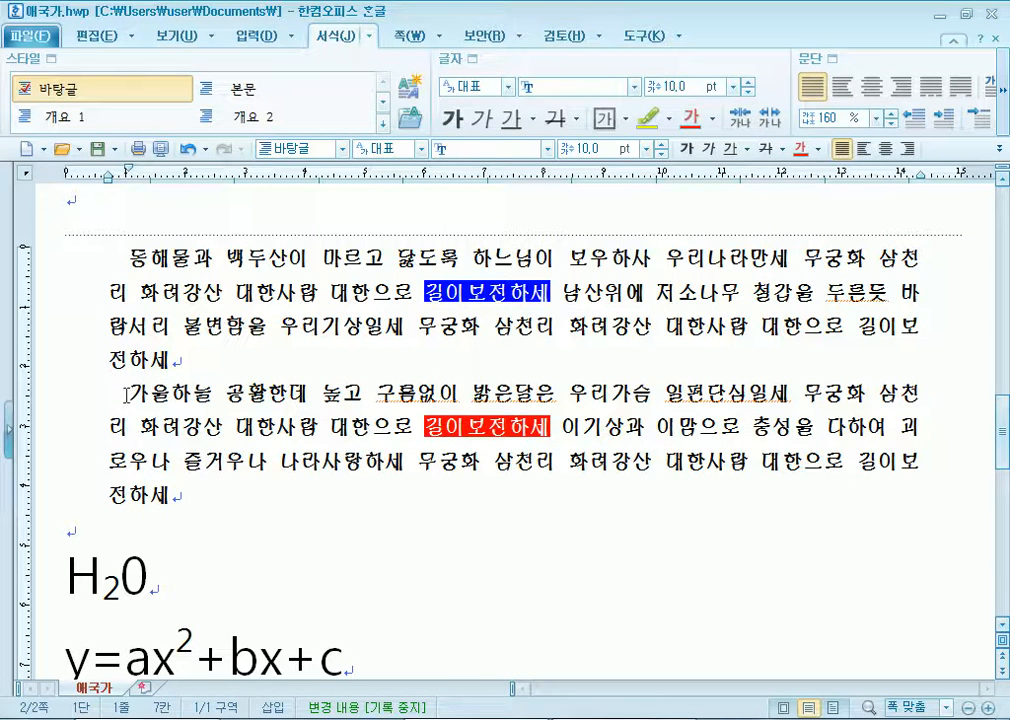
Change the first-line setting of both continuous anthem paragraphs to a hanging indent (내어쓰기) of 10 pt.
drag(150, 354, 185, 467)
click(179, 324)
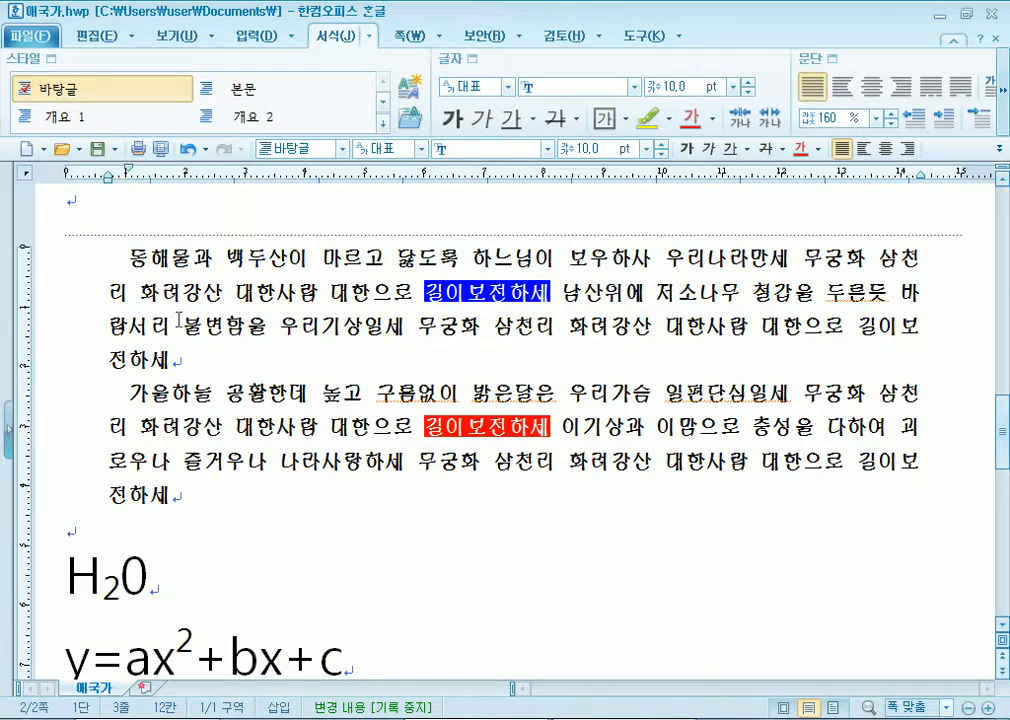
drag(162, 298, 202, 438)
click(832, 60)
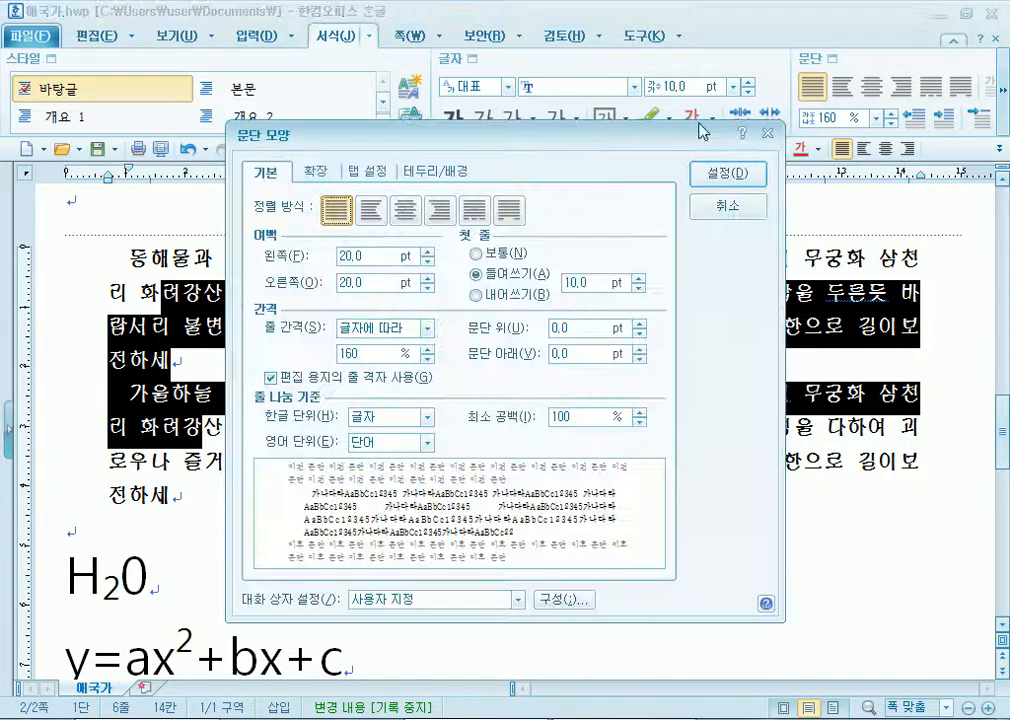
click(478, 295)
click(745, 172)
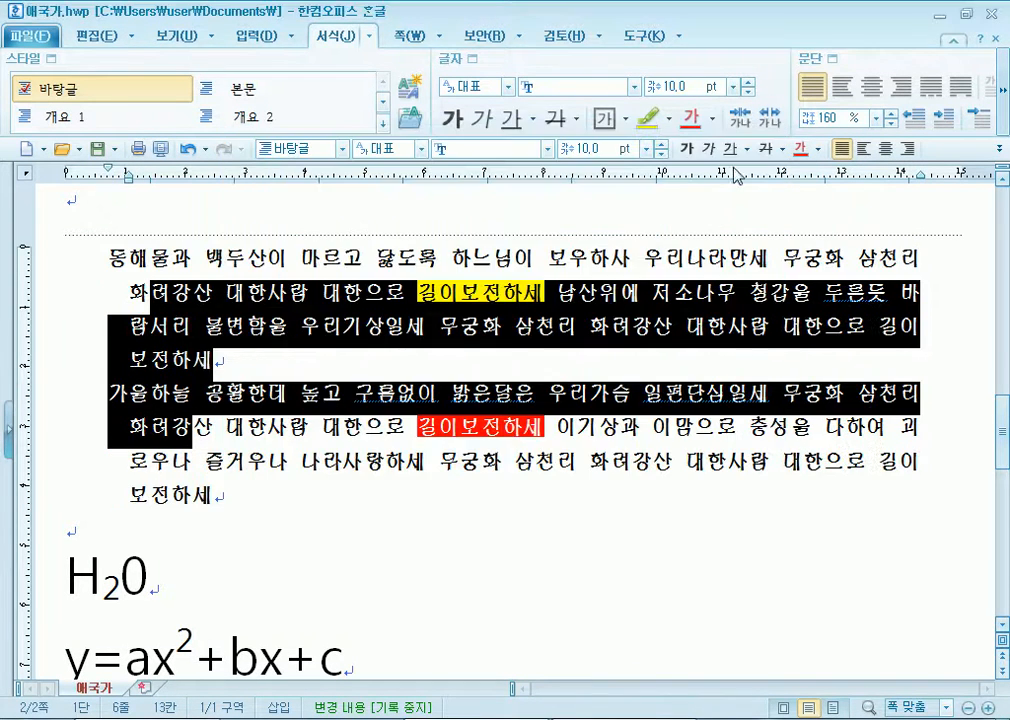
click(225, 308)
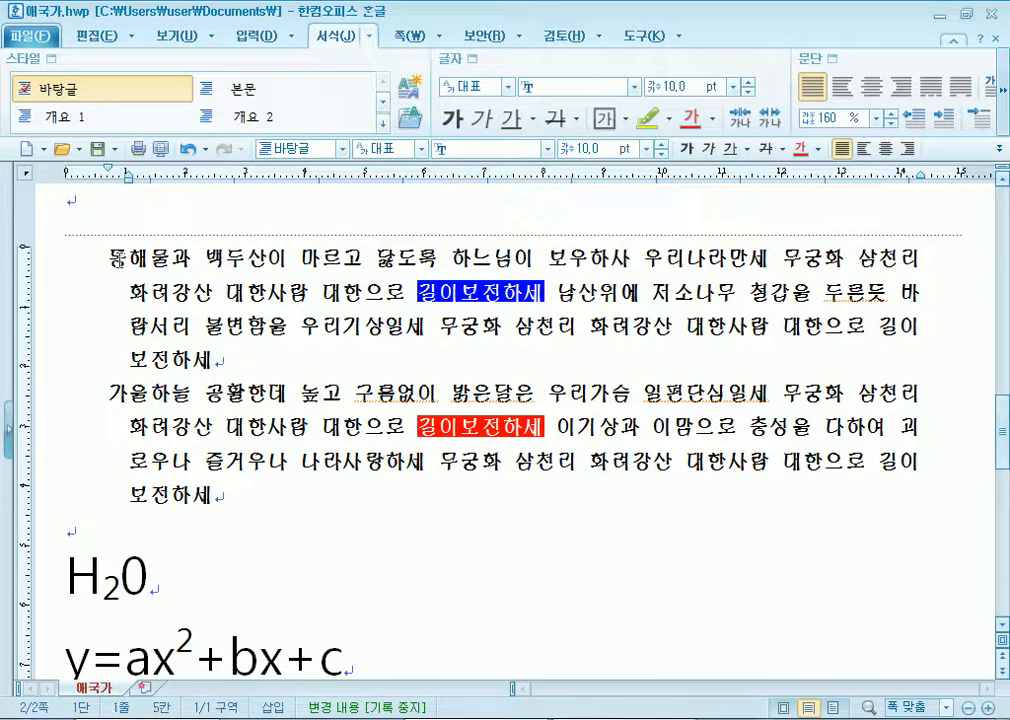
drag(112, 258, 127, 260)
drag(111, 393, 127, 395)
click(193, 460)
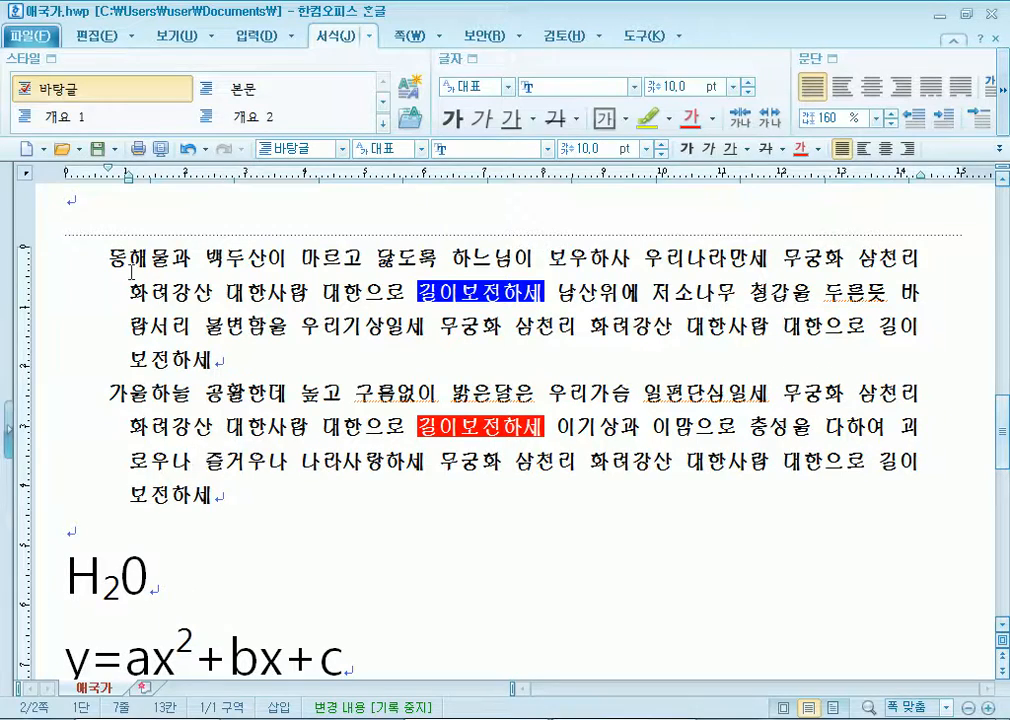
Select the text at the start of the document from the ★ 애국가 ★ title through the fourth verse.
scroll(115, 295, up, 15)
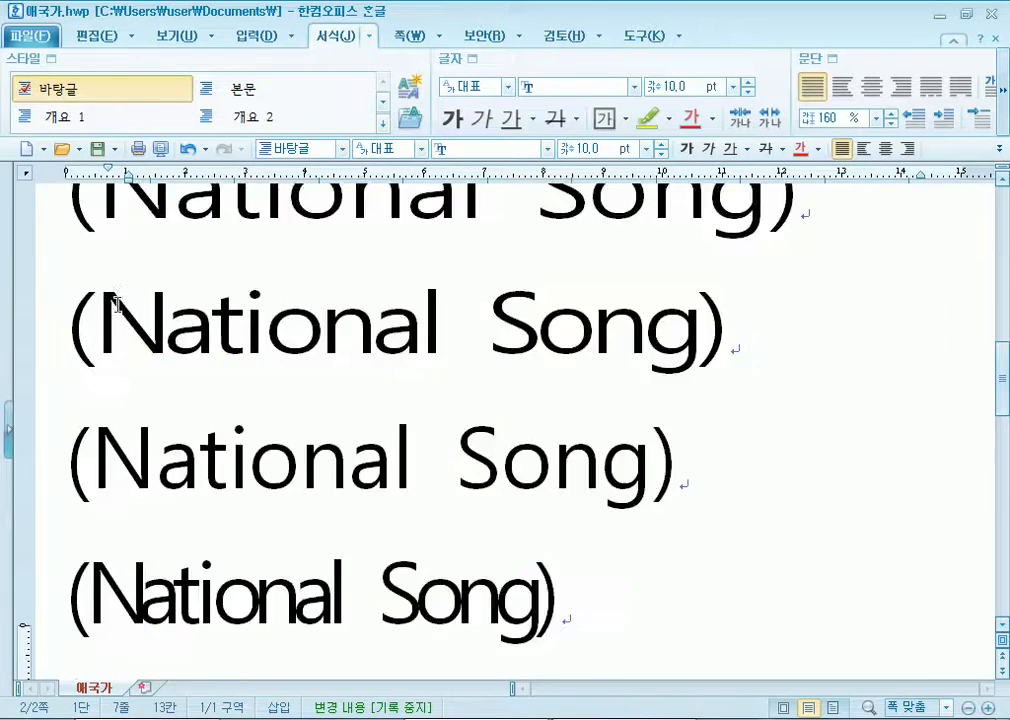
scroll(117, 305, down, 1)
scroll(117, 305, up, 1)
click(109, 290)
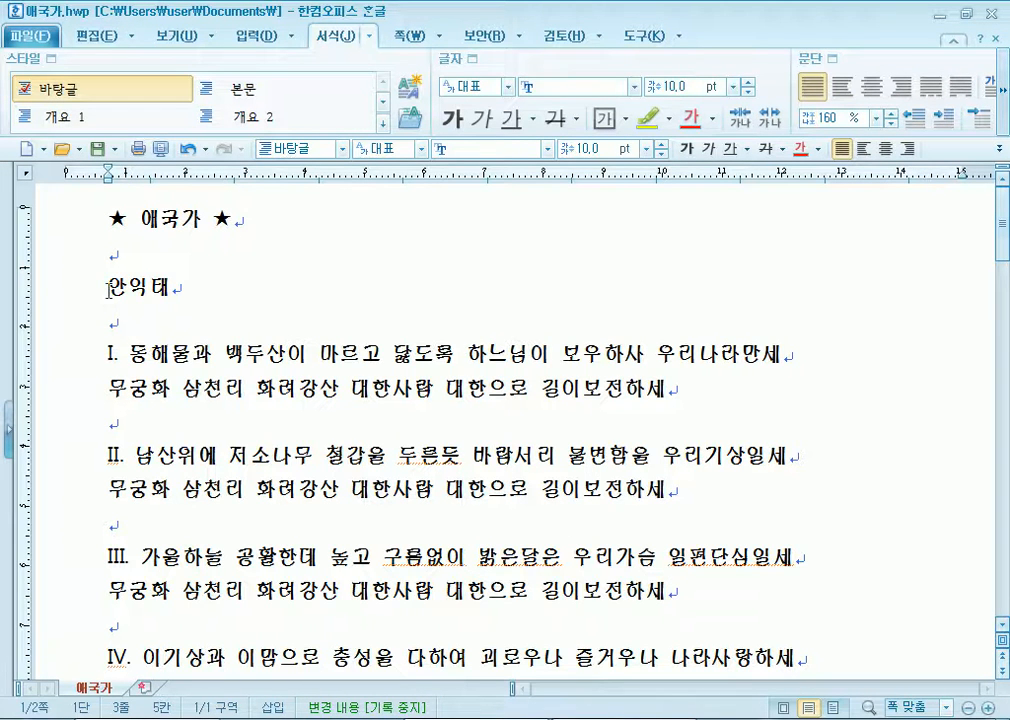
drag(109, 290, 300, 530)
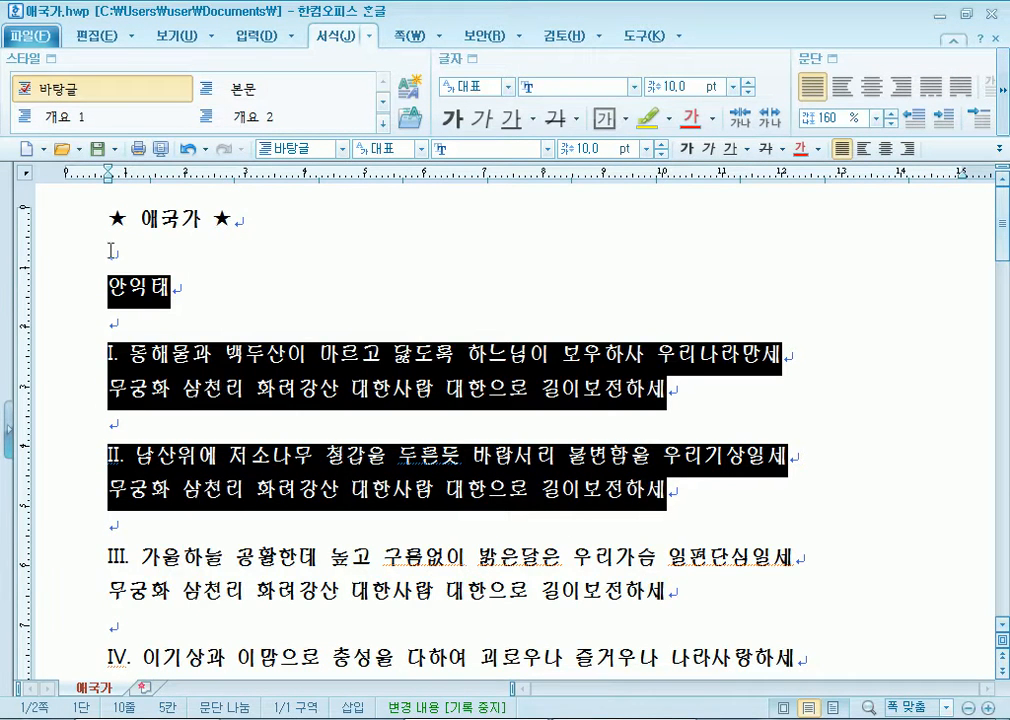
drag(113, 218, 691, 461)
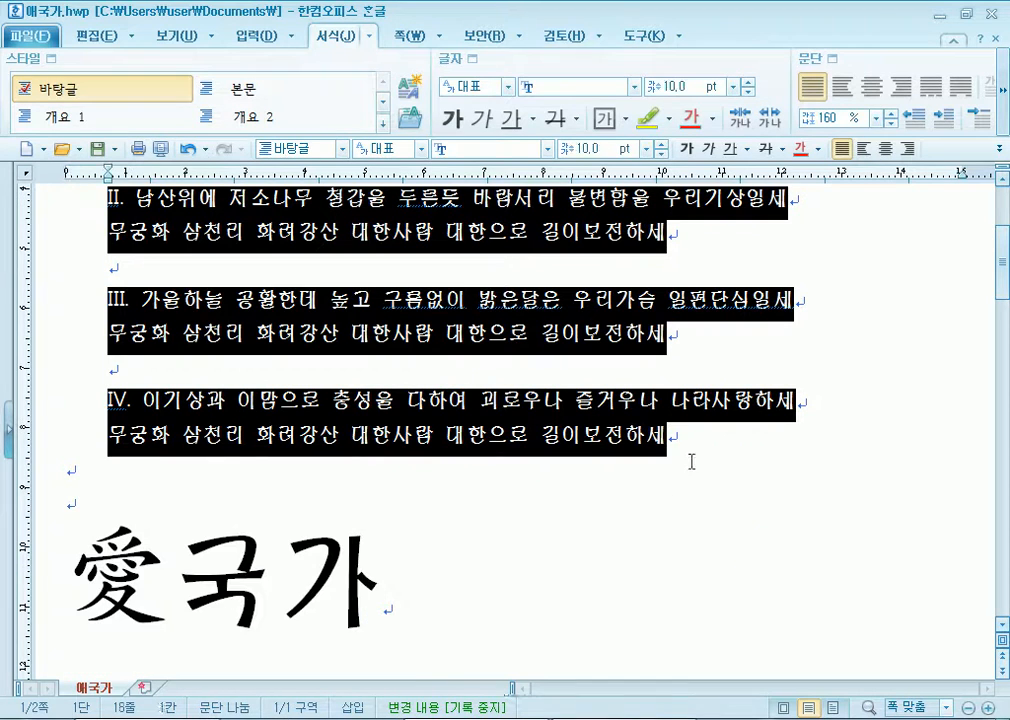
Look through the tools, security, input, format, review and page commands for the manuscript paper (원고지) feature.
click(633, 36)
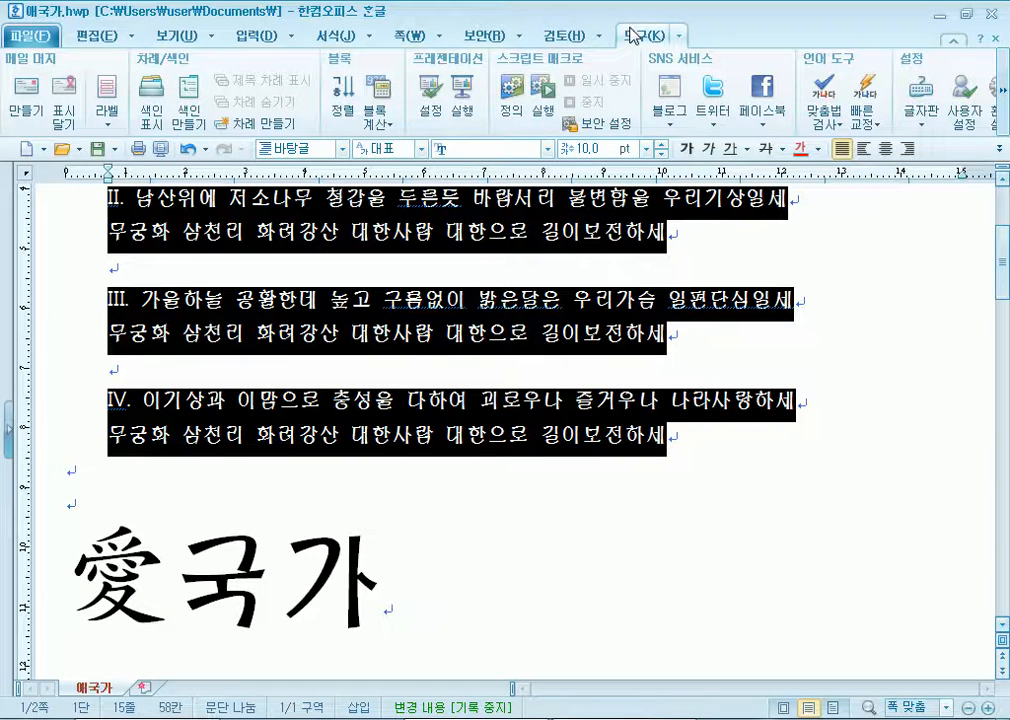
click(1002, 128)
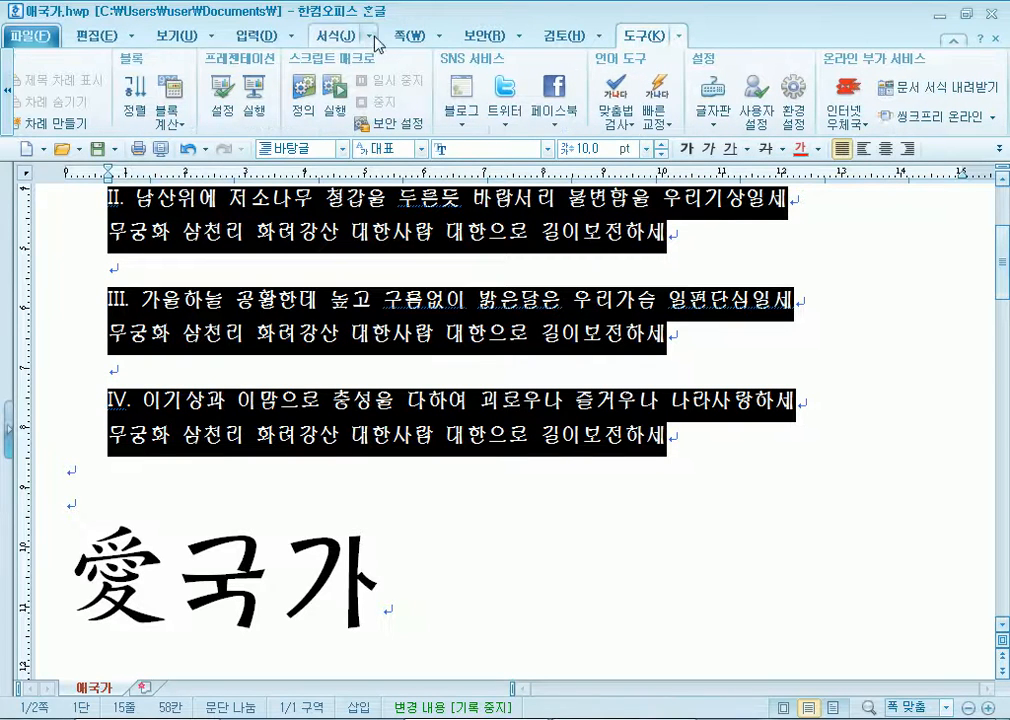
click(679, 40)
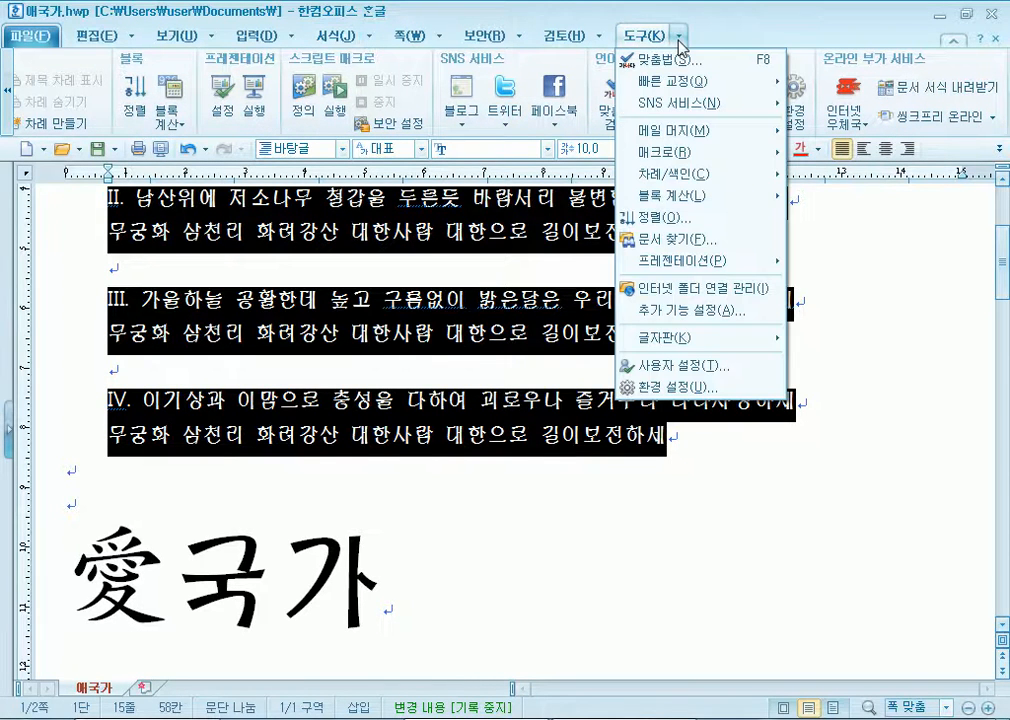
mouse_move(510, 34)
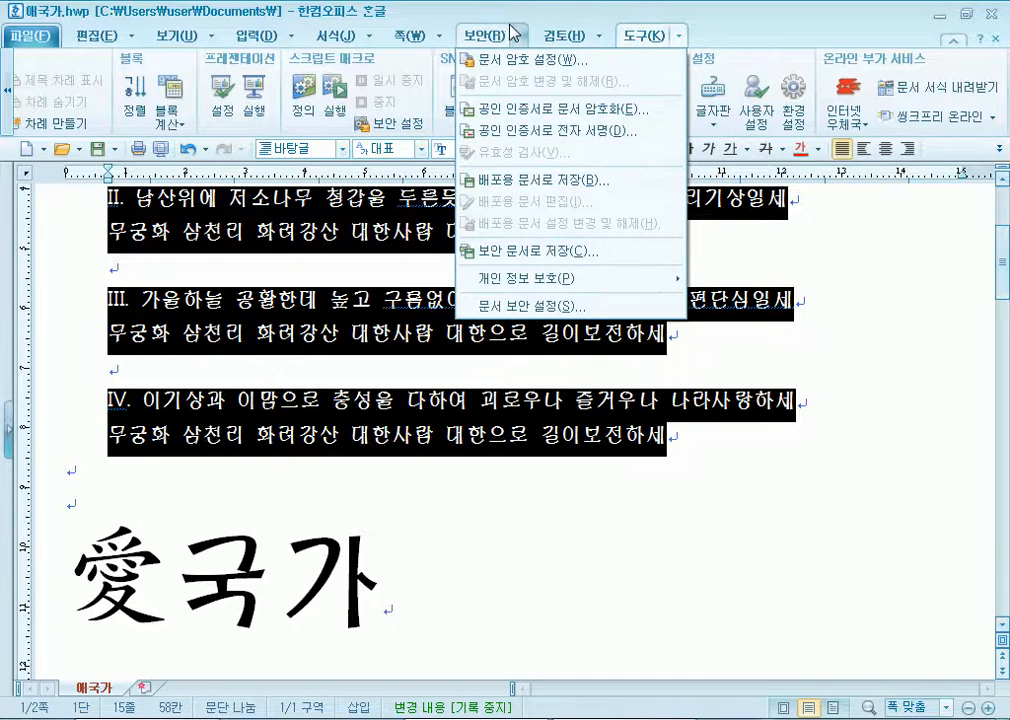
mouse_move(262, 38)
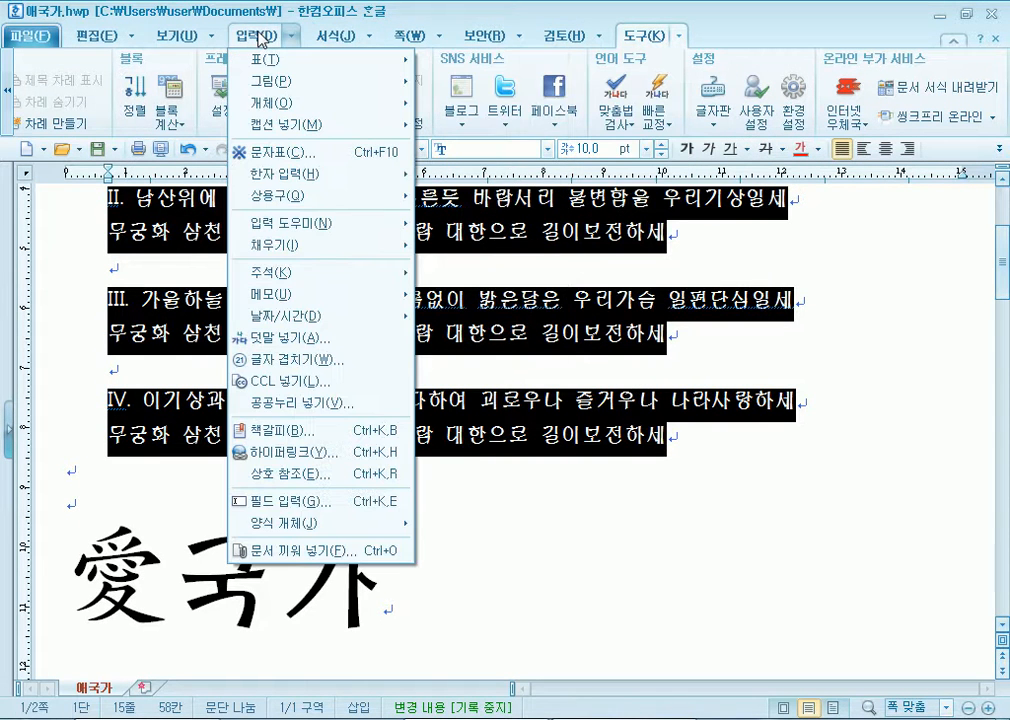
mouse_move(343, 33)
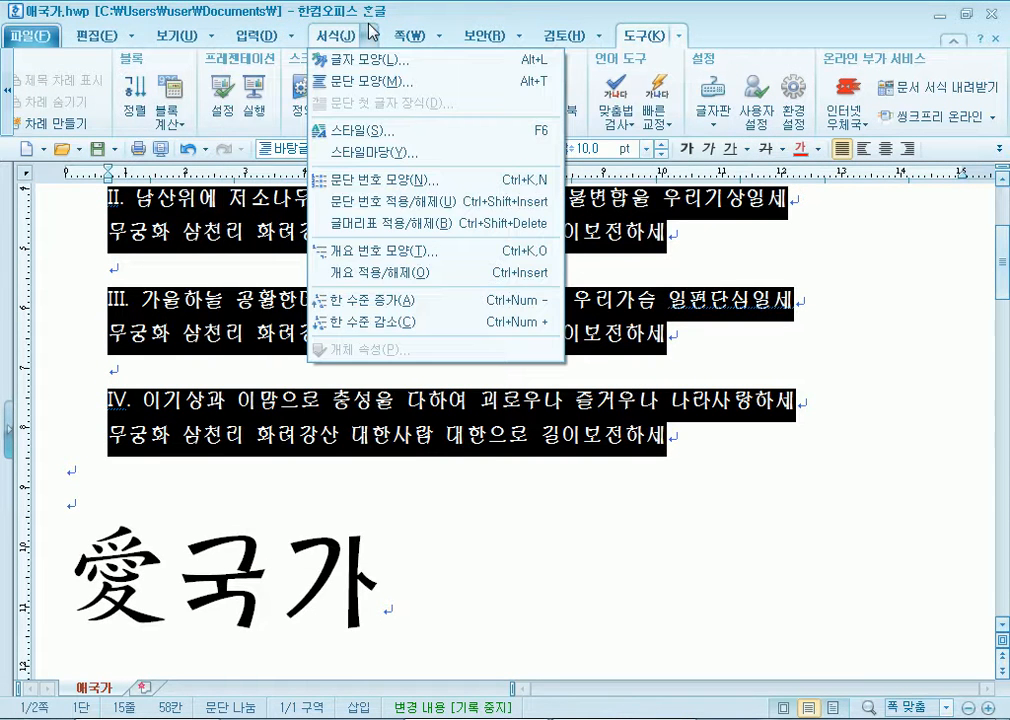
mouse_move(447, 40)
mouse_move(105, 50)
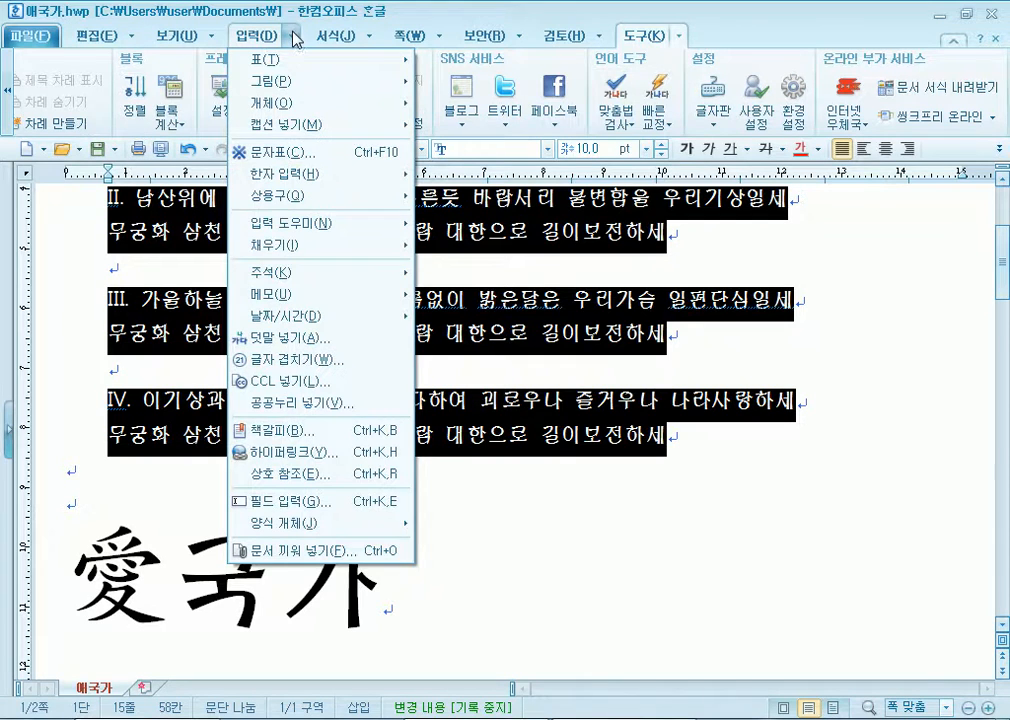
click(258, 44)
click(258, 44)
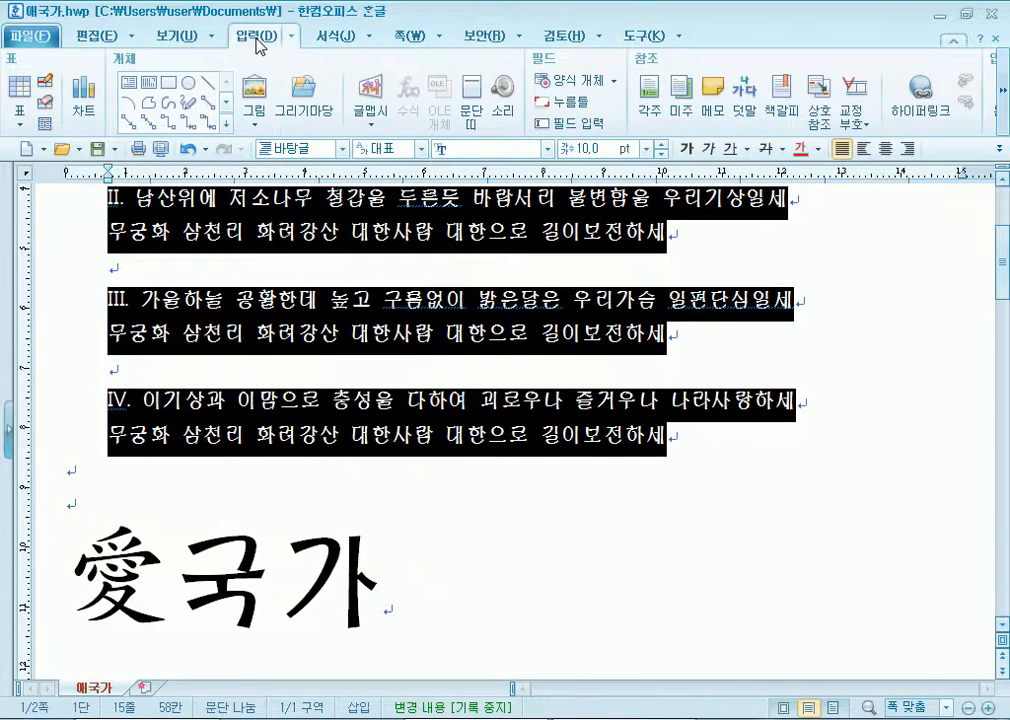
click(632, 50)
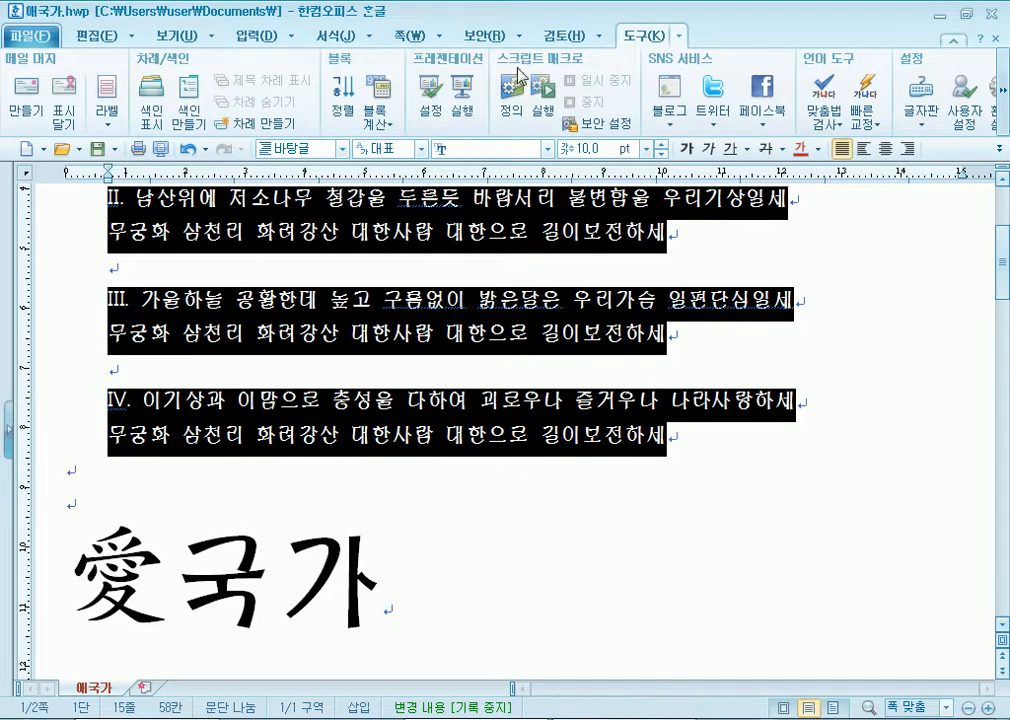
click(576, 40)
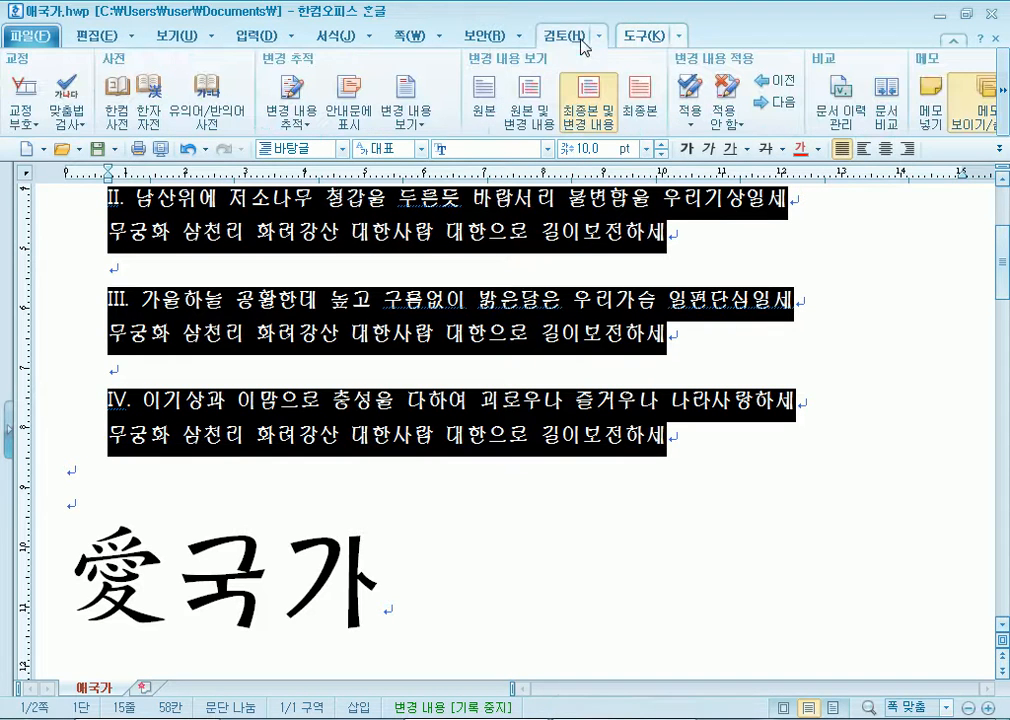
click(487, 36)
click(408, 40)
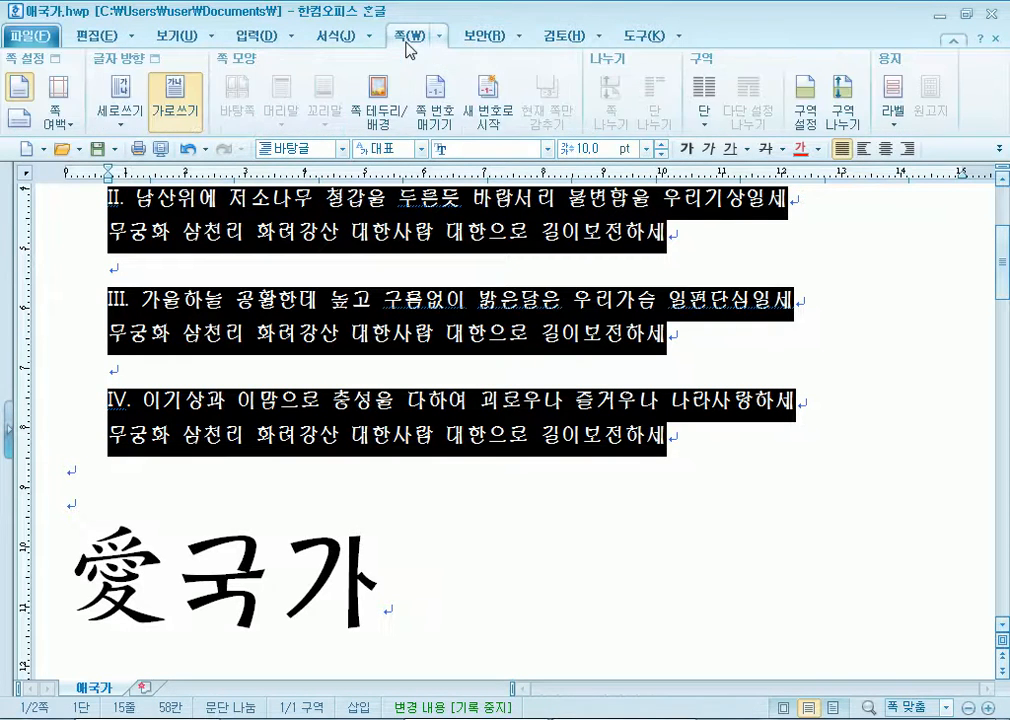
click(642, 232)
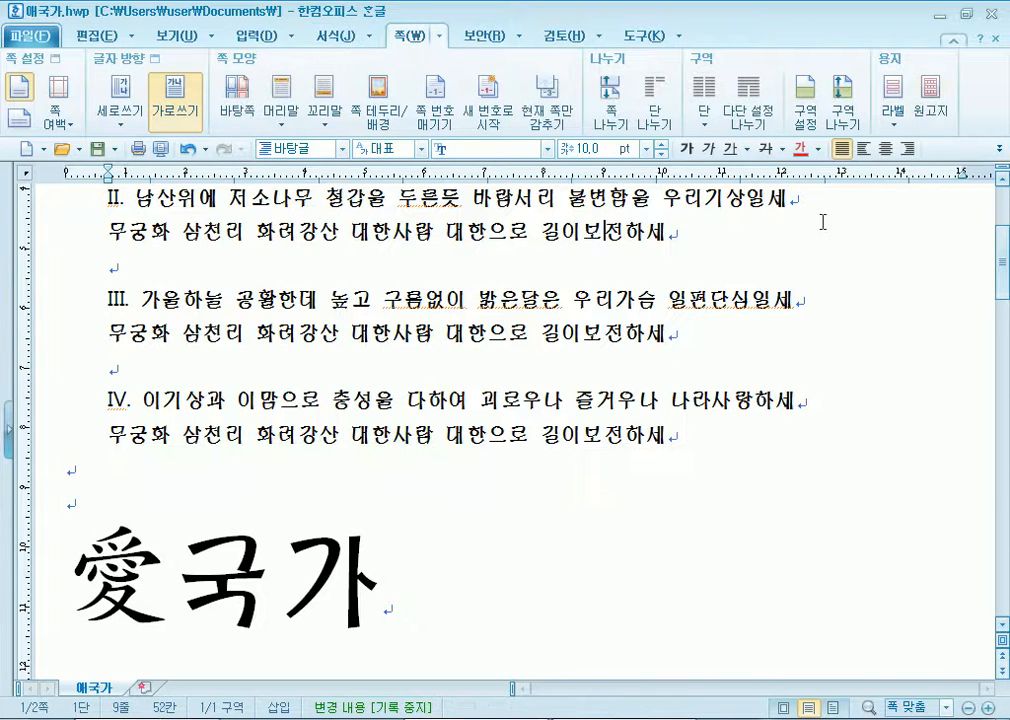
scroll(389, 298, up, 5)
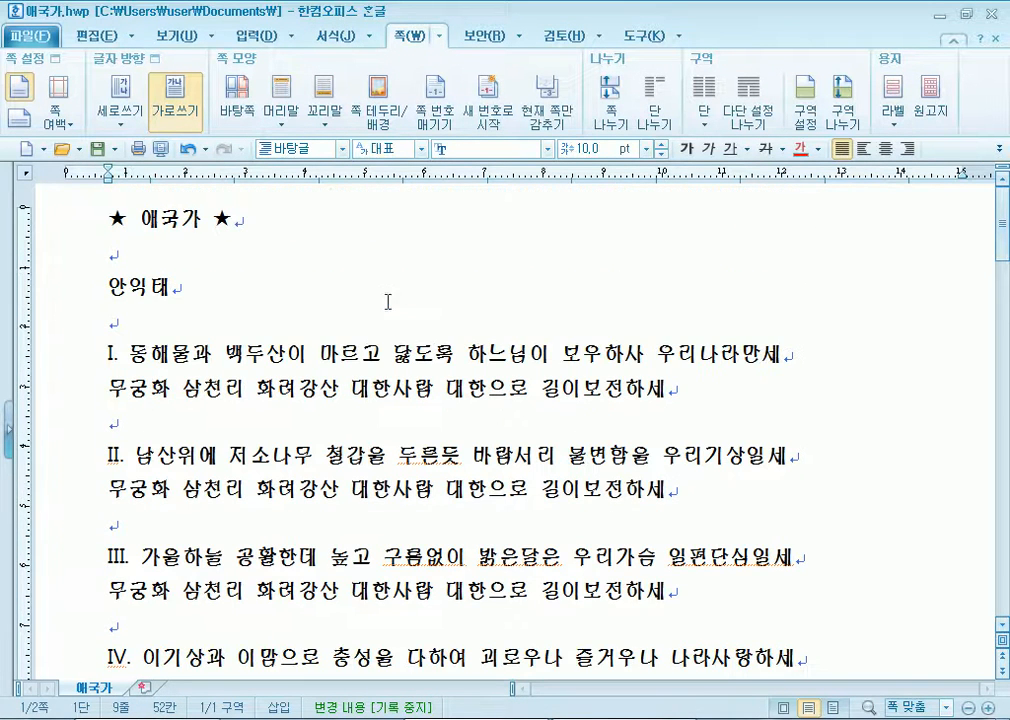
click(103, 219)
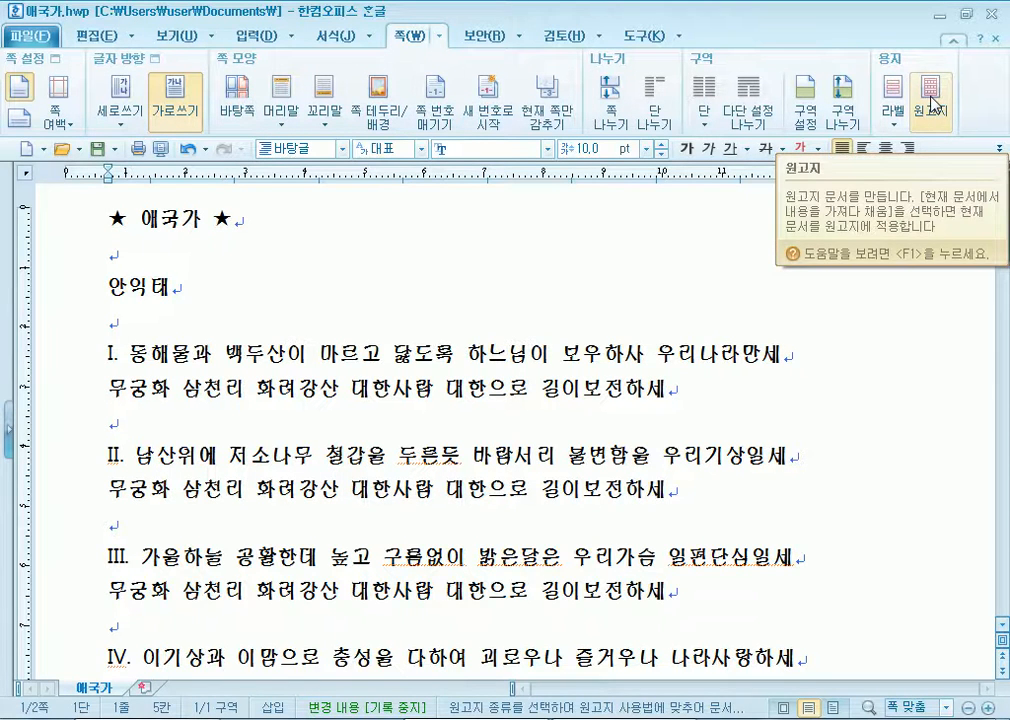
scroll(210, 300, down, 3)
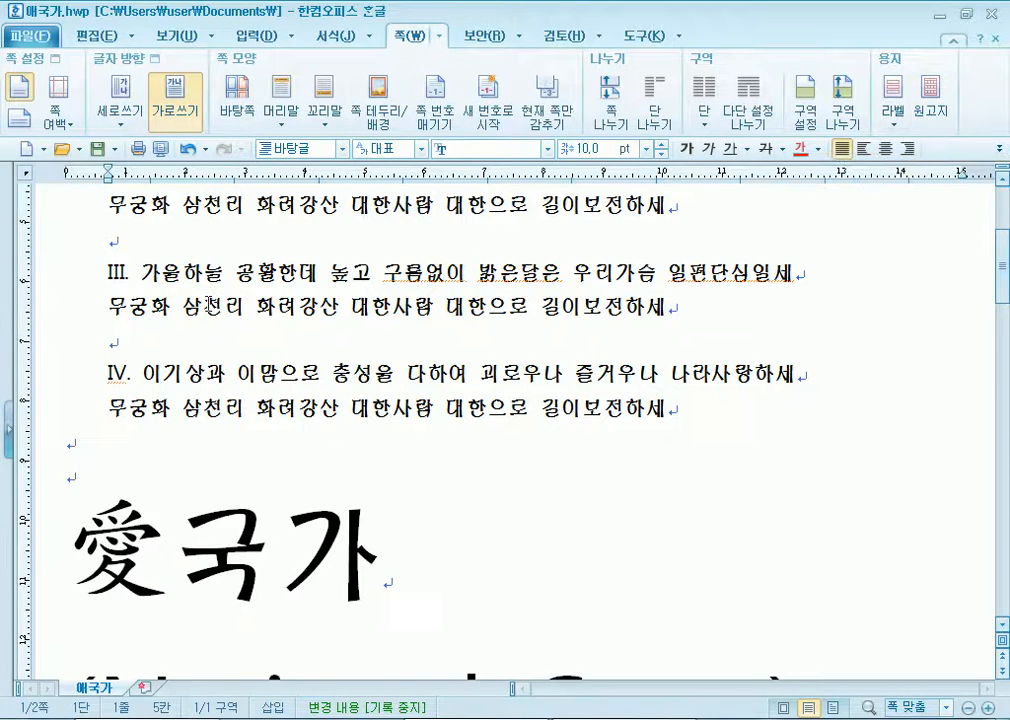
scroll(209, 308, up, 3)
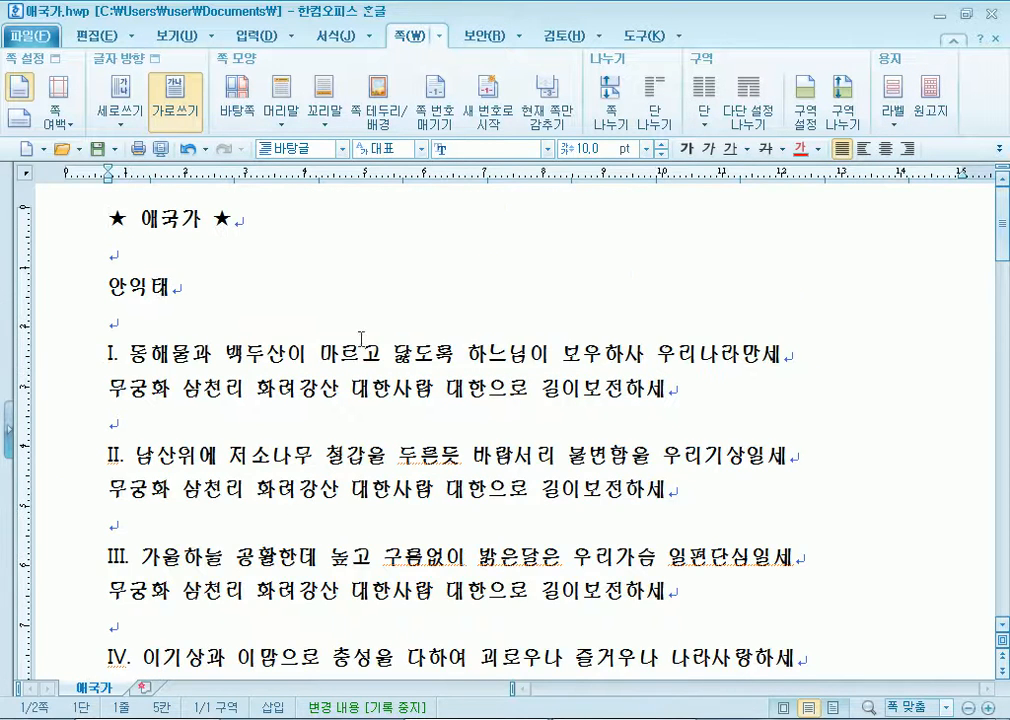
scroll(230, 340, down, 4)
click(212, 264)
scroll(300, 367, up, 1)
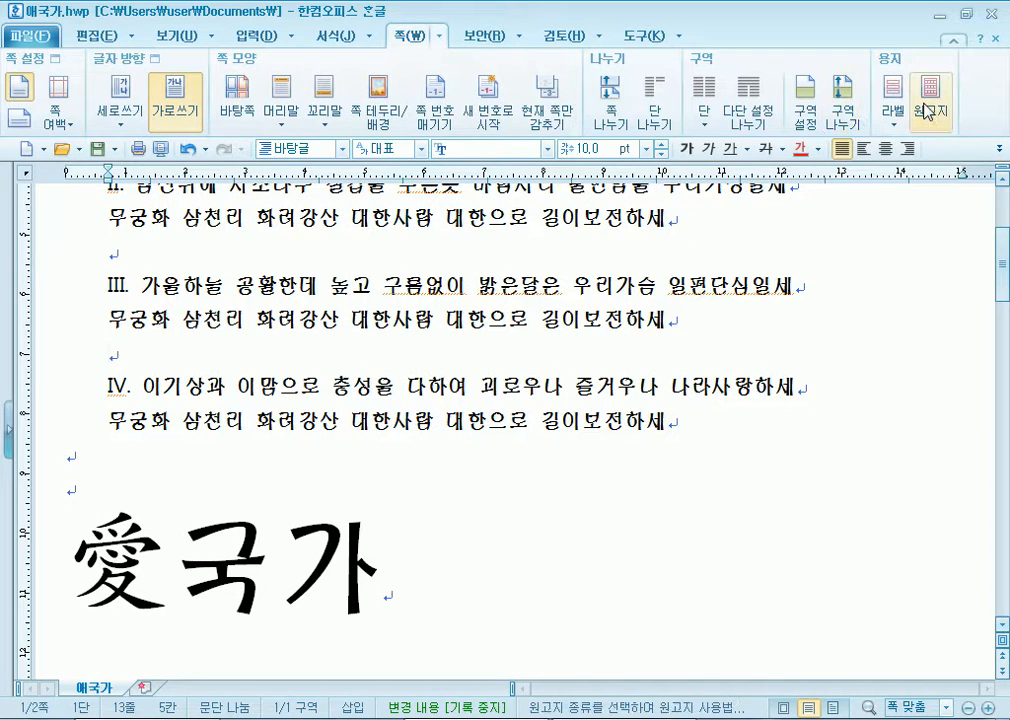
Create a new manuscript paper document from the 200자 원고지(B5 용지)-빨강 template and show its page outline (쪽 윤곽).
click(928, 110)
drag(523, 206, 523, 38)
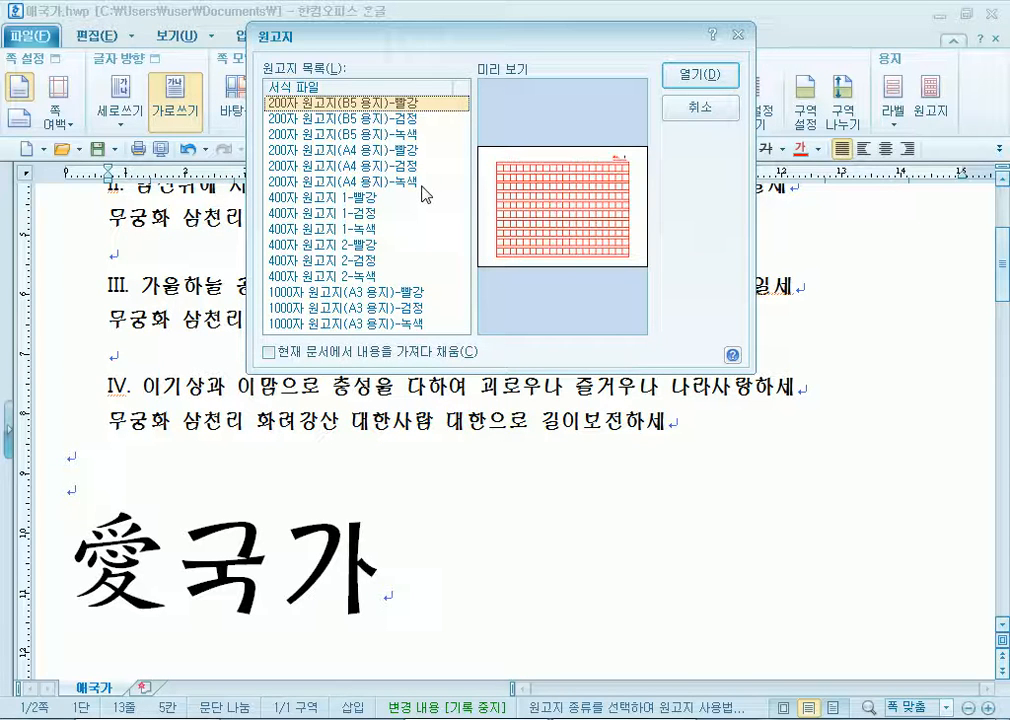
click(412, 294)
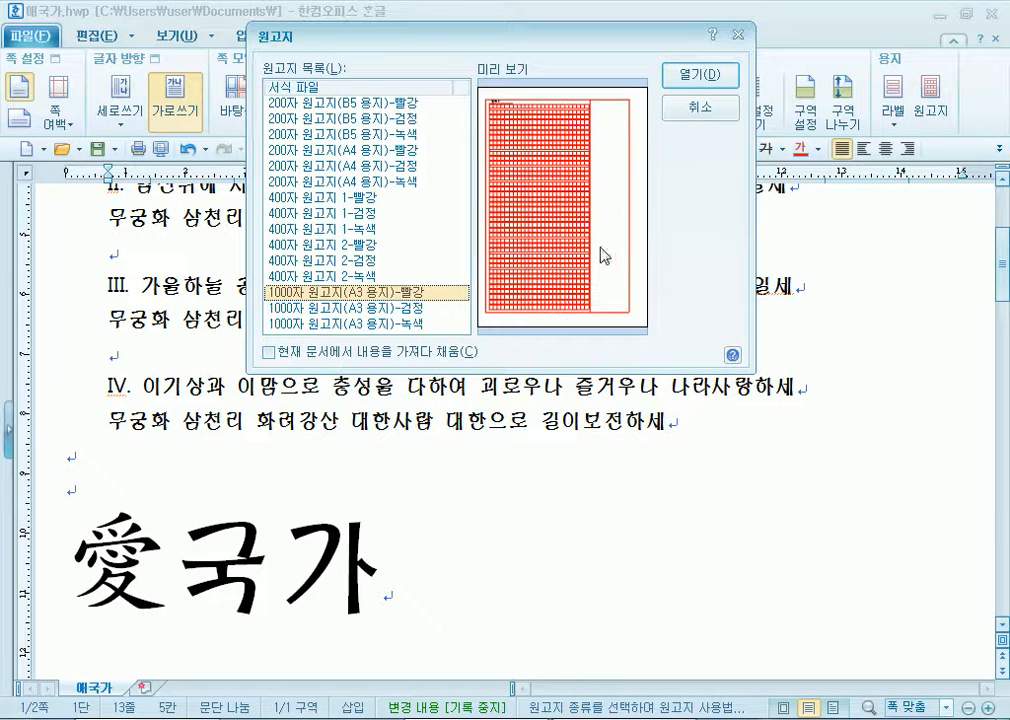
click(365, 118)
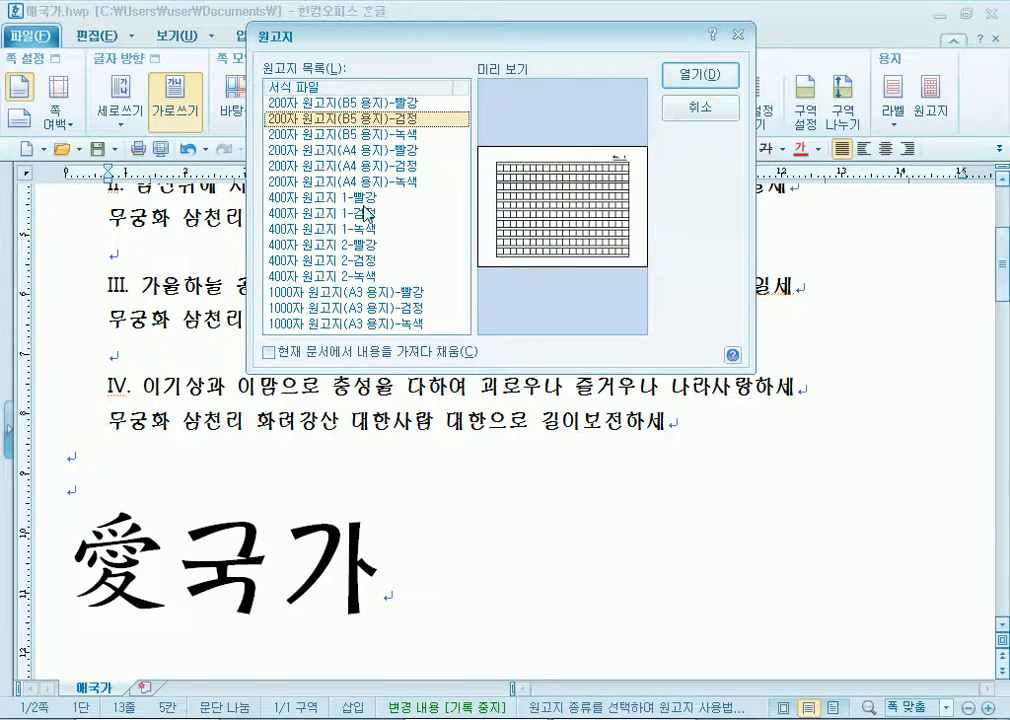
click(360, 153)
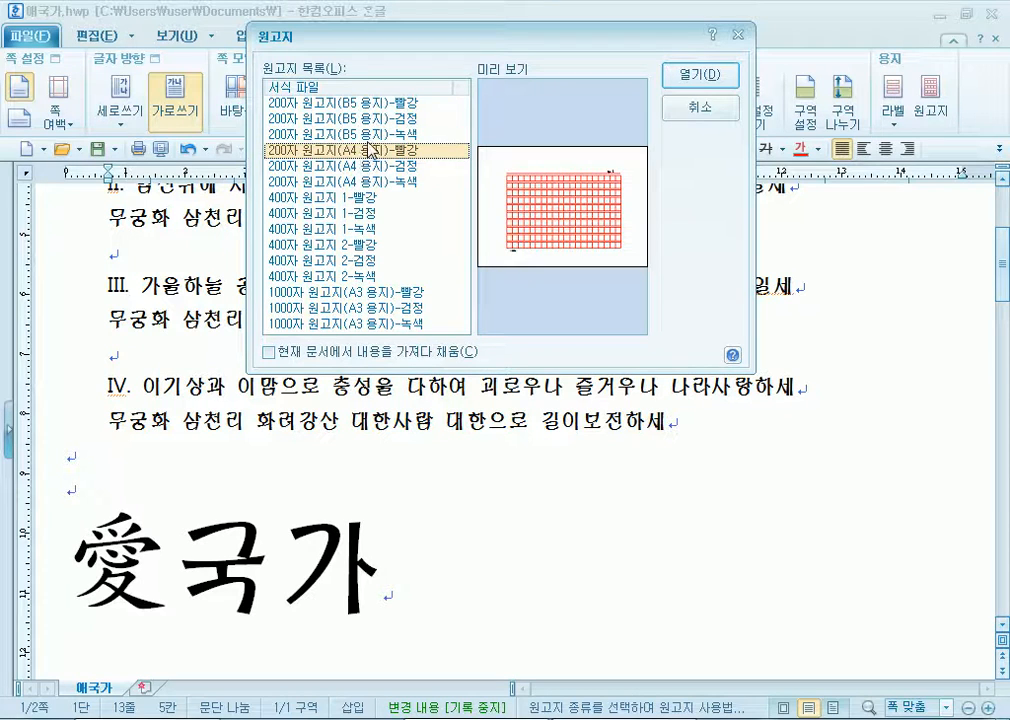
click(374, 103)
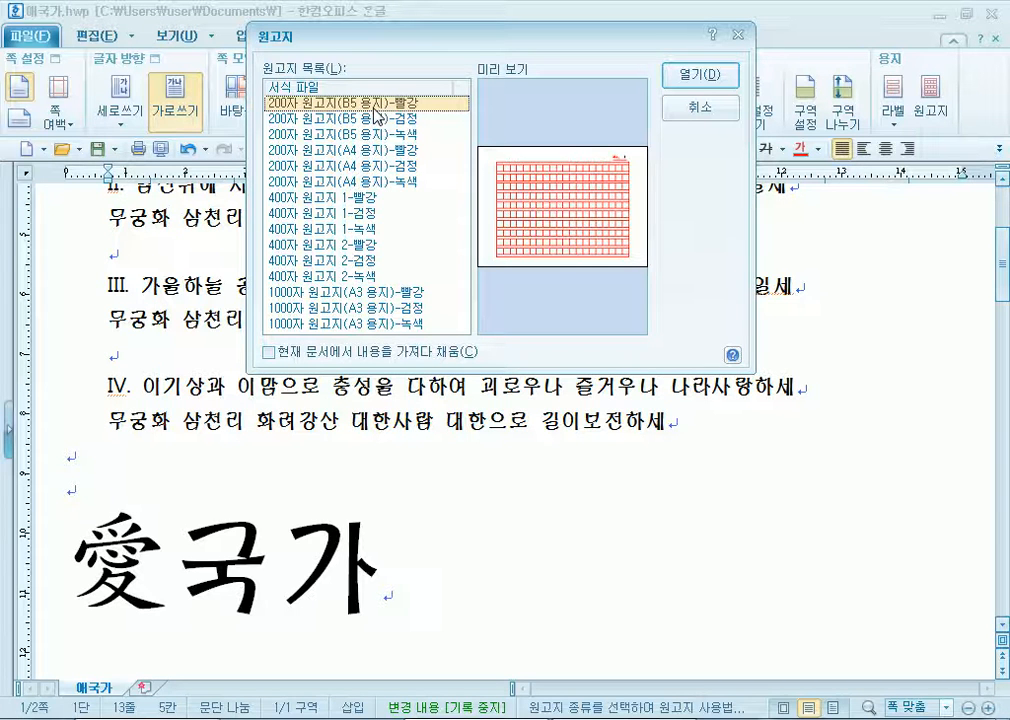
click(706, 80)
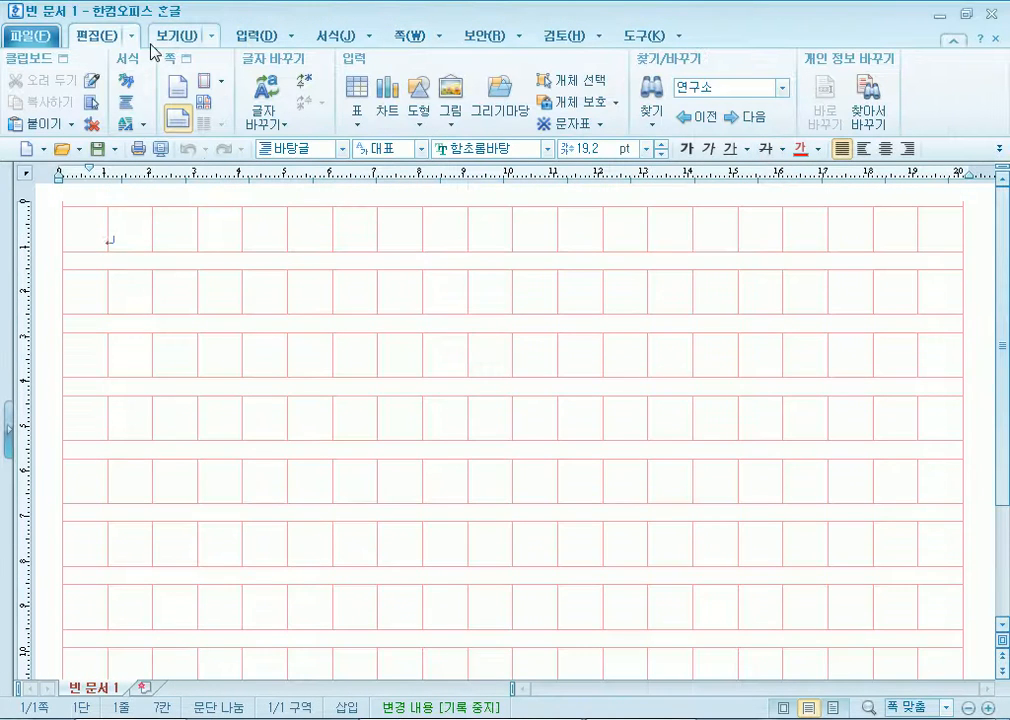
click(165, 38)
click(20, 95)
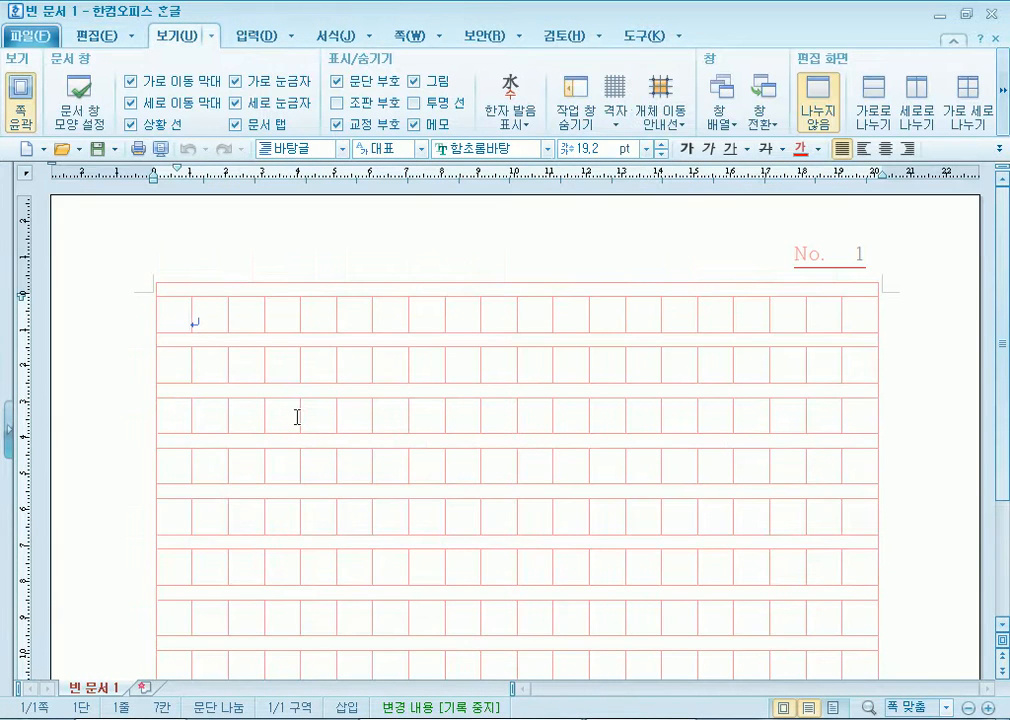
Enter the title 애국가 on the first manuscript line and leave an empty line below it.
text(DORNRRK)
key(Return)
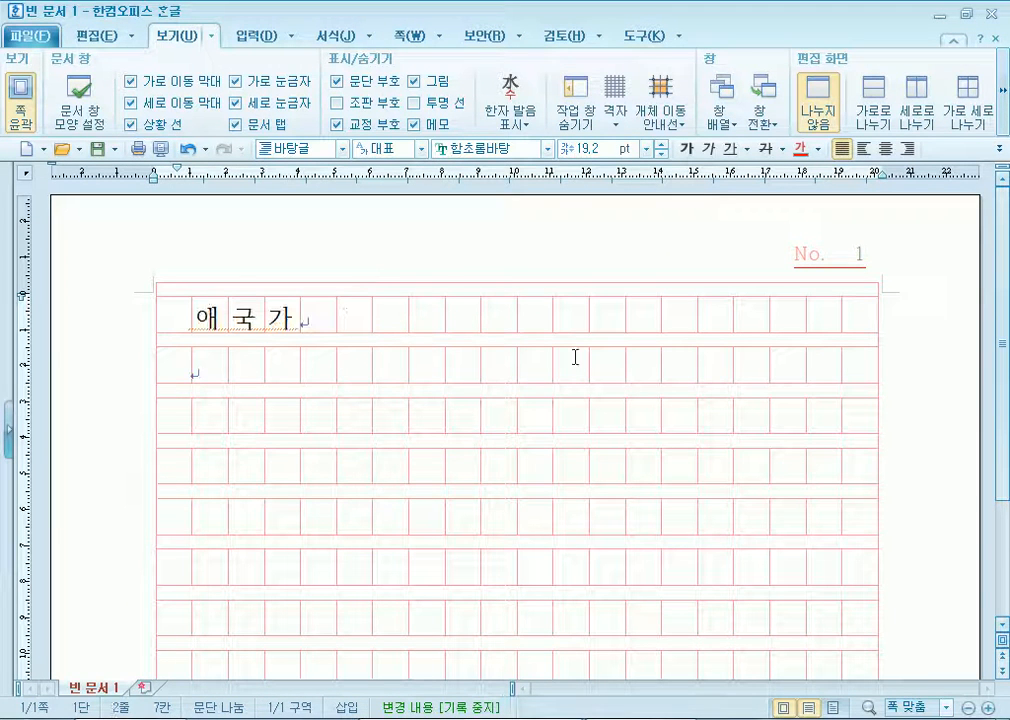
key(Return)
Write the anthem text 동해물과 백두산이 마르고 닳도록 하느님이 보우하사 starting on the third manuscript line.
text(ehdgoanf)
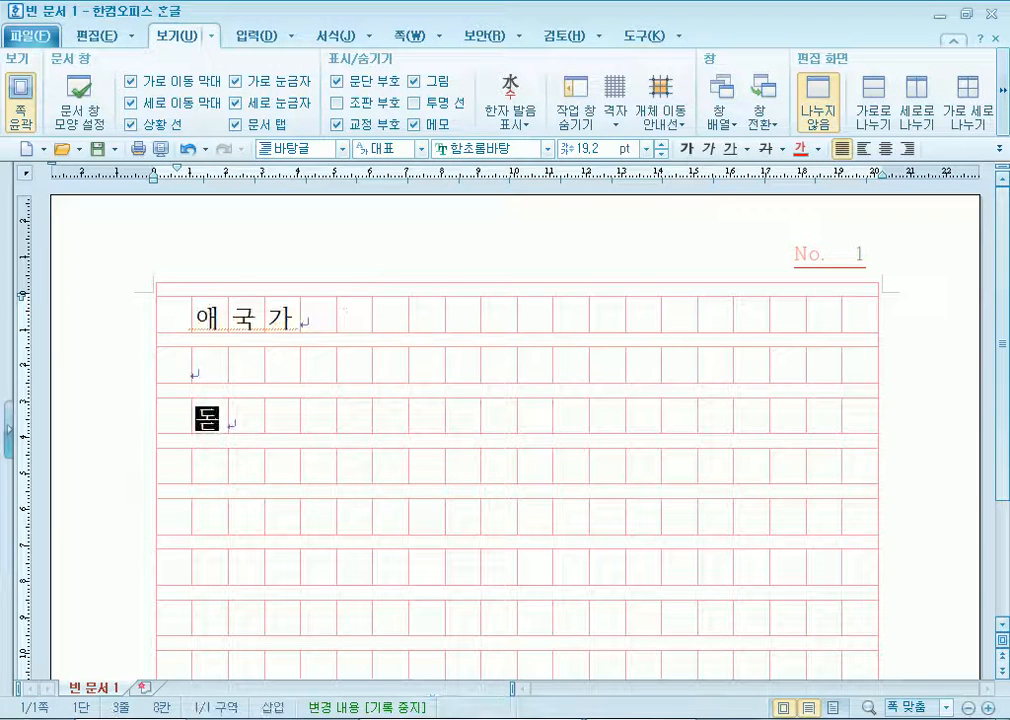
text(rhk qorentksdl )
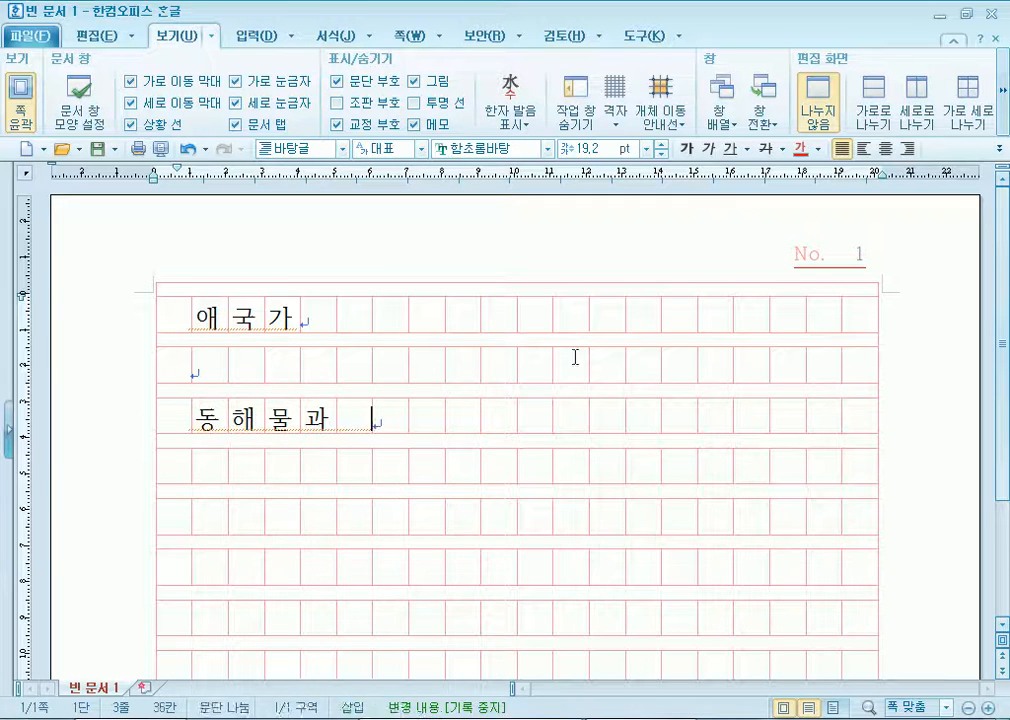
text(akfmeh e)
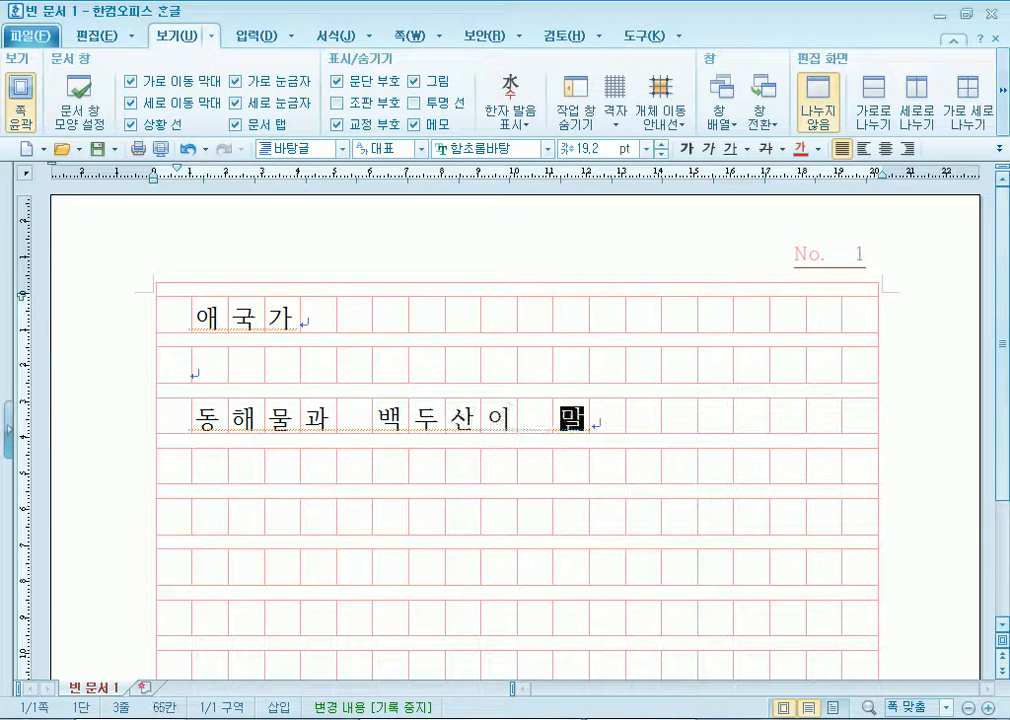
key(BackSpace)
key(BackSpace)
key(BackSpace)
text(rh ekfgehfhr gksmsladl qh)
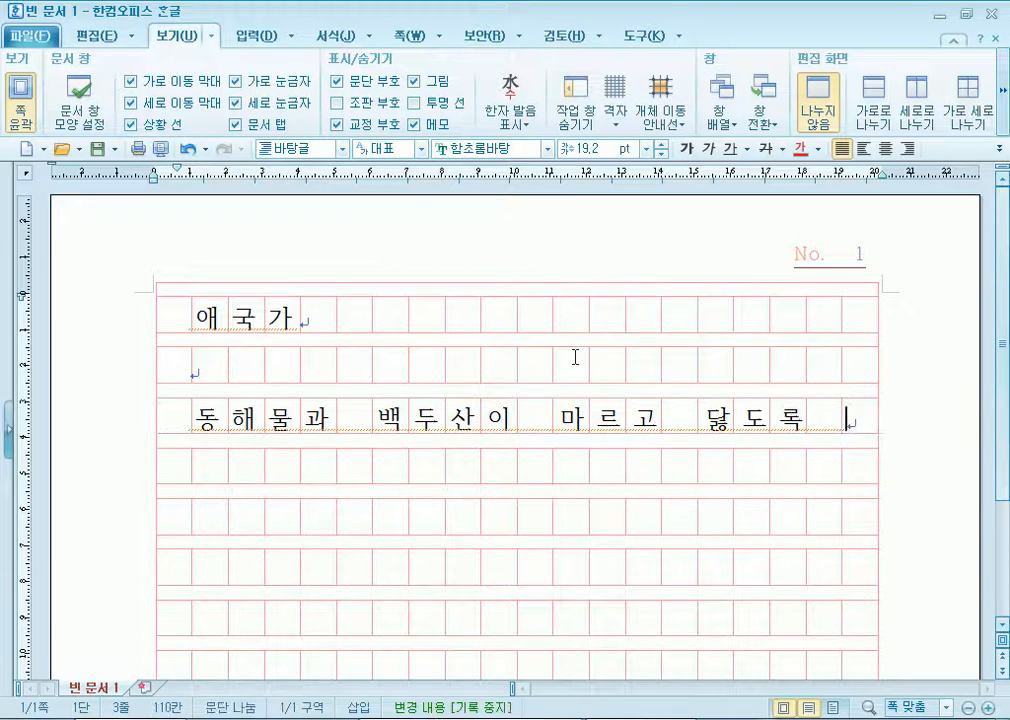
text(dngktk)
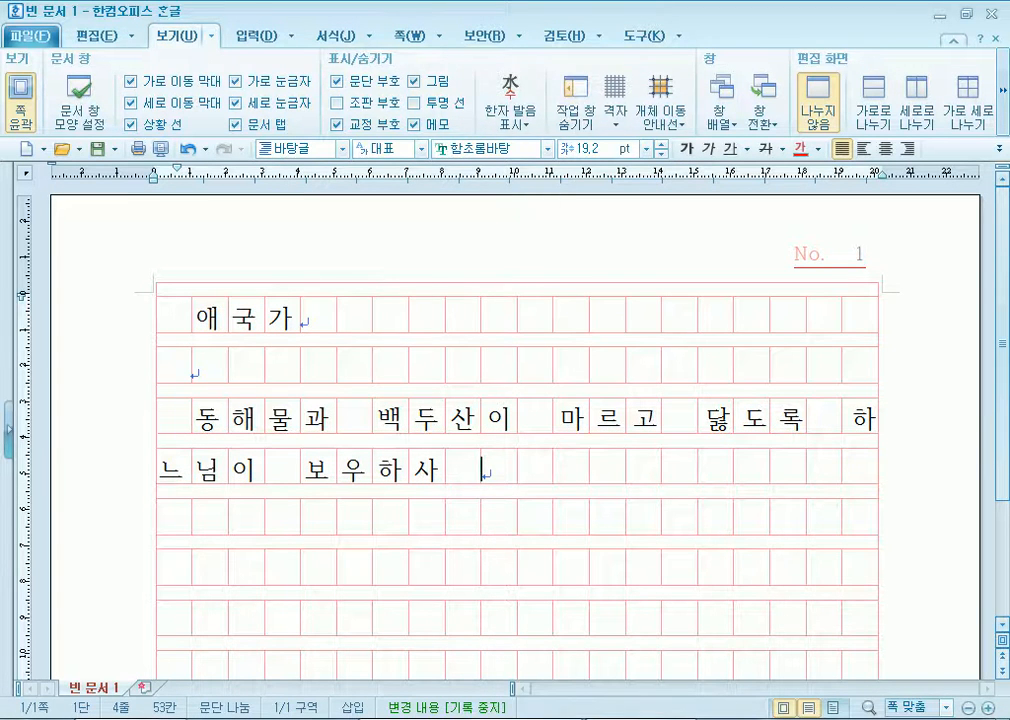
Create a 200자 원고지(B5 용지)-빨강 manuscript document from 애국가 with 현재 문서에서 내용을 가져다 채움 enabled.
click(361, 575)
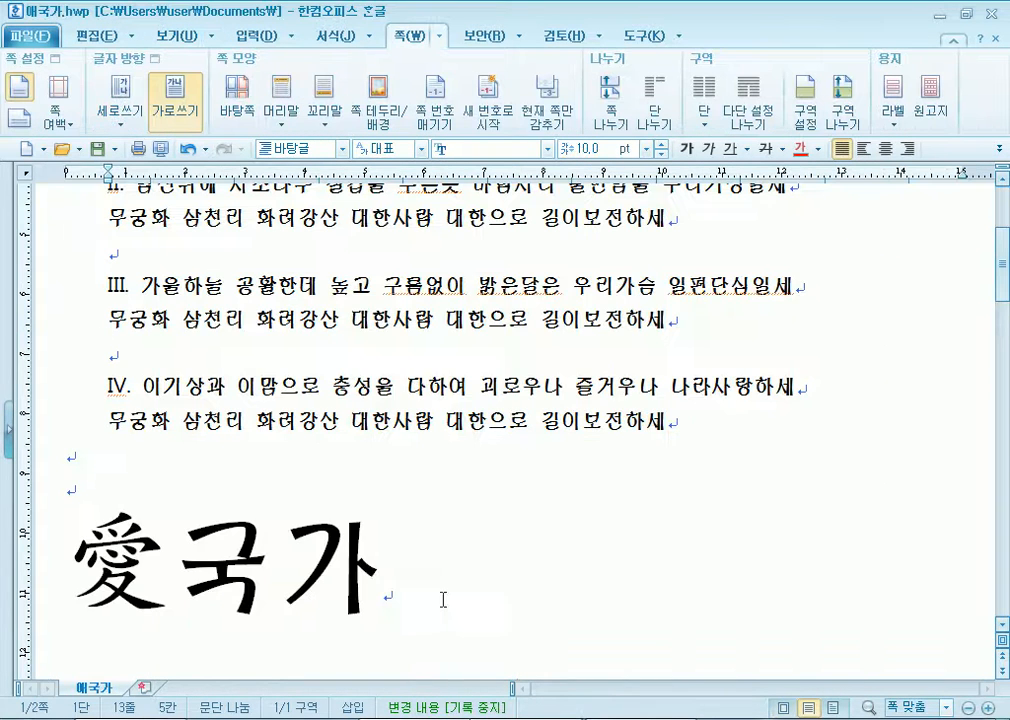
scroll(460, 487, up, 3)
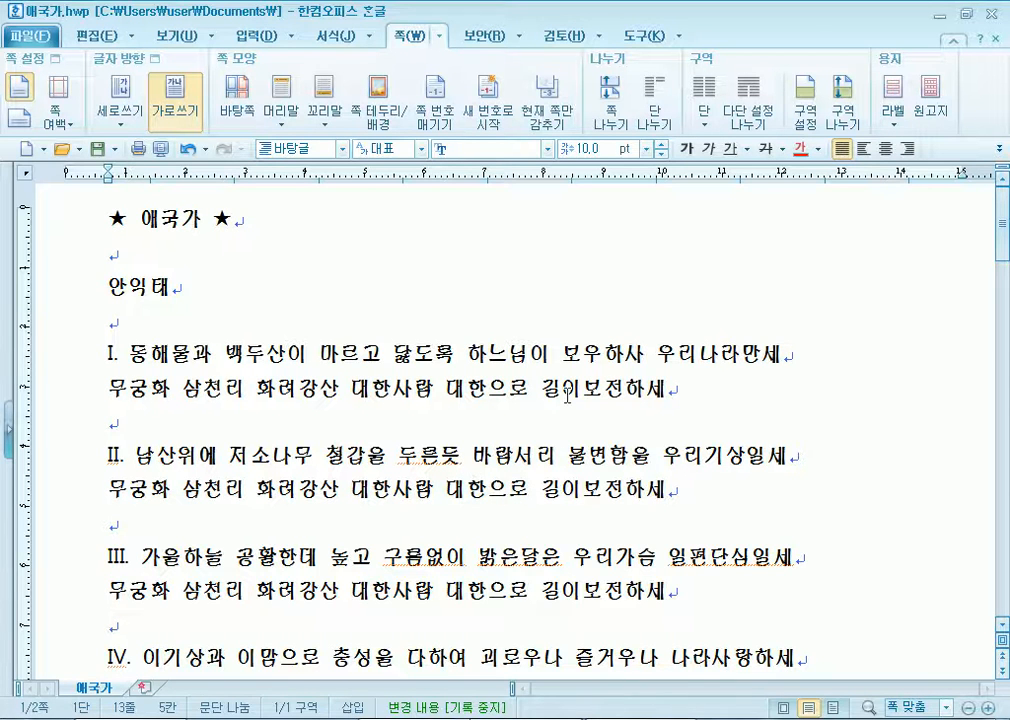
click(940, 97)
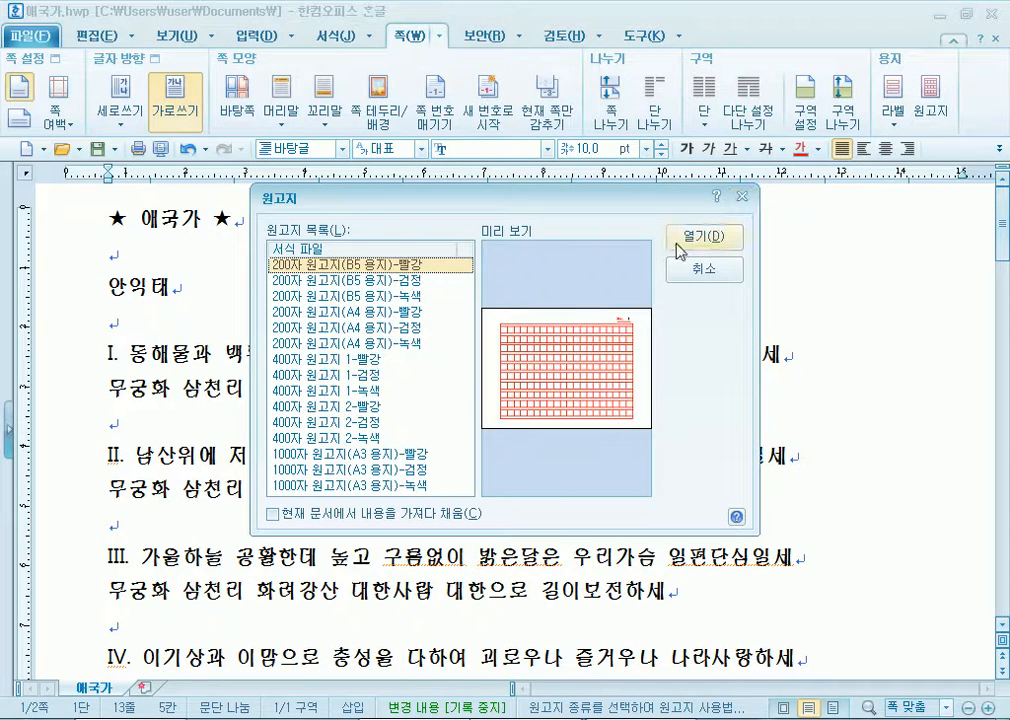
click(277, 515)
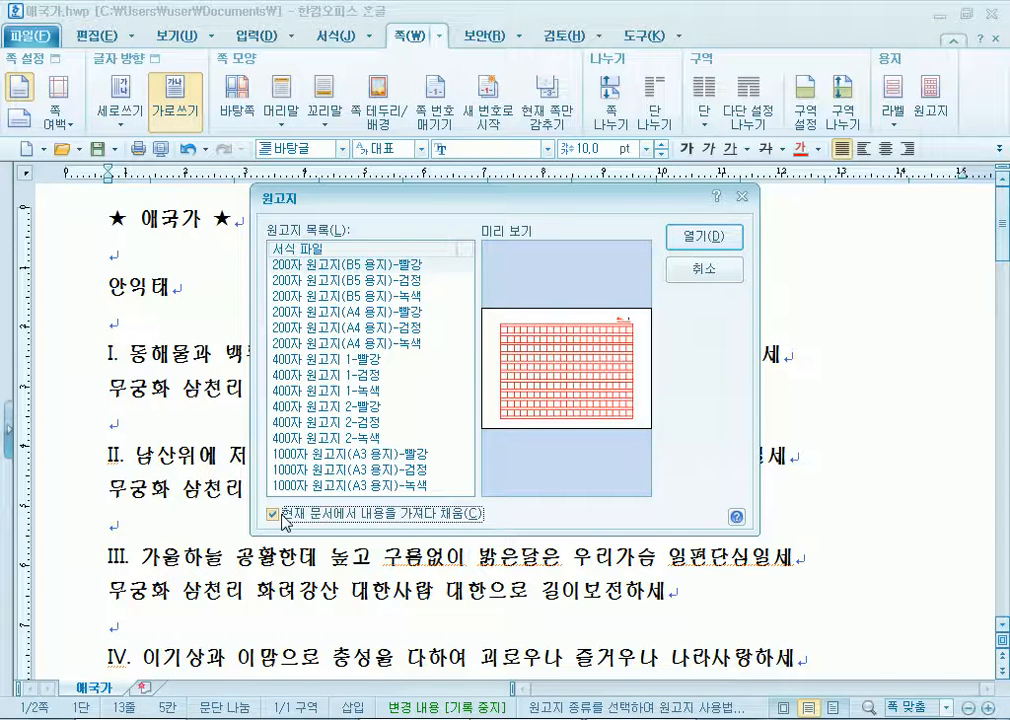
click(287, 520)
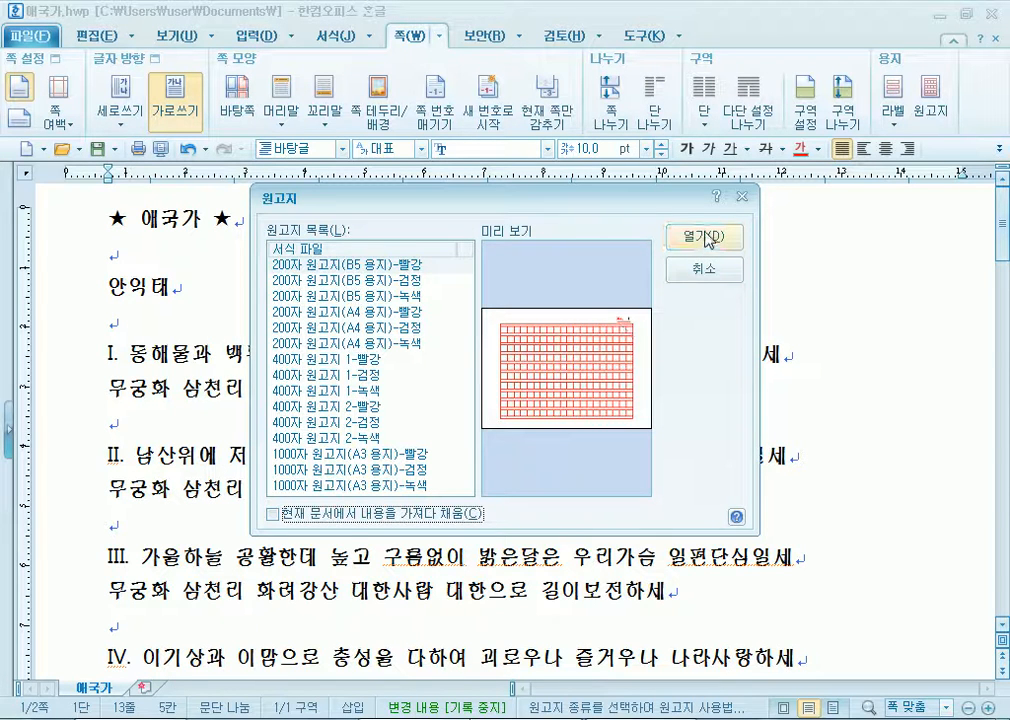
click(284, 514)
click(726, 240)
Look through the filled manuscript pages and show their page outline (쪽 윤곽).
scroll(585, 437, down, 3)
scroll(587, 436, down, 10)
scroll(588, 432, down, 10)
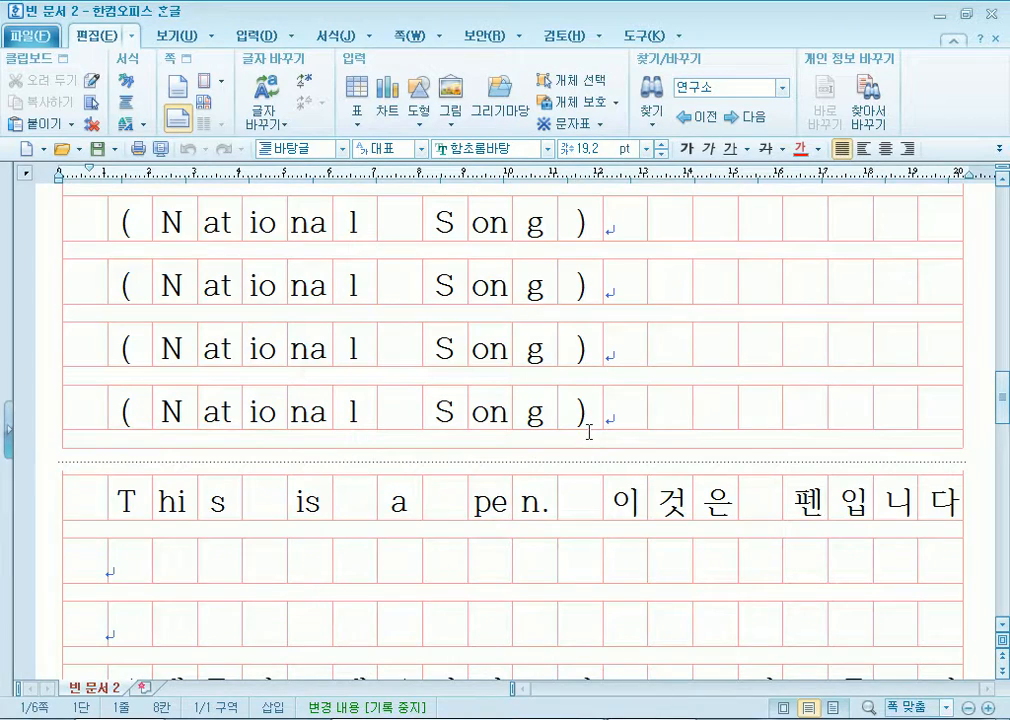
scroll(589, 432, down, 10)
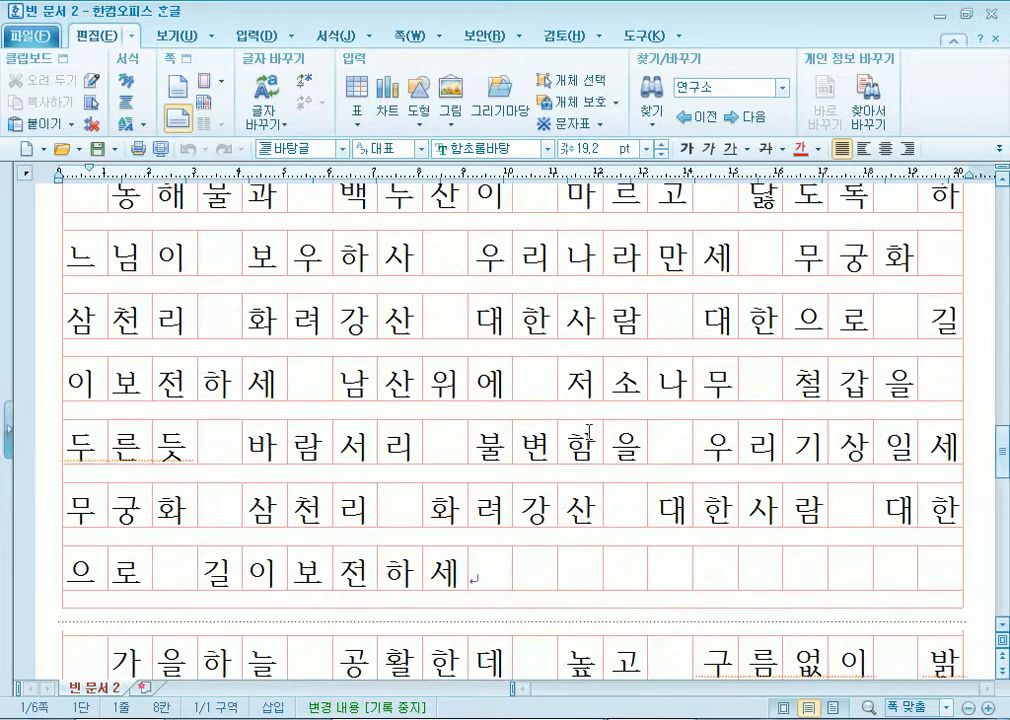
scroll(590, 430, down, 5)
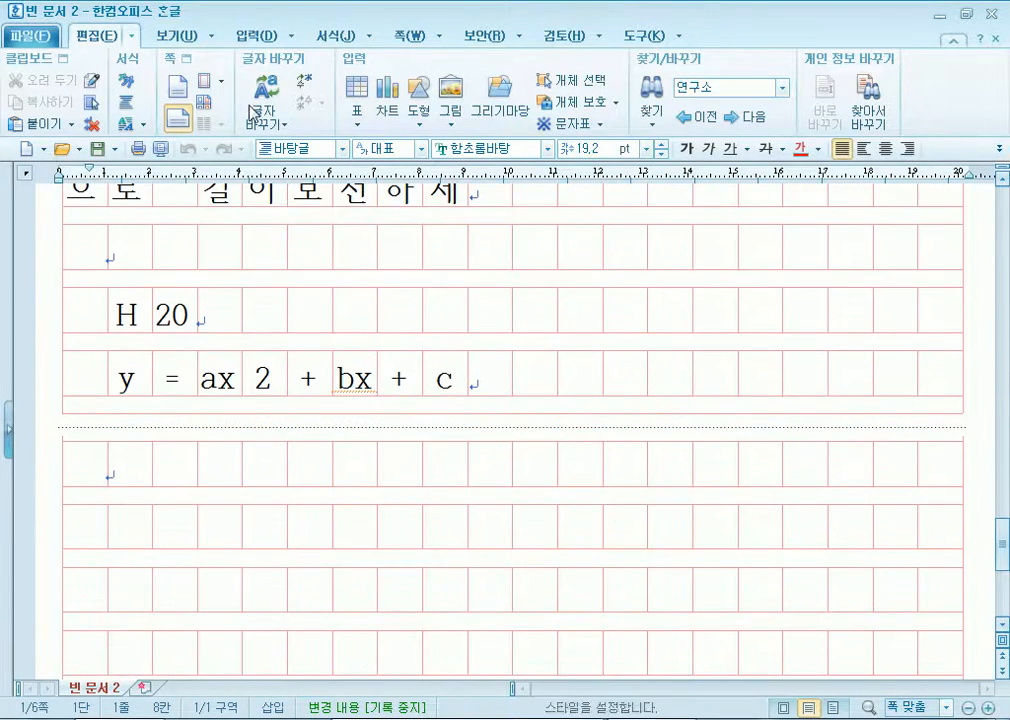
click(195, 35)
click(22, 90)
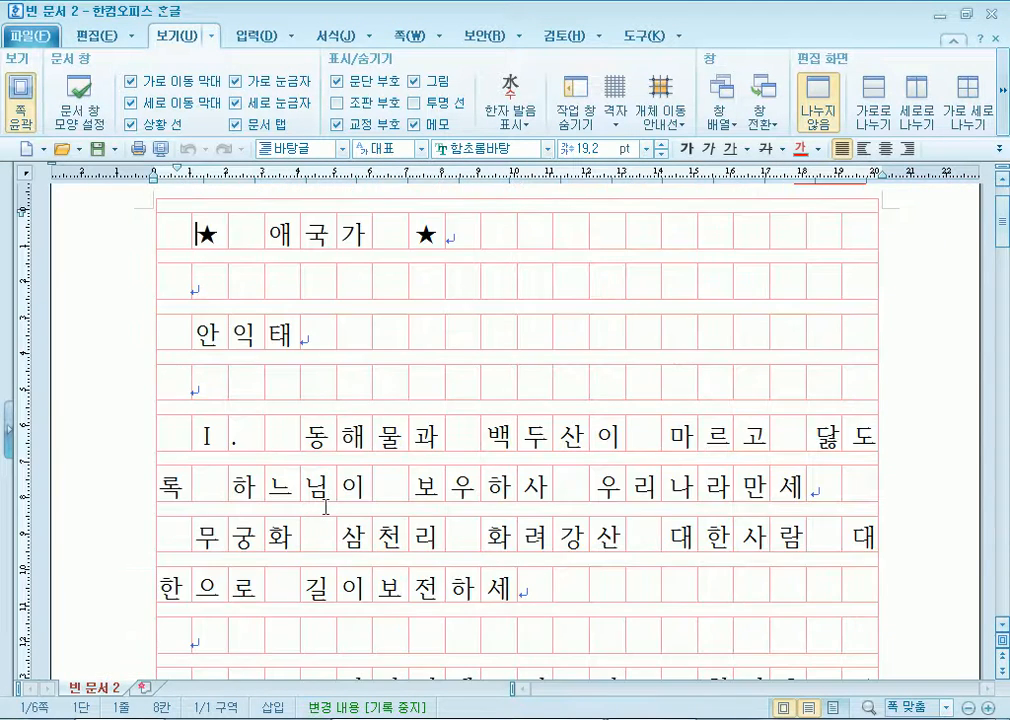
Examine the first manuscript page, and close the filled manuscript document and the blank document to return to 애국가.
scroll(325, 512, up, 2)
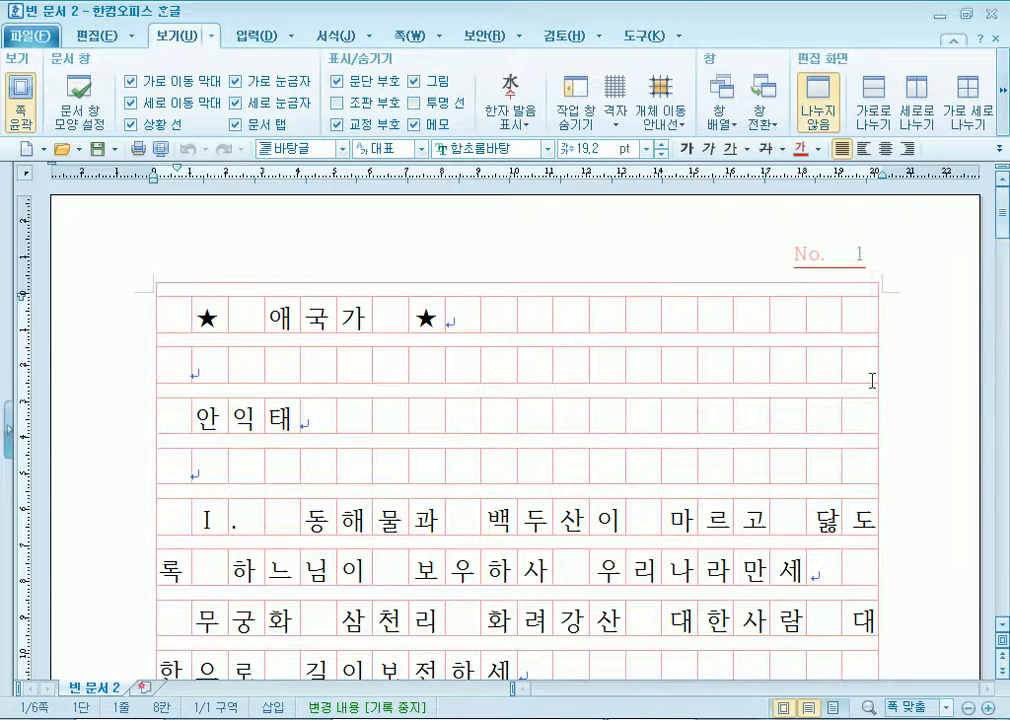
scroll(872, 380, down, 3)
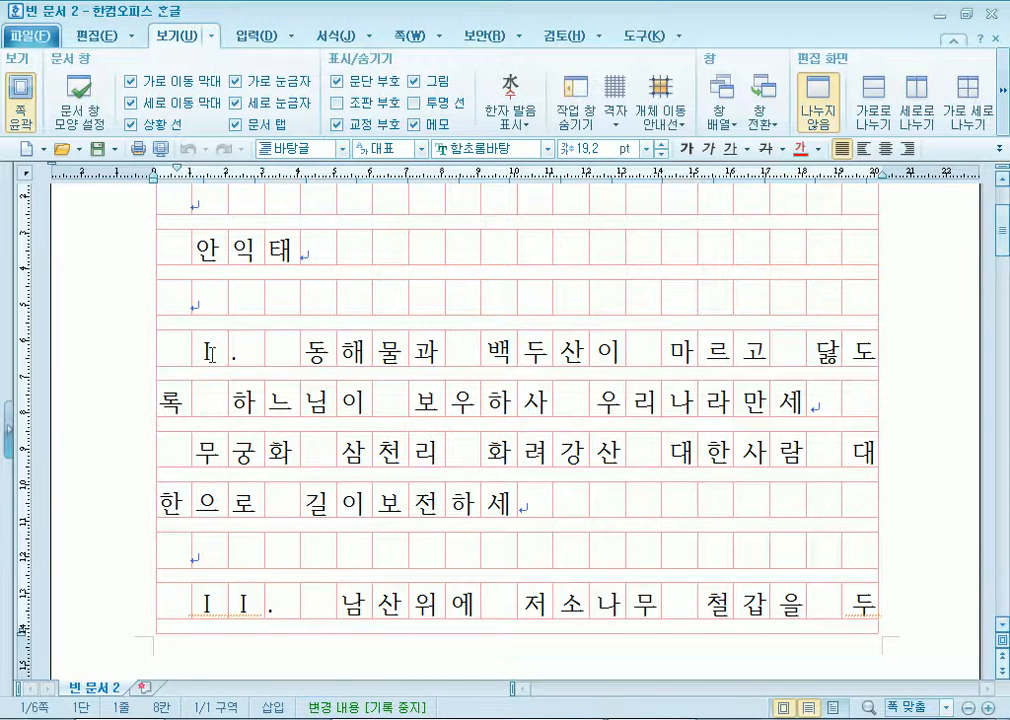
scroll(210, 352, up, 2)
click(207, 271)
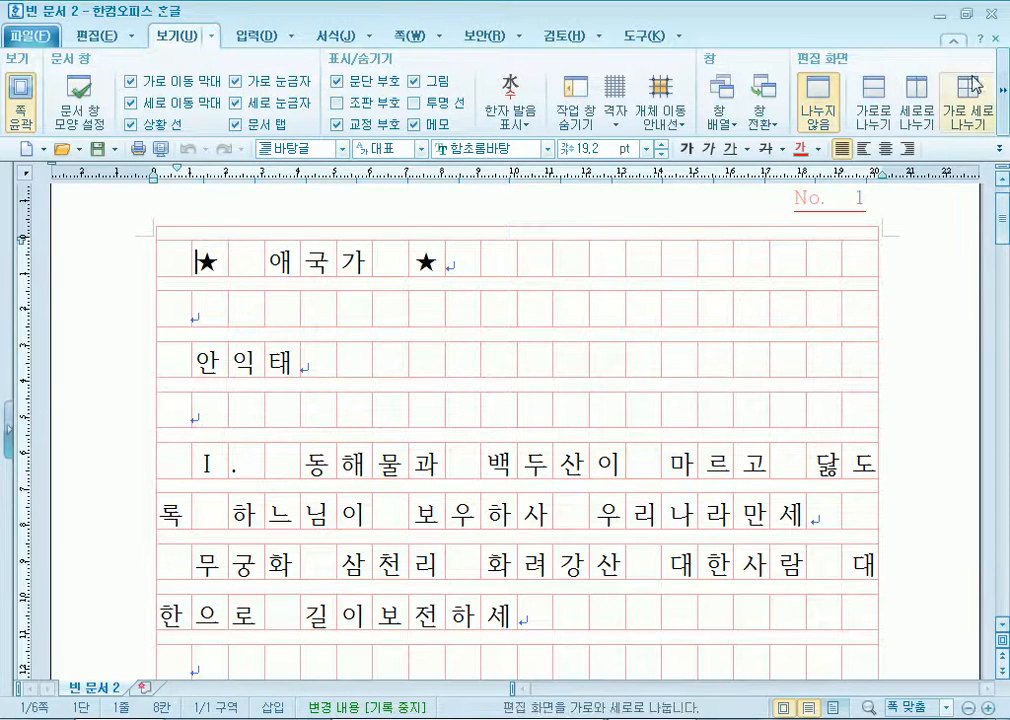
click(995, 39)
click(538, 396)
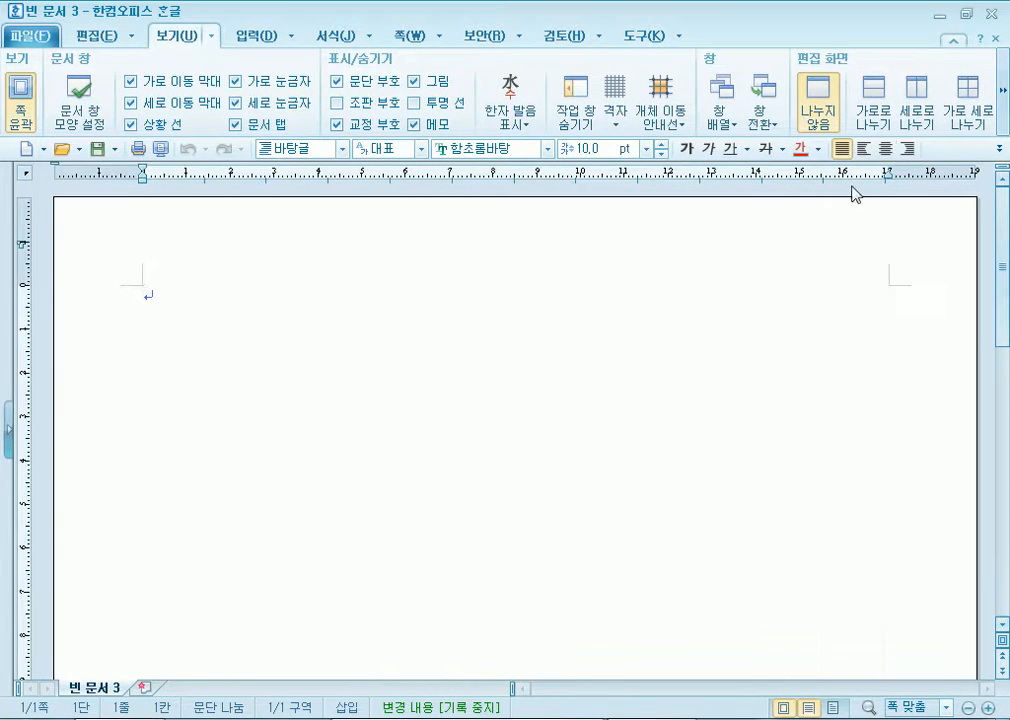
click(1002, 14)
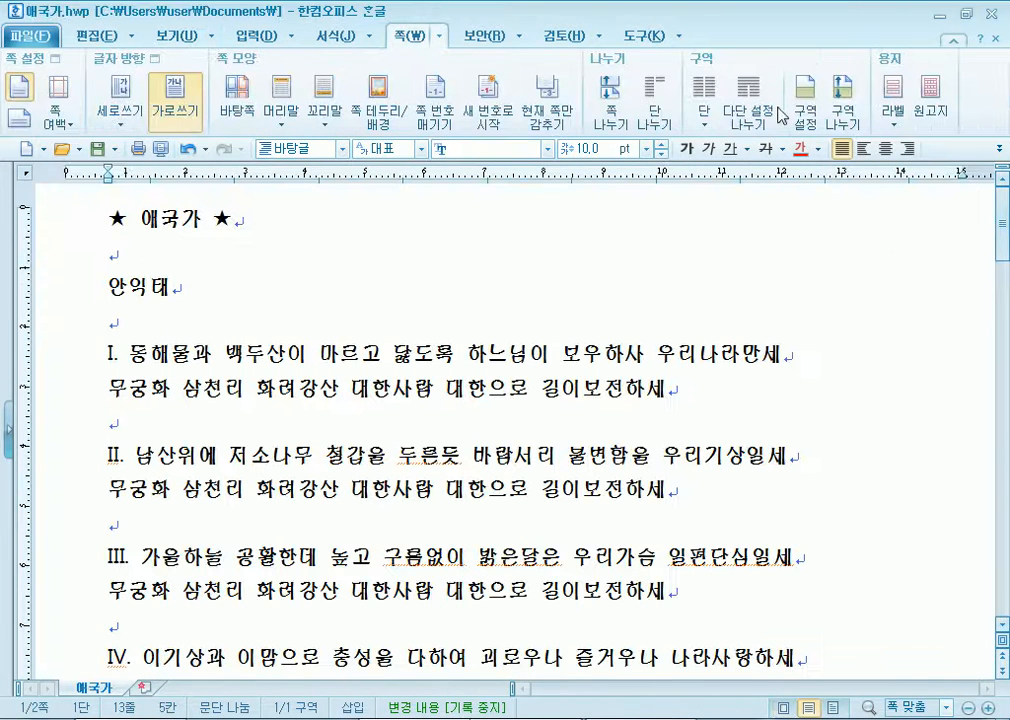
Fill a new 200자 원고지(B5 용지)-빨강 manuscript document from the current document again and show its page outline.
click(113, 318)
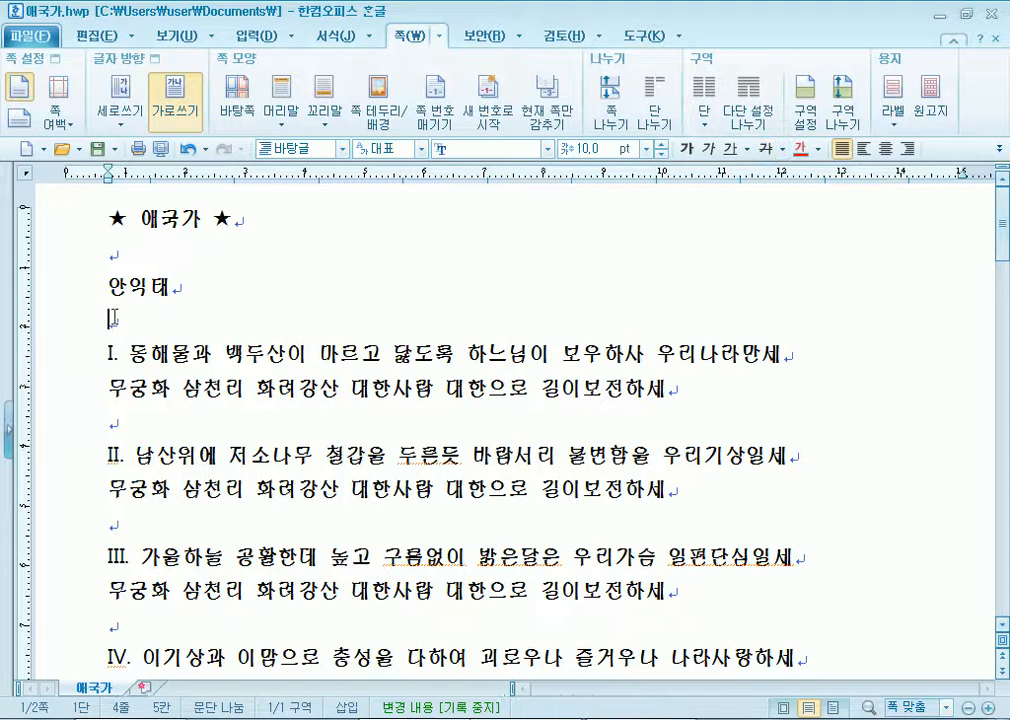
click(927, 102)
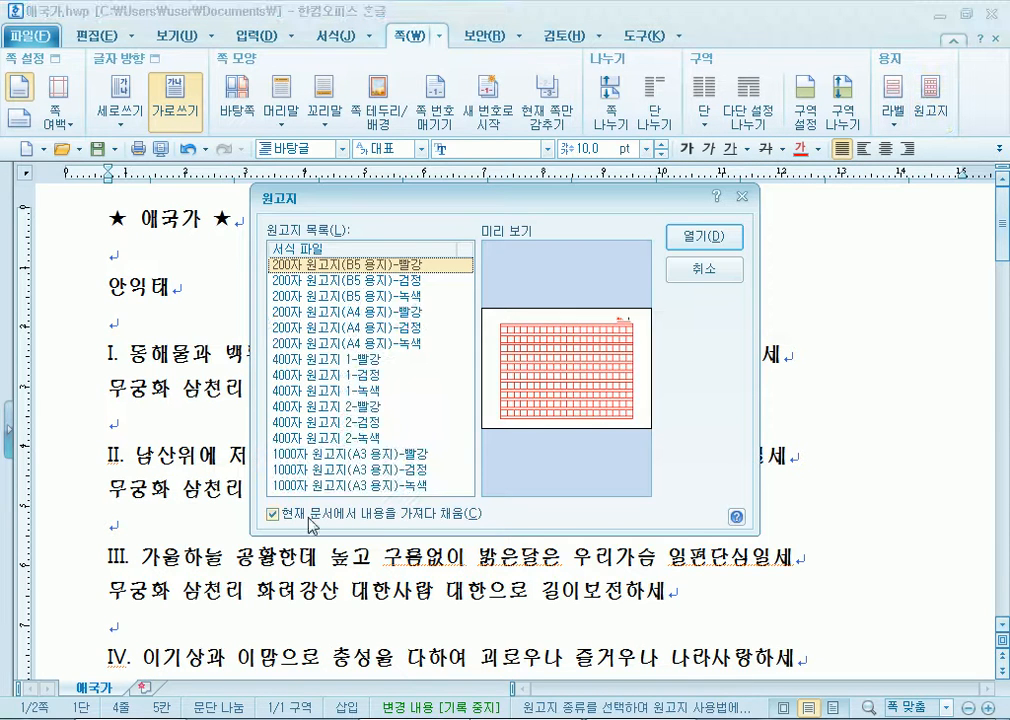
click(724, 240)
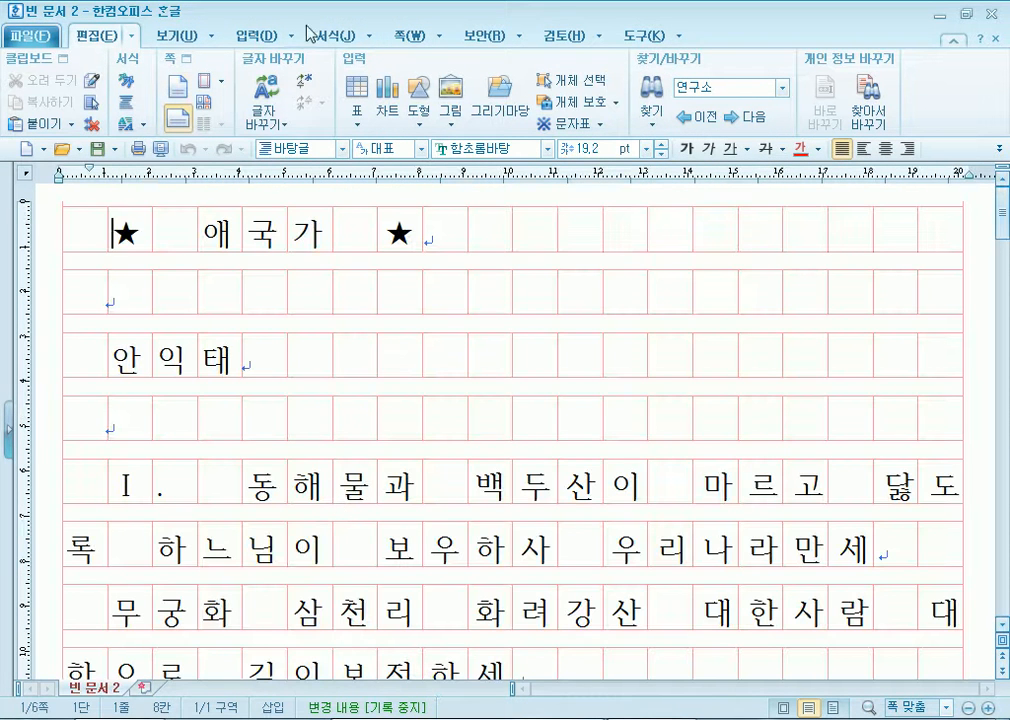
click(160, 40)
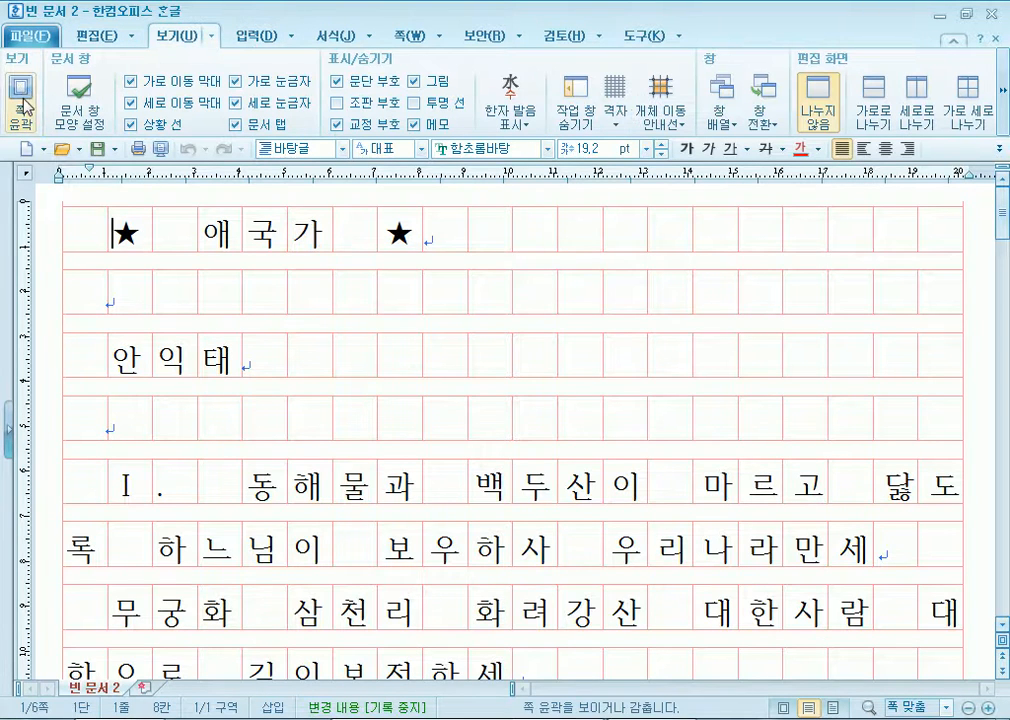
click(21, 88)
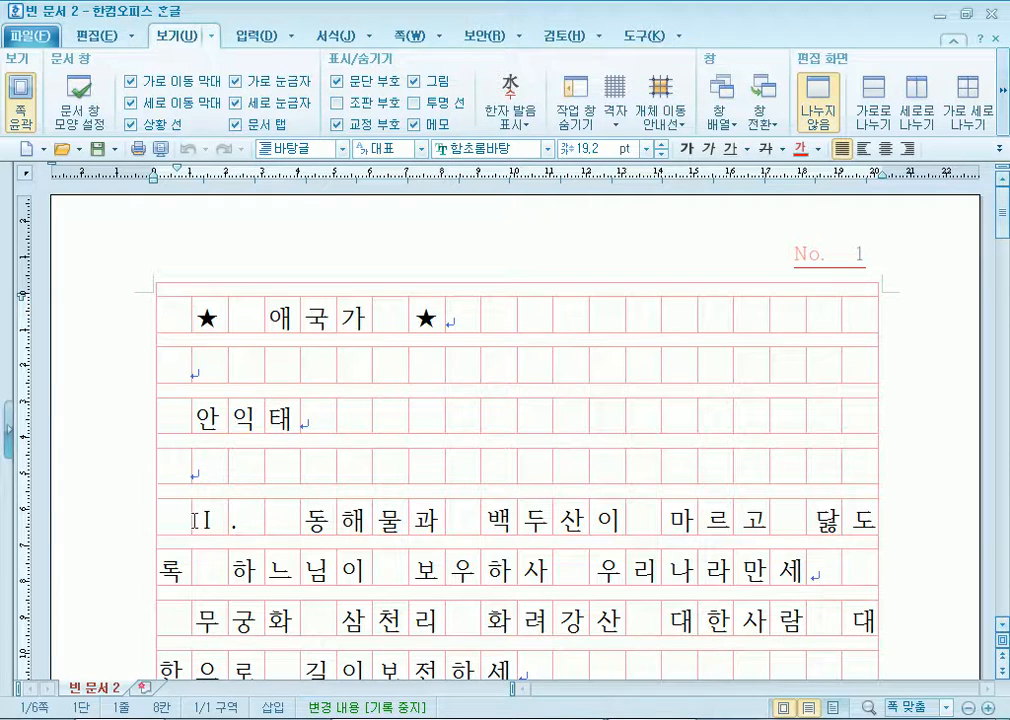
Check the first filled manuscript page and the manuscript paper command, and close the document to return to 애국가.
scroll(234, 485, down, 3)
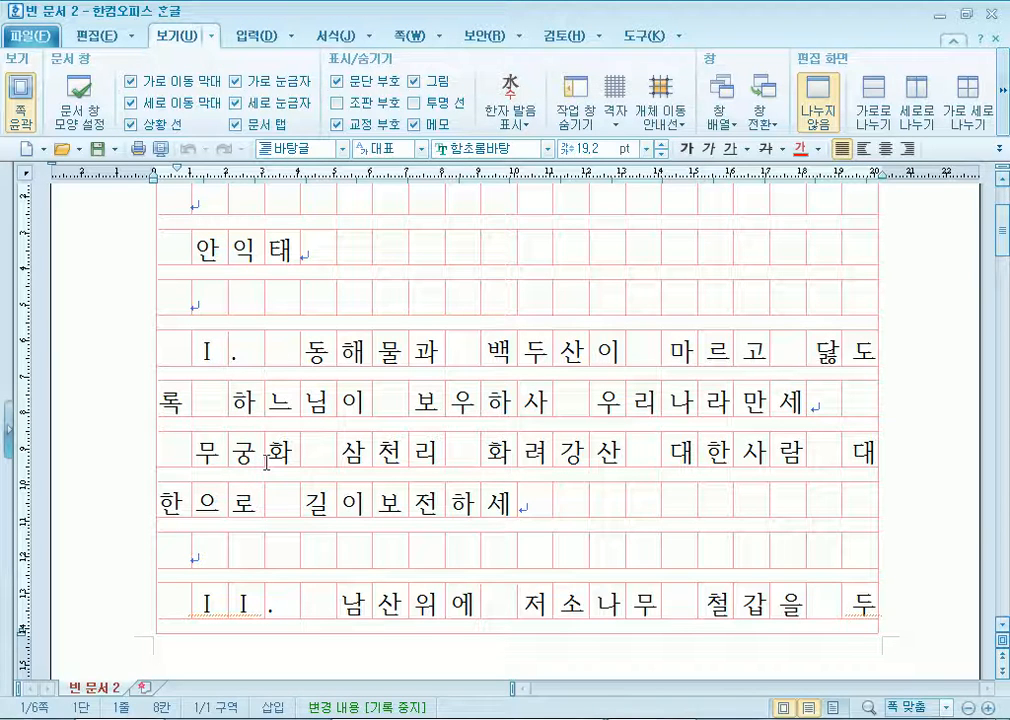
scroll(265, 455, up, 2)
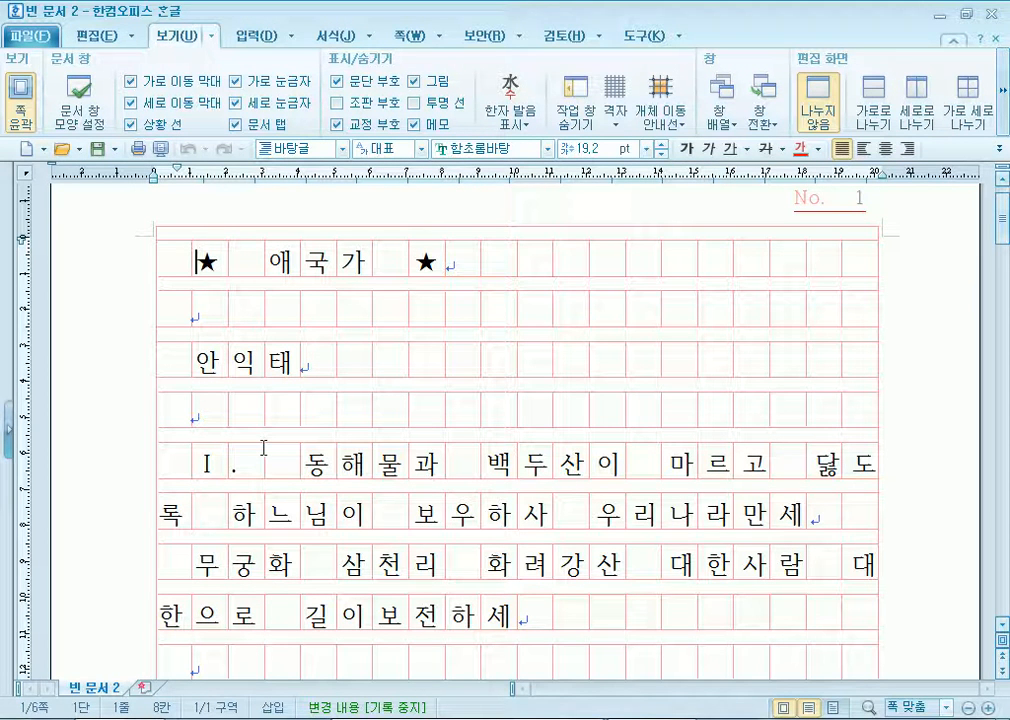
click(258, 38)
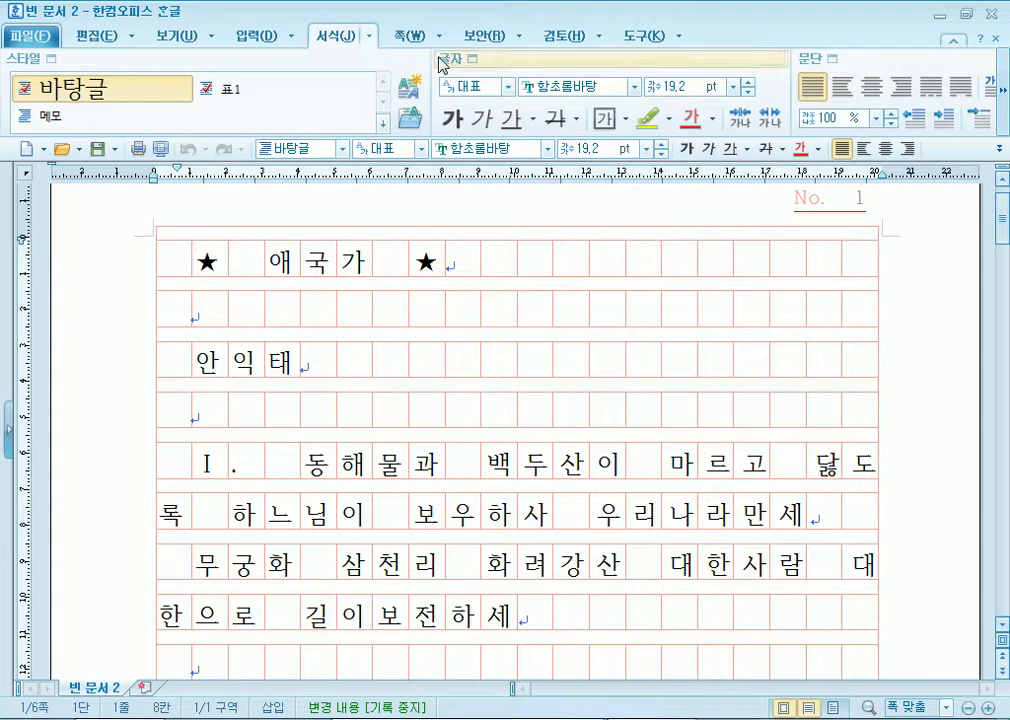
click(410, 36)
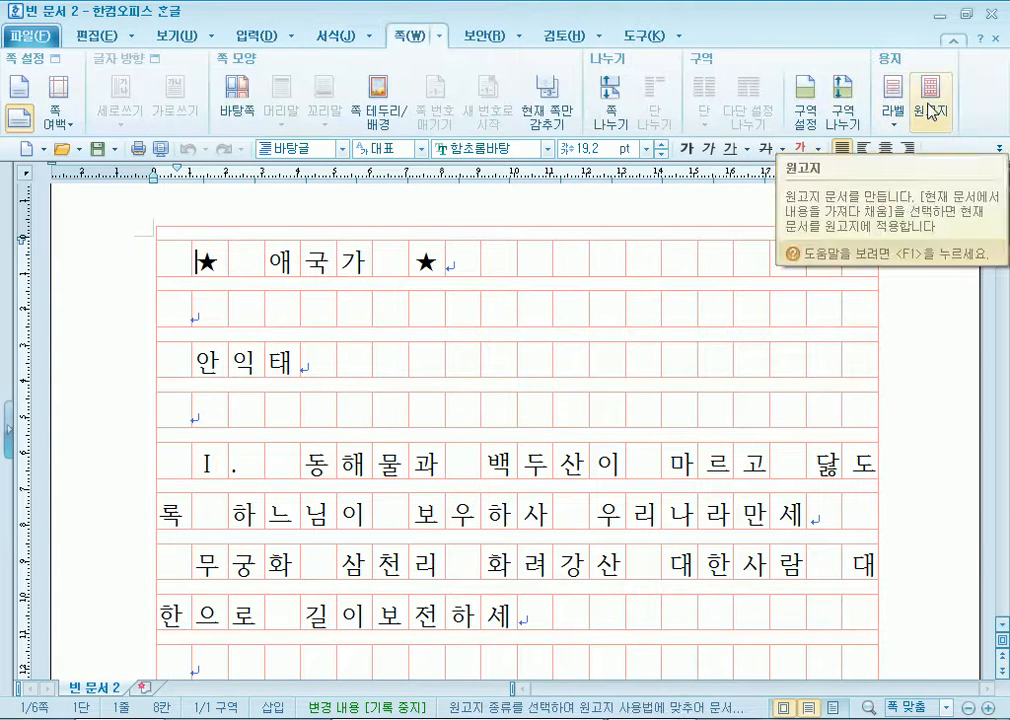
click(996, 45)
click(505, 396)
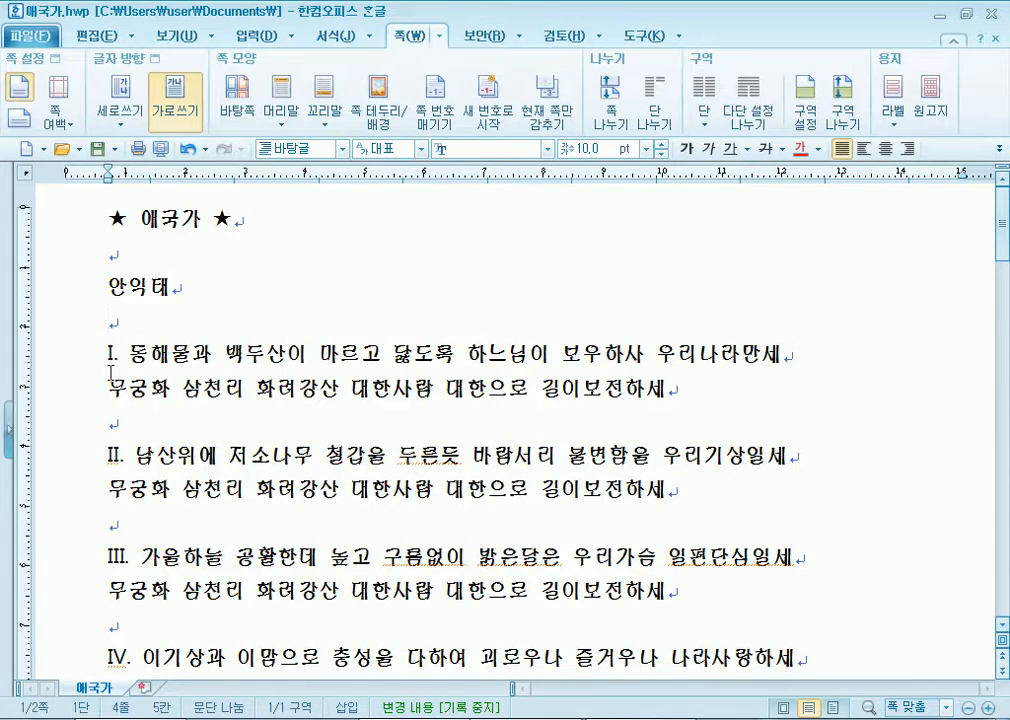
Look through the whole anthem document, from its title to the two highlighted paragraphs on the second page.
scroll(111, 373, down, 15)
scroll(114, 378, up, 3)
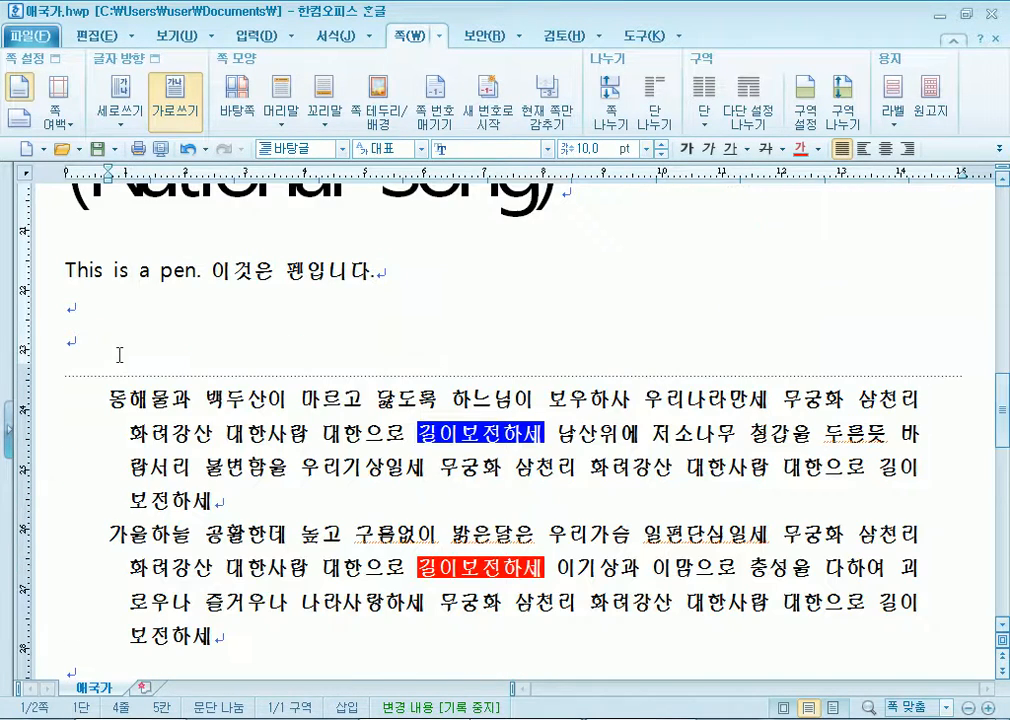
click(100, 398)
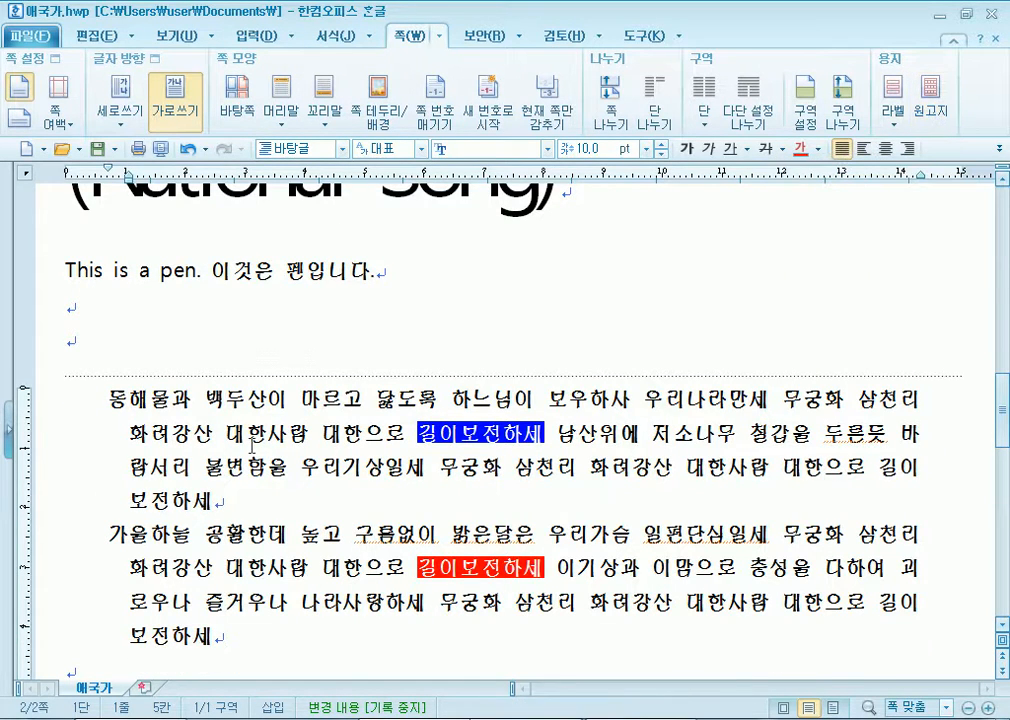
scroll(248, 451, up, 15)
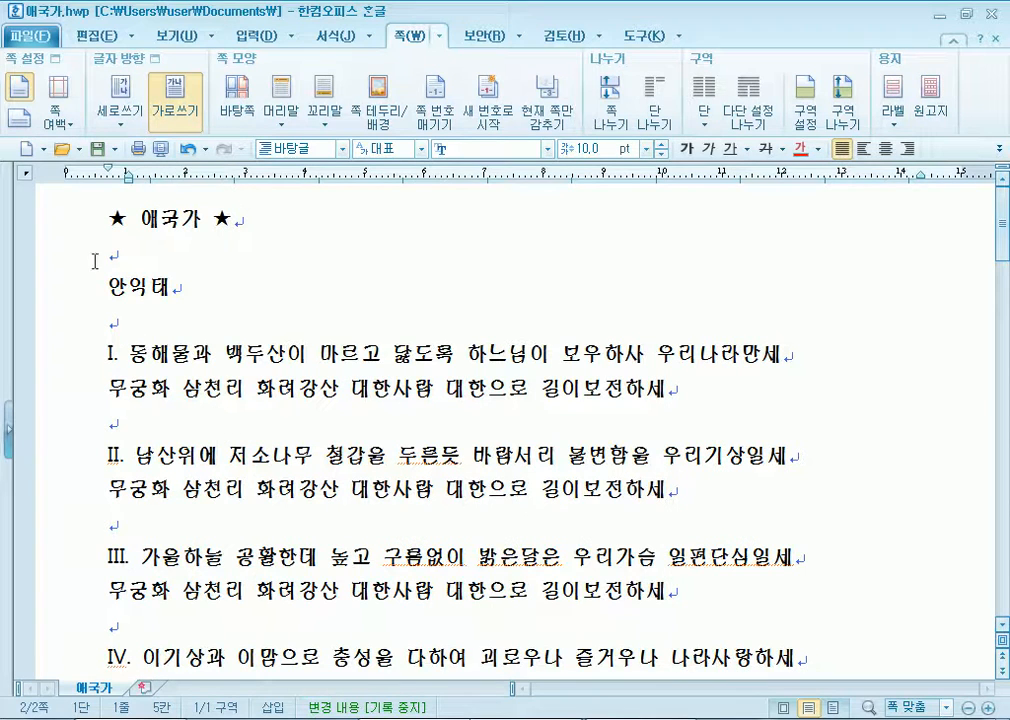
click(100, 220)
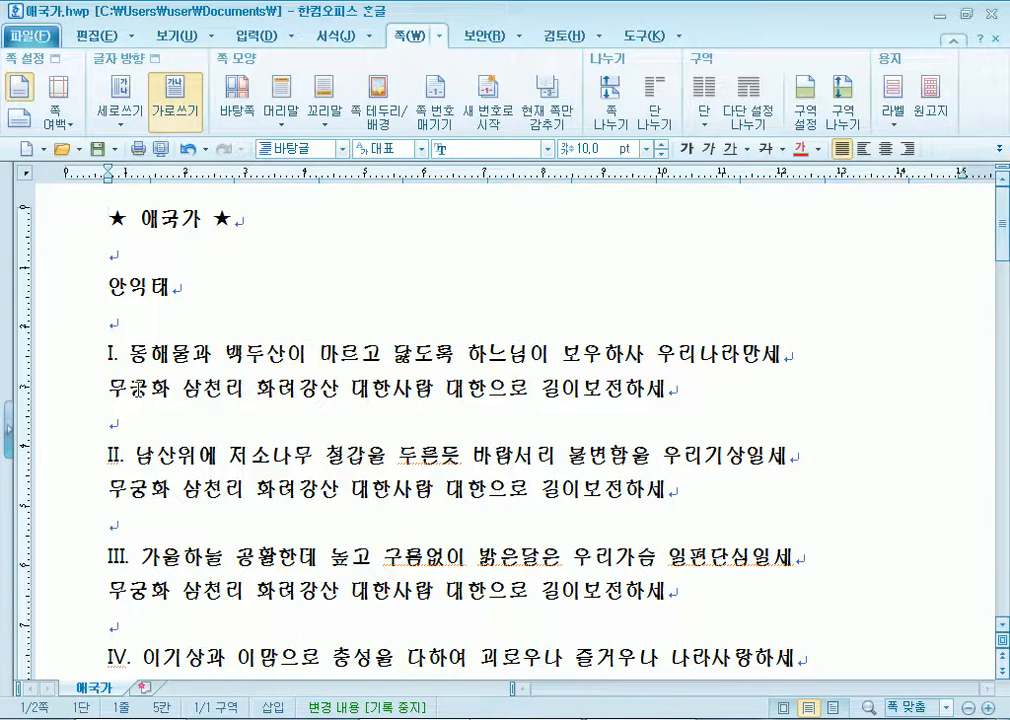
scroll(155, 370, down, 5)
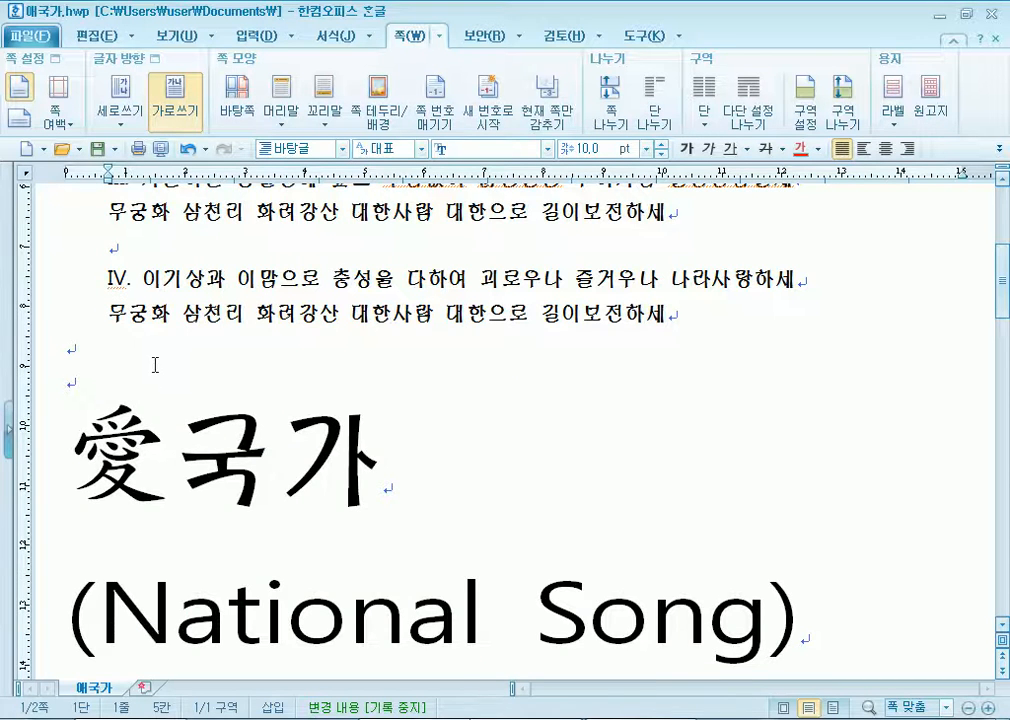
scroll(155, 370, down, 5)
scroll(157, 380, down, 5)
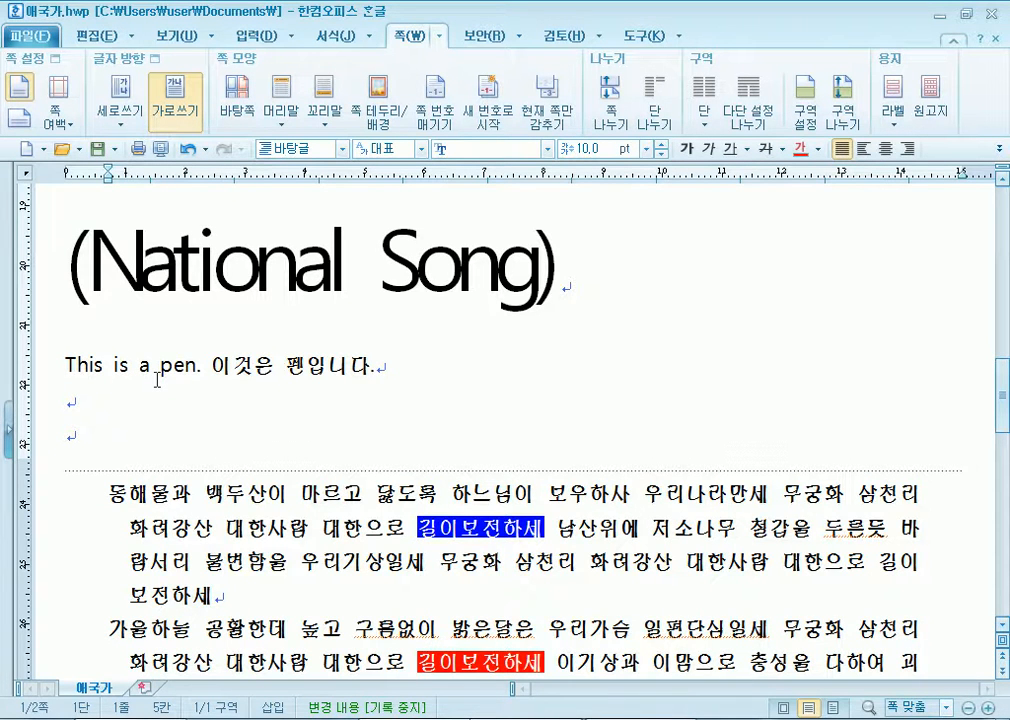
scroll(157, 380, up, 10)
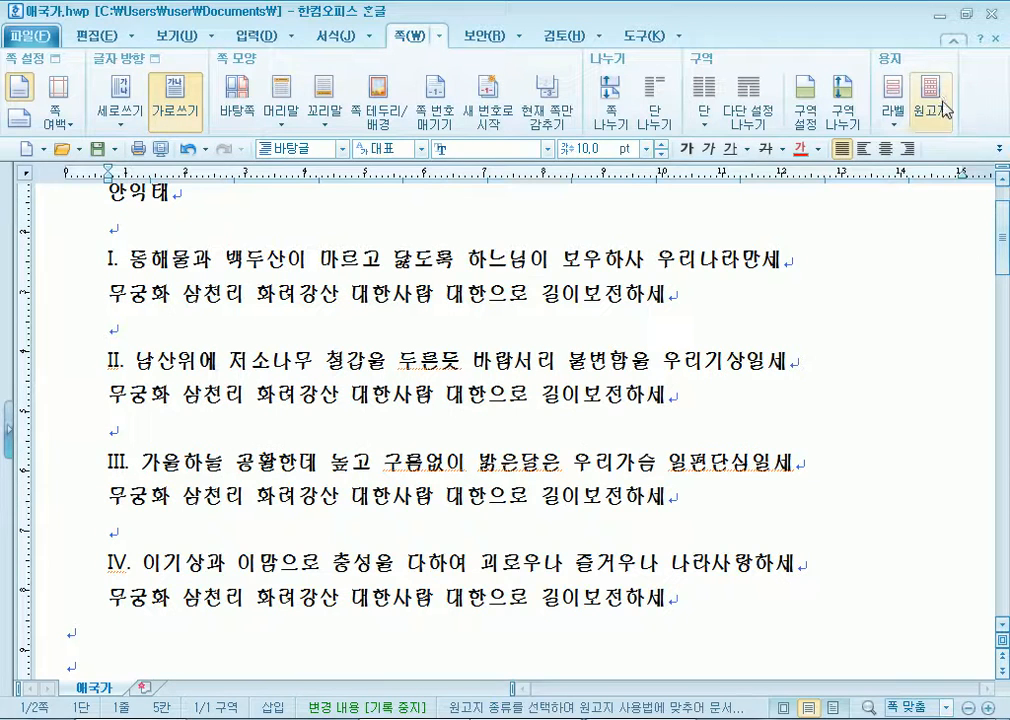
scroll(450, 230, up, 1)
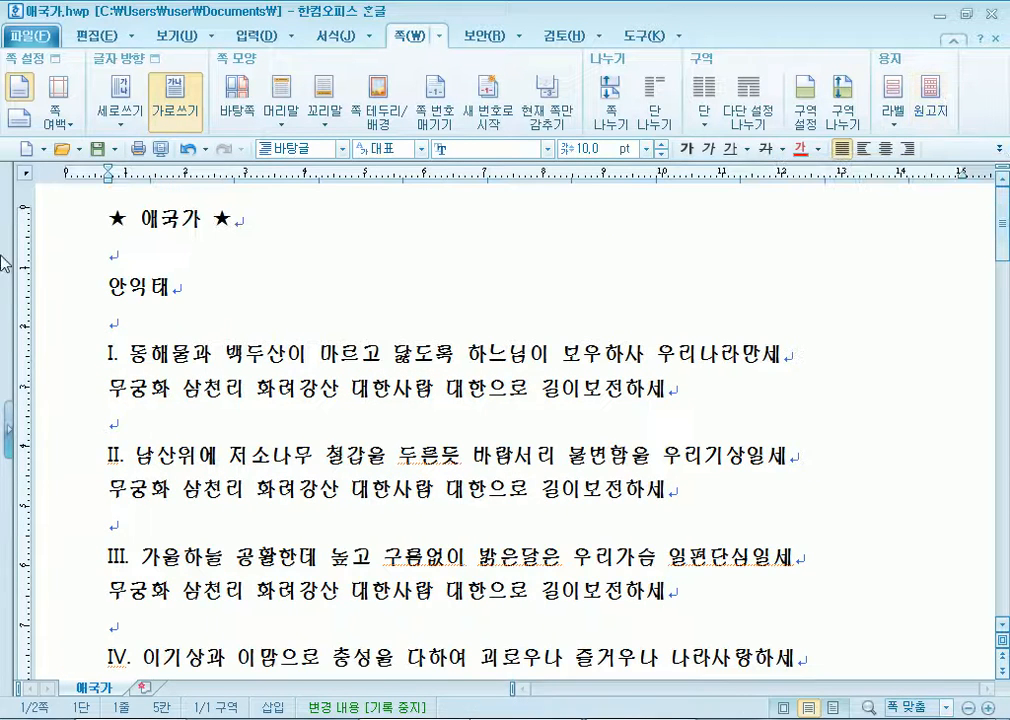
View the document information's summary and statistics for 애국가, and close it.
click(30, 37)
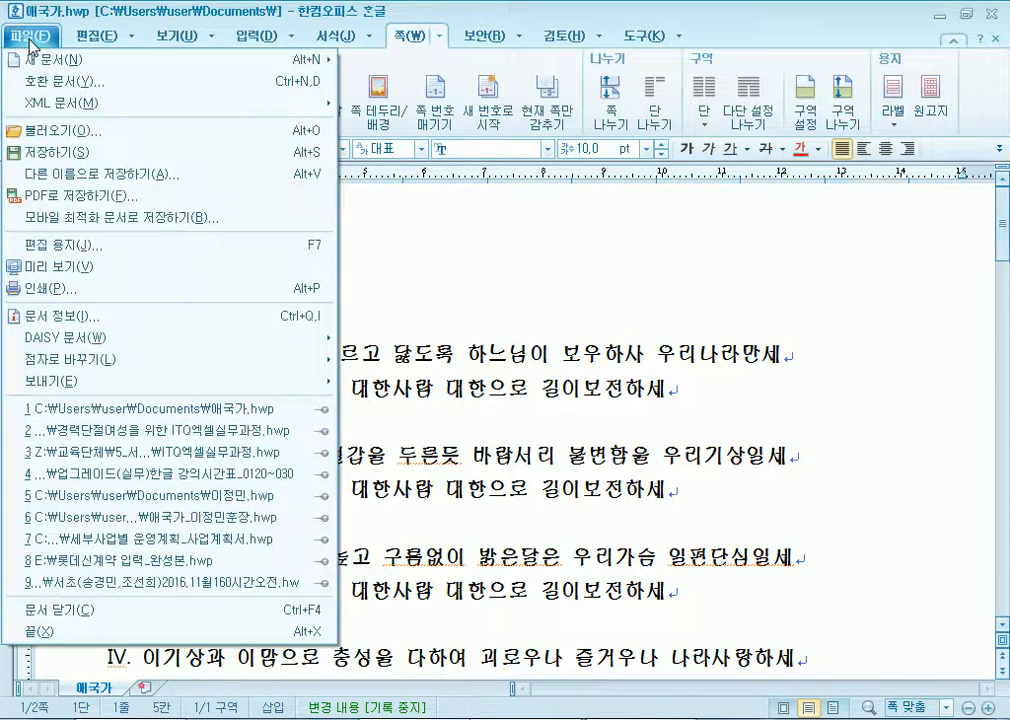
click(30, 40)
click(41, 42)
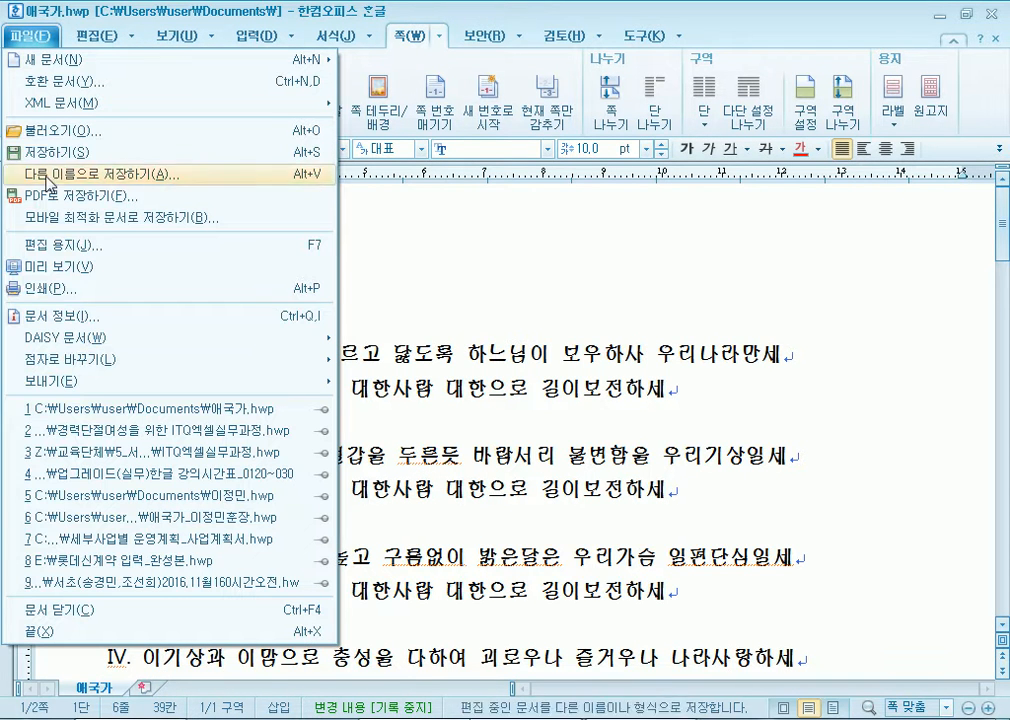
click(80, 316)
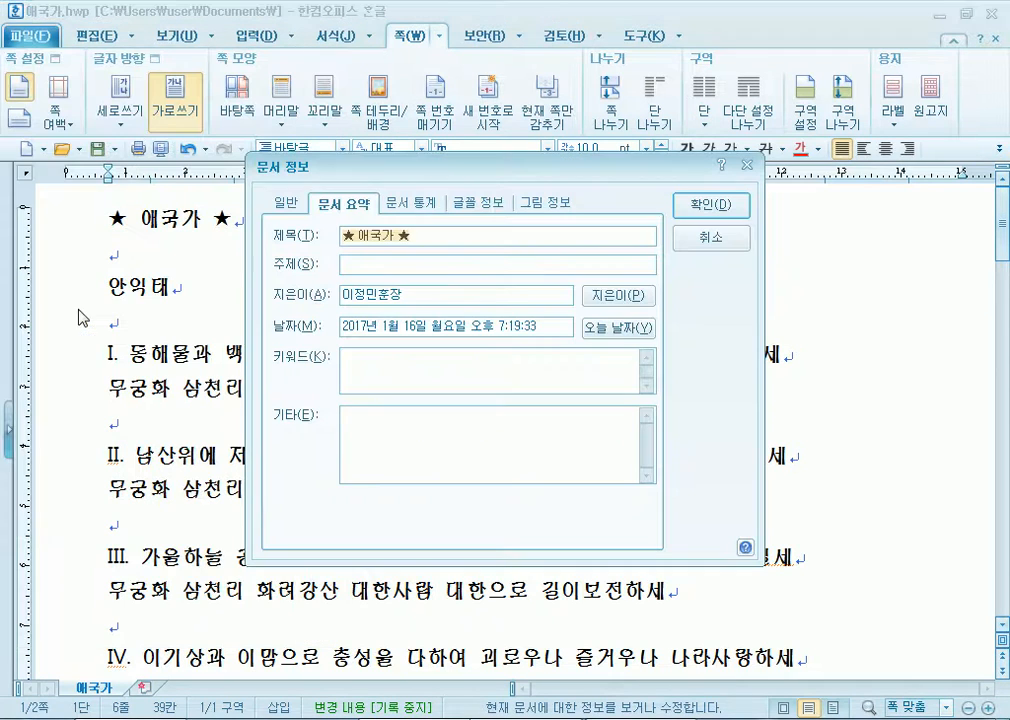
click(405, 203)
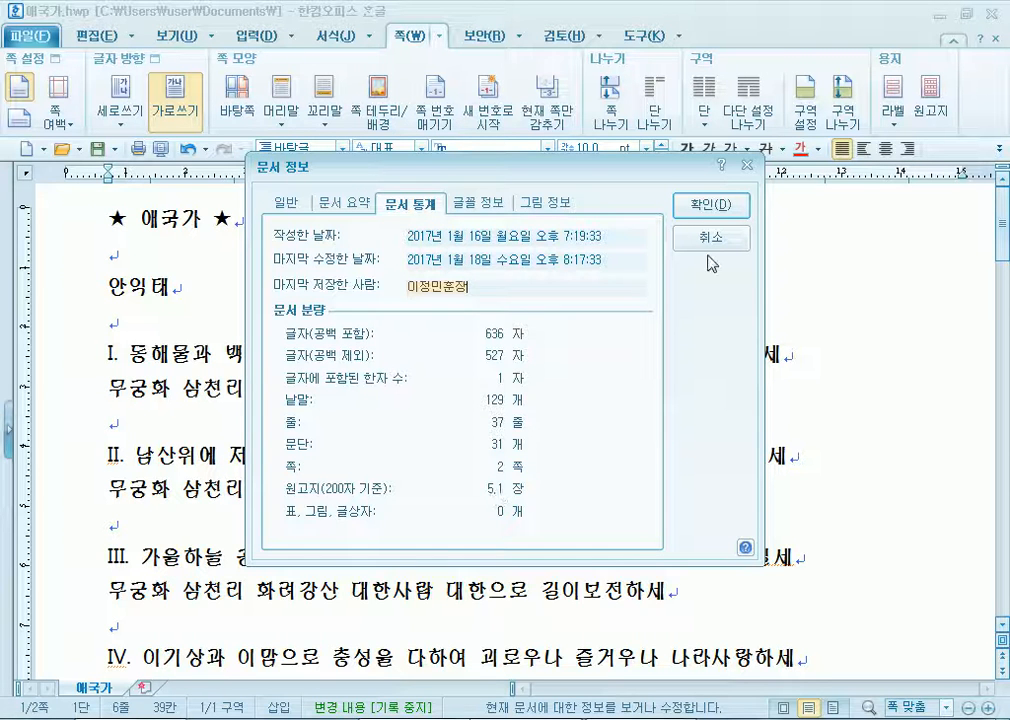
click(711, 206)
Delete the enlarged (National Song) lines above "This is a pen. 이것은 펜입니다." and one extra empty line below that sentence.
scroll(451, 457, down, 4)
scroll(451, 457, down, 4)
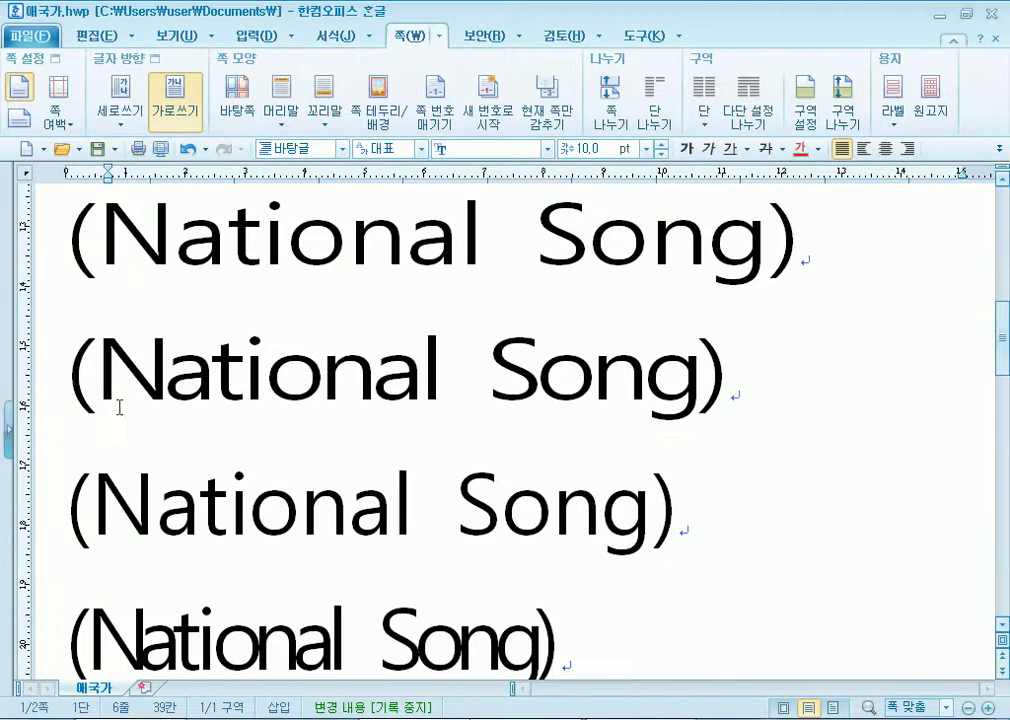
drag(43, 264, 72, 613)
key(Delete)
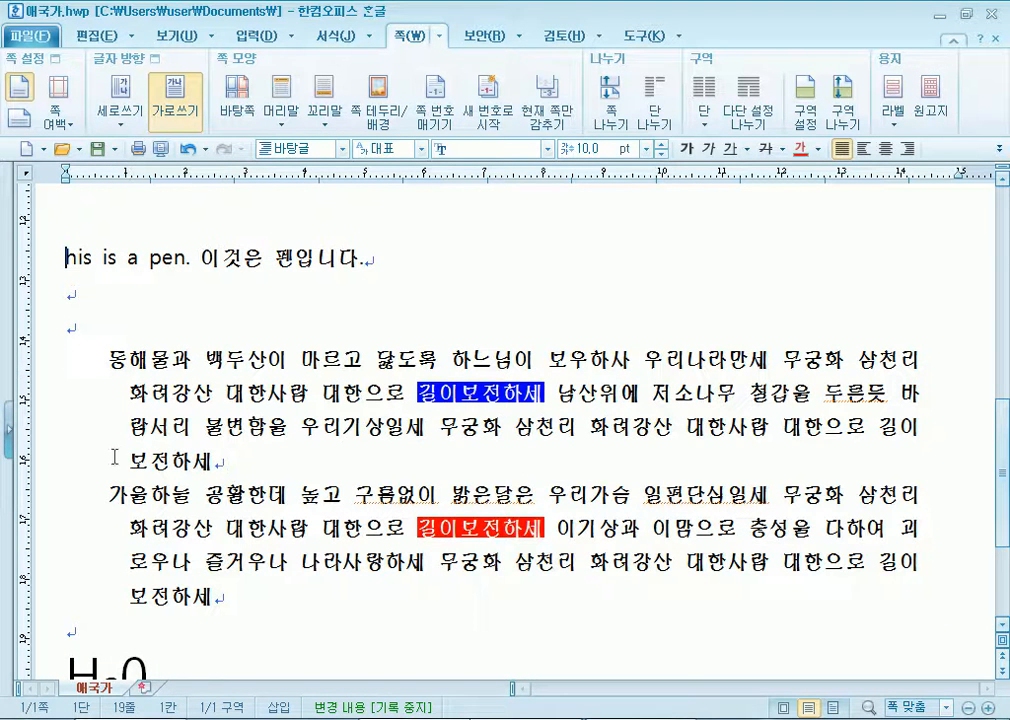
click(86, 294)
scroll(86, 294, down, 1)
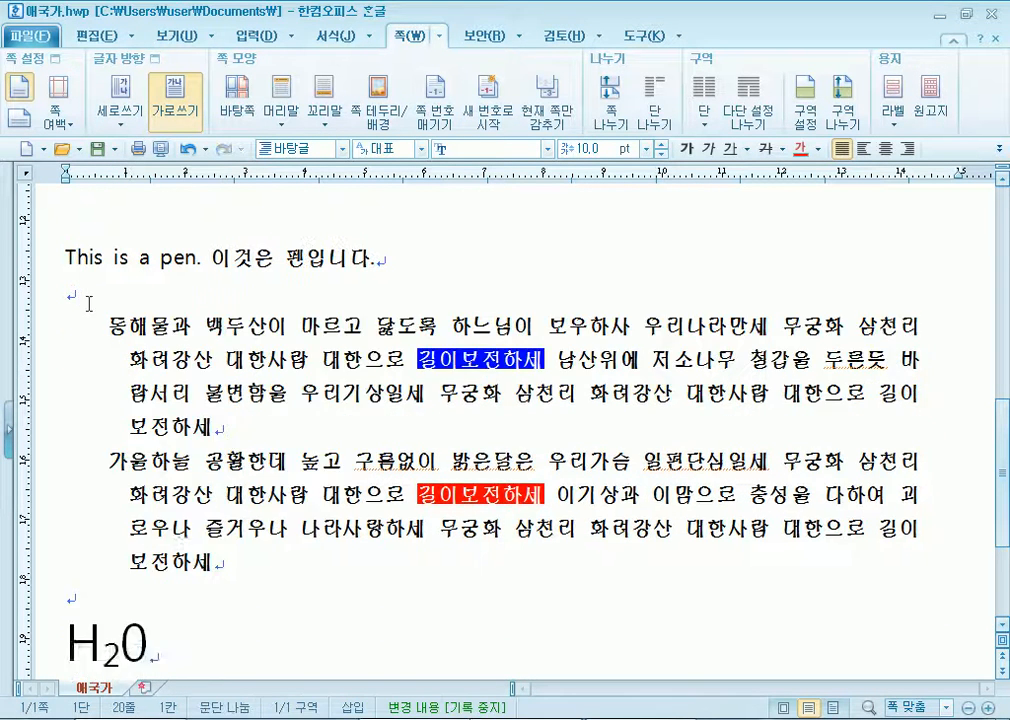
Check the document statistics of the shortened anthem document again, and close the information window.
scroll(86, 294, up, 4)
scroll(87, 263, up, 2)
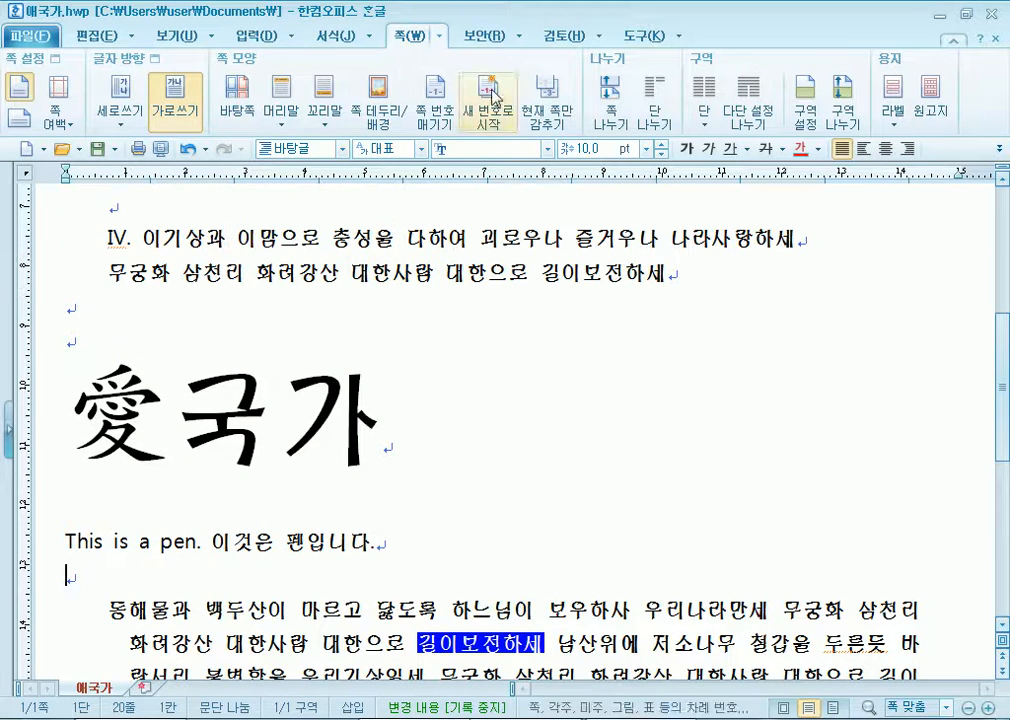
click(30, 36)
click(49, 318)
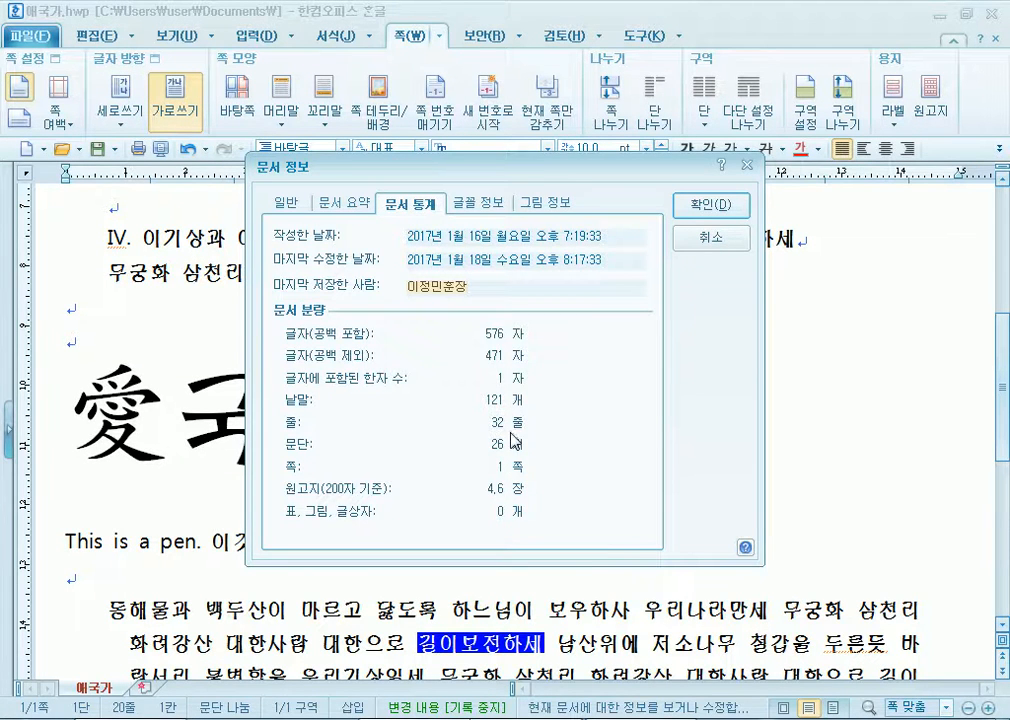
key(Escape)
Examine the shortened anthem document, from the H₂O and y=ax²+bx+c lines at its end back to the title and first verses.
scroll(285, 520, down, 4)
scroll(271, 553, down, 2)
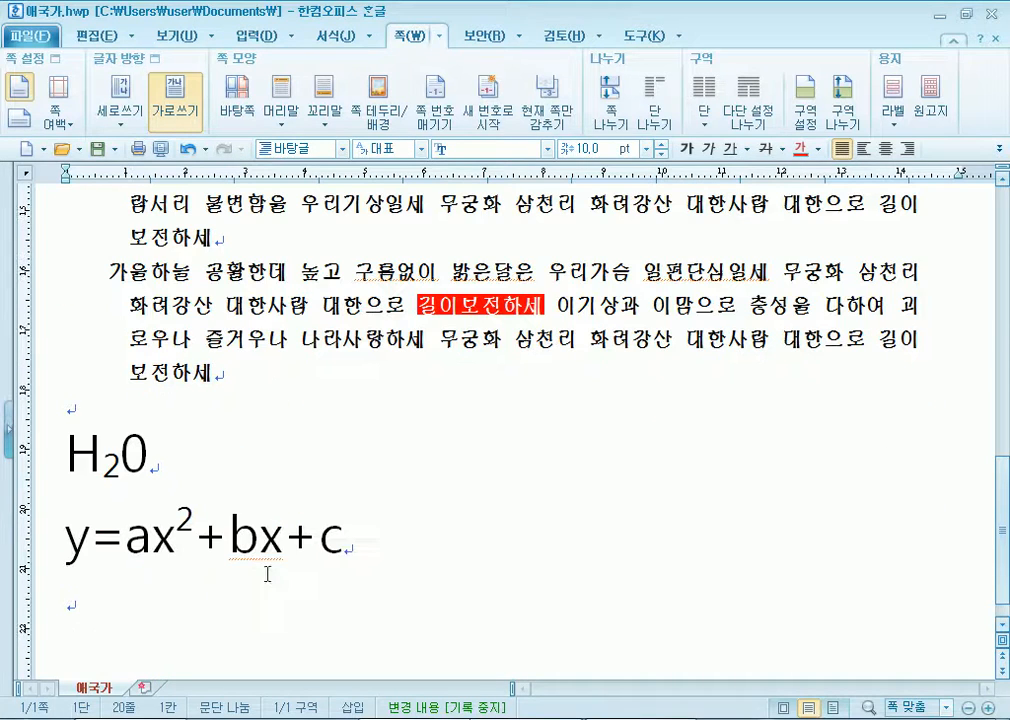
click(117, 632)
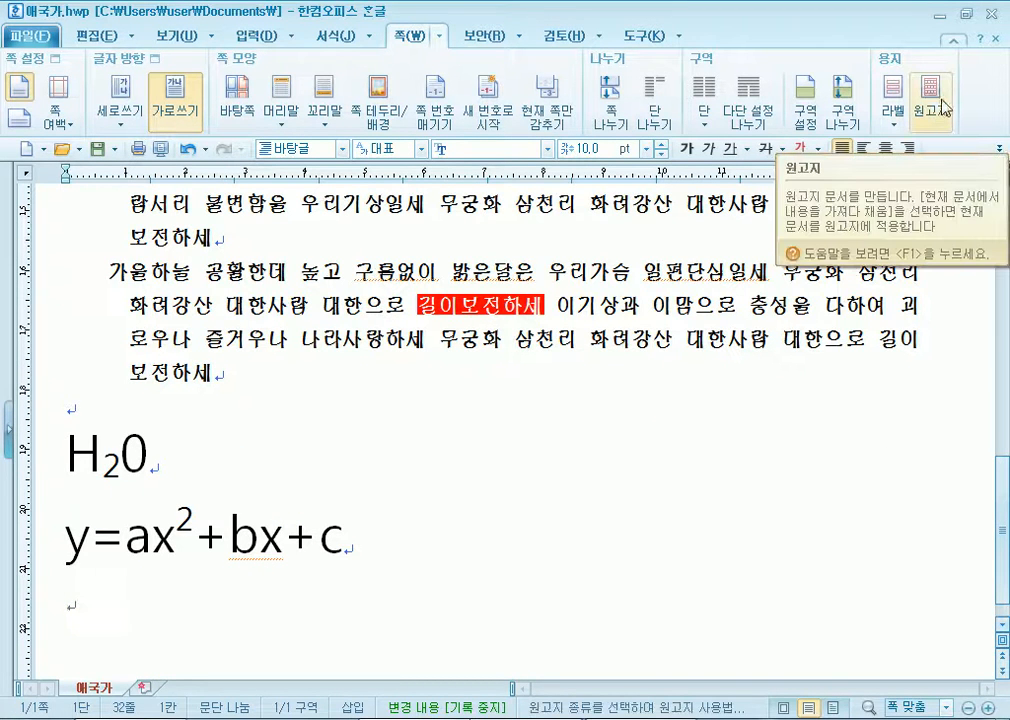
scroll(272, 450, up, 3)
scroll(271, 450, up, 2)
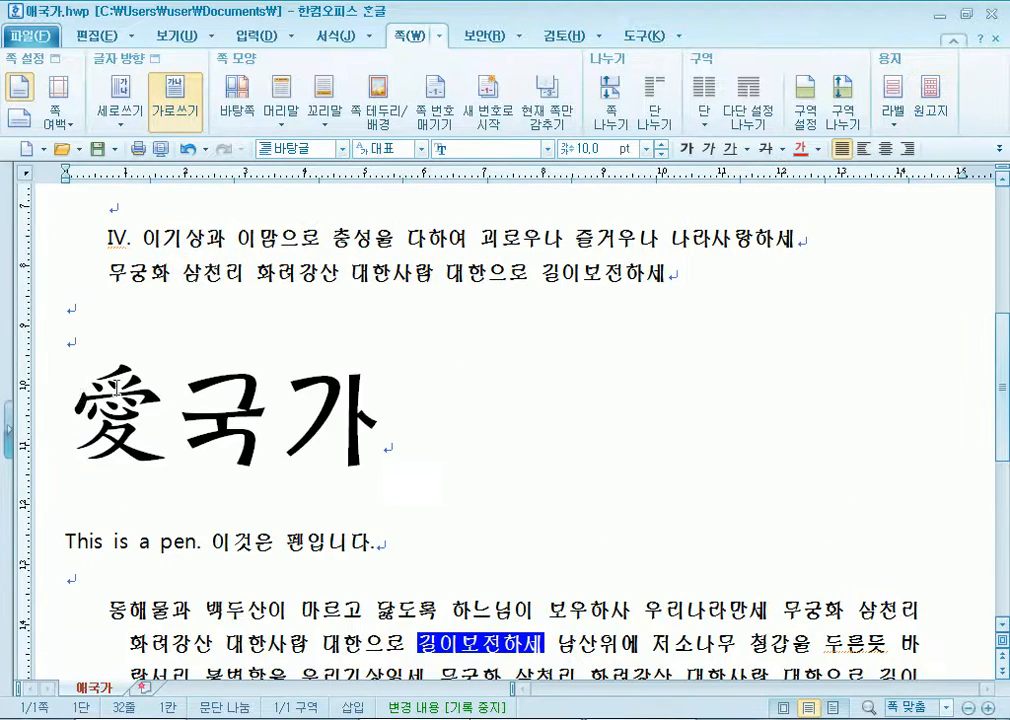
scroll(86, 413, down, 3)
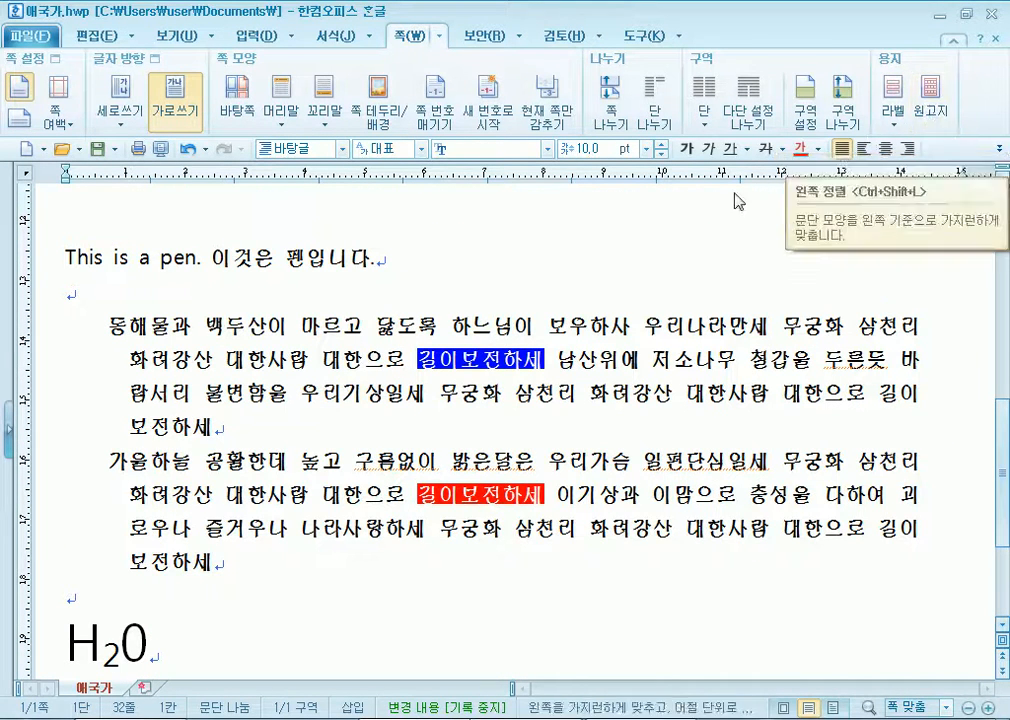
scroll(449, 376, down, 2)
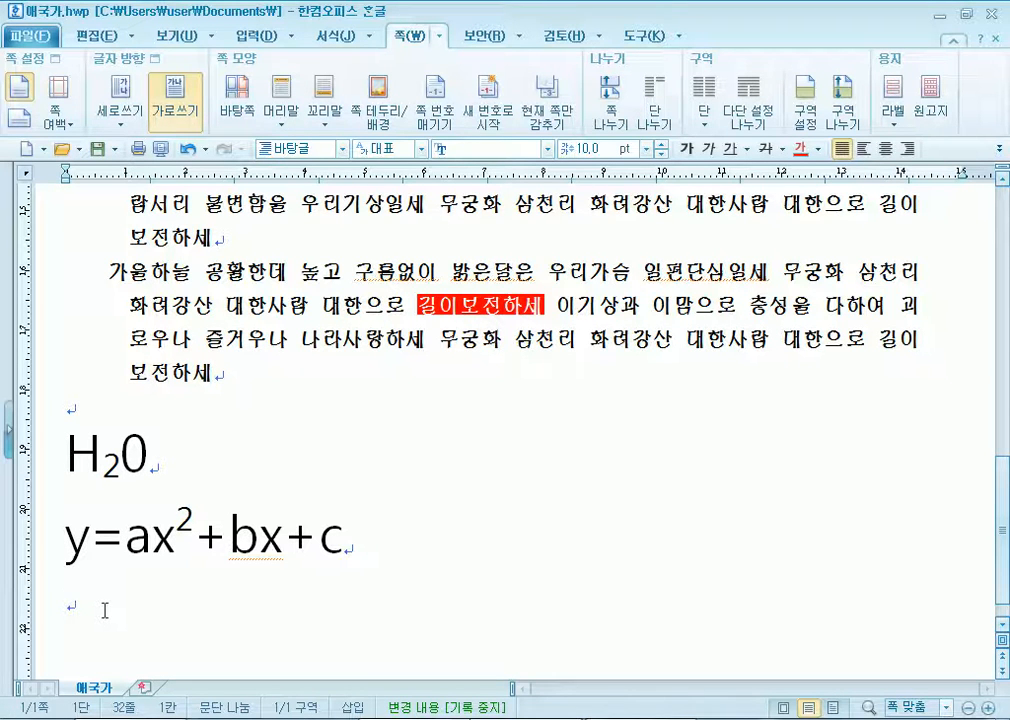
scroll(207, 550, down, 1)
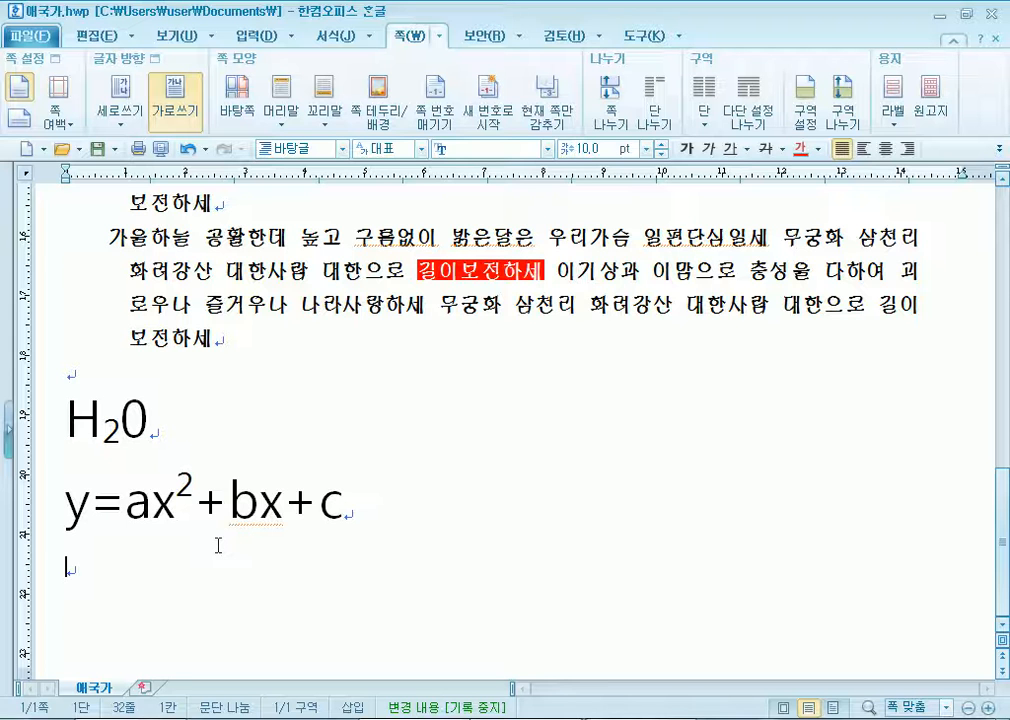
scroll(218, 545, up, 5)
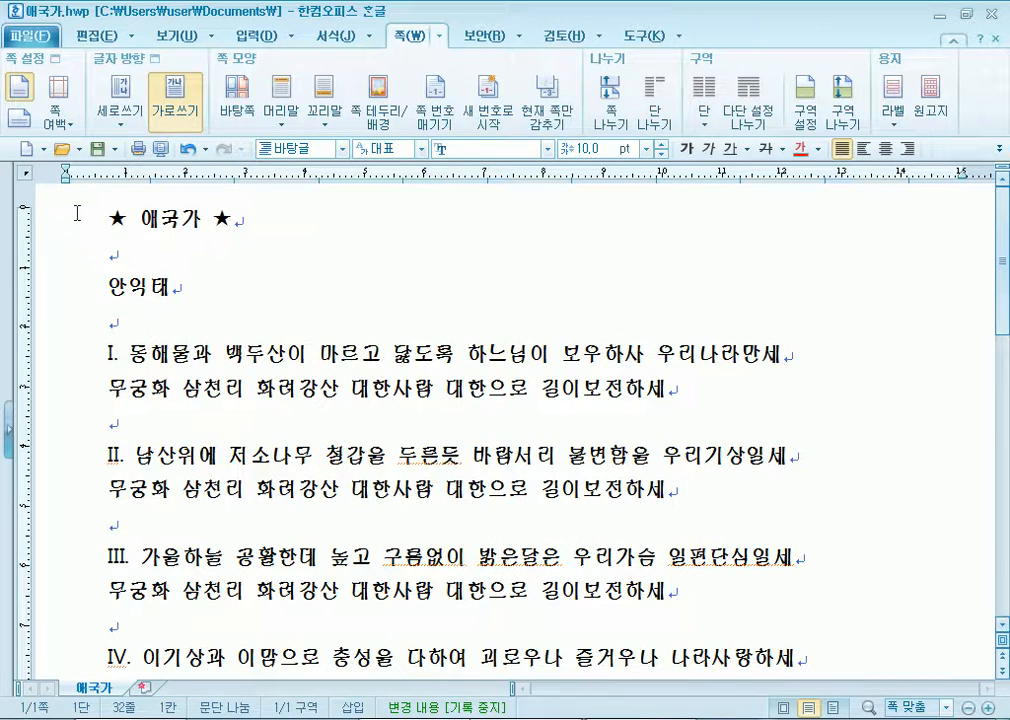
drag(97, 219, 272, 543)
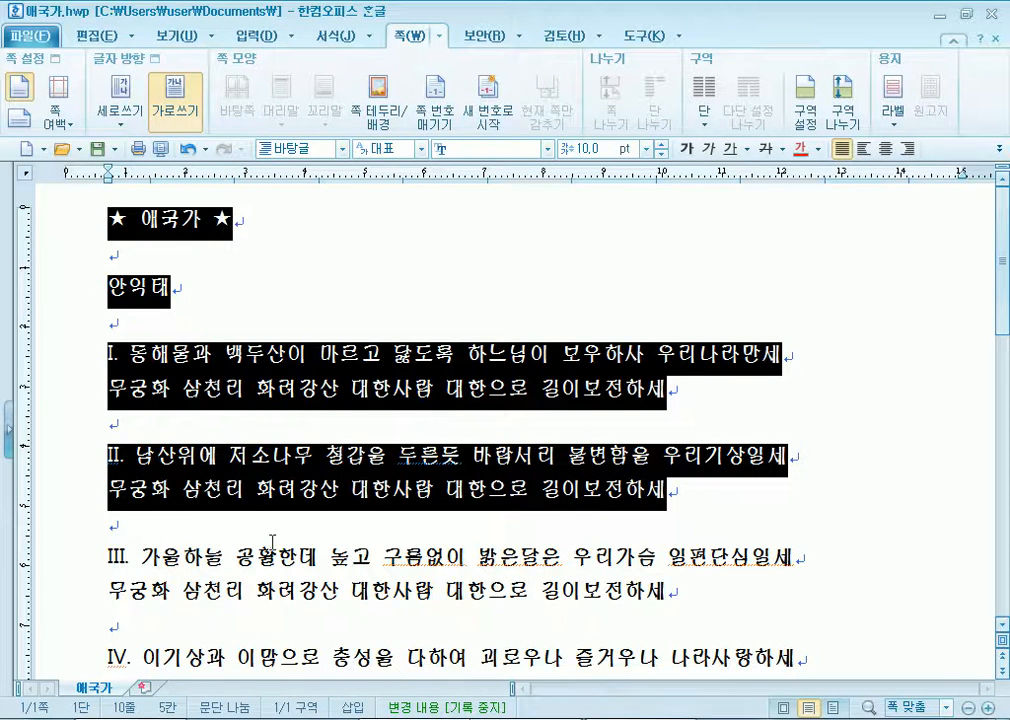
click(272, 541)
click(166, 287)
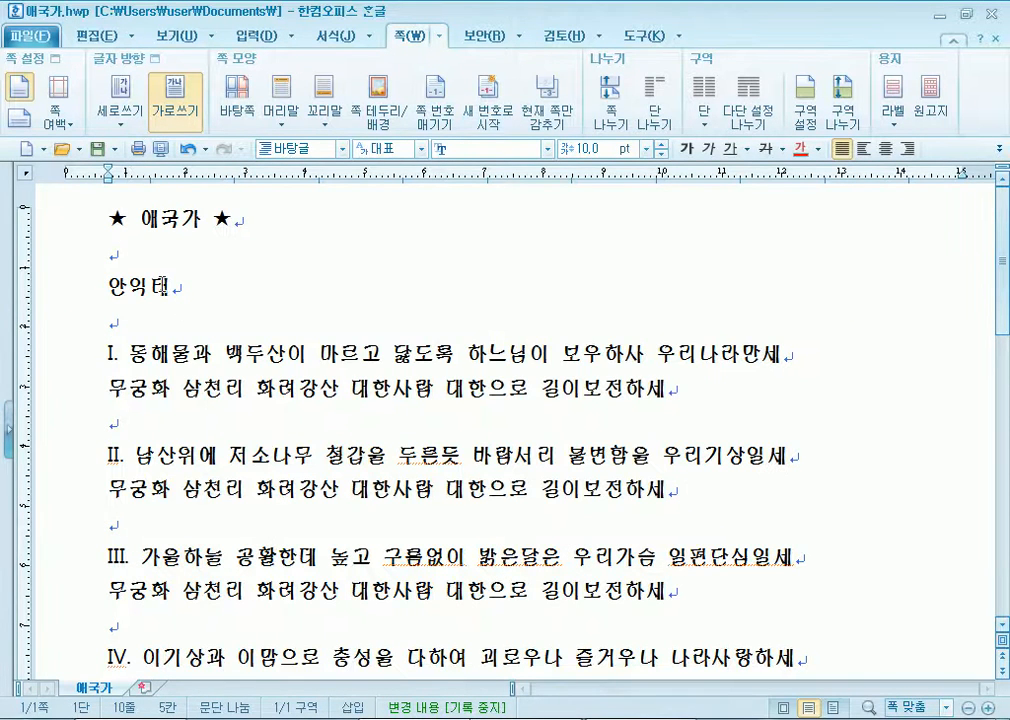
Create a 200자 원고지(B5 용지)-빨강 manuscript filled from the shortened anthem document, and show its page outline.
click(929, 110)
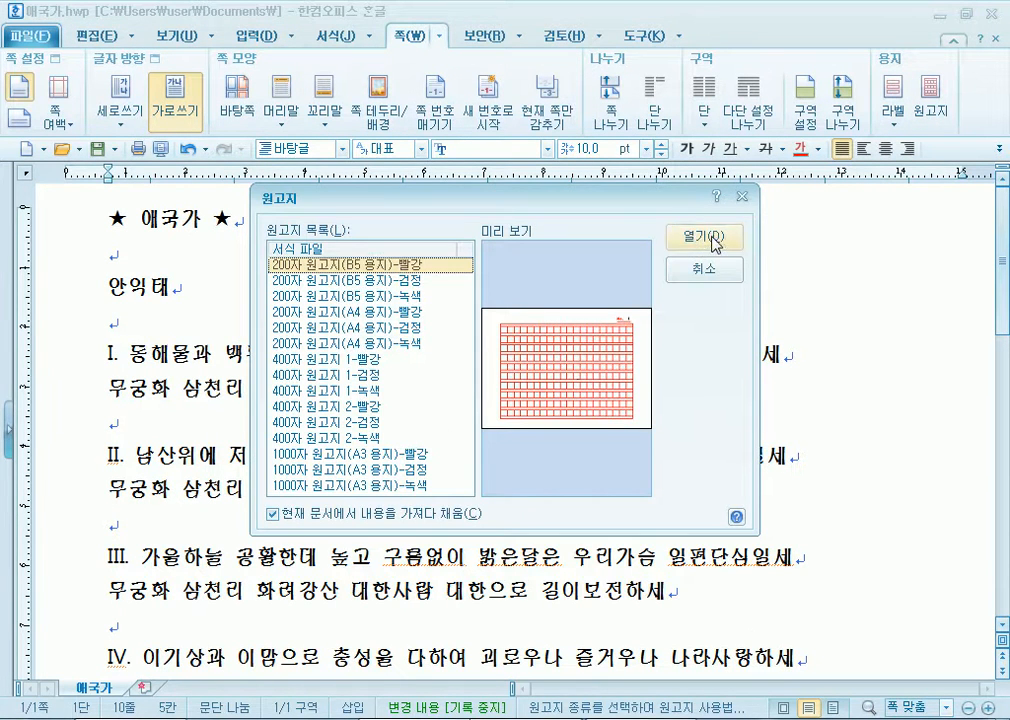
click(703, 238)
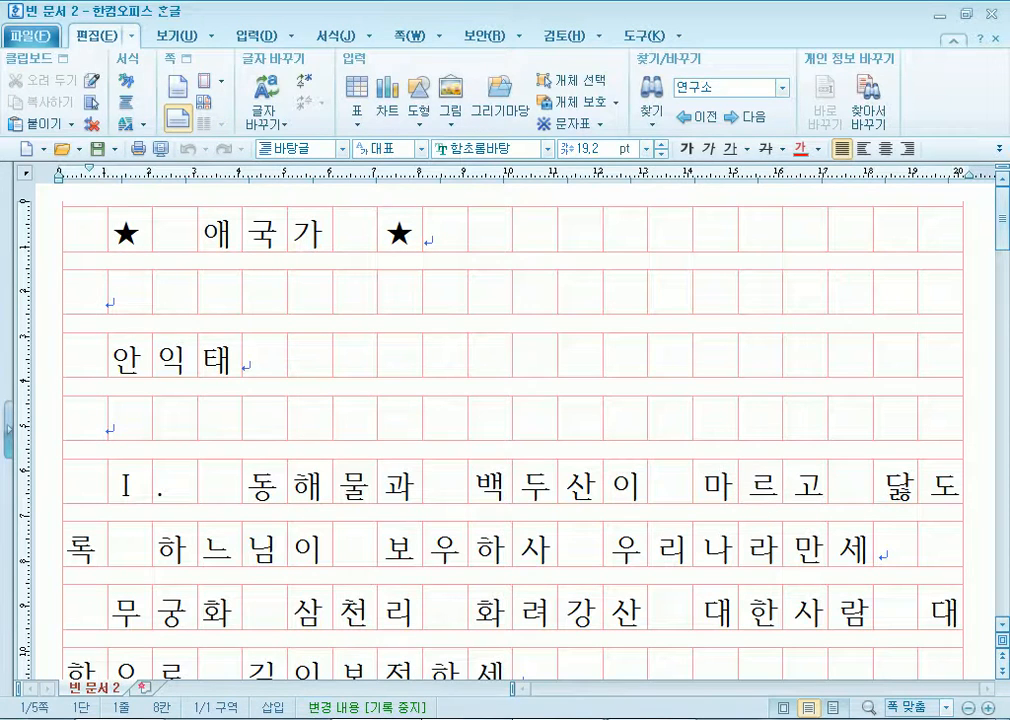
click(190, 35)
click(20, 92)
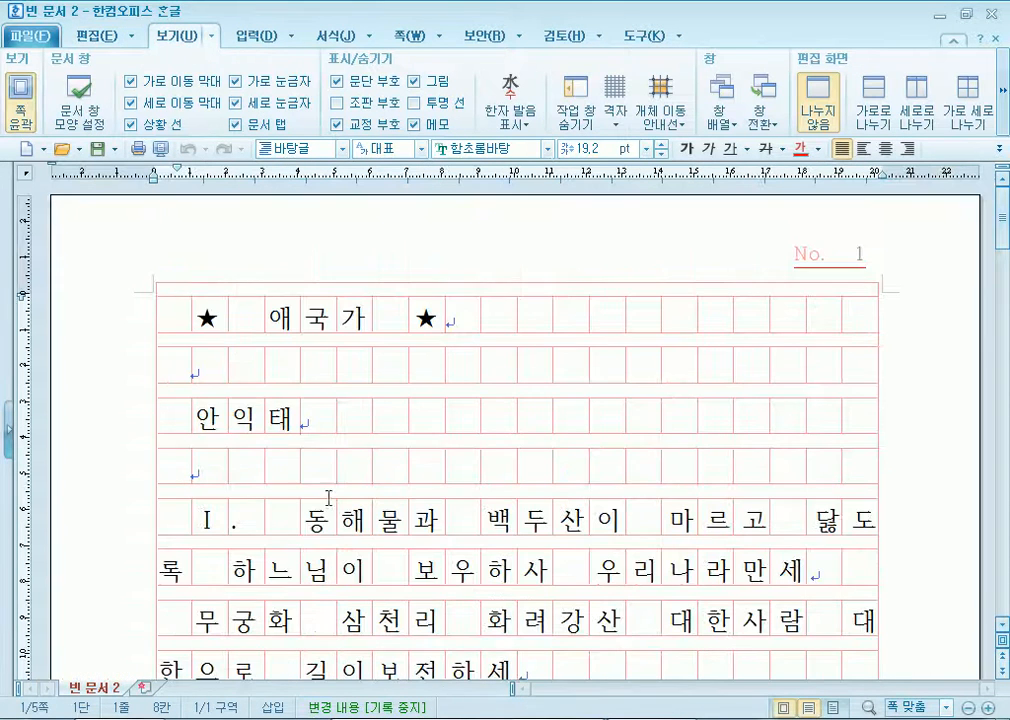
Close the hand-typed manuscript 빈 문서 1, look over the anthem document, and return to the filled manuscript 빈 문서 2.
key(alt+Tab)
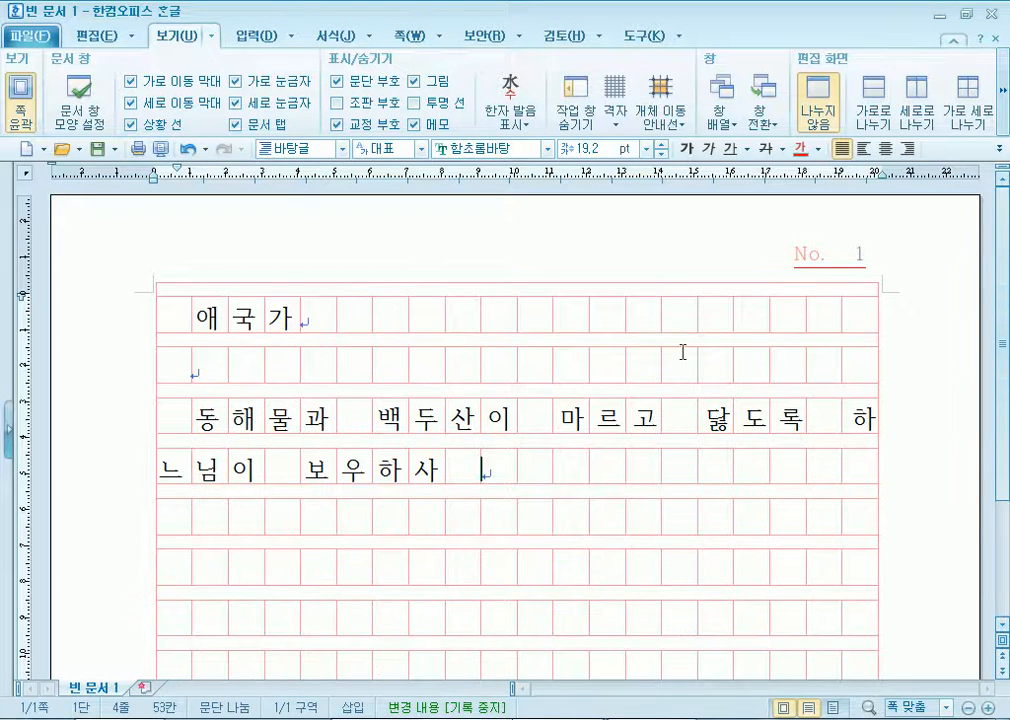
click(992, 14)
click(495, 395)
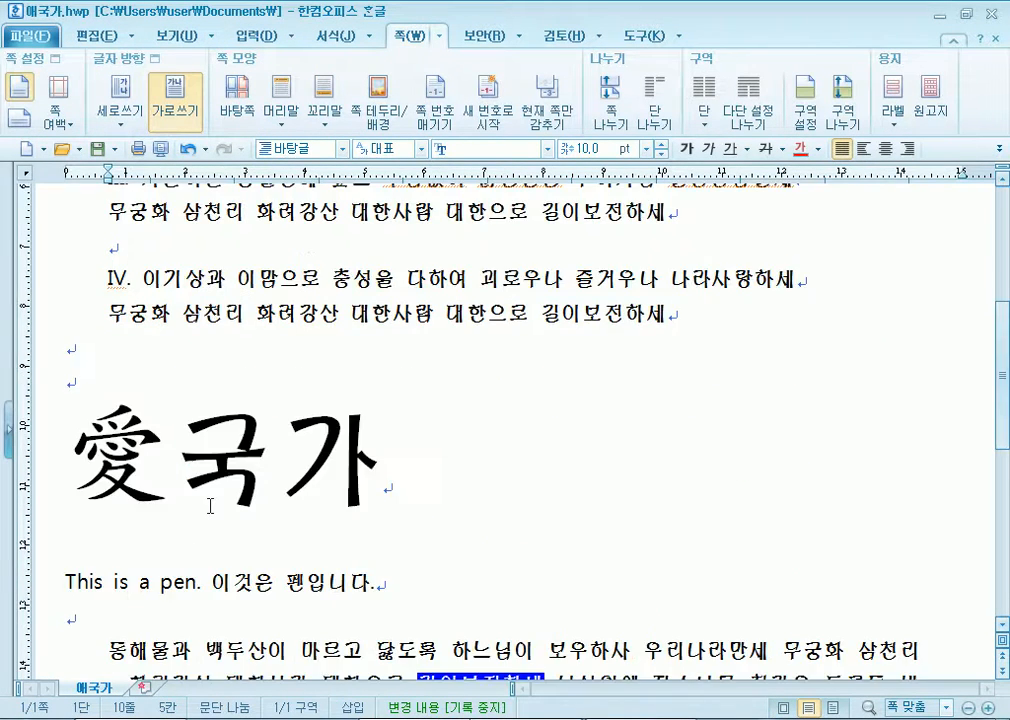
scroll(210, 506, down, 4)
scroll(210, 506, up, 2)
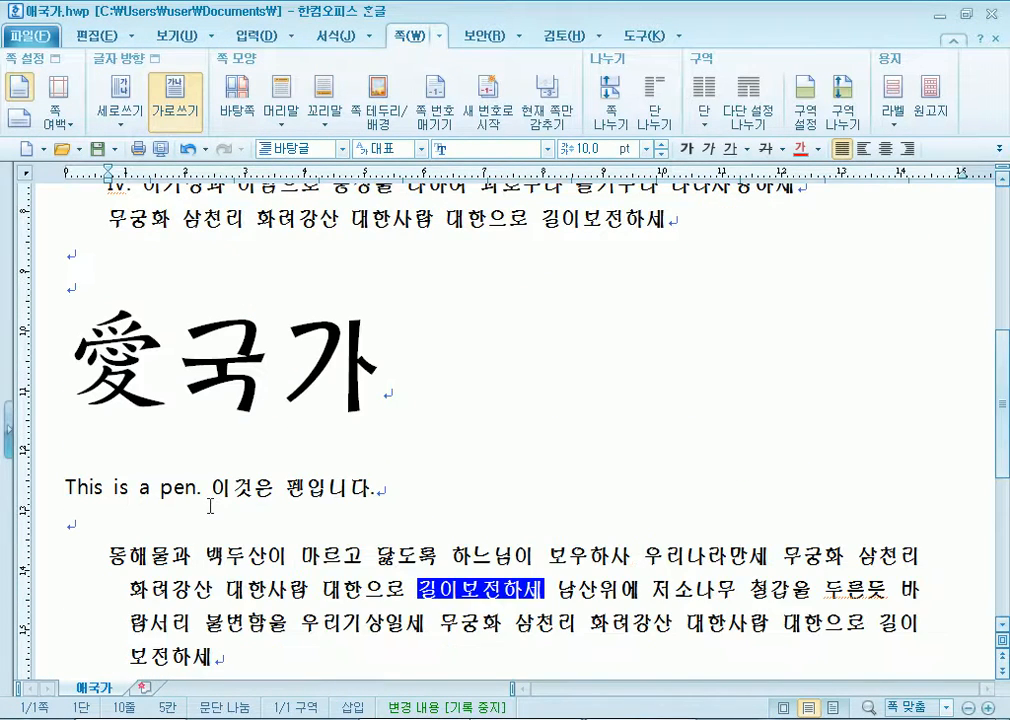
scroll(210, 506, up, 10)
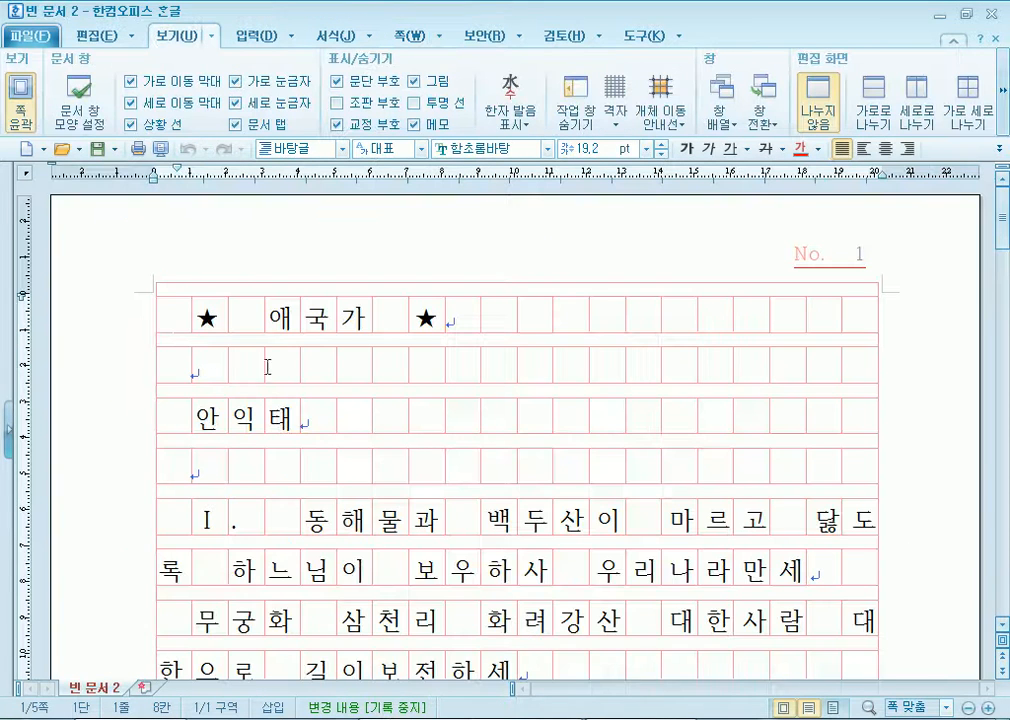
Copy the entire text of the filled manuscript 빈 문서 2.
key(ctrl+a)
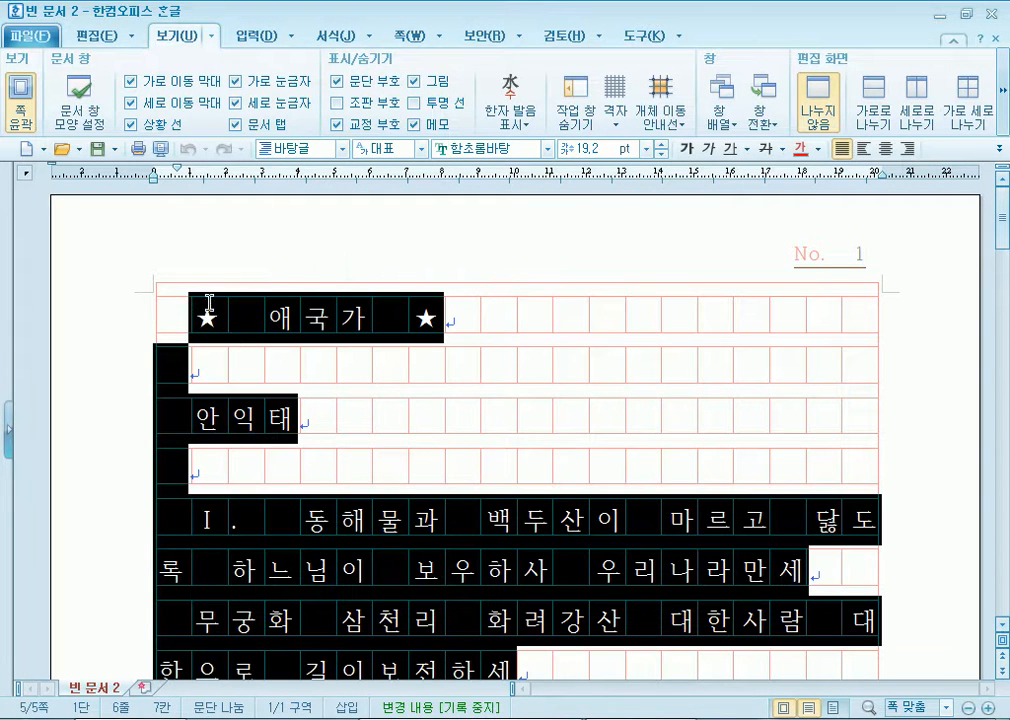
click(190, 330)
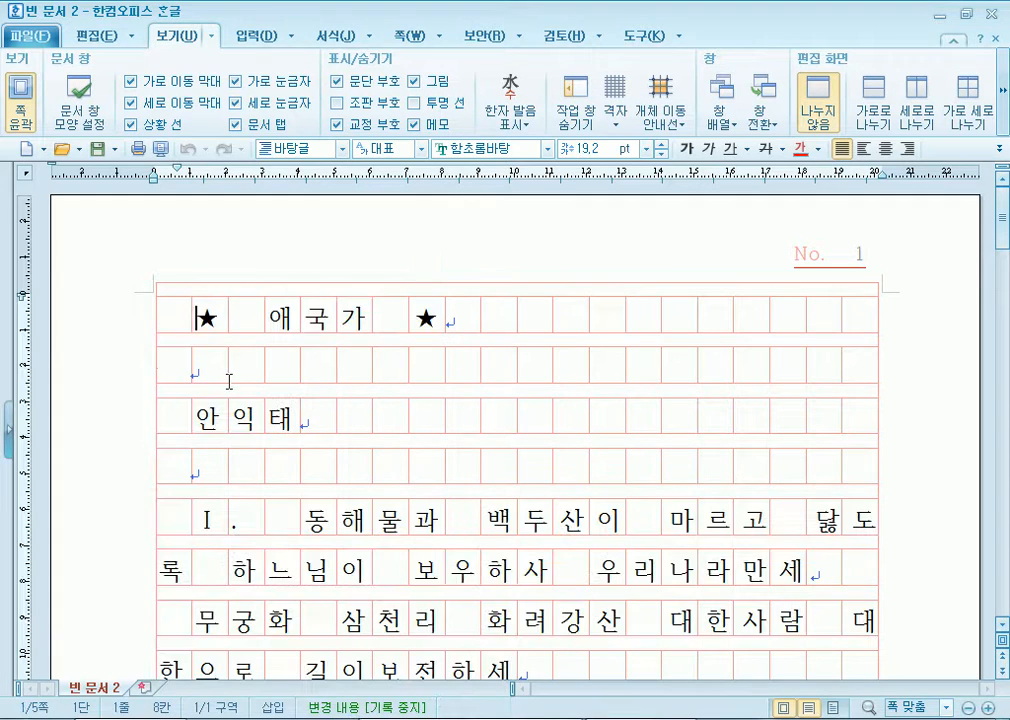
key(ctrl+a)
right_click(217, 335)
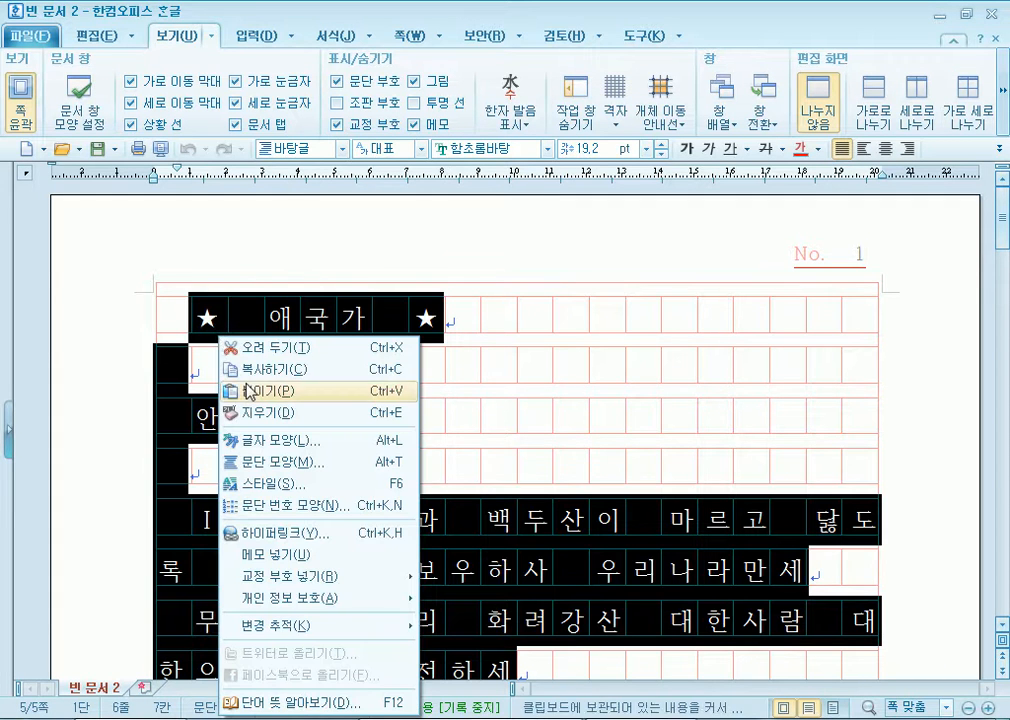
click(252, 370)
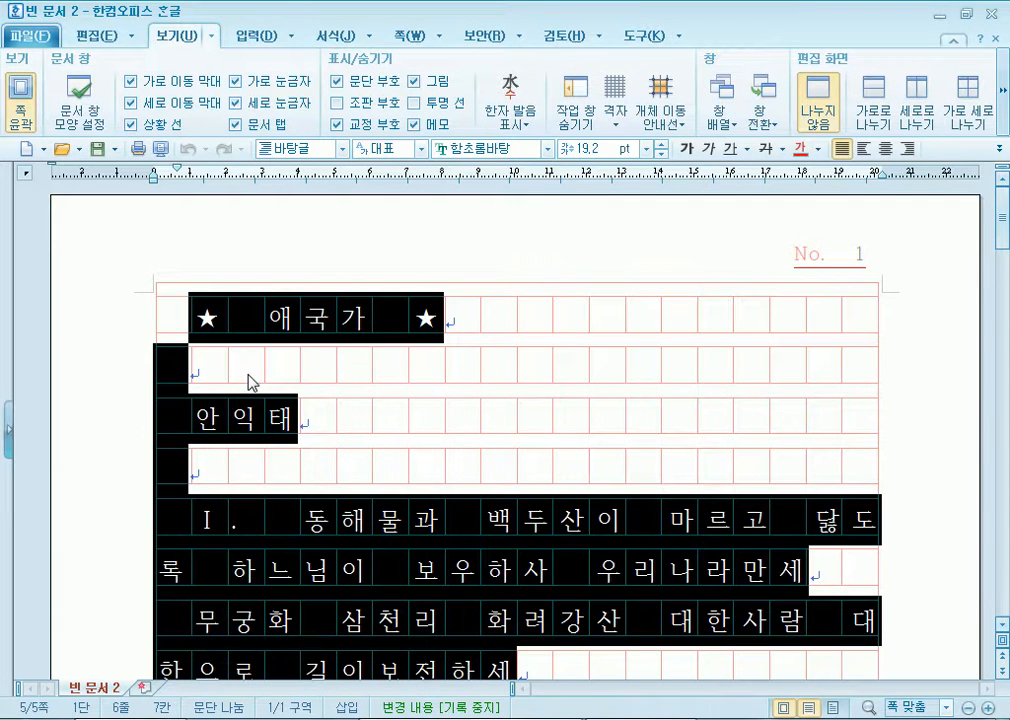
Paste the copied manuscript into a new blank document, and close that document after checking its pages.
click(27, 150)
right_click(159, 316)
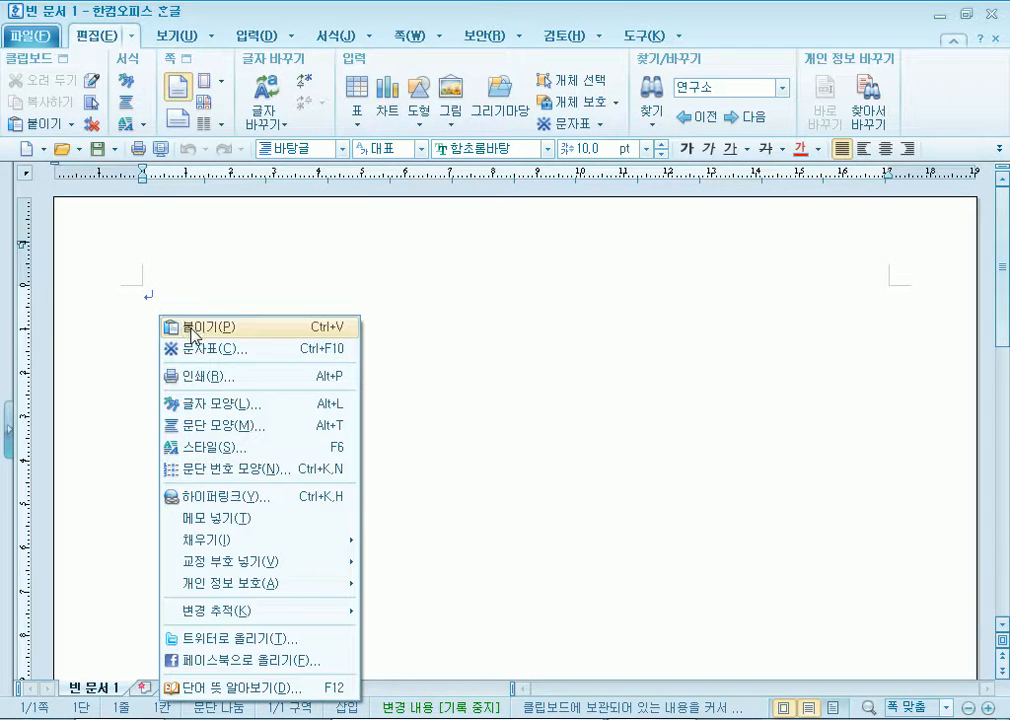
click(193, 334)
scroll(601, 517, down, 5)
scroll(599, 519, up, 15)
scroll(595, 498, up, 15)
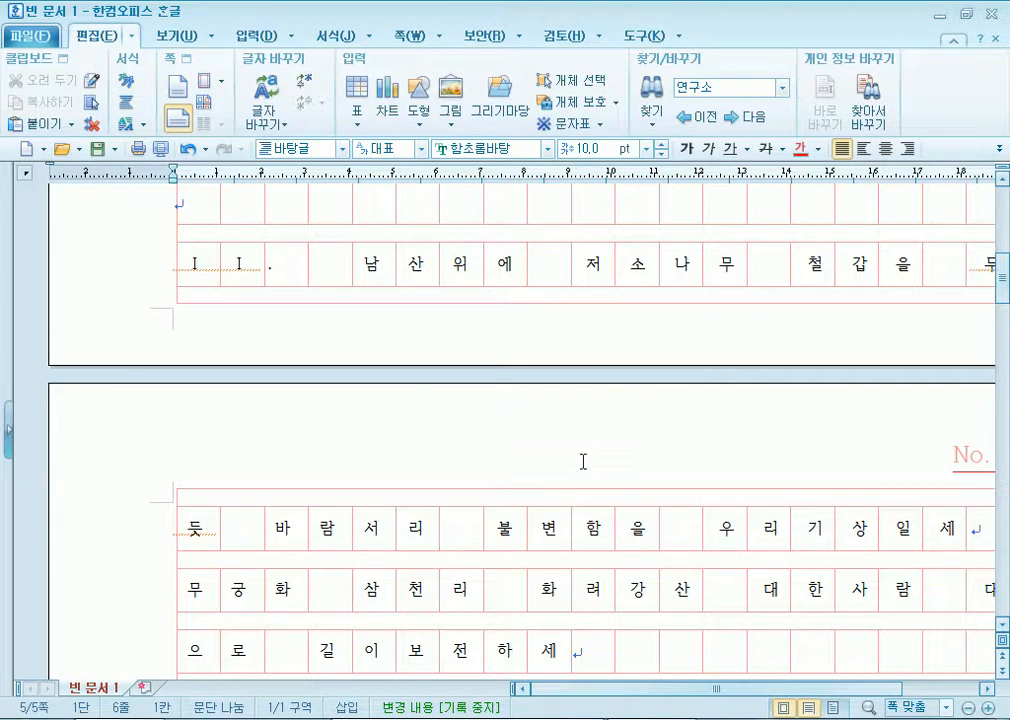
click(991, 14)
click(508, 398)
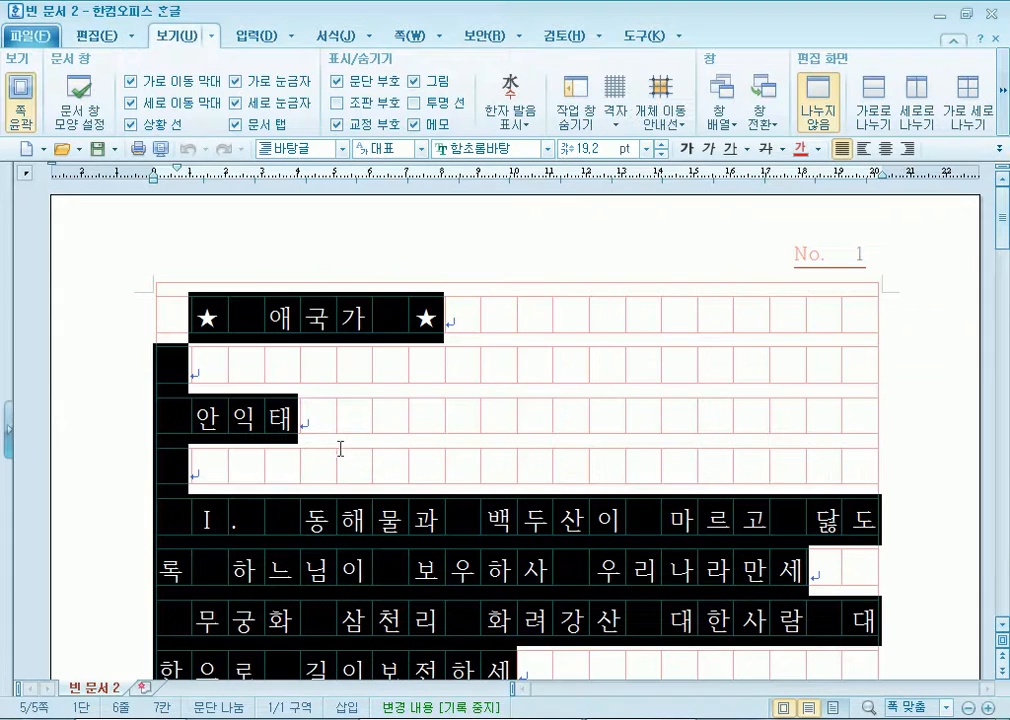
Open Notepad (메모장) and paste the copied manuscript text below the existing notes on 장평 and 자간.
click(30, 712)
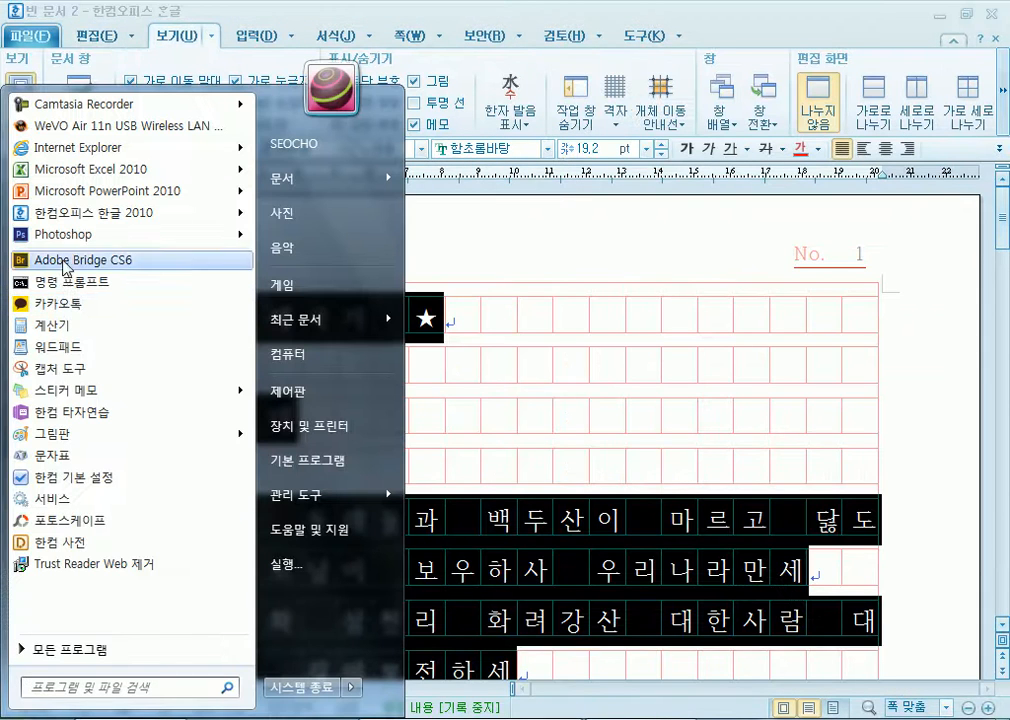
click(75, 645)
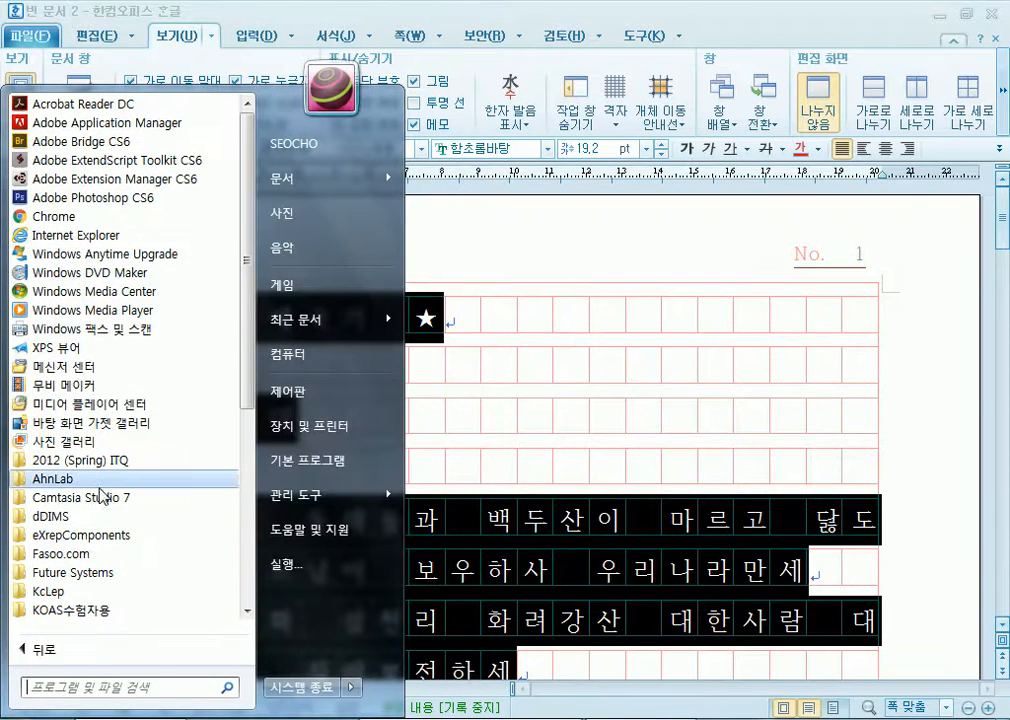
scroll(99, 492, down, 6)
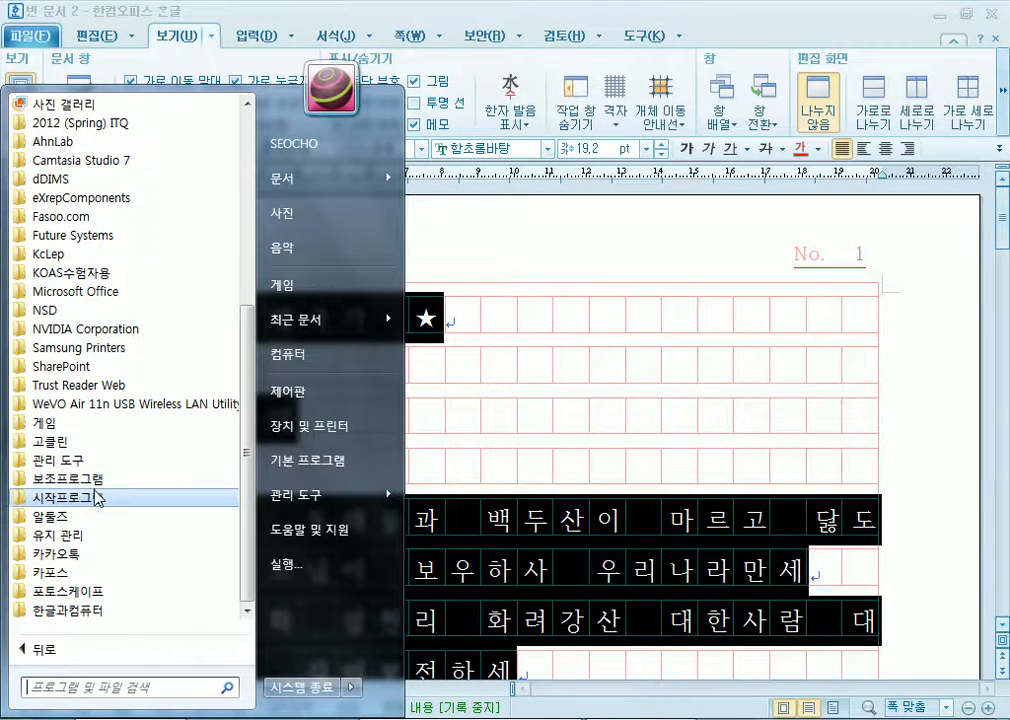
click(99, 481)
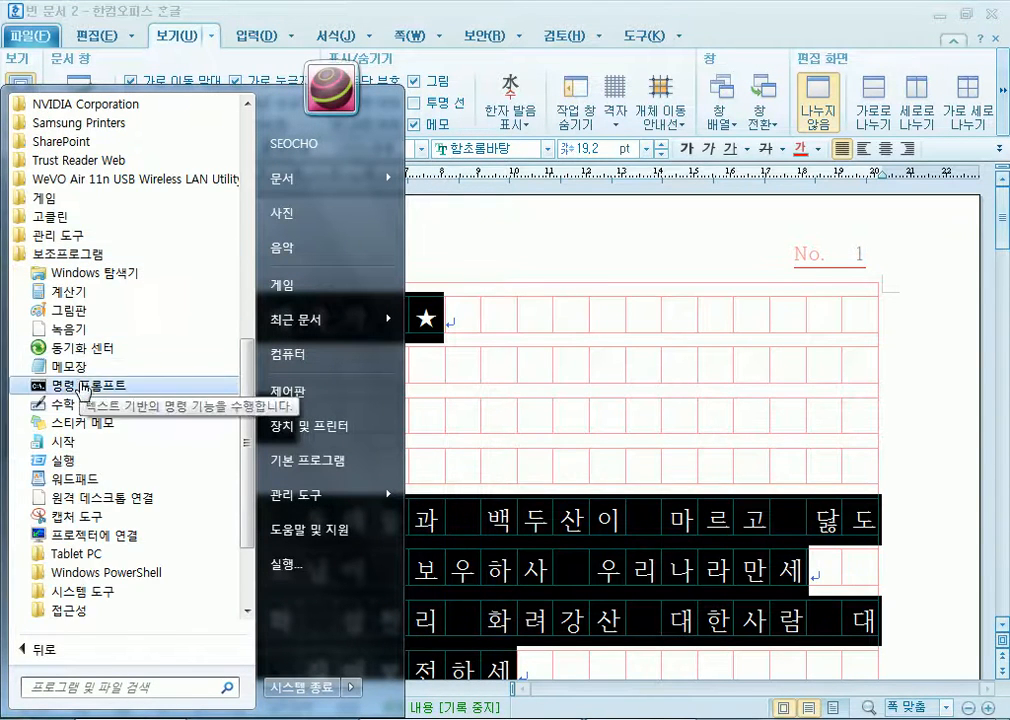
click(70, 366)
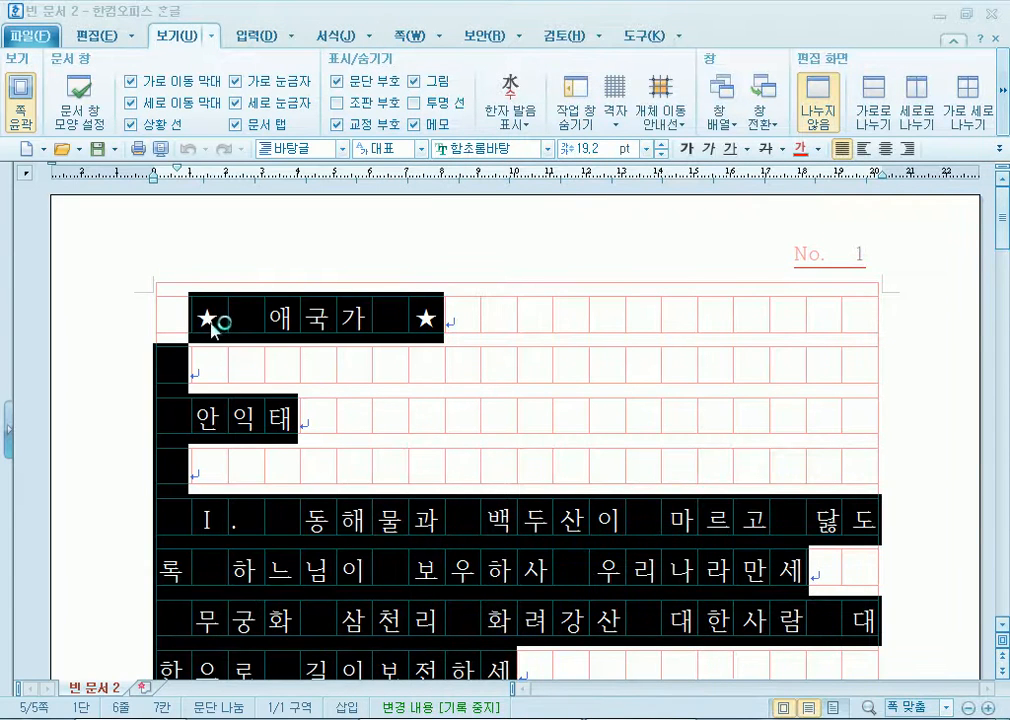
click(310, 325)
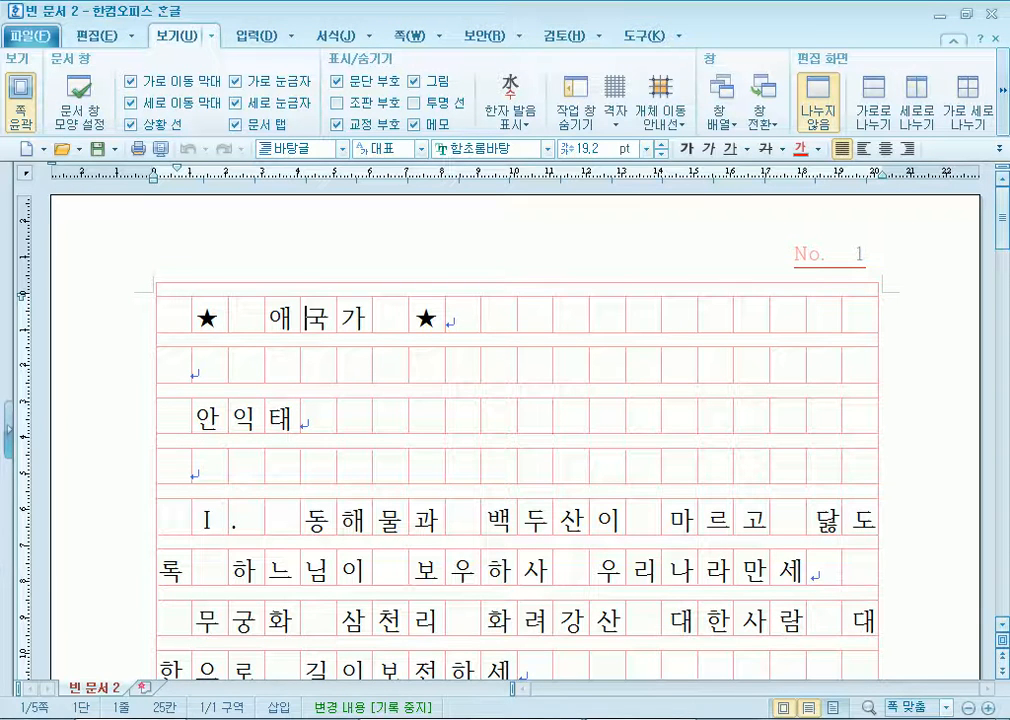
click(108, 718)
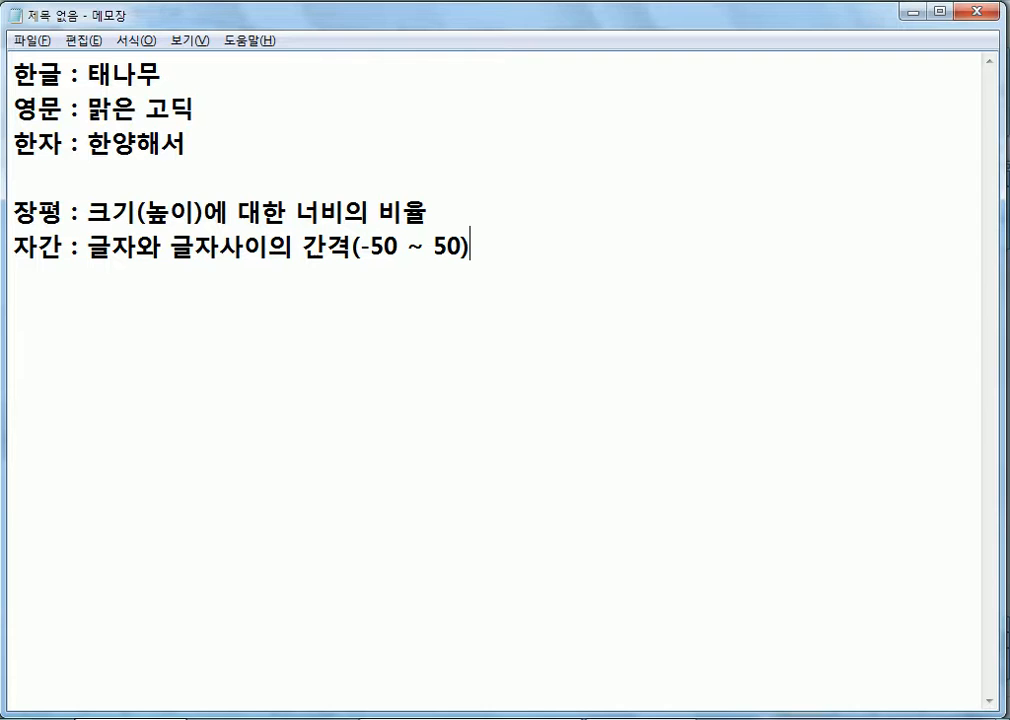
right_click(60, 329)
click(126, 413)
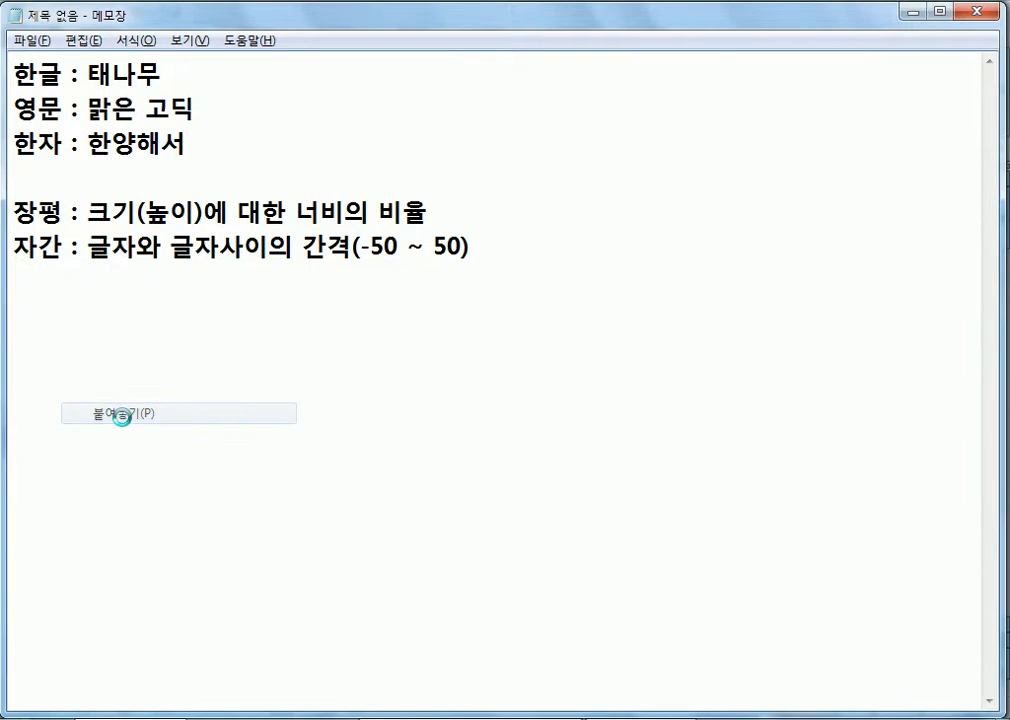
scroll(172, 434, up, 6)
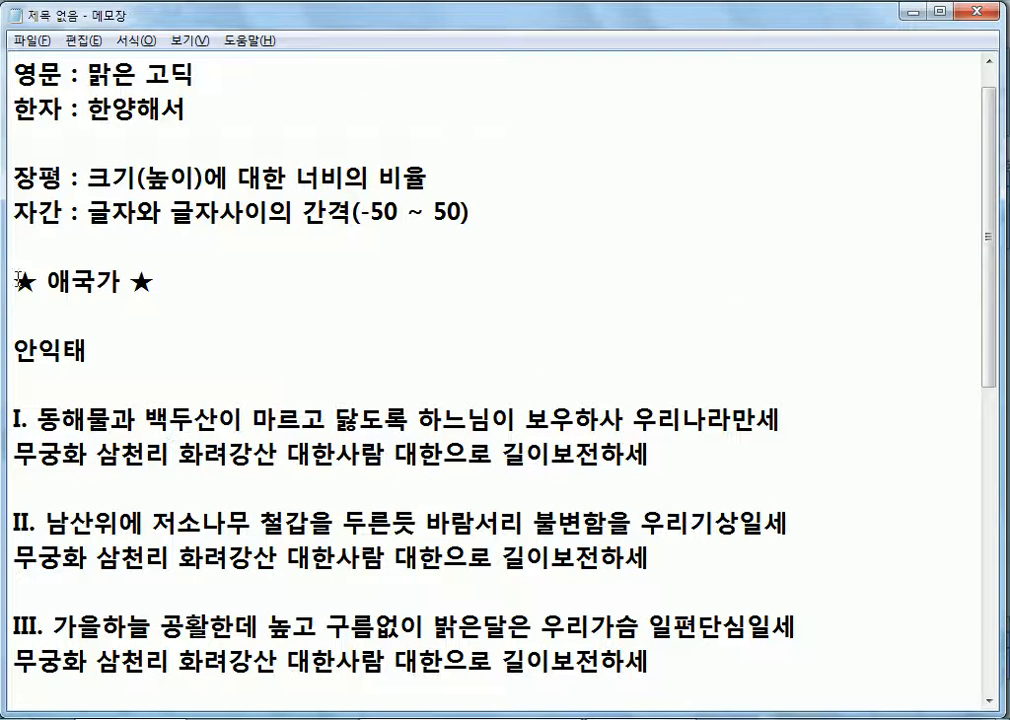
Copy the pasted anthem text out of Notepad and paste it at the end of 애국가.hwp.
drag(14, 250, 124, 659)
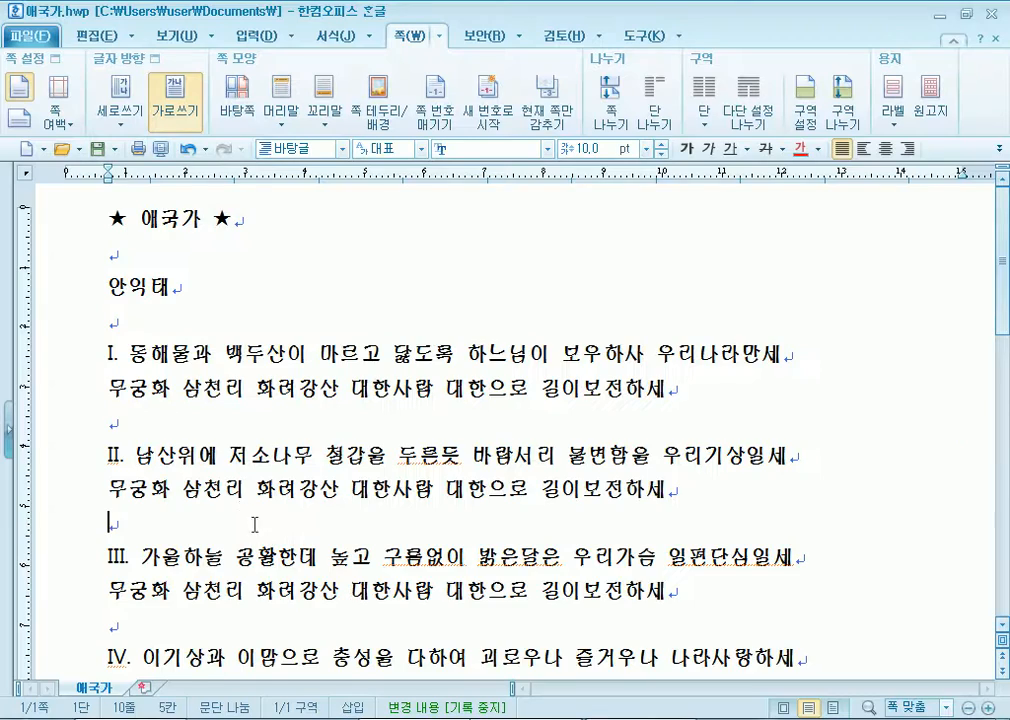
scroll(240, 547, down, 10)
click(149, 608)
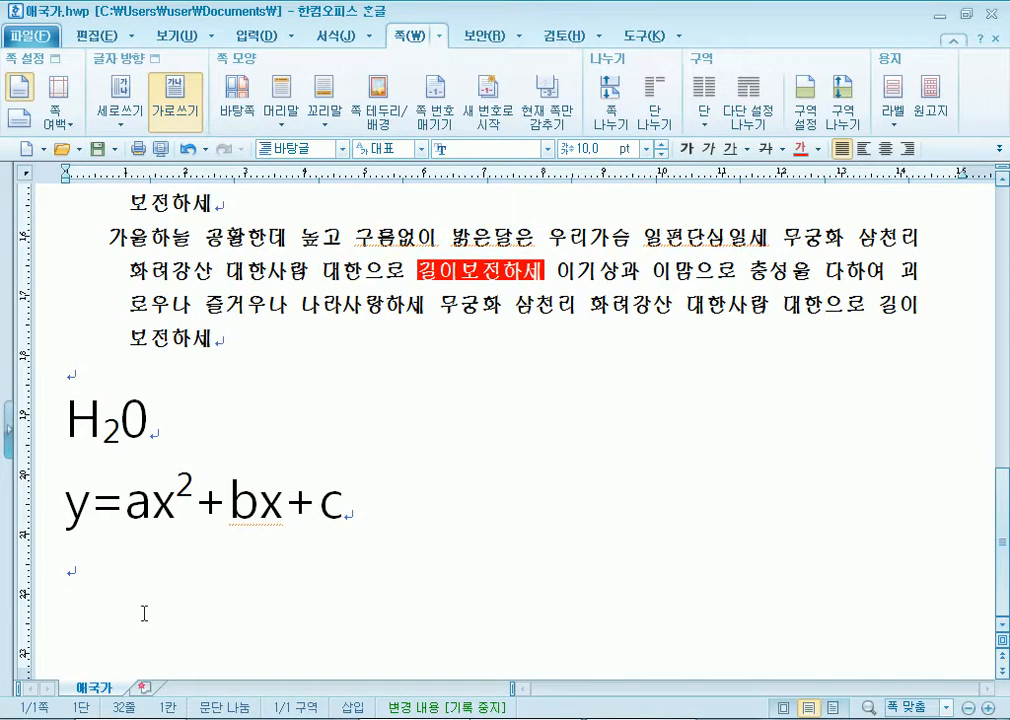
key(ctrl+v)
scroll(145, 613, up, 6)
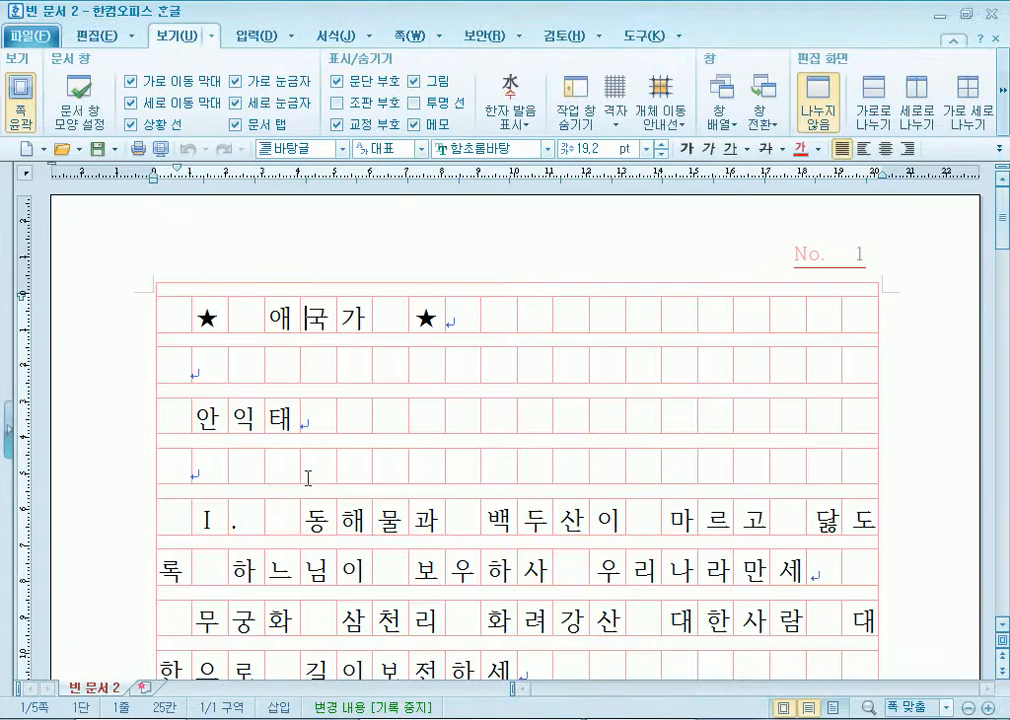
Move the Windows taskbar to the top edge of the screen and maximize the 애국가.hwp and 빈 문서 2 windows again.
click(966, 14)
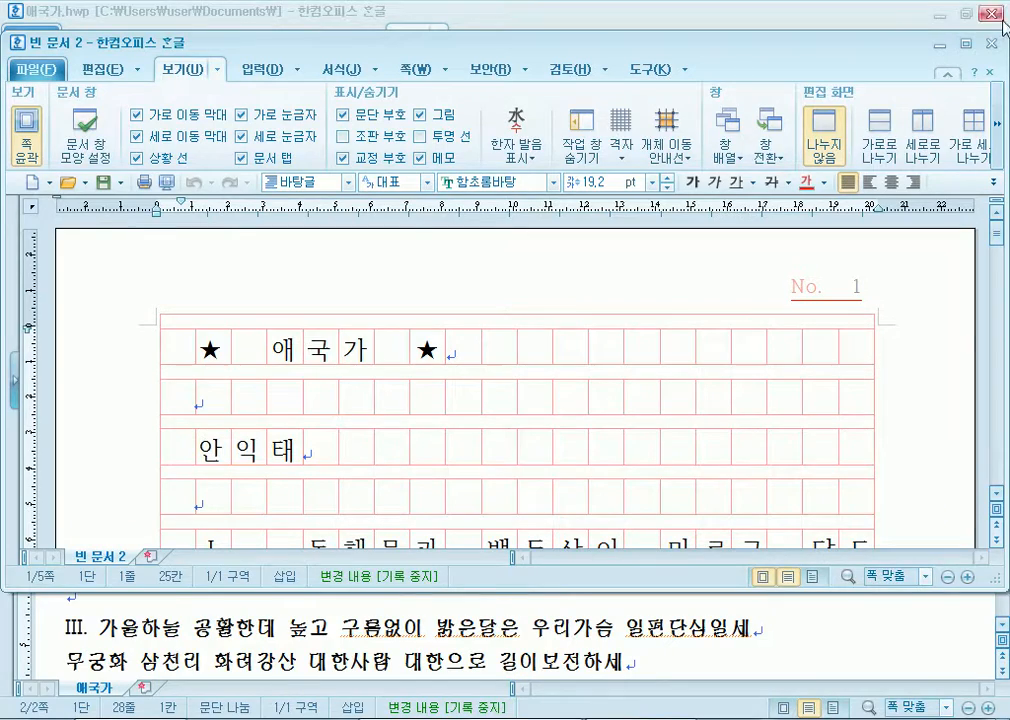
click(966, 14)
click(966, 14)
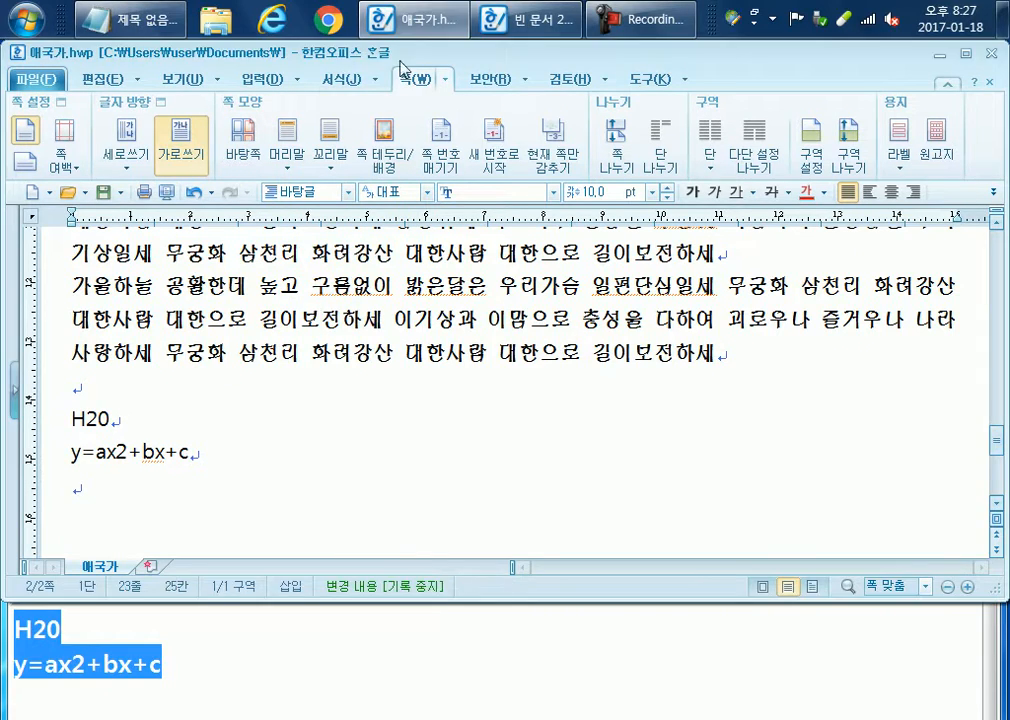
double_click(320, 52)
scroll(259, 391, up, 4)
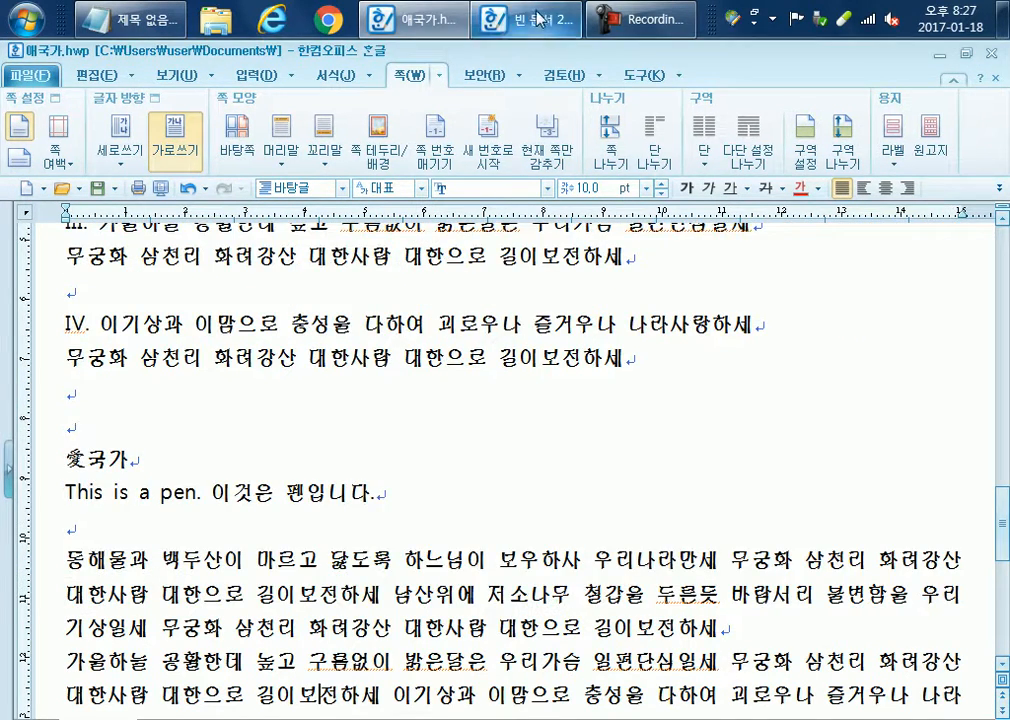
click(492, 21)
double_click(563, 54)
Compare the anthem text in 애국가.hwp with the filled manuscript 빈 문서 2, alternating between the two documents.
click(438, 14)
click(548, 18)
click(433, 16)
click(538, 24)
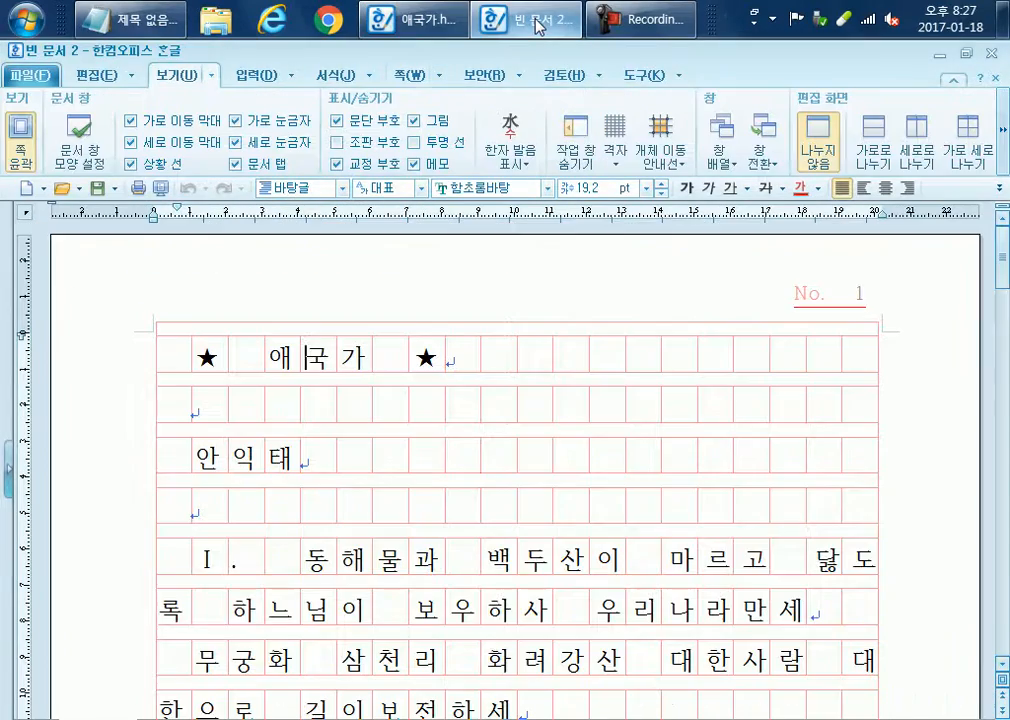
click(400, 18)
scroll(302, 377, up, 12)
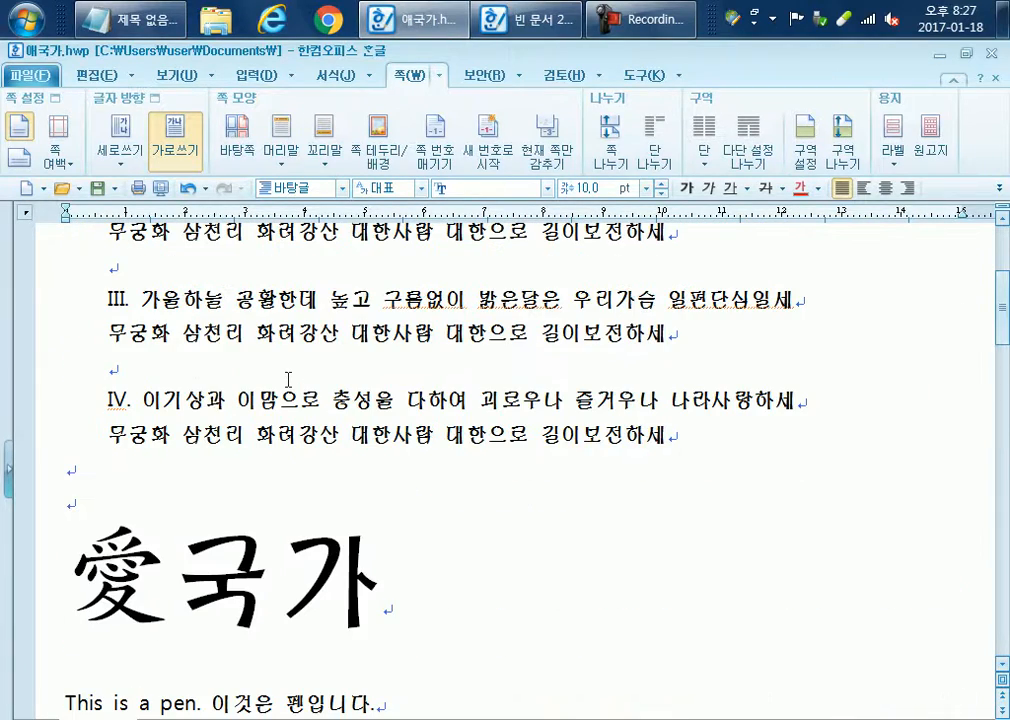
scroll(288, 380, up, 5)
In manuscript 빈 문서 2, centre the ★ 애국가 ★ title and right-align the composer line with a space between 안 and 익태.
click(525, 20)
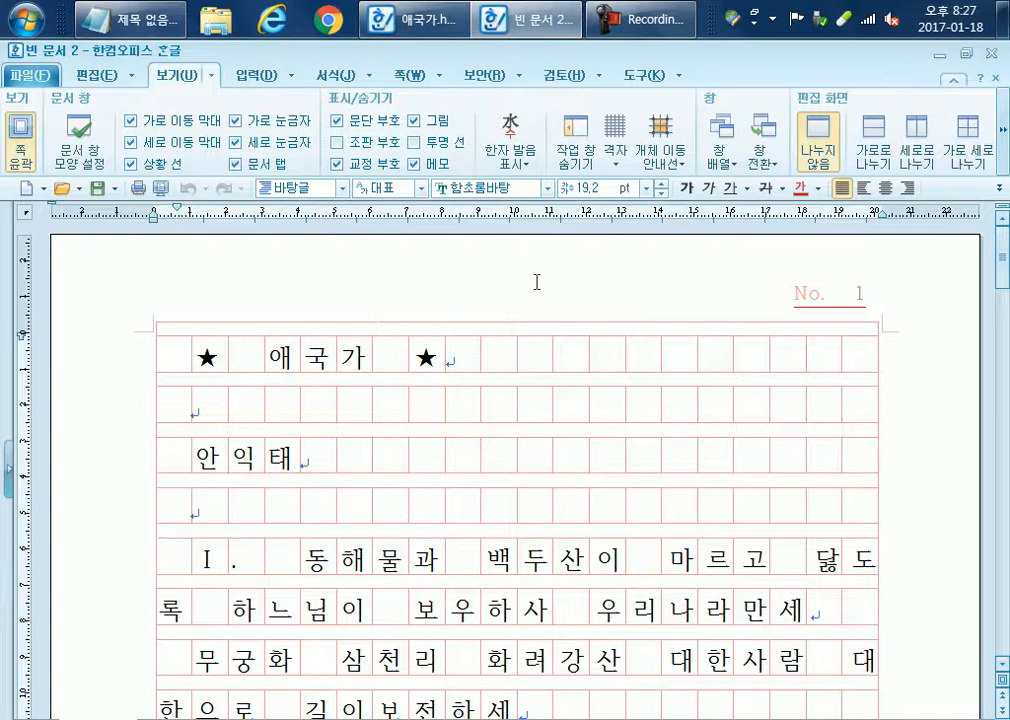
click(886, 188)
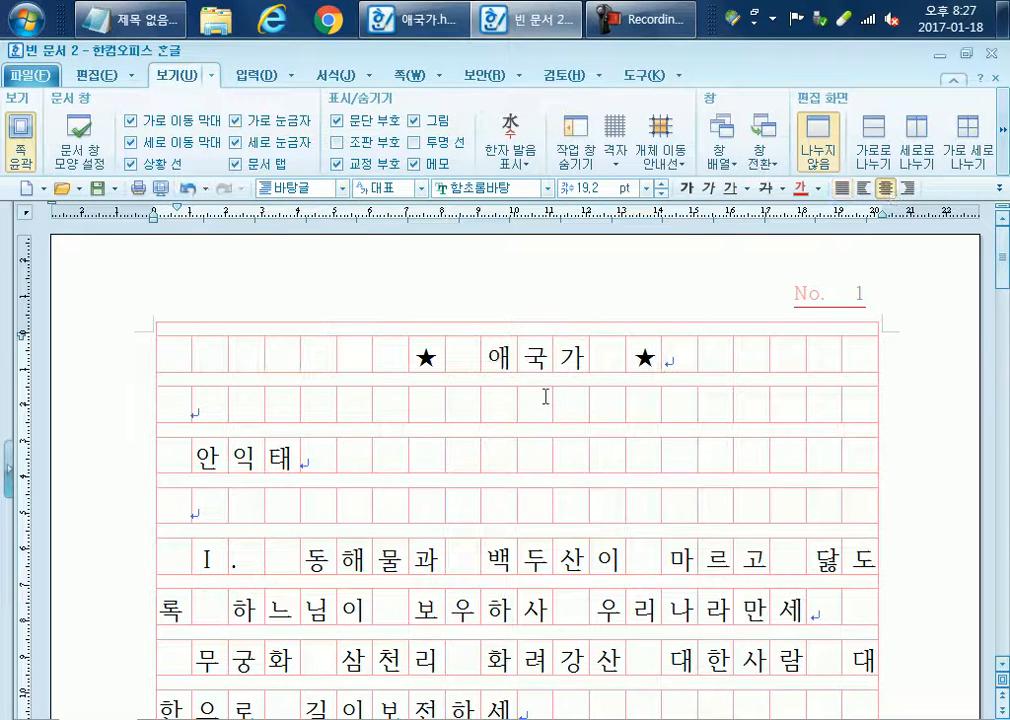
click(383, 462)
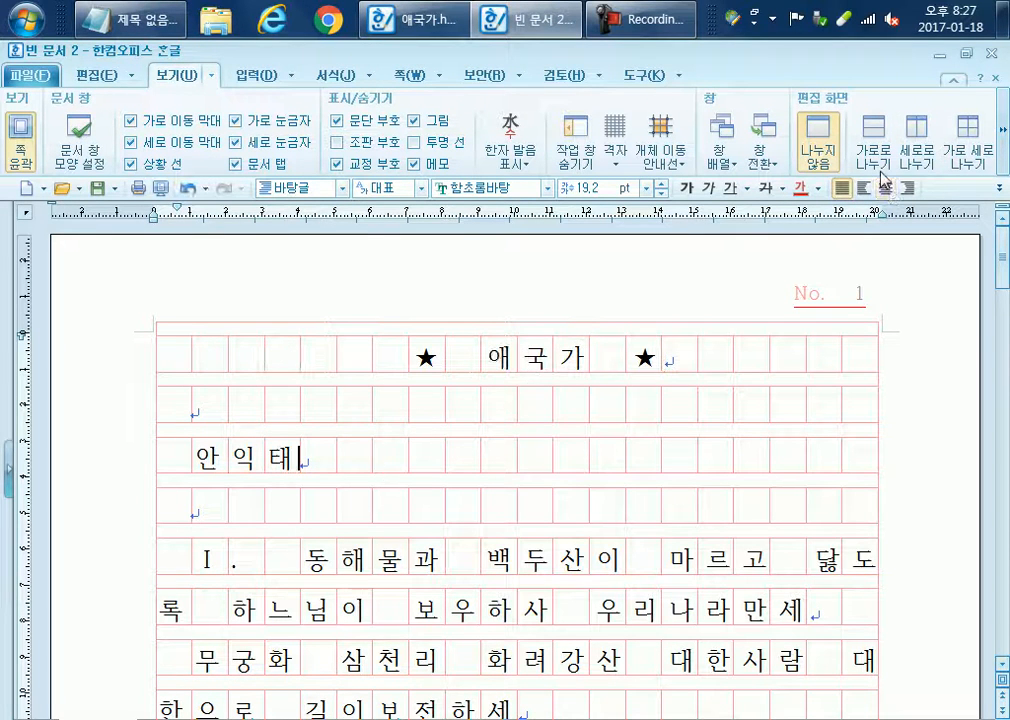
click(907, 188)
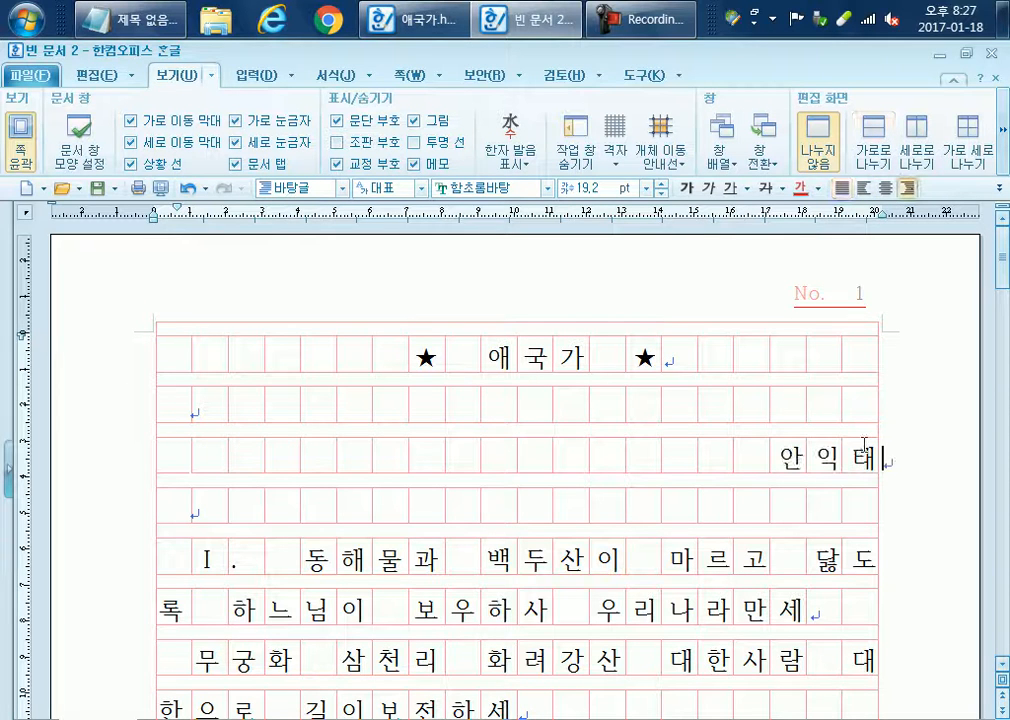
key(Left)
key(Left)
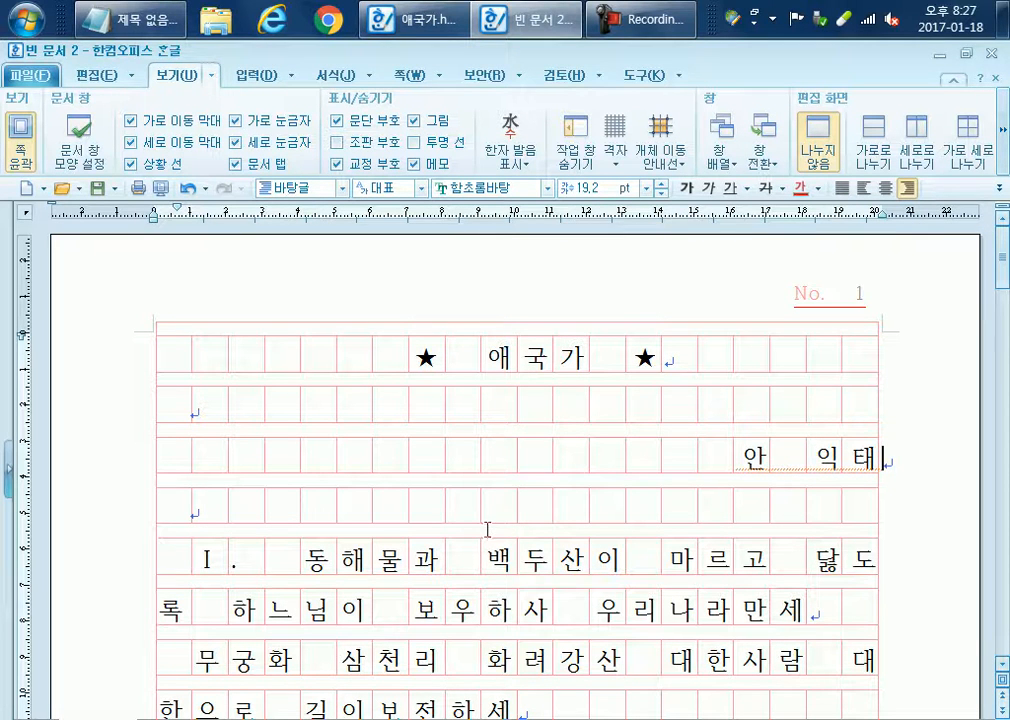
Check the title and composer lines of 애국가.hwp against the realigned manuscript.
click(418, 19)
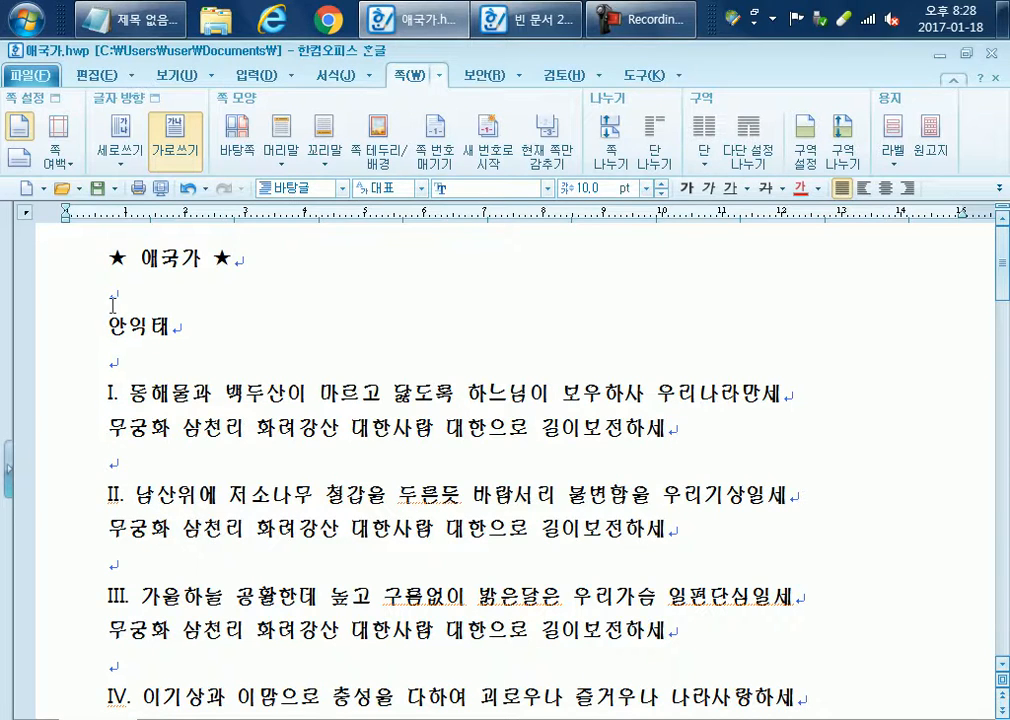
click(536, 33)
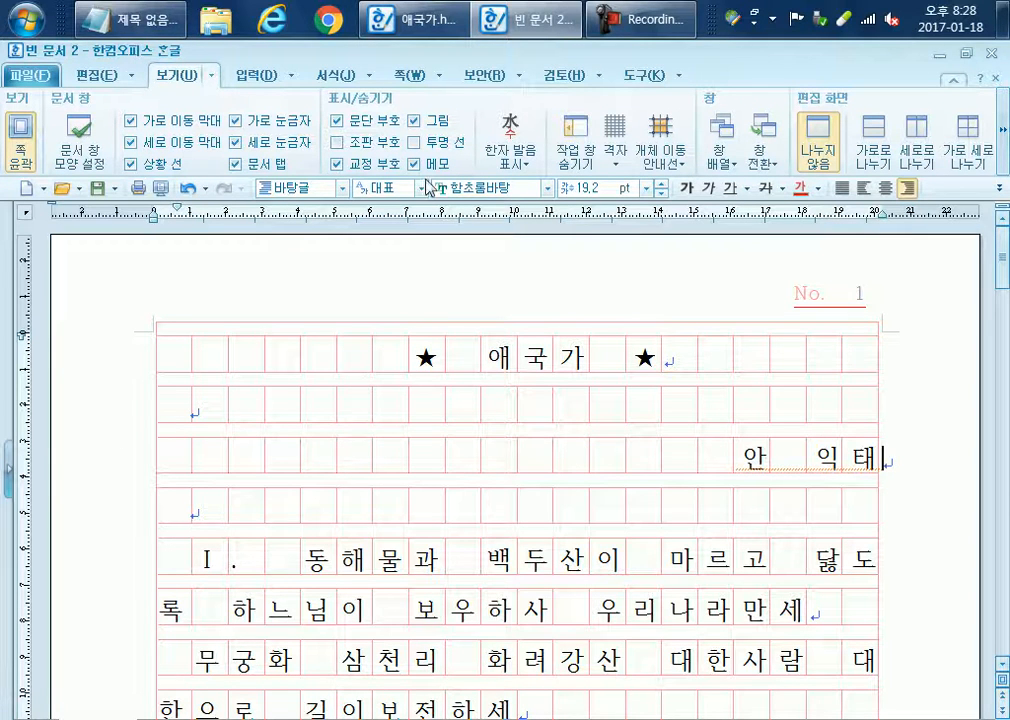
click(412, 19)
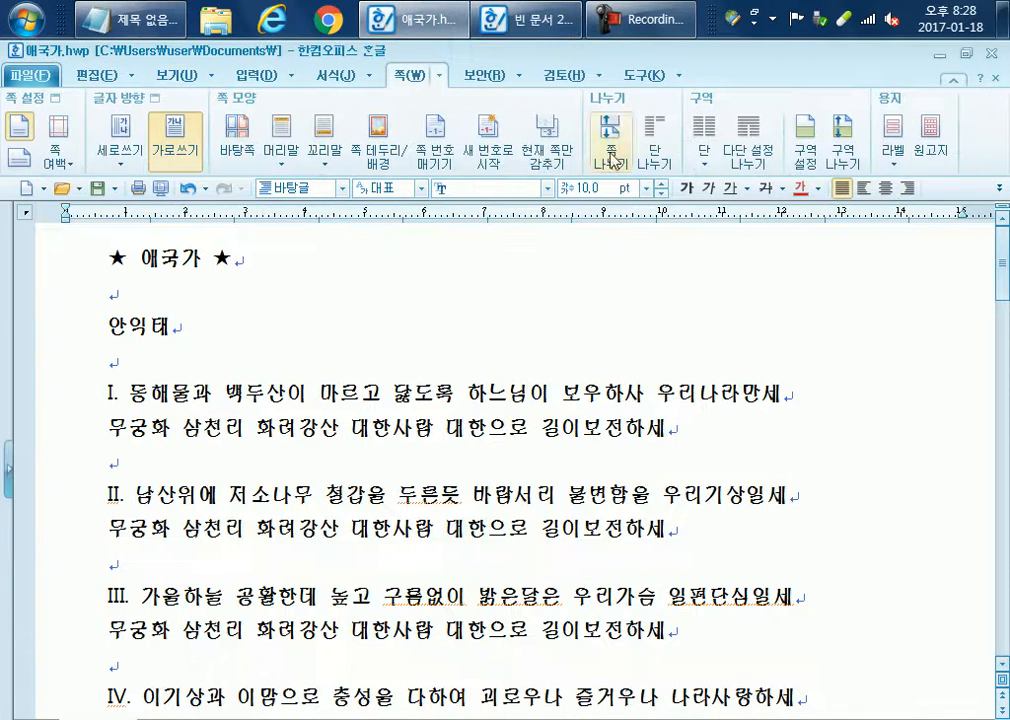
Move the Windows taskbar back to the bottom edge of the screen and look over the first page of 빈 문서 2.
drag(708, 26, 706, 716)
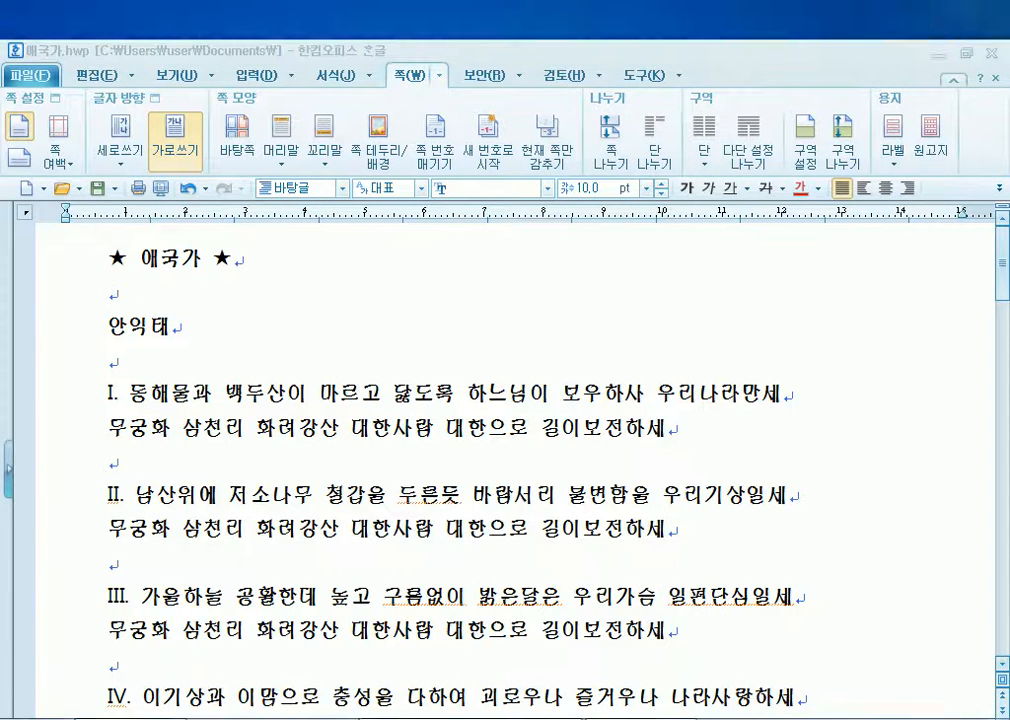
click(474, 718)
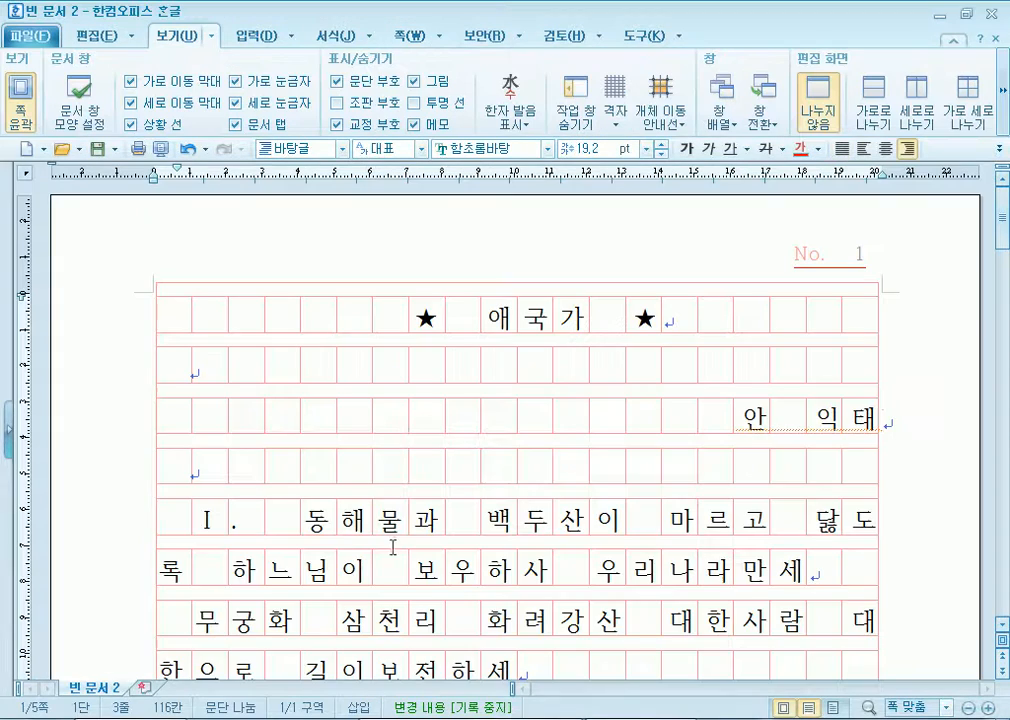
scroll(284, 419, down, 7)
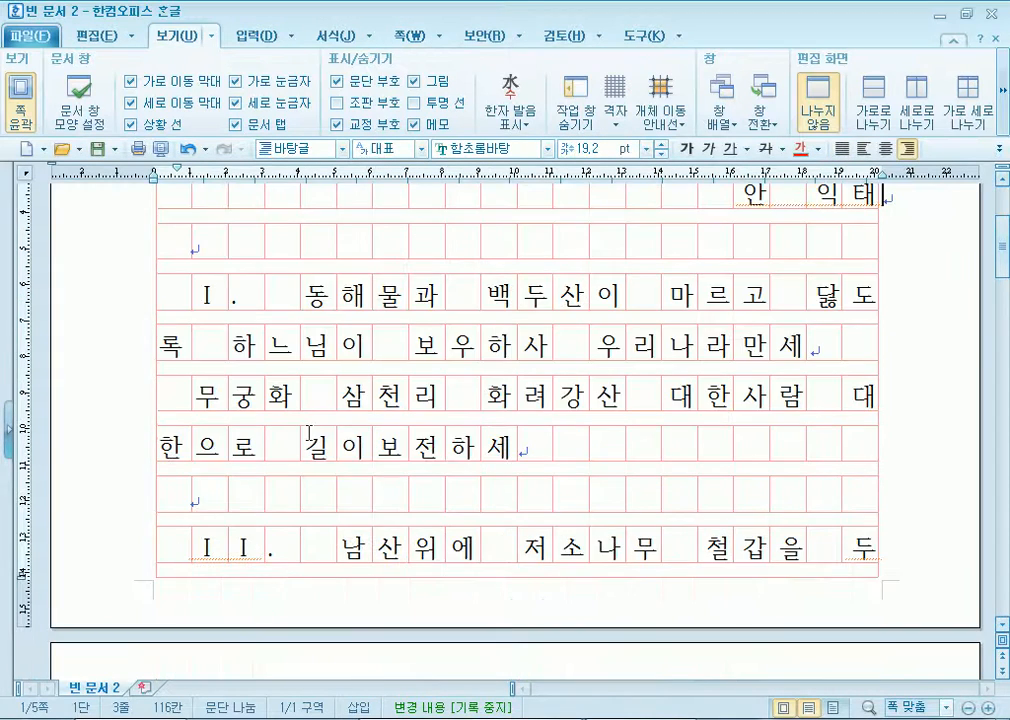
scroll(307, 429, up, 4)
scroll(309, 433, up, 3)
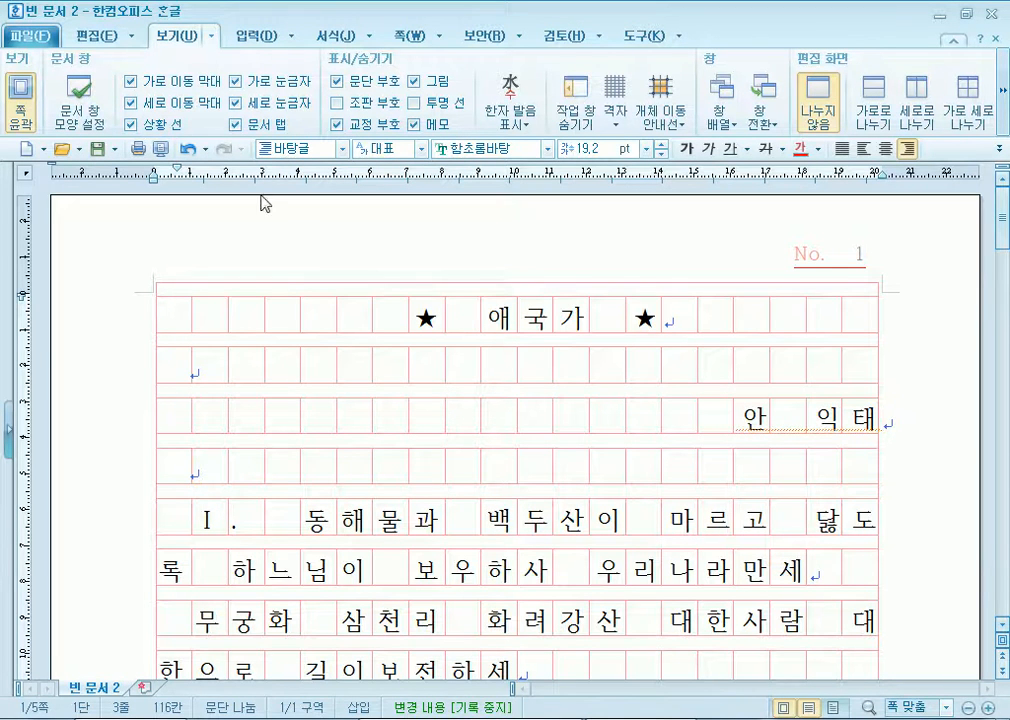
Review the available manuscript paper (원고지) formats from 빈 문서 2 without opening a new manuscript.
click(381, 316)
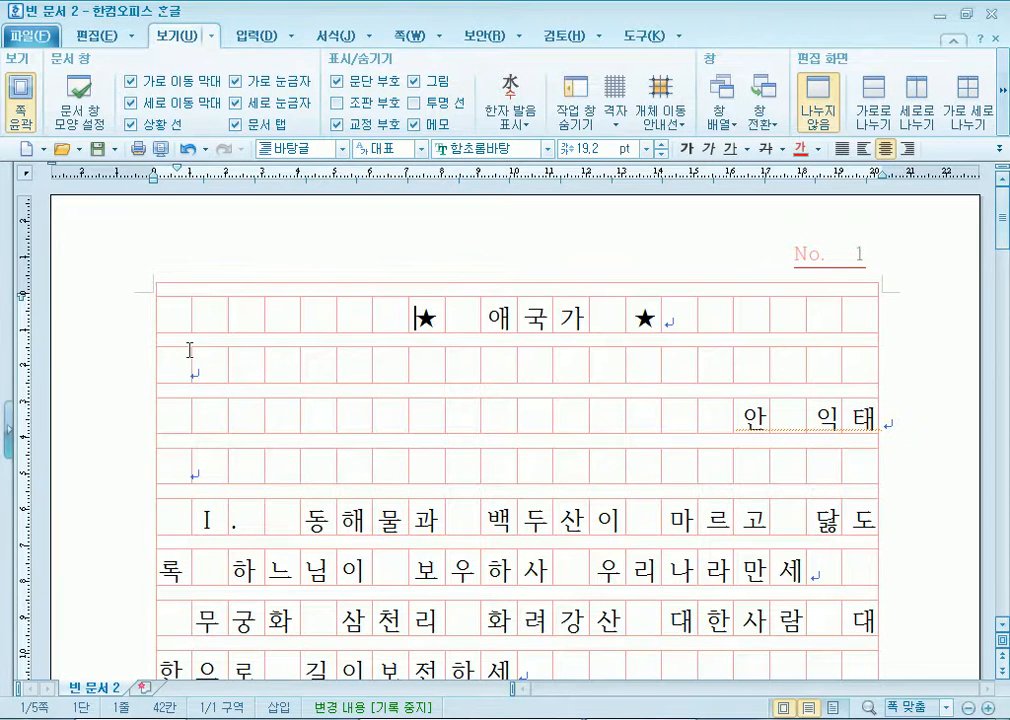
scroll(412, 322, down, 5)
scroll(424, 327, up, 5)
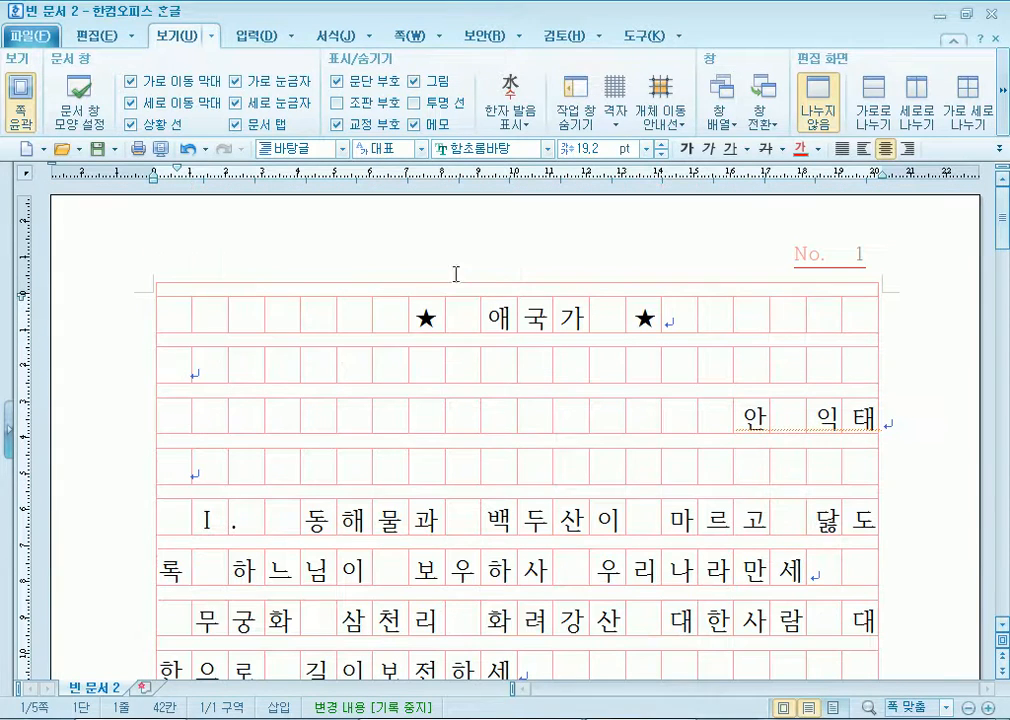
click(335, 36)
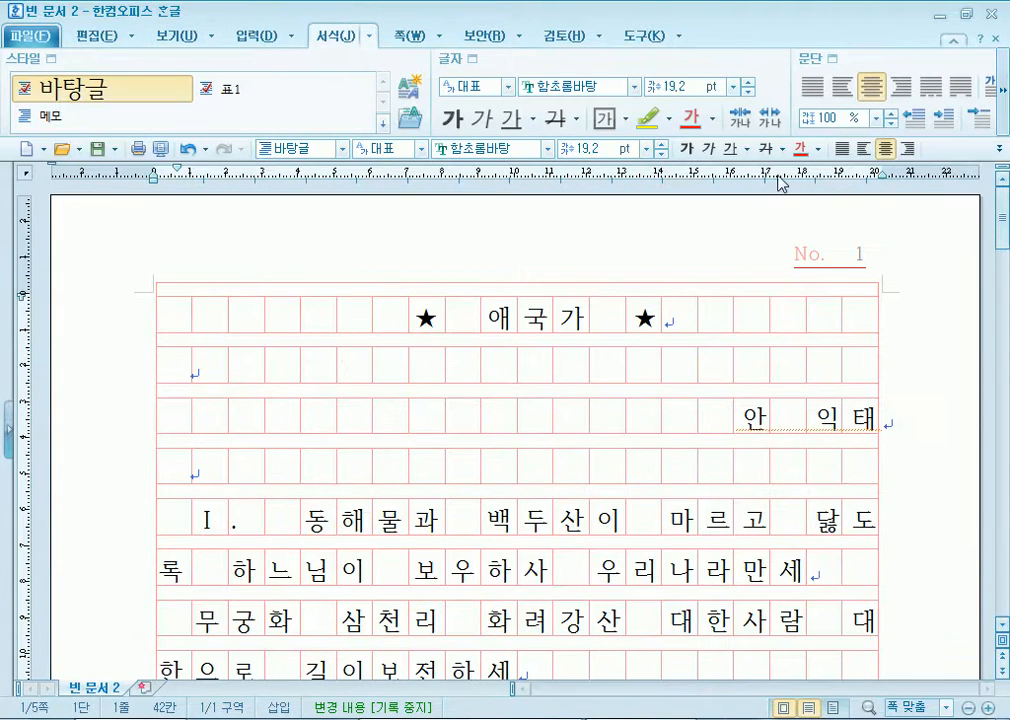
click(410, 36)
click(928, 100)
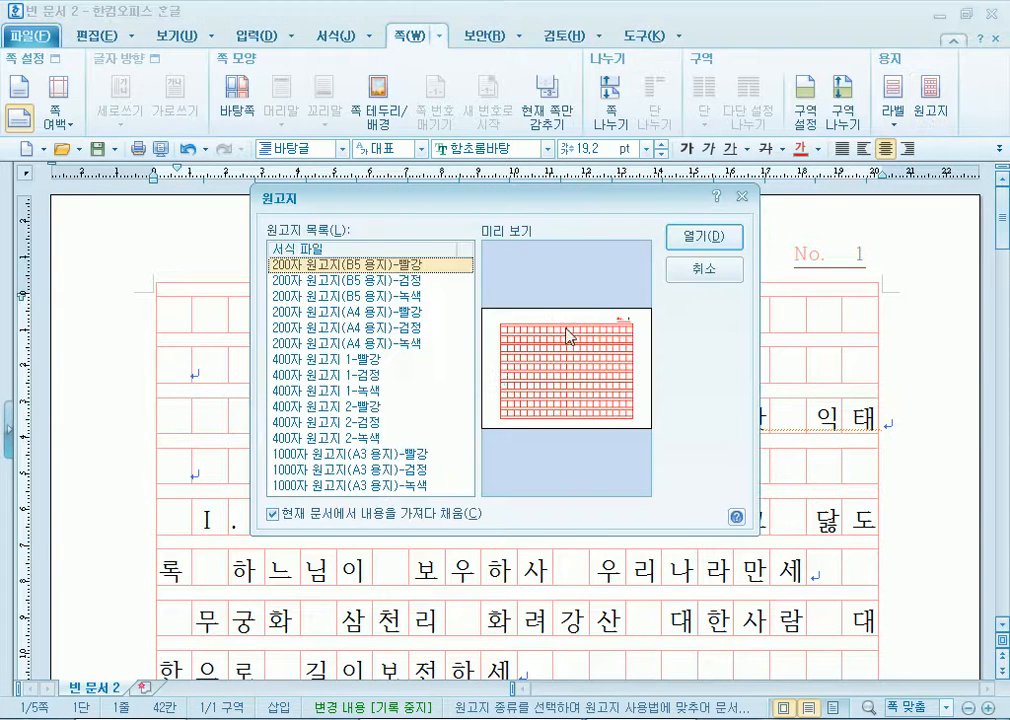
click(702, 269)
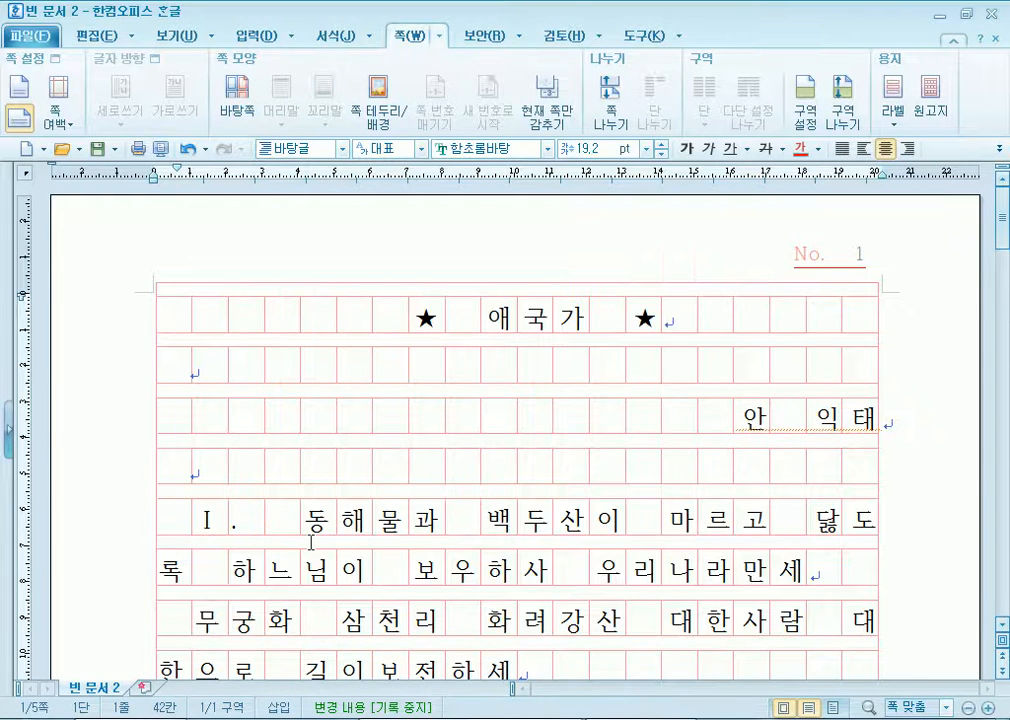
Select and copy the entire text of manuscript 빈 문서 2.
key(ctrl+a)
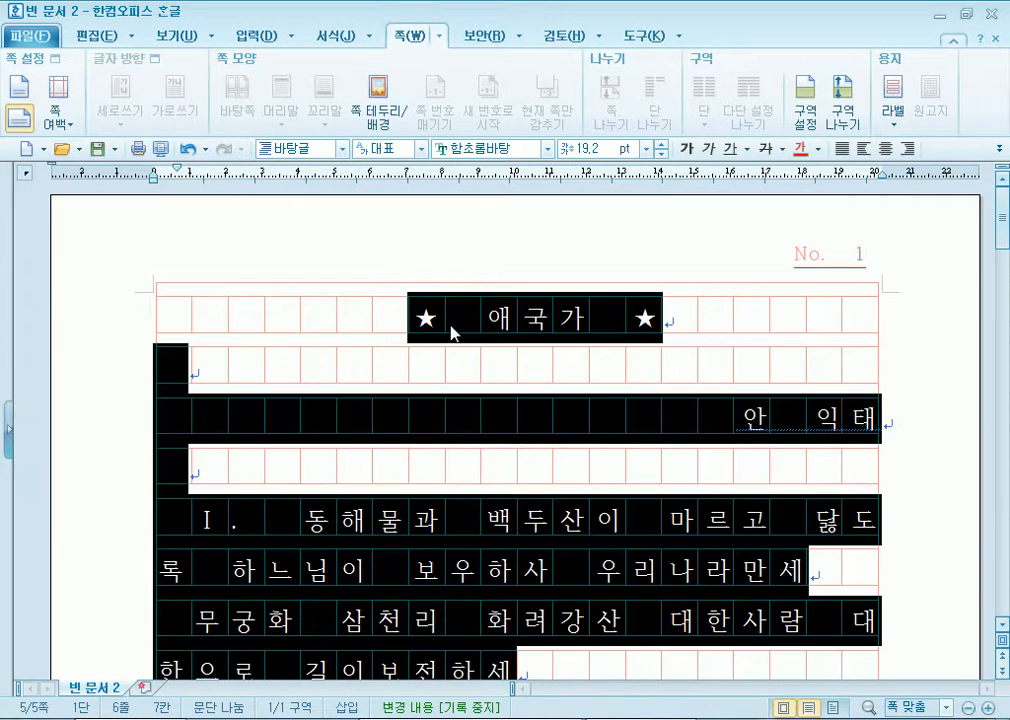
right_click(445, 307)
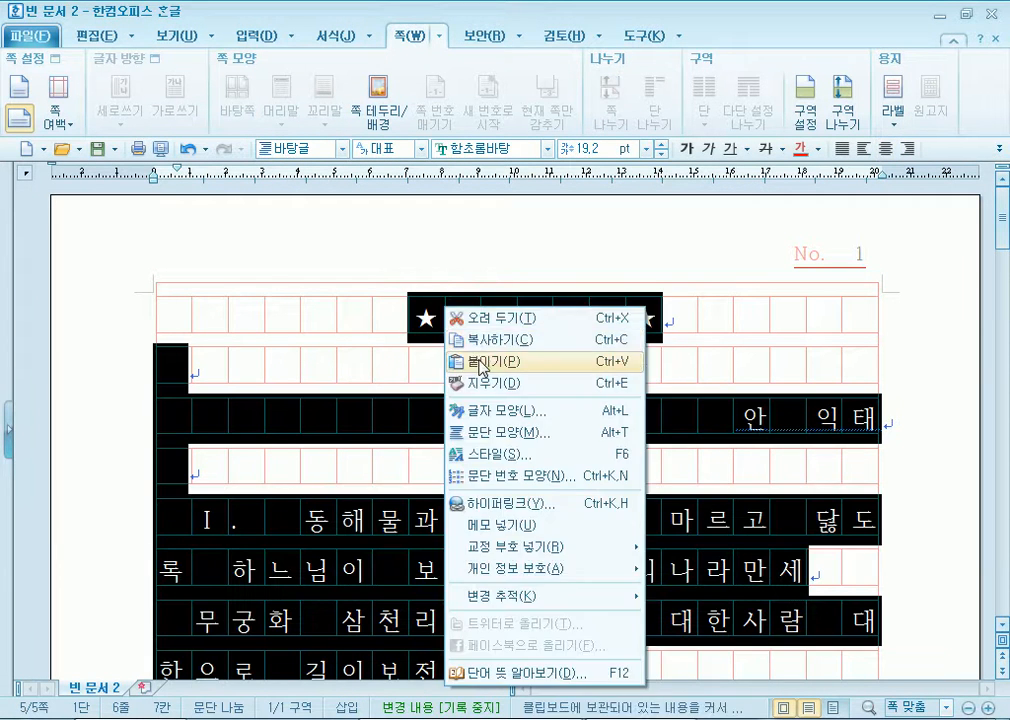
click(482, 340)
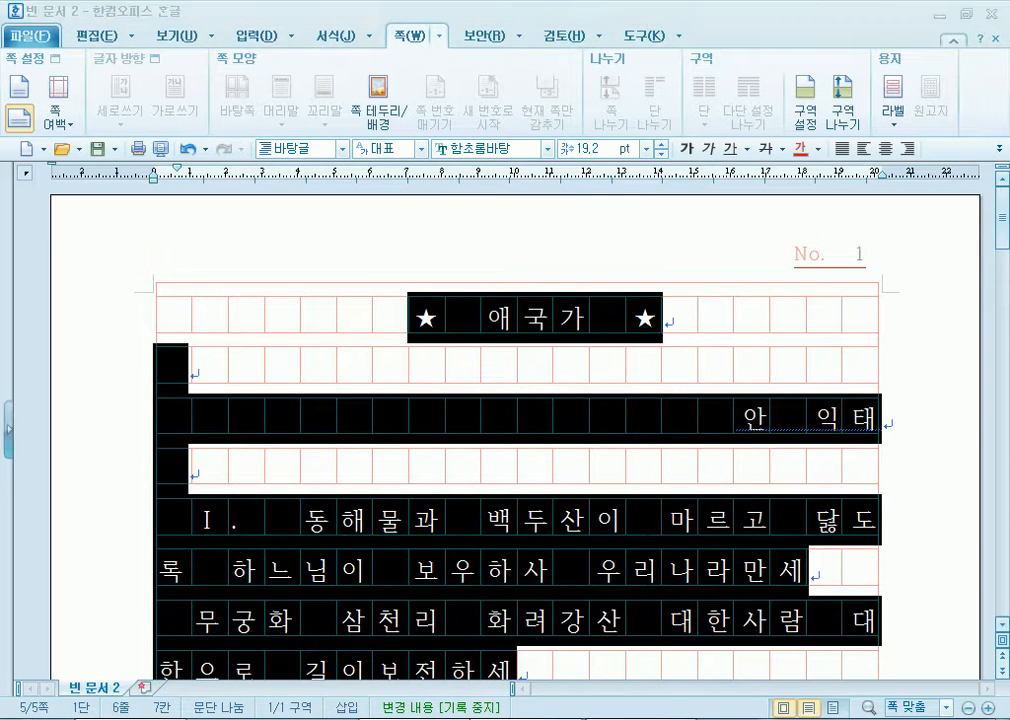
Open a new Notepad (메모장) window and paste the copied 애국가 text as plain text, viewing it from its beginning.
key(alt+Tab)
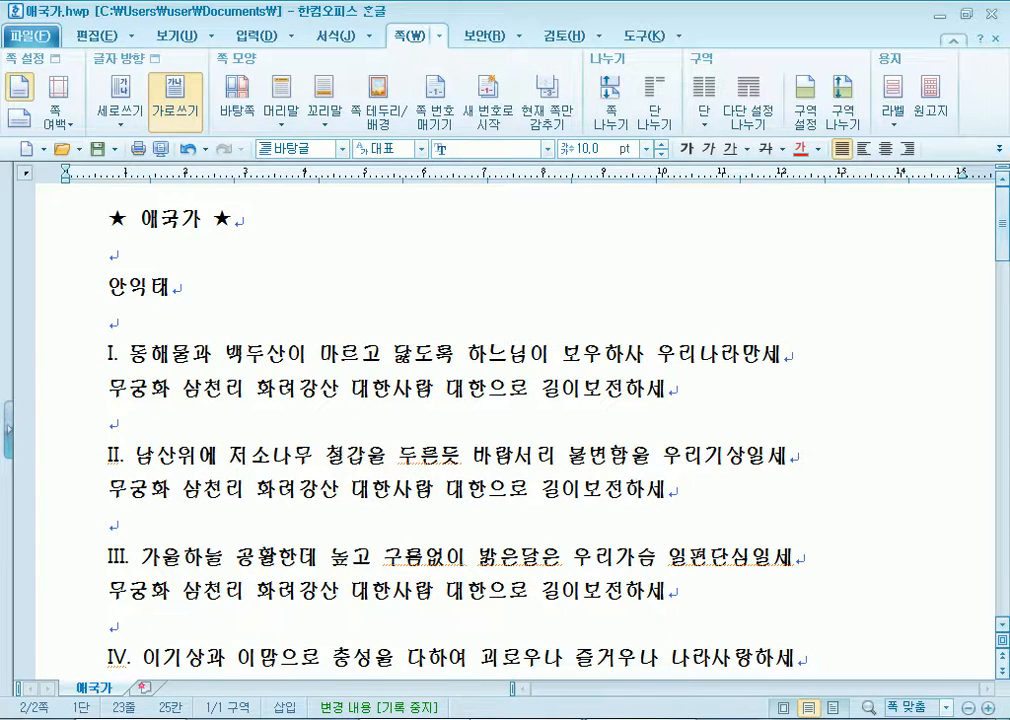
key(super)
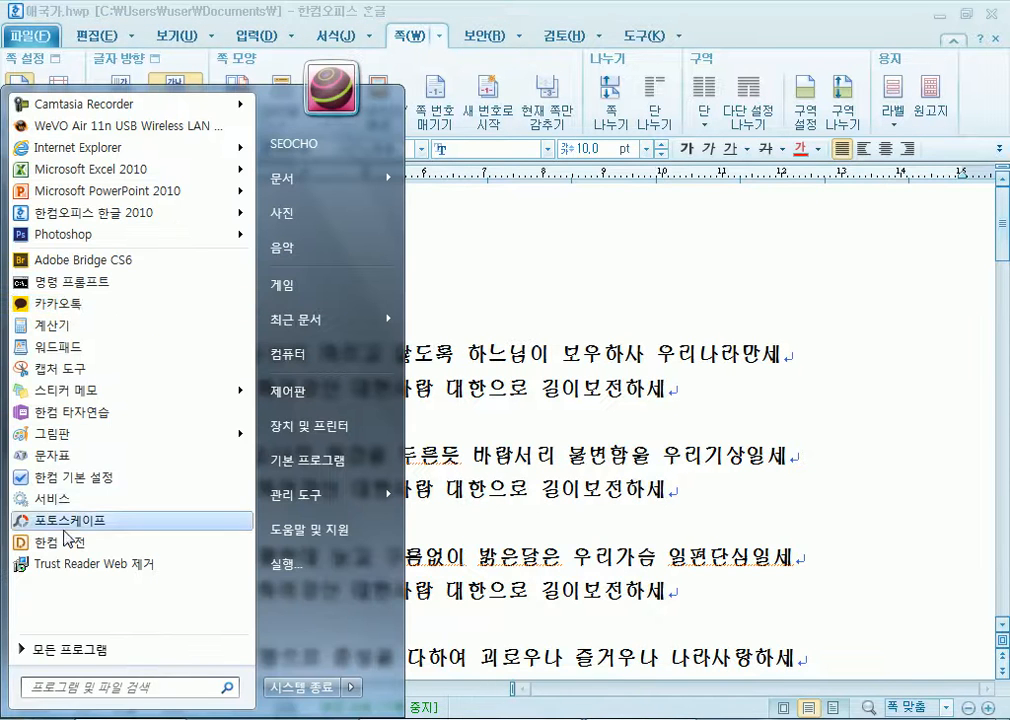
right_click(140, 718)
click(155, 641)
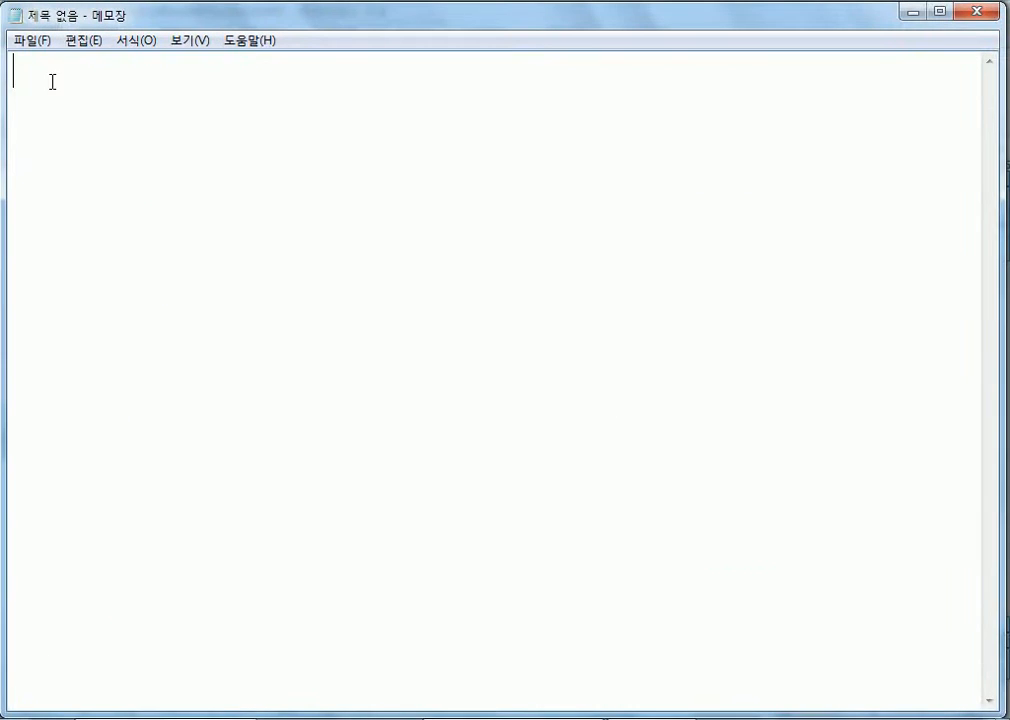
right_click(52, 82)
click(97, 167)
scroll(222, 436, up, 4)
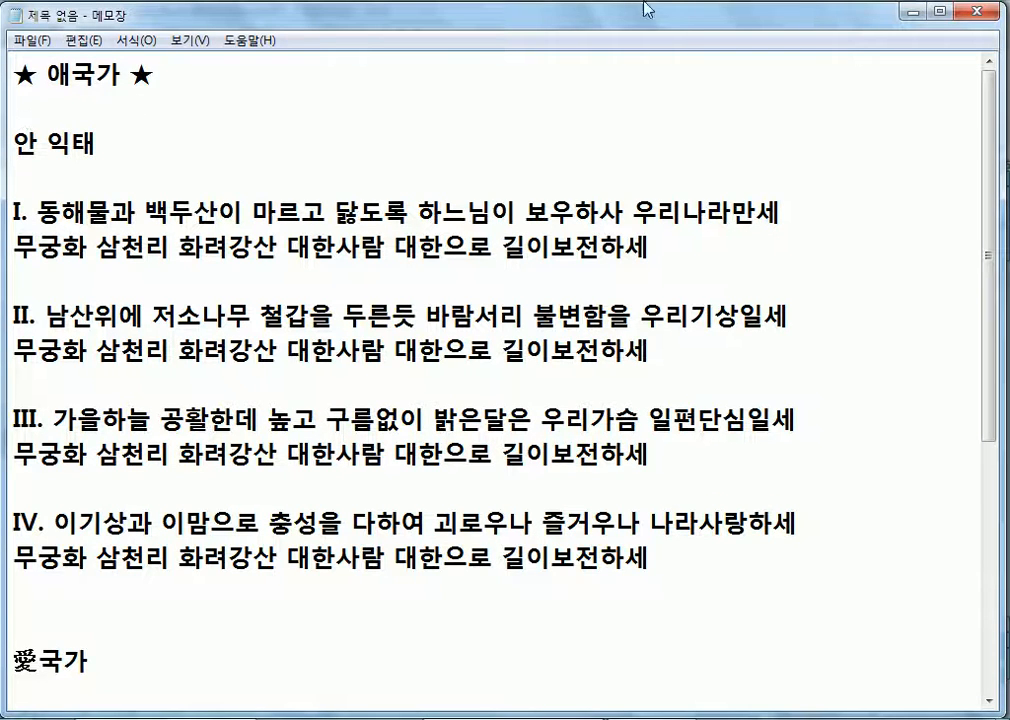
Close Notepad without saving its text, and close manuscript 빈 문서 2 without saving it.
click(973, 13)
click(505, 372)
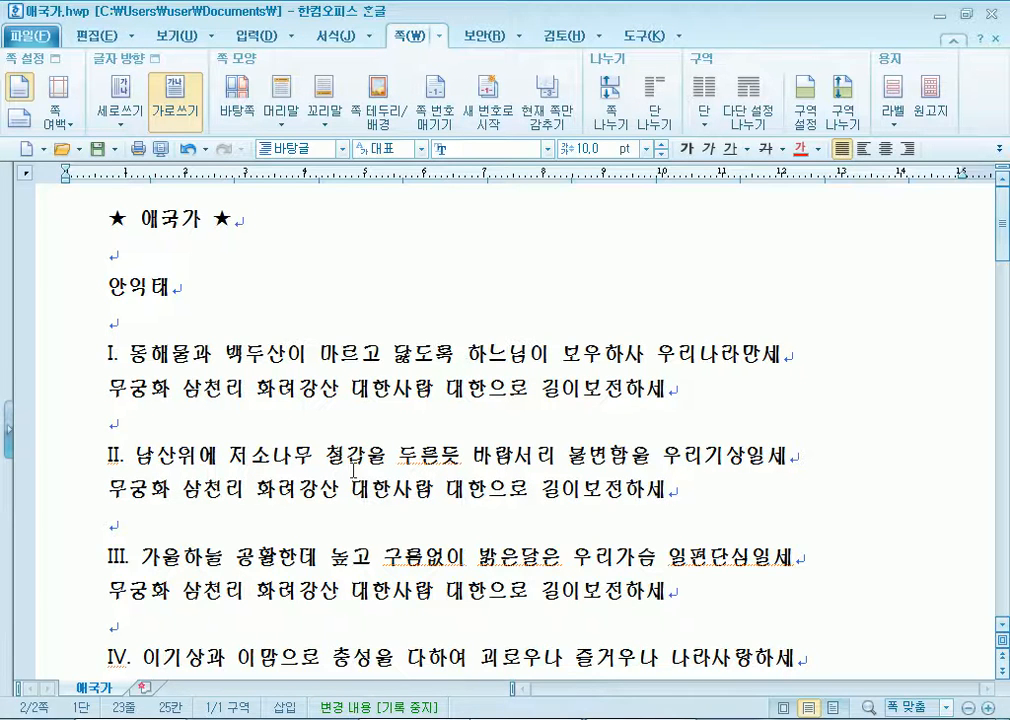
scroll(353, 470, down, 5)
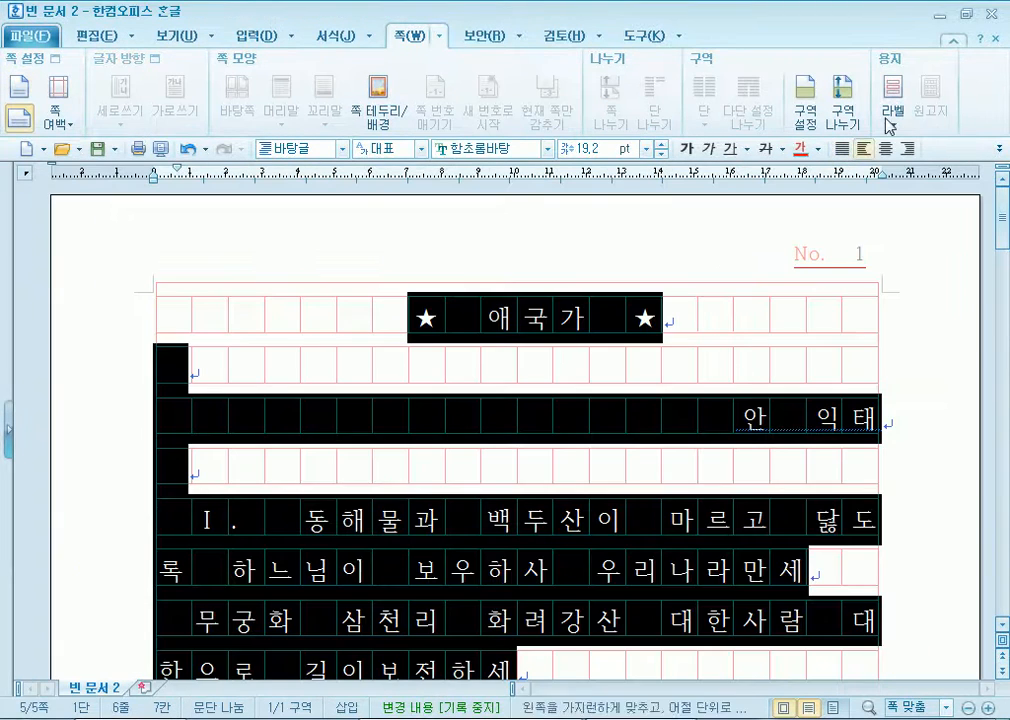
click(992, 14)
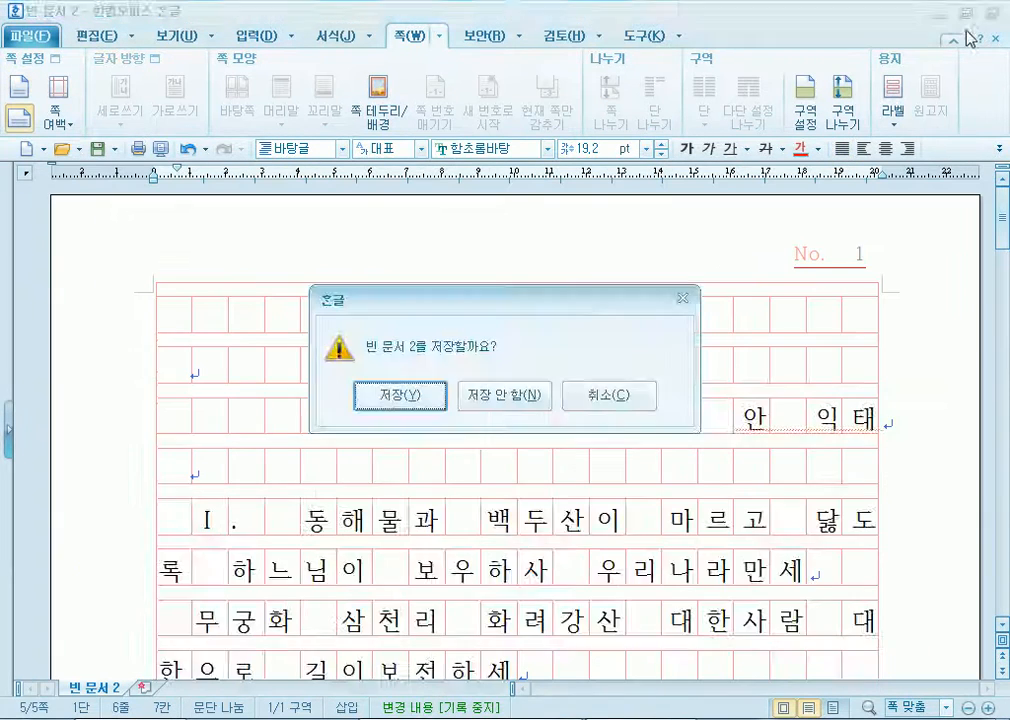
click(512, 404)
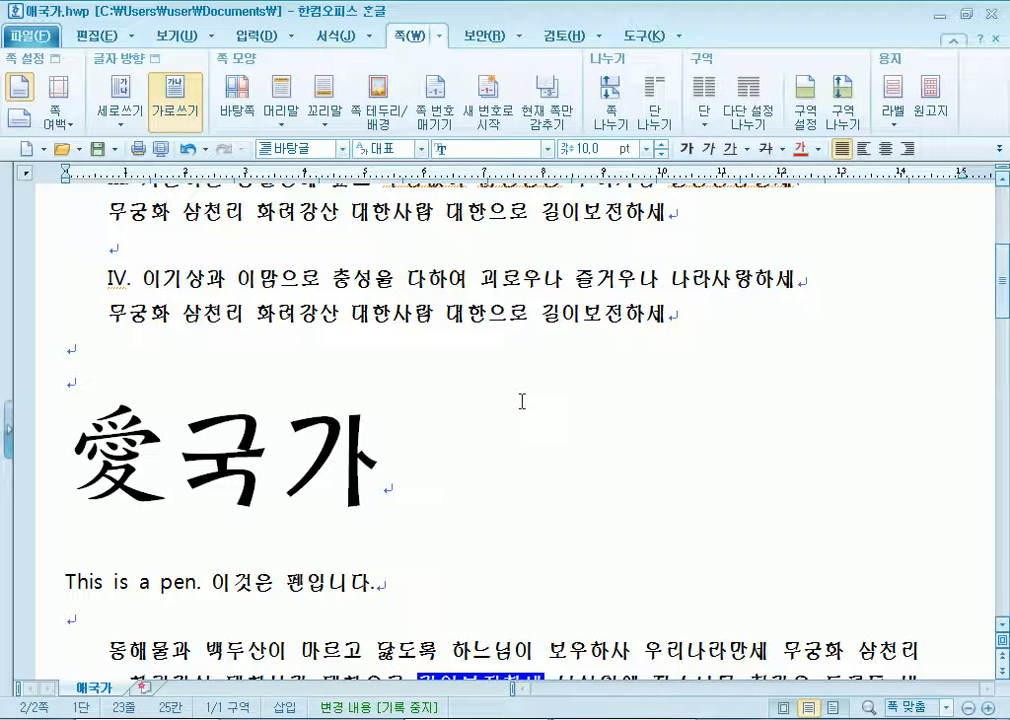
Select the whole text of 애국가.hwp and reset its formatting to the 바탕글 style in 함초롬바탕 at 10 pt.
click(128, 384)
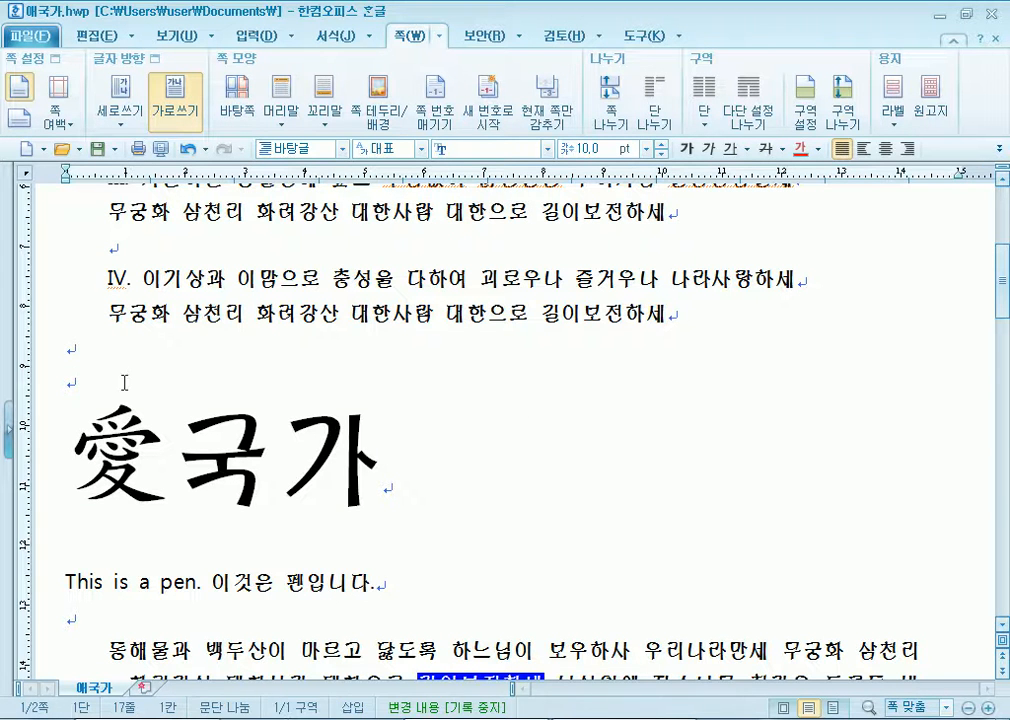
scroll(149, 375, down, 5)
scroll(500, 400, up, 3)
scroll(500, 400, down, 6)
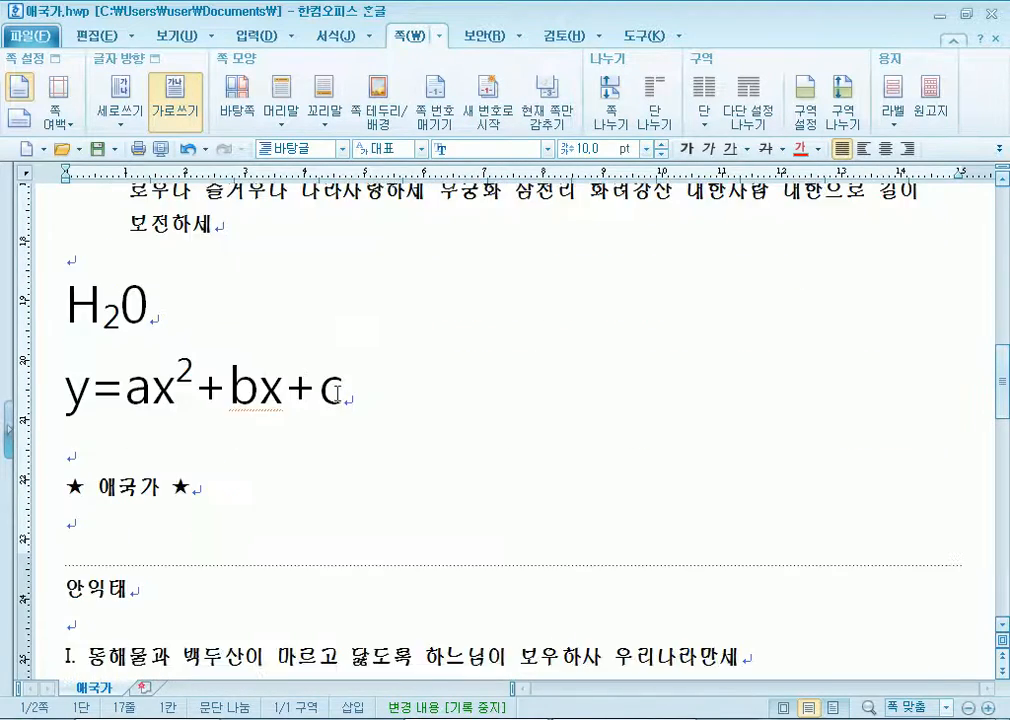
scroll(500, 400, up, 6)
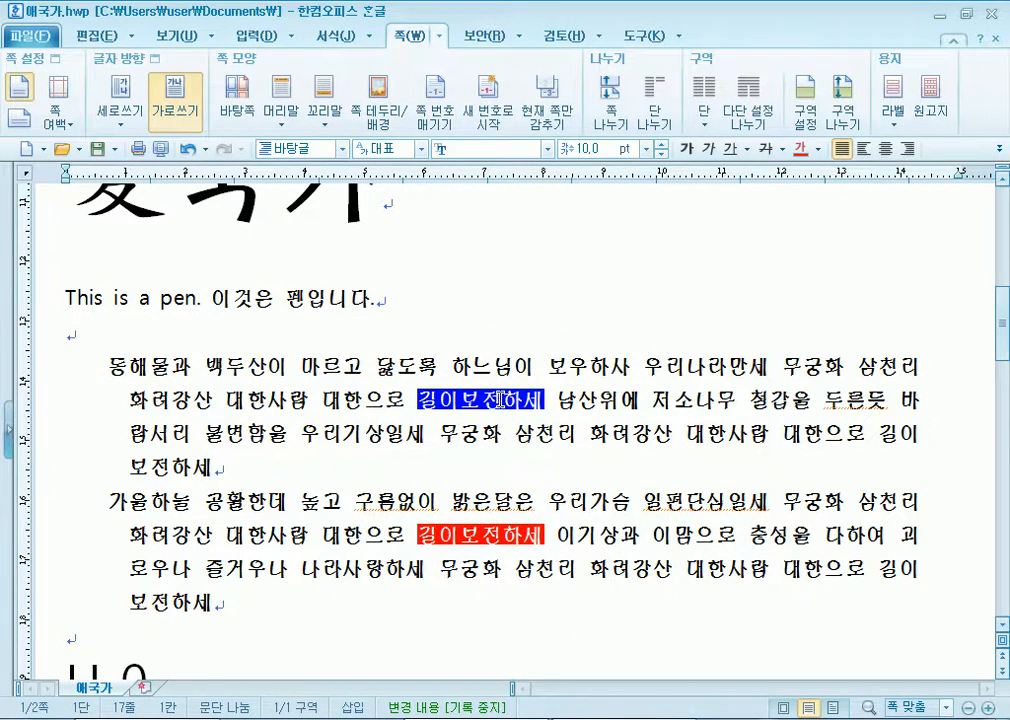
key(ctrl+a)
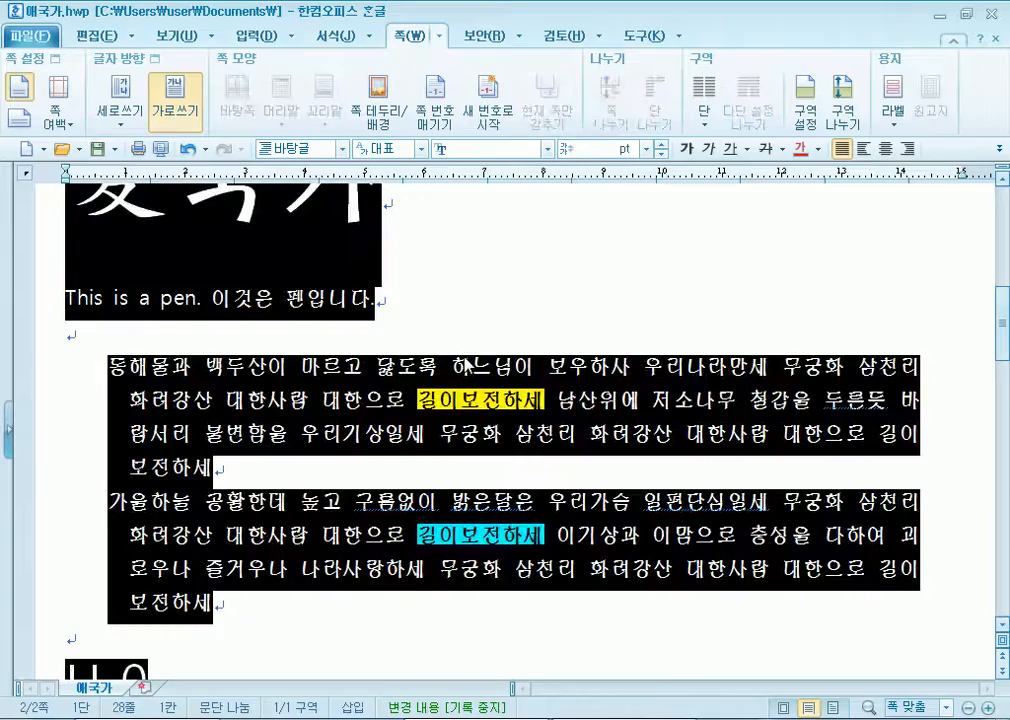
scroll(466, 367, up, 10)
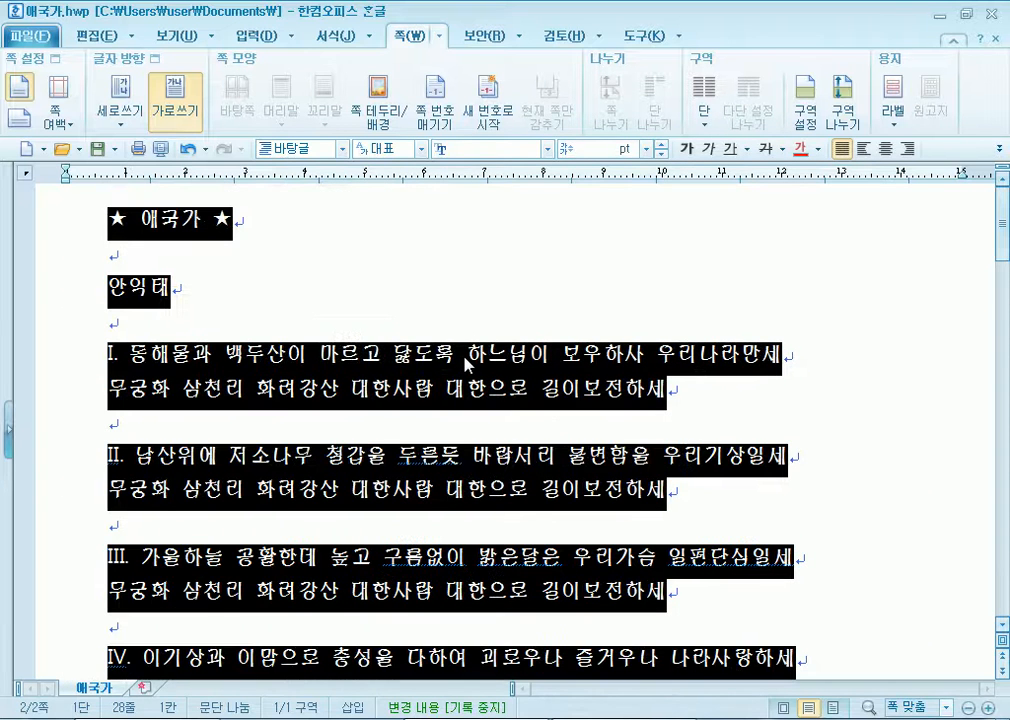
scroll(466, 367, down, 10)
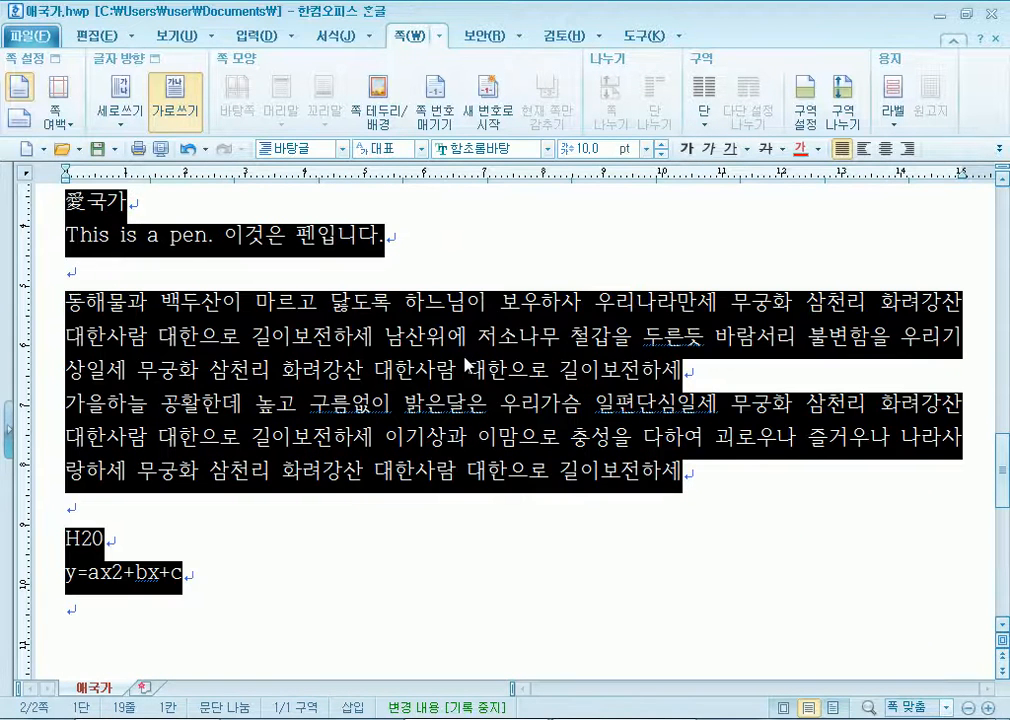
click(288, 376)
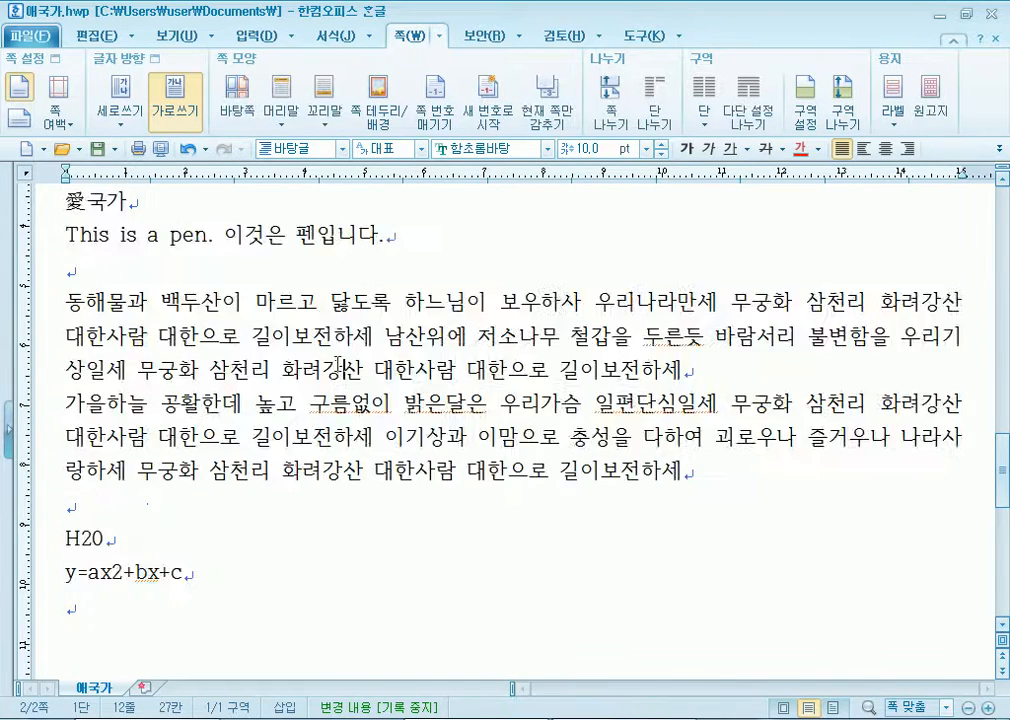
Look through both pages of 애국가.hwp to examine the verses, the body paragraphs and the H20 and y=ax2+bx+c lines.
scroll(337, 362, down, 5)
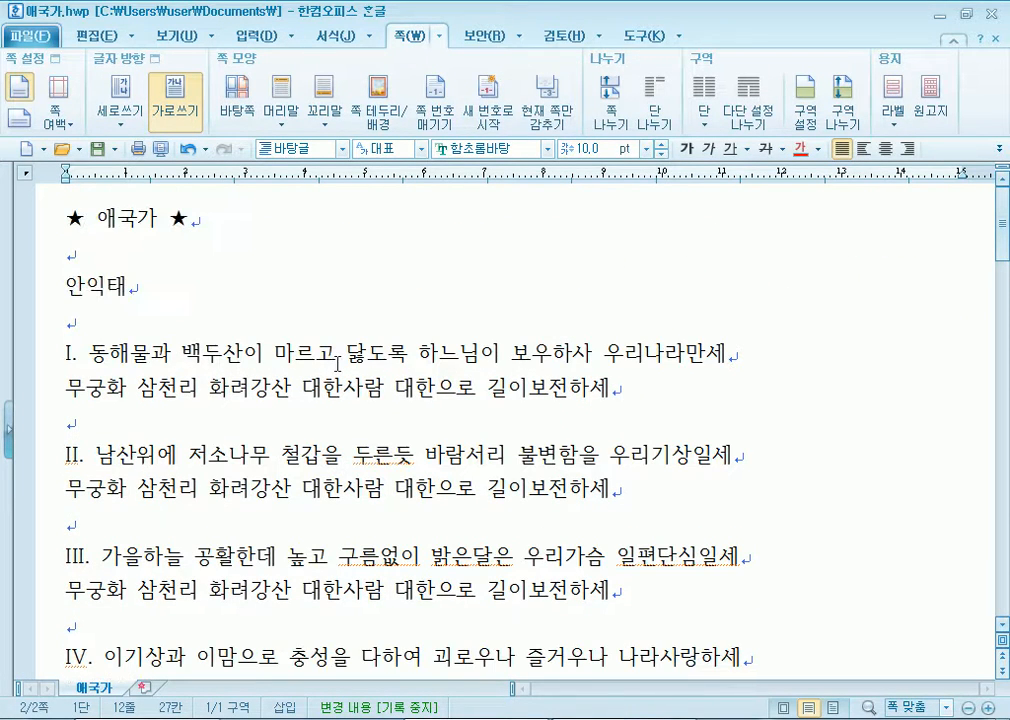
scroll(337, 362, up, 5)
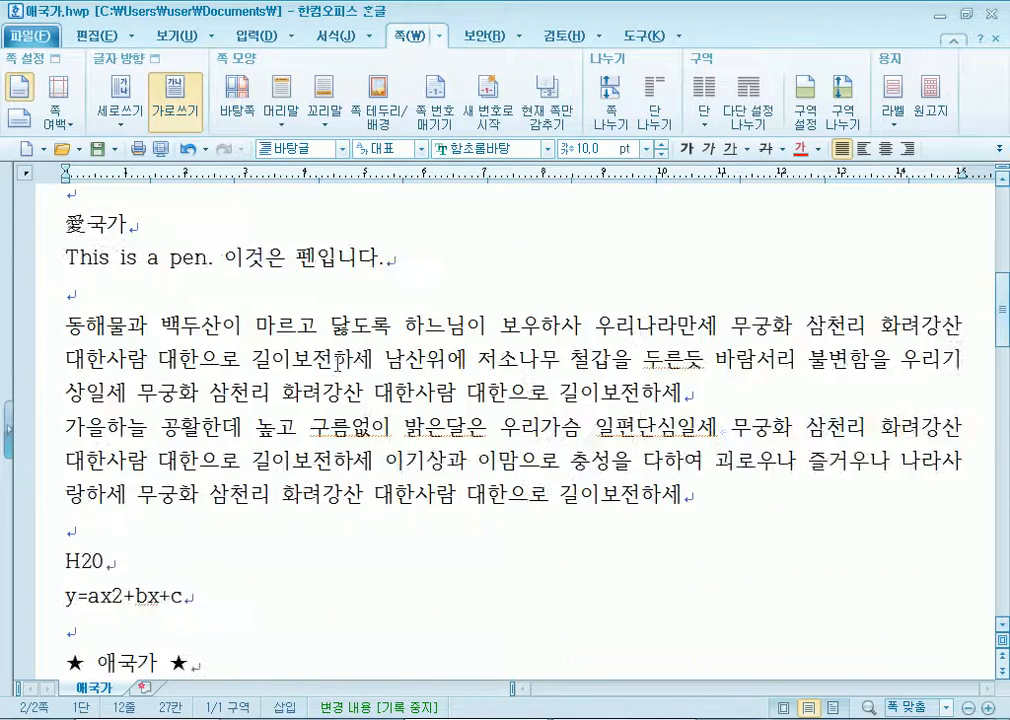
scroll(337, 362, down, 5)
scroll(336, 366, down, 6)
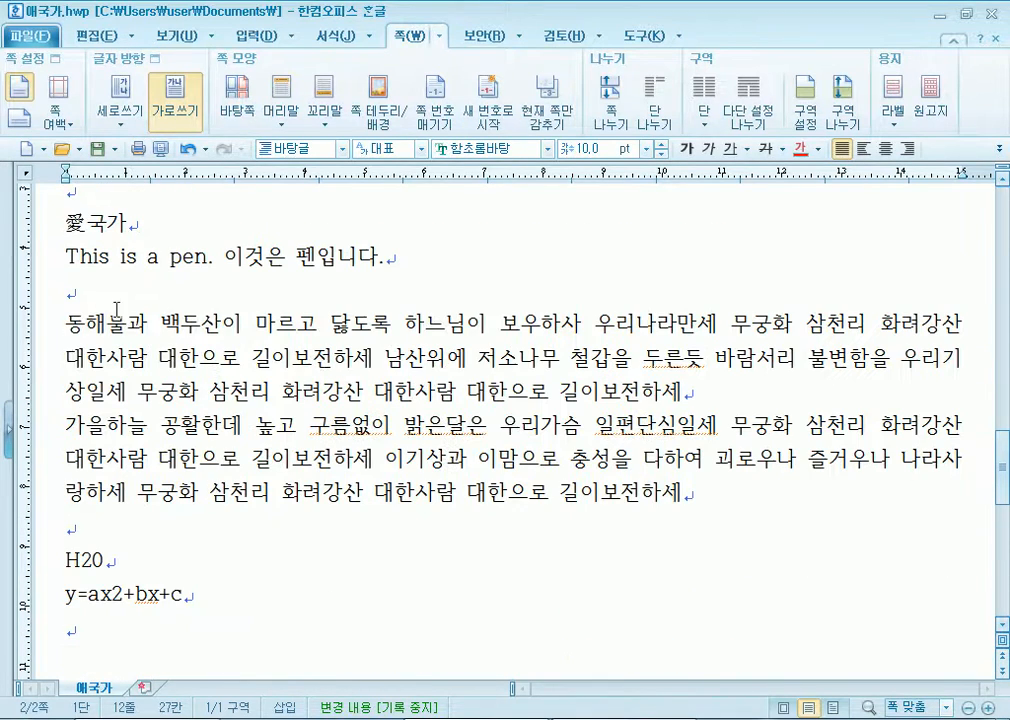
scroll(169, 454, down, 3)
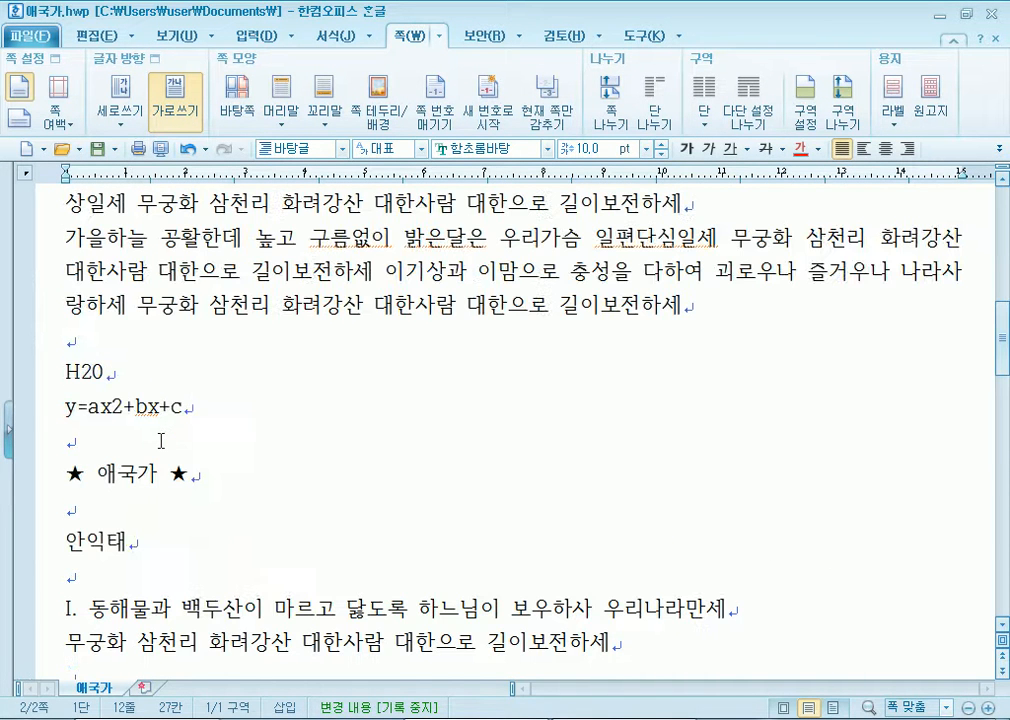
scroll(160, 444, down, 9)
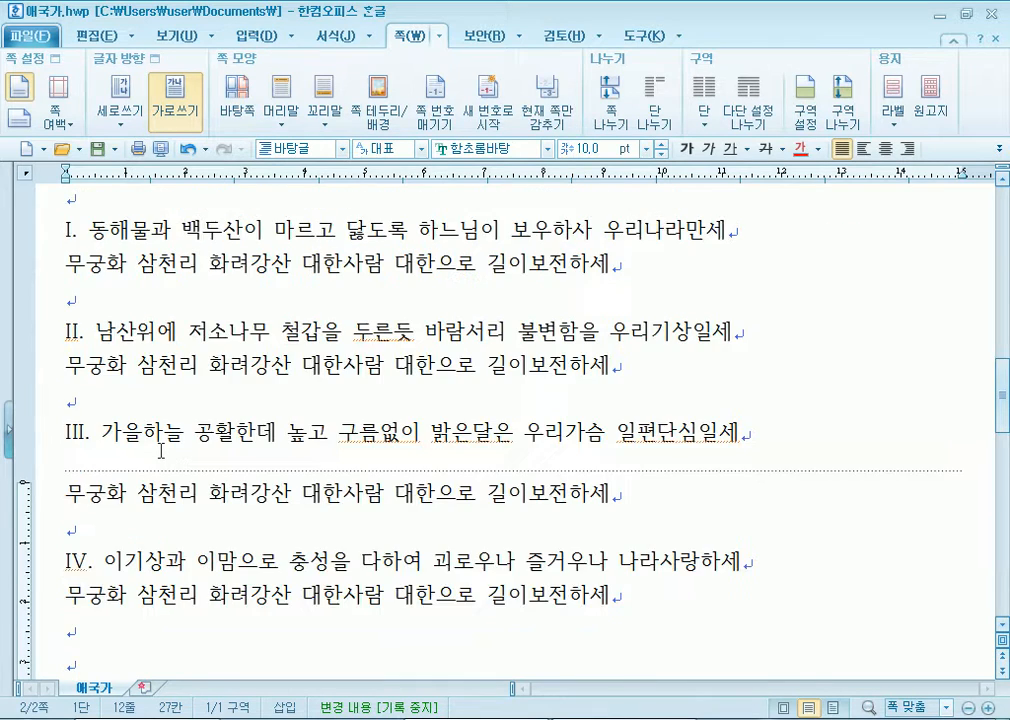
scroll(172, 455, up, 2)
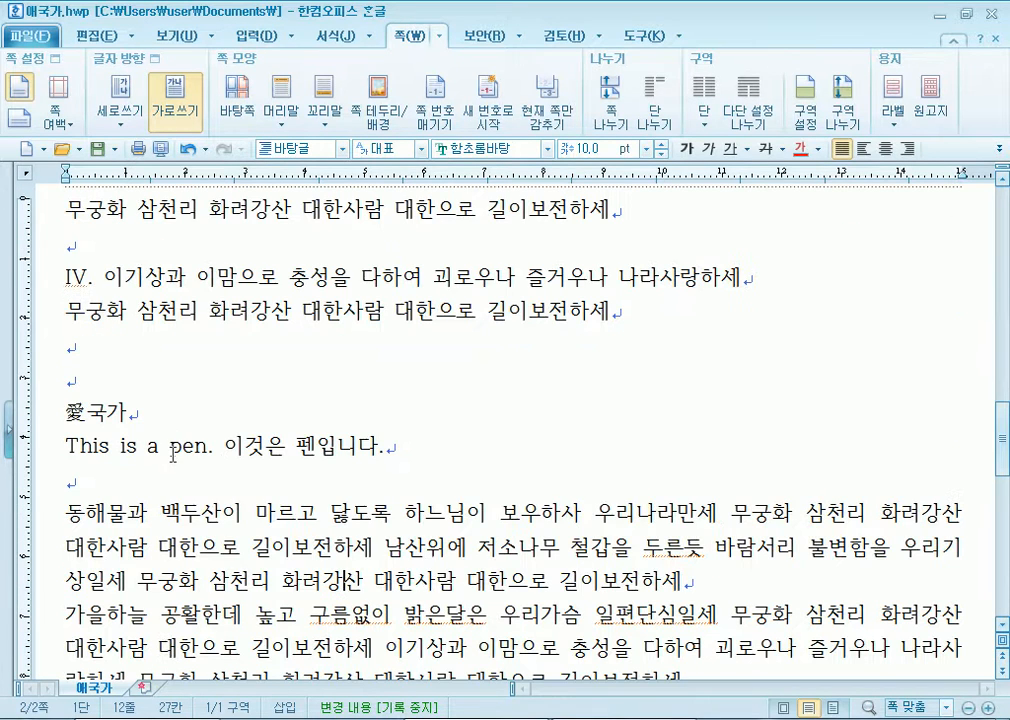
Place the cursor on the blank line above 愛국가, and switch the page outline (쪽 윤곽) view on and off again.
click(95, 389)
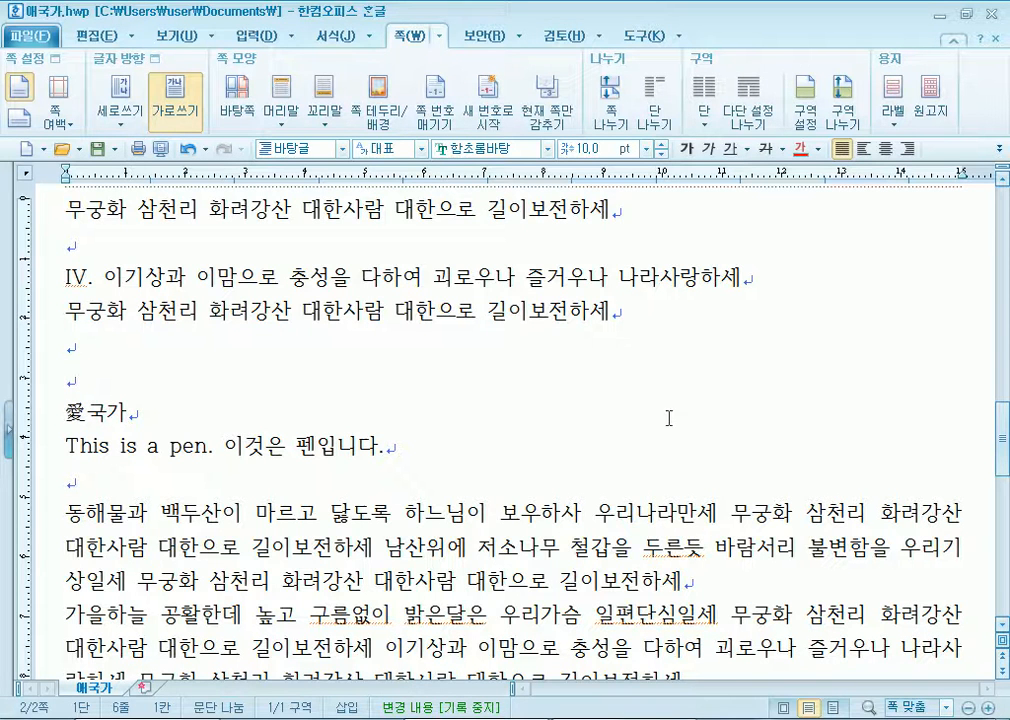
click(176, 36)
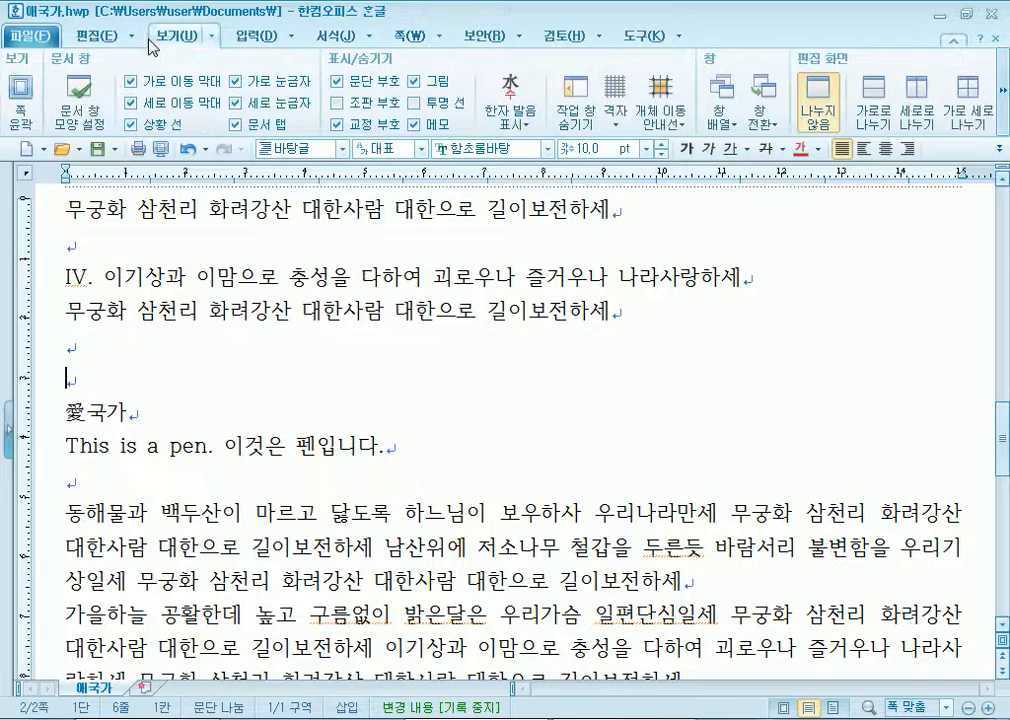
click(20, 96)
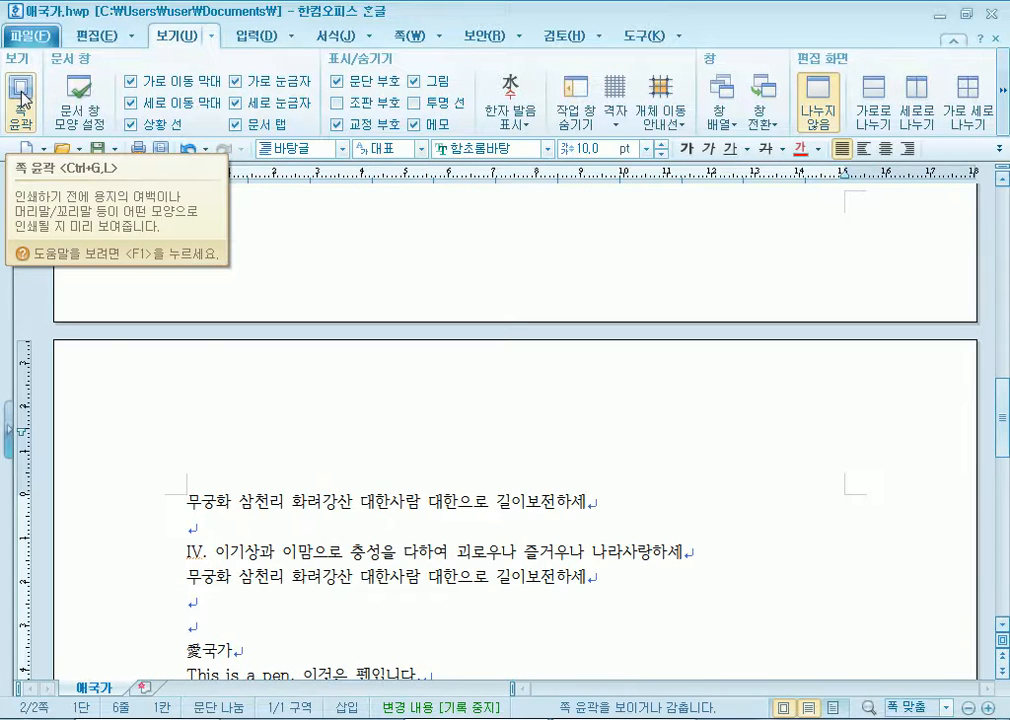
click(20, 96)
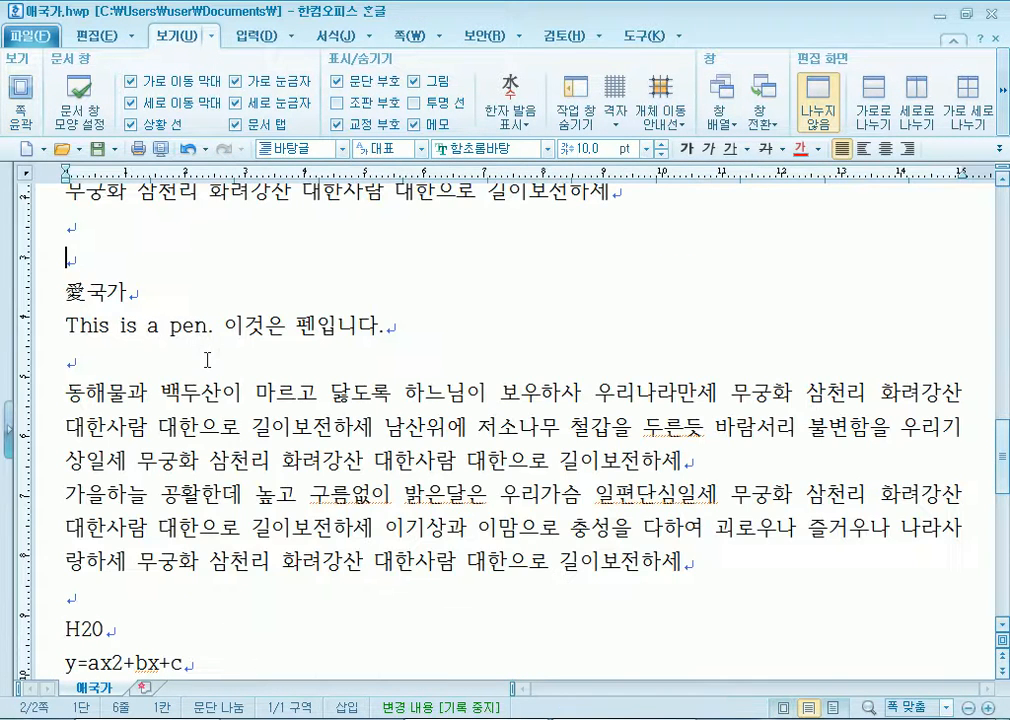
Select all text in 애국가.hwp, reapply the 바탕글 formatting to it, and deselect the text.
scroll(214, 365, down, 1)
click(211, 451)
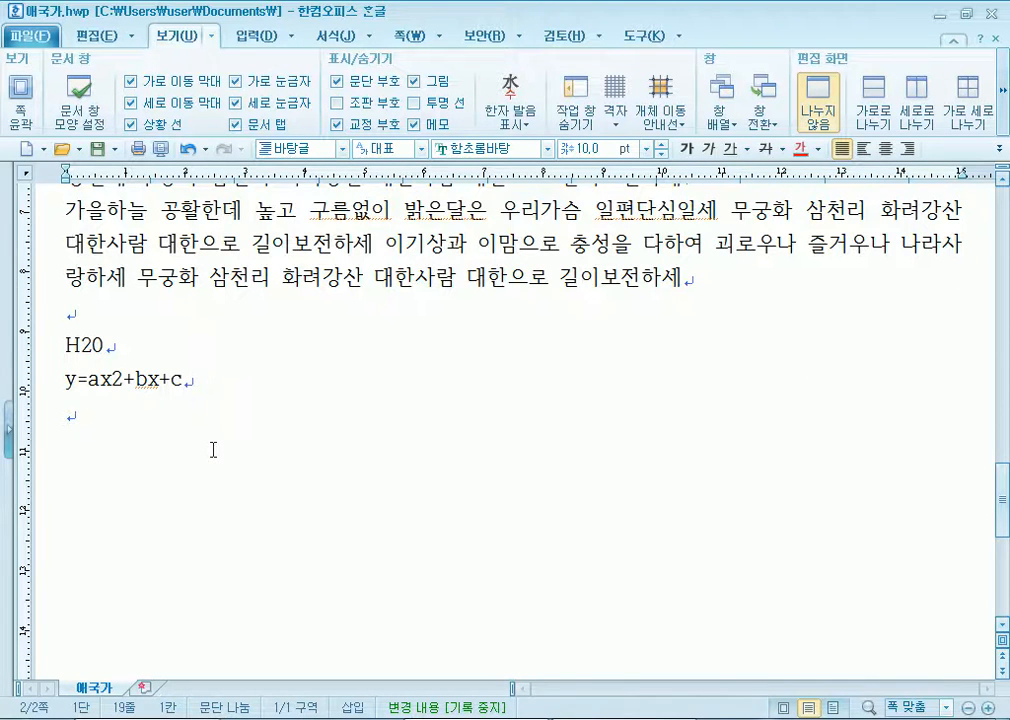
key(ctrl+a)
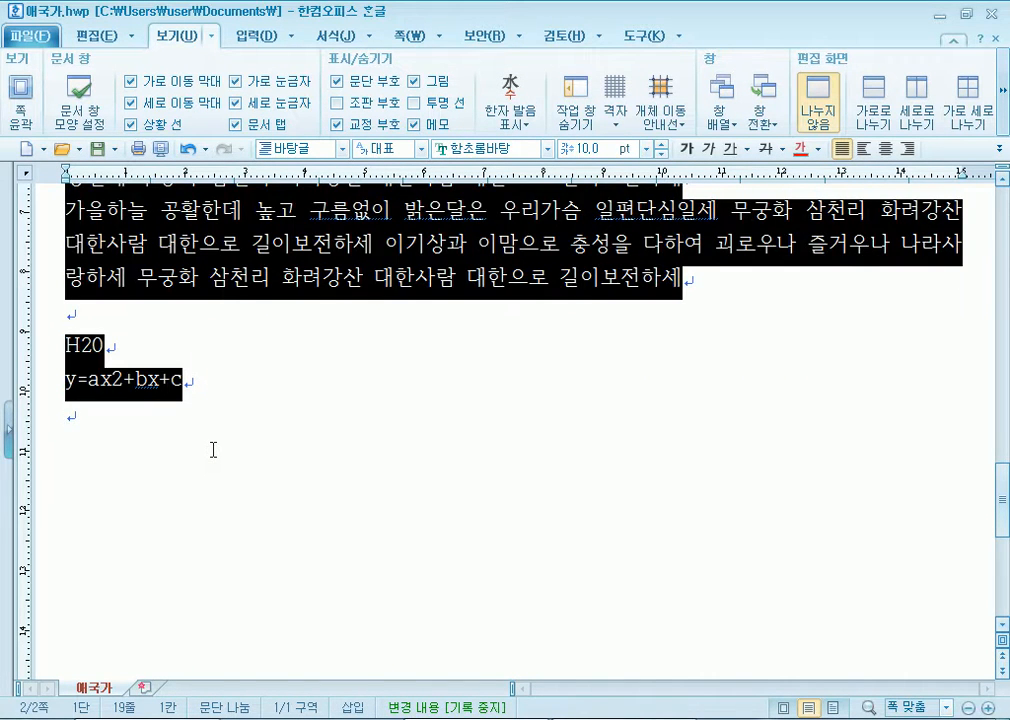
click(189, 442)
scroll(189, 442, up, 7)
scroll(85, 465, down, 3)
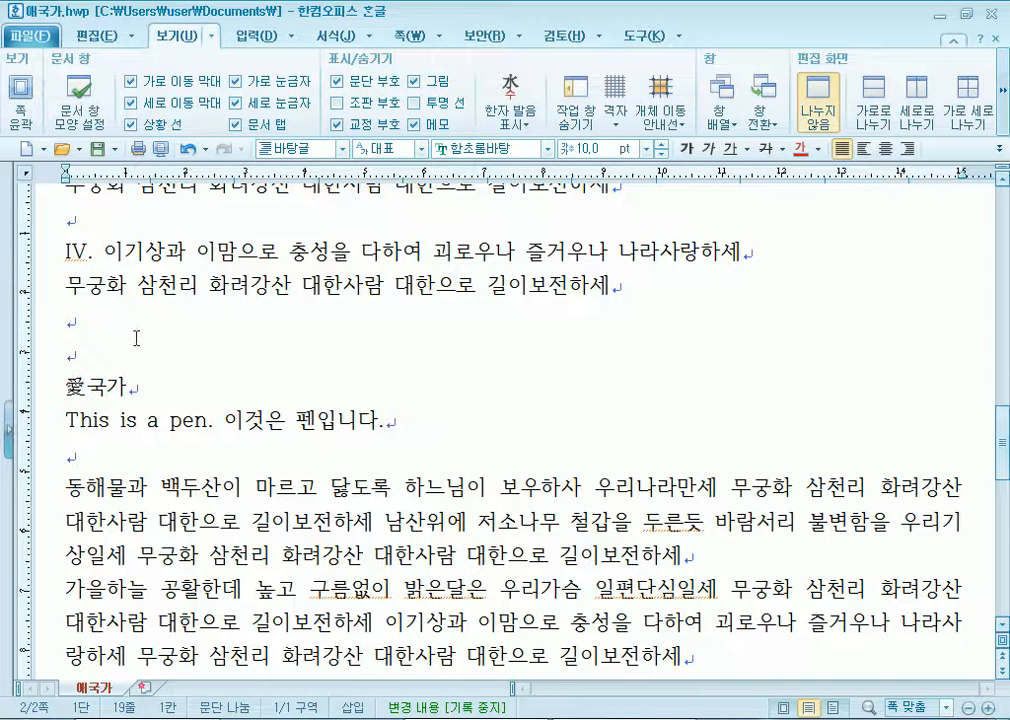
scroll(75, 390, up, 1)
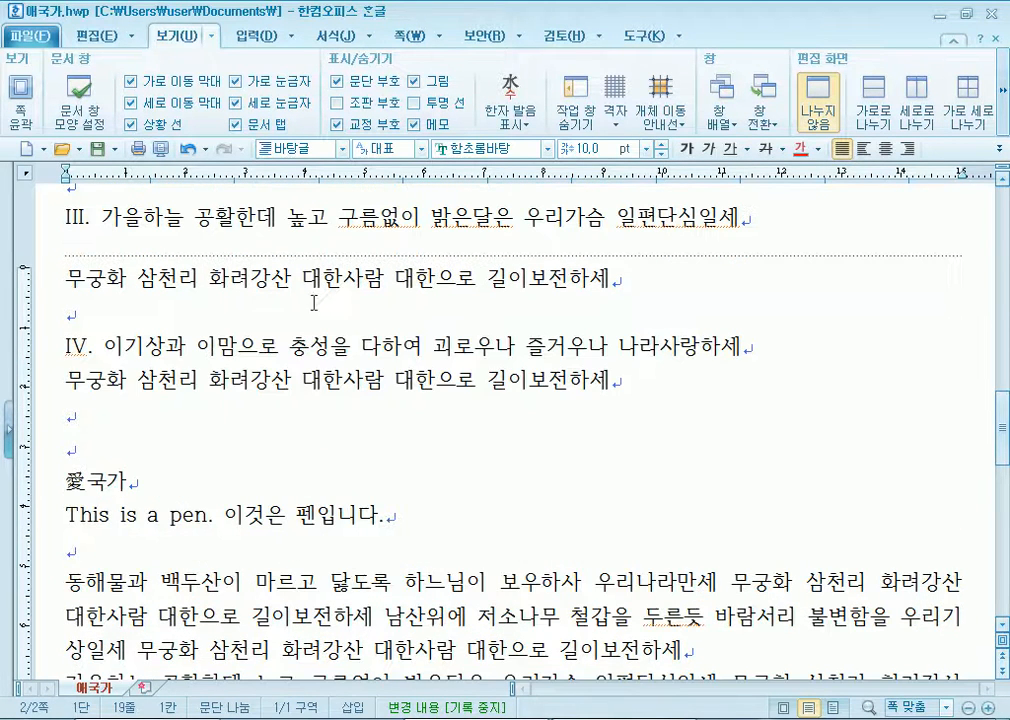
Highlight the characters 하여 괴 in the first line of verse IV in yellow.
drag(383, 347, 452, 347)
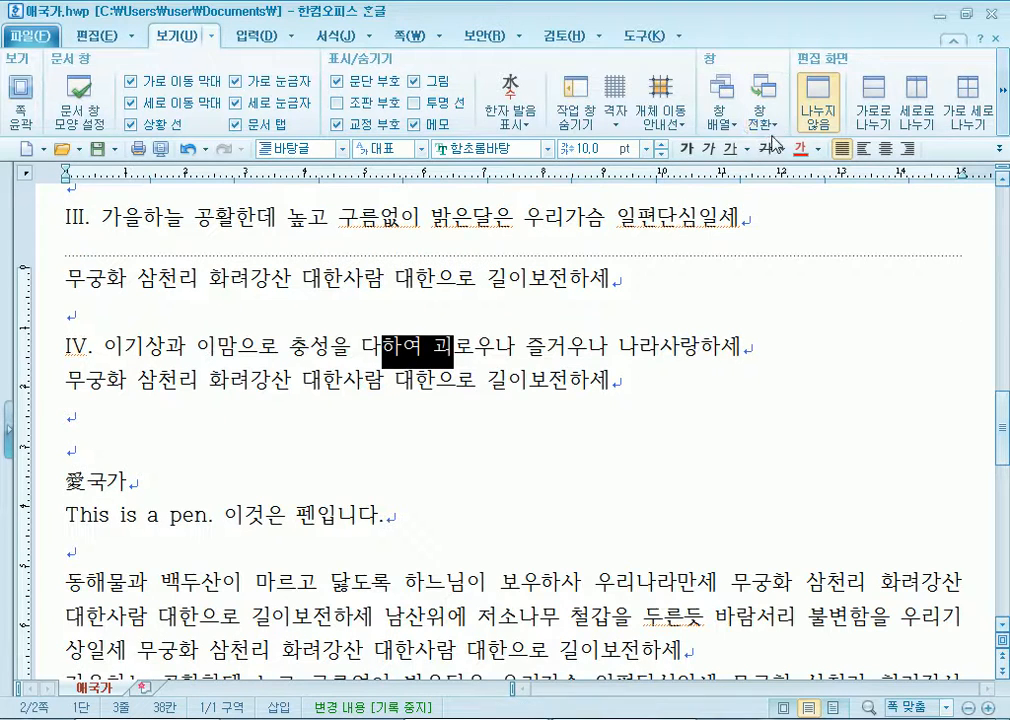
click(336, 36)
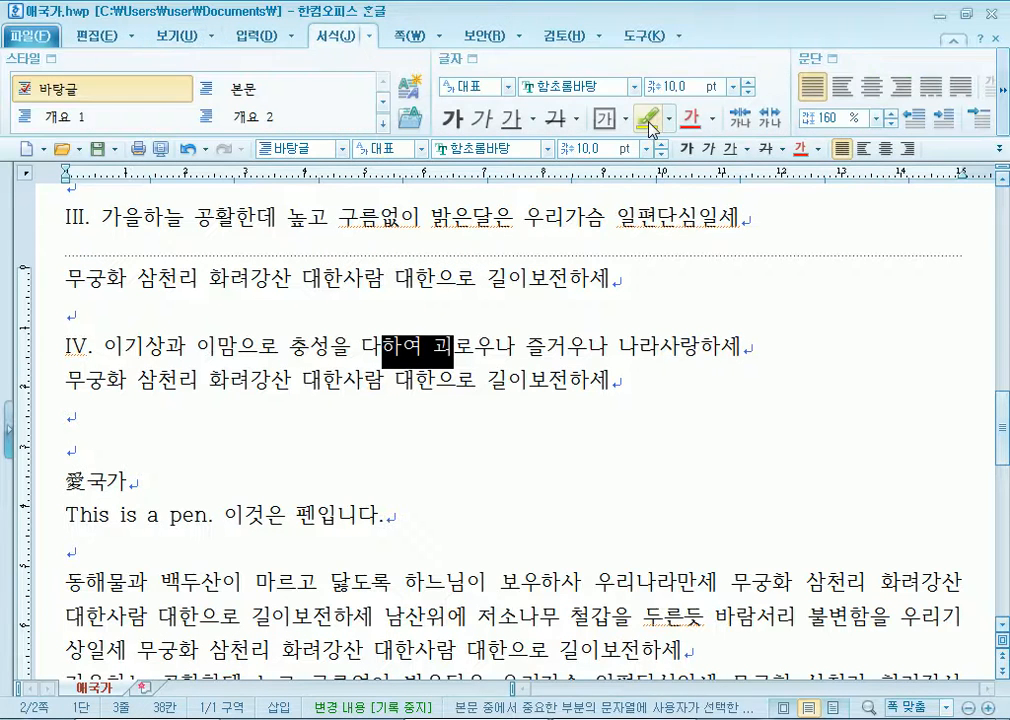
click(647, 118)
drag(378, 346, 446, 349)
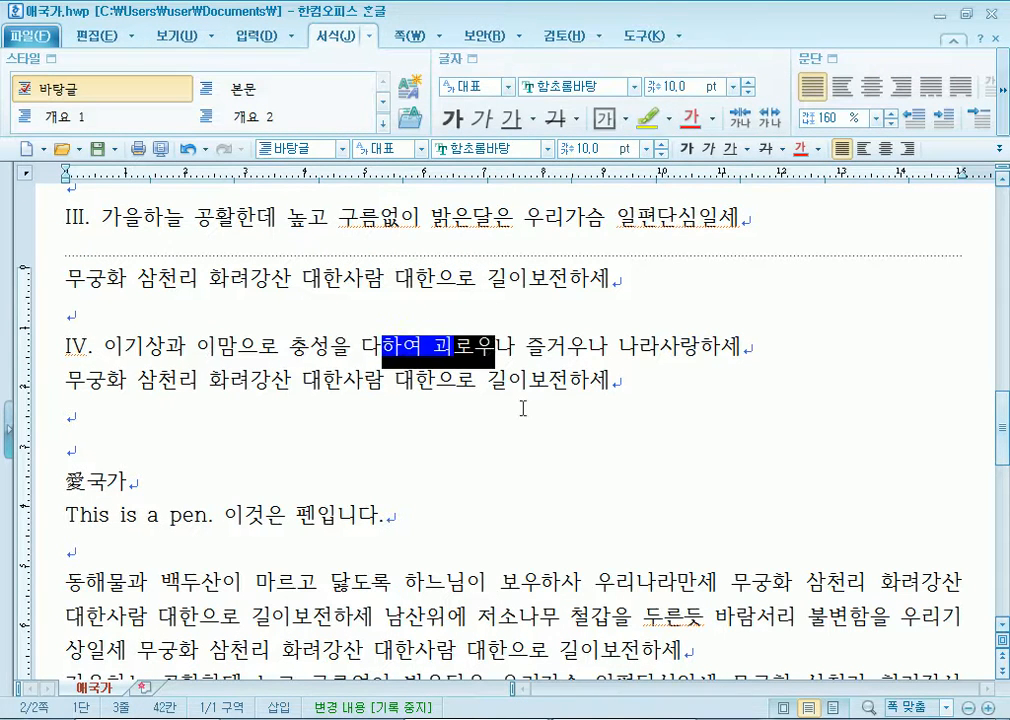
click(530, 410)
Select the whole text of 애국가.hwp, deselect it, and return to the highlighted characters in verse IV.
key(ctrl+a)
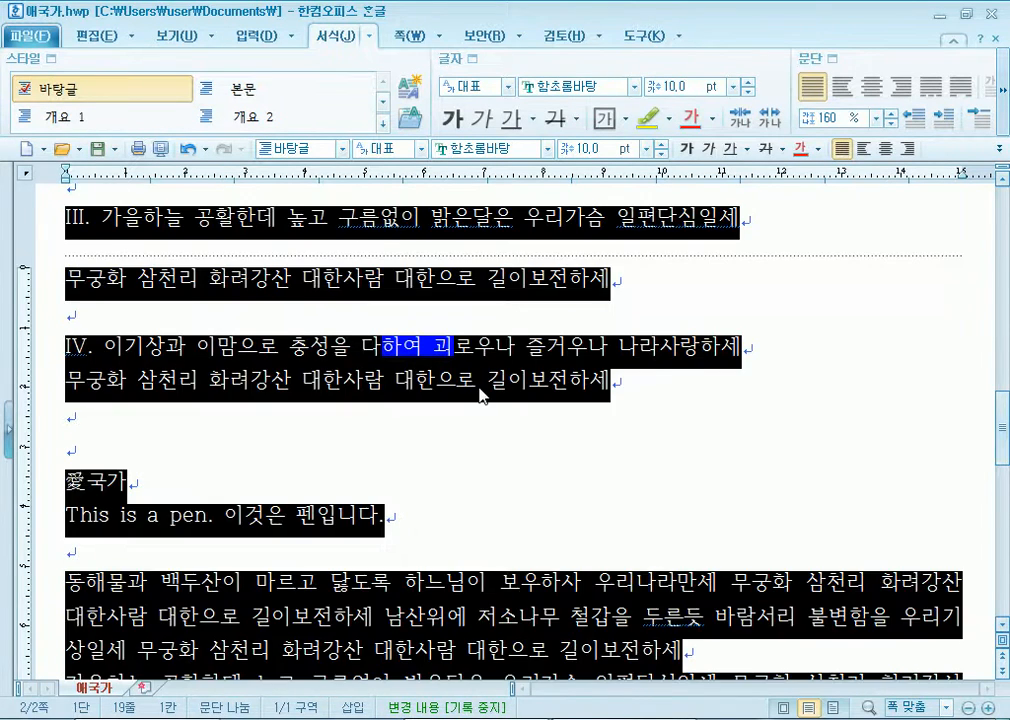
scroll(482, 396, down, 3)
click(488, 411)
scroll(487, 415, up, 4)
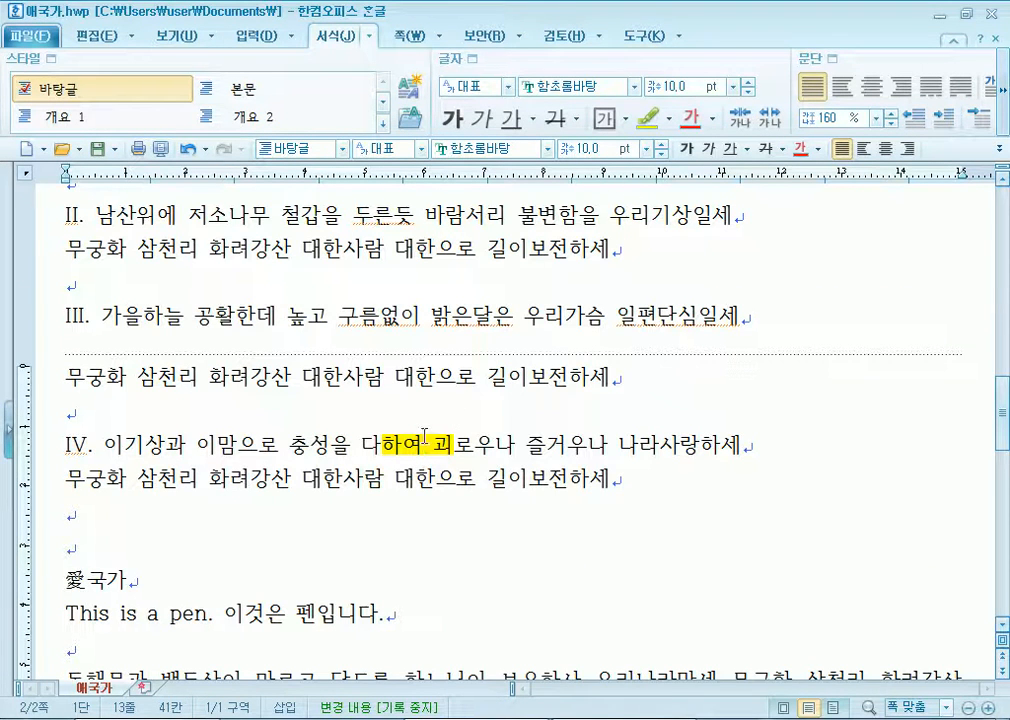
Remove the yellow highlight from 하여 괴로우 in verse IV.
drag(382, 444, 495, 446)
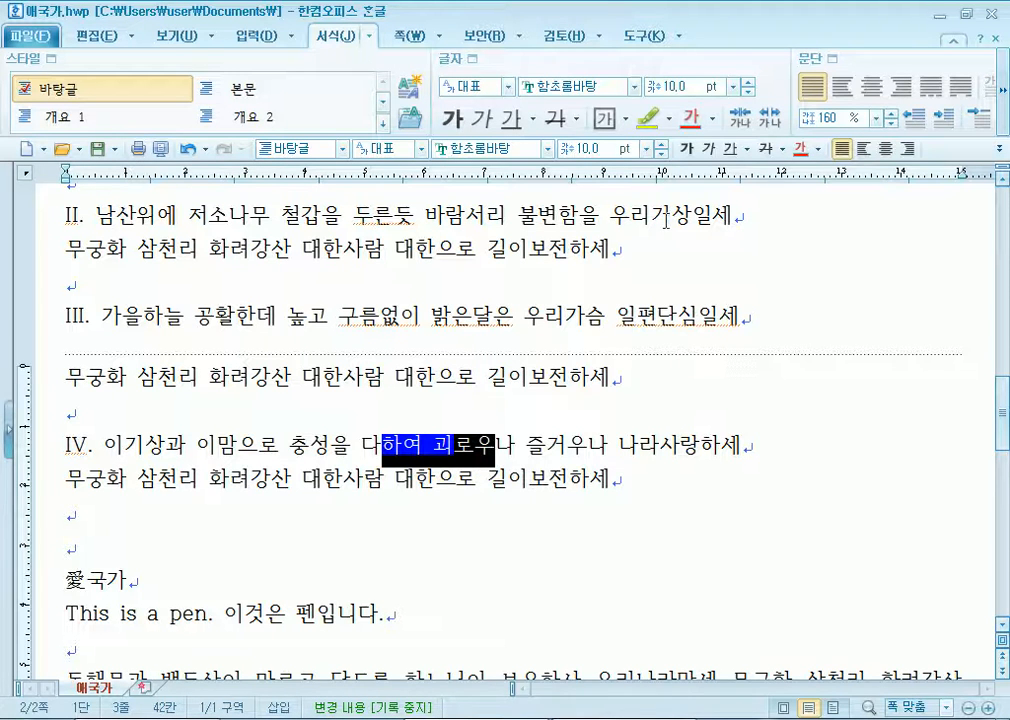
click(669, 119)
click(665, 160)
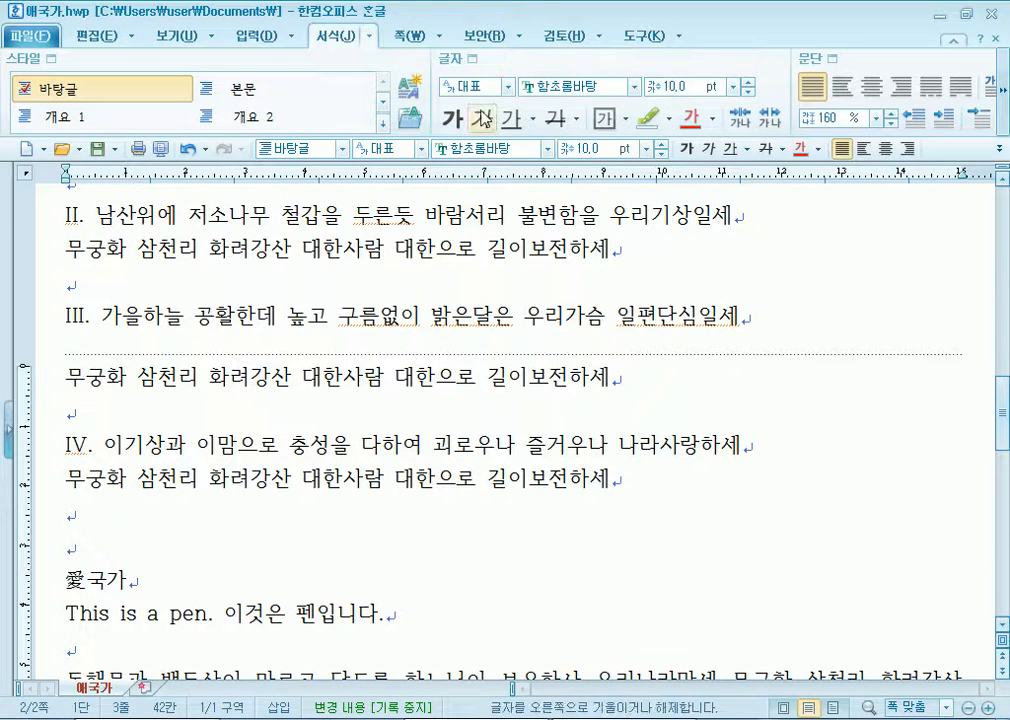
Add a blank line at the end of the document below y=ax2+bx+c.
scroll(343, 390, down, 4)
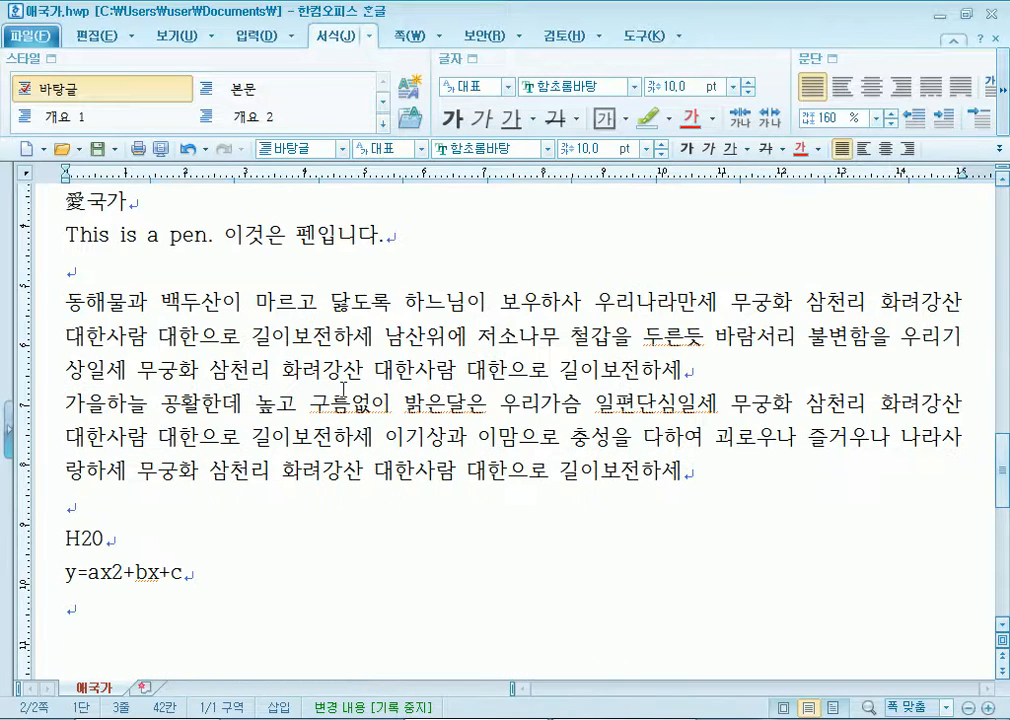
scroll(343, 390, down, 4)
click(216, 393)
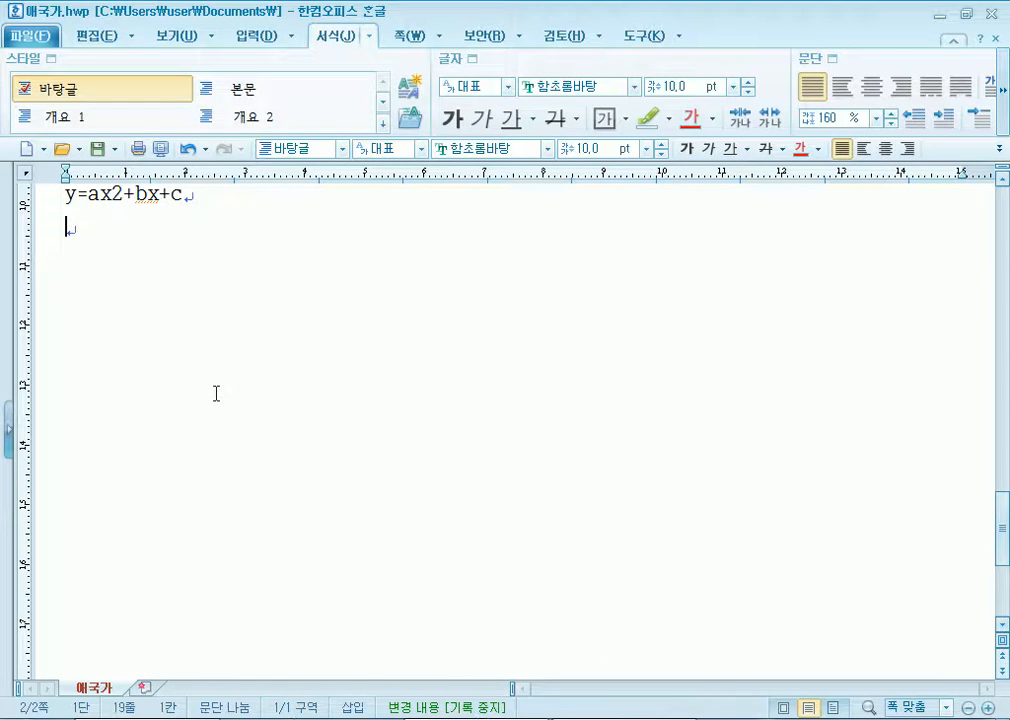
key(Return)
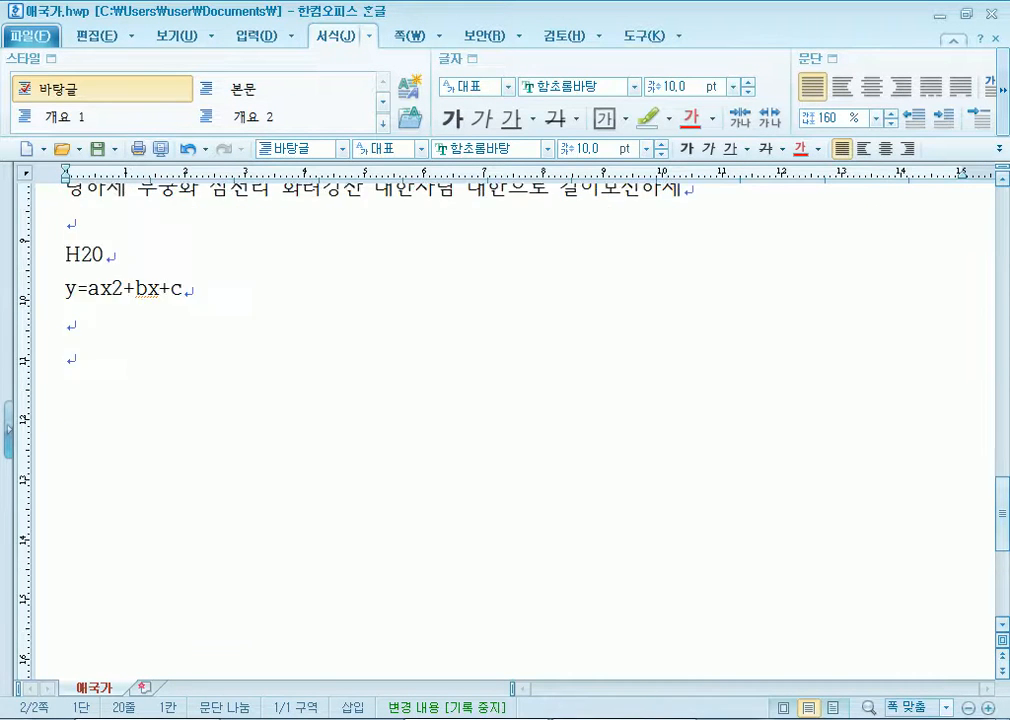
scroll(505, 420, up, 4)
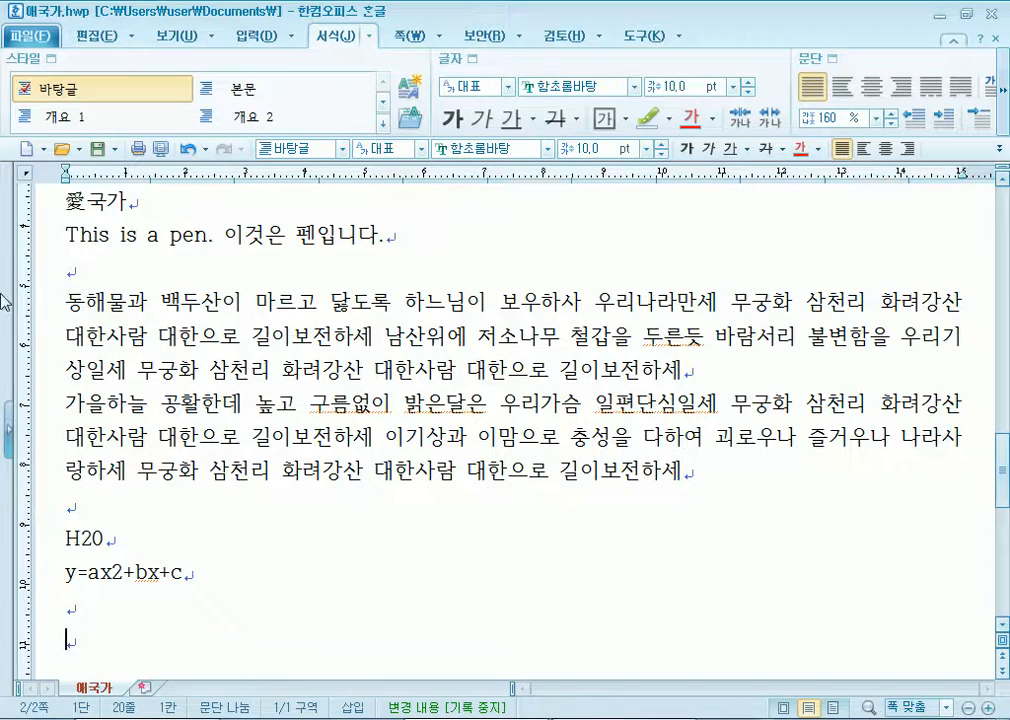
click(61, 311)
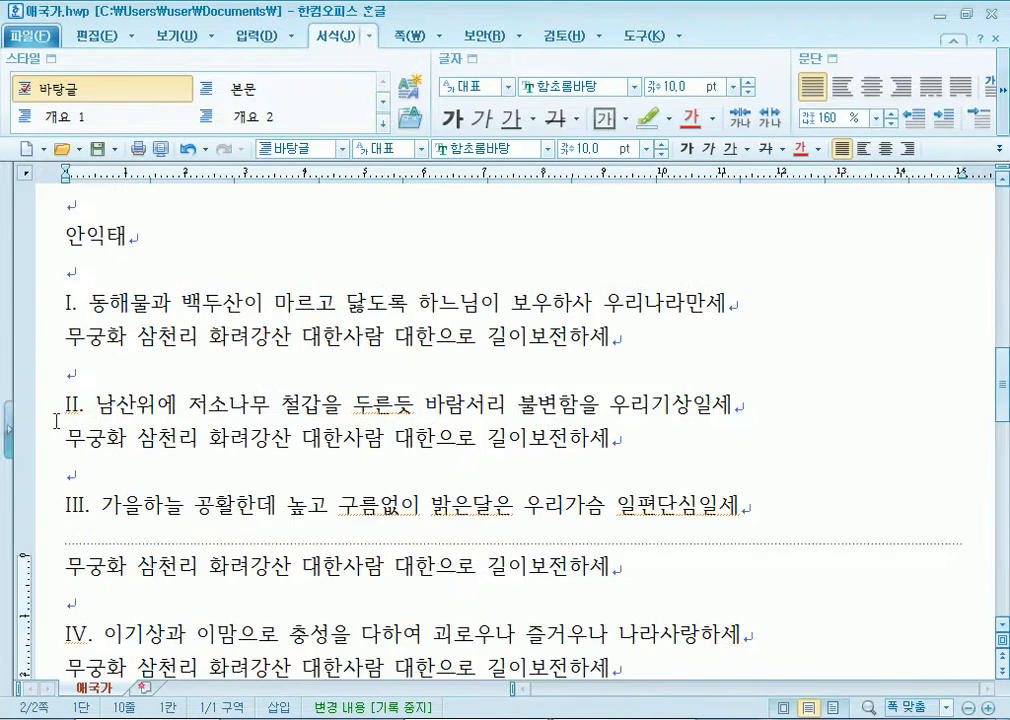
drag(38, 309, 155, 552)
scroll(241, 485, up, 11)
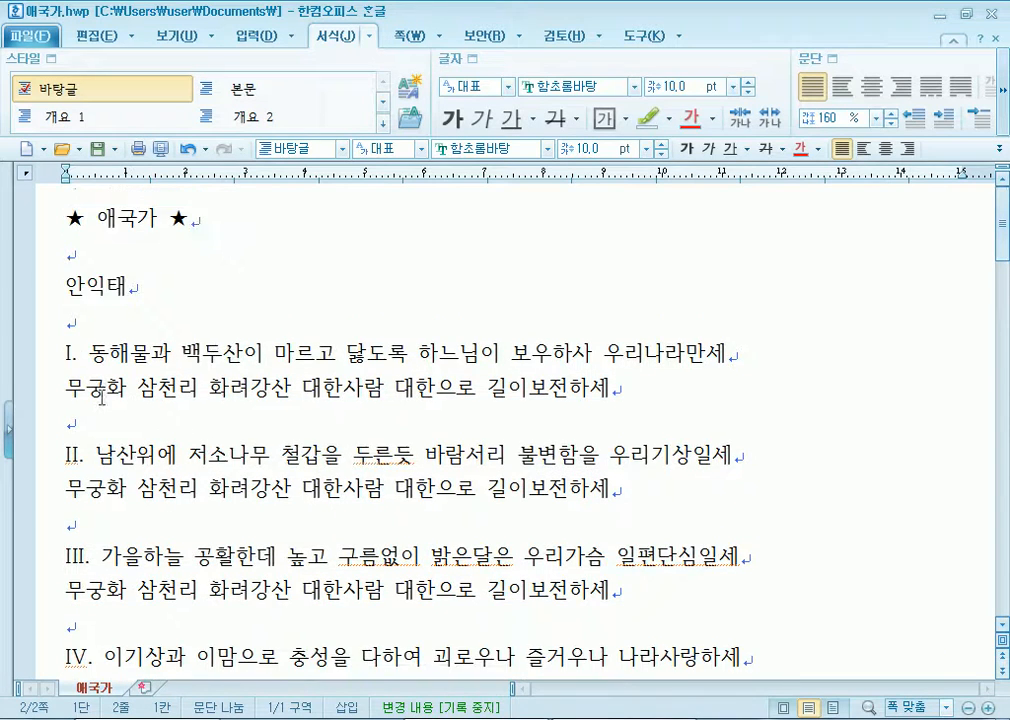
scroll(88, 350, down, 1)
drag(61, 259, 50, 620)
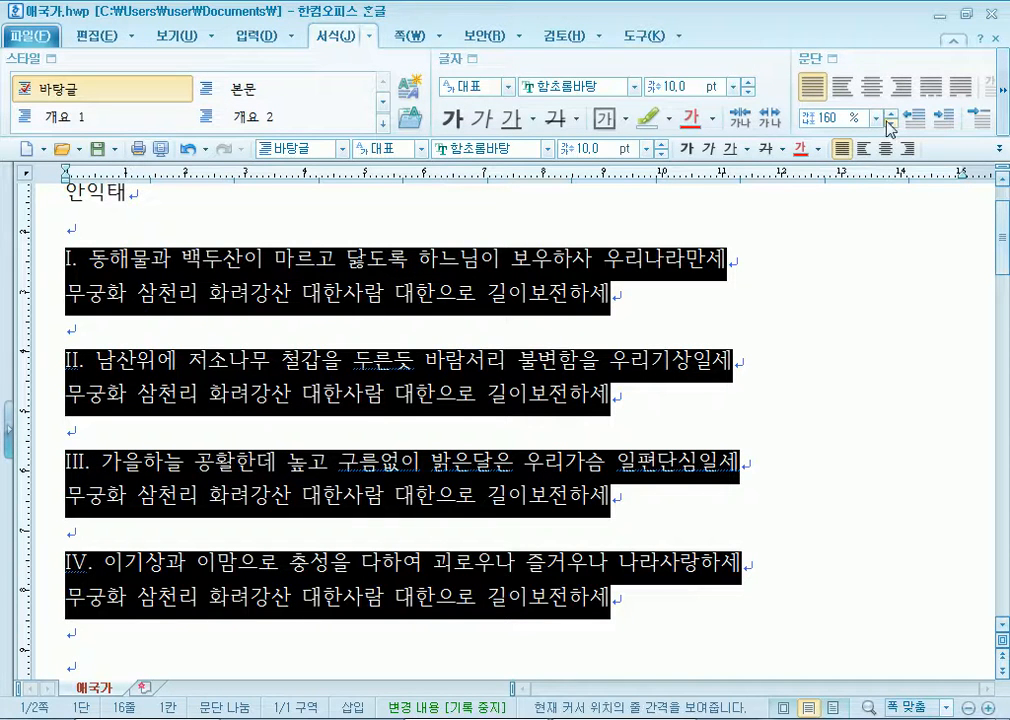
click(999, 150)
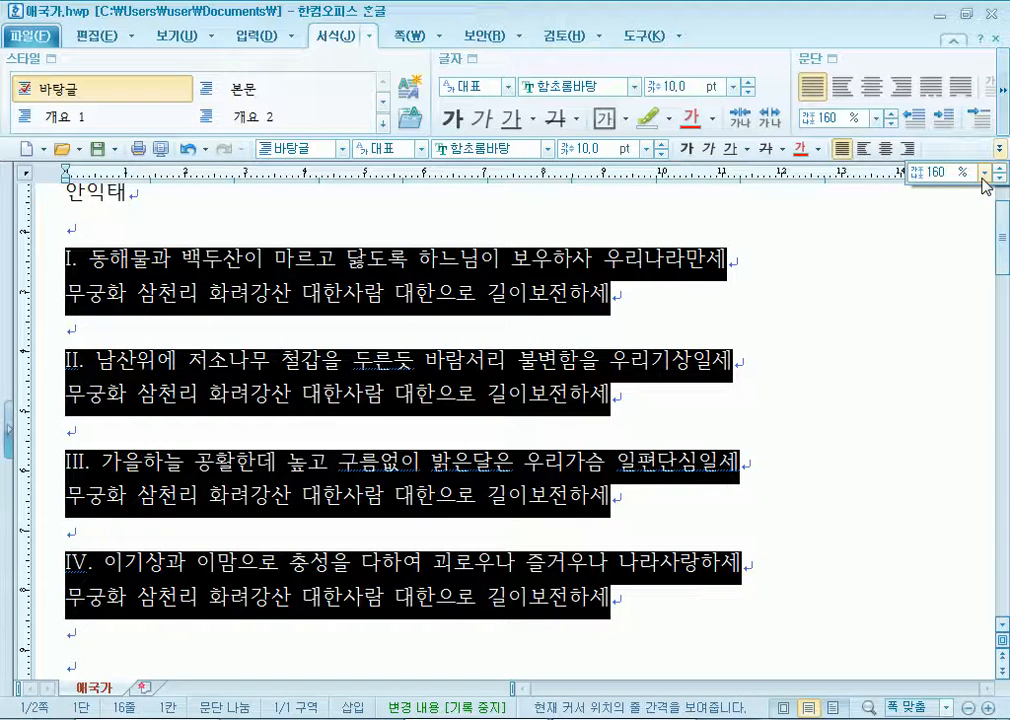
click(264, 274)
Select the whole text of 애국가.hwp, and view its paragraph shape (문단 모양) settings without changing them.
key(ctrl+a)
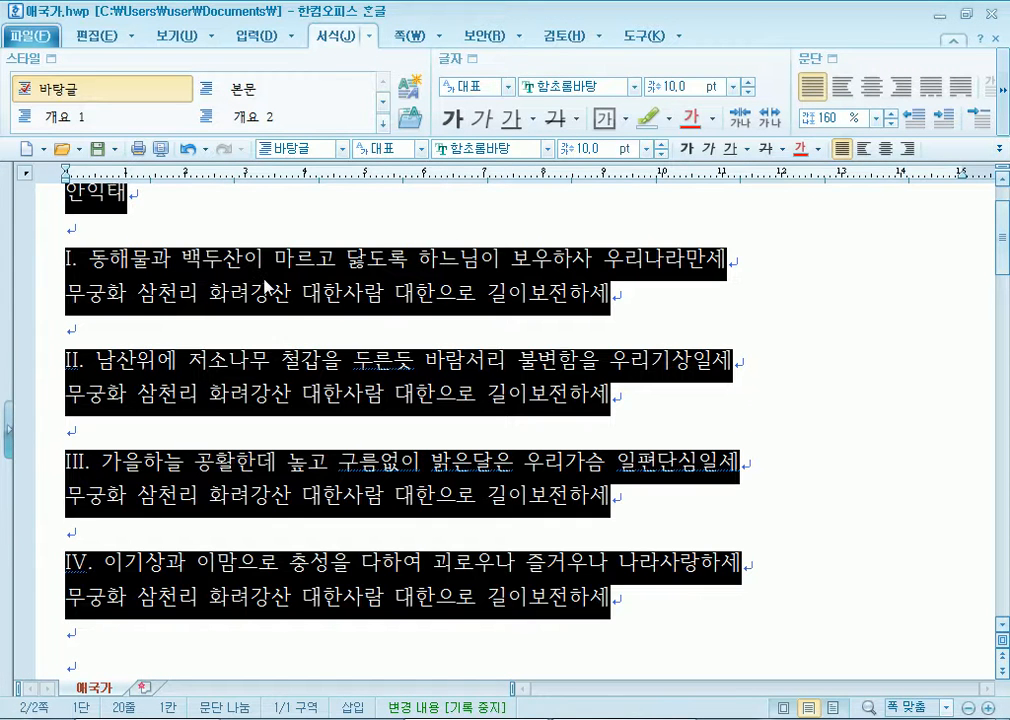
click(264, 280)
key(ctrl+a)
click(836, 60)
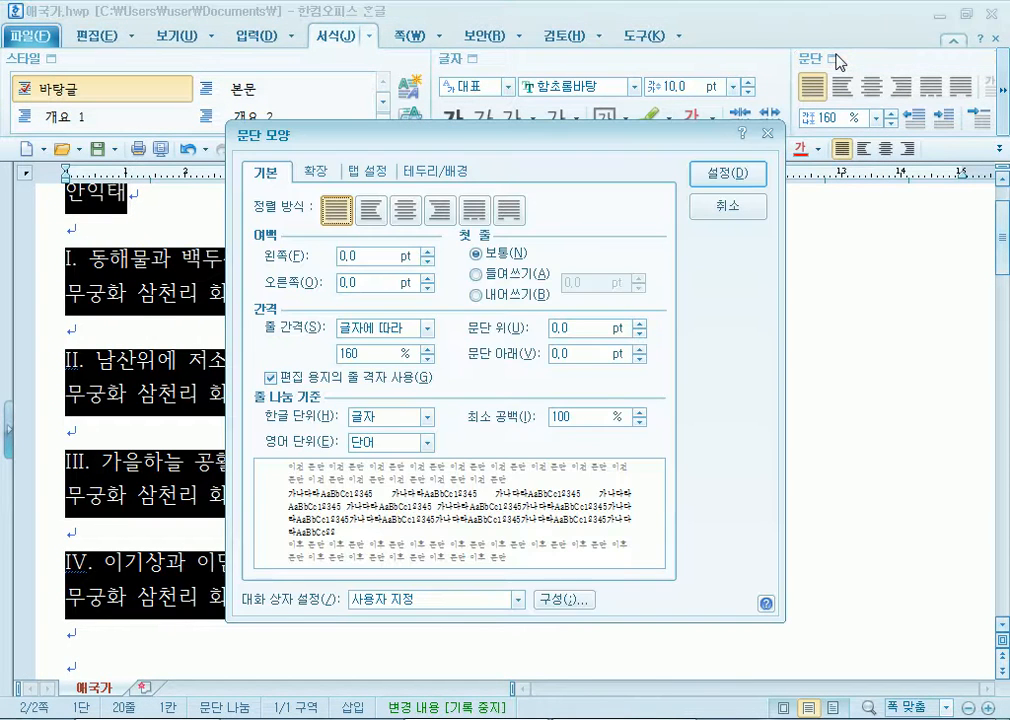
click(750, 207)
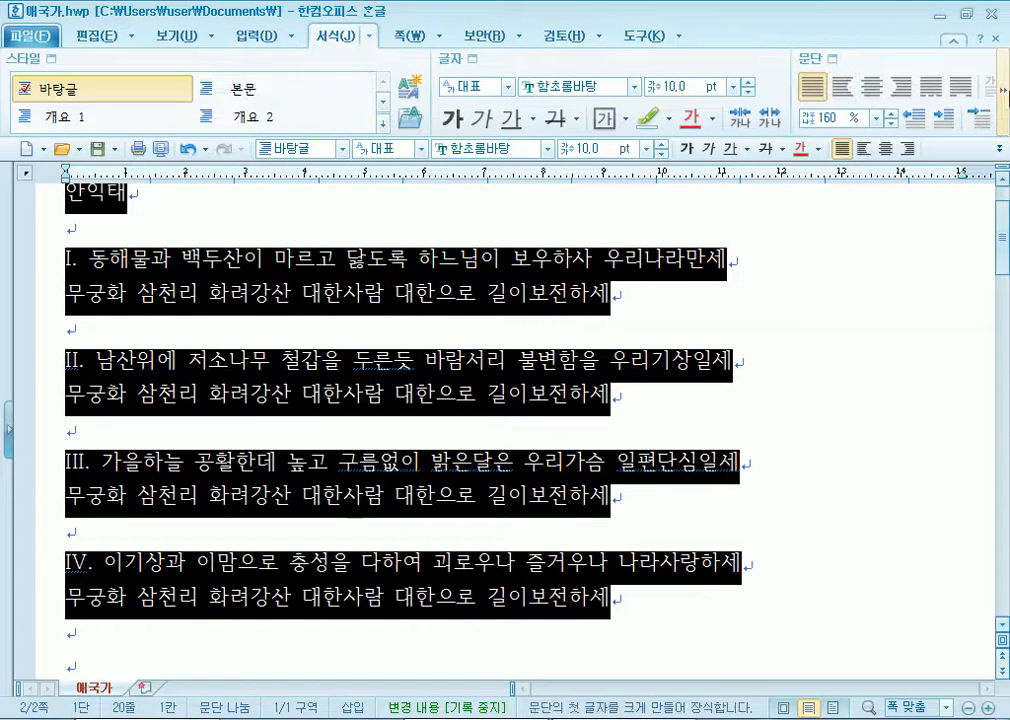
Set the line spacing of the whole selected text to 200%.
click(1002, 100)
click(1002, 102)
click(1002, 102)
click(1002, 102)
click(1002, 102)
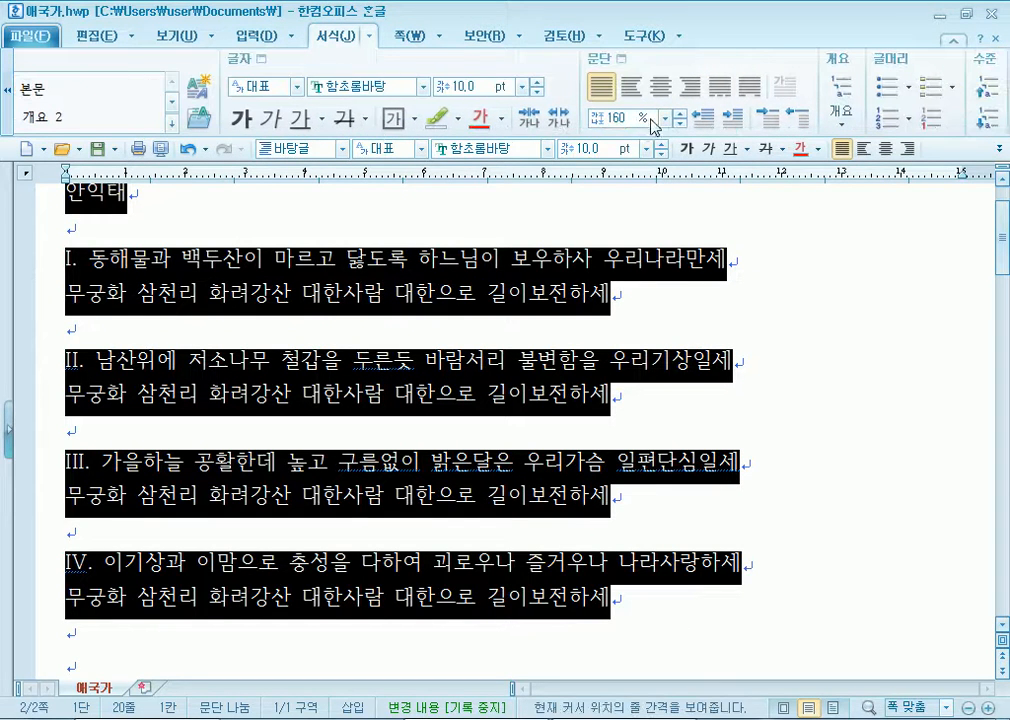
click(667, 124)
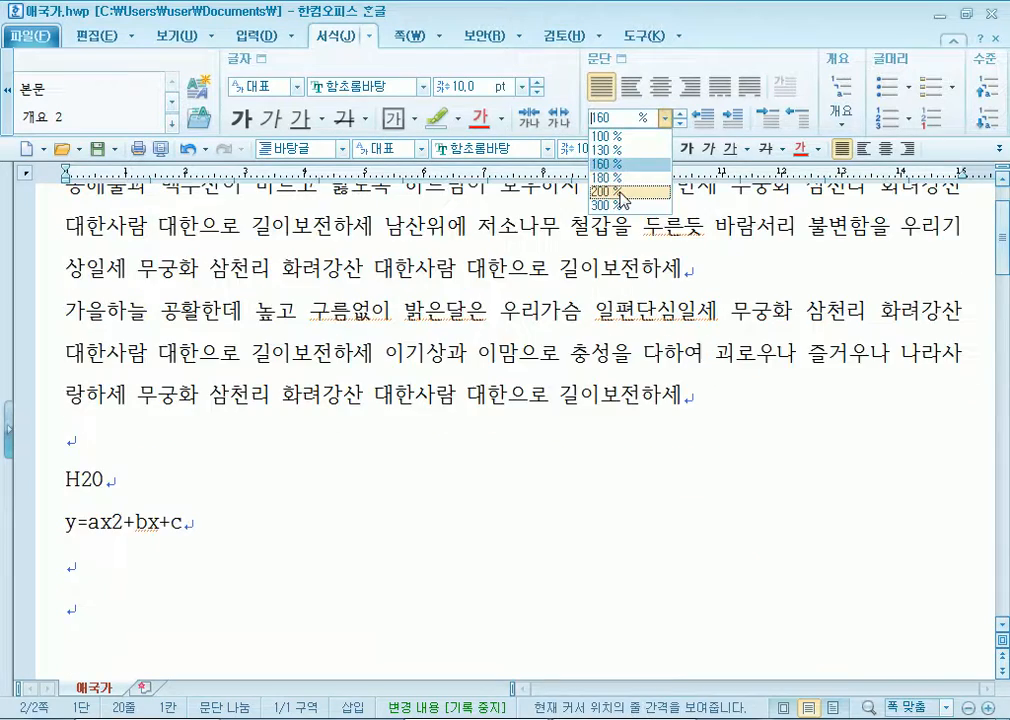
click(612, 181)
scroll(281, 290, up, 10)
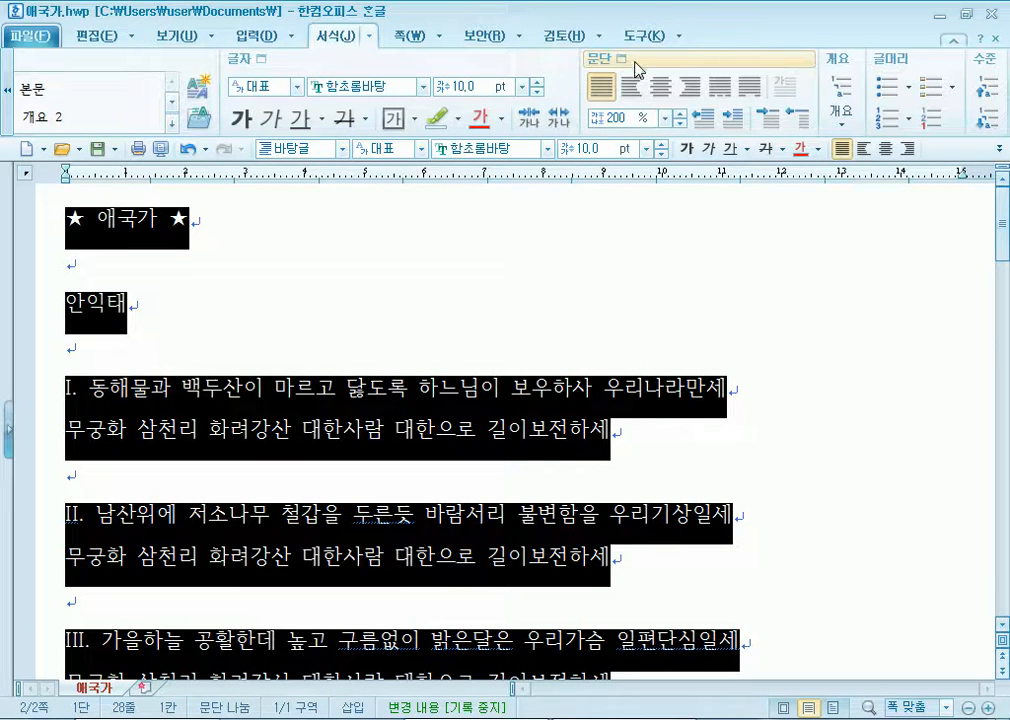
Preview the line spacing choices on the selected text, pick 200% again, and look through the verses.
click(667, 118)
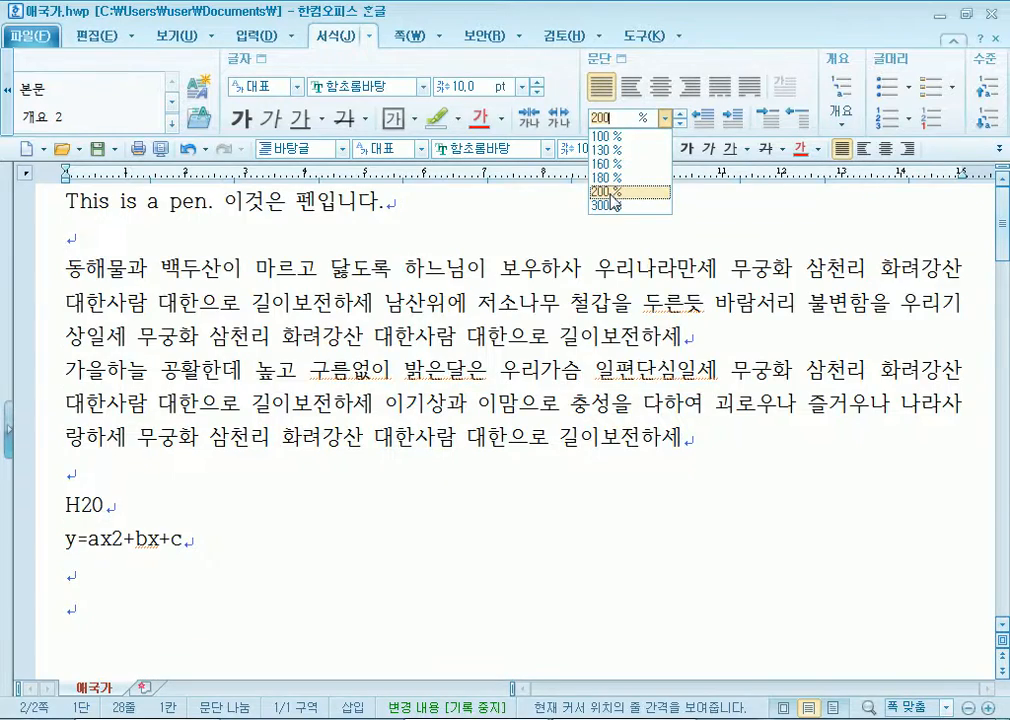
click(611, 194)
scroll(464, 403, up, 1)
scroll(464, 401, up, 7)
scroll(465, 402, down, 7)
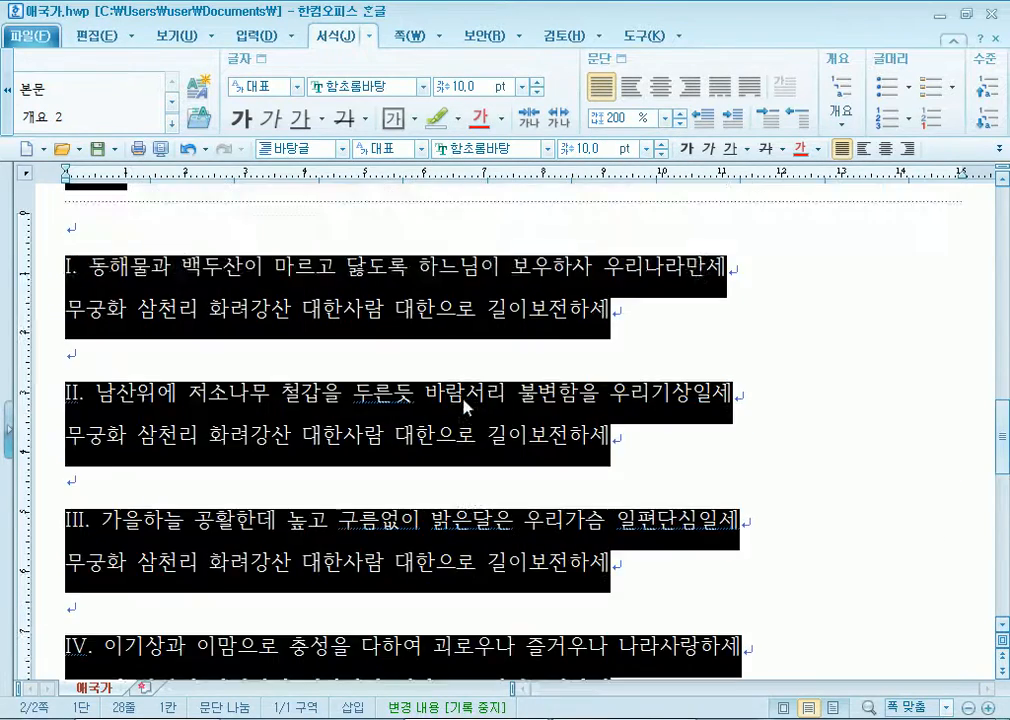
scroll(422, 406, up, 7)
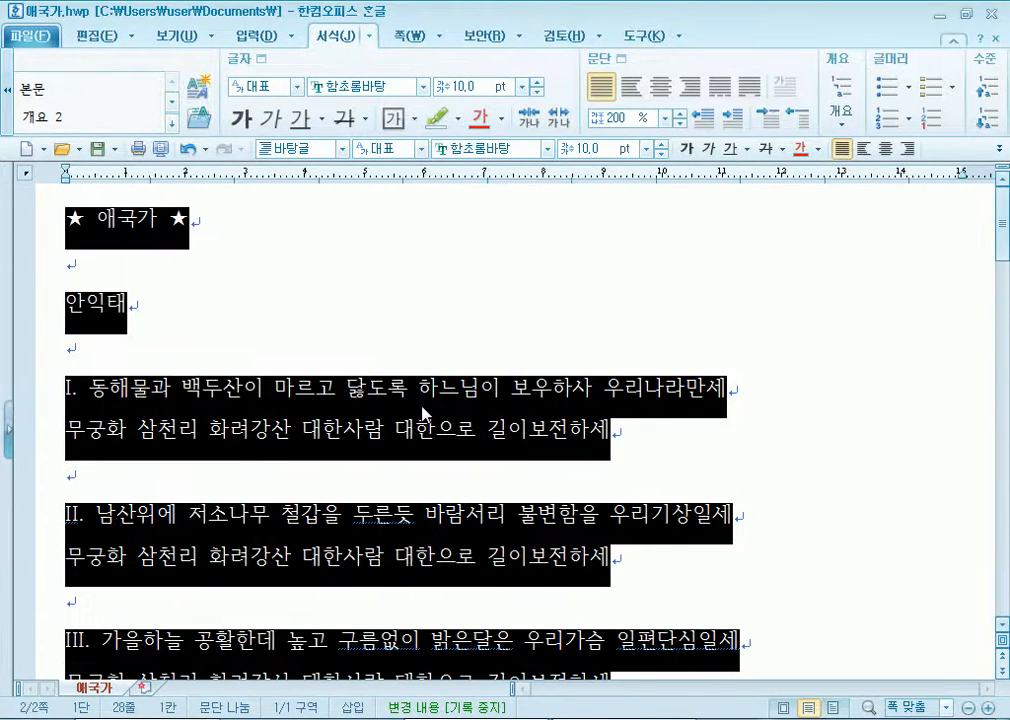
Set the line spacing of the entire document to 300%.
click(361, 463)
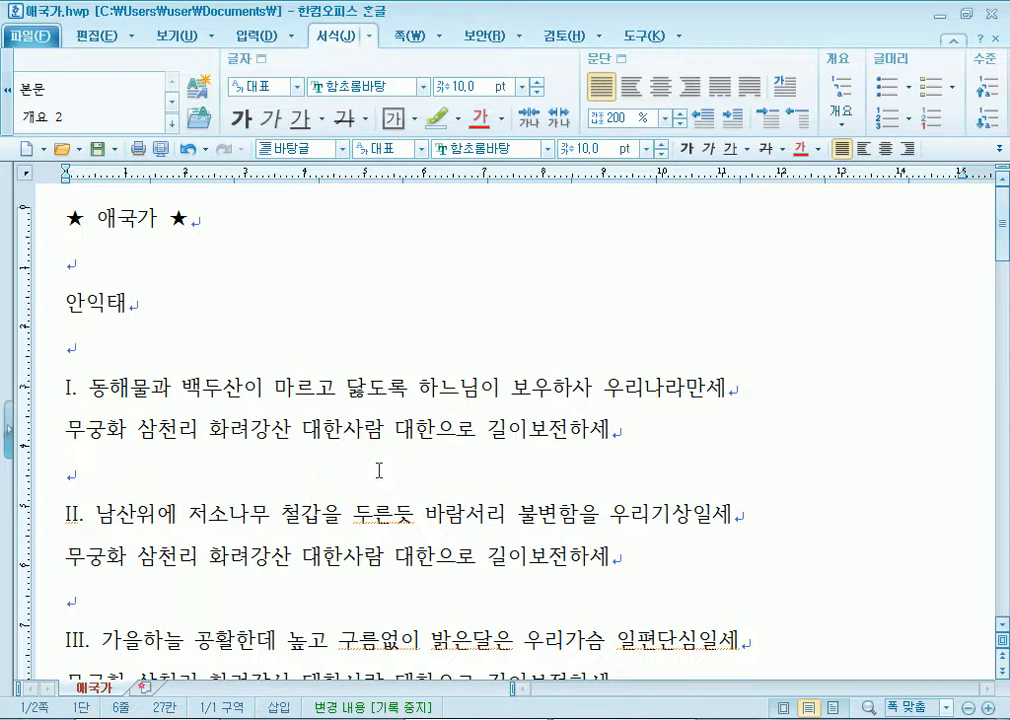
scroll(401, 269, down, 3)
click(305, 256)
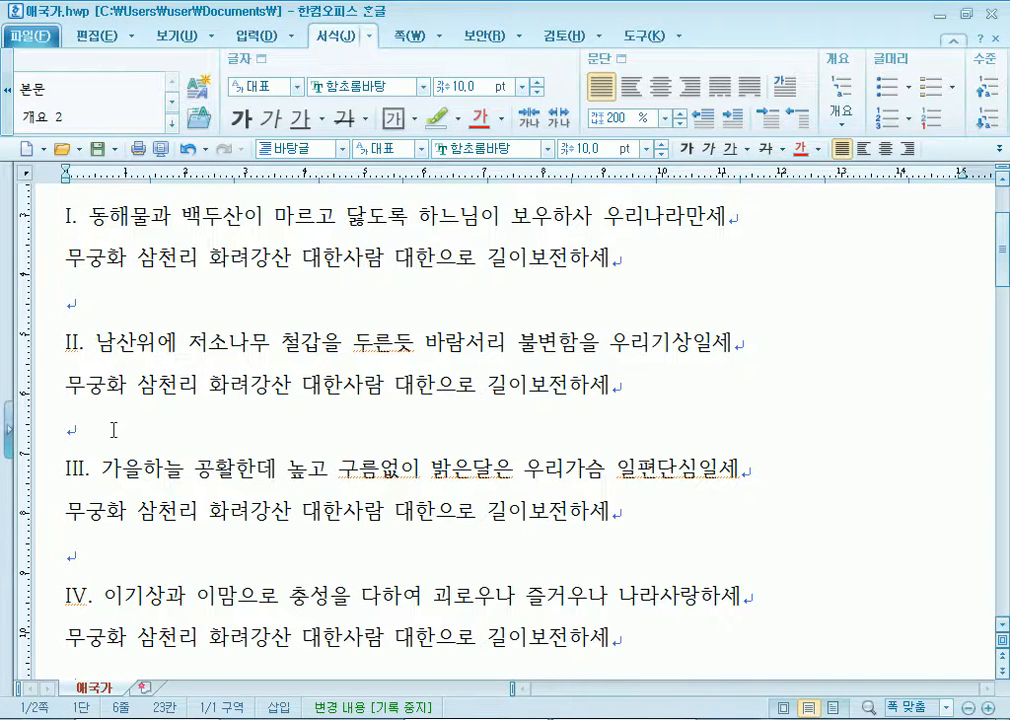
key(ctrl+a)
click(665, 118)
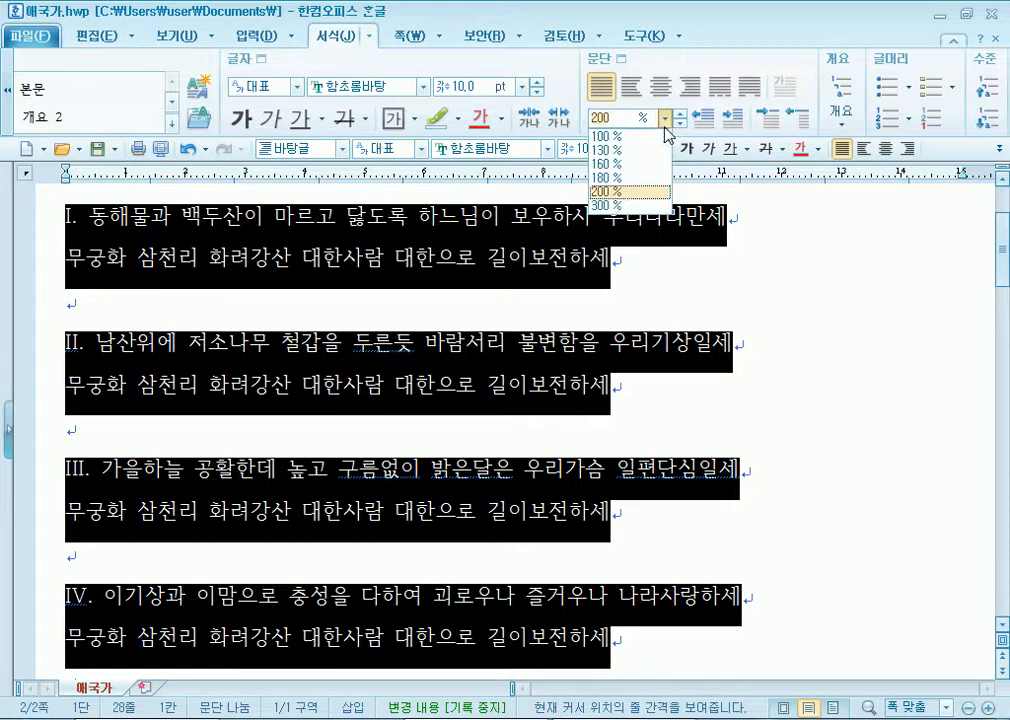
click(620, 205)
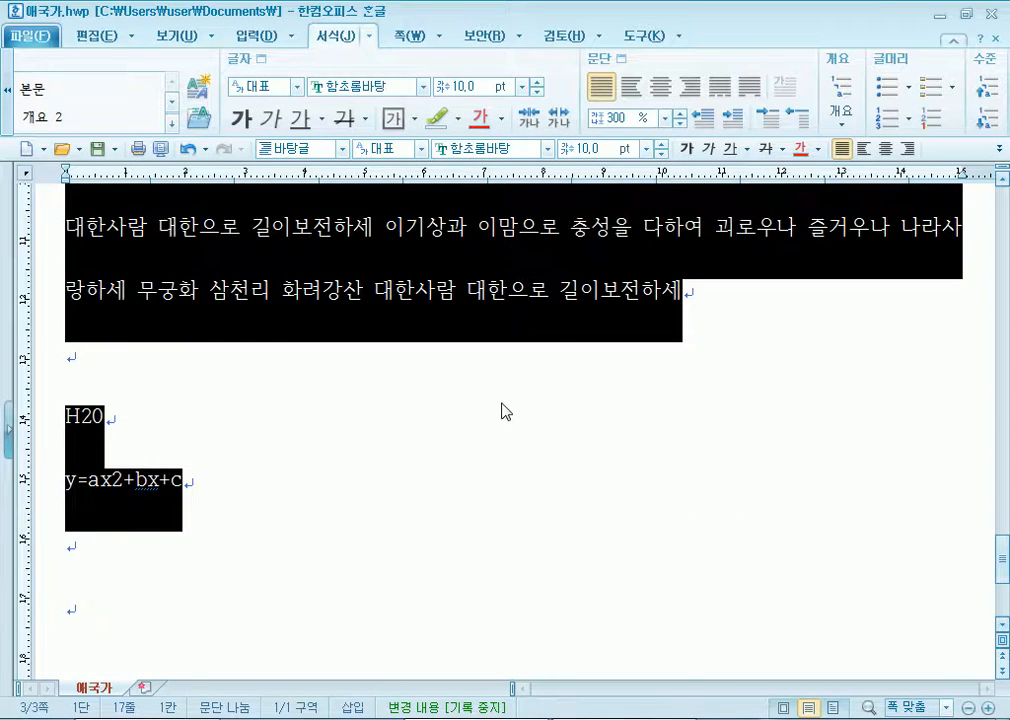
scroll(496, 413, down, 5)
click(283, 330)
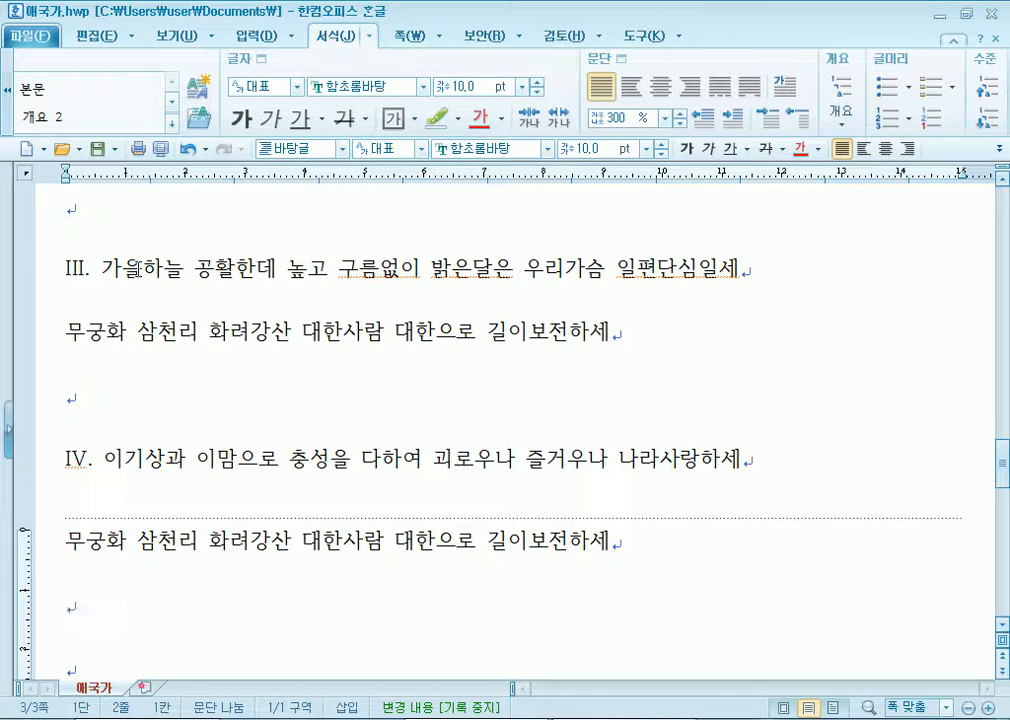
scroll(133, 270, up, 2)
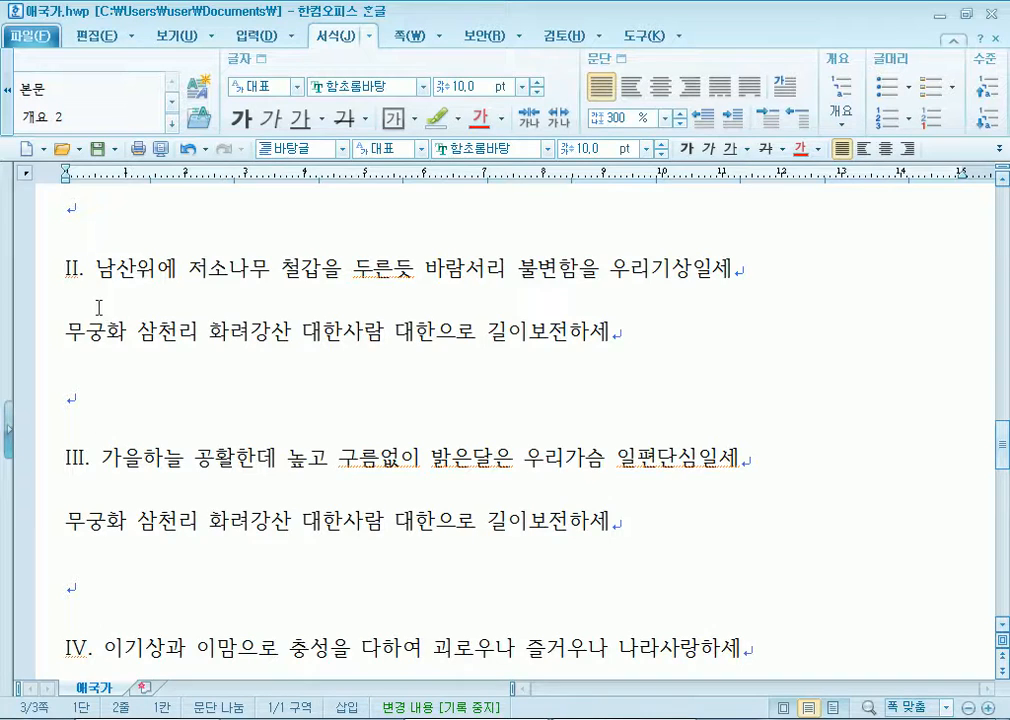
Reduce the line spacing of the whole document to 100%.
key(ctrl+a)
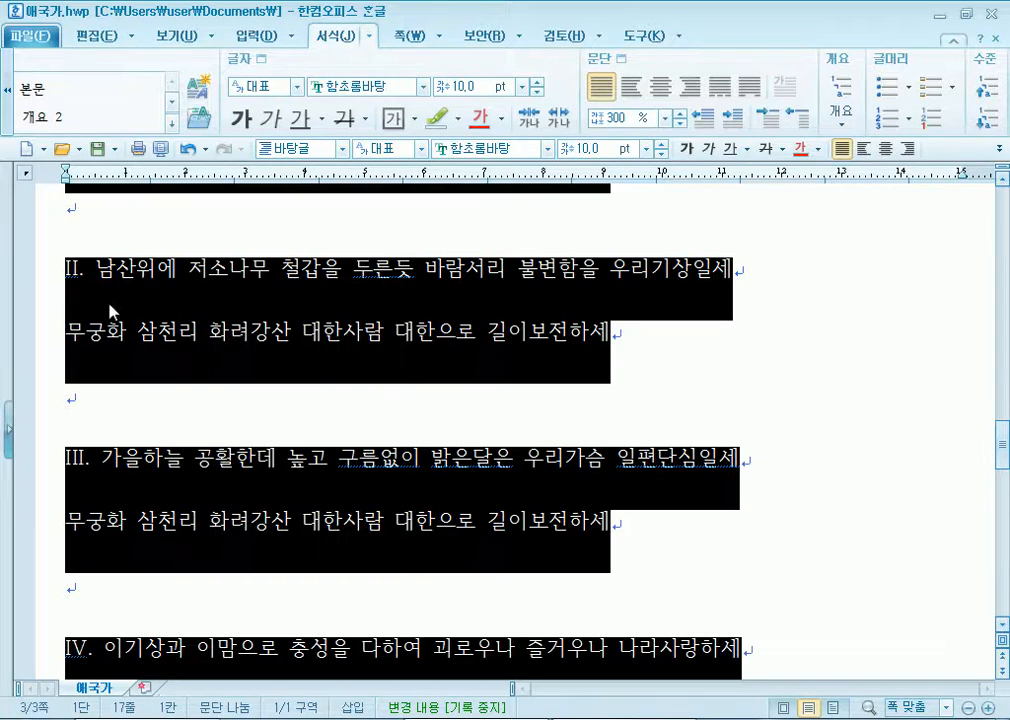
click(663, 119)
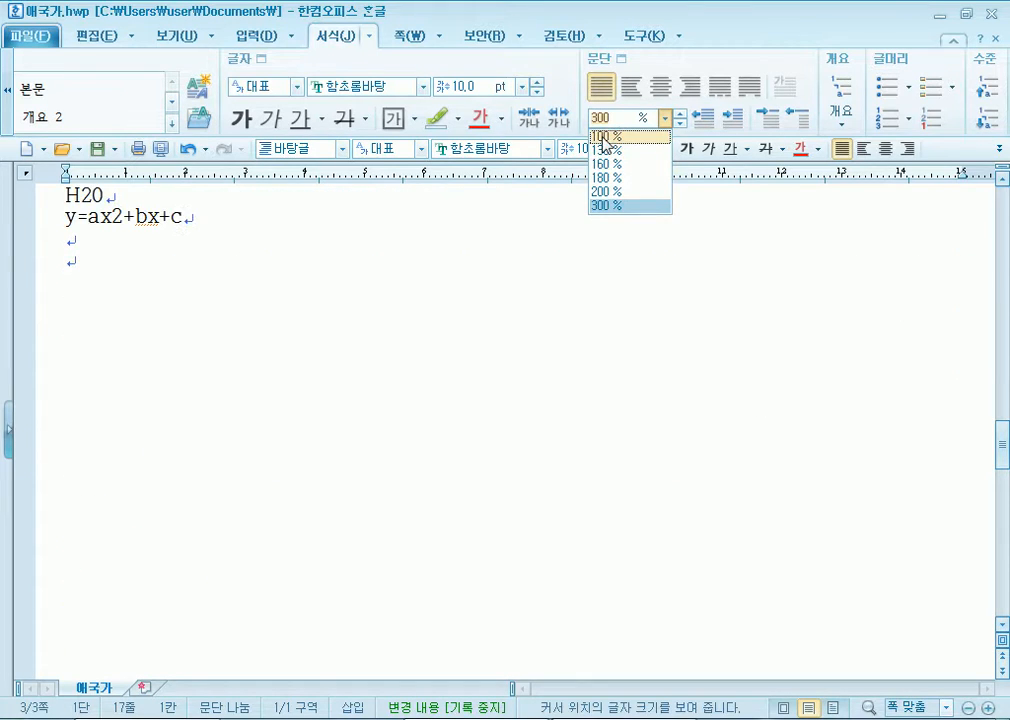
click(603, 145)
click(397, 330)
scroll(300, 340, down, 3)
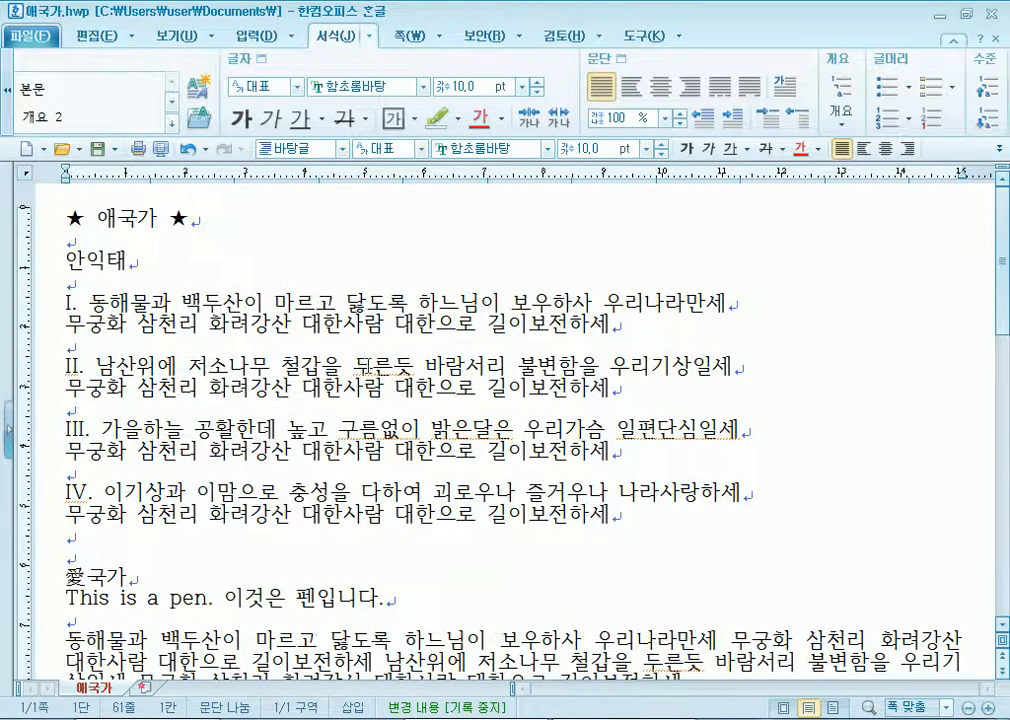
click(185, 321)
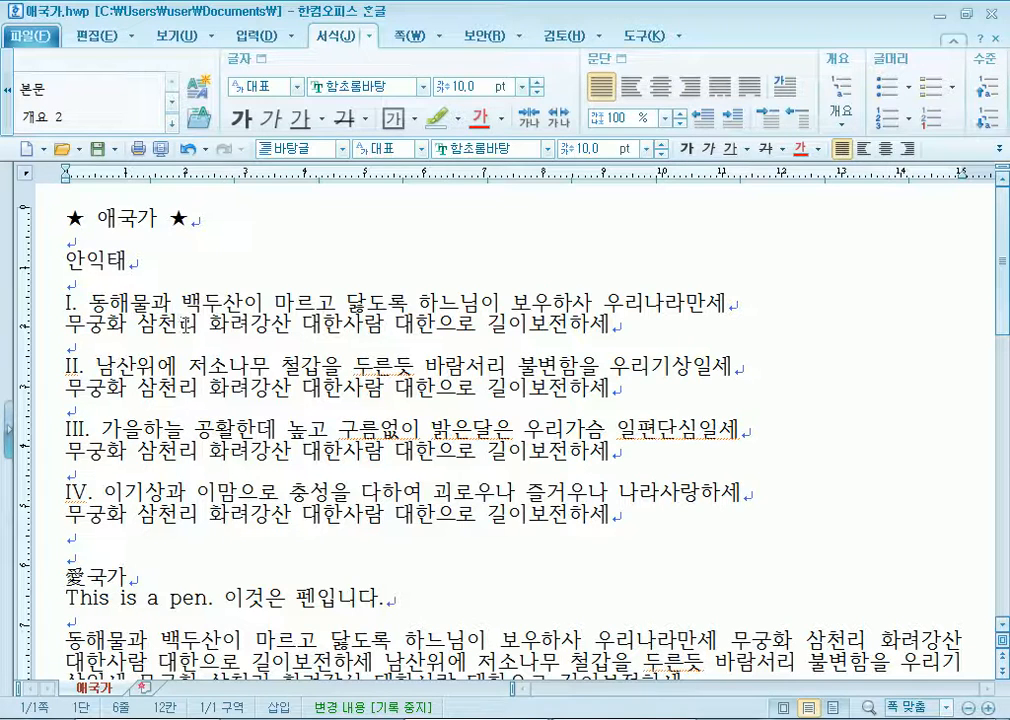
click(46, 324)
Set the line spacing of all text to 160% and look over the document.
key(ctrl+a)
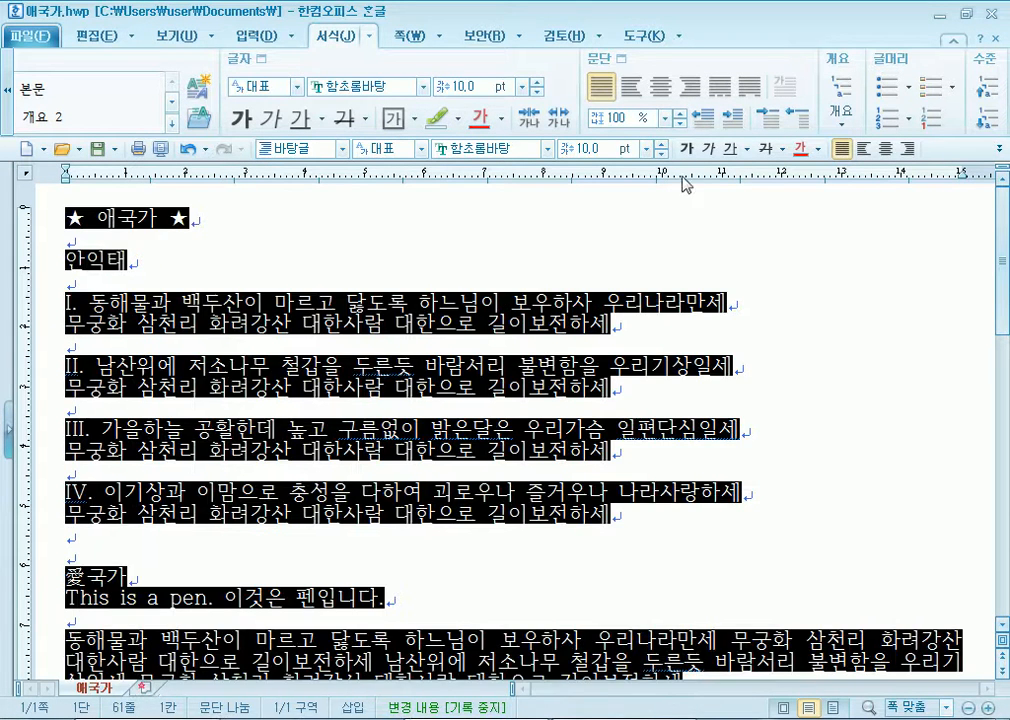
click(664, 117)
click(645, 164)
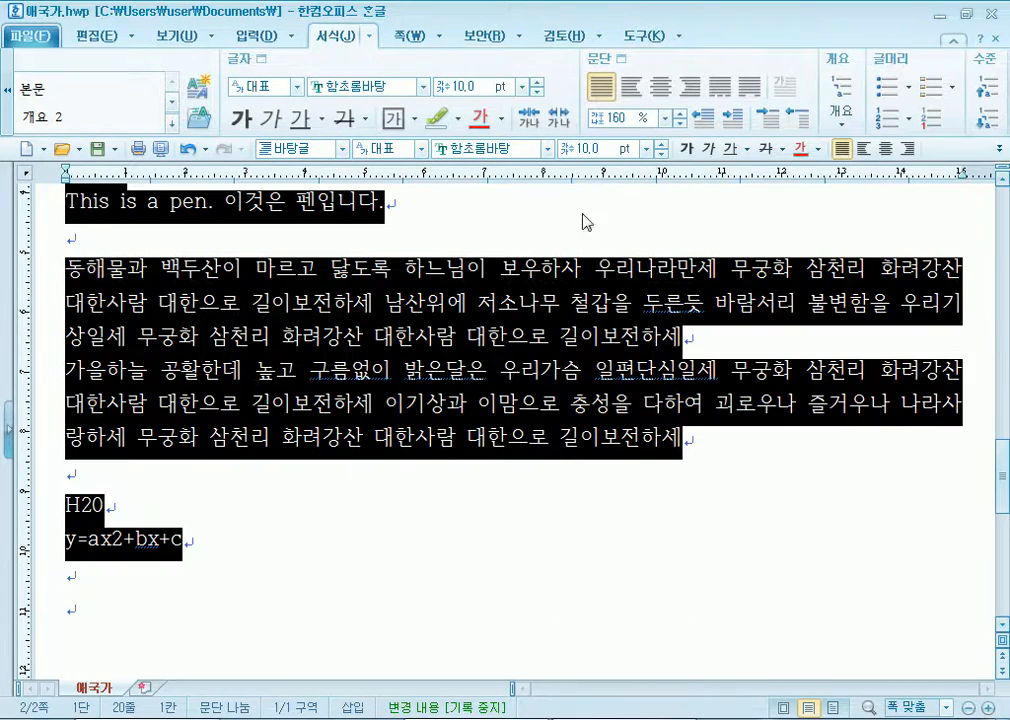
scroll(220, 390, up, 2)
scroll(230, 415, up, 2)
scroll(228, 415, down, 4)
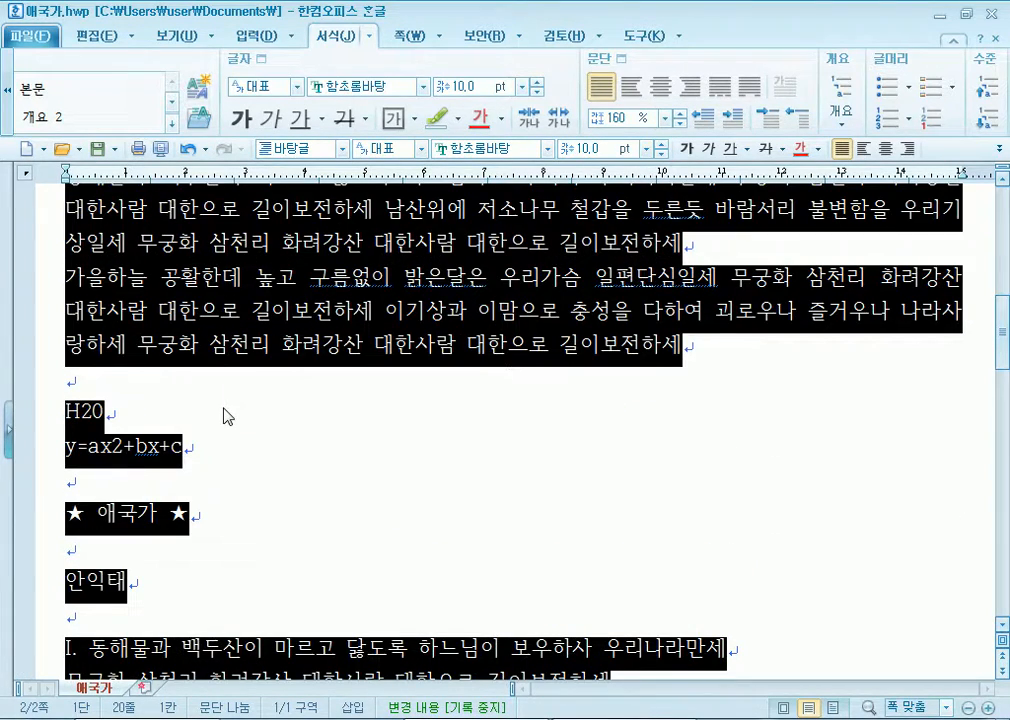
scroll(225, 415, down, 4)
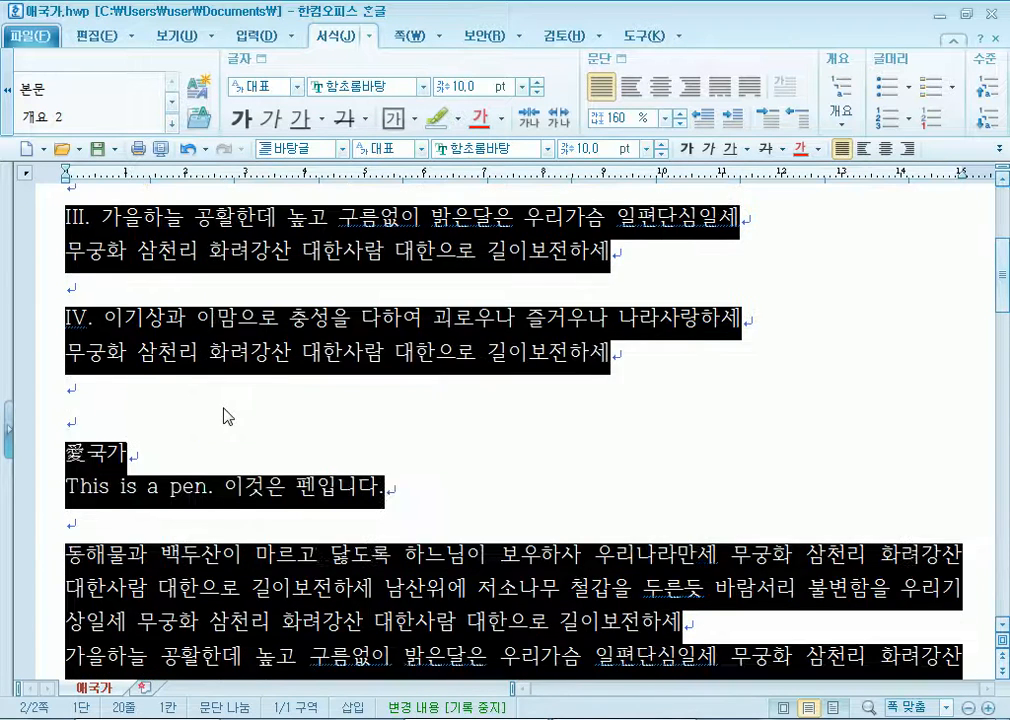
scroll(225, 415, up, 2)
click(228, 387)
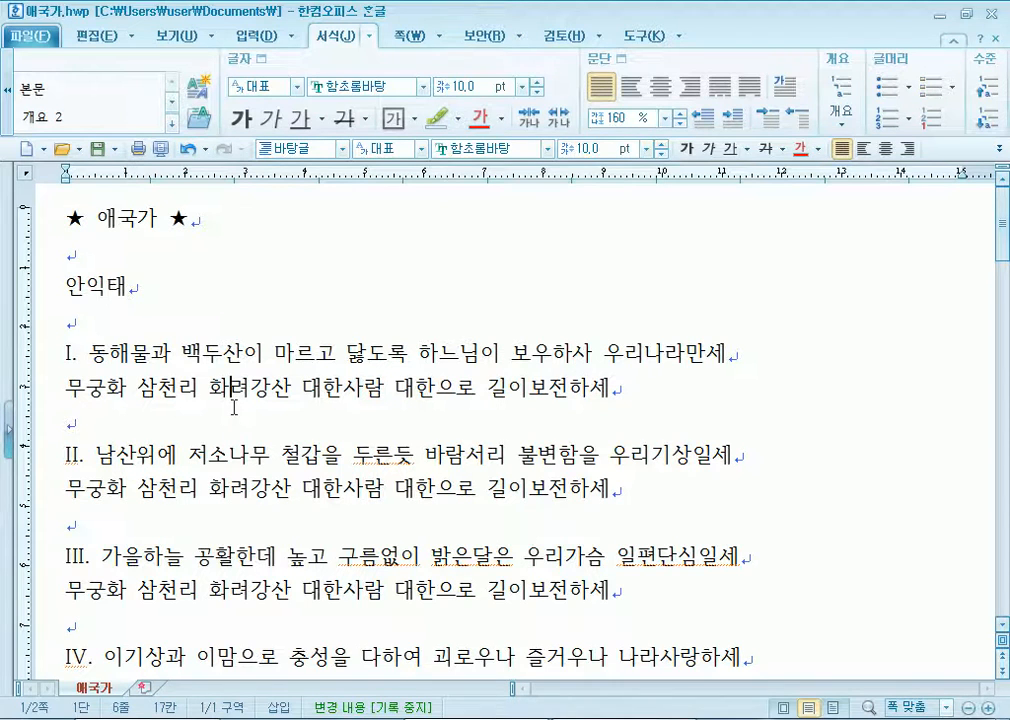
Select the whole document and enter a custom line spacing of 500%.
triple_click(45, 343)
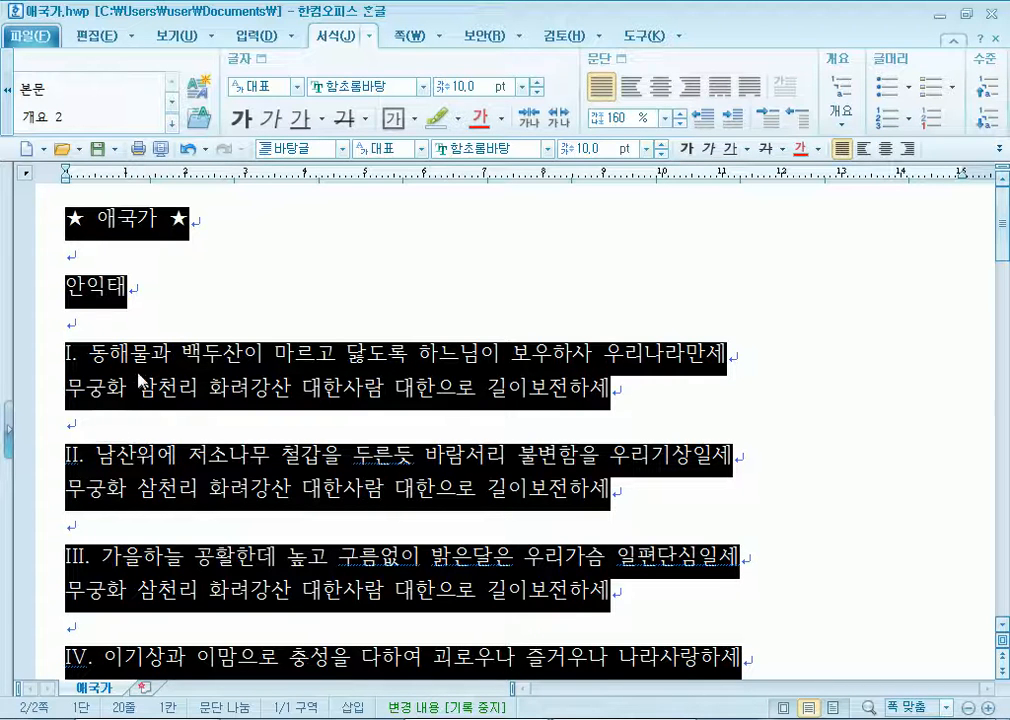
click(641, 120)
key(BackSpace)
key(BackSpace)
key(BackSpace)
text(500)
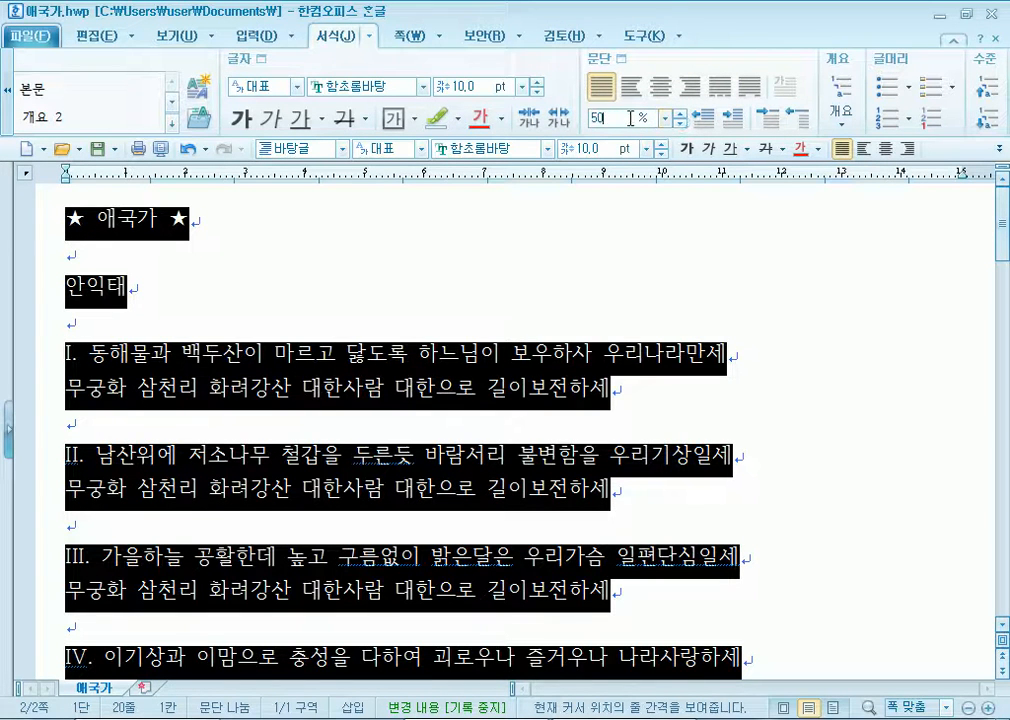
key(Return)
scroll(320, 413, up, 6)
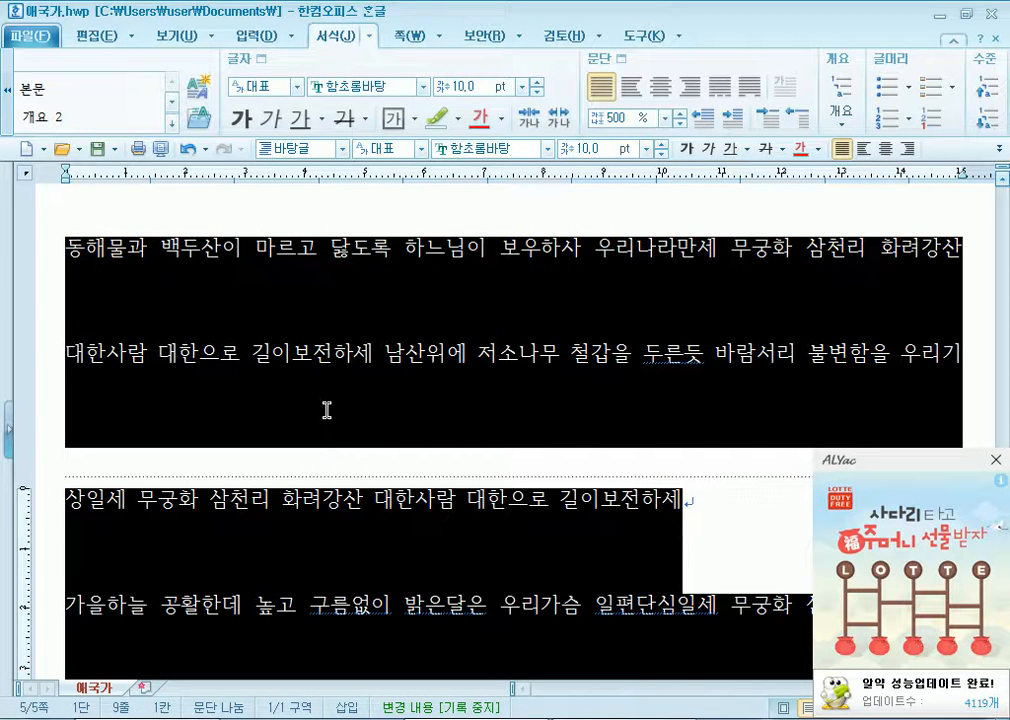
Change the line spacing of all the text to the preset 300% and review the verses.
click(665, 118)
click(615, 205)
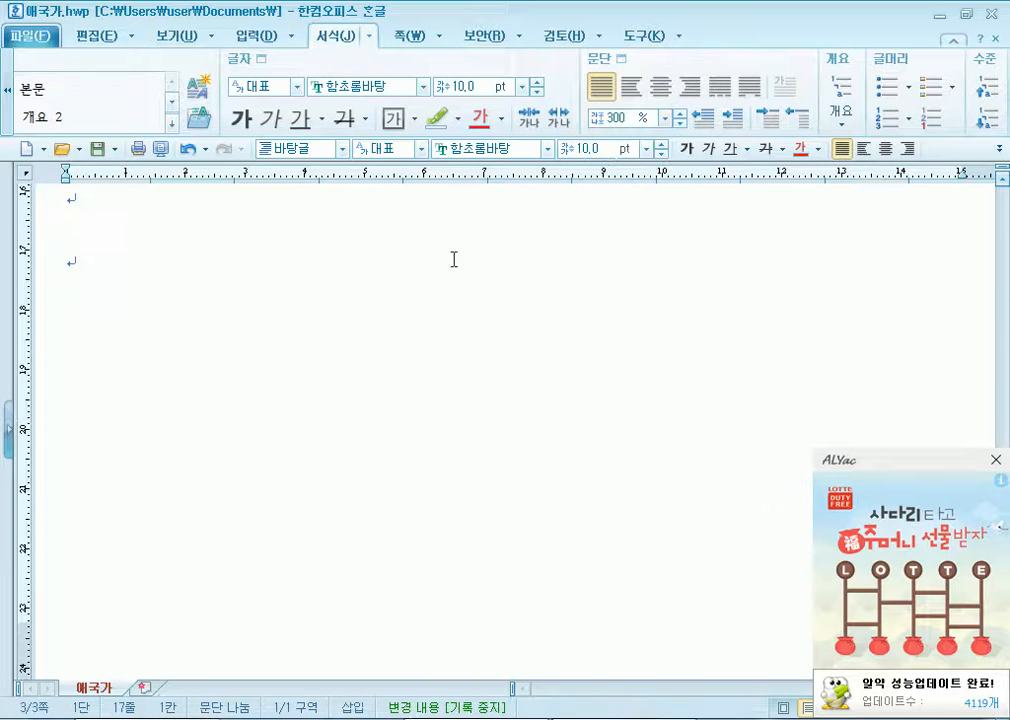
scroll(190, 318, up, 15)
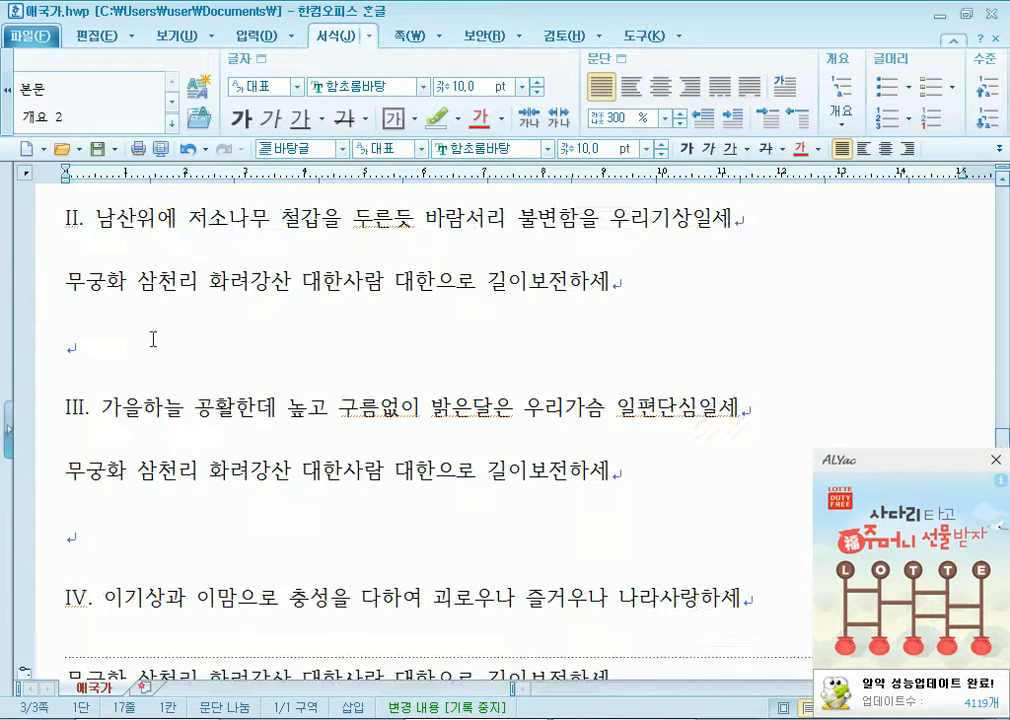
scroll(151, 340, up, 15)
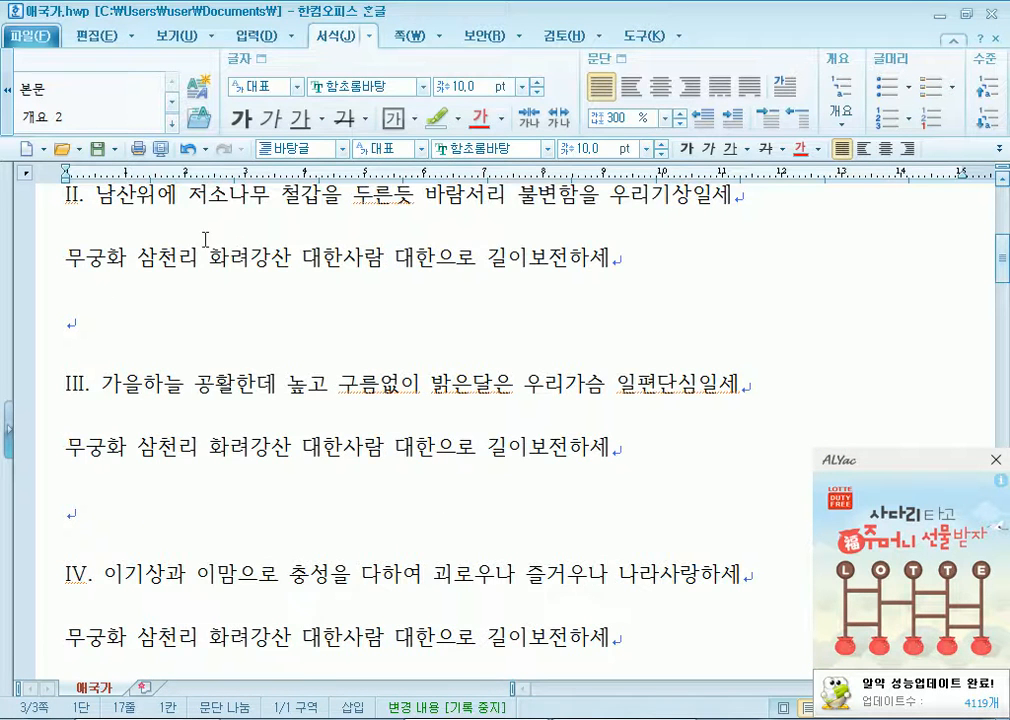
scroll(160, 280, up, 2)
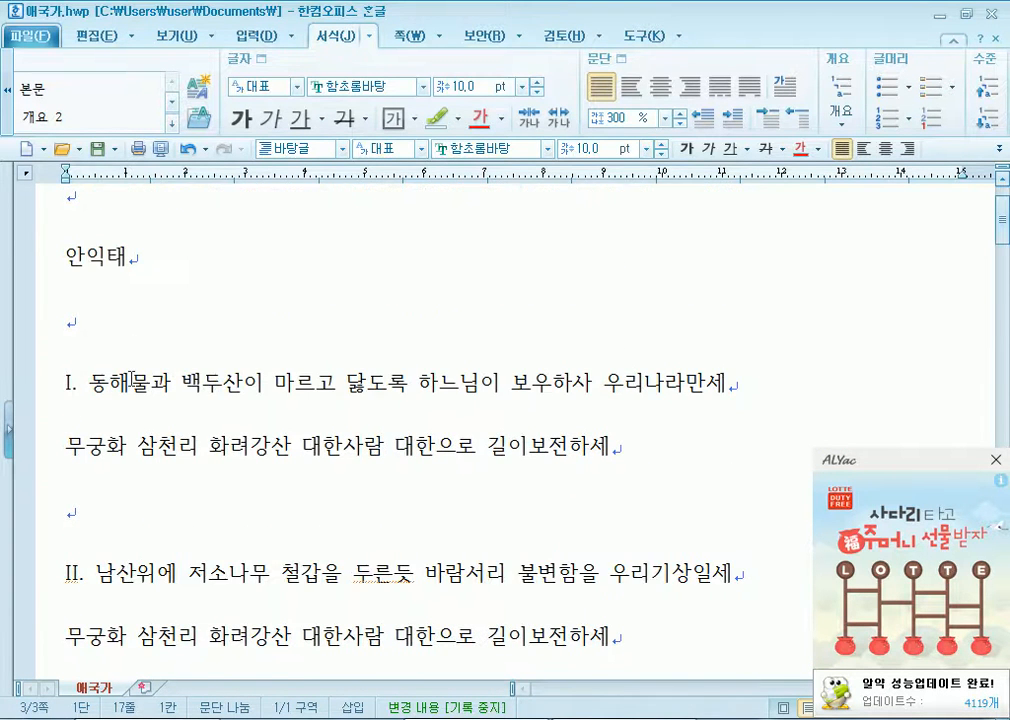
scroll(134, 380, up, 1)
scroll(130, 411, down, 3)
scroll(97, 311, up, 1)
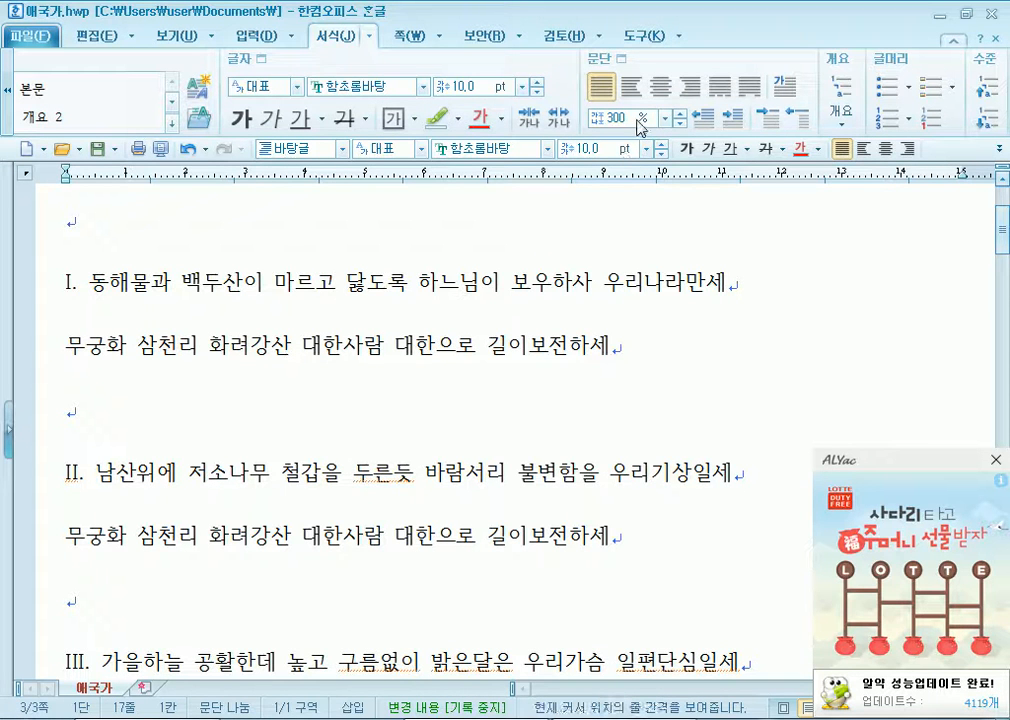
Set the line spacing of the entire document to 100%.
key(ctrl+a)
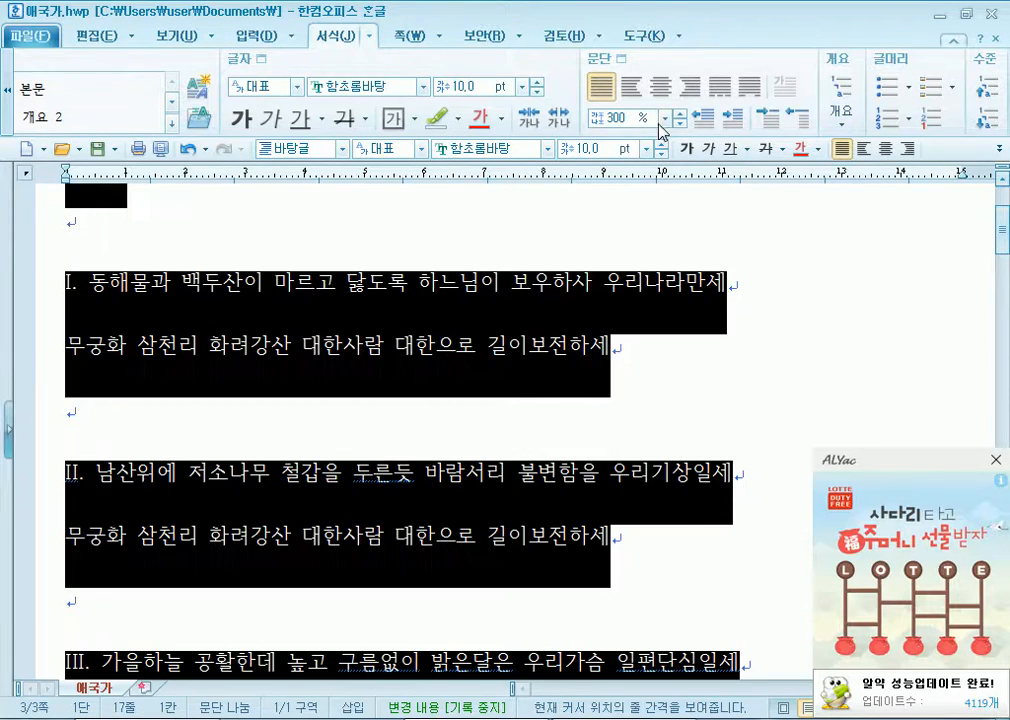
click(665, 118)
click(640, 131)
click(381, 338)
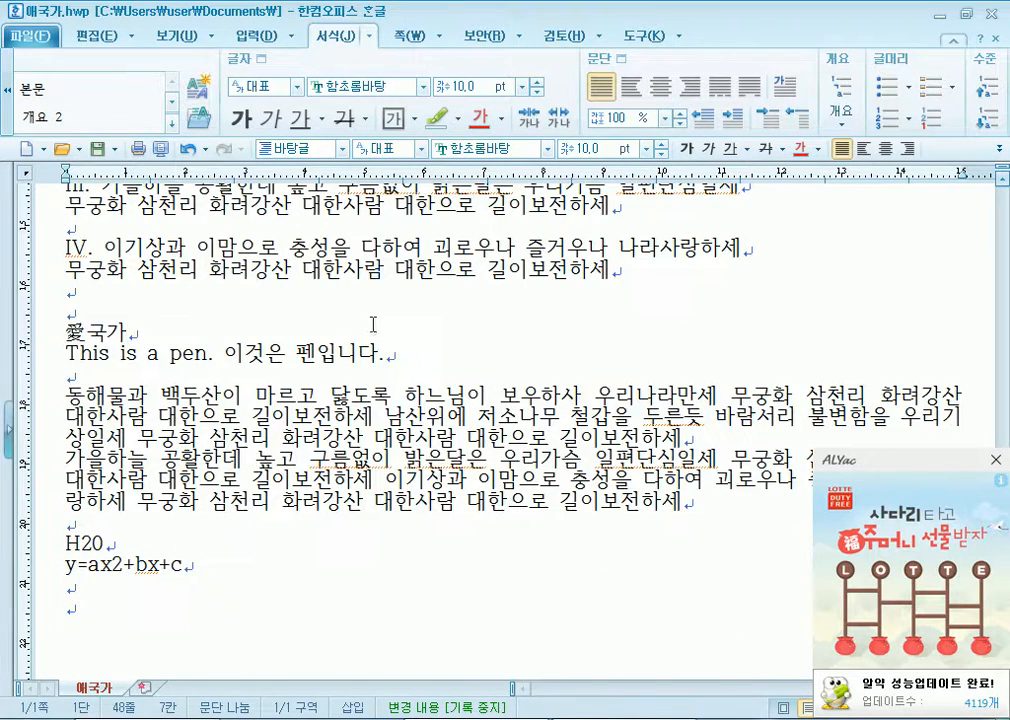
scroll(381, 338, up, 3)
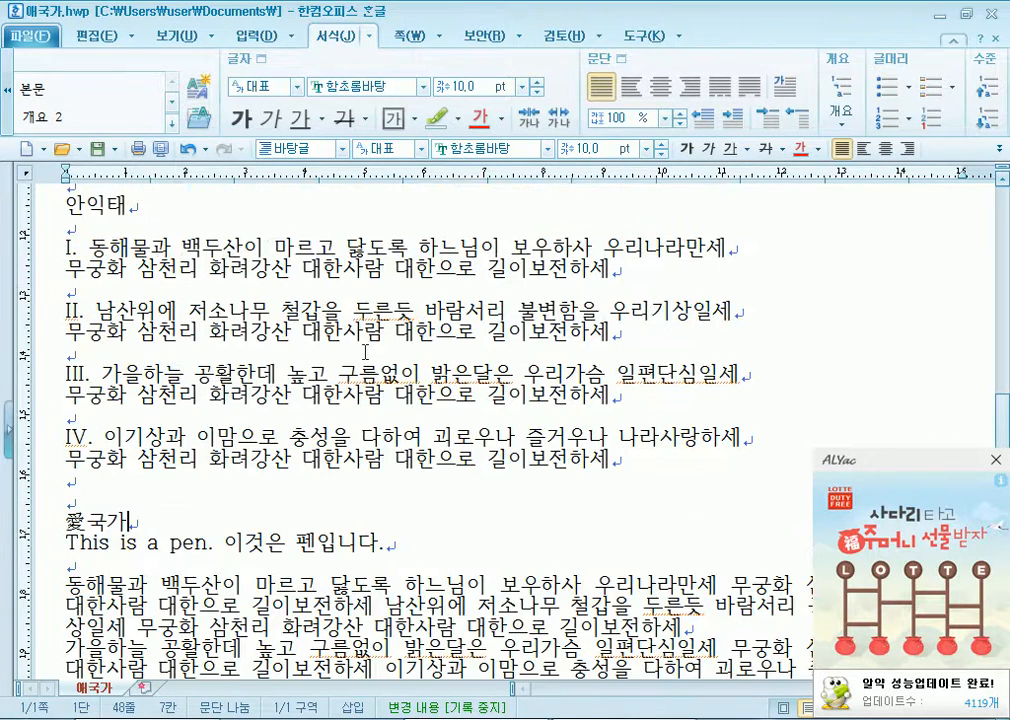
Set the line spacing of the whole document to 160%.
key(ctrl+a)
click(665, 118)
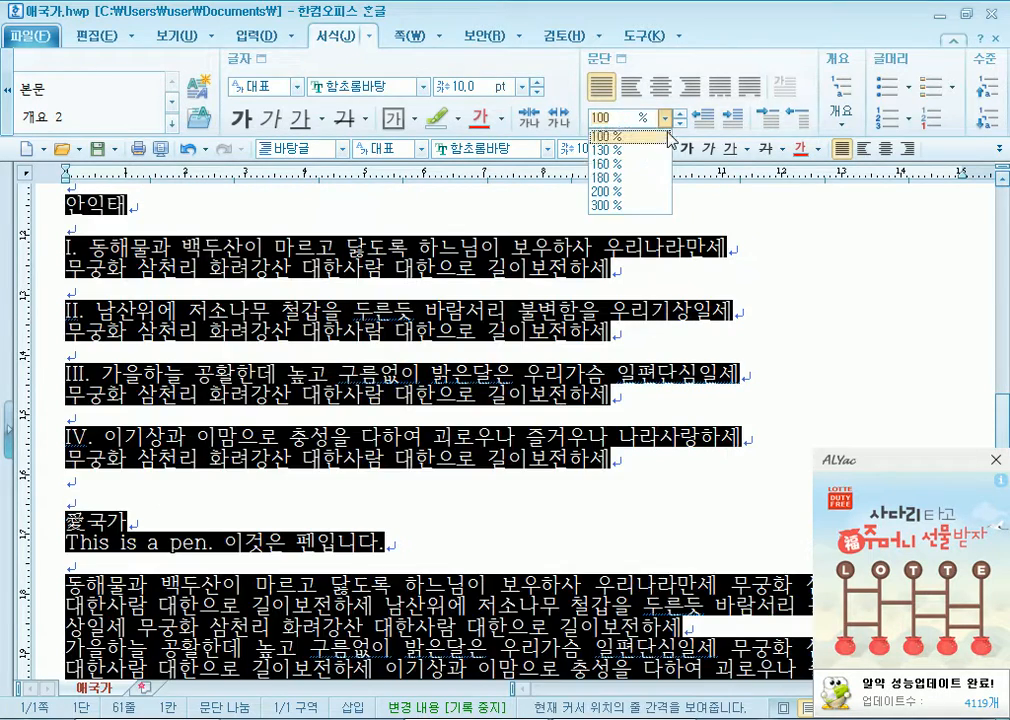
click(652, 165)
click(340, 422)
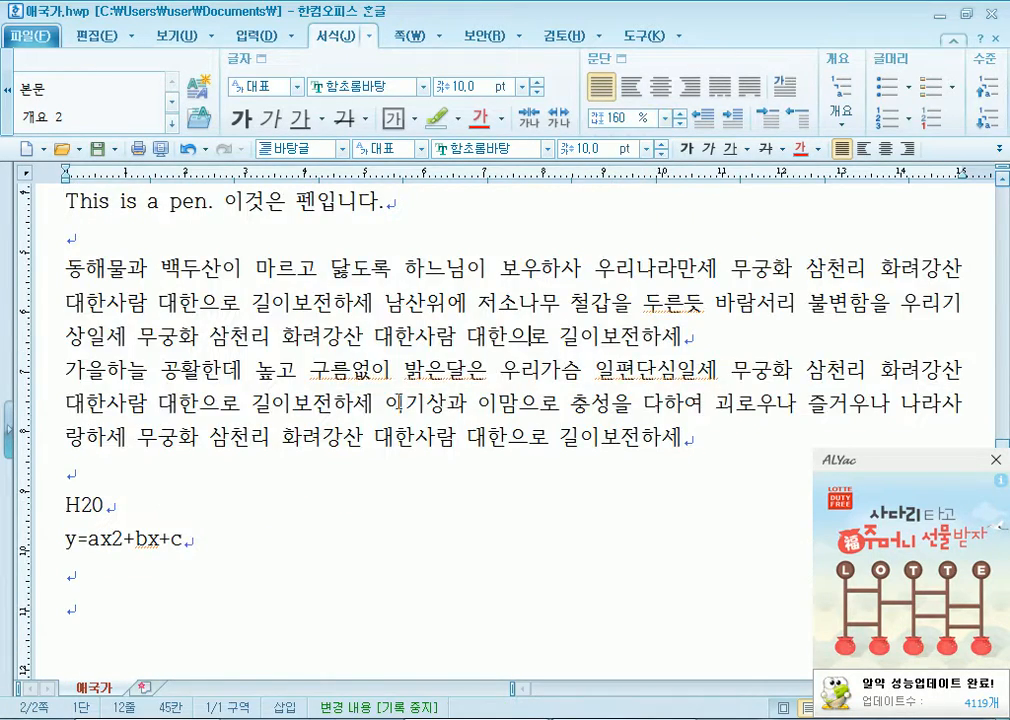
scroll(340, 422, up, 4)
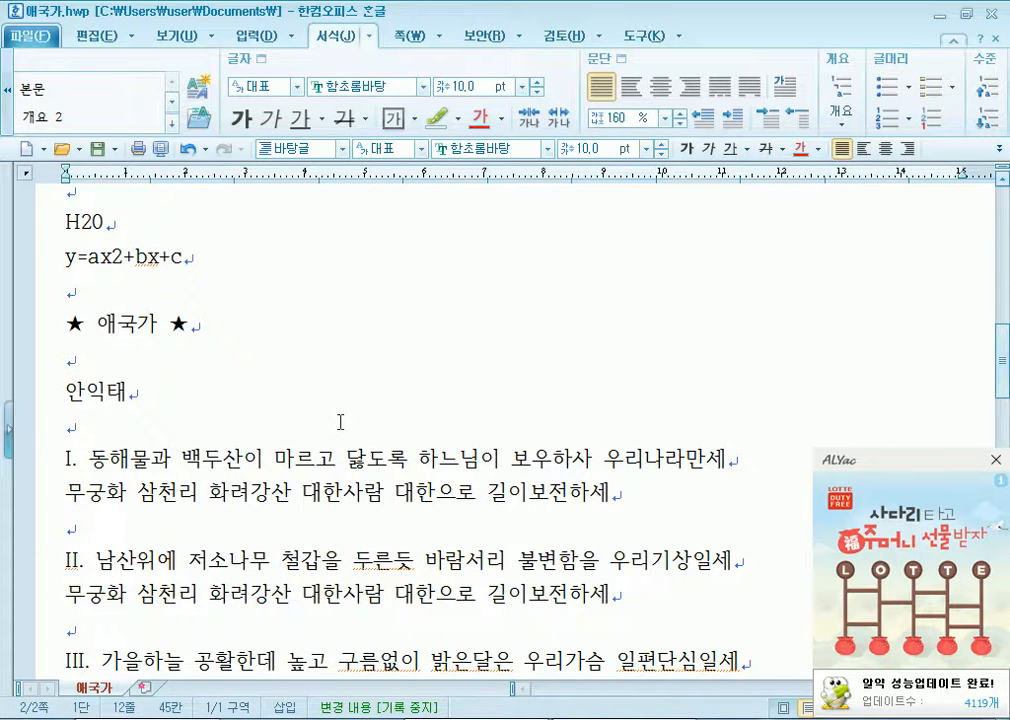
Try the indented and hanging first-line options at 10 pt for the whole document's paragraphs, then leave without applying them.
key(ctrl+a)
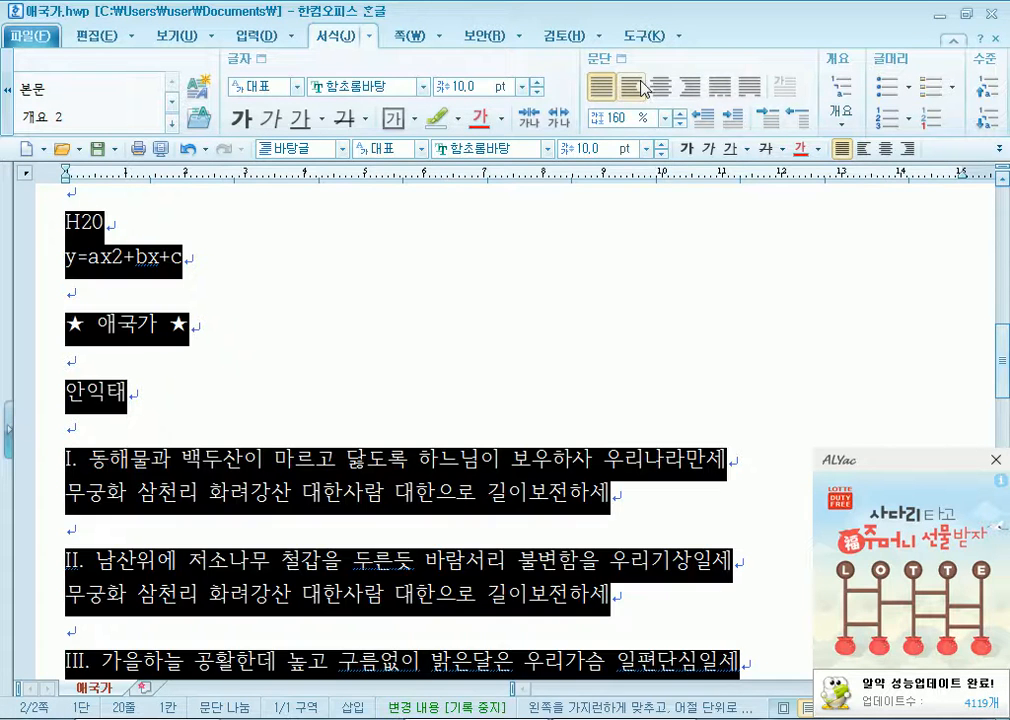
key(alt+t)
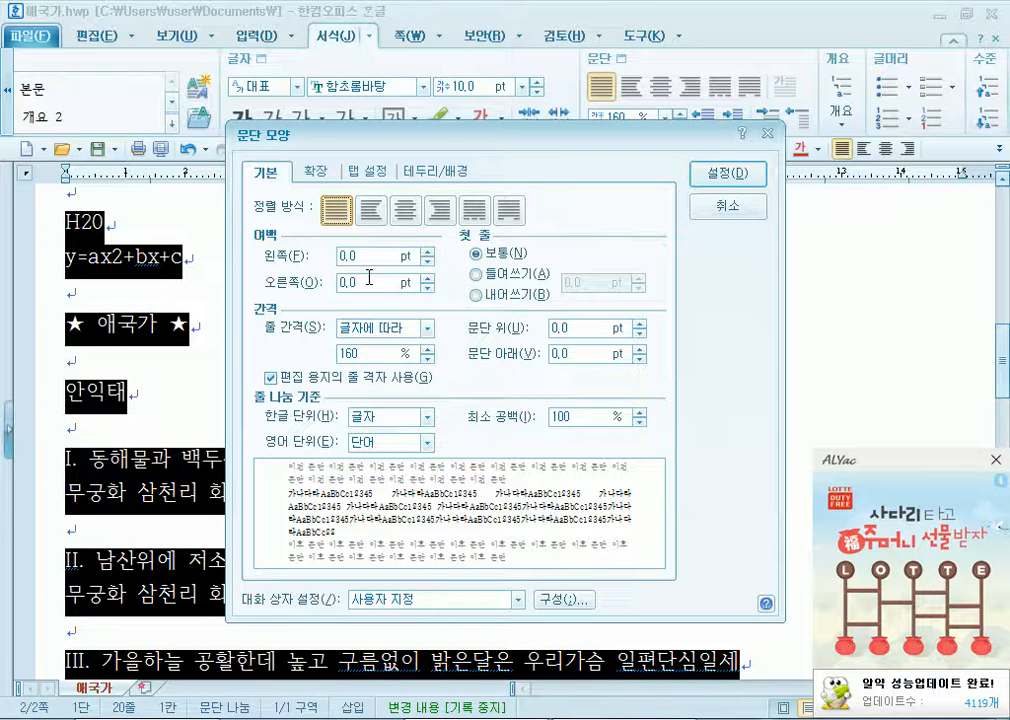
click(490, 281)
click(493, 296)
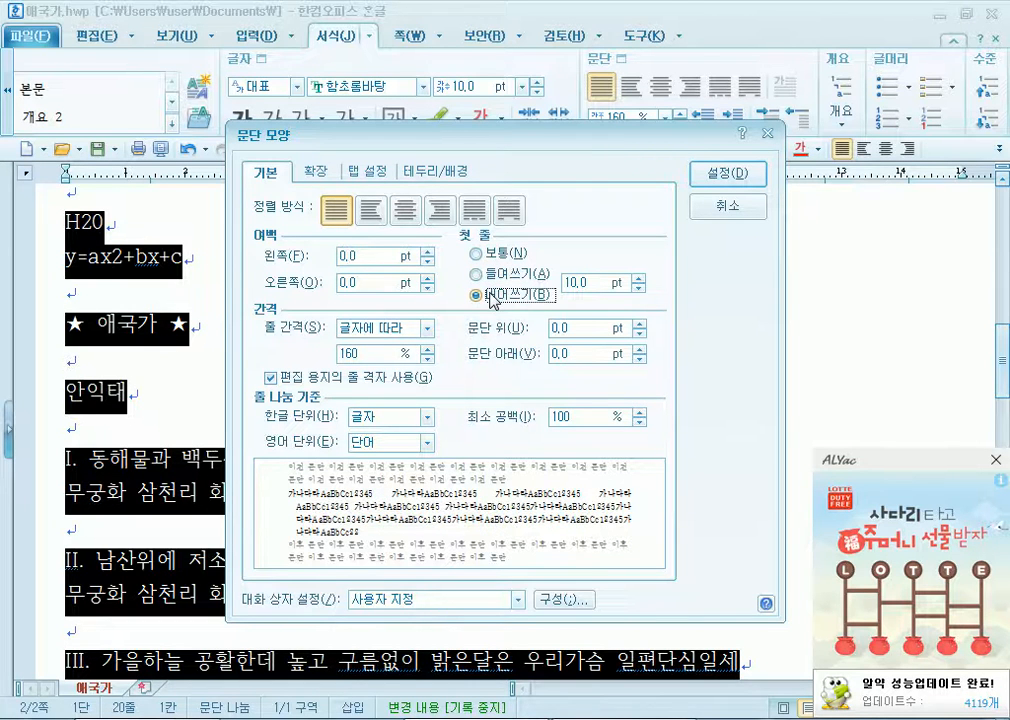
click(488, 275)
click(487, 255)
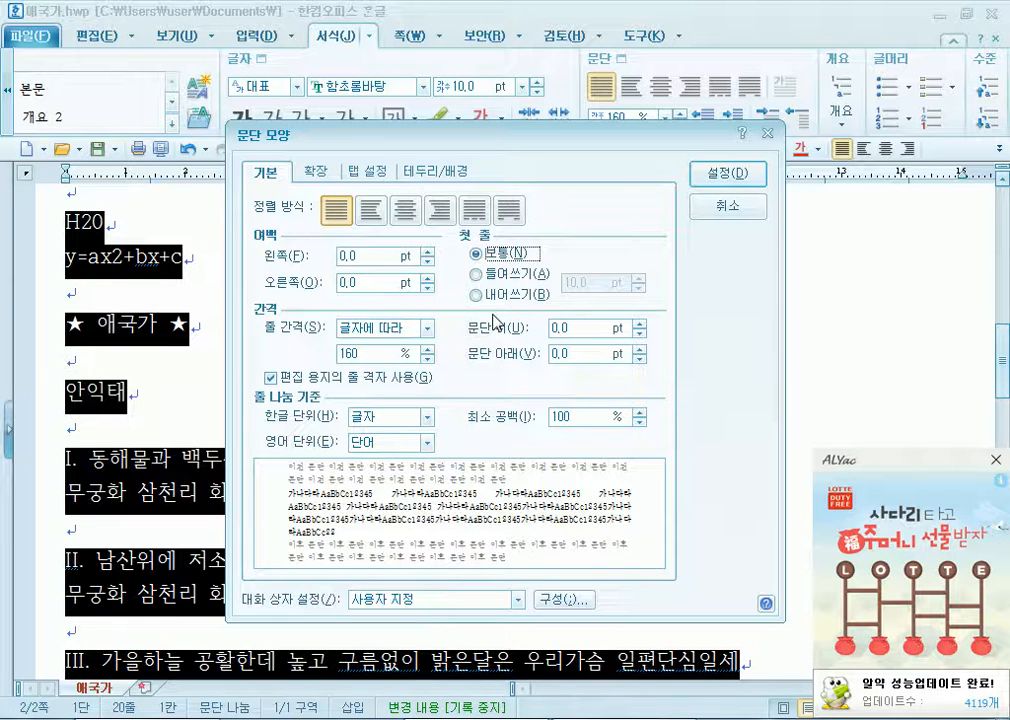
click(514, 275)
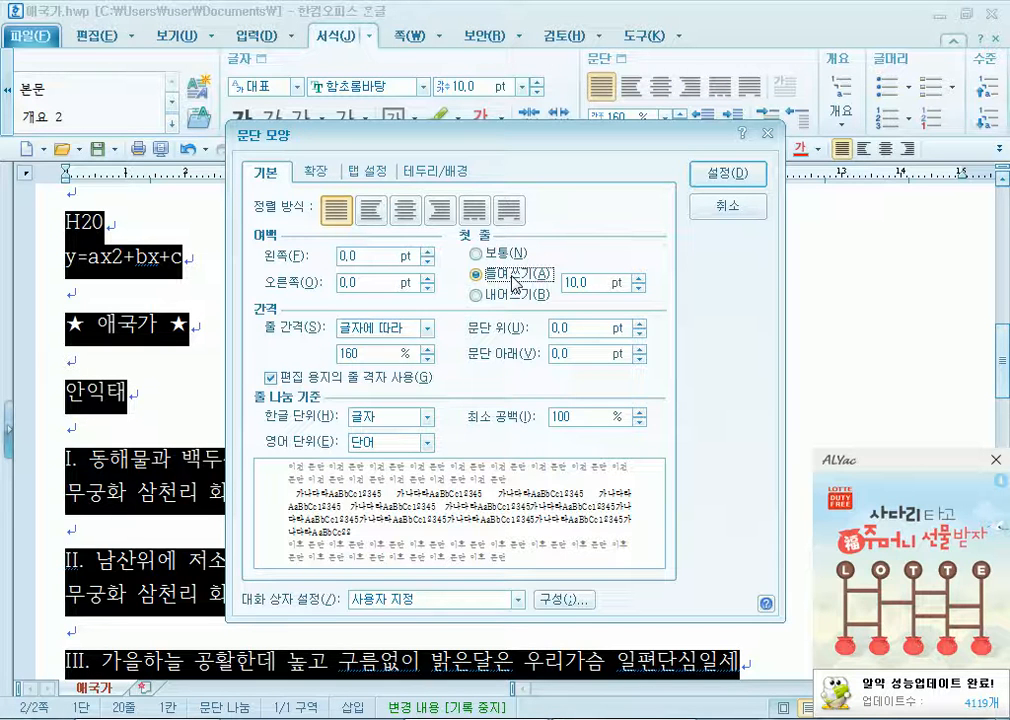
click(512, 295)
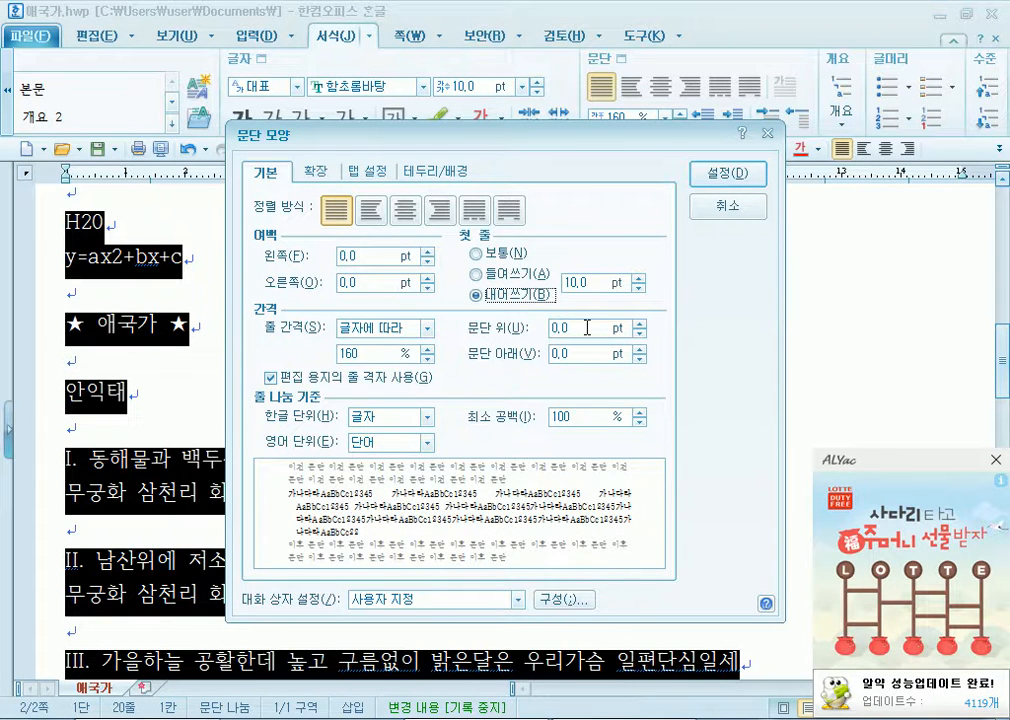
click(735, 206)
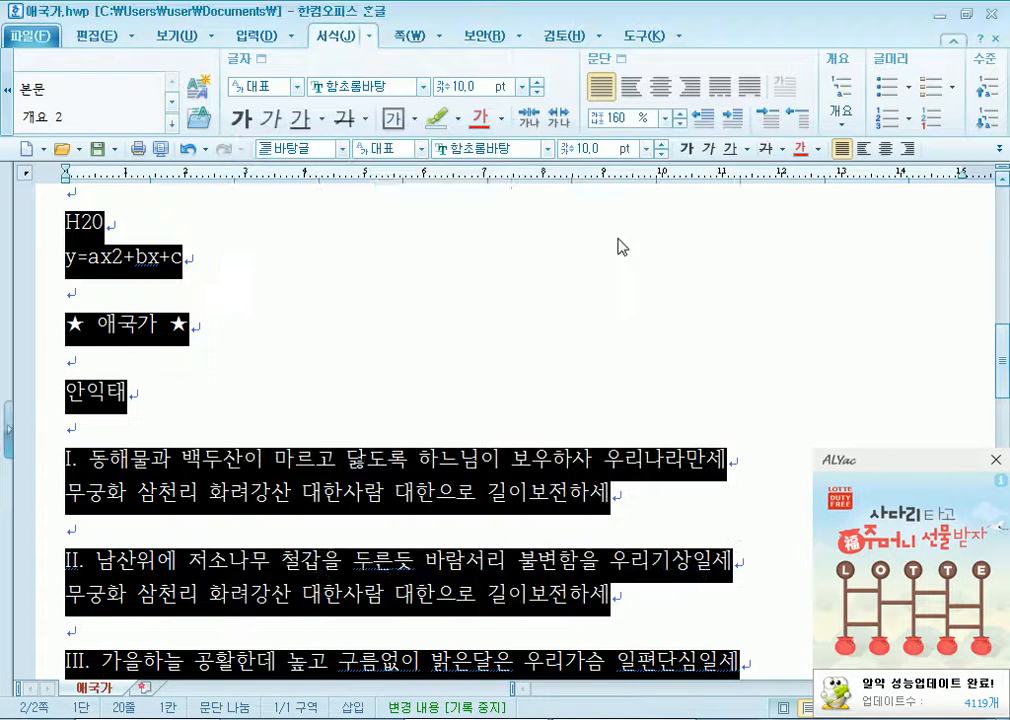
Examine verse IV and the two long paragraphs below it to compare how the paragraphs are divided.
scroll(618, 240, down, 5)
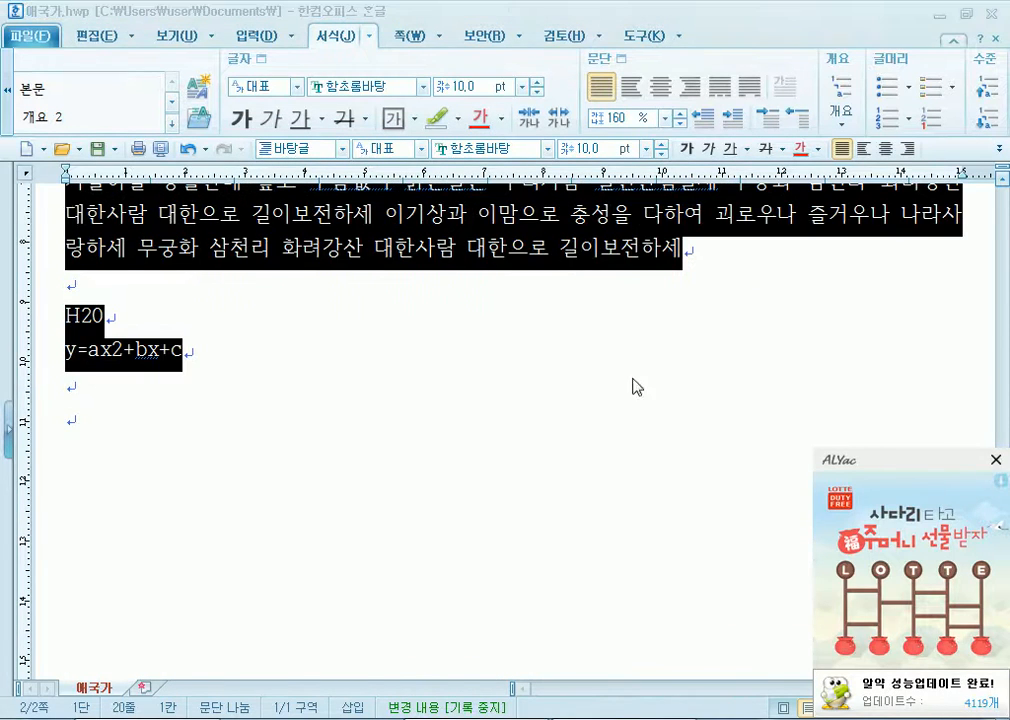
click(303, 318)
scroll(308, 346, up, 5)
drag(119, 312, 401, 352)
click(503, 318)
drag(497, 318, 517, 376)
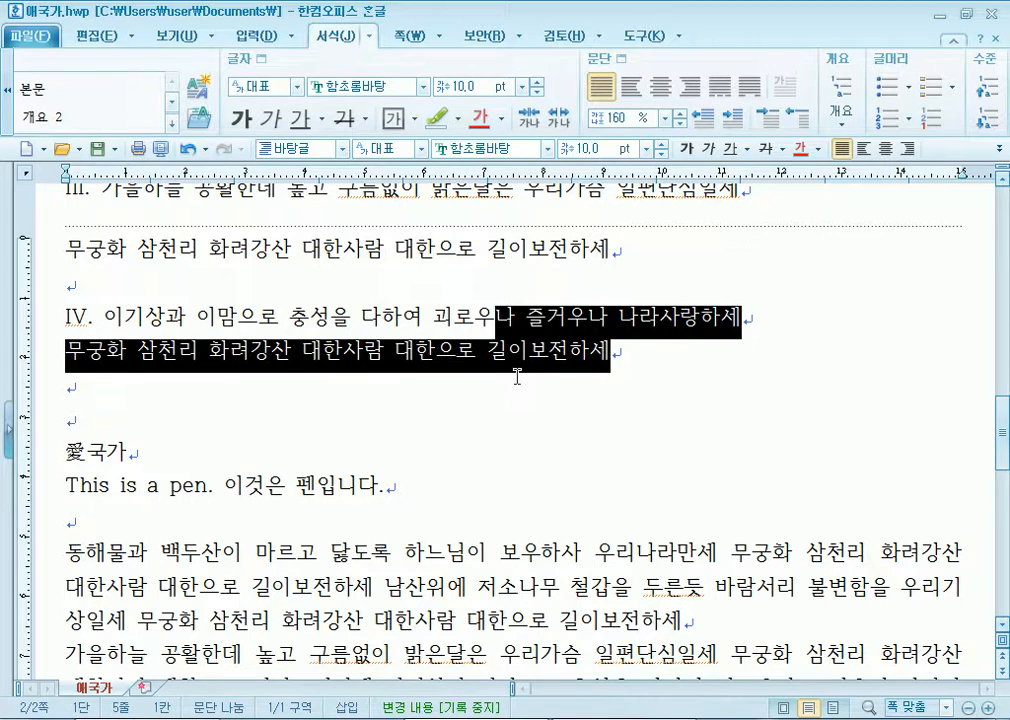
scroll(519, 368, down, 4)
scroll(643, 283, up, 1)
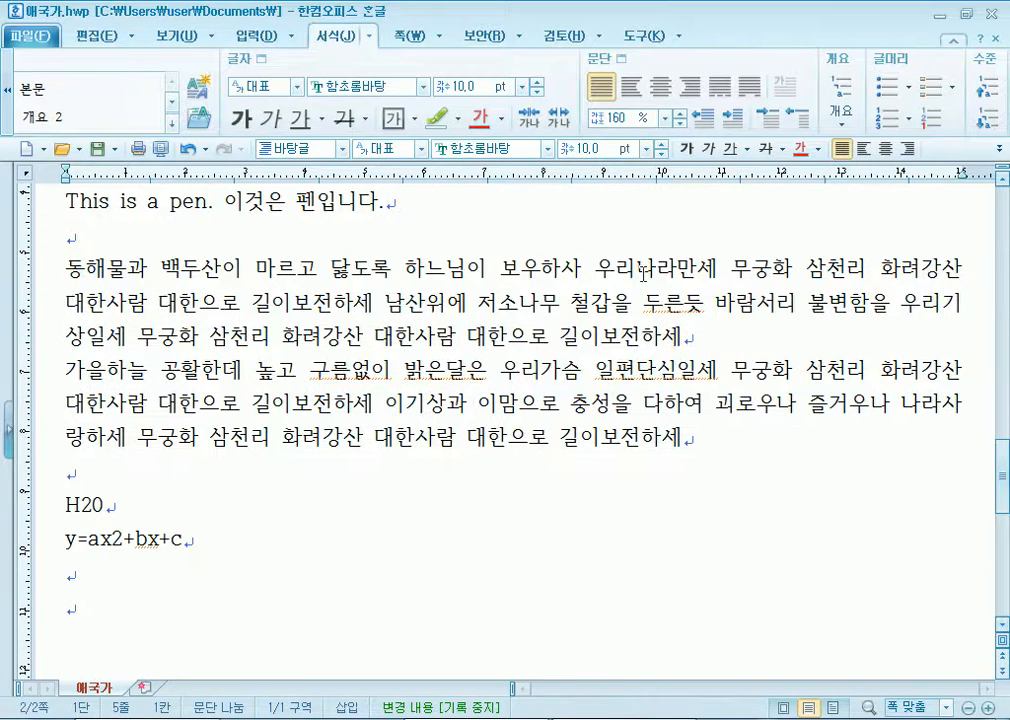
drag(643, 283, 645, 334)
drag(631, 379, 628, 432)
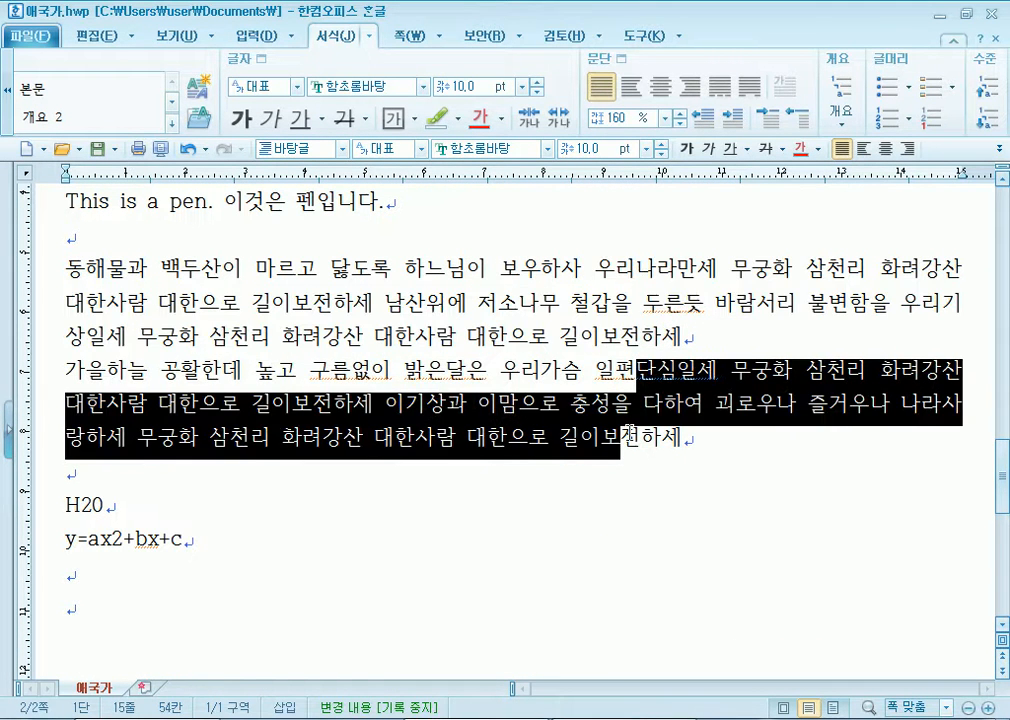
click(555, 350)
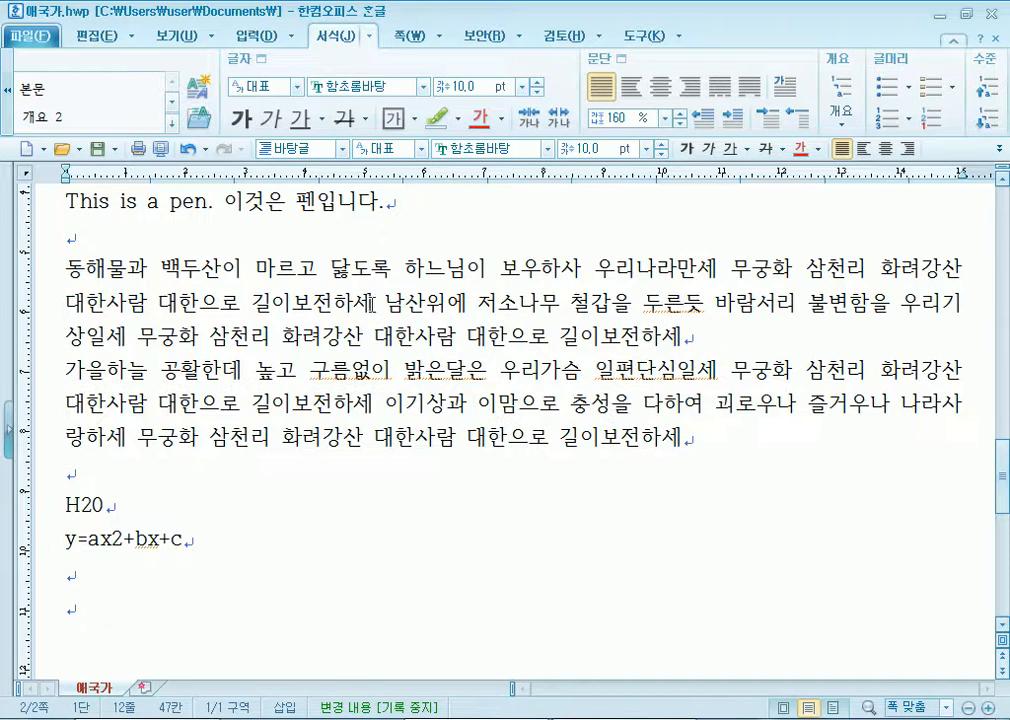
Give the text from the 愛국가 heading through y=ax2+bx+c paragraph spacing of 10 pt above and 10 pt below.
scroll(296, 240, up, 1)
drag(67, 252, 642, 651)
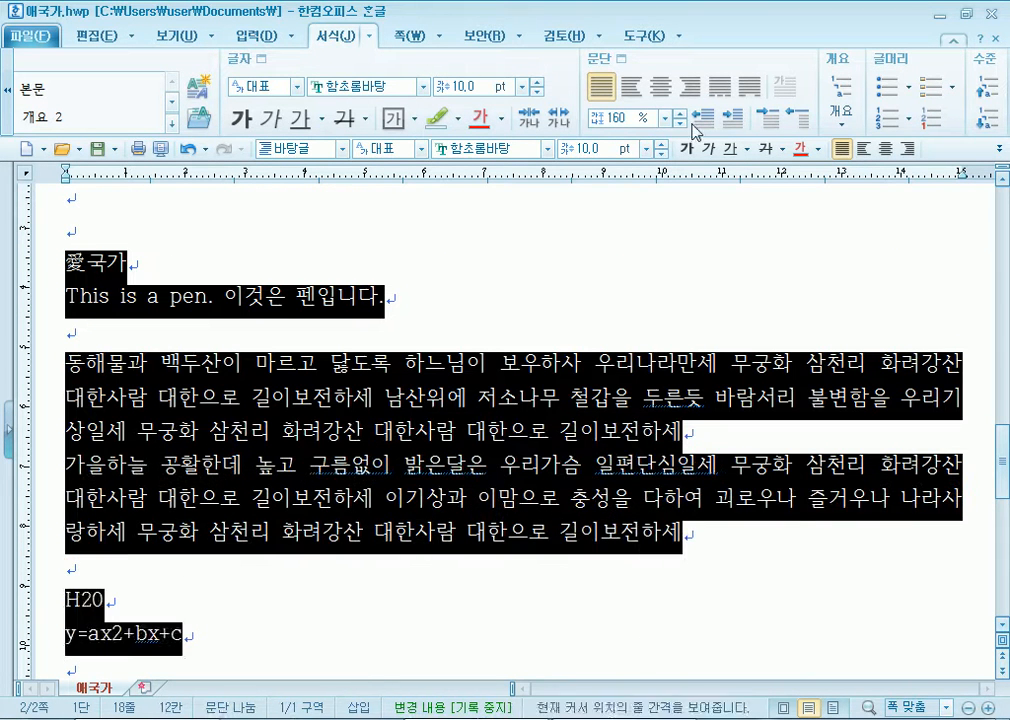
click(620, 60)
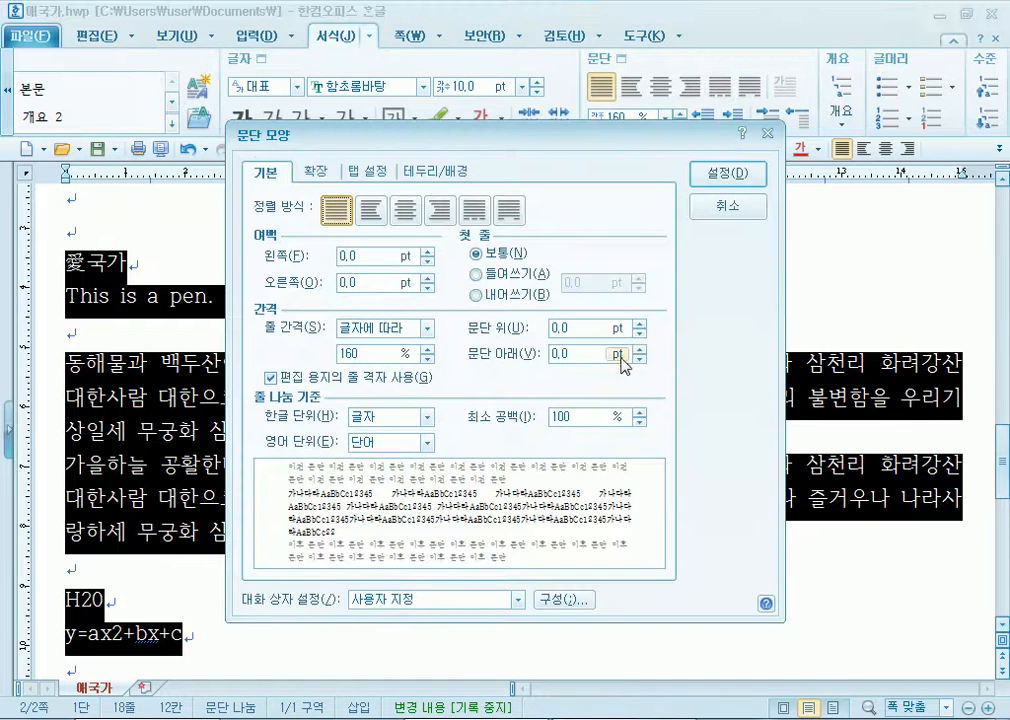
click(639, 325)
click(639, 325)
click(639, 325)
click(639, 325)
click(639, 325)
click(639, 350)
click(639, 350)
click(639, 350)
click(639, 350)
click(639, 350)
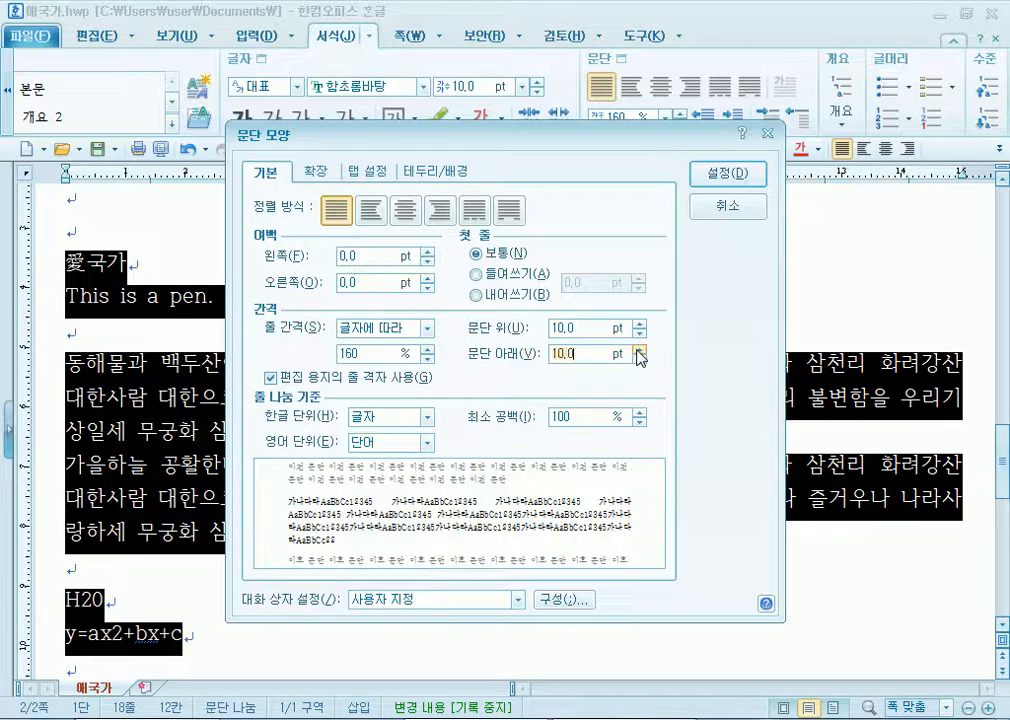
drag(334, 140, 462, 176)
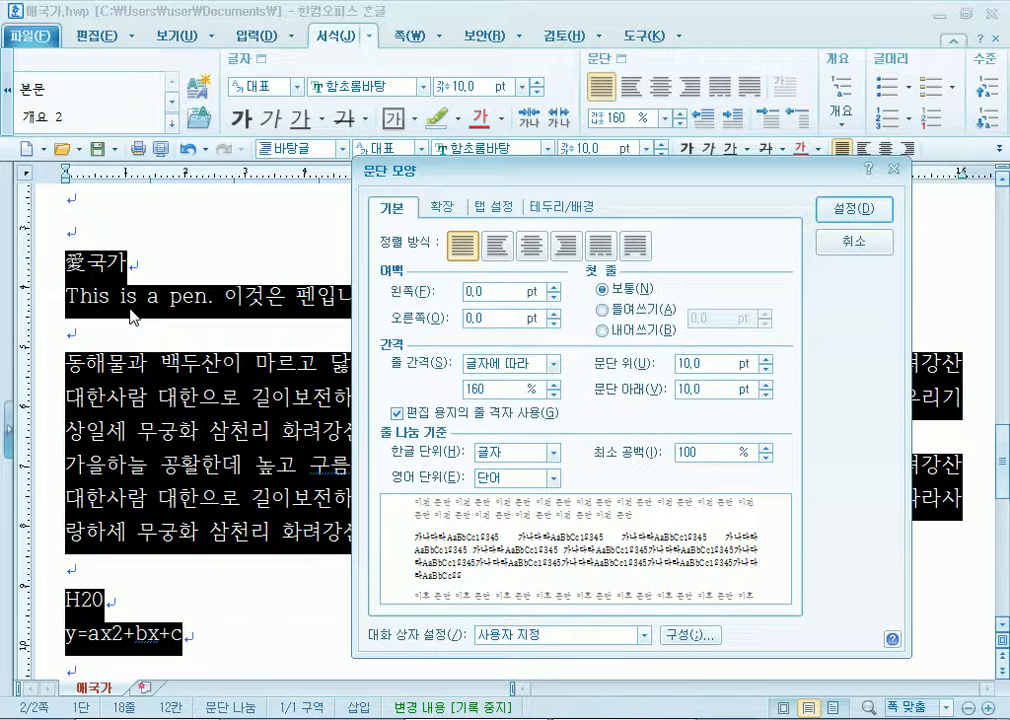
click(836, 210)
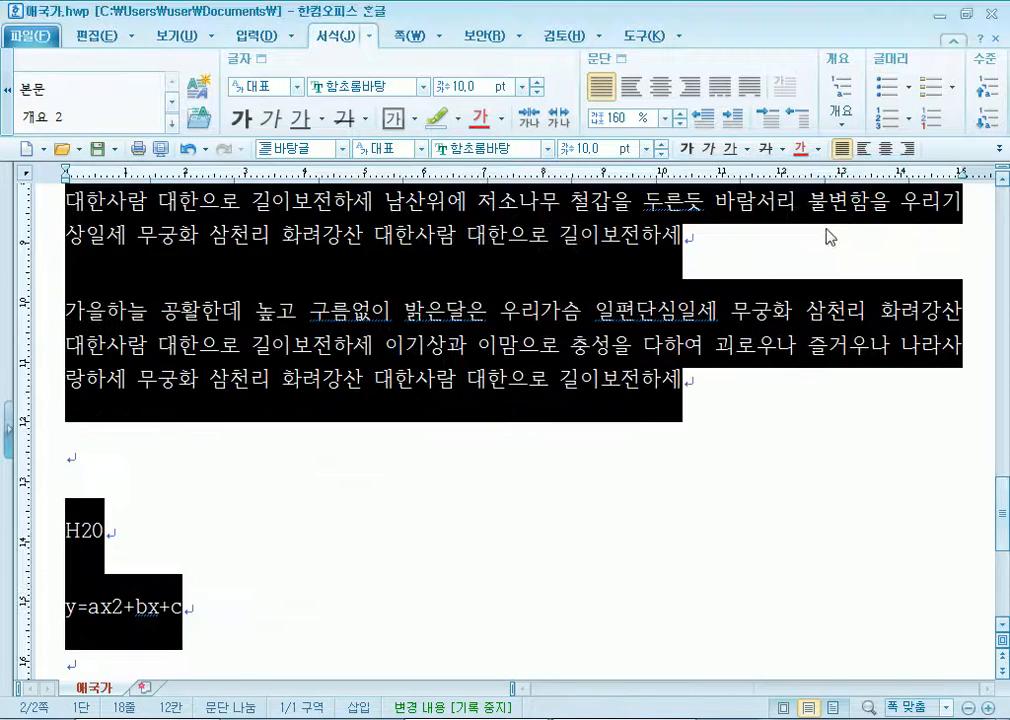
Examine where the paragraphs beginning 동해물과 and 가을하늘 start and end, and the gap between them.
click(282, 478)
scroll(246, 408, up, 3)
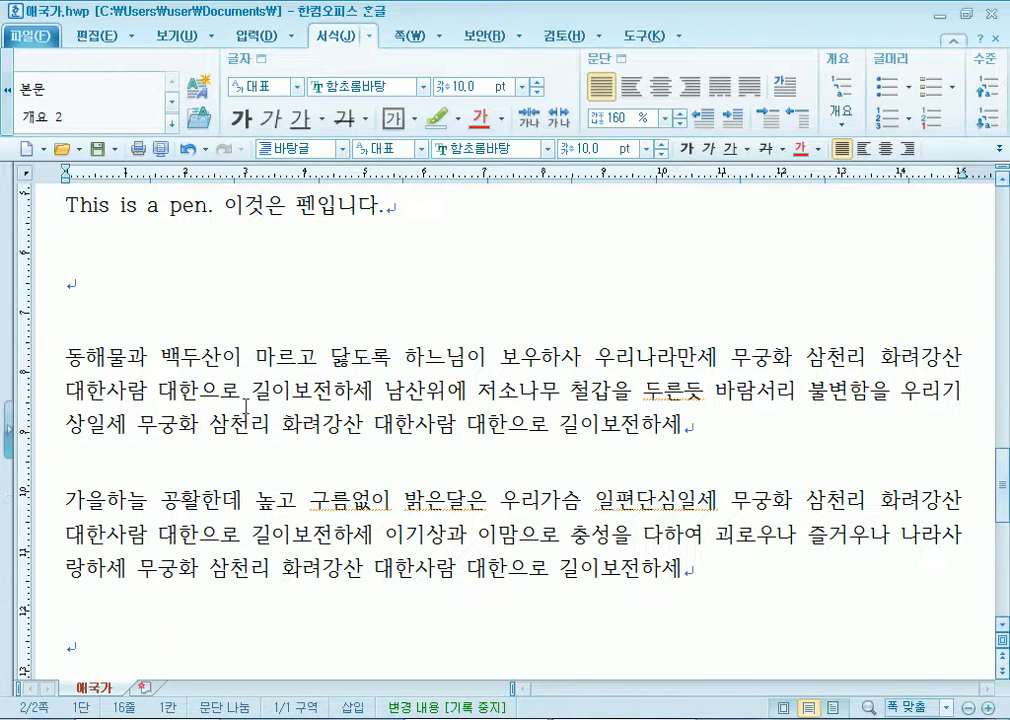
click(65, 356)
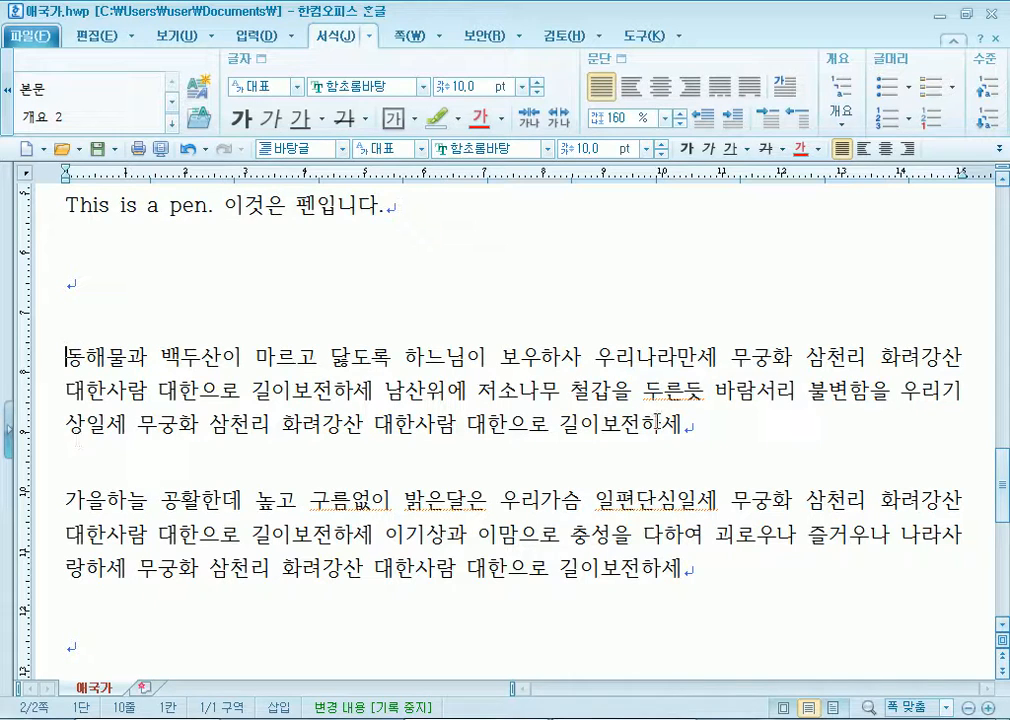
click(712, 428)
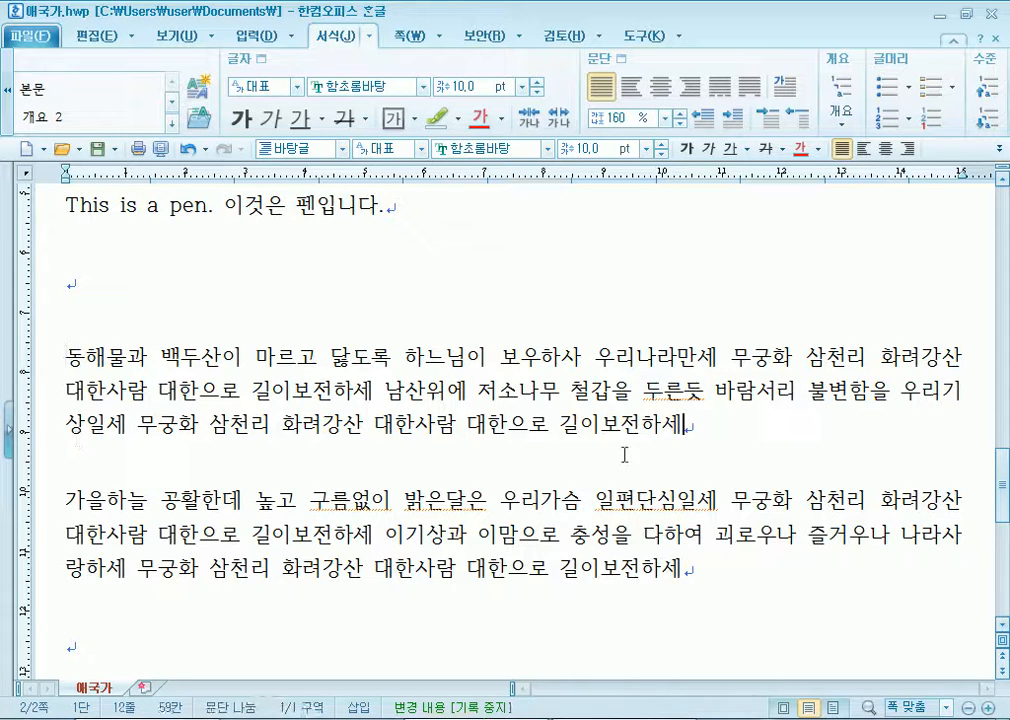
click(65, 495)
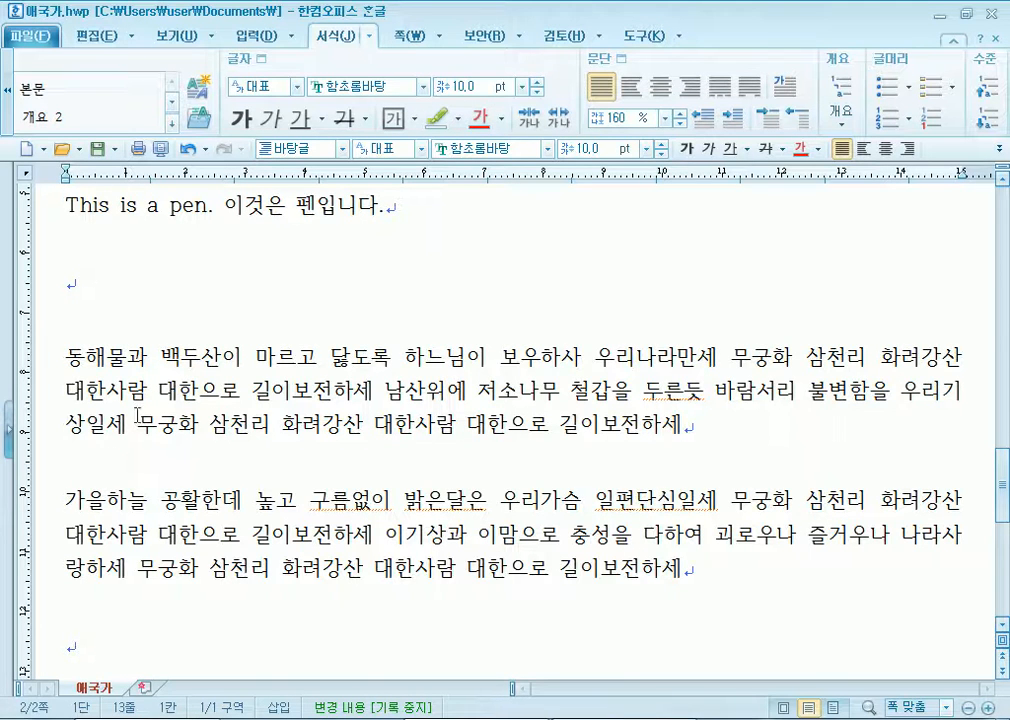
drag(221, 357, 268, 428)
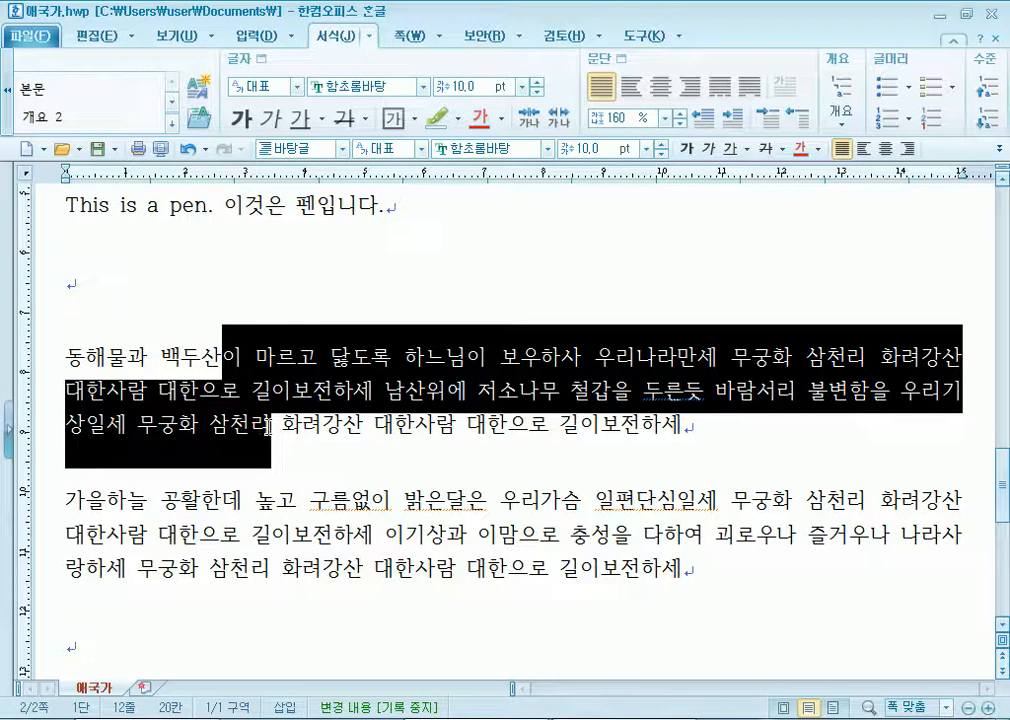
click(262, 403)
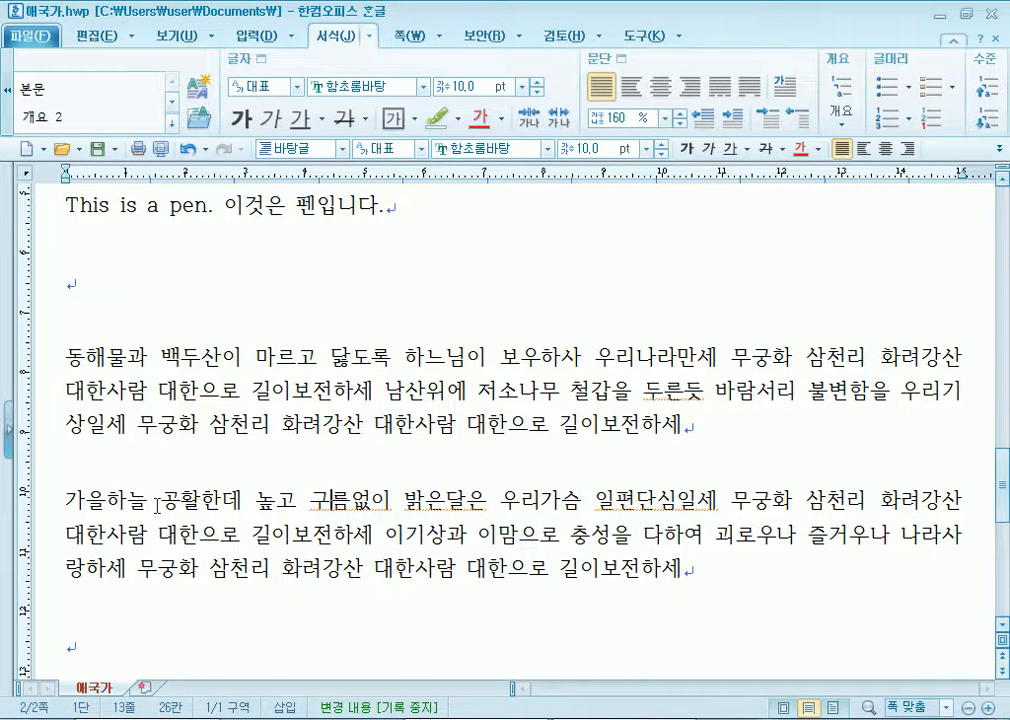
Set the paragraph spacing of the whole document to 5 pt above and 5 pt below.
key(ctrl+a)
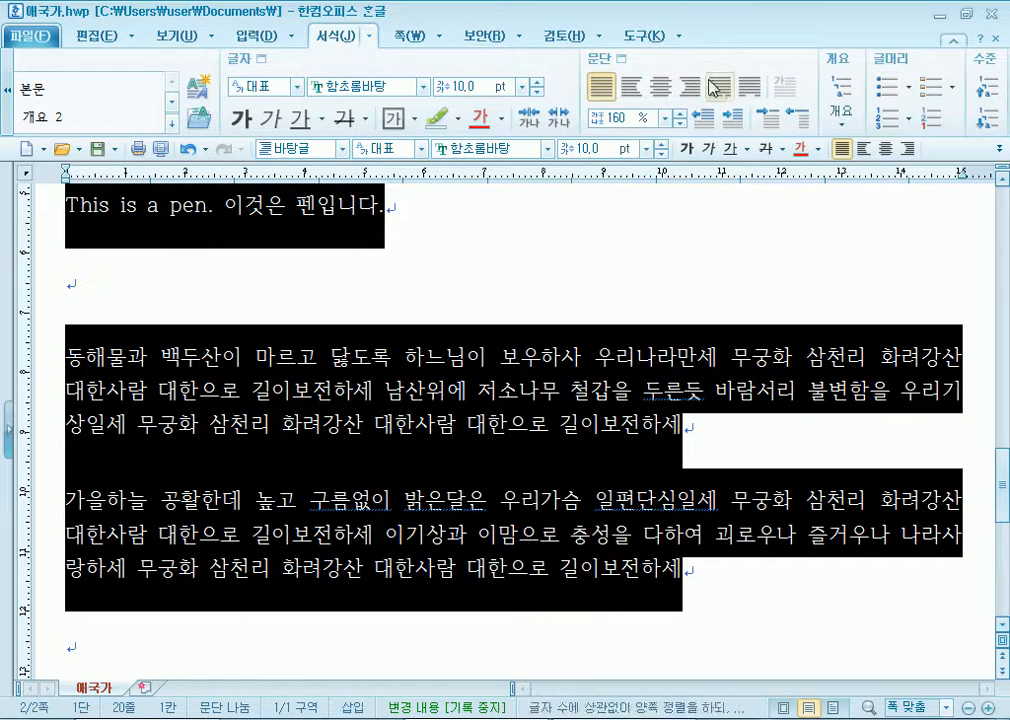
click(632, 66)
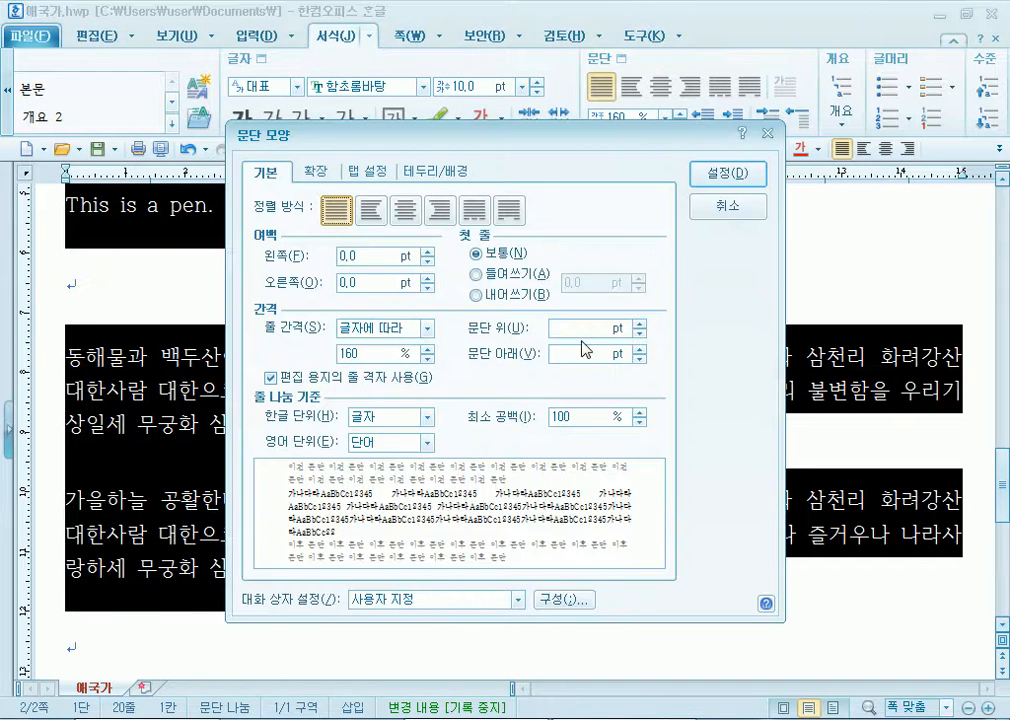
click(583, 329)
text(5)
click(565, 352)
text(5)
key(Return)
Review the paragraph gaps from verse IV down to the two long paragraphs.
scroll(565, 351, up, 3)
click(449, 388)
scroll(228, 392, up, 1)
scroll(219, 384, down, 1)
scroll(142, 345, up, 2)
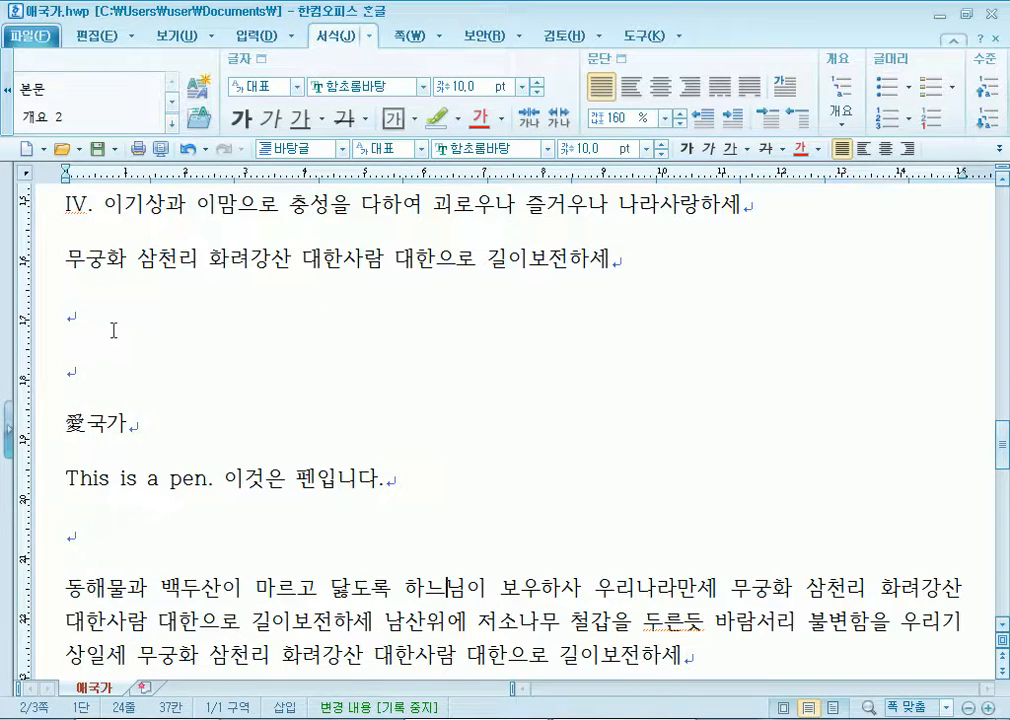
click(133, 303)
scroll(133, 303, down, 3)
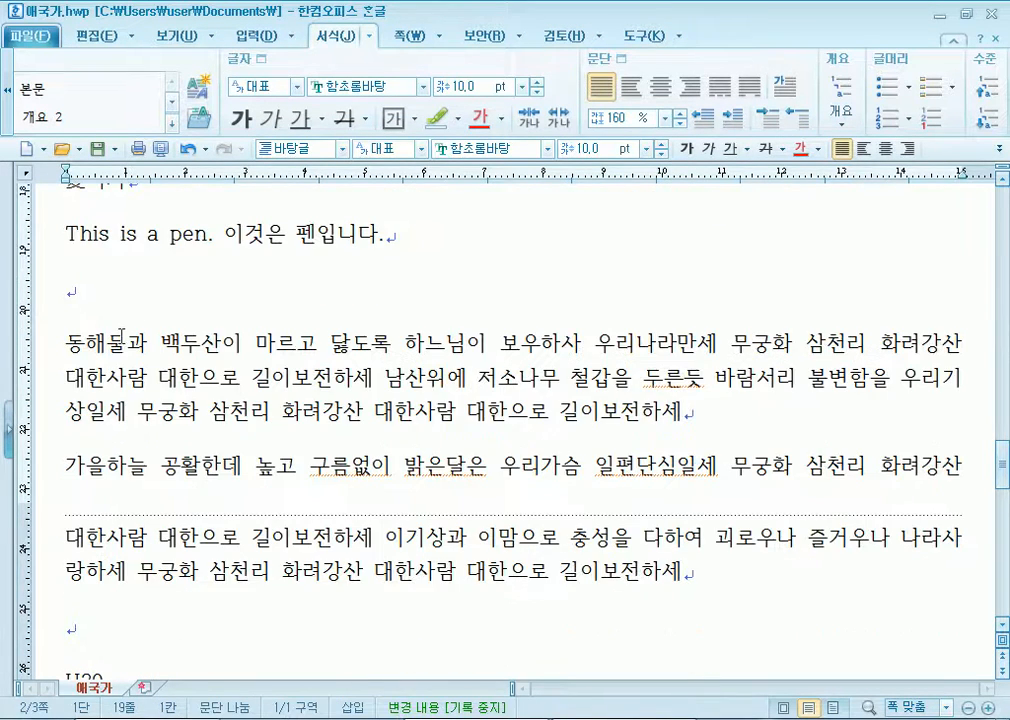
drag(126, 340, 135, 404)
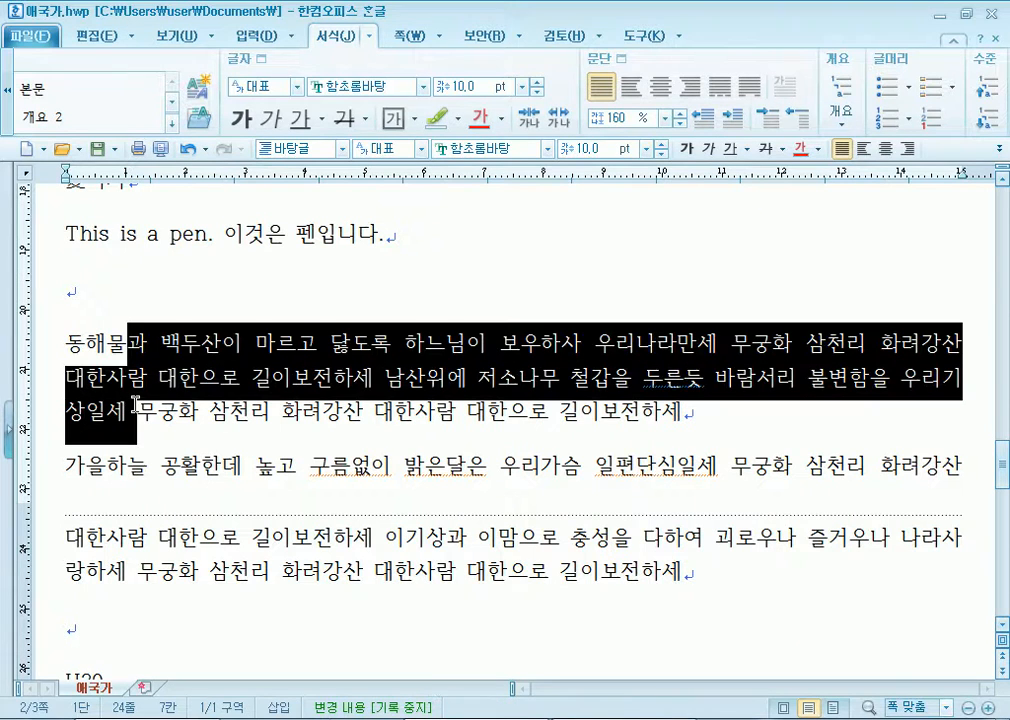
click(245, 403)
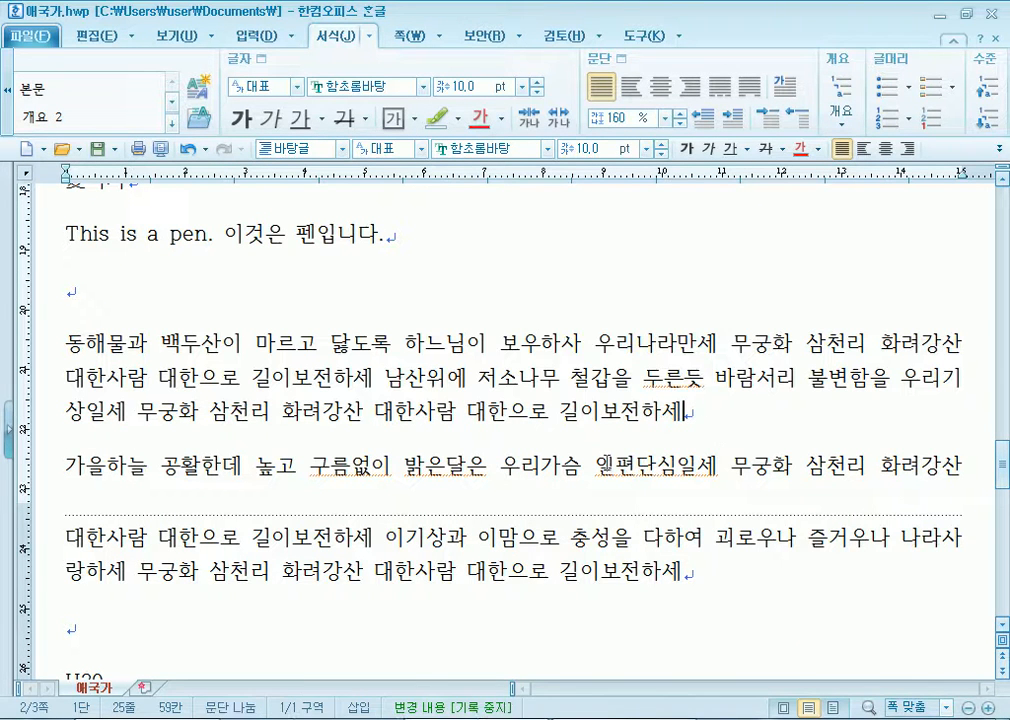
Delete the blank line above the paragraph beginning 동해물과.
click(52, 293)
key(Delete)
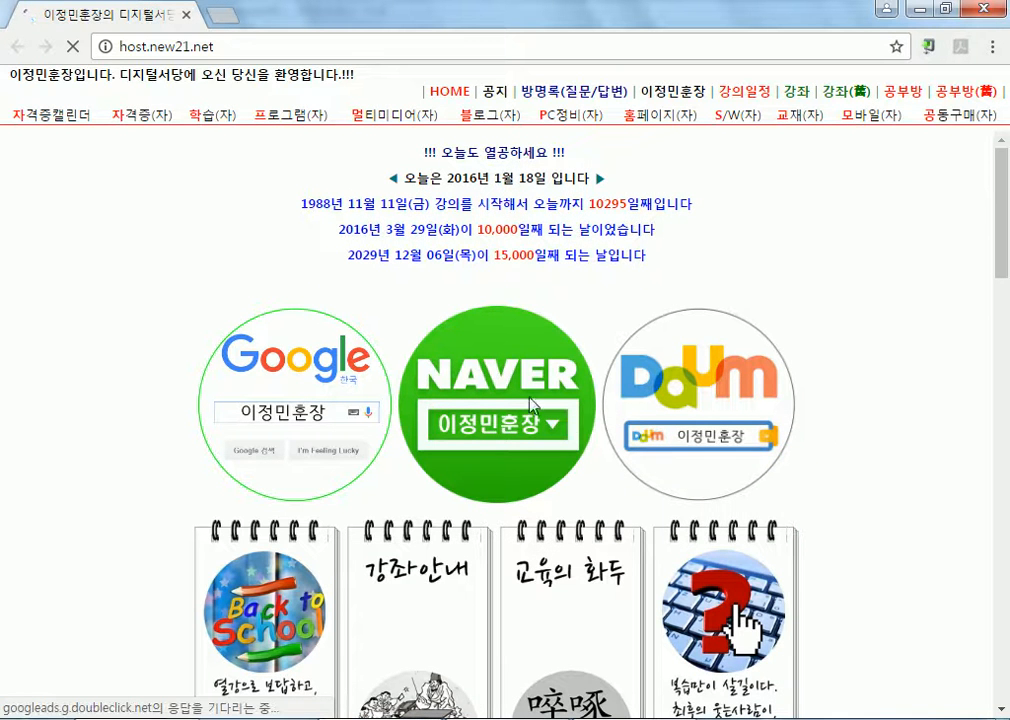
Switch to the web browser, go to the Zum portal from the links page and open the article 경제 지표가 이상하다…비관과 낙관 사이.
scroll(667, 590, down, 15)
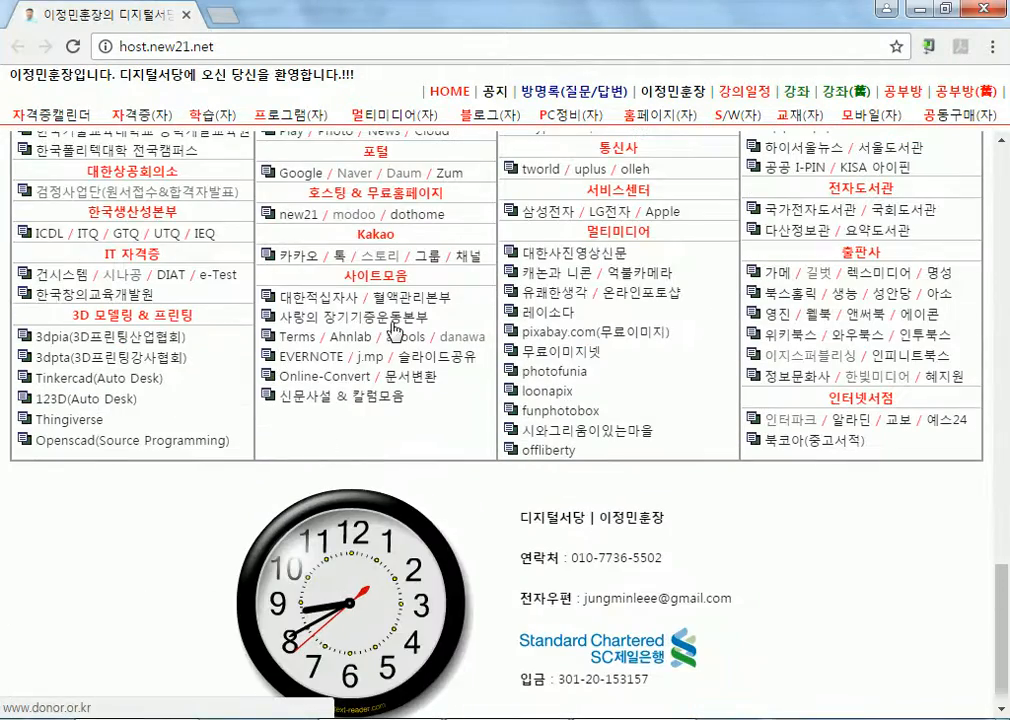
click(447, 180)
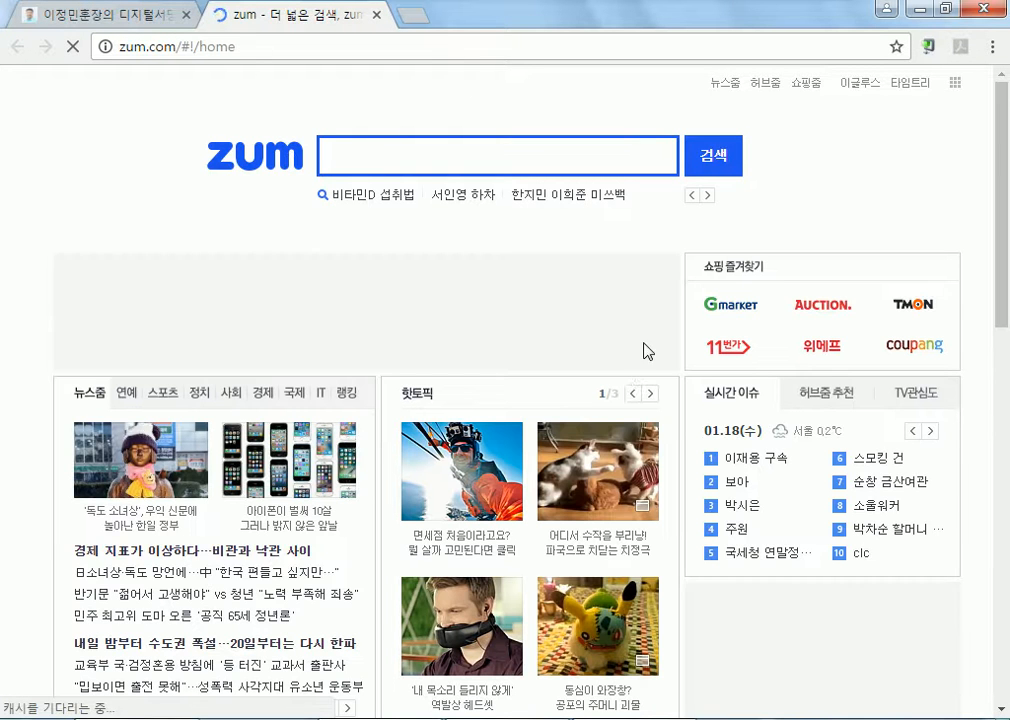
click(272, 561)
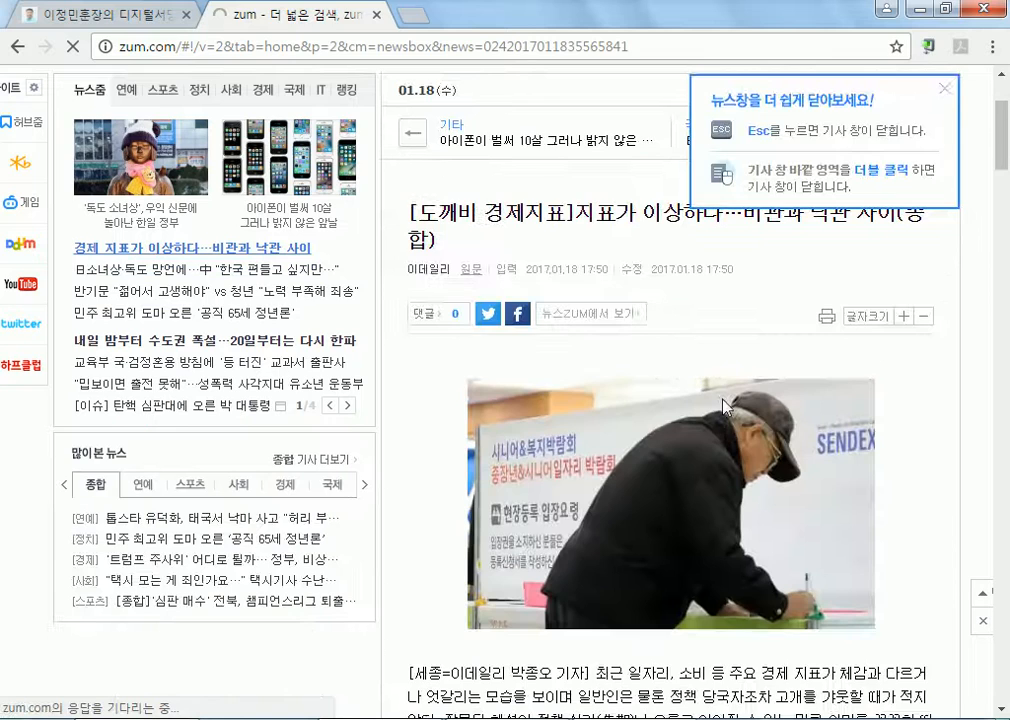
Examine how the article's text beside the employment and unemployment charts is divided into spaced paragraphs.
scroll(724, 406, down, 5)
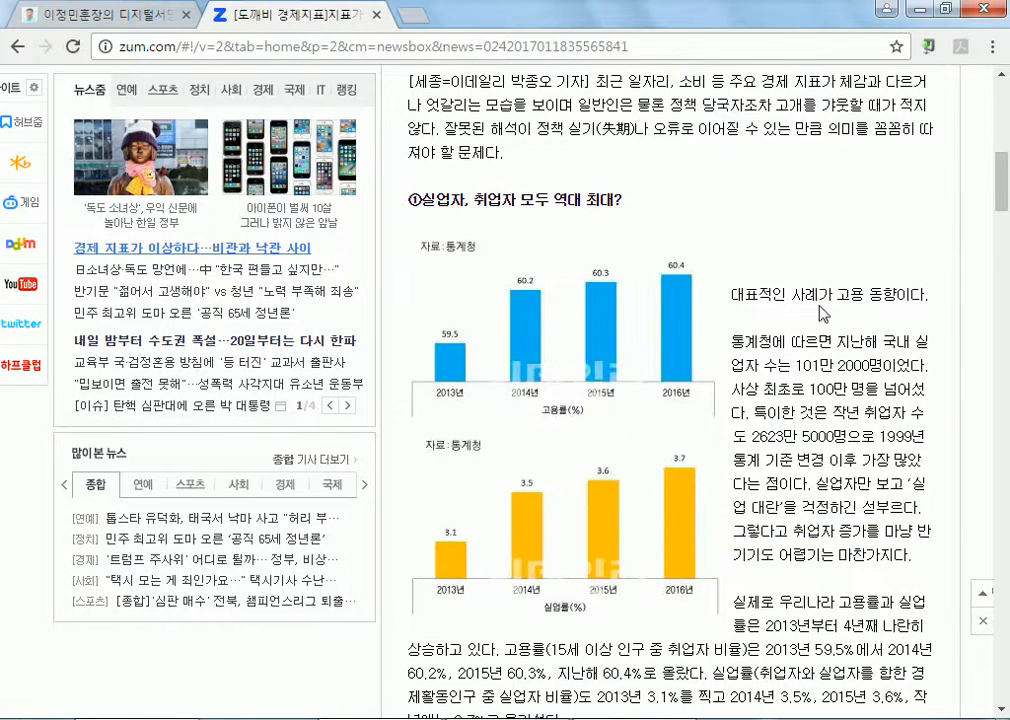
drag(821, 296, 890, 298)
click(830, 319)
scroll(848, 362, down, 1)
scroll(848, 360, down, 2)
drag(817, 192, 833, 358)
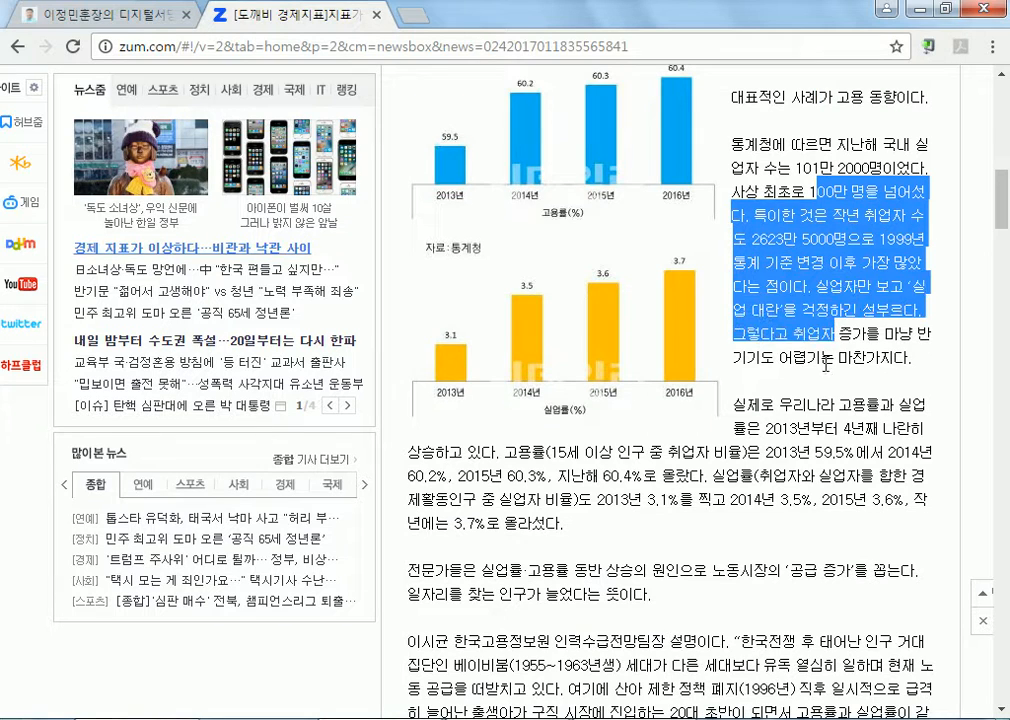
Examine how the article separates its paragraphs, from the one beginning 실제로 우리나라 고용률과 down past the unemployment chart.
scroll(810, 388, down, 1)
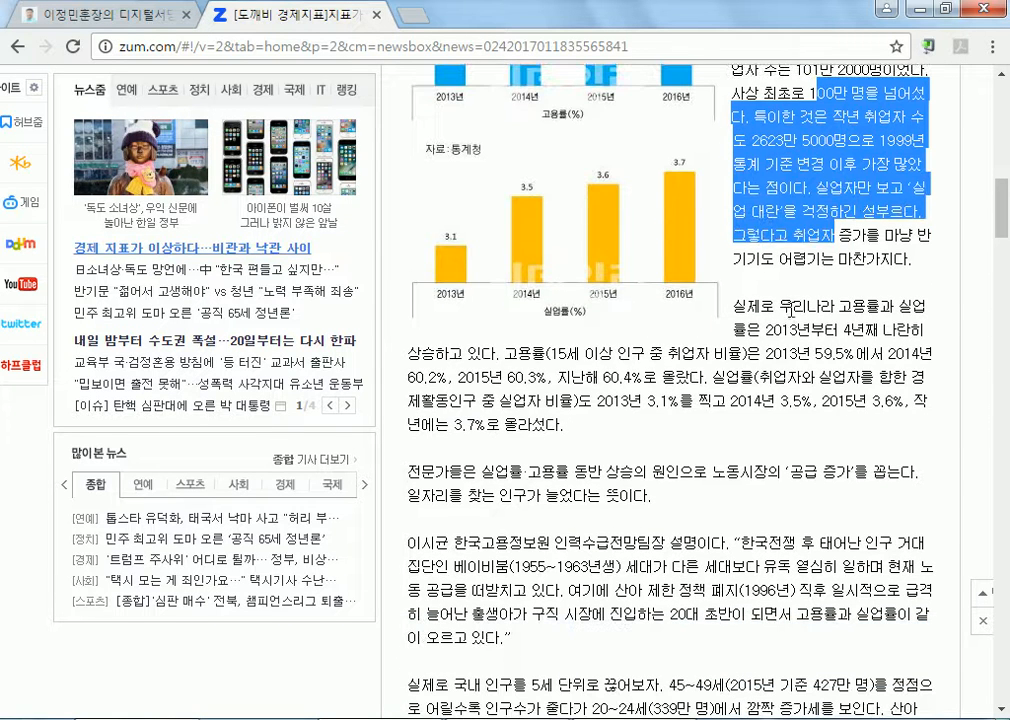
drag(793, 303, 855, 419)
click(586, 481)
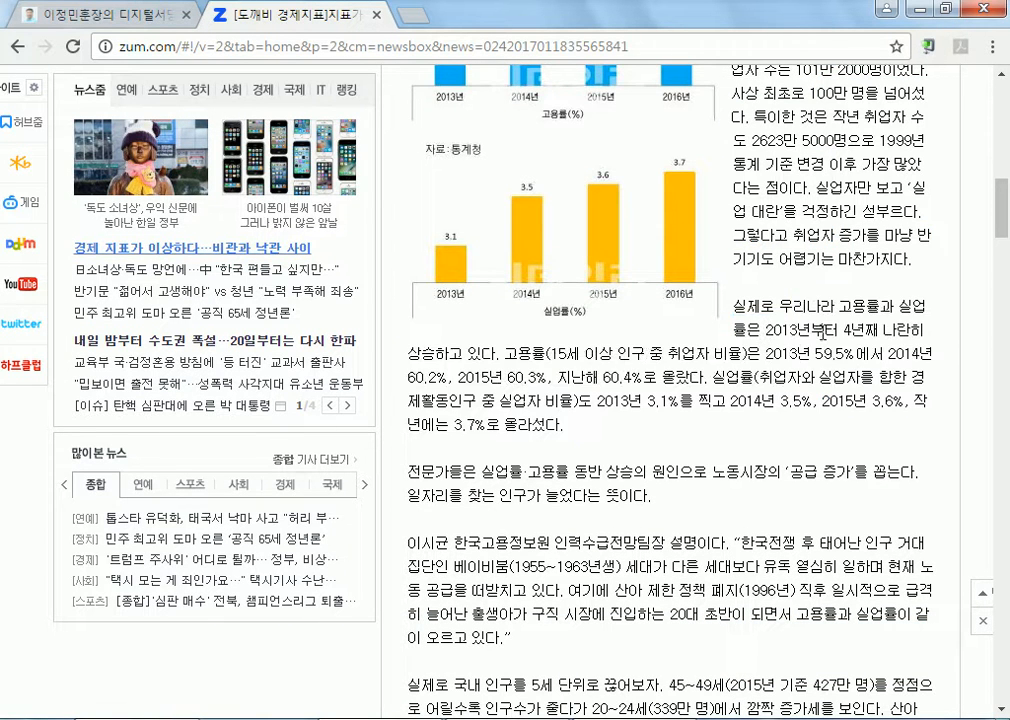
drag(795, 304, 792, 404)
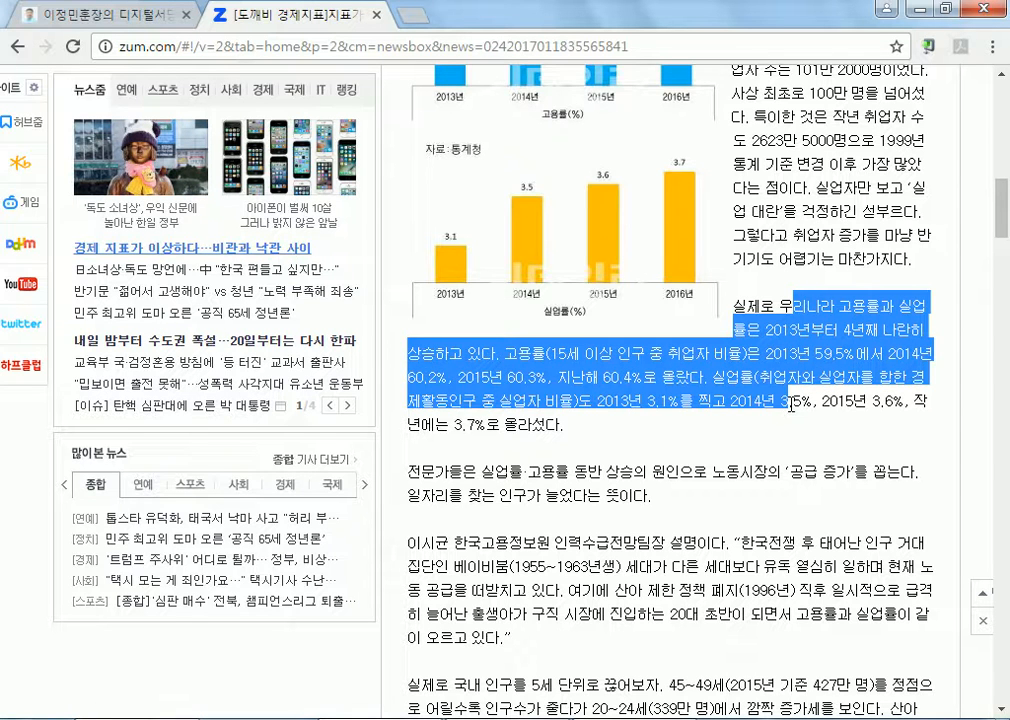
drag(541, 470, 548, 492)
drag(552, 545, 558, 610)
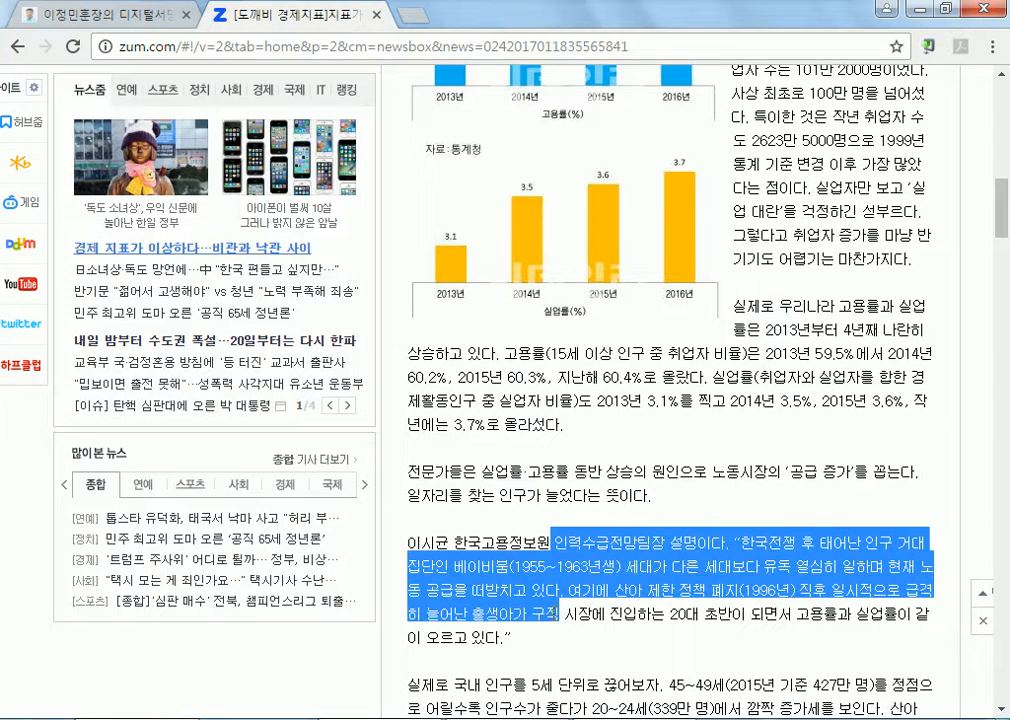
click(550, 494)
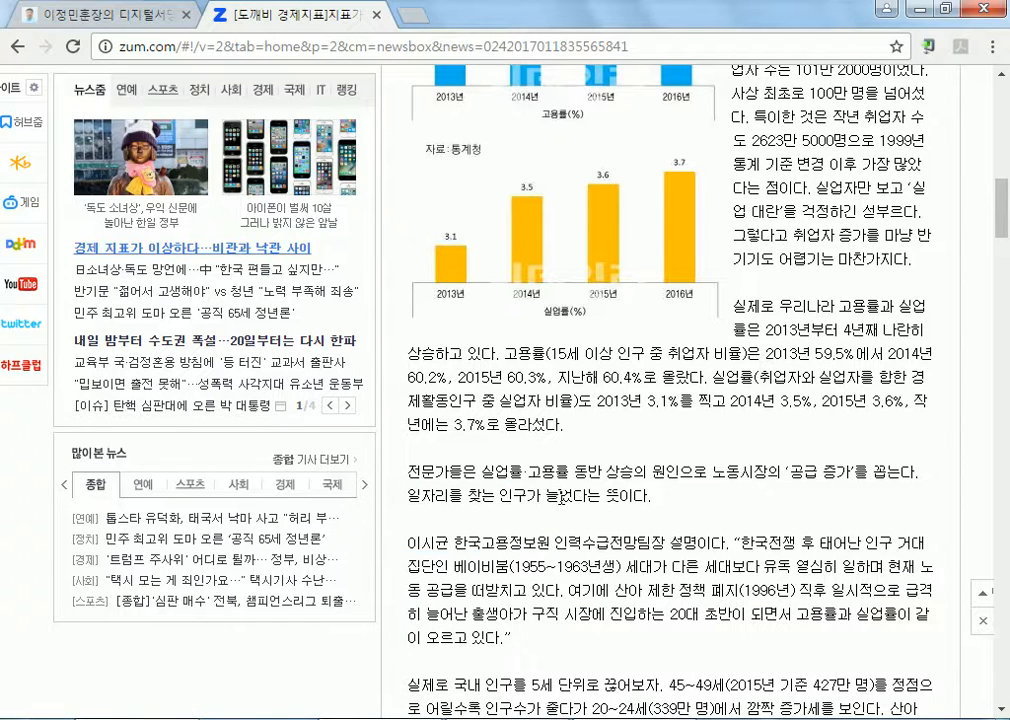
scroll(560, 497, down, 5)
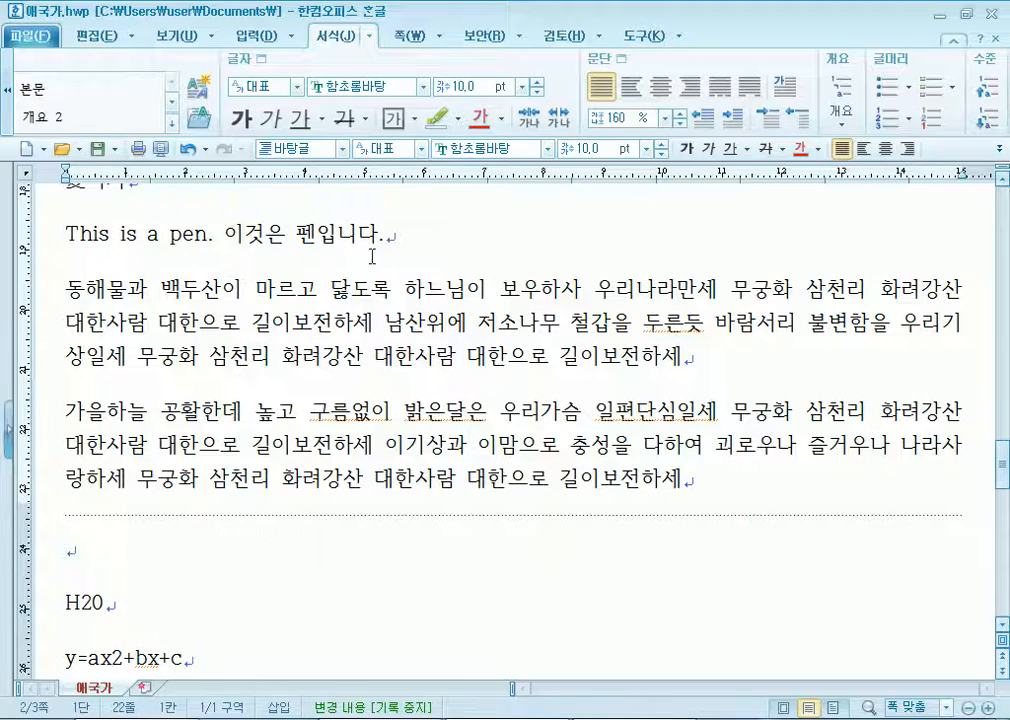
Switch to the 애국가 document, set the spacing above and below every paragraph to 0 pt, and check the two long paragraphs.
key(ctrl+a)
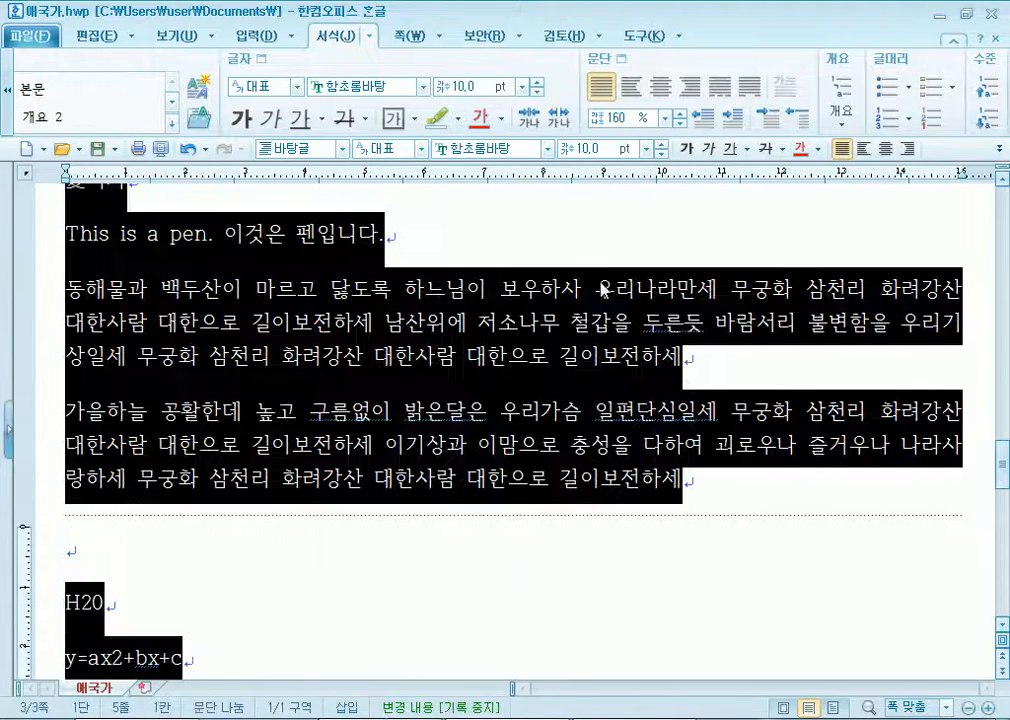
key(alt+t)
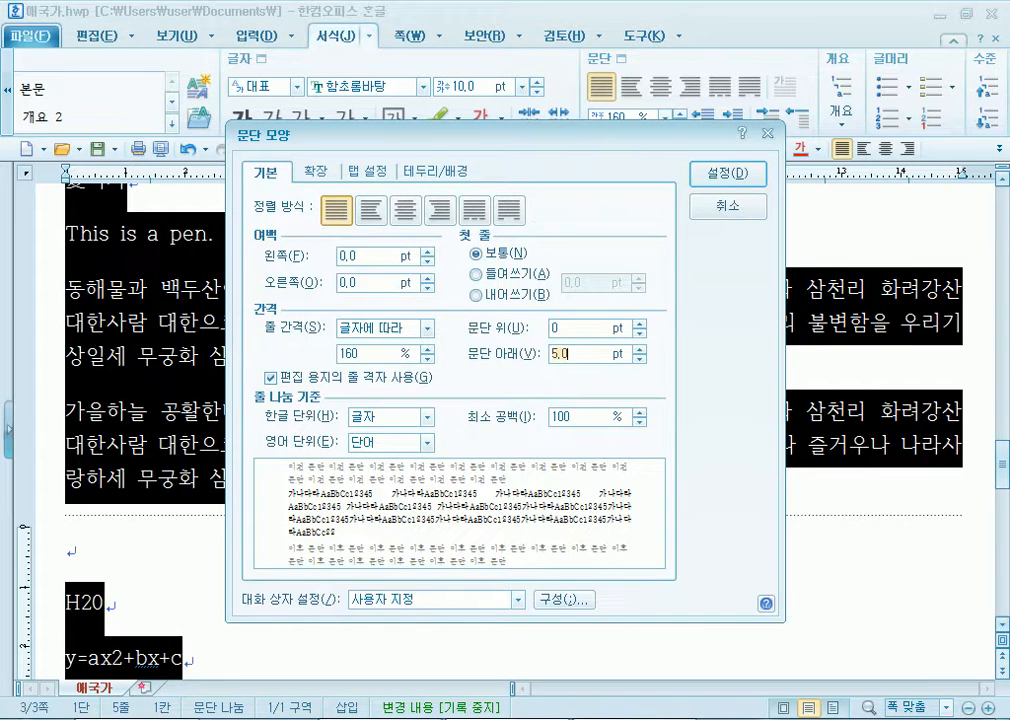
key(Return)
scroll(492, 350, up, 4)
click(467, 366)
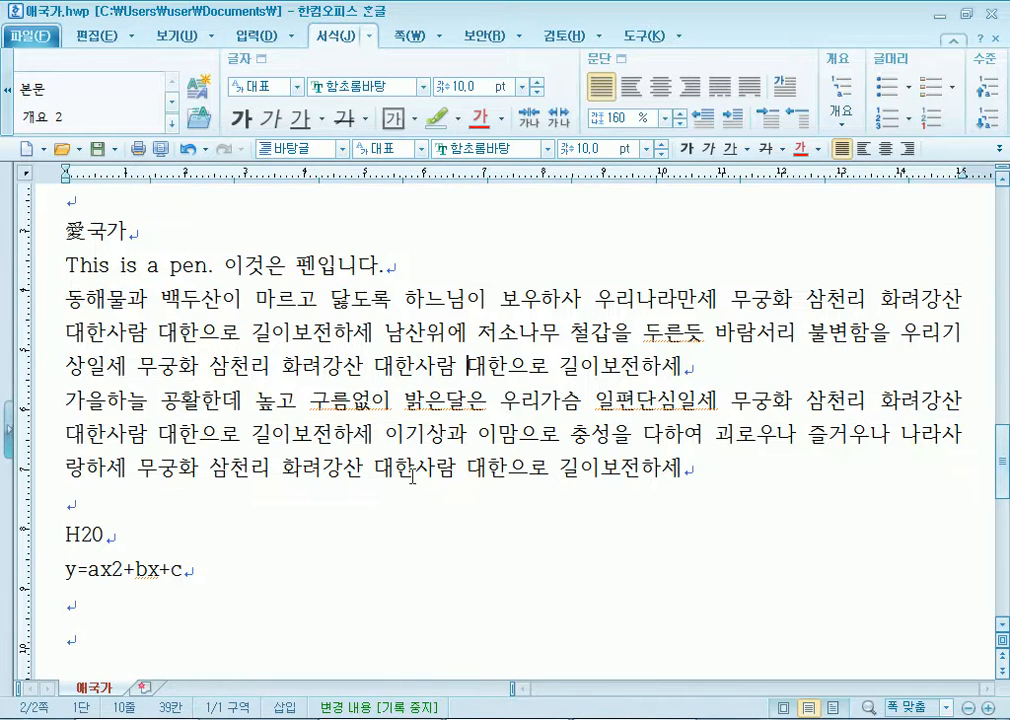
drag(527, 306, 552, 366)
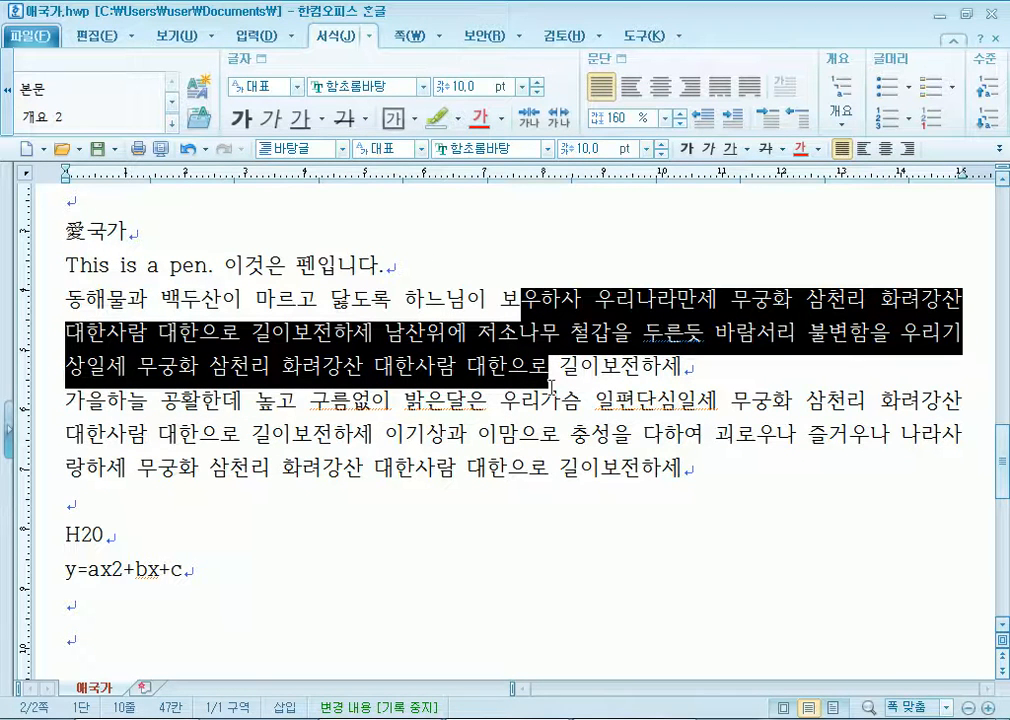
scroll(552, 386, up, 3)
scroll(552, 386, down, 6)
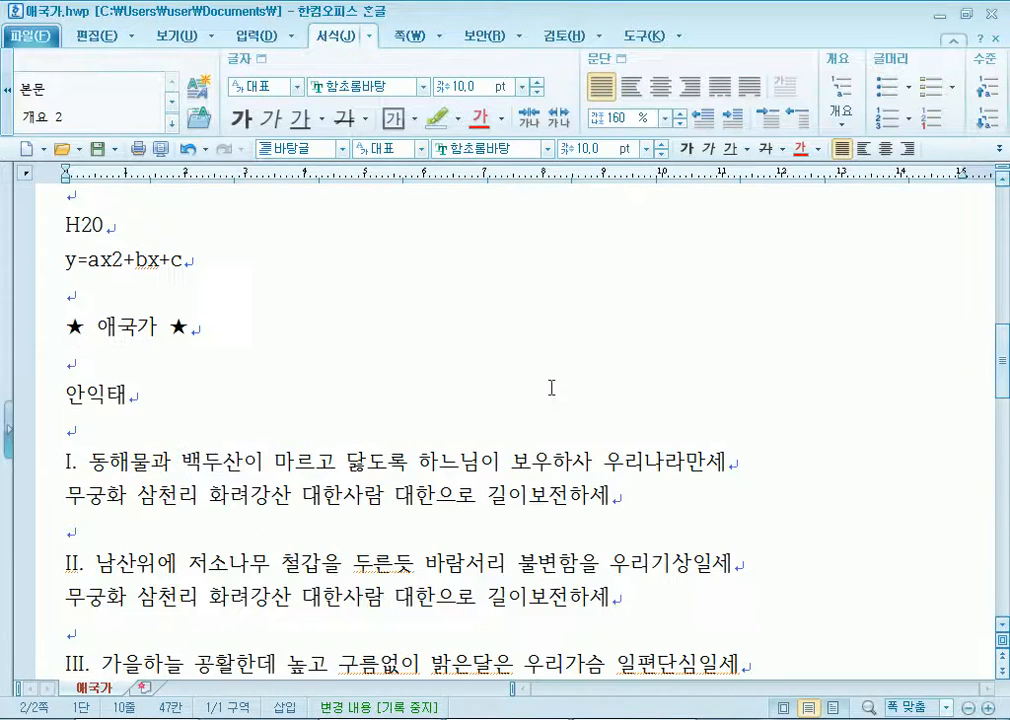
Delete the blank lines above verses I, II and III.
click(81, 364)
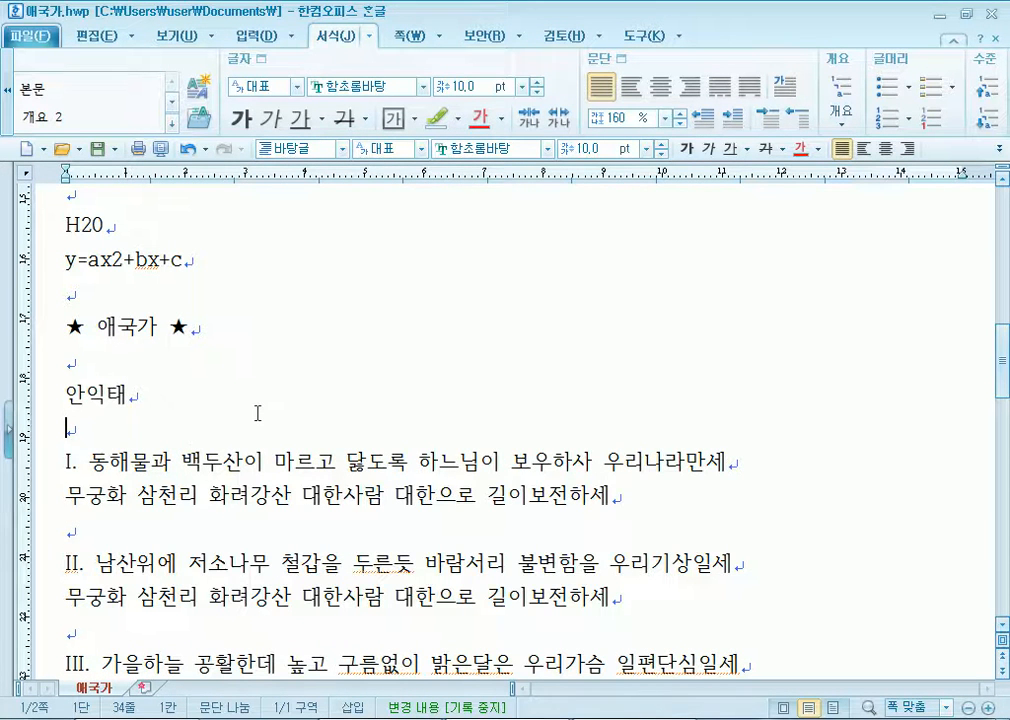
scroll(257, 413, down, 3)
scroll(257, 413, up, 2)
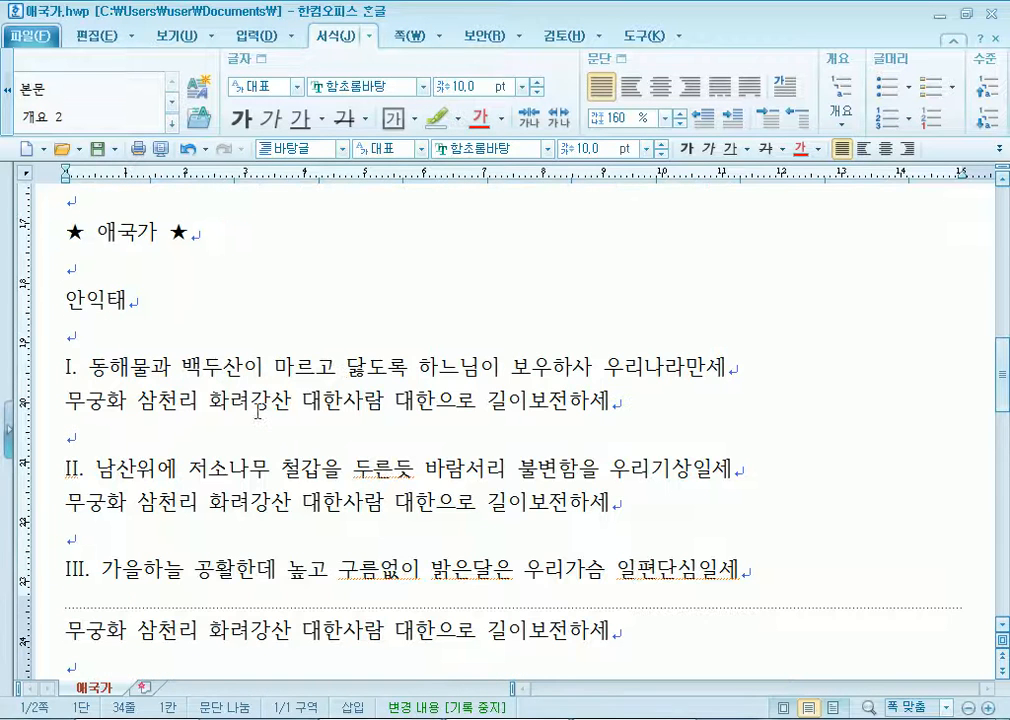
key(Delete)
key(Down)
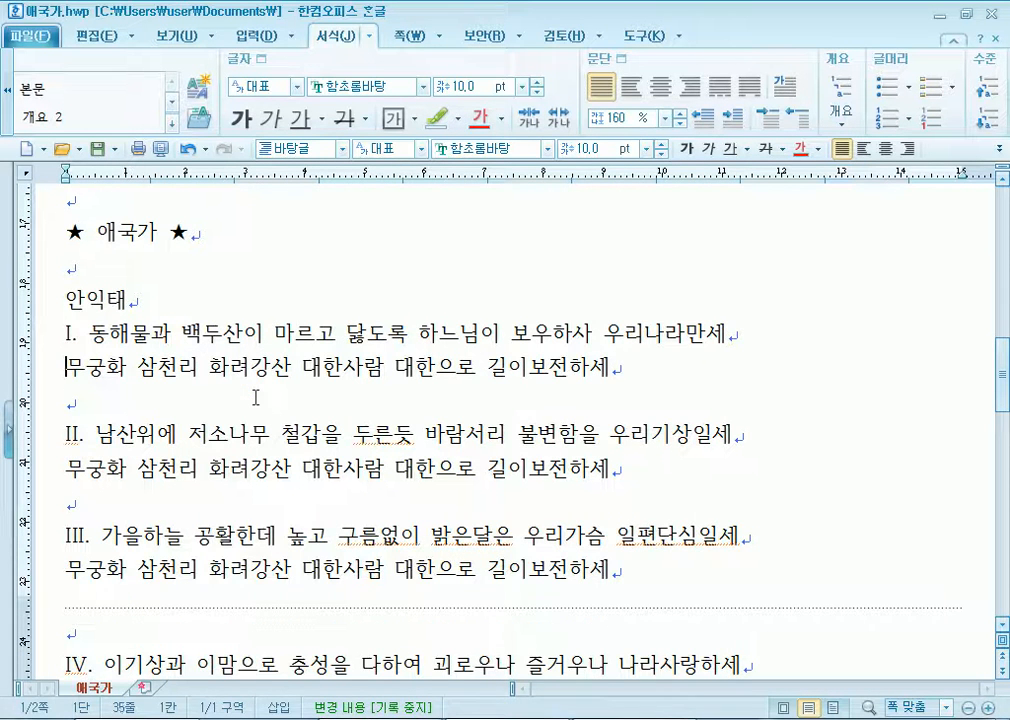
key(Down)
key(Delete)
key(Down)
key(Down)
key(Delete)
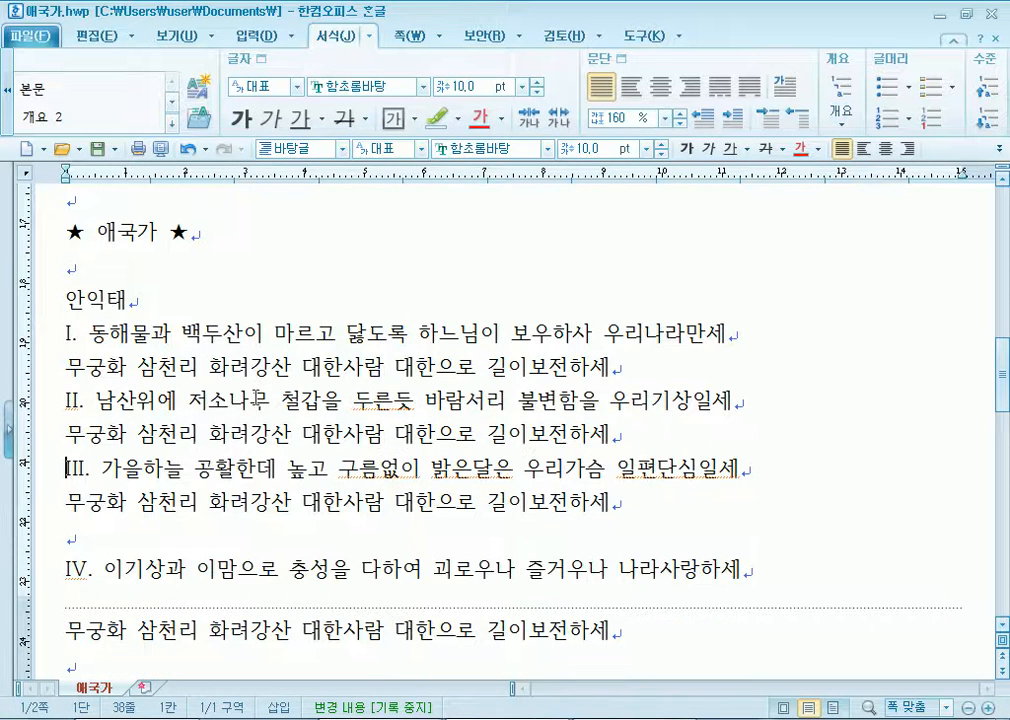
Undo the blank line deletions above verses I, II and III.
key(ctrl+z)
key(ctrl+z)
key(ctrl+z)
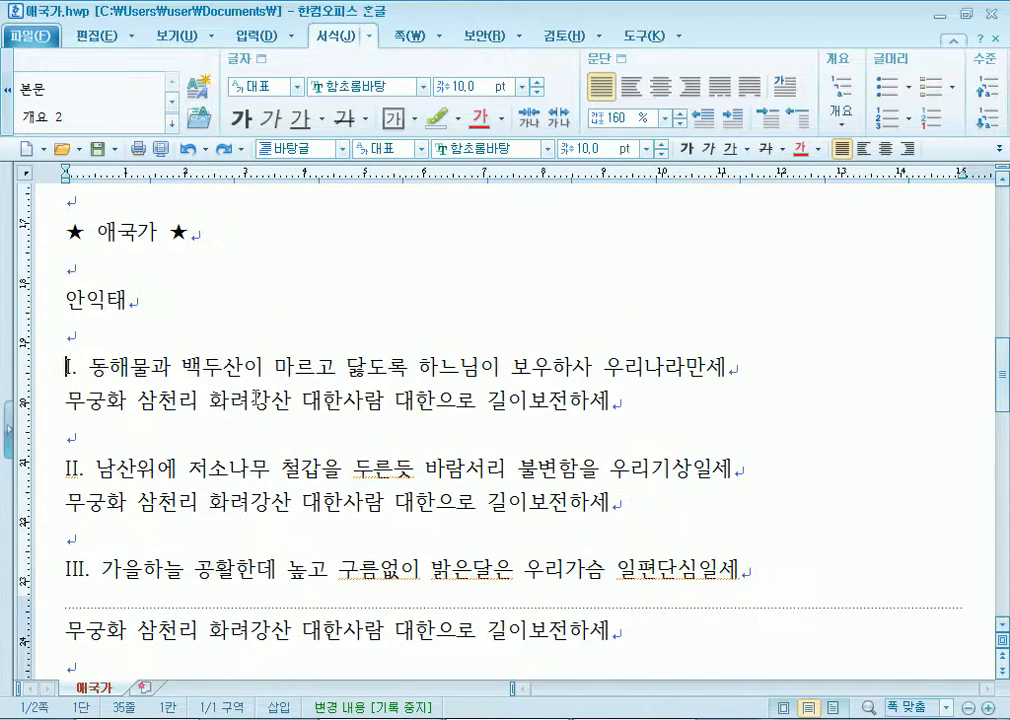
Compare the paragraphs from This is a pen. onward with the web article's paragraph layout, and return to the document.
scroll(258, 397, down, 5)
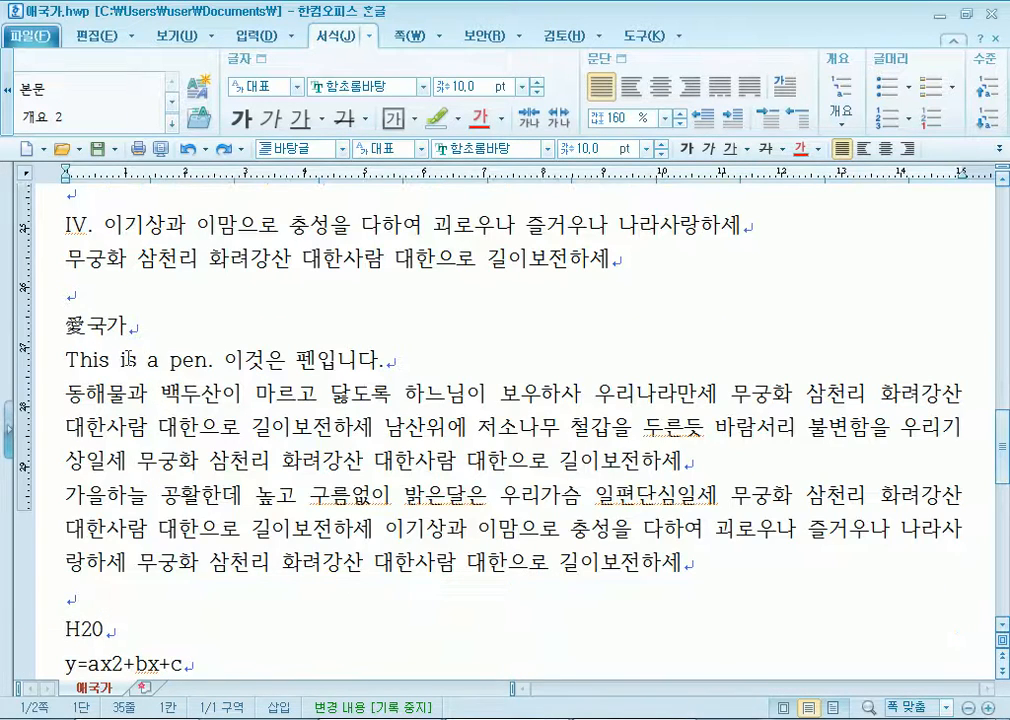
drag(70, 357, 243, 594)
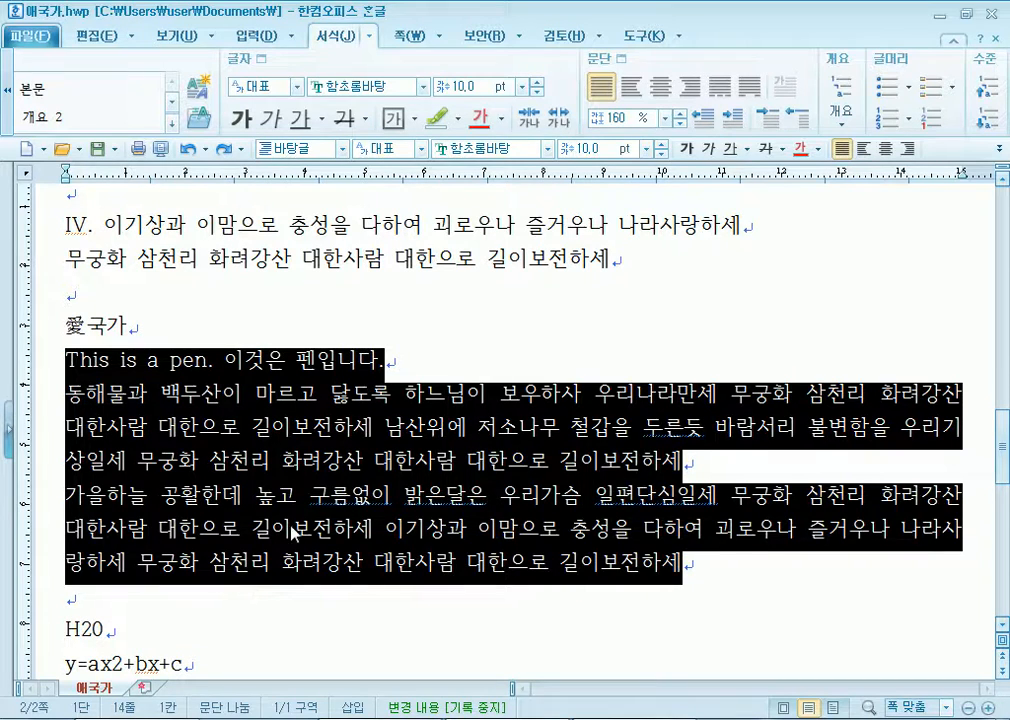
click(287, 490)
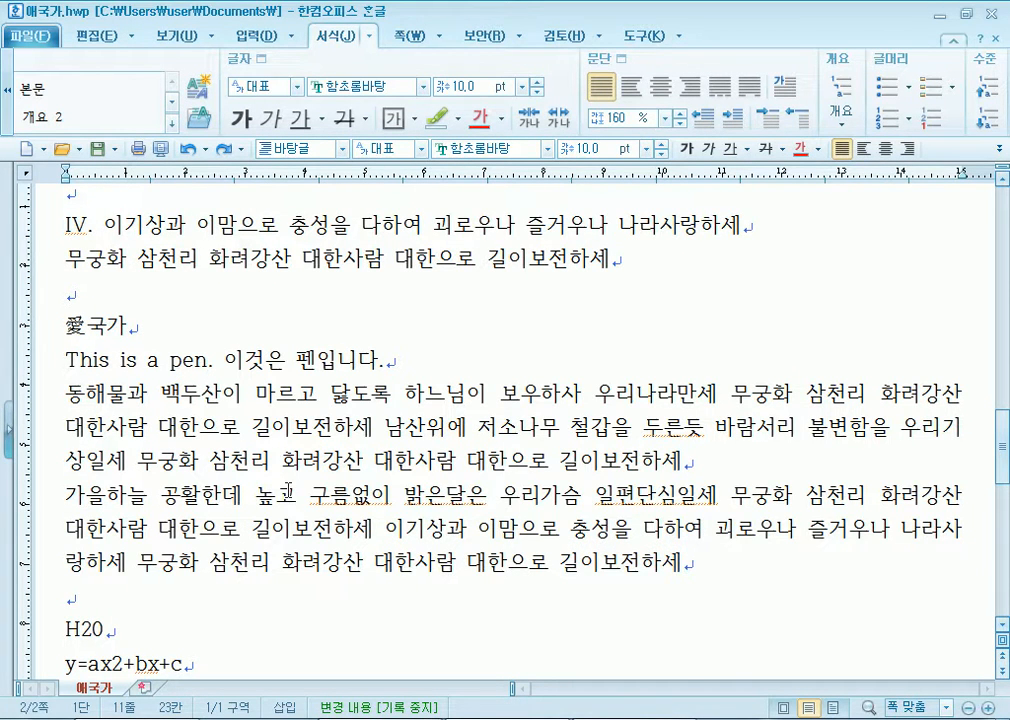
key(alt+Tab)
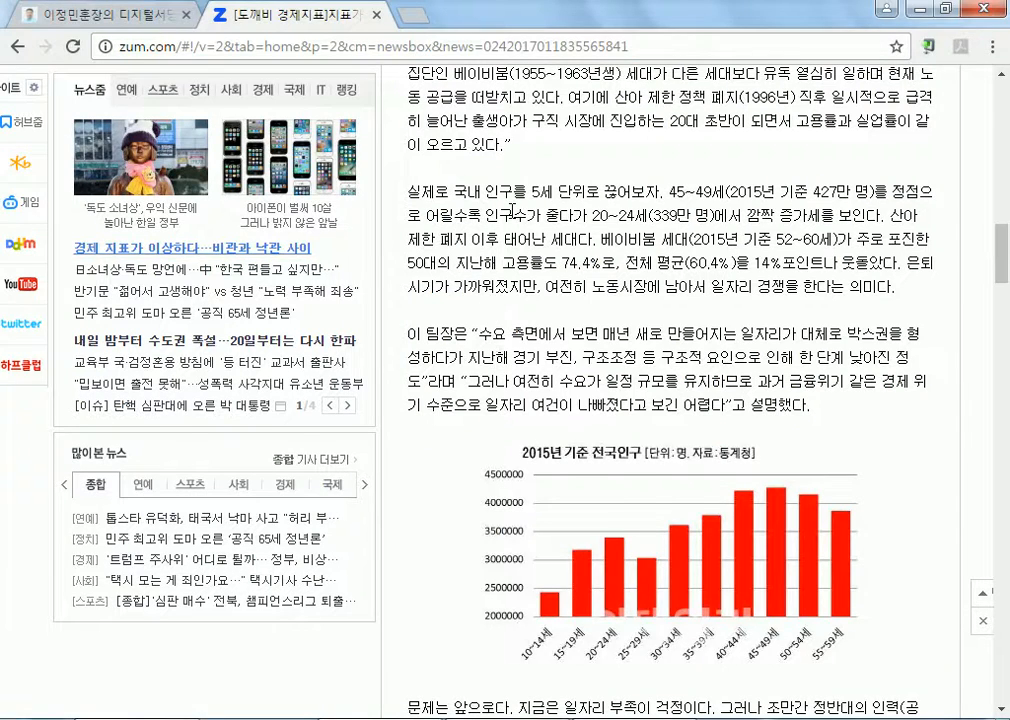
key(alt+Tab)
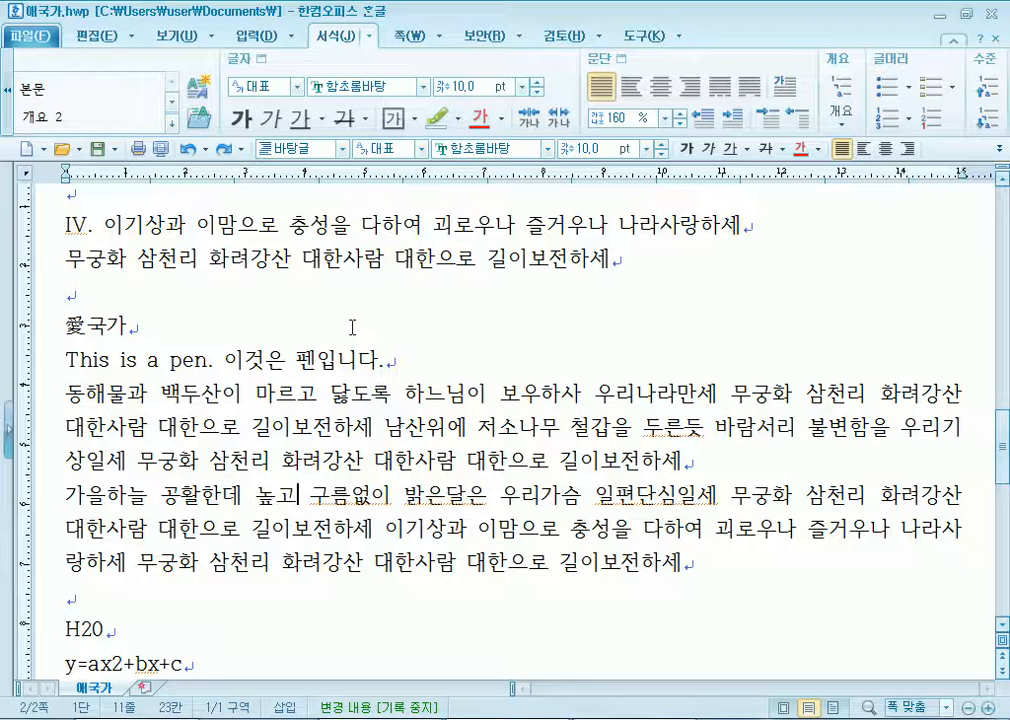
Insert four extra blank lines between verse IV and the 愛국가 line.
click(288, 280)
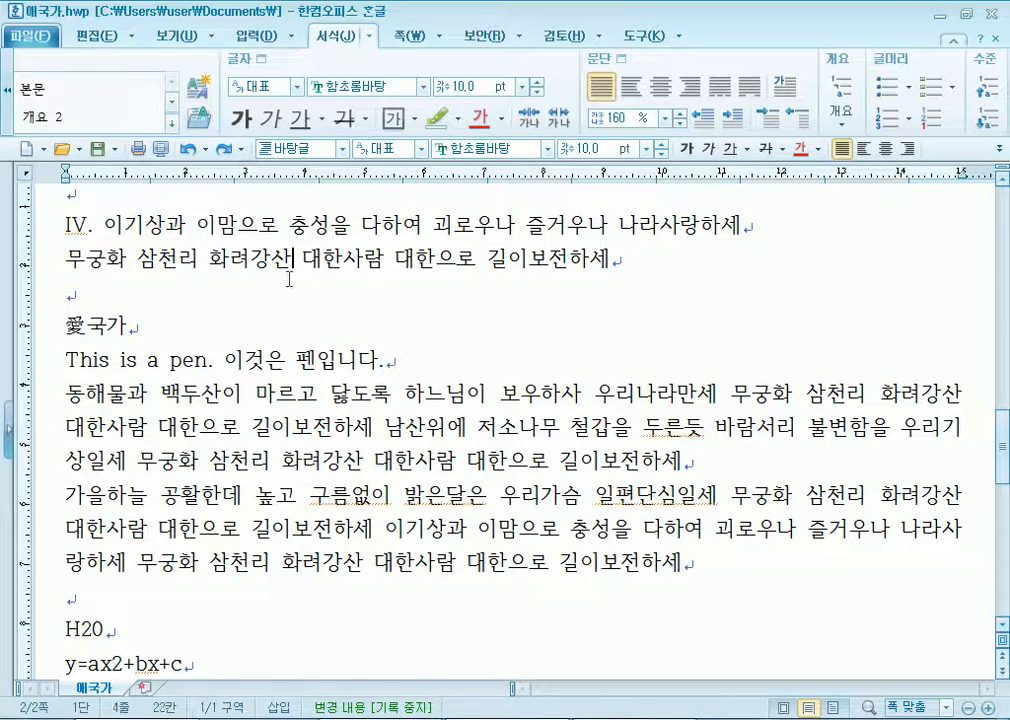
key(Down)
key(Return)
key(Return)
key(Return)
key(Return)
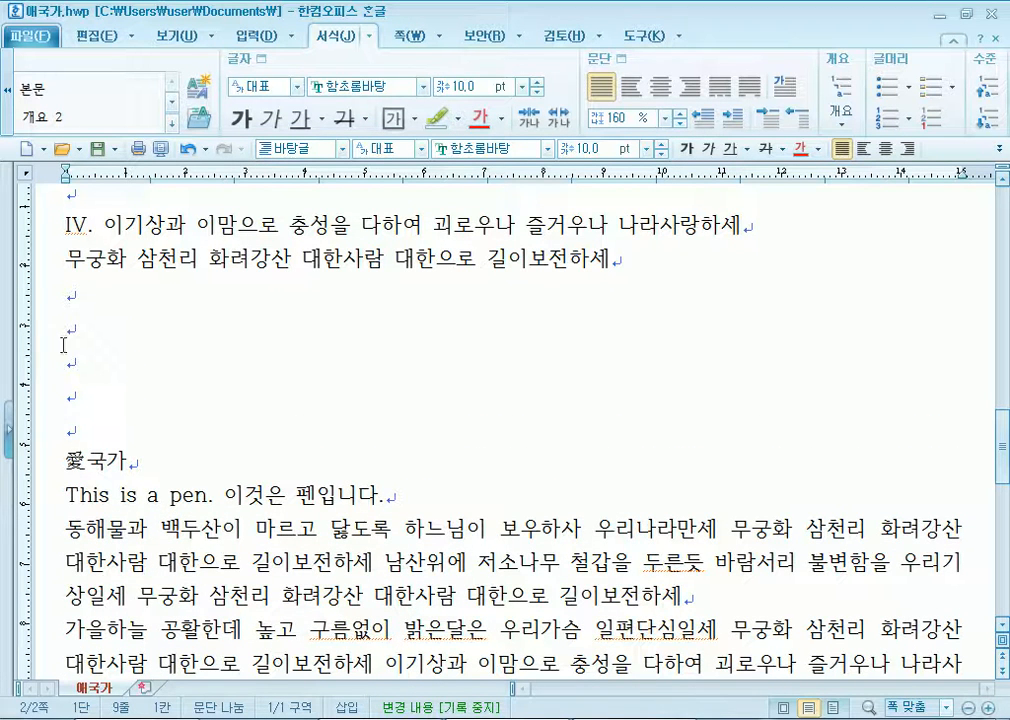
Clear all blank lines above the 愛국가 line and put two blank lines there instead.
click(75, 300)
key(Delete)
key(Delete)
key(Delete)
key(Delete)
key(Delete)
key(Return)
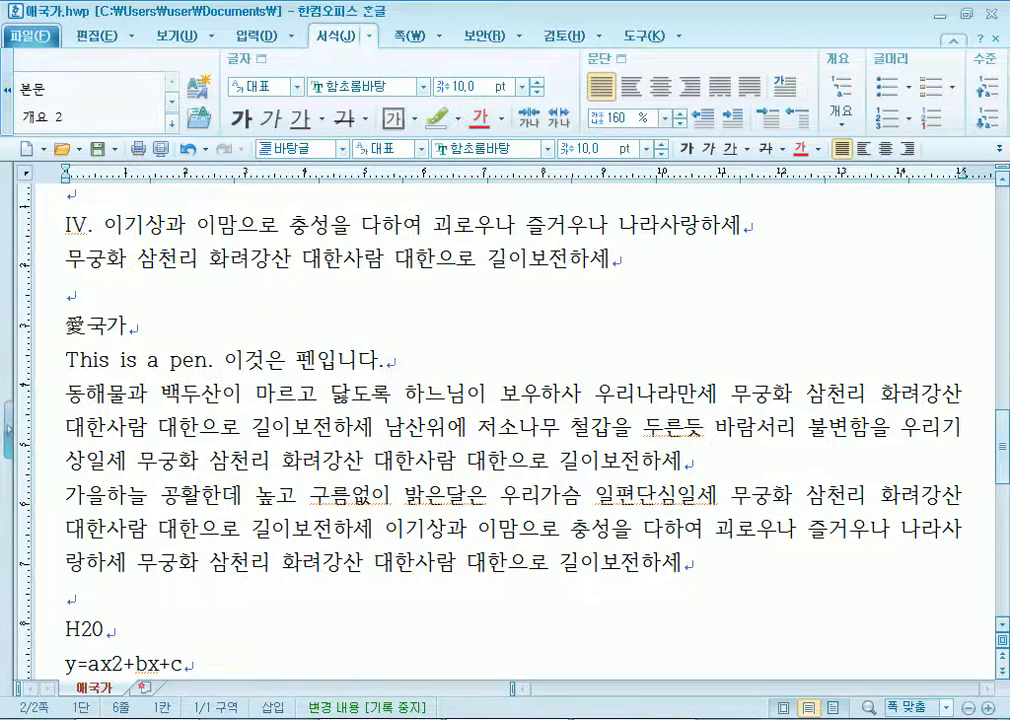
key(Up)
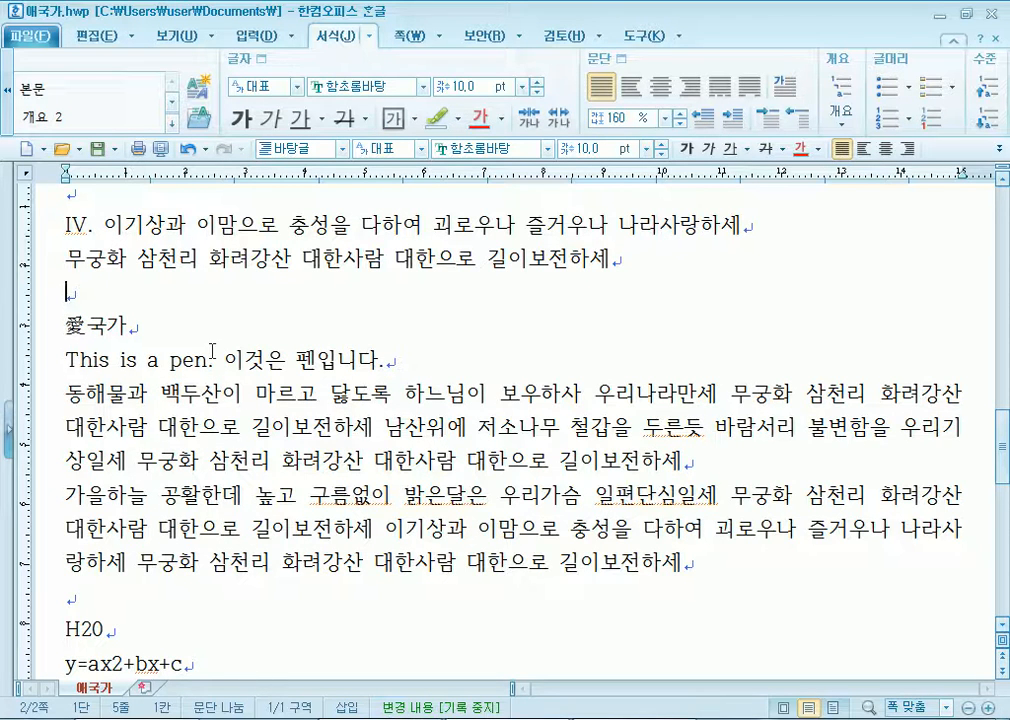
key(Return)
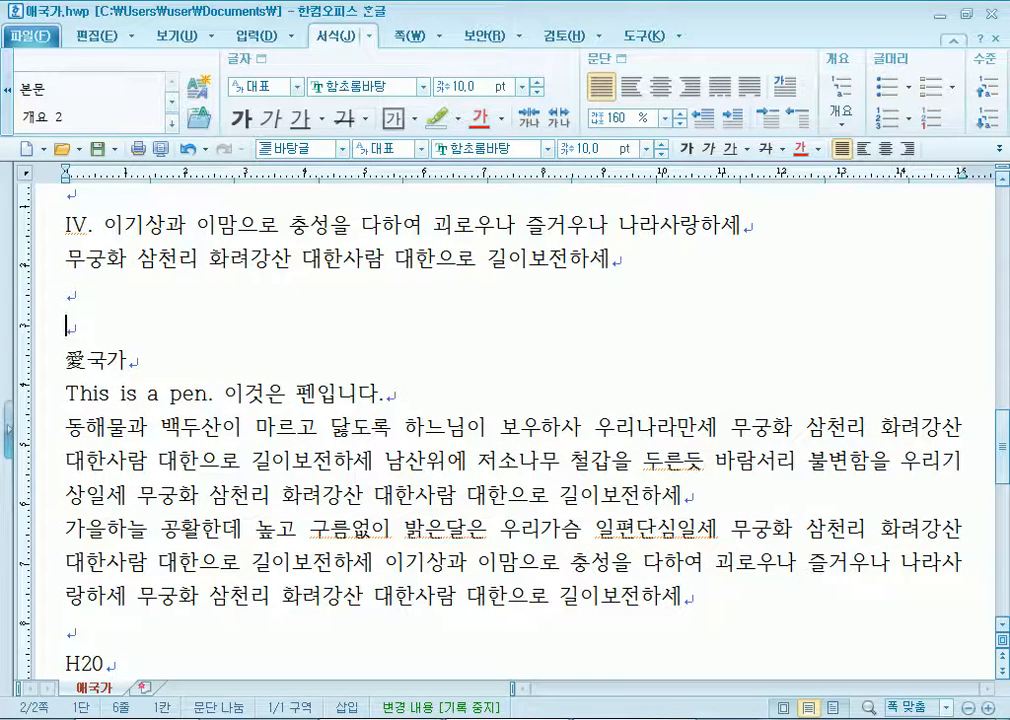
Insert a blank line above the paragraph beginning 동해물과 and another above the line This is a pen.
key(Down)
key(Down)
key(Down)
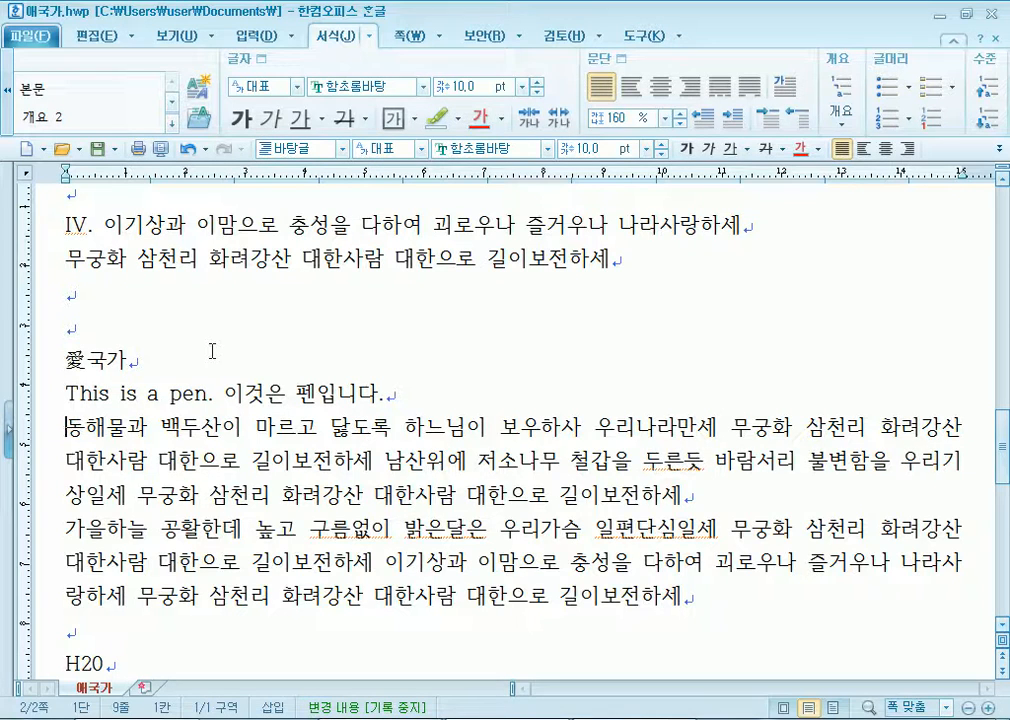
key(Return)
key(Down)
key(Down)
key(Down)
key(Up)
key(Up)
key(Up)
key(Up)
key(Up)
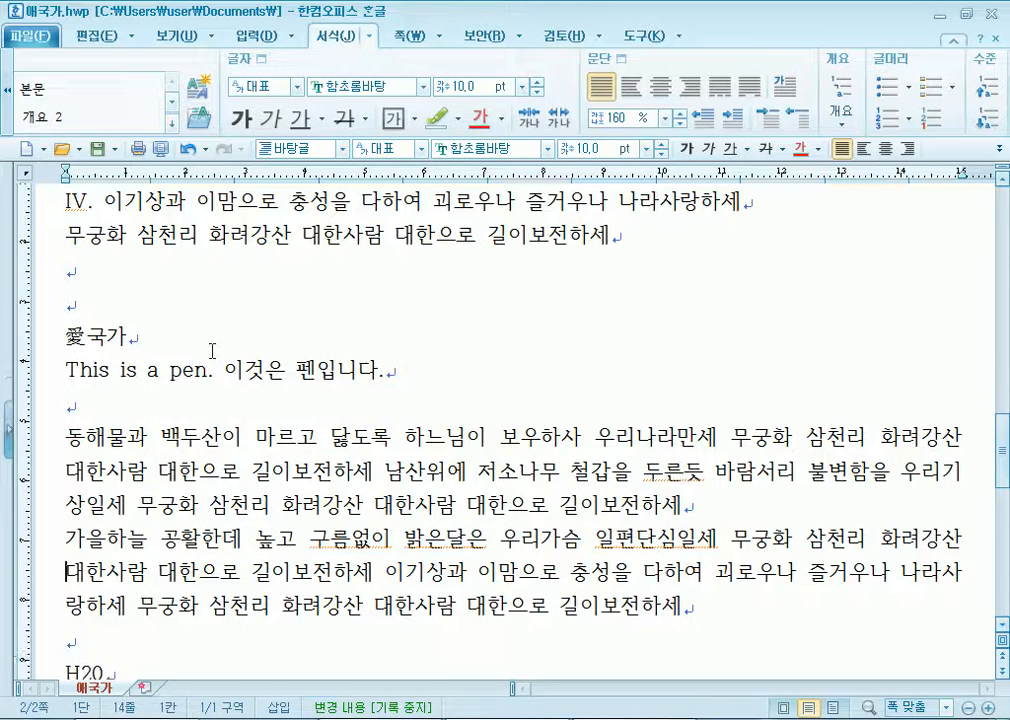
key(Return)
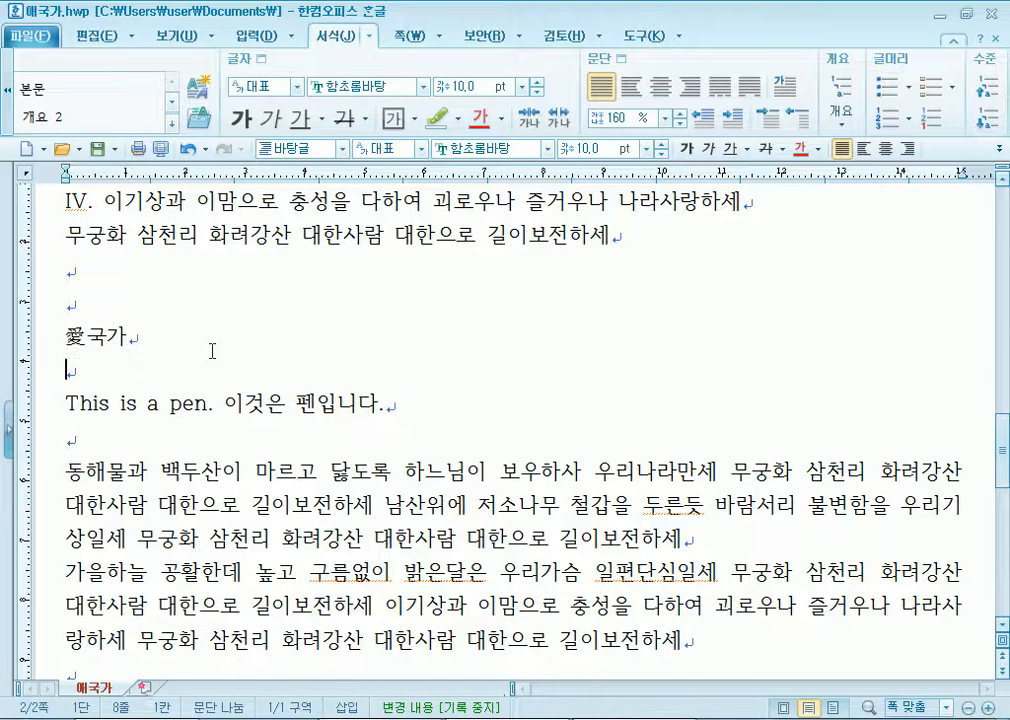
Remove the blank lines directly before and after the line This is a pen.
key(shift+End)
key(Up)
key(Up)
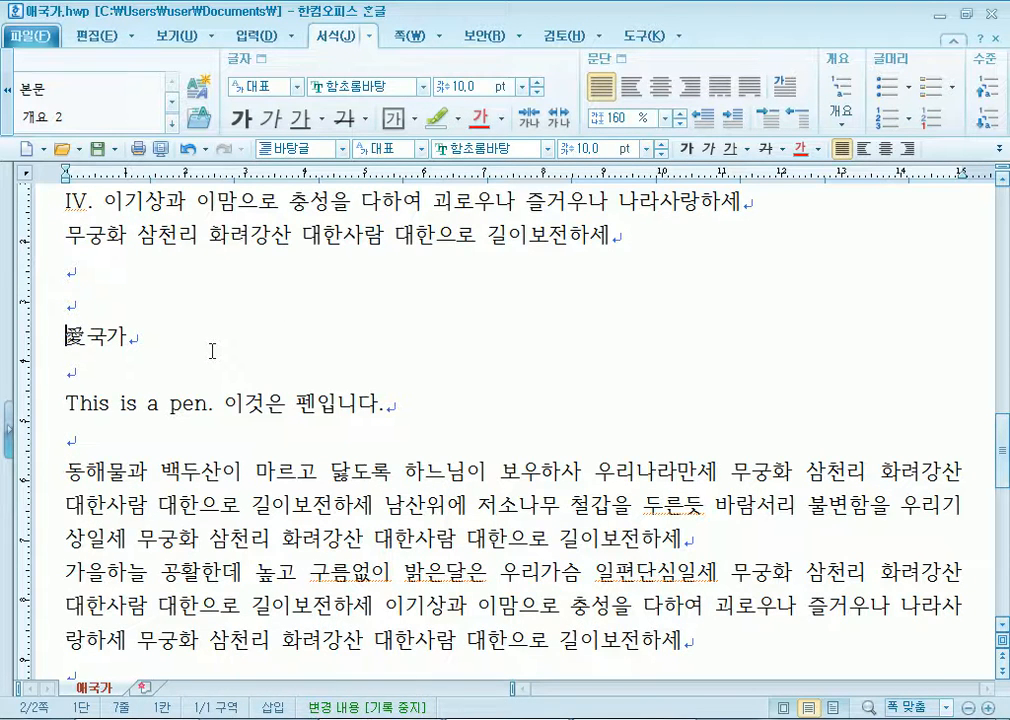
key(Down)
key(Delete)
key(Down)
key(Delete)
key(Up)
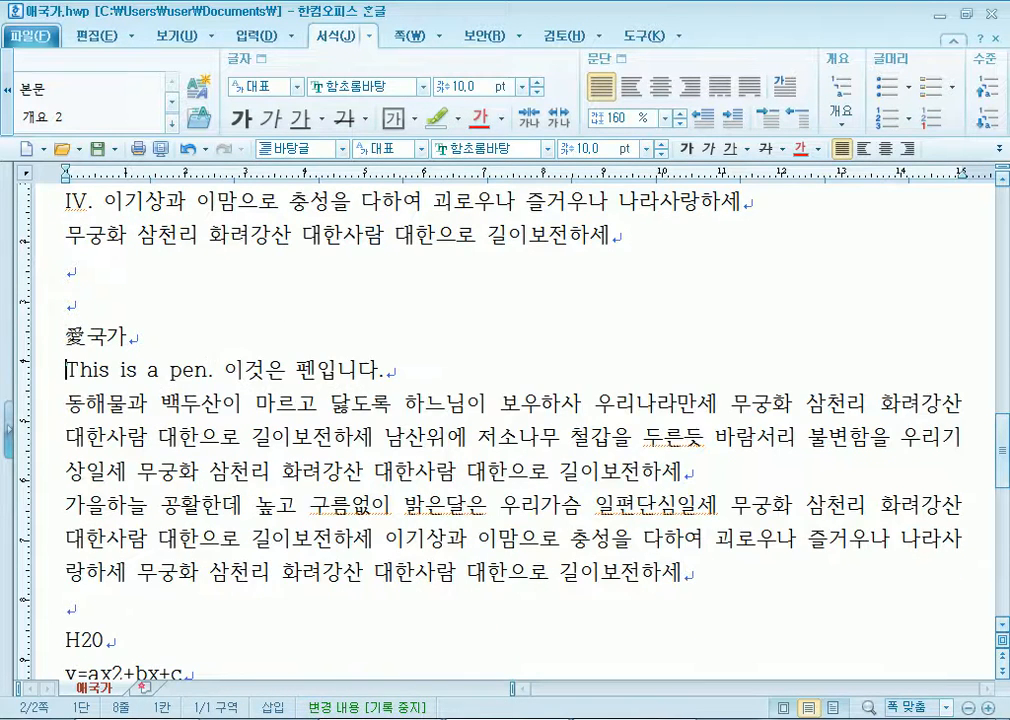
Put one blank line before and one after the line This is a pen.
key(Return)
key(Down)
key(Return)
Examine the spacing between the two long paragraphs beginning 동해물과 and 가을하늘.
scroll(519, 320, down, 1)
scroll(519, 320, down, 2)
scroll(329, 343, up, 1)
drag(200, 283, 270, 455)
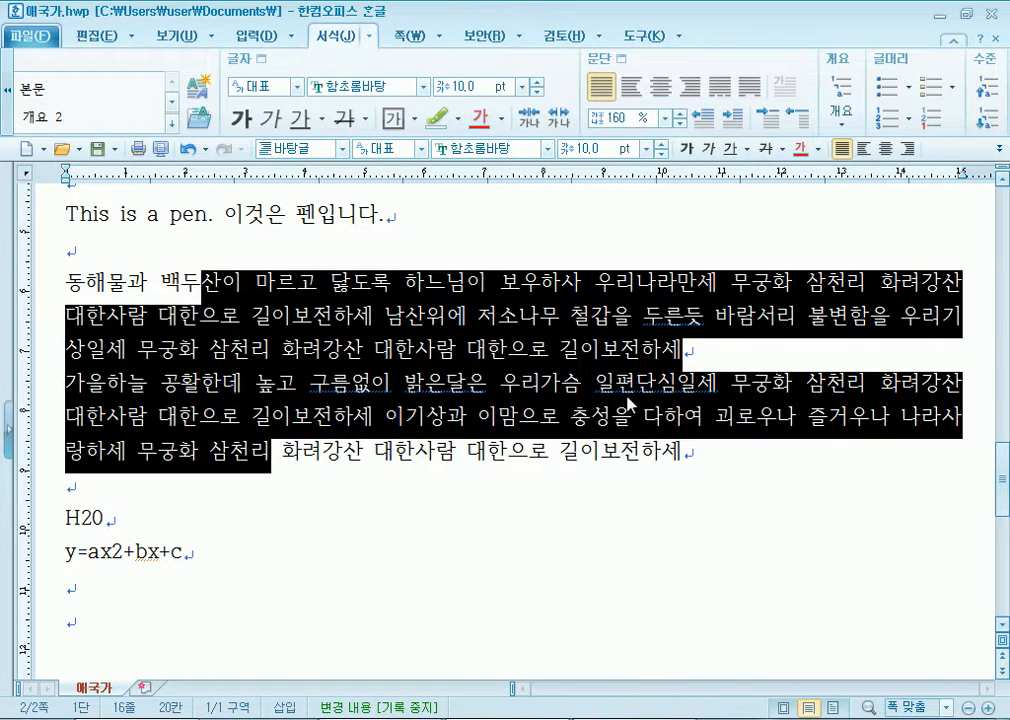
click(857, 345)
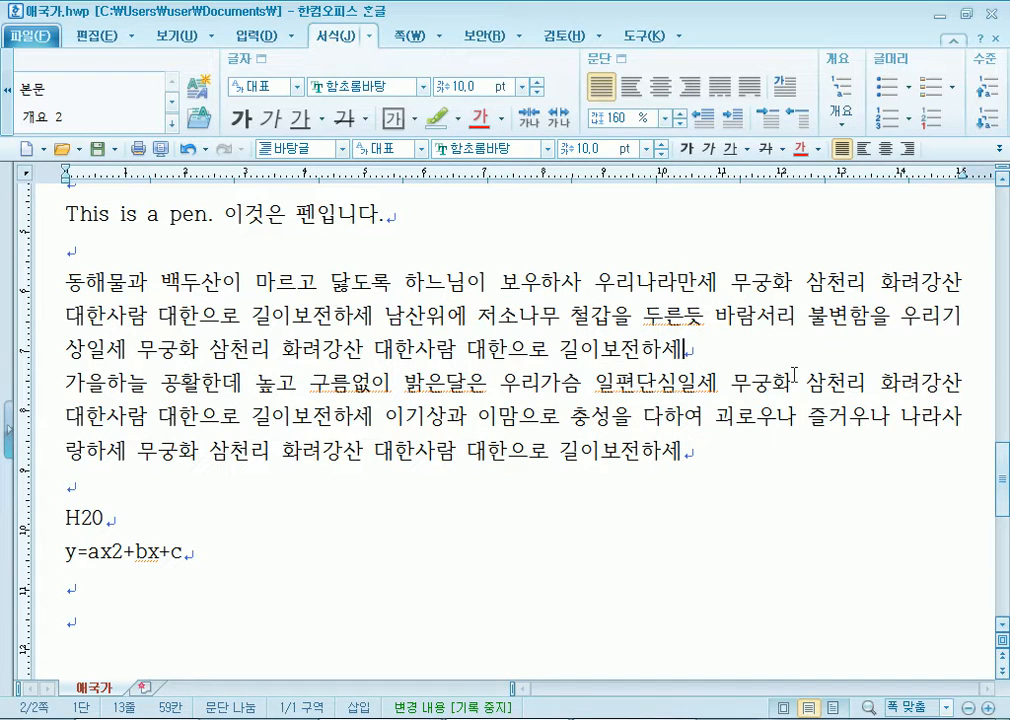
key(Down)
key(Down)
key(Down)
drag(128, 282, 216, 448)
click(213, 441)
scroll(280, 360, up, 1)
Set the spacing above and below every paragraph in the document to 5 pt.
key(ctrl+a)
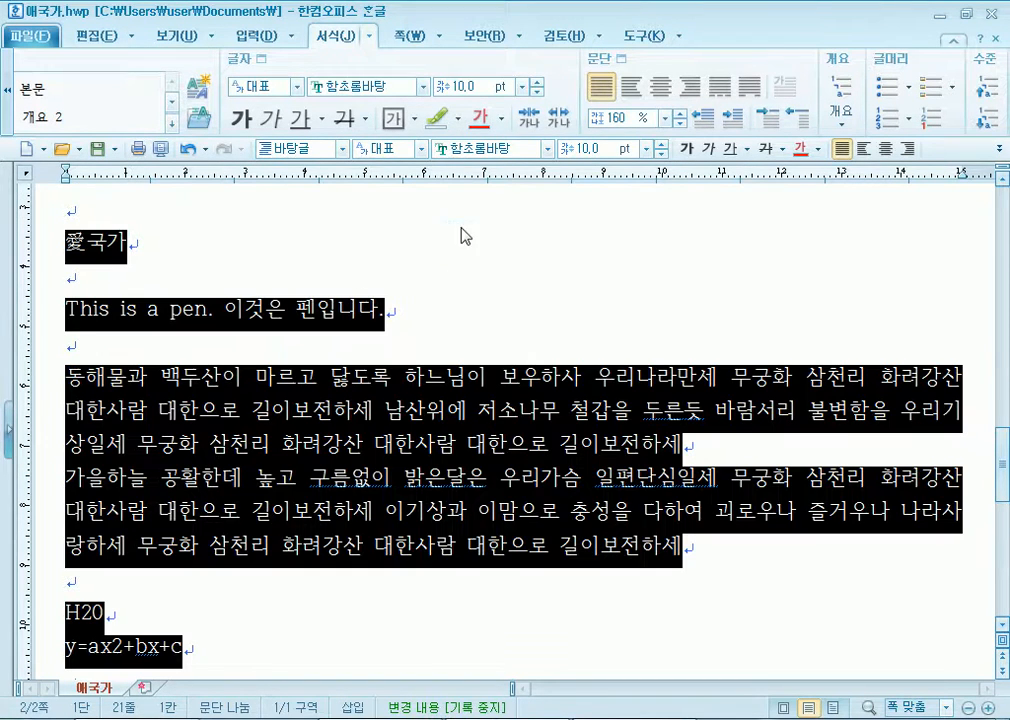
click(619, 58)
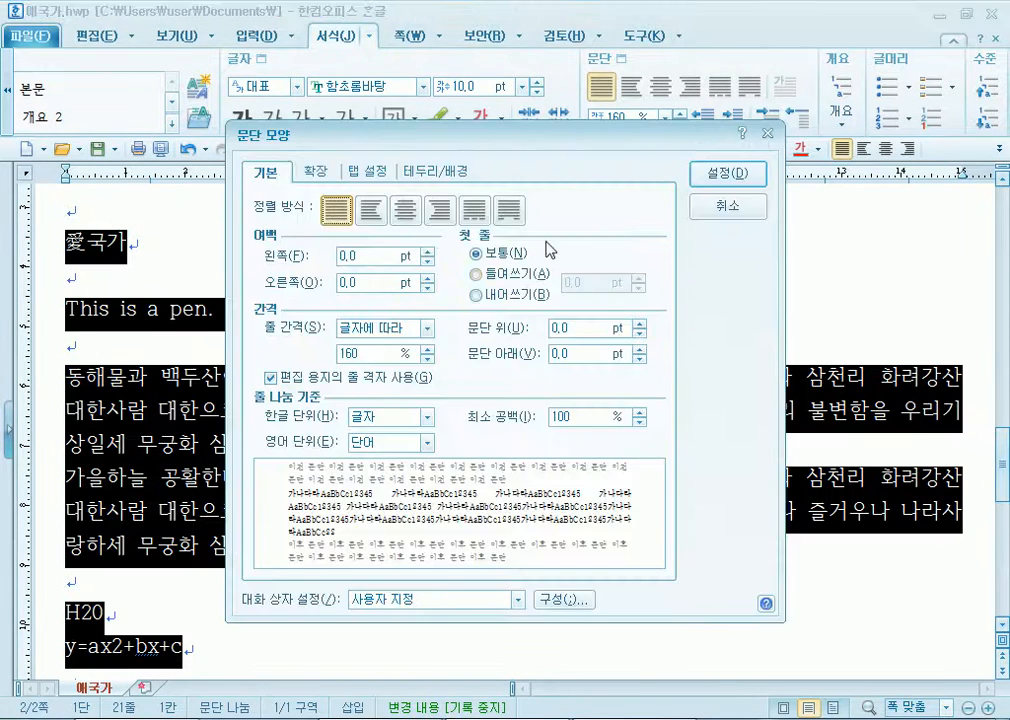
click(578, 332)
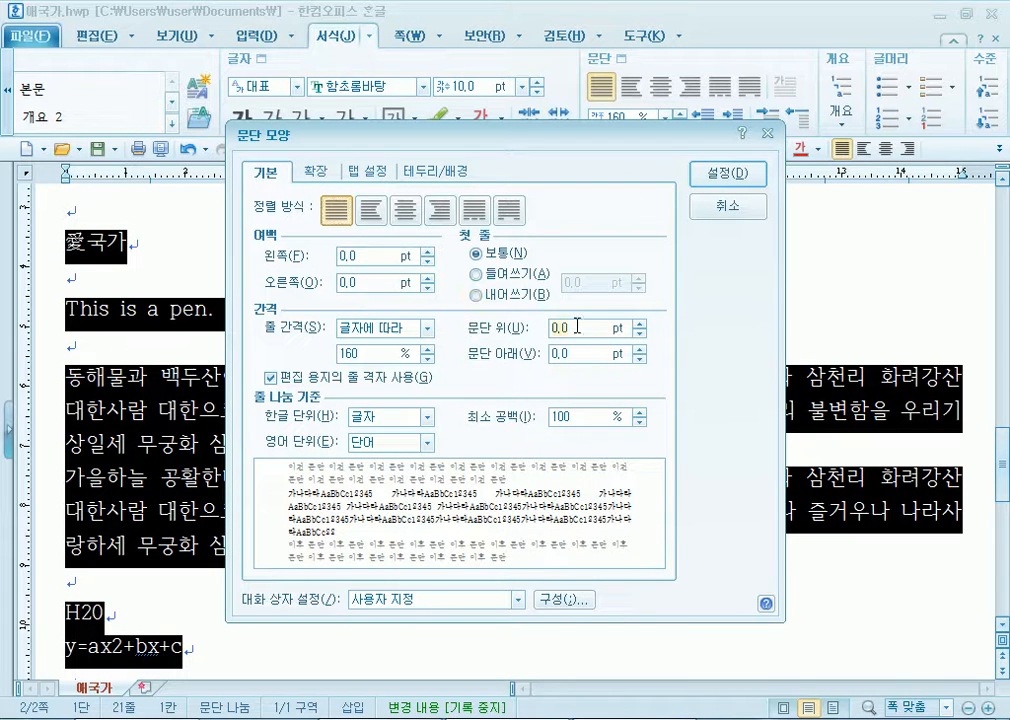
text(5)
key(Tab)
text(5)
key(Return)
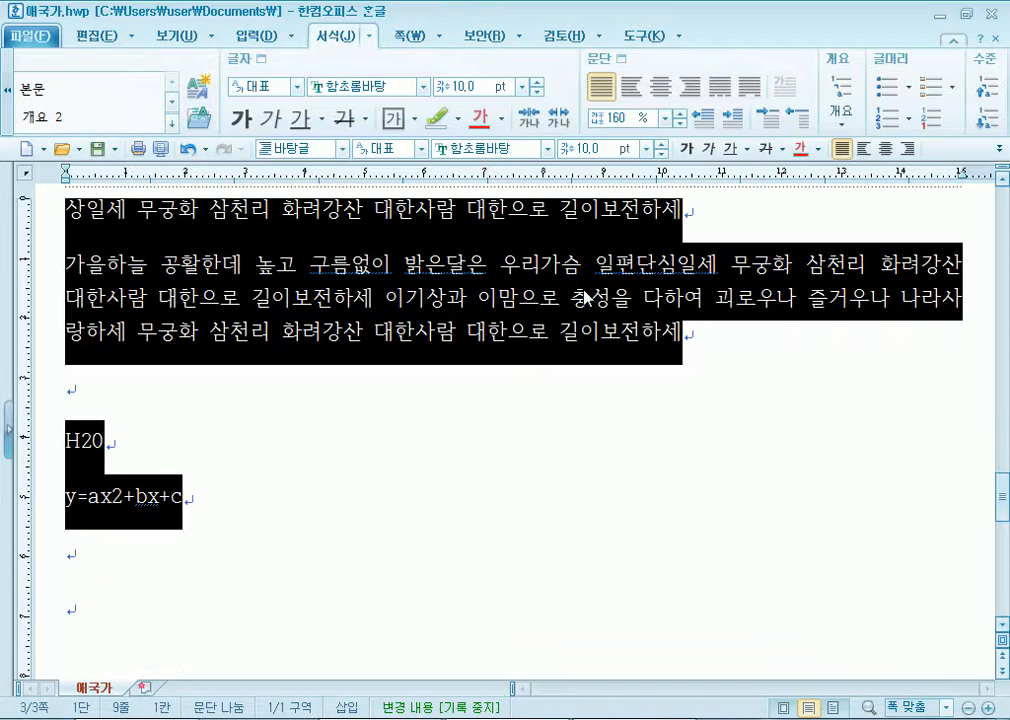
Remove the blank lines directly before and after the line This is a pen.
click(396, 349)
scroll(350, 478, up, 3)
scroll(144, 478, down, 2)
scroll(113, 372, up, 5)
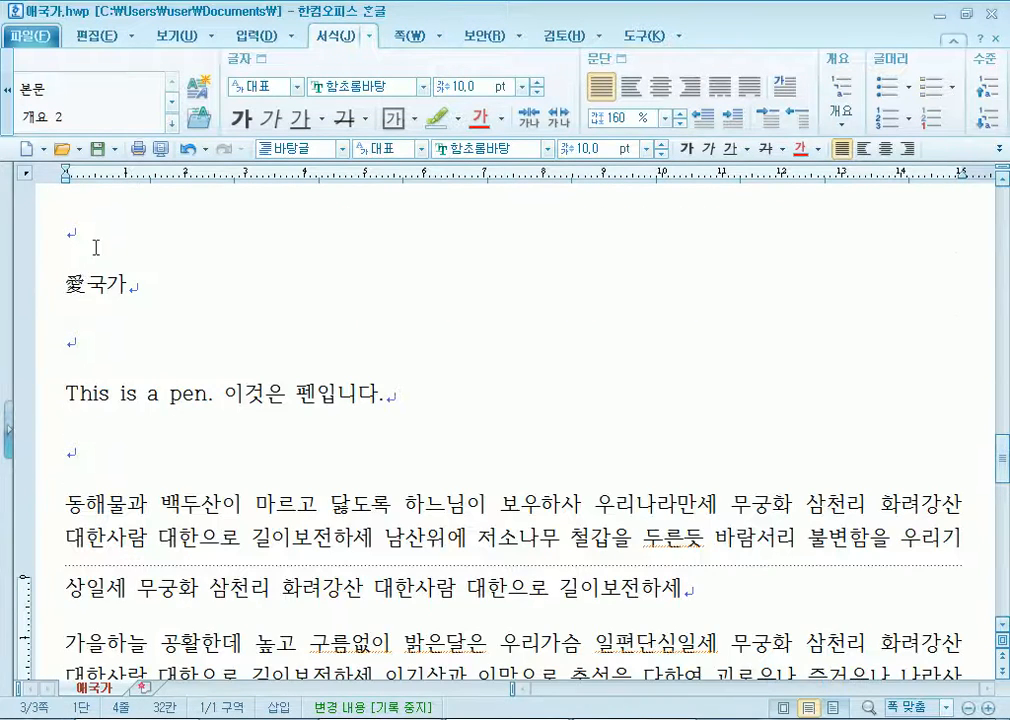
click(73, 318)
key(Delete)
click(80, 373)
key(Delete)
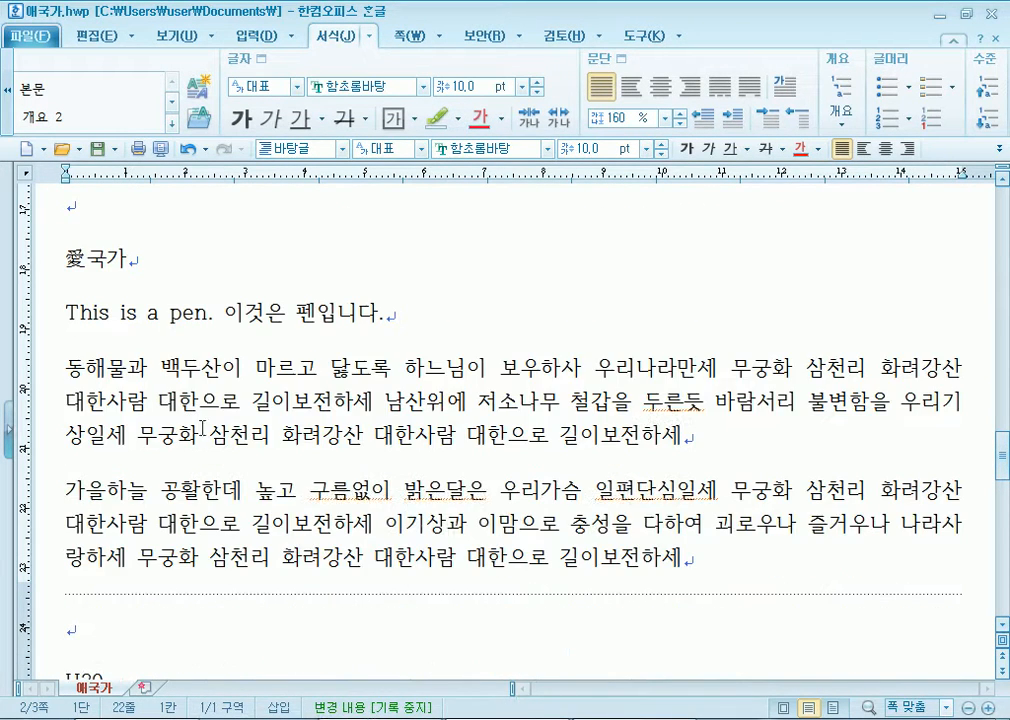
Examine the spacing between the 愛국가 line, the line This is a pen. and the two long paragraphs.
drag(106, 262, 130, 262)
drag(113, 315, 224, 315)
drag(201, 369, 196, 437)
click(143, 545)
click(217, 197)
scroll(217, 197, up, 1)
Insert a blank line between the paragraphs beginning 동해물과 and 가을하늘, and remove it again.
click(886, 550)
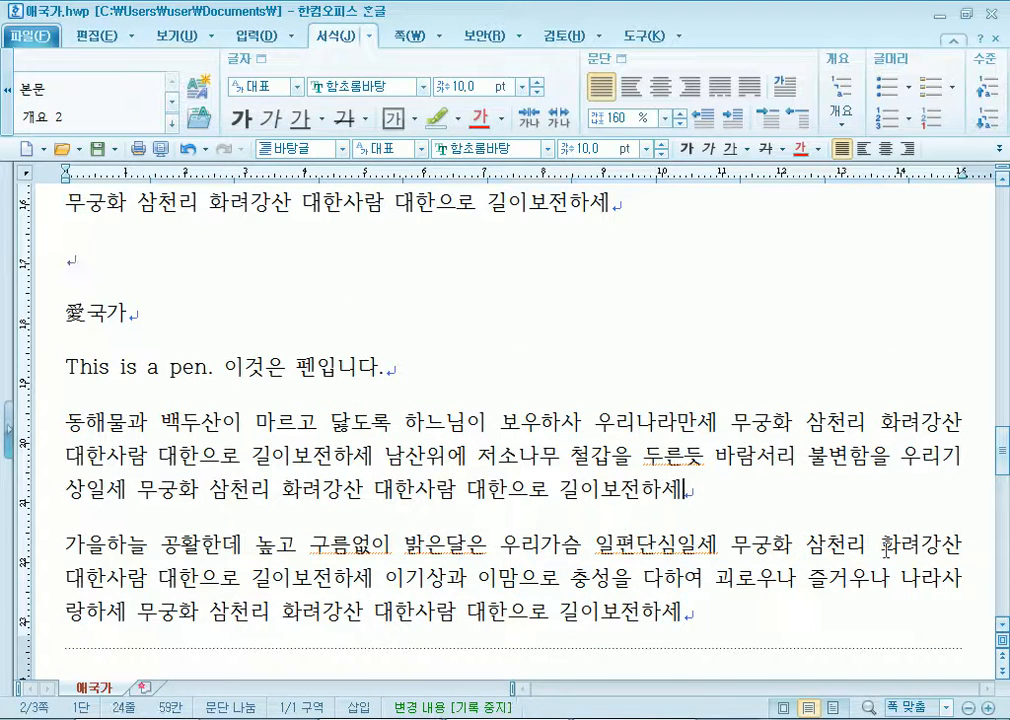
key(Return)
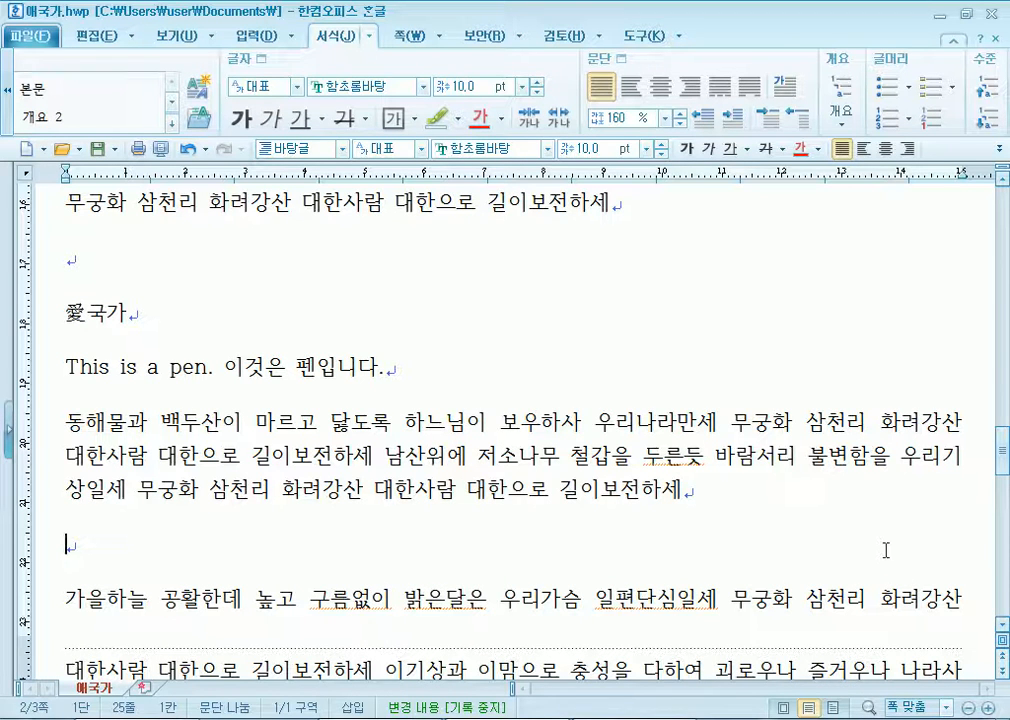
key(Delete)
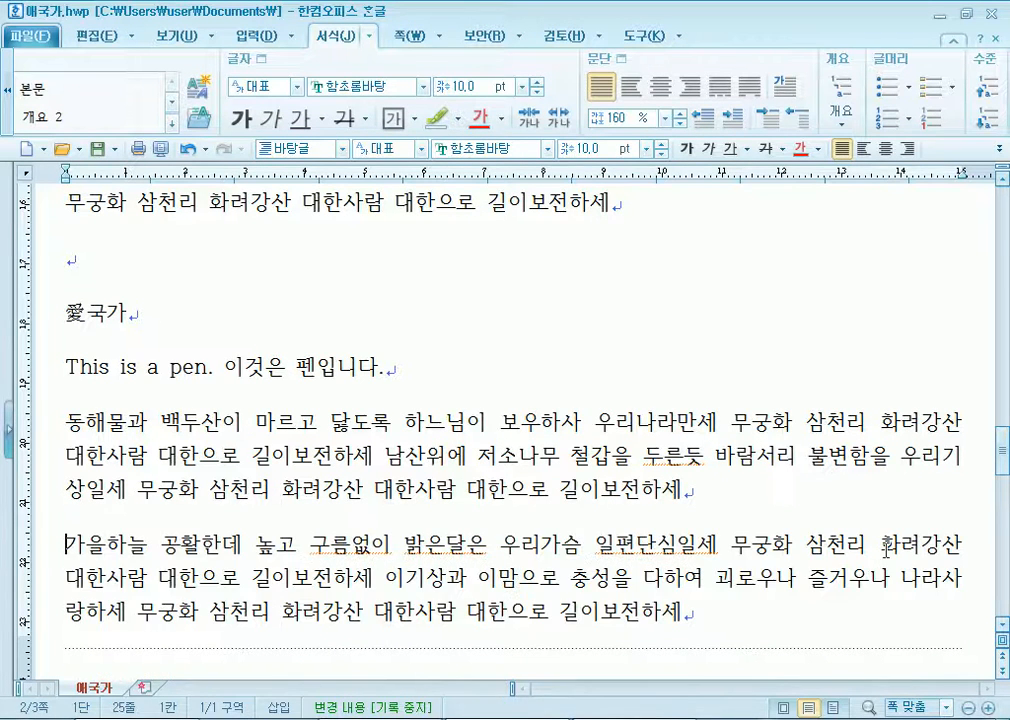
Close the news article in the web browser and return to the 愛국가 line of the Hangul document.
key(alt+Tab)
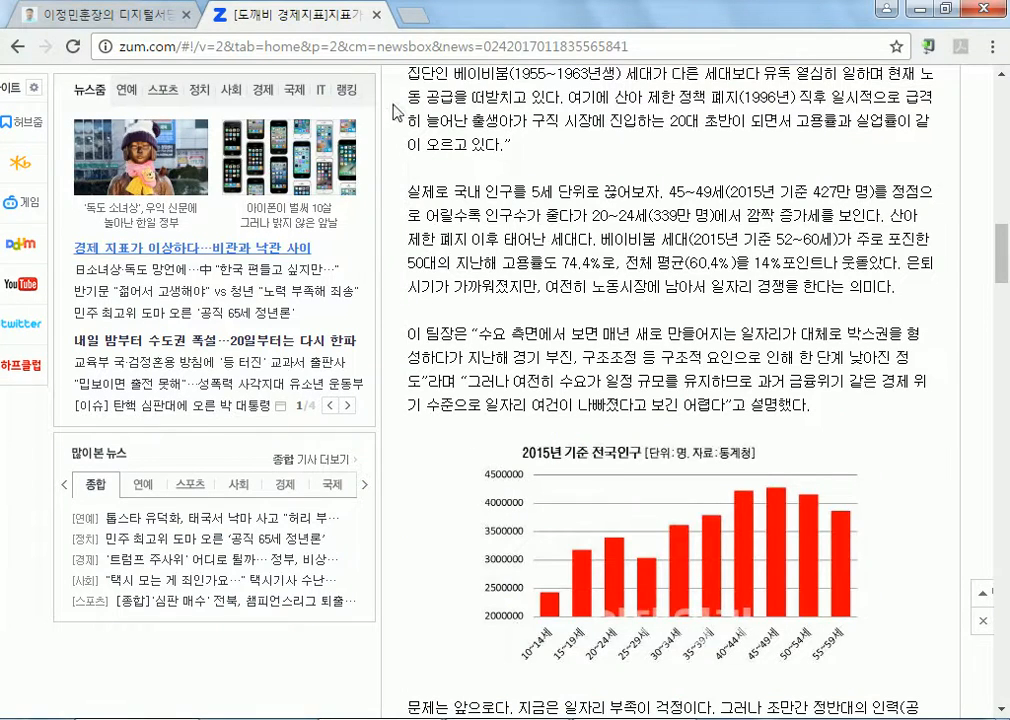
click(376, 15)
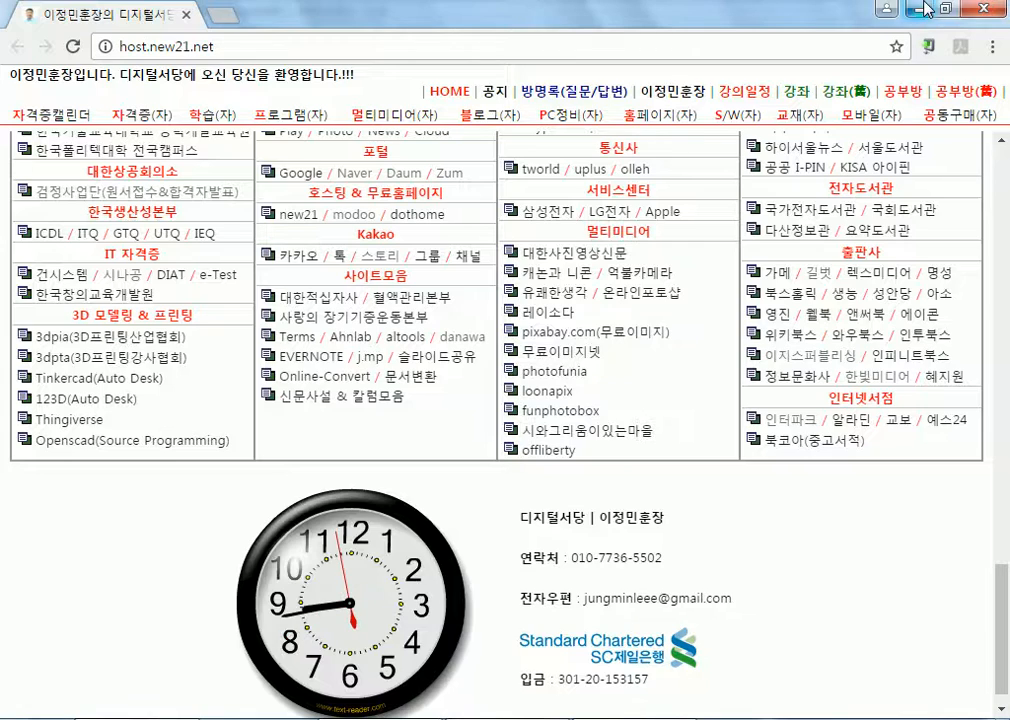
key(alt+Tab)
click(433, 313)
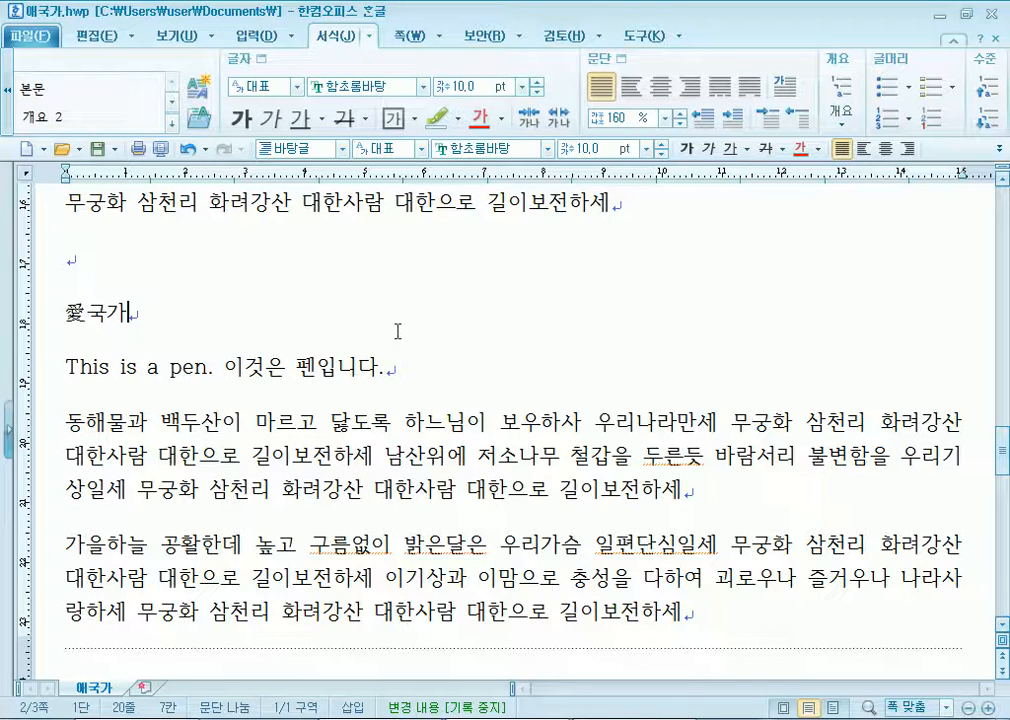
Show the page outline (쪽 윤곽) so the document's paper margins are displayed.
scroll(356, 381, up, 3)
scroll(356, 381, up, 4)
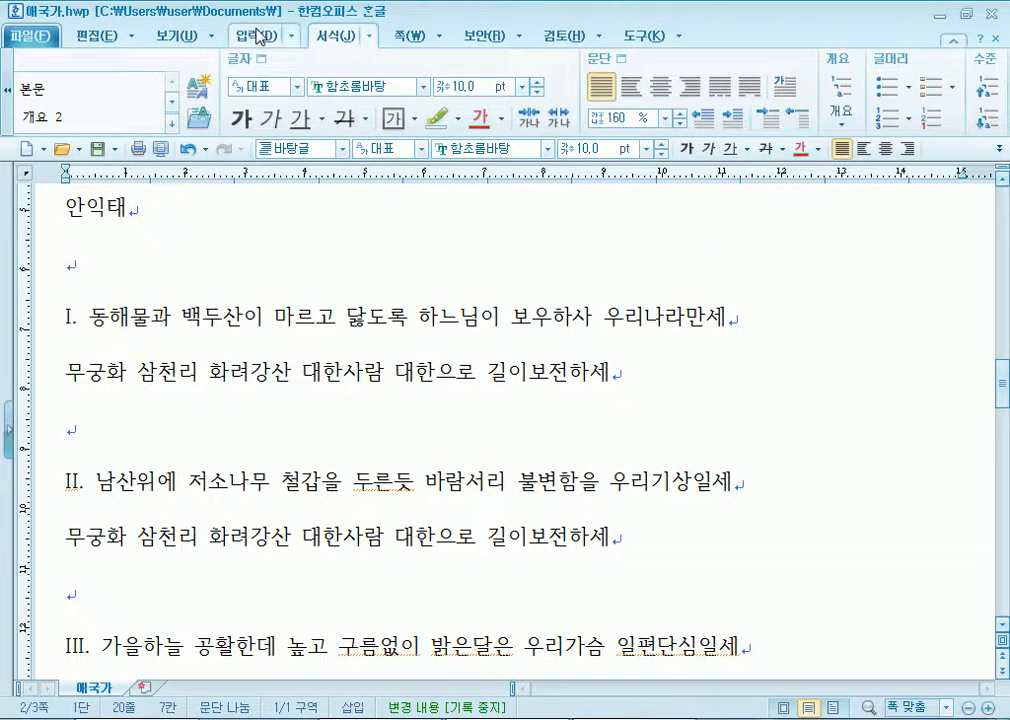
click(193, 37)
click(22, 97)
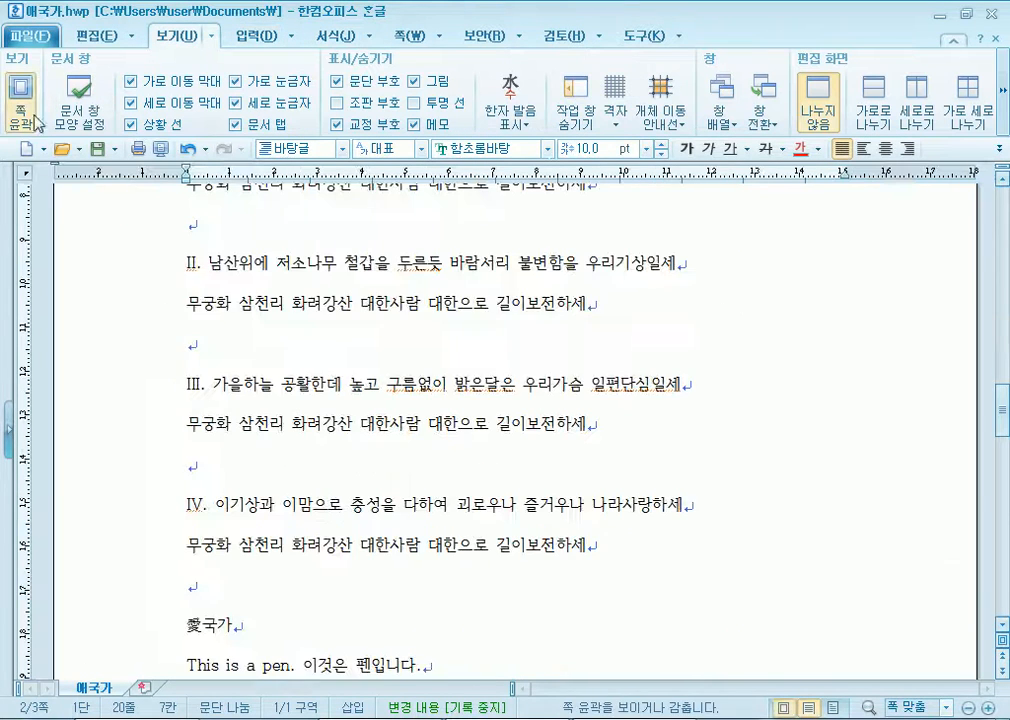
scroll(150, 340, up, 2)
scroll(150, 340, down, 4)
scroll(194, 425, down, 3)
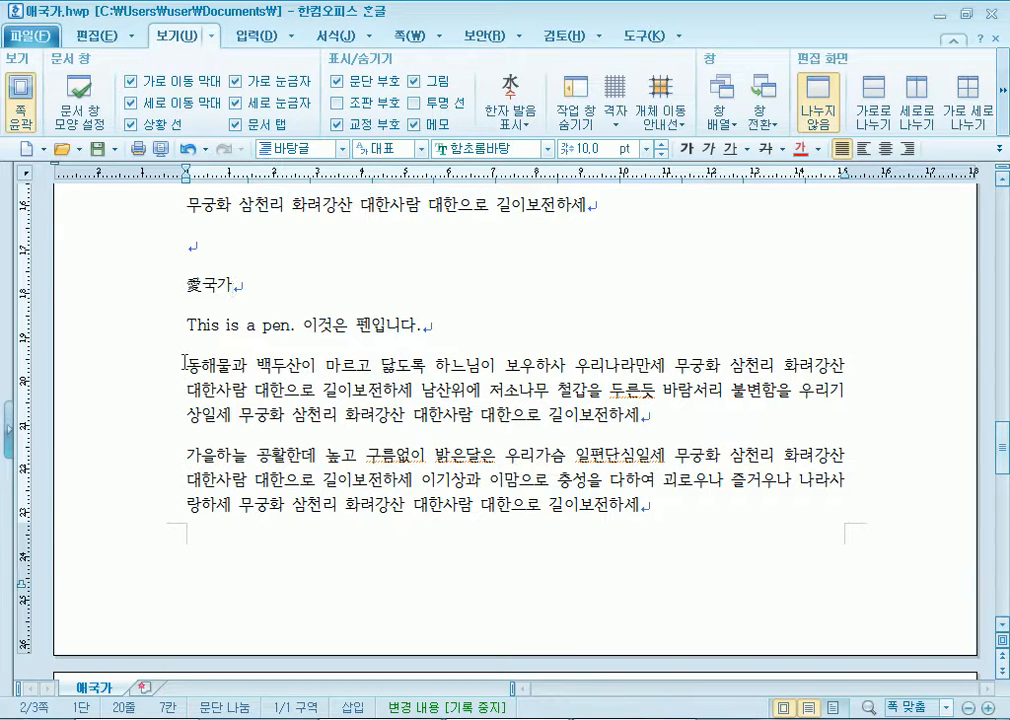
Examine the long paragraph beginning 동해물과, the blank line above 愛국가 and the two lines of verse I.
drag(185, 362, 655, 414)
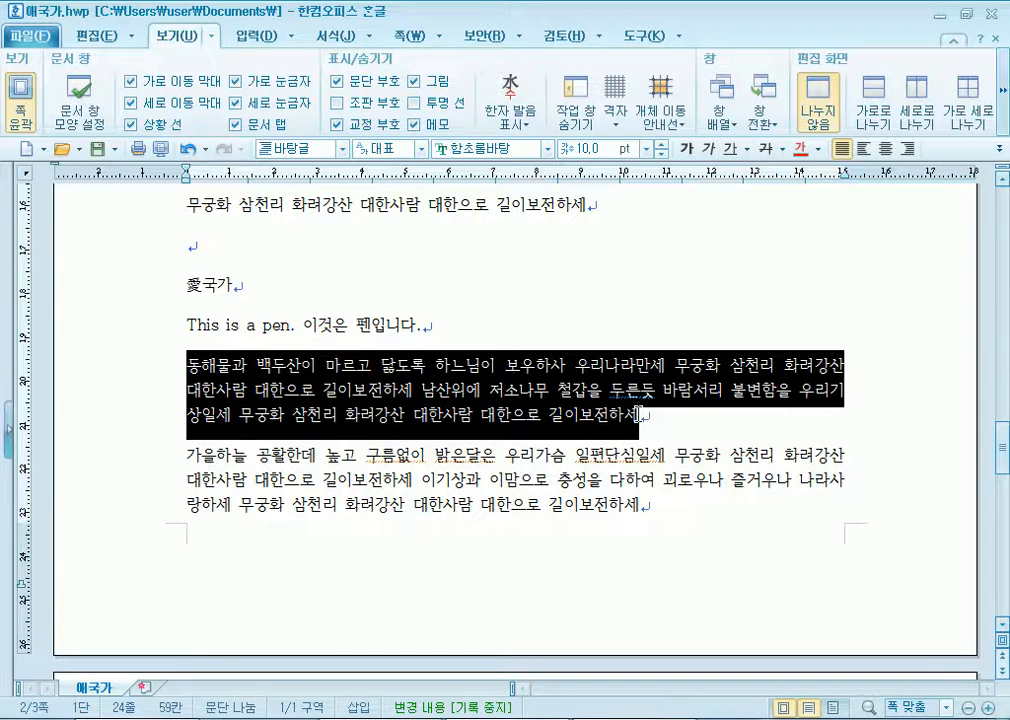
click(174, 205)
click(189, 245)
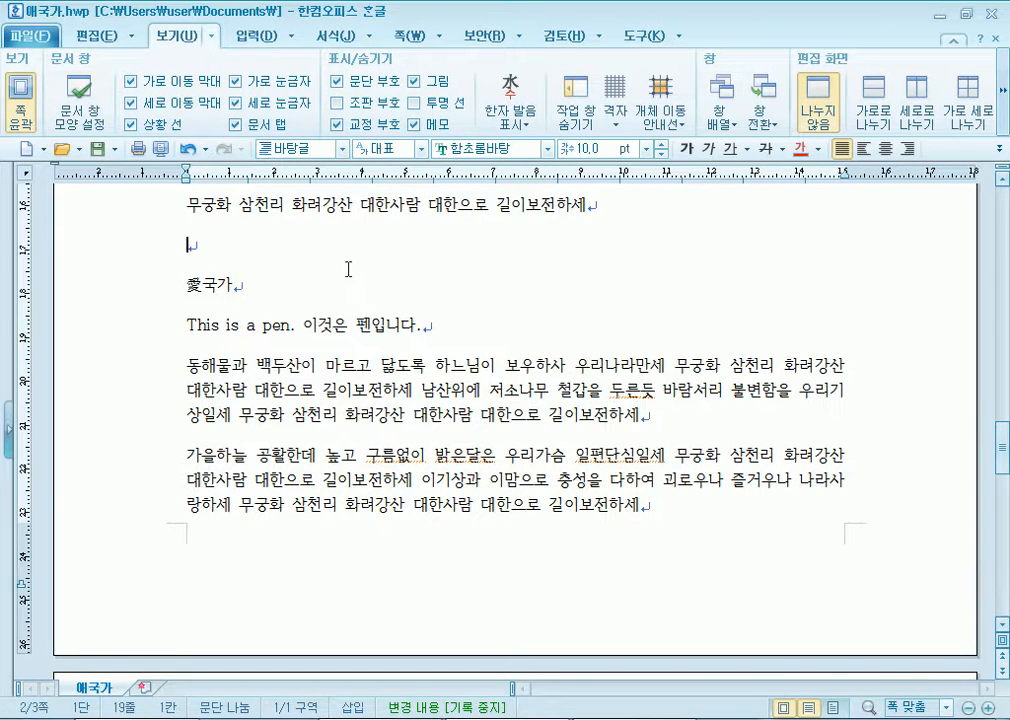
scroll(272, 275, up, 6)
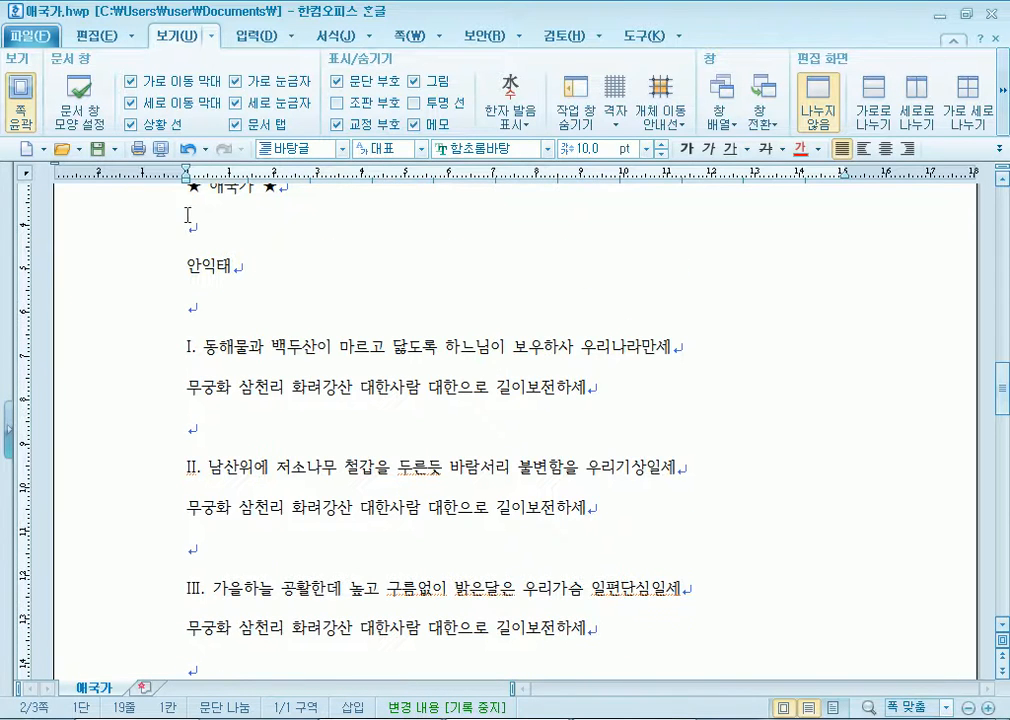
click(186, 189)
scroll(165, 335, down, 1)
drag(170, 337, 169, 383)
click(570, 377)
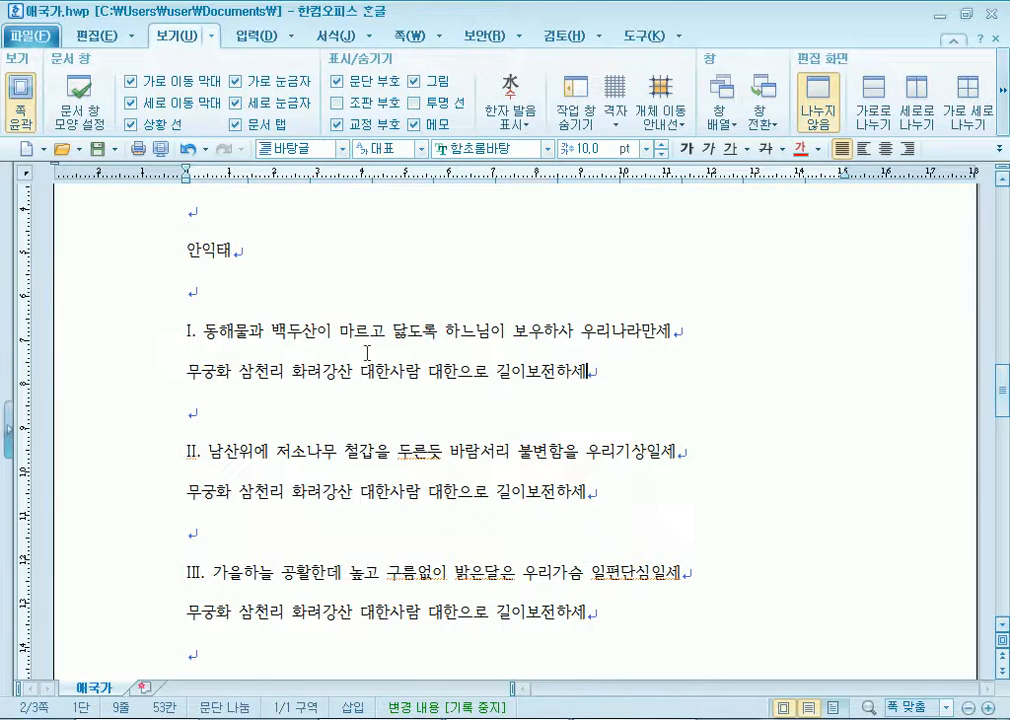
Open the paragraph settings for the two lines of verse I and review their basic, extended, tab and border/background options.
drag(184, 330, 611, 372)
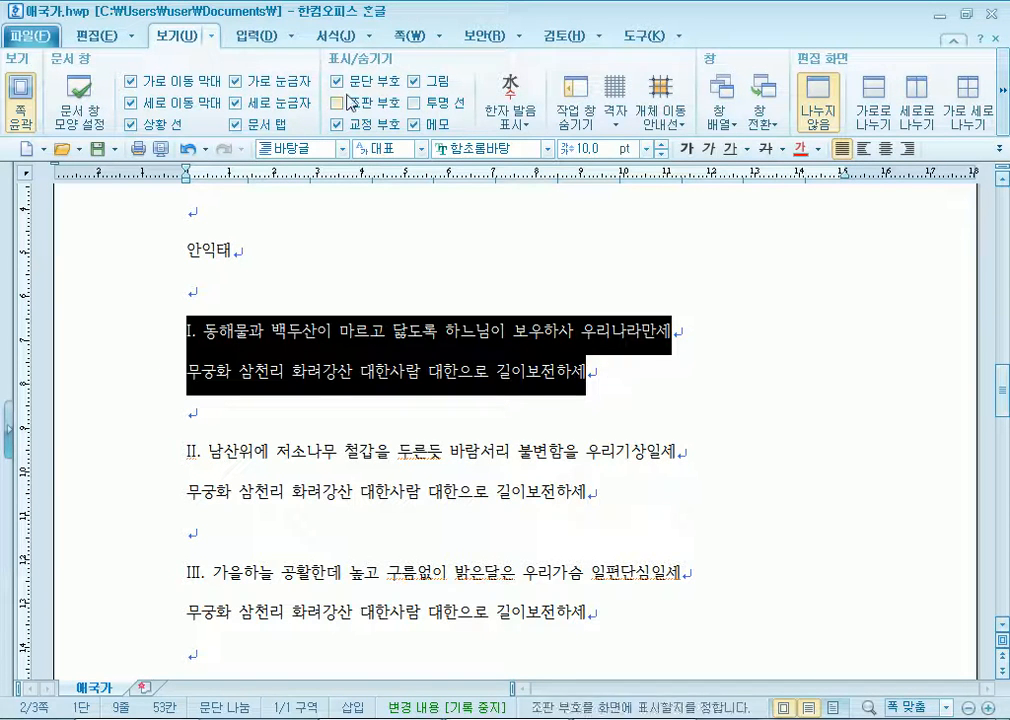
click(335, 35)
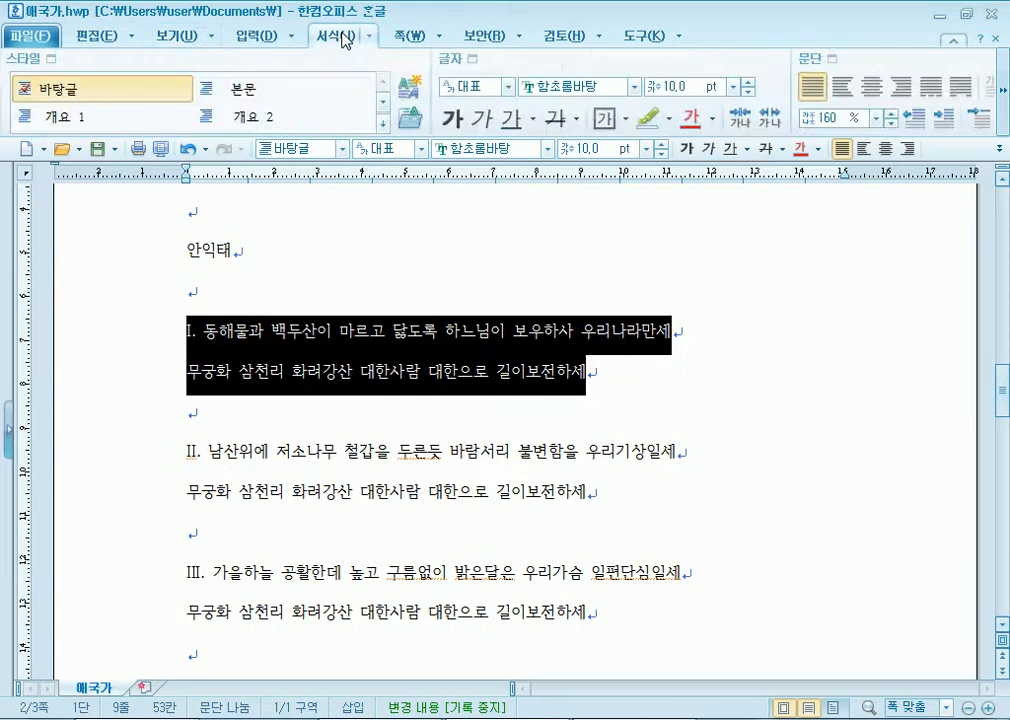
click(810, 62)
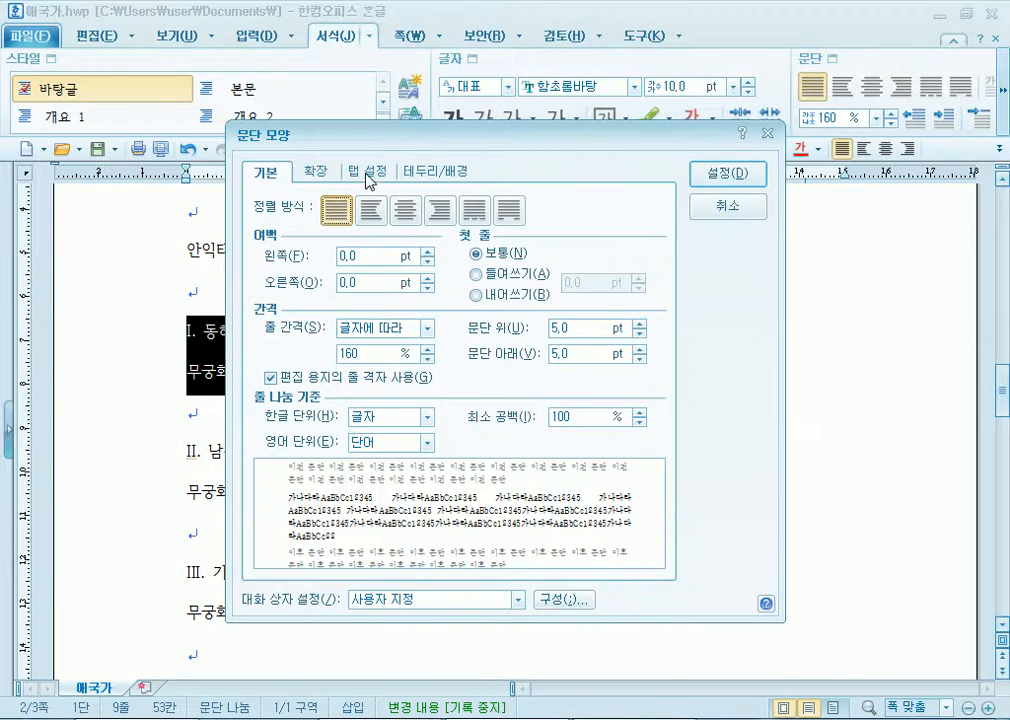
click(437, 171)
drag(529, 132, 681, 56)
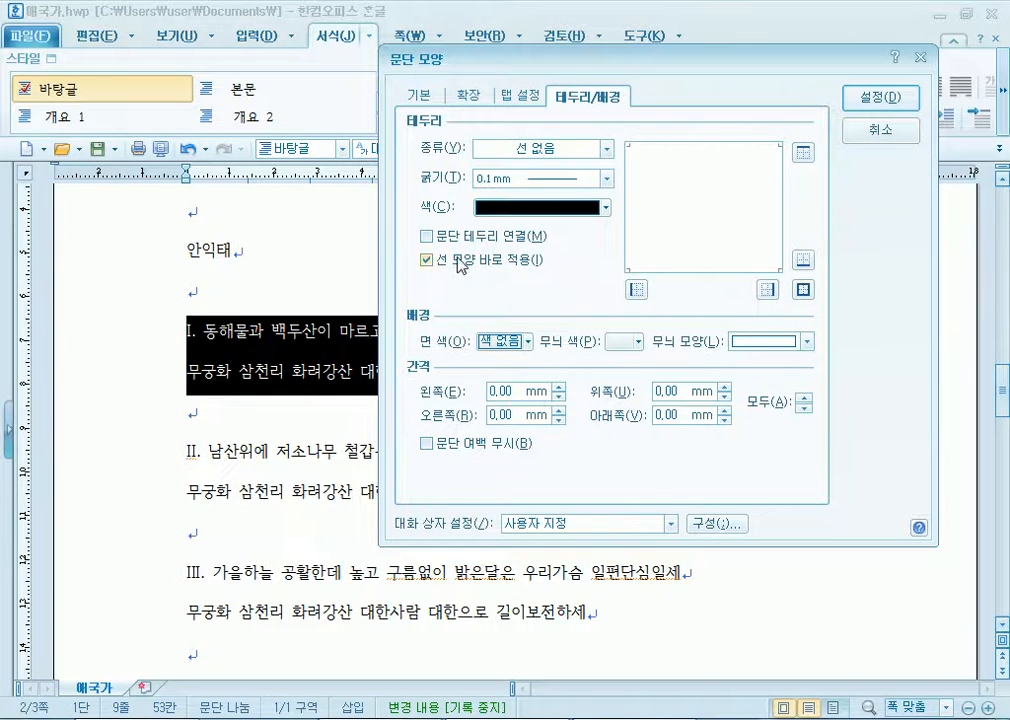
click(420, 96)
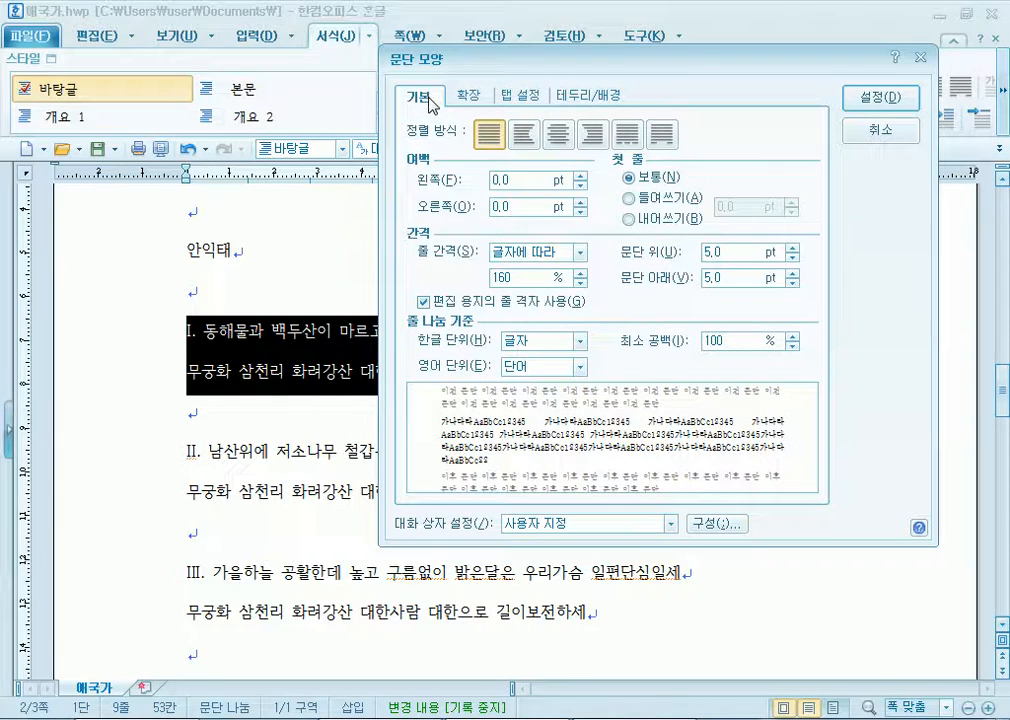
click(488, 105)
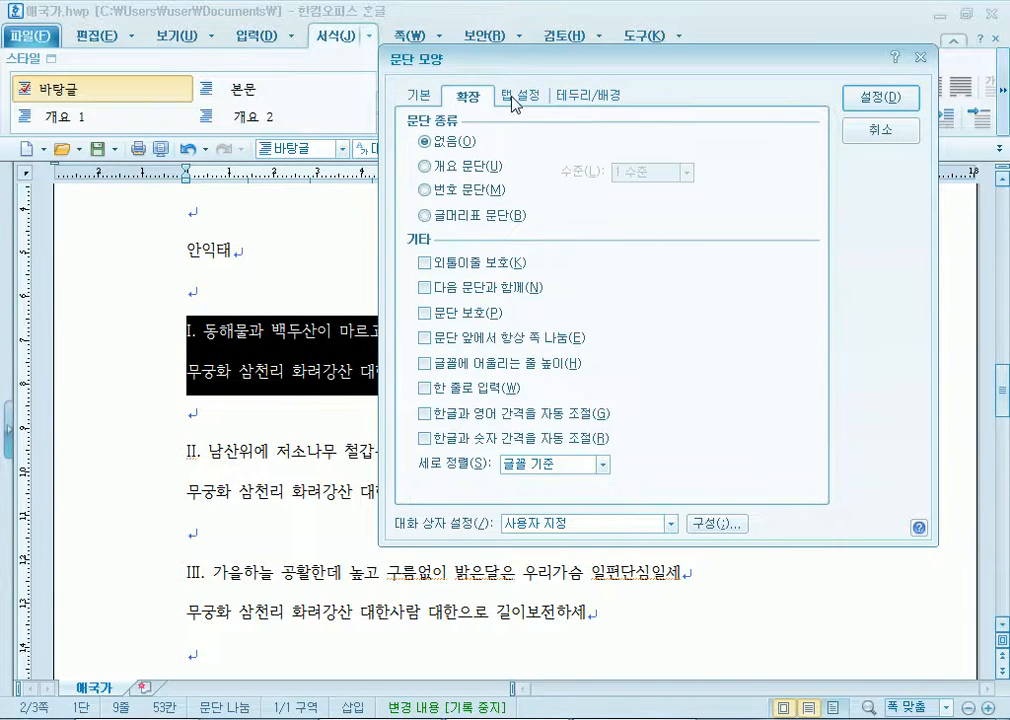
click(518, 96)
click(567, 96)
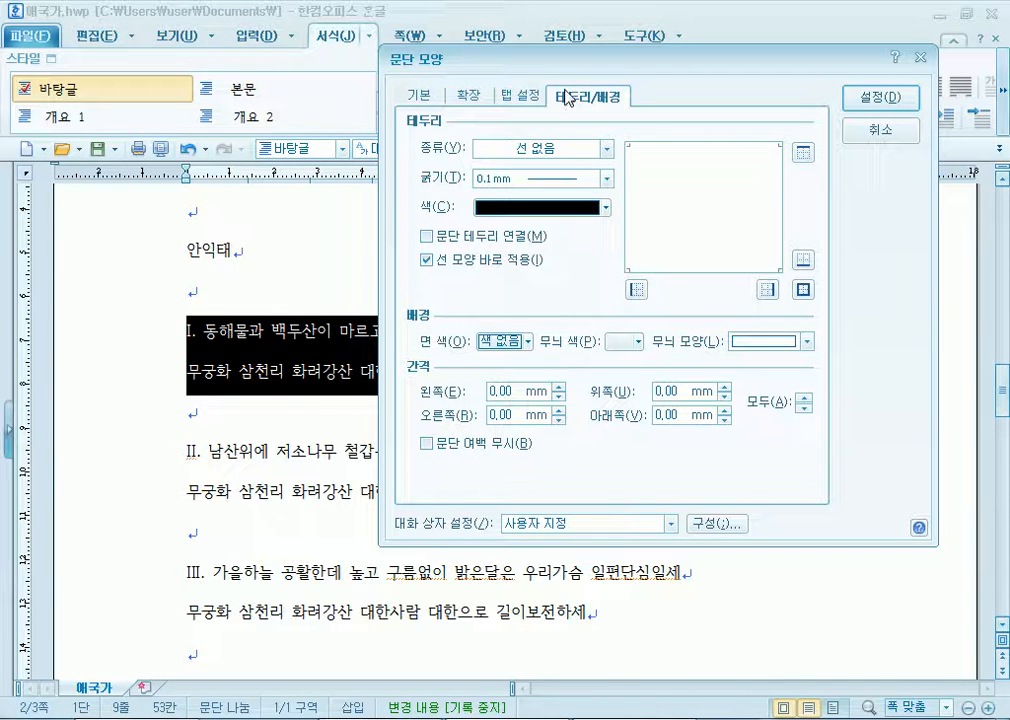
Set the paragraph border type to a single solid line.
click(535, 148)
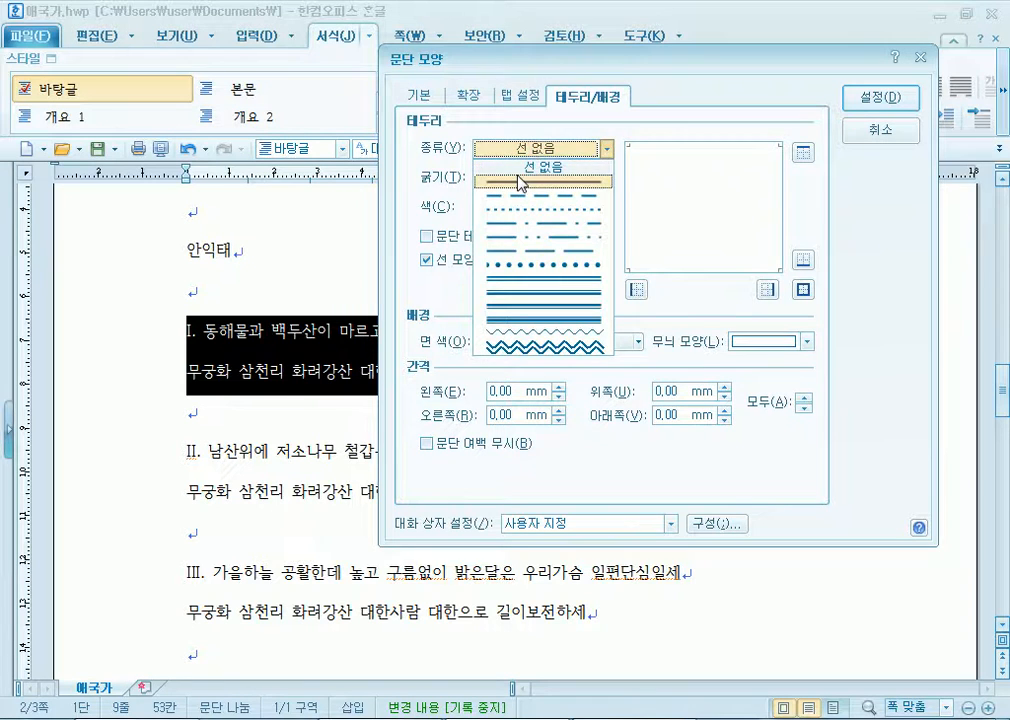
click(519, 181)
click(520, 152)
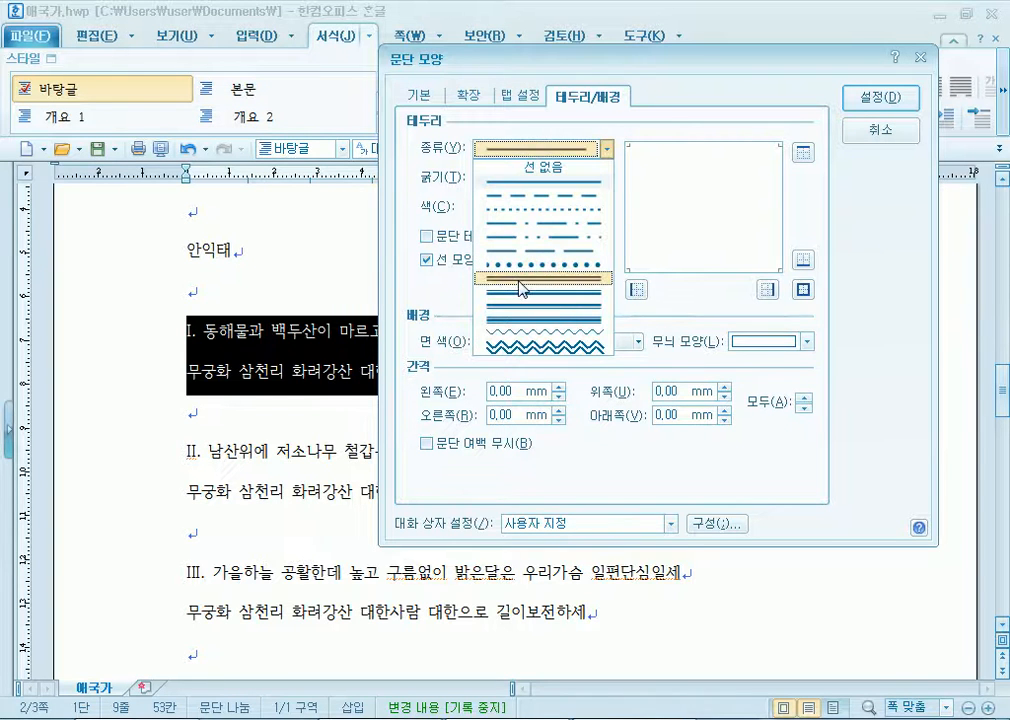
click(525, 181)
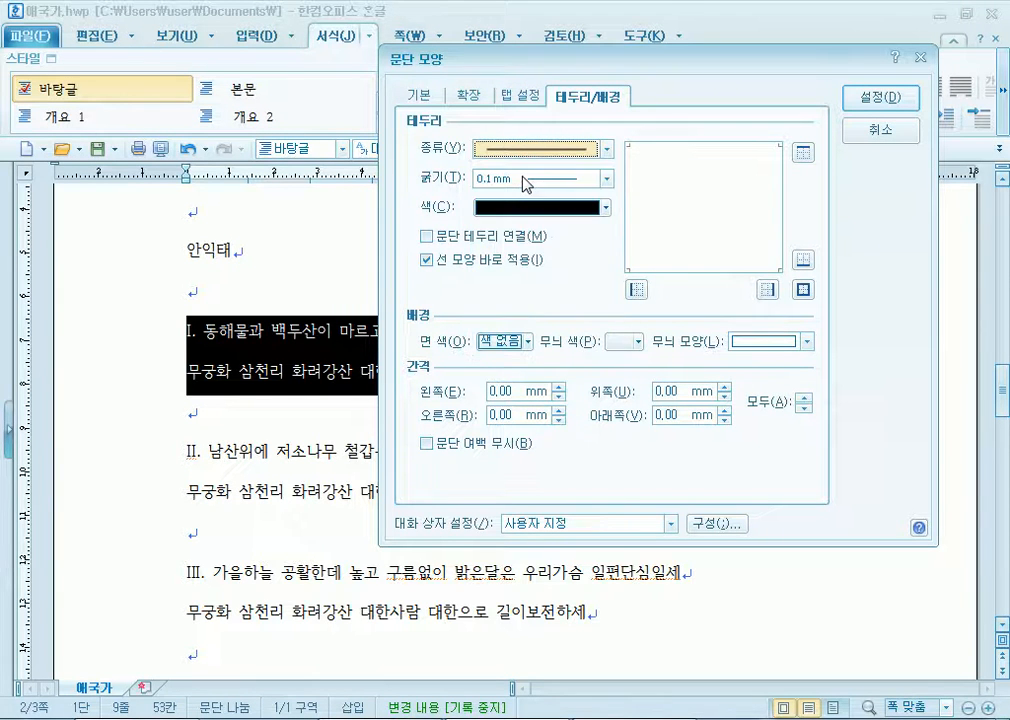
Try the border on all four sides of the paragraphs and clear the sides again.
click(805, 293)
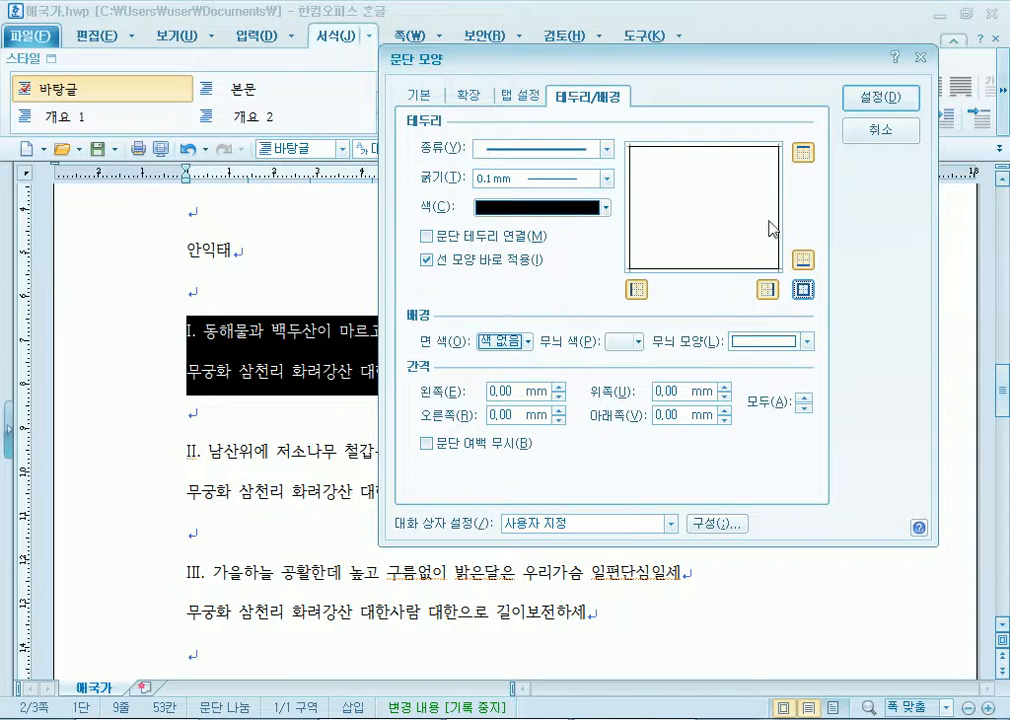
click(637, 290)
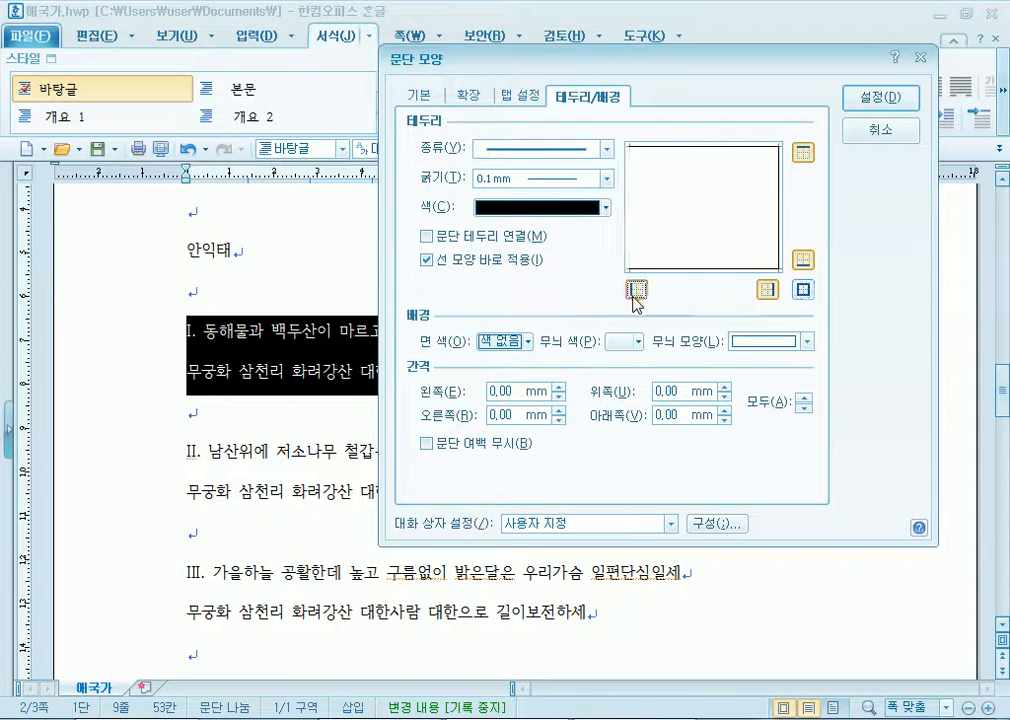
click(767, 290)
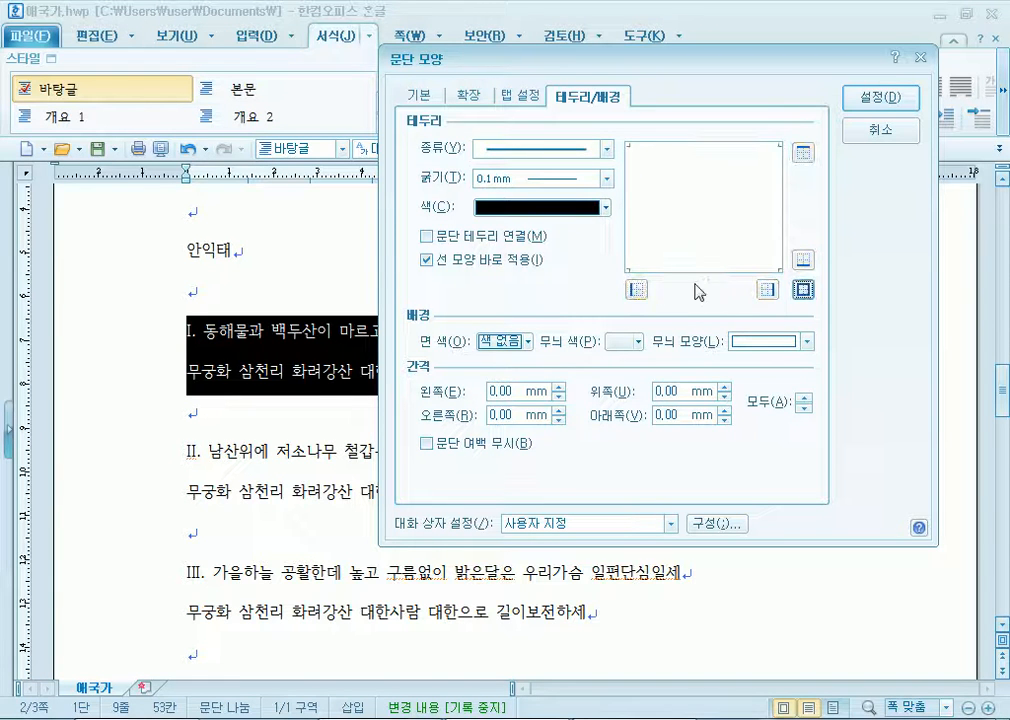
Add the left, right, top and bottom borders to the two lines of verse I and apply the settings.
click(637, 290)
click(767, 290)
click(802, 153)
click(802, 260)
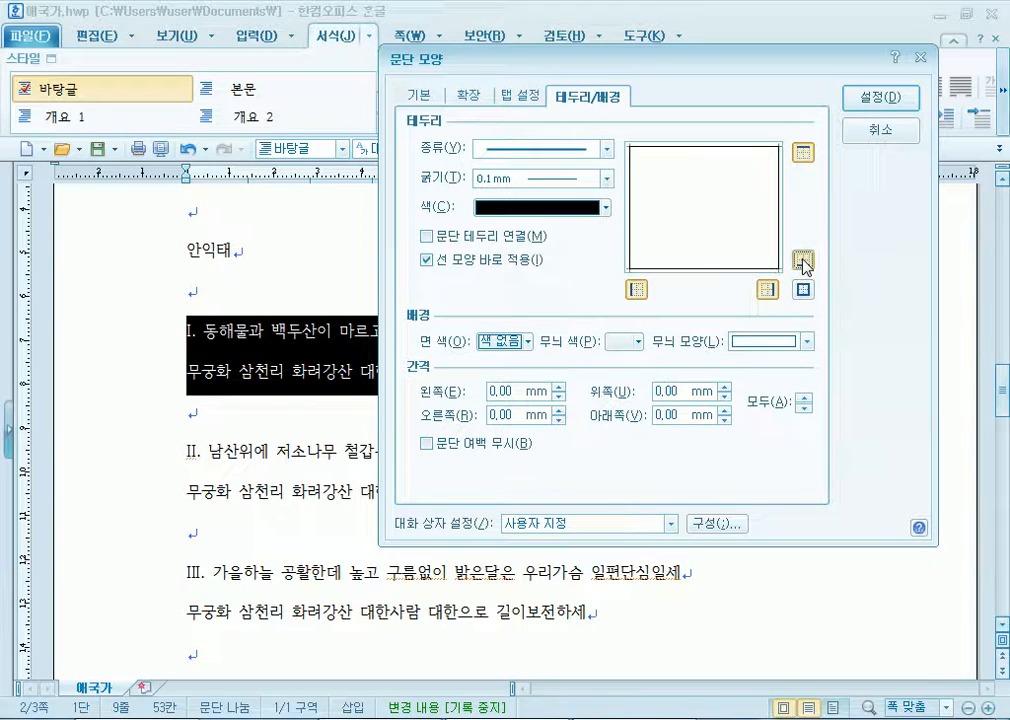
click(802, 290)
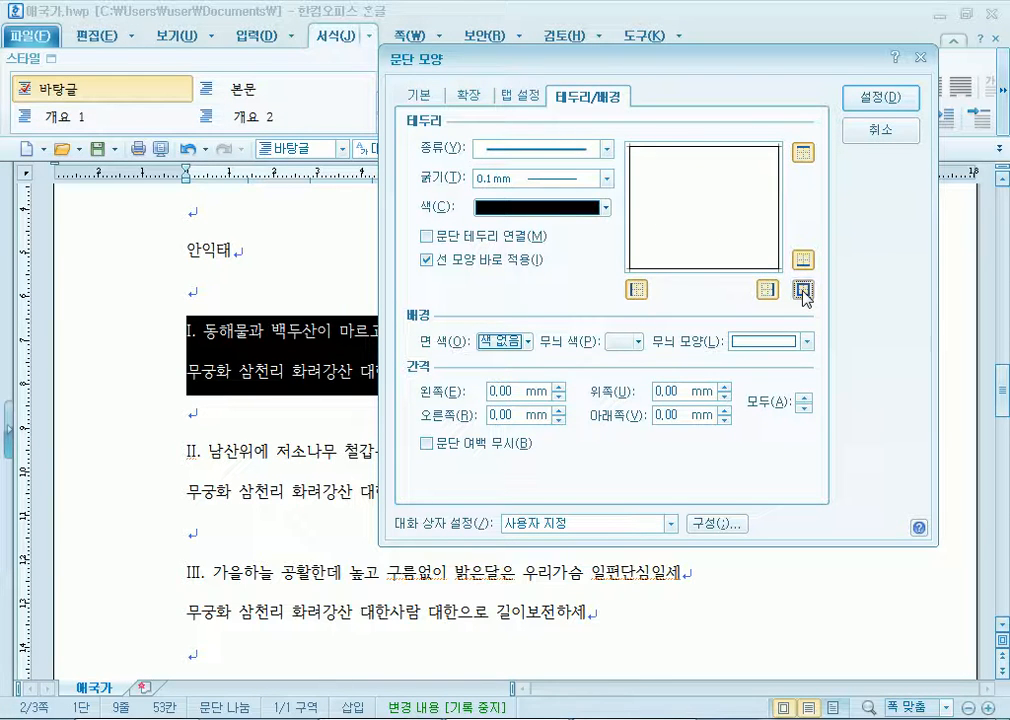
click(885, 98)
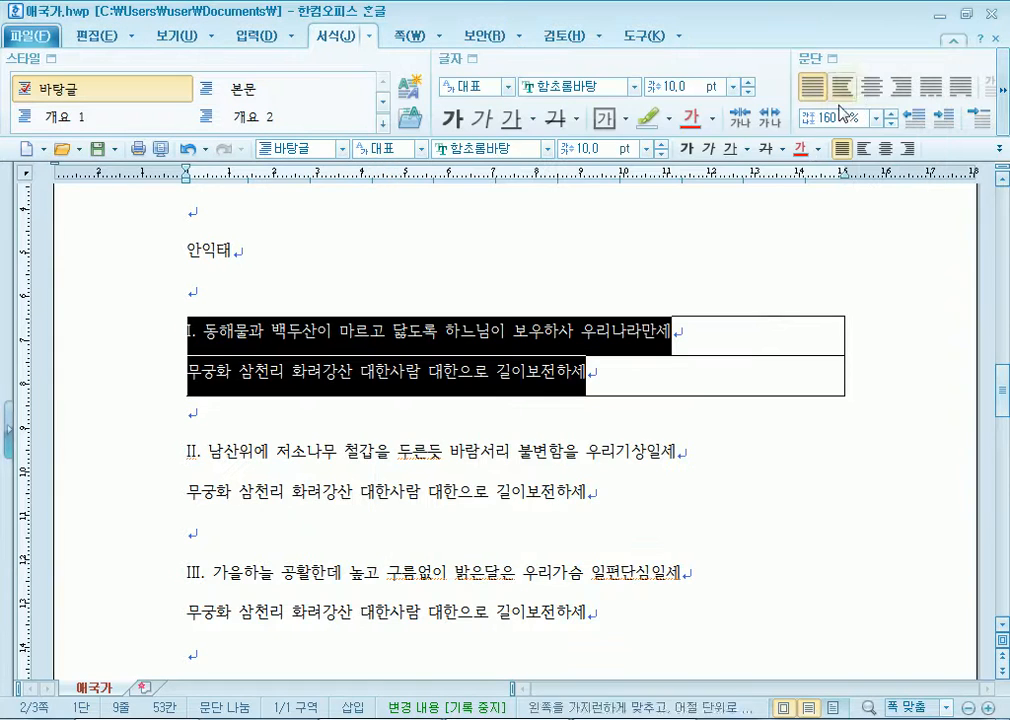
Turn on the option that connects the paragraph borders (문단 테두리 연결) for the two lines of verse I and apply it.
click(479, 447)
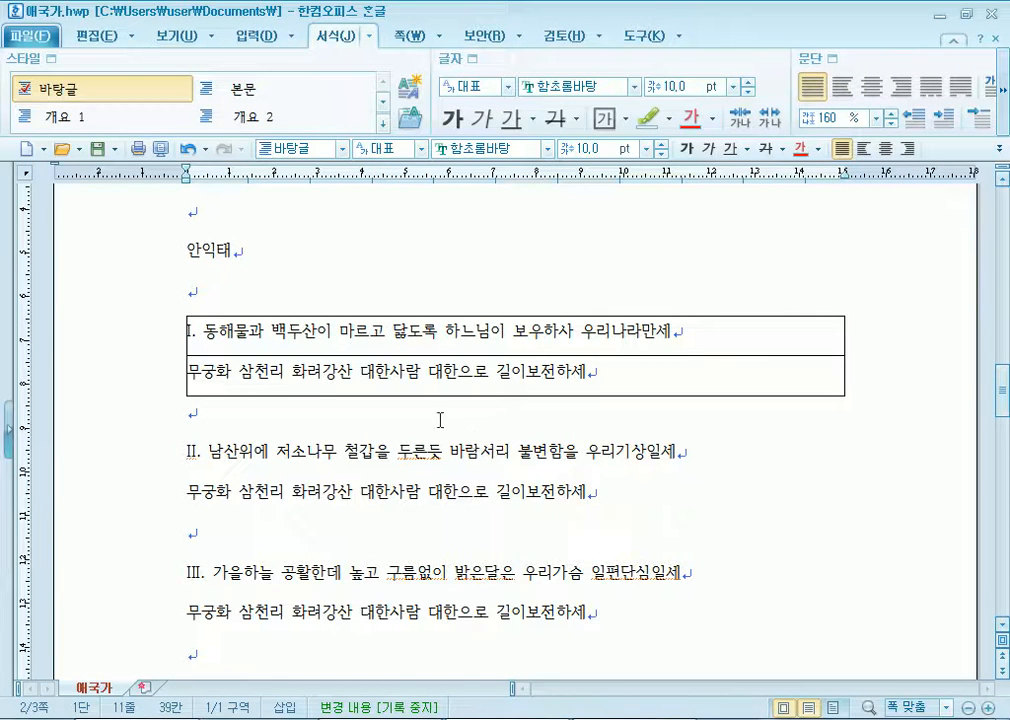
drag(187, 331, 675, 376)
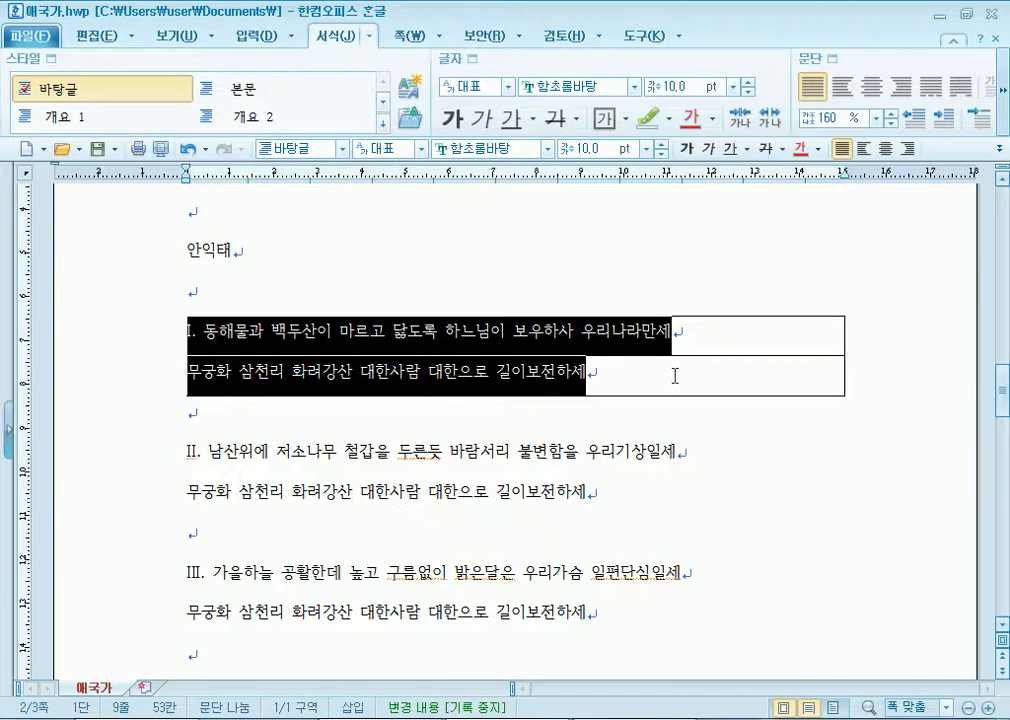
click(818, 62)
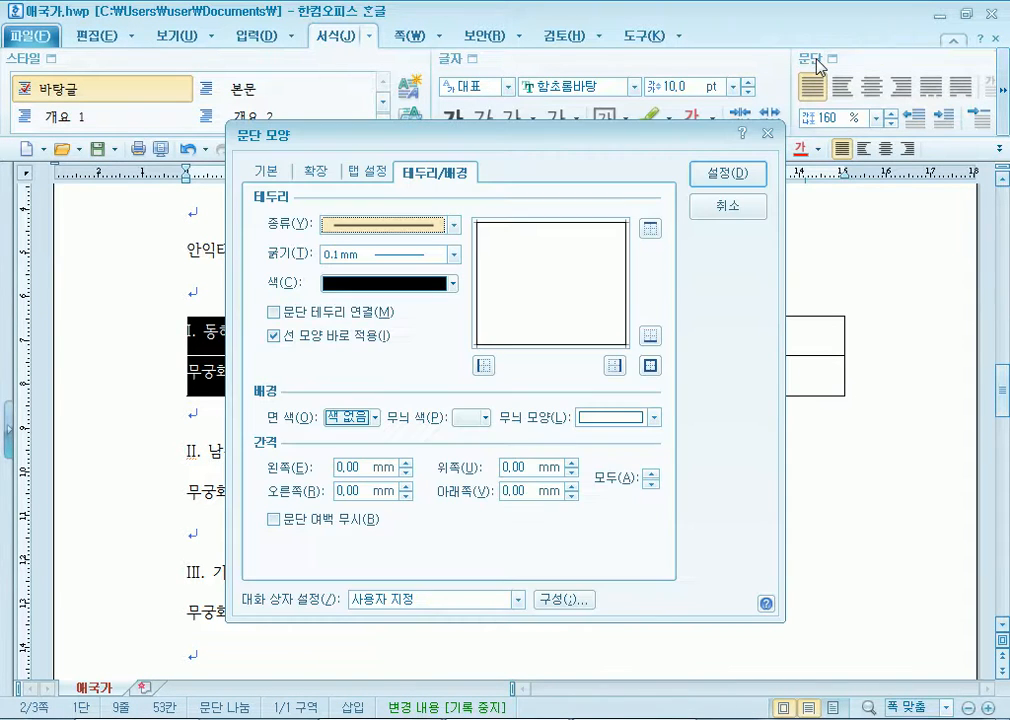
drag(485, 131, 683, 23)
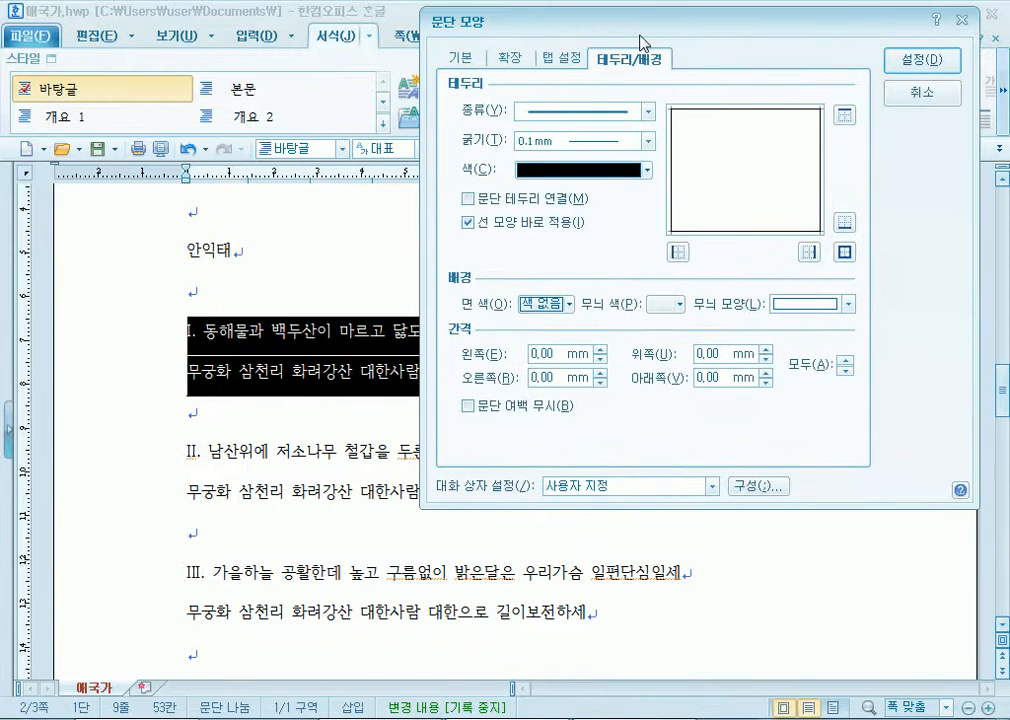
click(476, 200)
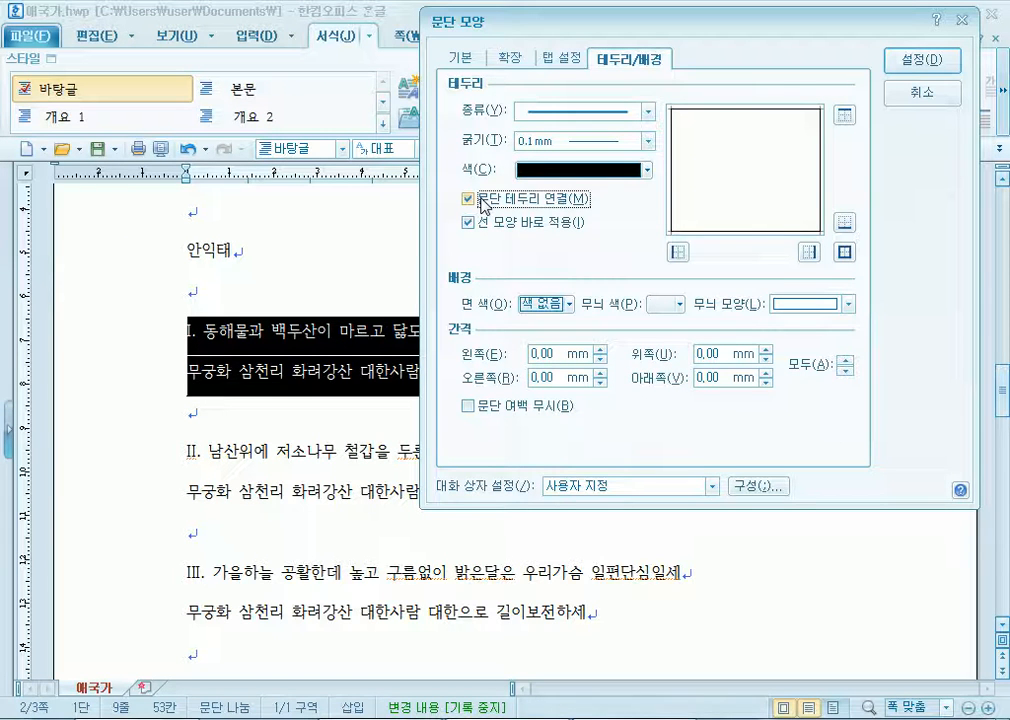
click(482, 201)
drag(433, 22, 533, 556)
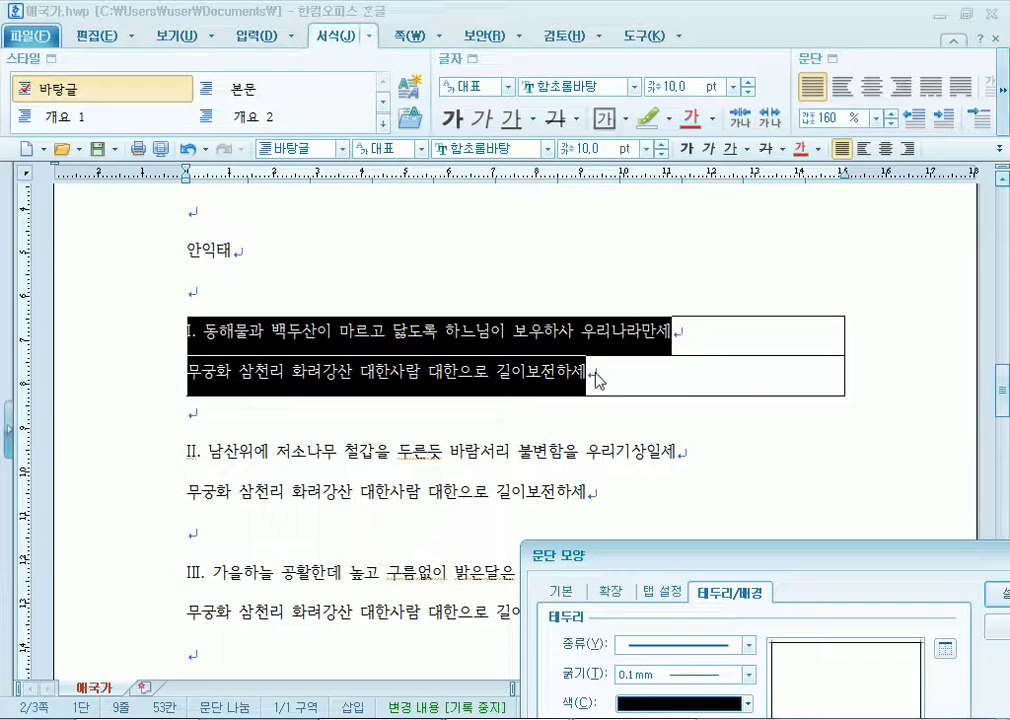
drag(586, 567, 489, 29)
click(503, 195)
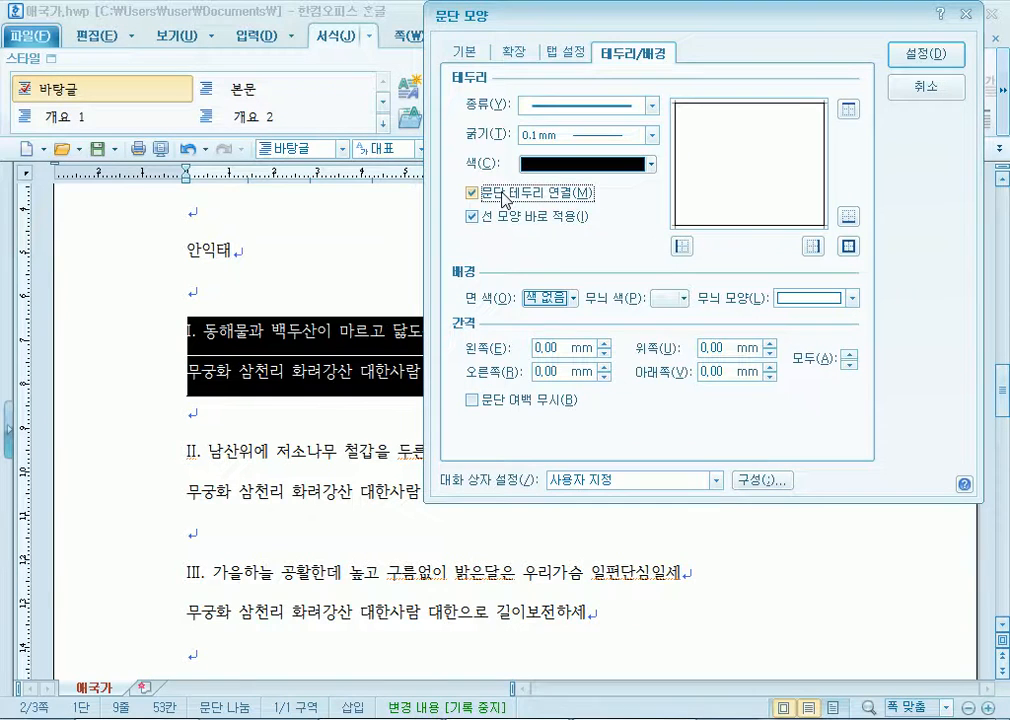
click(915, 55)
click(534, 418)
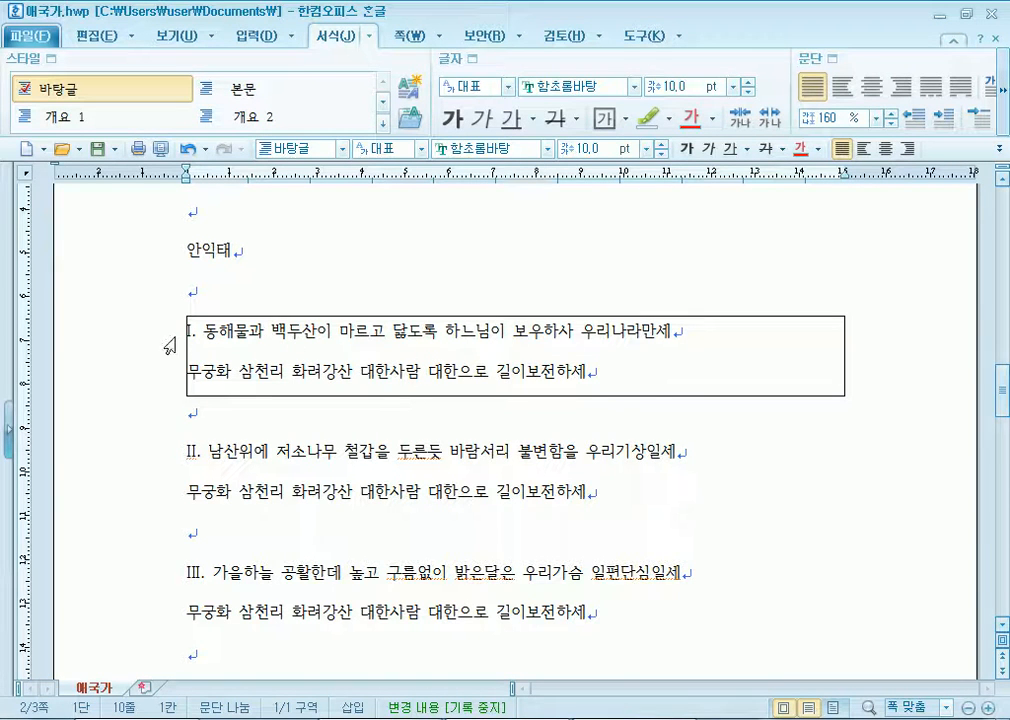
Set the left spacing between border and text to 5 mm for the two lines of verse I and apply it.
drag(187, 330, 584, 370)
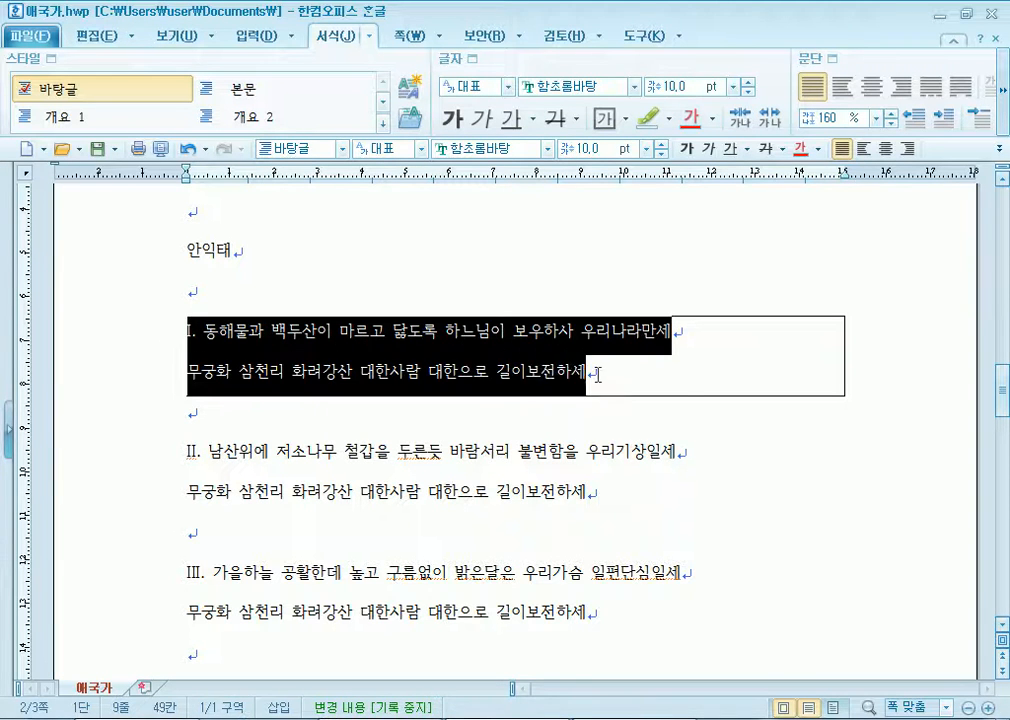
click(676, 367)
drag(505, 330, 495, 368)
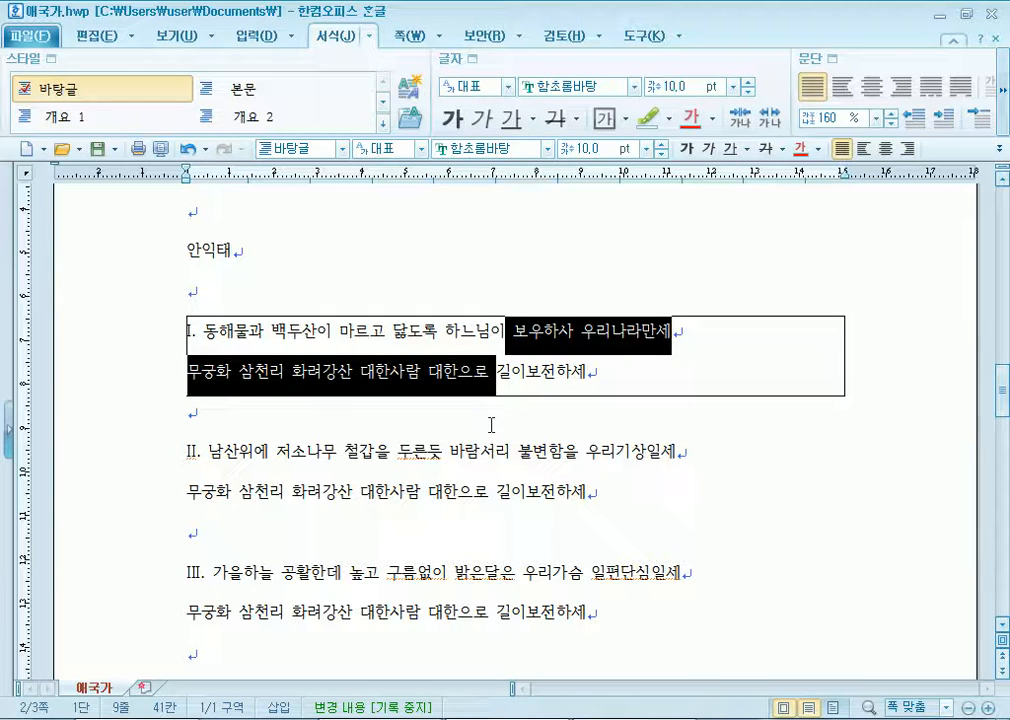
click(832, 58)
drag(523, 139, 654, 42)
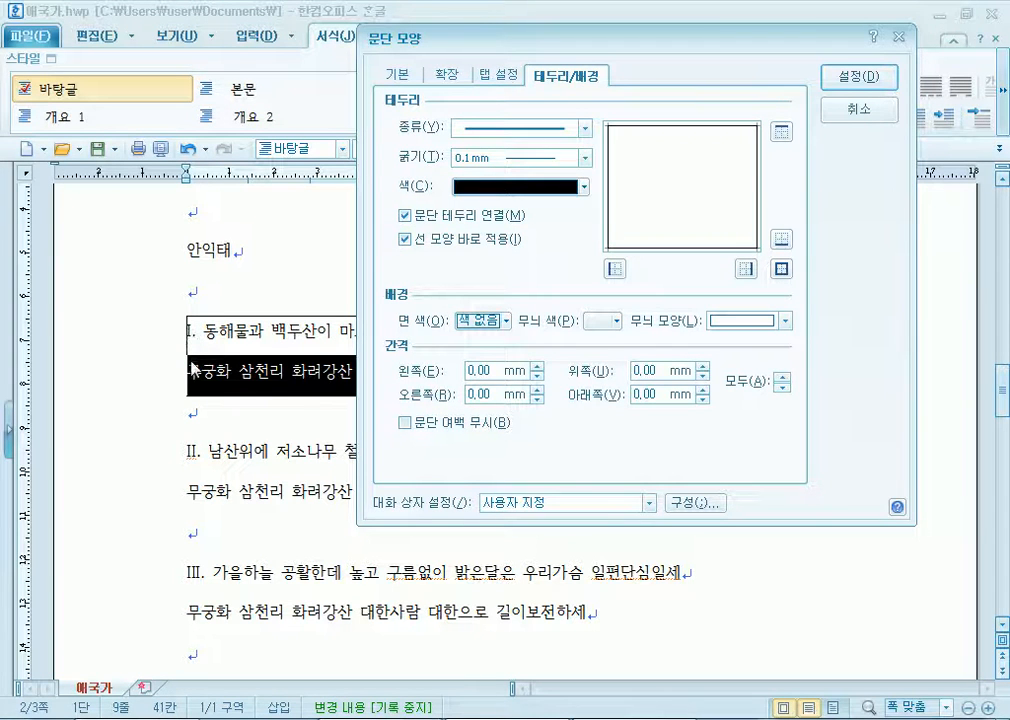
click(537, 367)
click(537, 367)
click(537, 367)
click(537, 367)
click(537, 367)
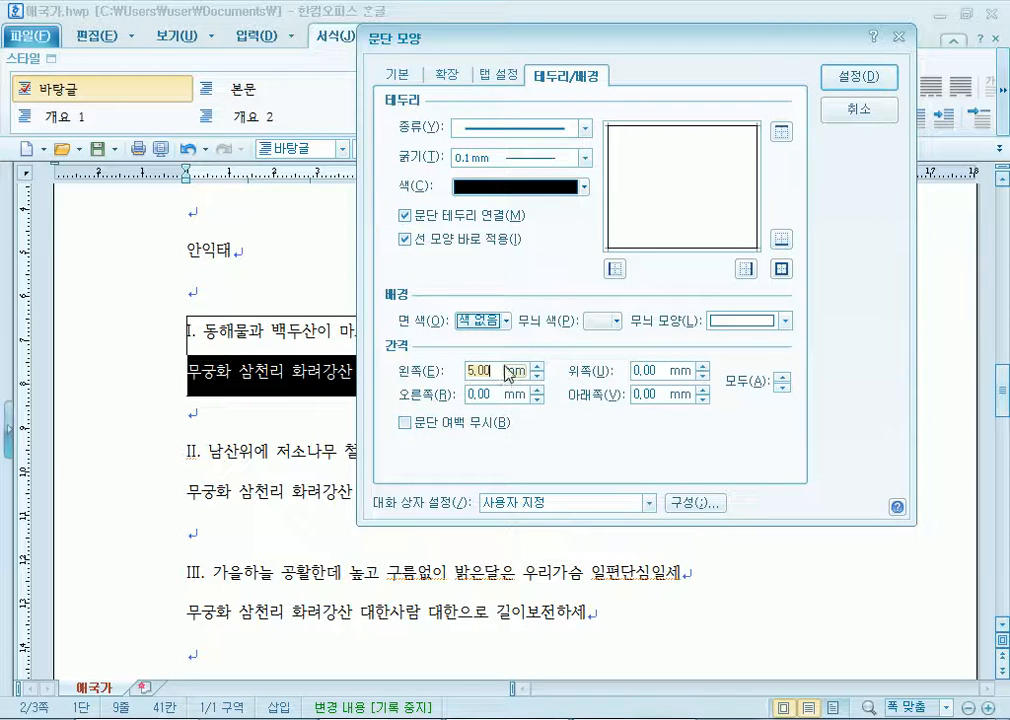
click(855, 80)
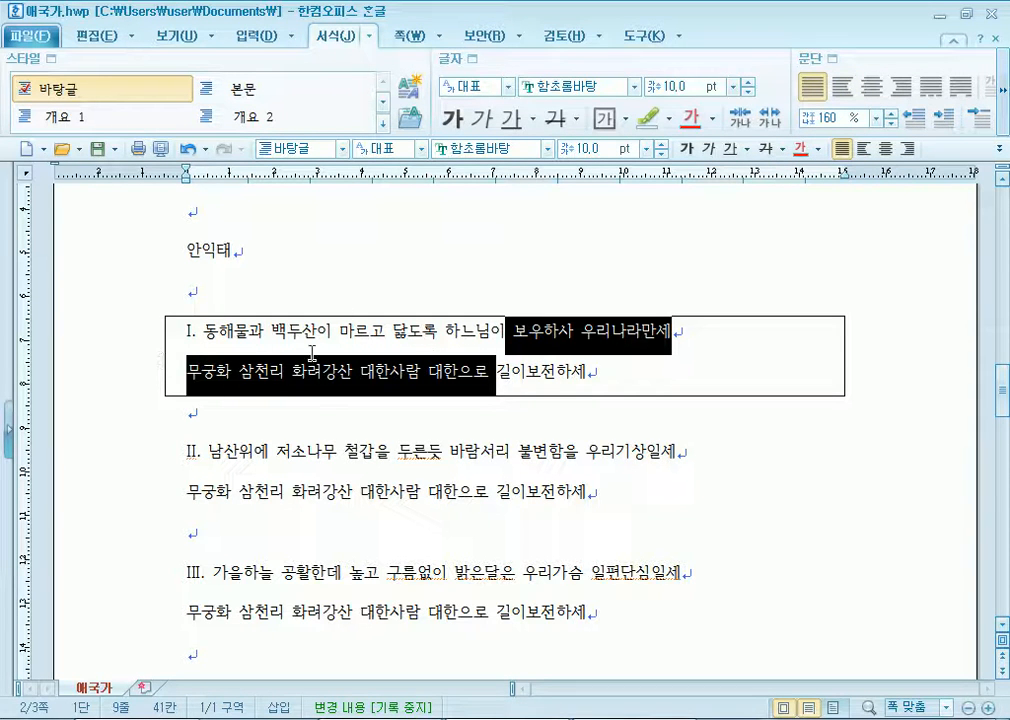
click(474, 295)
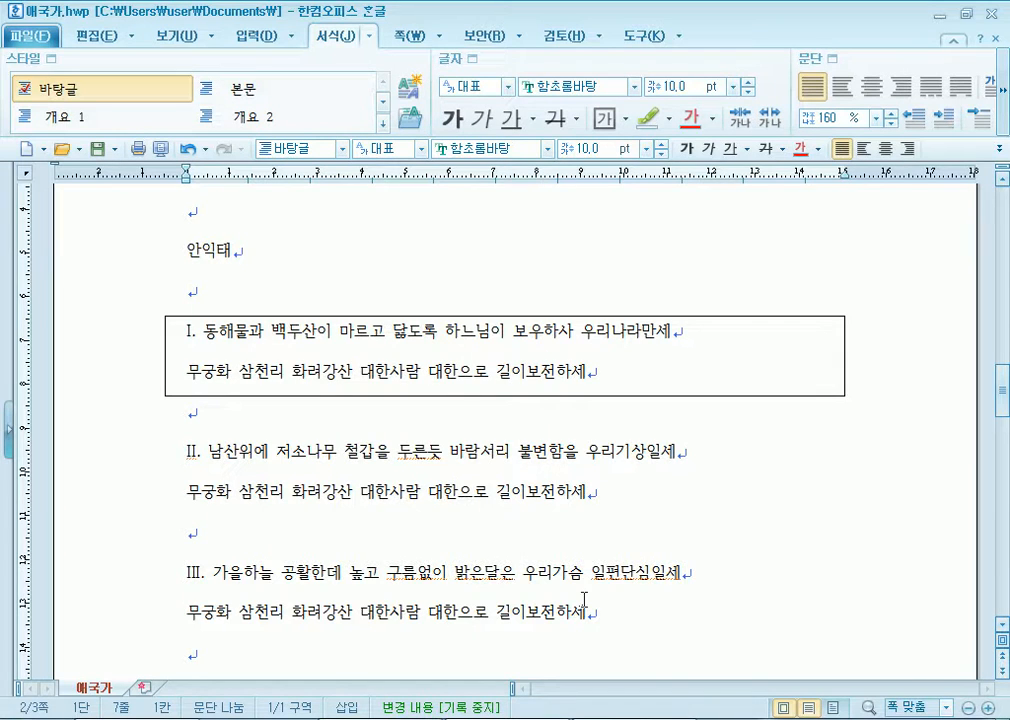
Apply a connected double-line border of 0.5 mm on all four sides of the two long paragraphs at the end of the page.
scroll(573, 562, down, 10)
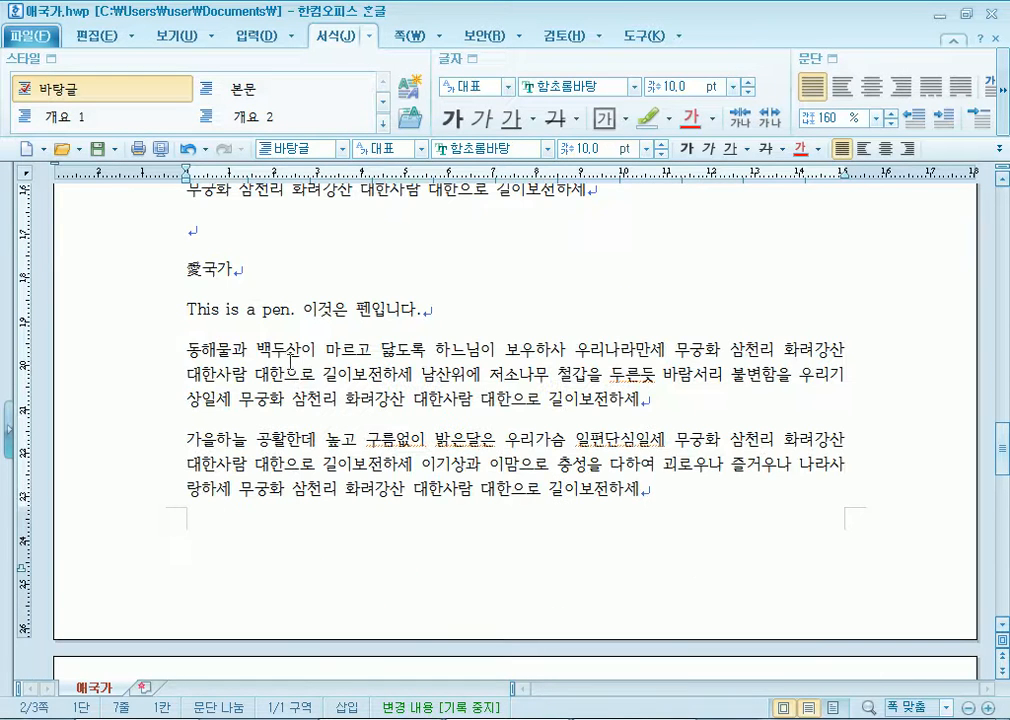
drag(165, 356, 659, 508)
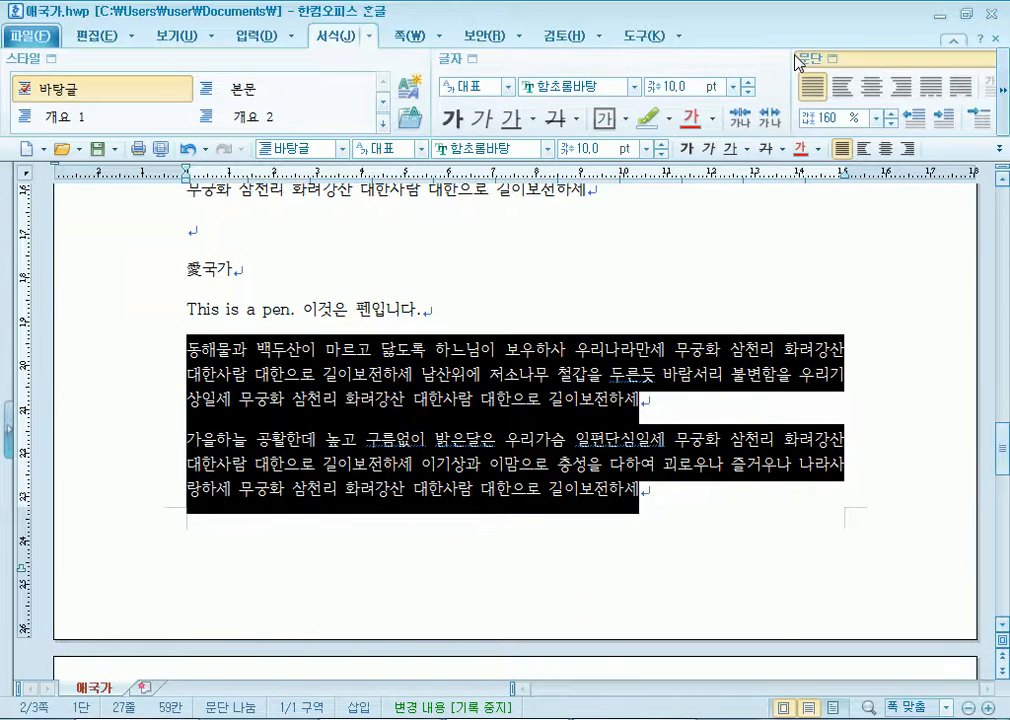
key(alt+t)
click(381, 224)
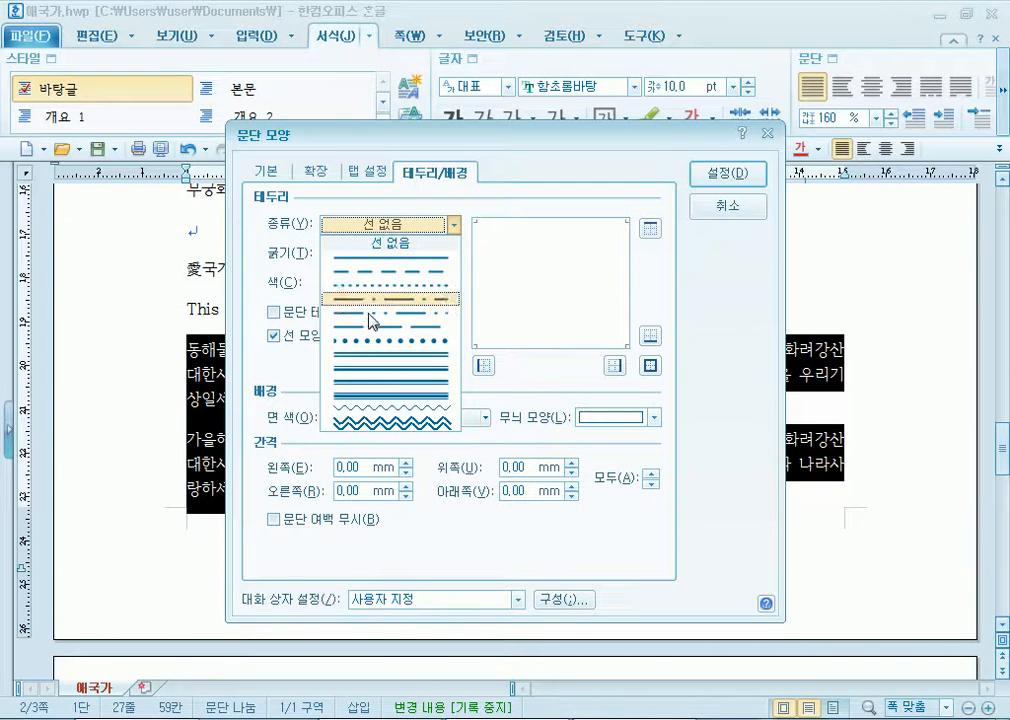
click(363, 358)
click(354, 318)
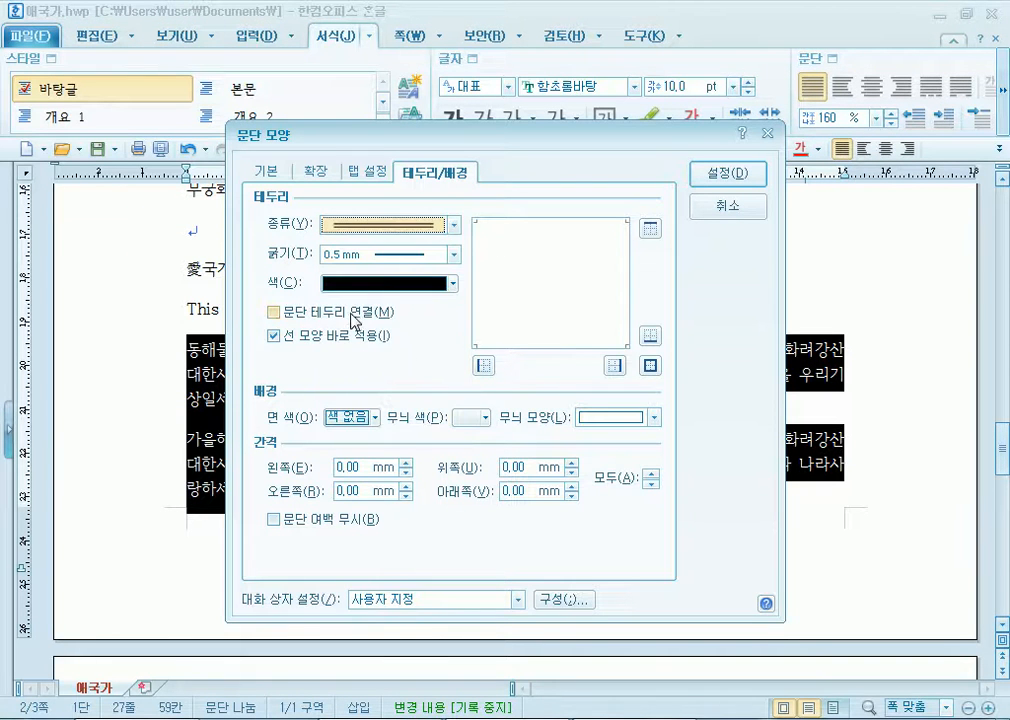
click(650, 365)
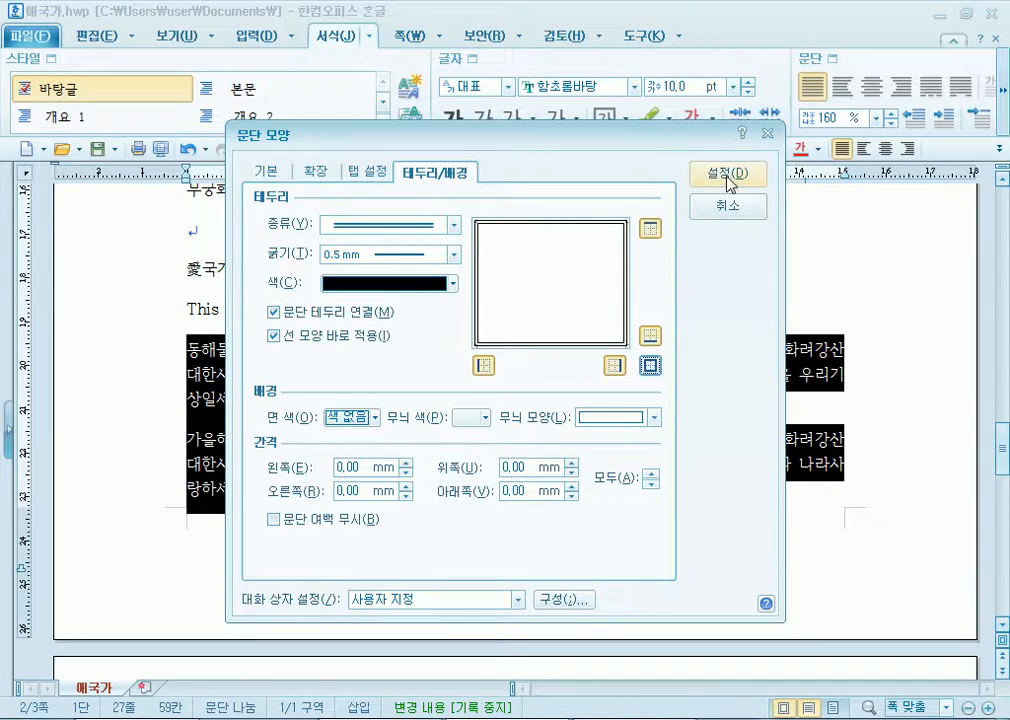
click(733, 175)
click(719, 231)
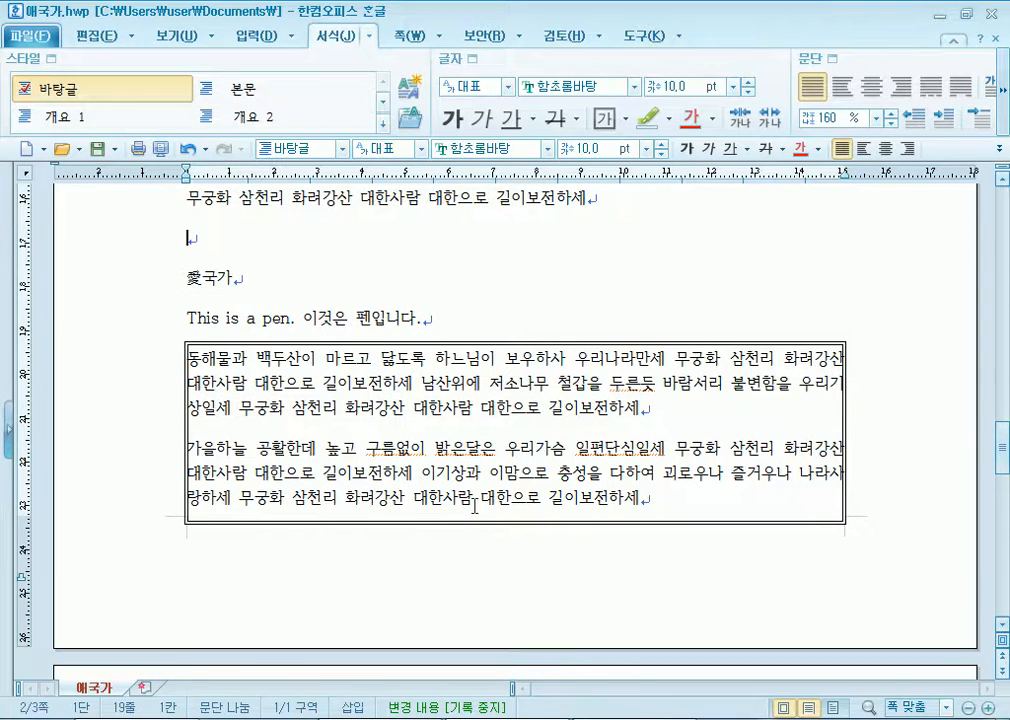
scroll(470, 510, down, 3)
scroll(453, 530, up, 3)
drag(189, 357, 240, 407)
click(232, 383)
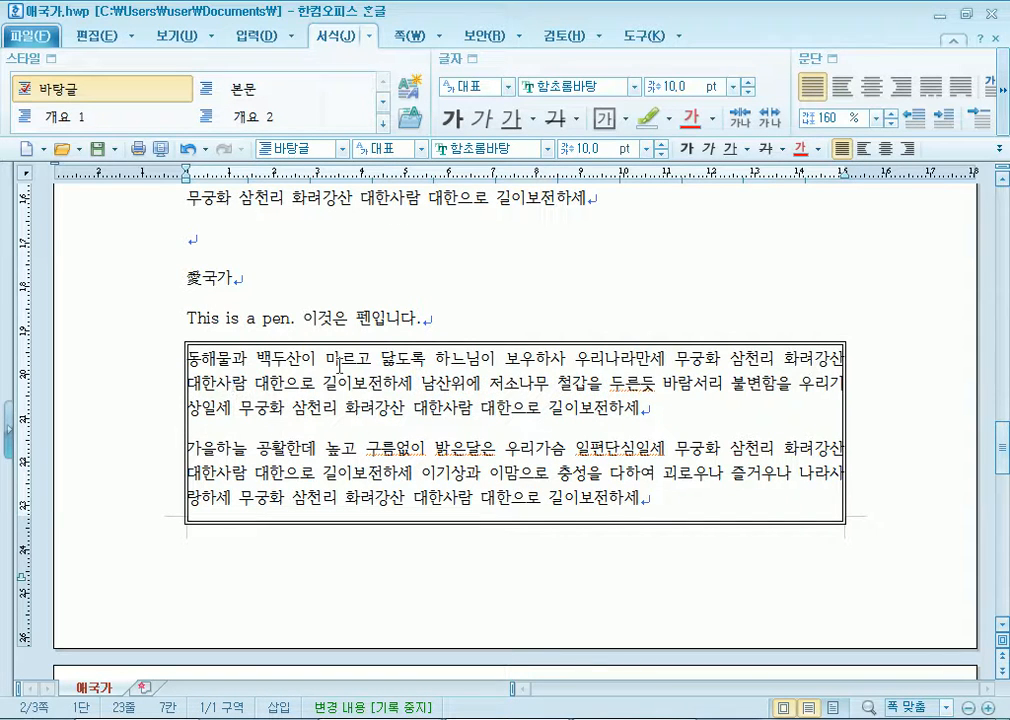
Set the left paragraph margin of the two double-bordered paragraphs to 5 pt.
drag(300, 357, 304, 500)
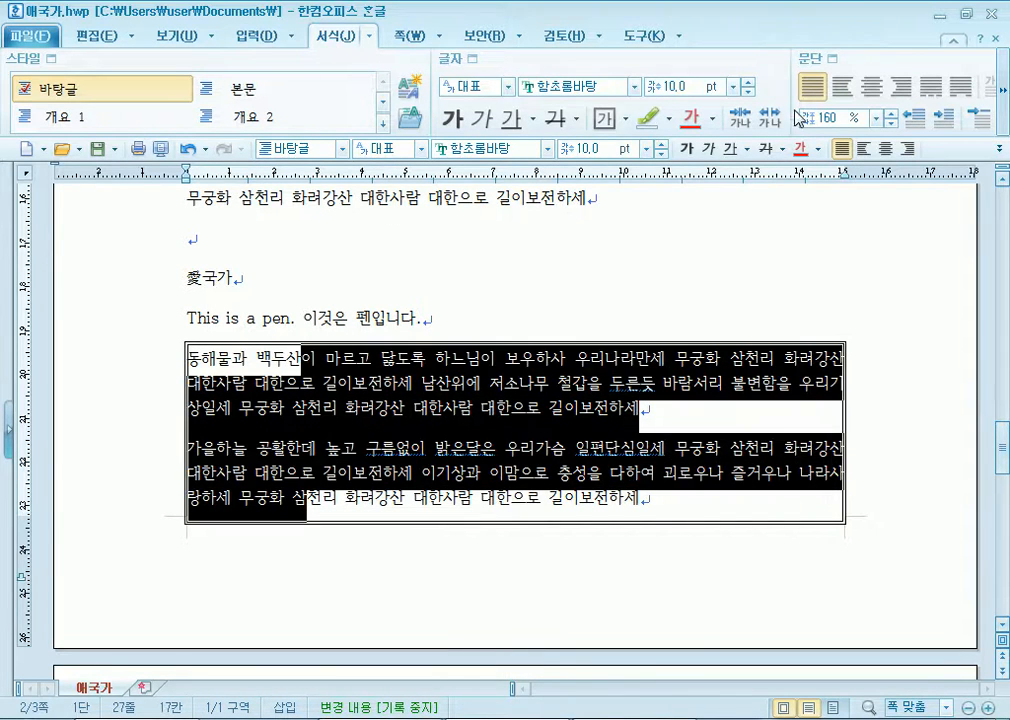
click(819, 60)
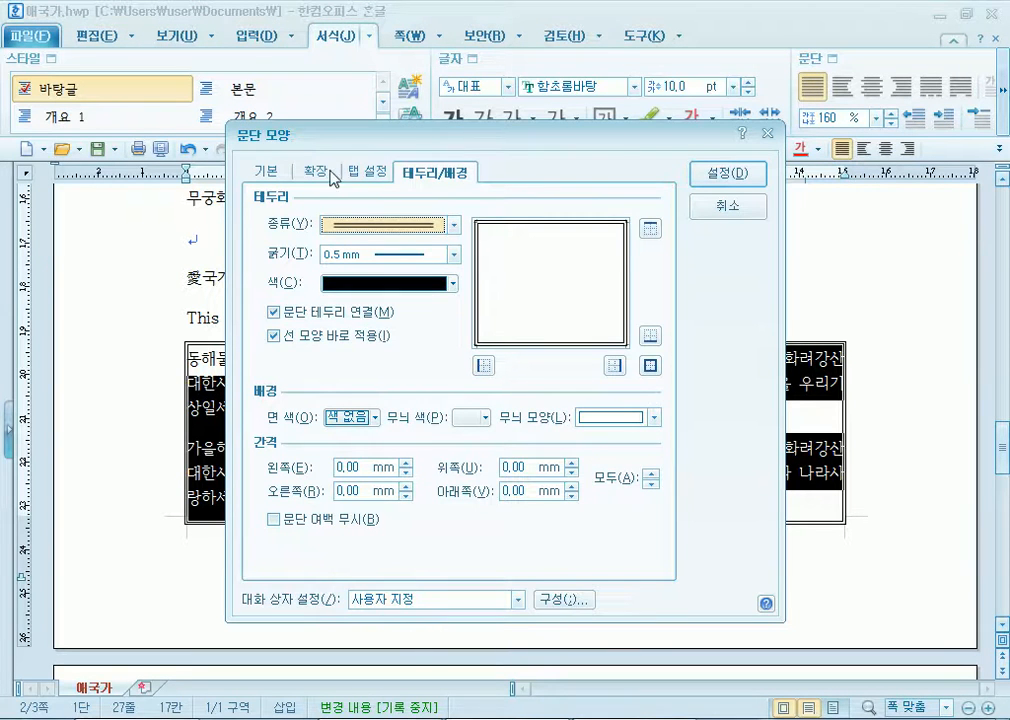
click(268, 170)
click(427, 251)
click(427, 251)
click(427, 251)
click(427, 251)
click(427, 251)
Set the right paragraph margin of the double-bordered paragraphs to 5 pt and apply the settings.
click(427, 278)
click(427, 278)
click(427, 278)
click(427, 278)
click(427, 278)
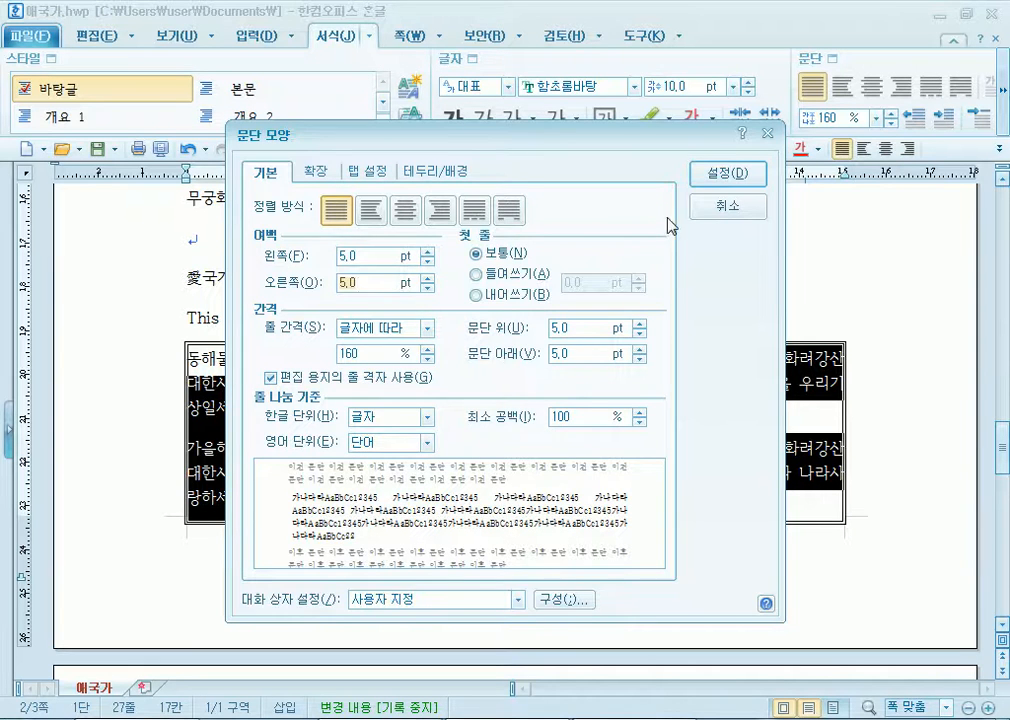
click(750, 173)
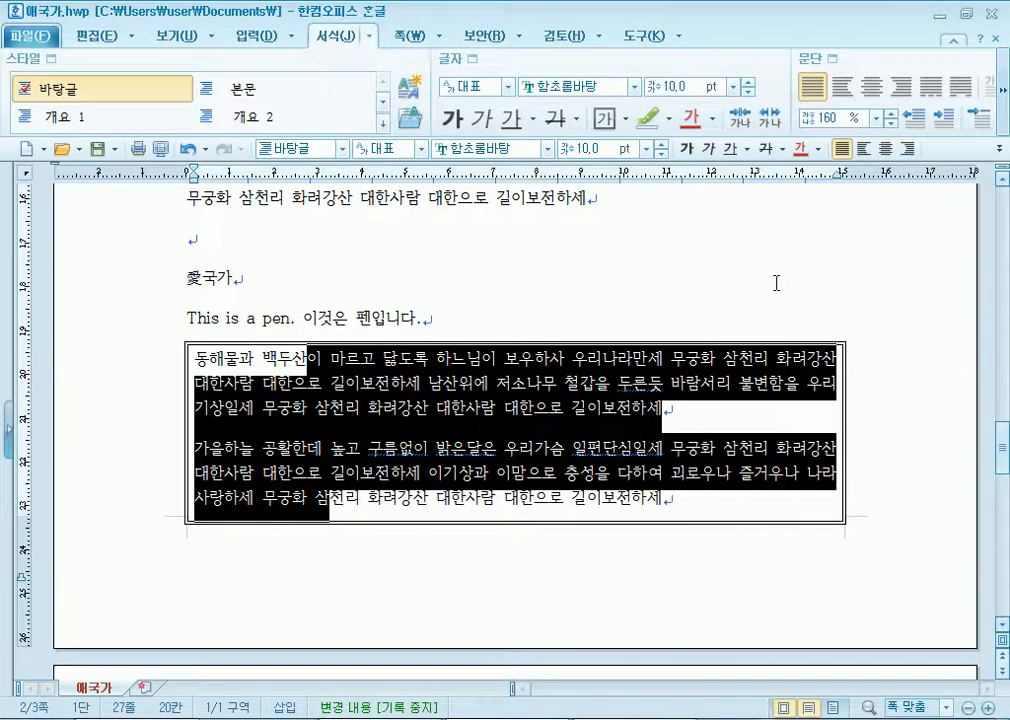
click(776, 283)
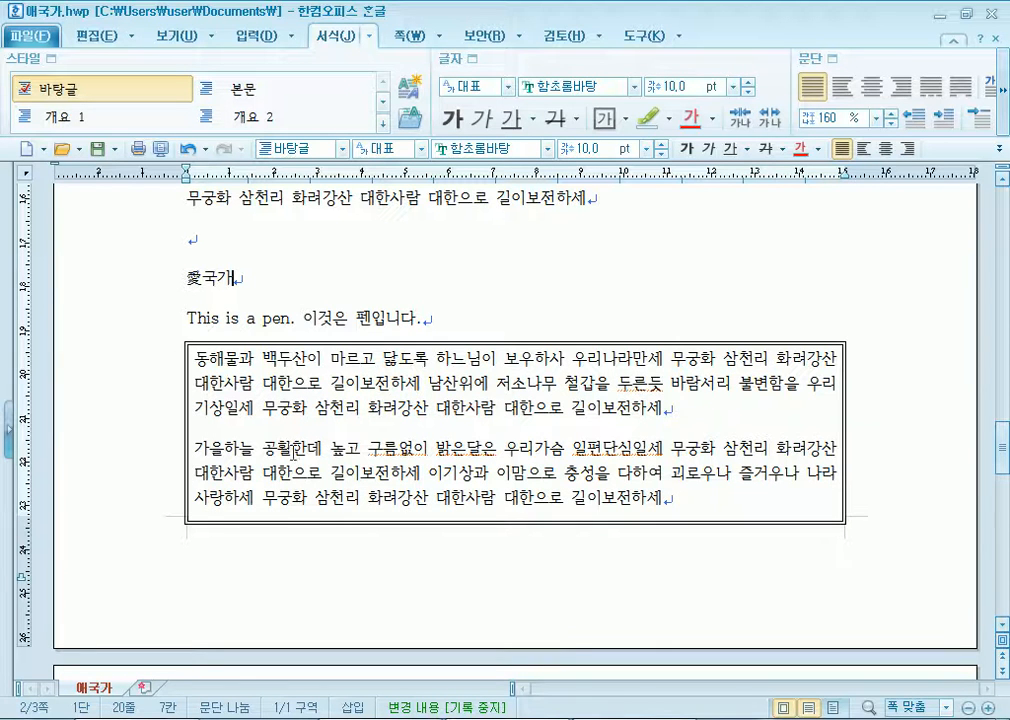
Reset the left border spacing of the two lines of verse I to 0 mm and apply it.
scroll(403, 573, up, 6)
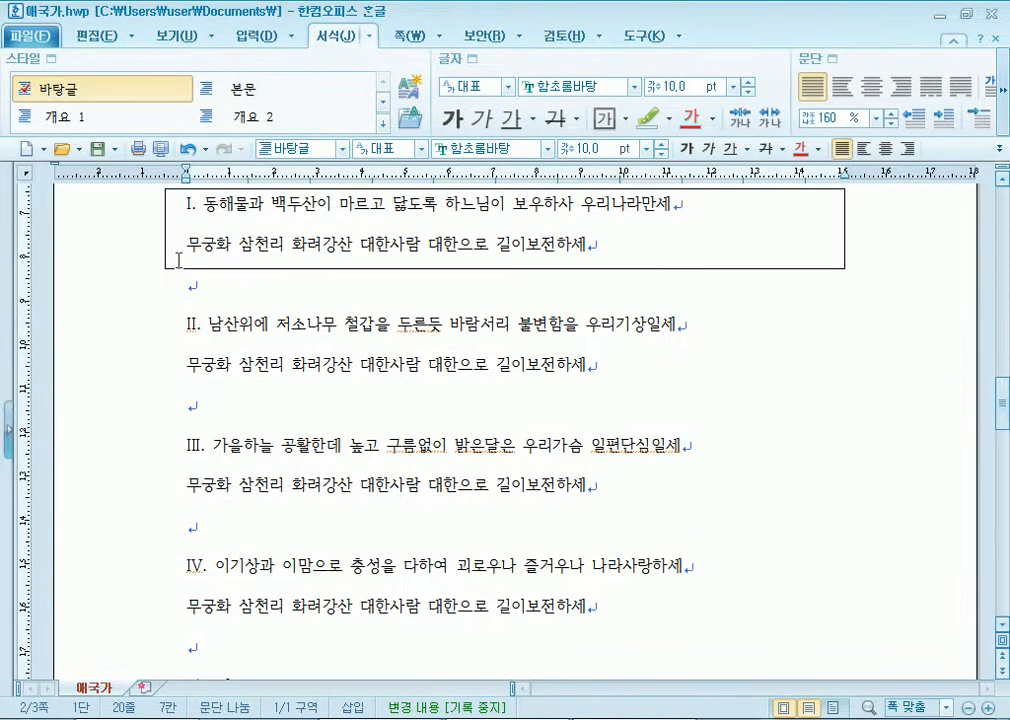
scroll(180, 260, up, 1)
drag(188, 274, 609, 309)
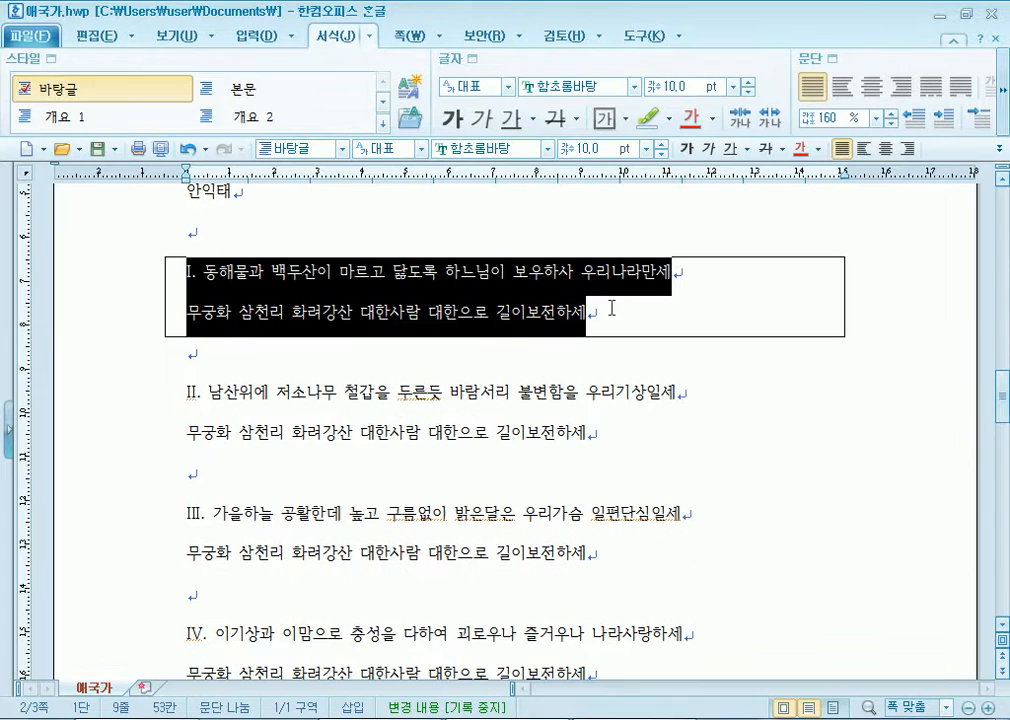
click(829, 58)
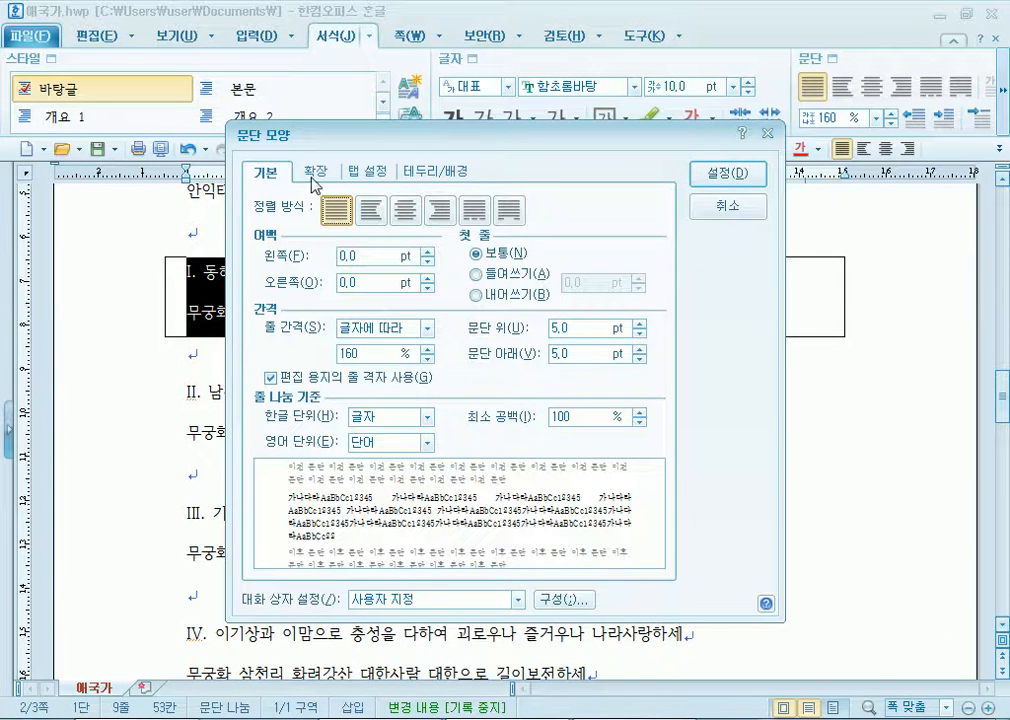
click(440, 171)
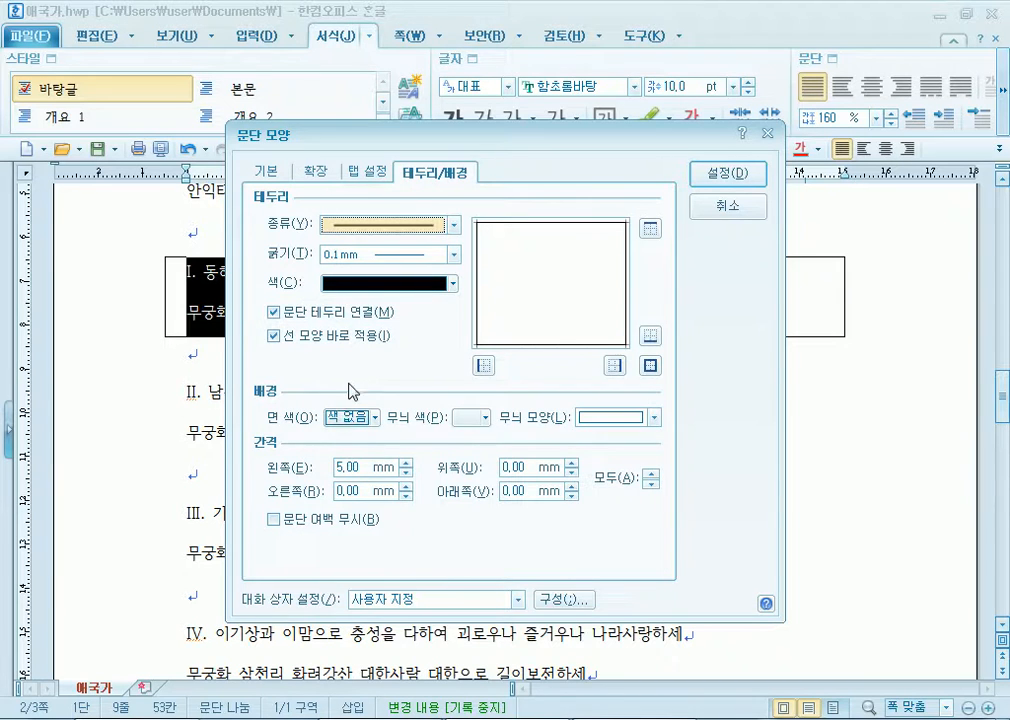
click(406, 472)
click(406, 472)
click(406, 472)
click(406, 472)
click(406, 472)
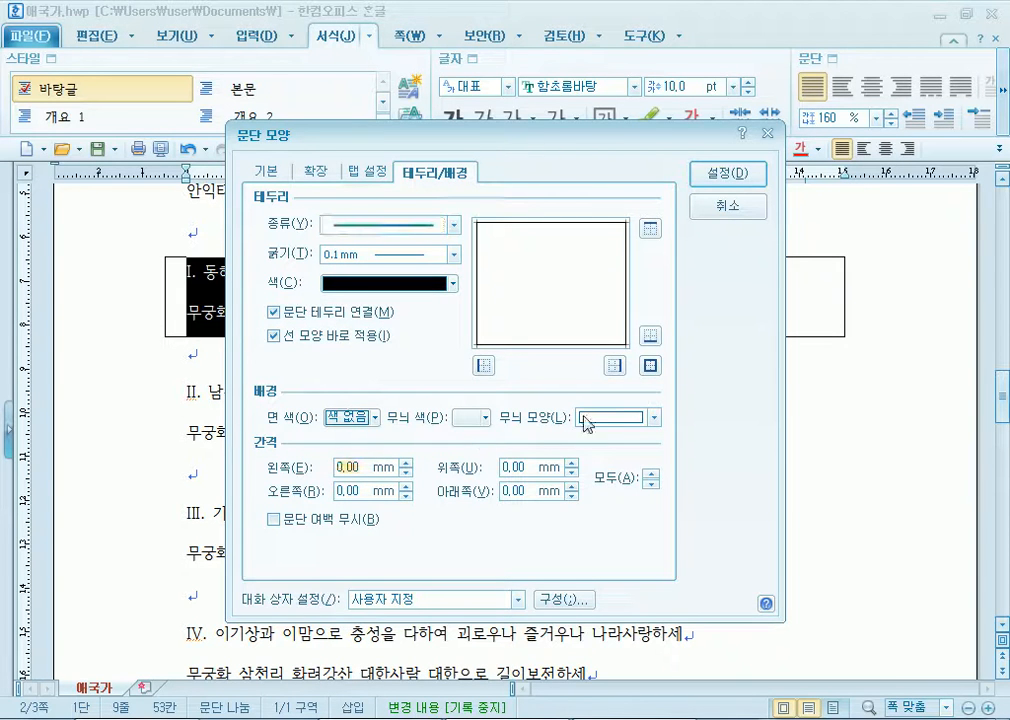
click(740, 173)
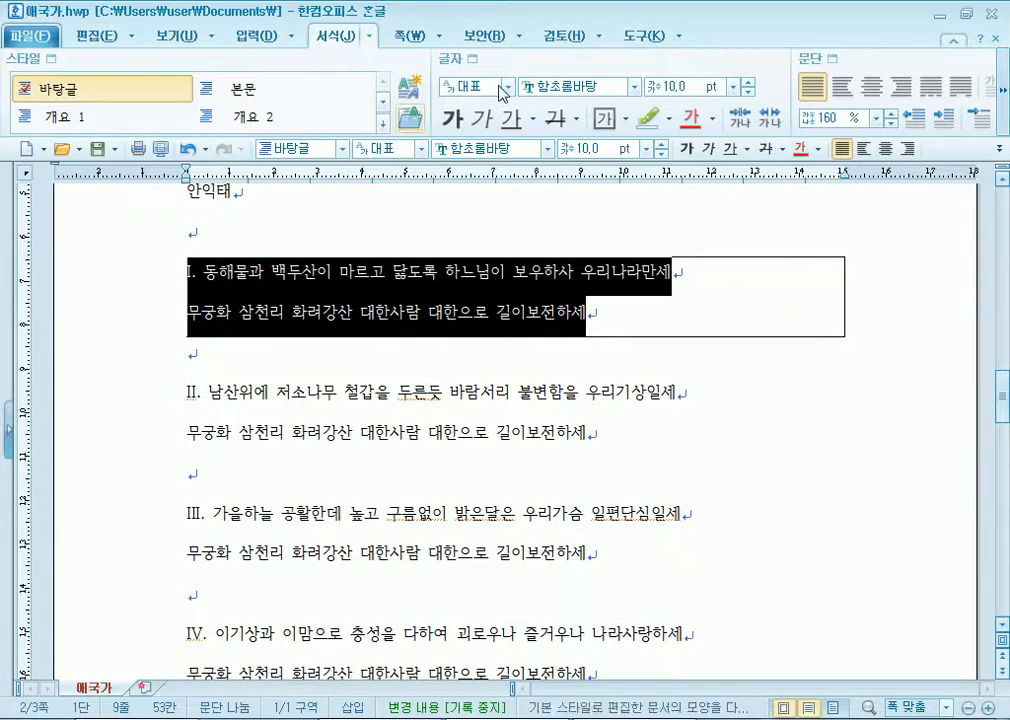
Set the left paragraph margin of the two lines of verse I to 5 pt.
click(423, 271)
drag(234, 271, 269, 312)
click(816, 67)
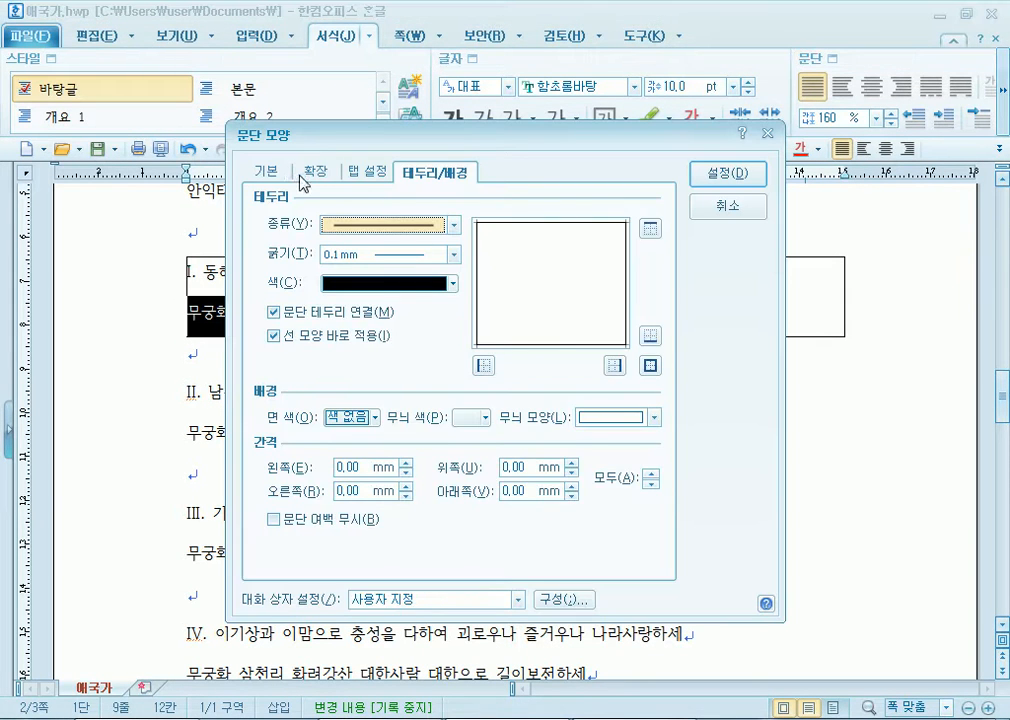
click(265, 171)
click(426, 252)
double_click(426, 252)
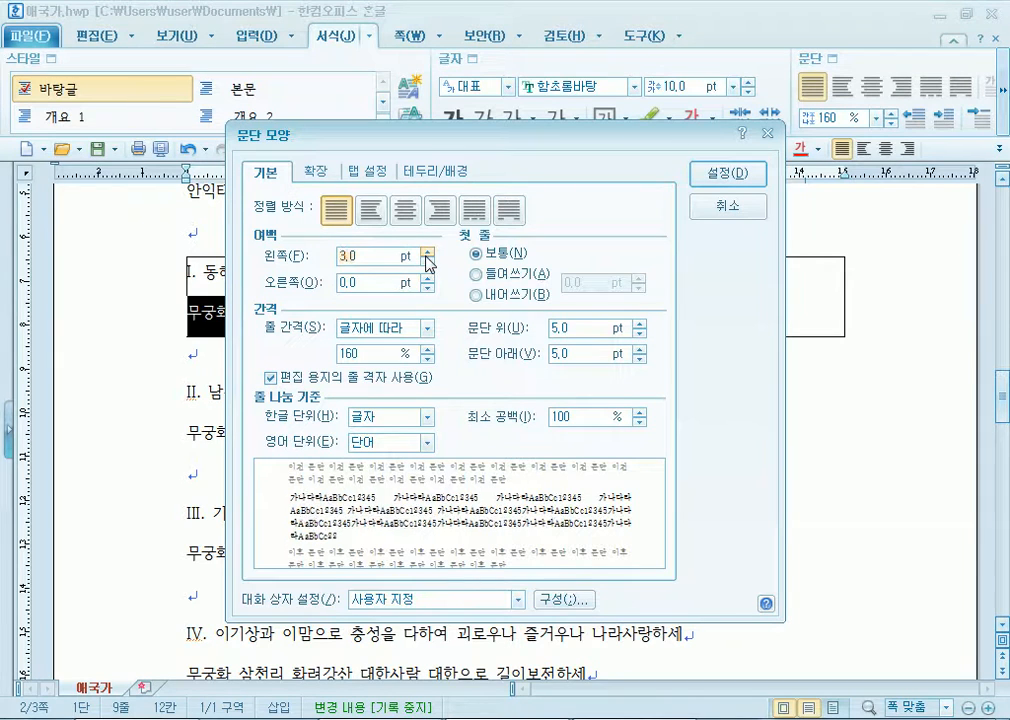
double_click(426, 252)
click(426, 252)
click(426, 261)
Set the right paragraph margin of the verse I lines to 5 pt and apply the settings.
click(428, 278)
double_click(428, 278)
double_click(428, 278)
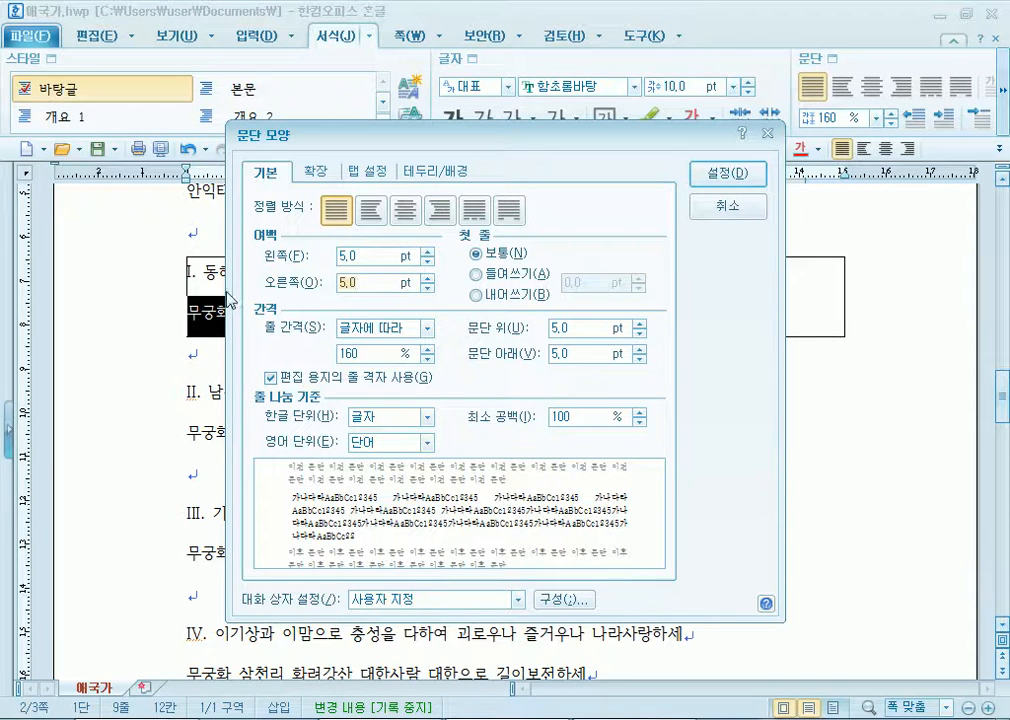
click(749, 172)
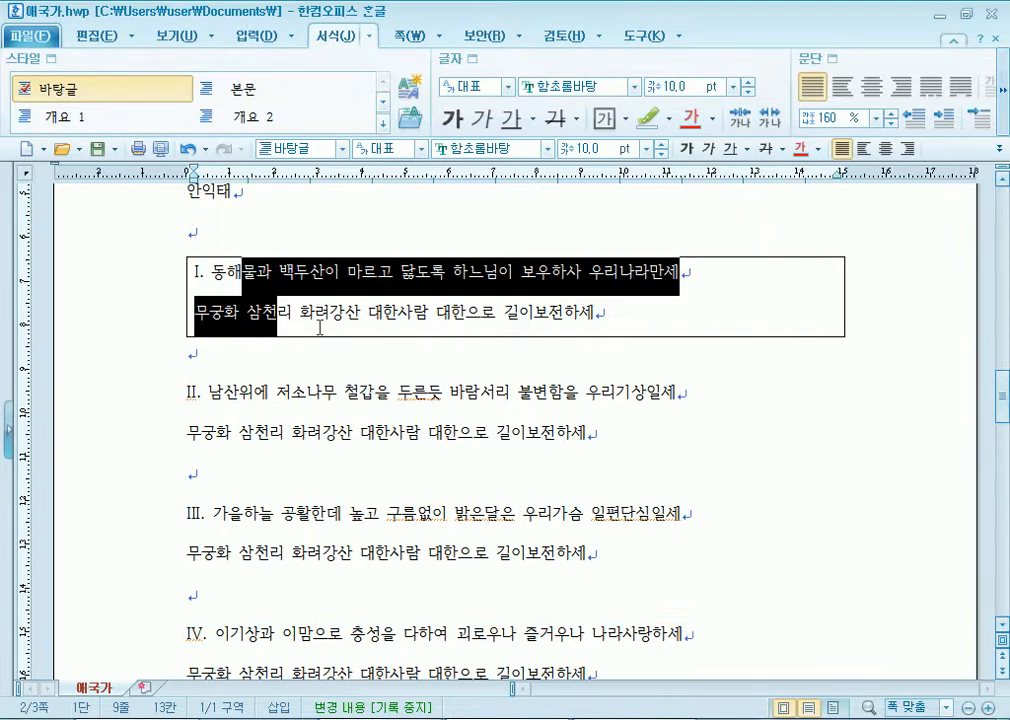
click(300, 476)
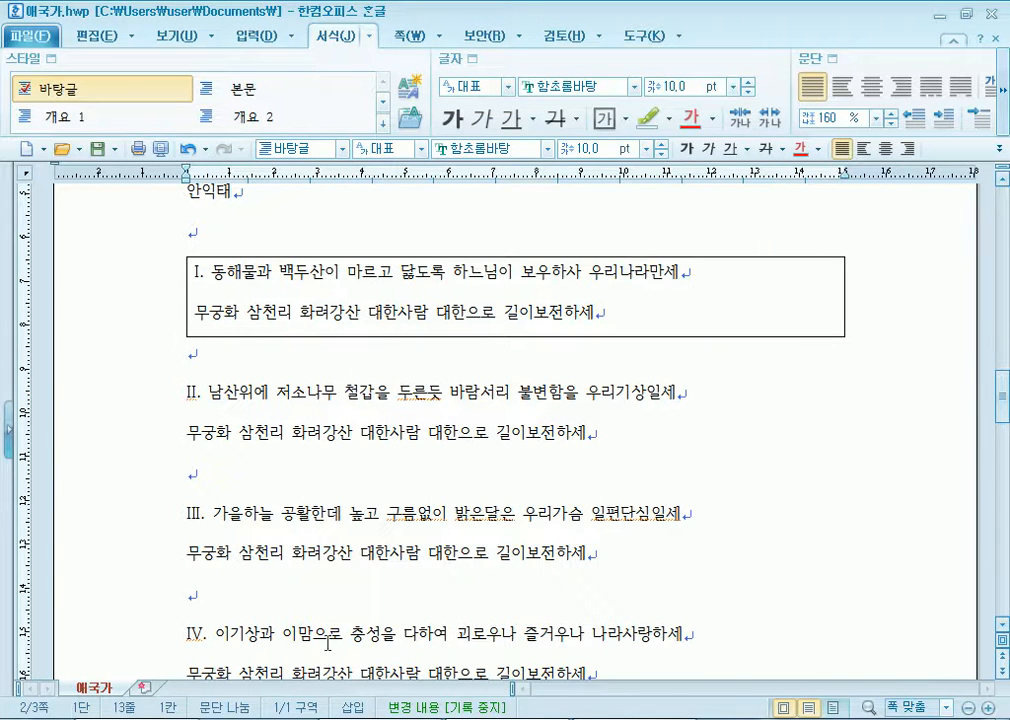
Select verses I through IV and set their left paragraph margin to 10 pt.
scroll(327, 645, down, 2)
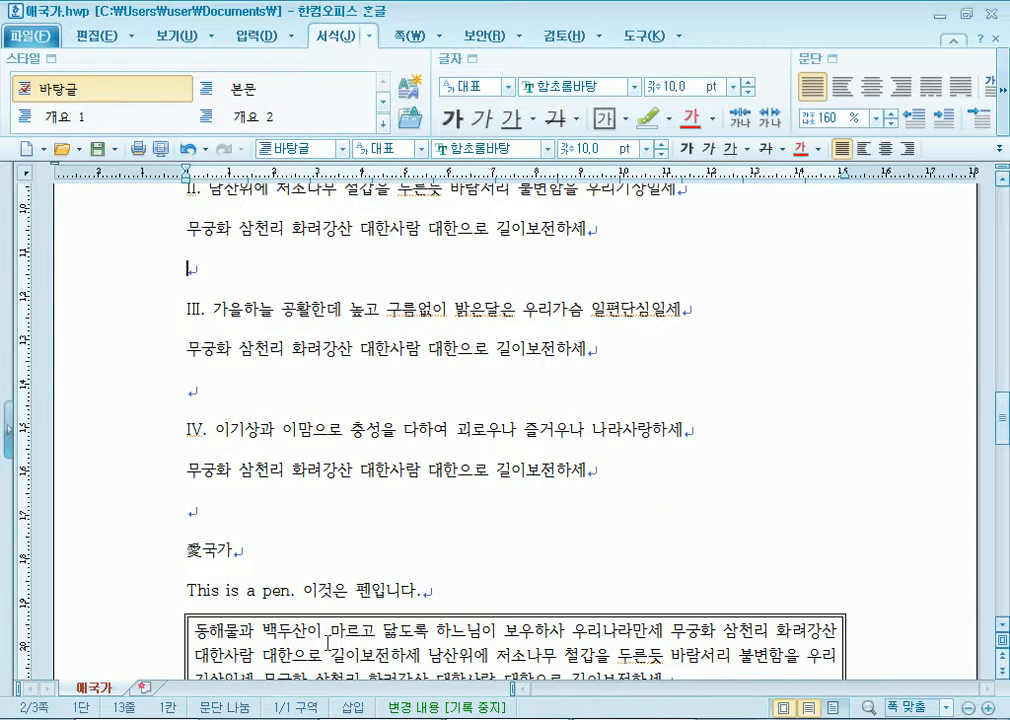
scroll(316, 669, down, 3)
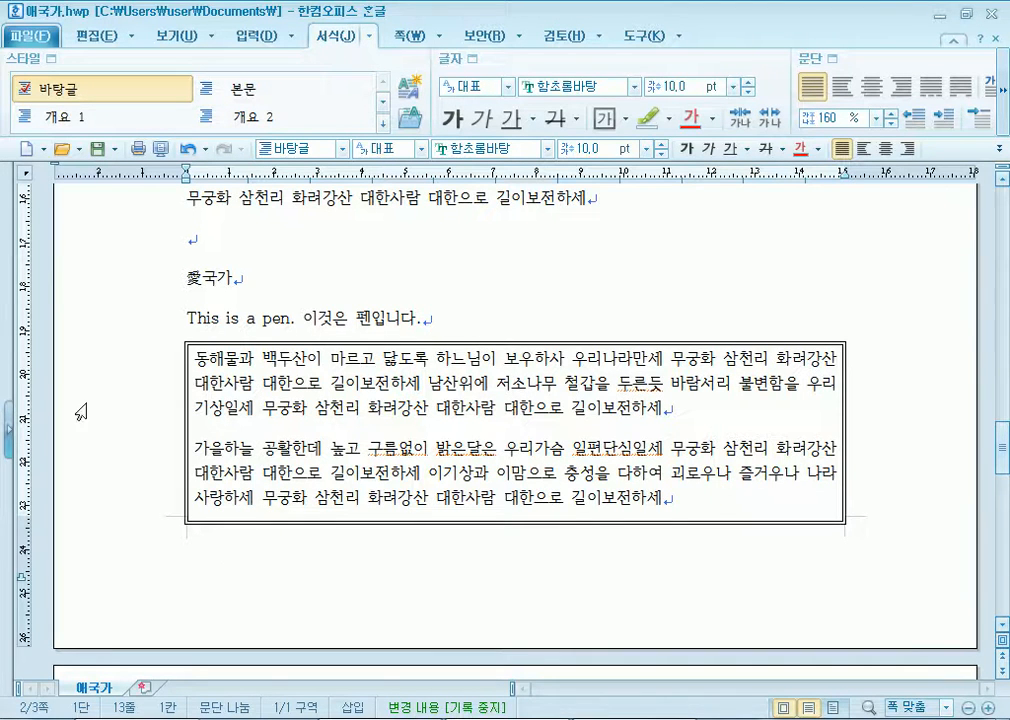
scroll(258, 407, up, 10)
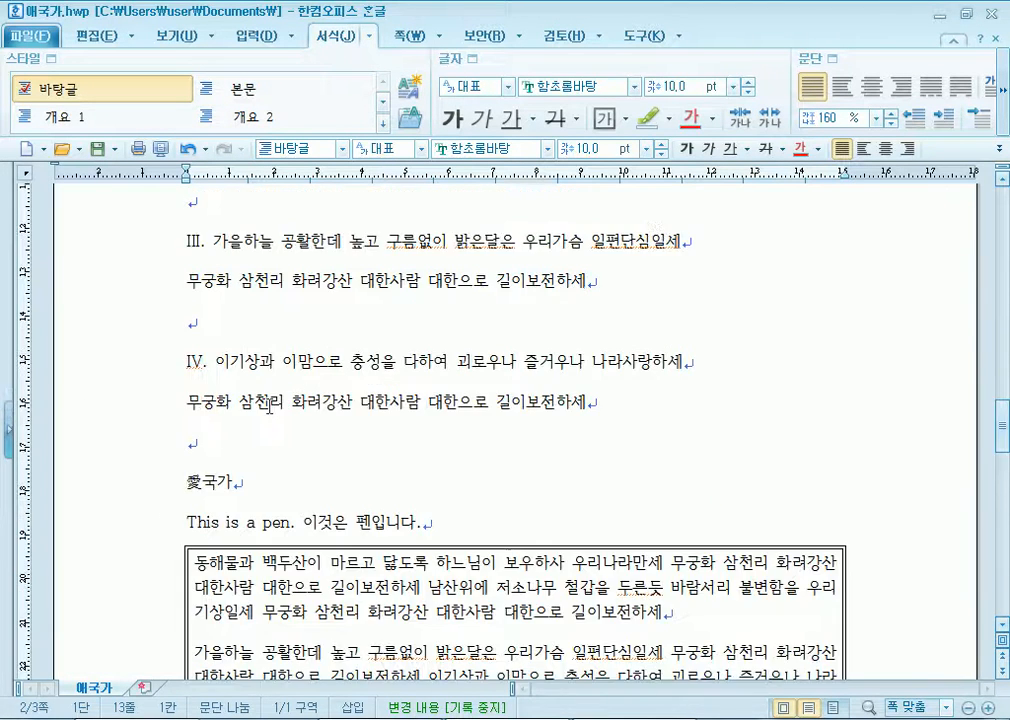
drag(190, 271, 390, 552)
scroll(415, 542, down, 4)
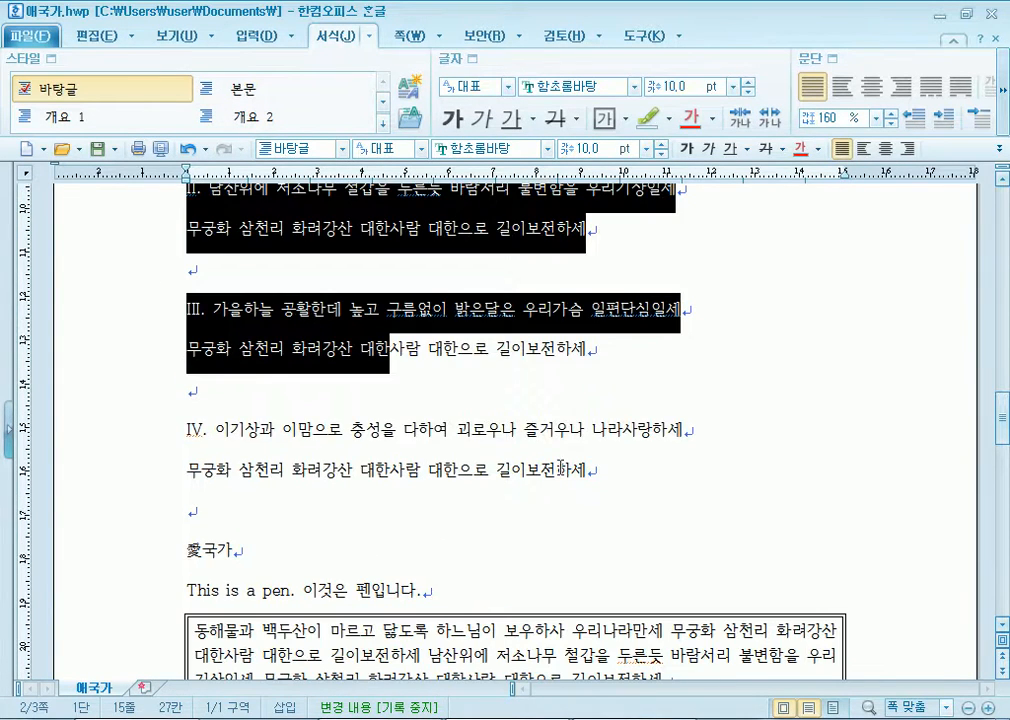
shift+click(642, 467)
scroll(382, 405, up, 8)
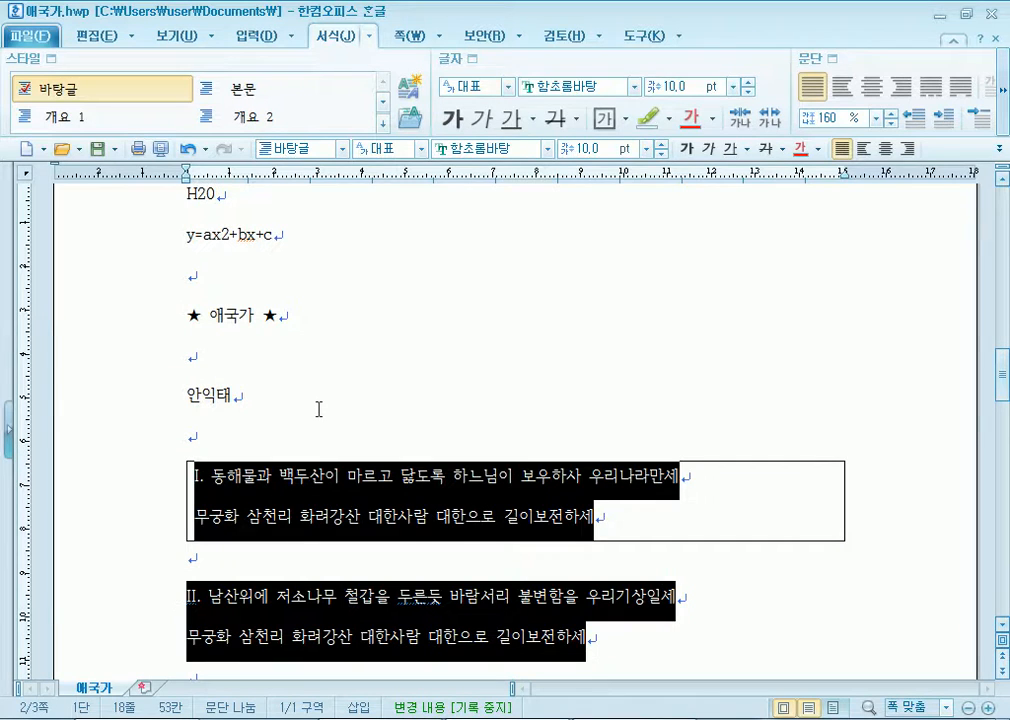
click(832, 59)
click(428, 253)
click(428, 253)
click(428, 253)
click(428, 253)
click(428, 253)
click(428, 253)
click(428, 253)
click(428, 253)
click(428, 253)
click(428, 253)
Set the right paragraph margin of verses I through IV to 10 pt.
click(428, 279)
click(428, 279)
click(428, 279)
click(428, 279)
click(428, 279)
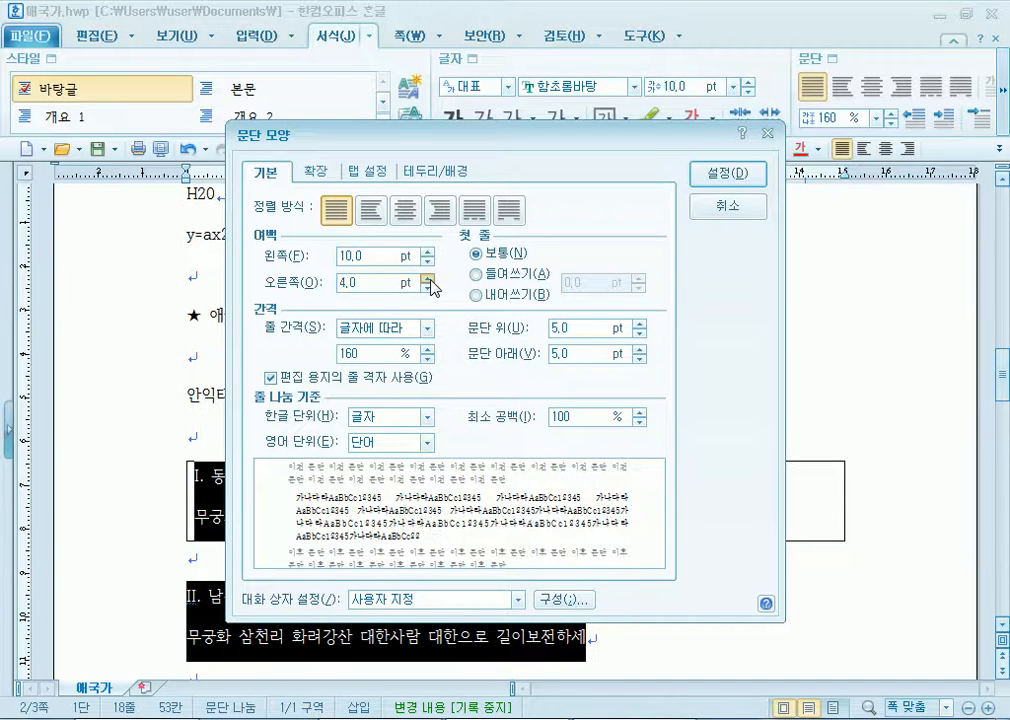
click(428, 279)
click(428, 279)
click(428, 279)
click(428, 279)
click(428, 279)
Apply a connected double-line border of 0.5 mm on all four sides of verses I through IV.
click(435, 171)
click(389, 234)
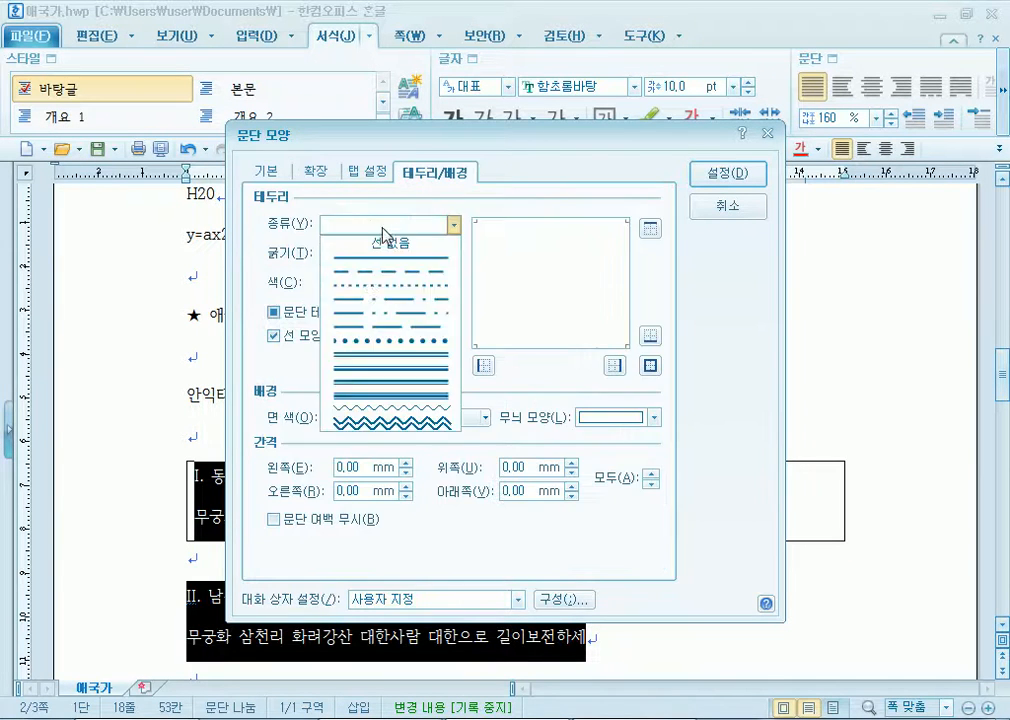
click(354, 360)
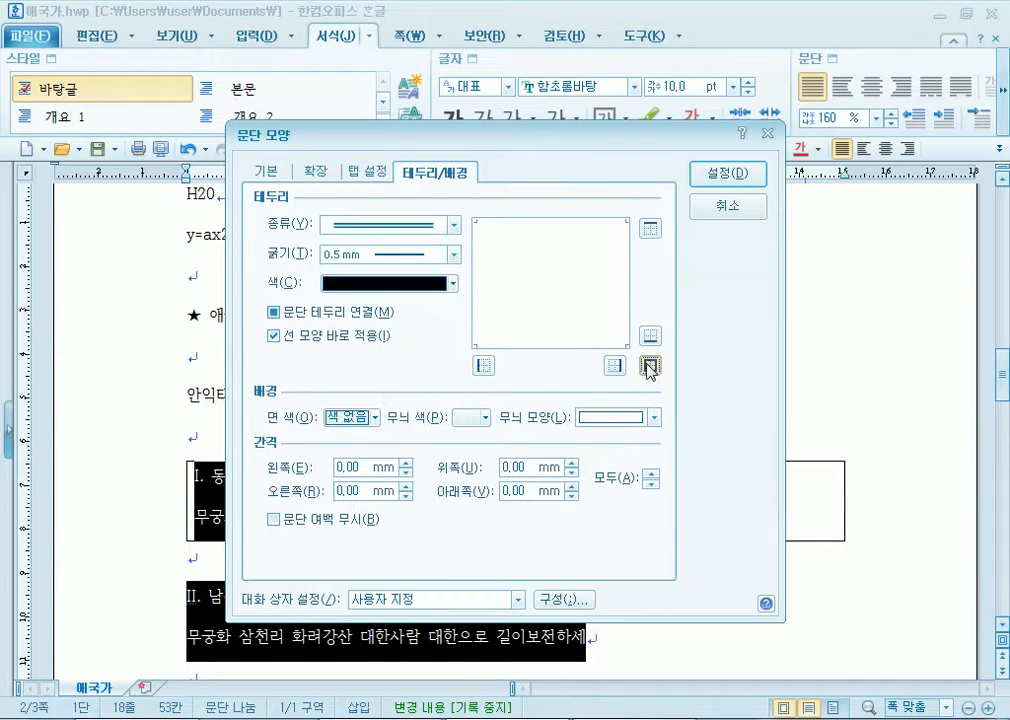
click(650, 365)
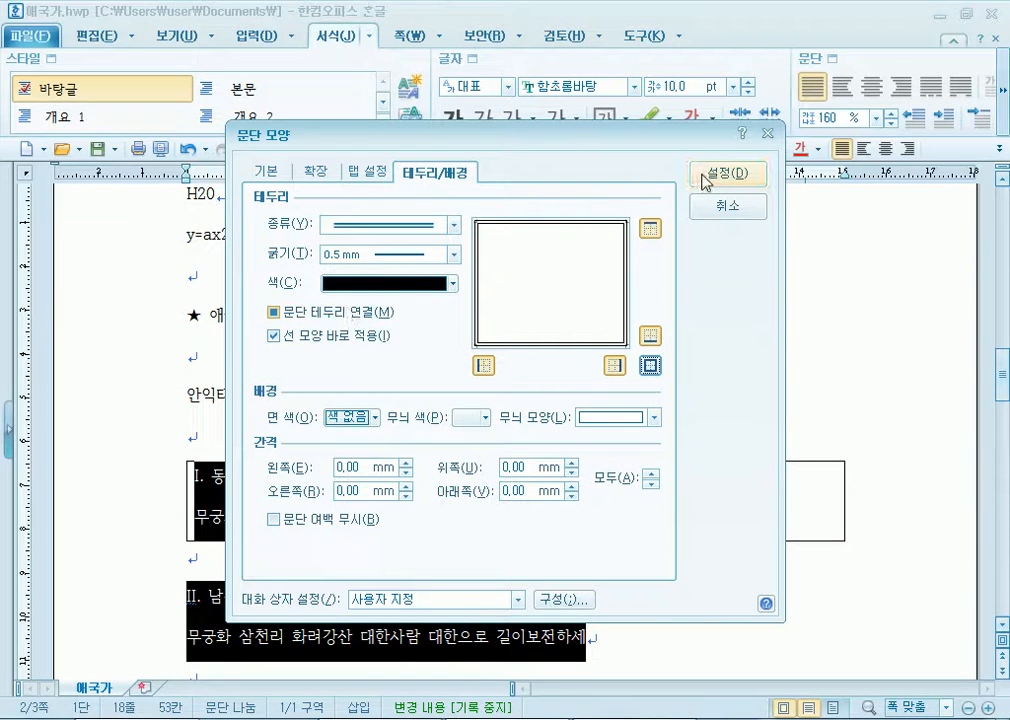
click(331, 314)
click(708, 176)
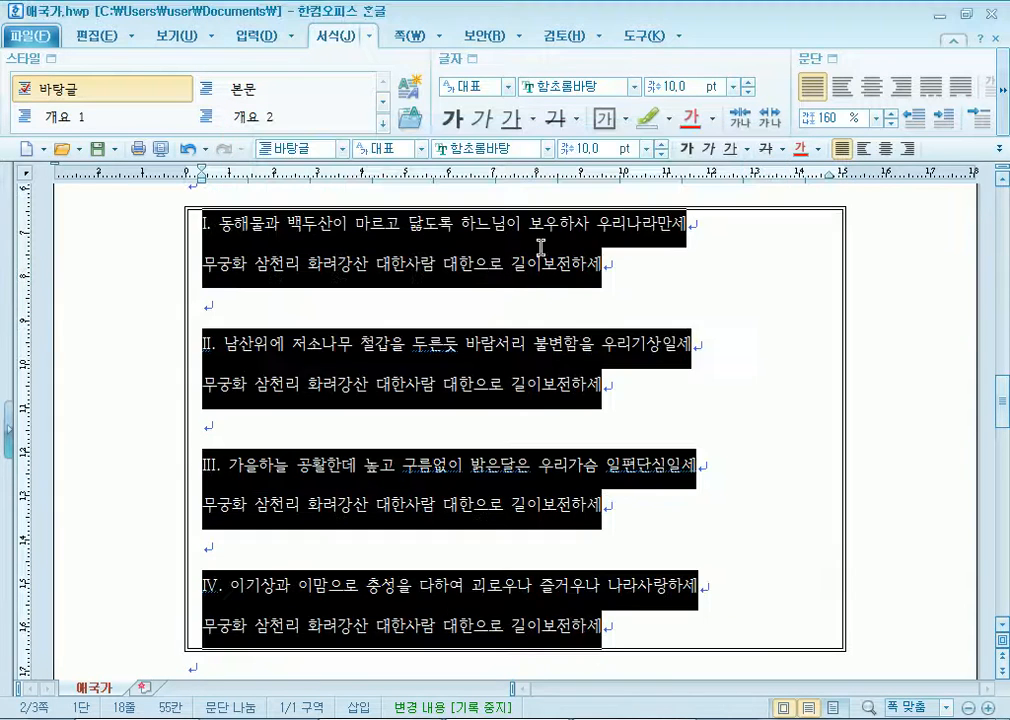
Clear the selection and review the border around verses I through IV and the text above and below it.
click(525, 304)
scroll(660, 490, up, 3)
scroll(655, 470, up, 3)
scroll(766, 410, down, 9)
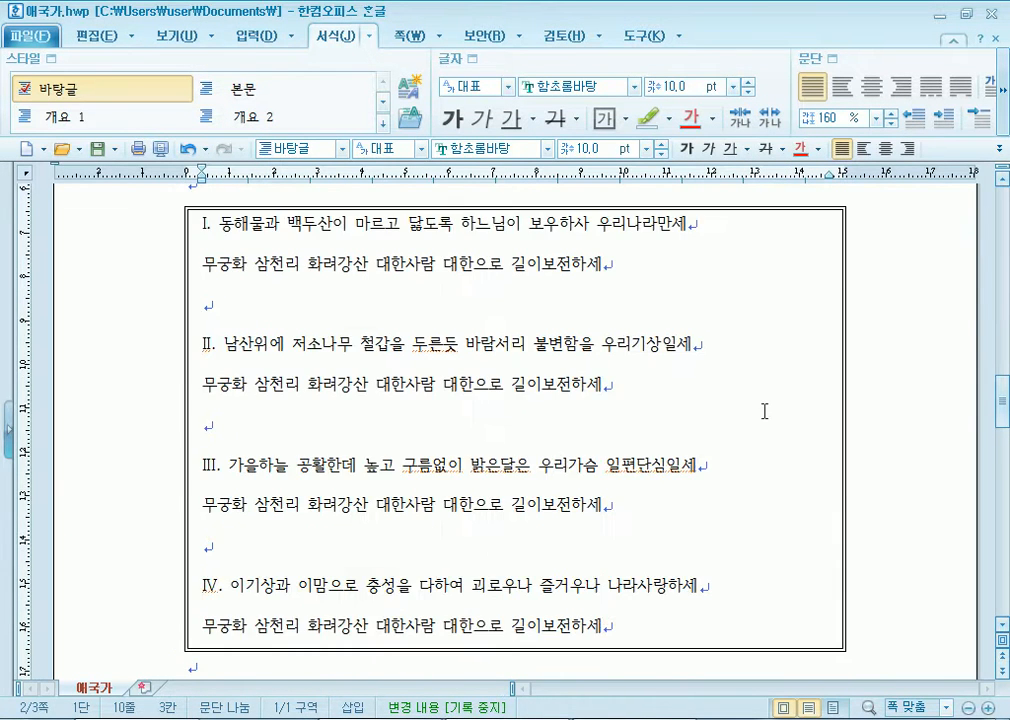
scroll(765, 413, up, 5)
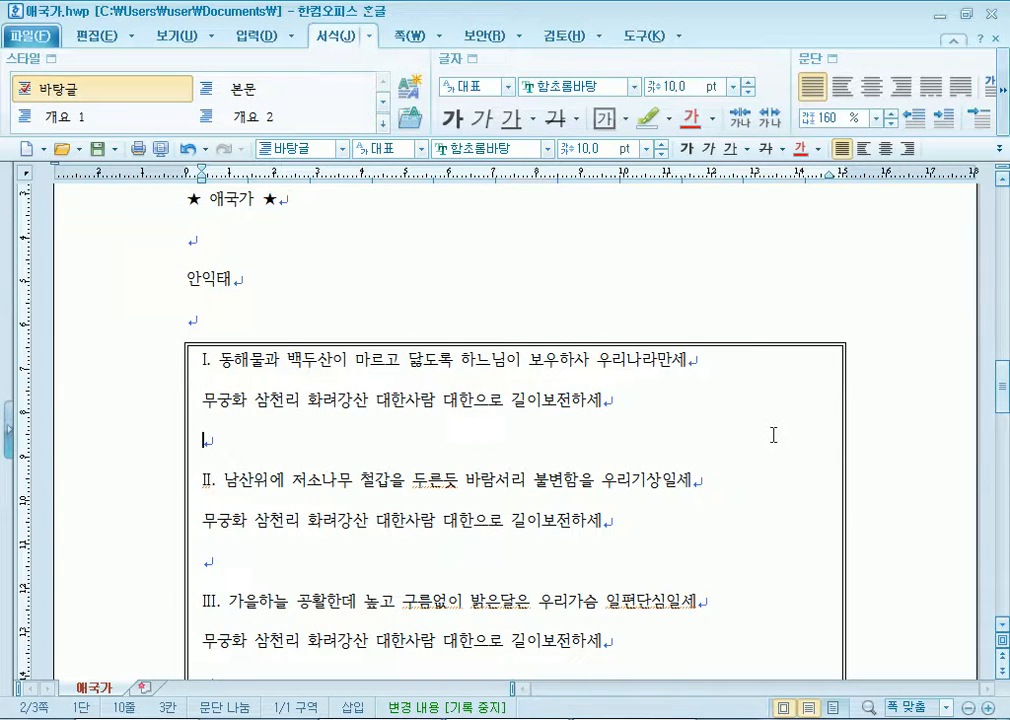
scroll(773, 435, down, 3)
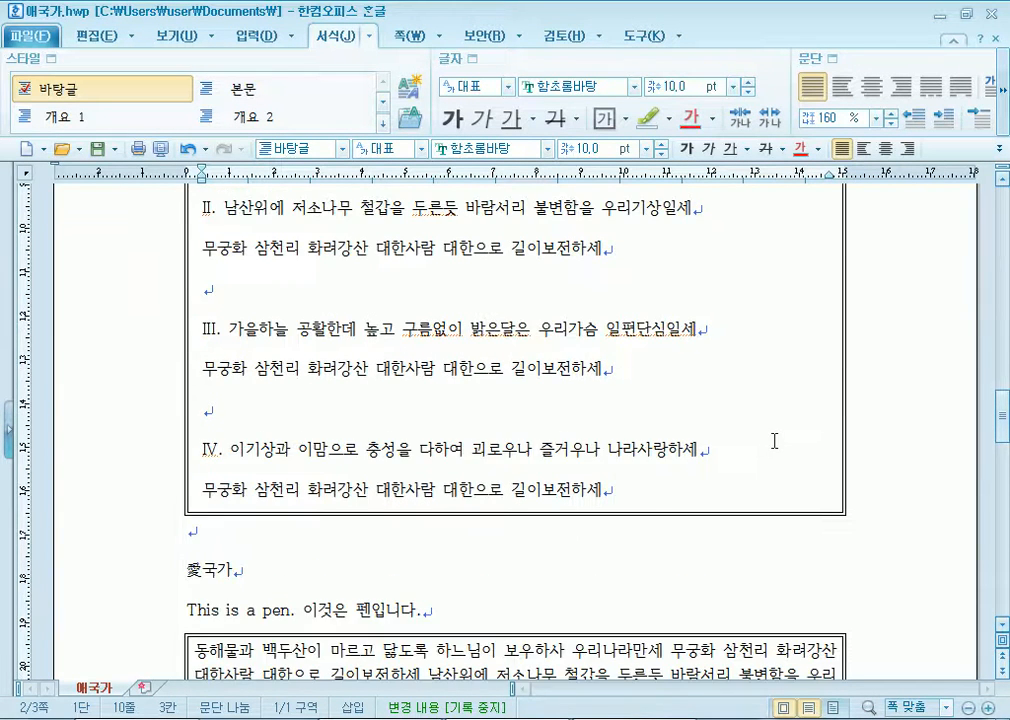
scroll(773, 440, up, 2)
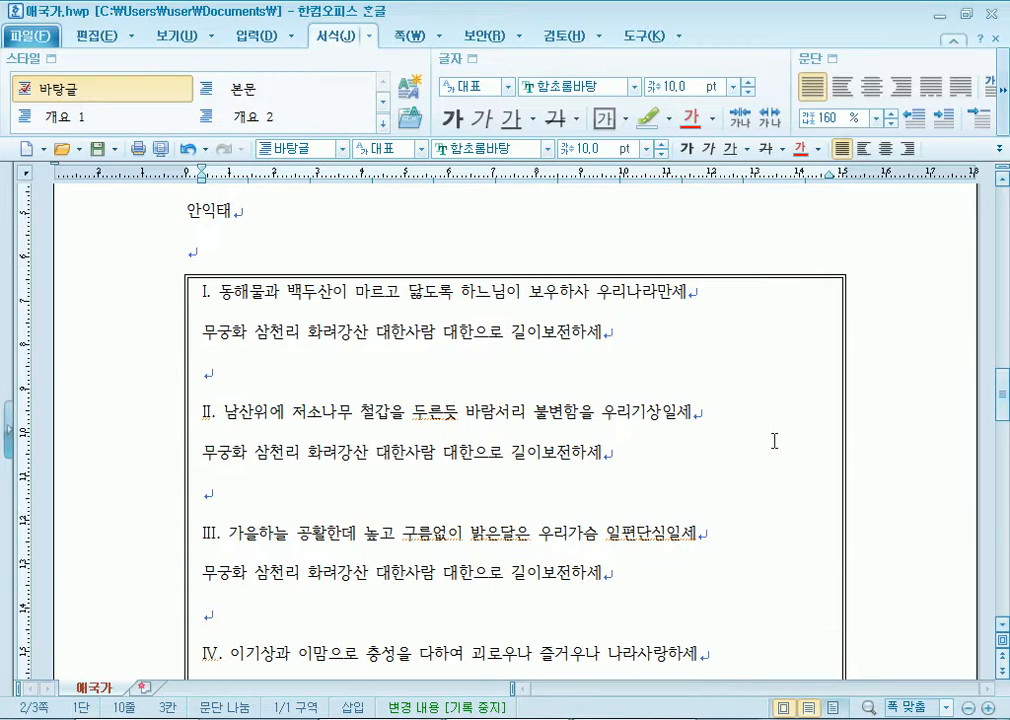
scroll(771, 442, down, 2)
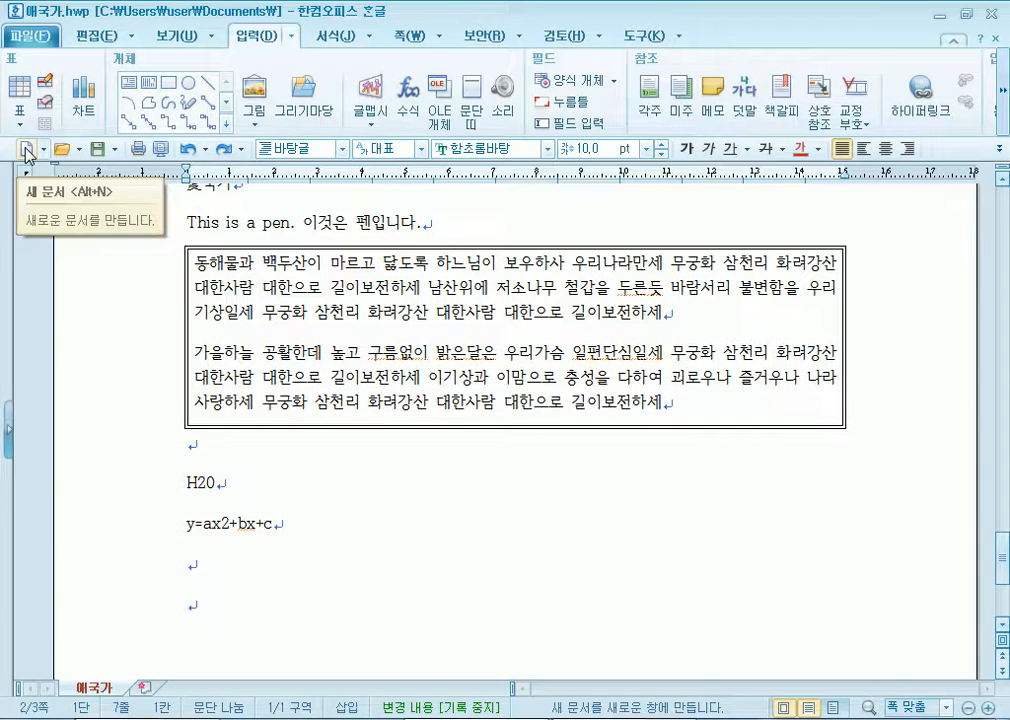
Create a new blank document and try to set its font size to 24 pt.
click(27, 150)
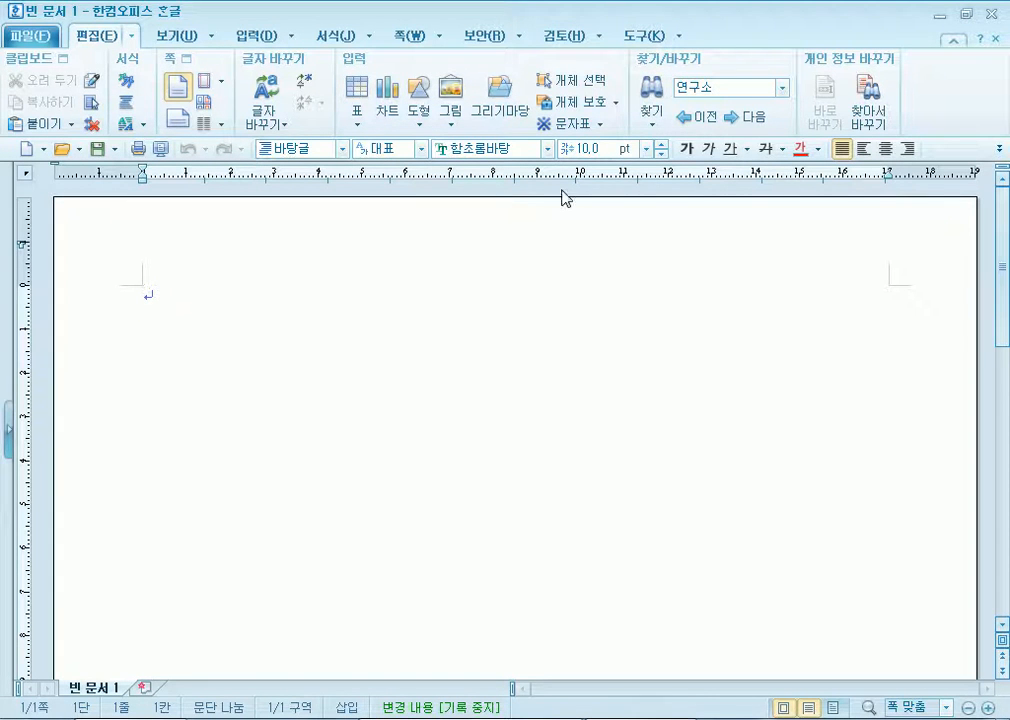
key(ctrl+a)
click(646, 148)
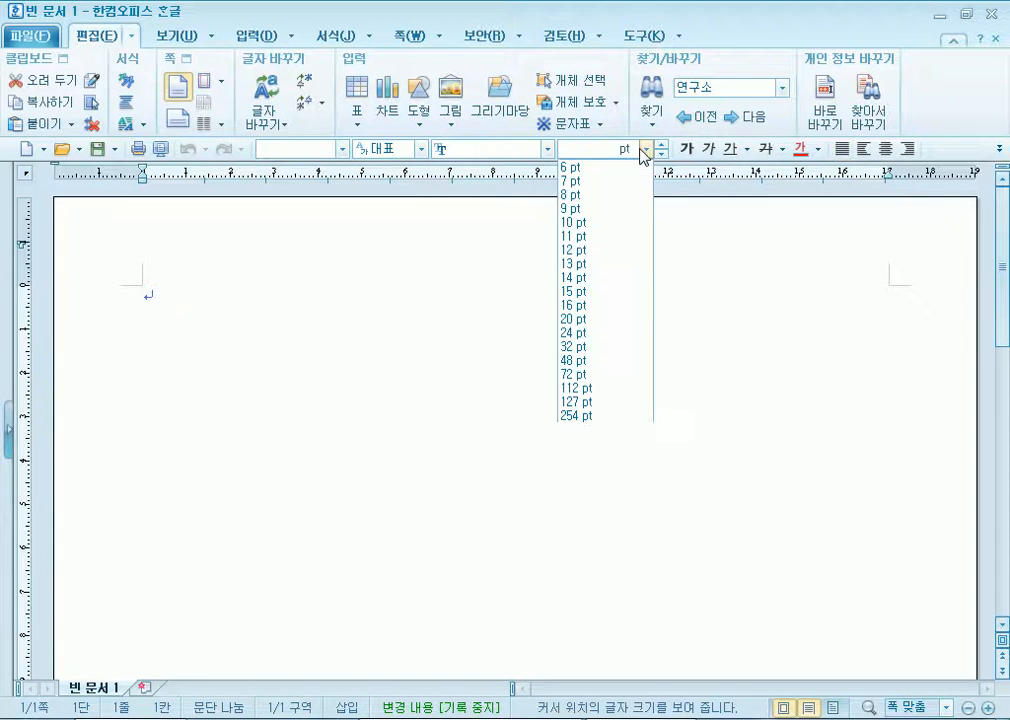
click(569, 333)
Enter the title's first syllable 문 and set its font size to 24 pt.
text(문)
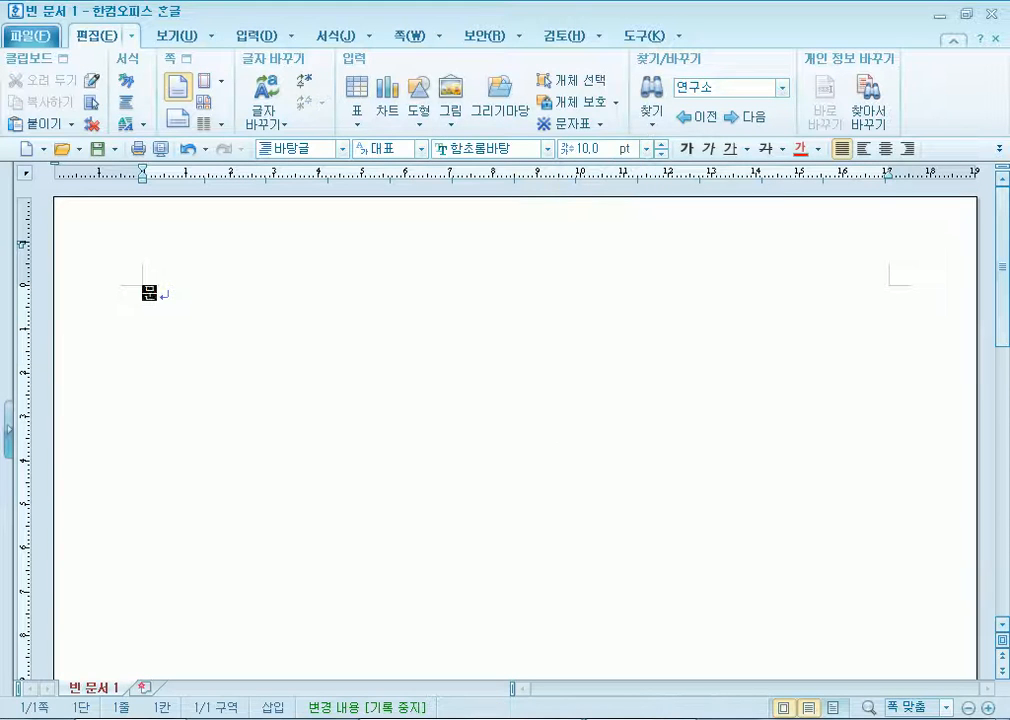
click(660, 143)
click(645, 149)
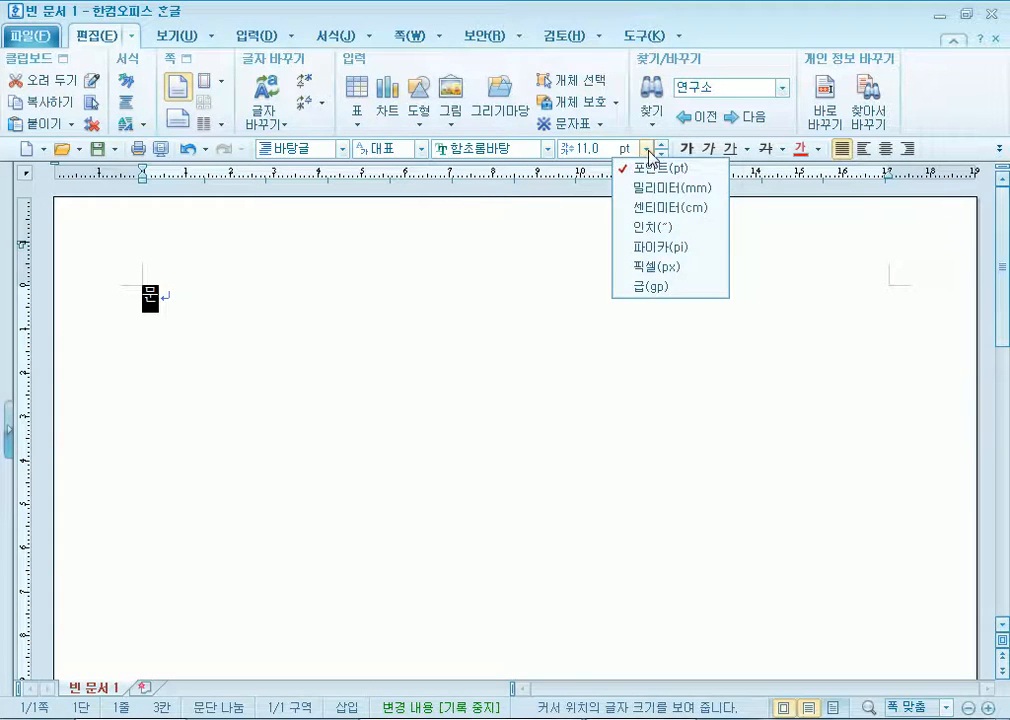
click(647, 149)
click(647, 149)
click(593, 333)
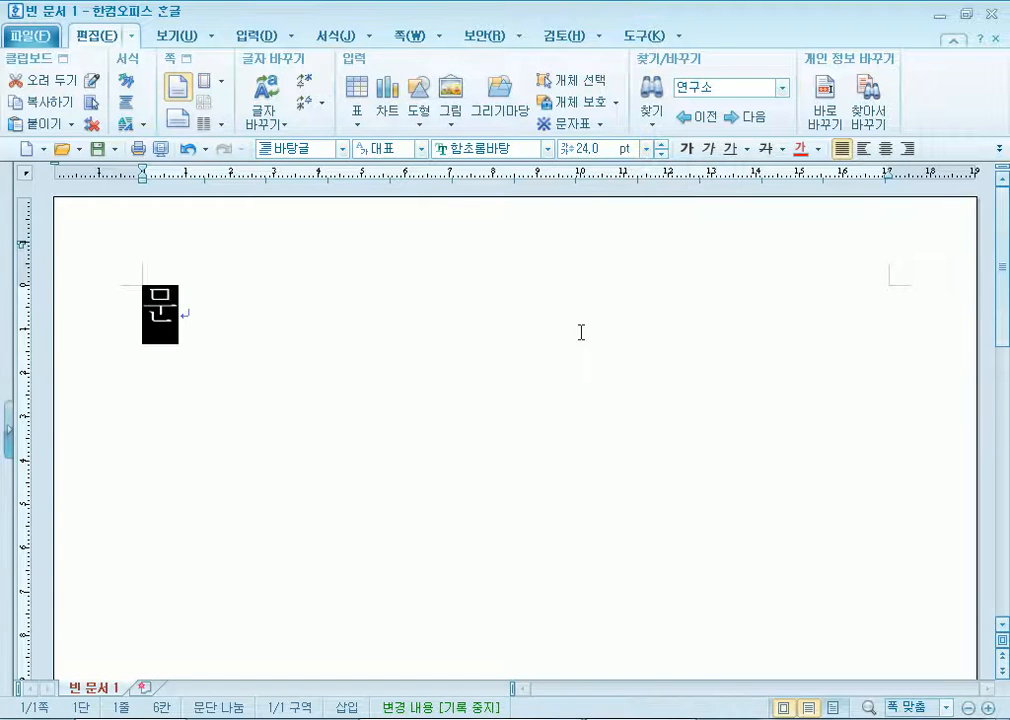
Complete the title as "문단 번호 모양과 스타일 지정하기" and add two line breaks below it.
text(단 번호 모양과 스타일 지정하기)
key(Return)
key(Return)
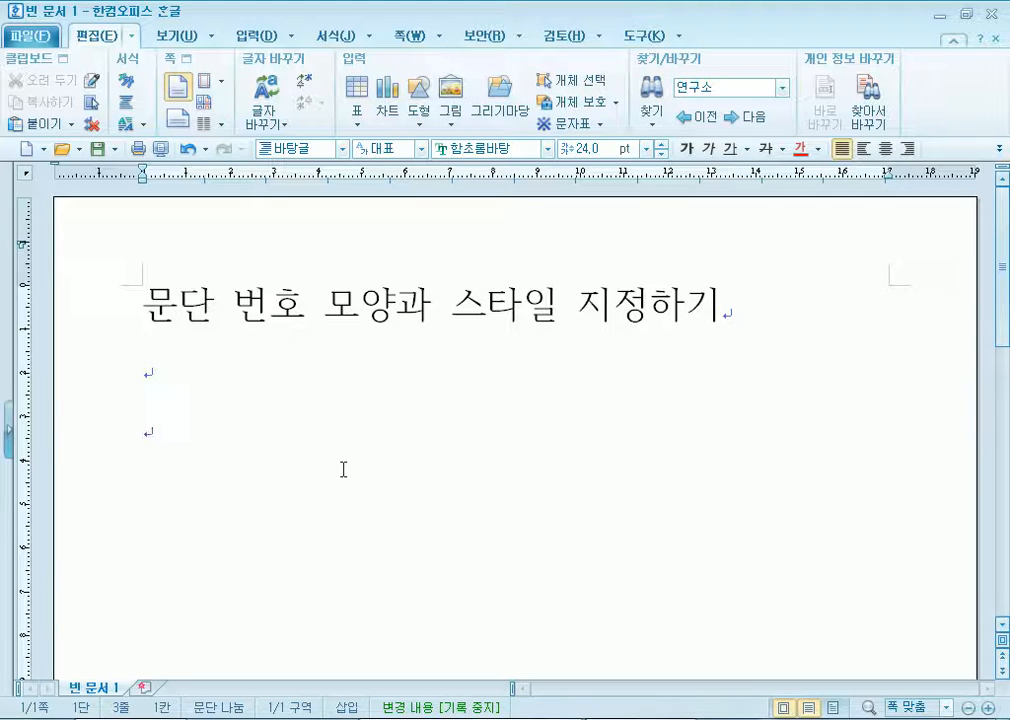
Enter 하나, 둘, 셋, 넷 and 다섯 on separate lines below the title.
text(하나)
key(Return)
text(둘)
key(Return)
text(셋)
key(Return)
text(넷)
key(Return)
text(다섯)
key(Return)
Add 여섯 and 일곱 on separate lines to the list.
text(엿)
key(BackSpace)
key(BackSpace)
text(여ㅑ)
key(BackSpace)
text(섯)
key(Return)
text(일곱)
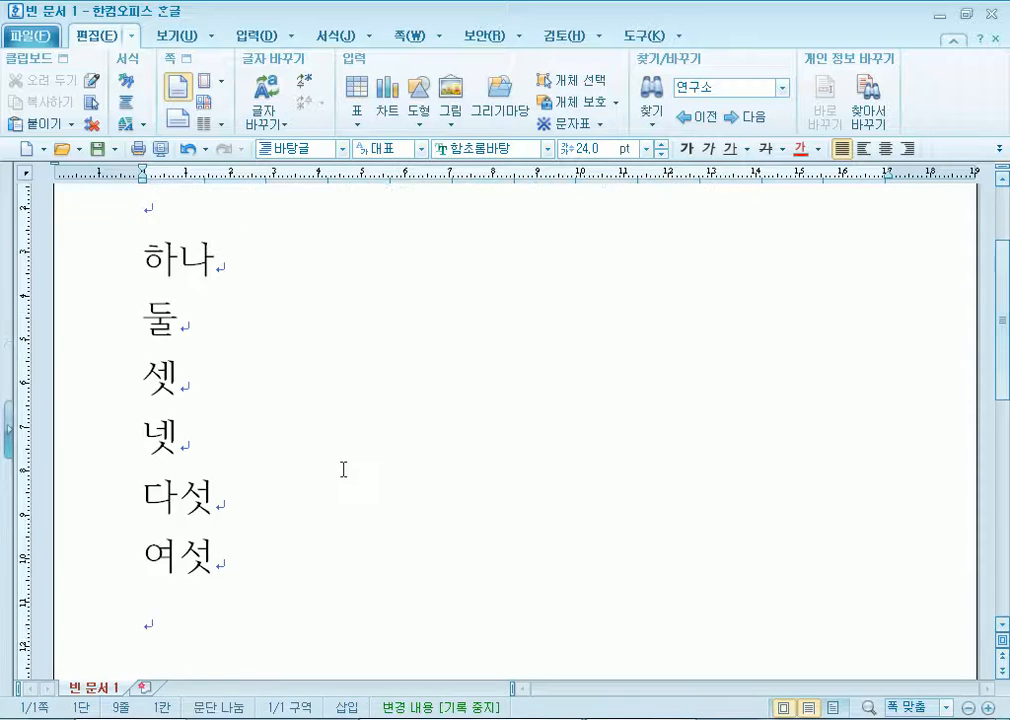
Add 여덟, 아홉 and 열 on separate lines to finish the list.
key(Return)
text(여)
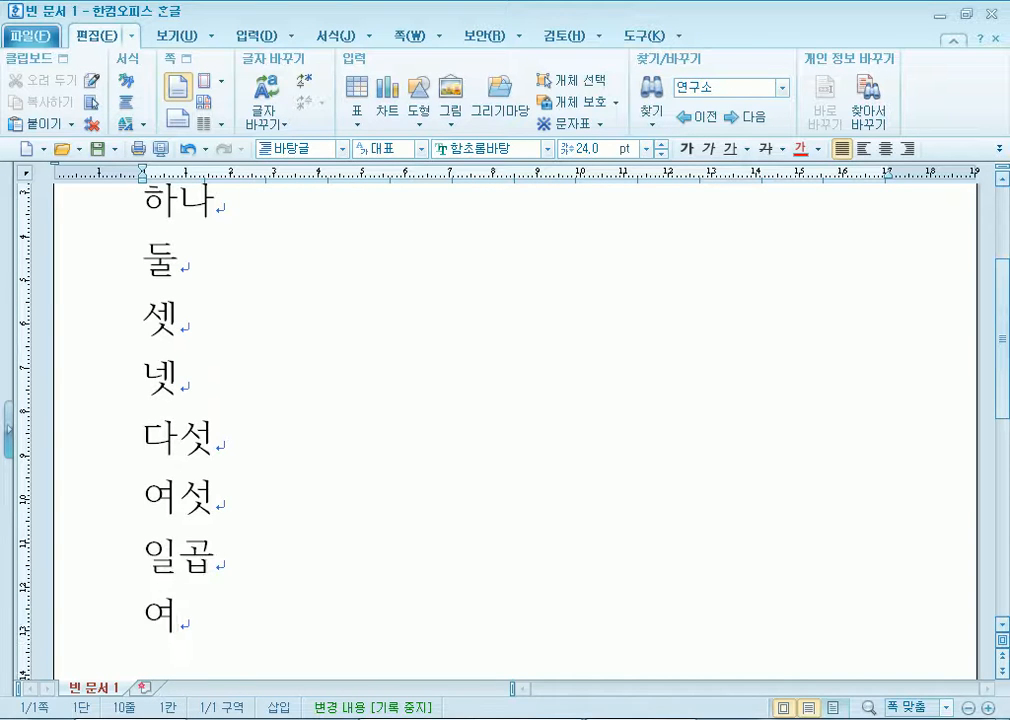
text(덟)
key(Return)
text(아홉)
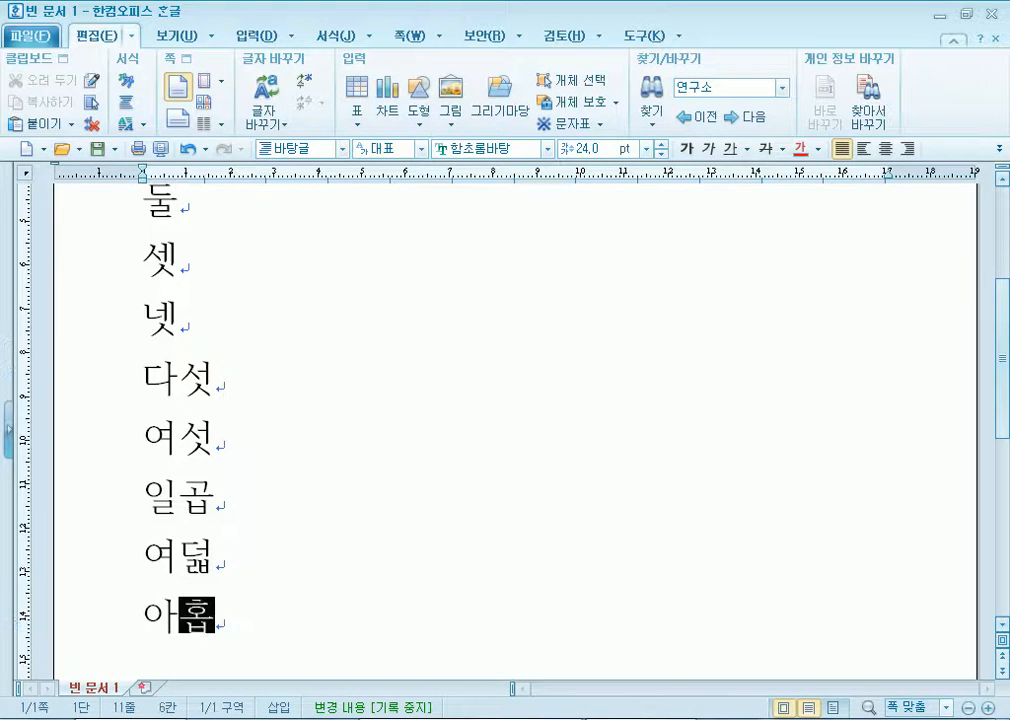
key(Return)
text(열)
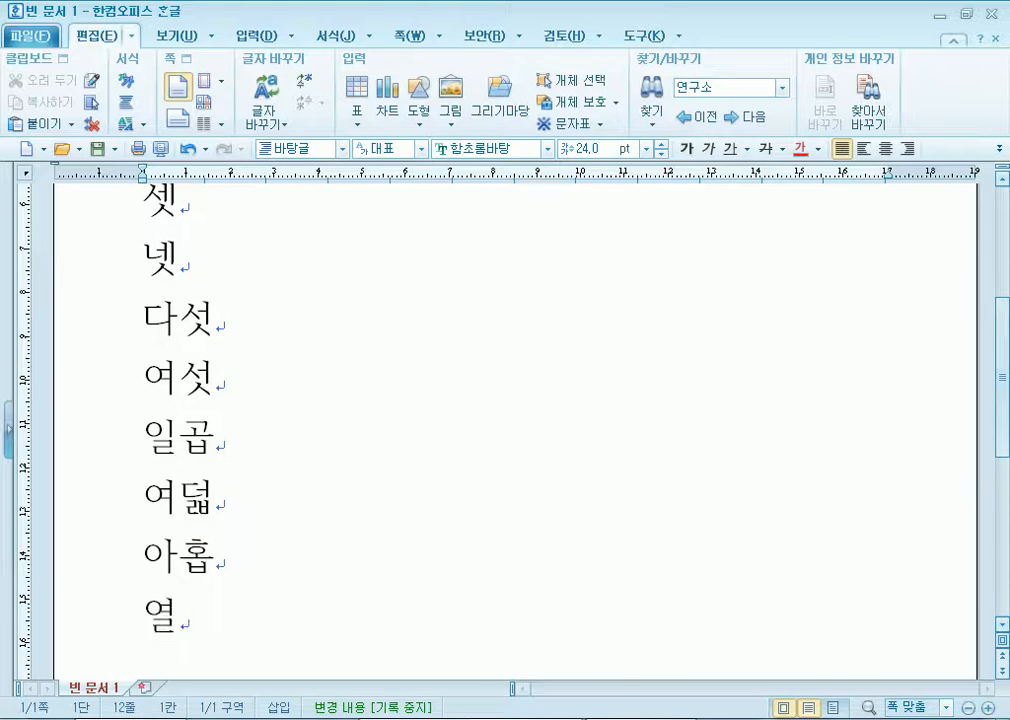
Reduce the font size of the whole document to 15 pt and clear the selection.
scroll(343, 469, up, 3)
click(174, 235)
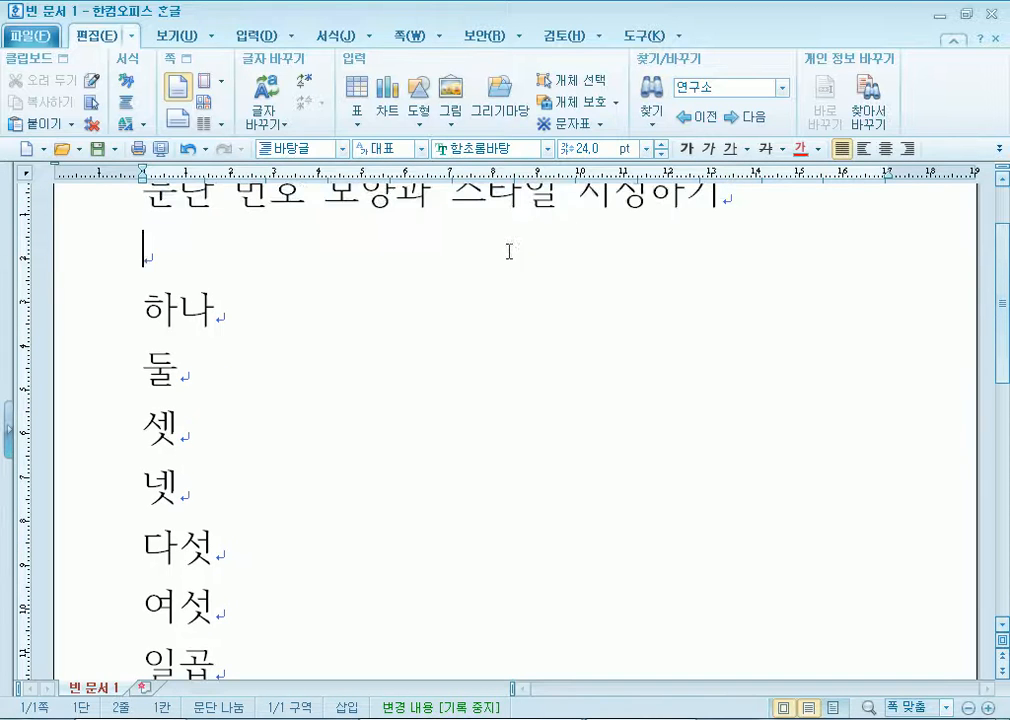
key(ctrl+a)
click(661, 153)
click(661, 153)
click(661, 153)
click(661, 155)
click(661, 155)
click(661, 155)
click(661, 155)
click(661, 155)
click(661, 155)
scroll(512, 323, up, 2)
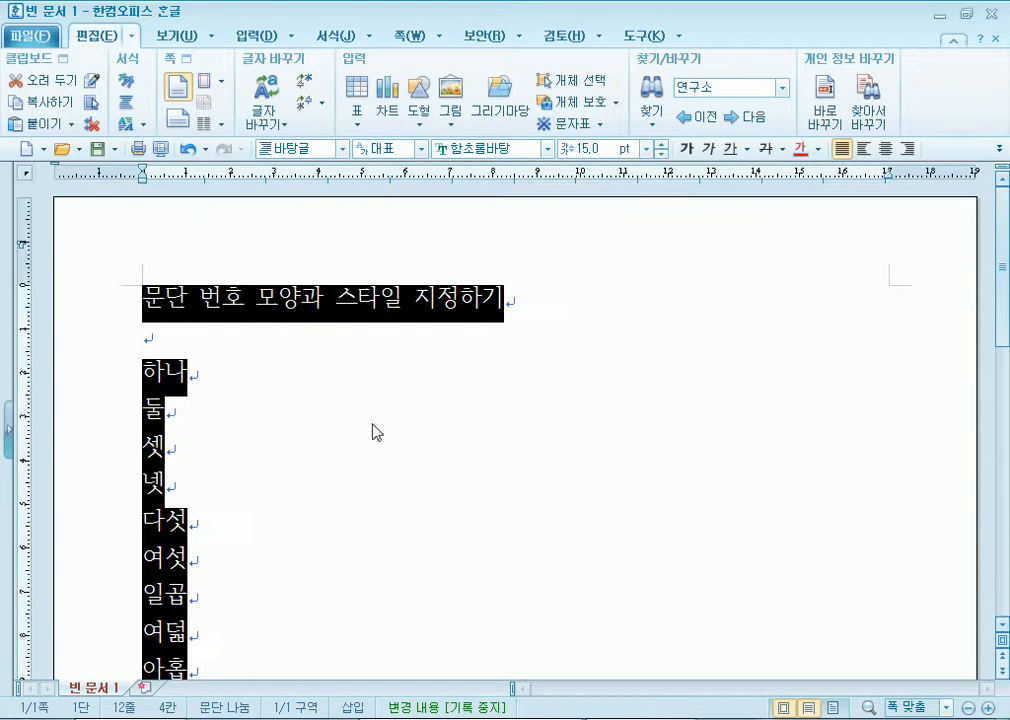
click(374, 425)
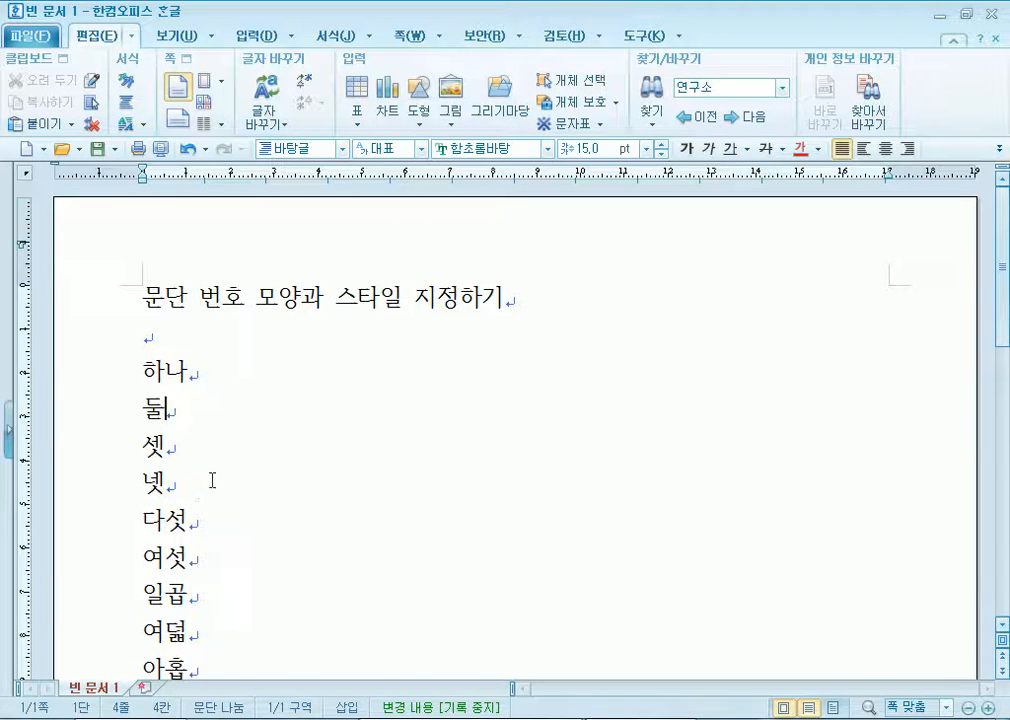
Insert the number "1. " in front of 하나, the first list item.
click(141, 371)
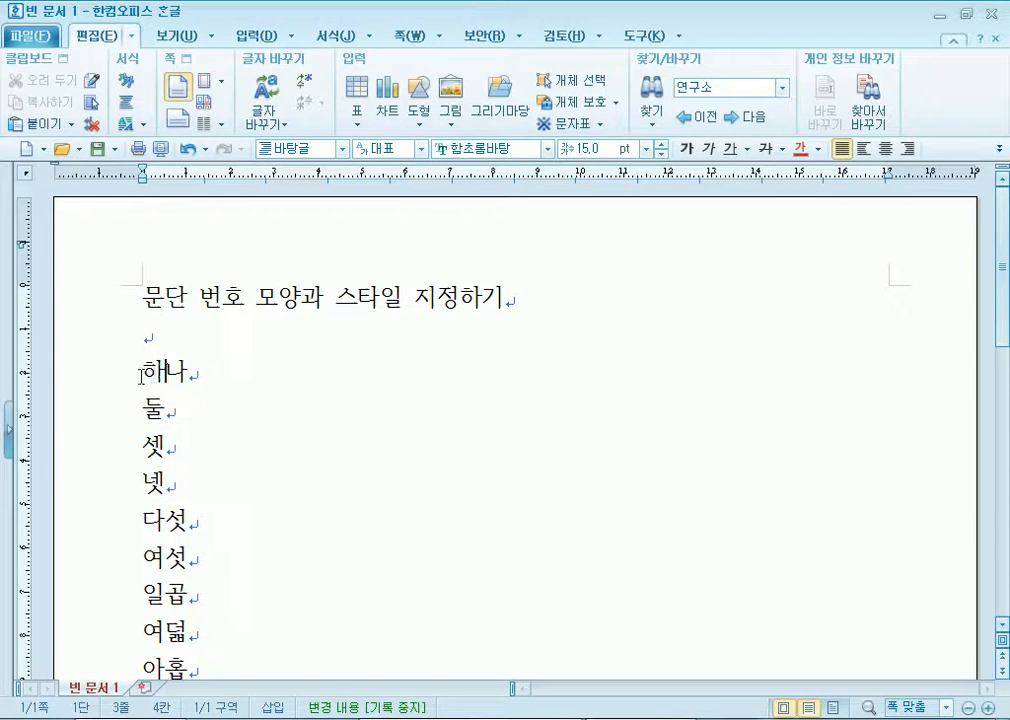
text(1.)
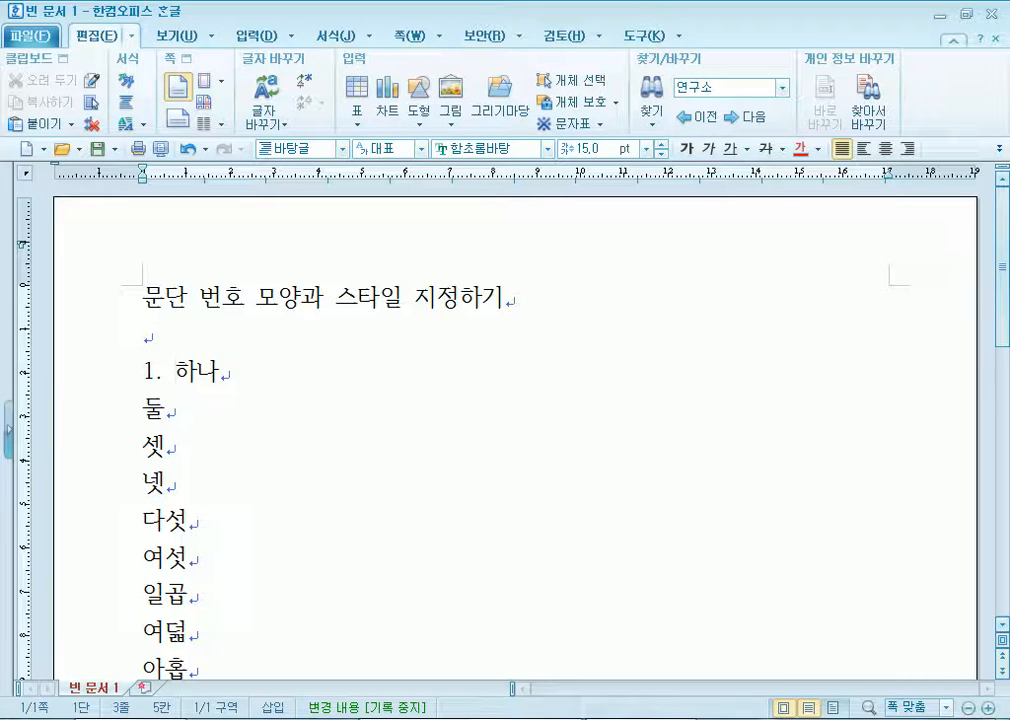
Insert the number "2. " in front of 둘, the second list item.
key(Down)
key(Left)
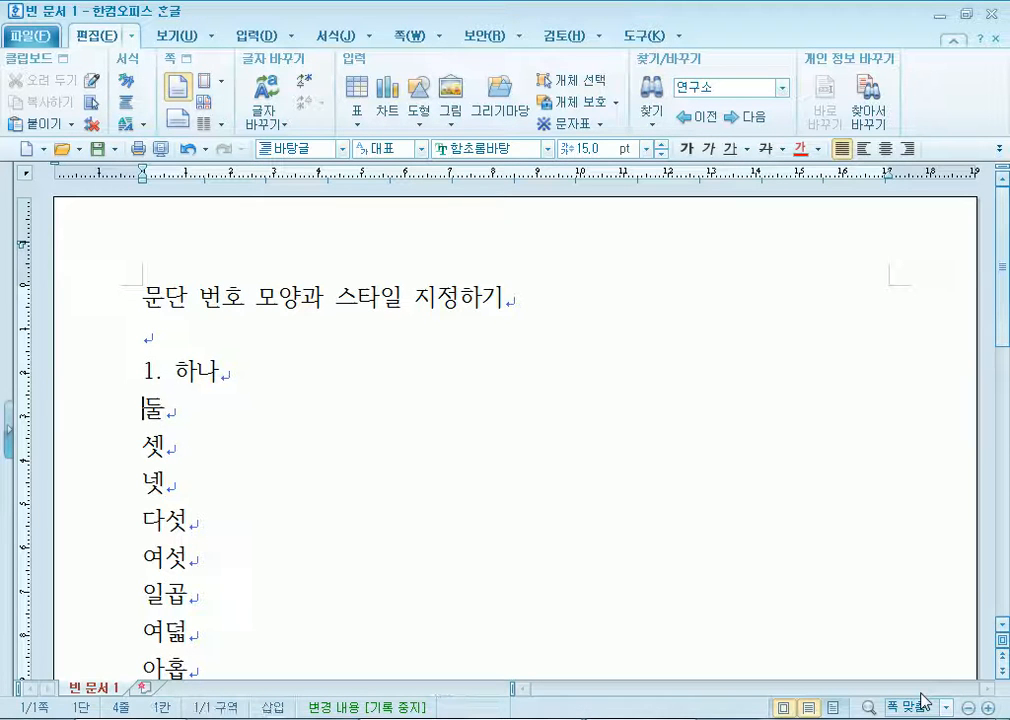
text(2.)
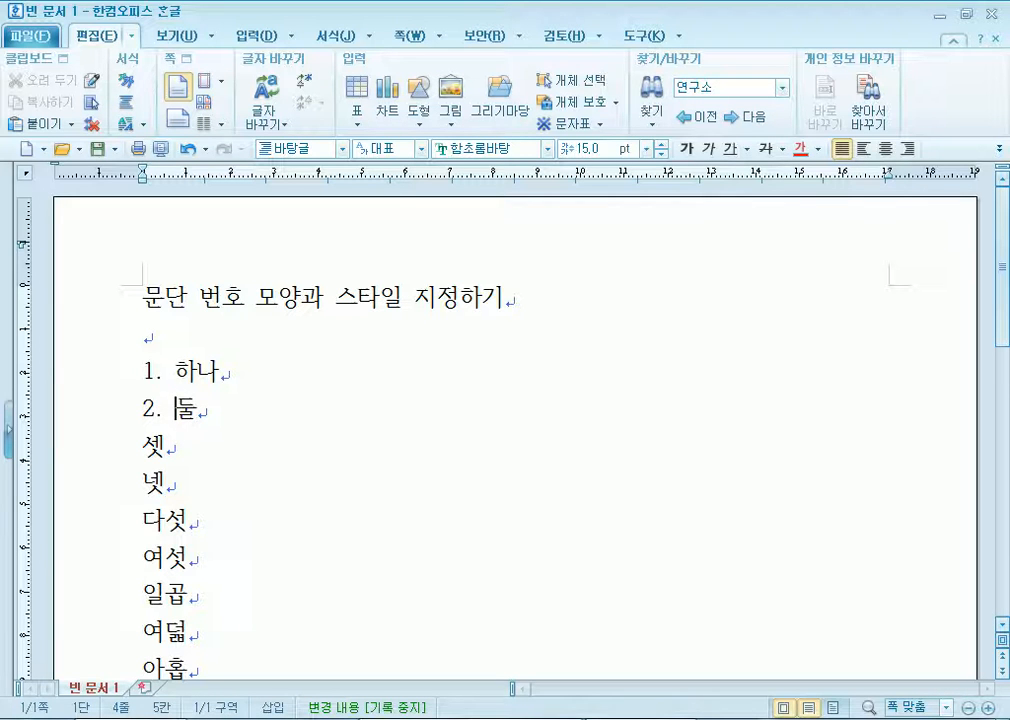
Delete the manually entered numbers in front of 둘 and 하나.
key(shift+Home)
key(Delete)
key(Up)
key(Delete)
key(Delete)
key(Delete)
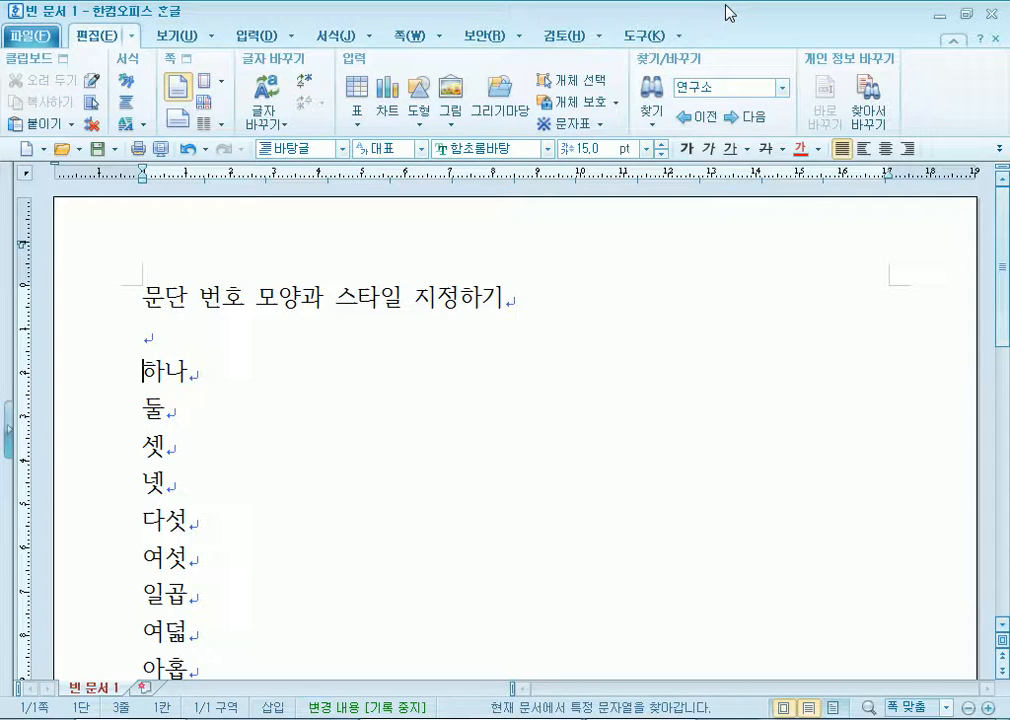
Select the ten list items from 하나 to 열 and toggle the default outline numbering on and off.
drag(142, 368, 231, 655)
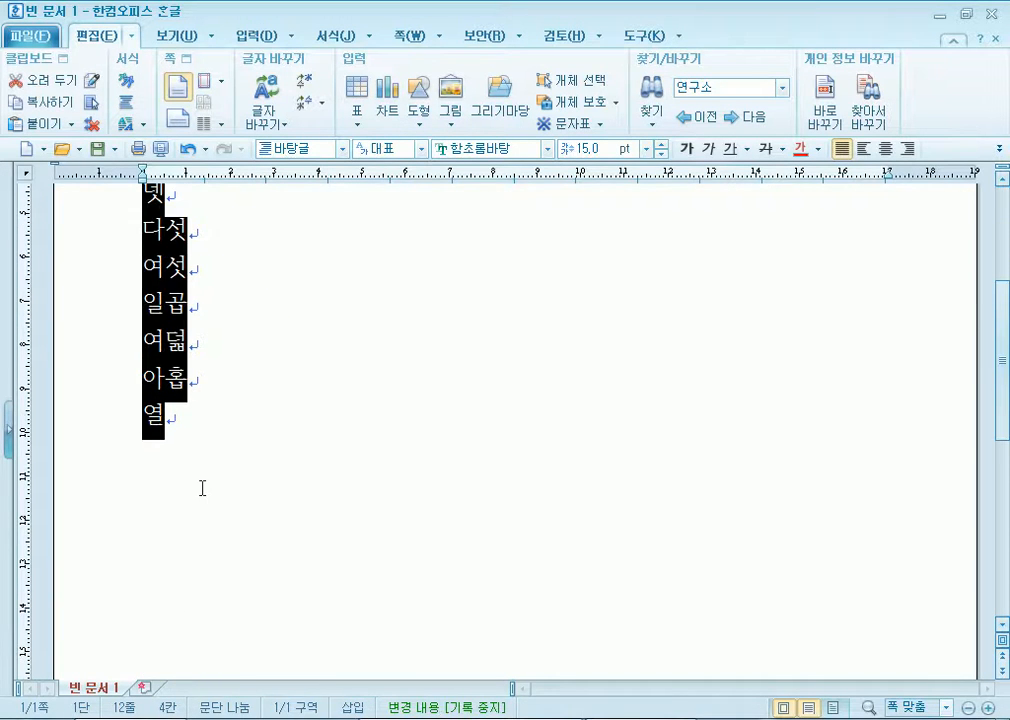
click(224, 438)
scroll(120, 360, up, 3)
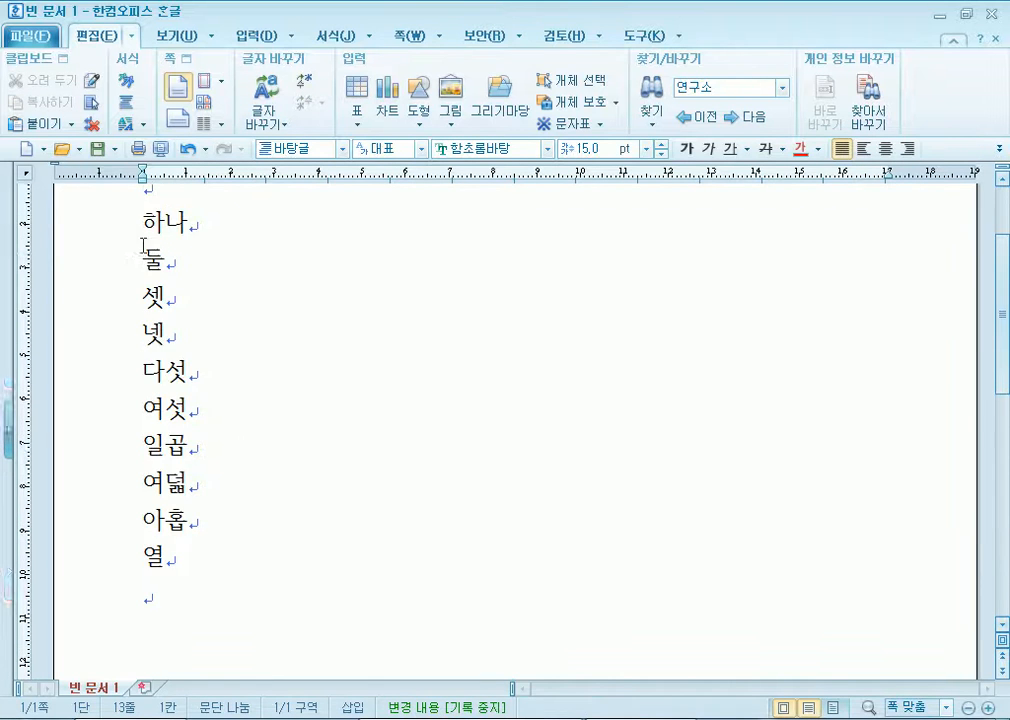
drag(137, 282, 248, 623)
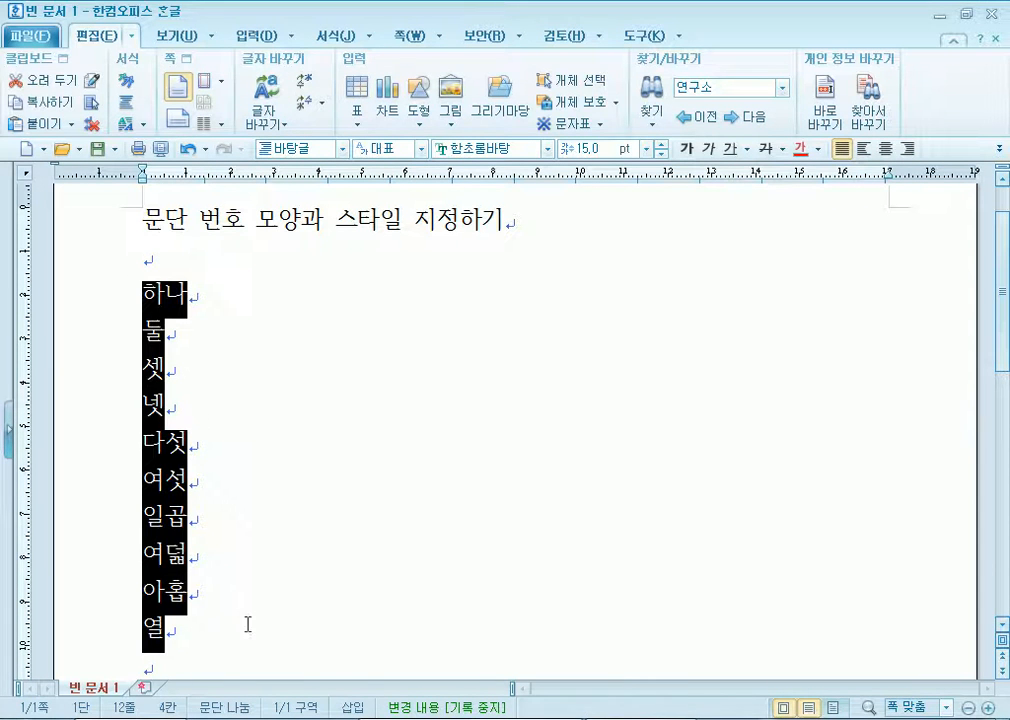
click(338, 36)
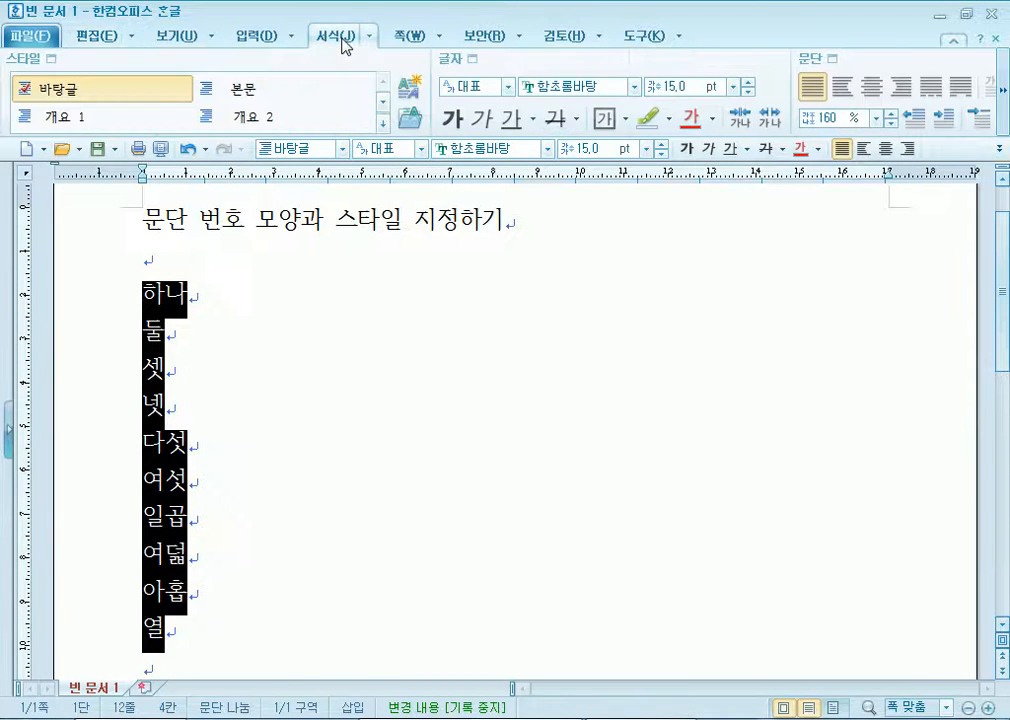
mouse_move(1004, 129)
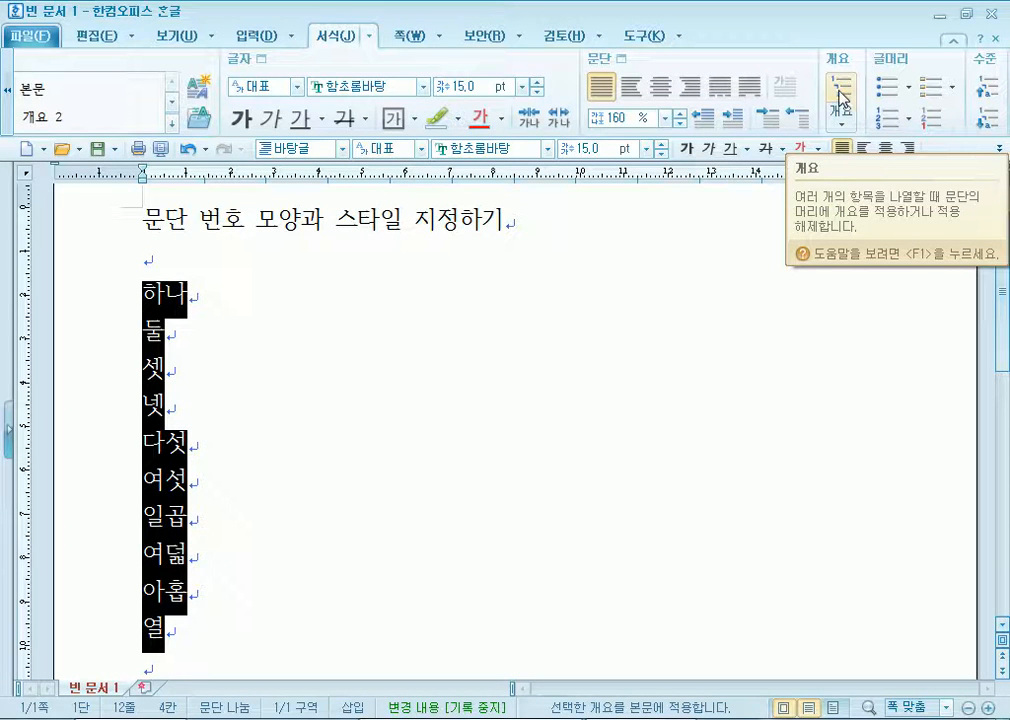
click(843, 99)
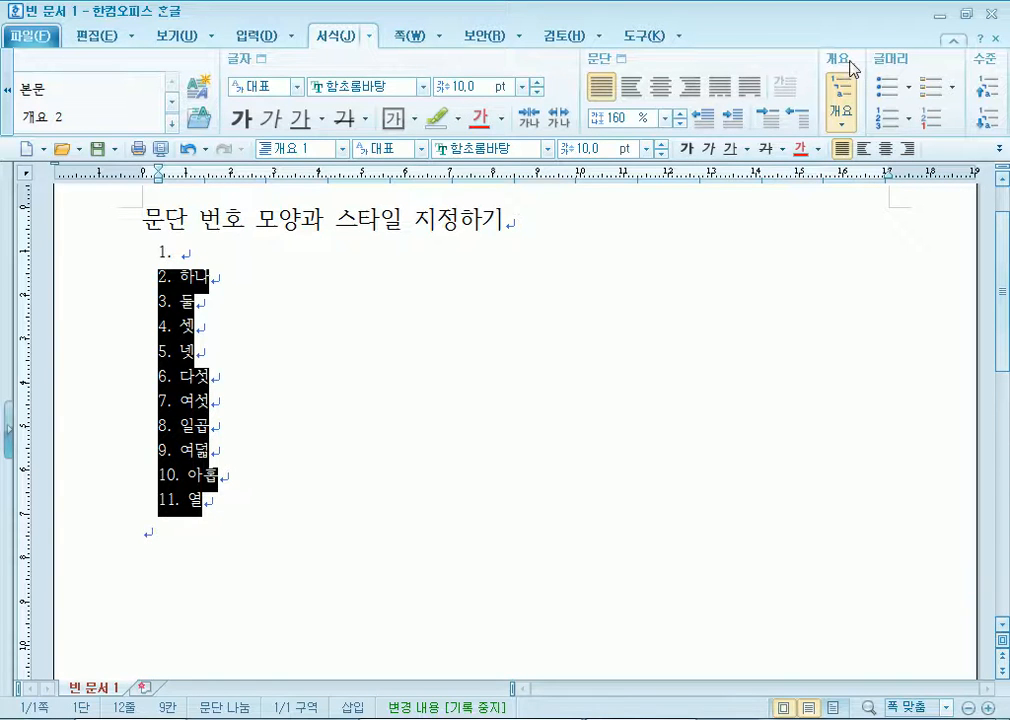
click(851, 90)
click(852, 90)
click(852, 90)
click(852, 90)
click(852, 90)
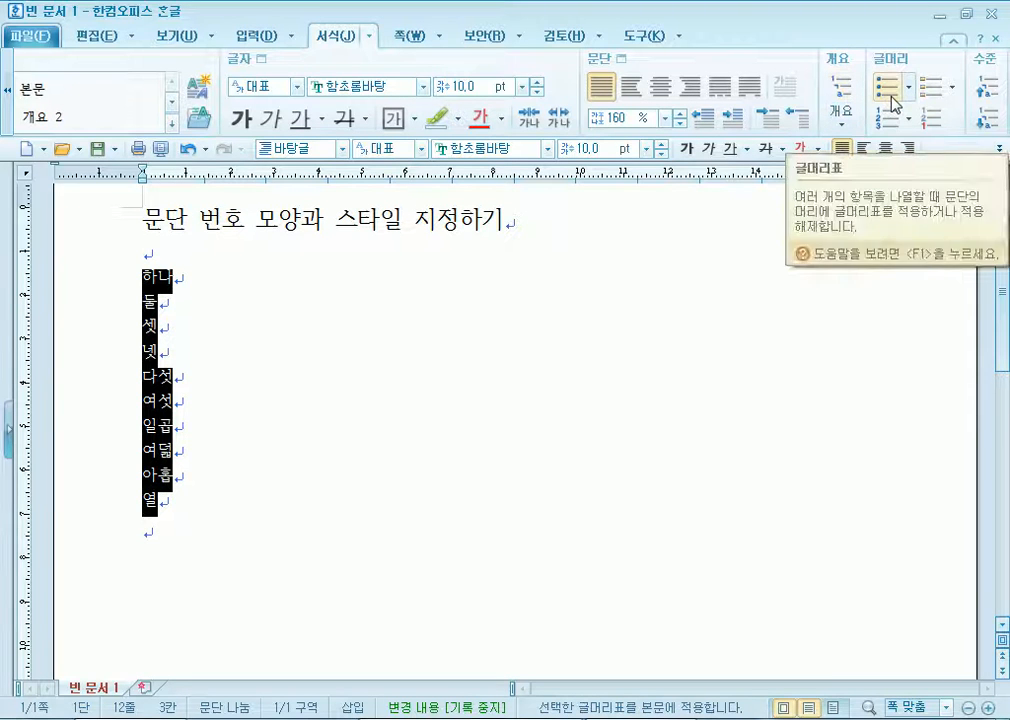
Toggle bullets on and off for the selected list items.
click(893, 104)
click(893, 104)
click(893, 104)
click(893, 104)
click(893, 104)
click(893, 104)
Toggle paragraph numbering and picture bullets on and off for the selected list items.
click(890, 125)
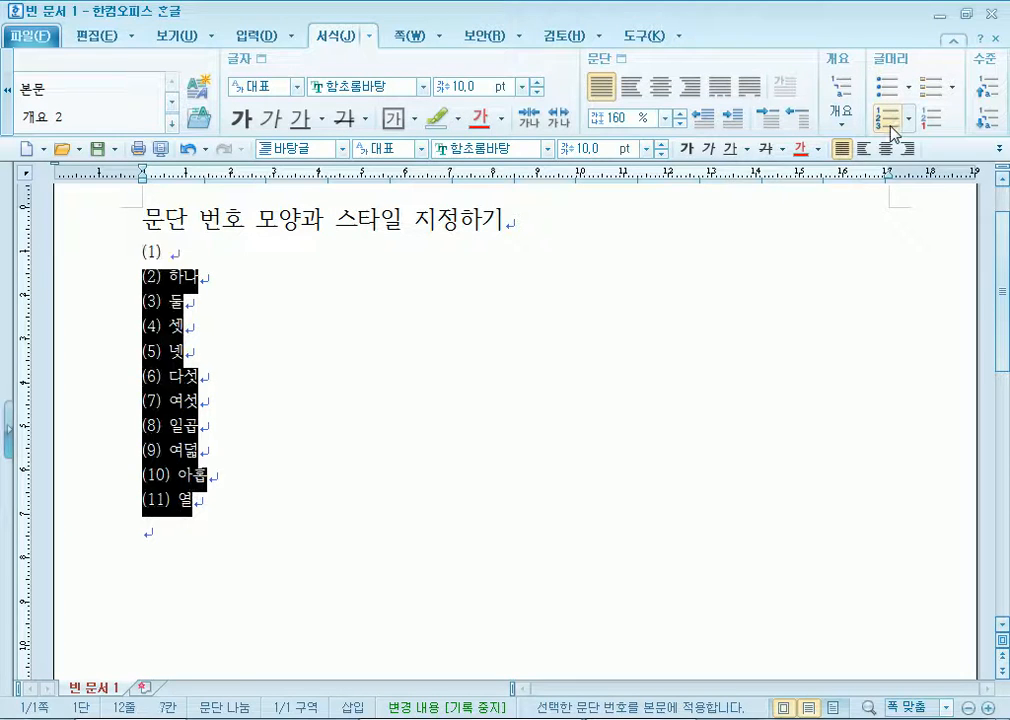
click(890, 125)
click(890, 125)
click(890, 125)
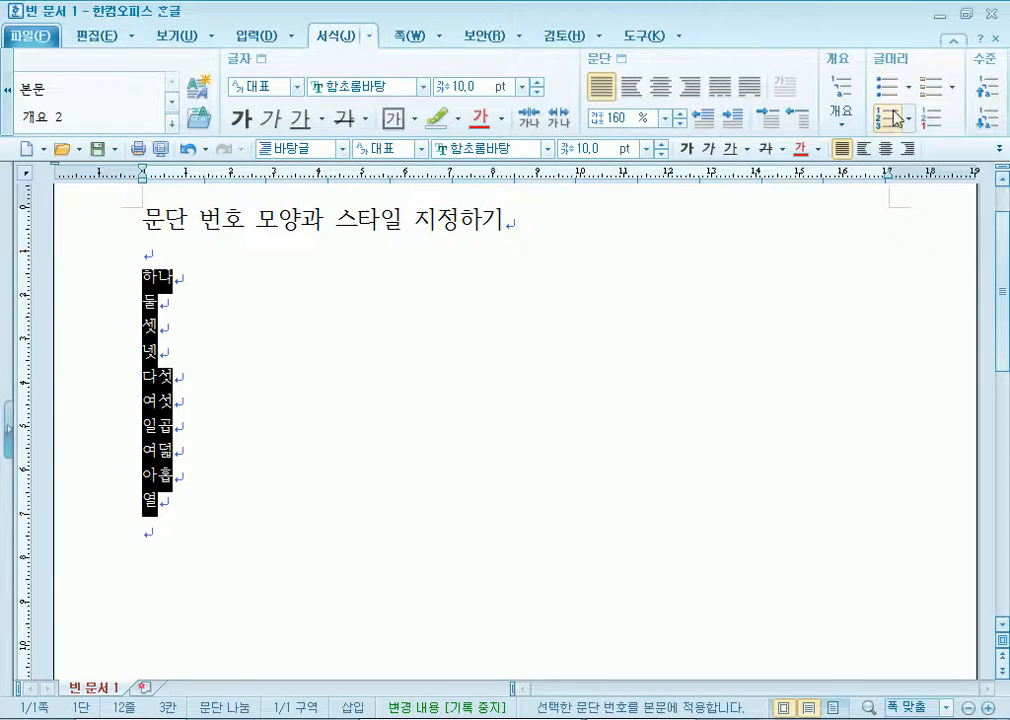
click(931, 94)
click(929, 92)
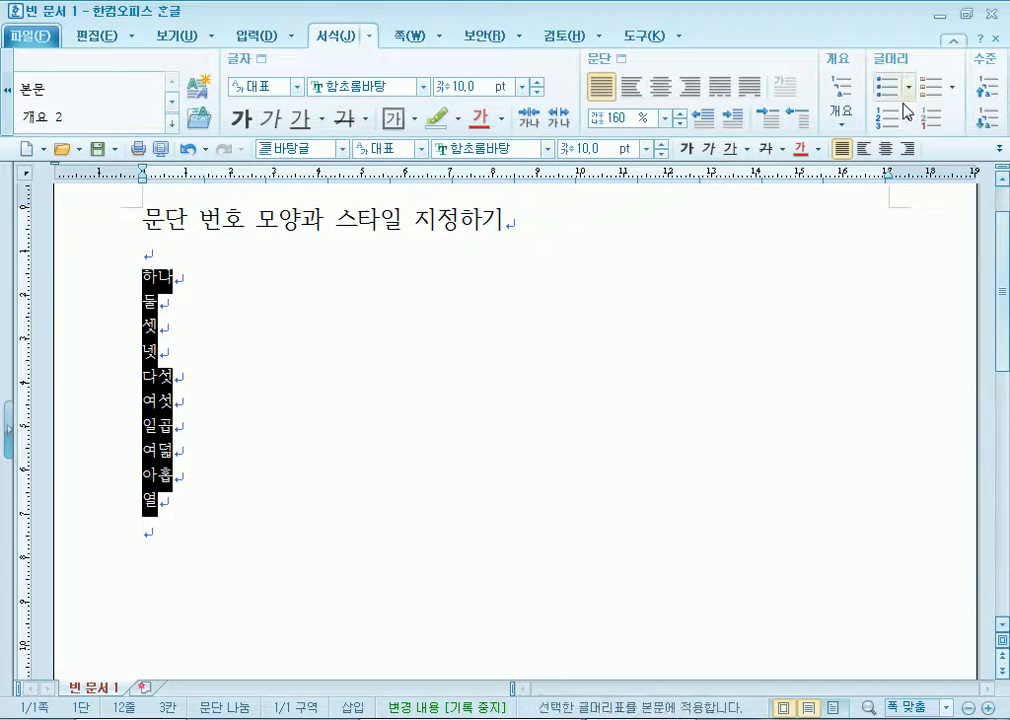
Turn outline numbering on and off once more for the selected items and show the outline presets.
click(846, 94)
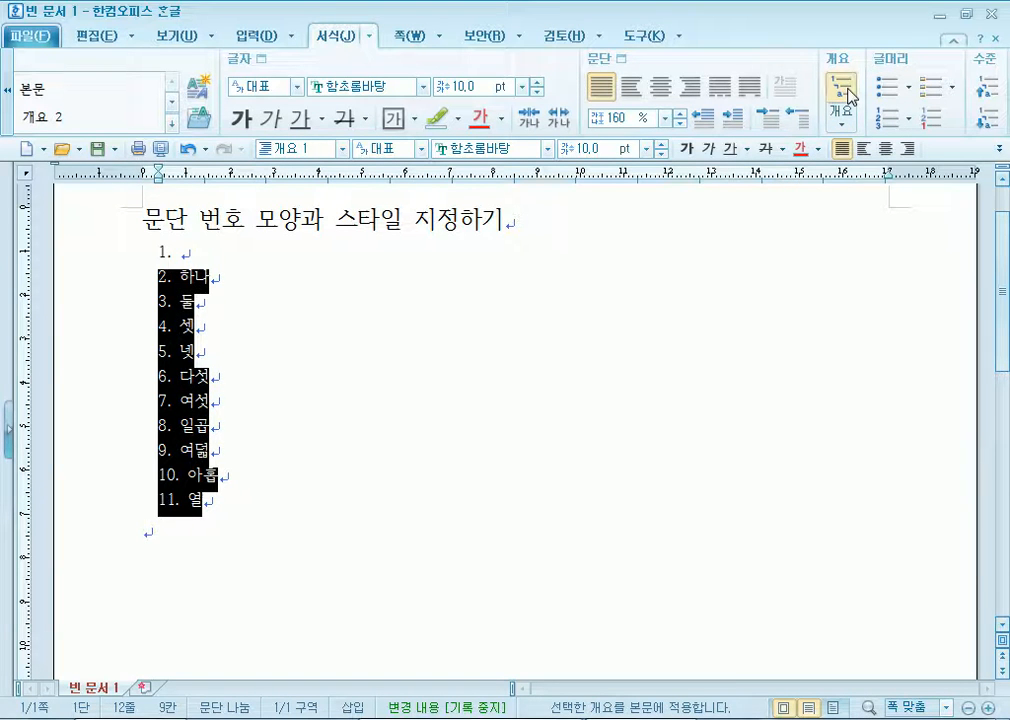
click(845, 94)
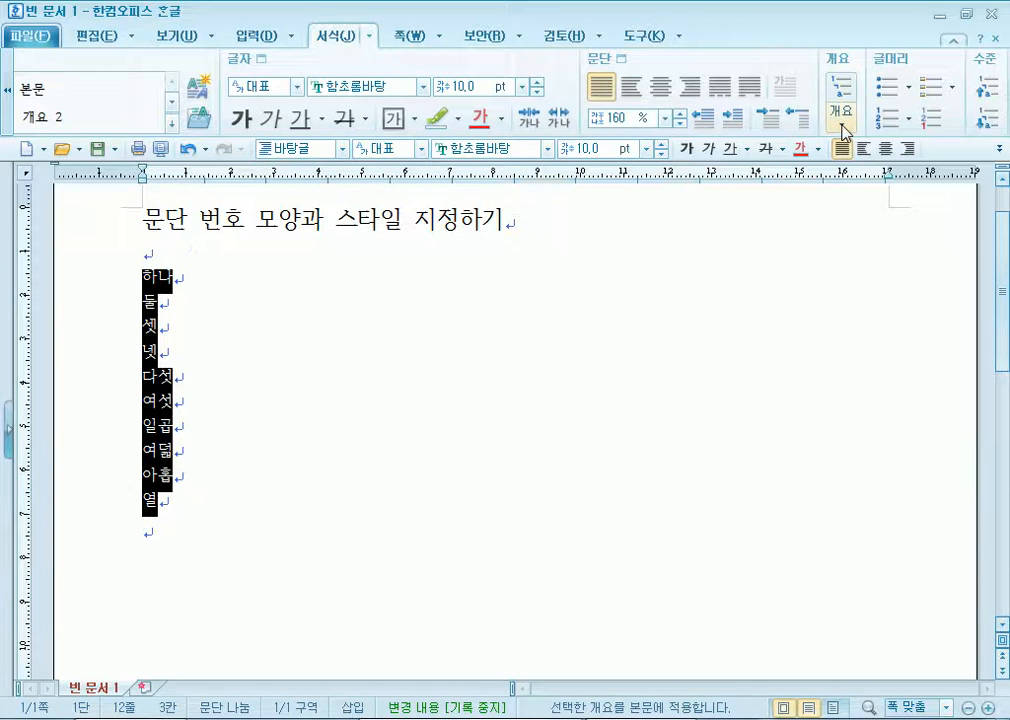
click(843, 125)
click(843, 125)
click(844, 126)
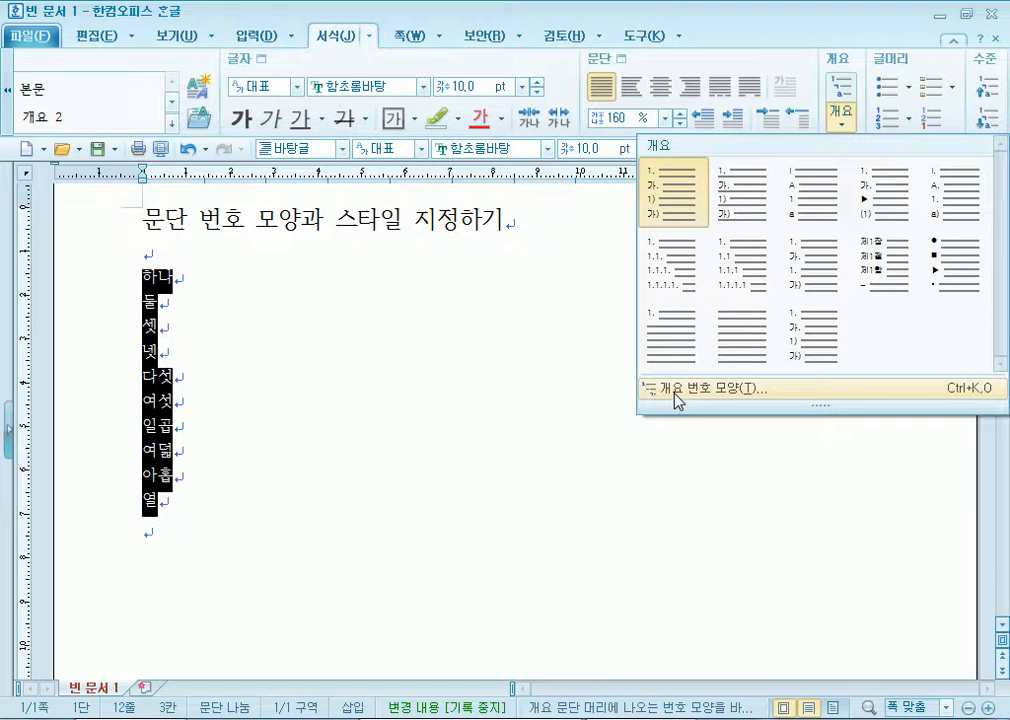
View the paragraph number settings and the outline number settings for the selected list, cancelling both without changes.
right_click(165, 284)
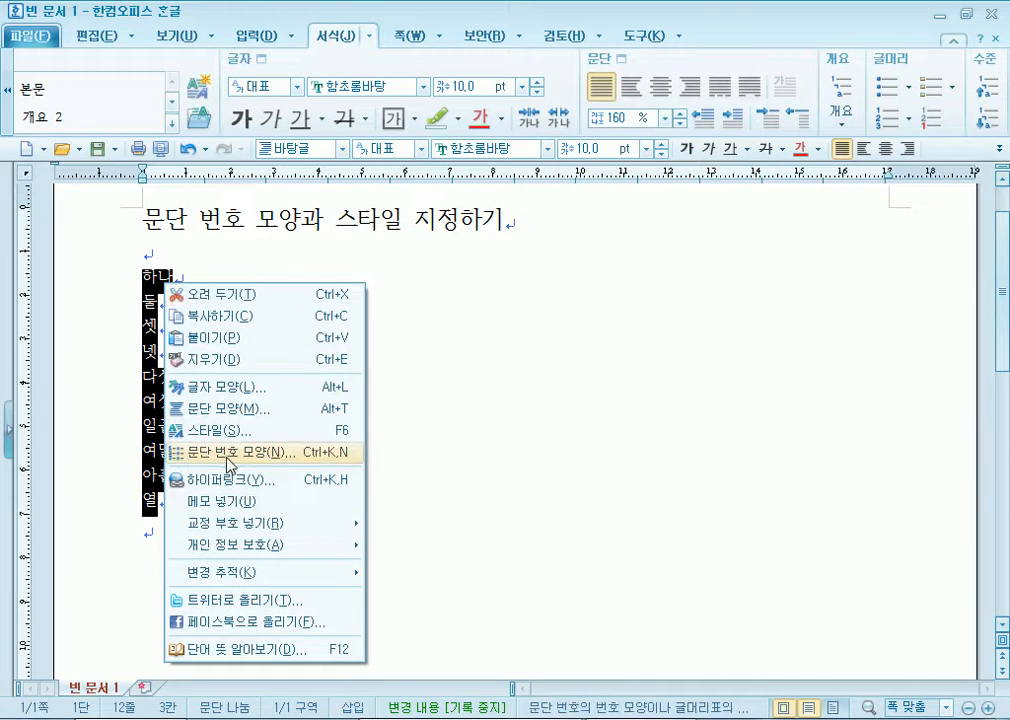
click(232, 460)
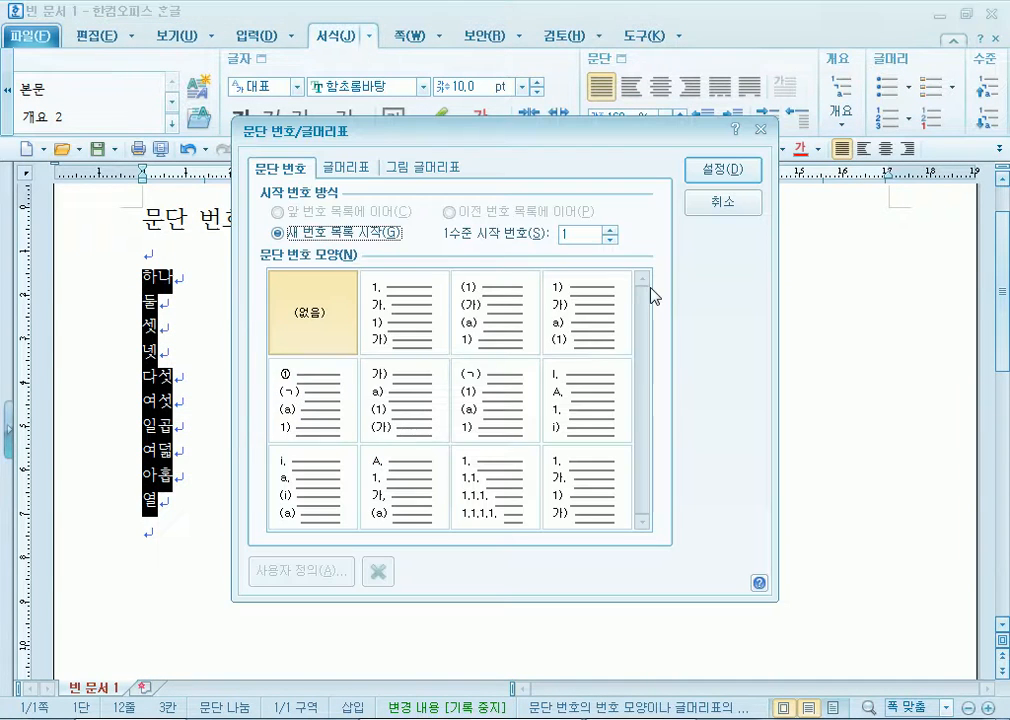
click(756, 210)
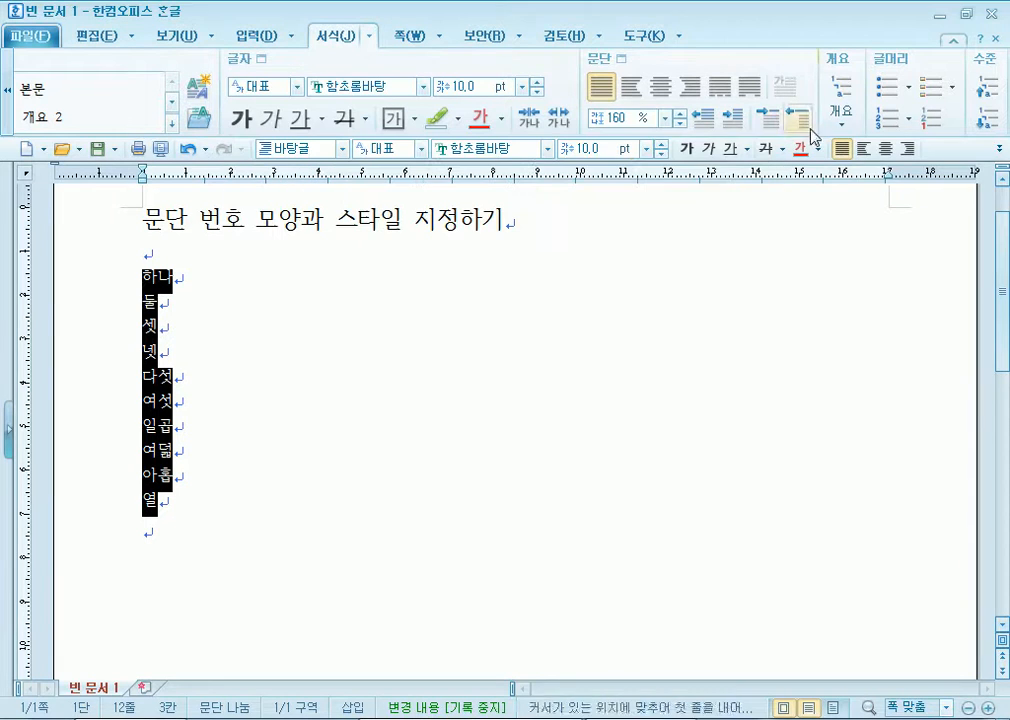
click(839, 117)
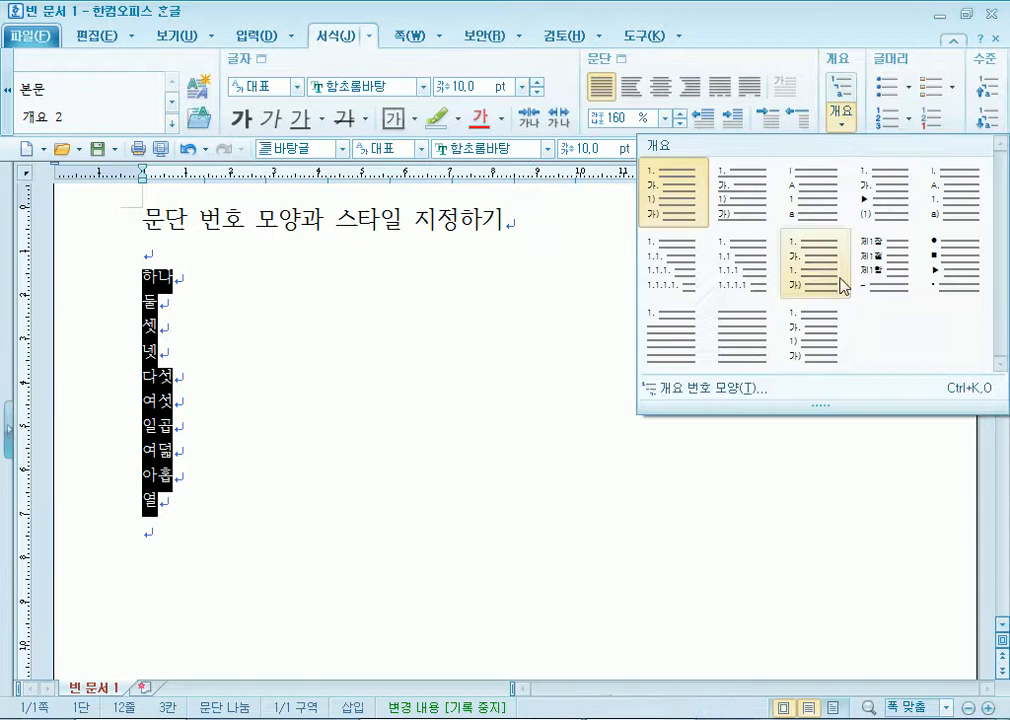
click(702, 390)
drag(356, 144, 502, 70)
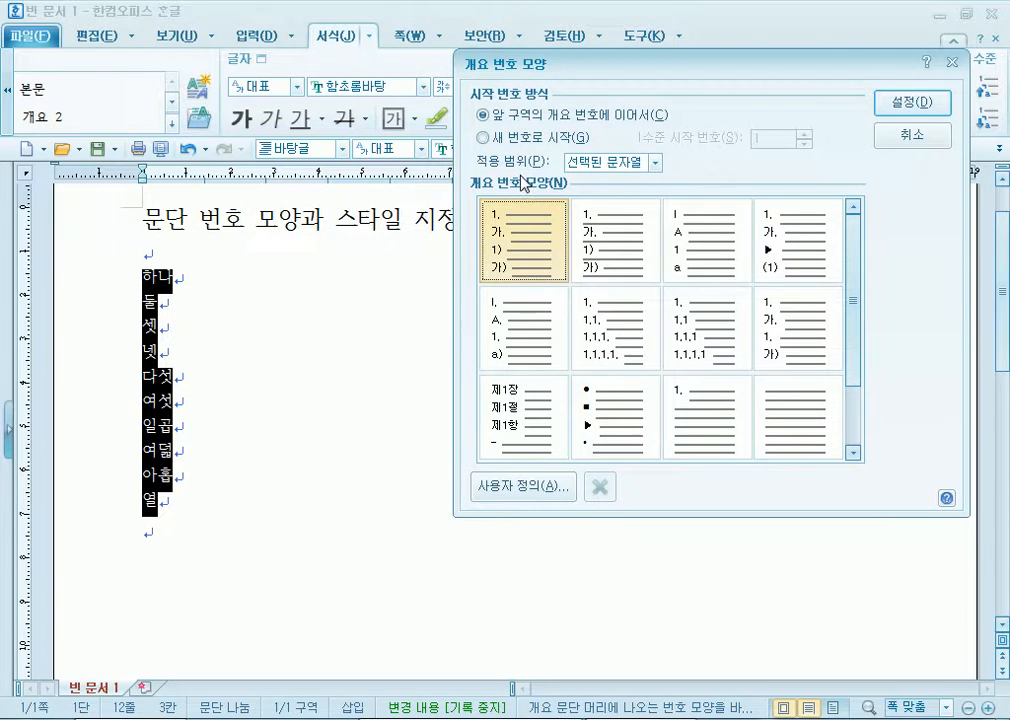
click(895, 140)
Reopen the paragraph number settings for the selected list, look over the number shapes and cancel without changes.
right_click(147, 287)
click(228, 456)
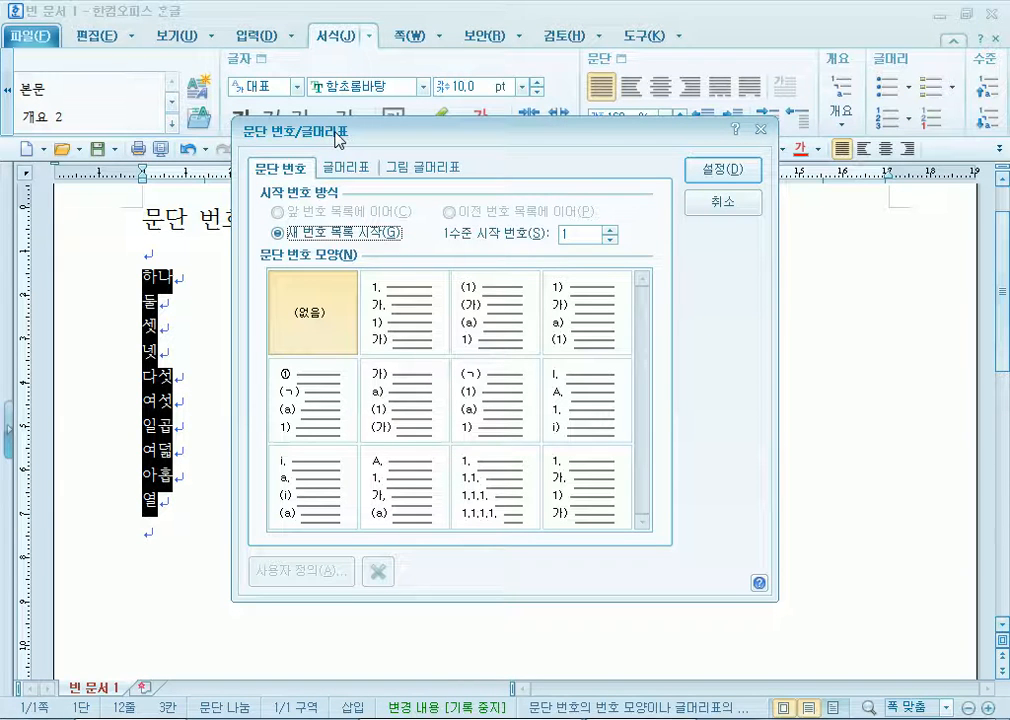
click(726, 208)
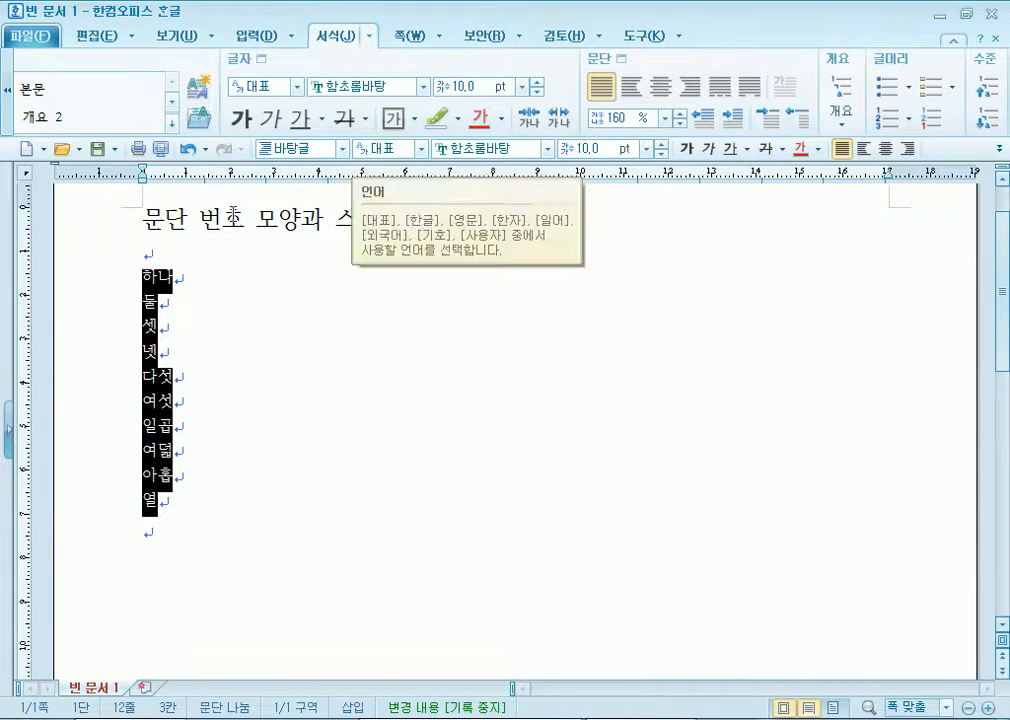
right_click(158, 280)
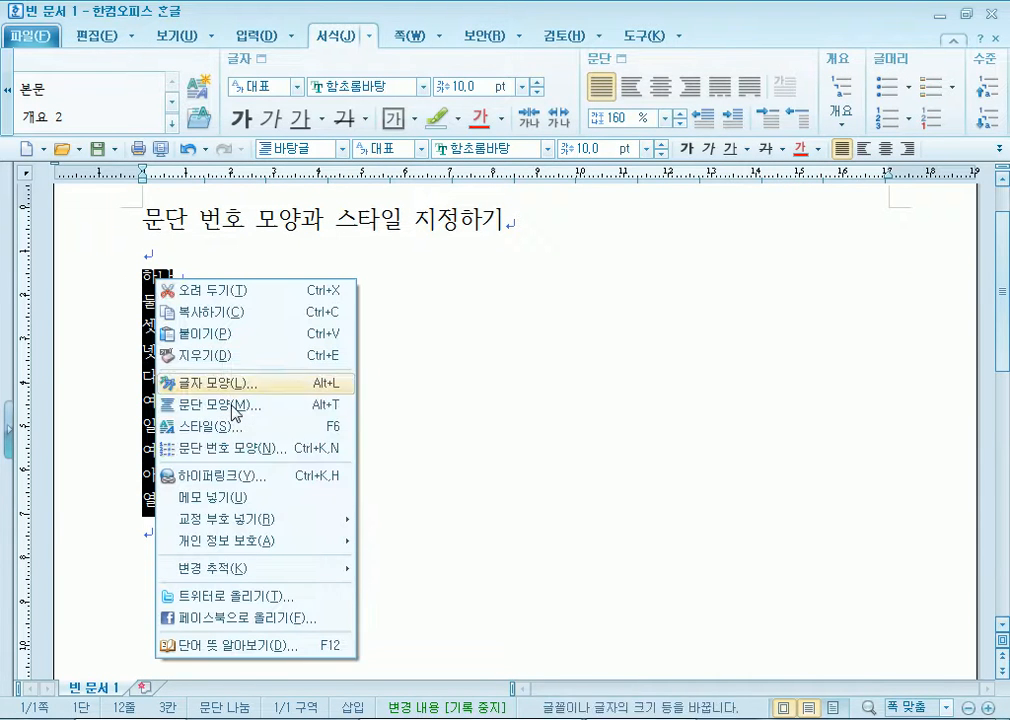
click(250, 452)
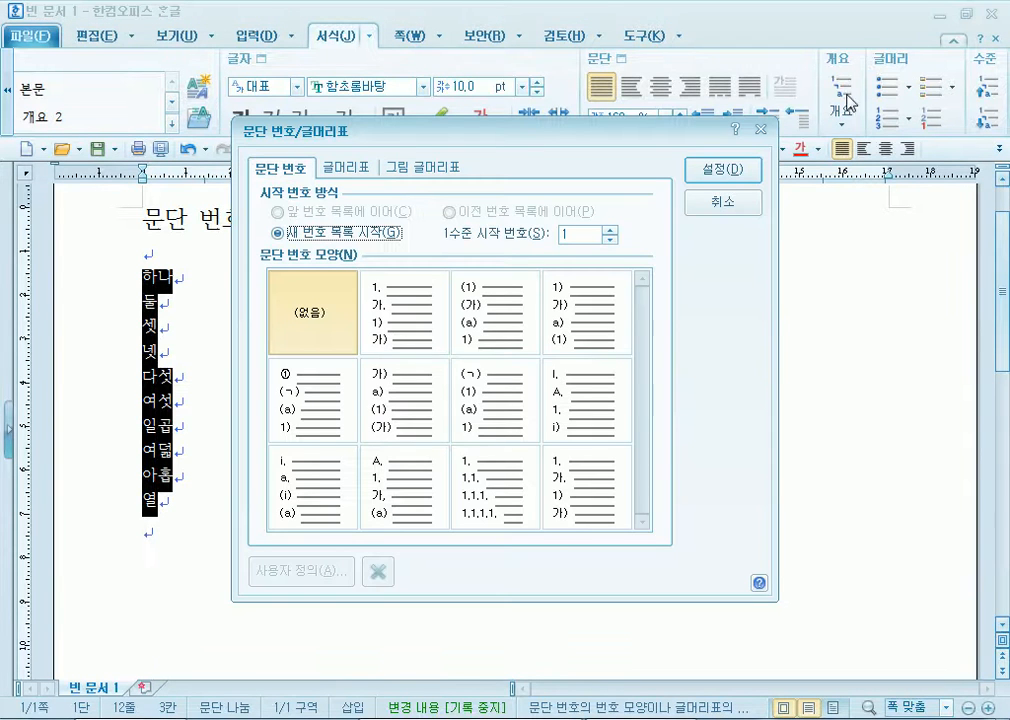
click(712, 206)
right_click(157, 283)
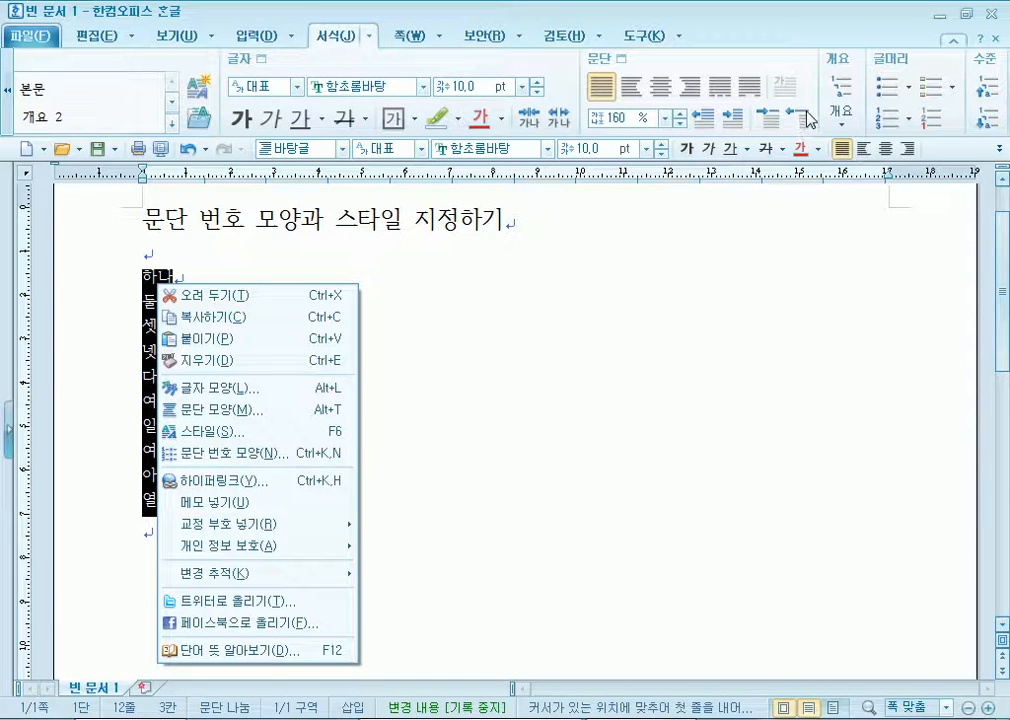
Look over the paragraph number presets available for the selected list.
click(910, 121)
click(911, 120)
click(911, 121)
click(911, 121)
click(911, 121)
click(908, 119)
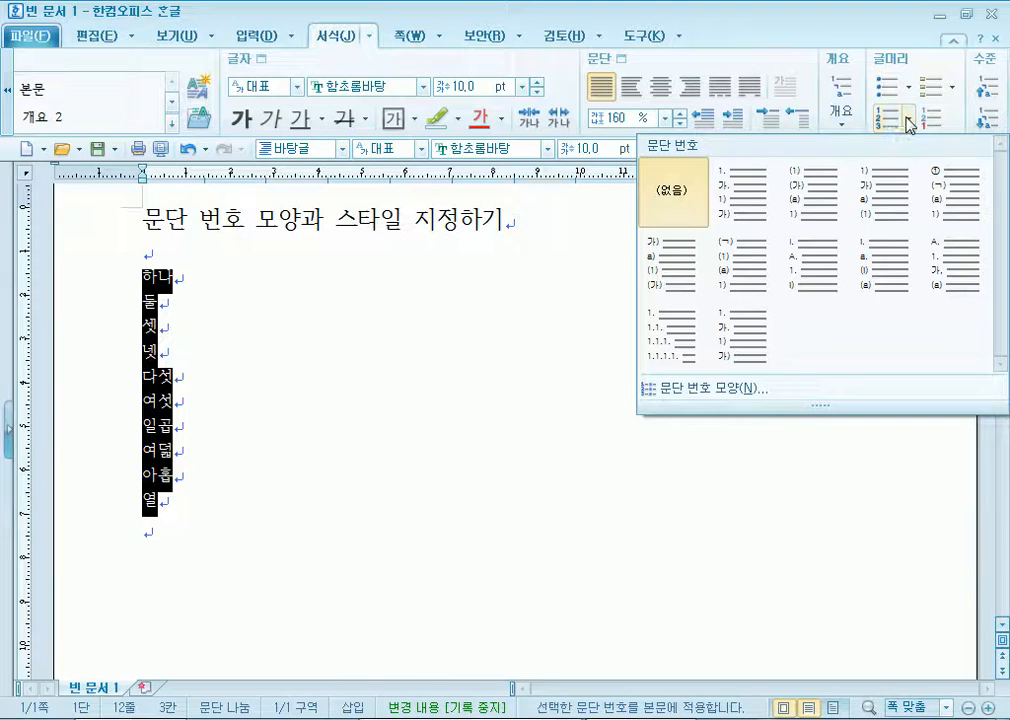
click(912, 120)
Apply the "1. 가. 1) 가)" paragraph number shape to the selected list as a new list starting at 1, and clear the selection.
click(913, 121)
click(711, 392)
drag(582, 129, 675, 14)
click(487, 205)
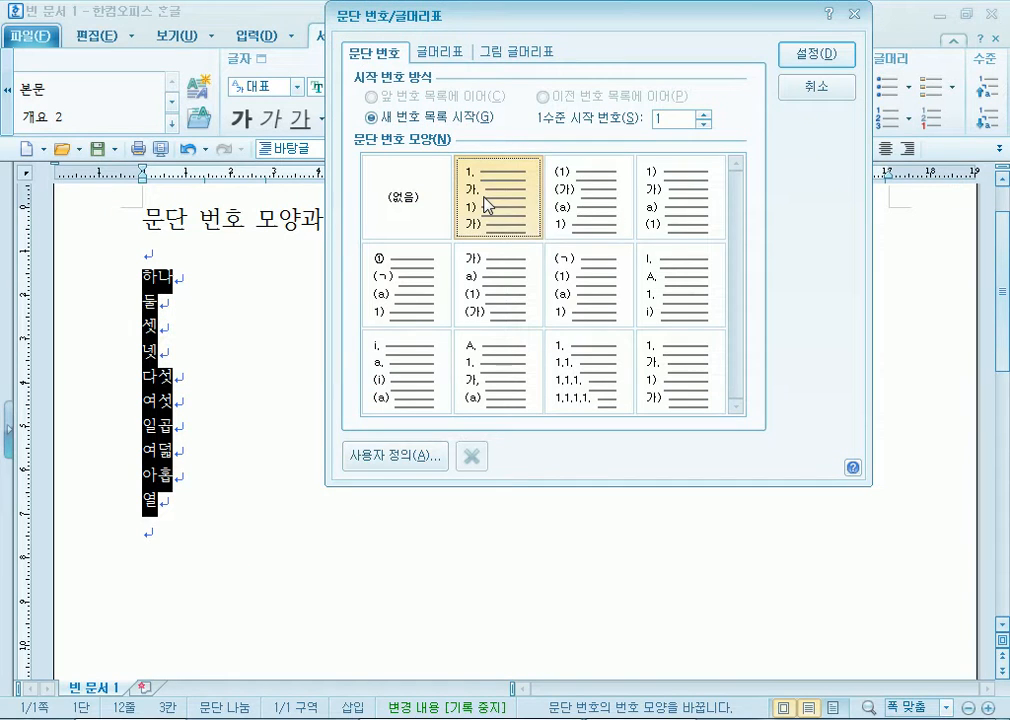
click(593, 203)
click(670, 197)
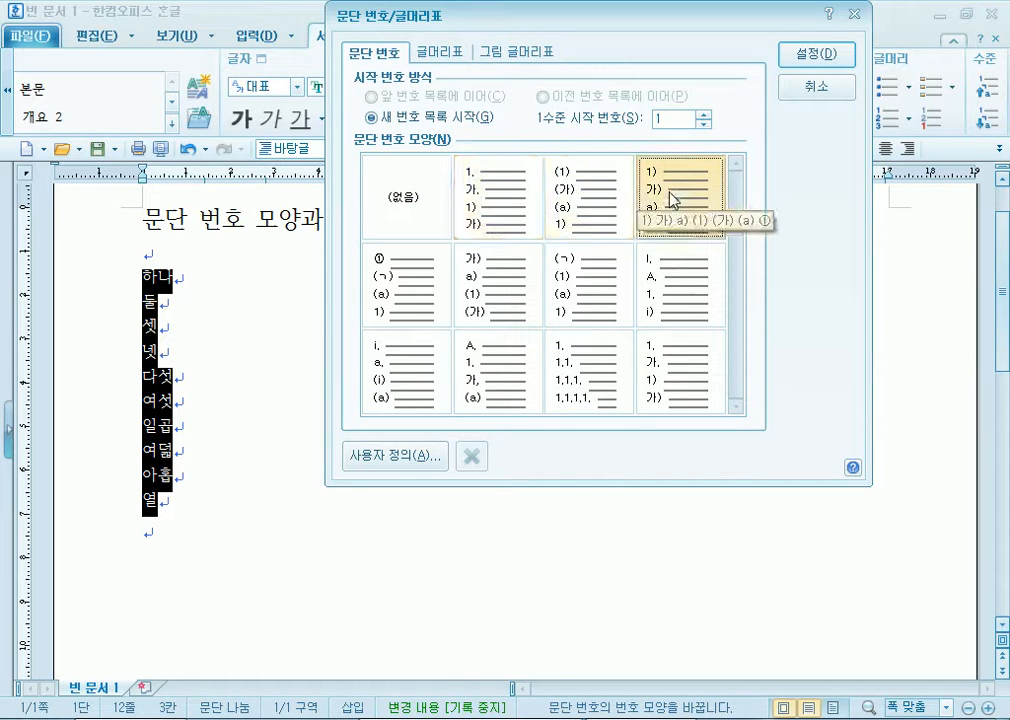
click(538, 214)
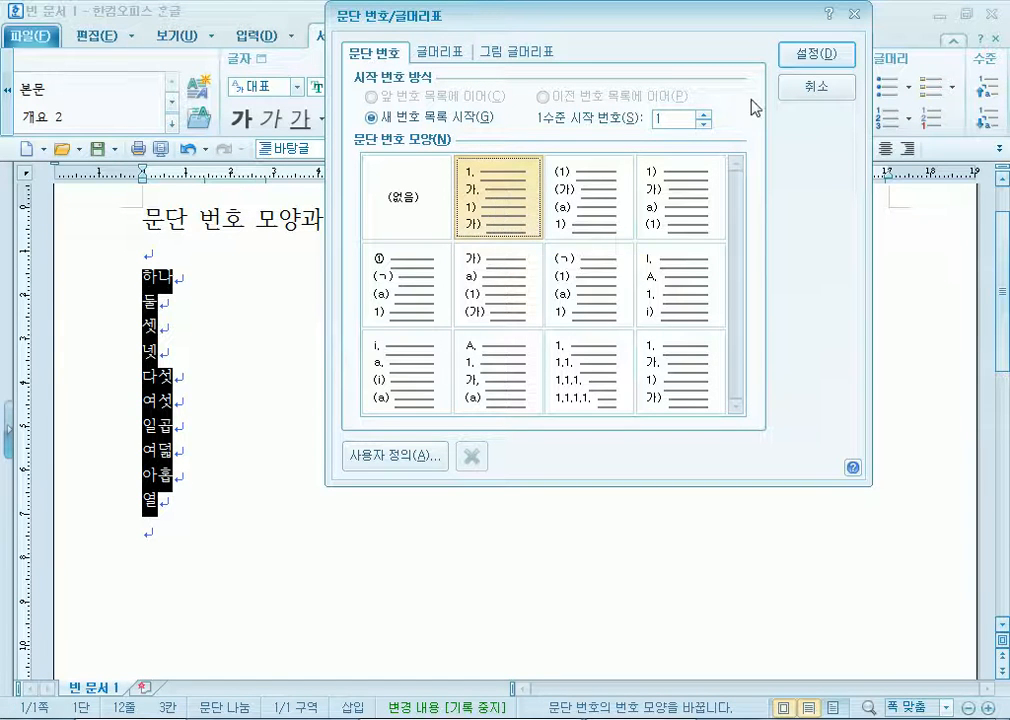
click(816, 53)
click(264, 311)
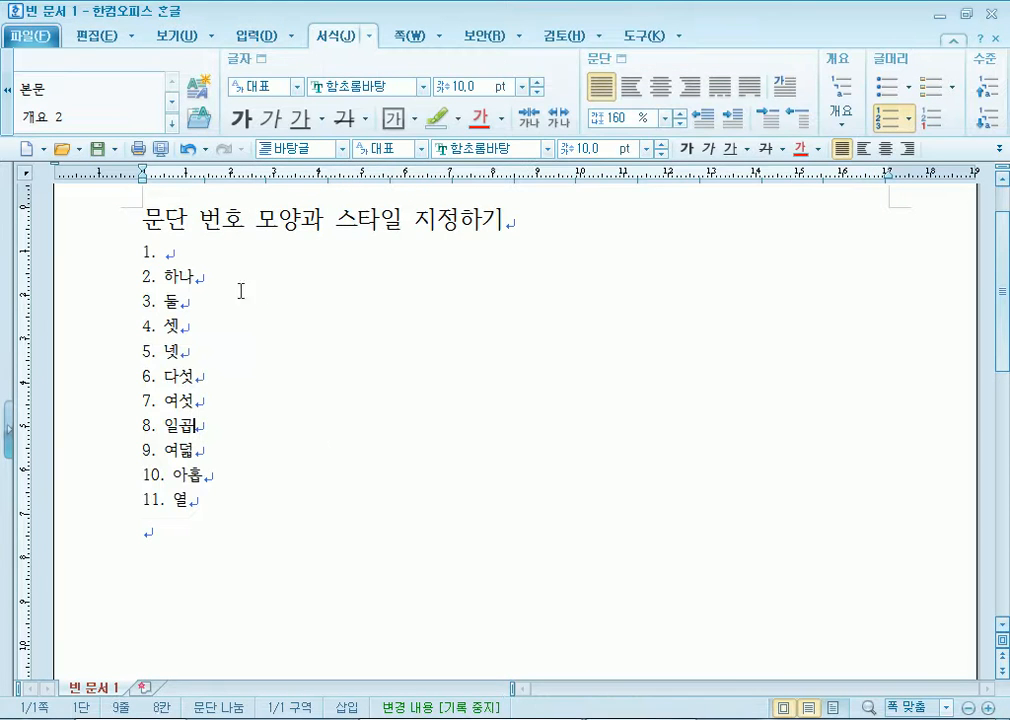
Remove the paragraph number from the empty line between the title and 하나.
drag(503, 220, 200, 222)
key(Down)
key(Down)
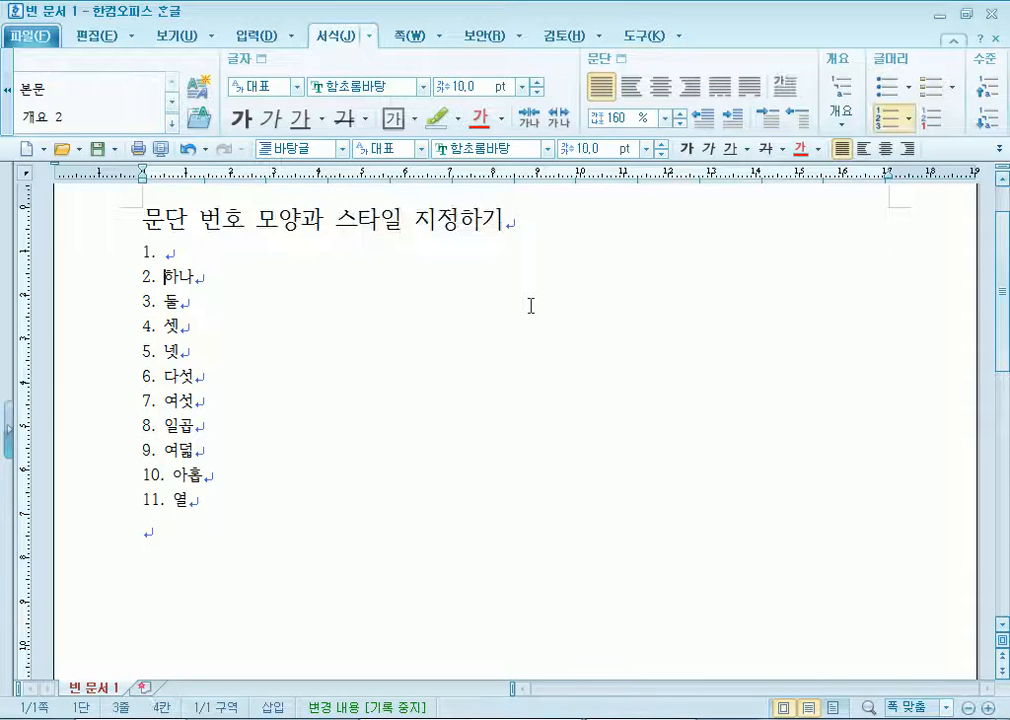
key(Up)
key(BackSpace)
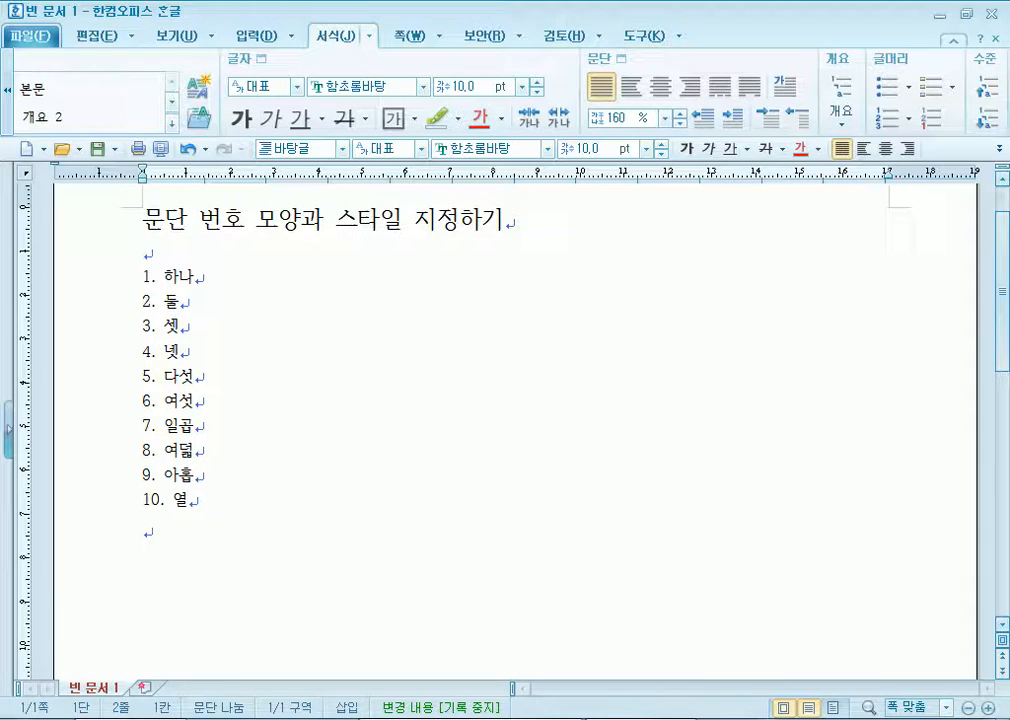
key(ctrl+z)
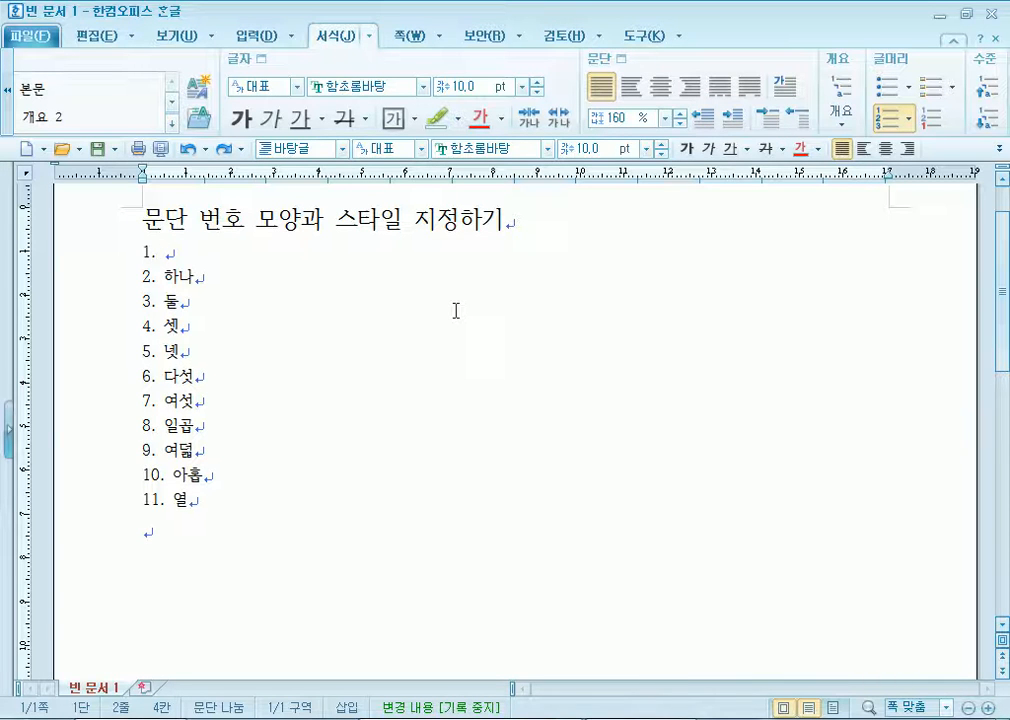
key(BackSpace)
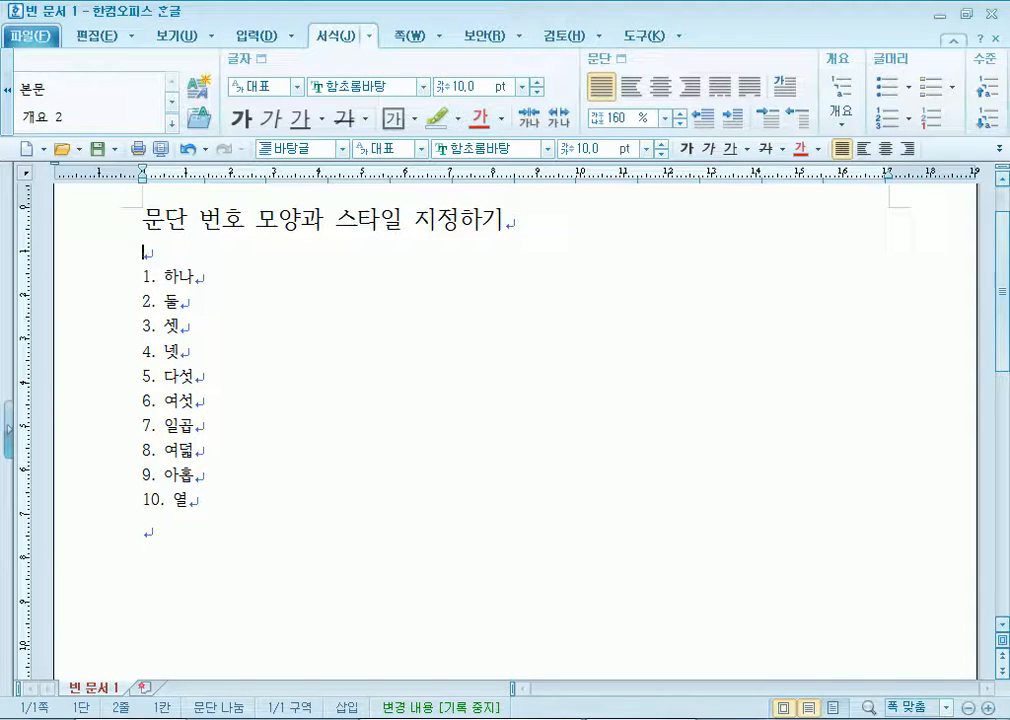
Insert a new numbered item reading 뭐라고? between 넷 and 다섯.
click(455, 310)
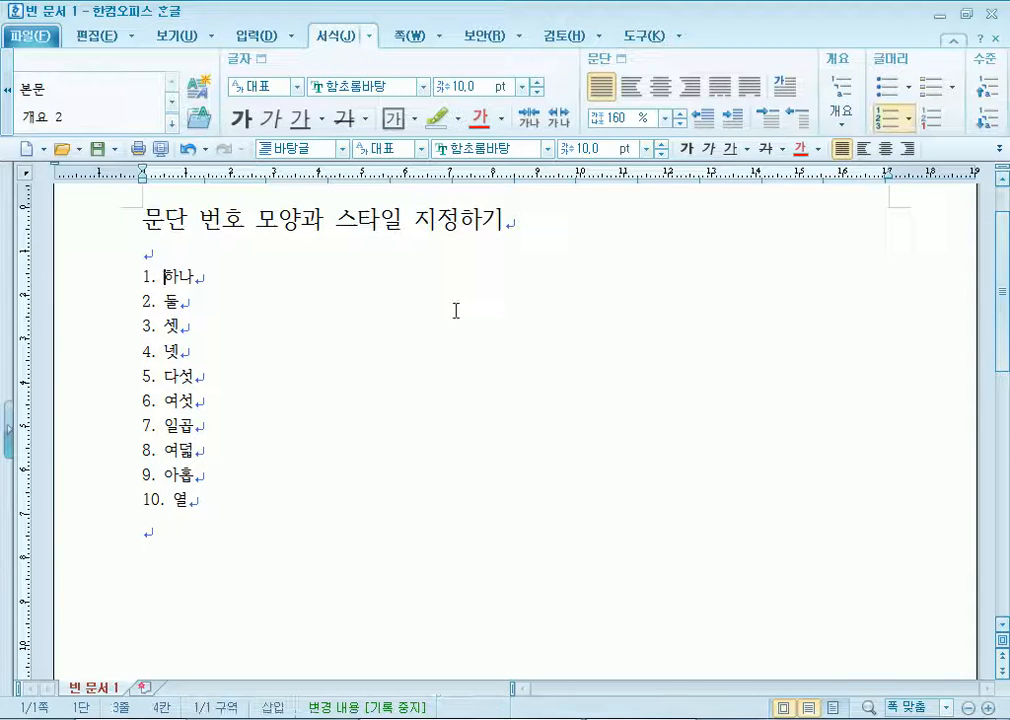
key(Down)
key(Down)
key(Down)
key(Down)
key(Down)
key(Up)
key(Up)
key(End)
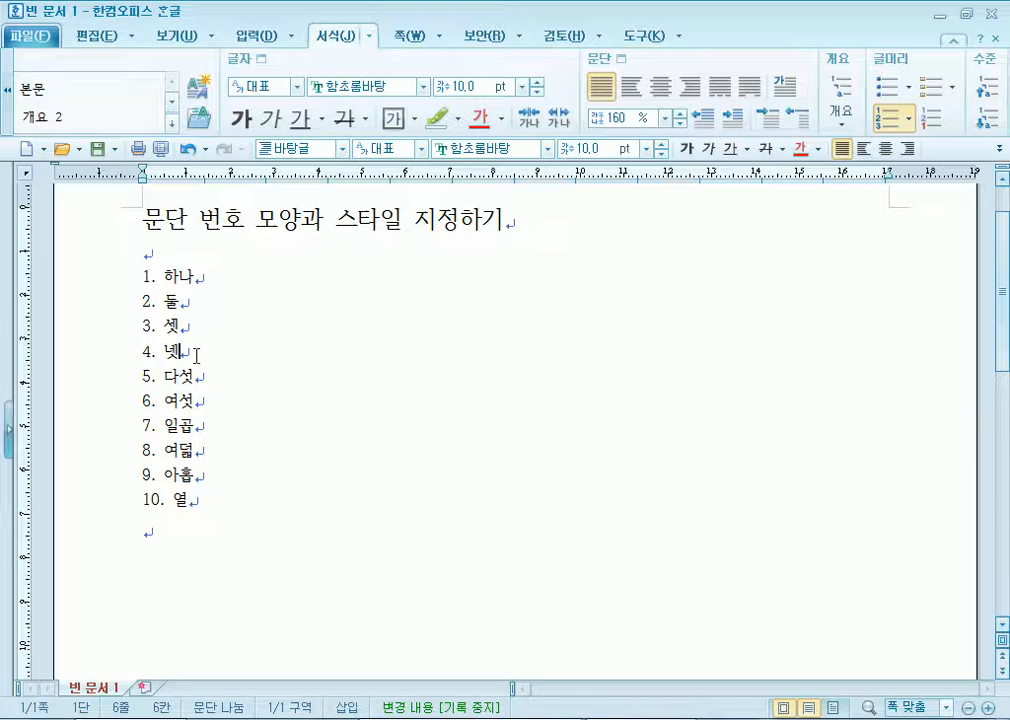
key(Return)
key(BackSpace)
key(BackSpace)
key(Return)
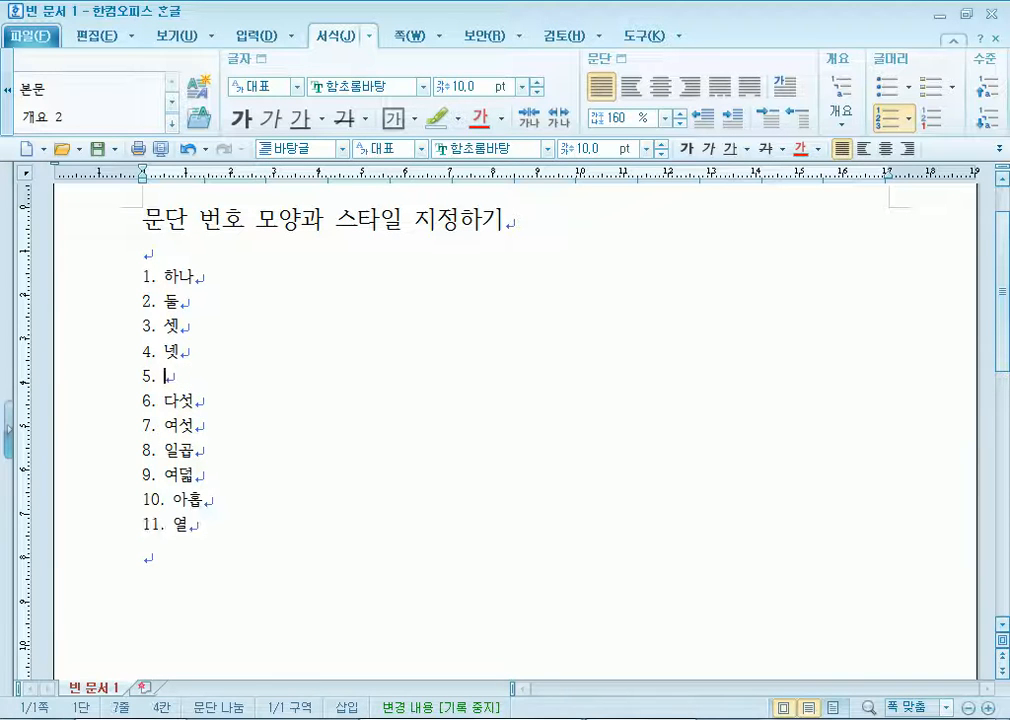
text(뭐라고?)
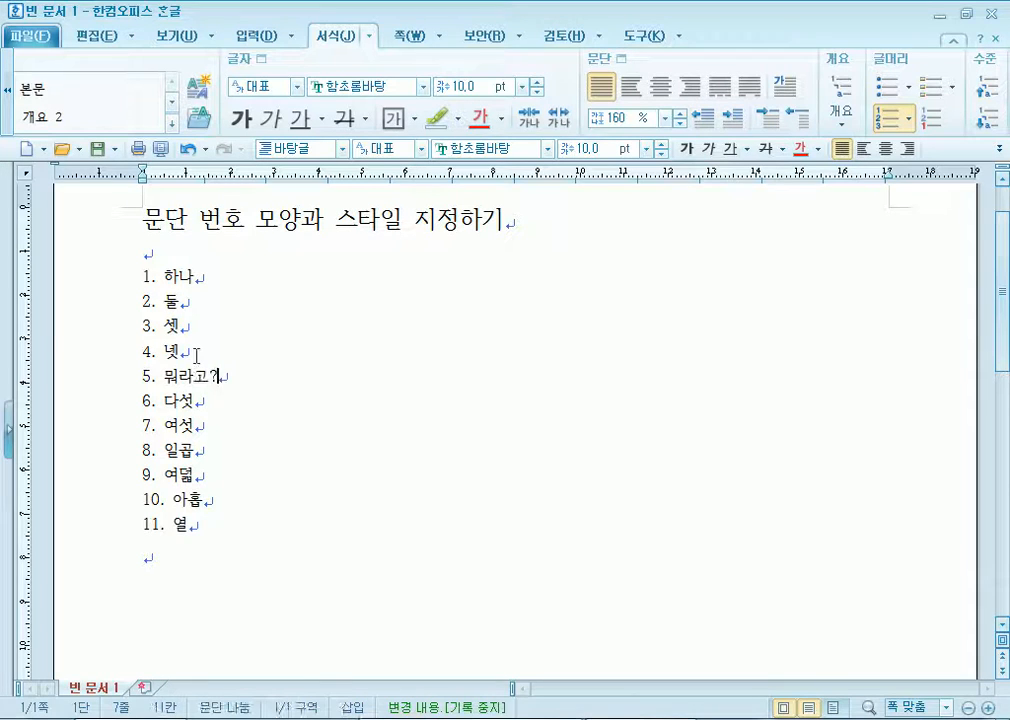
Add the numbered items 뭐시라?, 모르겠는데요 and 몰라요 below 뭐라고?
key(Return)
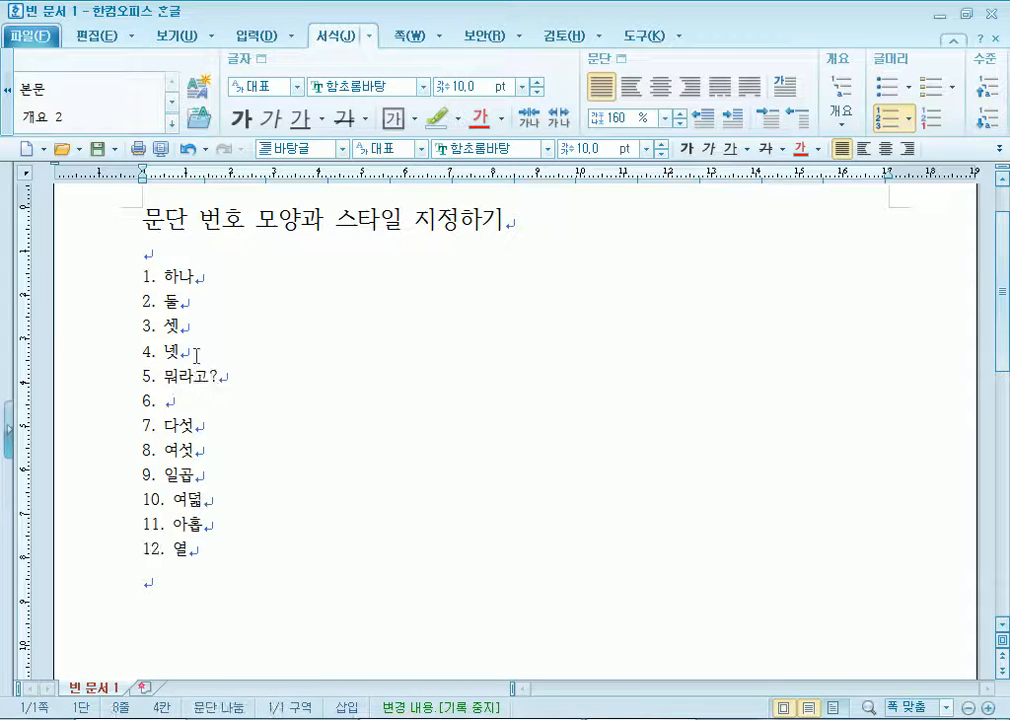
text(무시라?)
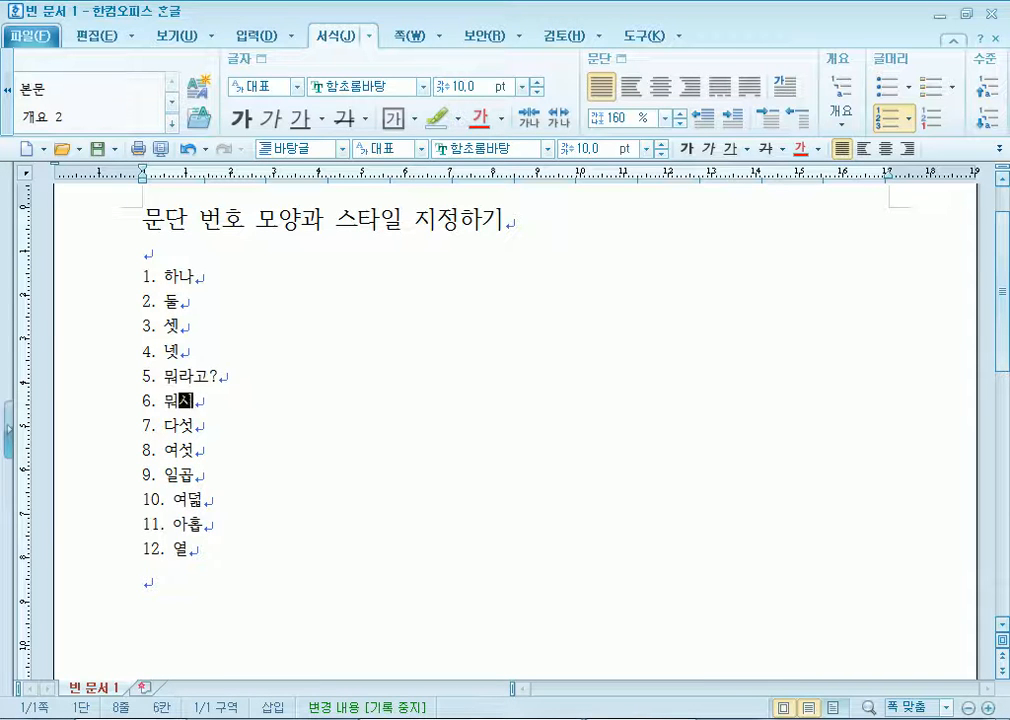
key(Return)
text(모륵ㅆ)
key(BackSpace)
key(BackSpace)
text(겠ㄴ)
text(는데요)
key(Return)
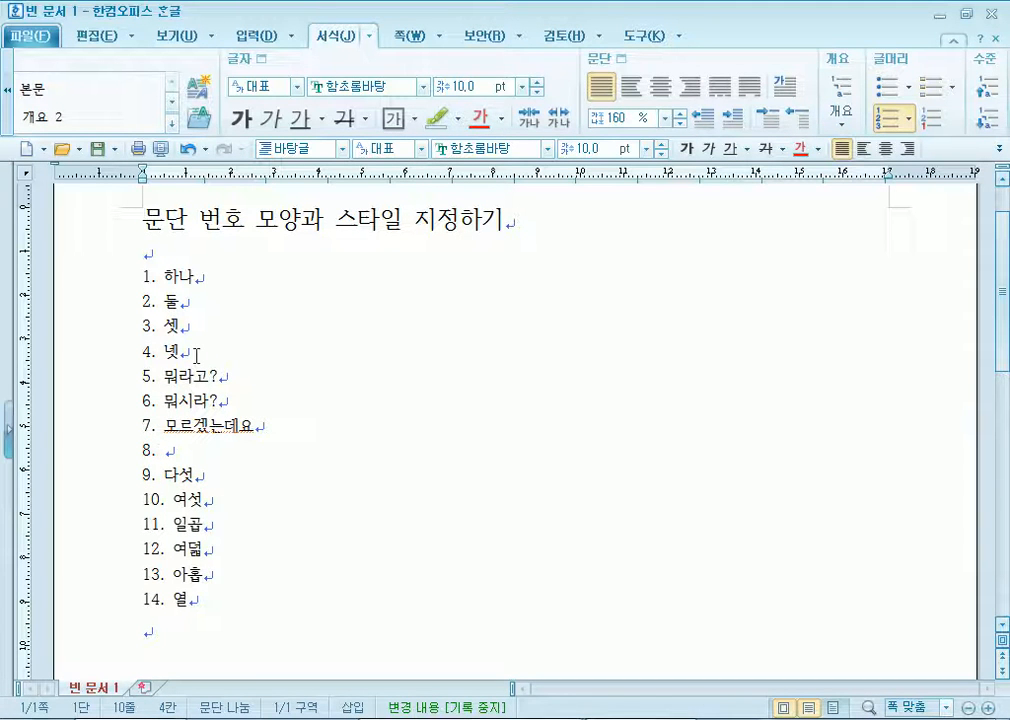
text(몰라요)
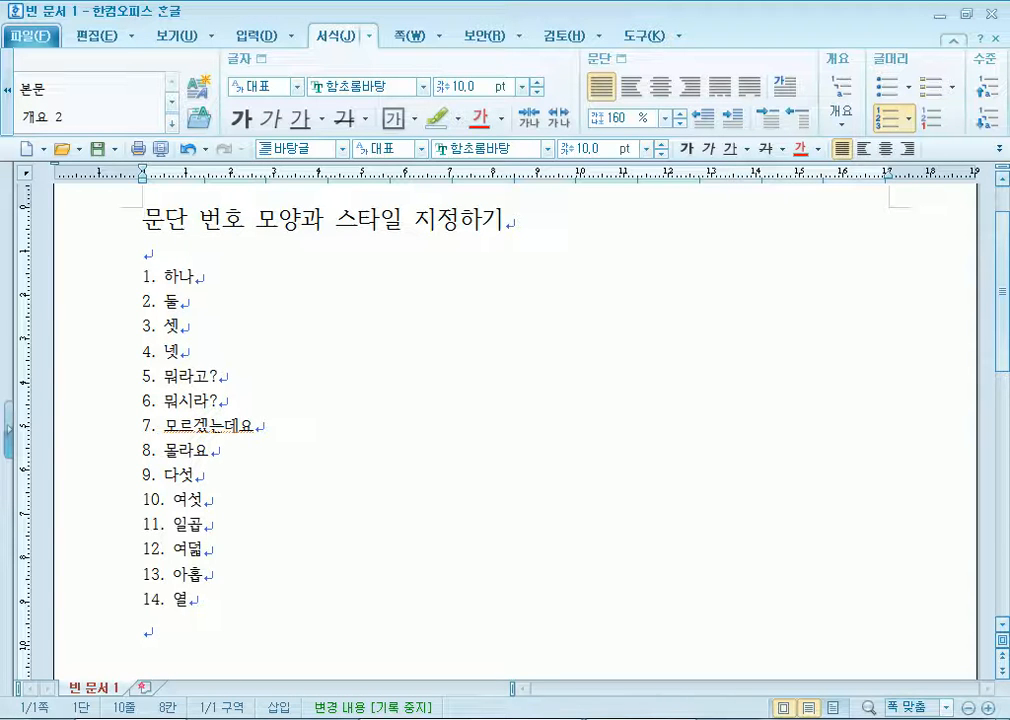
Delete the four inserted items between 넷 and 다섯.
click(148, 377)
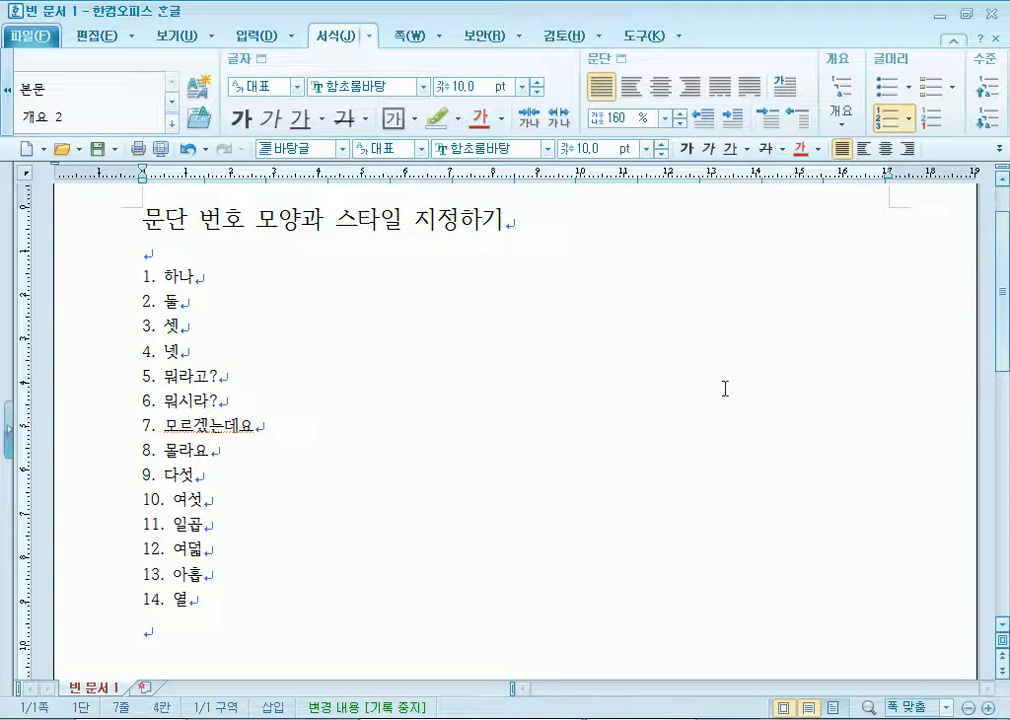
key(Delete)
key(Delete)
key(Delete)
key(Delete)
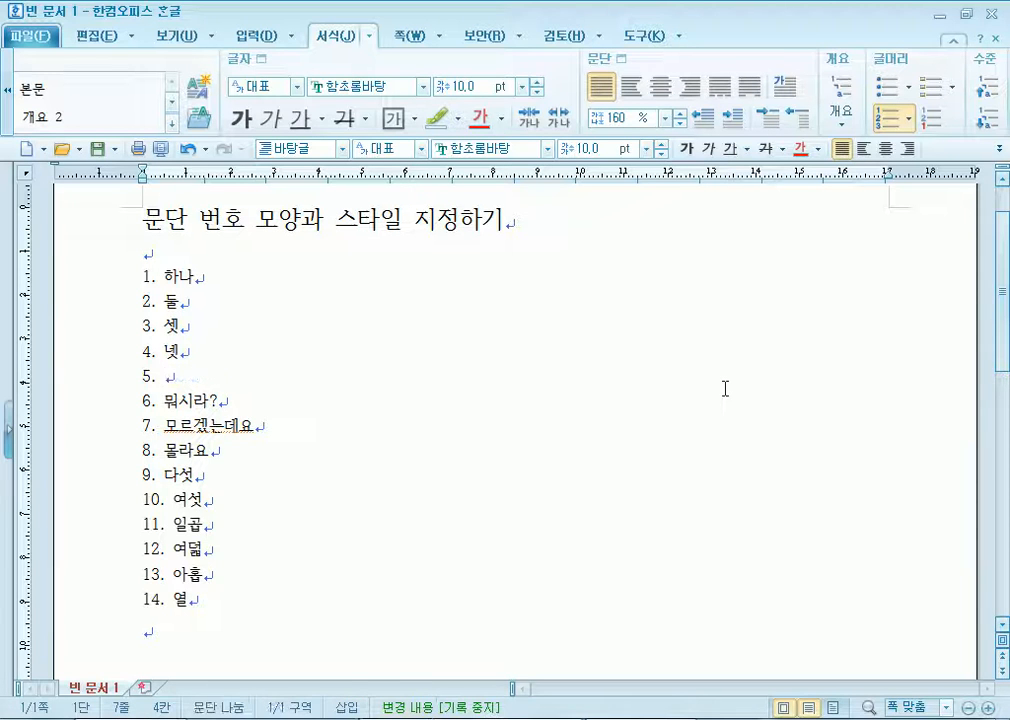
key(Delete)
key(Delete)
key(Delete)
key(Delete)
key(Delete)
key(Delete)
key(Delete)
key(Delete)
key(Delete)
key(Delete)
key(Delete)
key(Delete)
key(Delete)
key(Delete)
key(Delete)
key(Delete)
key(Delete)
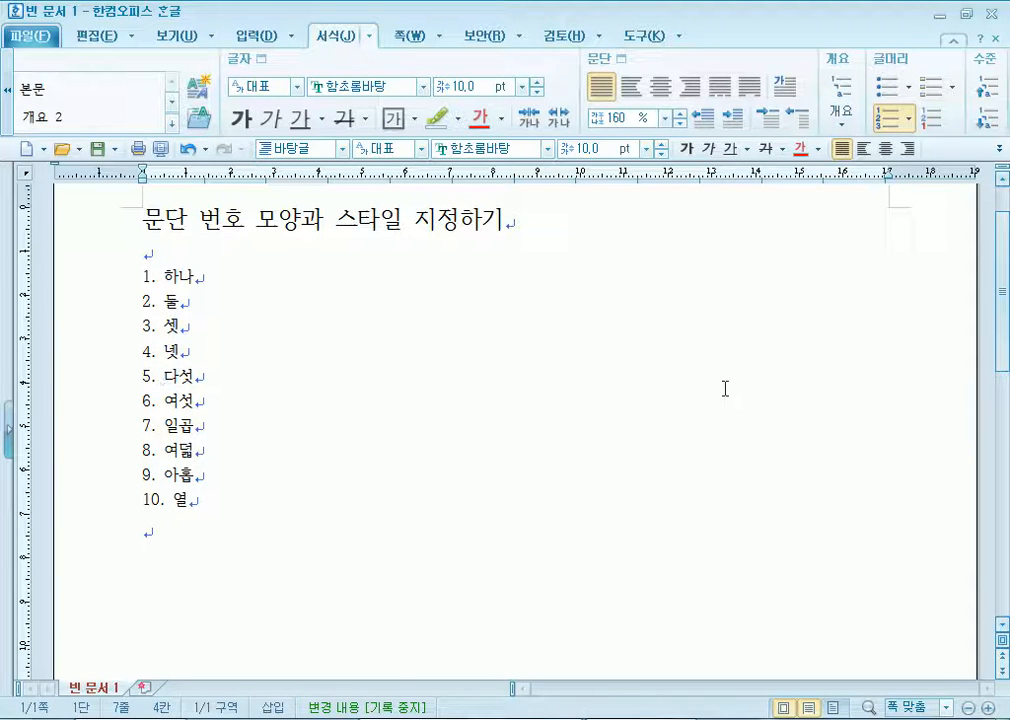
Insert an unnumbered blank line between 넷 and 다섯, and delete it.
key(Left)
key(Return)
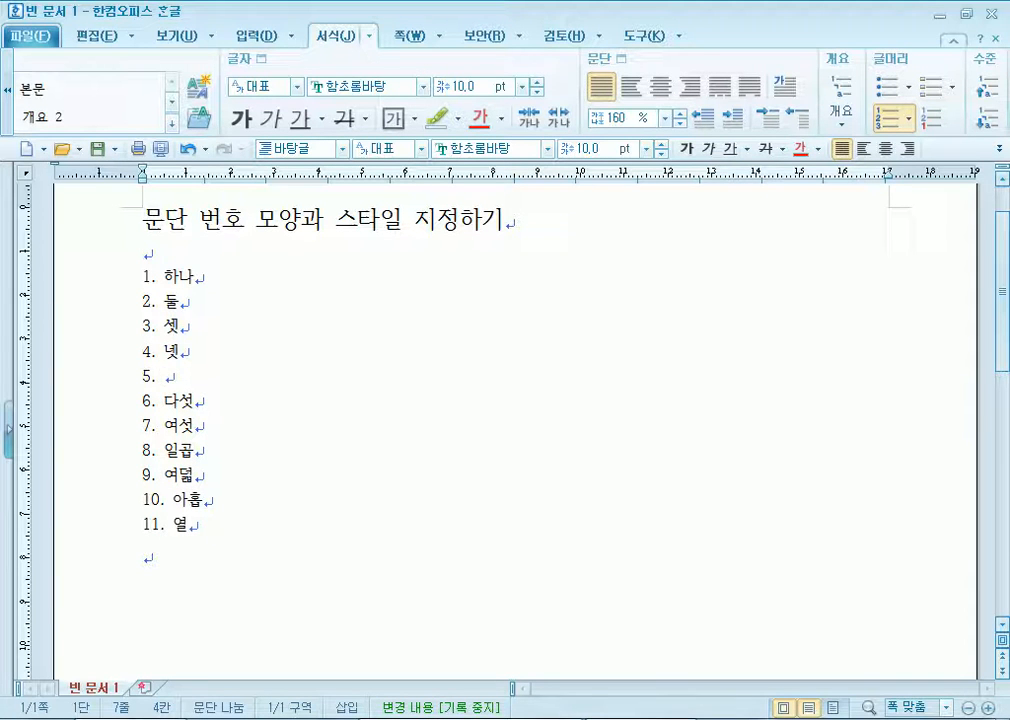
key(BackSpace)
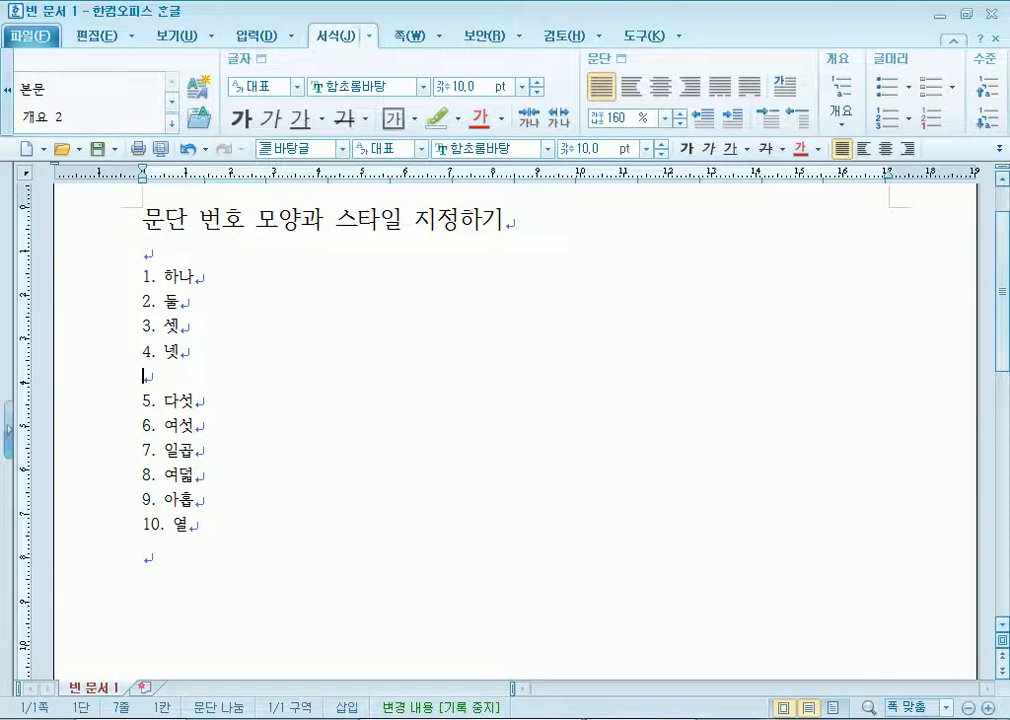
key(Delete)
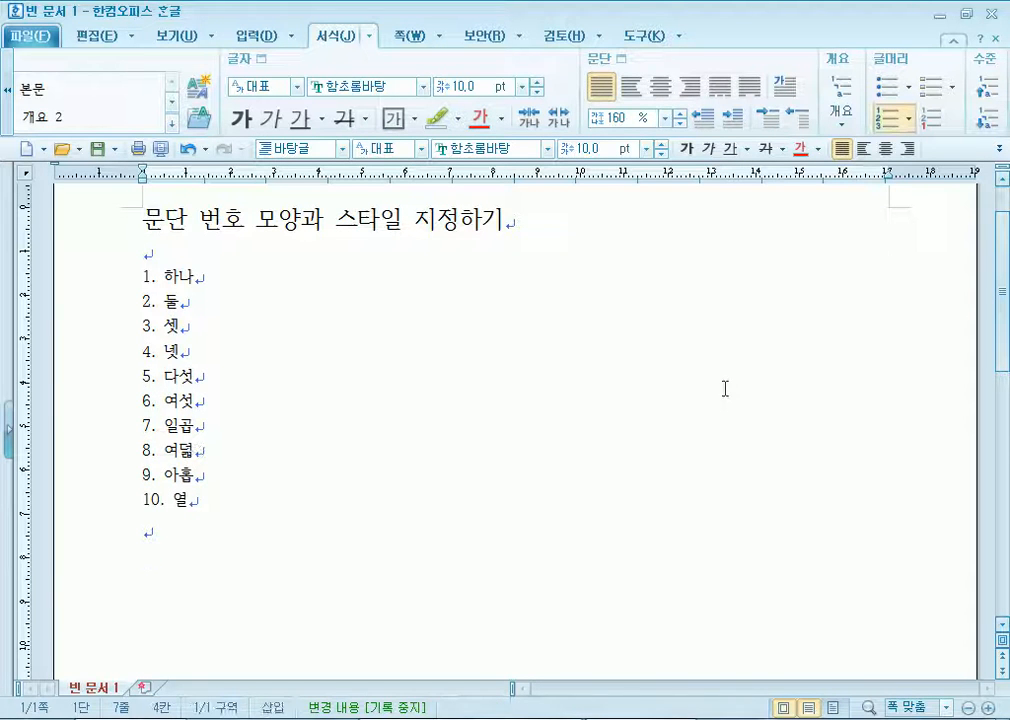
Repeat inserting an unnumbered blank line after 넷, and remove it again.
key(Left)
key(Return)
key(BackSpace)
key(Down)
key(Up)
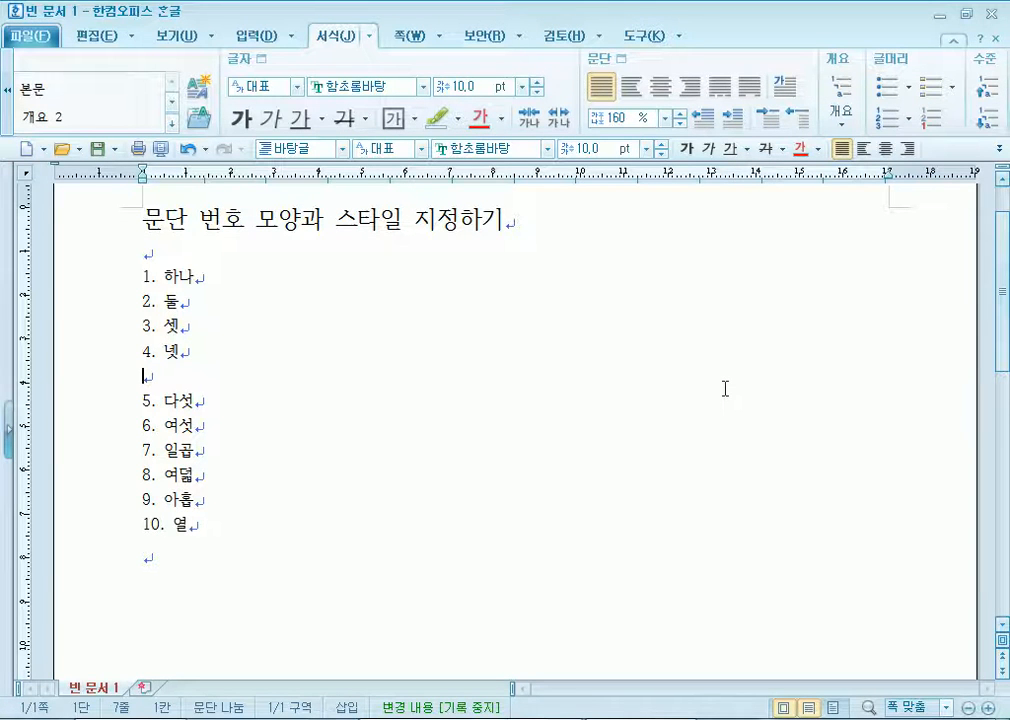
key(Left)
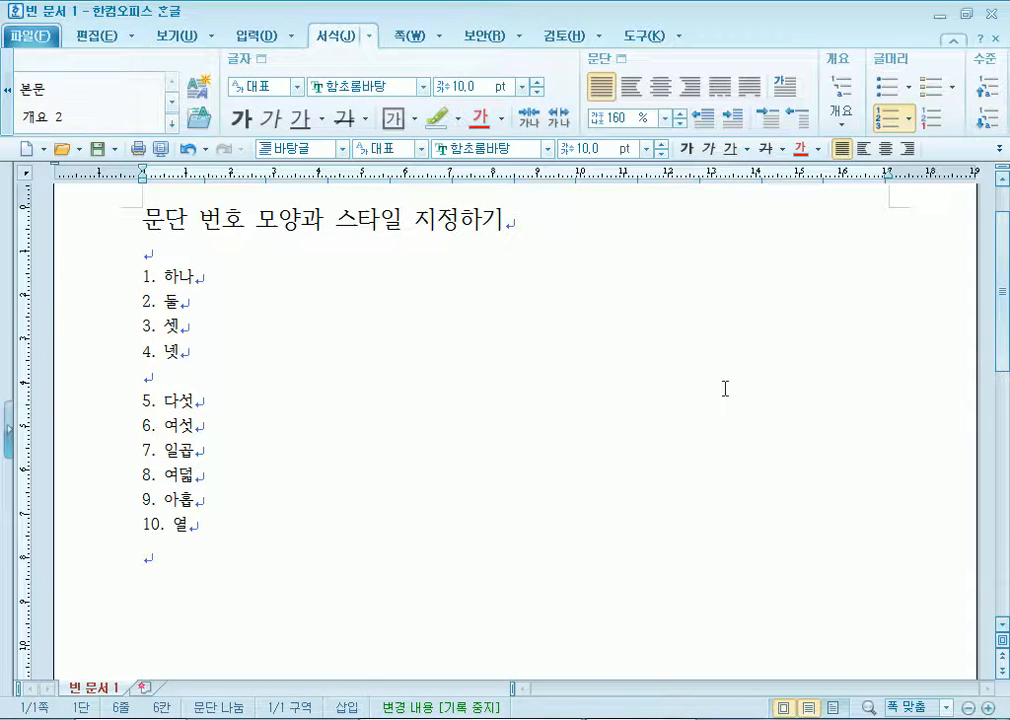
key(Delete)
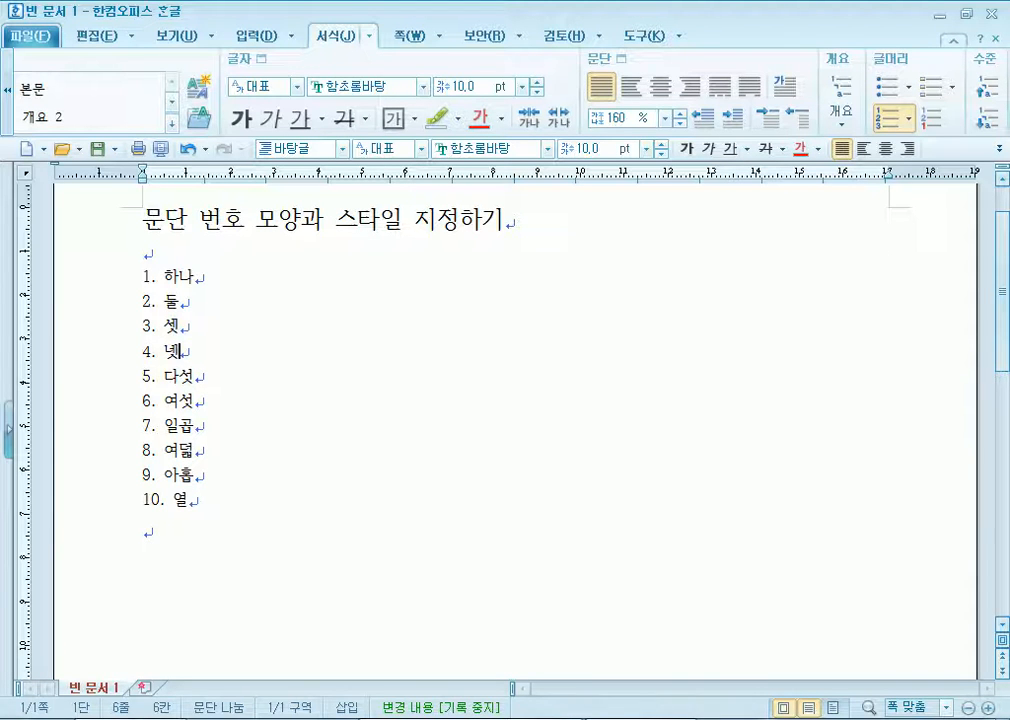
Continue the numbered list after 열 with 열하나, 열둘 and 열셋, and end it with an unnumbered blank line.
key(Down)
key(Down)
key(Down)
key(Down)
key(Down)
key(Down)
key(Return)
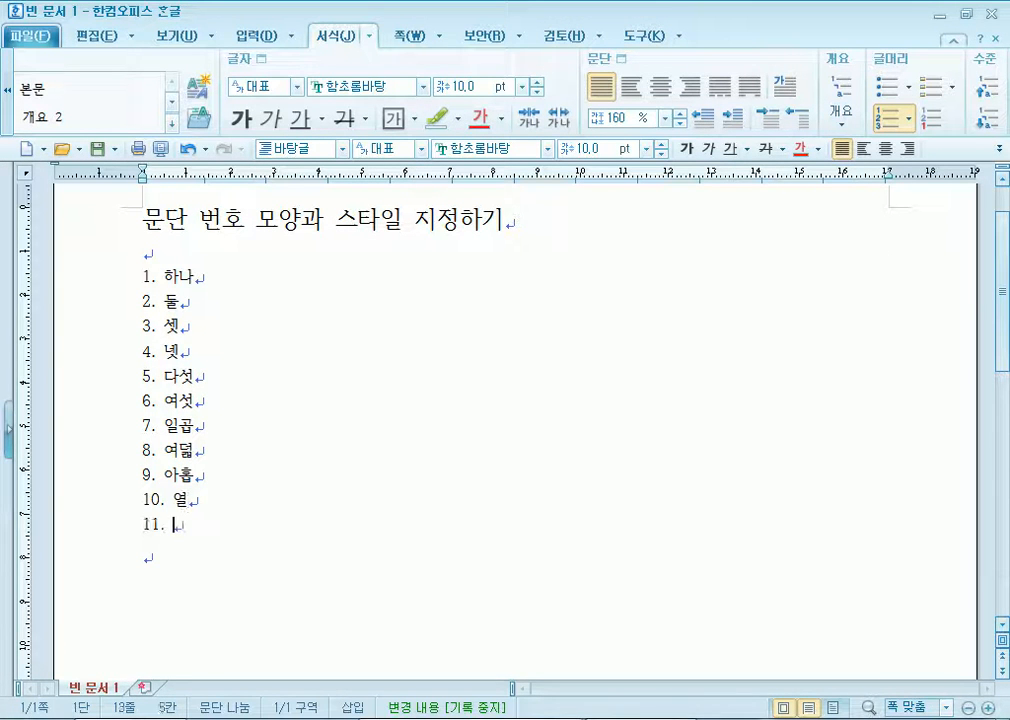
text(열하나)
key(Return)
text(열둘)
key(Return)
text(열셋)
key(Return)
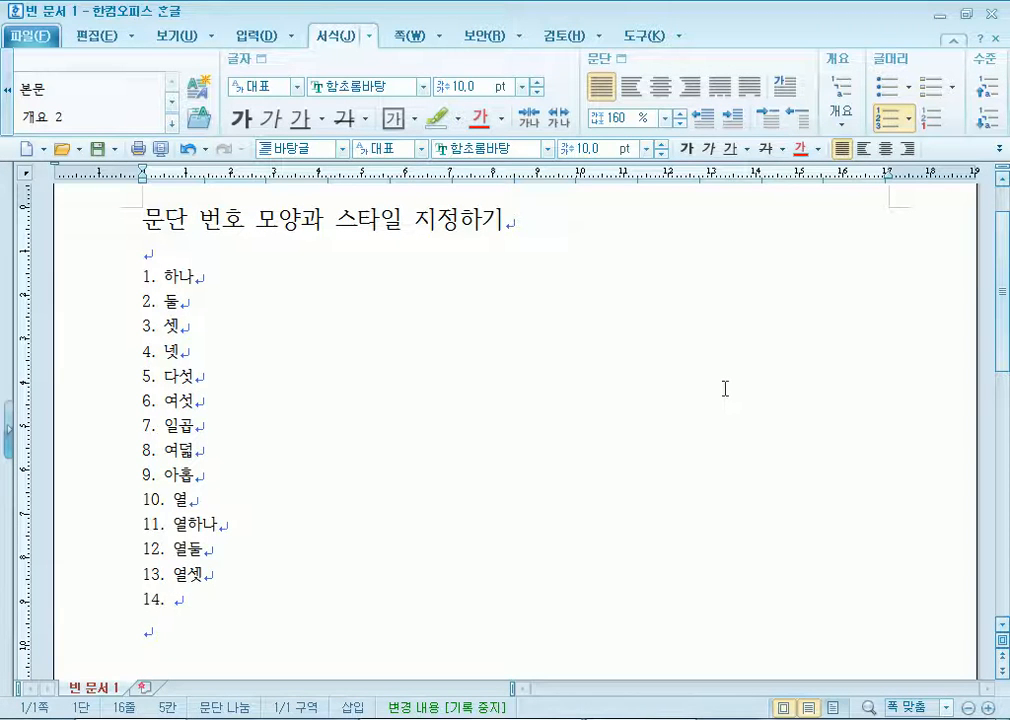
key(BackSpace)
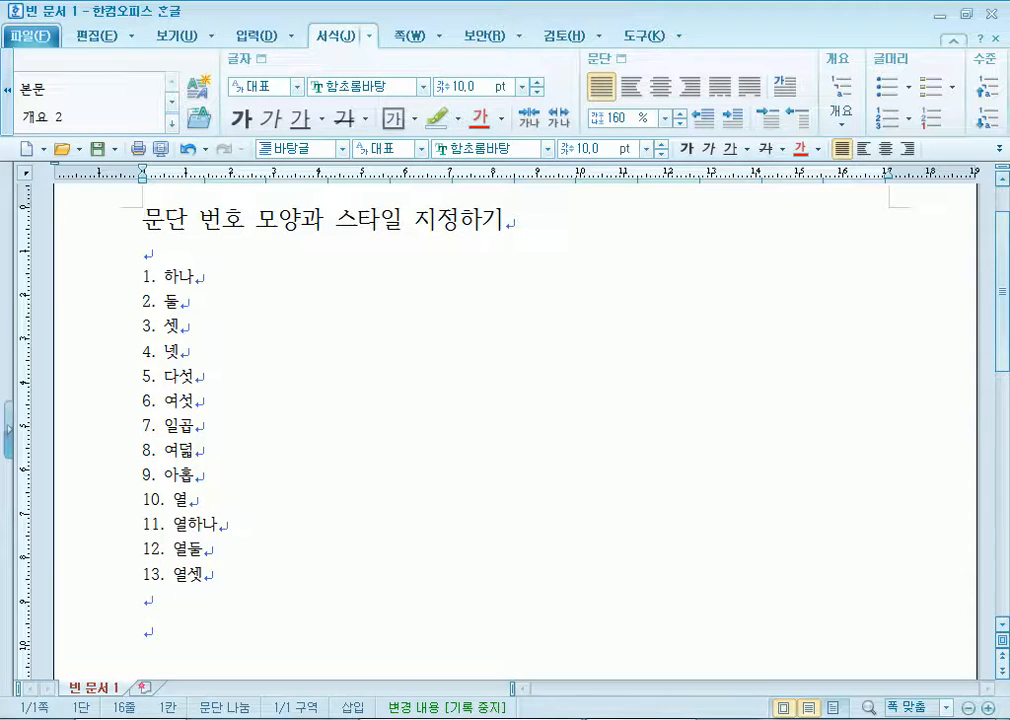
Add four blank lines at the end of the document and enter the heading 목차 on the last one.
scroll(379, 372, down, 3)
click(190, 433)
key(Return)
key(Return)
key(Return)
key(Return)
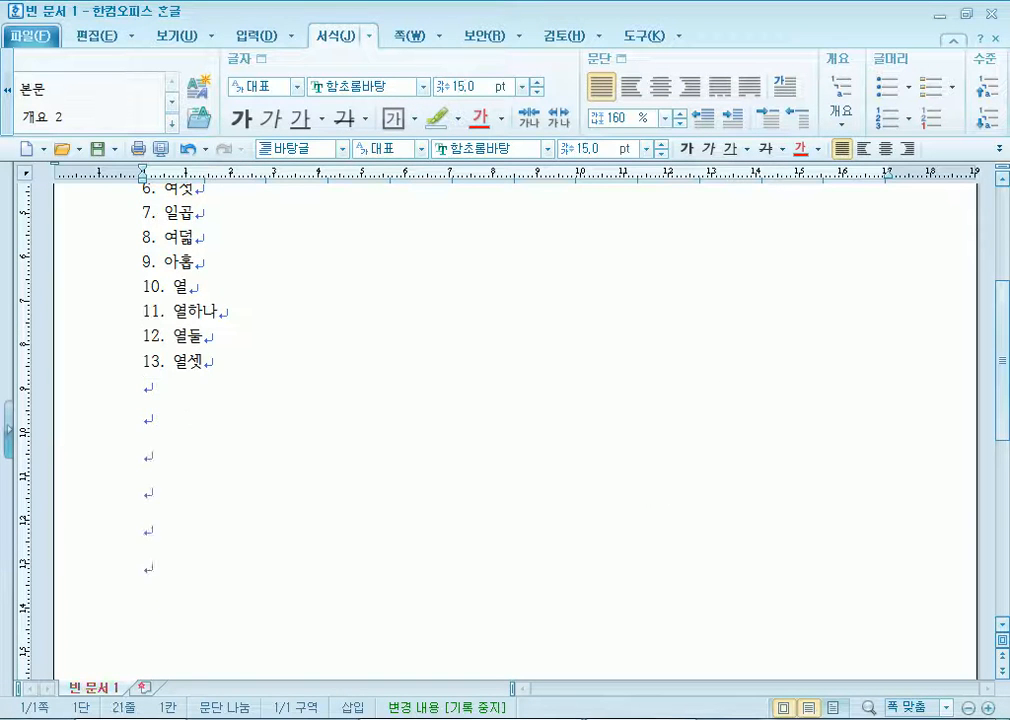
scroll(381, 283, down, 3)
text(목차)
key(Return)
Start an automatic numbered list under 목차 by entering "1.", with the items 하나, 둘, 셋 and 넷.
text(1.)
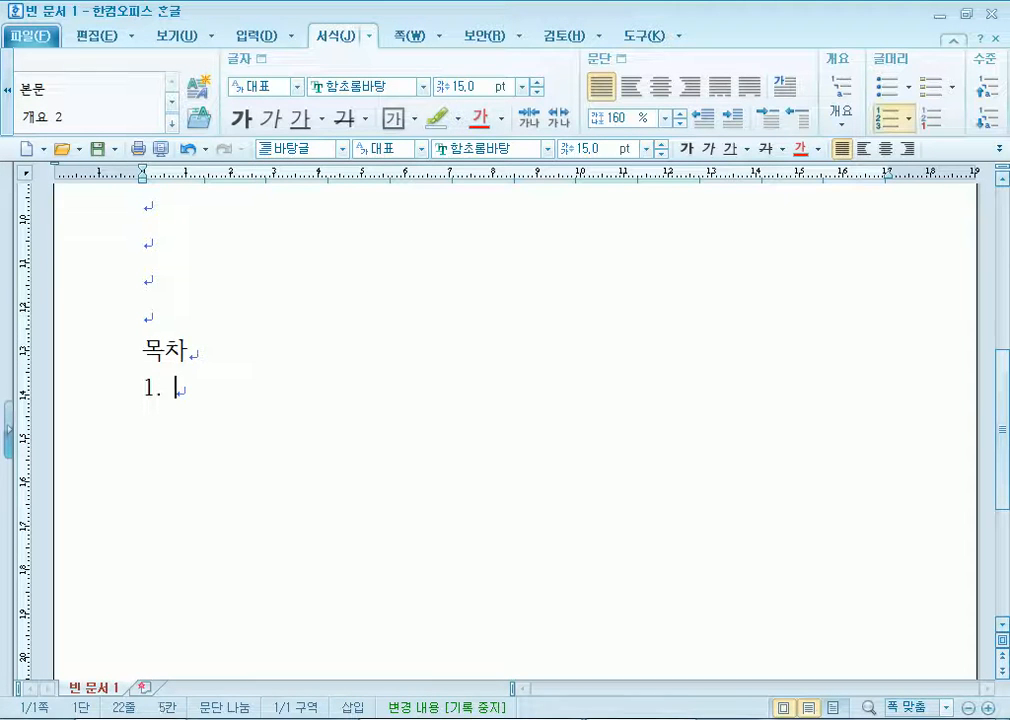
text(하나)
key(Return)
text(둘)
key(Return)
text(ㅅ셋)
key(Return)
text(넷)
key(Return)
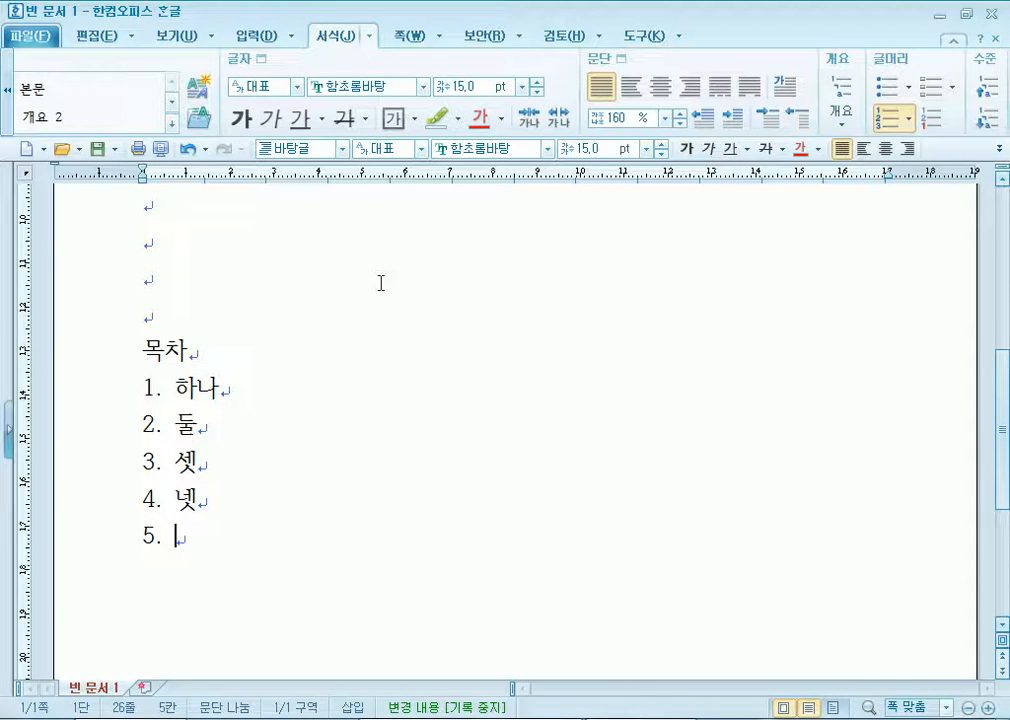
Delete all the numbered items below 목차 and leave blank lines under the heading.
key(Up)
key(Up)
key(Up)
key(Up)
key(BackSpace)
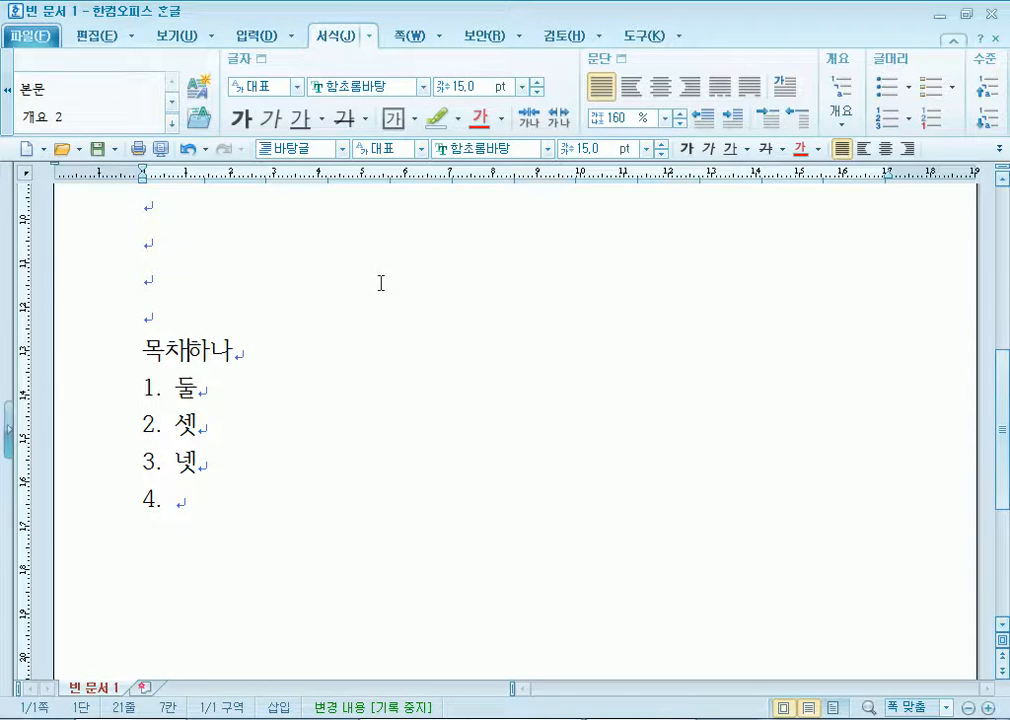
key(Delete)
key(Delete)
key(Delete)
key(Delete)
key(Delete)
key(Delete)
key(Delete)
key(Delete)
key(Delete)
key(Return)
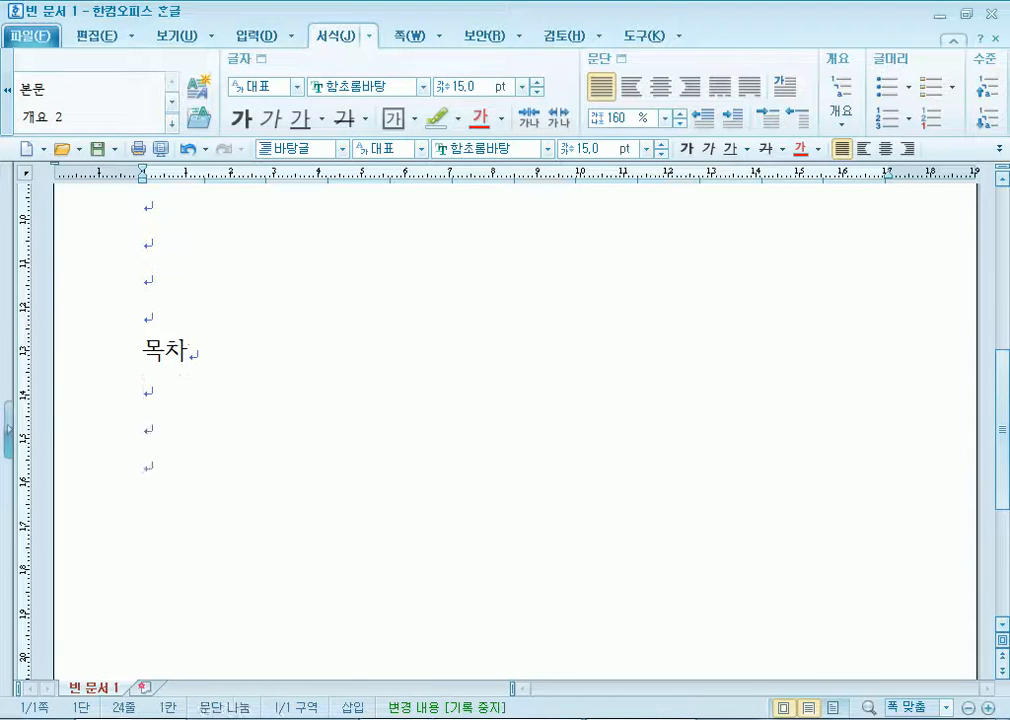
Start an automatic numbered list under 목차 again by entering "1.", with the items 하나 and 둘.
text(1.)
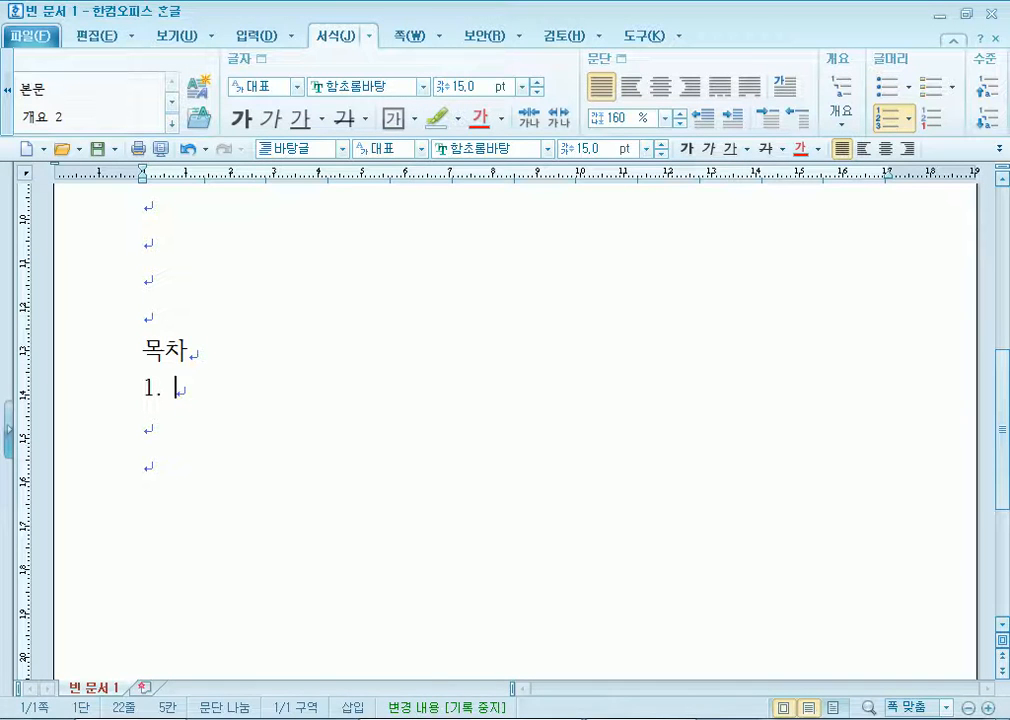
text( 하나)
key(Return)
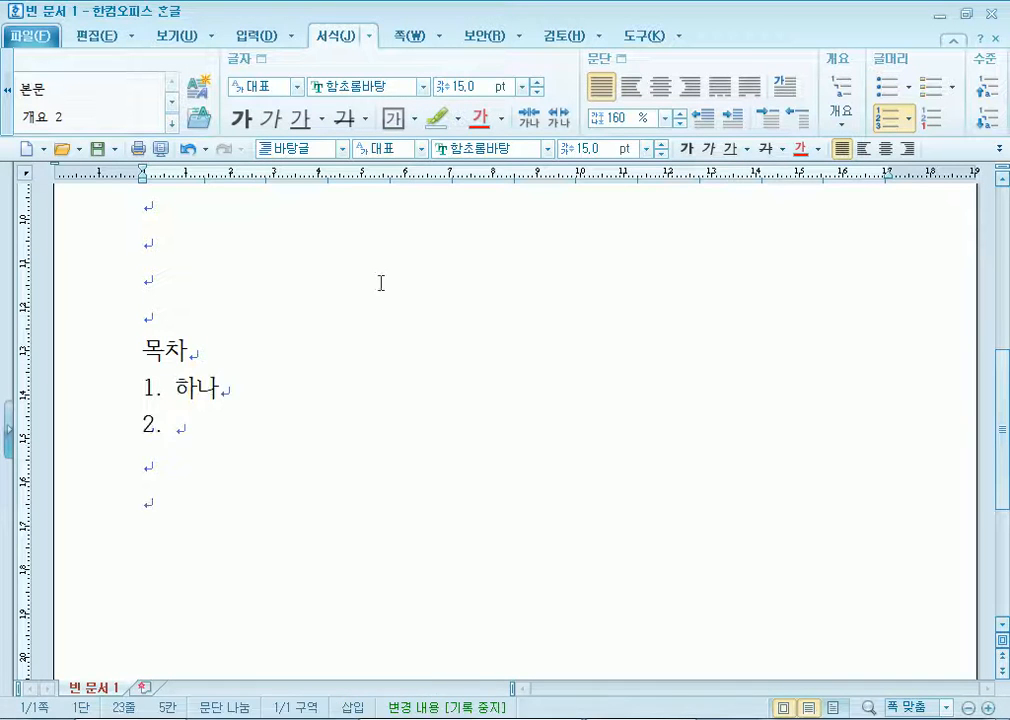
text(둘)
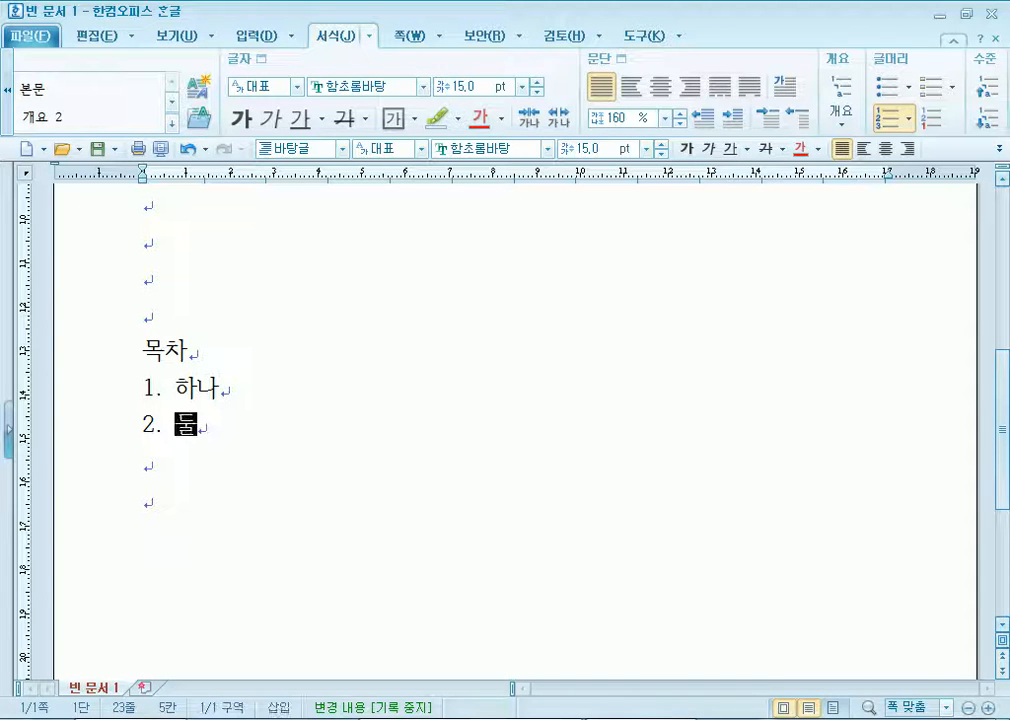
key(Return)
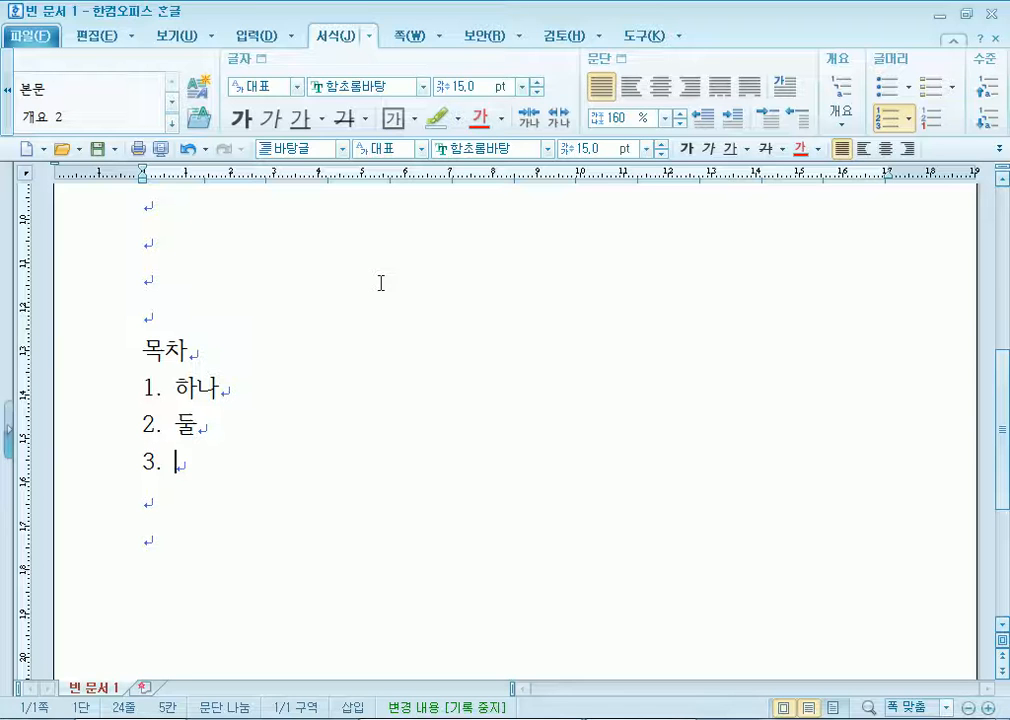
Replace the numbered 둘 item with an unnumbered line reading 내용, leaving a blank line below it.
key(BackSpace)
key(BackSpace)
key(BackSpace)
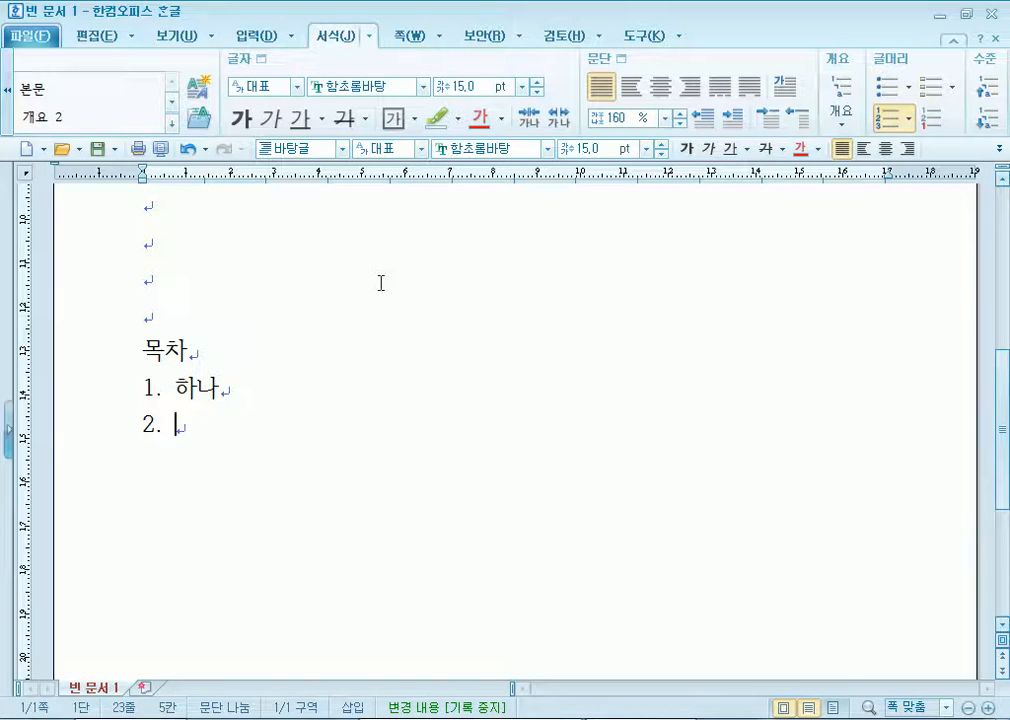
key(BackSpace)
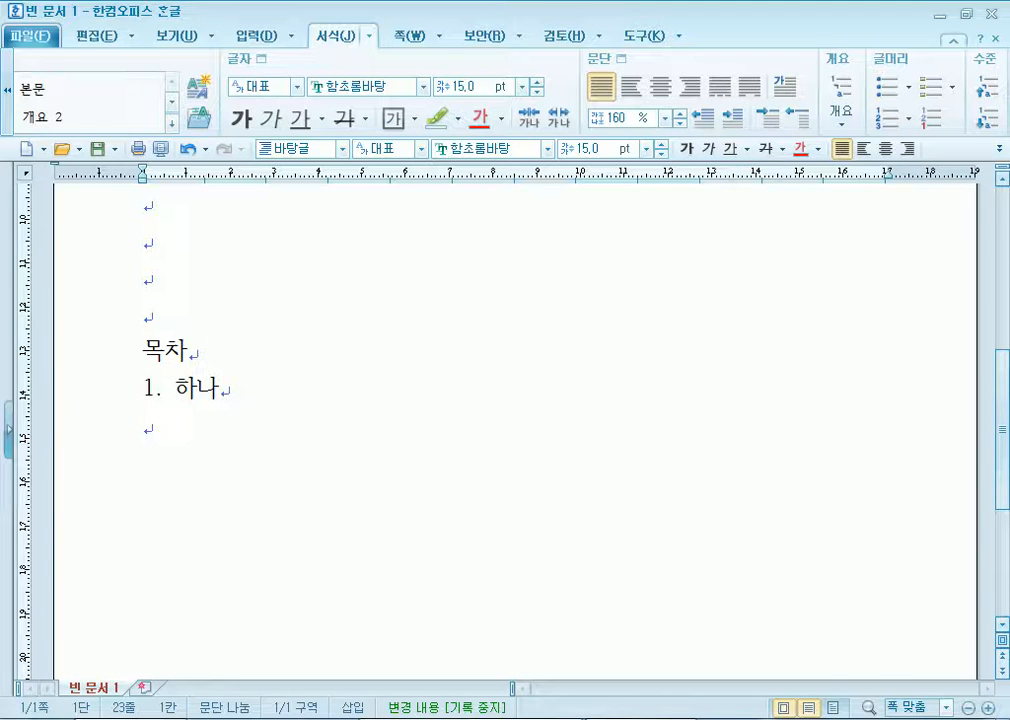
text(내용)
key(Return)
key(Return)
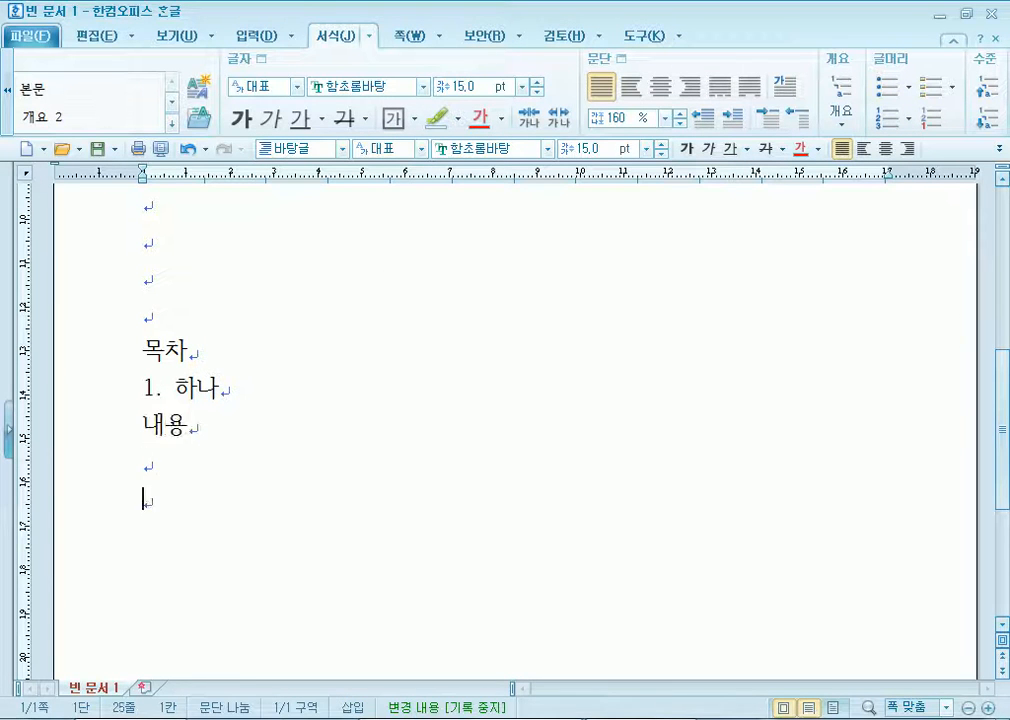
Enter "2. 둘" manually below the blank line under 내용, followed by blank lines.
text(2. 무ㄹ)
key(Return)
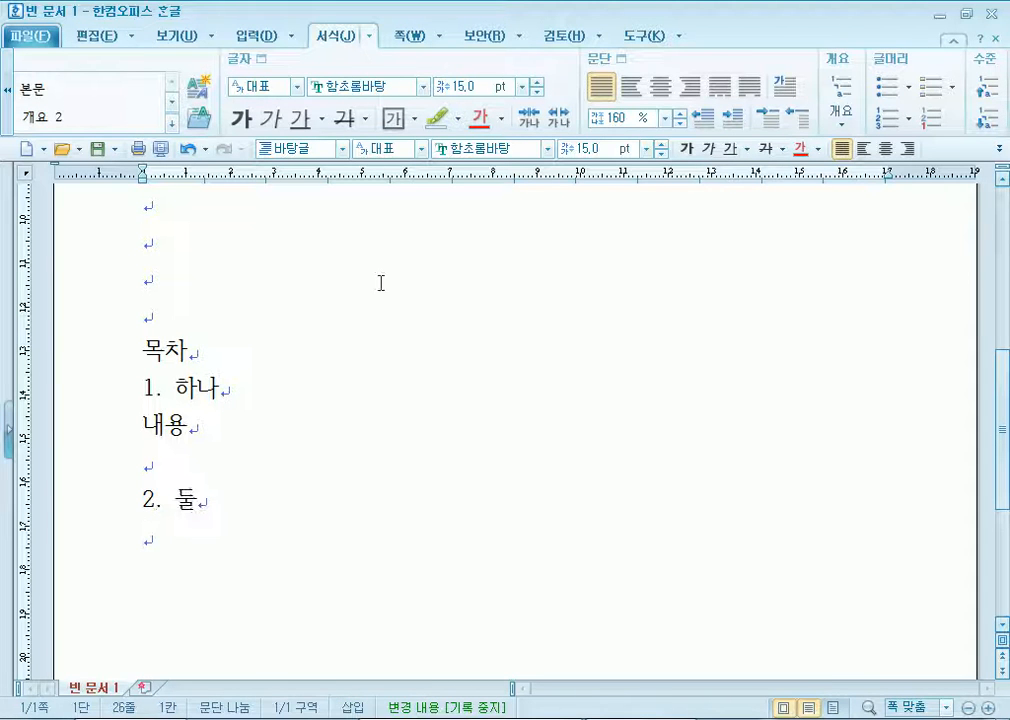
key(Return)
Delete 내용, the blank line below it and the manual "2." so 둘 sits unnumbered directly under 하나.
key(Up)
key(Up)
key(Up)
key(Up)
key(Delete)
key(Delete)
key(Delete)
key(Delete)
key(BackSpace)
key(BackSpace)
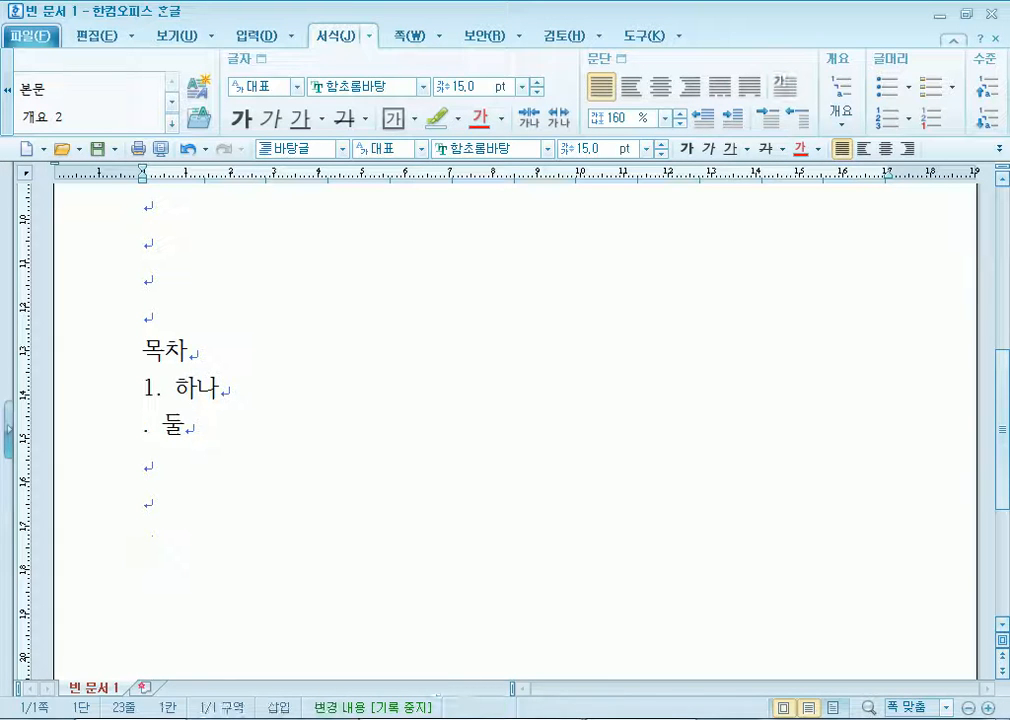
key(Up)
key(Up)
key(Down)
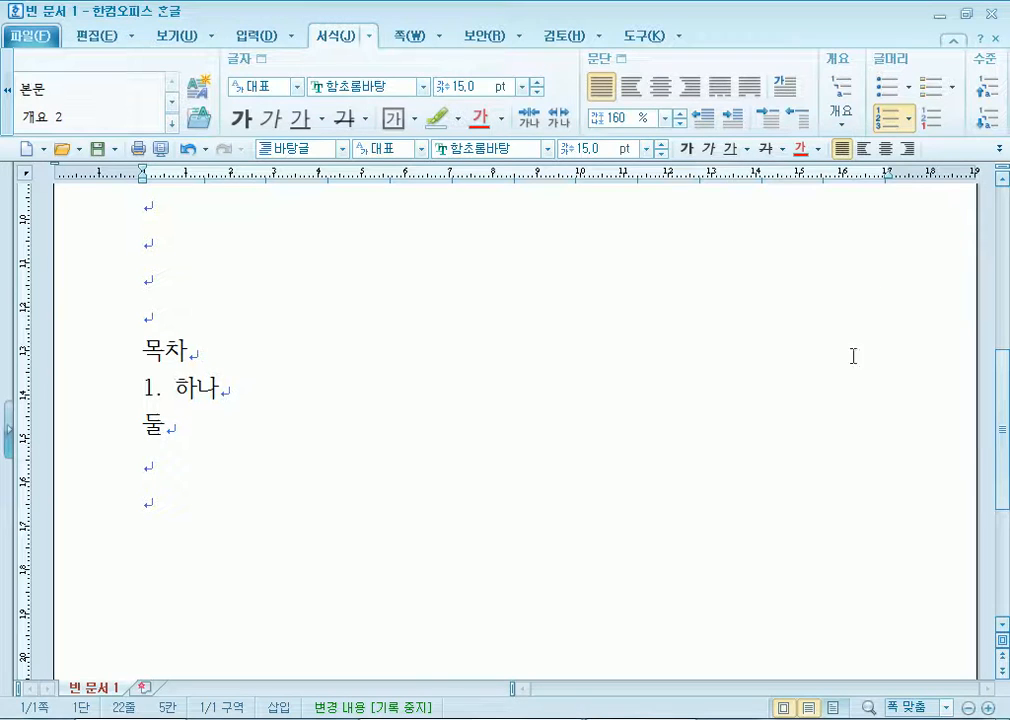
Turn off paragraph numbering for the 하나 line under 목차.
click(890, 130)
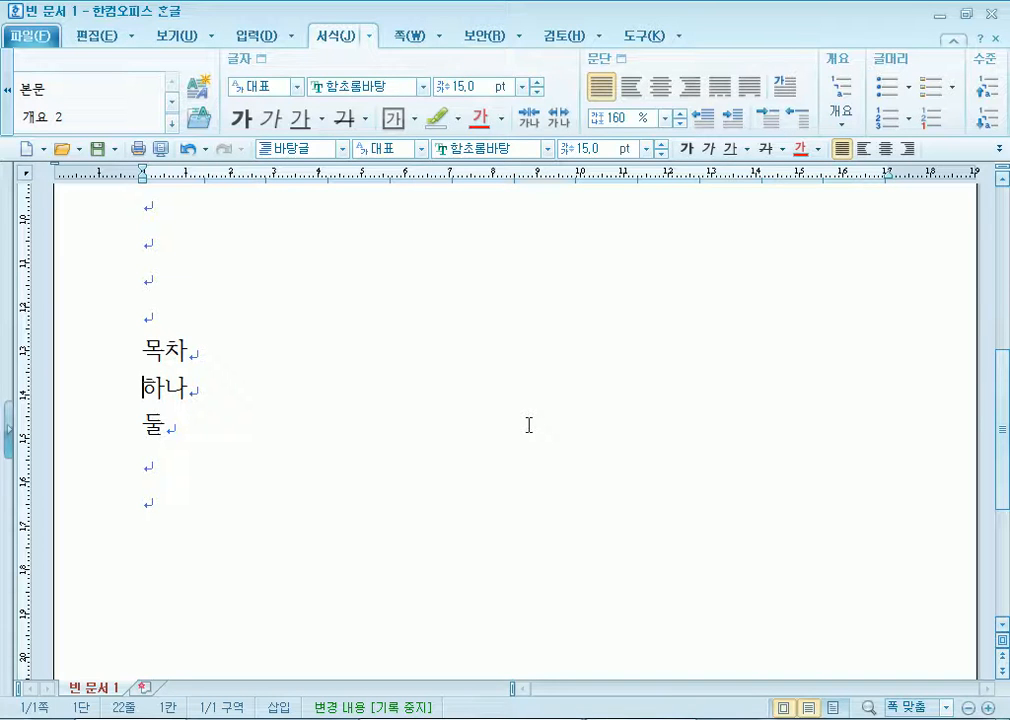
scroll(528, 425, up, 2)
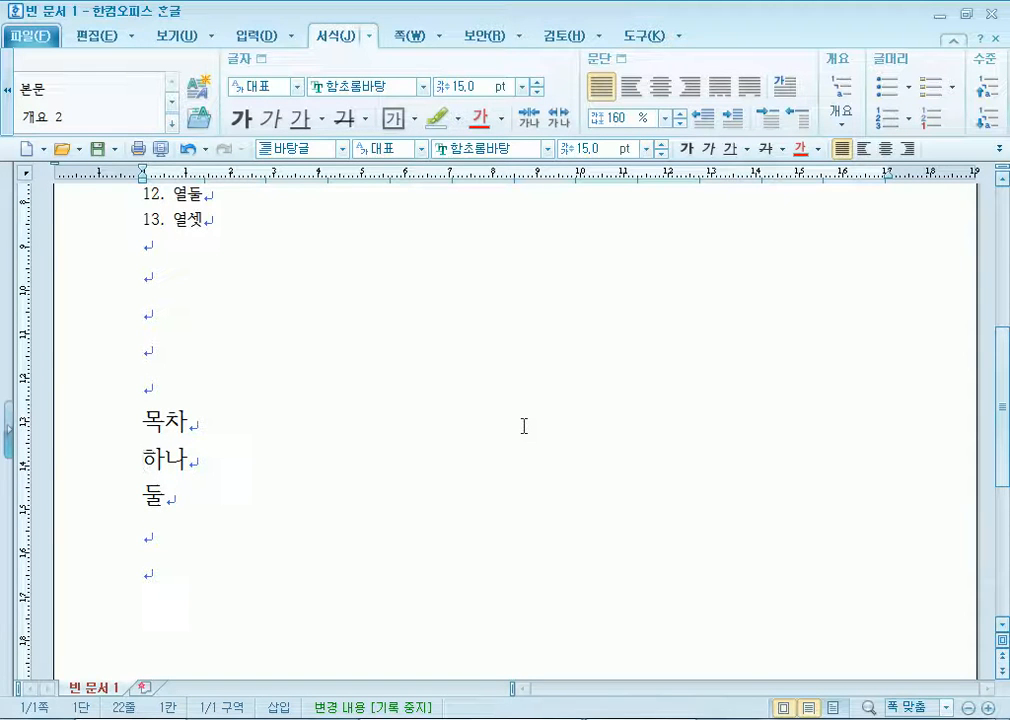
scroll(516, 512, up, 2)
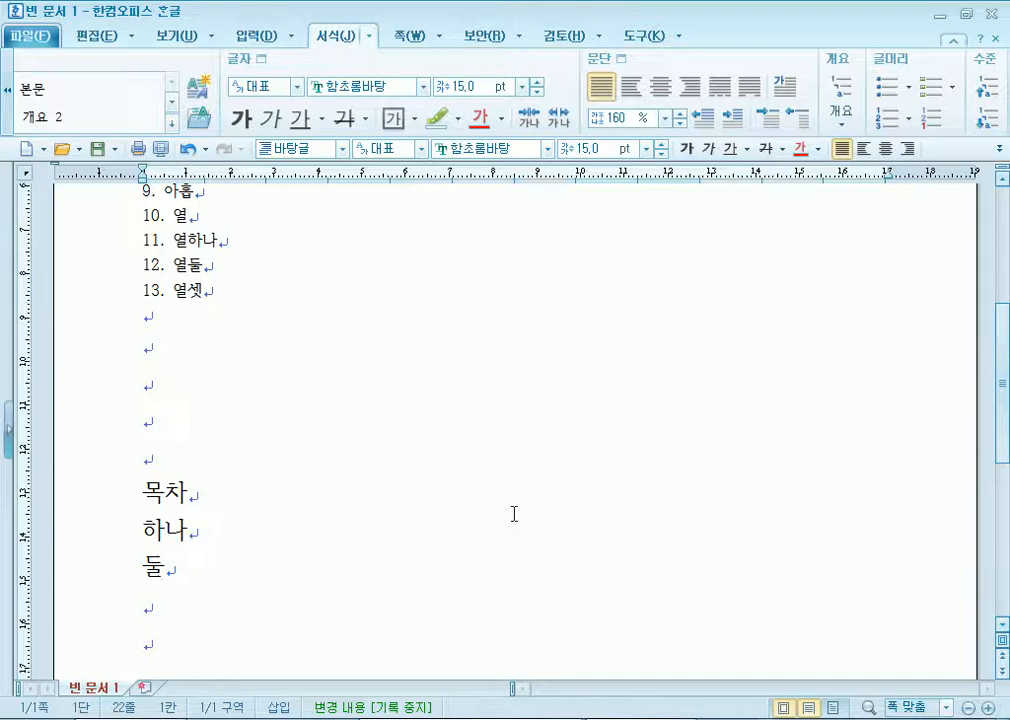
scroll(498, 522, down, 5)
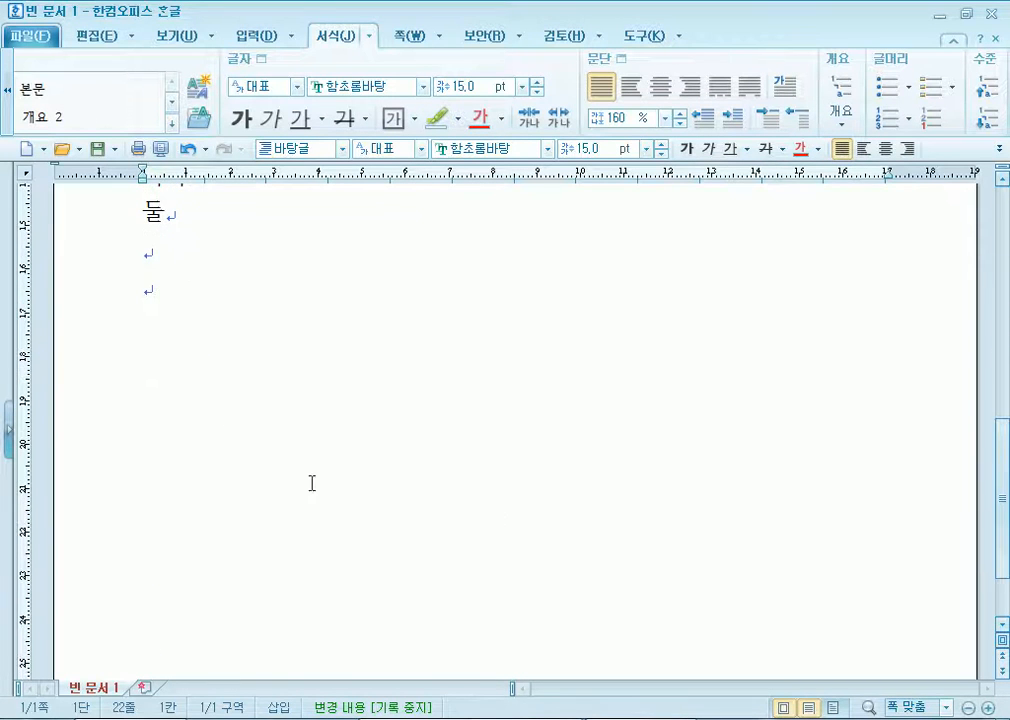
Enter the line "1장 머머머머" below 둘, keeping one blank line between them.
click(194, 277)
text(1장 )
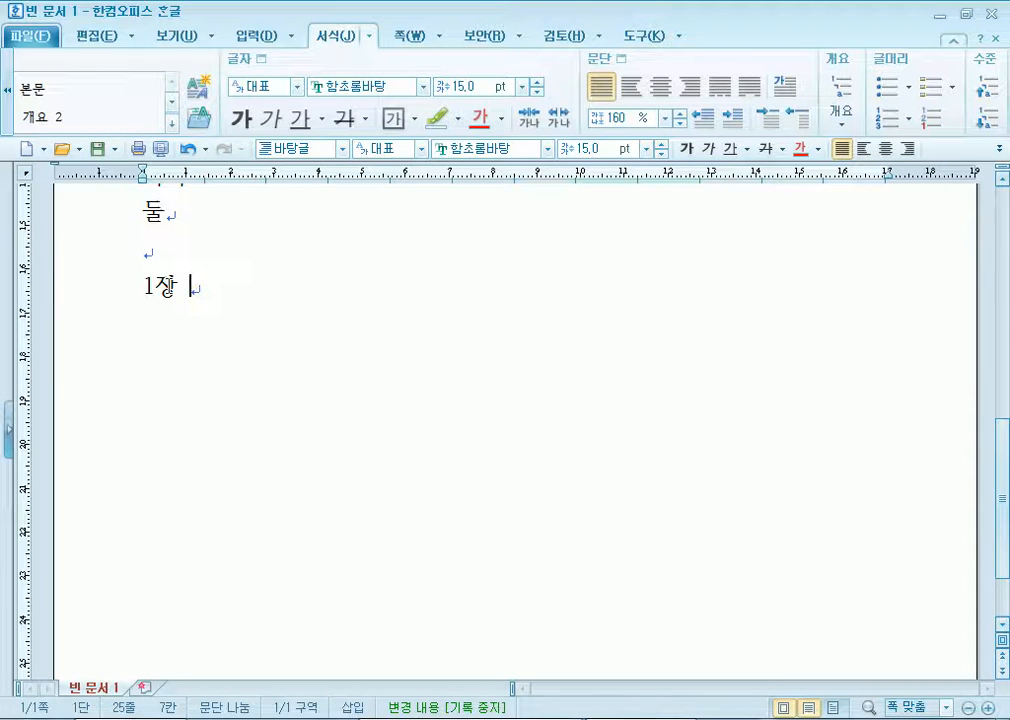
text(워)
key(BackSpace)
key(BackSpace)
key(BackSpace)
text(머머머머)
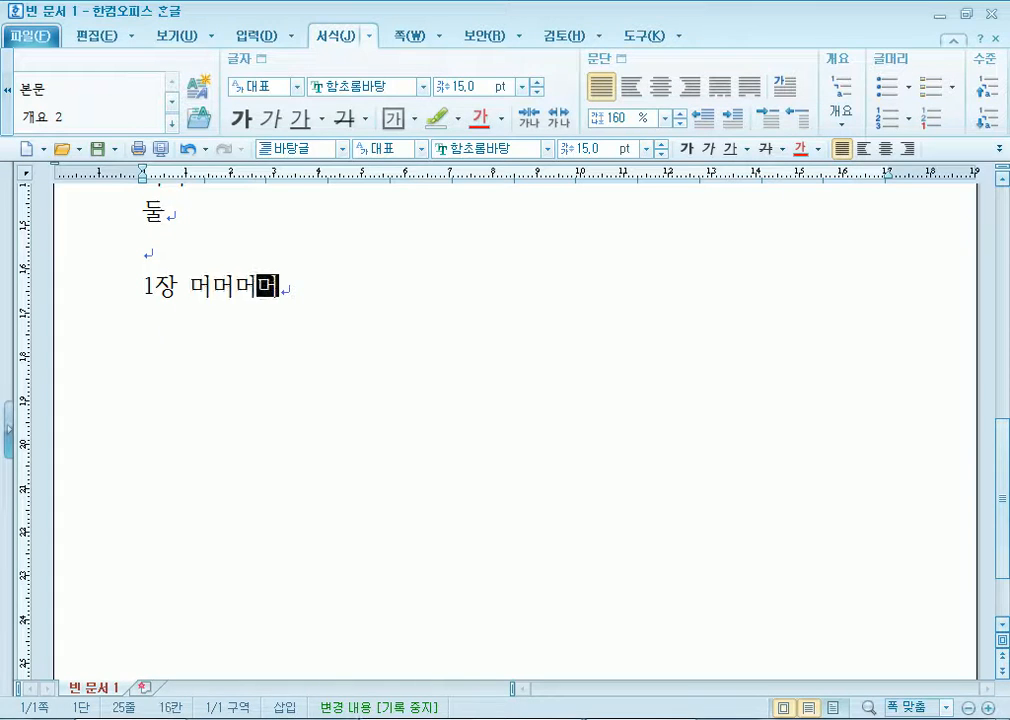
Add the lines "1절 머머머머" and "1항 머머머머" beneath 1장, each indented further than the one above.
key(Return)
text(1절 멈)
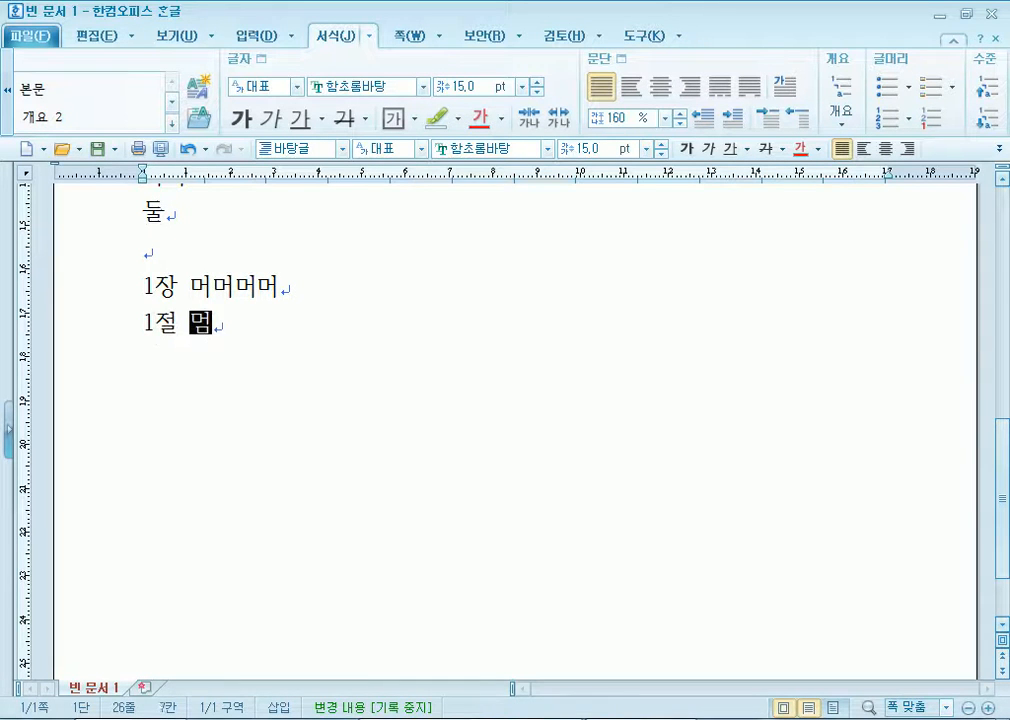
text(머머머머)
key(Return)
text(1항 머머머머)
key(Return)
key(Up)
key(Up)
key(Down)
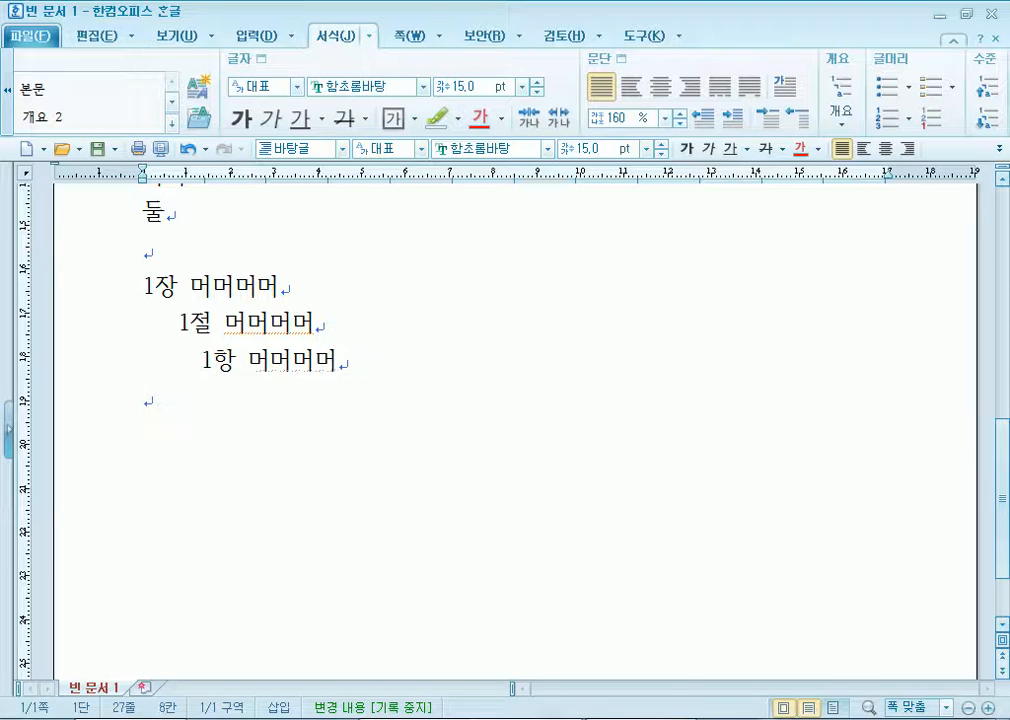
Leave a blank line below 1항 and add the line "2절 머머머머" at the same indent as 1절.
key(End)
key(Return)
key(Return)
text(2절)
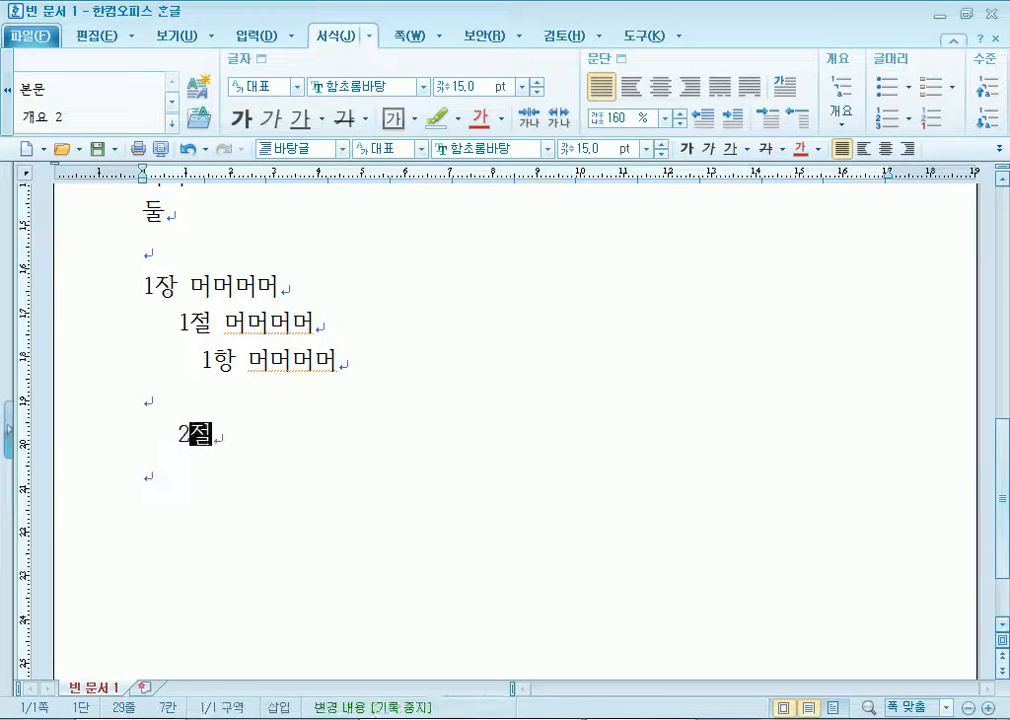
text( 머머멈ㅓ)
key(Return)
Add the line "3절 머머머머" below 2절, followed by a further indented line reading 1항.
text(3)
text(절 머머멈)
text(ㅓ)
key(Return)
text(1항)
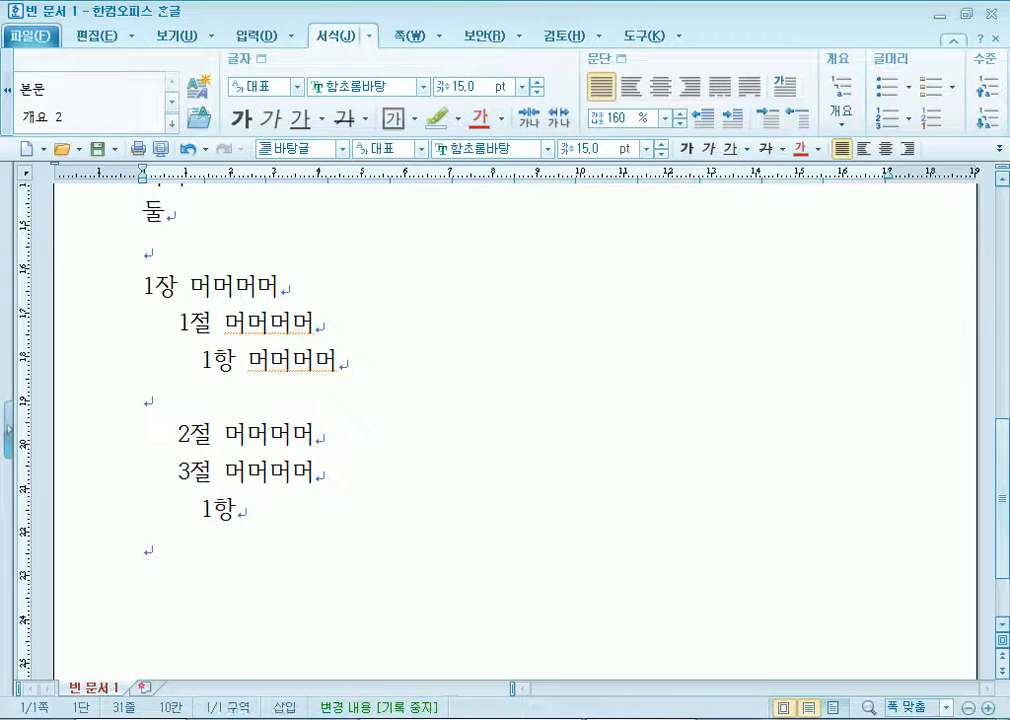
key(Return)
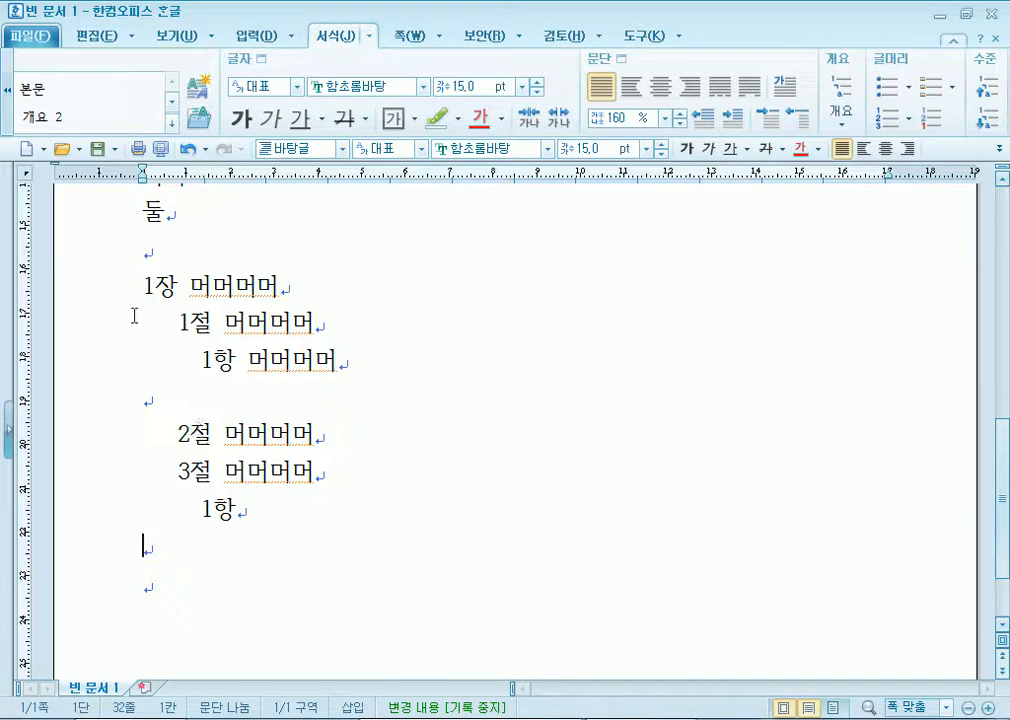
Adjust the leading spaces beneath 1장 so the first 1항 line sits further in than 1절.
drag(143, 327, 180, 331)
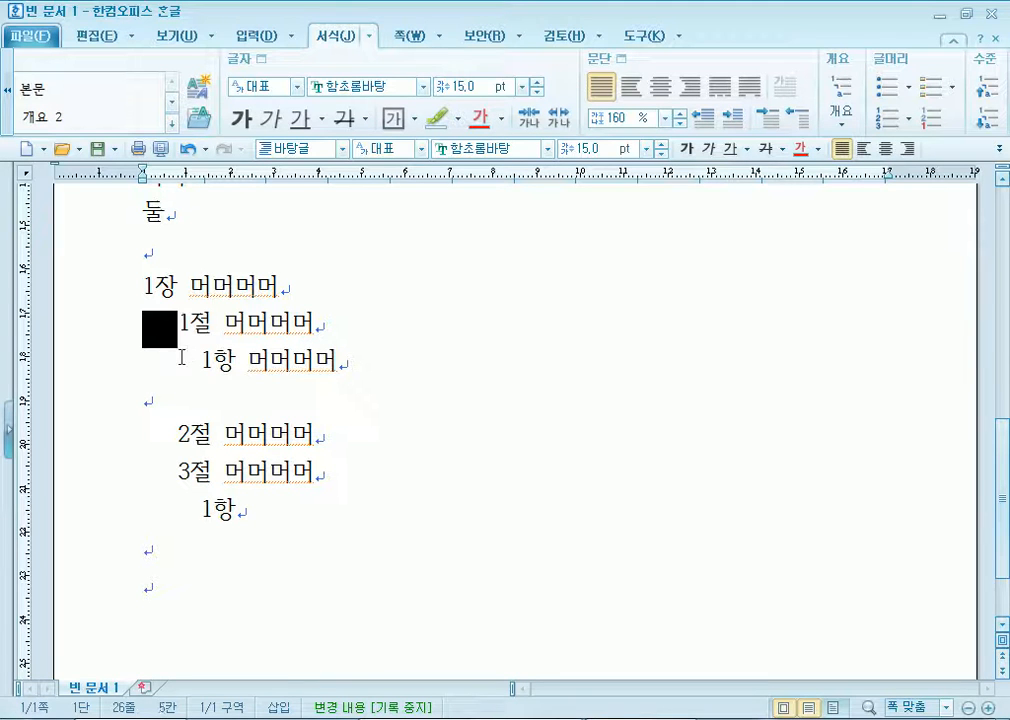
click(132, 342)
click(147, 337)
key(Delete)
key(Delete)
key(Delete)
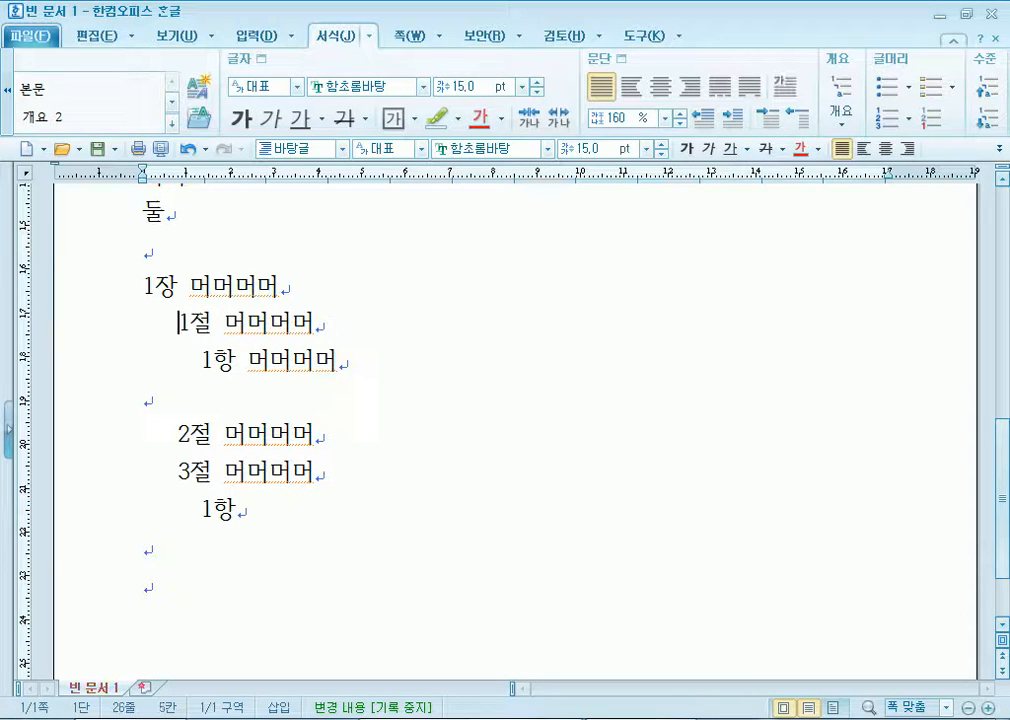
key(Down)
key(Home)
key(Delete)
key(Delete)
key(Delete)
key(Delete)
key(Delete)
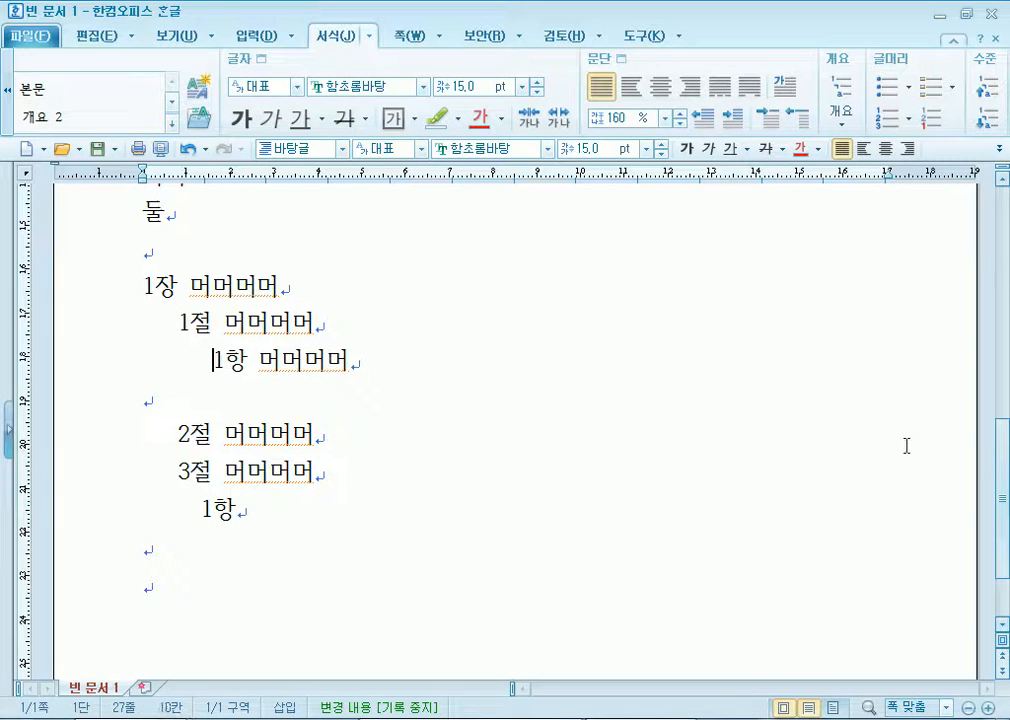
Reduce the indents of the 1절 and 1항 lines beneath 1장, keeping 1항 deeper than 1절.
key(Up)
key(Home)
key(Delete)
key(Delete)
key(Delete)
key(Delete)
key(Down)
key(Home)
key(Delete)
key(Delete)
key(Delete)
key(Delete)
key(Delete)
key(Delete)
key(Delete)
key(Delete)
key(Delete)
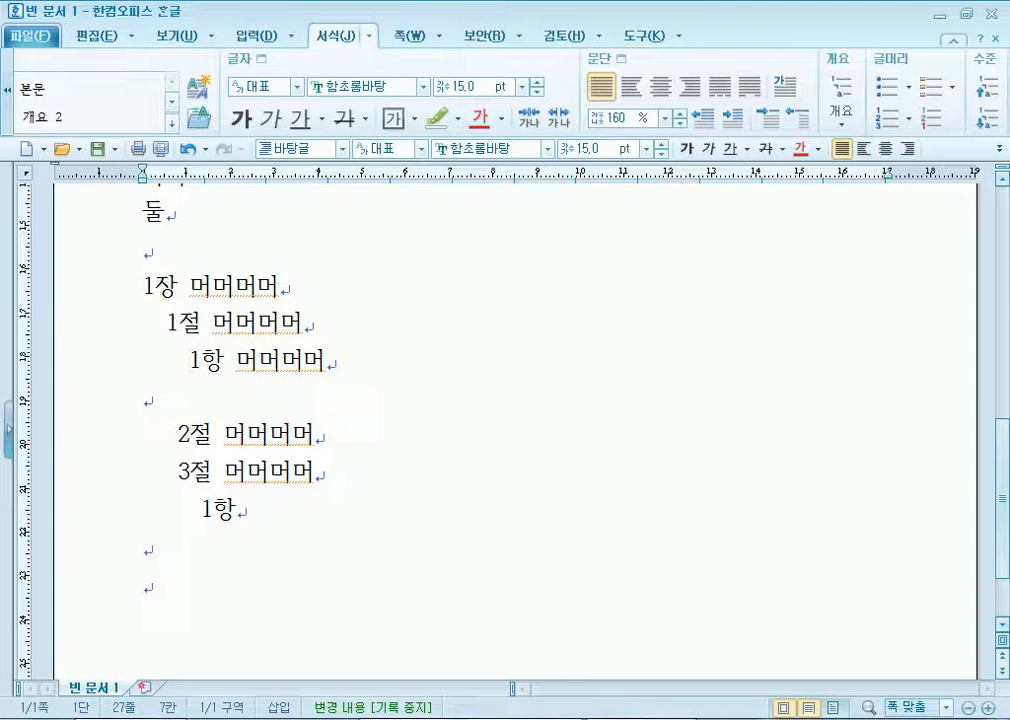
Remove the leading spaces before 1절 and discard the extra 1 entered in front of it.
key(Up)
key(Home)
key(Delete)
key(Delete)
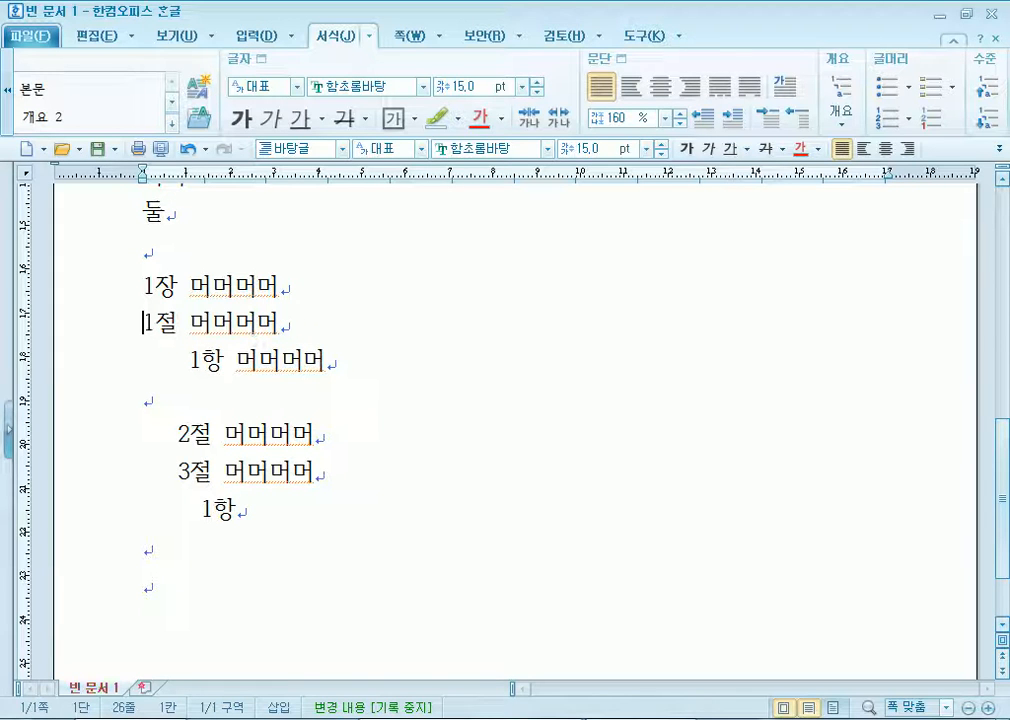
text(1-)
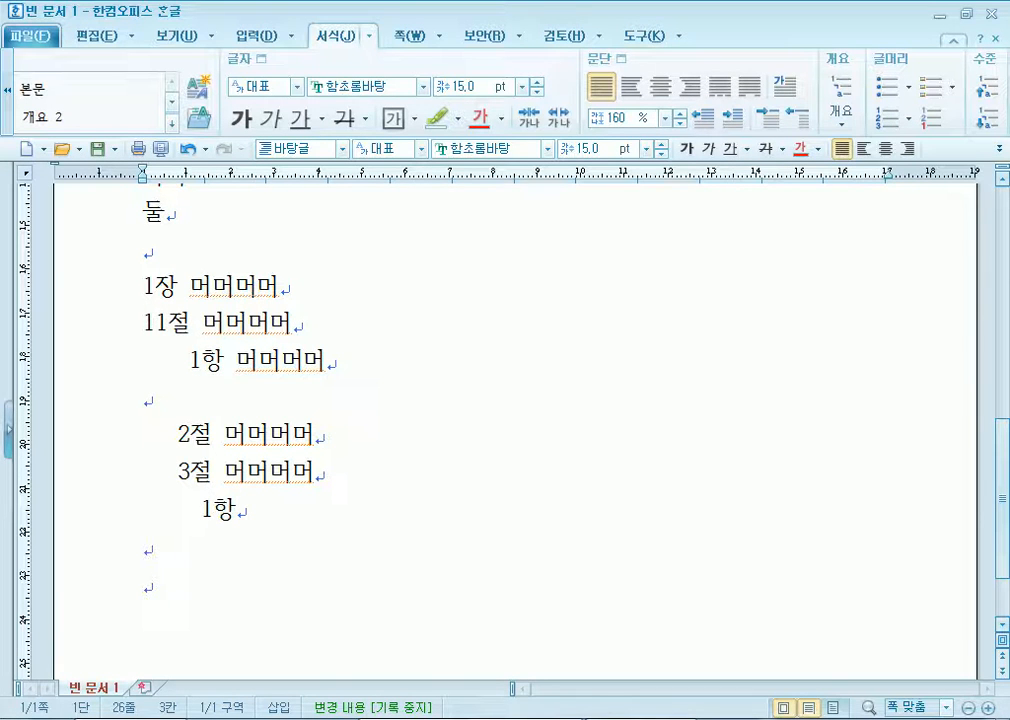
key(Home)
key(Delete)
key(Delete)
Change the 1장 label to "1." and the 1절 label to "1)".
key(Up)
key(Right)
key(Delete)
text(.)
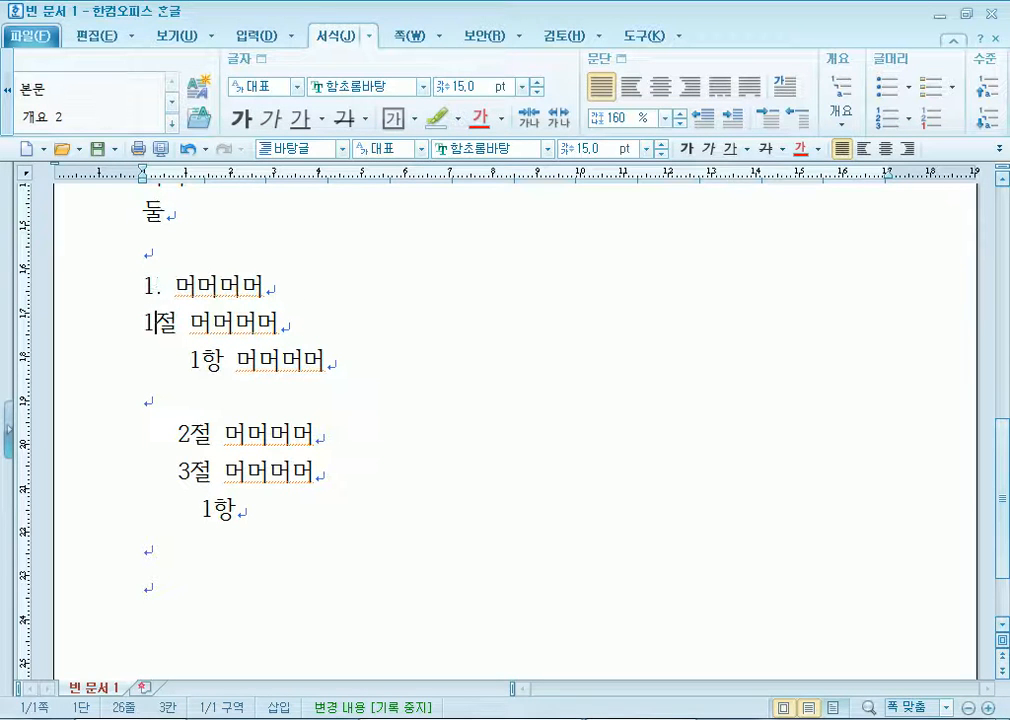
text())
key(Delete)
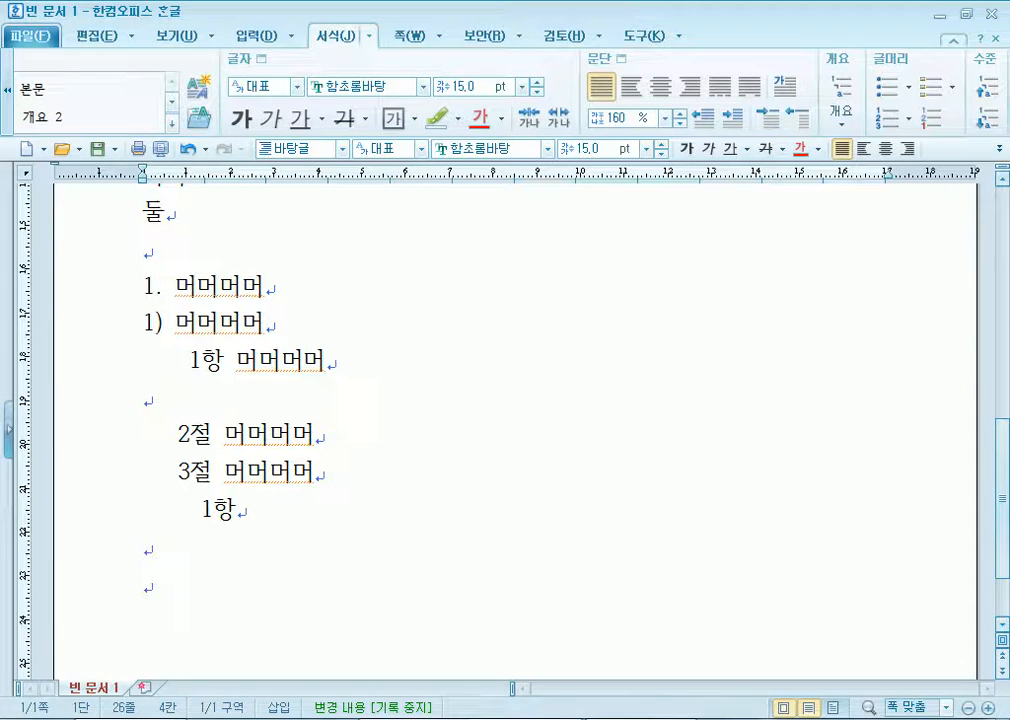
Change the first 1항 label to "(1)" and indent the 1) and (1) lines progressively.
key(Down)
key(BackSpace)
key(BackSpace)
key(BackSpace)
key(Delete)
key(Delete)
key(Delete)
text(()
key(Right)
text())
key(Delete)
key(Up)
key(Home)
key(Down)
key(Home)
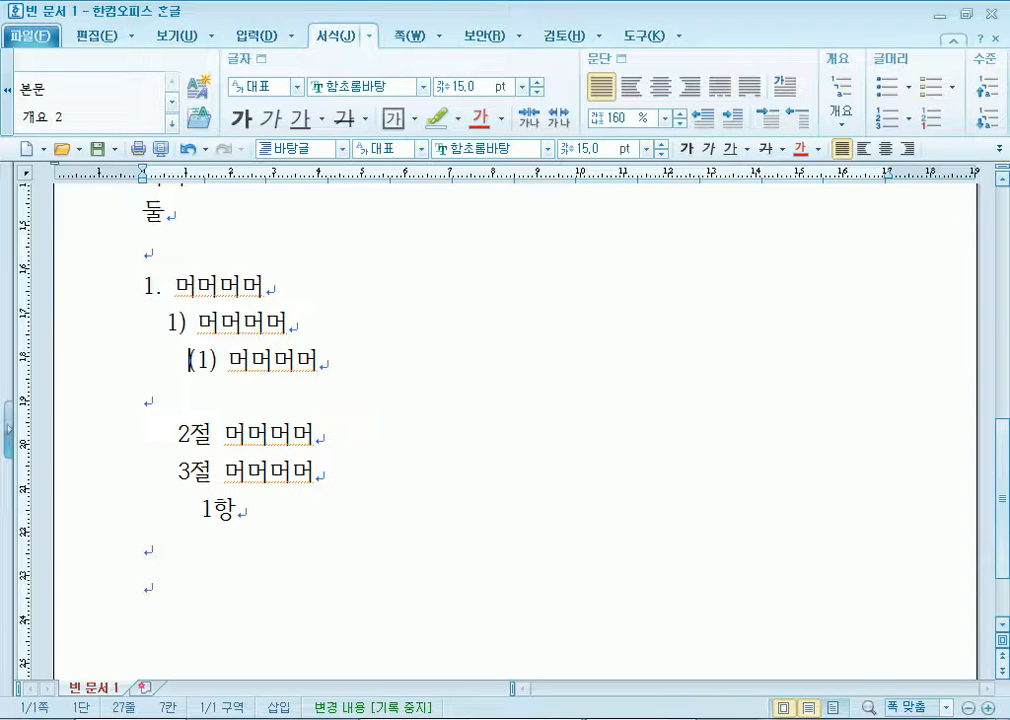
Insert a new line reading "가." between the "1." and "1)" lines.
key(Up)
key(Up)
key(End)
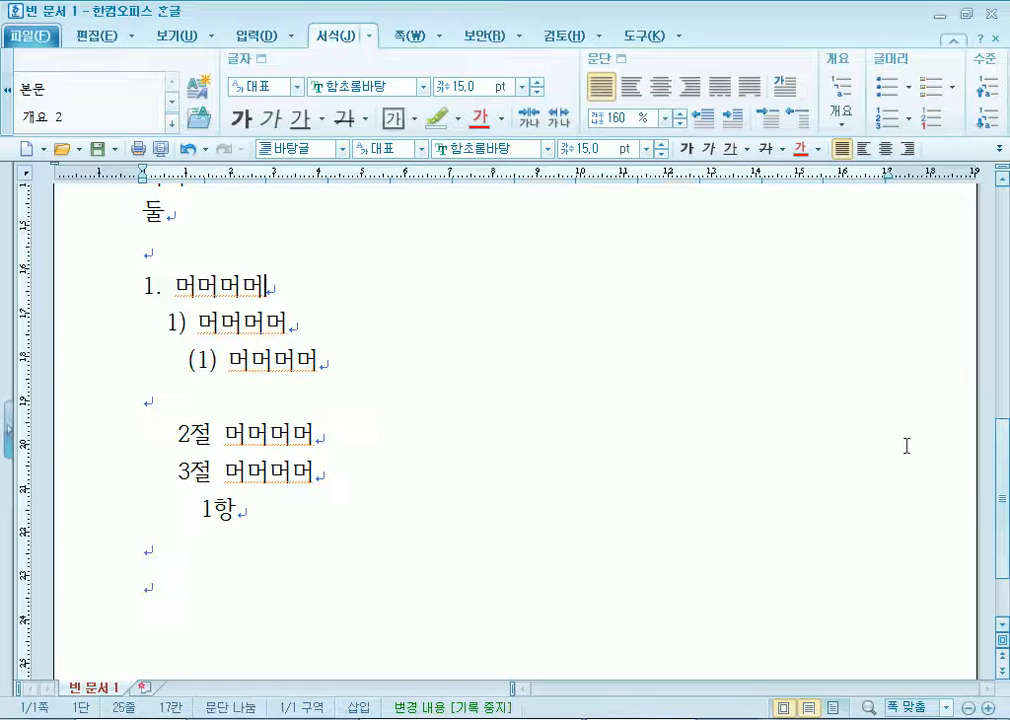
key(Return)
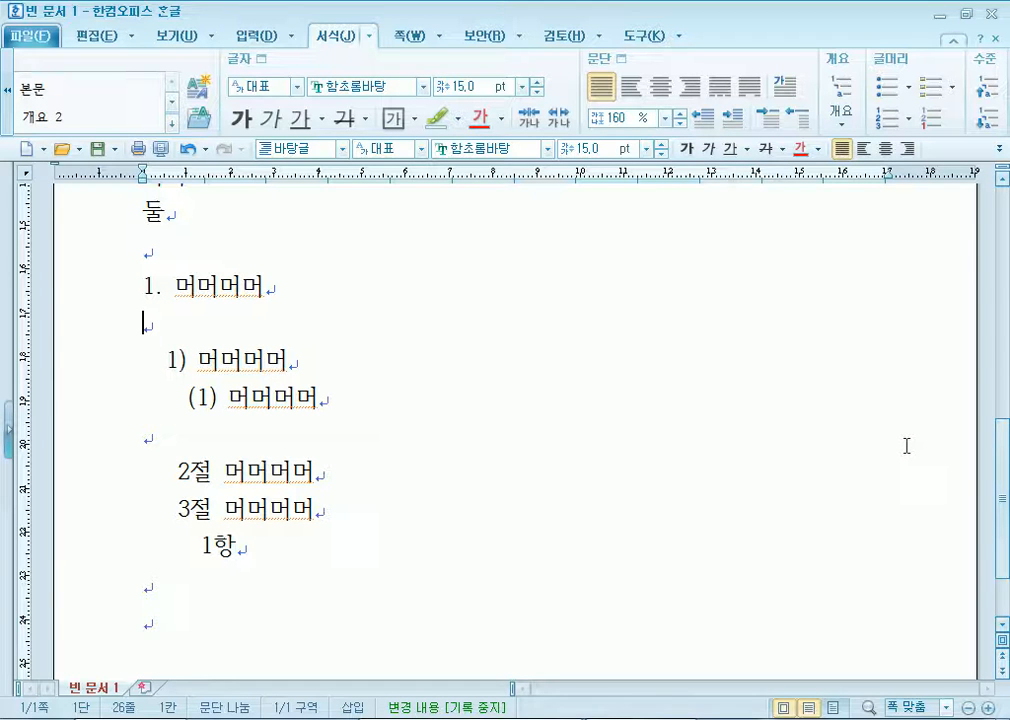
text(가.)
key(Down)
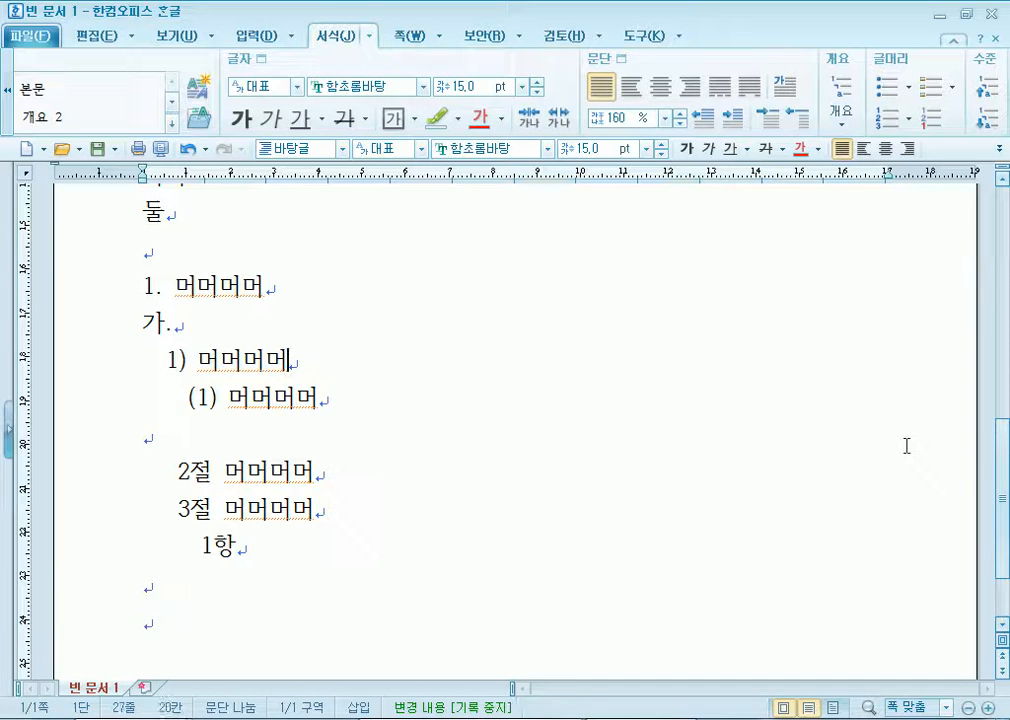
Insert a "가)" line below 1) and a "(가)" line below (1).
key(End)
key(Return)
key(BackSpace)
text(가))
key(Down)
key(End)
key(Return)
text((가))
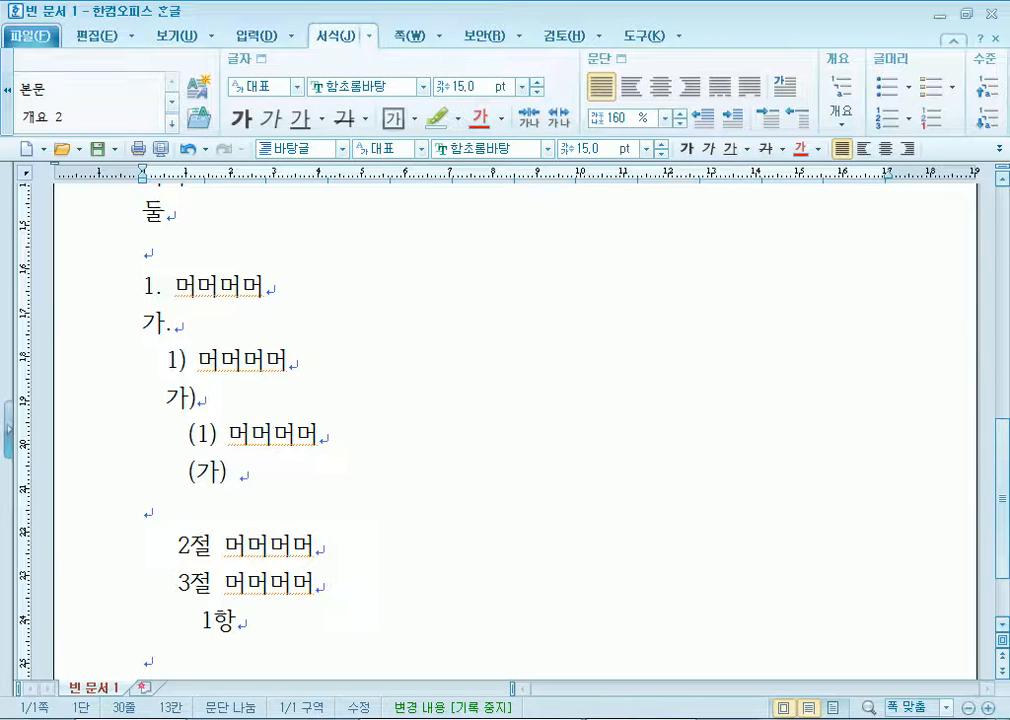
Try to indent the "가." line below the "1." line.
key(Up)
key(Up)
key(Up)
key(Home)
key(Up)
key(Right)
key(Right)
key(Home)
text(RK.)
key(BackSpace)
key(BackSpace)
key(BackSpace)
text(가.)
key(Home)
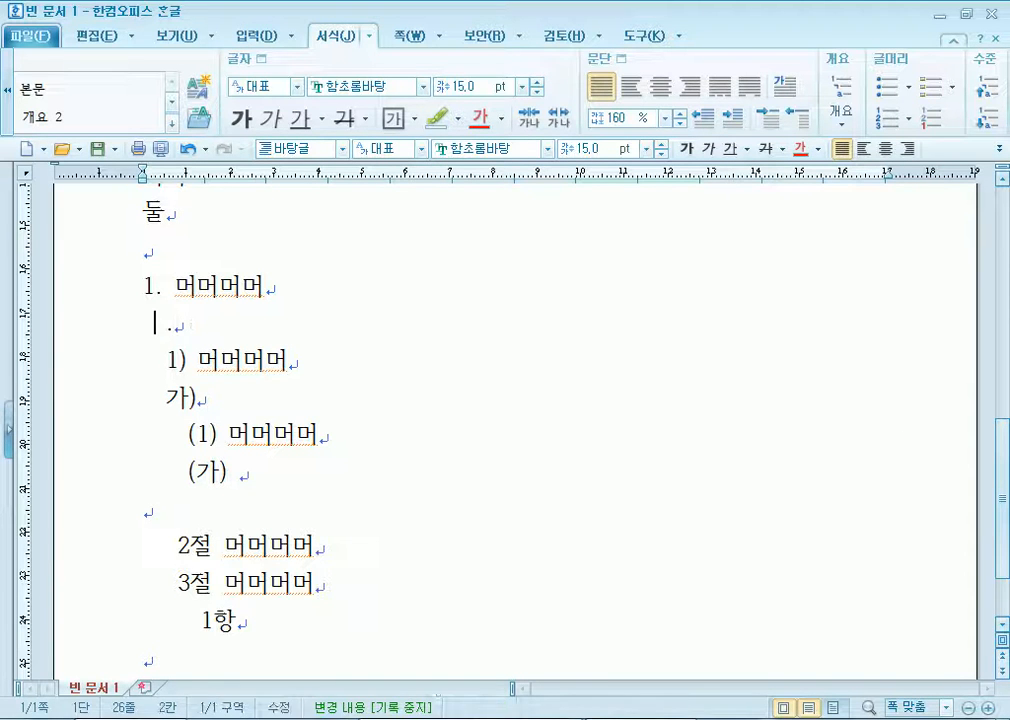
Switch back to insert mode and restore "가." with a slight indent below the "1." line.
key(Insert)
text(가)
key(Home)
key(Delete)
key(Right)
key(Right)
key(BackSpace)
Indent the 1), 가), (1) and (가) lines so each level sits deeper than the one above.
key(Down)
key(Home)
key(Down)
key(Home)
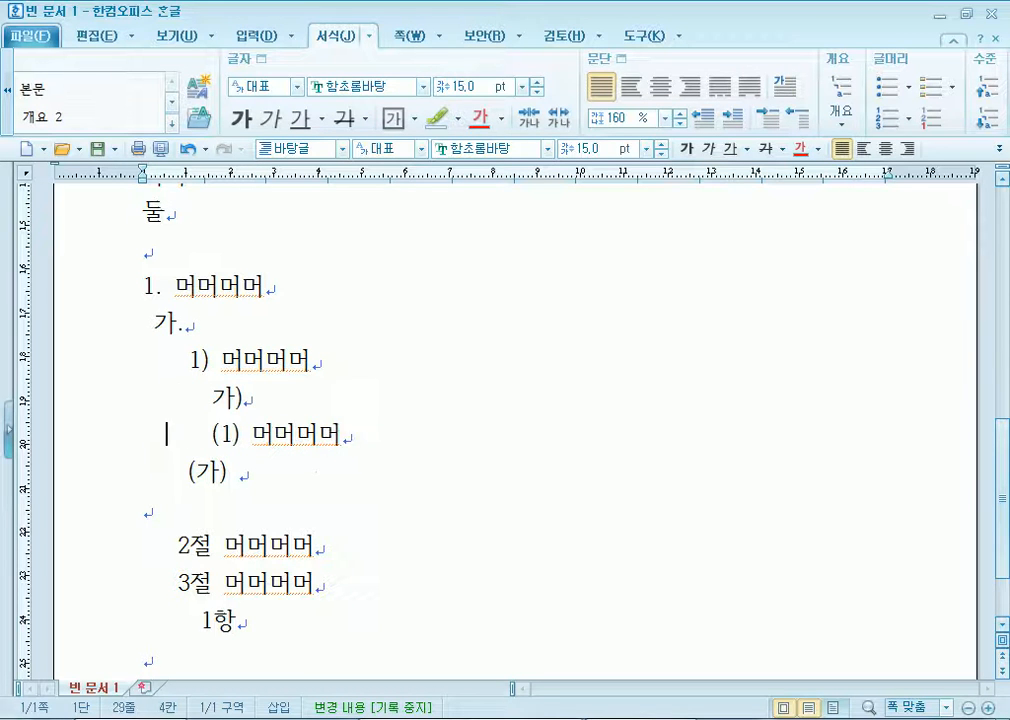
key(Down)
key(Home)
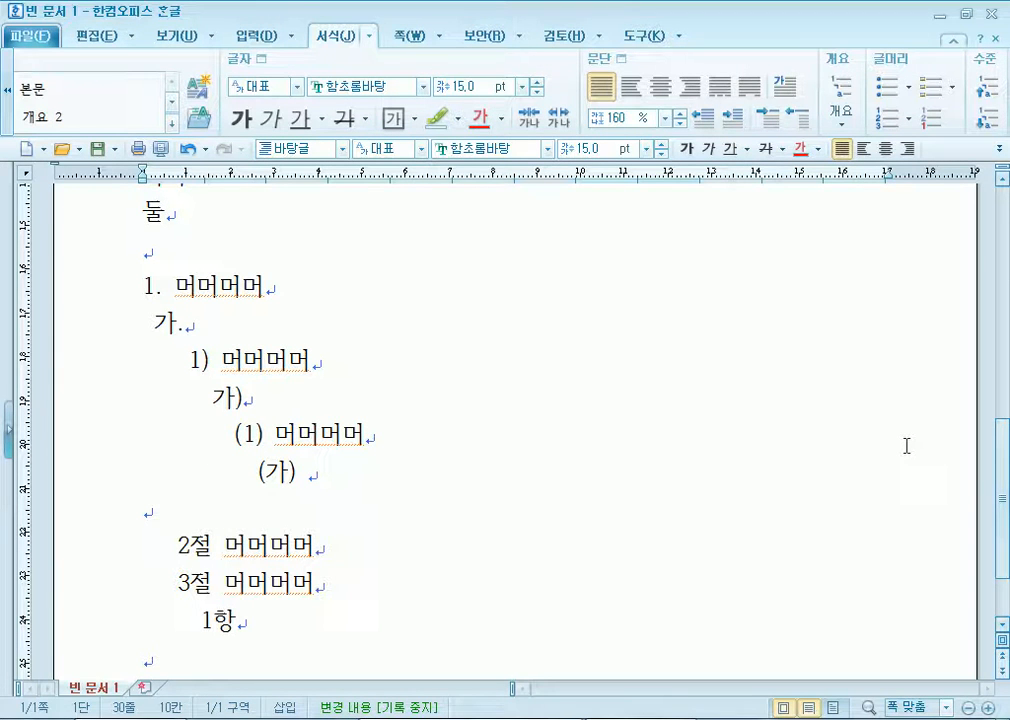
Step through the outline lines to examine the order of numbering levels from 가. to (가).
key(Up)
key(Up)
key(Up)
key(Up)
key(Up)
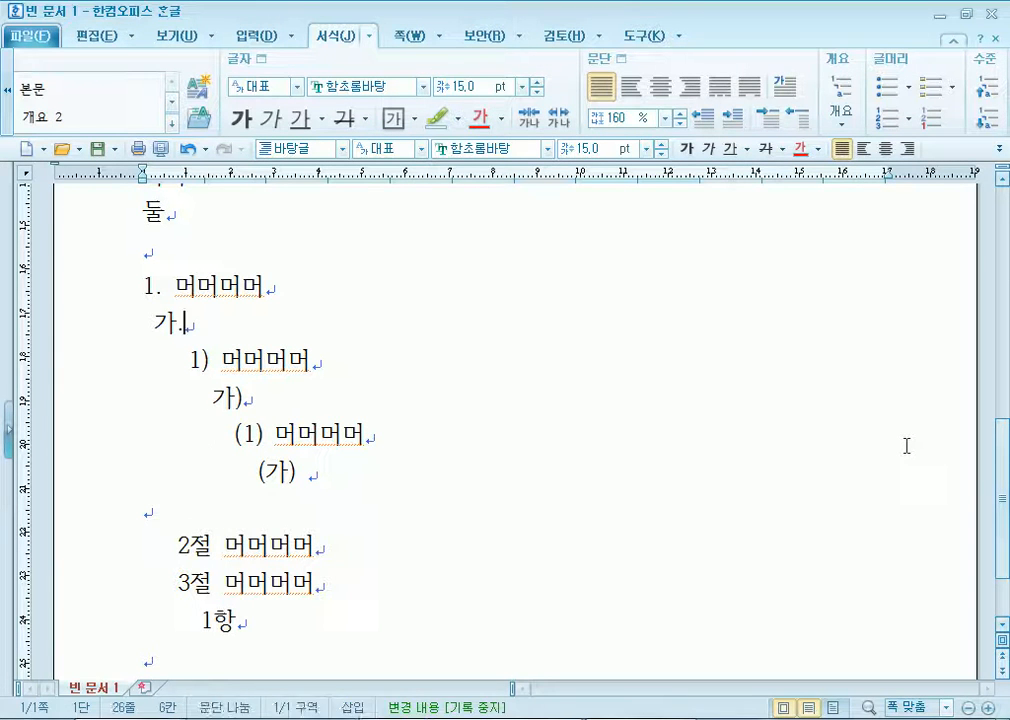
key(Down)
key(Down)
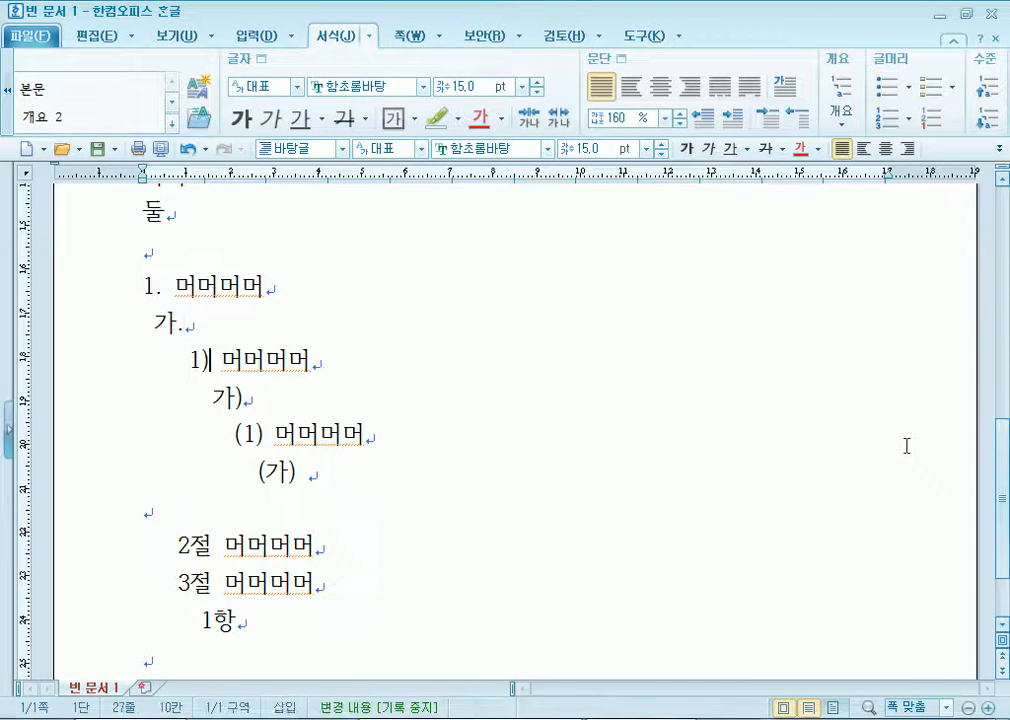
key(Down)
key(Down)
key(Down)
Examine the "1. 가. 1) 가)" format in the paragraph number settings for the 하나 to 열셋 list, then cancel.
scroll(485, 410, up, 10)
drag(150, 276, 205, 576)
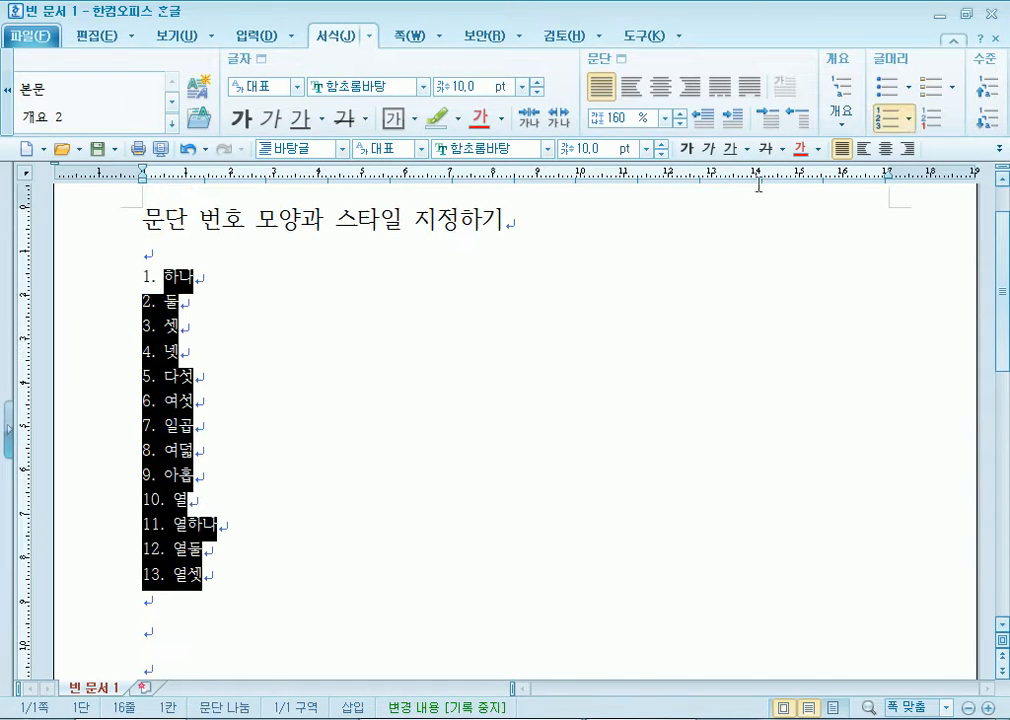
click(909, 118)
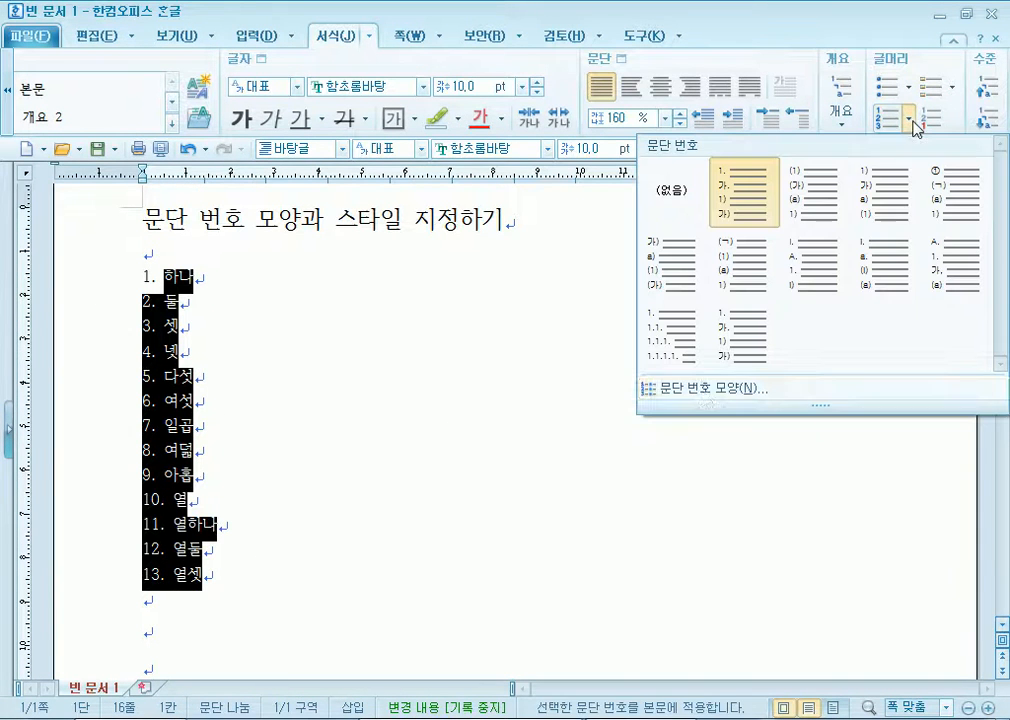
click(706, 398)
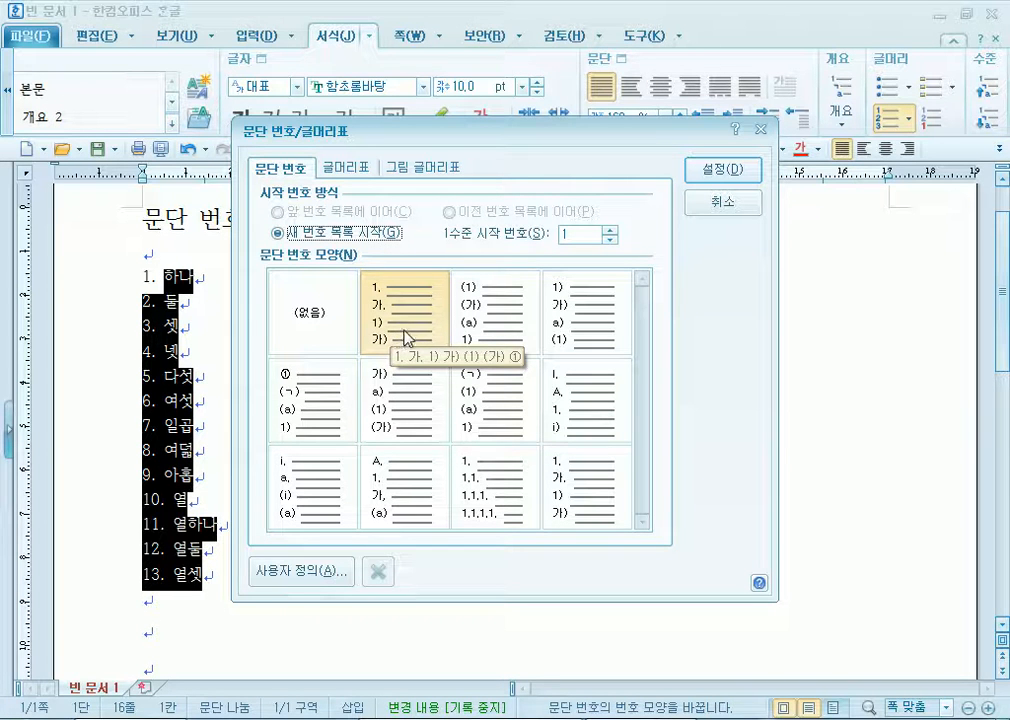
key(Escape)
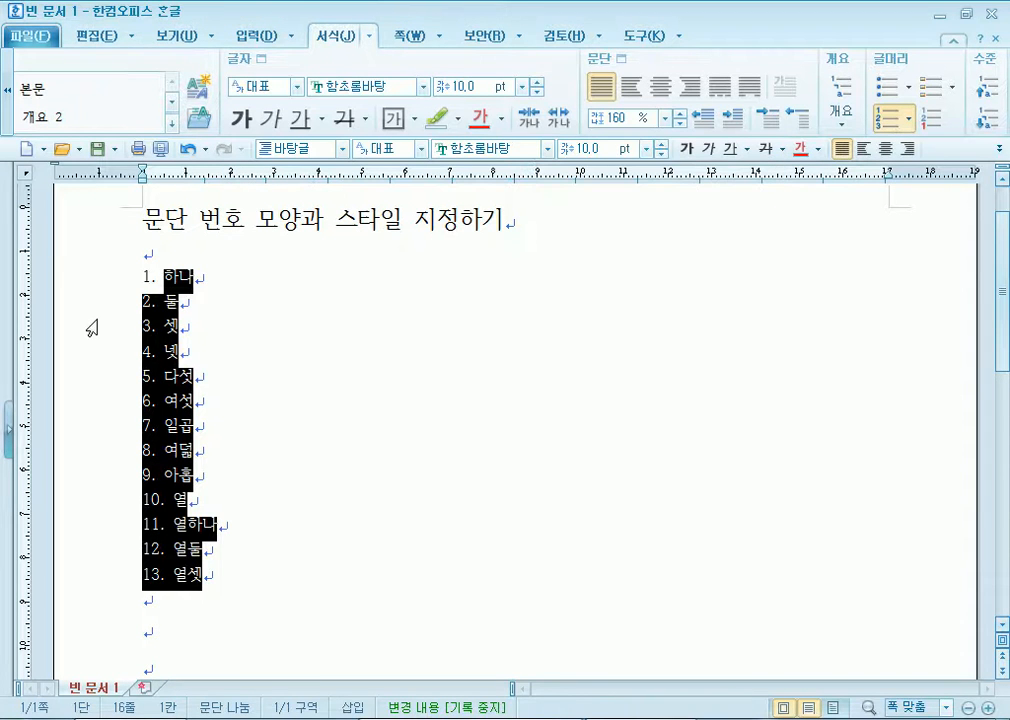
Reset the entire document to the 바탕글 style, clearing the automatic numbering and larger text size.
key(Down)
key(ctrl+a)
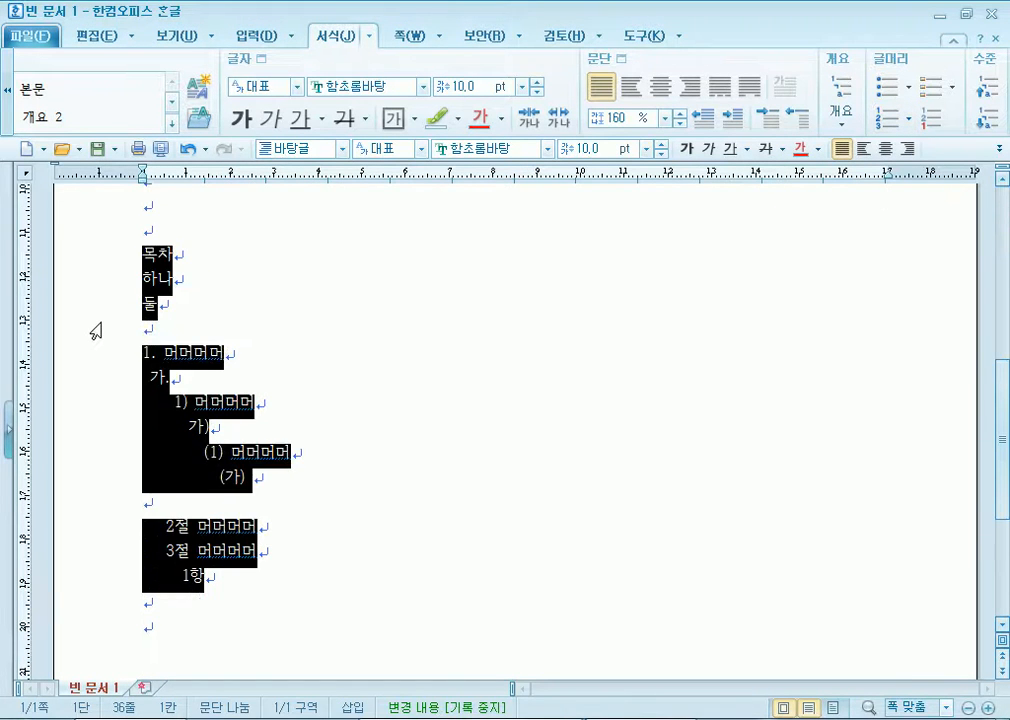
scroll(96, 331, up, 8)
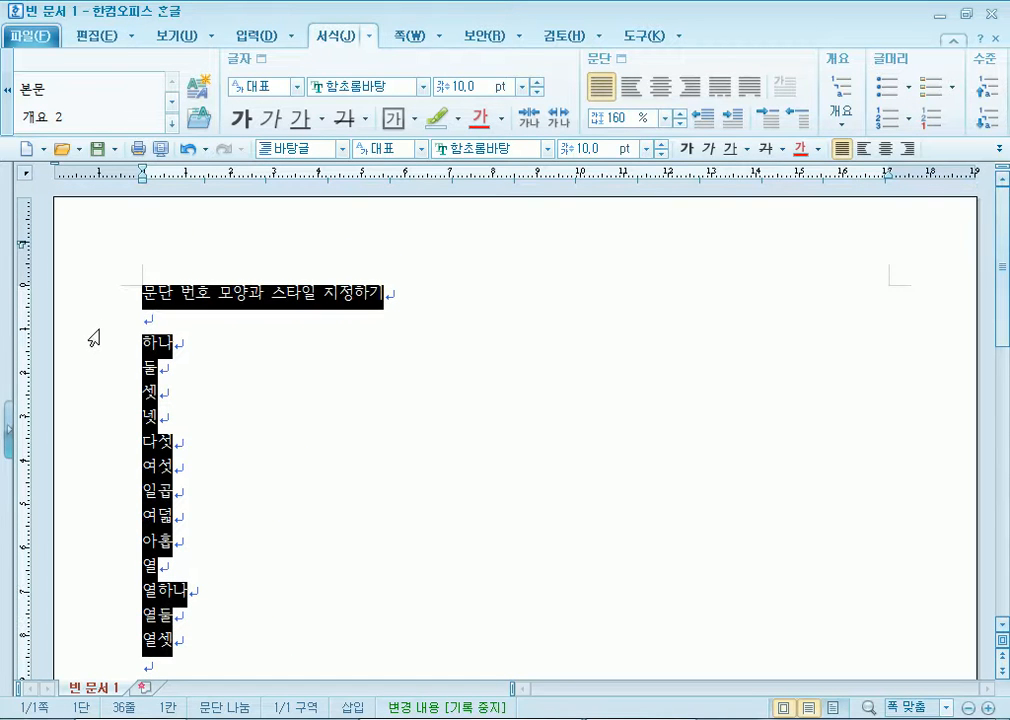
Select the 하나 to 열셋 lines and open the custom definition of the "1. 가. 1) 가)" paragraph number format.
click(206, 440)
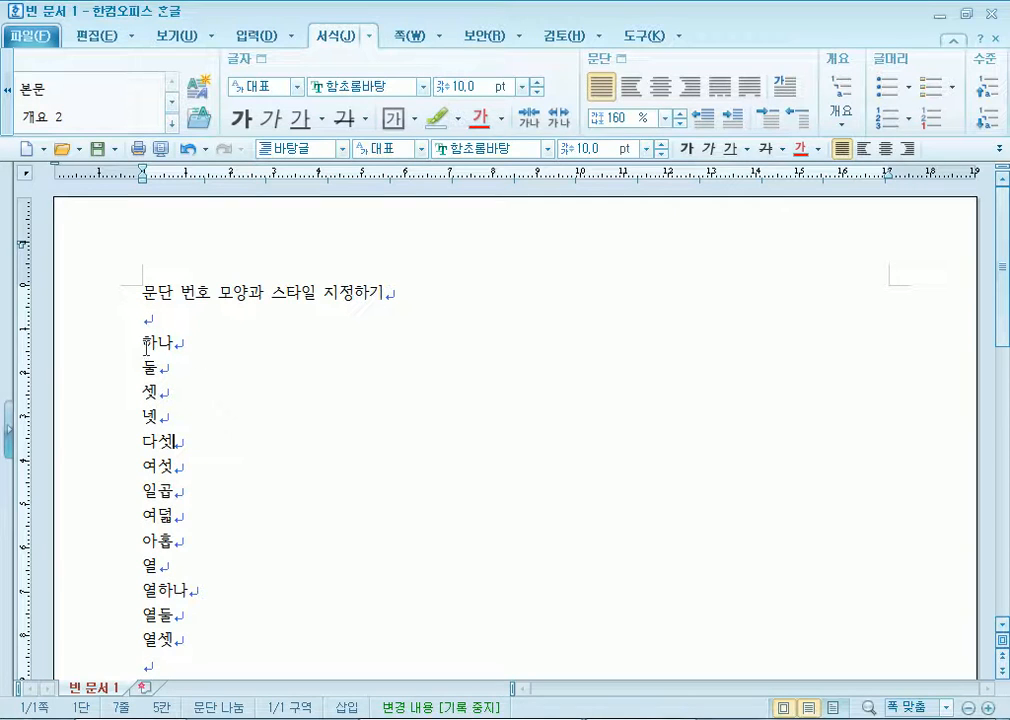
drag(139, 343, 182, 640)
scroll(384, 505, down, 1)
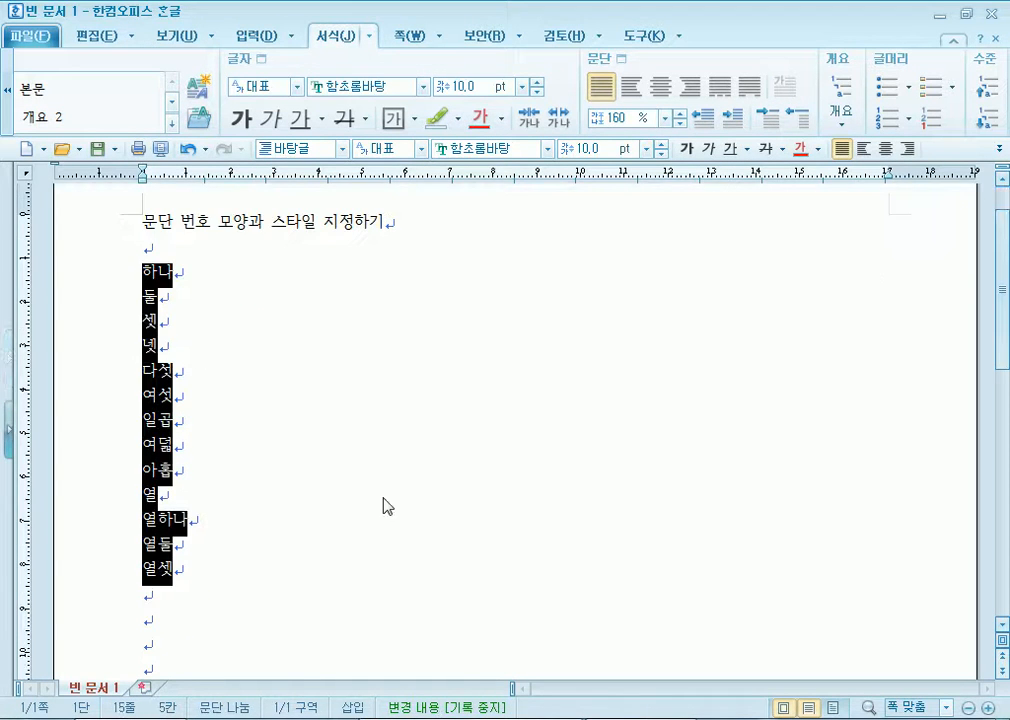
click(909, 122)
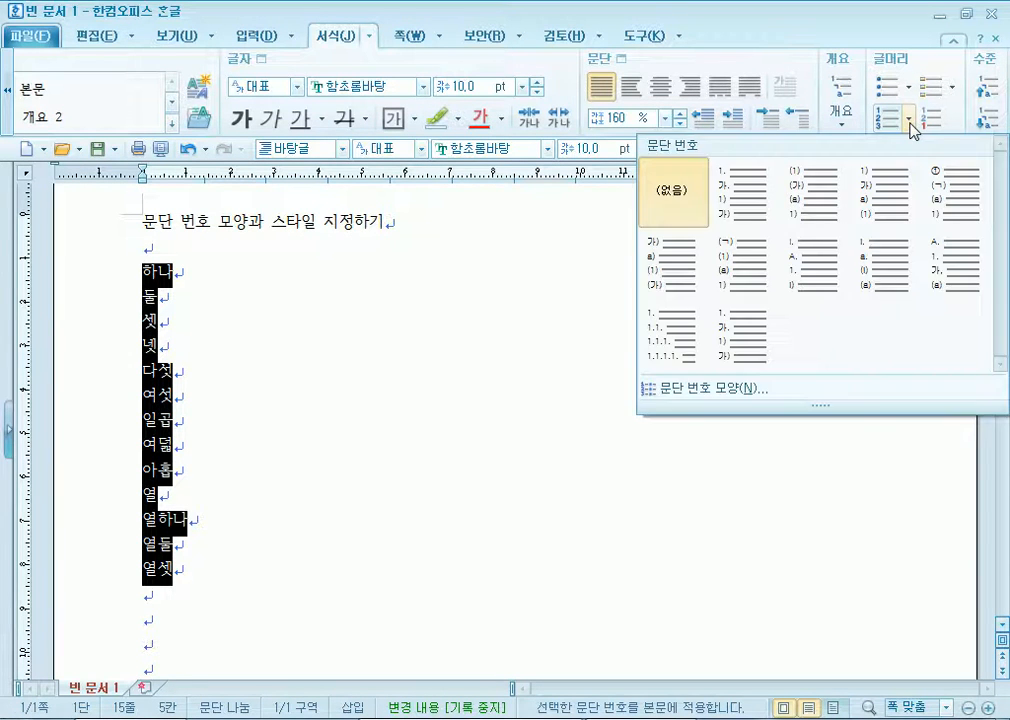
click(704, 398)
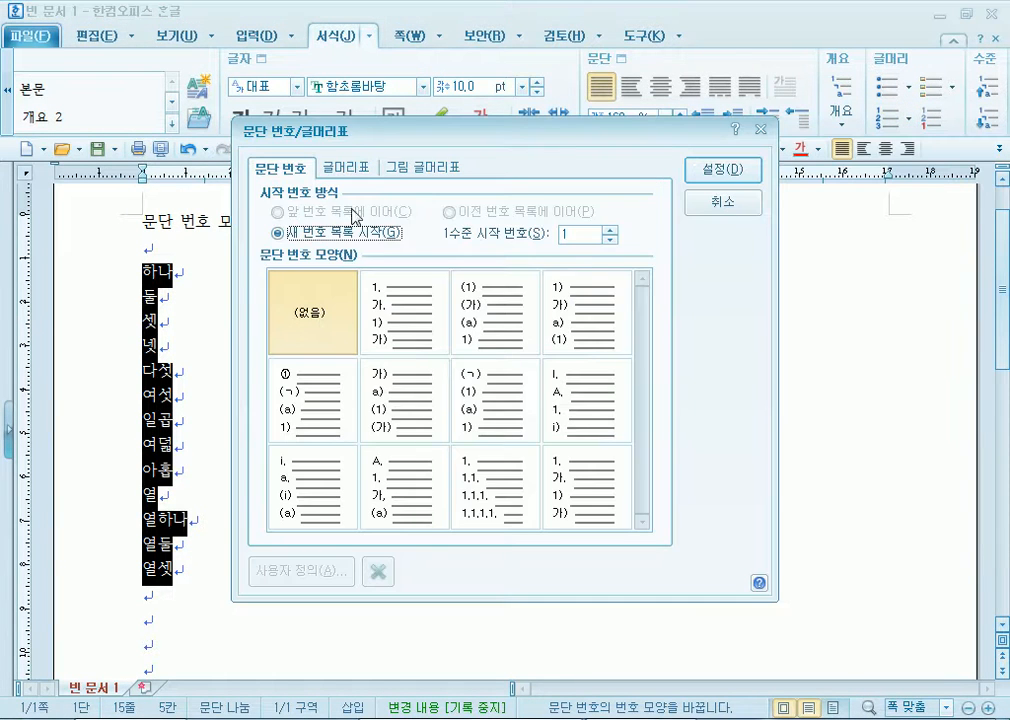
drag(343, 143, 503, 77)
click(550, 265)
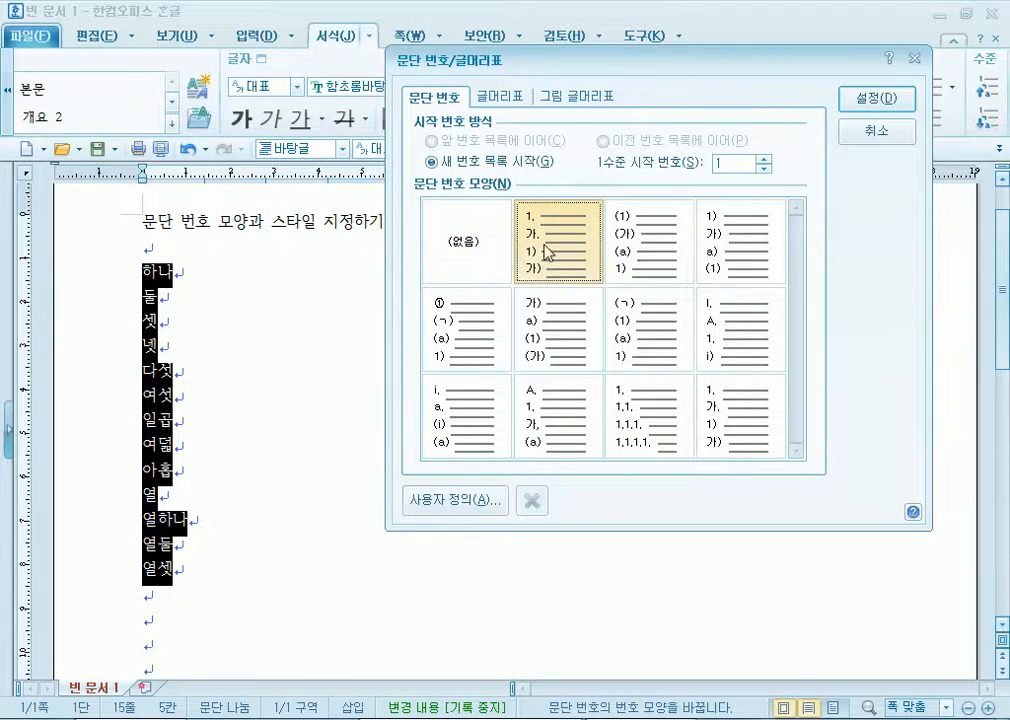
click(443, 500)
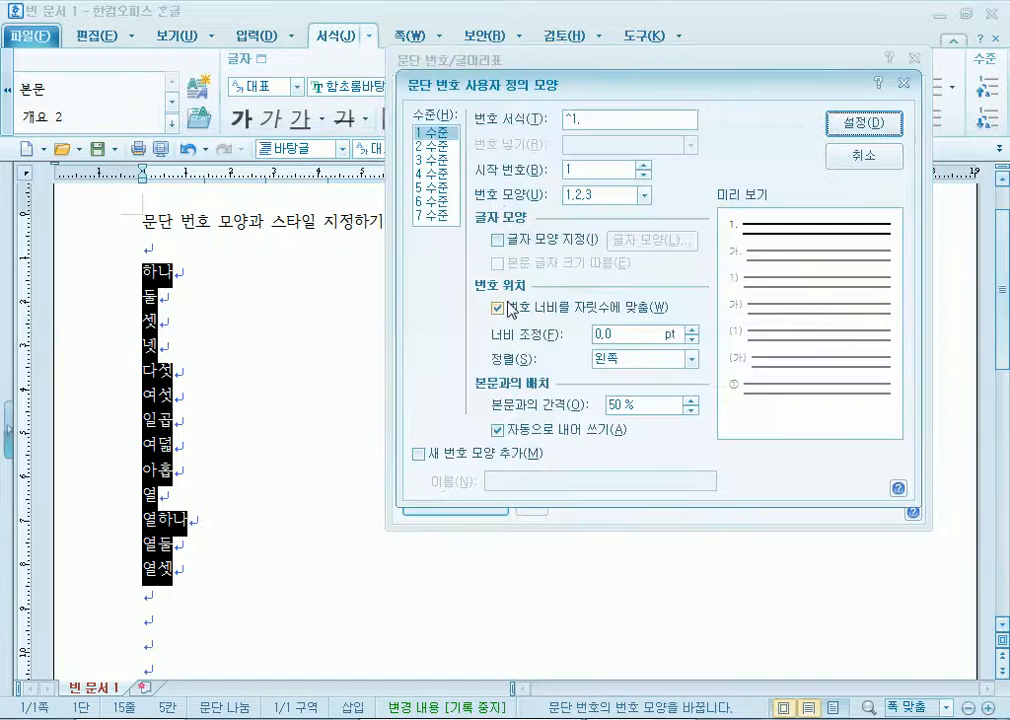
click(600, 121)
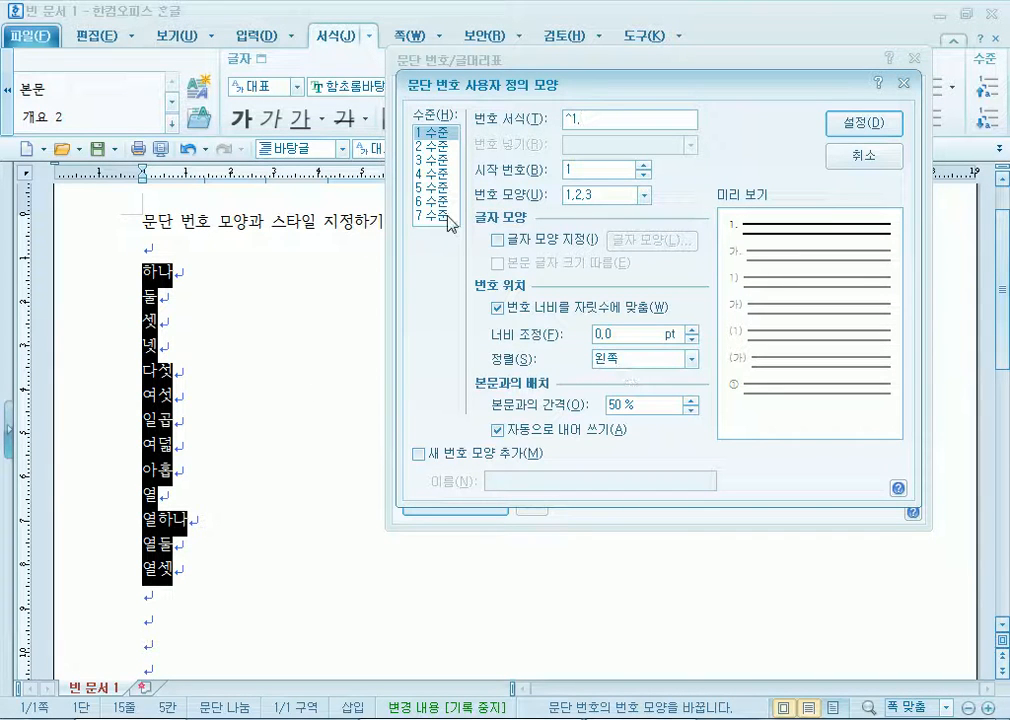
Set the level 2 number's width adjustment to 20 pt and its alignment to 오른쪽.
click(430, 146)
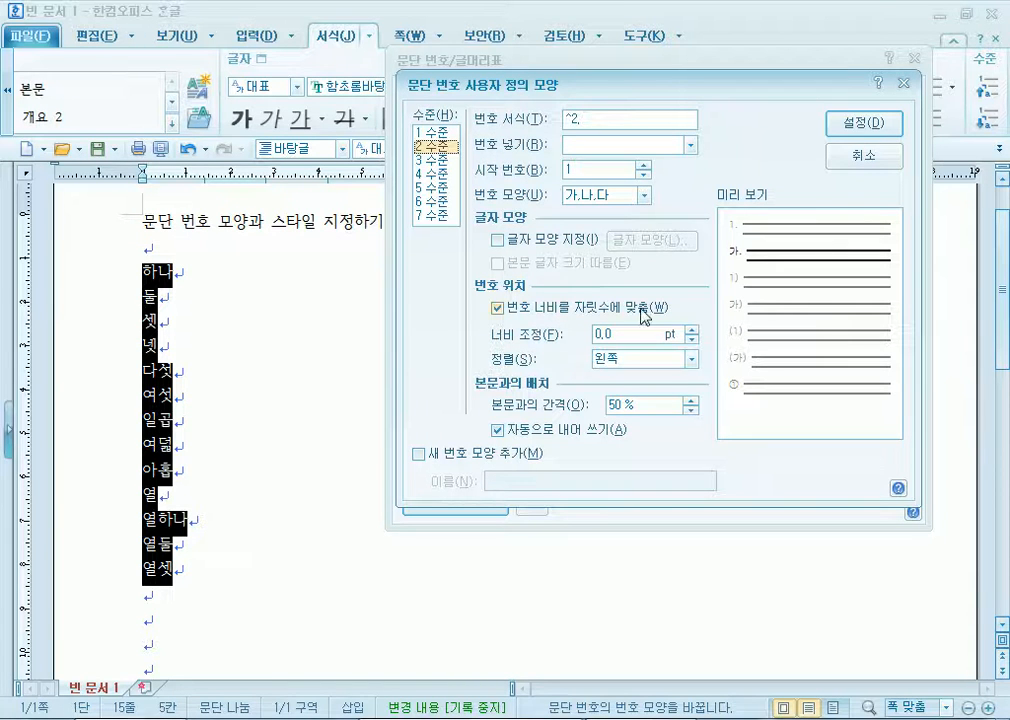
double_click(655, 332)
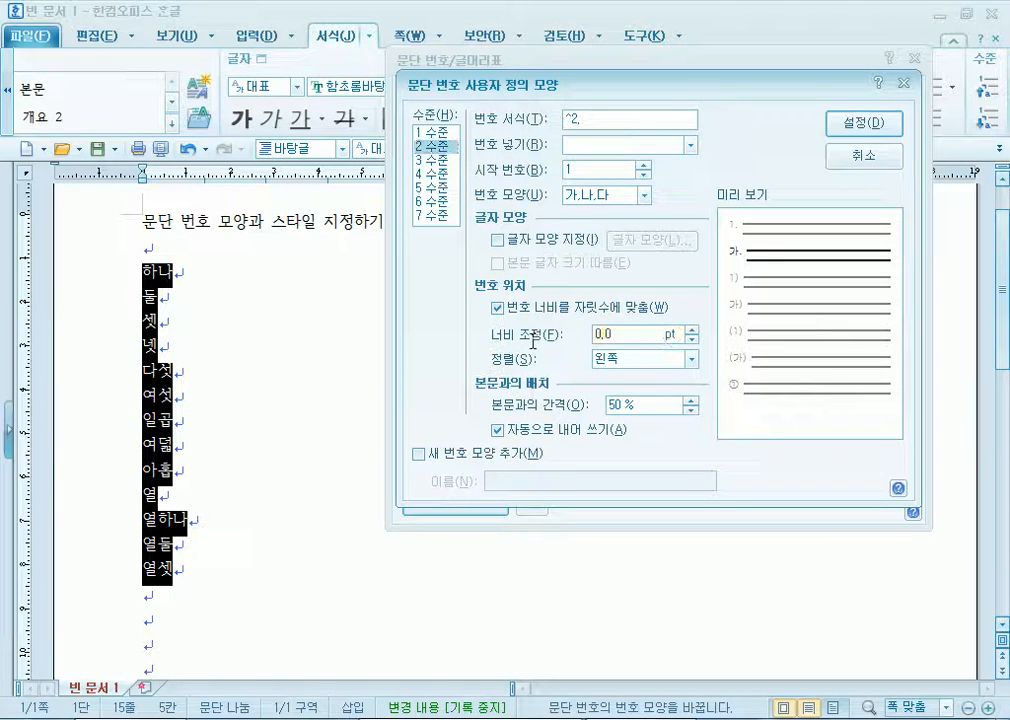
text(20)
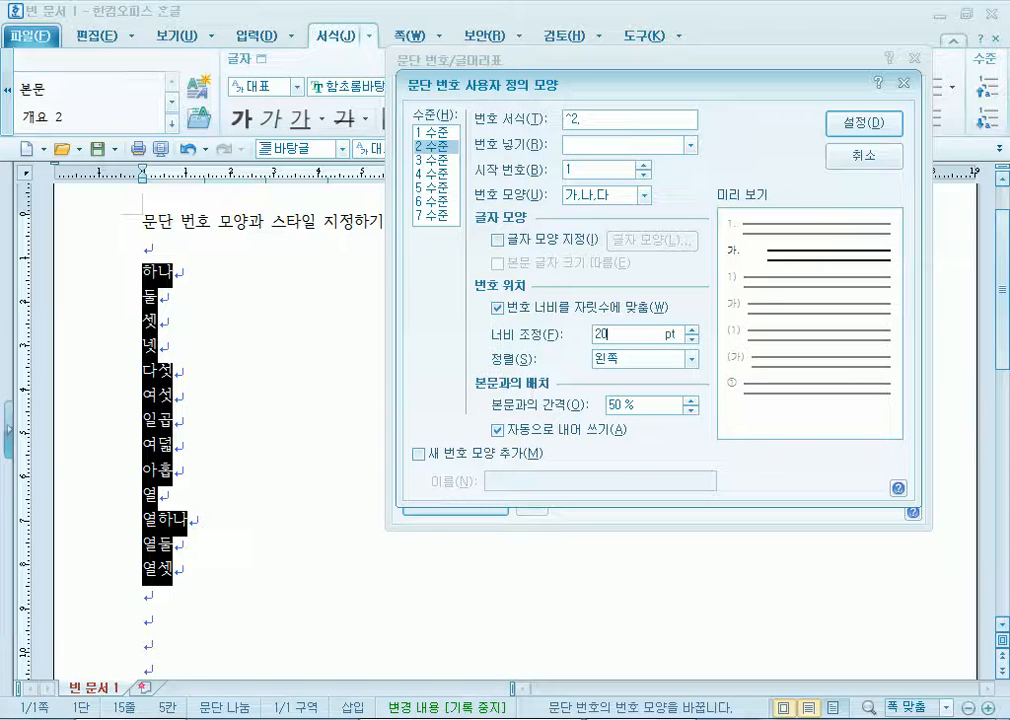
click(645, 365)
click(632, 403)
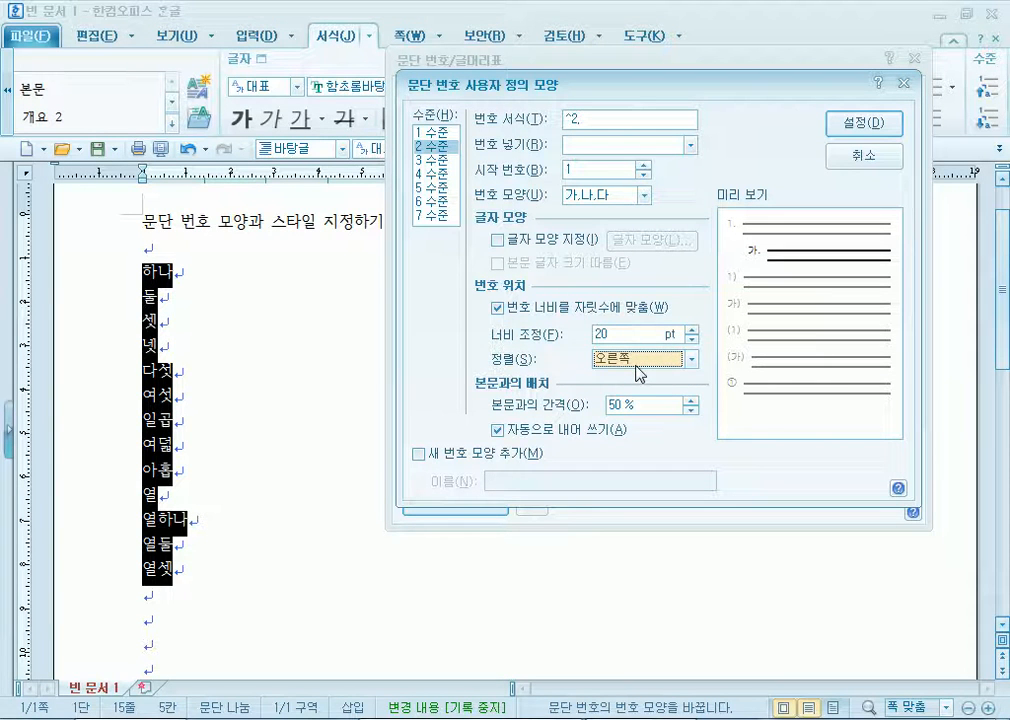
Set the level 3 number's width adjustment to 40 pt and its alignment to 오른쪽.
click(433, 160)
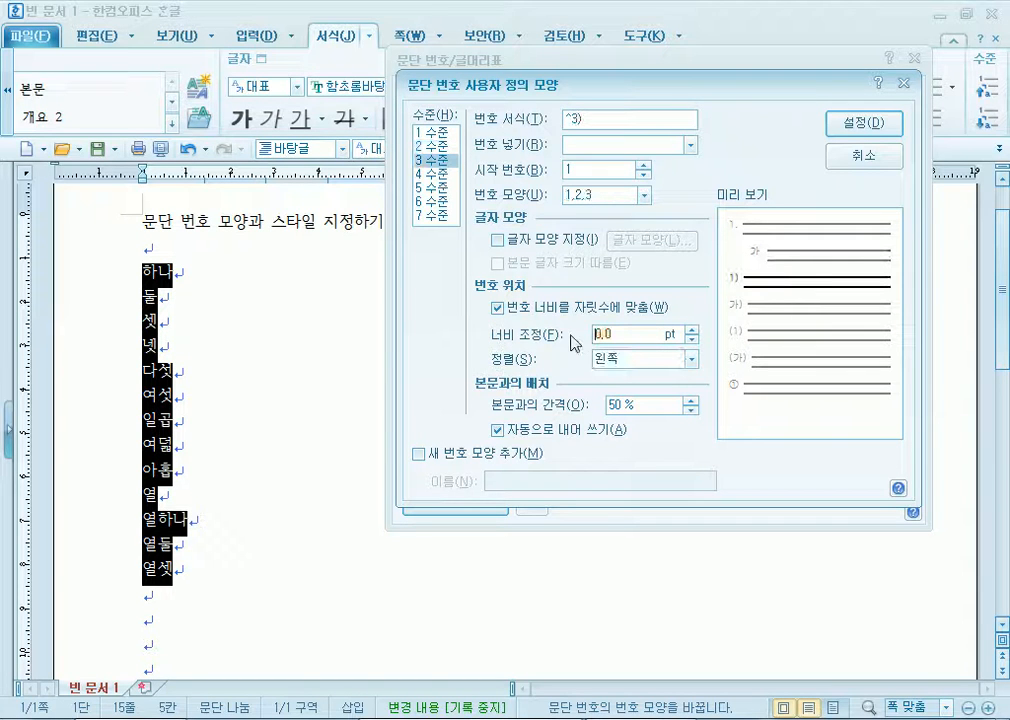
text(40)
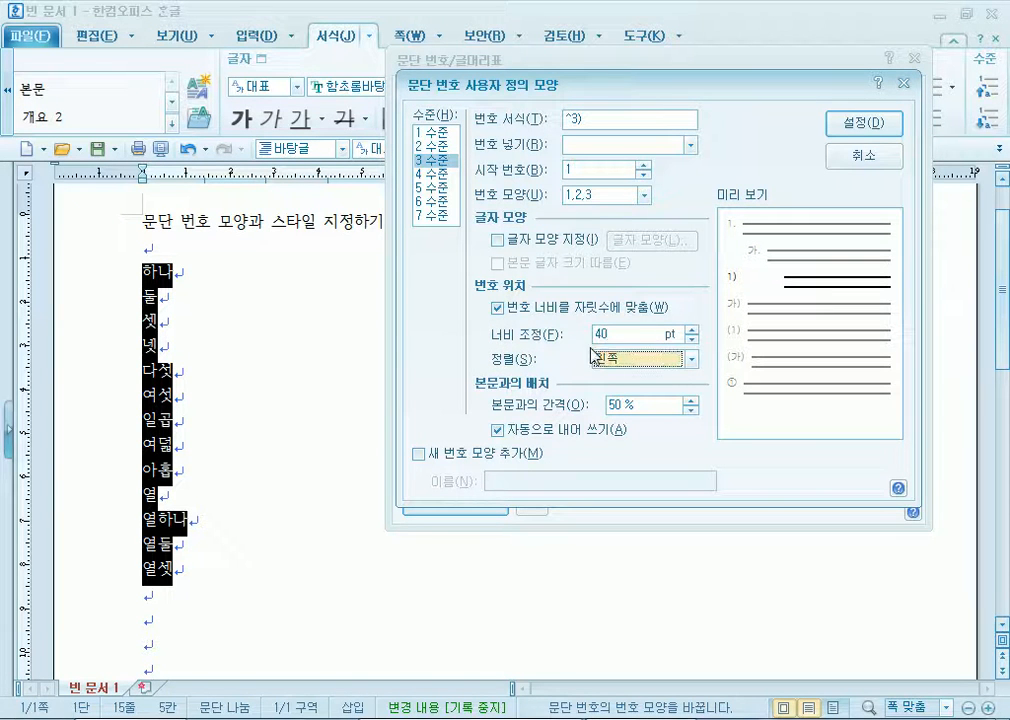
click(647, 360)
click(648, 405)
Set the level 4 number's width adjustment to 60 pt with 오른쪽 alignment, and apply the custom numbering to the selected list.
click(433, 173)
double_click(624, 334)
text(60)
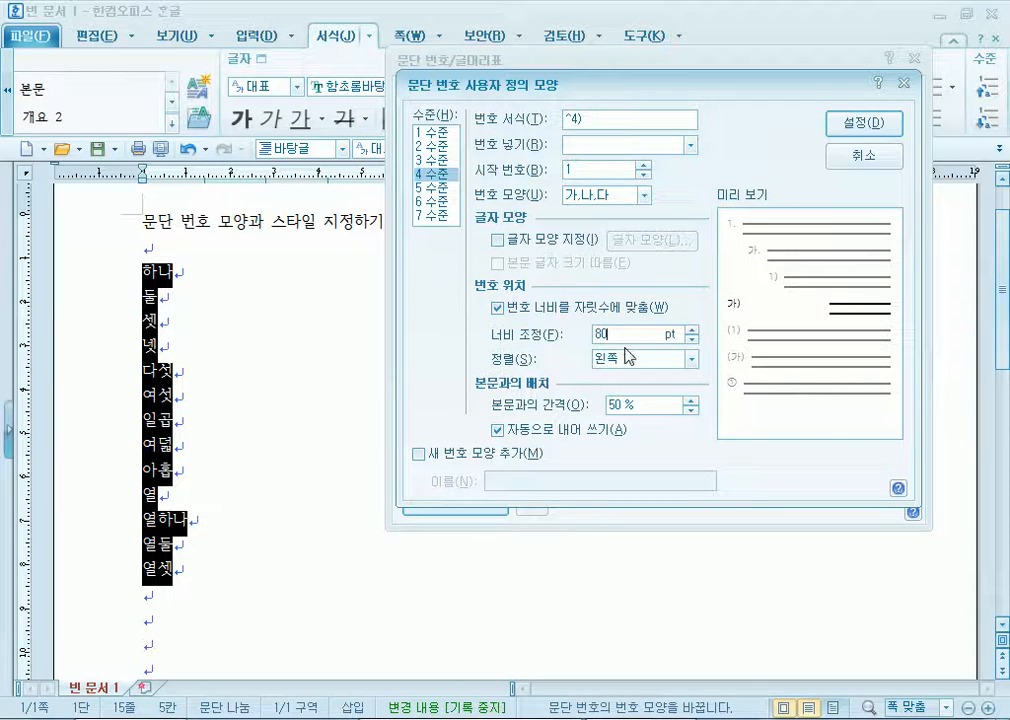
key(BackSpace)
key(BackSpace)
text(60)
click(622, 360)
click(615, 404)
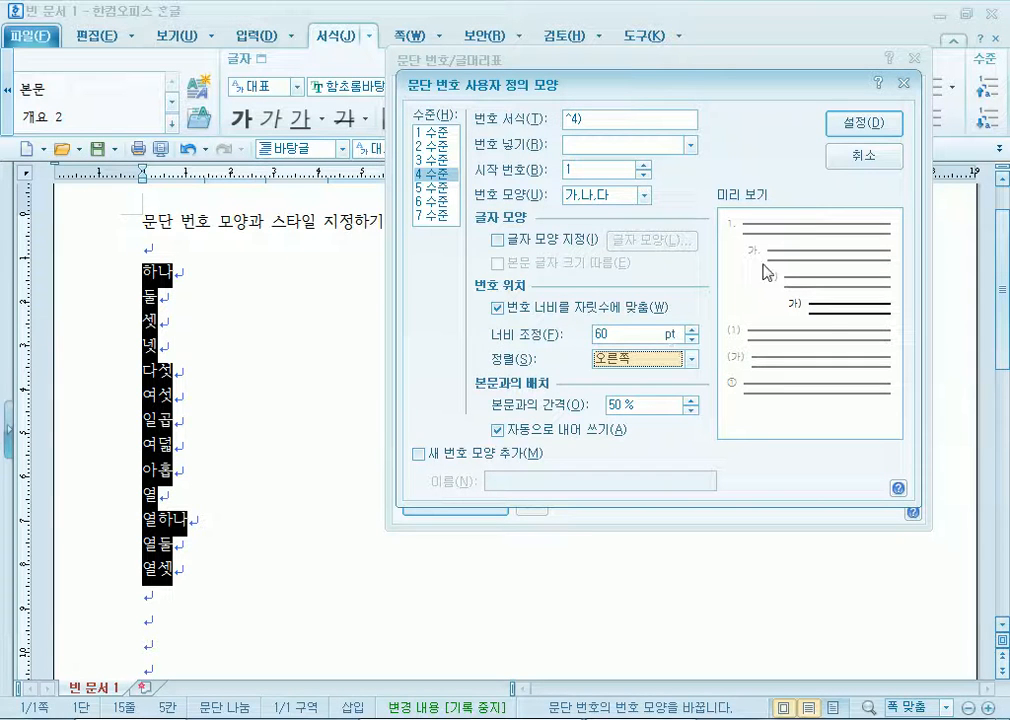
click(866, 125)
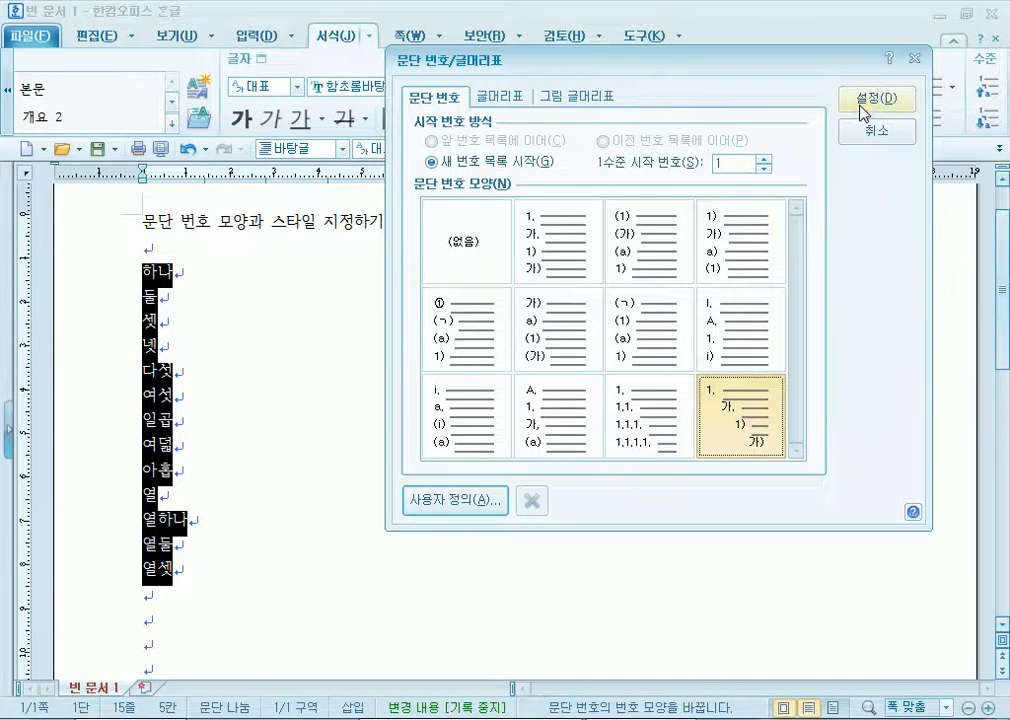
click(862, 108)
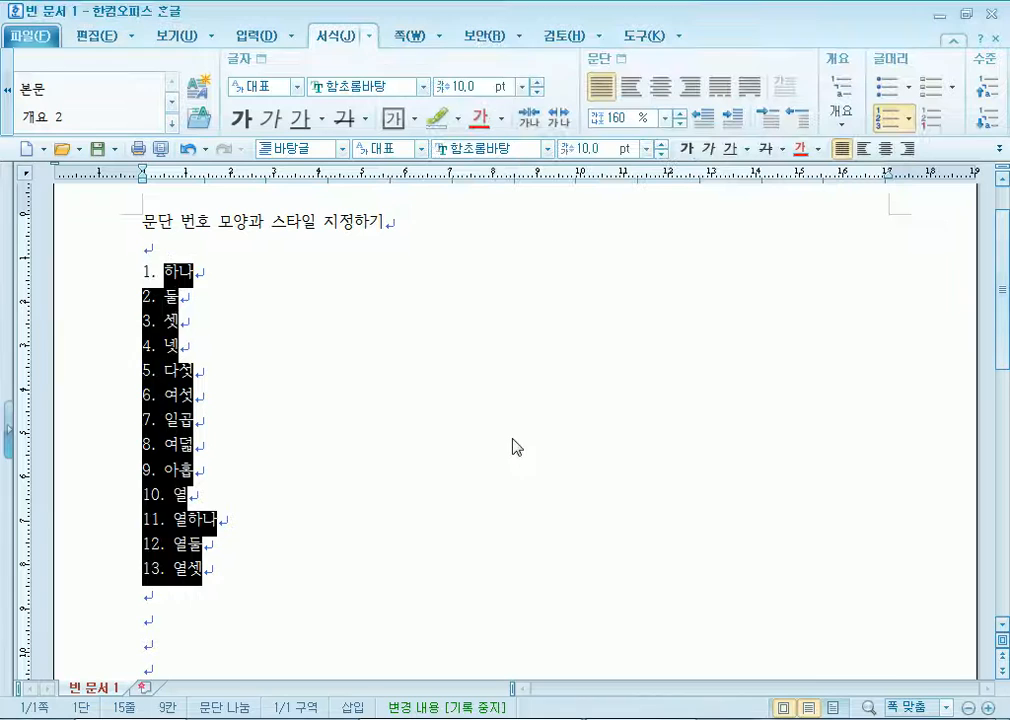
Lower the 셋 and 넷 lines by one level so they are numbered 가. and 나.
click(213, 574)
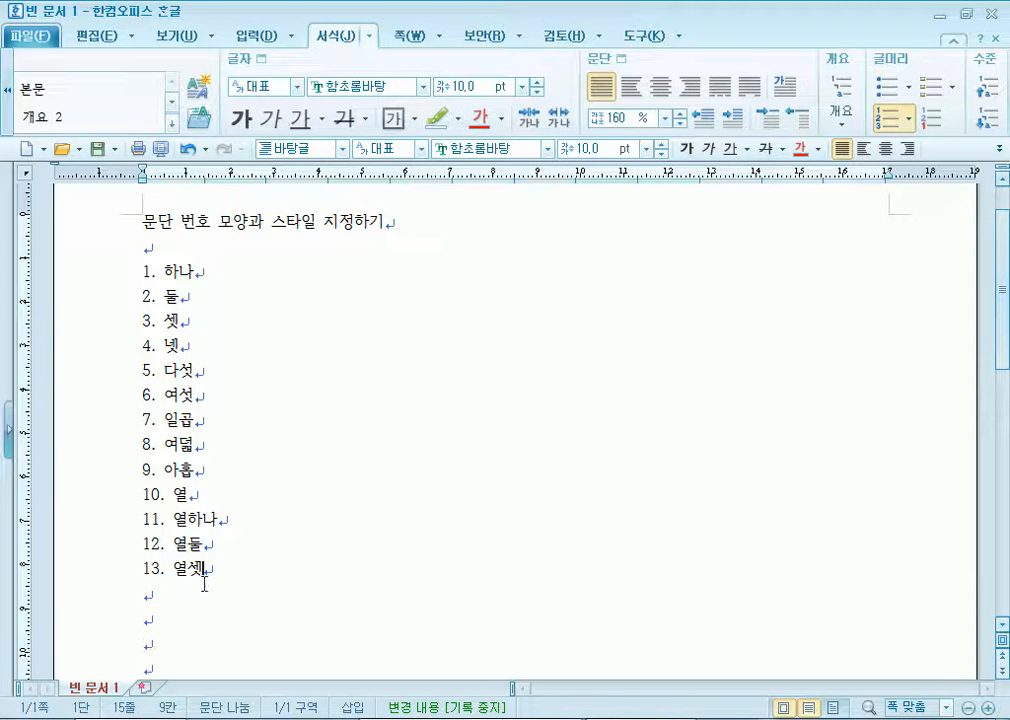
click(196, 317)
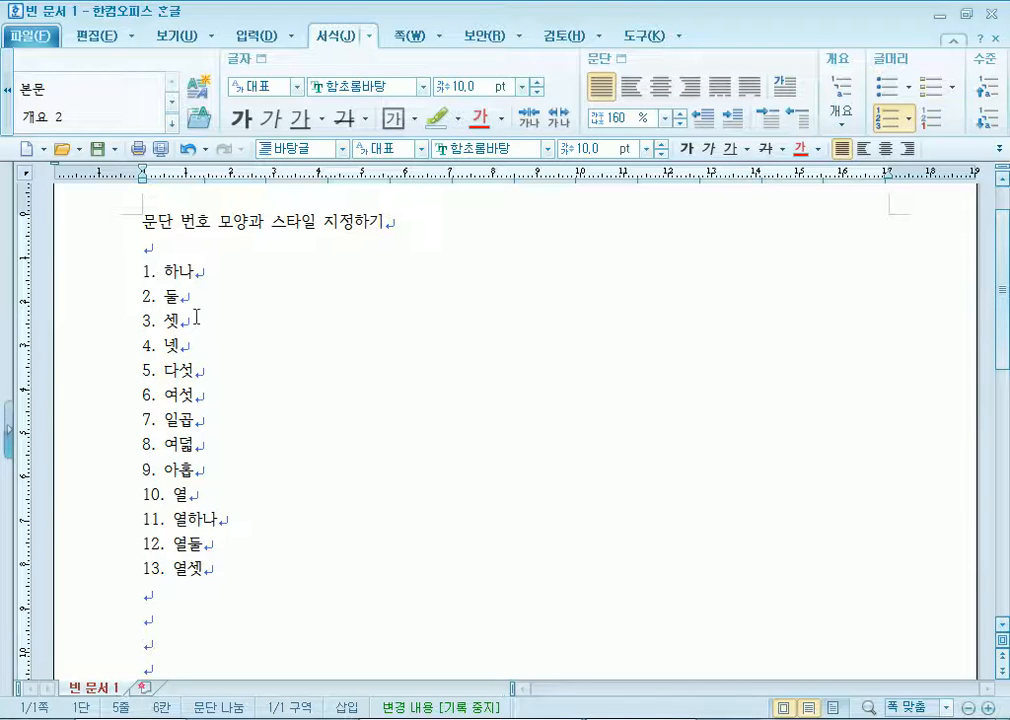
double_click(185, 321)
click(185, 321)
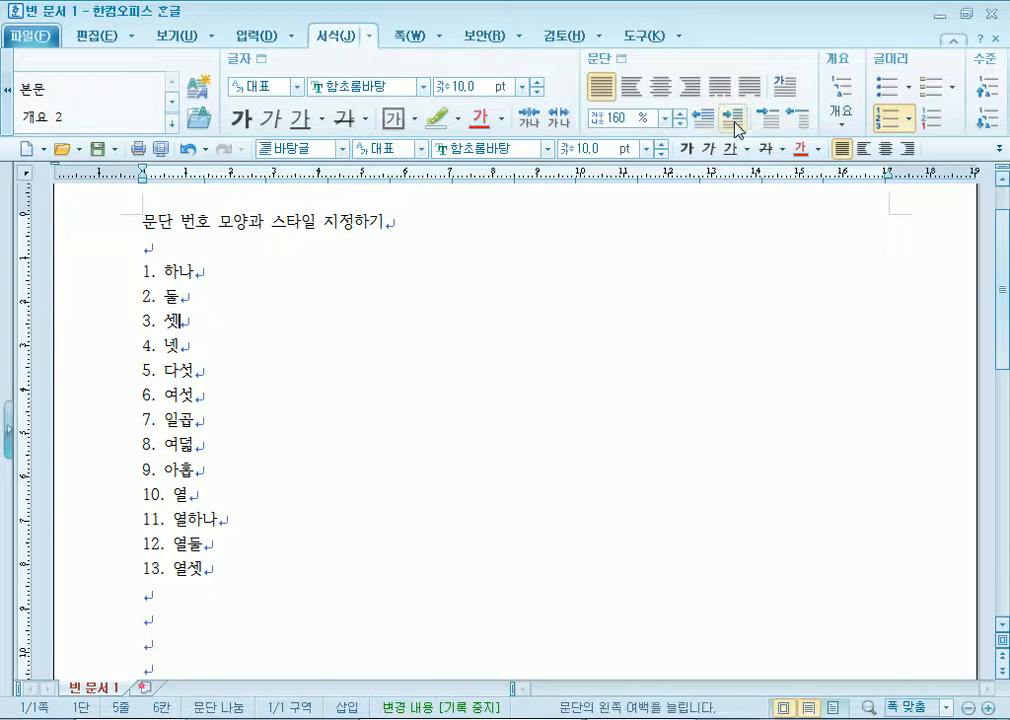
click(988, 124)
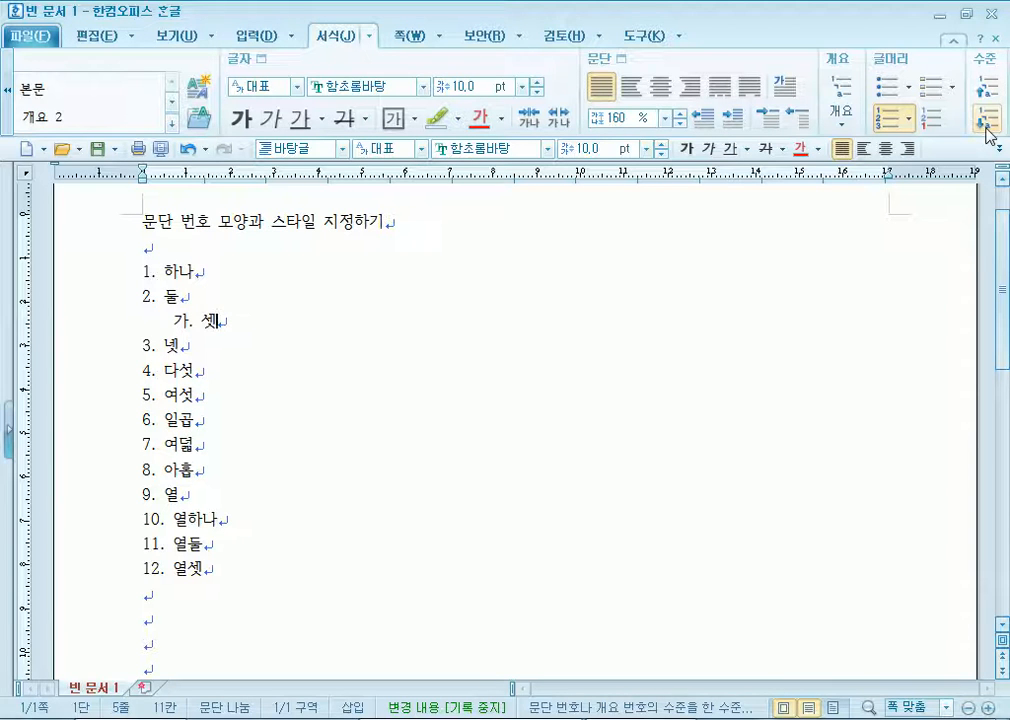
click(182, 346)
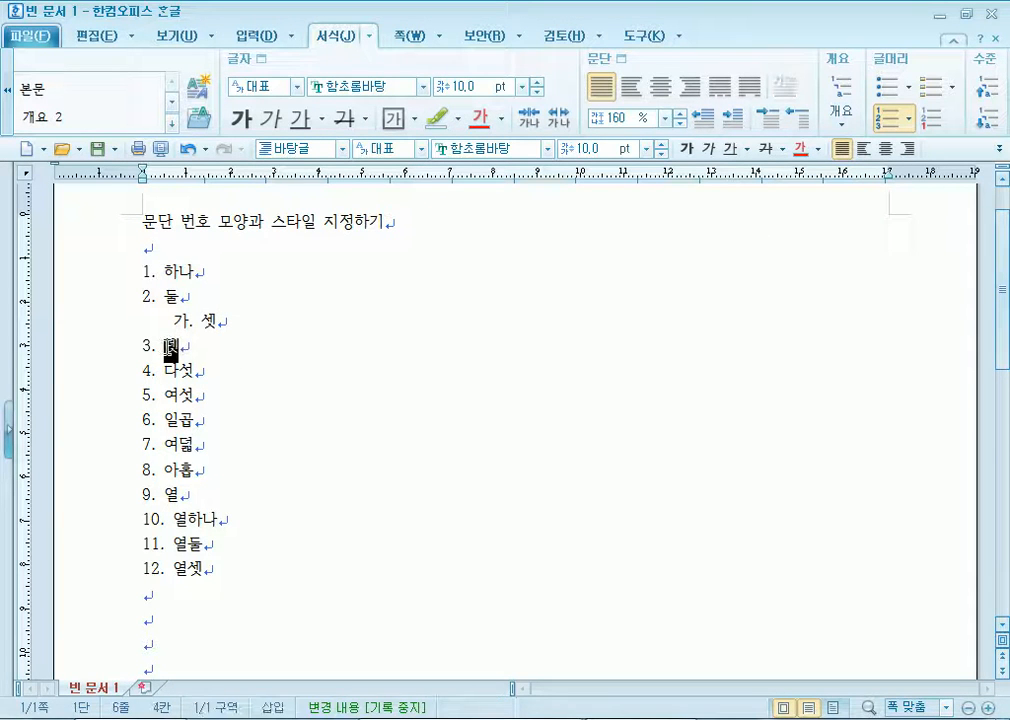
click(987, 121)
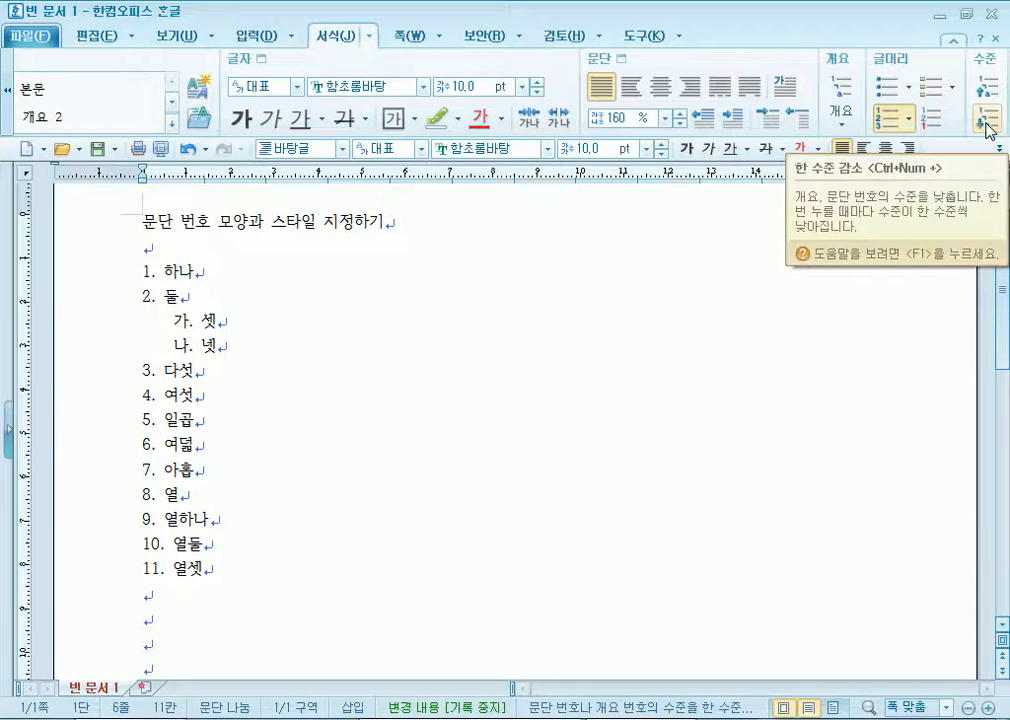
Lower the 다섯 line two levels to 1) and the 여섯 line three levels to 가).
click(270, 368)
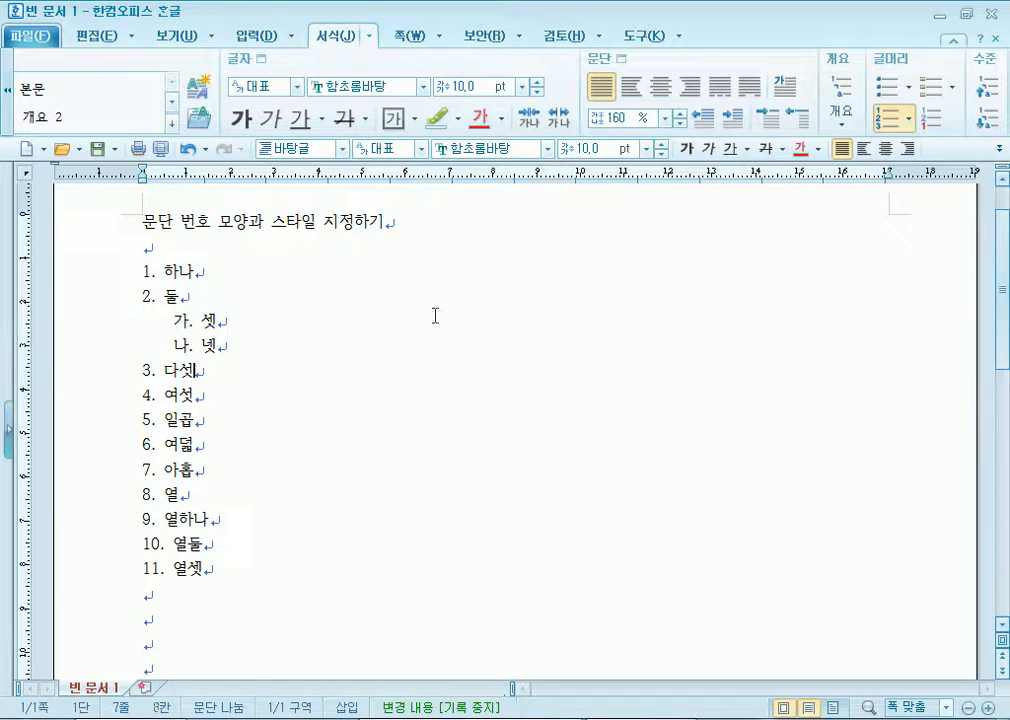
click(988, 121)
click(990, 122)
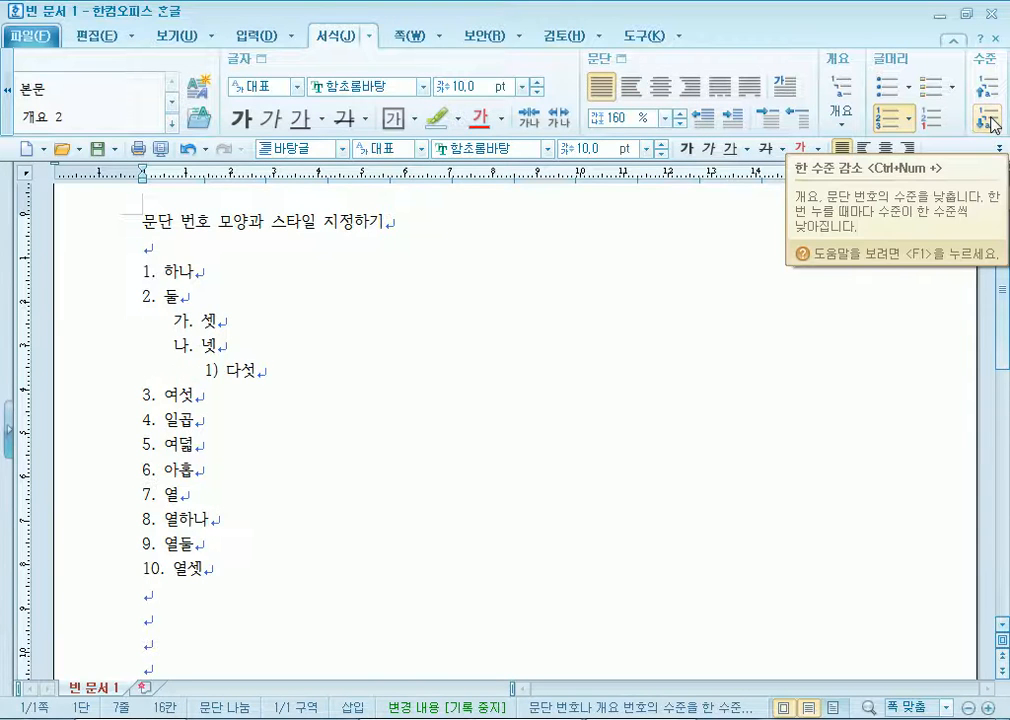
click(198, 393)
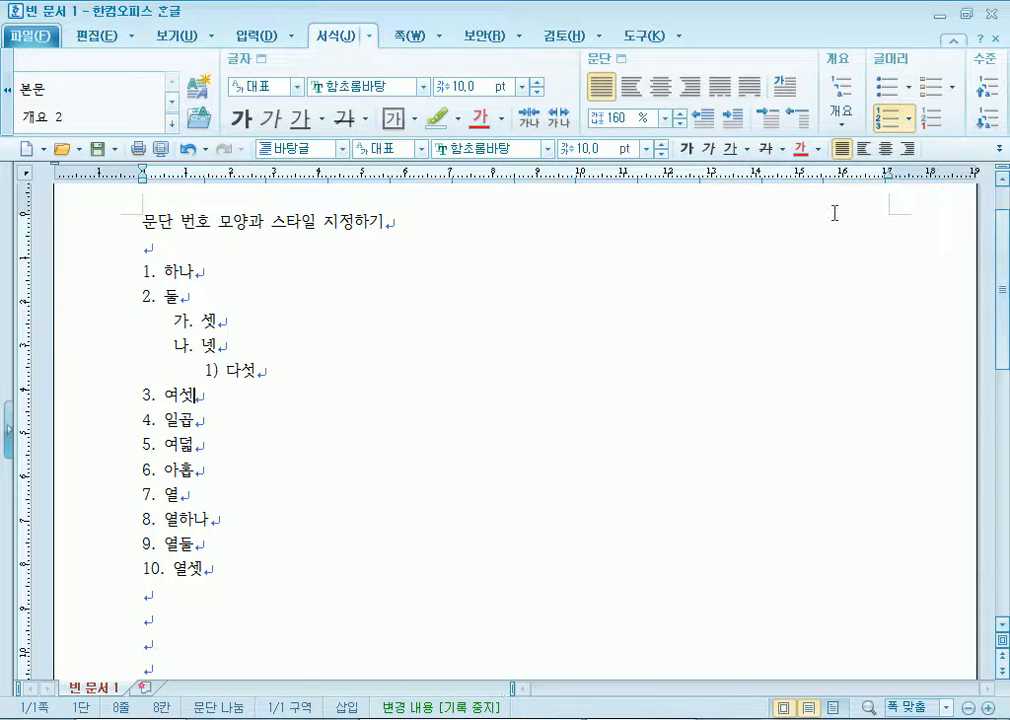
click(985, 122)
click(985, 122)
click(985, 122)
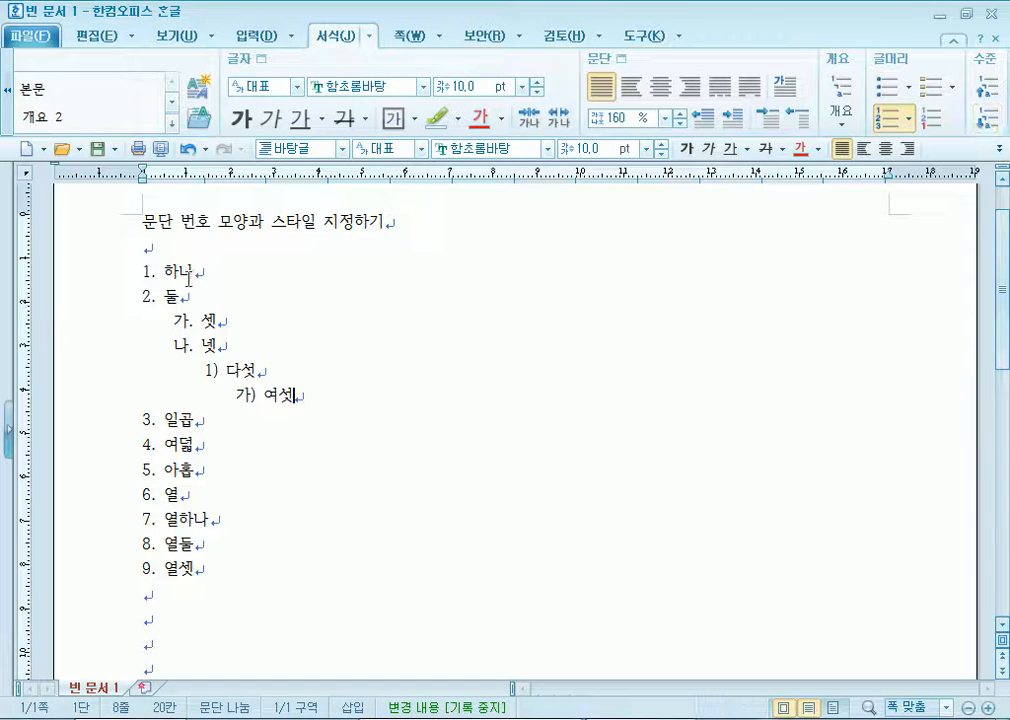
drag(164, 271, 247, 385)
click(257, 393)
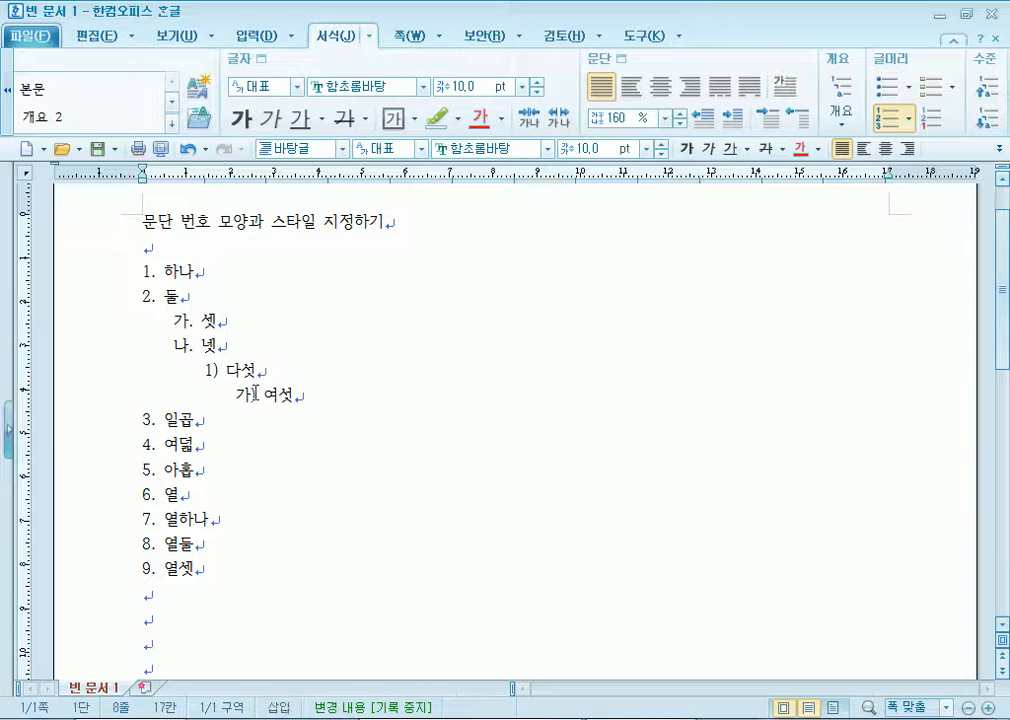
Lower the 일곱 and 여덟 lines by two levels so they are numbered 2) and 3).
click(211, 421)
click(985, 113)
click(985, 113)
click(232, 446)
click(986, 118)
click(986, 118)
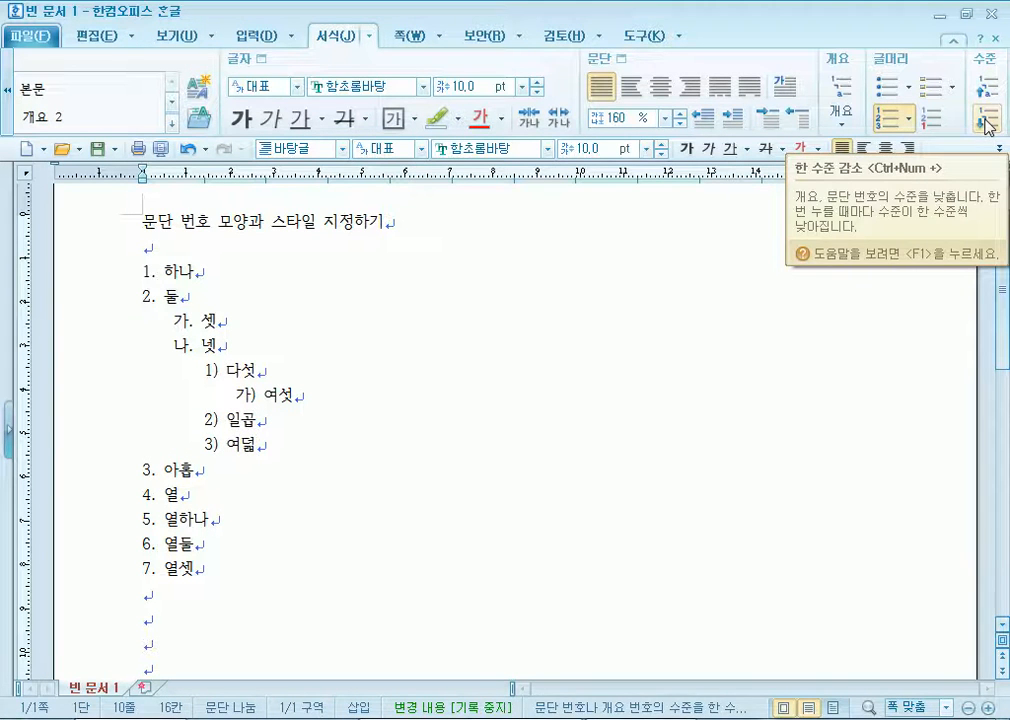
Lower the 아홉 line by three levels so it is numbered 가) under 여덟.
click(205, 472)
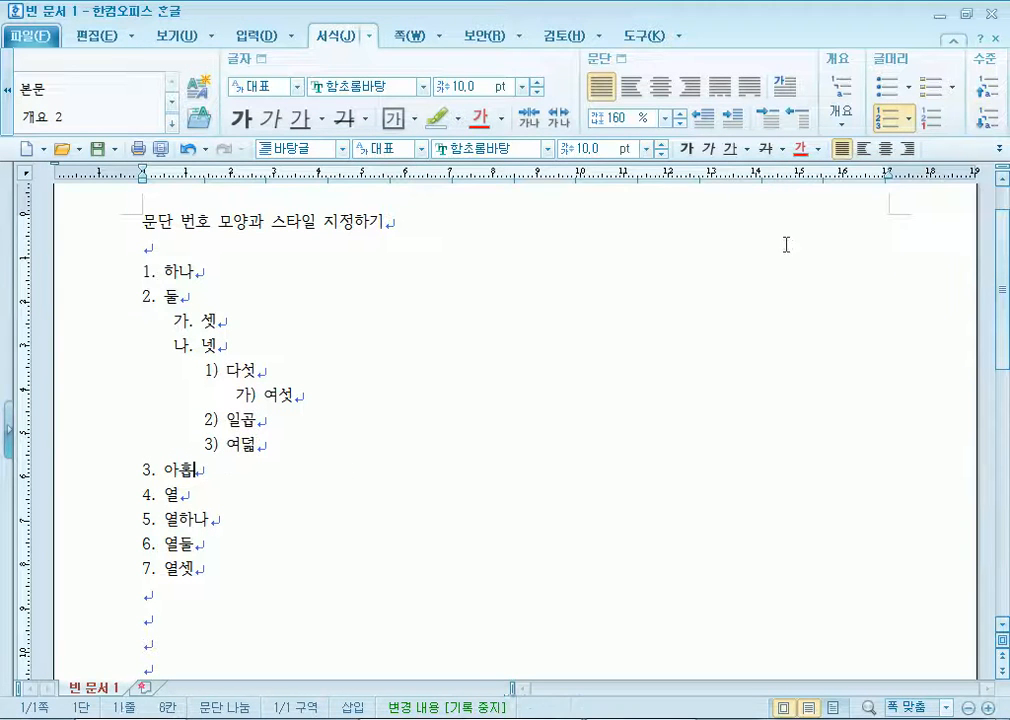
click(986, 118)
click(986, 118)
click(986, 118)
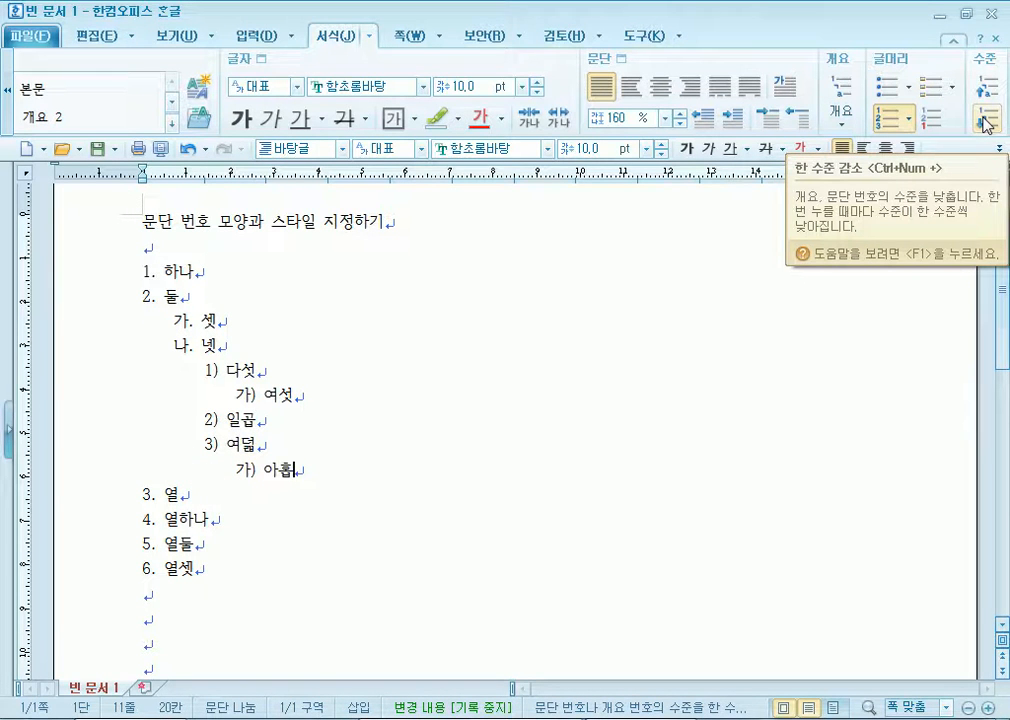
Lower the 열하나 and 열둘 lines by one level so they are numbered 가. and 나. under 열.
click(221, 518)
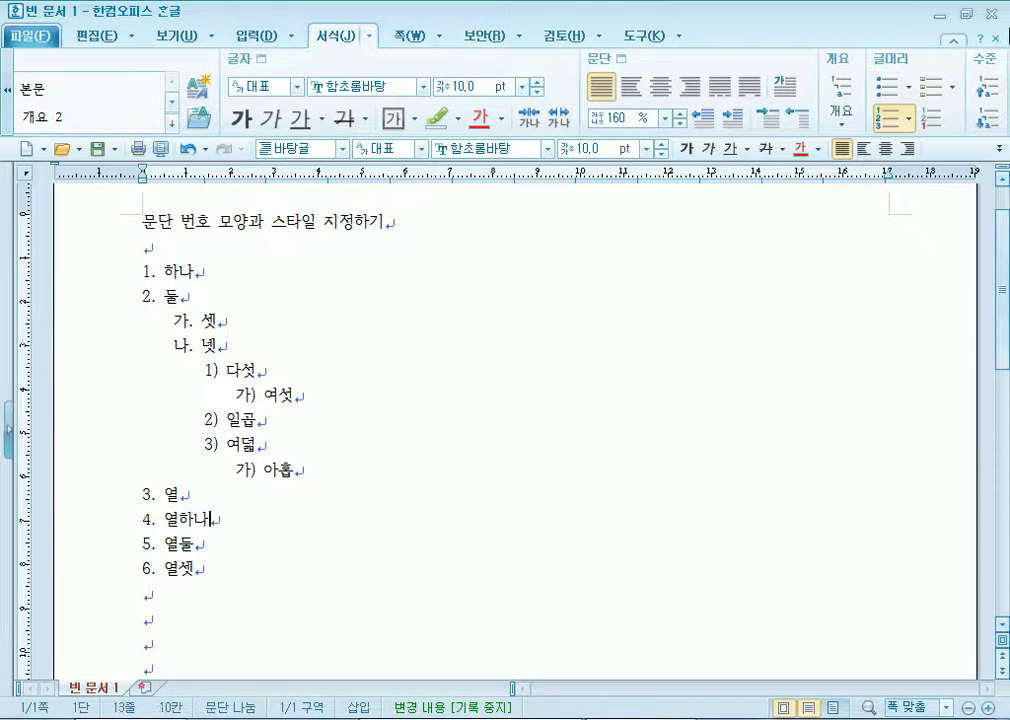
click(986, 118)
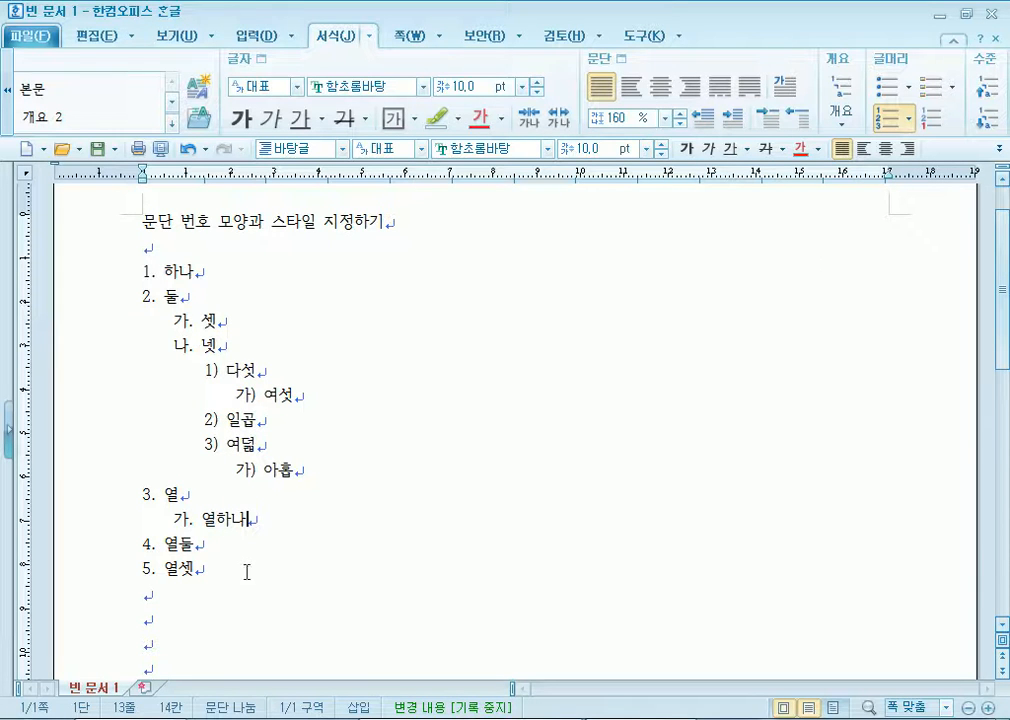
click(203, 545)
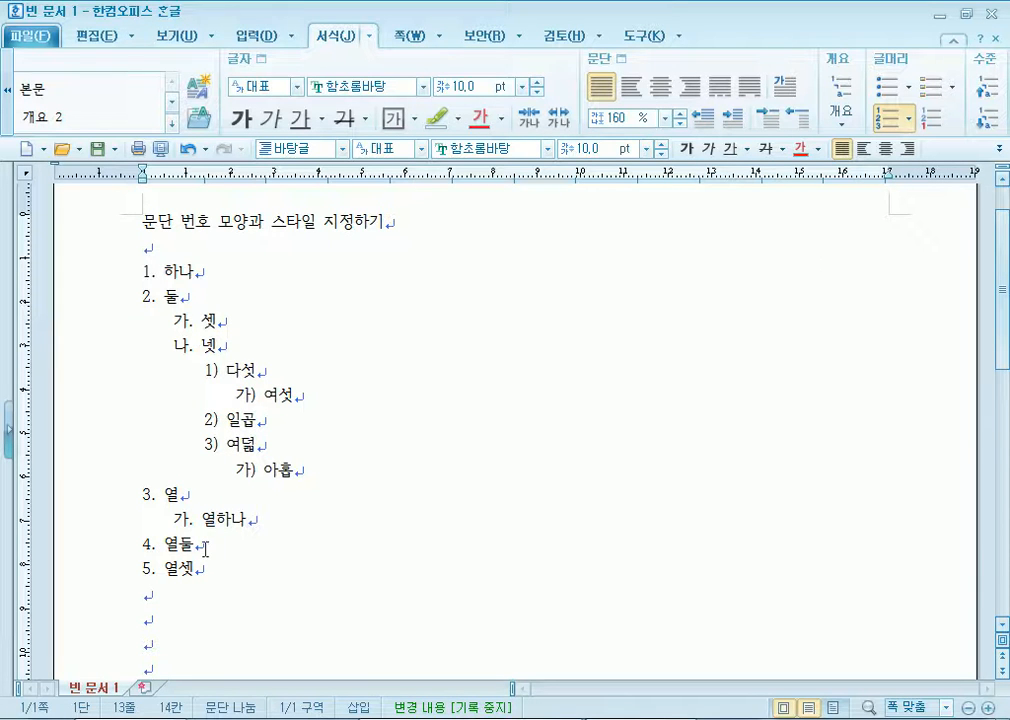
click(988, 120)
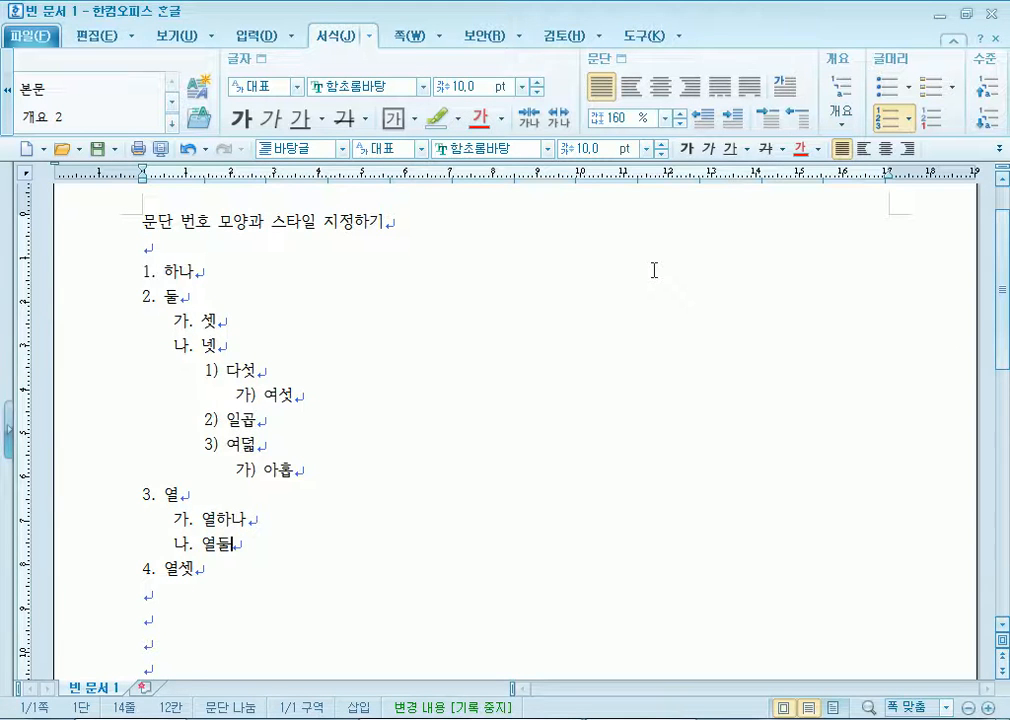
Indent the manually numbered 가. line under 1. 머머머머 by one more space.
scroll(654, 270, down, 10)
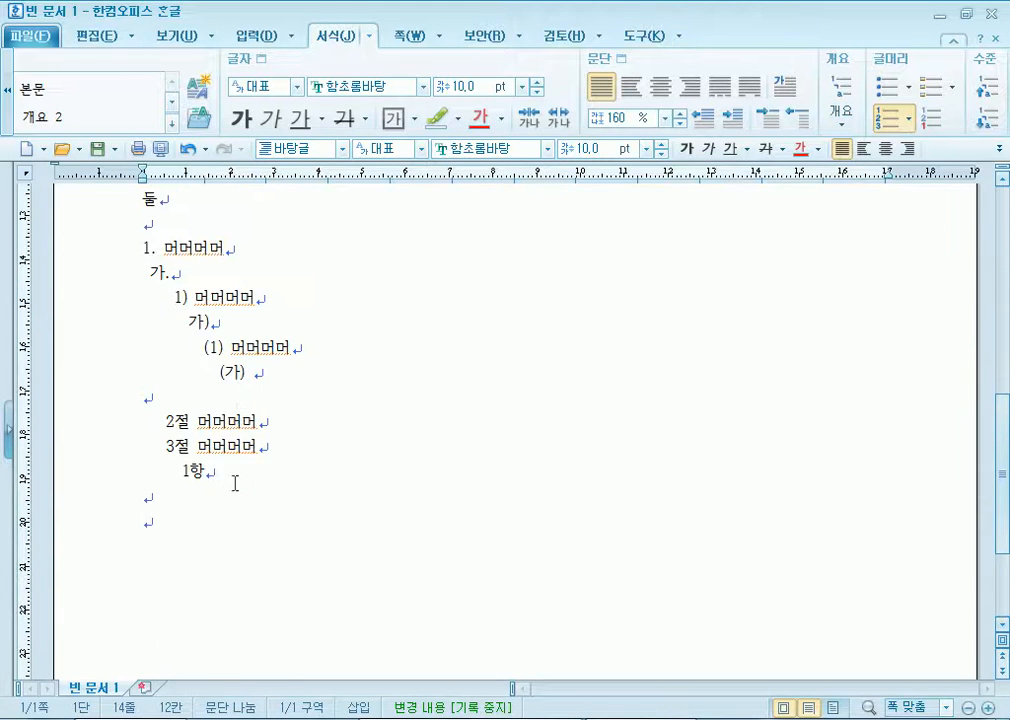
click(147, 247)
click(159, 274)
drag(167, 275, 173, 275)
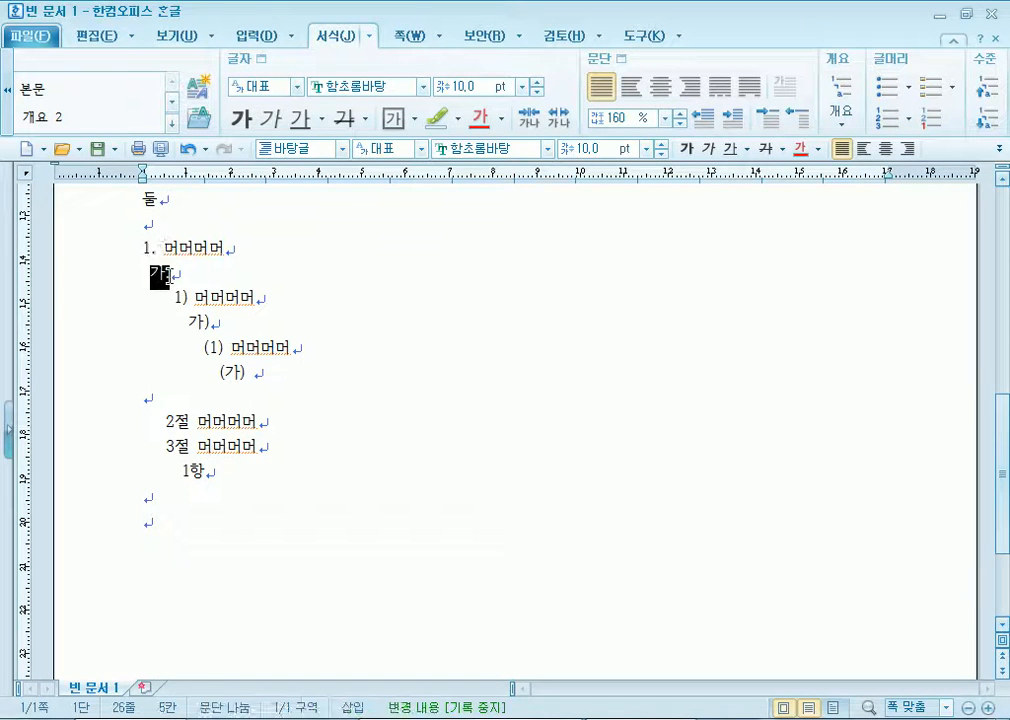
click(152, 275)
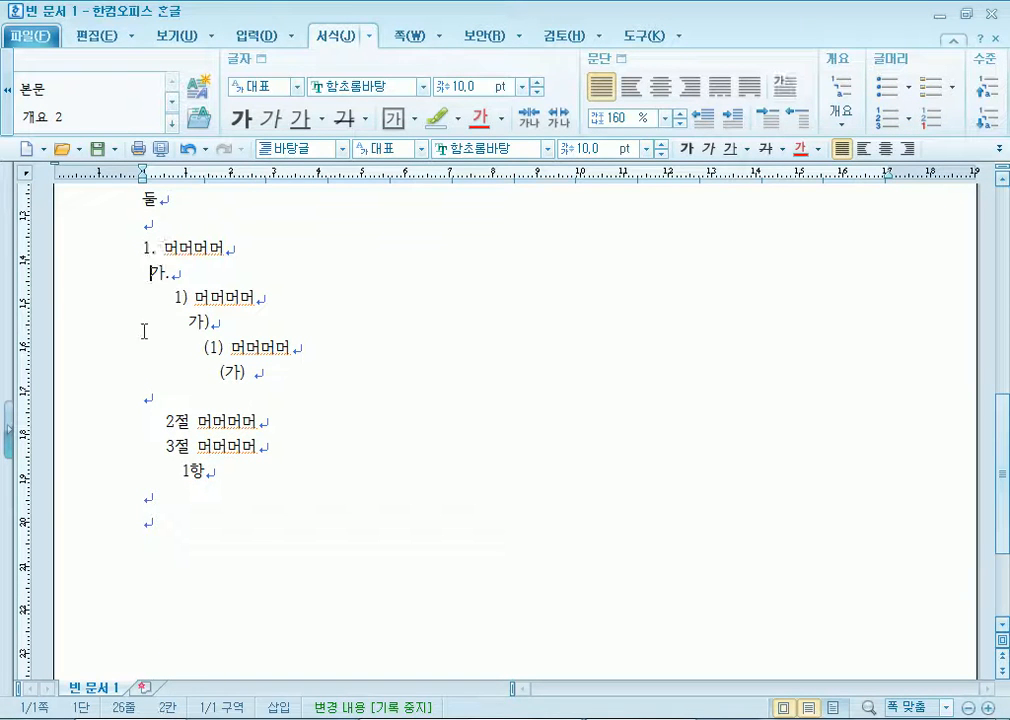
click(143, 277)
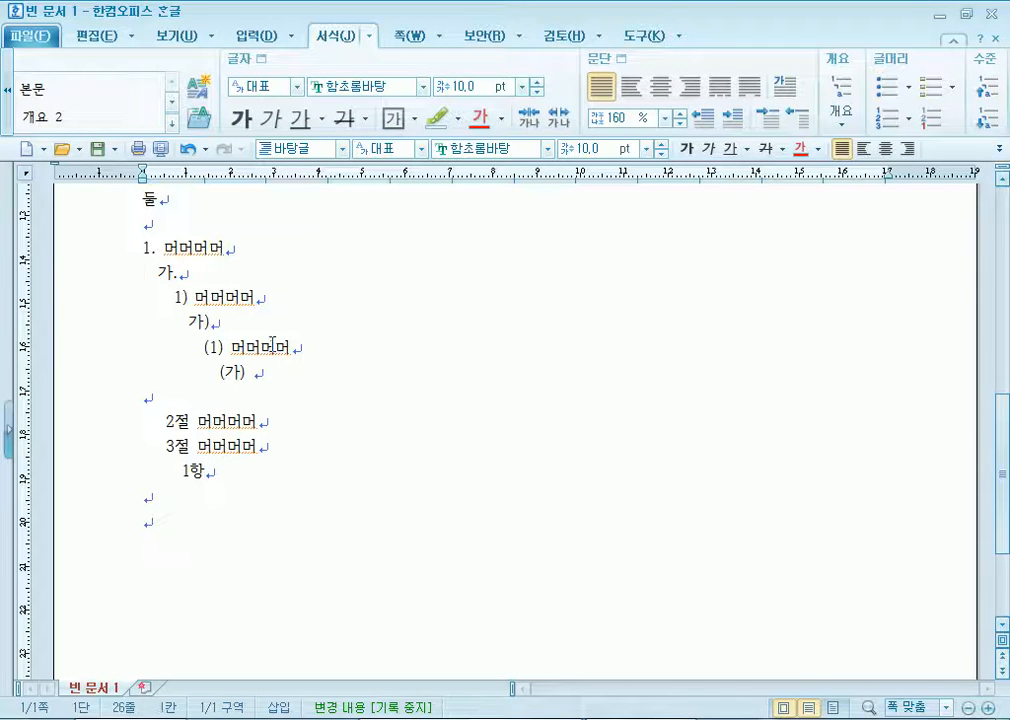
Raise the 넷 line by one level, and lower it back to 나. under 둘.
scroll(272, 343, up, 10)
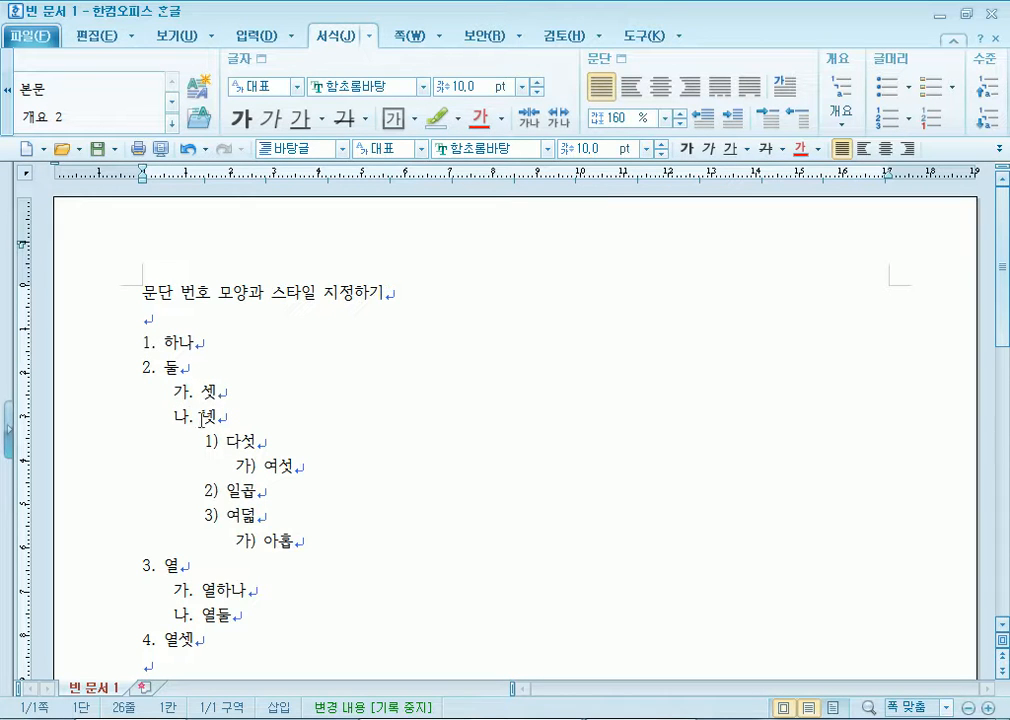
click(227, 416)
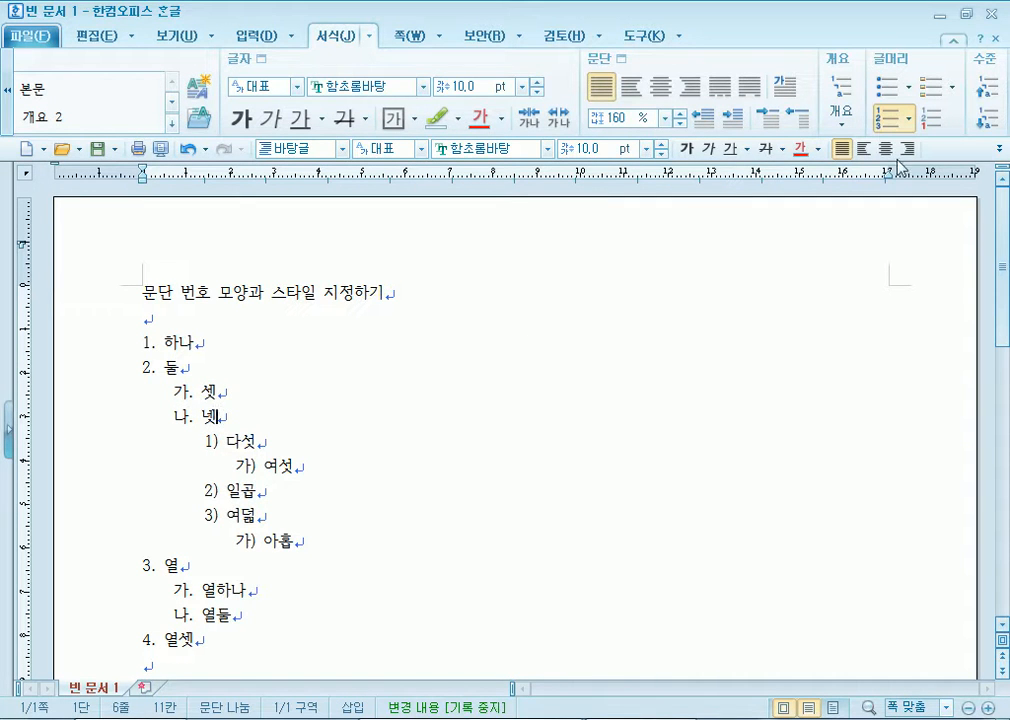
click(984, 94)
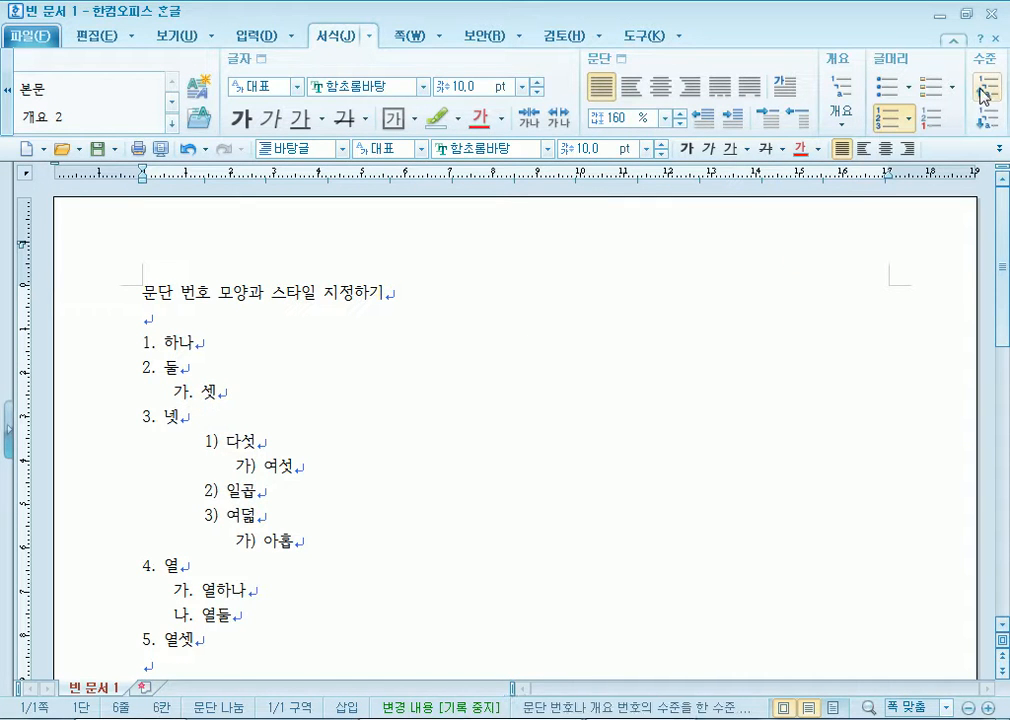
click(986, 117)
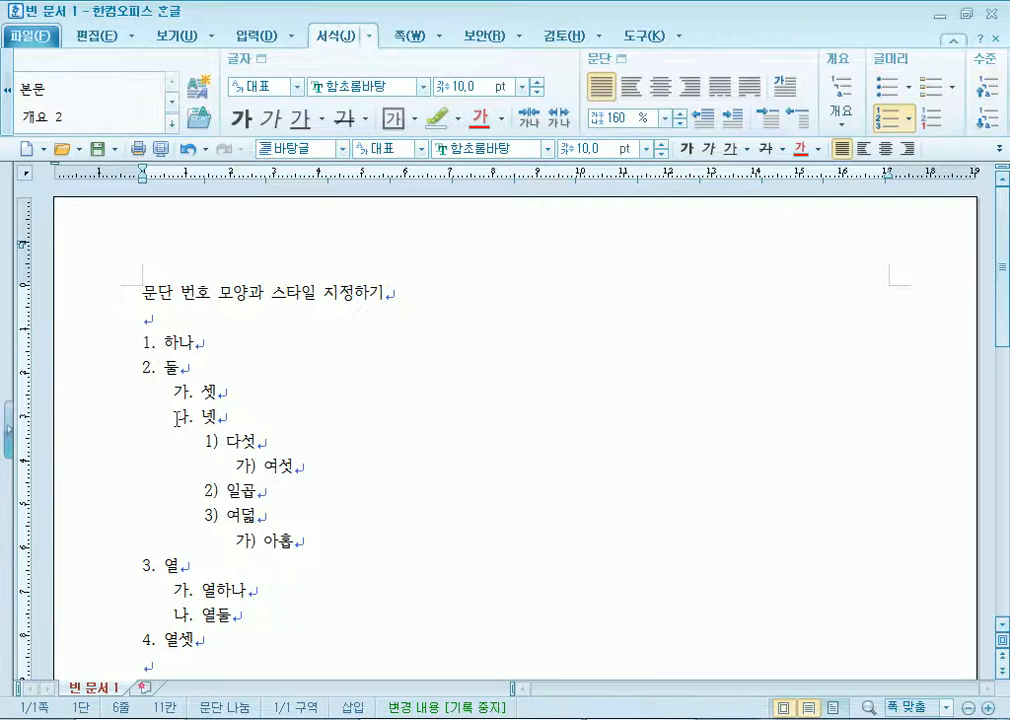
Raise the 넷 line by one level so it is numbered 3.
drag(144, 562, 172, 565)
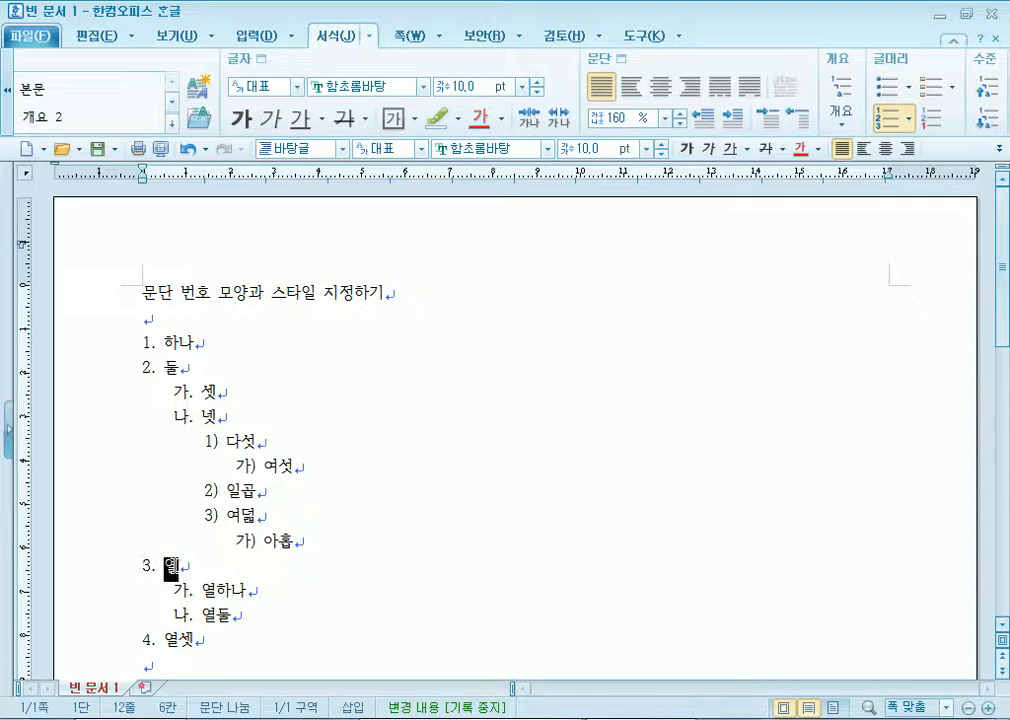
click(222, 416)
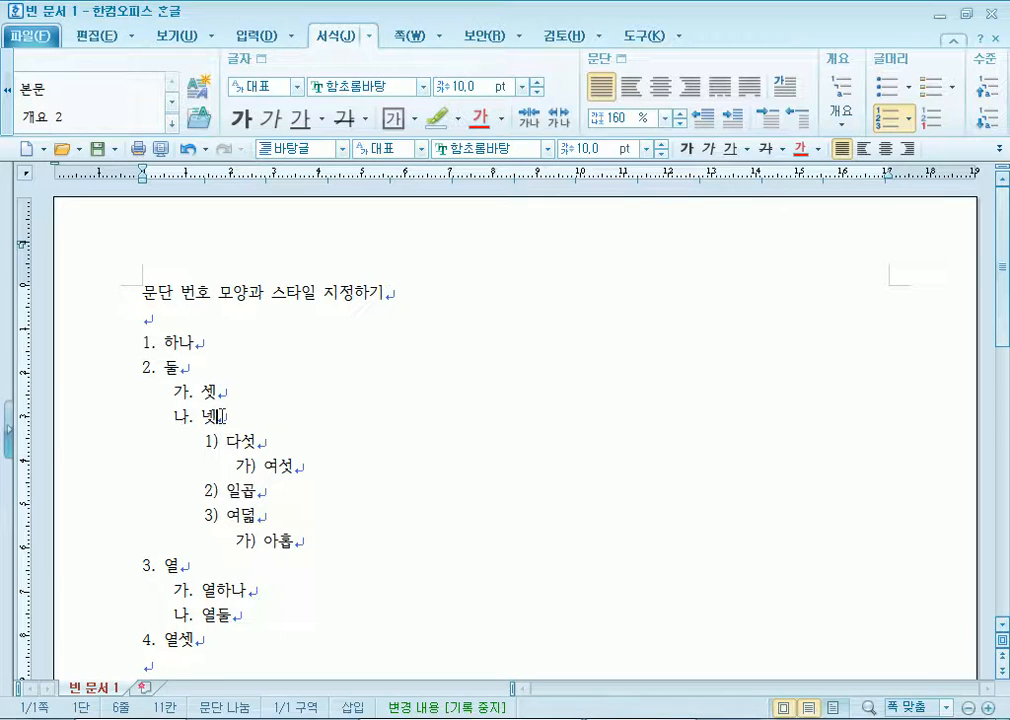
click(990, 92)
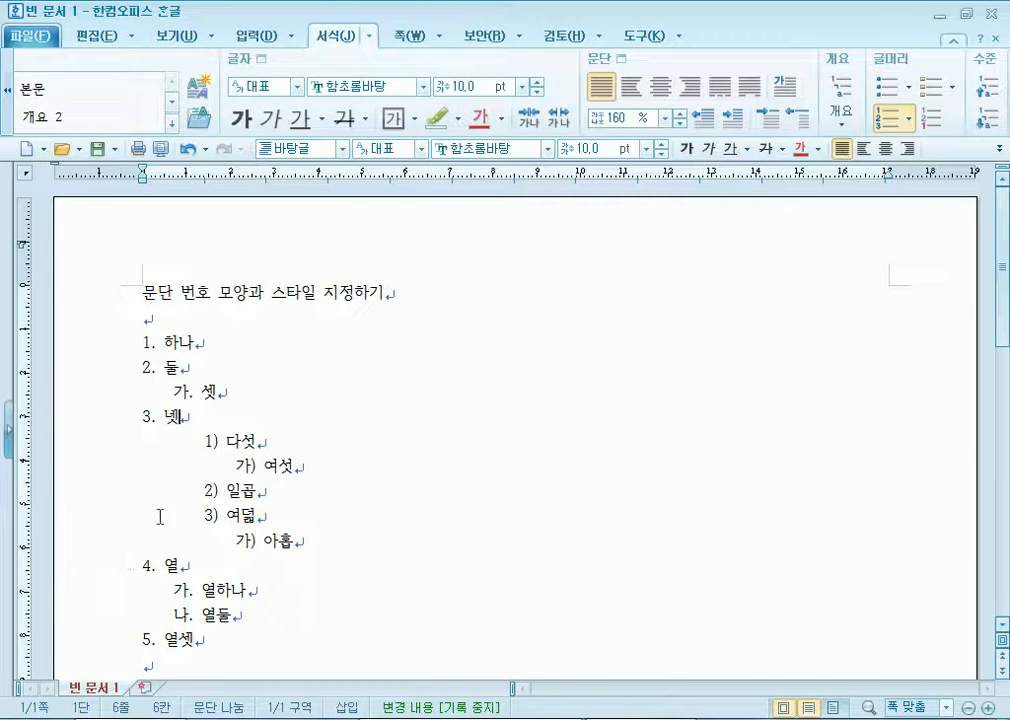
Lower the 일곱 line one level to 나), and raise it three levels so it is numbered 4.
click(219, 494)
scroll(219, 494, down, 1)
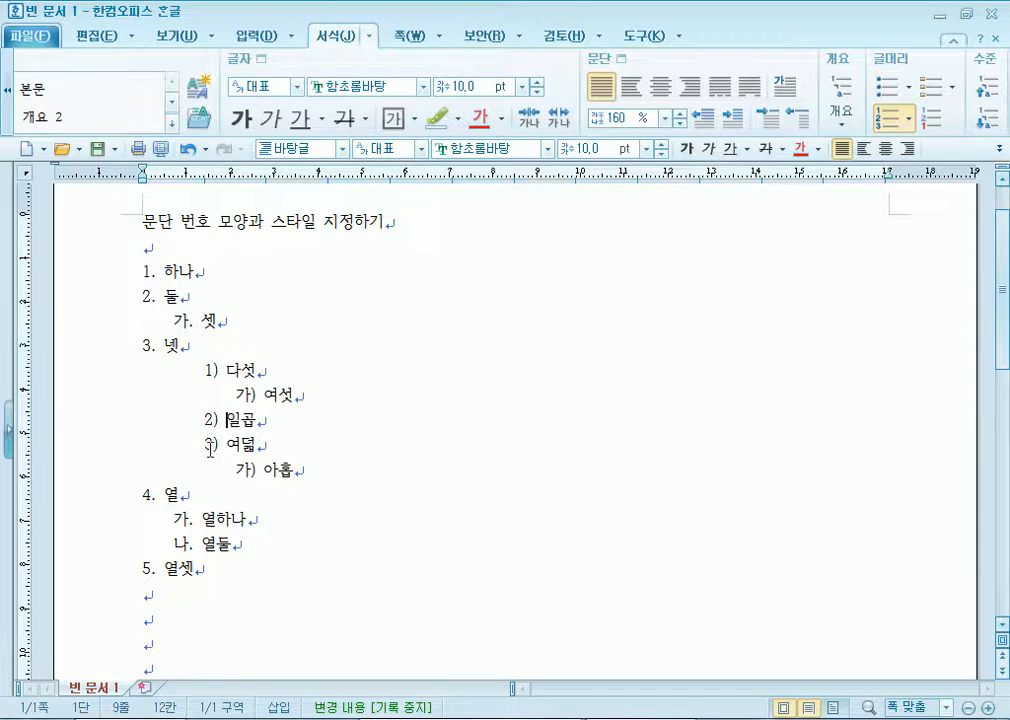
click(984, 121)
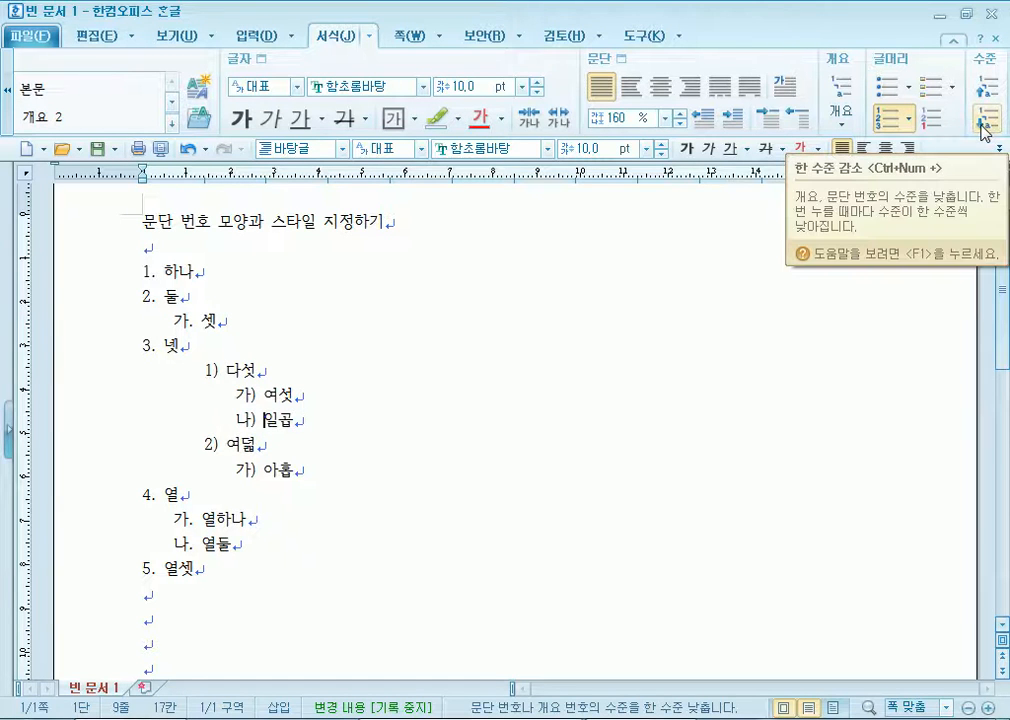
click(982, 93)
click(982, 93)
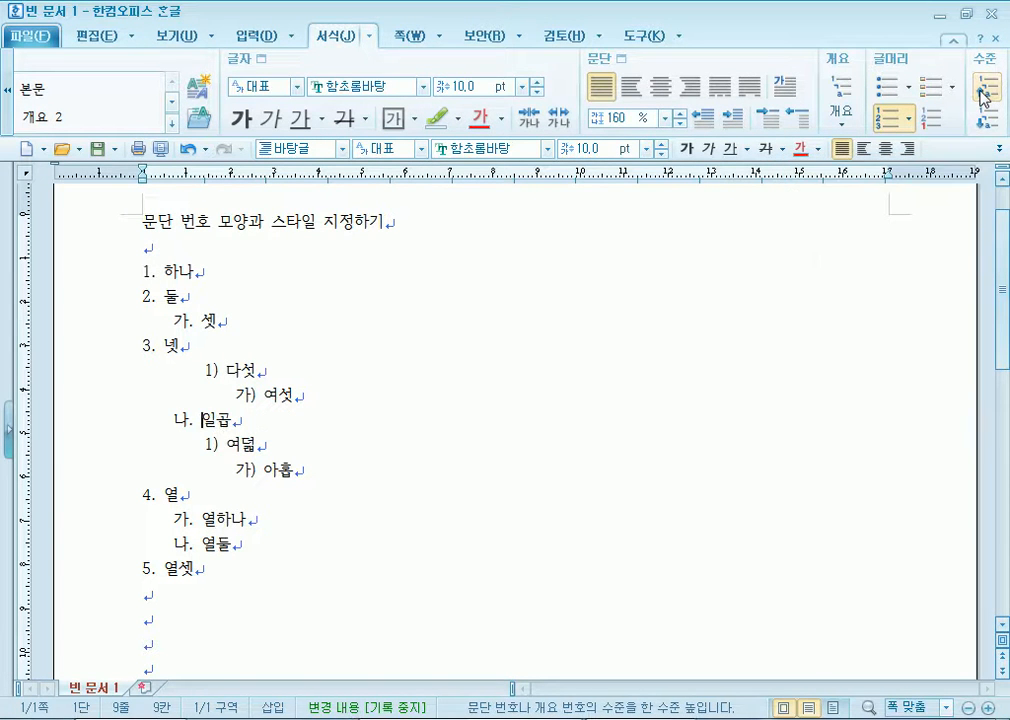
click(982, 93)
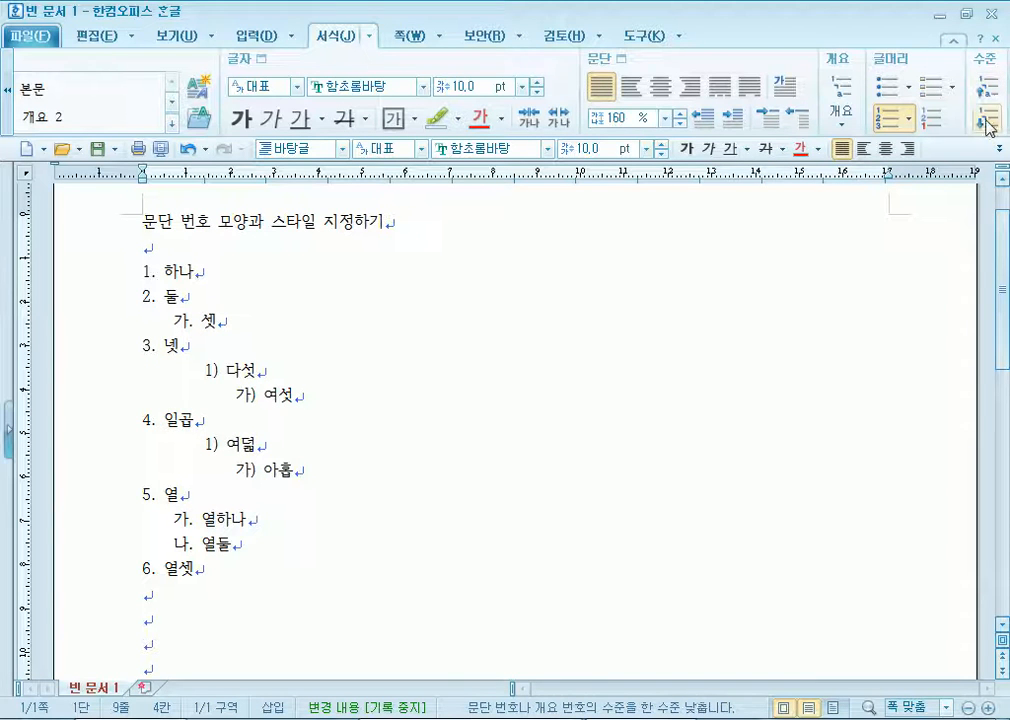
Lower the 일곱 item by two numbering levels so it sits at the same level as 다섯.
click(985, 121)
click(985, 121)
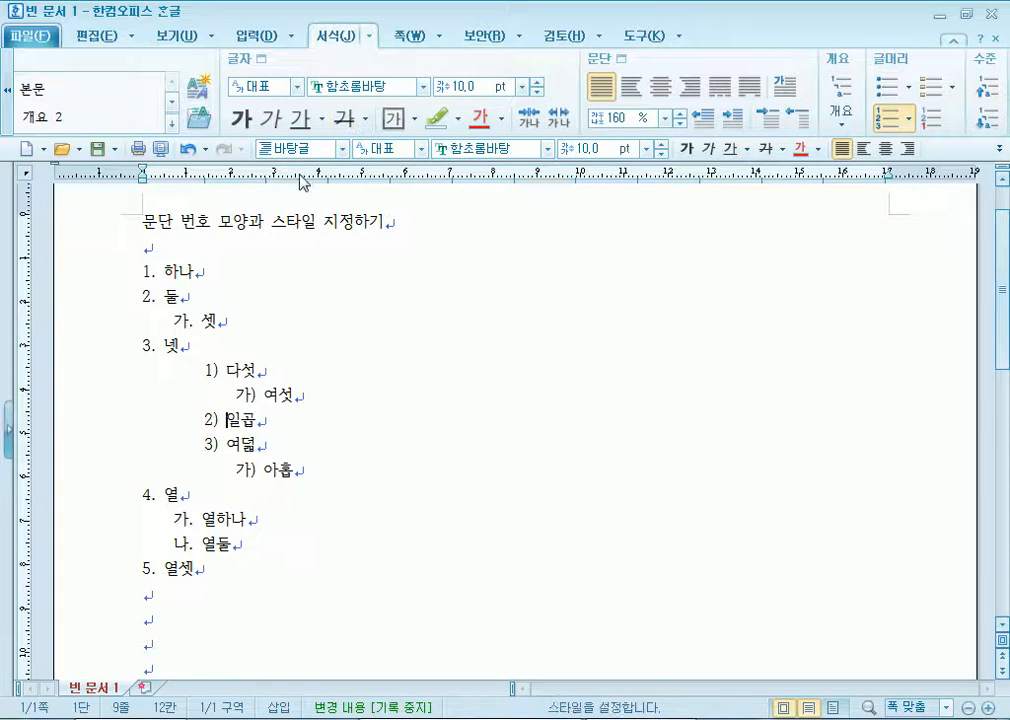
Examine the multilevel numbered list and compare it with the outline sample further down the document.
scroll(300, 300, down, 2)
click(145, 478)
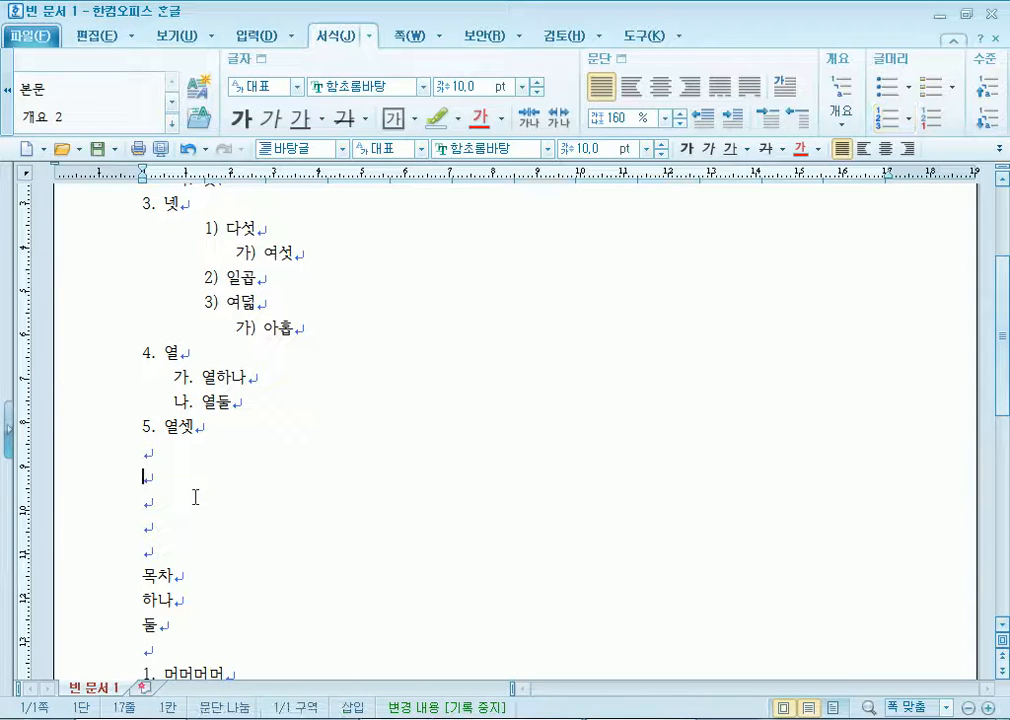
scroll(195, 497, down, 5)
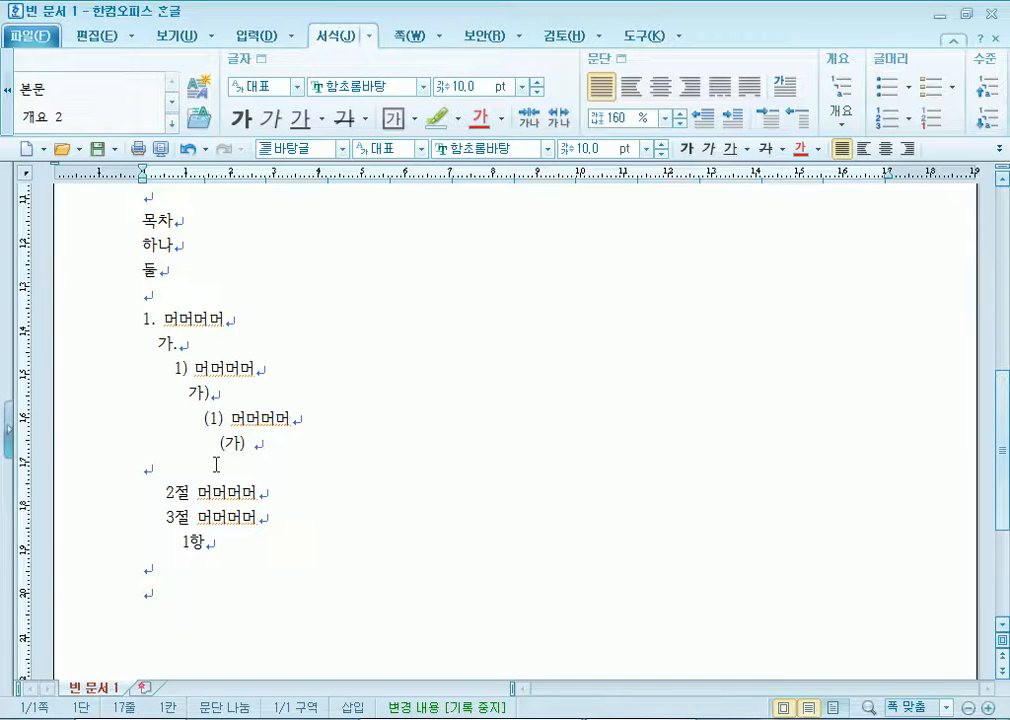
scroll(277, 449, up, 6)
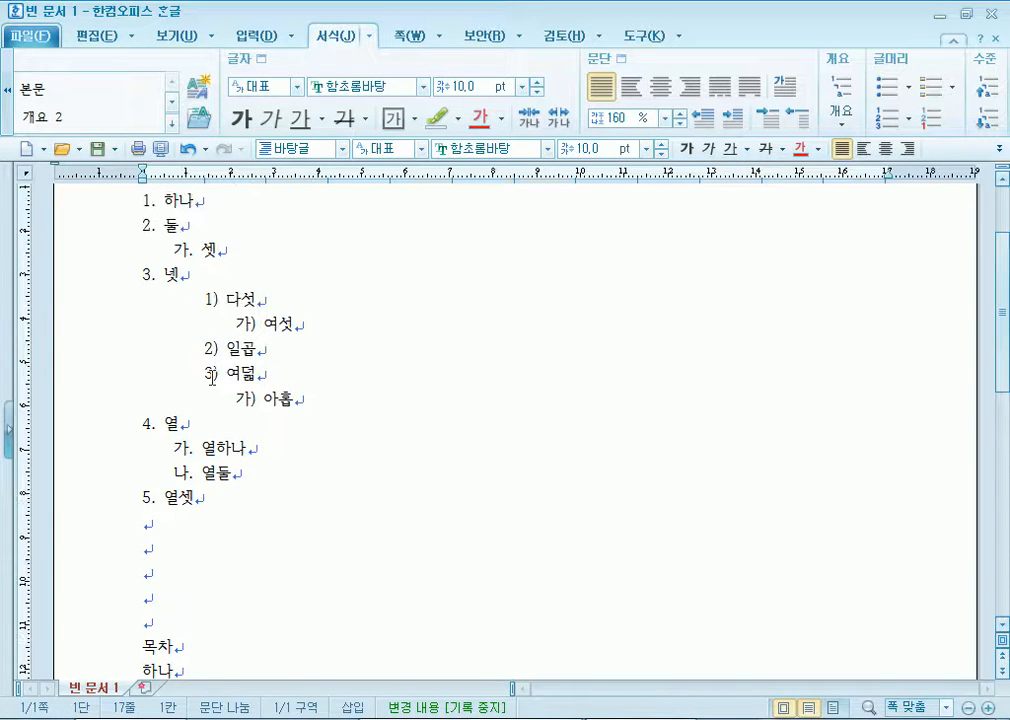
click(212, 377)
key(shift+End)
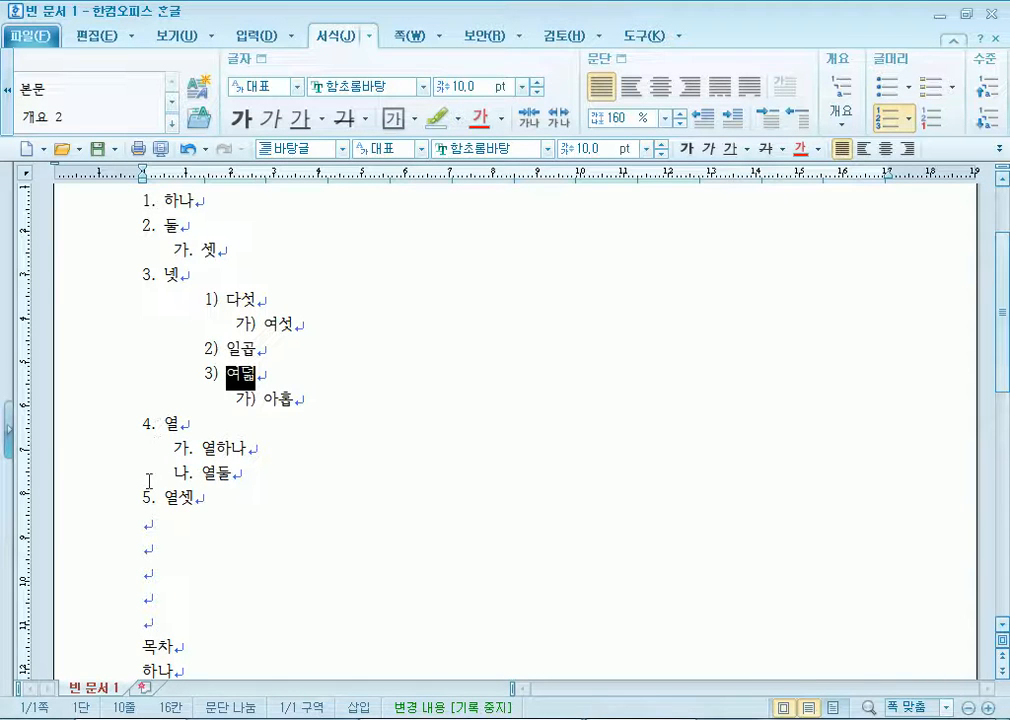
drag(162, 503, 172, 503)
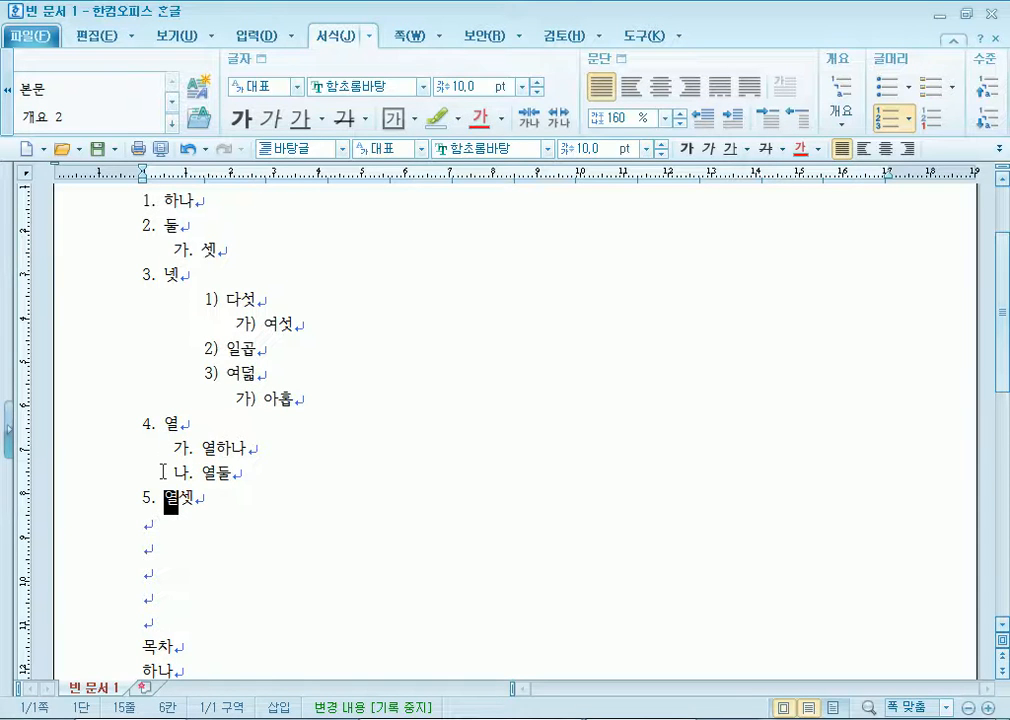
scroll(165, 480, down, 2)
scroll(176, 399, up, 4)
Lower the 하나 item one numbering level and raise it back, two times in a row.
click(165, 342)
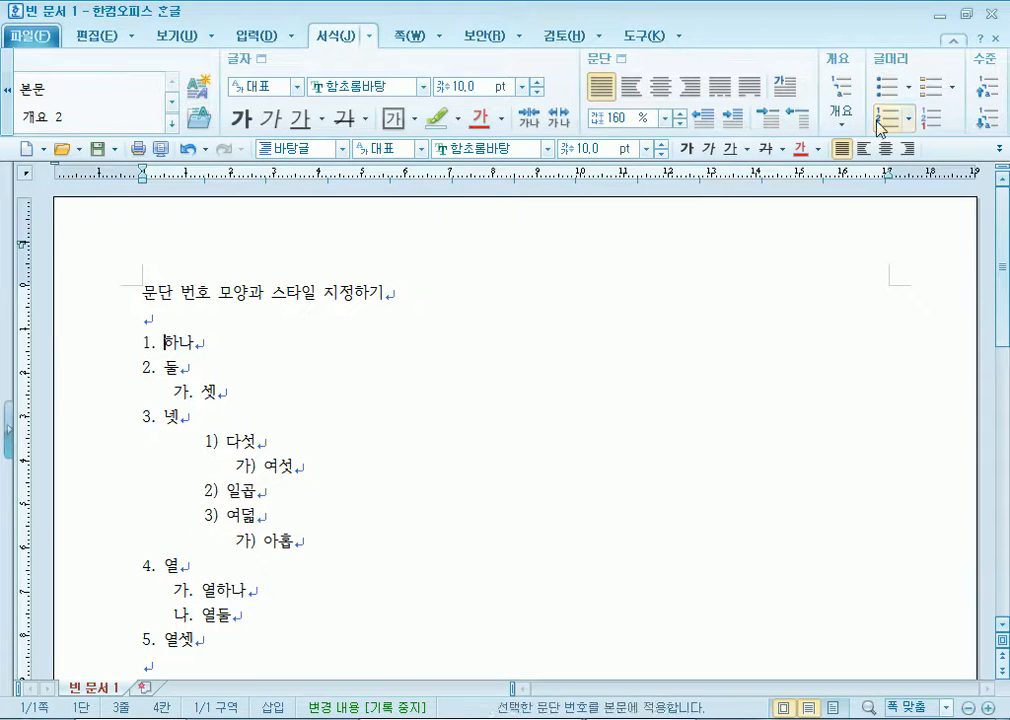
click(993, 128)
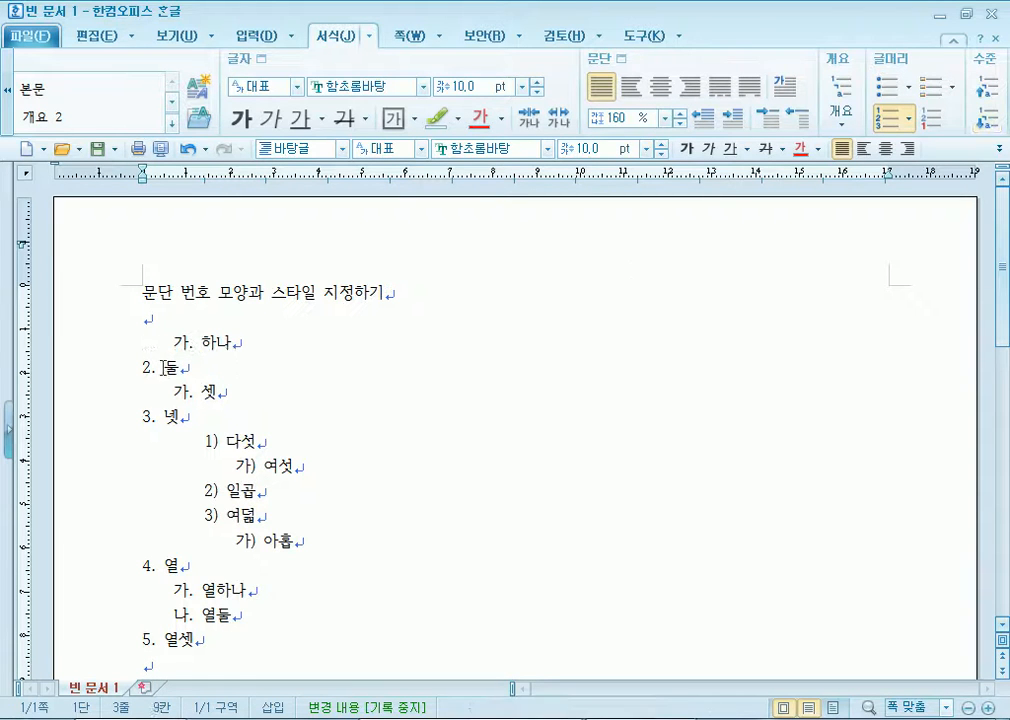
click(990, 92)
click(993, 128)
click(982, 93)
Lower the 둘 item and the 하나 item one numbering level each, raising each back to the first level.
click(183, 367)
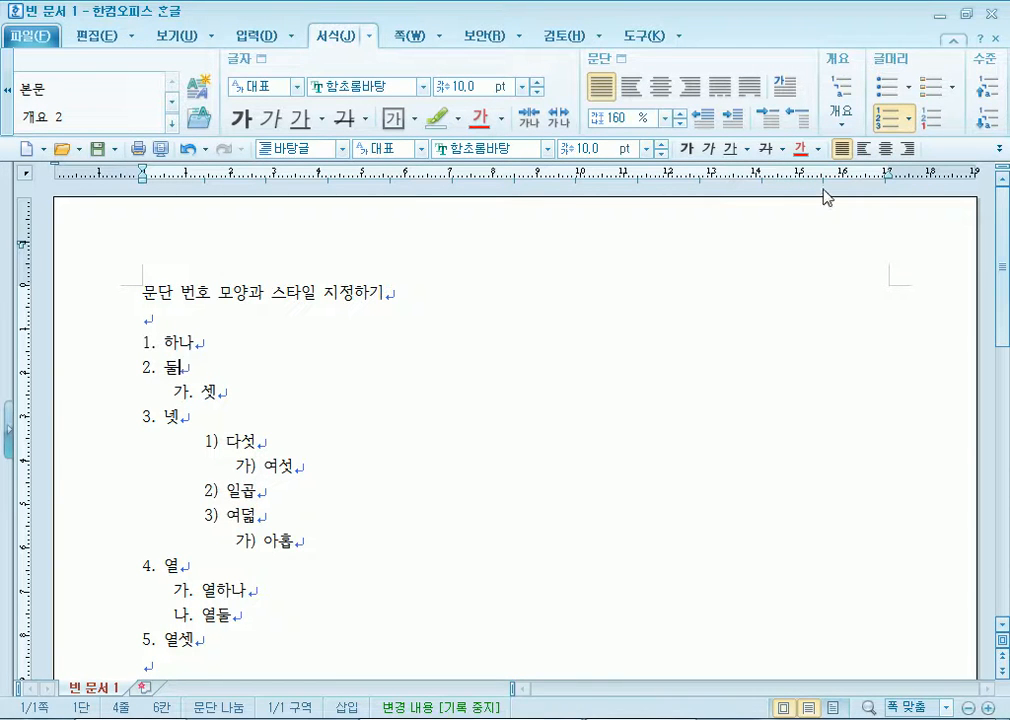
click(984, 125)
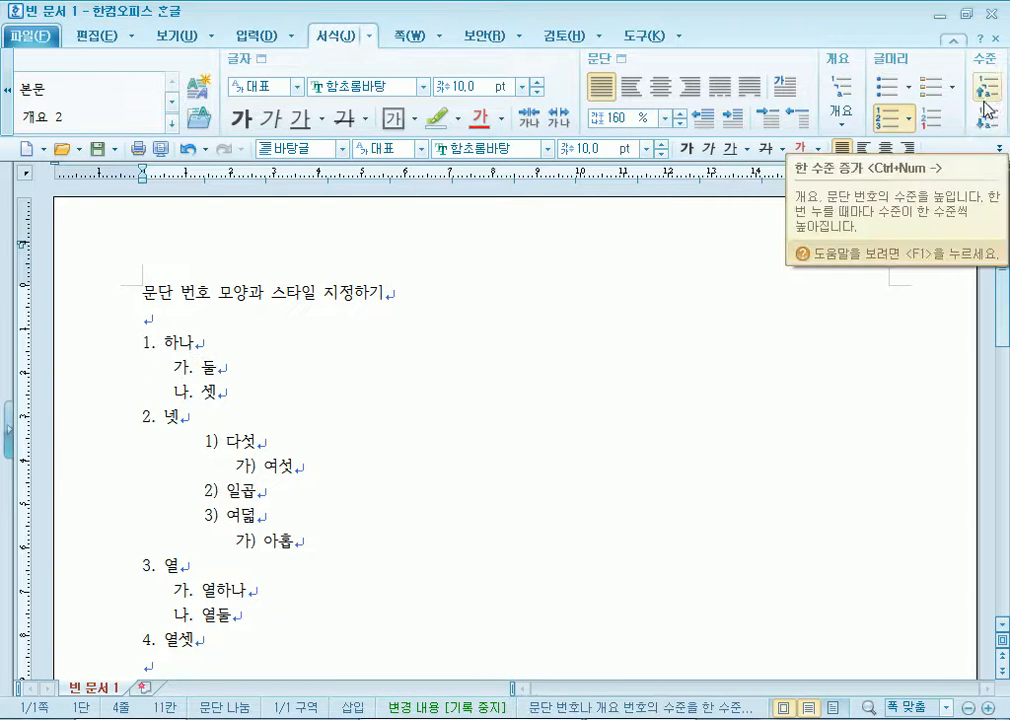
click(987, 97)
click(200, 342)
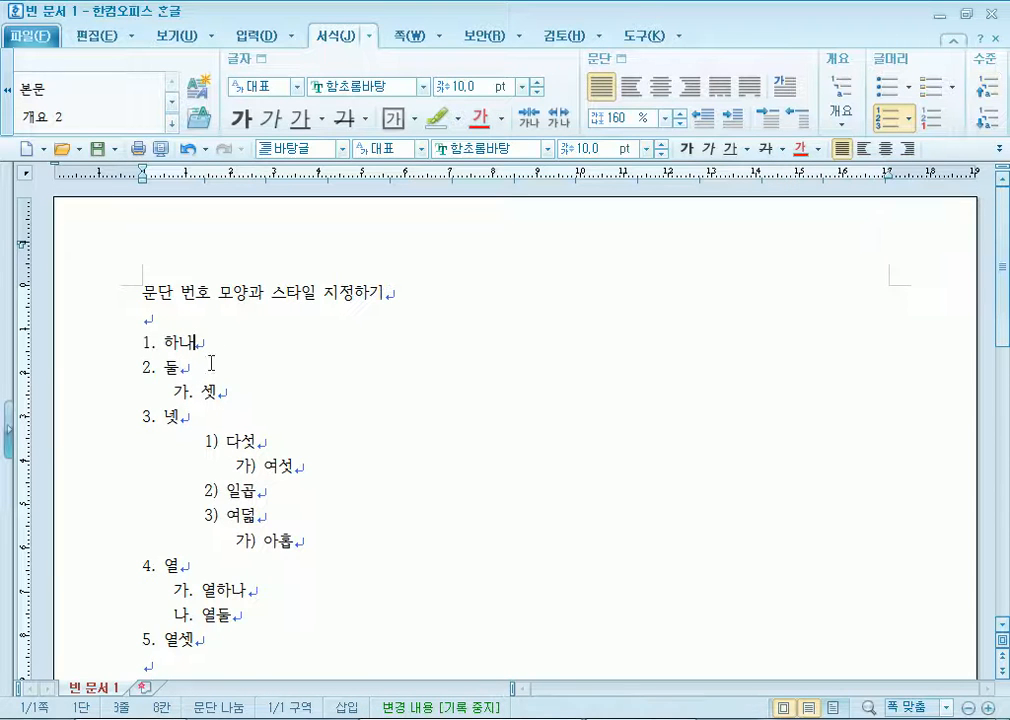
click(994, 128)
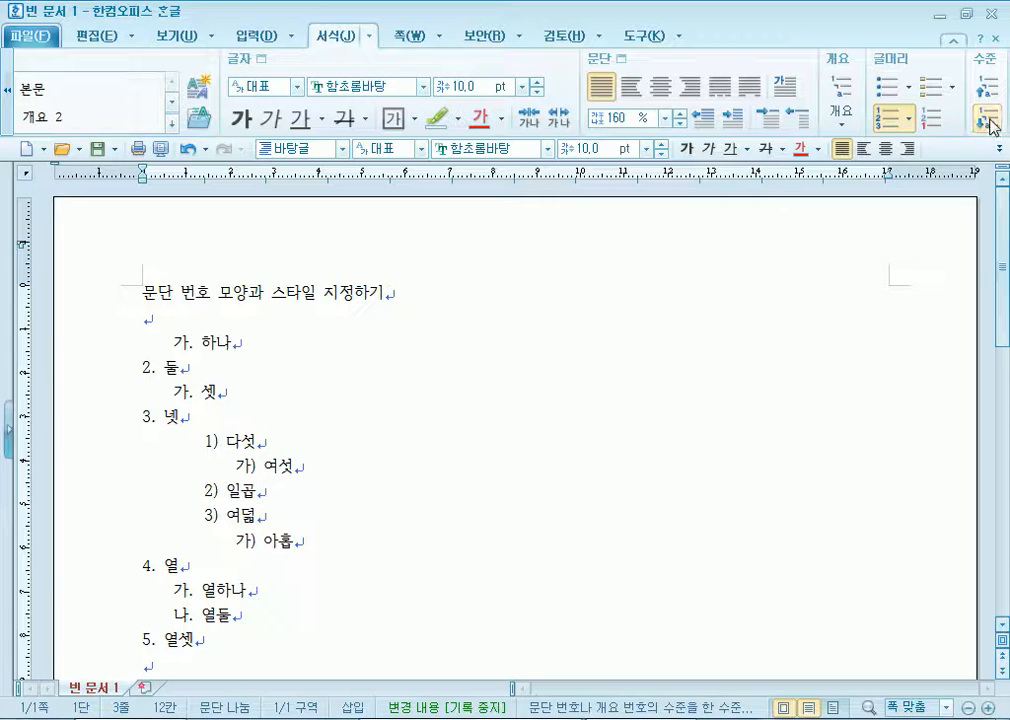
click(985, 95)
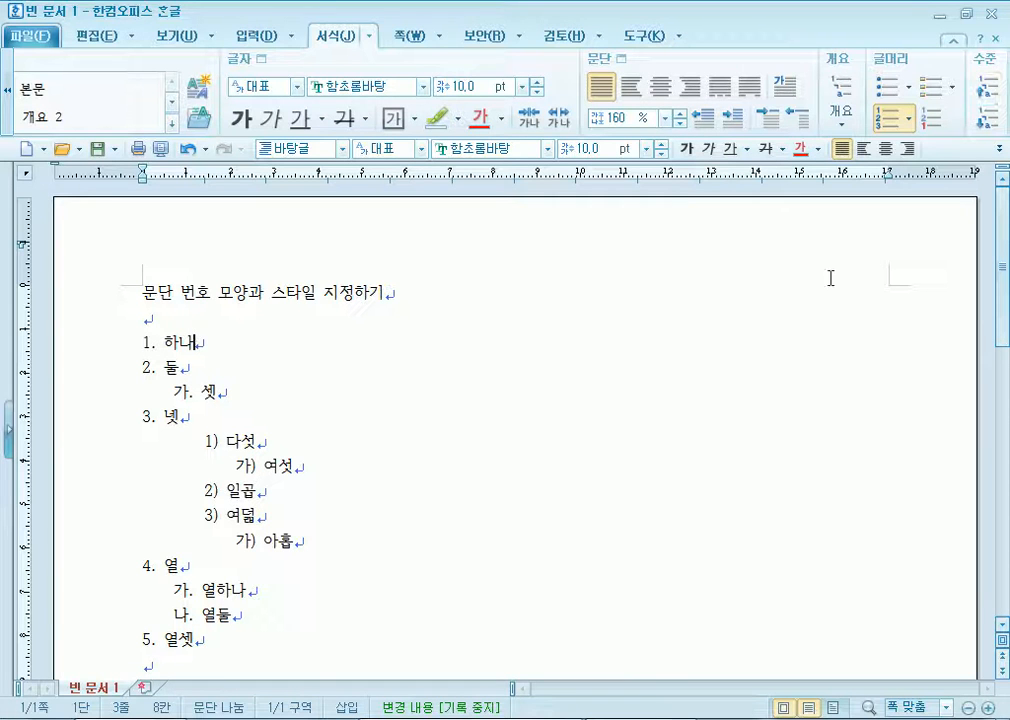
triple_click(58, 356)
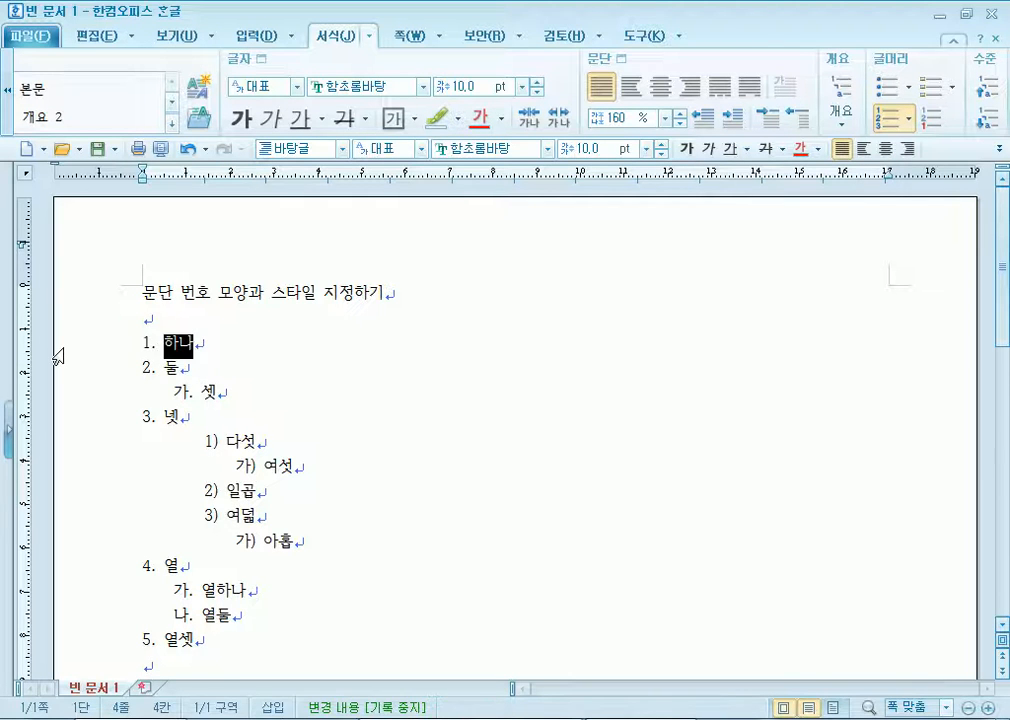
scroll(174, 350, down, 7)
click(122, 443)
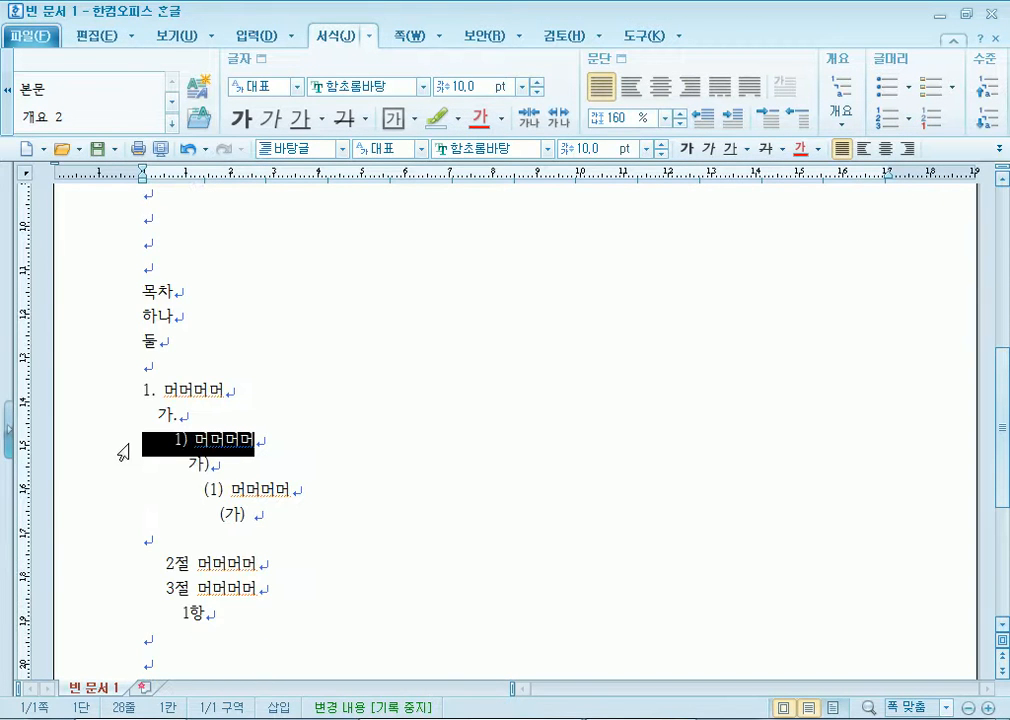
Select the whole list from 하나 to 열셋 and look through the bullet and picture bullet styles.
scroll(135, 425, up, 8)
drag(110, 350, 104, 657)
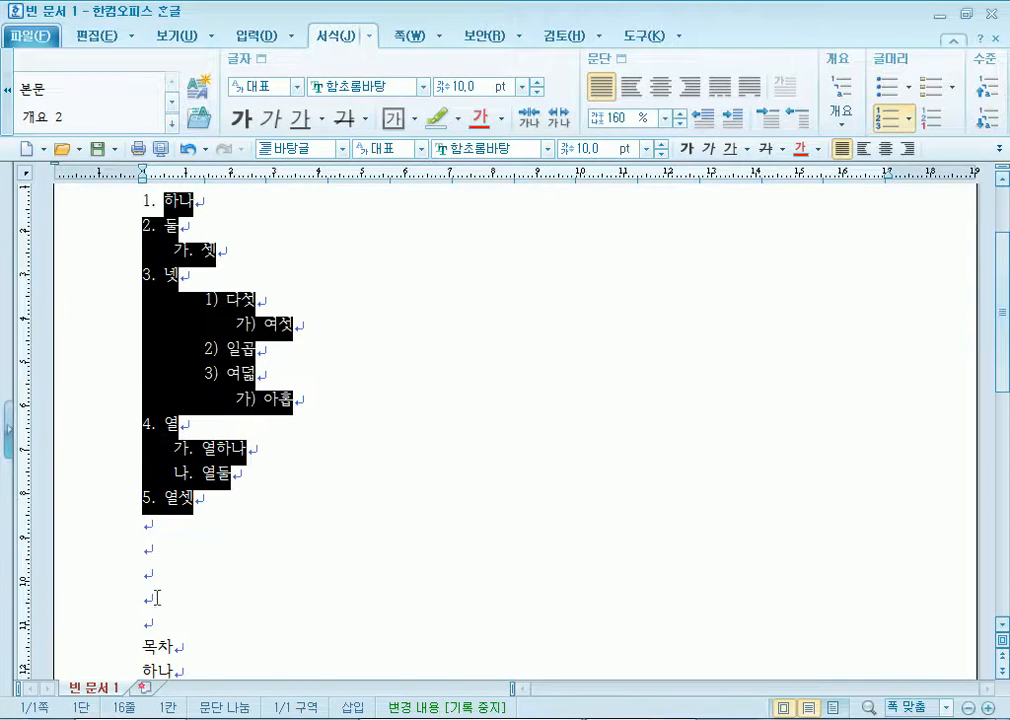
click(908, 88)
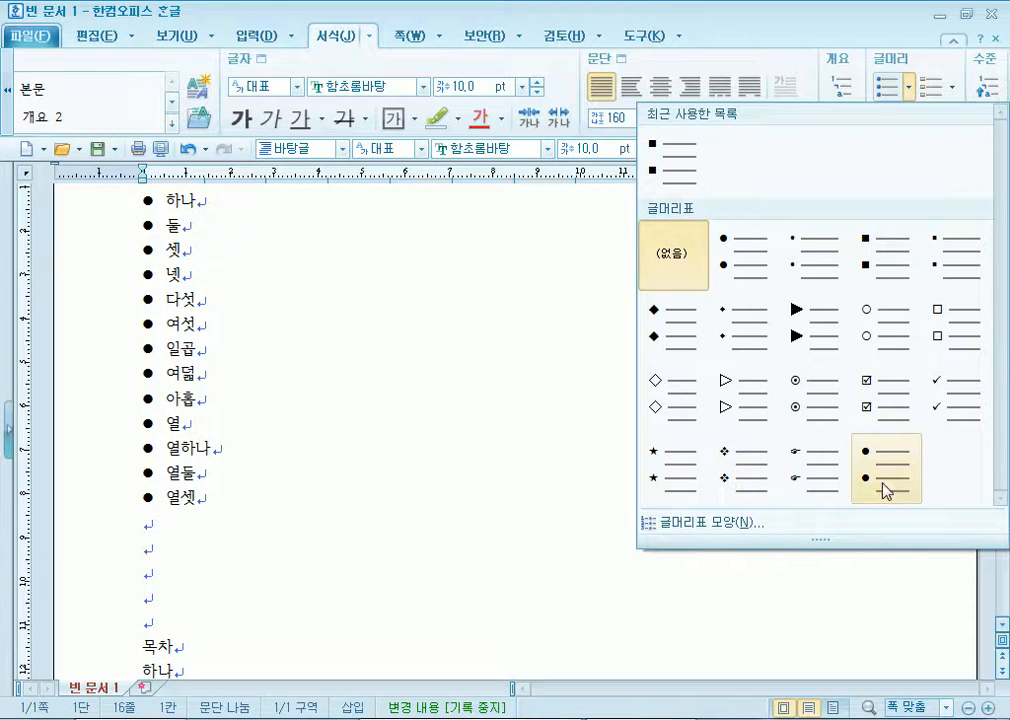
click(673, 254)
click(954, 88)
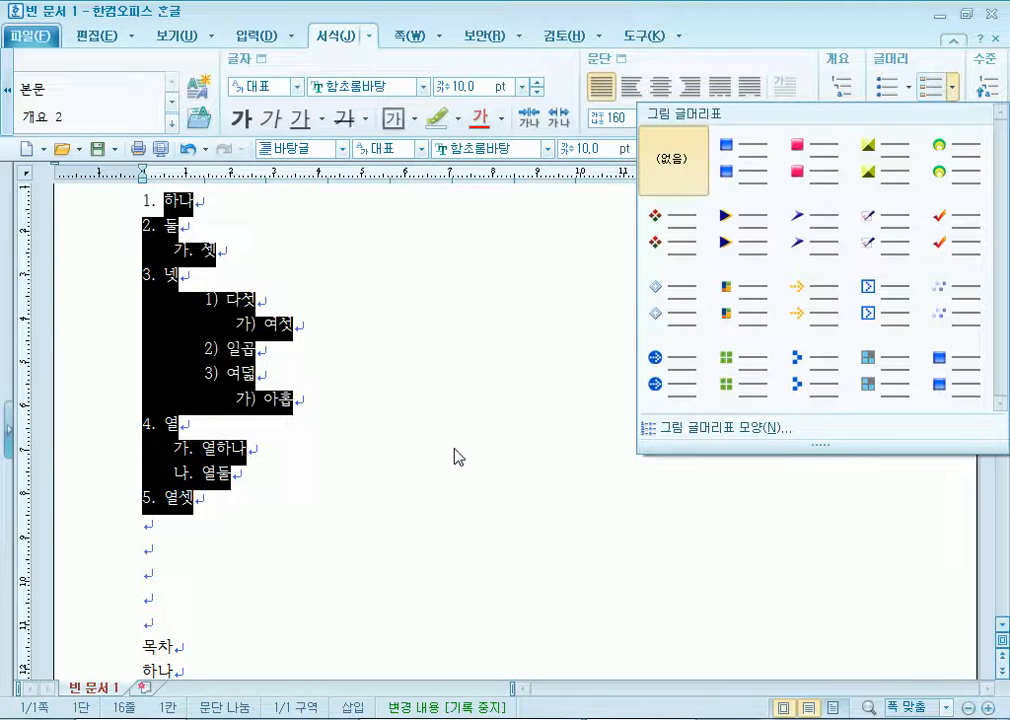
click(890, 30)
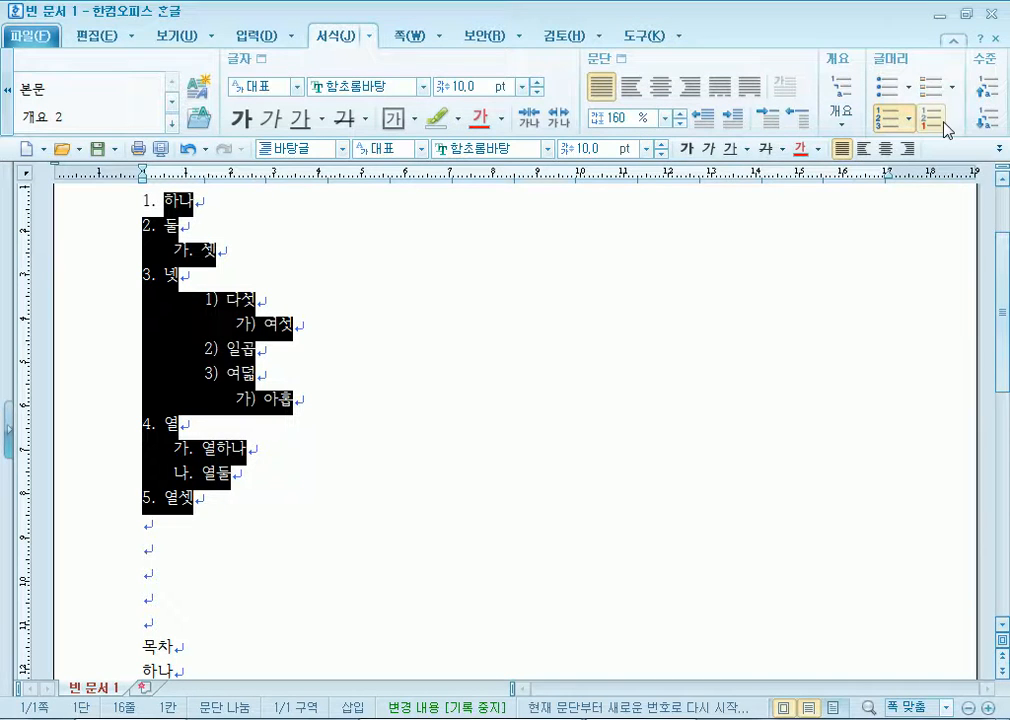
Review the bullet shape options and the paragraph numbering formats available for the selected list.
click(908, 88)
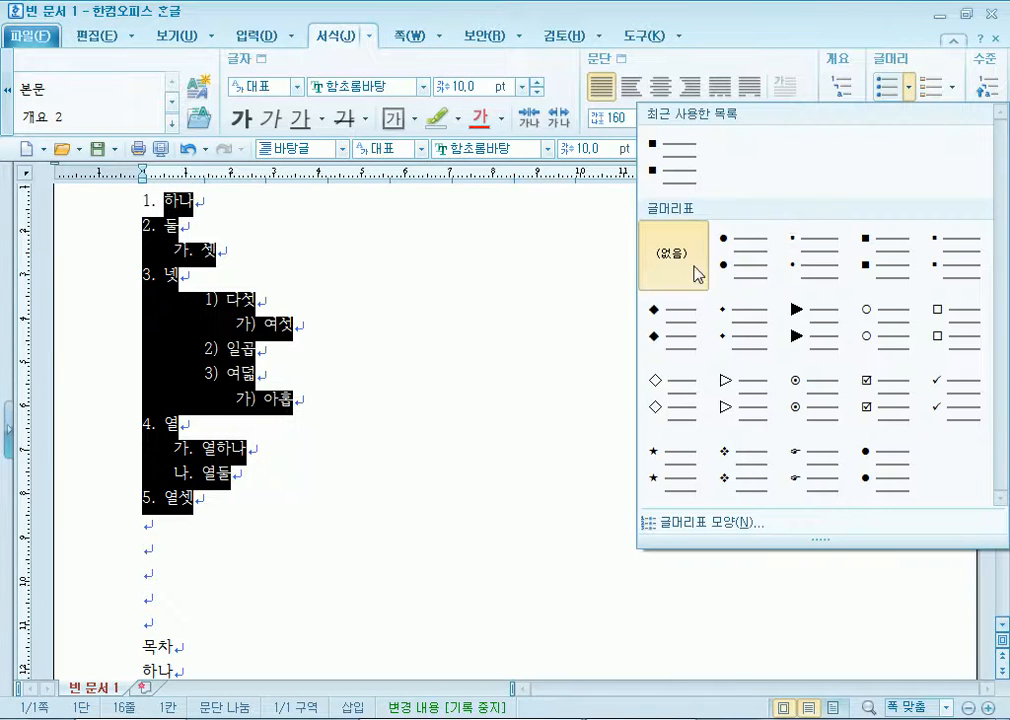
click(706, 528)
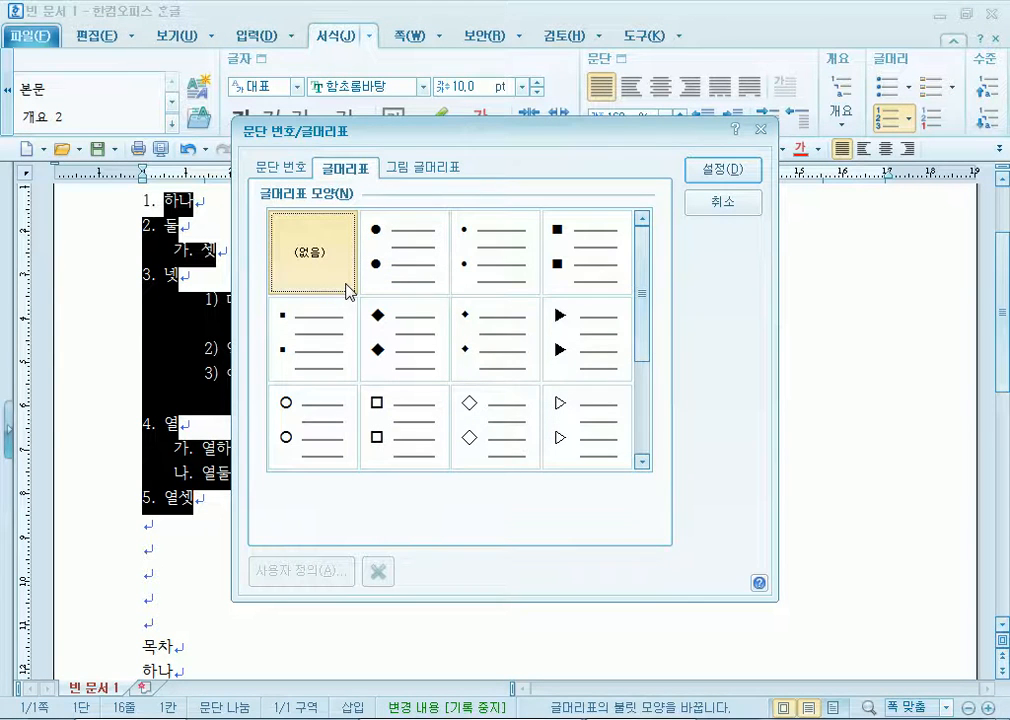
key(Escape)
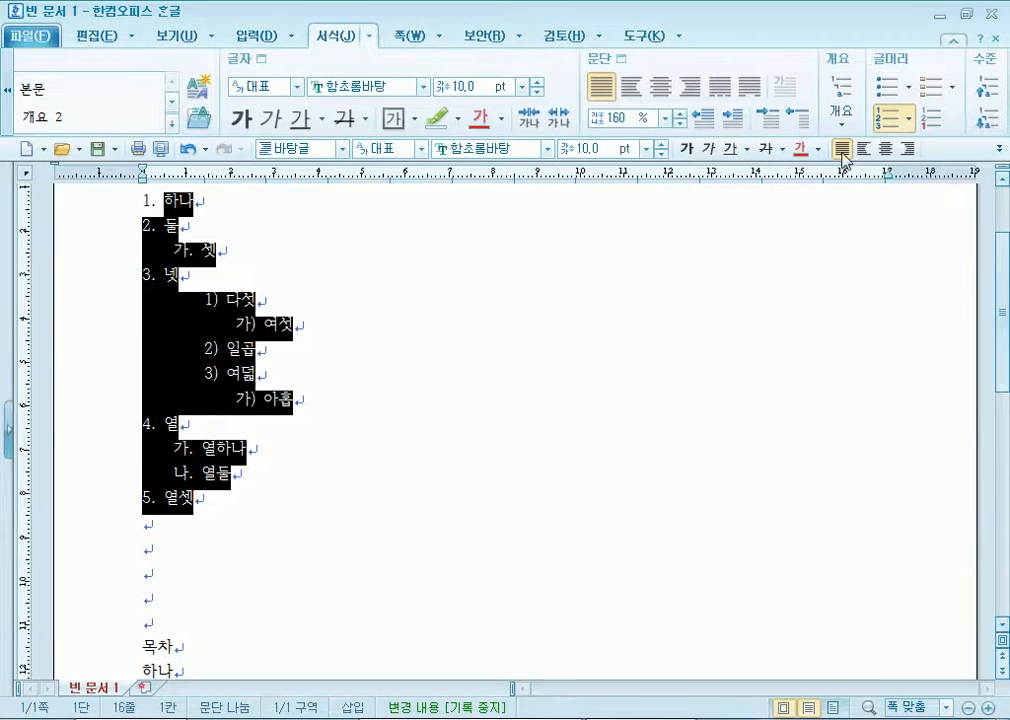
click(908, 120)
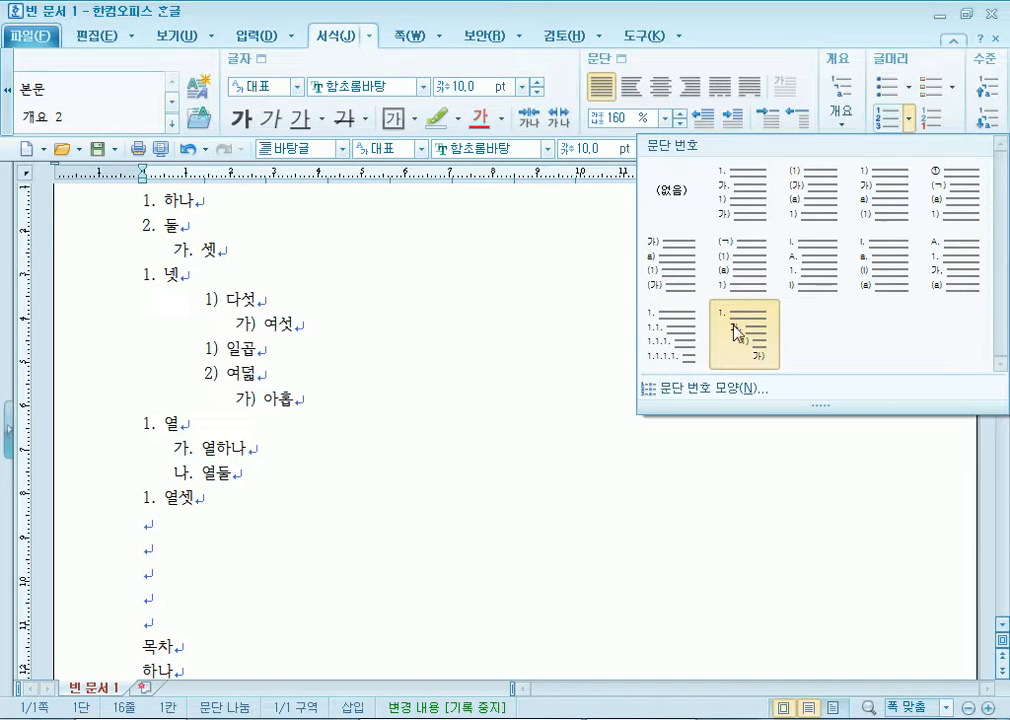
click(262, 348)
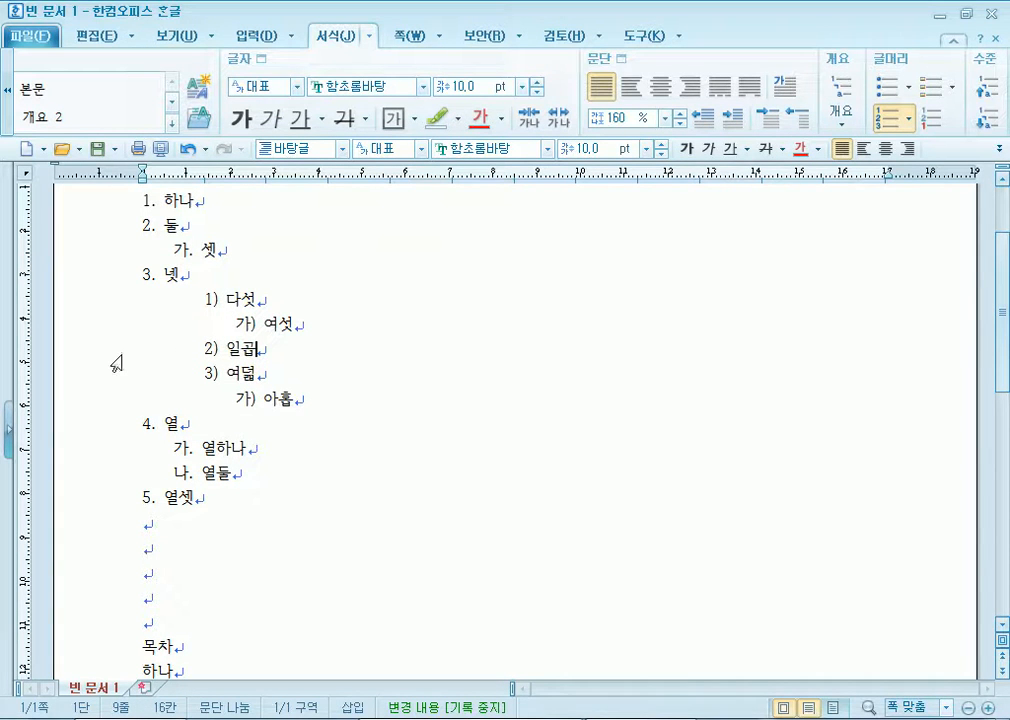
scroll(106, 300, up, 3)
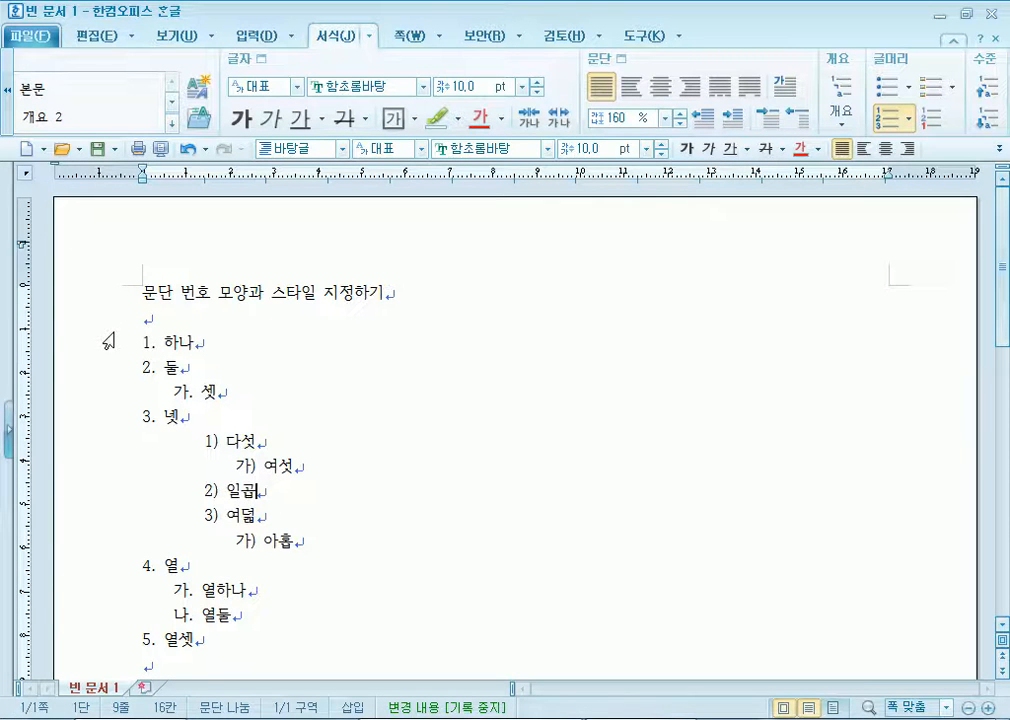
drag(125, 342, 136, 641)
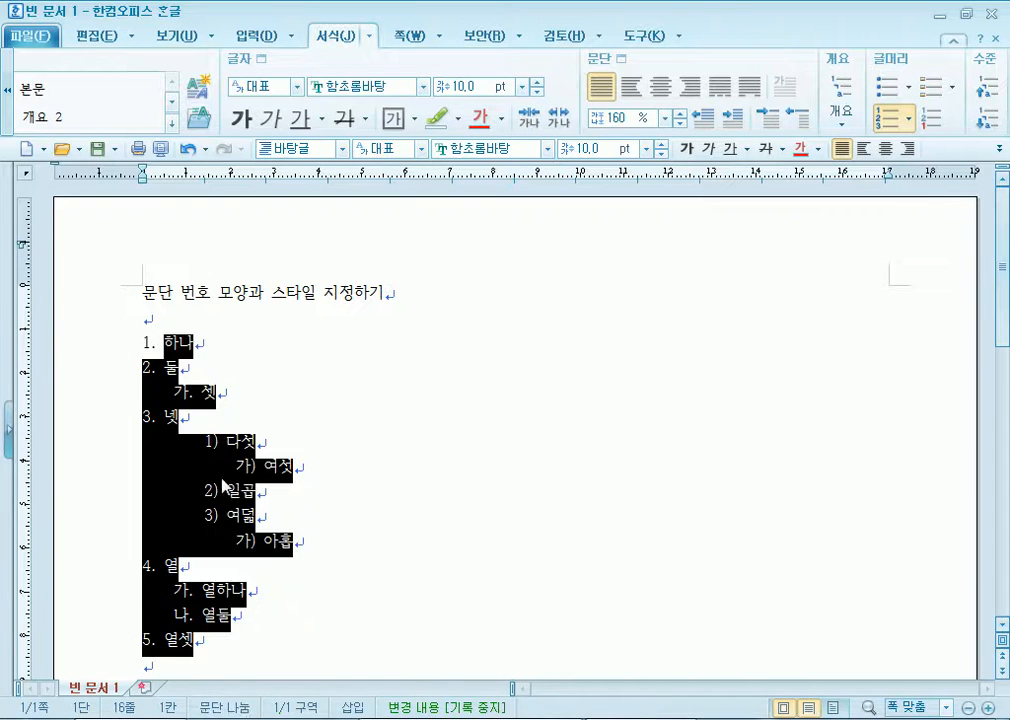
click(217, 477)
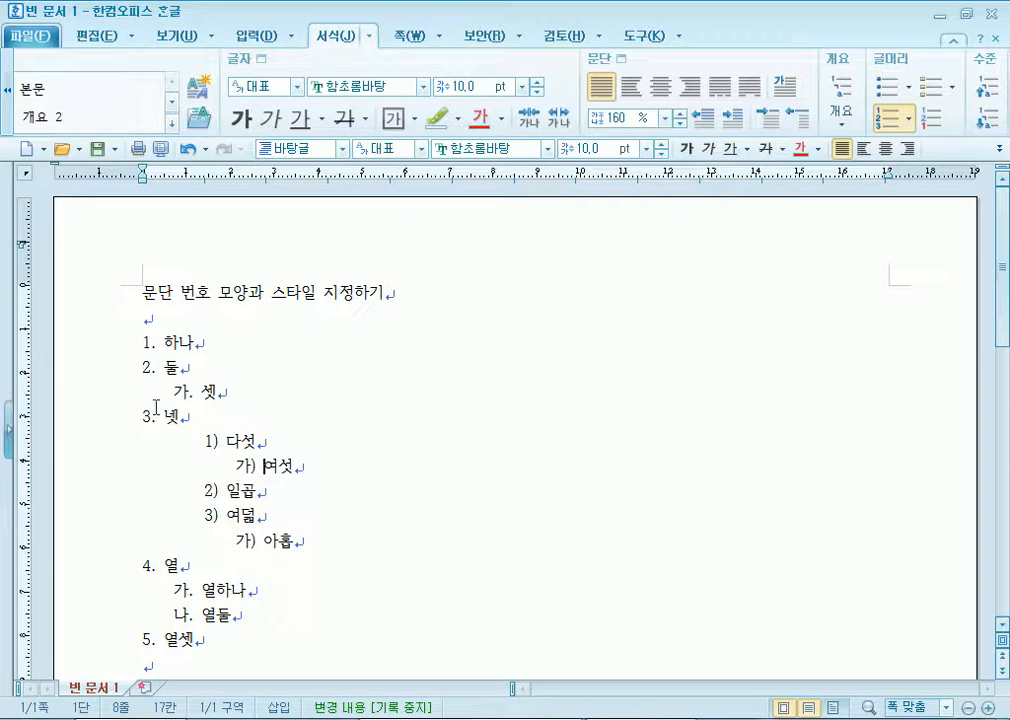
click(209, 340)
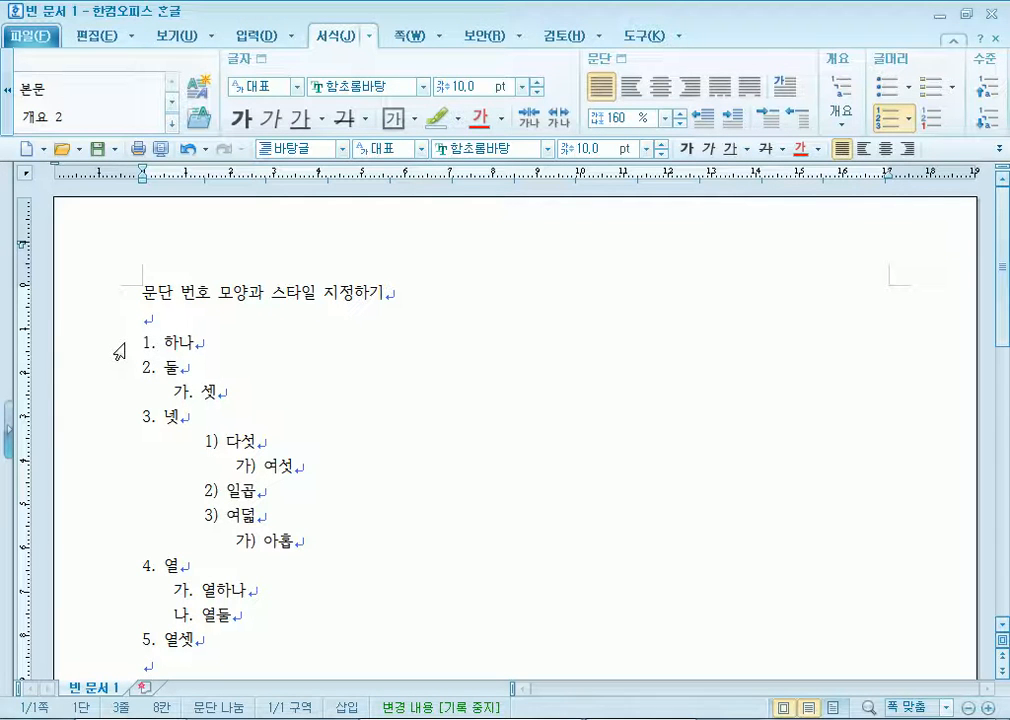
Insert a title table-of-contents mark (제목 차례 표시) at the very start of the document's title line.
key(ctrl+Home)
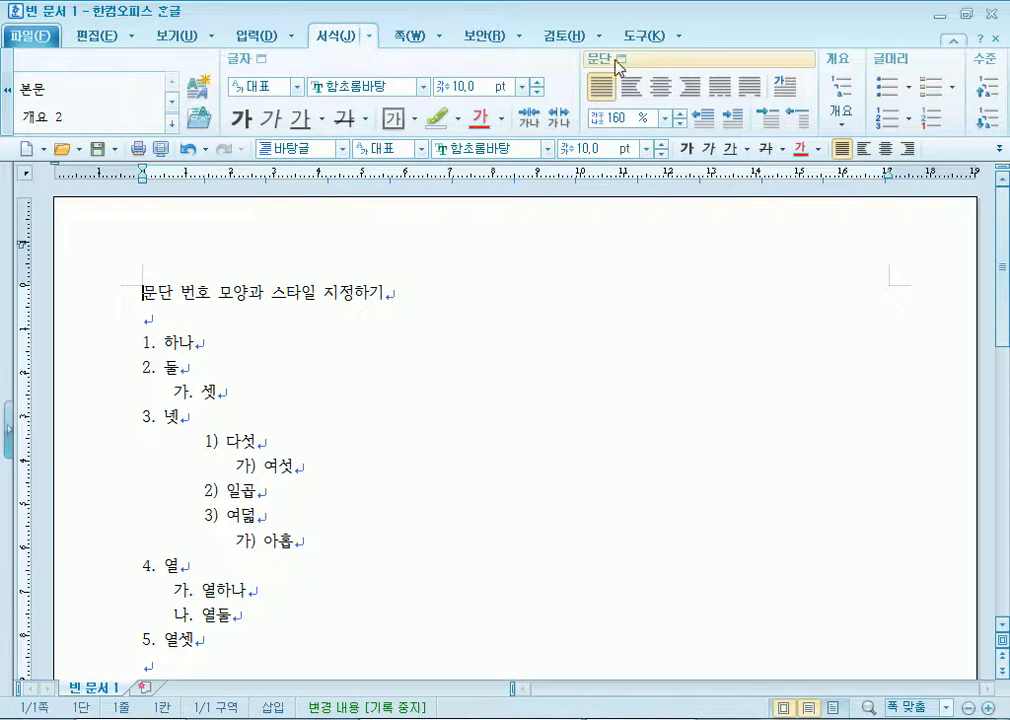
click(678, 40)
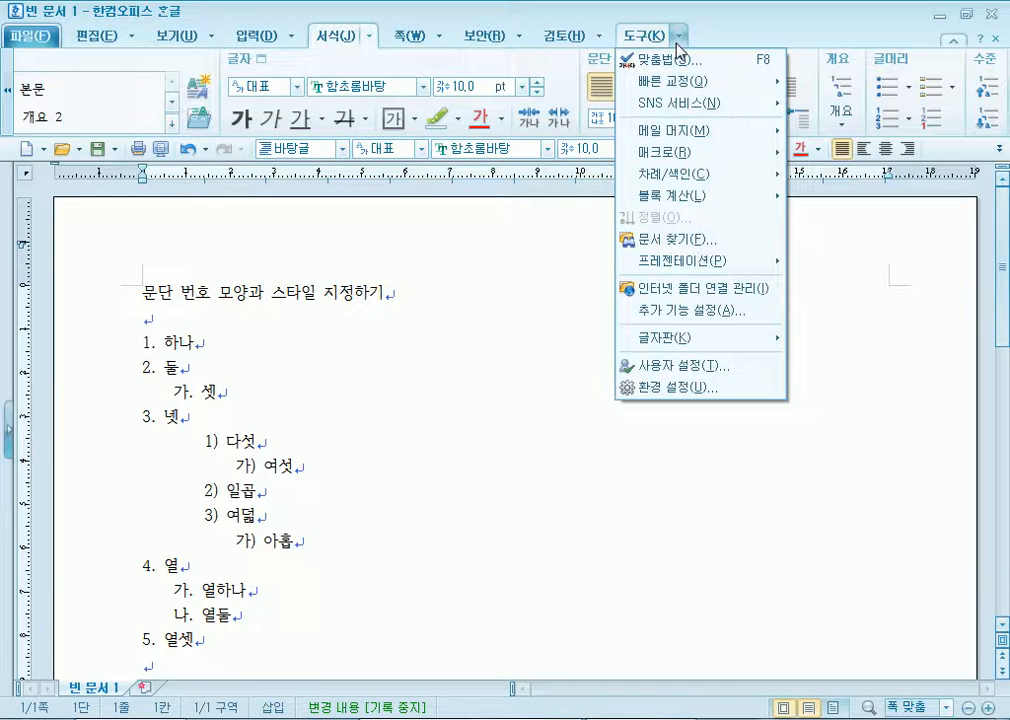
mouse_move(706, 178)
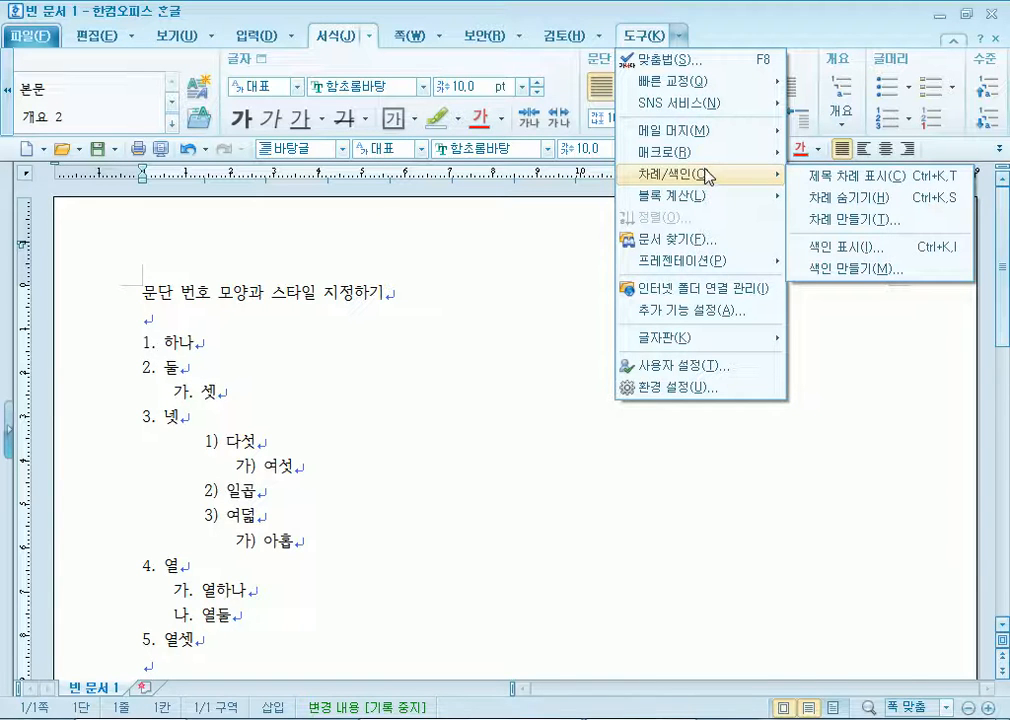
click(826, 178)
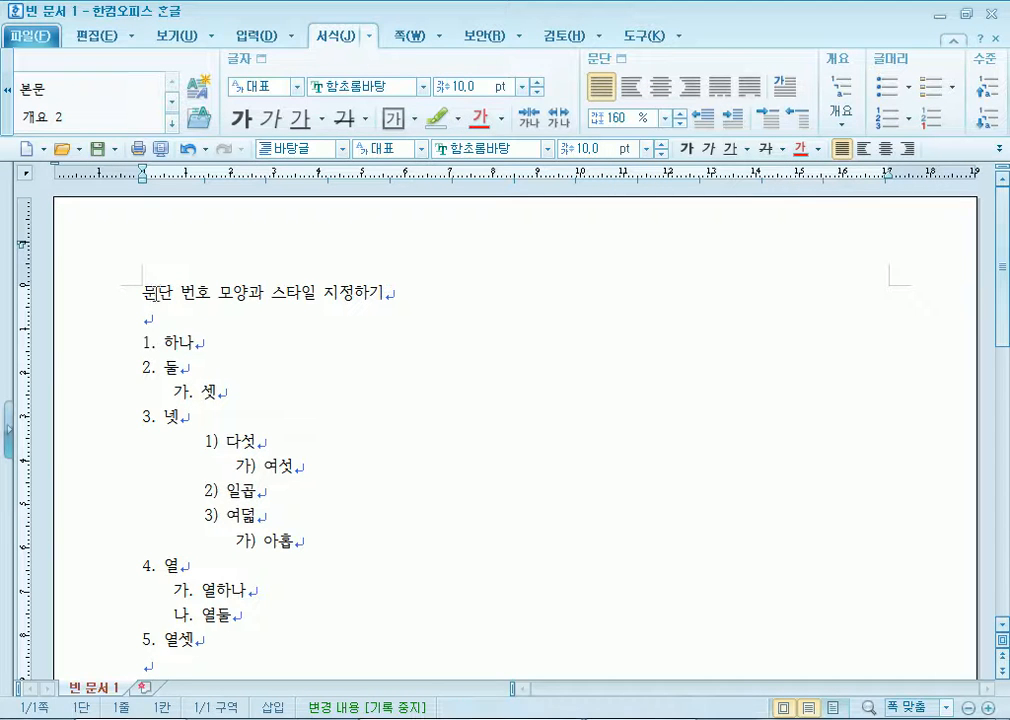
Turn on the display of typesetting codes (조판 부호) in the document.
click(185, 37)
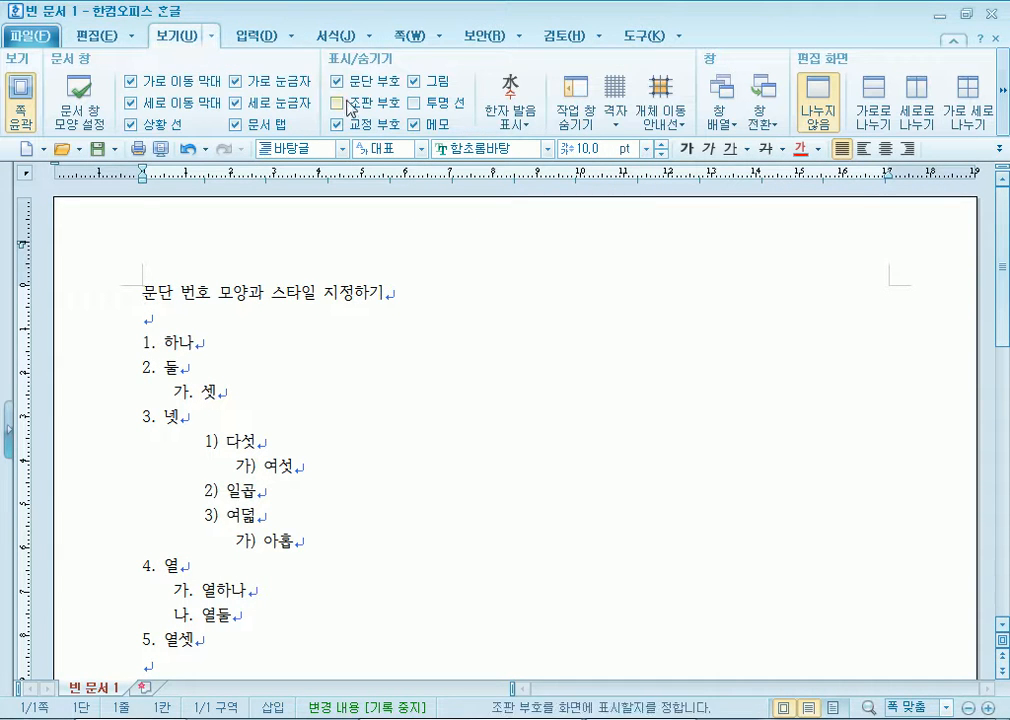
click(338, 103)
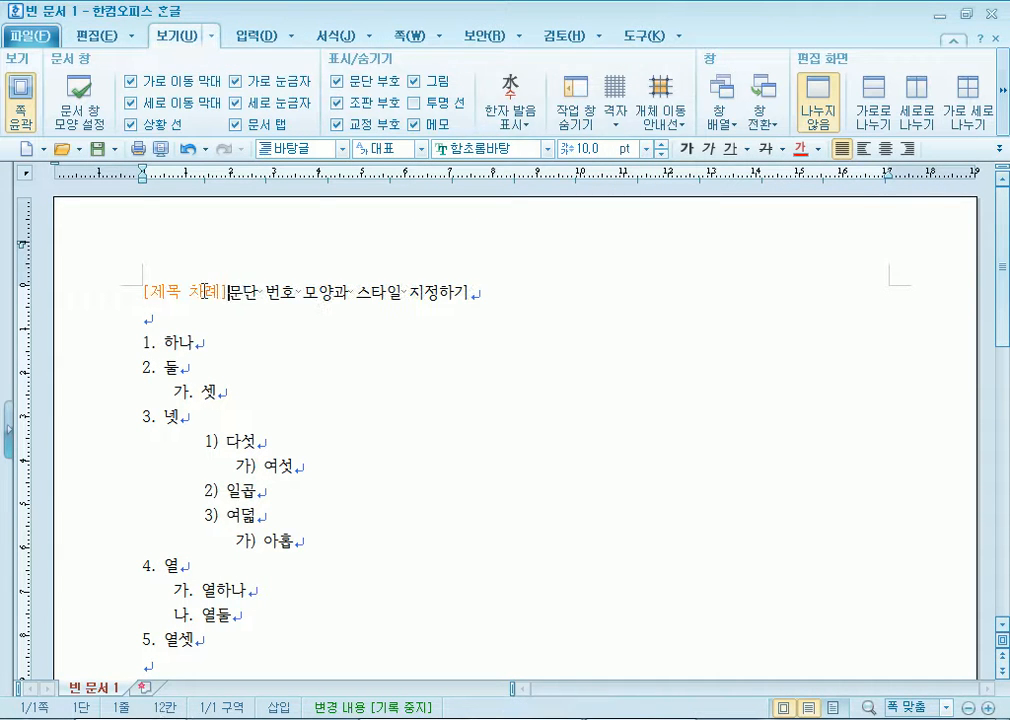
Hide and show the typesetting codes again, and delete the [제목 차례] mark in front of the title.
click(339, 104)
click(339, 104)
key(BackSpace)
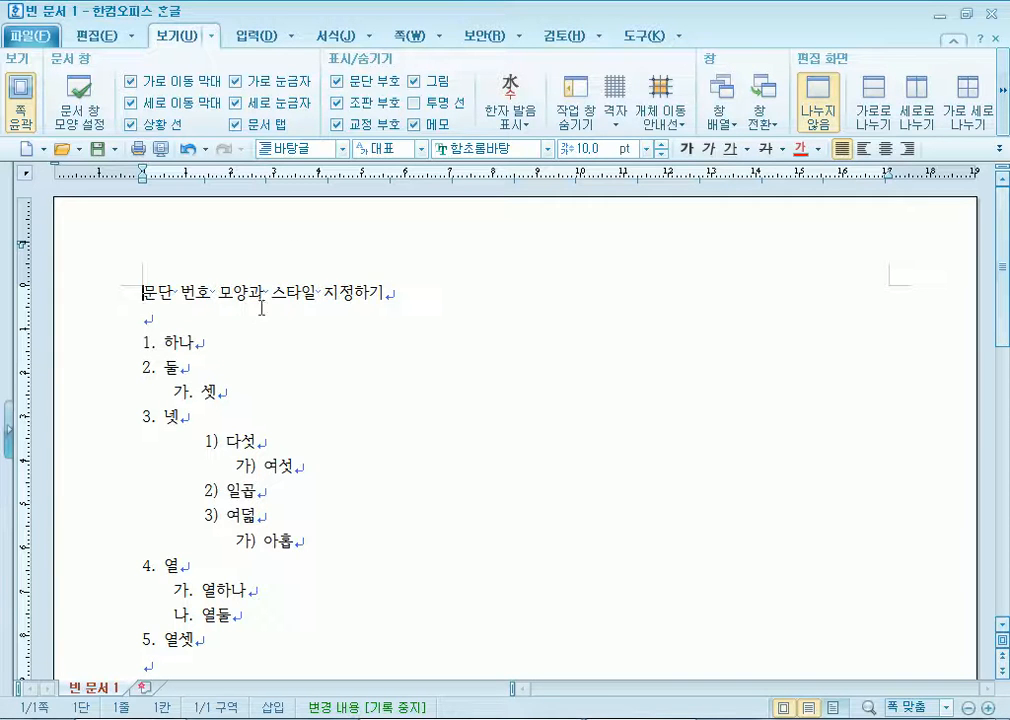
Turn off the display of typesetting codes (조판 부호) and place the cursor on a blank line below the numbered list.
click(337, 102)
scroll(329, 354, down, 3)
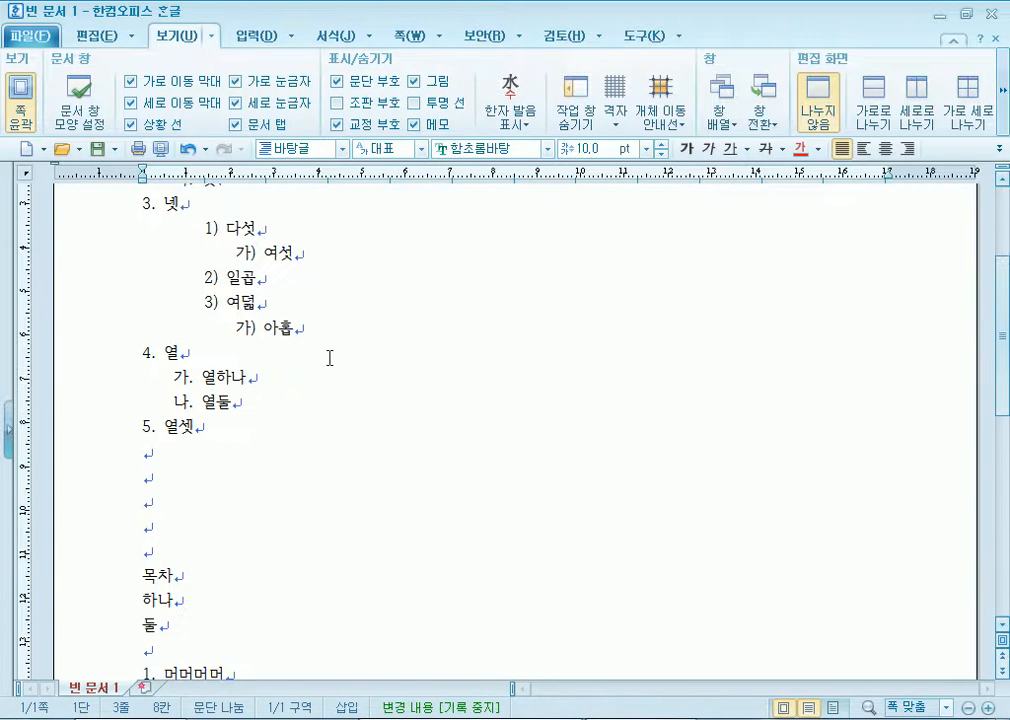
click(268, 462)
click(253, 476)
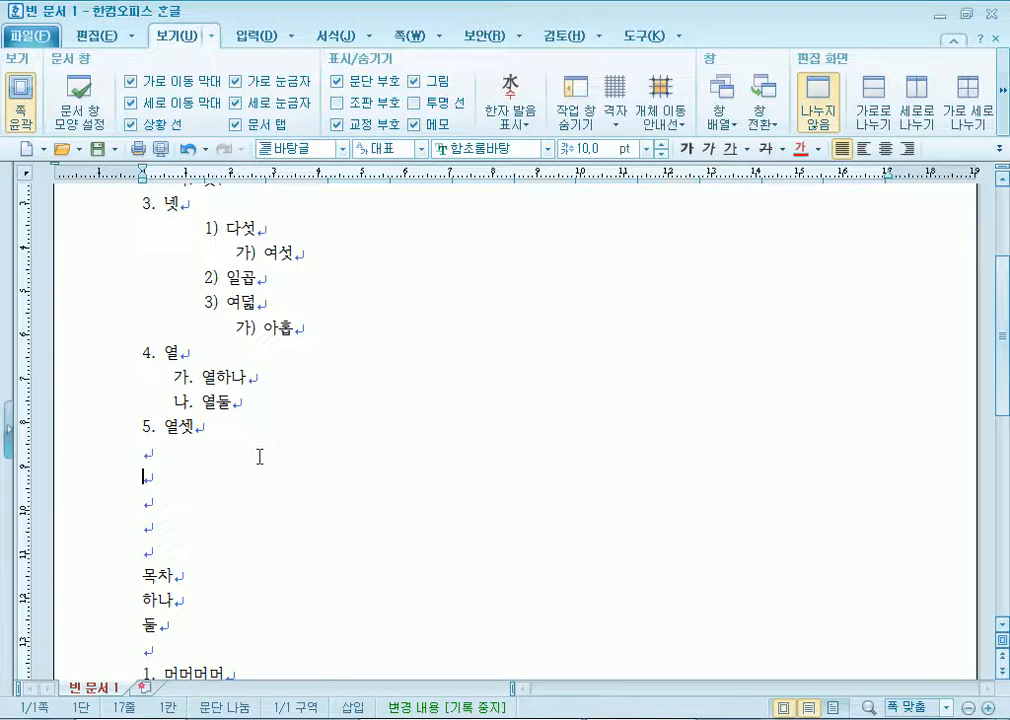
Apply blue square picture bullets to the lines from "1. 머머머머" through the end of the document.
scroll(185, 440, down, 4)
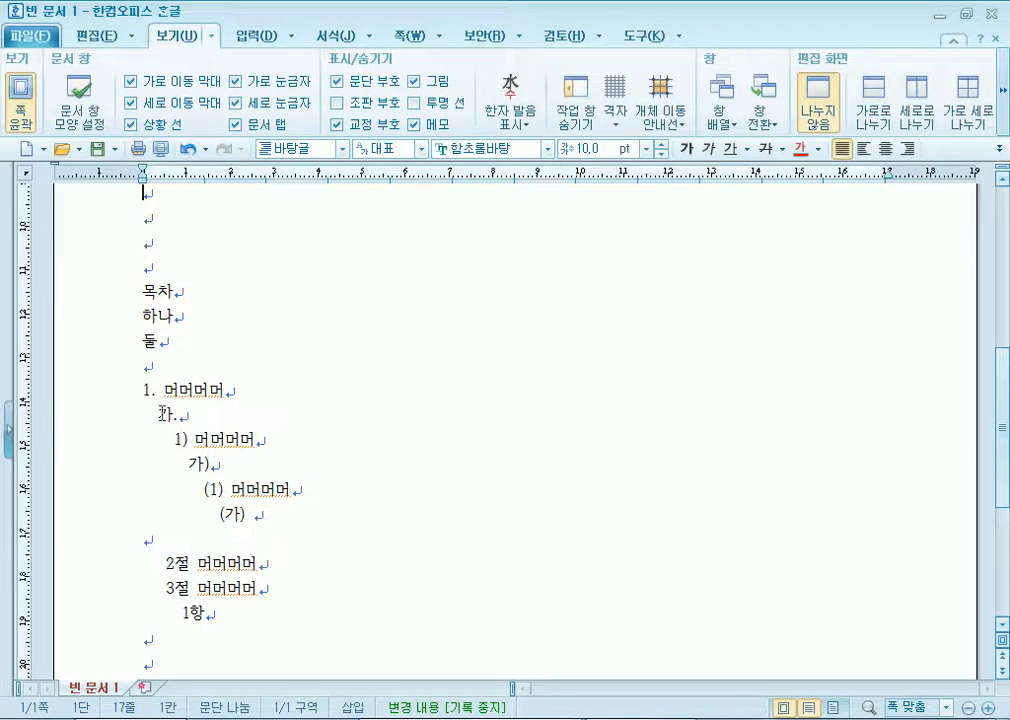
drag(113, 392, 99, 656)
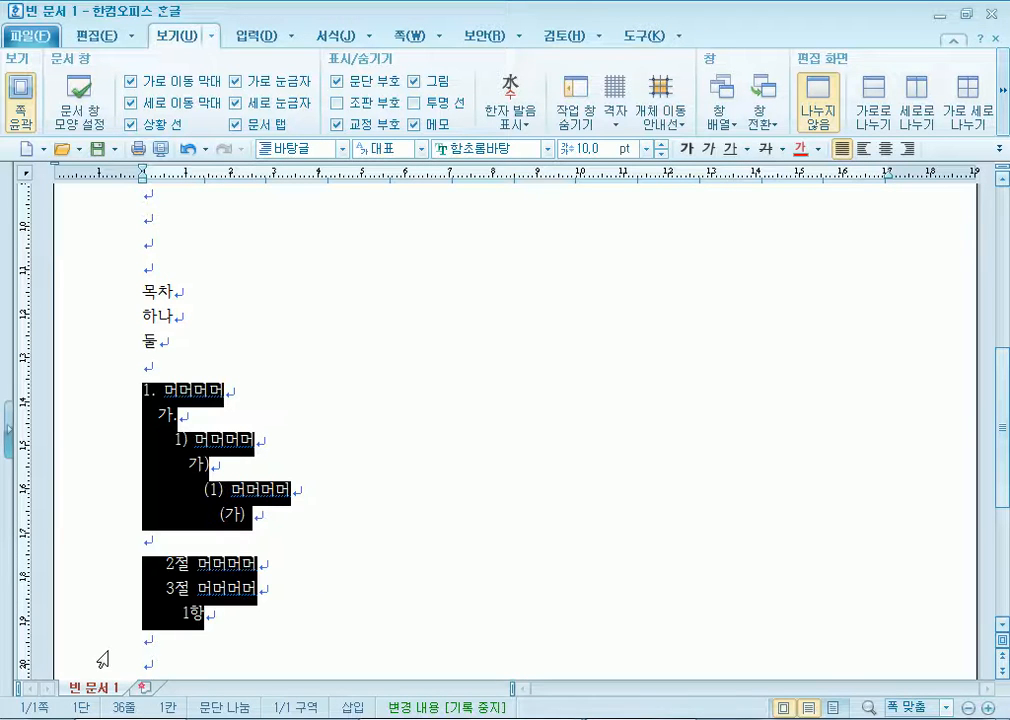
click(400, 38)
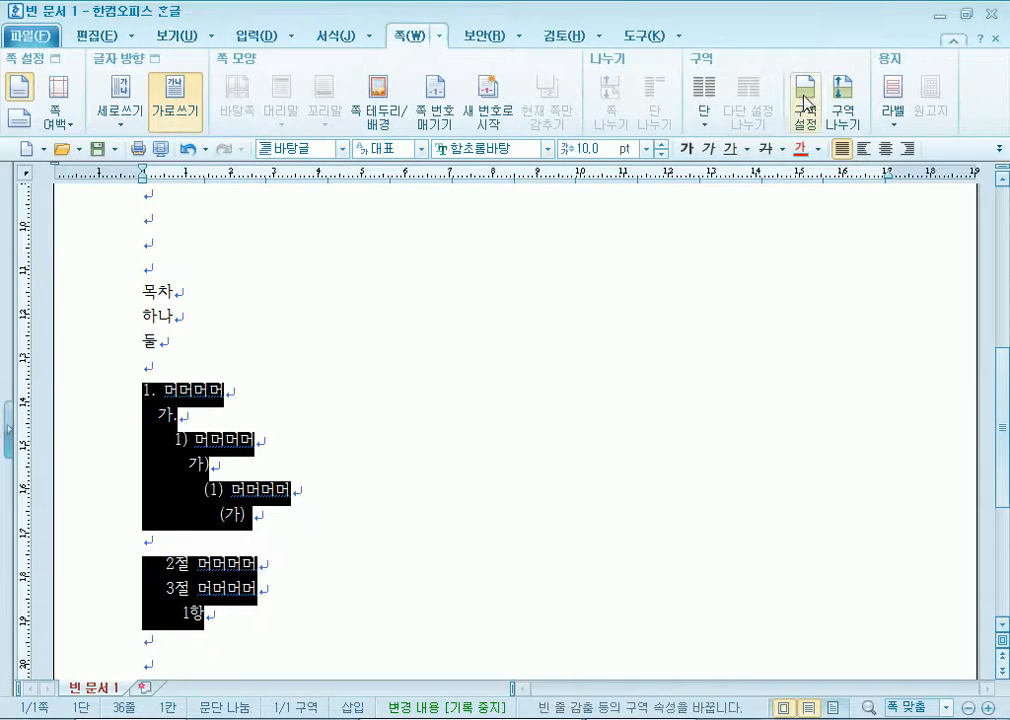
click(336, 38)
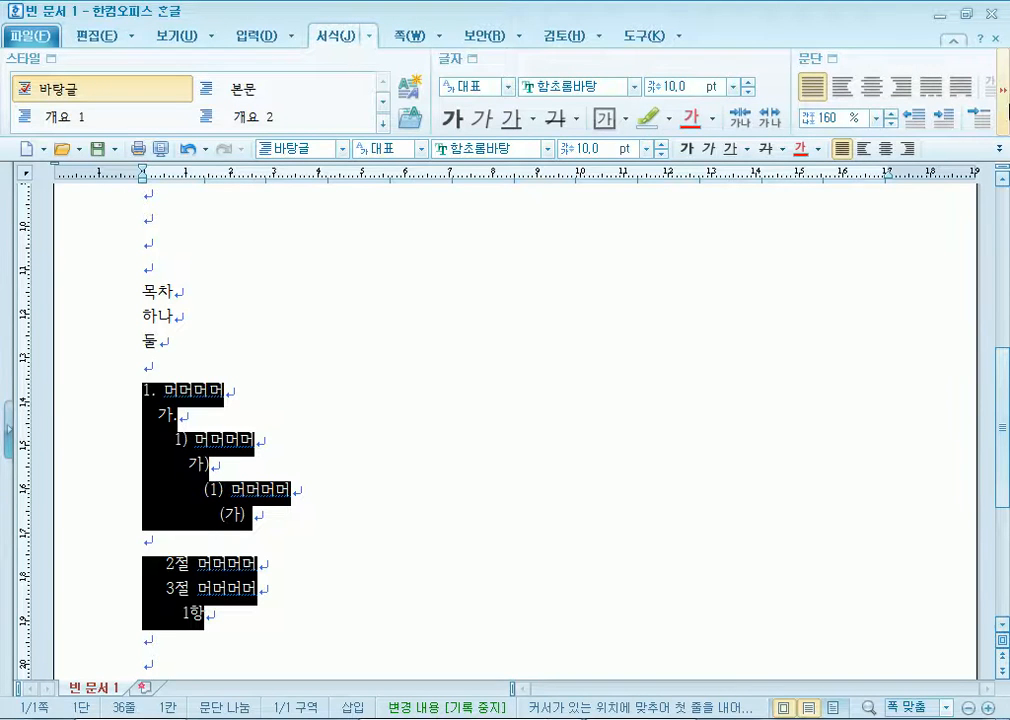
click(1003, 110)
click(1005, 113)
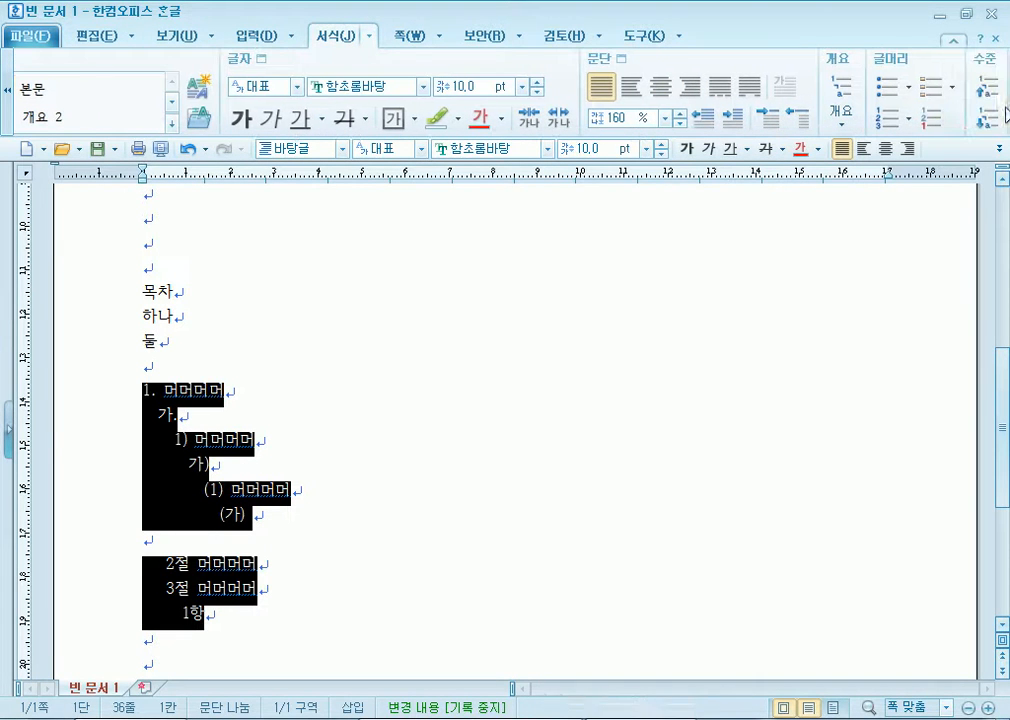
click(933, 93)
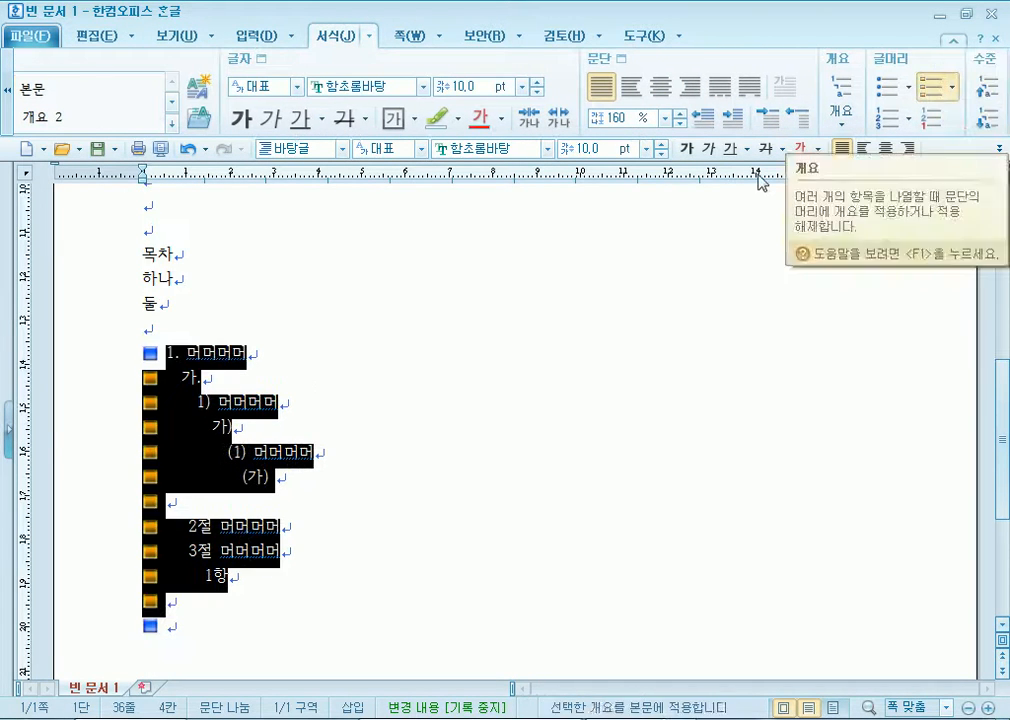
click(205, 400)
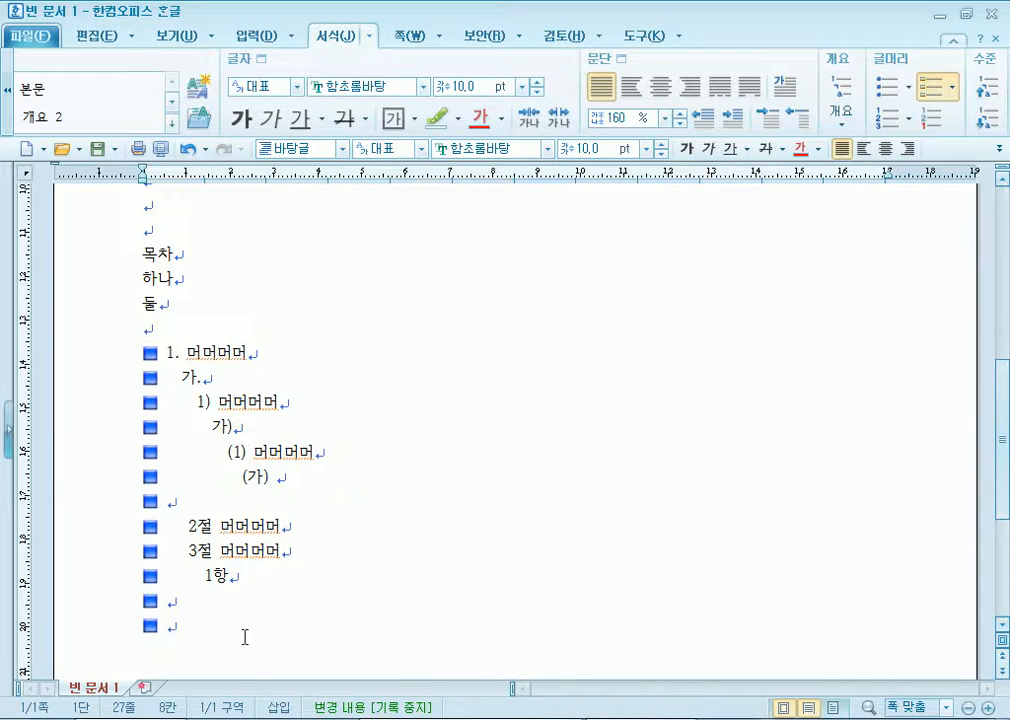
Select the whole bulleted list again and change its picture bullets to the dark blue arrowhead without an outline fill.
drag(97, 354, 113, 657)
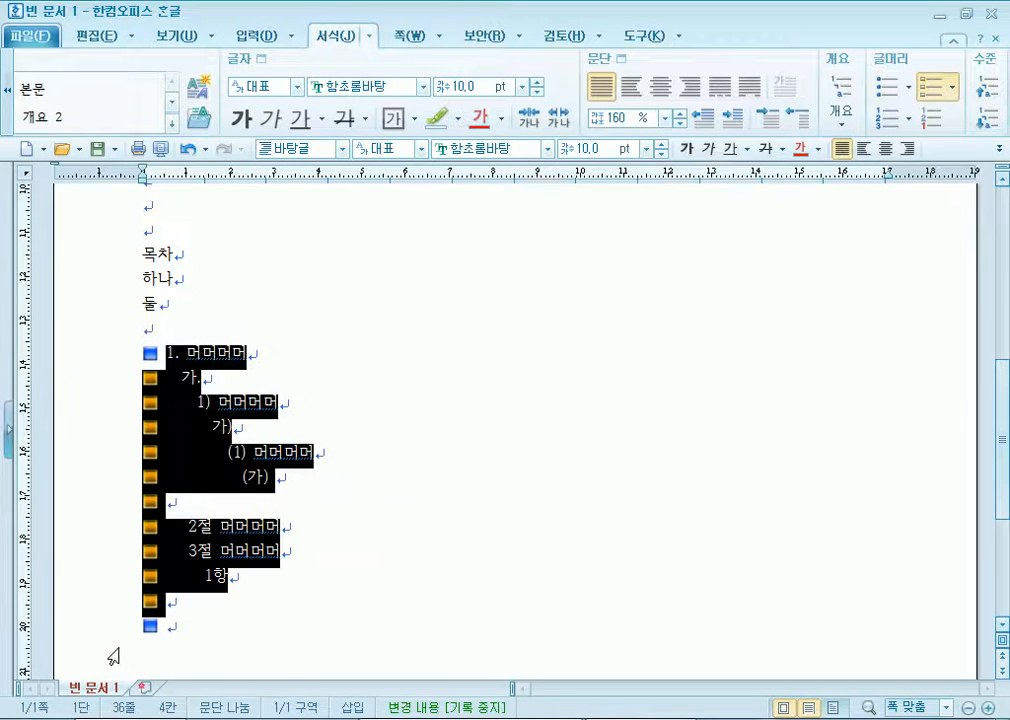
click(953, 87)
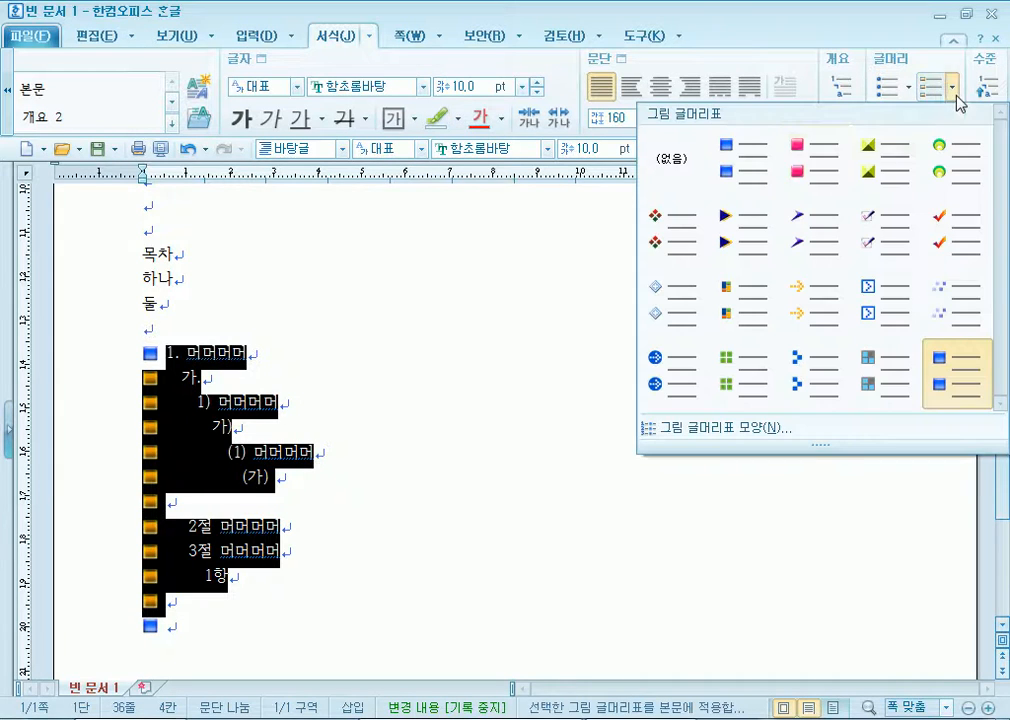
click(815, 215)
Delete the typed numbers "1." and "가." from the first two bulleted lines.
click(183, 375)
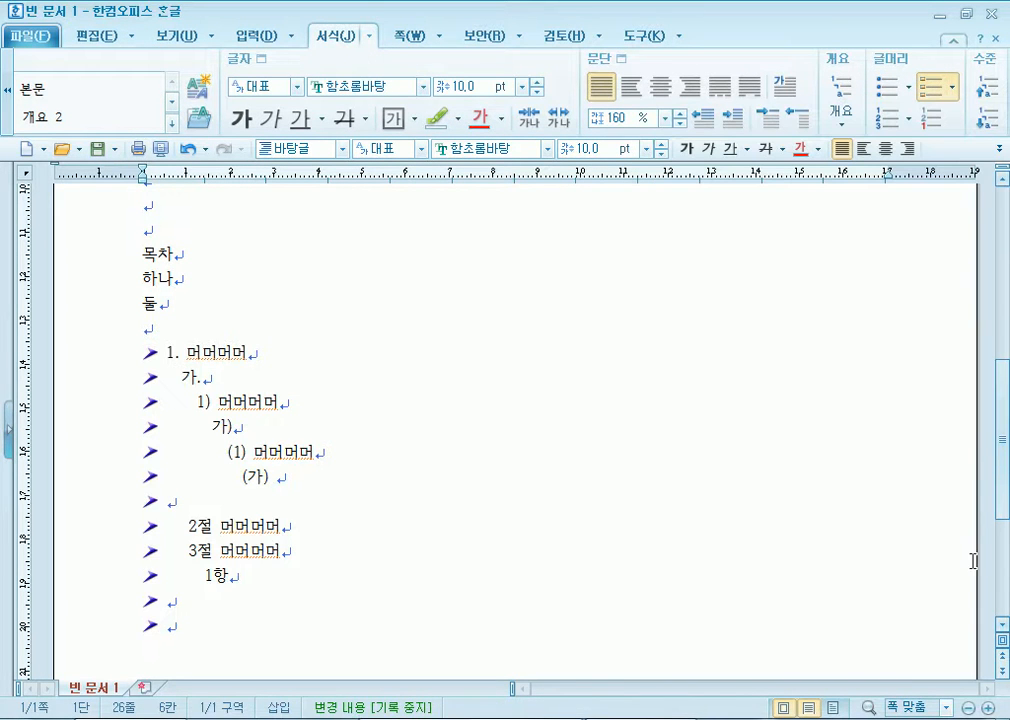
key(BackSpace)
key(BackSpace)
key(Down)
key(shift+Right)
key(shift+Right)
key(Delete)
key(Delete)
key(Down)
key(Up)
key(Down)
Delete the typed prefixes "1)" and "가)" from the third and fourth bulleted lines.
key(ctrl+shift+Right)
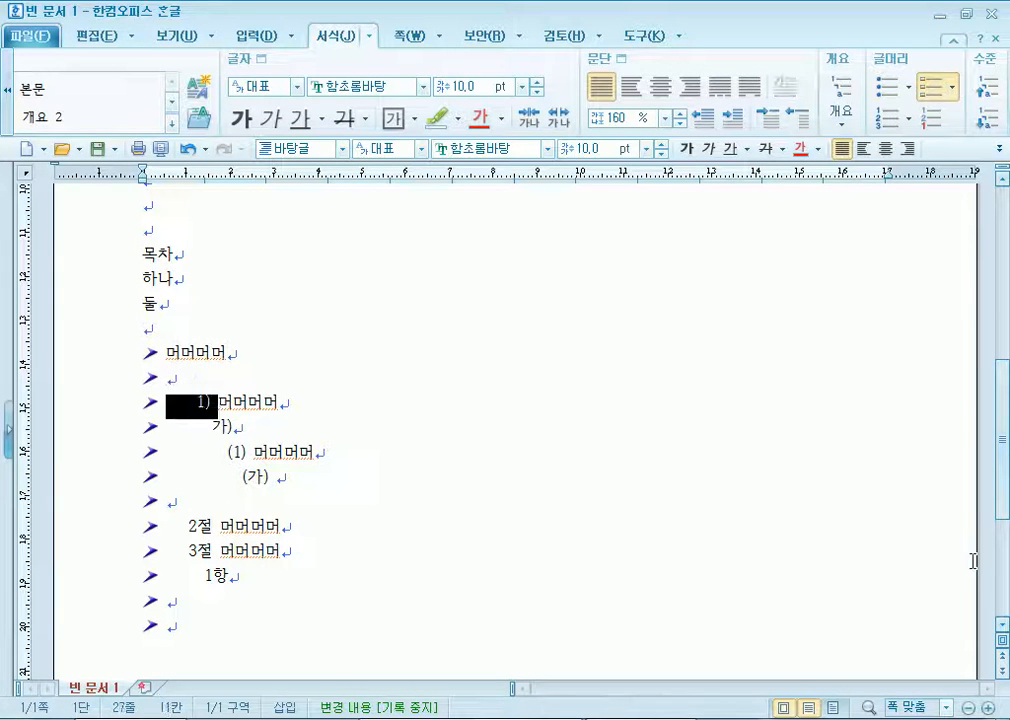
key(Delete)
key(Down)
key(ctrl+shift+Right)
key(Delete)
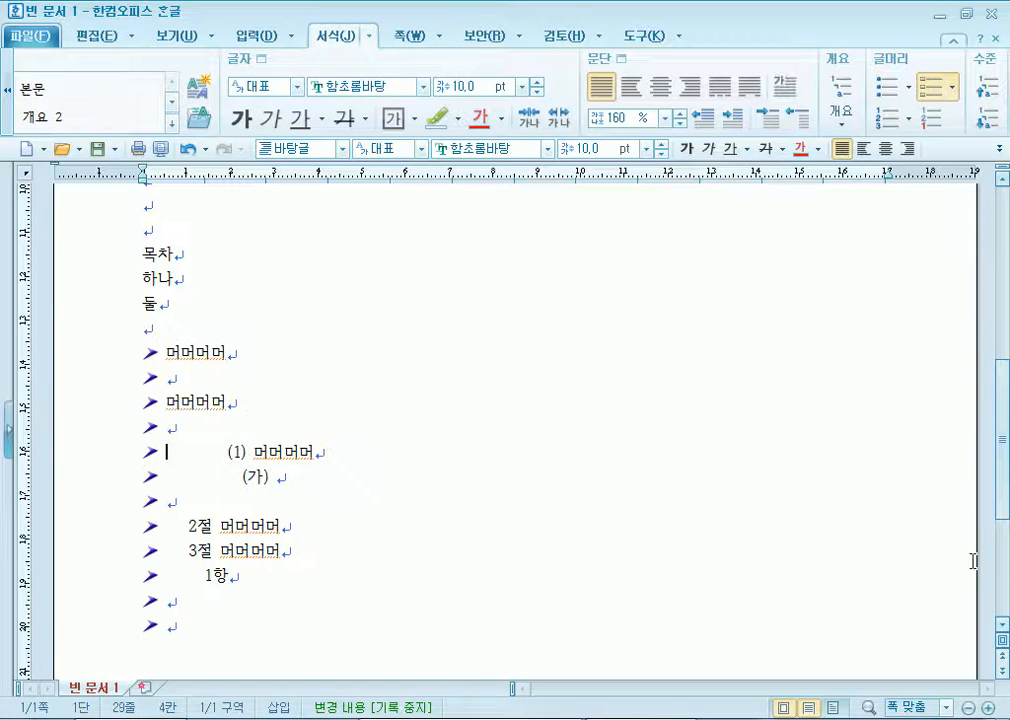
Delete the typed prefixes "(1)" and "(가)" from the next bulleted lines, along with the blank line below them.
key(Down)
key(ctrl+shift+Right)
key(ctrl+shift+Right)
key(ctrl+shift+Left)
key(Delete)
key(Down)
key(ctrl+shift+Right)
key(Delete)
key(Delete)
Delete the typed prefixes "2절", "3절" and "1항" from the remaining bulleted lines.
key(Down)
key(ctrl+shift+Right)
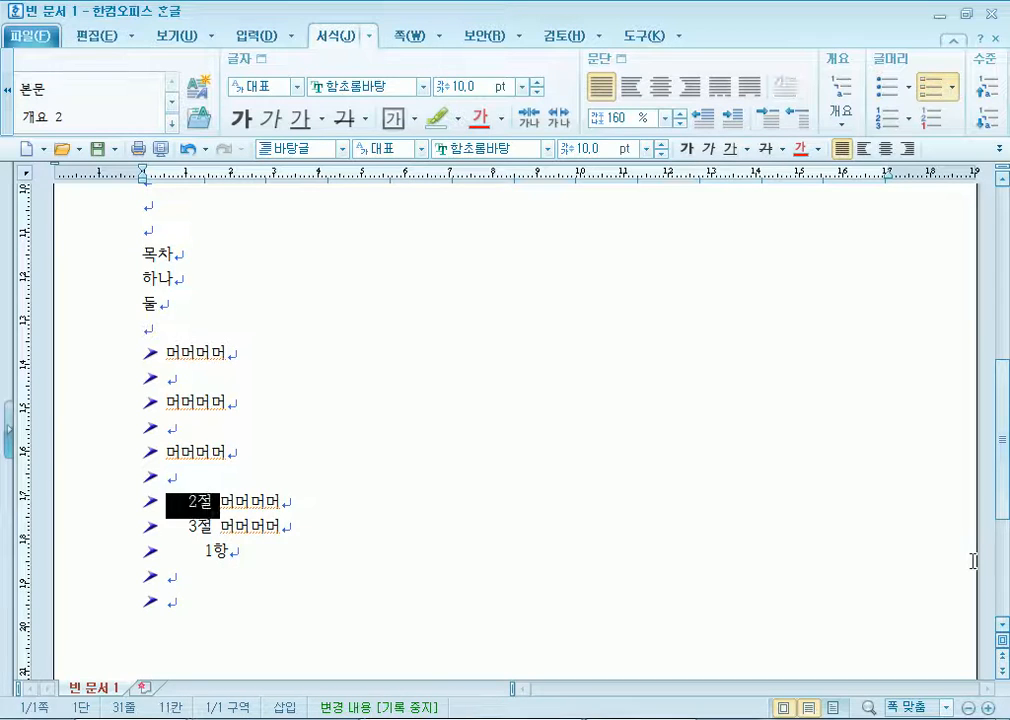
key(Delete)
key(Down)
key(ctrl+shift+Right)
key(Delete)
key(Down)
key(ctrl+shift+Right)
key(Delete)
Remove the empty bulleted lines between the 머머머머 items so that they follow each other directly.
key(Up)
key(Up)
key(Up)
key(Up)
key(Up)
key(Up)
key(Up)
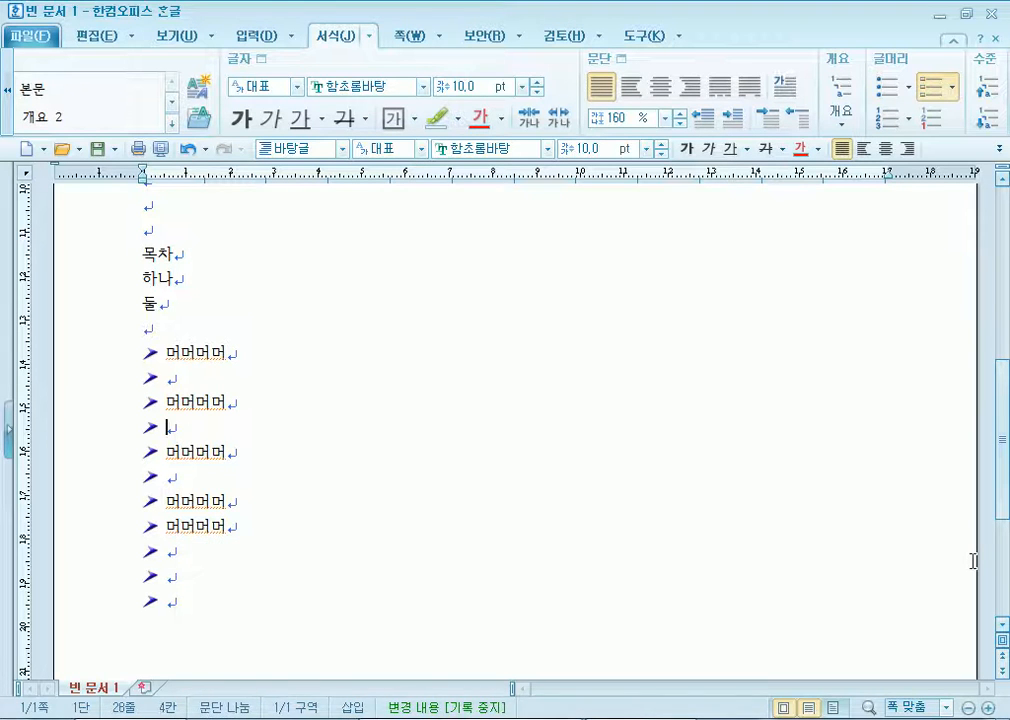
key(Delete)
key(Down)
key(Delete)
key(Down)
key(Delete)
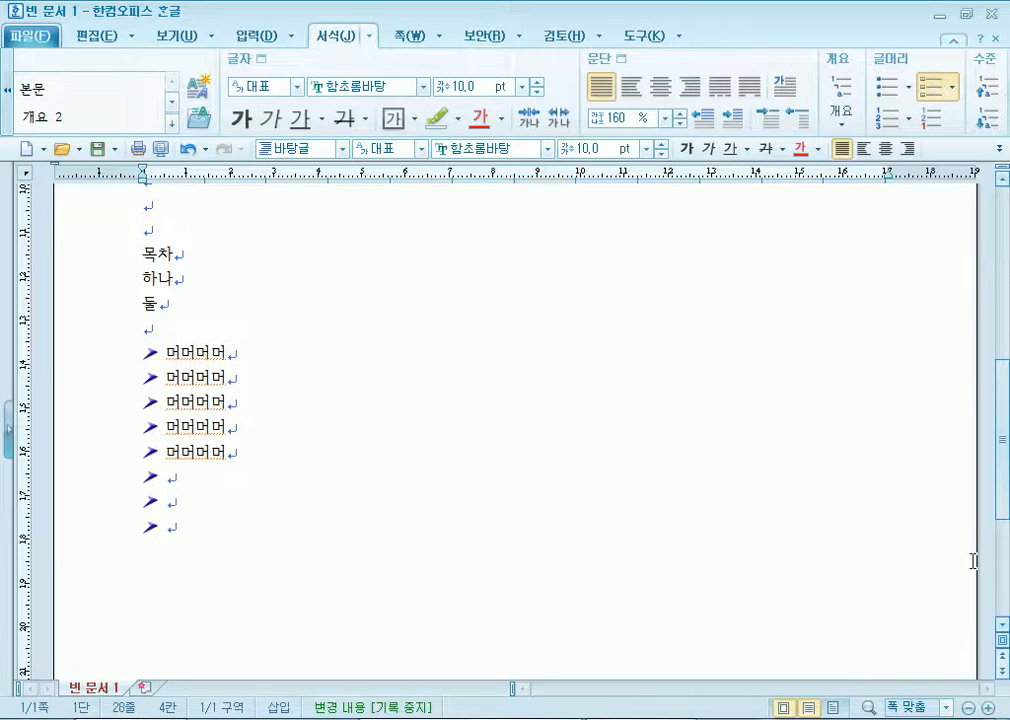
Copy a bulleted 머머머머 line and paste it twice near the end of the list.
key(Down)
key(Down)
key(Up)
key(shift+Down)
key(ctrl+c)
key(Down)
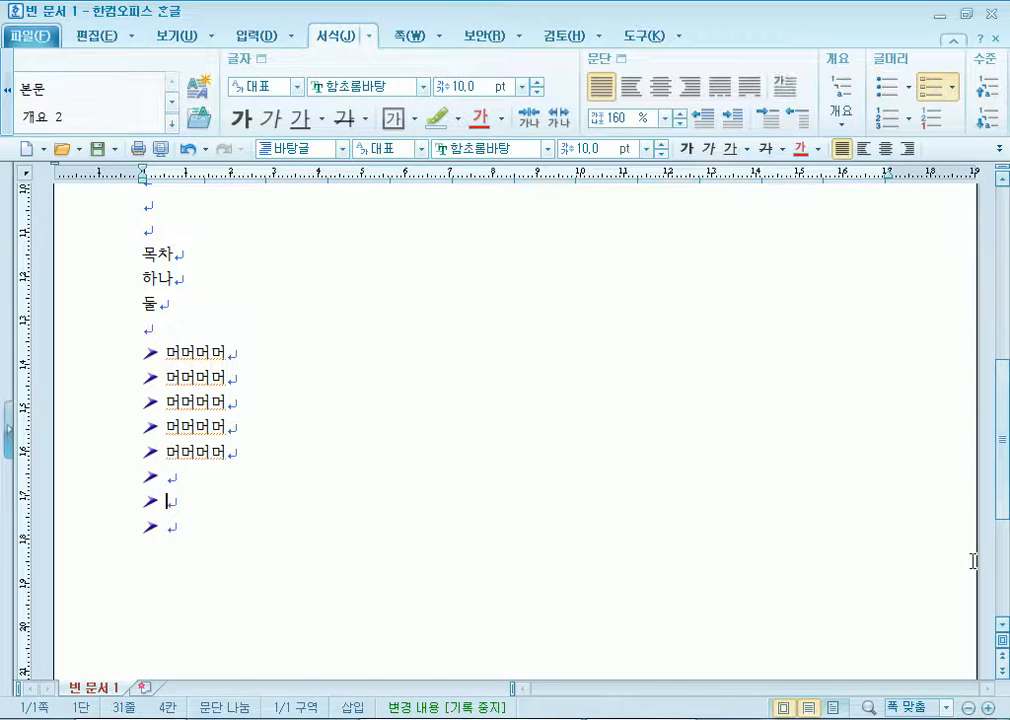
key(ctrl+v)
key(Up)
key(Up)
key(ctrl+v)
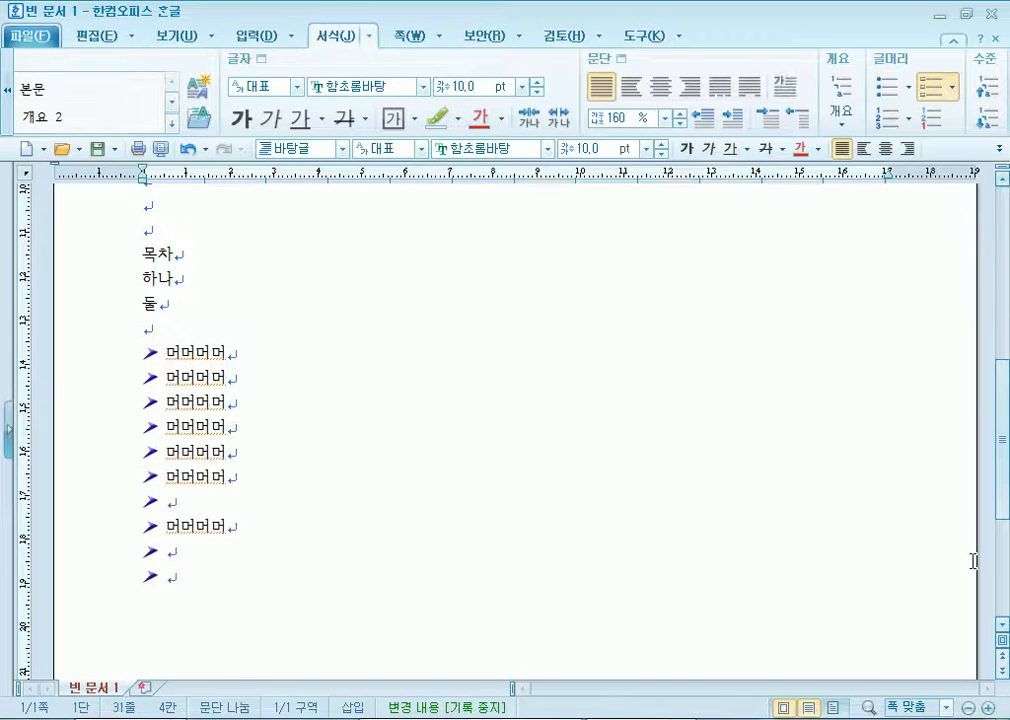
Extend the list to nine 머머머머 items by pasting the copied line, removing leftover empty bullets and ending with an unbulleted line.
key(Delete)
key(Down)
key(ctrl+v)
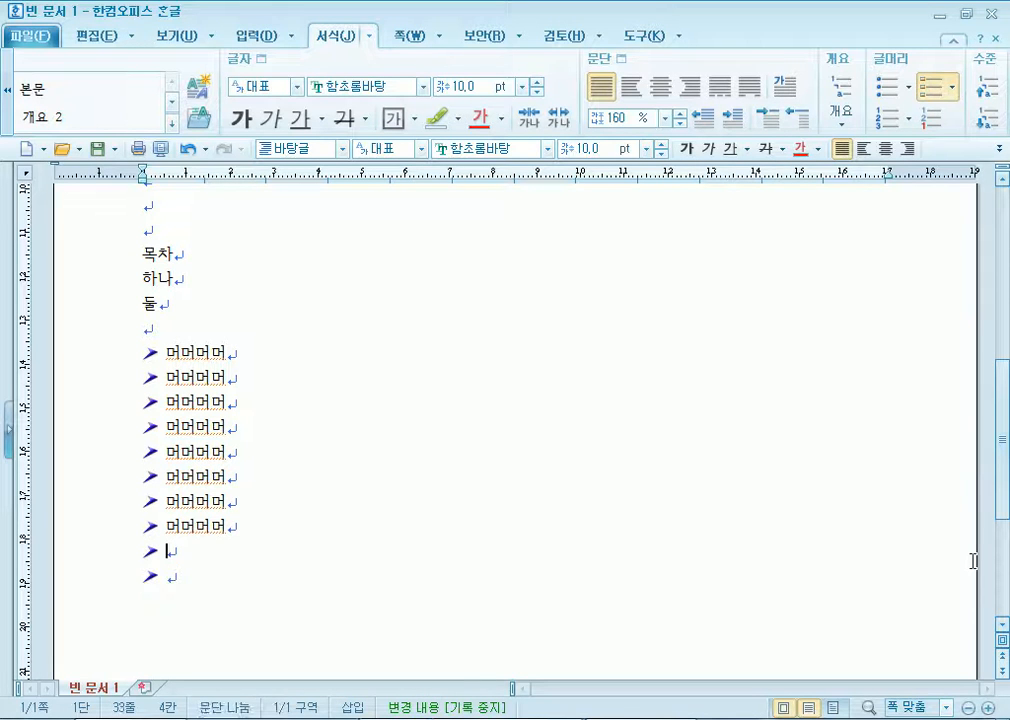
key(ctrl+v)
key(Delete)
key(BackSpace)
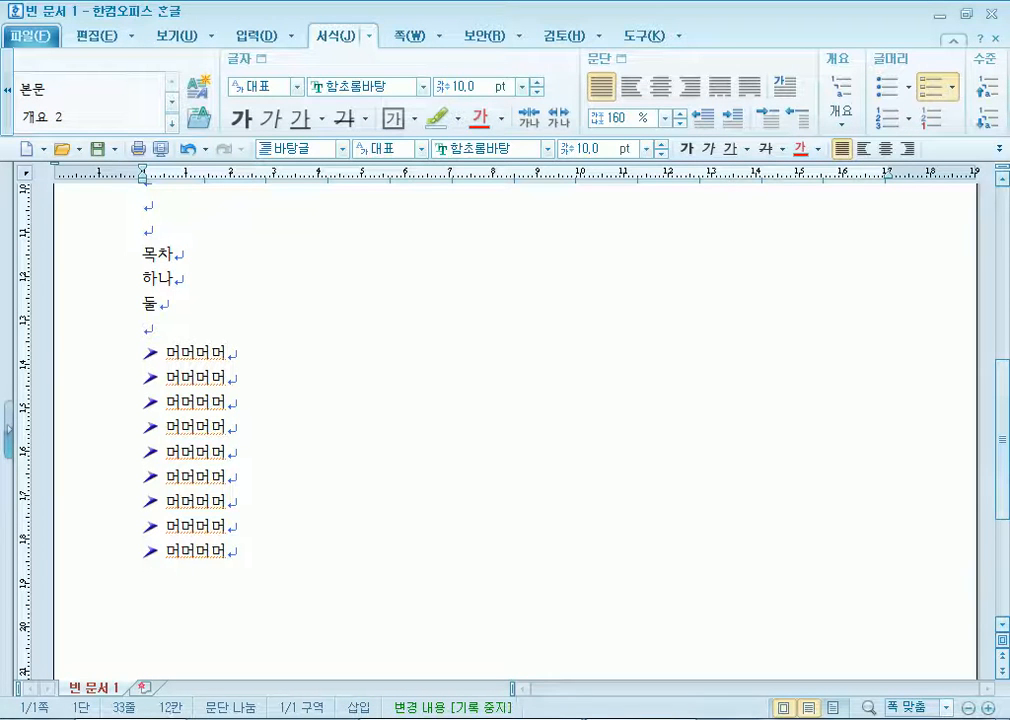
key(Return)
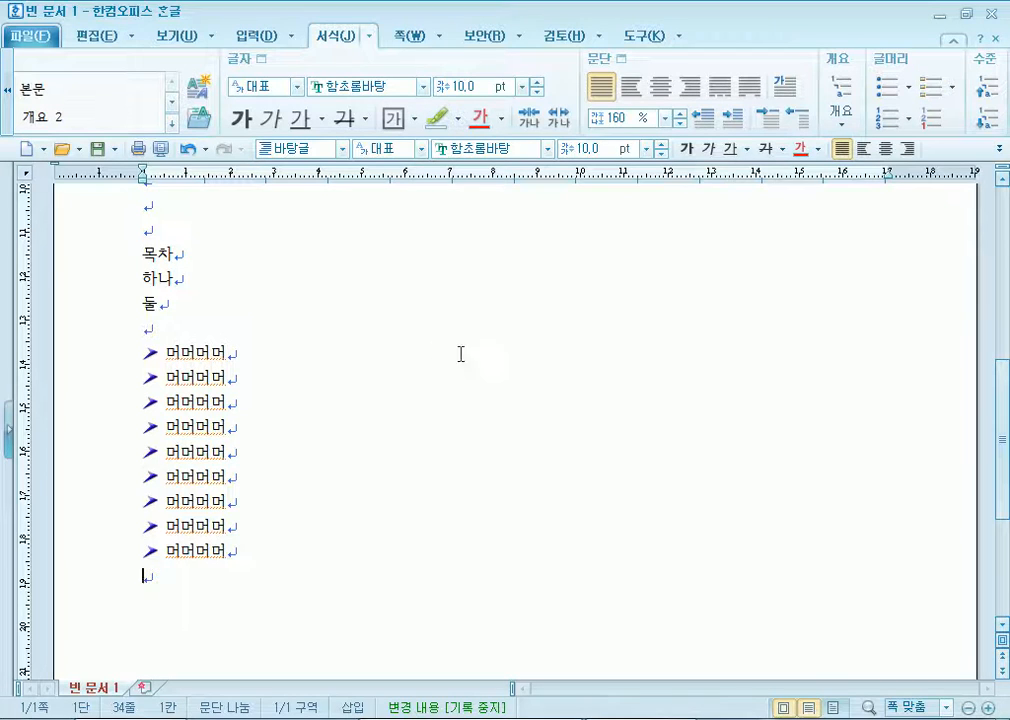
Try black square bullets and level-one outline numbering (개요 1) on the nine 머머머머 items.
drag(137, 356, 211, 551)
click(881, 92)
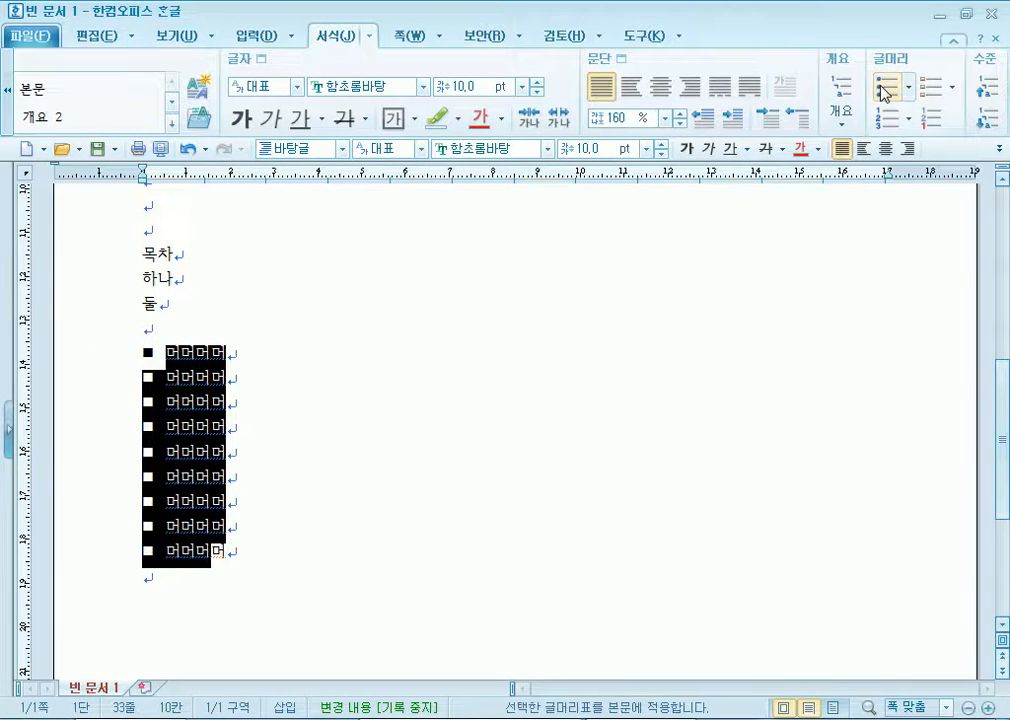
click(851, 102)
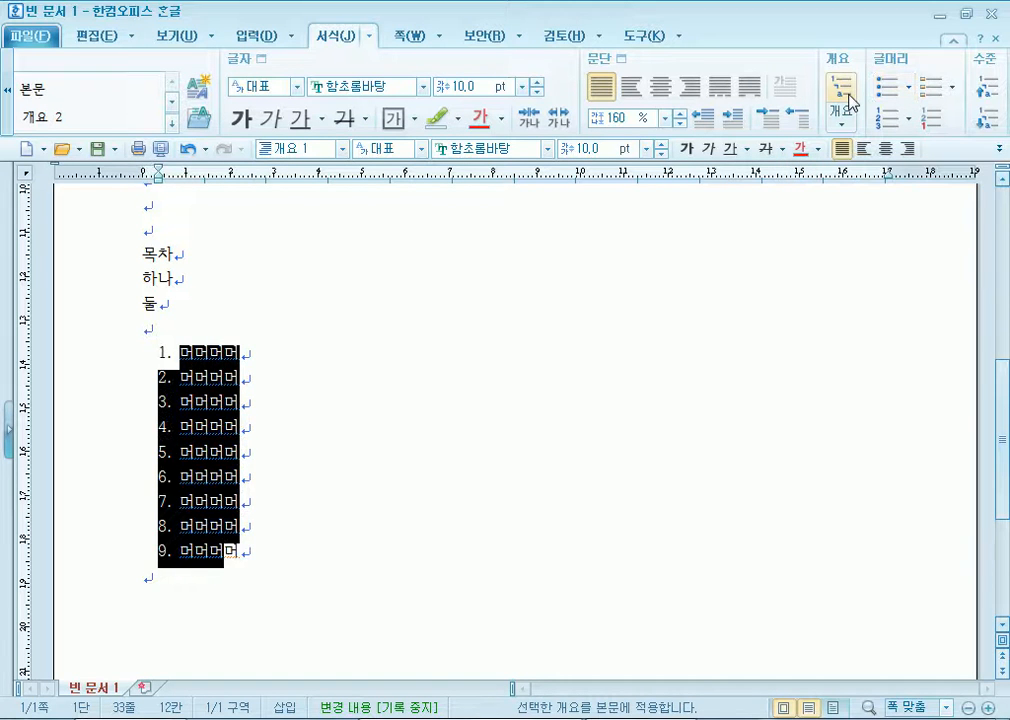
click(851, 102)
Apply paragraph numbering to the nine selected items and restart it as a new number sequence in the "1." format.
click(886, 120)
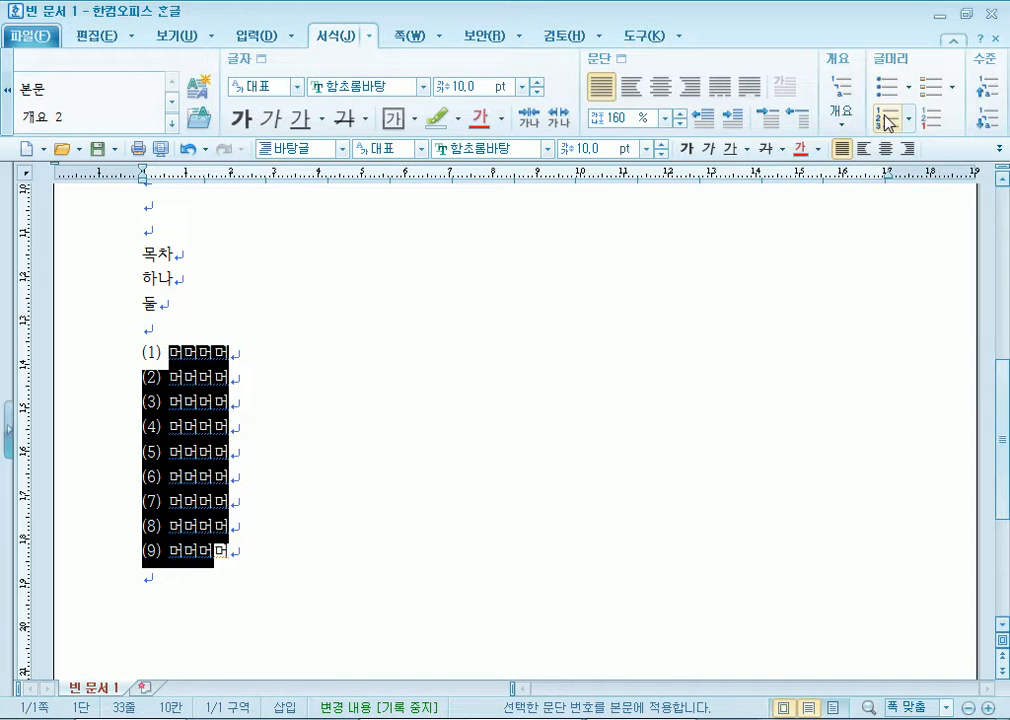
click(886, 120)
click(932, 120)
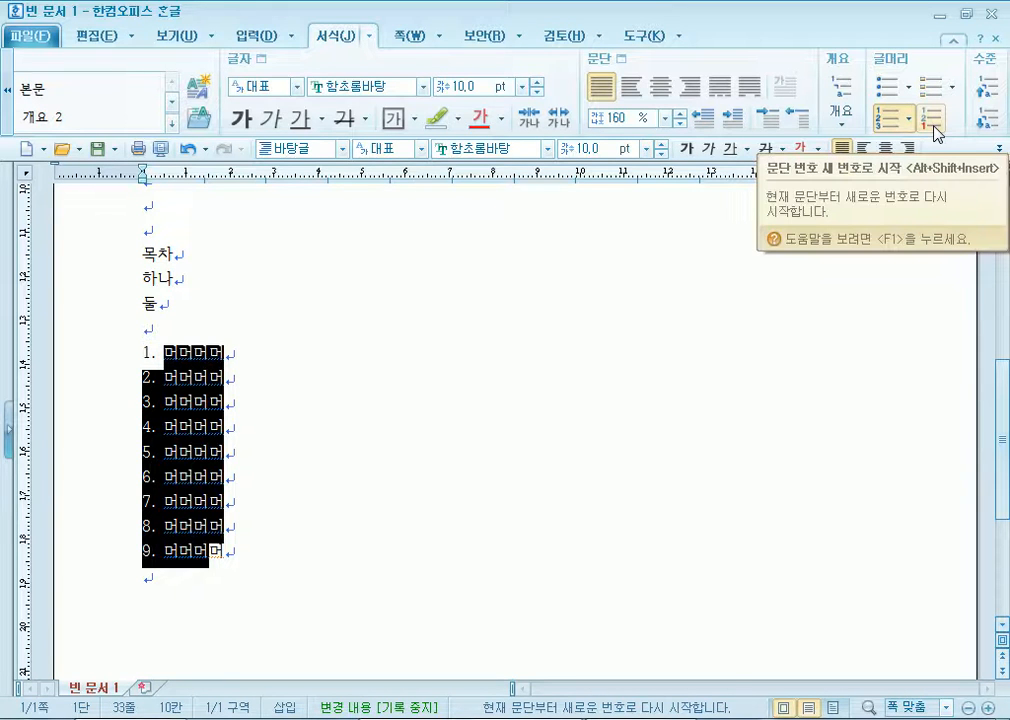
Reset the entire document to the 바탕글 style to strip all paragraph numbers and indents.
scroll(145, 265, up, 3)
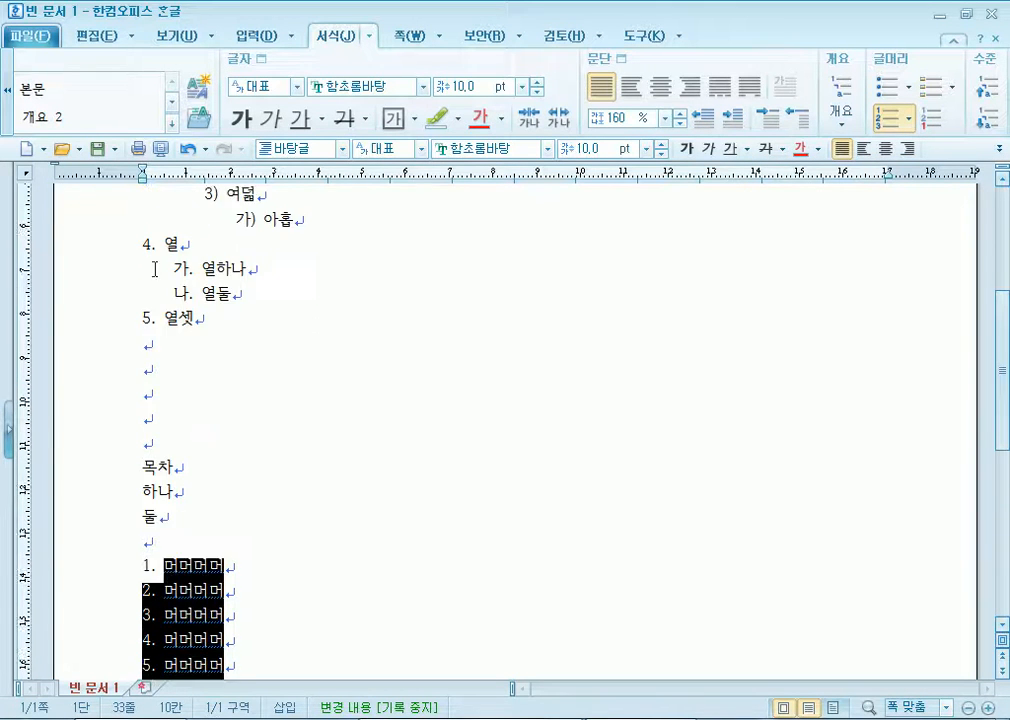
scroll(145, 265, up, 2)
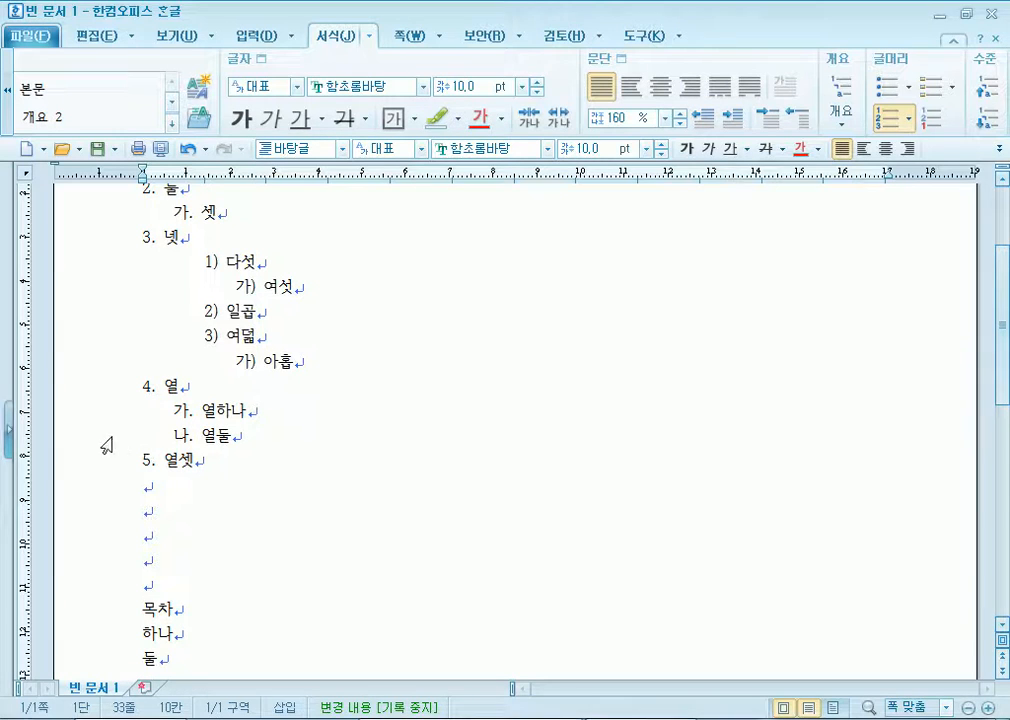
key(ctrl+a)
key(ctrl+1)
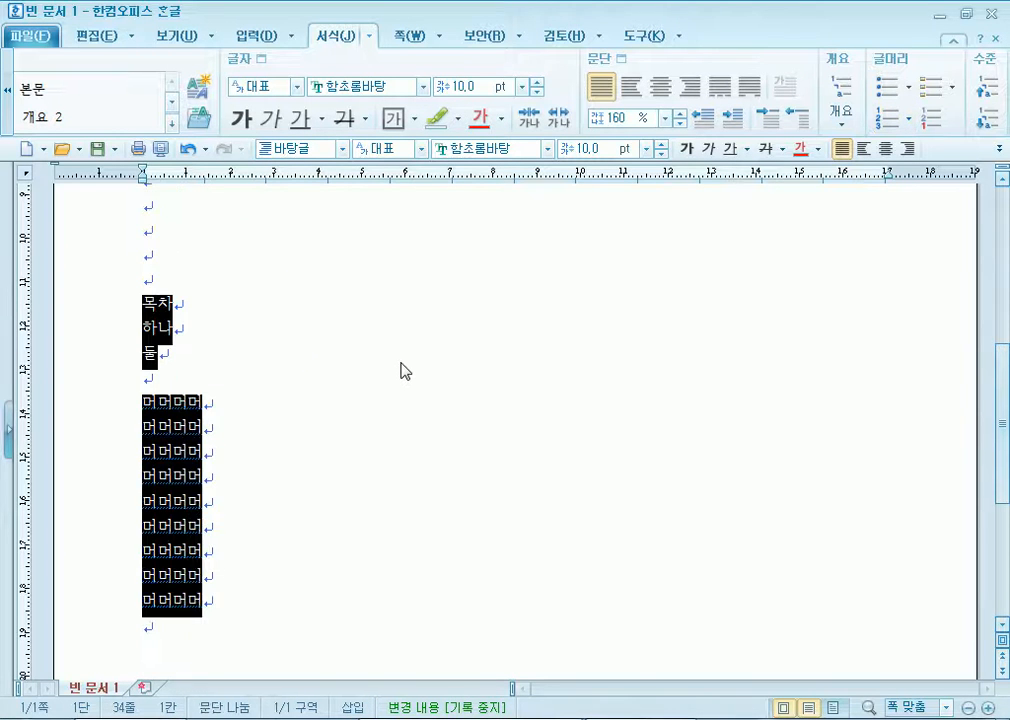
scroll(401, 363, up, 6)
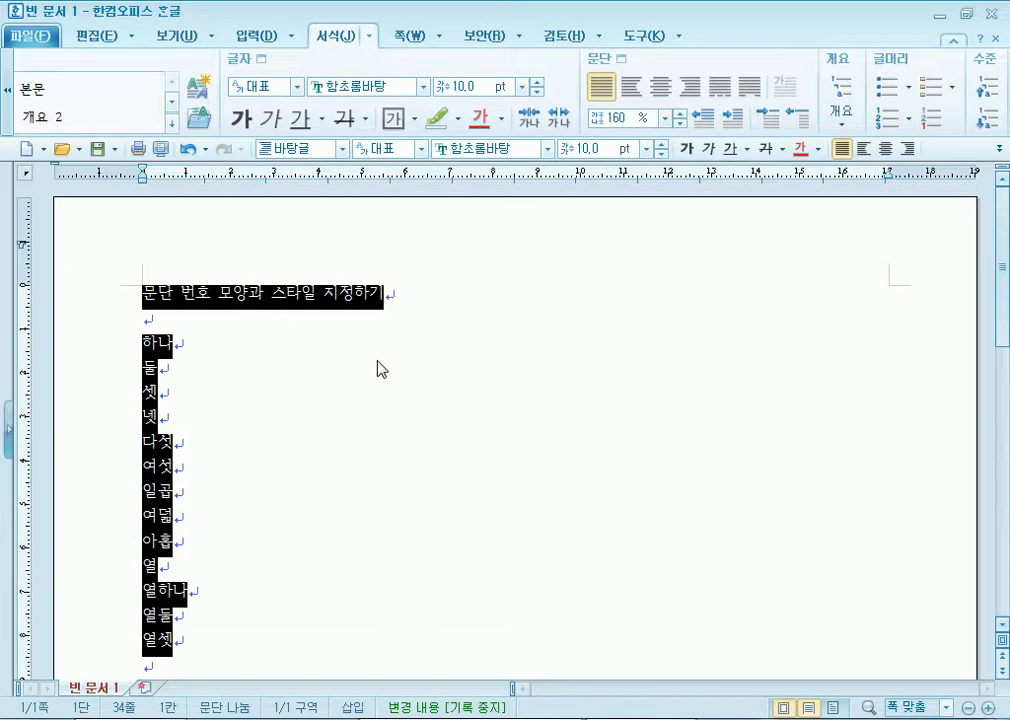
click(236, 367)
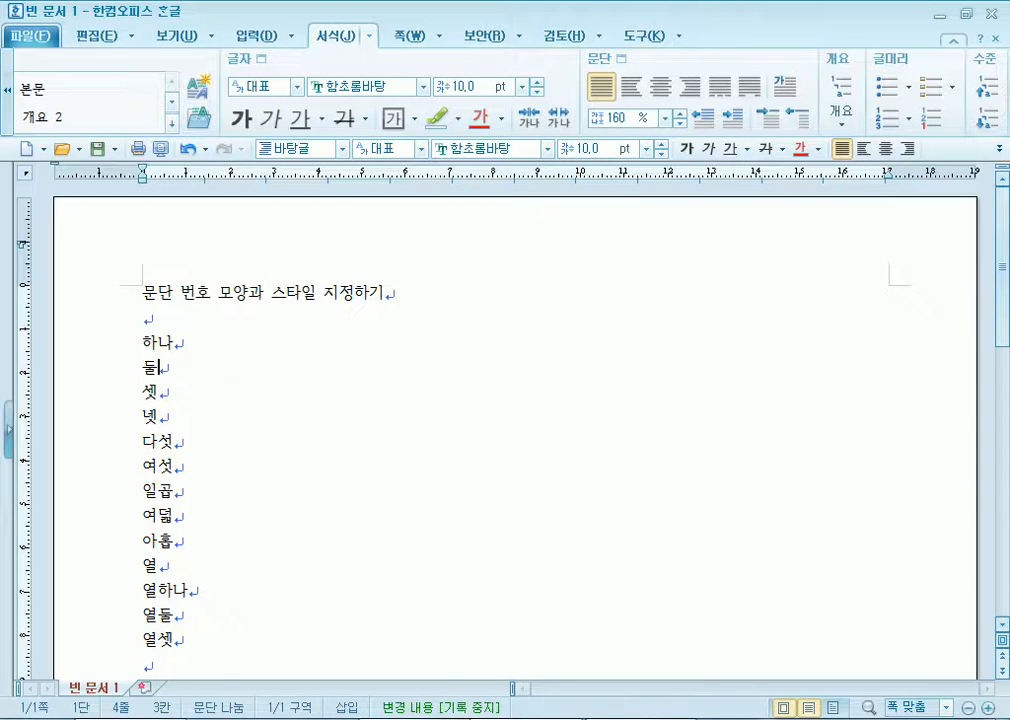
click(217, 401)
click(278, 347)
Switch to the 애국가.hwp document and reset the formatting of its entire text to the 바탕글 style.
click(368, 715)
scroll(265, 553, up, 10)
scroll(264, 471, up, 5)
scroll(273, 458, down, 11)
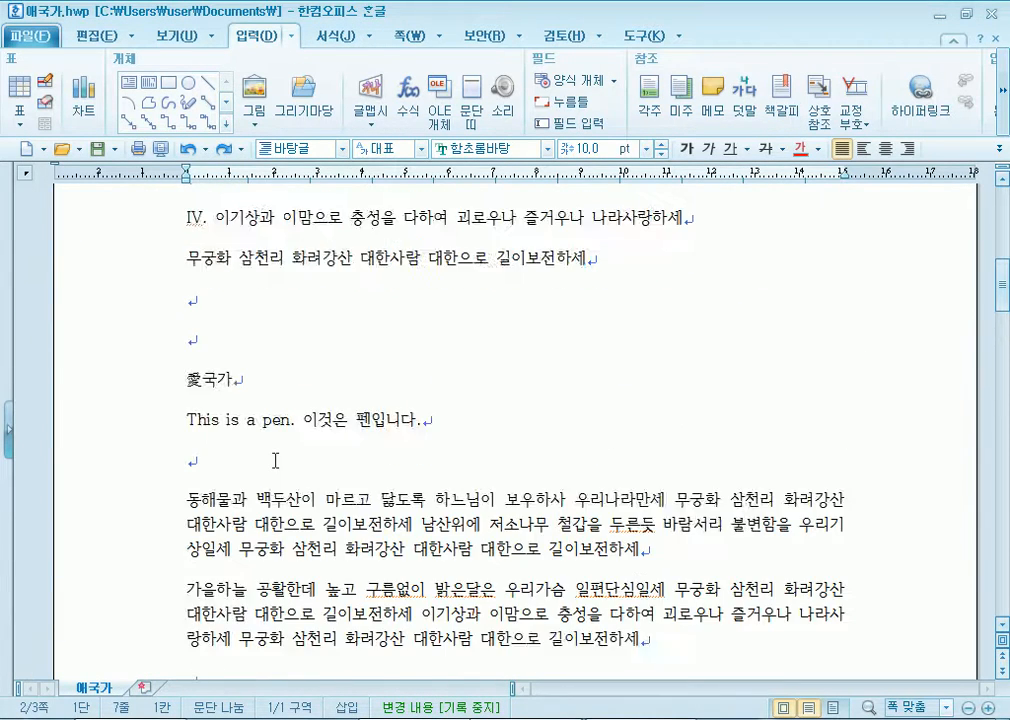
key(ctrl+a)
scroll(325, 432, up, 8)
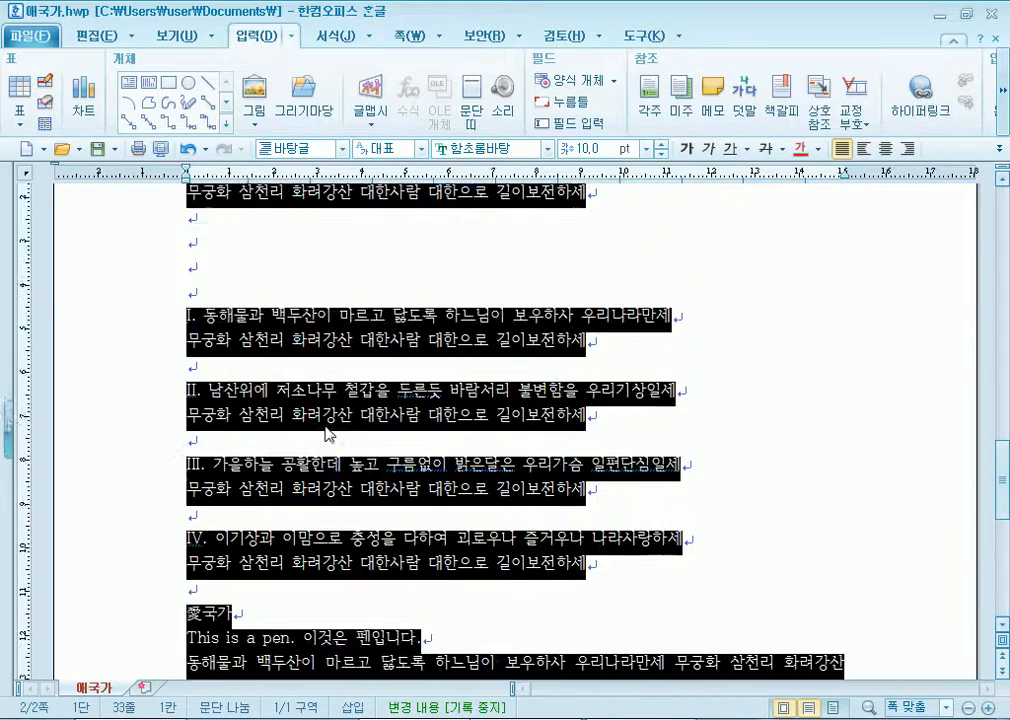
scroll(327, 432, up, 2)
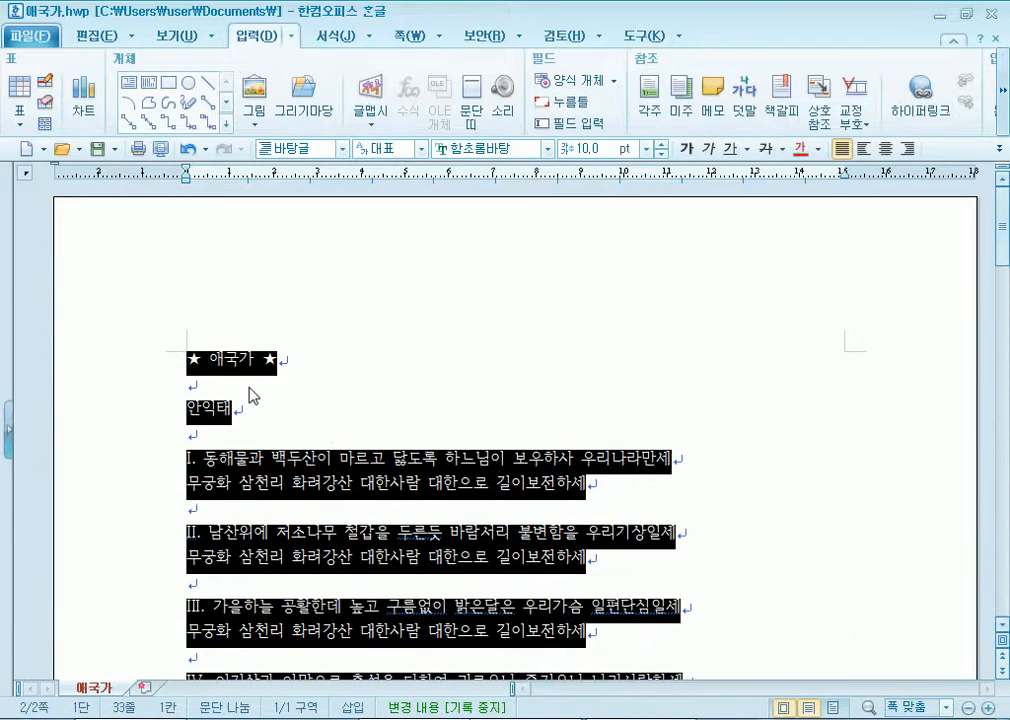
Place the cursor on the blank line under the 애국가 title and turn off the page outline view (쪽 윤곽).
click(254, 388)
click(205, 37)
click(19, 95)
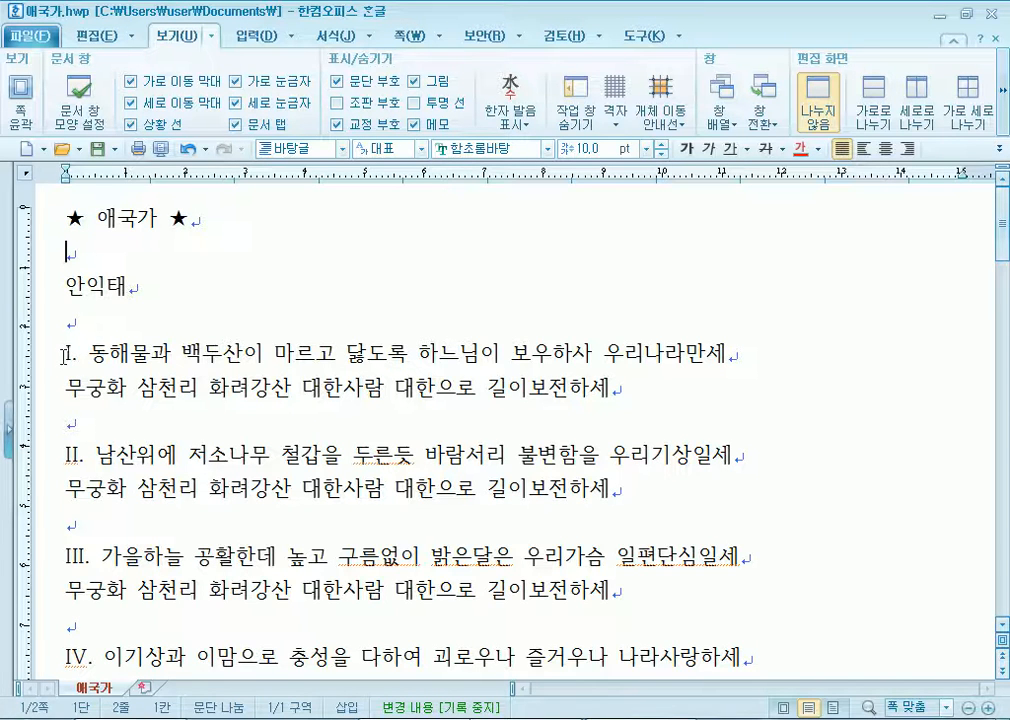
Change the font of the first verse line, starting with "I. 동해물과", to 함초롬돋움.
drag(63, 355, 735, 370)
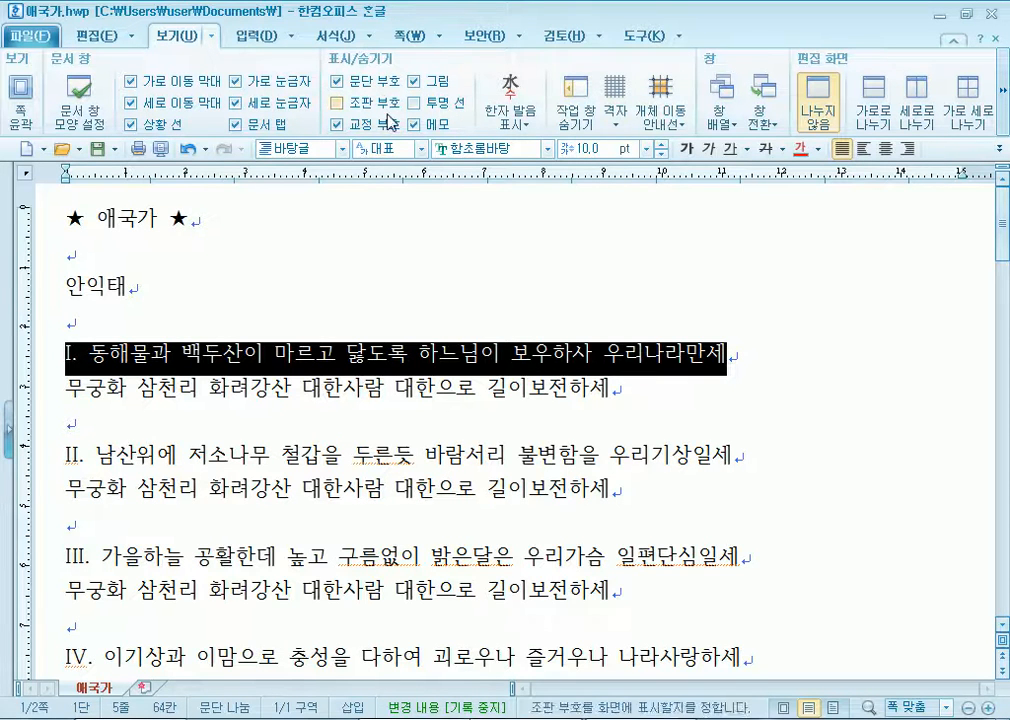
click(547, 149)
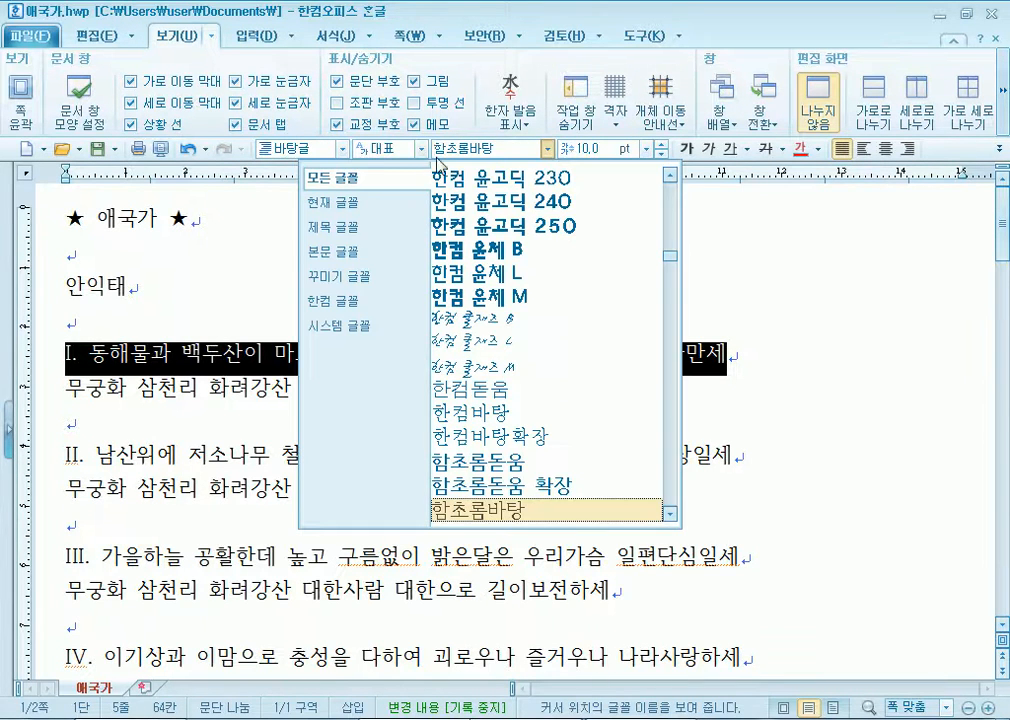
click(420, 149)
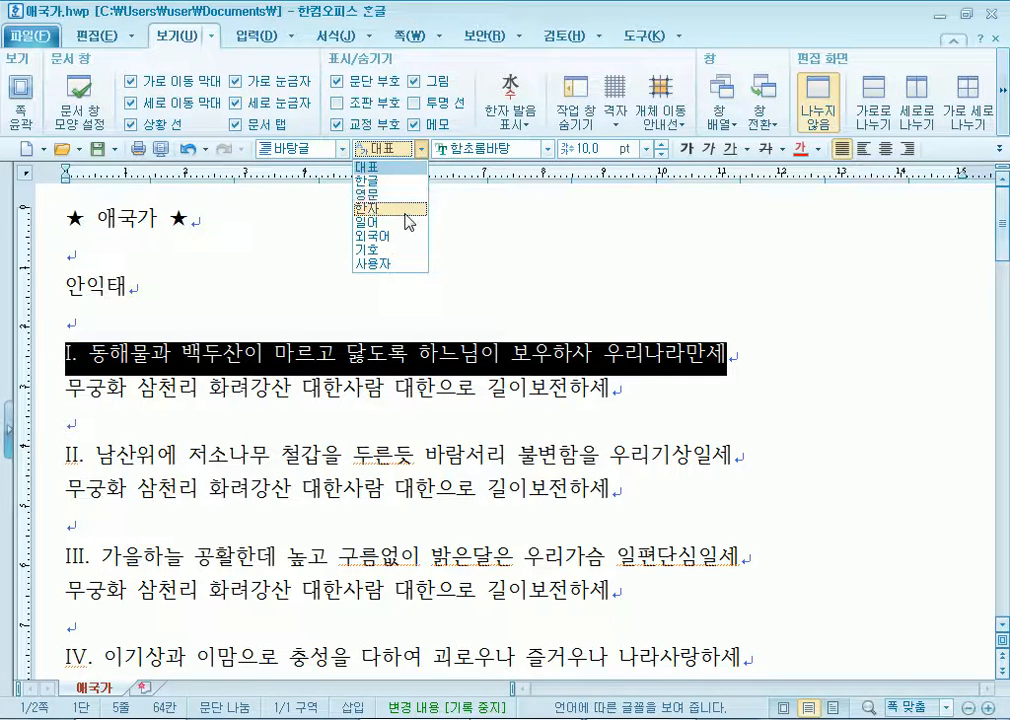
click(549, 149)
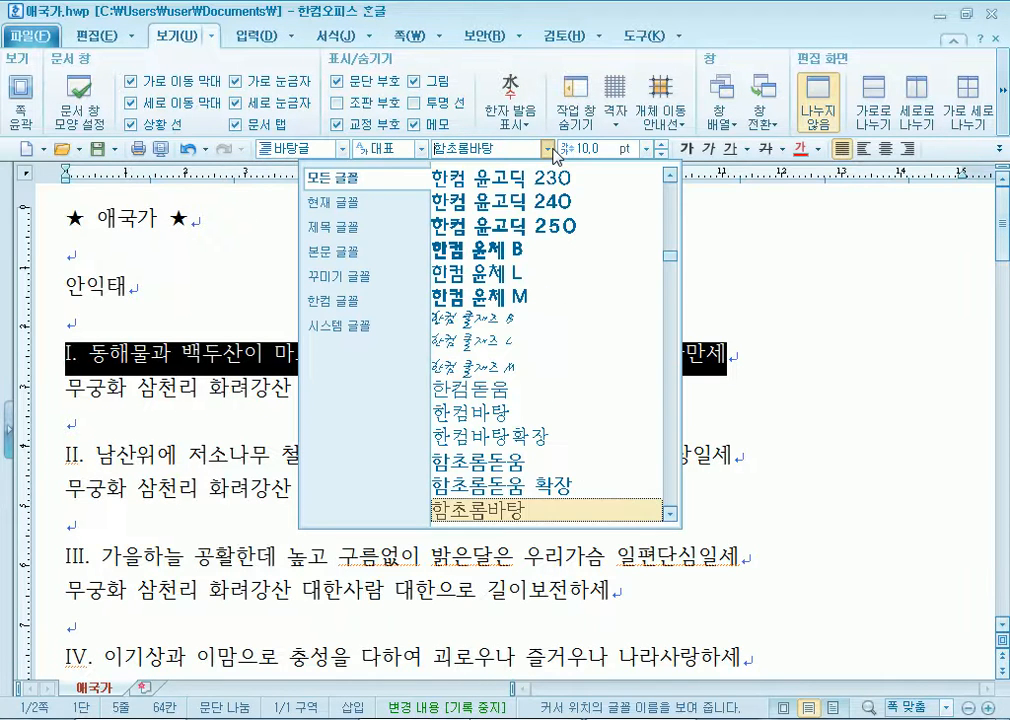
click(490, 462)
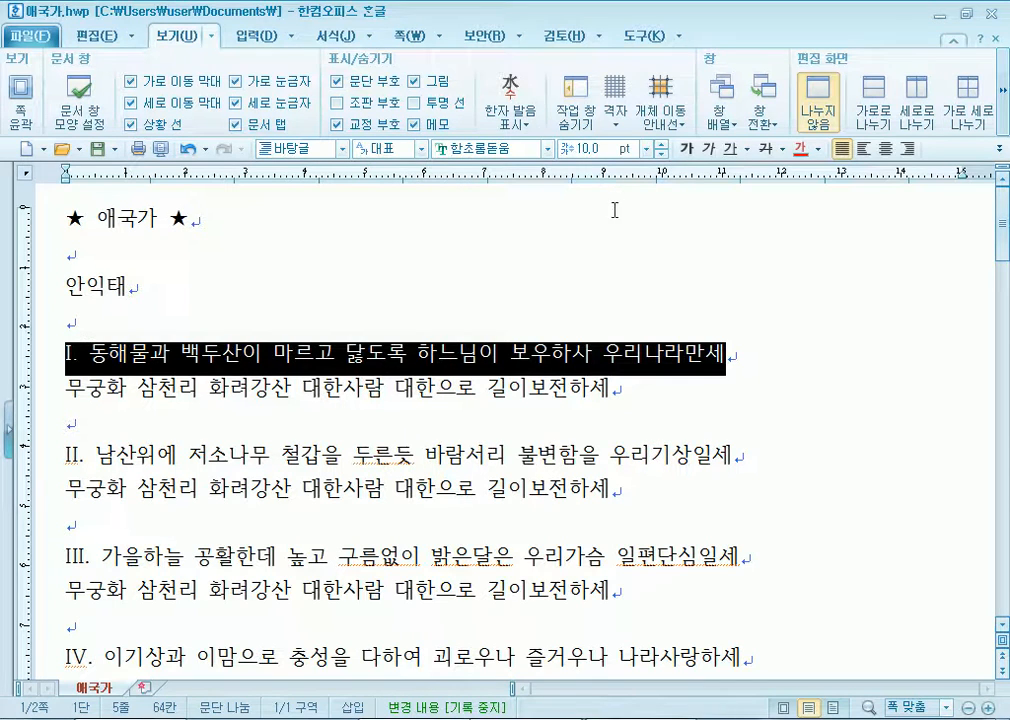
In the paragraph shape (문단 모양) settings for the verse I line, set the spacing above and below the paragraph to 3 pt each.
click(332, 36)
click(833, 59)
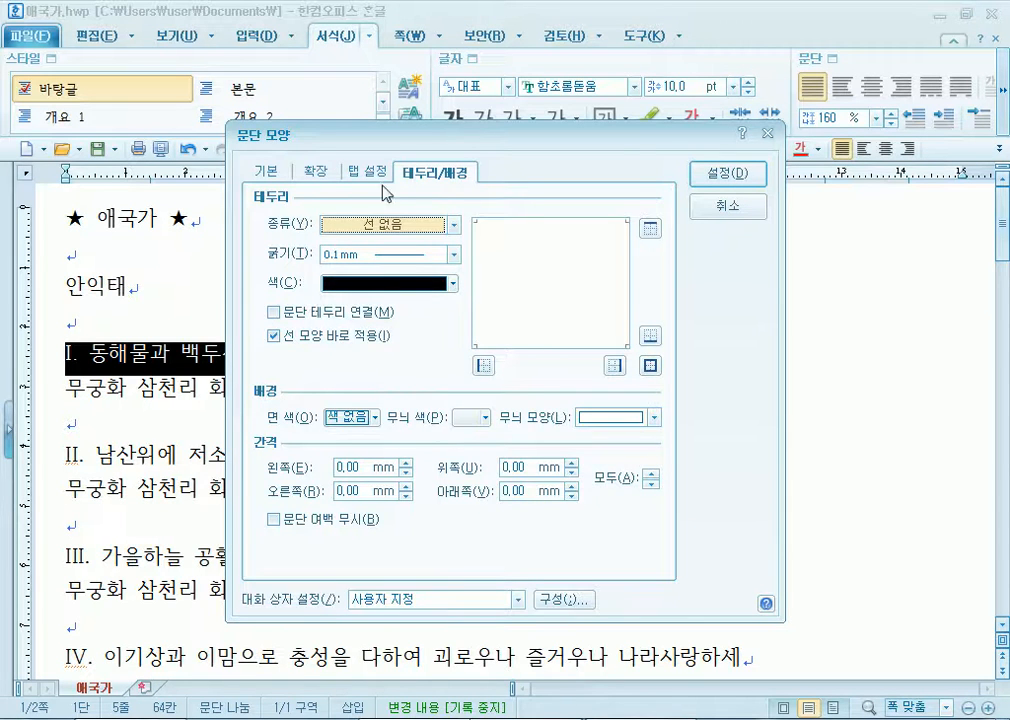
click(288, 175)
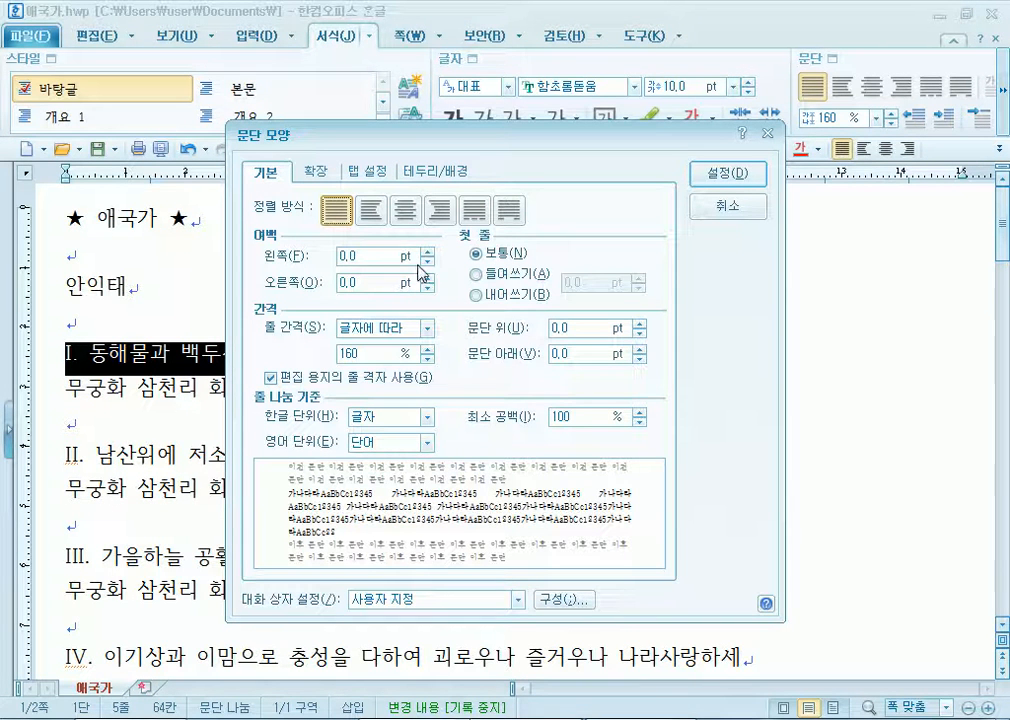
click(640, 347)
click(640, 347)
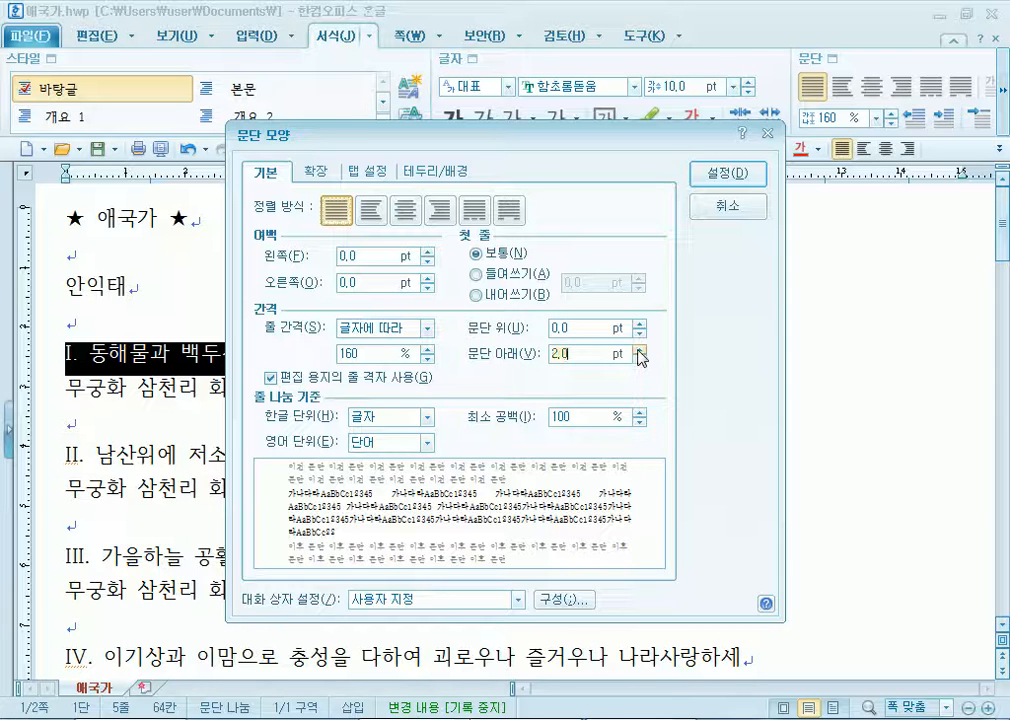
click(640, 347)
click(640, 329)
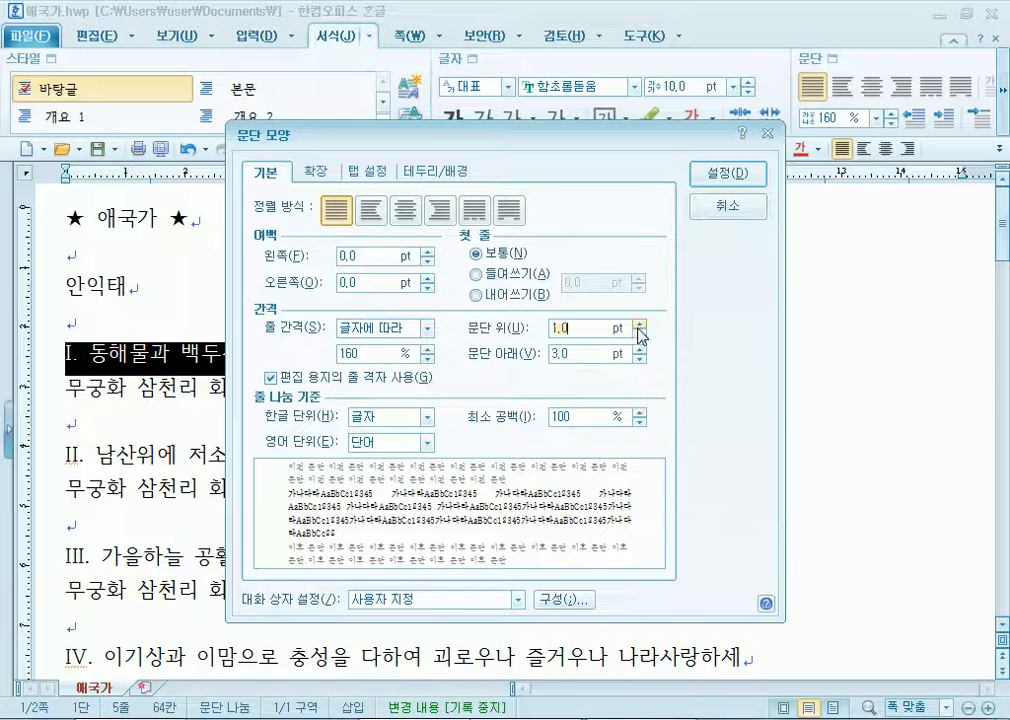
click(640, 329)
click(640, 329)
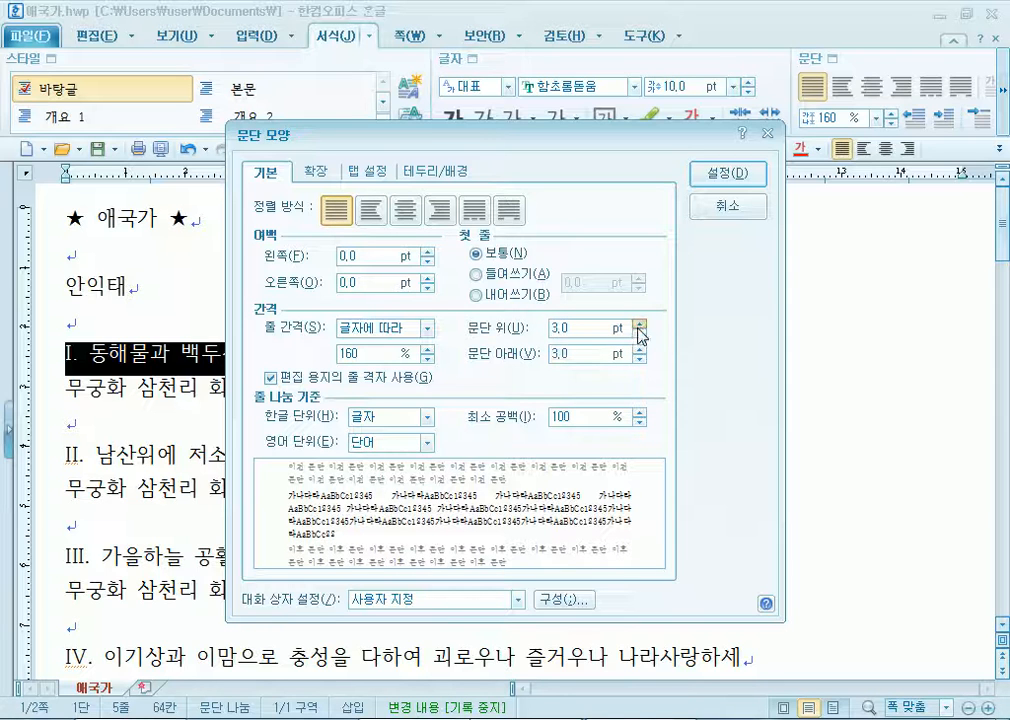
Set the line spacing of the verse I paragraph to 150% and apply the paragraph settings.
click(427, 359)
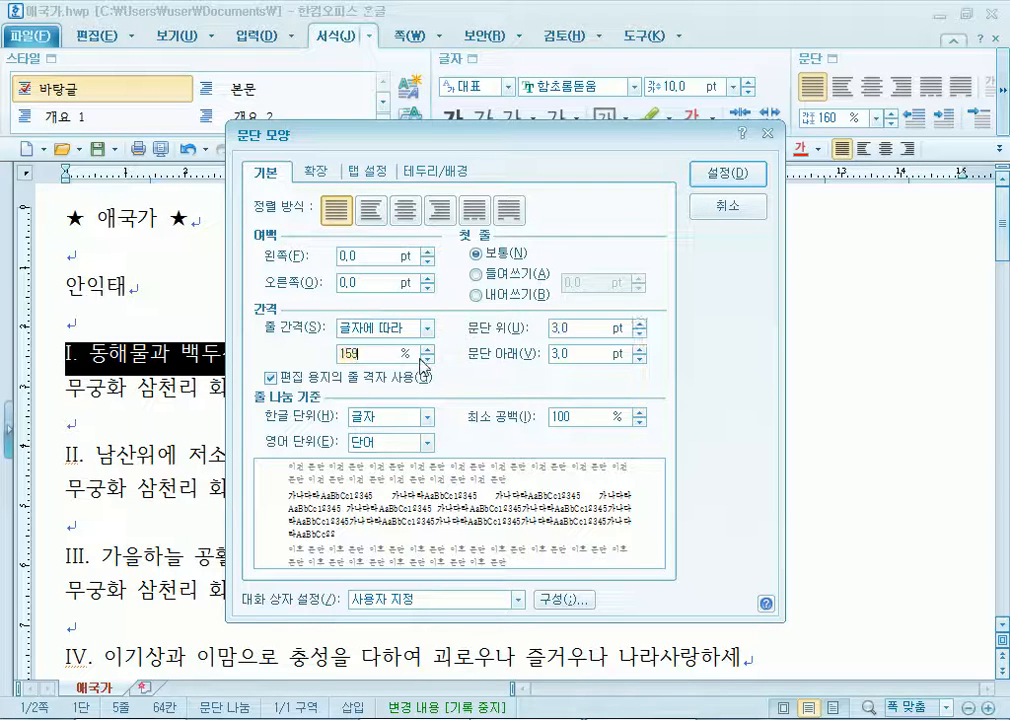
click(426, 359)
click(426, 359)
click(426, 359)
click(427, 359)
click(427, 359)
click(428, 359)
click(428, 359)
click(428, 359)
click(426, 359)
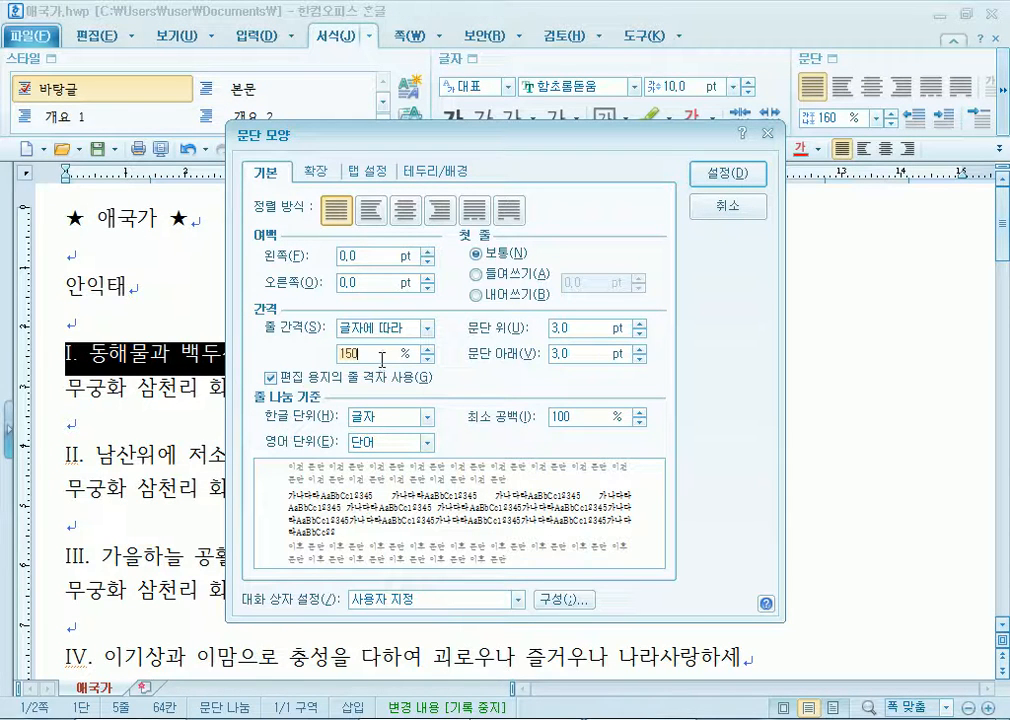
click(714, 174)
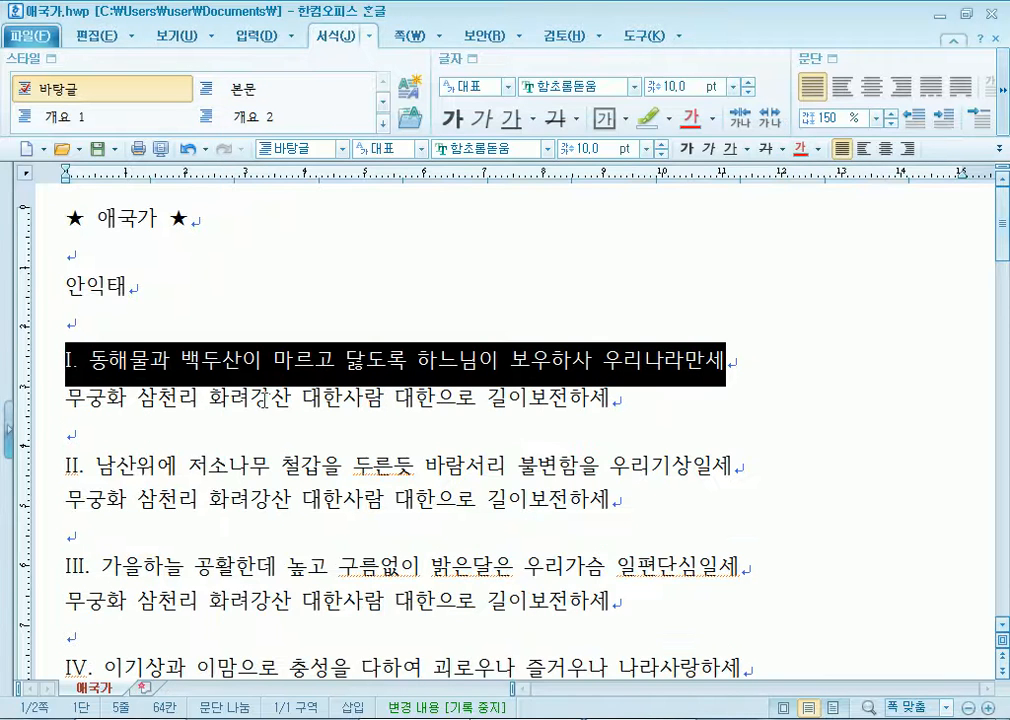
In the character shape (글자 모양) settings for the verse I line, set the character width (장평) to 120%.
click(470, 58)
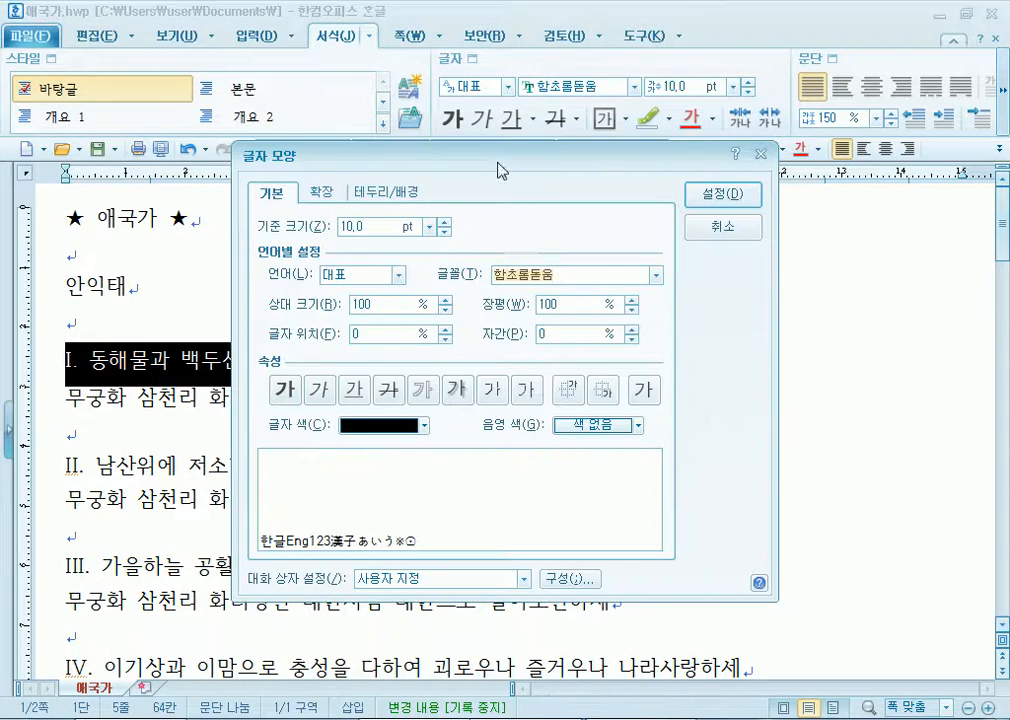
drag(500, 175, 618, 93)
click(751, 219)
click(751, 219)
click(751, 219)
click(751, 219)
click(751, 219)
click(751, 219)
click(751, 219)
click(751, 219)
click(751, 219)
click(751, 219)
click(751, 219)
click(751, 219)
click(751, 219)
click(751, 219)
click(751, 219)
click(751, 219)
click(751, 219)
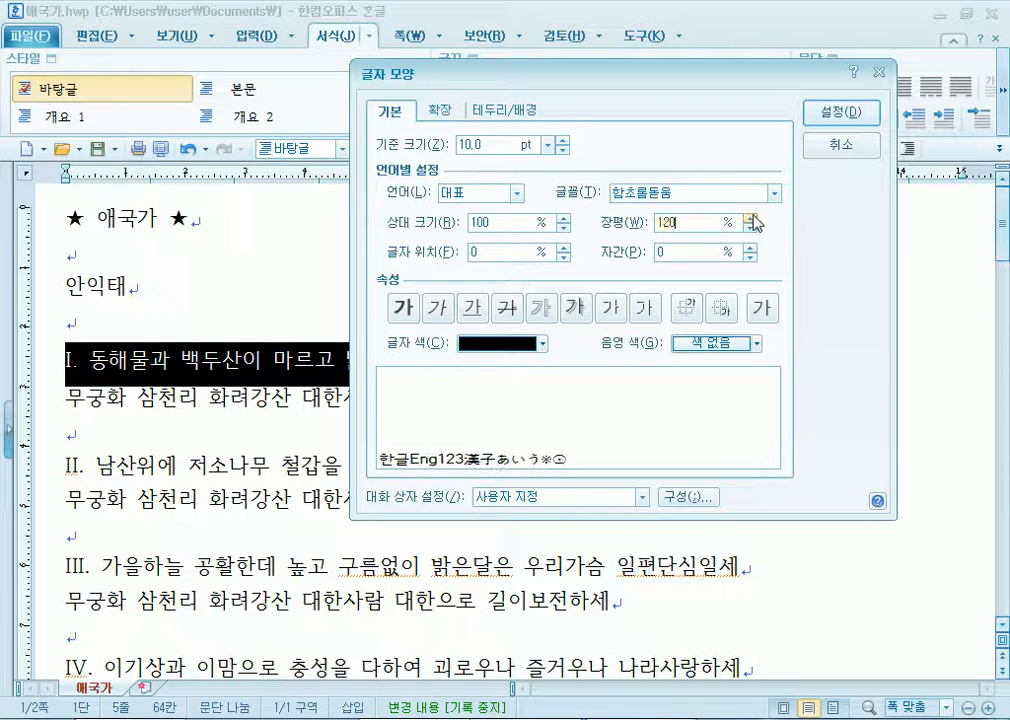
Set the letter spacing (자간) of the verse I line to -5% and apply the character settings.
click(749, 257)
click(749, 257)
click(749, 257)
click(749, 257)
click(749, 257)
click(749, 257)
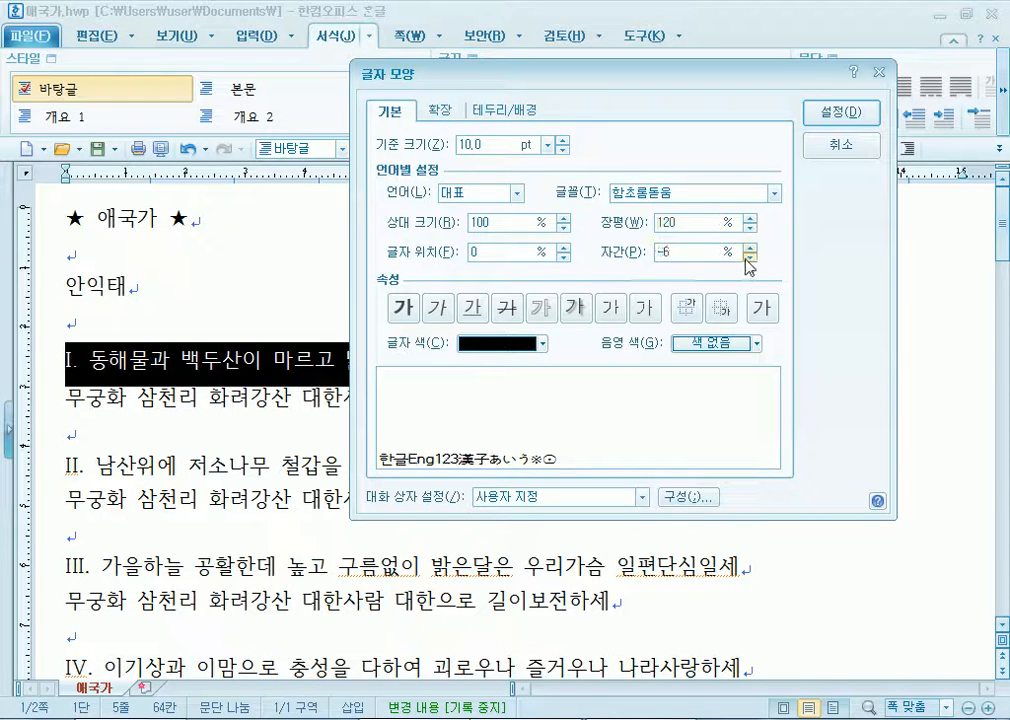
click(748, 248)
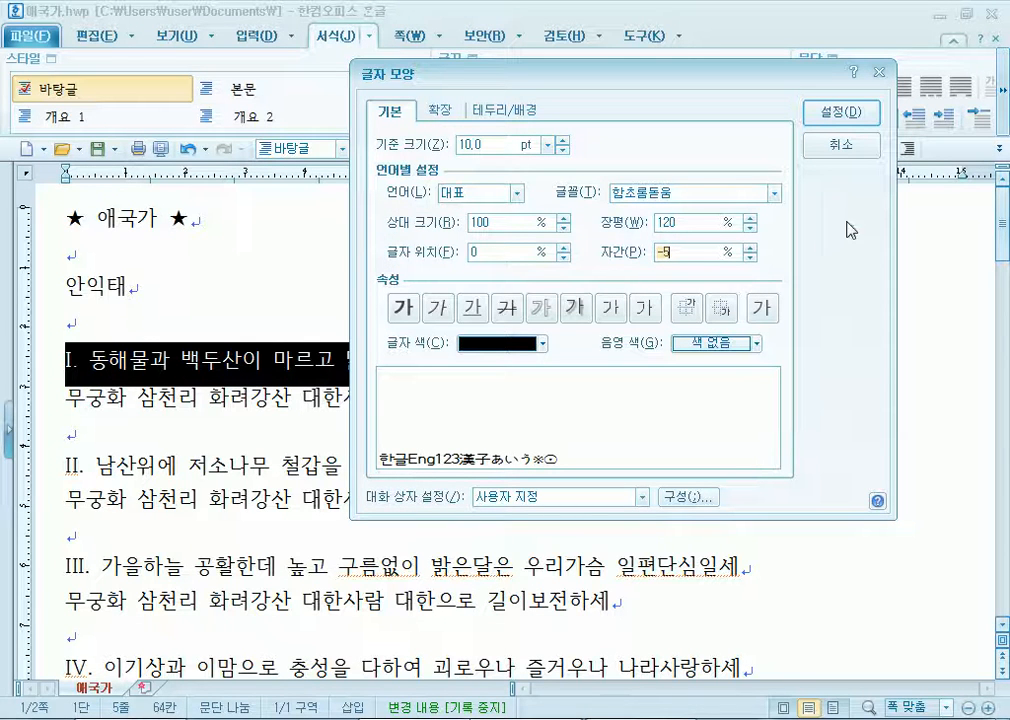
click(840, 116)
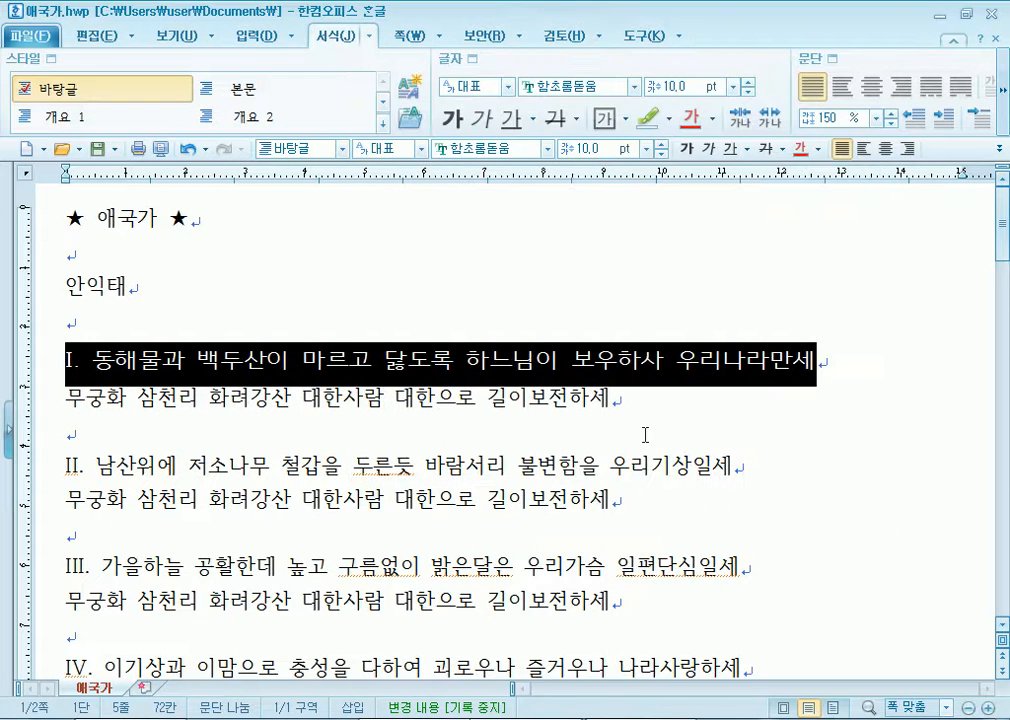
Compare the formatted verse I line with the other numbered verse lines that need the same formatting.
click(598, 418)
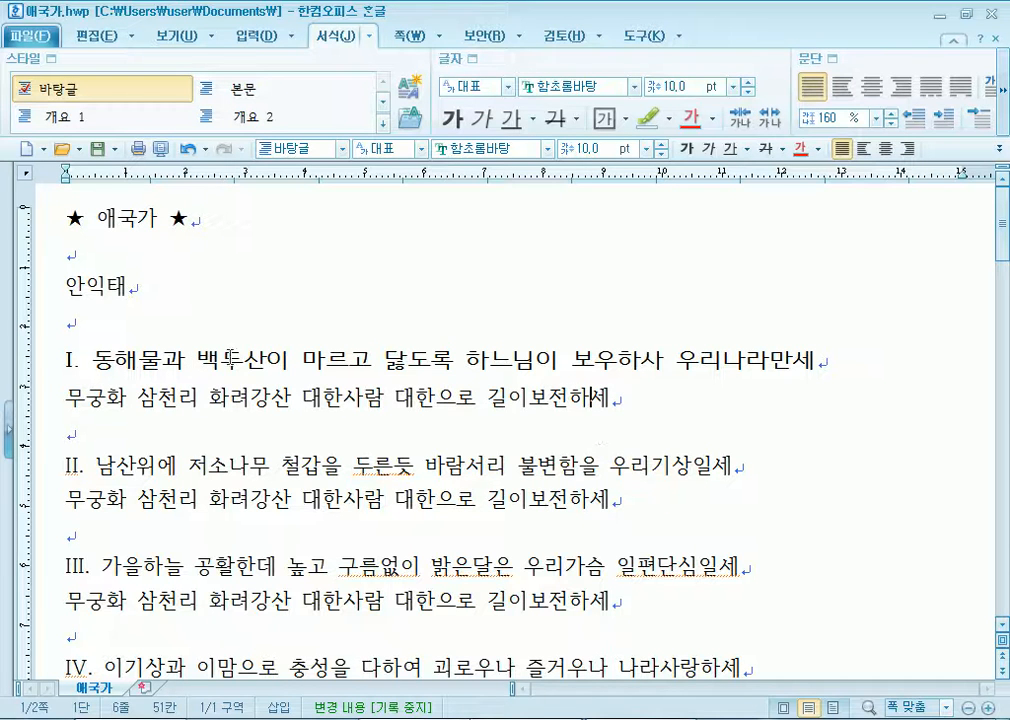
drag(222, 362, 266, 362)
click(329, 366)
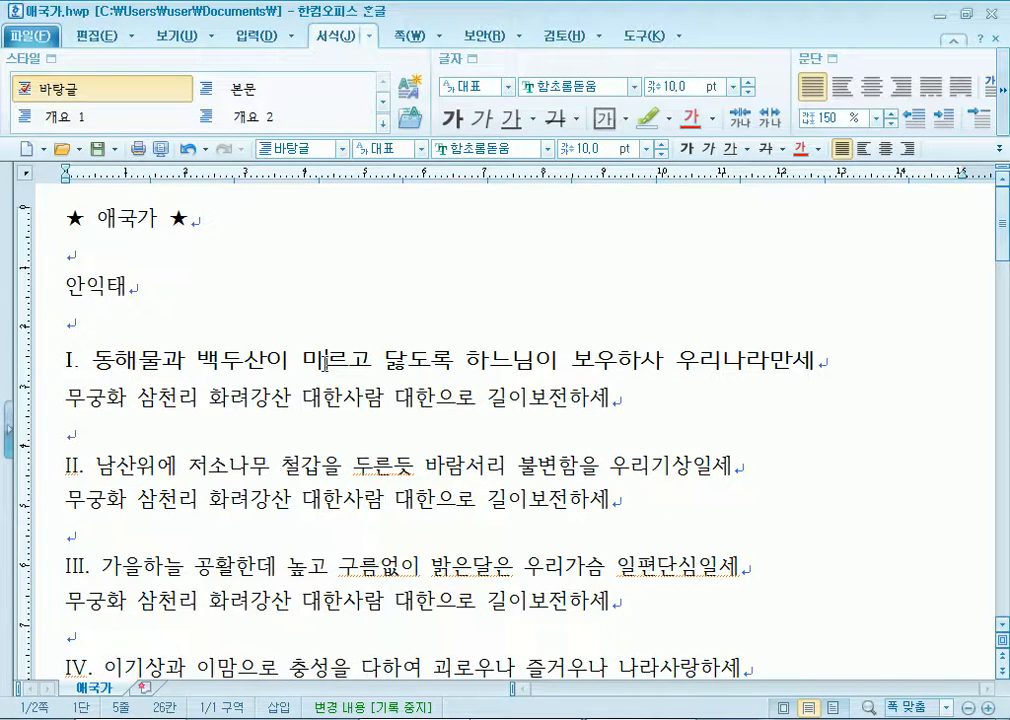
scroll(329, 366, down, 3)
drag(103, 386, 162, 421)
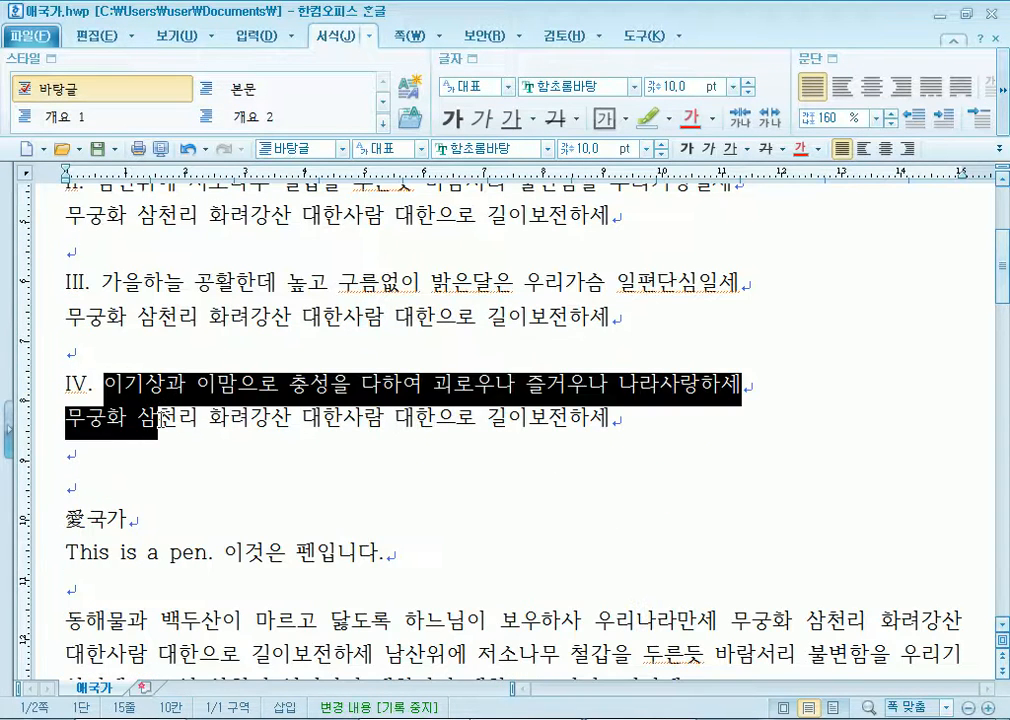
scroll(160, 421, up, 3)
drag(160, 354, 273, 354)
scroll(264, 408, down, 2)
drag(63, 274, 783, 273)
scroll(723, 310, up, 2)
drag(65, 361, 161, 360)
click(64, 465)
drag(64, 465, 766, 470)
drag(65, 361, 820, 360)
drag(48, 467, 775, 478)
click(694, 510)
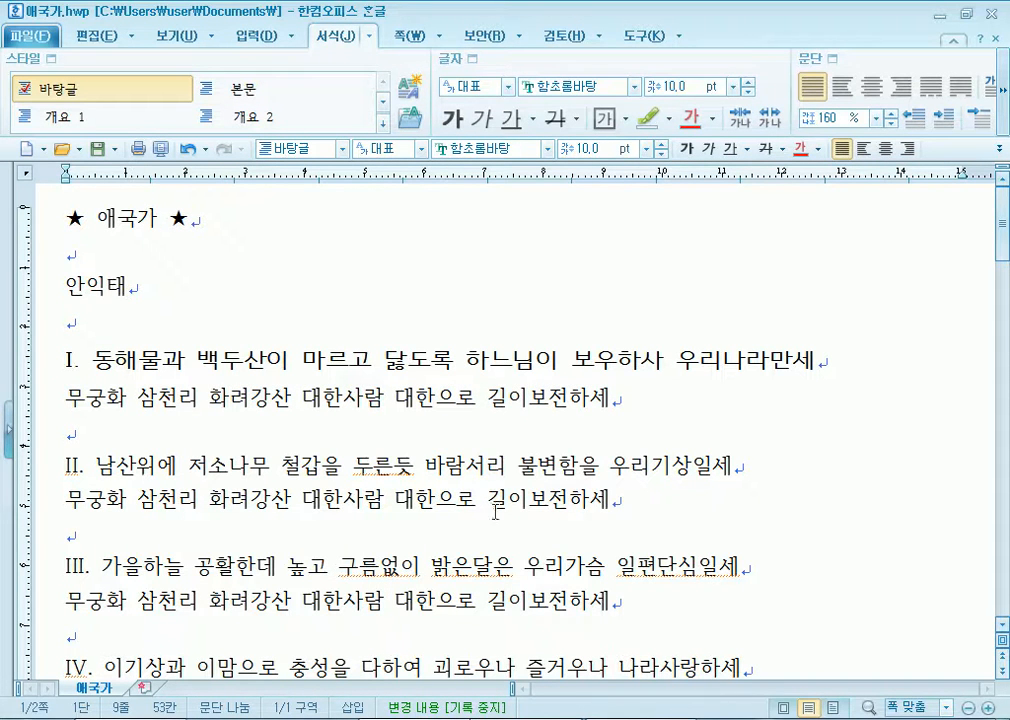
click(272, 436)
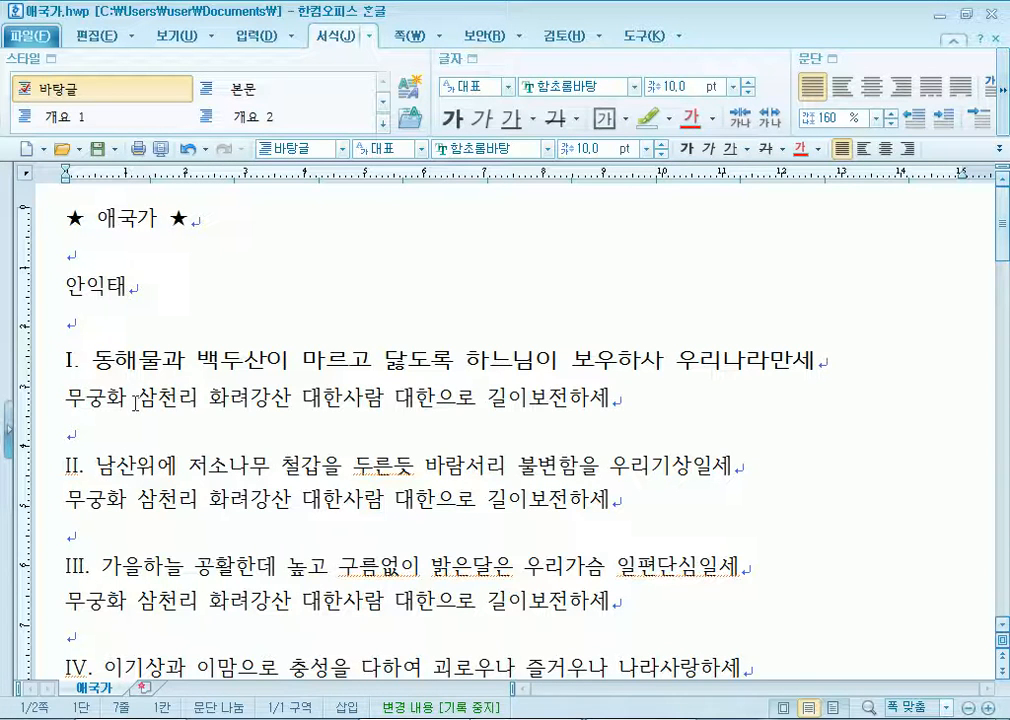
drag(64, 360, 852, 380)
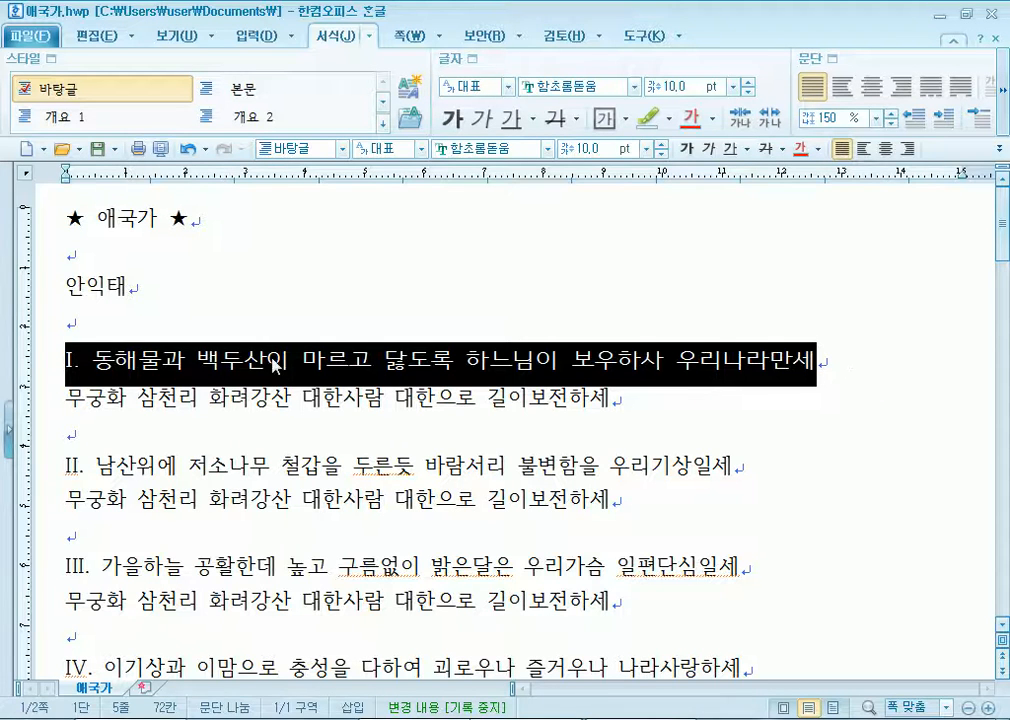
click(293, 361)
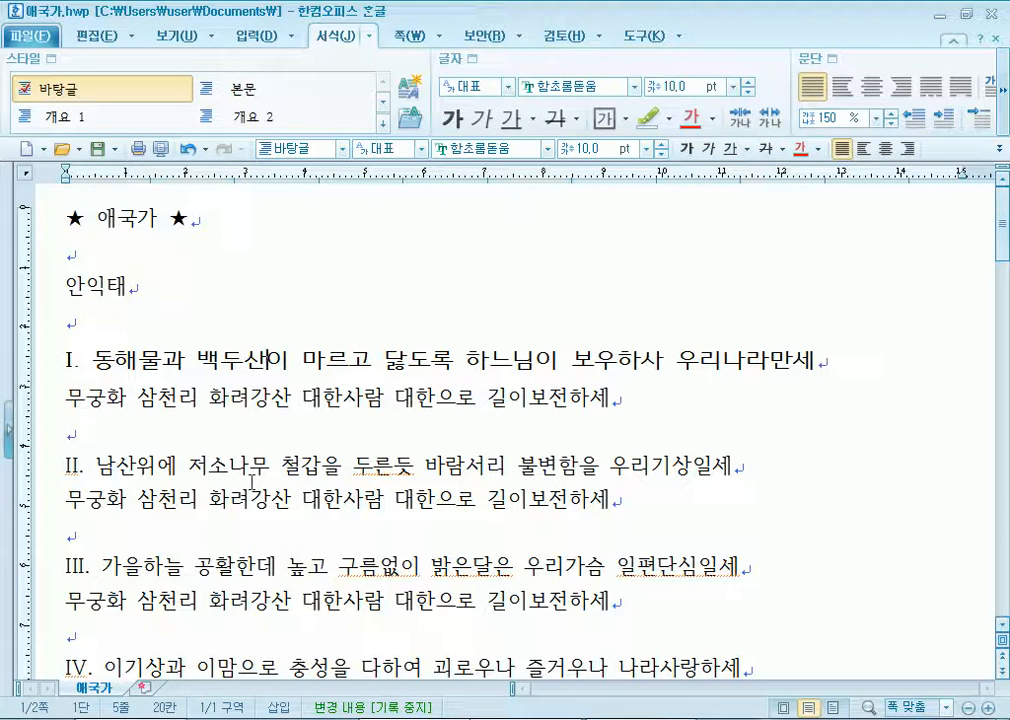
Copy both the character and paragraph shape of the verse I line with 모양 복사 (글자 모양과 문단 모양 둘 다 복사).
click(405, 361)
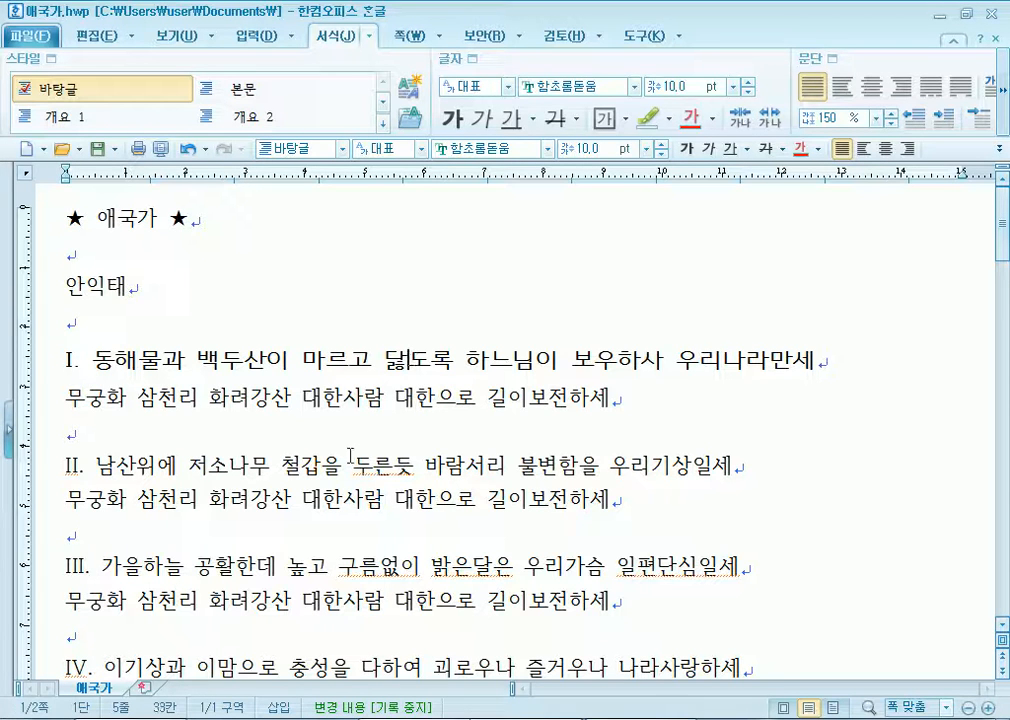
click(88, 36)
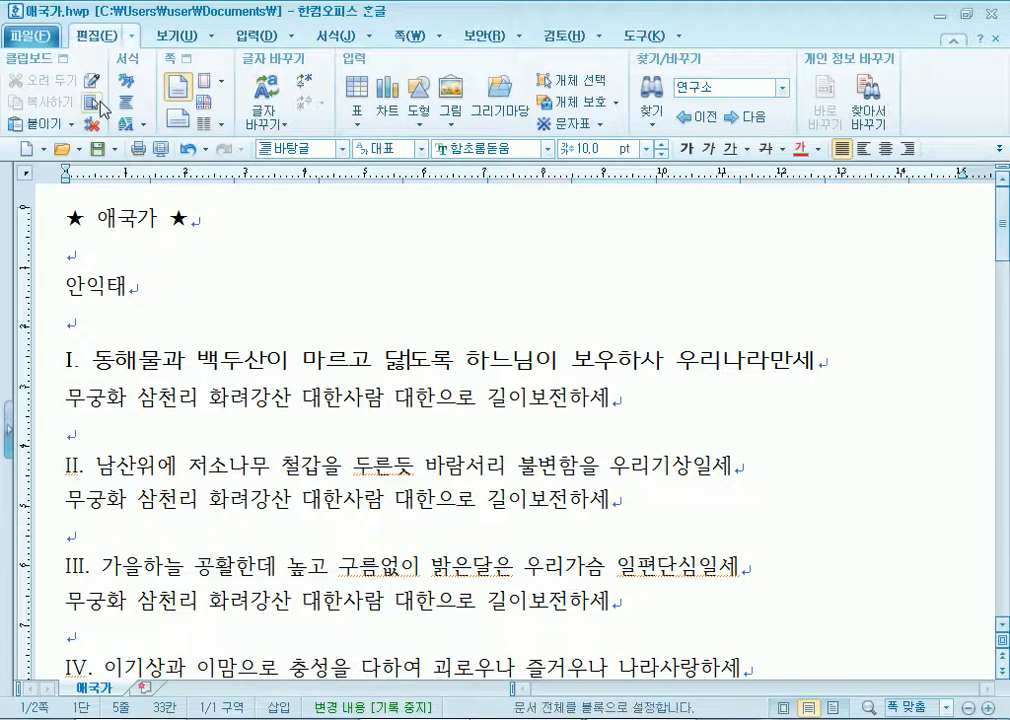
click(131, 38)
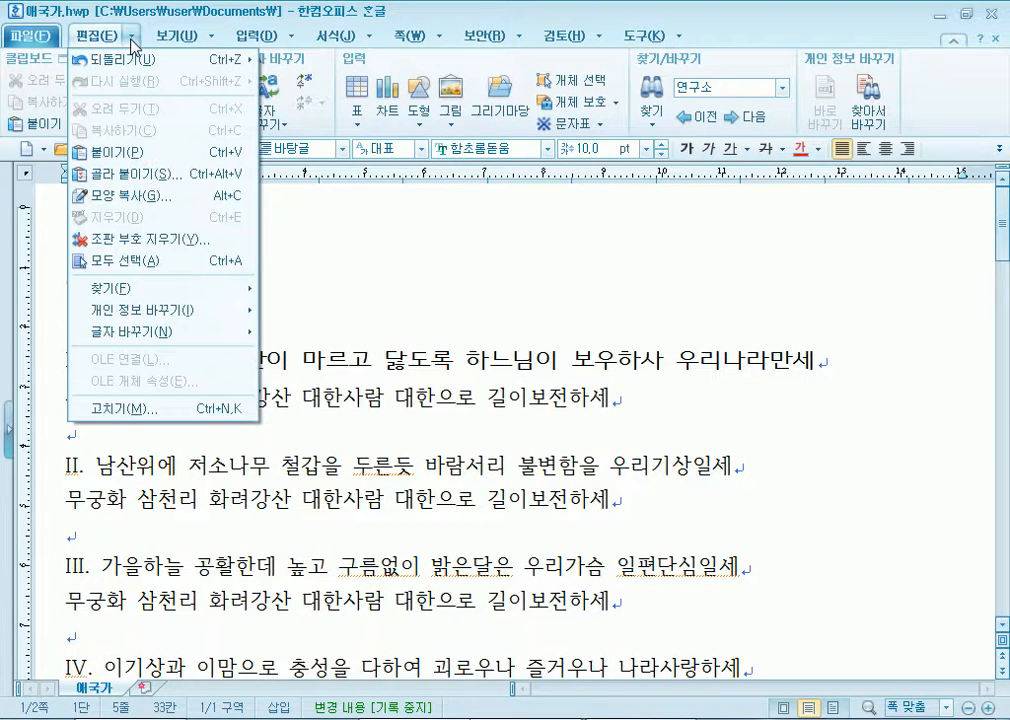
click(162, 198)
drag(427, 249, 474, 152)
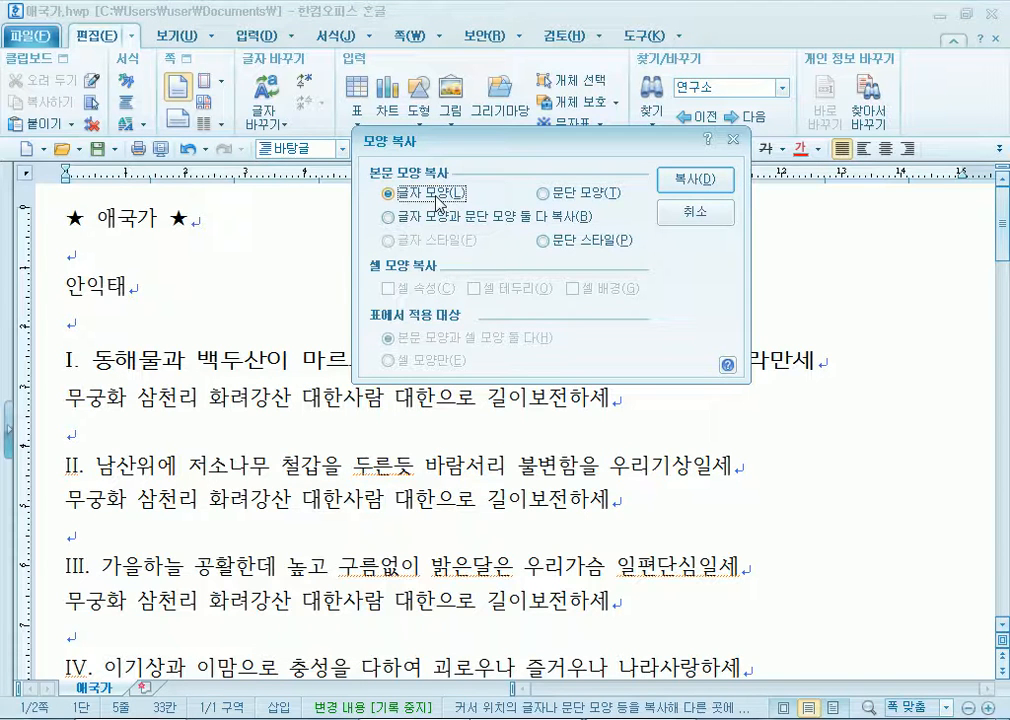
click(414, 220)
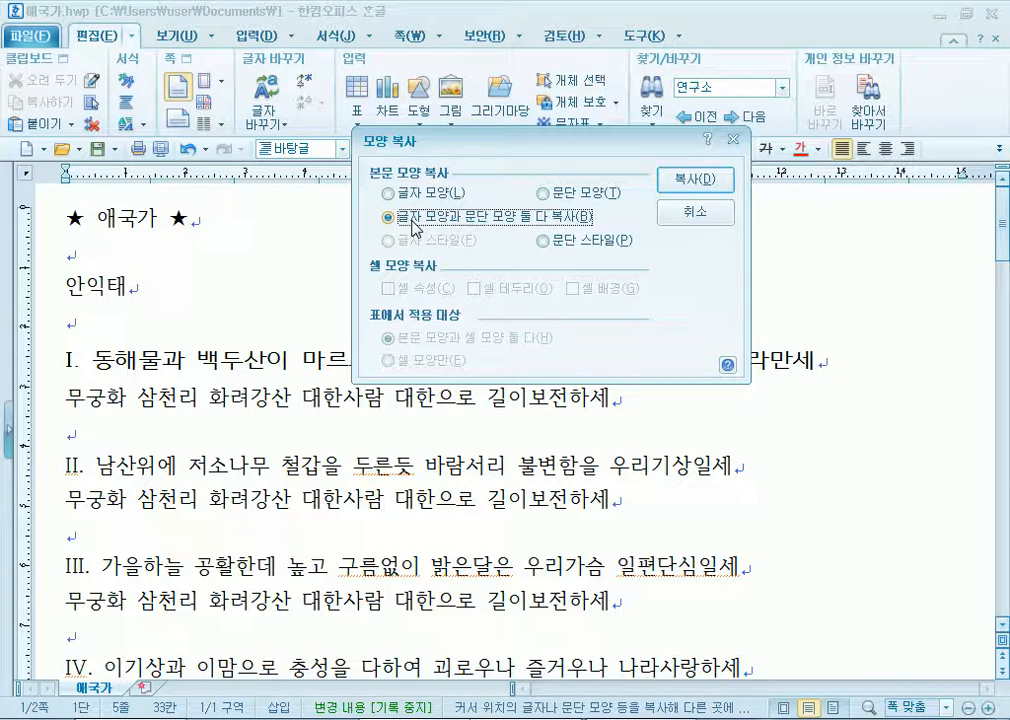
click(578, 198)
click(415, 194)
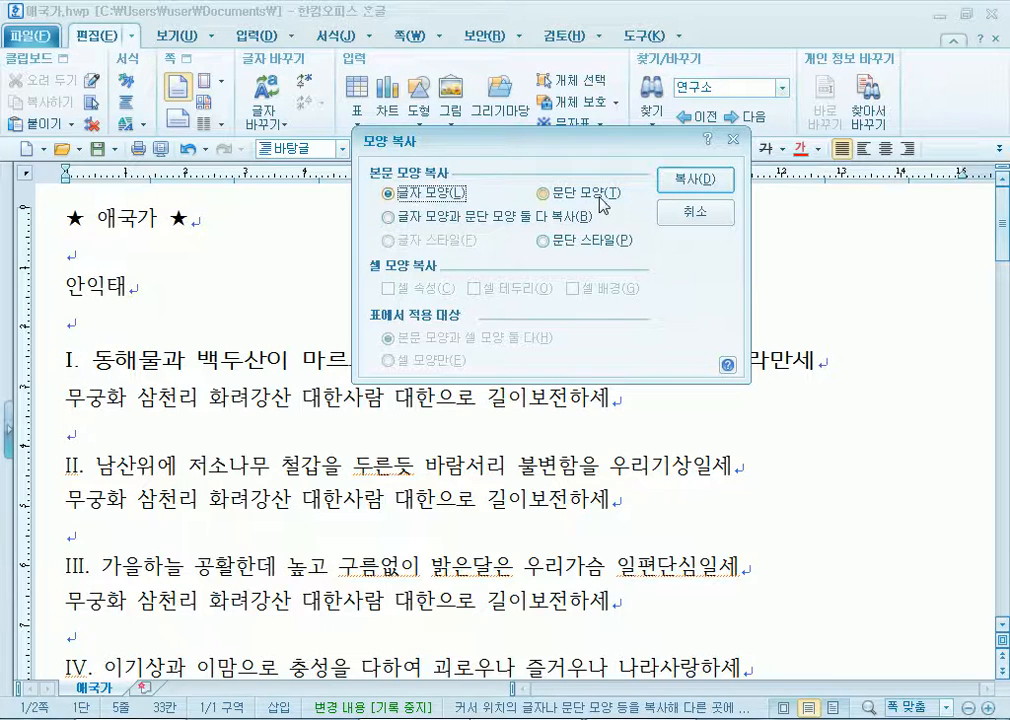
click(437, 215)
drag(400, 140, 500, 32)
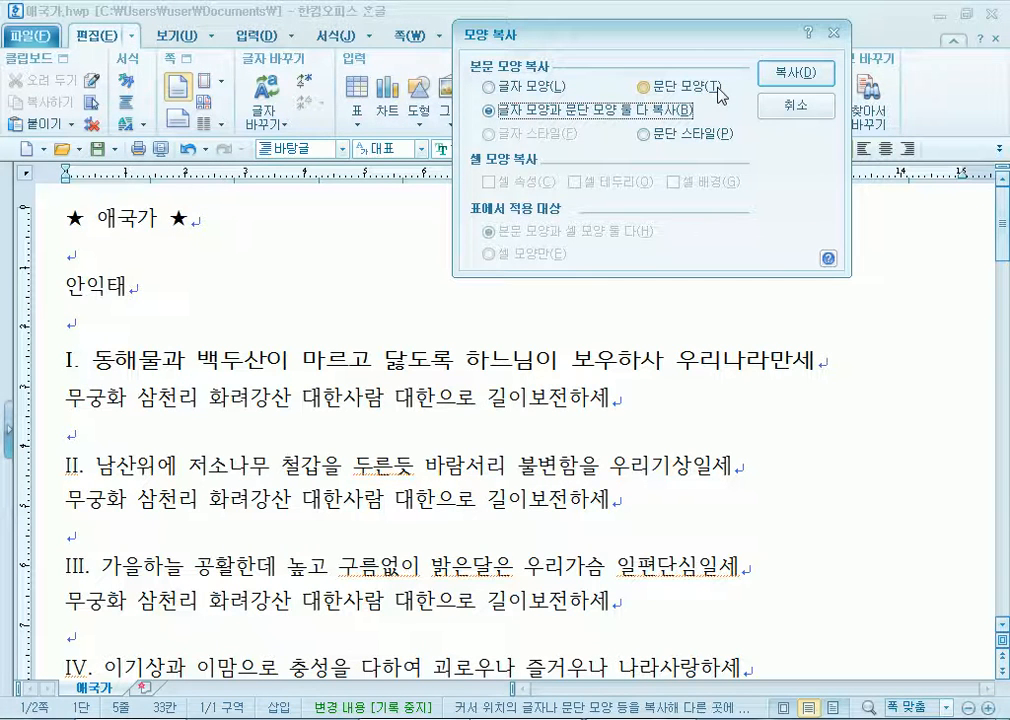
click(785, 80)
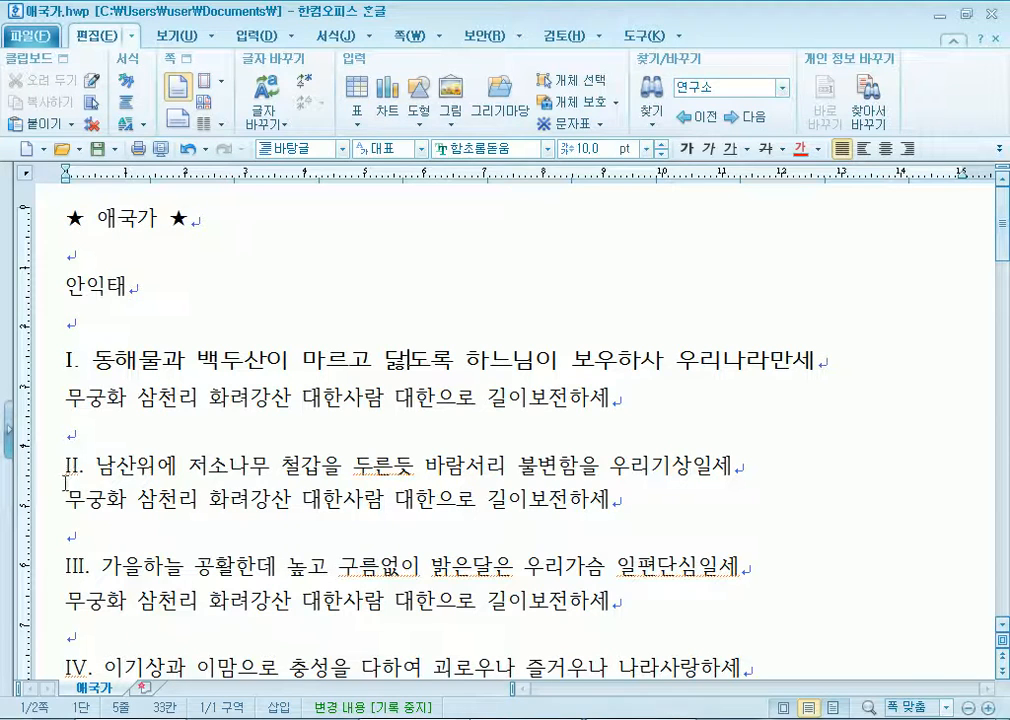
Apply the copied character and paragraph formatting to the entire verse II line, starting with "II. 남산위에".
drag(62, 466, 740, 467)
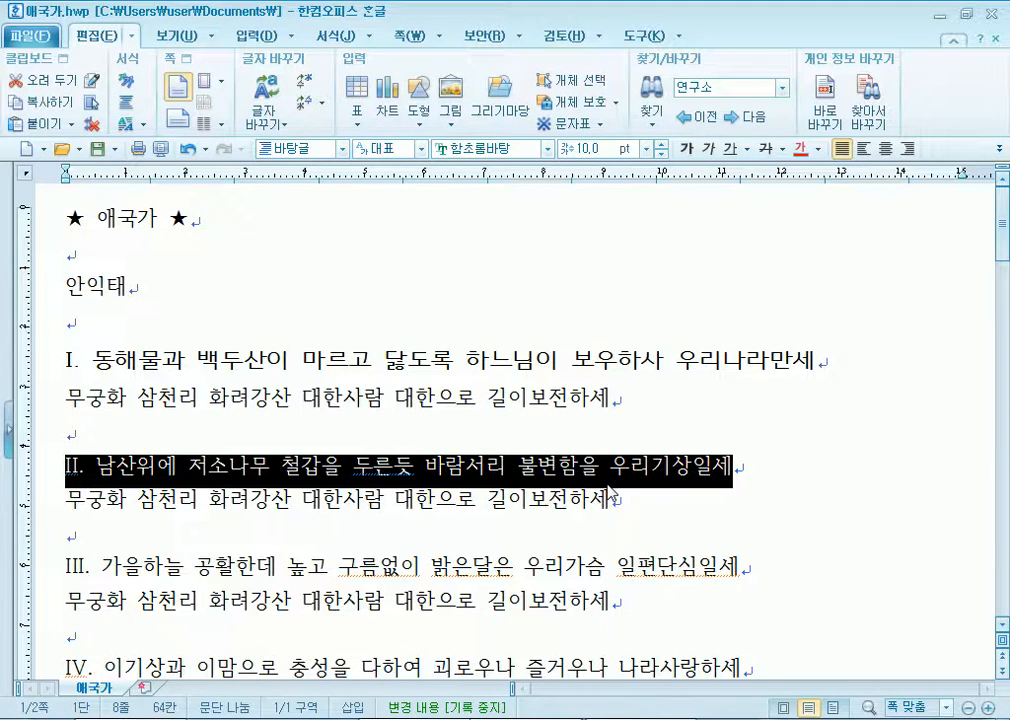
key(alt+c)
scroll(460, 467, down, 1)
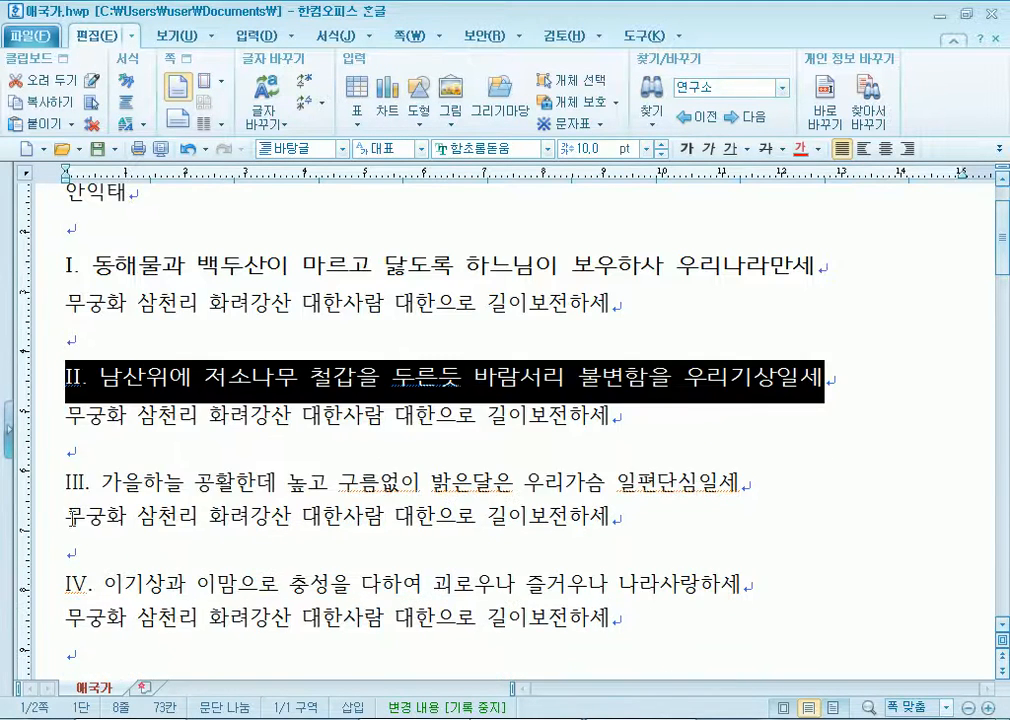
Apply the copied character and paragraph formatting to the entire verse III line and the entire verse IV line.
drag(64, 482, 755, 481)
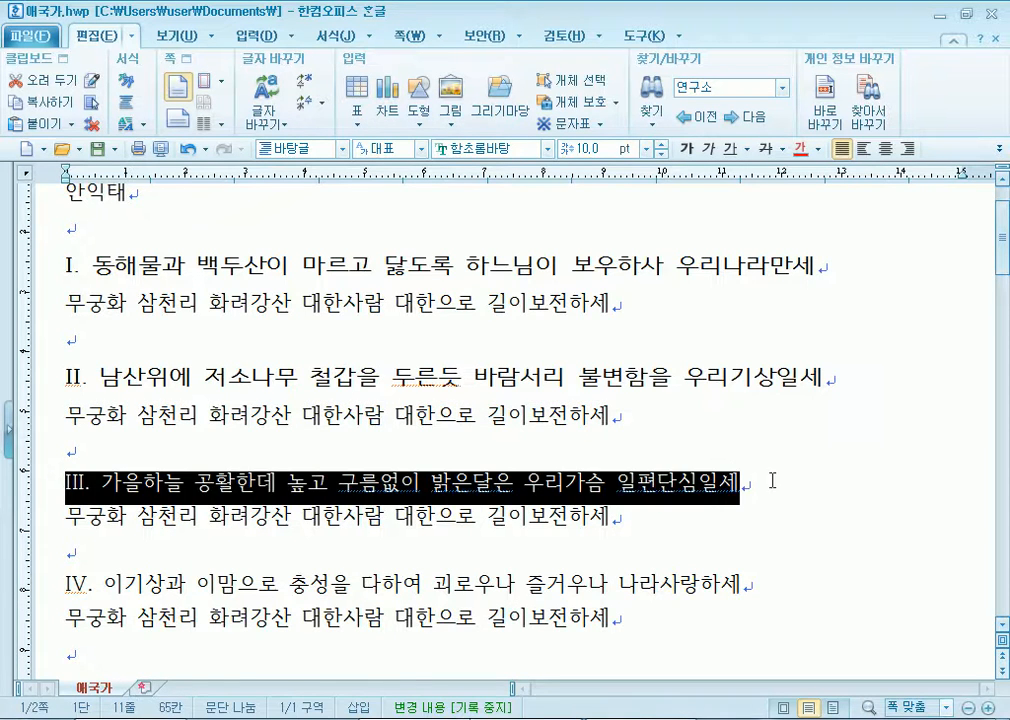
key(alt+c)
scroll(452, 451, down, 2)
click(58, 406)
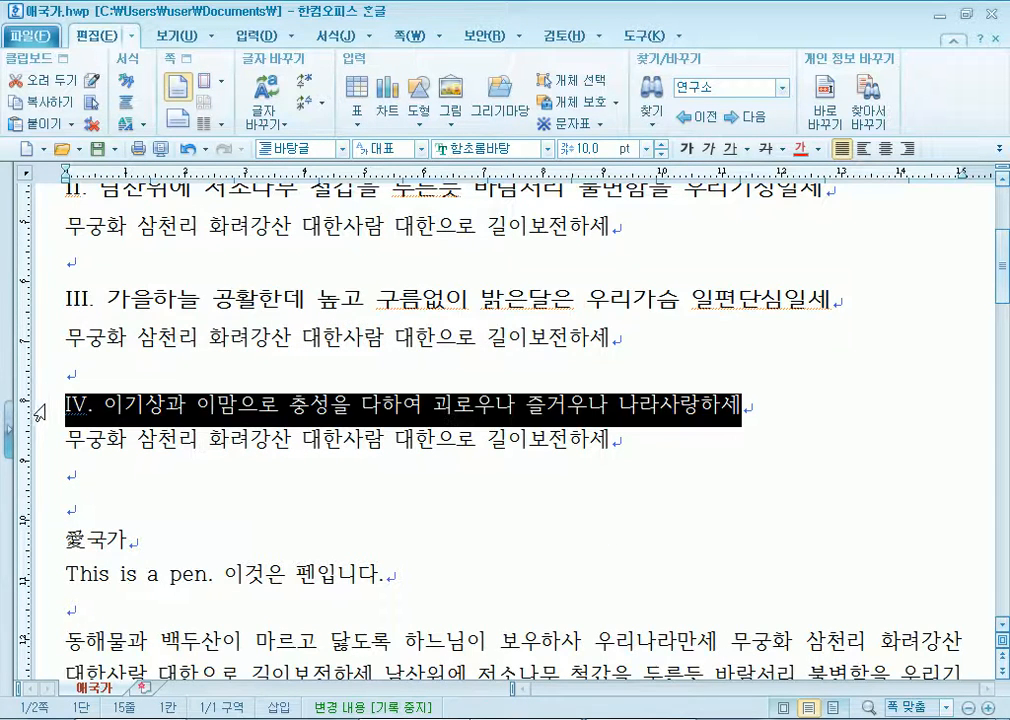
key(alt+c)
click(282, 373)
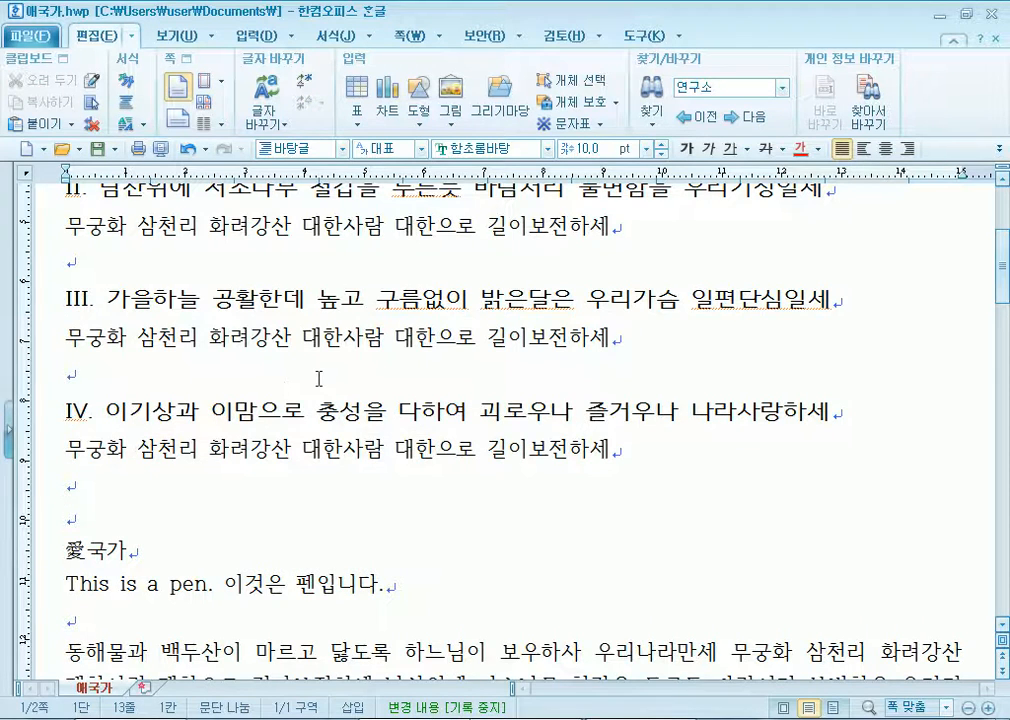
scroll(318, 378, up, 2)
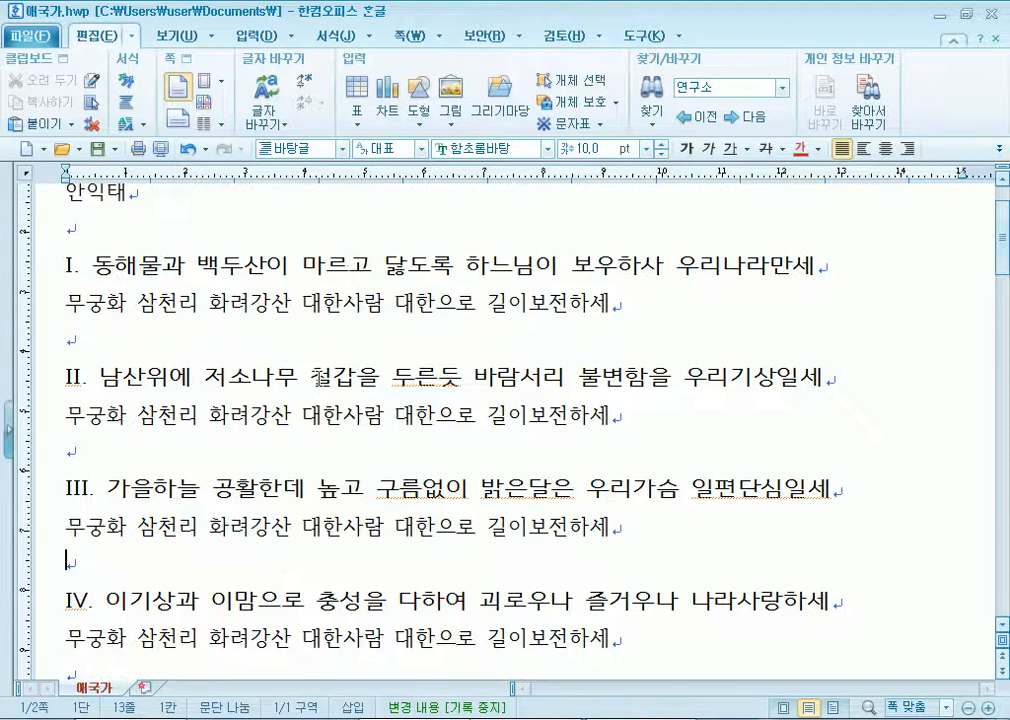
scroll(318, 378, up, 1)
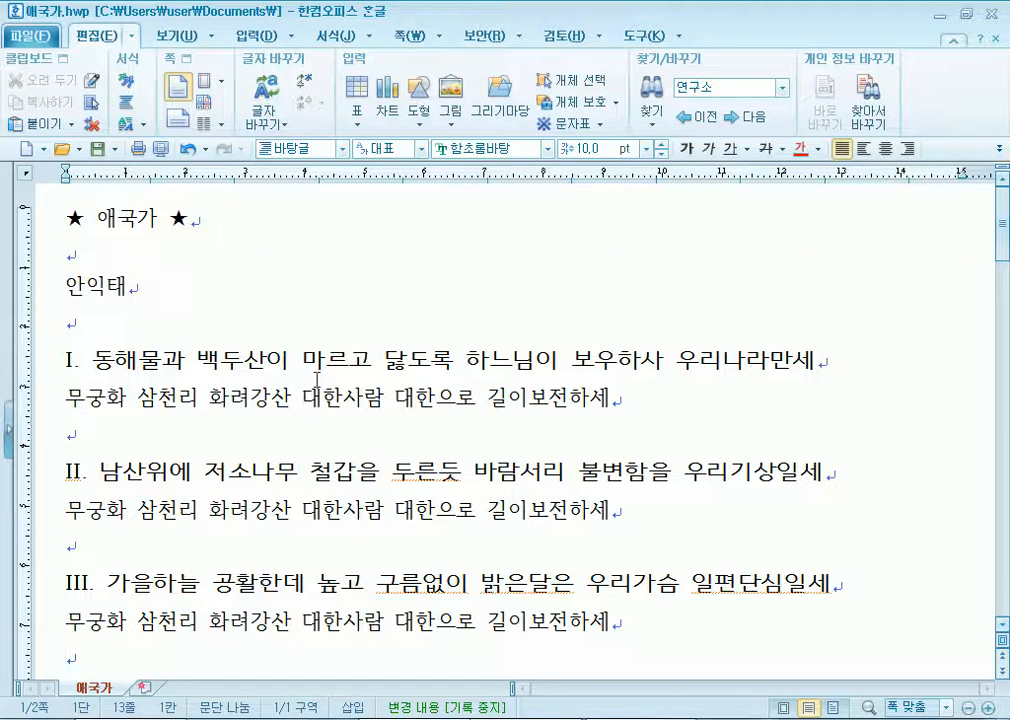
Switch to the Notepad memo with the 장평 and 자간 notes and add the line "문서에서 보기 좋게 작성된 글이 있다." below them.
click(232, 719)
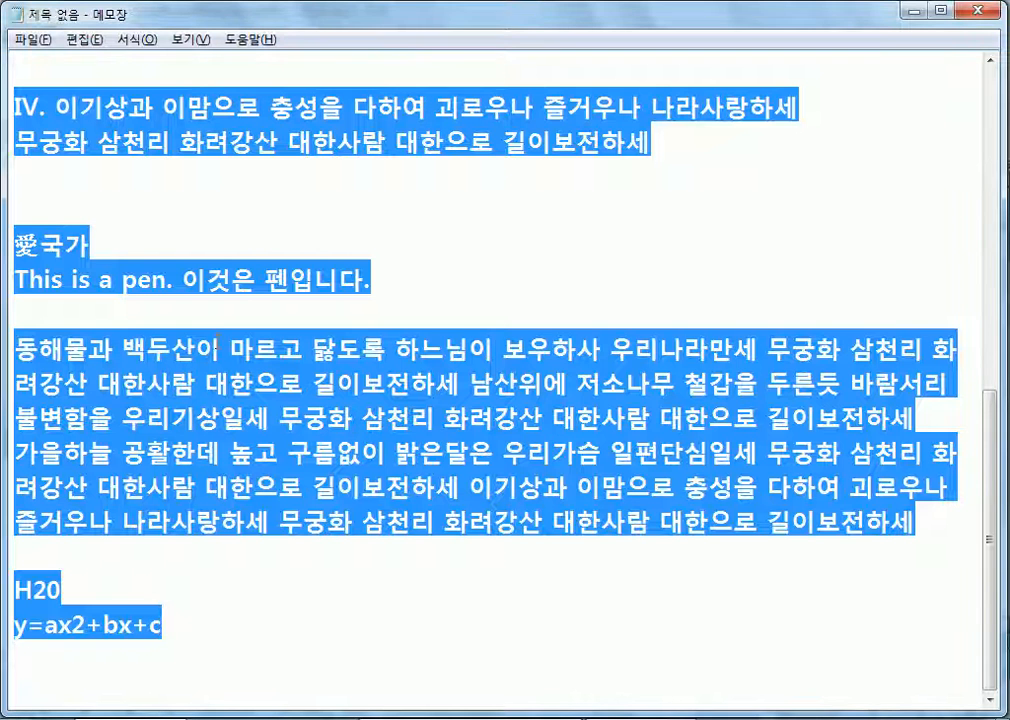
text(한글 : 태나무 영문 : 맑은 고딕 한자 : 한양해서  장평 : 크기(높이)에 대한 너비의 비율 자간 : 글자와 글자사이의 간격(-50 ~ 50))
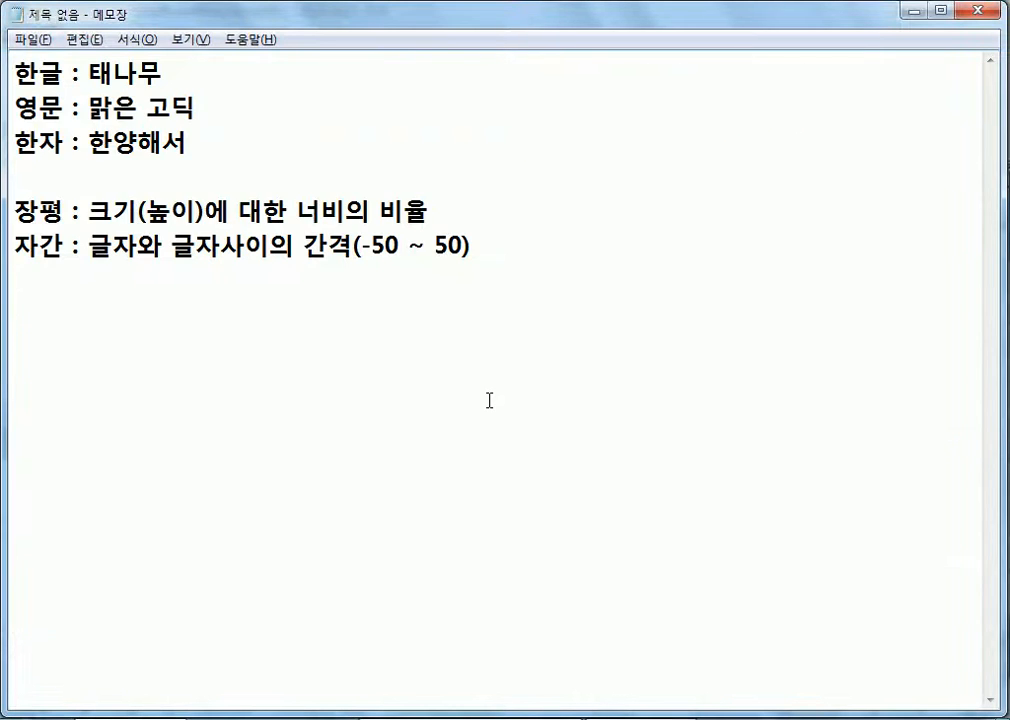
text(문서에서 ㅂ)
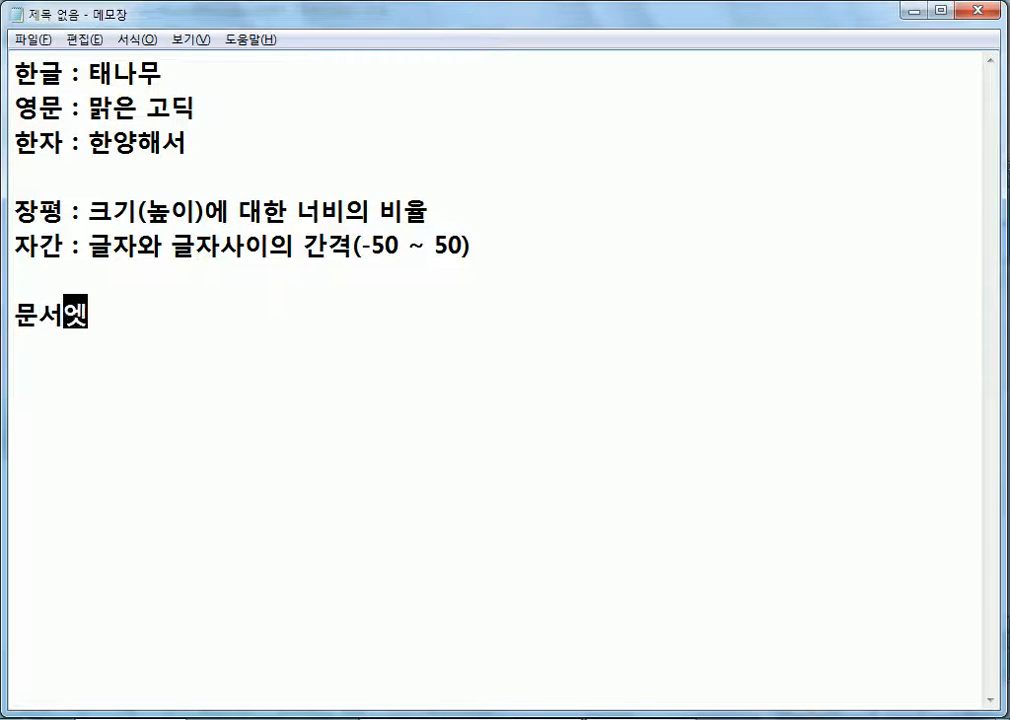
text(보기 좋게)
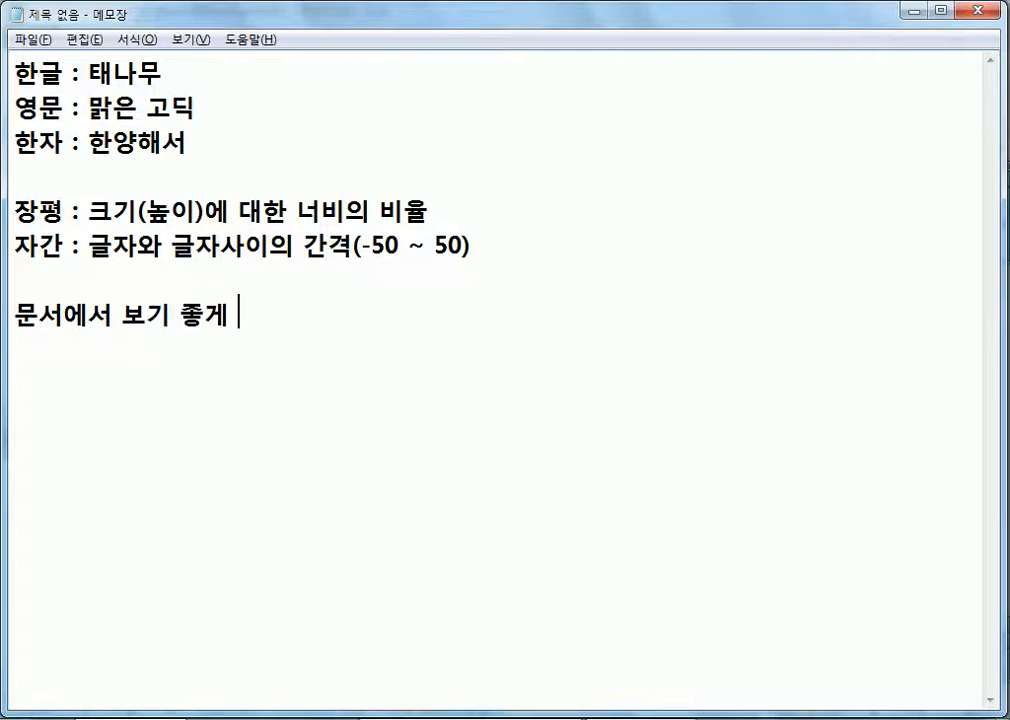
text( 작성된 )
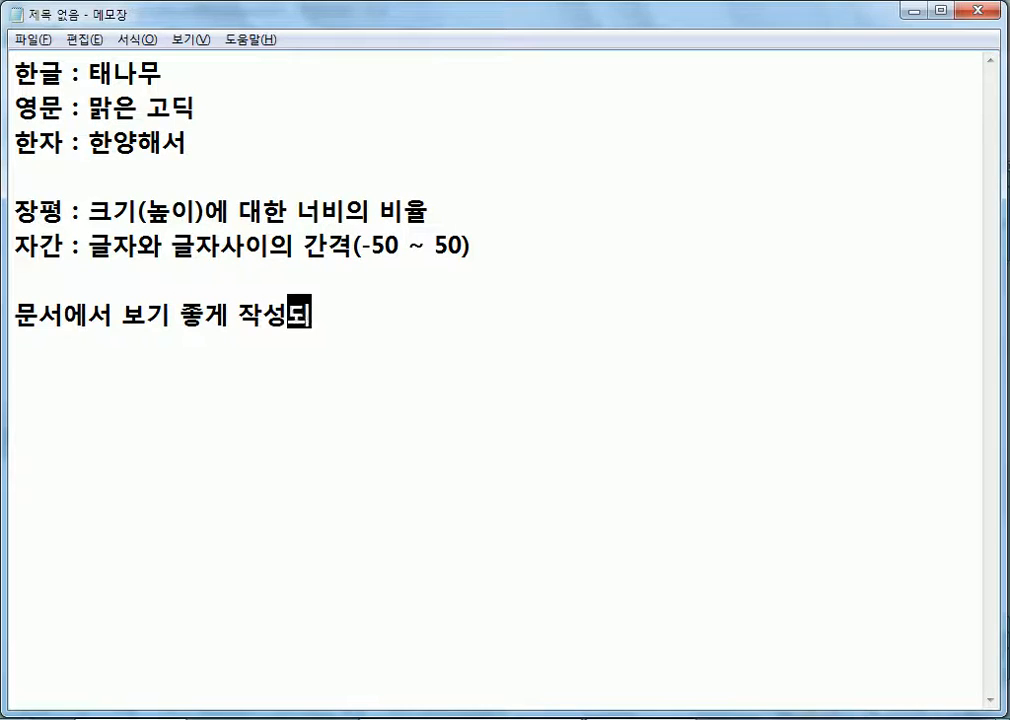
text(글이 있다.)
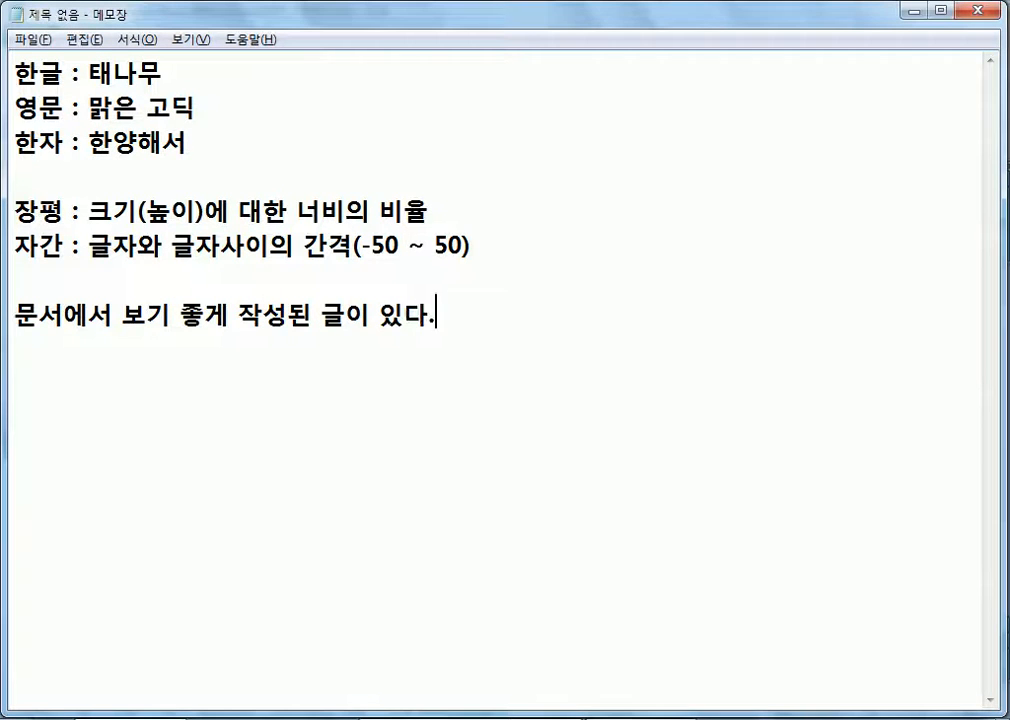
Add the line "이 글의 서식만 복사하고 싶을 경우" to the memo.
key(Return)
text(이 글의)
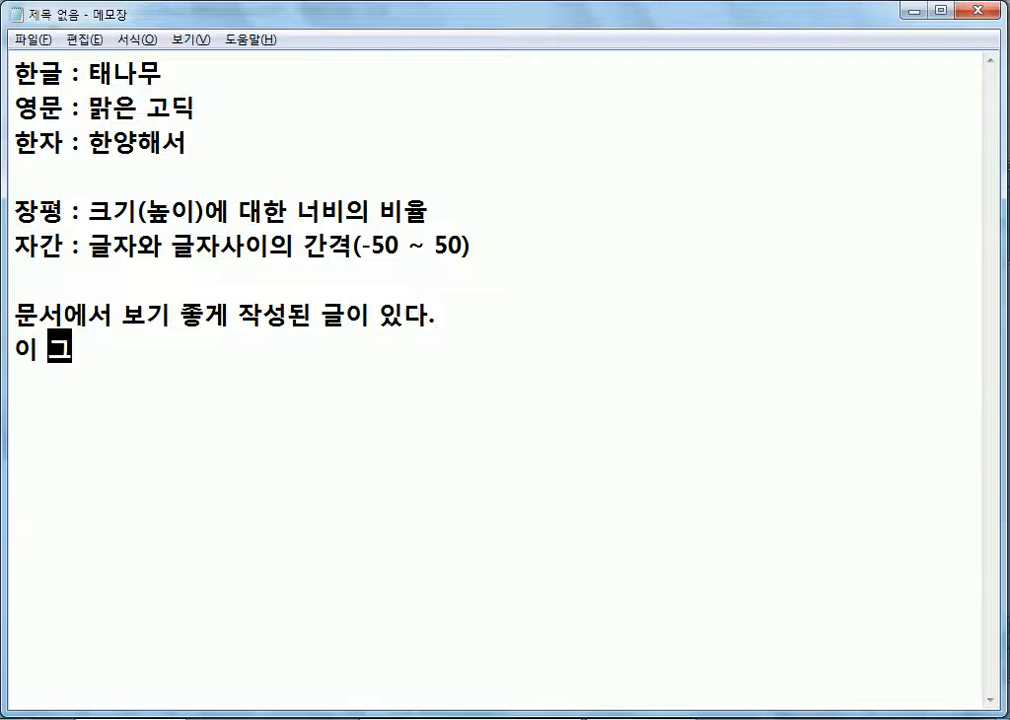
text( 서식만 )
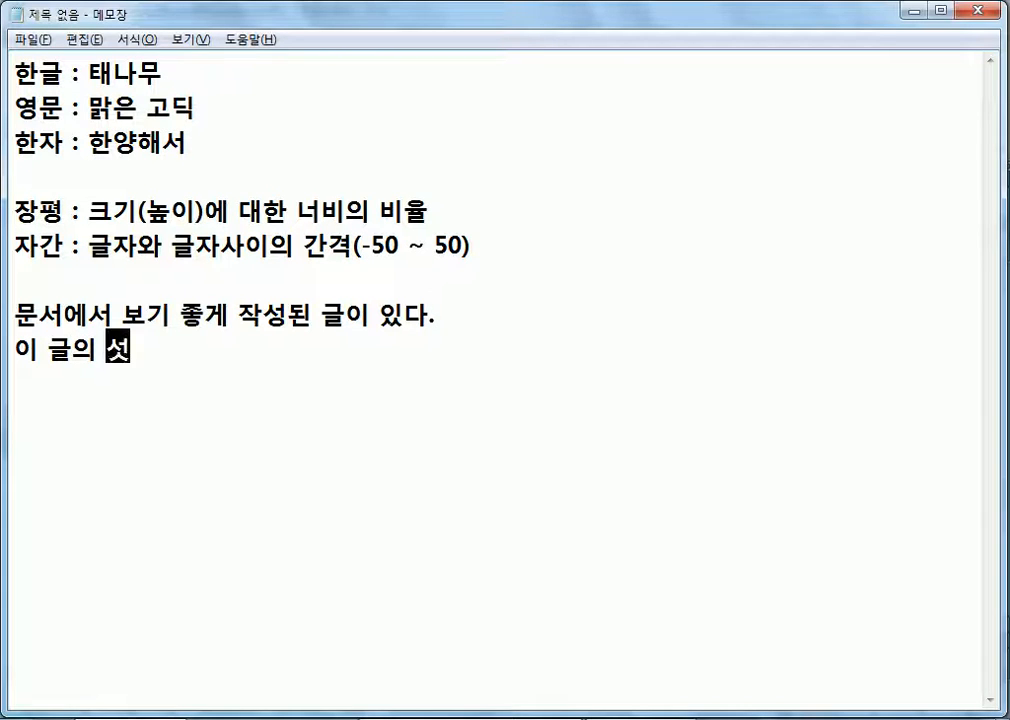
text(복삿)
text(사)
key(BackSpace)
text(하고 싶을 경우)
Add the first instruction, "1. 멋진 서식이 있는 글에 클릭한다.", on a new line.
key(Return)
text(1.)
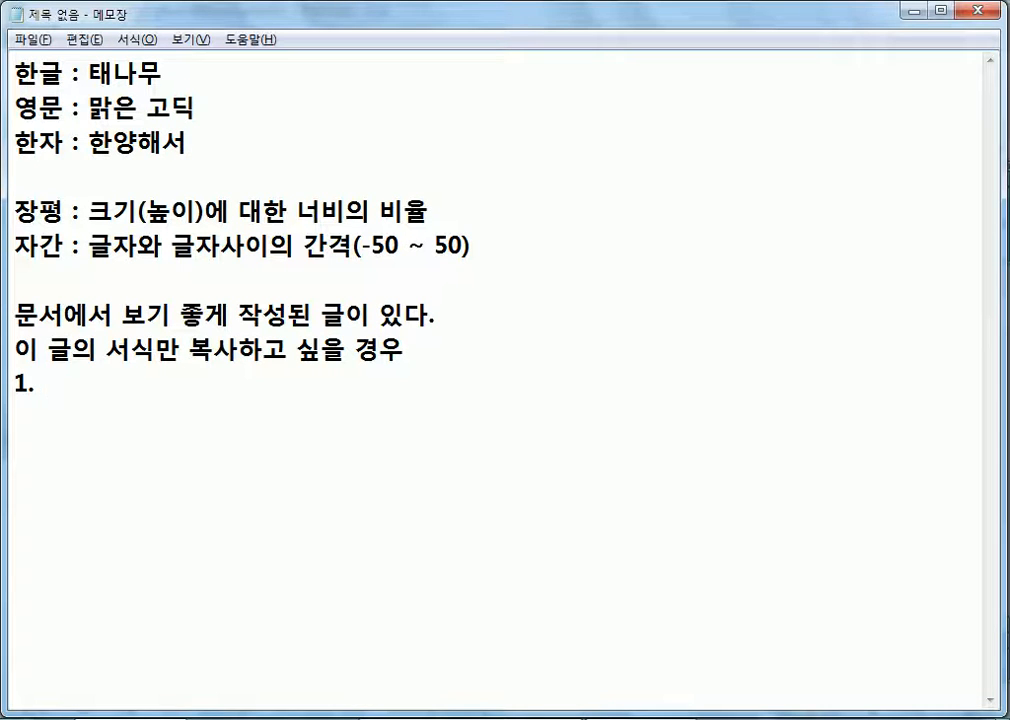
text(서식)
key(BackSpace)
key(BackSpace)
key(BackSpace)
key(BackSpace)
text(멋진)
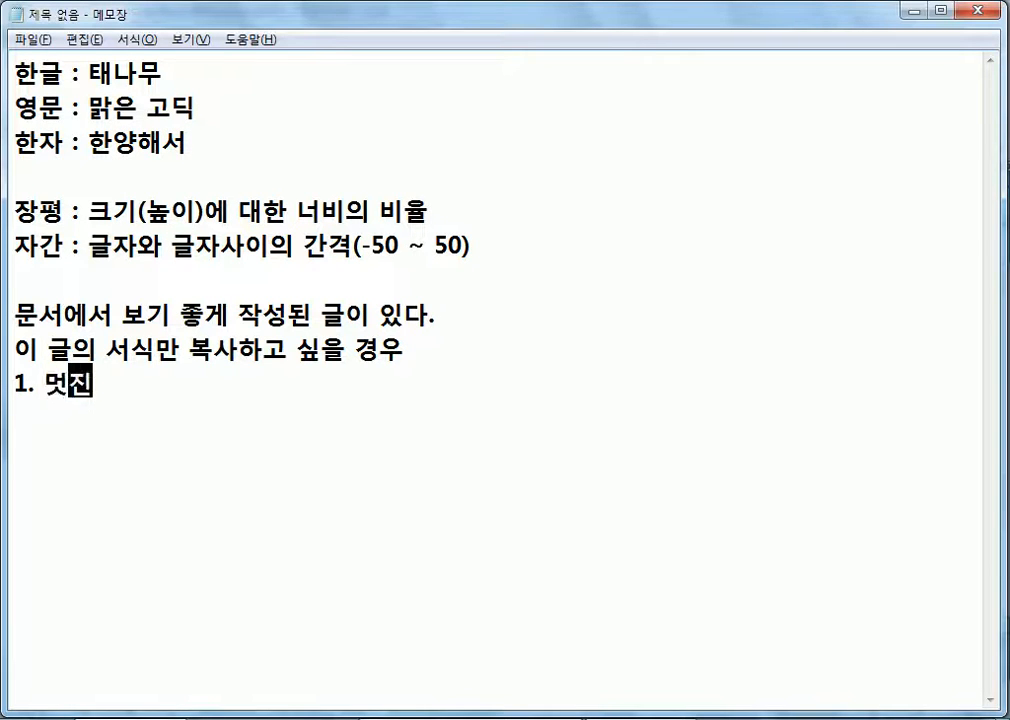
text( 서식ㅇ이 잇ㄴ)
key(BackSpace)
key(BackSpace)
text(있는 글에)
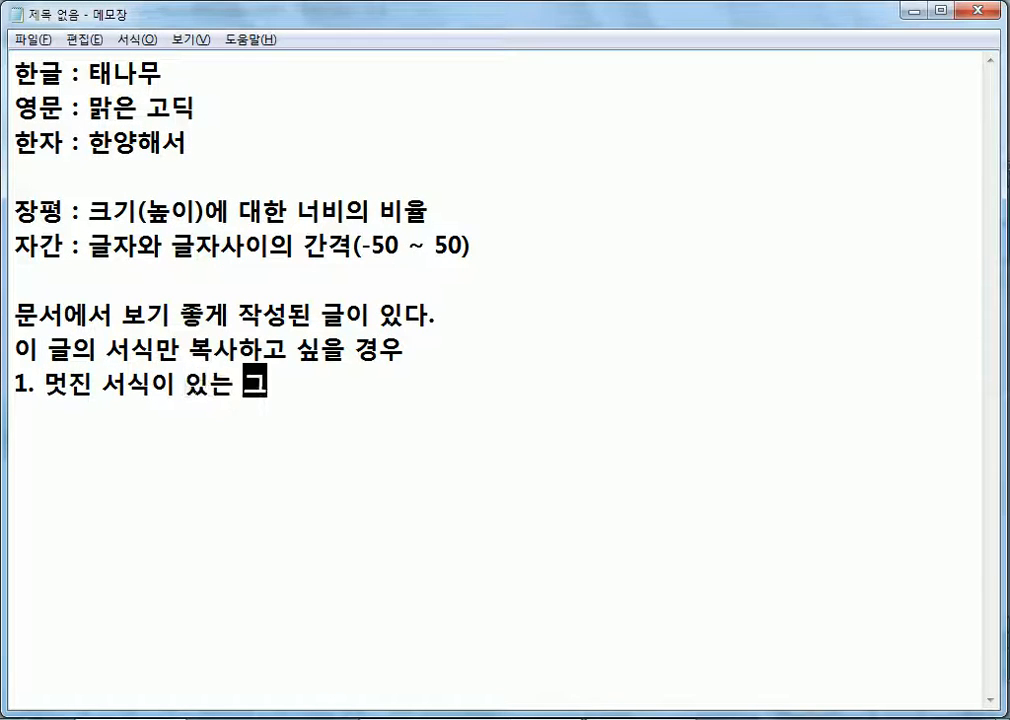
text( 클릭한다.)
Add the second instruction, "2. Alt + C (모양 복사)", correcting the misspelled 복사 and the space before the parenthesis.
key(Return)
text(2. aL)
key(BackSpace)
key(BackSpace)
text(a)
key(BackSpace)
text(Alt + C)
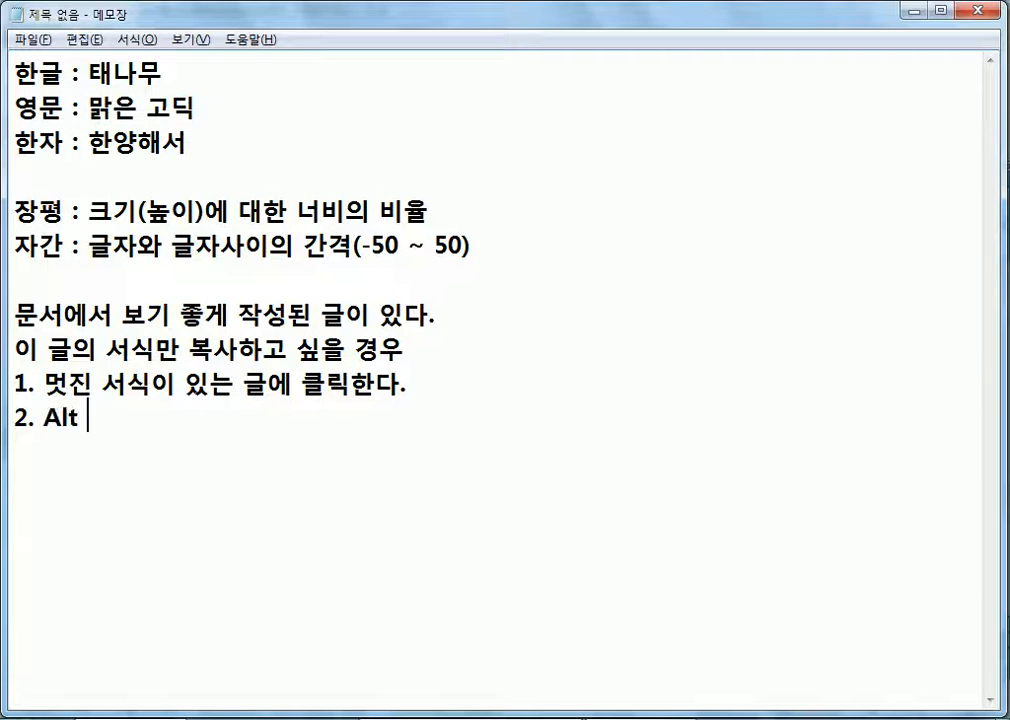
text(()
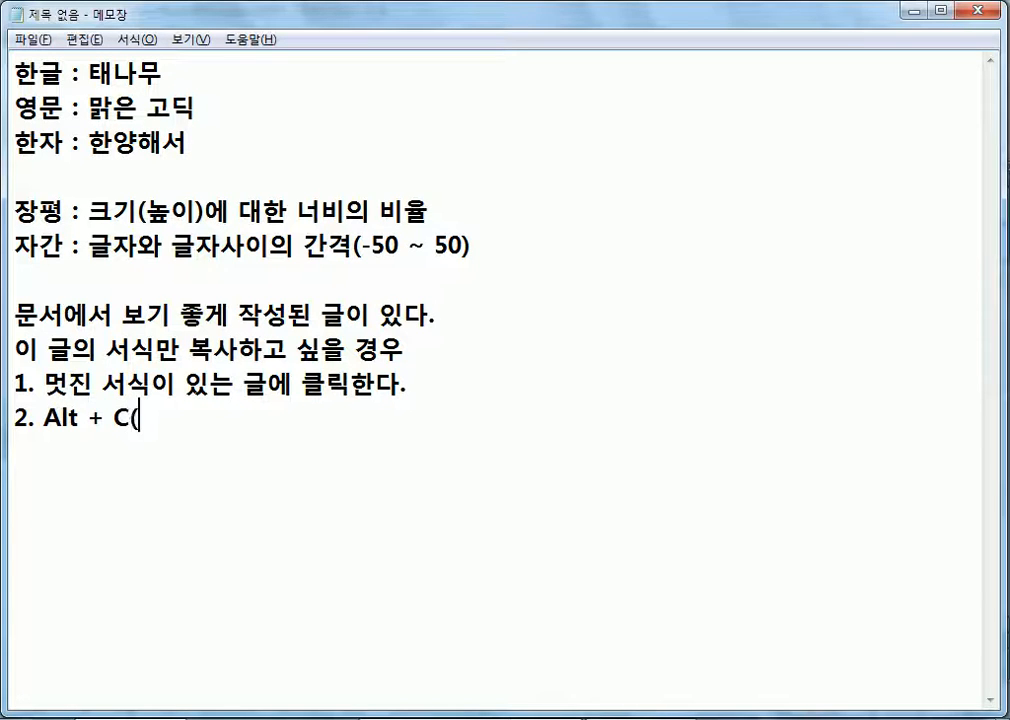
text(모양 모ㄱ사))
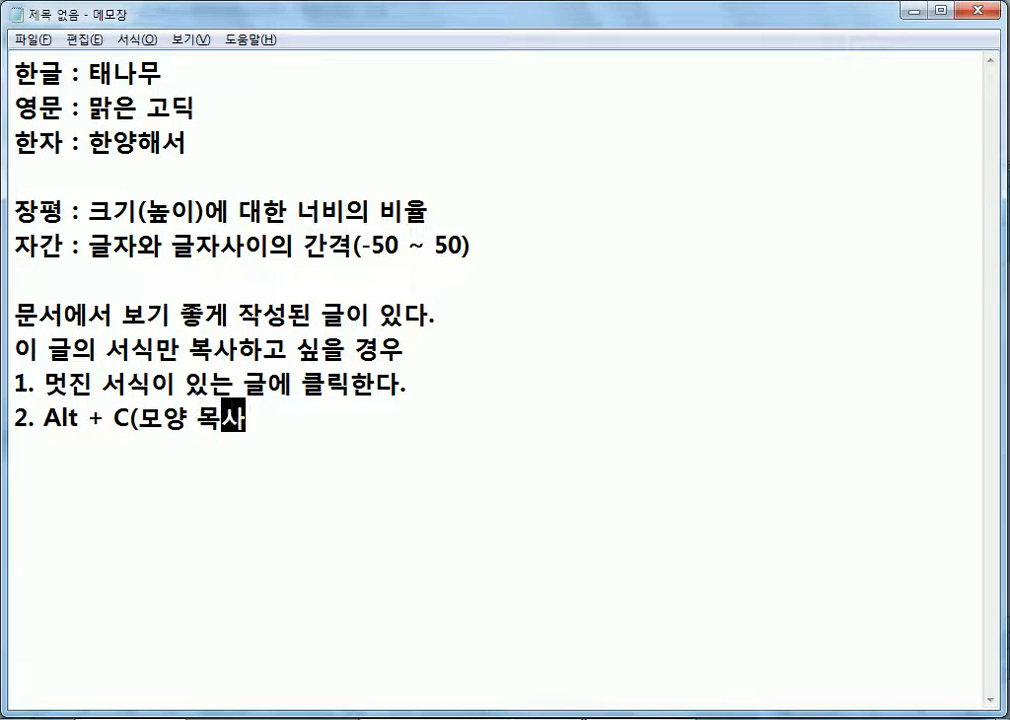
key(Left)
key(Left)
key(Left)
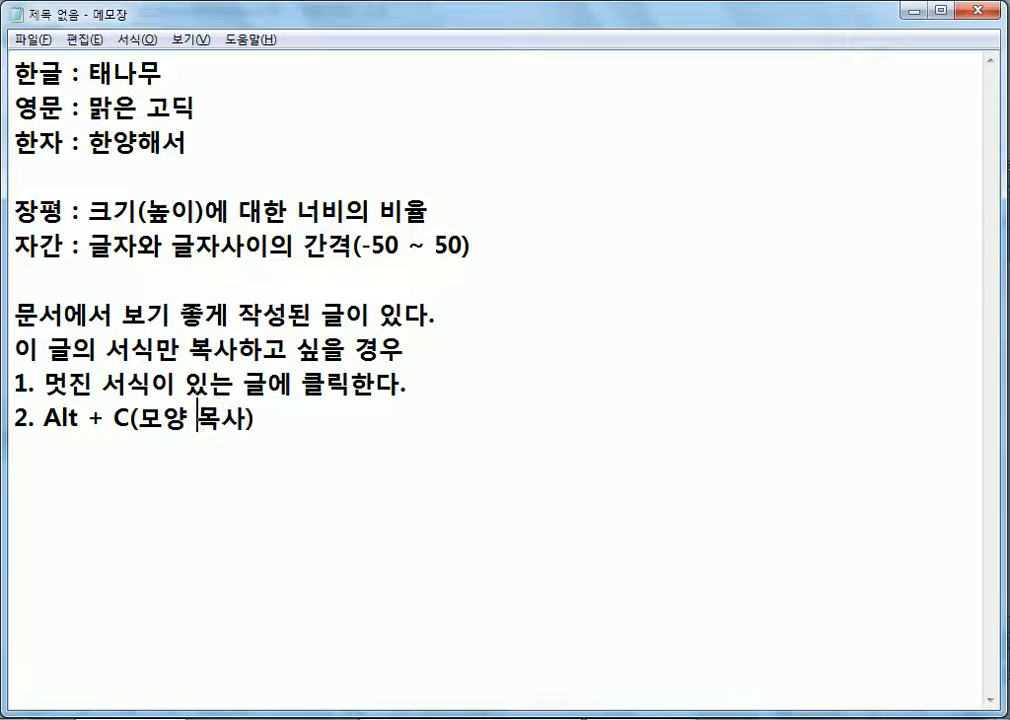
text(복)
key(Delete)
key(Left)
key(Left)
key(Left)
key(Left)
key(End)
Add the third instruction, "3. 글자, 문단 모두 선택", on a new line.
key(Return)
text(3)
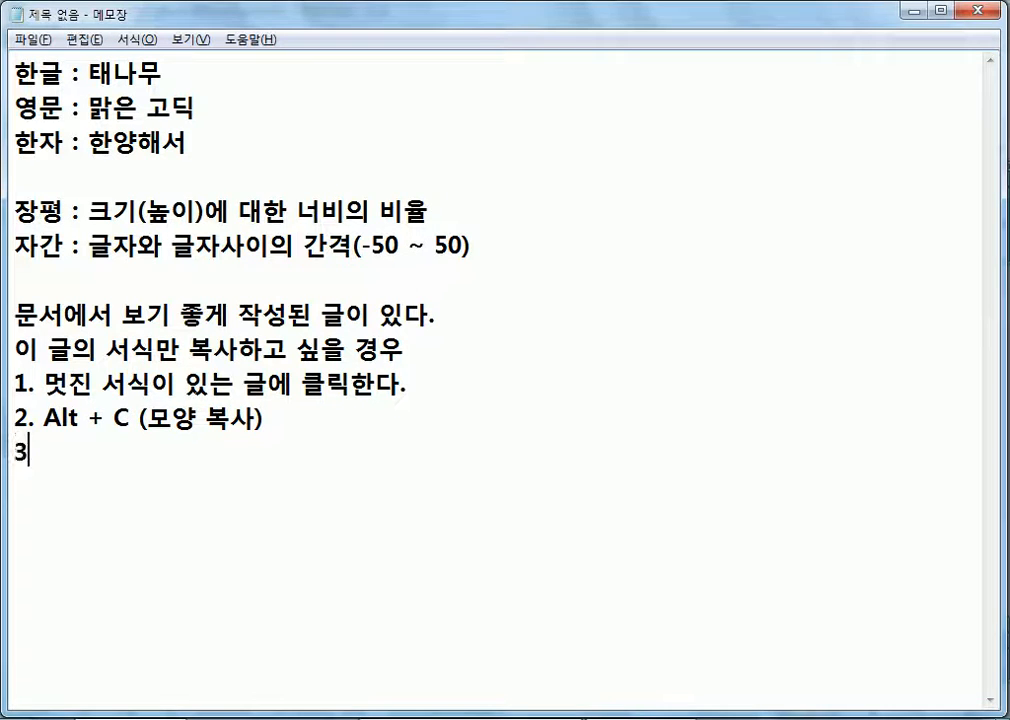
text(. ㄱ글자)
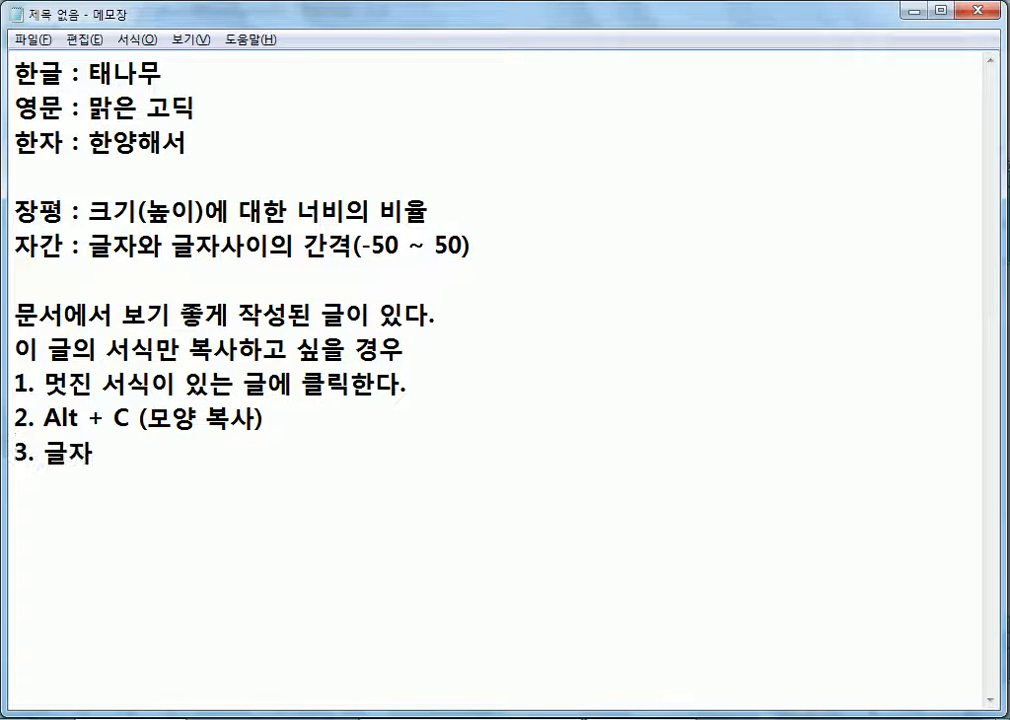
text(, 문단 )
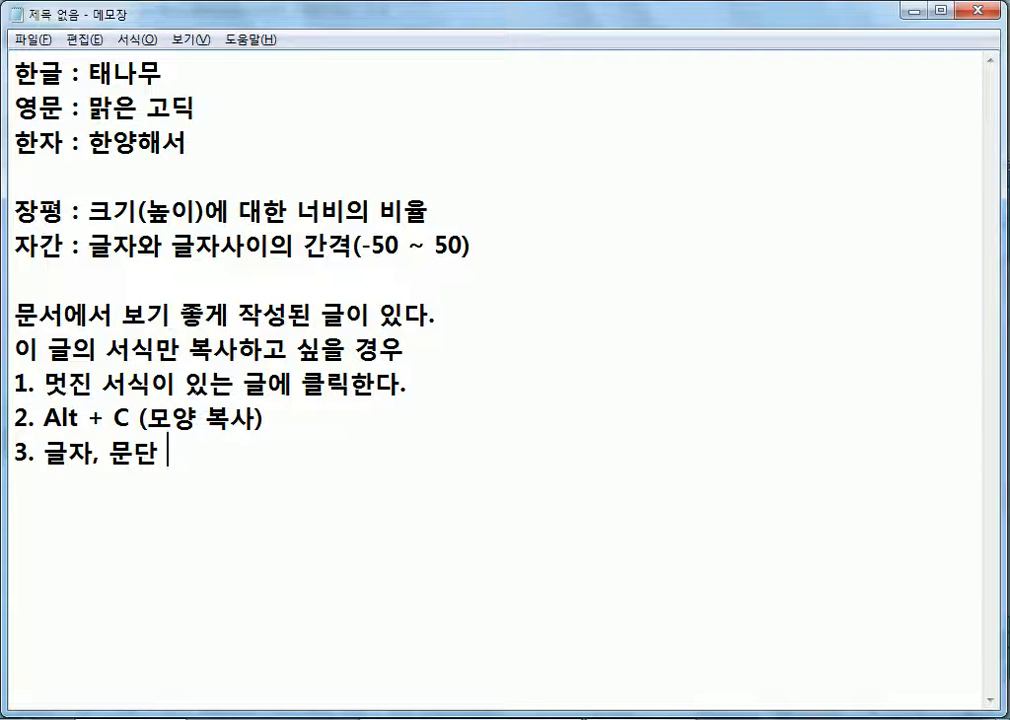
text(모두 선택)
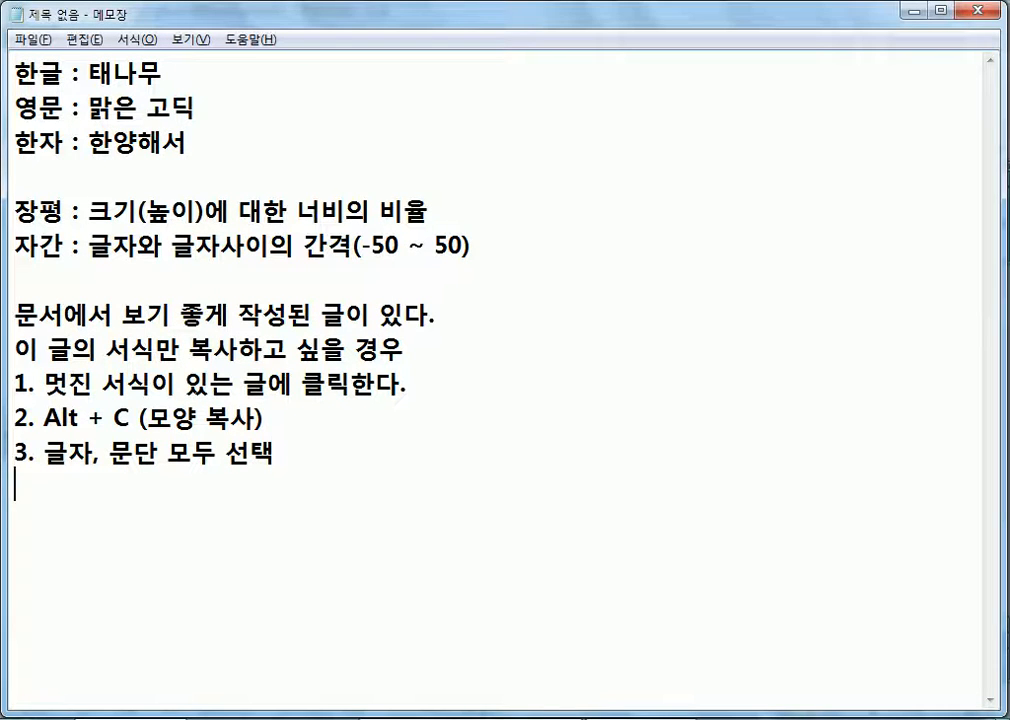
Add the fourth instruction, "4. 꾸미고 싶은 문단을 블럭설정한다.", to the memo.
text(4. 꾸미)
text(ㄱ)
key(BackSpace)
text(고 싶은 문자)
key(BackSpace)
key(BackSpace)
text(단을 ㅁ)
key(BackSpace)
text(블럭설ㅈ)
text(정한다.)
Add the fifth instruction, "5. Alt + C (모양 복사)를 누른다.", reusing the text copied from the second instruction.
key(Return)
text(4.)
key(BackSpace)
key(BackSpace)
text(5.)
key(Up)
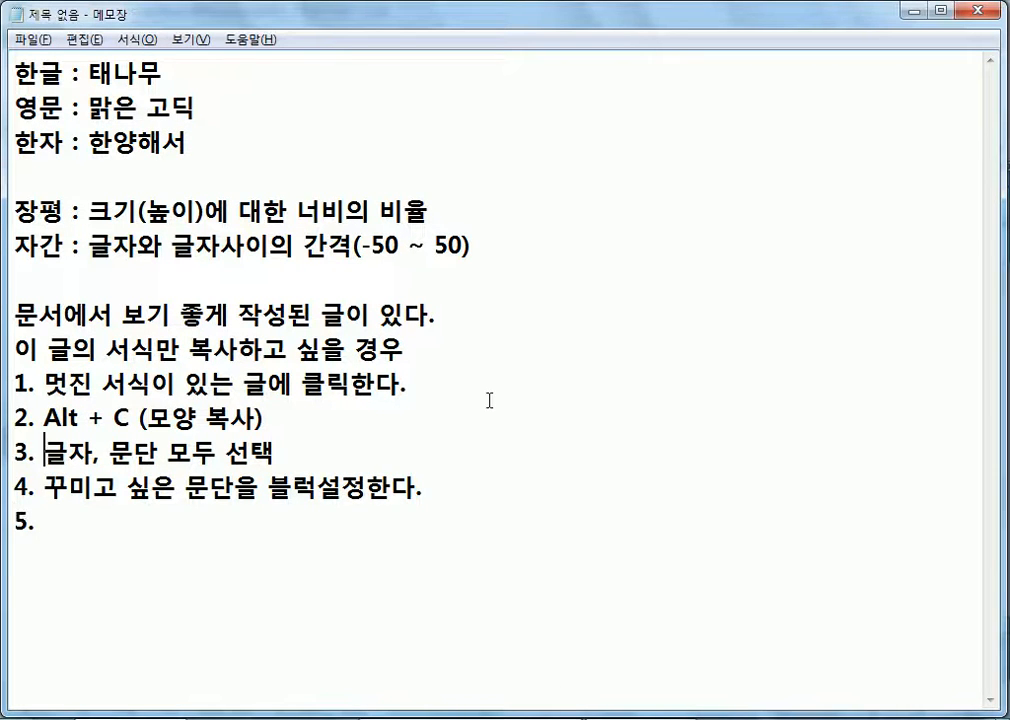
key(Up)
key(Up)
key(shift+End)
key(ctrl+c)
key(ctrl+End)
key(ctrl+v)
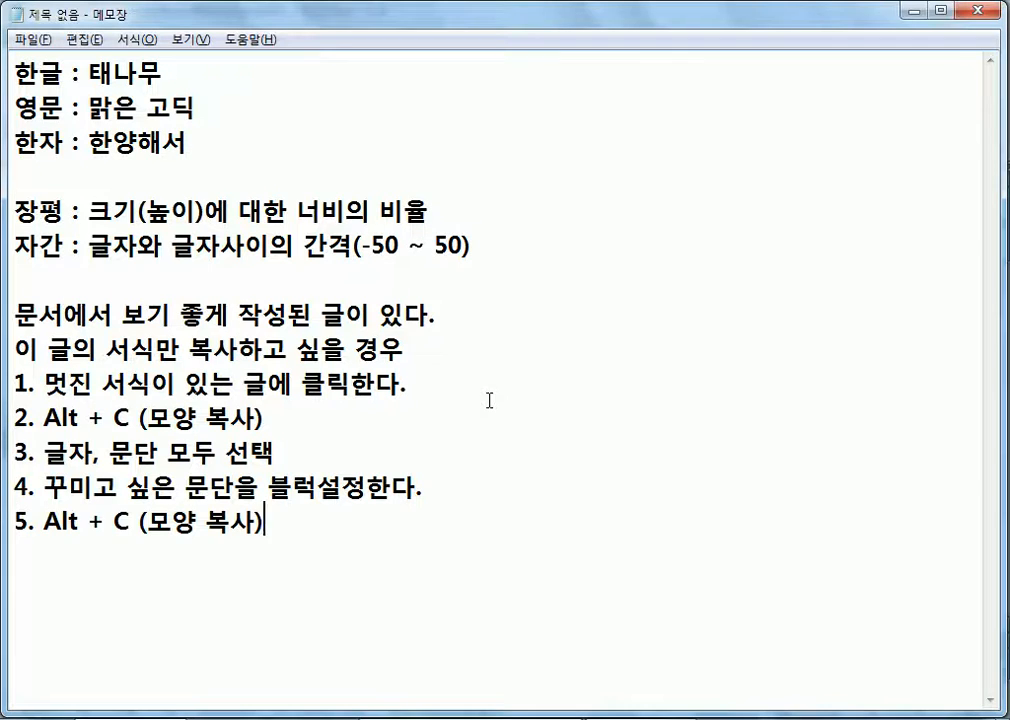
text(를 누른다.)
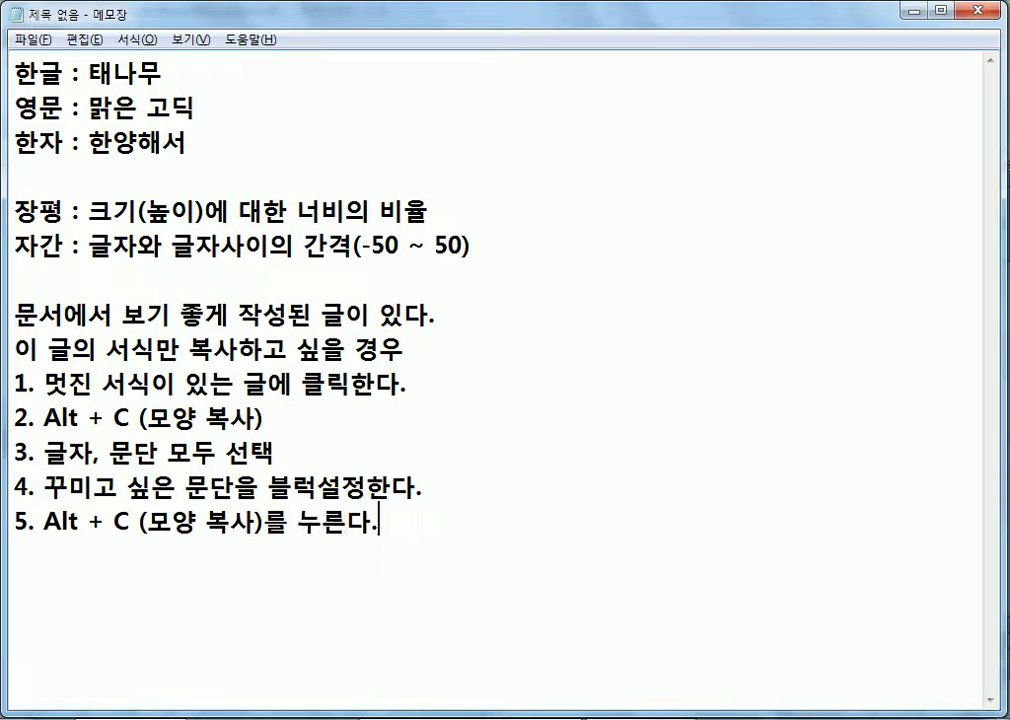
Complete the second instruction so that it reads "2. Alt + C (모양 복사)를 누른다.".
key(Up)
key(Up)
key(Up)
key(BackSpace)
text(누른다.)
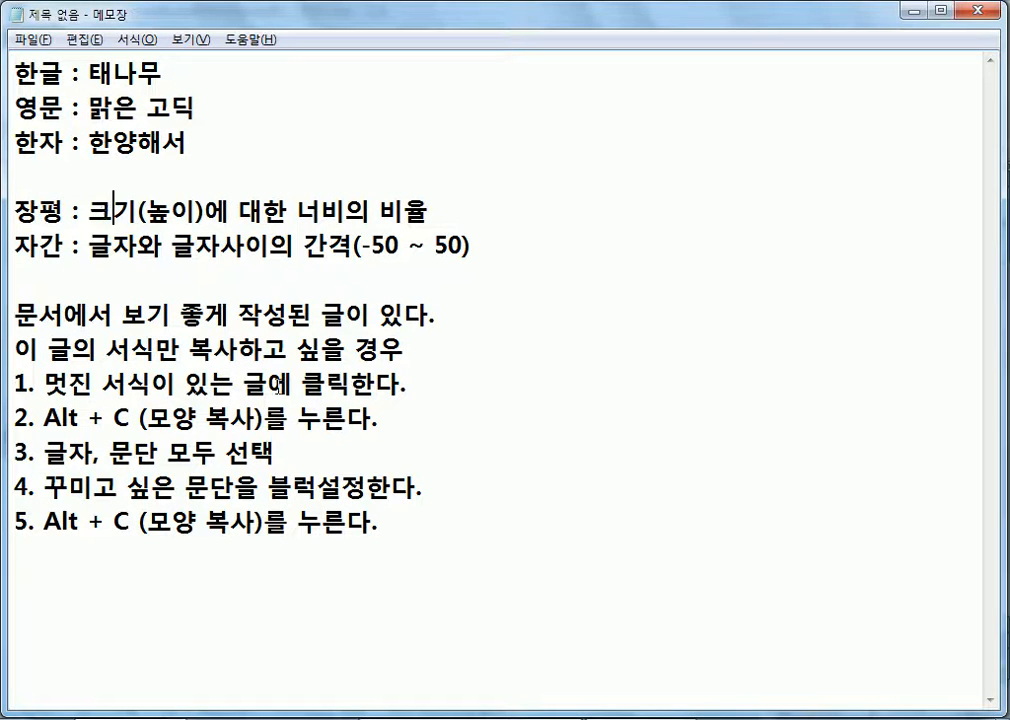
Switch back to 애국가.hwp in 한글 and format the refrain line under verse I in 한컴 쿨재즈 L, bold and blue.
key(alt+Tab)
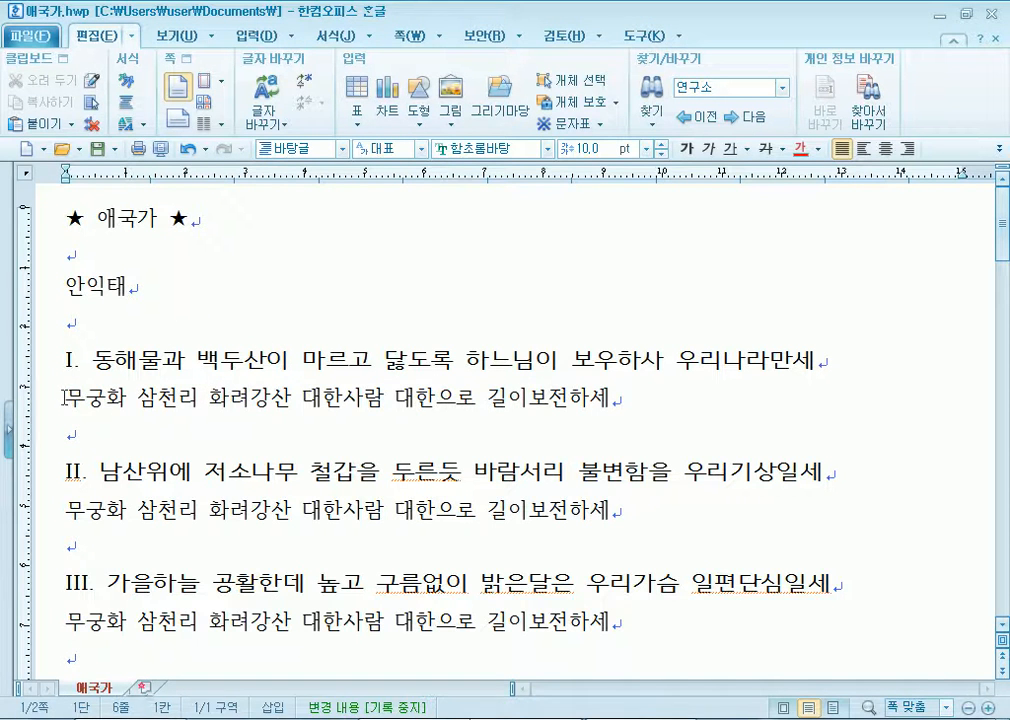
drag(68, 397, 708, 422)
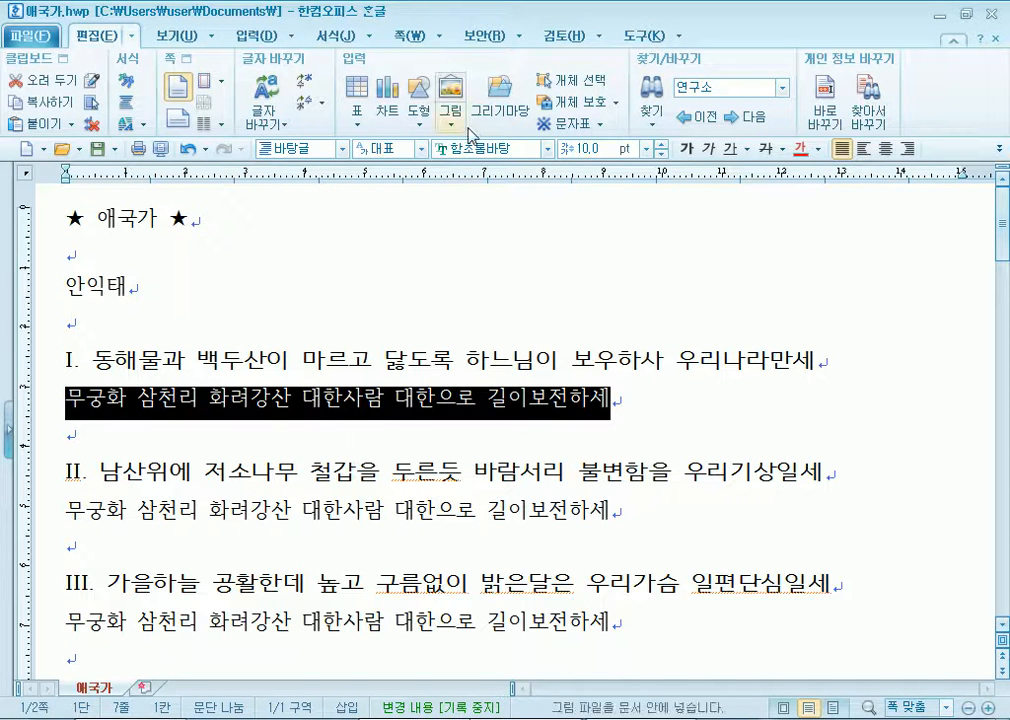
click(547, 148)
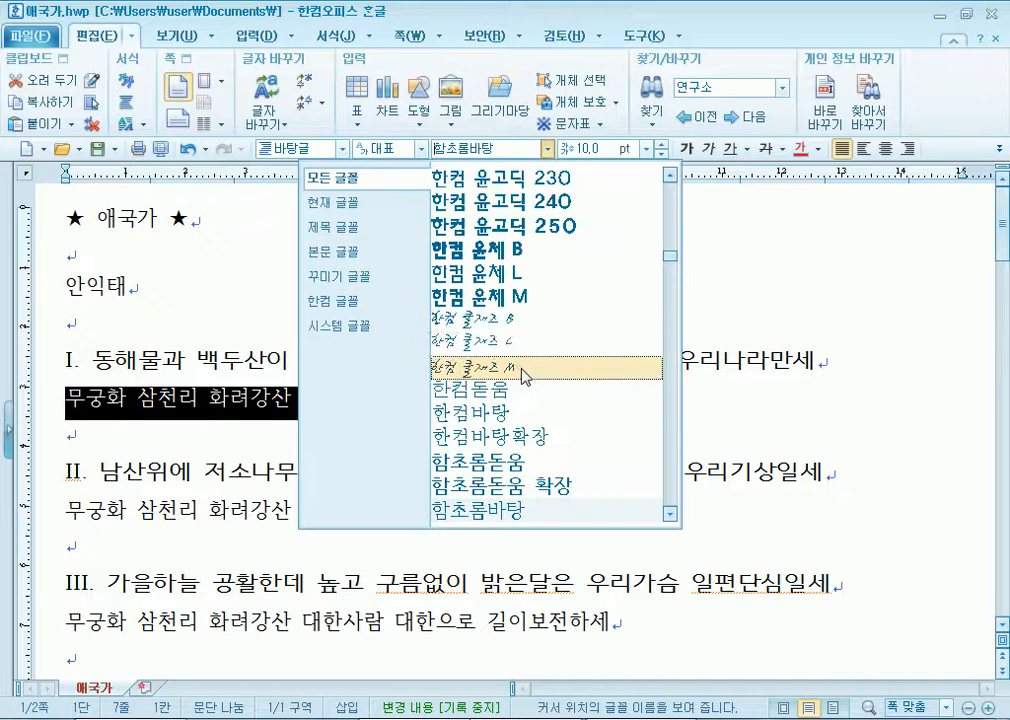
click(455, 343)
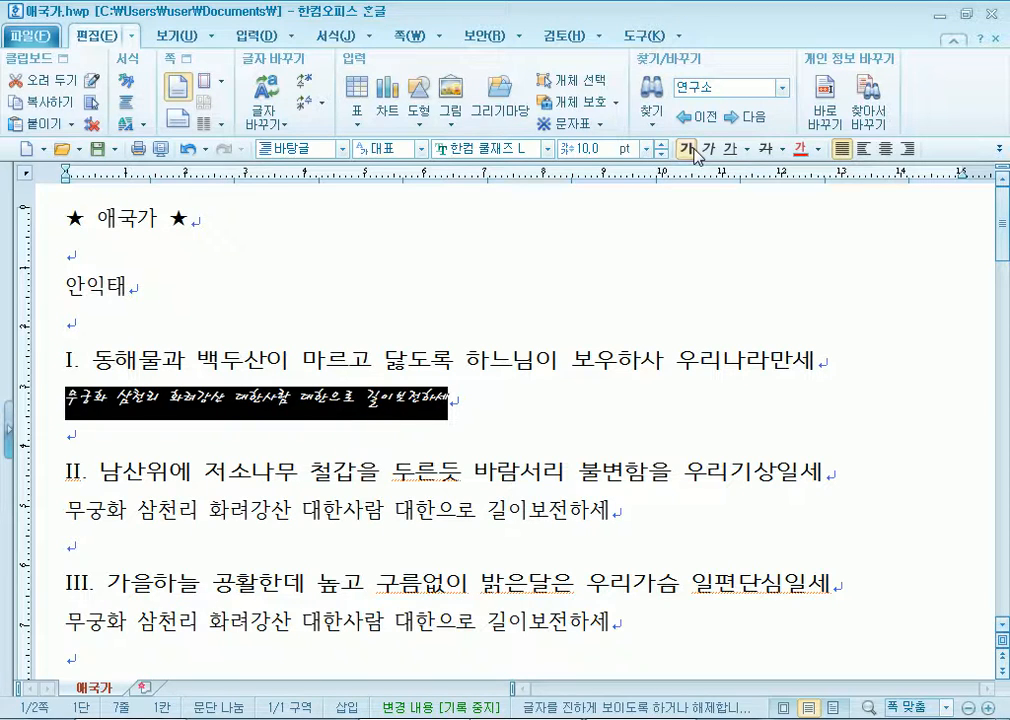
click(819, 149)
click(863, 339)
click(535, 438)
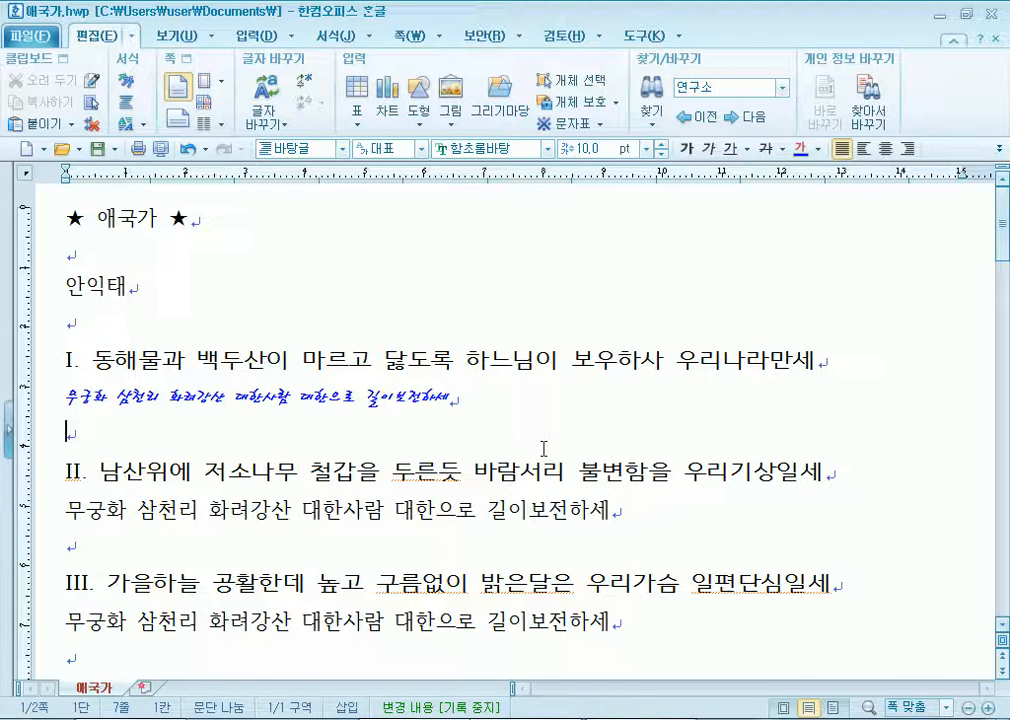
Copy the character and paragraph formatting of the refrain line under verse I with 모양 복사 and apply it to the refrain under verse II.
click(264, 398)
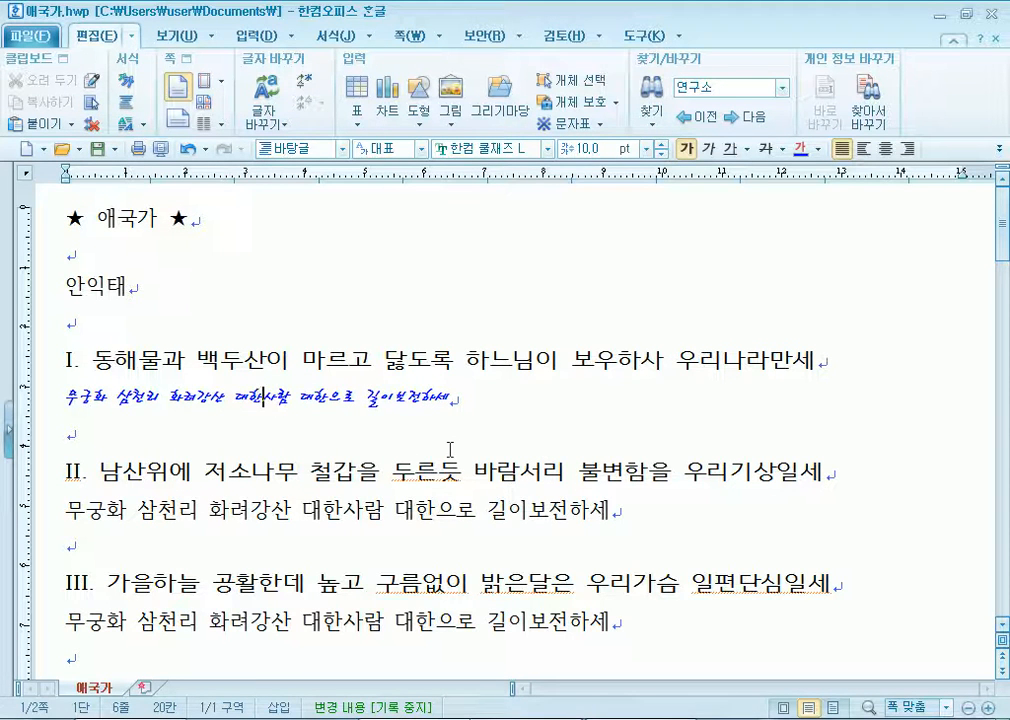
key(alt+c)
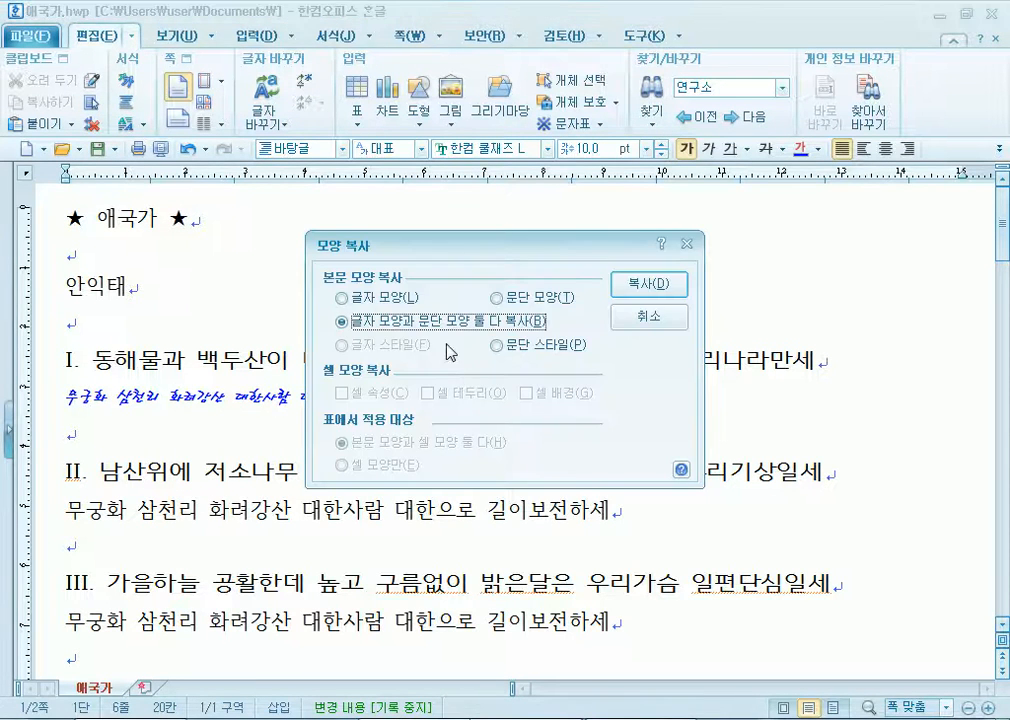
click(648, 285)
scroll(131, 355, down, 2)
drag(65, 321, 693, 328)
key(alt+c)
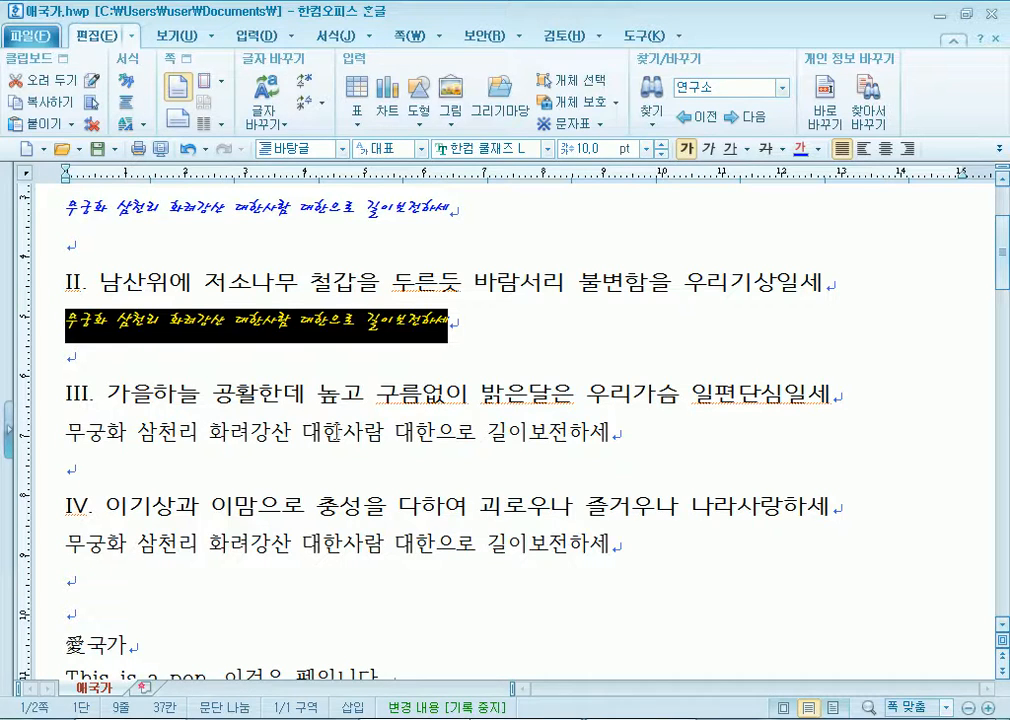
Apply the copied character and paragraph formatting to the refrain lines under verses III and IV.
drag(65, 432, 809, 455)
key(alt+c)
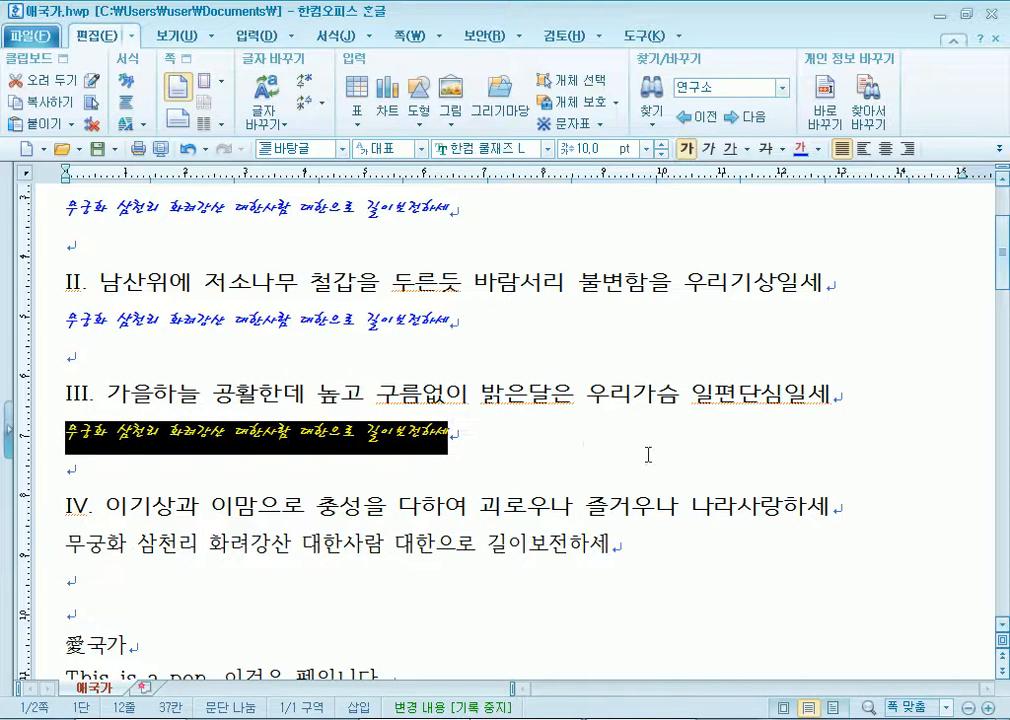
drag(63, 541, 717, 552)
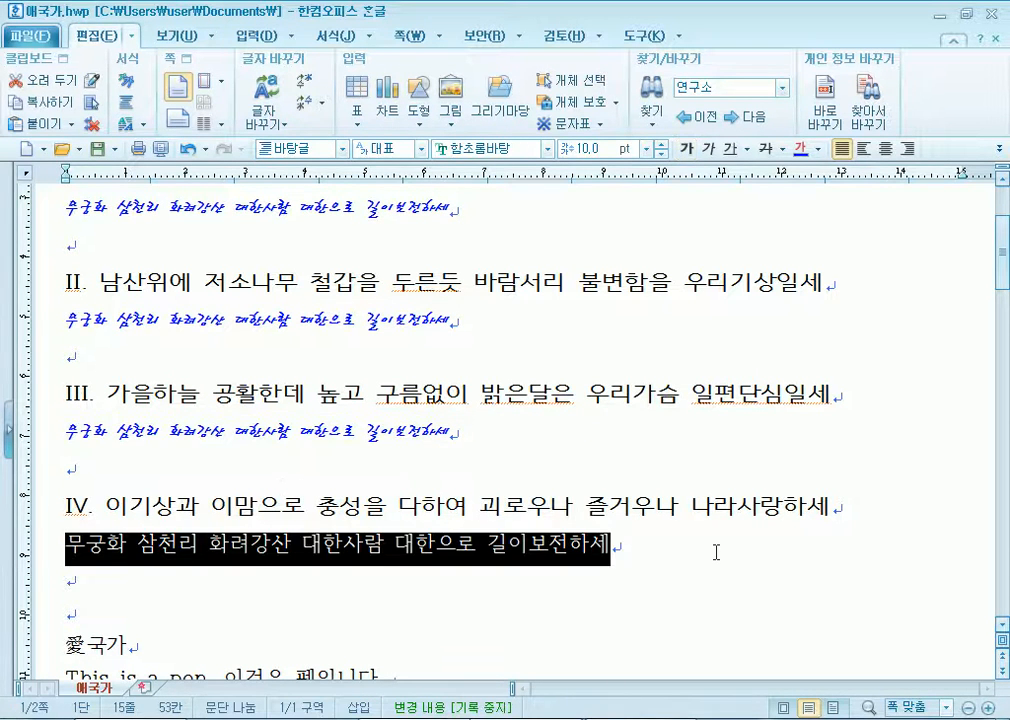
key(alt+c)
click(494, 478)
scroll(494, 478, up, 2)
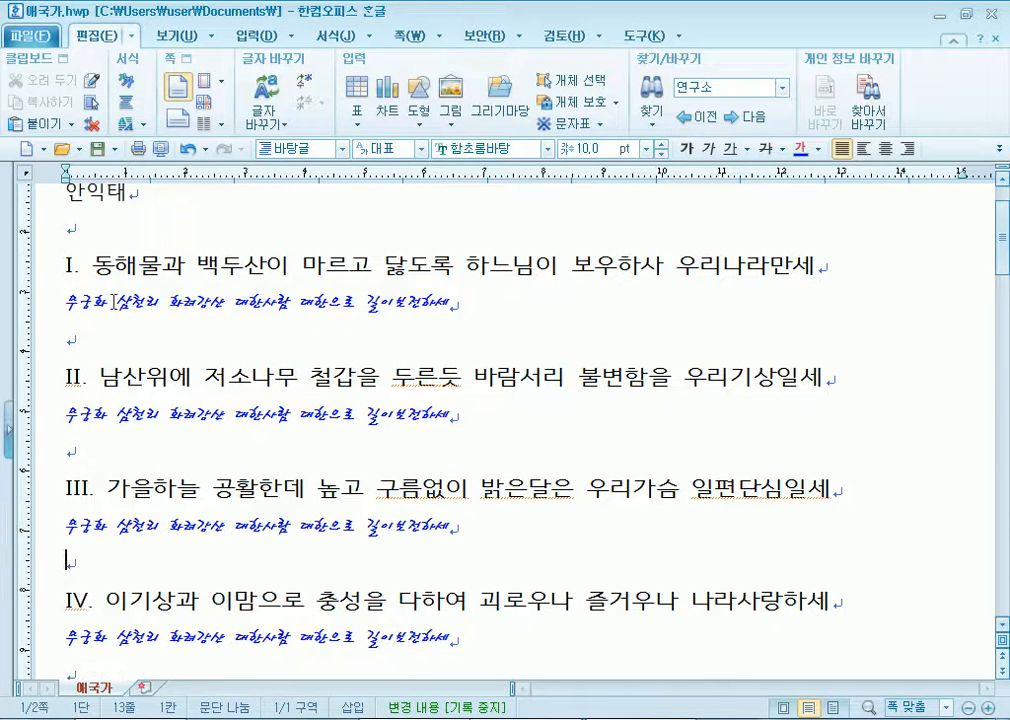
drag(118, 303, 163, 304)
click(161, 414)
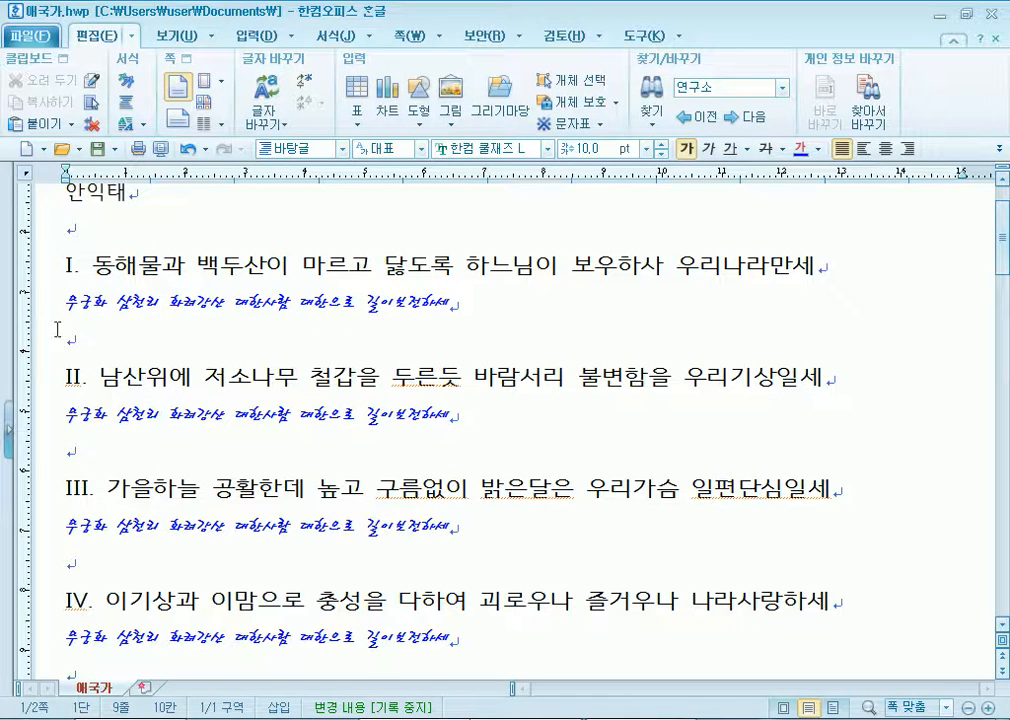
click(35, 304)
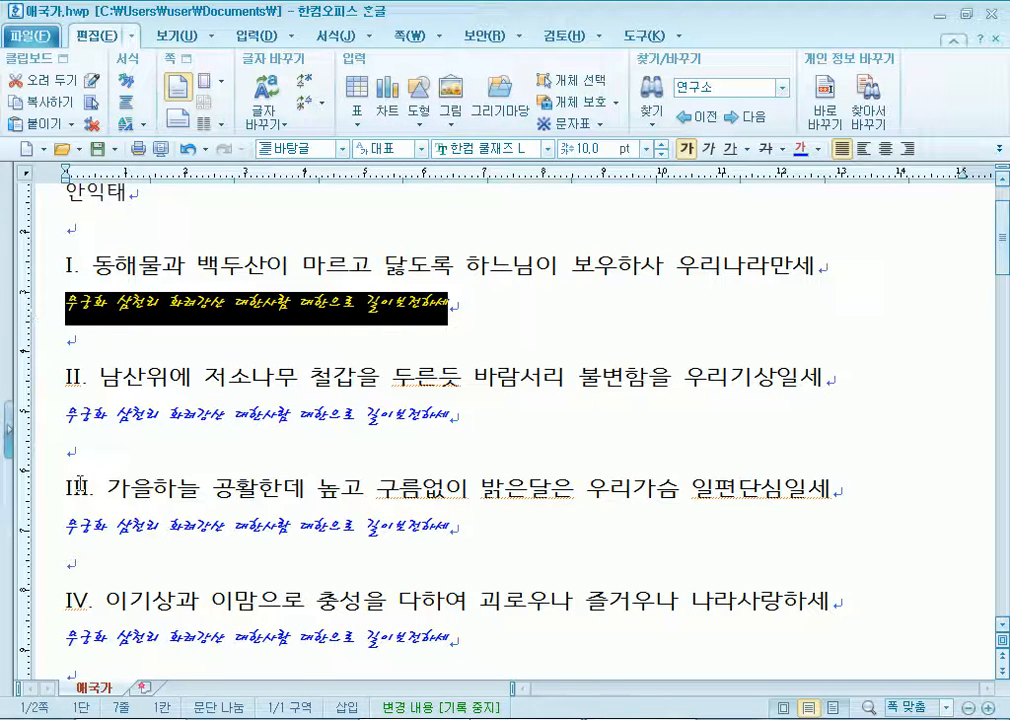
Try the copied refrain formatting on the verse I and verse II lines and undo both changes.
drag(64, 266, 913, 284)
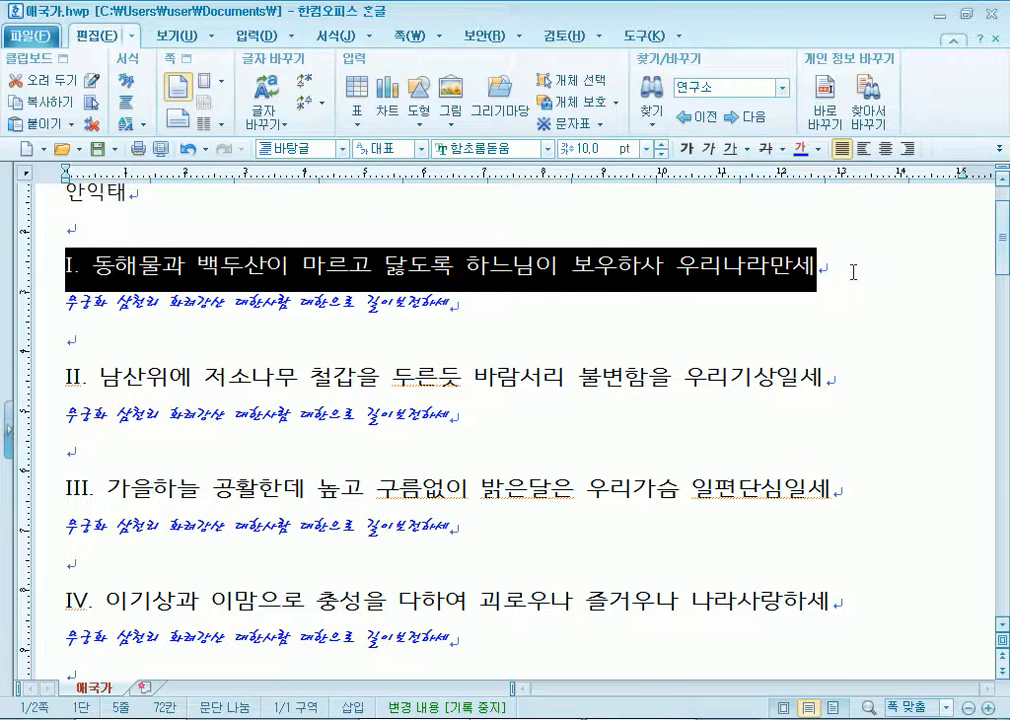
key(alt+c)
drag(64, 367, 890, 377)
key(alt+c)
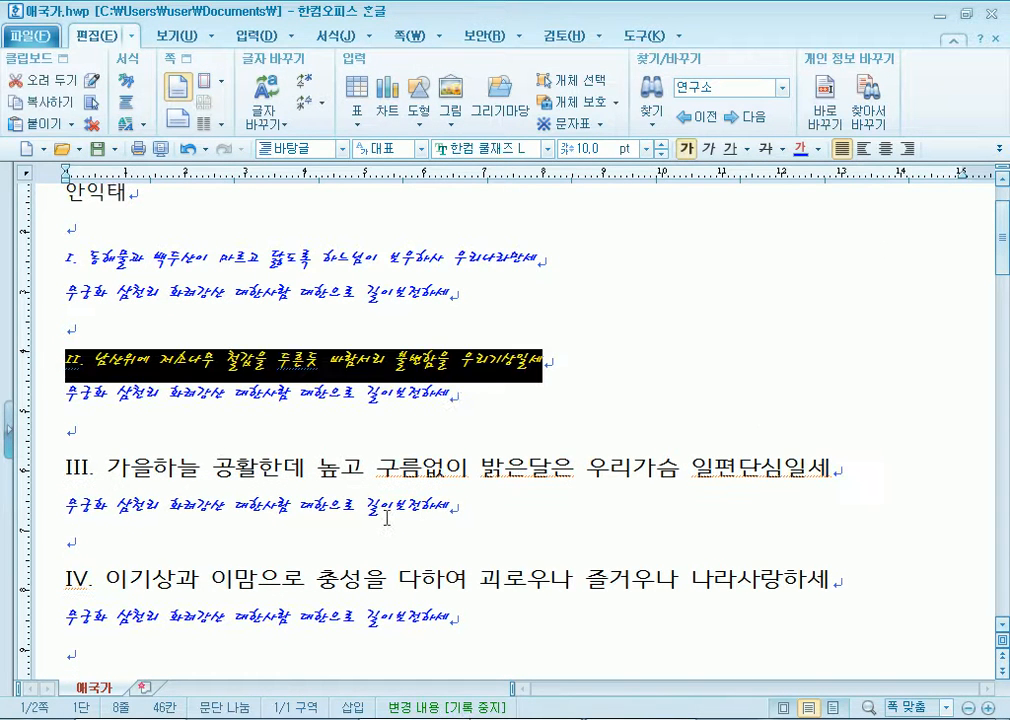
key(ctrl+z)
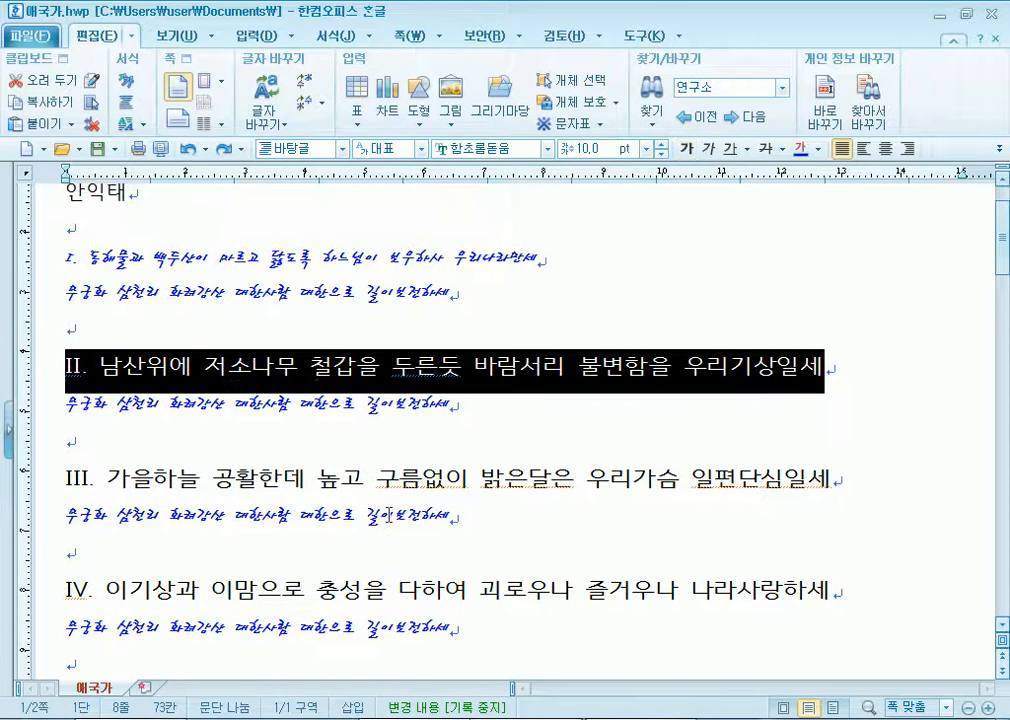
key(ctrl+z)
click(322, 341)
Inspect the 글자 모양 and 문단 모양 settings of the refrain line under verse II without changing them.
drag(131, 302, 284, 302)
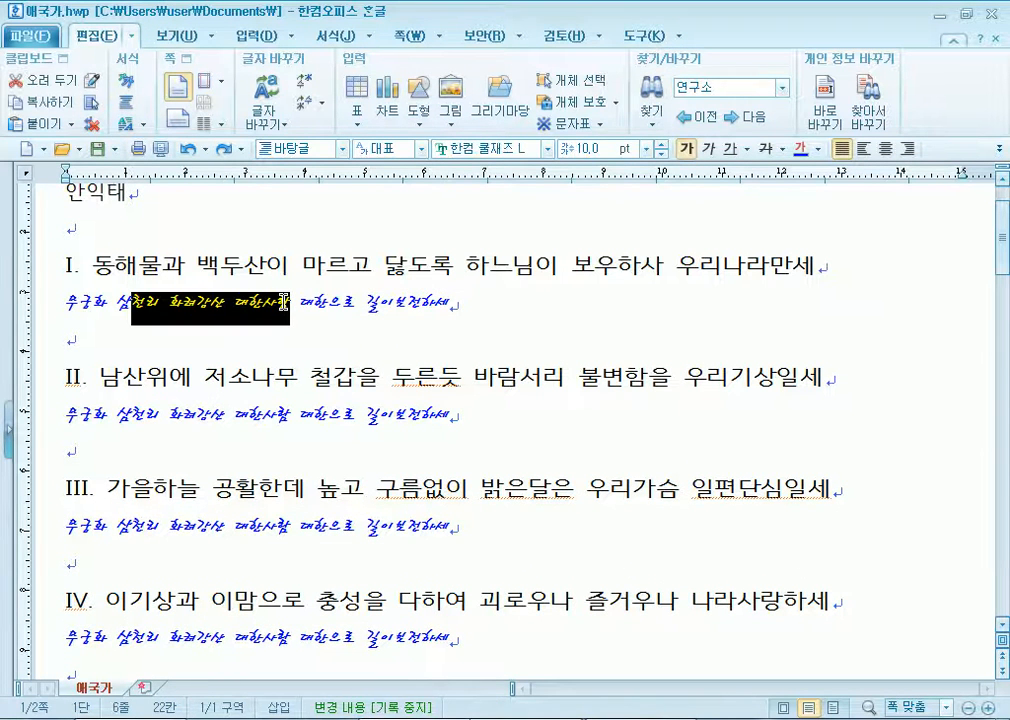
click(478, 309)
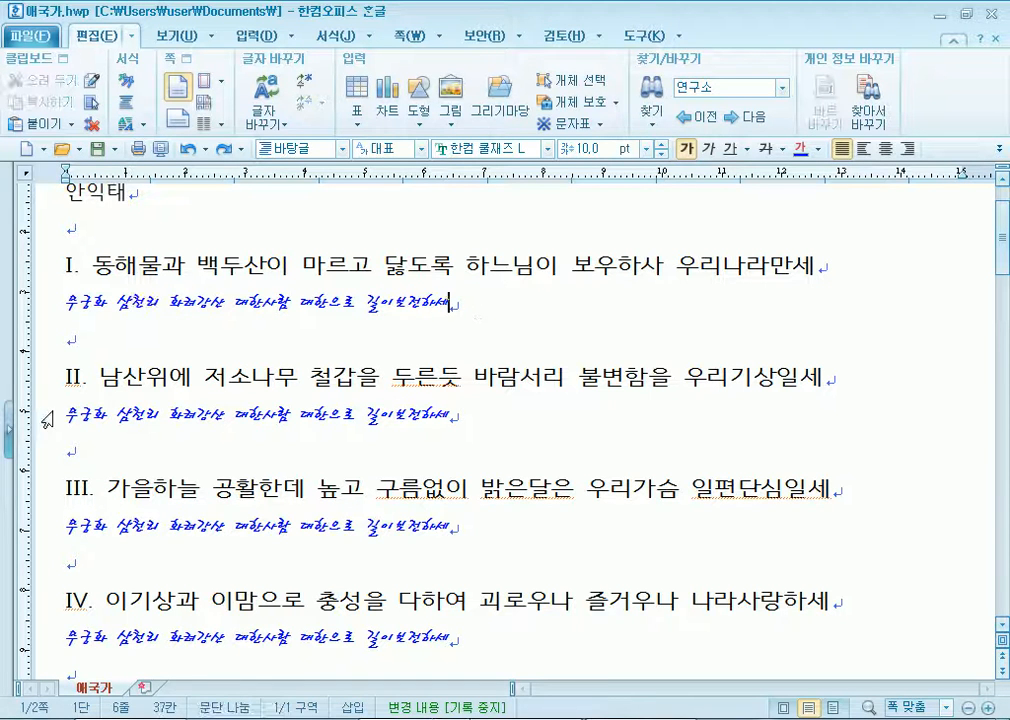
drag(60, 413, 453, 410)
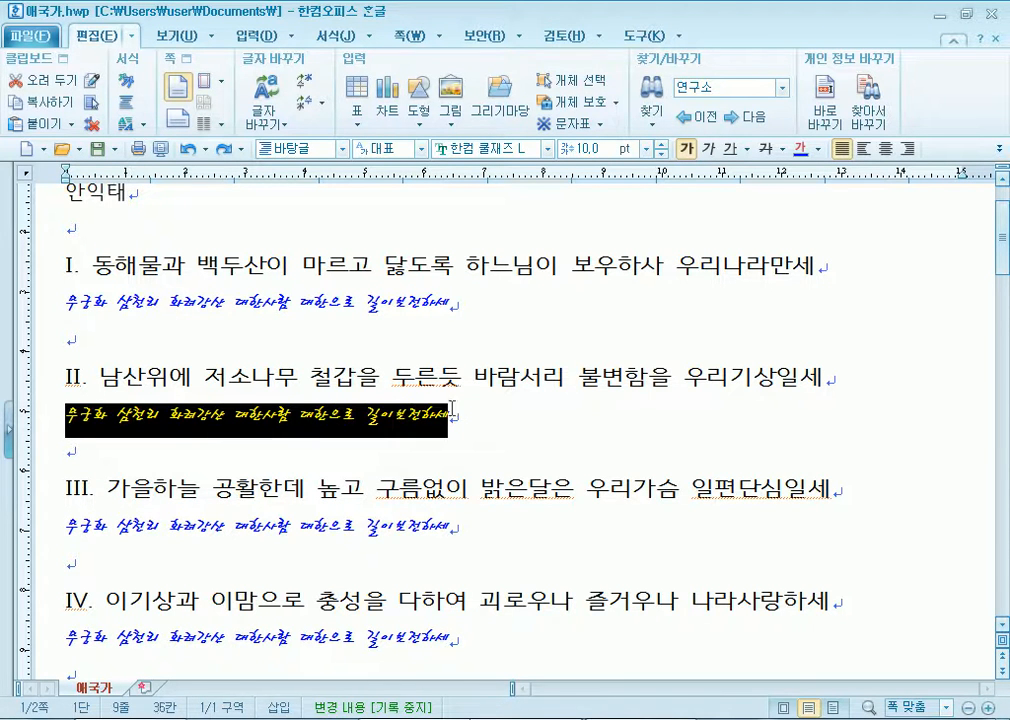
click(335, 35)
click(473, 60)
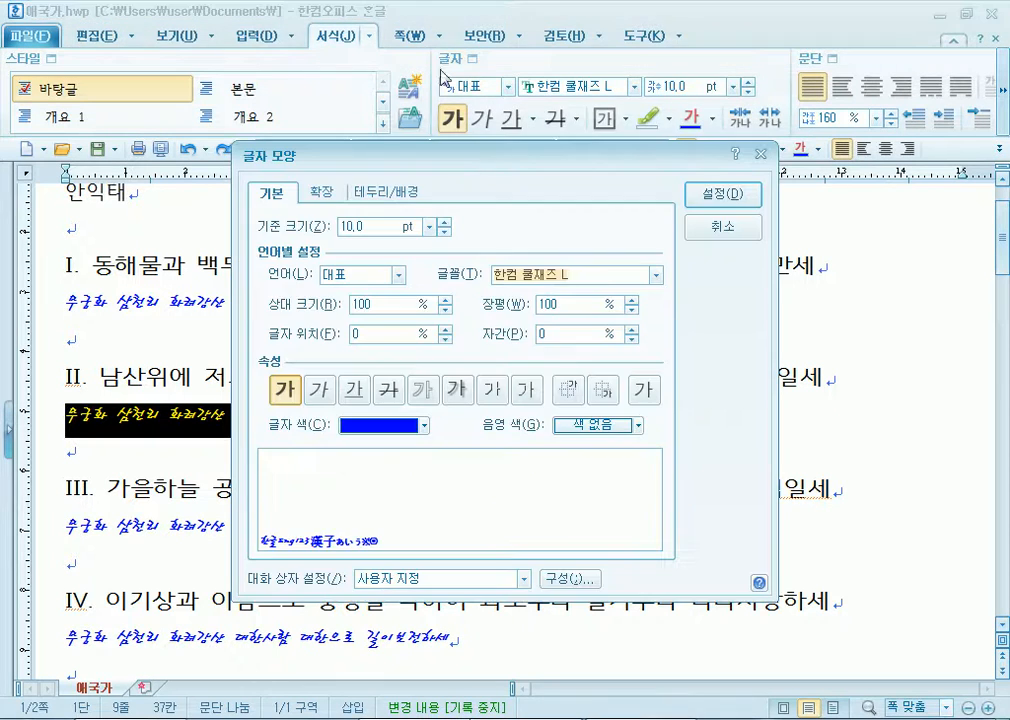
key(Escape)
click(831, 60)
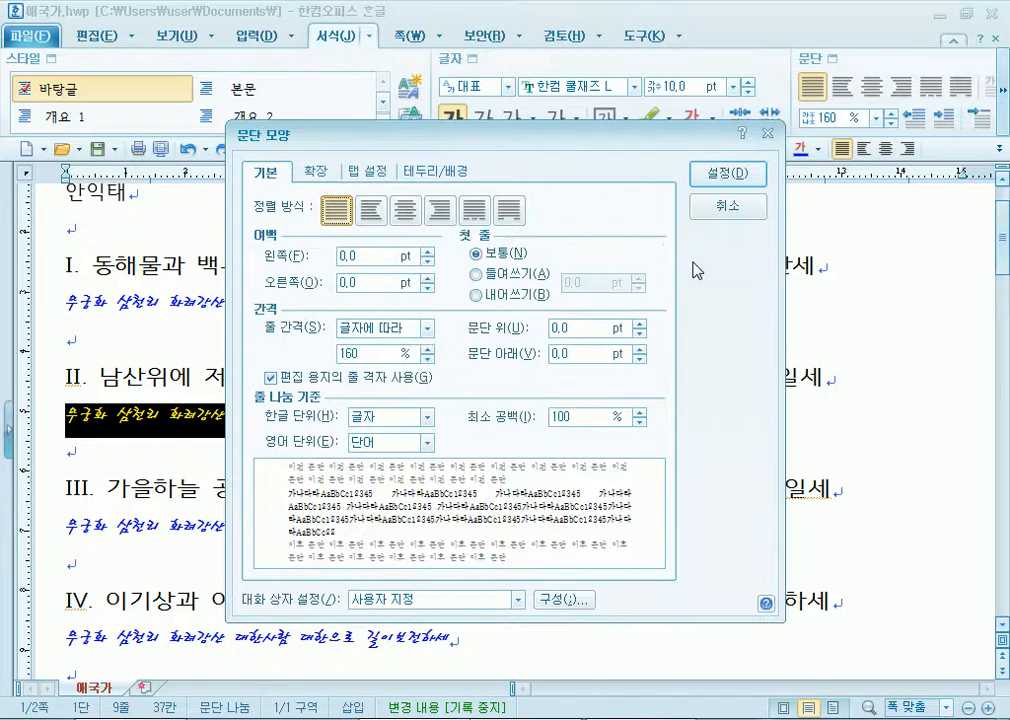
key(Escape)
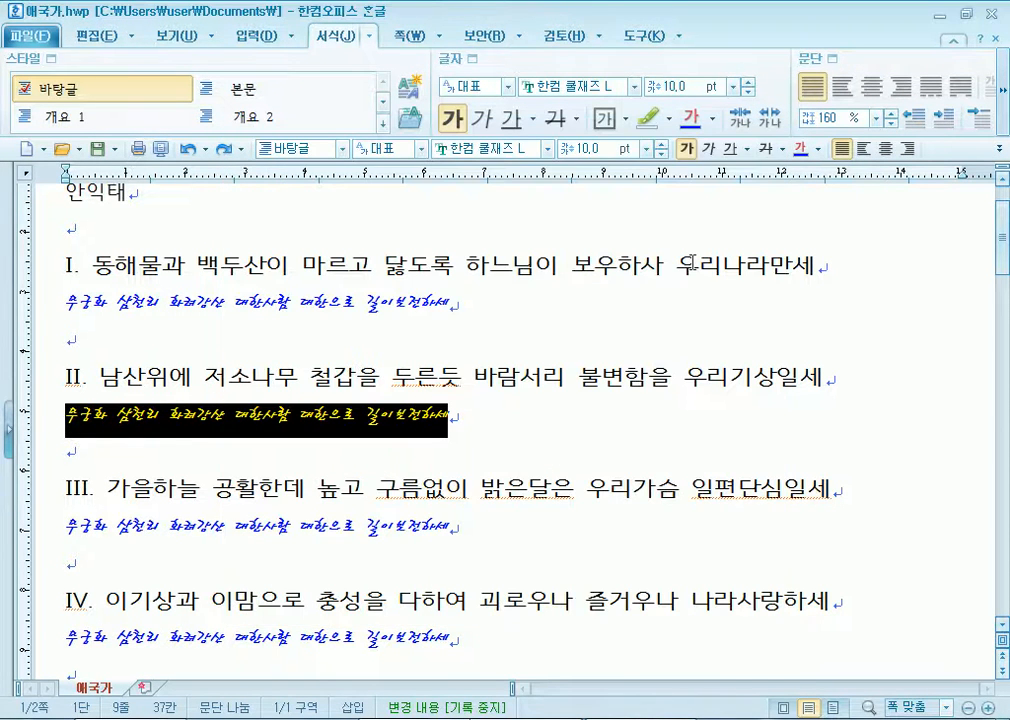
click(424, 410)
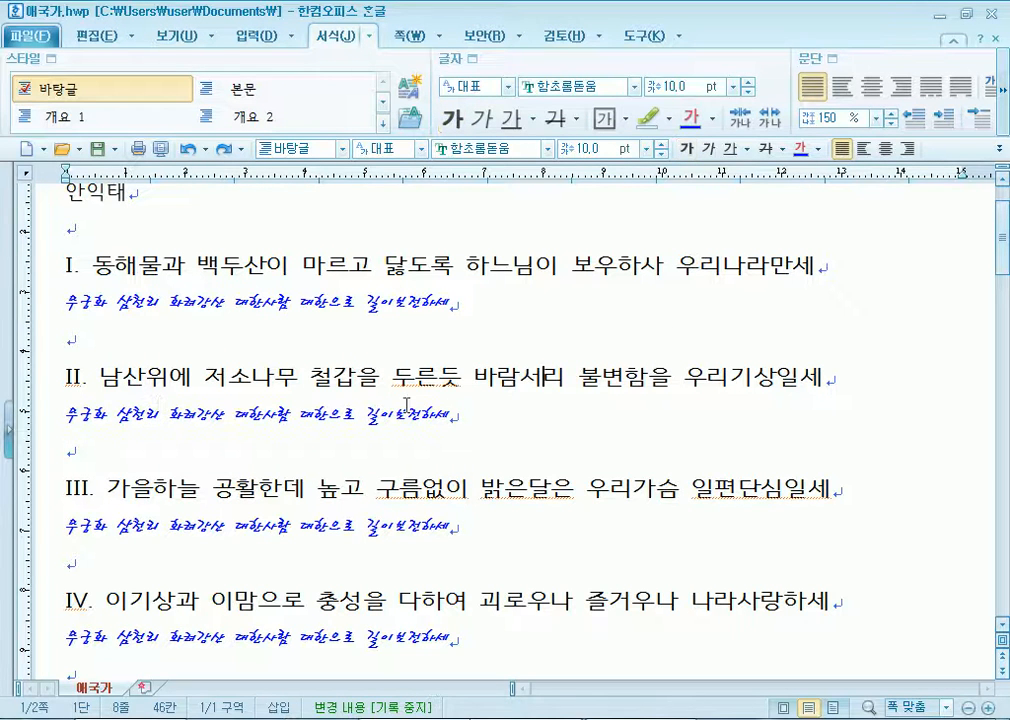
click(190, 426)
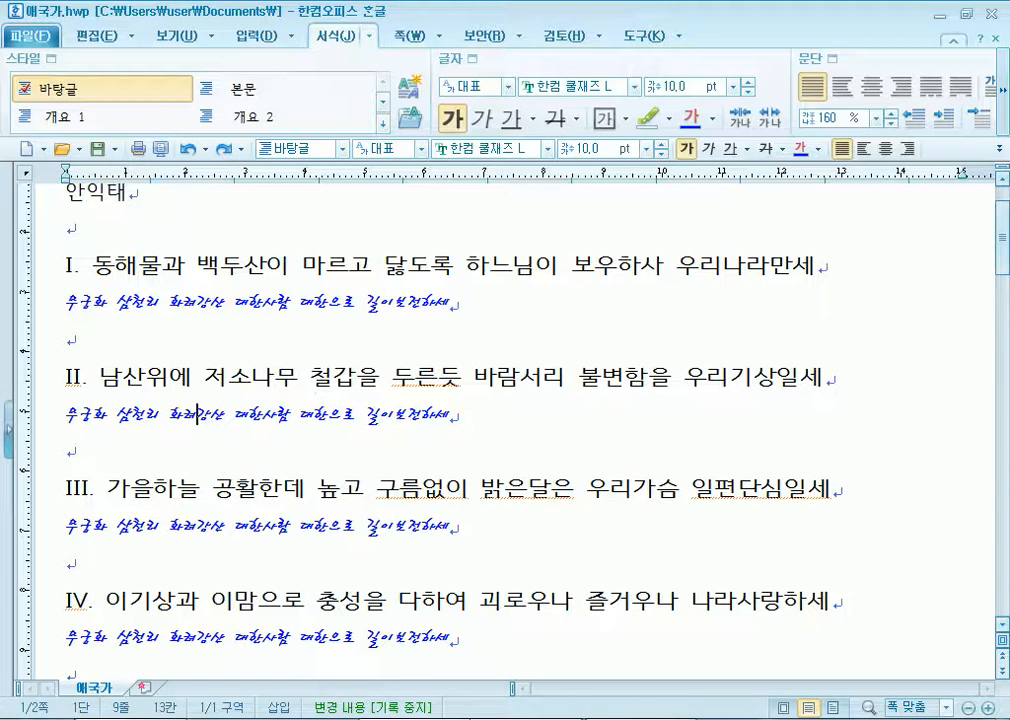
Switch to the memo in 메모장 and add an empty line and a new line below the fifth instruction.
key(alt+Tab)
click(289, 574)
key(End)
key(Return)
key(Return)
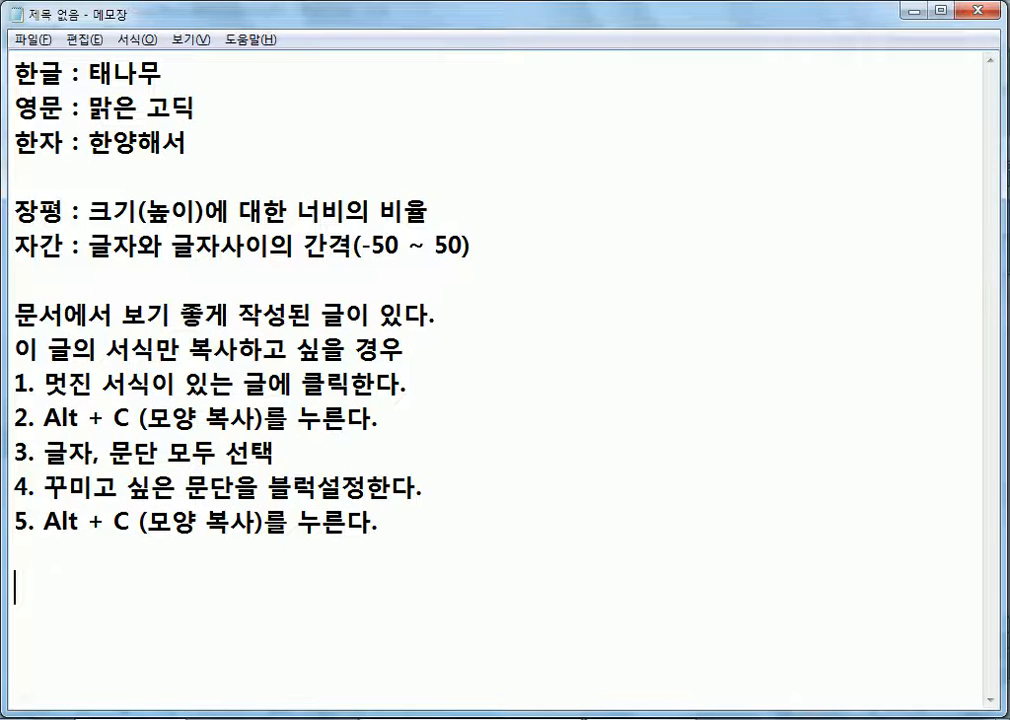
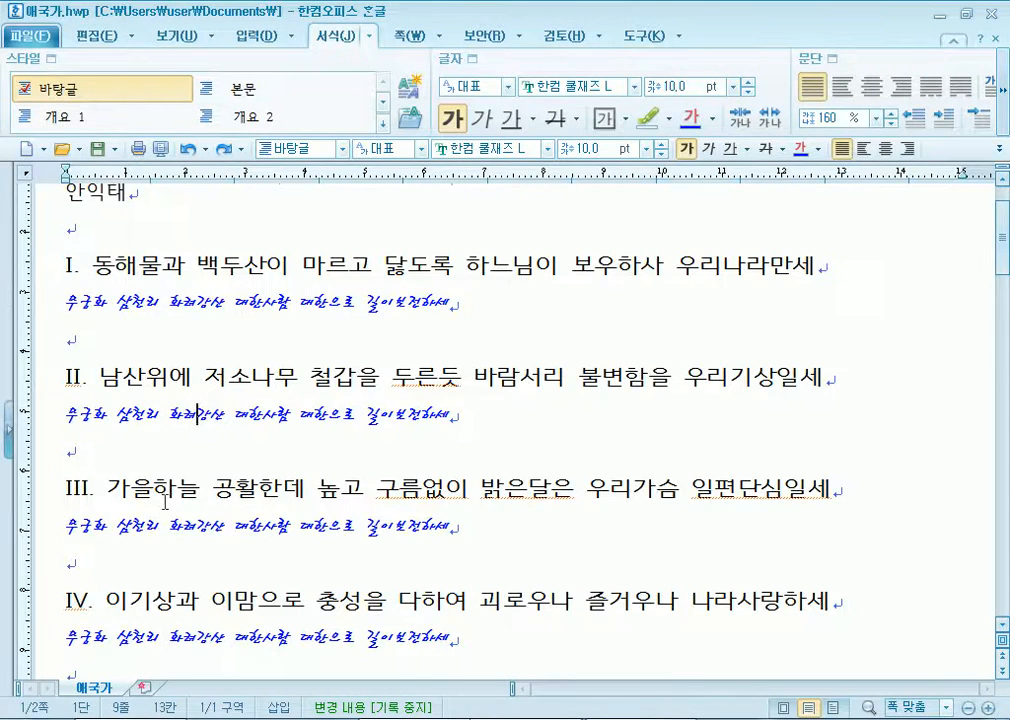
In 애국가.hwp, give the two long body paragraphs starting with 동해물과 and 가을하늘 a hanging indent (내어쓰기).
scroll(174, 497, up, 3)
scroll(174, 497, up, 2)
drag(66, 272, 233, 441)
click(832, 58)
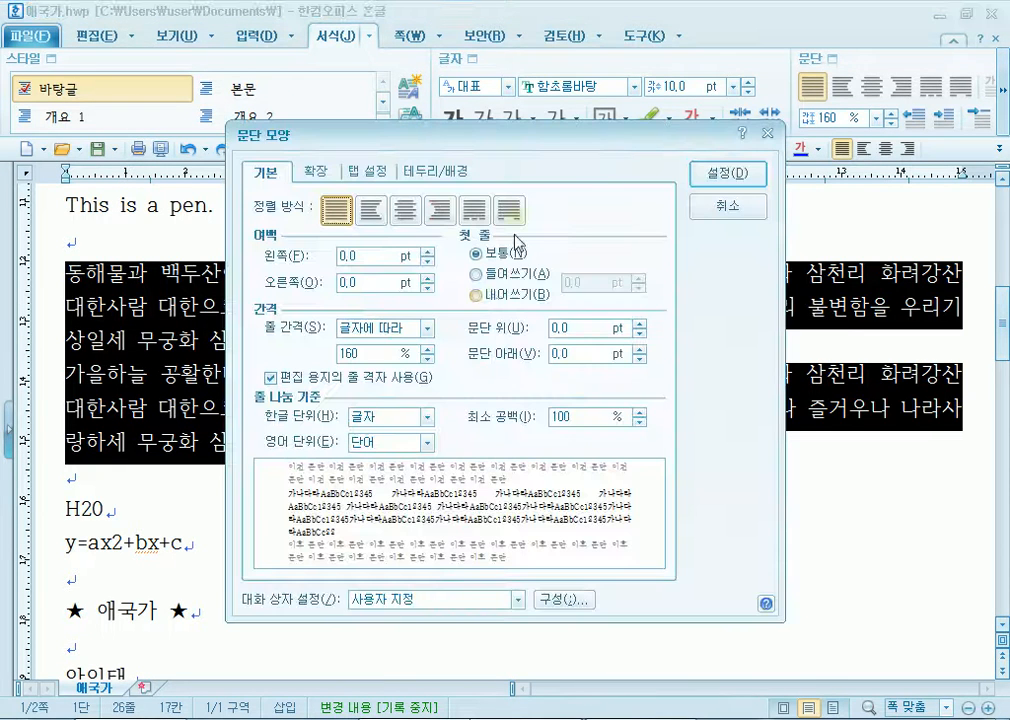
click(493, 297)
click(740, 174)
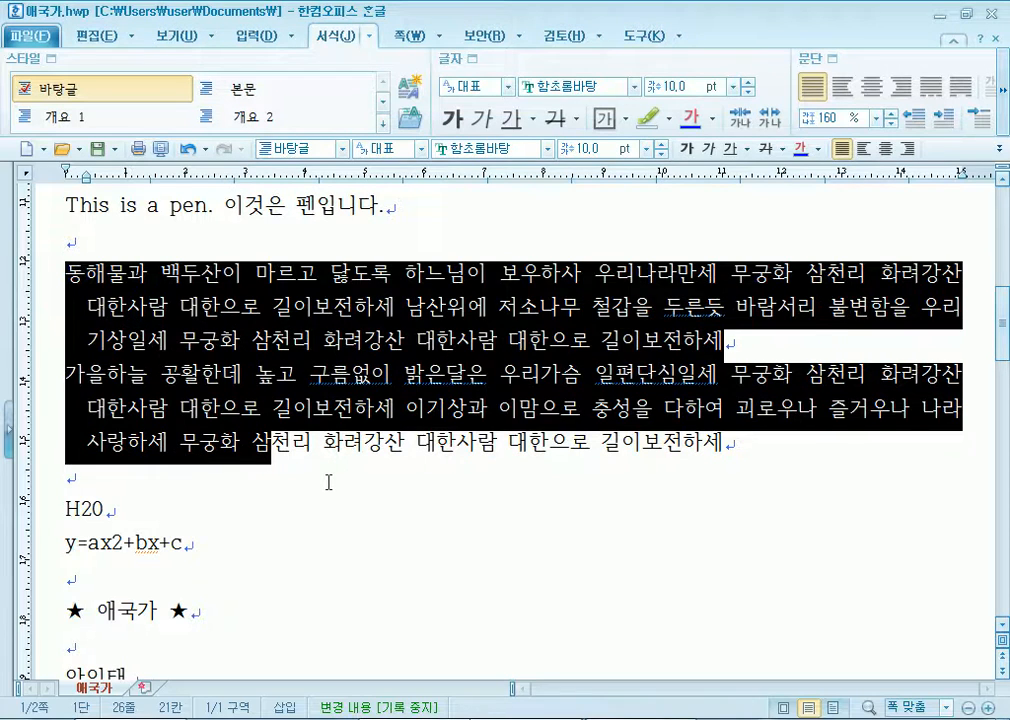
click(328, 483)
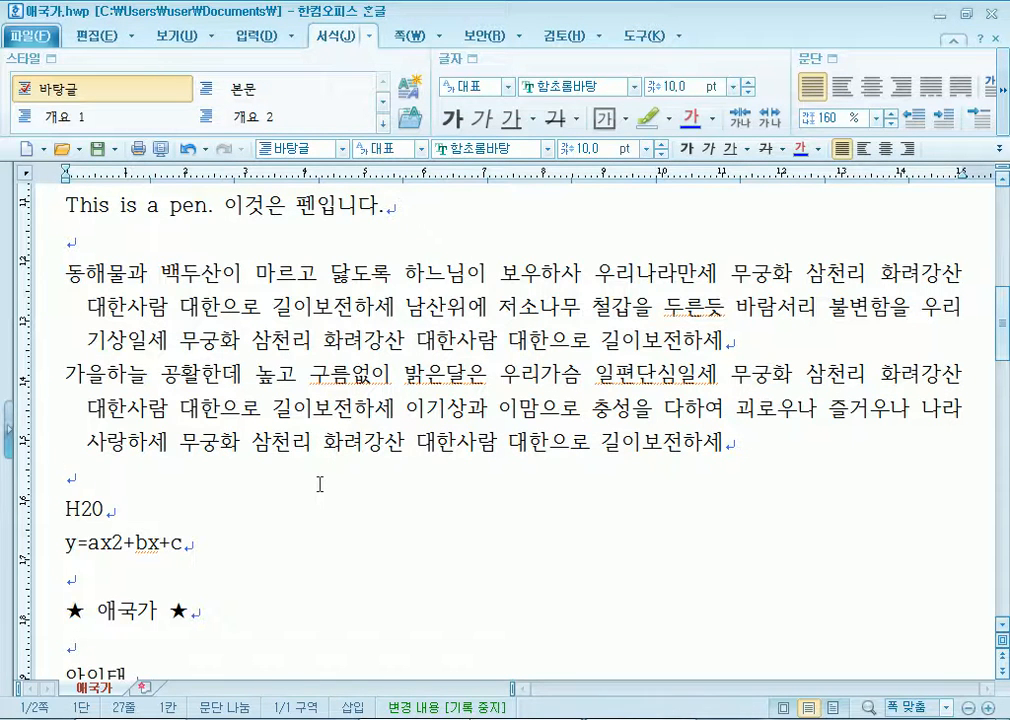
Set the font size of the ★ 애국가 ★ title at the start of the document to 20 pt.
scroll(319, 484, down, 4)
drag(63, 219, 446, 192)
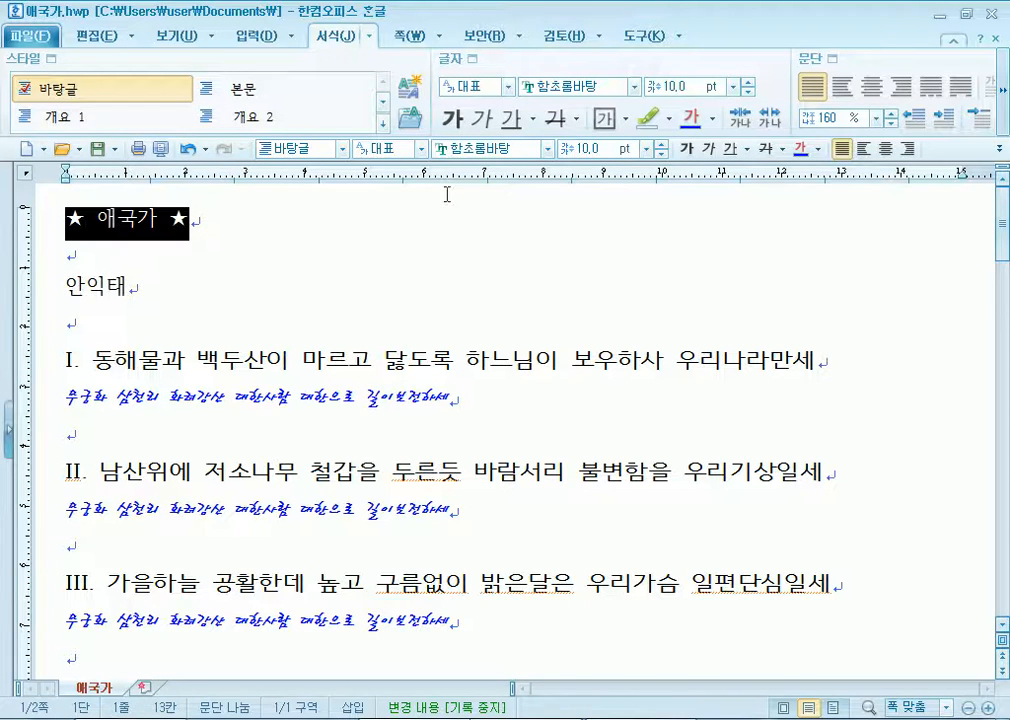
click(648, 150)
click(596, 318)
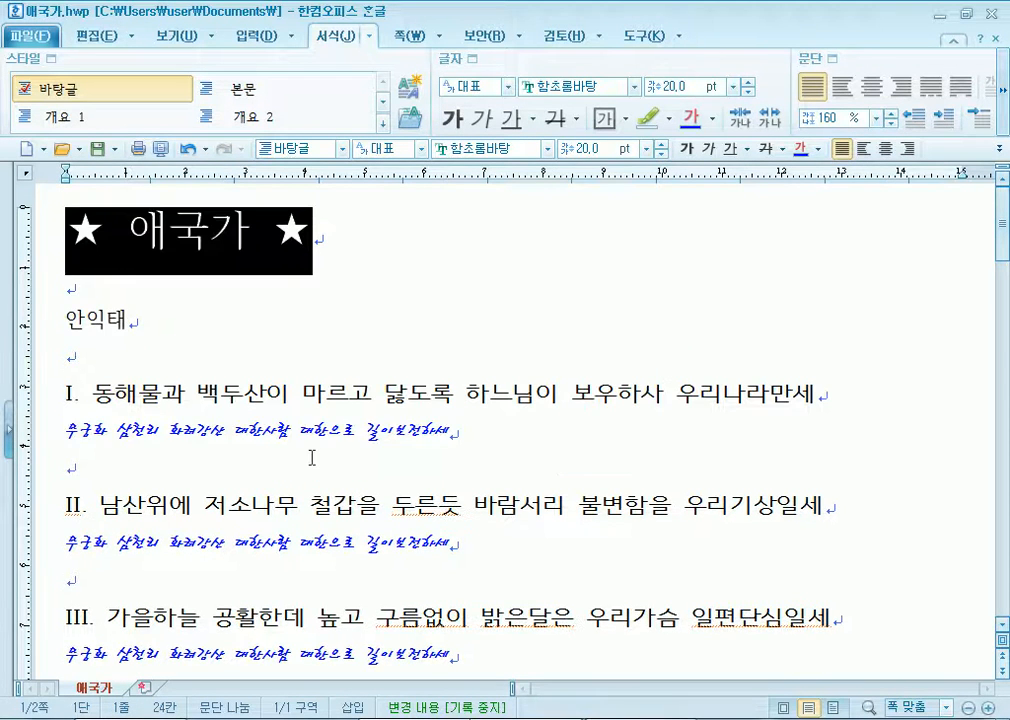
Set the font size of the composer's name line below the title to 16 pt.
click(194, 320)
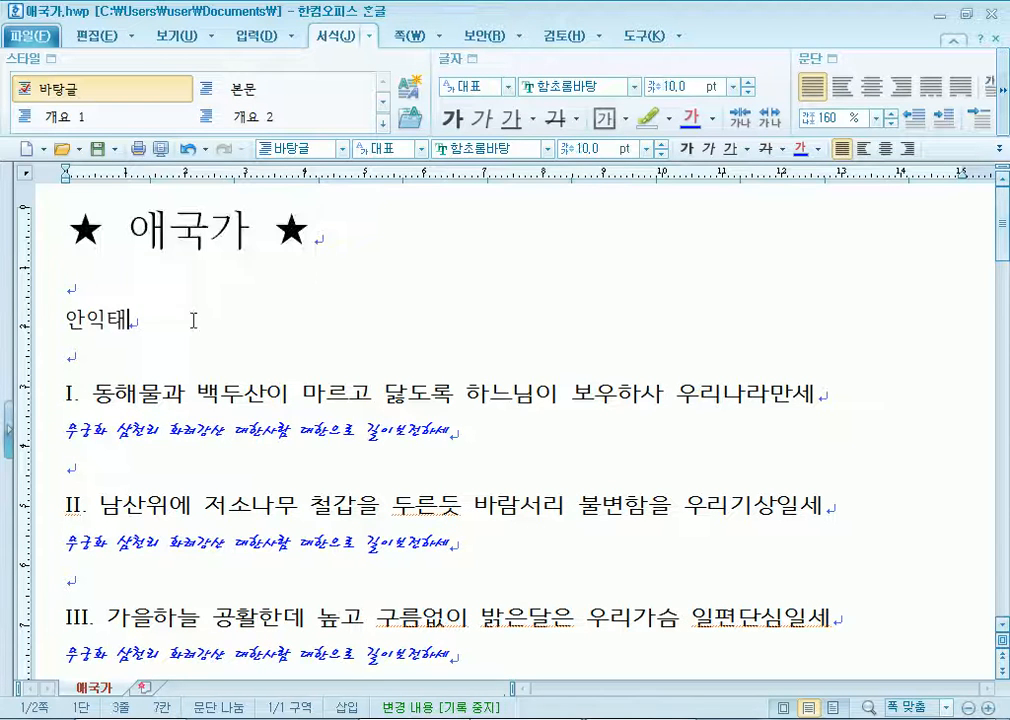
click(55, 333)
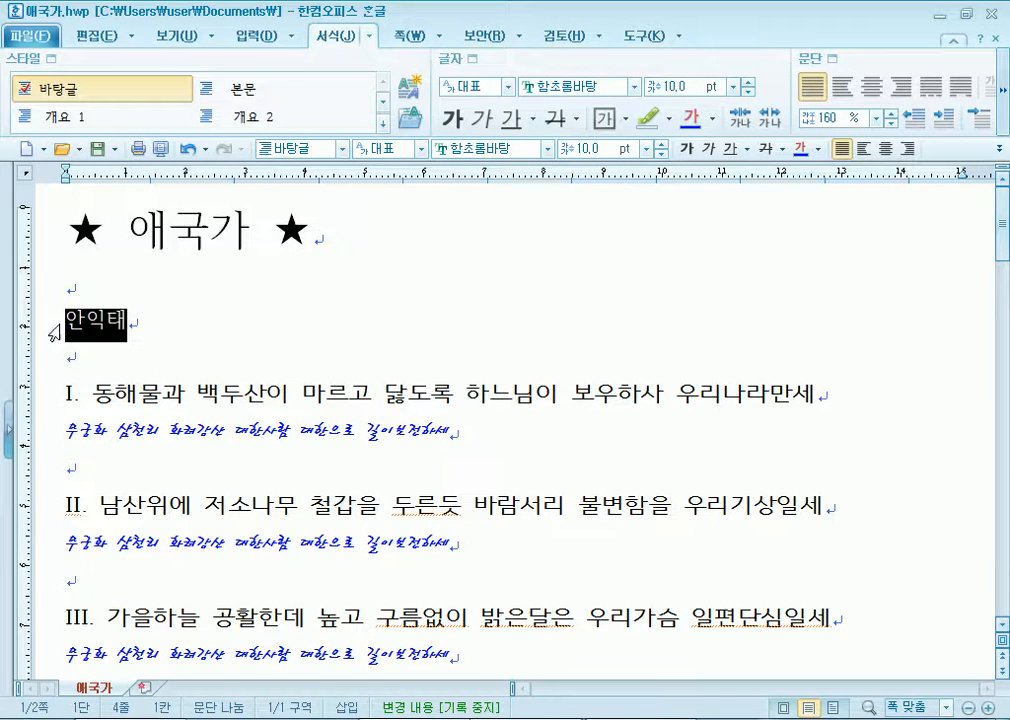
click(648, 149)
click(584, 305)
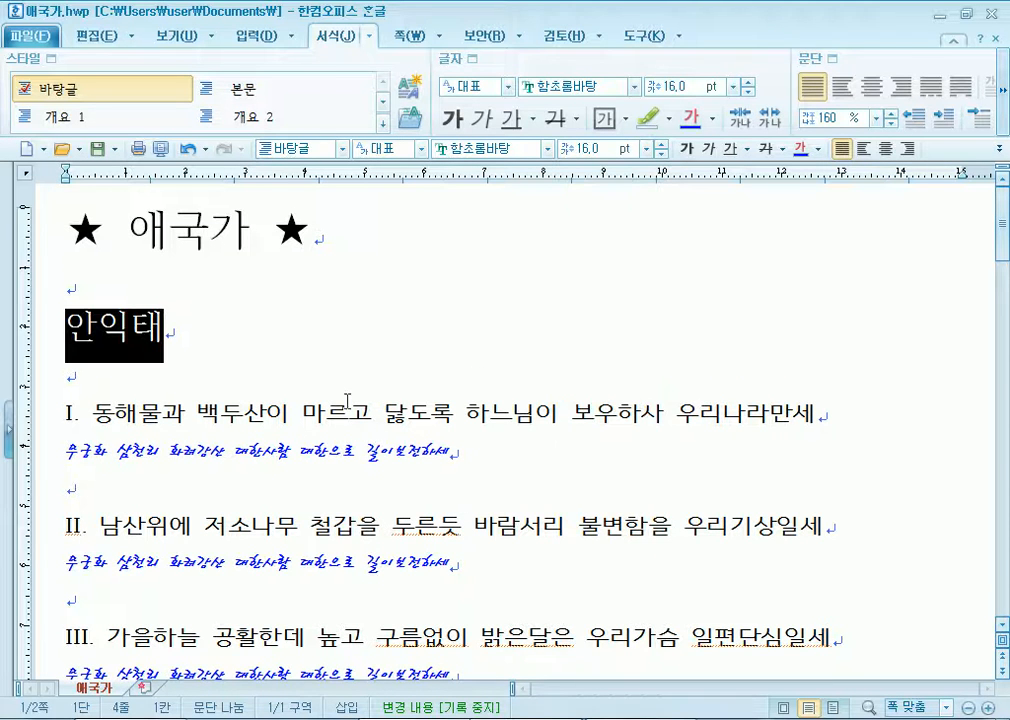
Try the font 맑은 고딕 on the whole document and undo the change.
key(ctrl+a)
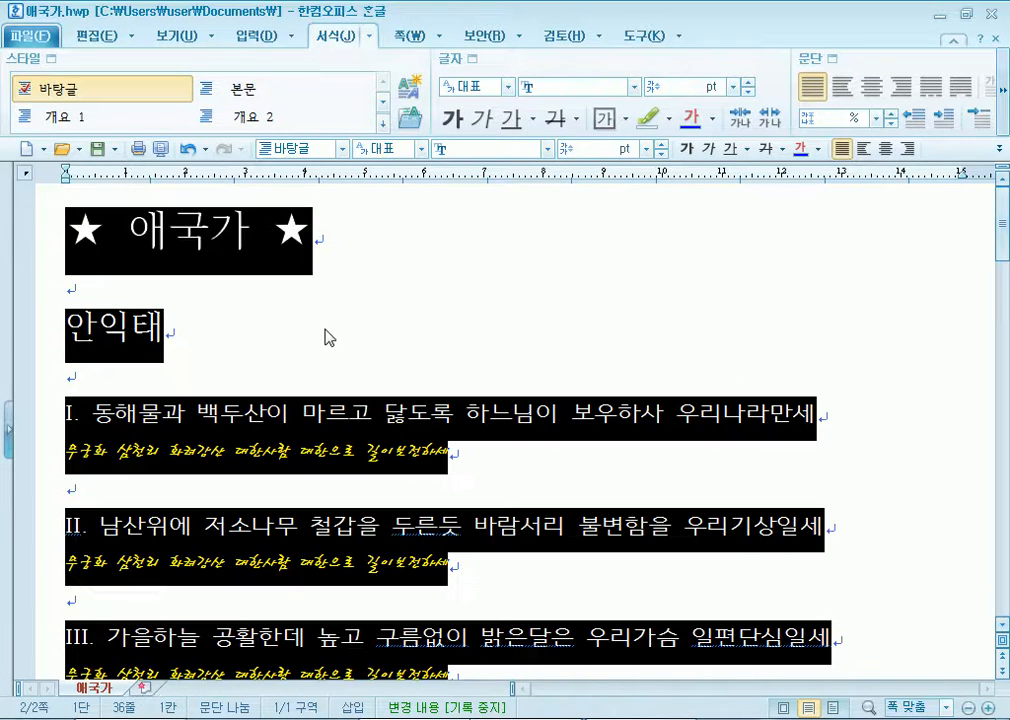
click(547, 149)
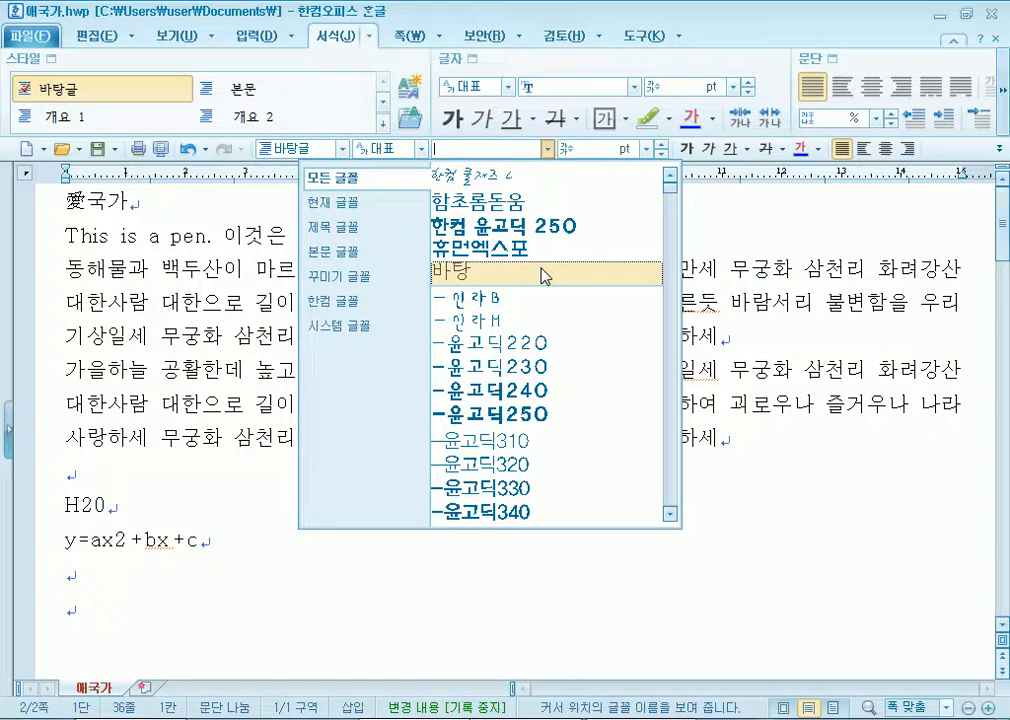
drag(670, 184, 680, 215)
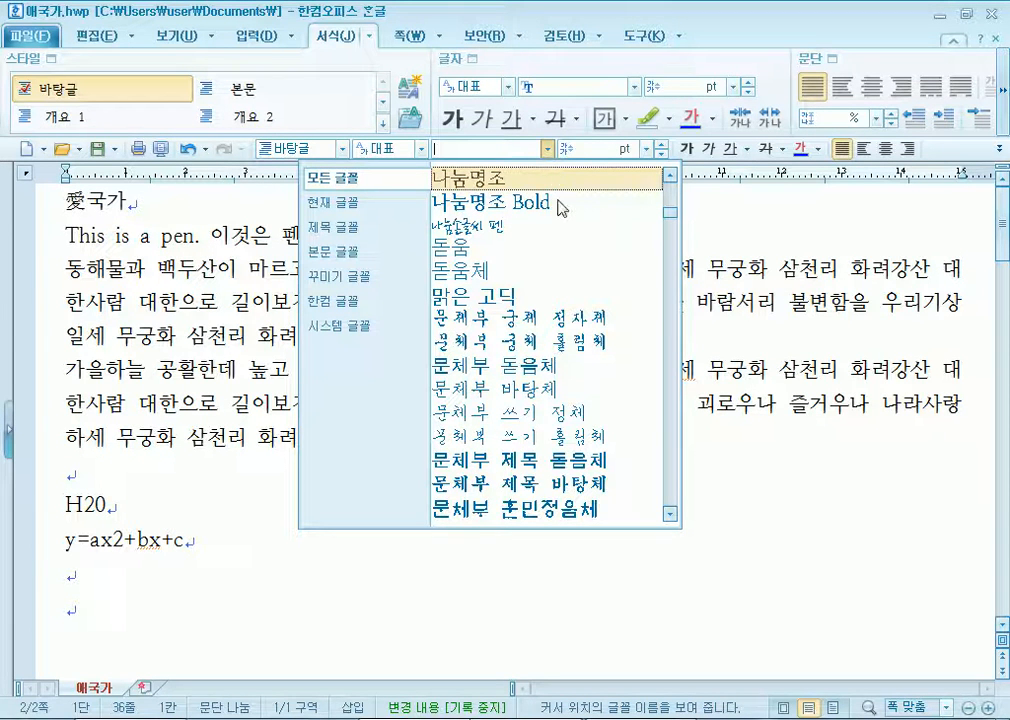
click(537, 300)
click(135, 516)
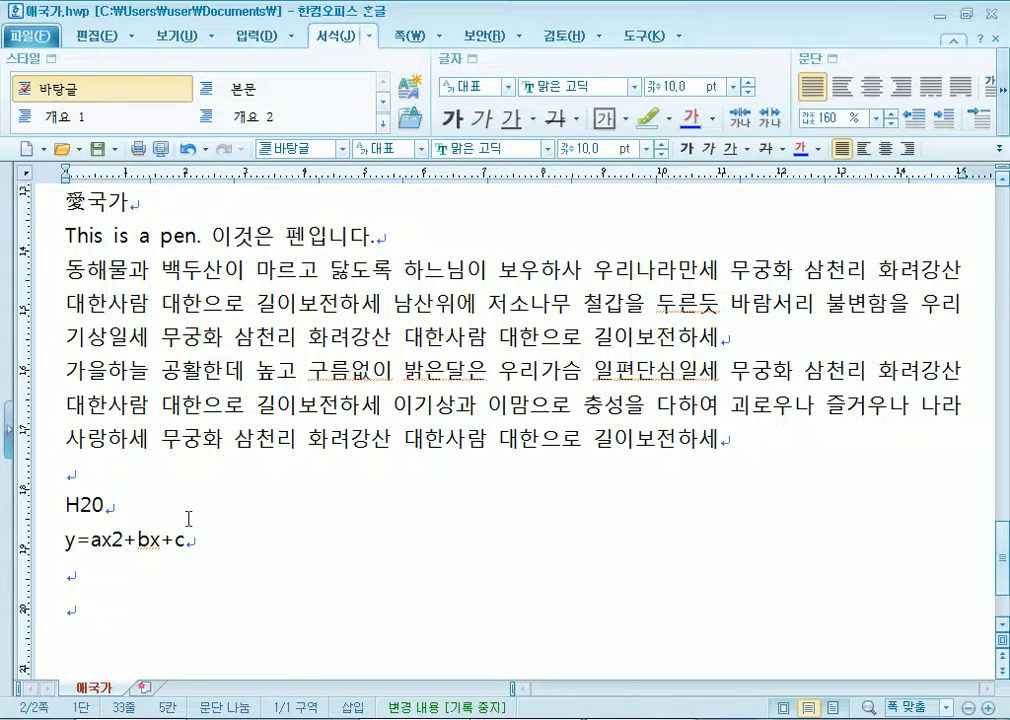
key(ctrl+a)
scroll(158, 543, up, 15)
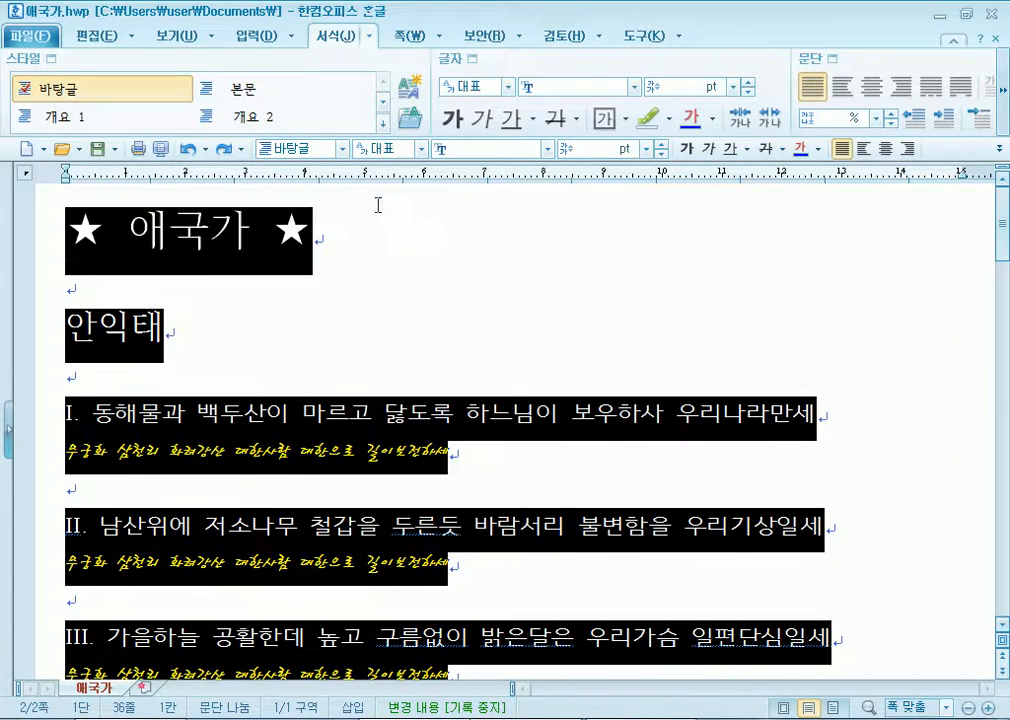
Set the font of the ★ 애국가 ★ title at the start of the document to 맑은 고딕.
click(349, 219)
drag(349, 219, 41, 223)
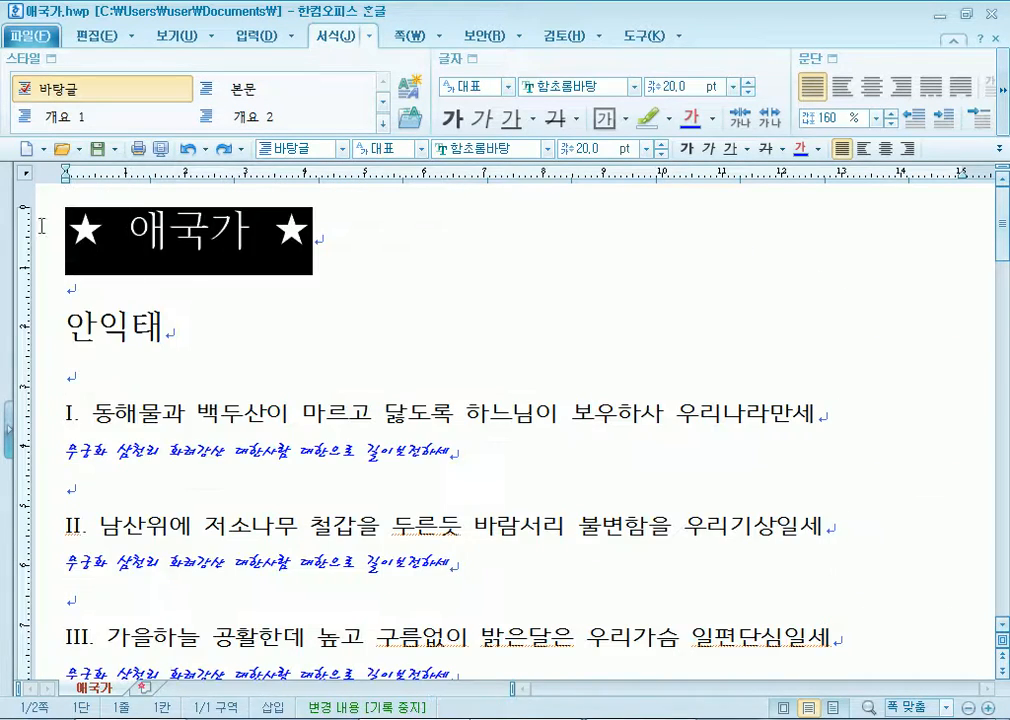
click(546, 152)
scroll(575, 355, down, 2)
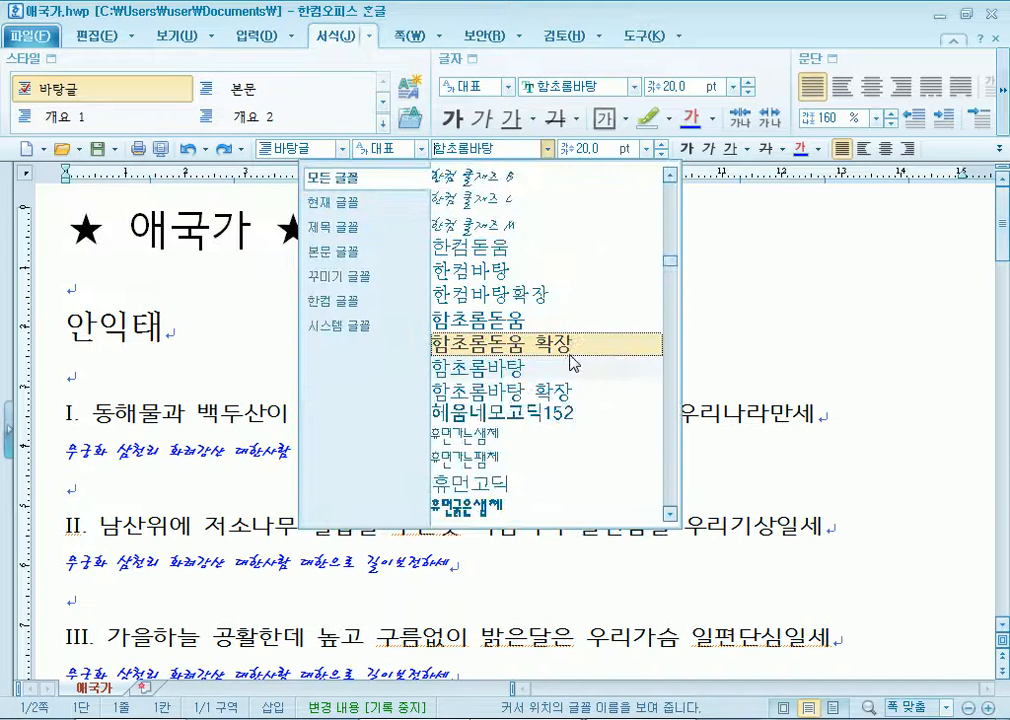
scroll(607, 450, down, 4)
scroll(620, 400, up, 15)
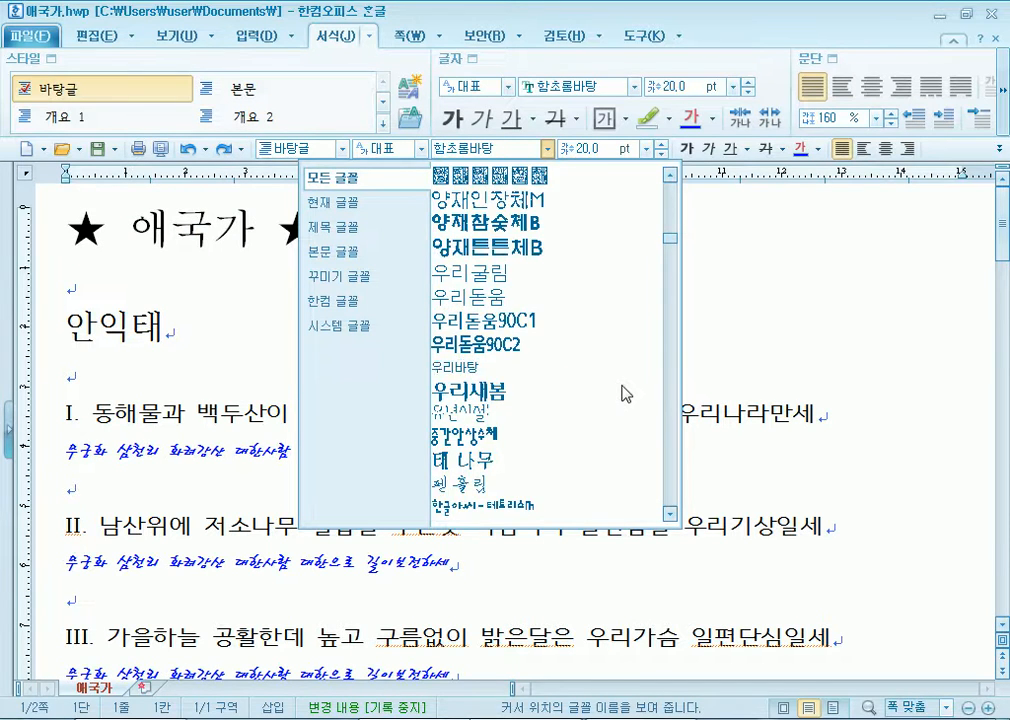
scroll(622, 392, up, 10)
scroll(622, 390, up, 4)
scroll(624, 388, down, 4)
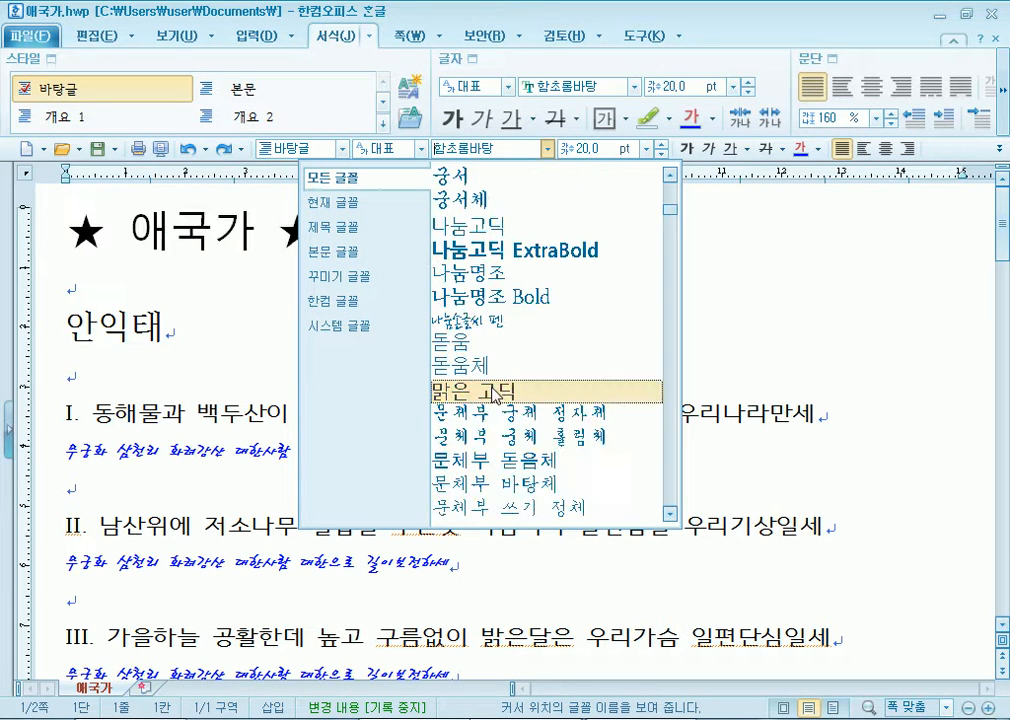
click(495, 393)
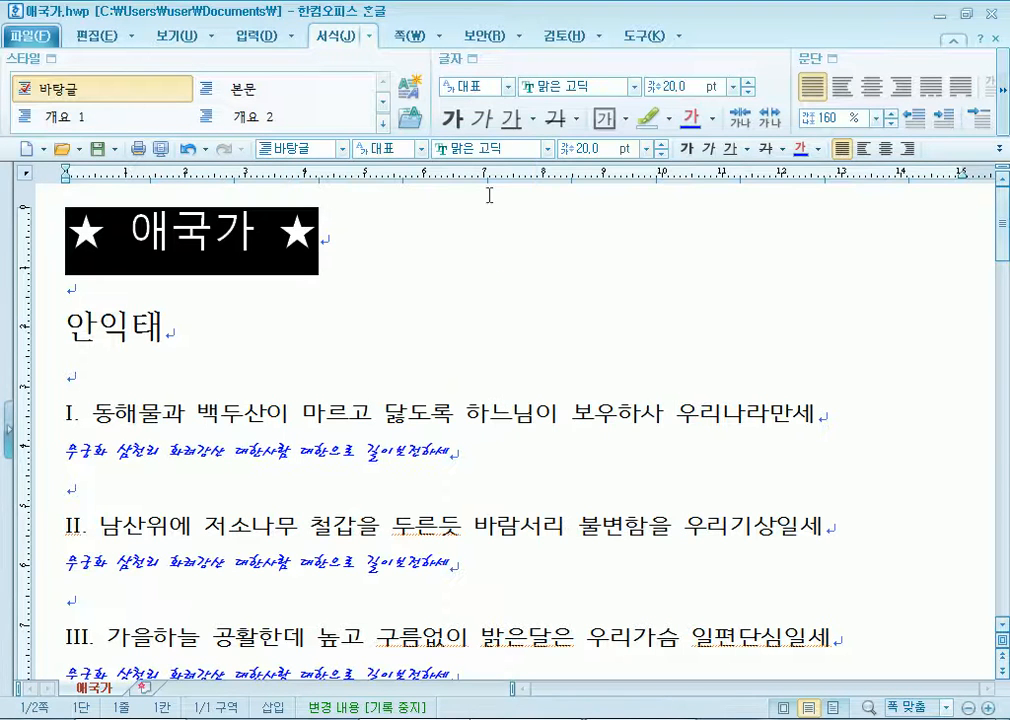
Preview other fonts, such as the 윤고딕 family, on the ★ 애국가 ★ title and choose 맑은 고딕 again.
click(548, 148)
scroll(551, 386, down, 7)
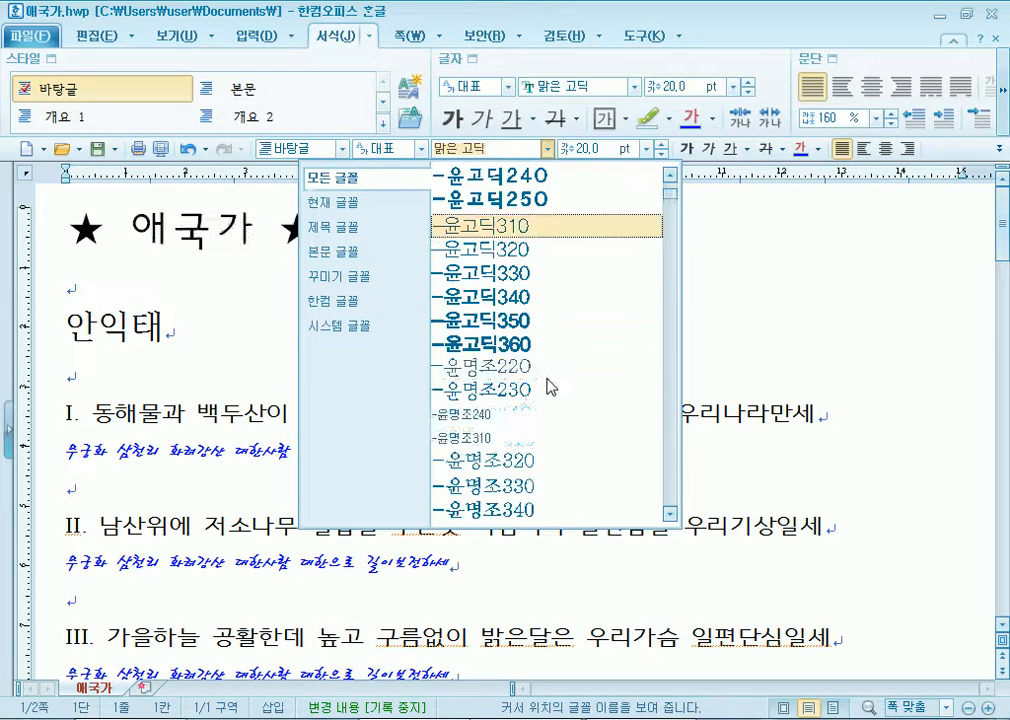
scroll(551, 387, down, 2)
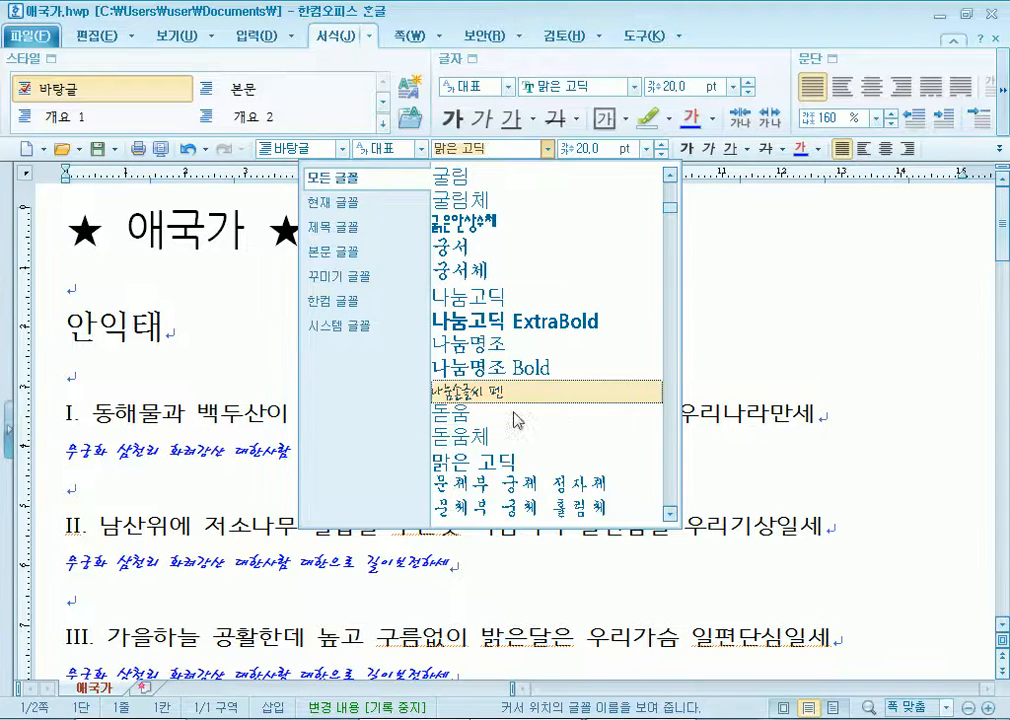
click(510, 463)
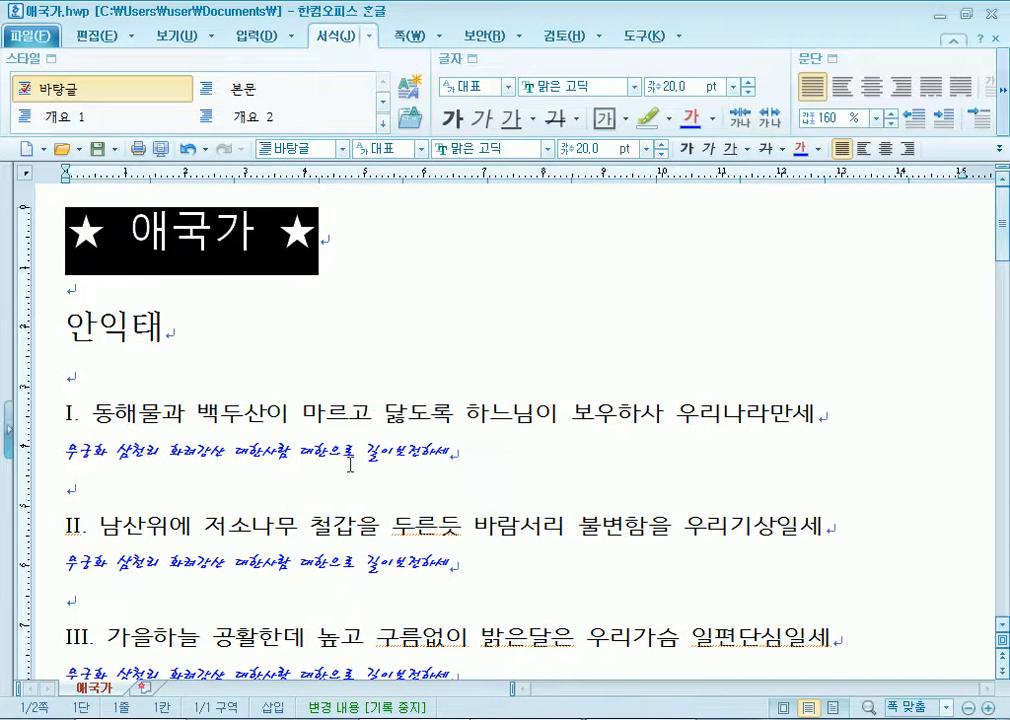
click(277, 350)
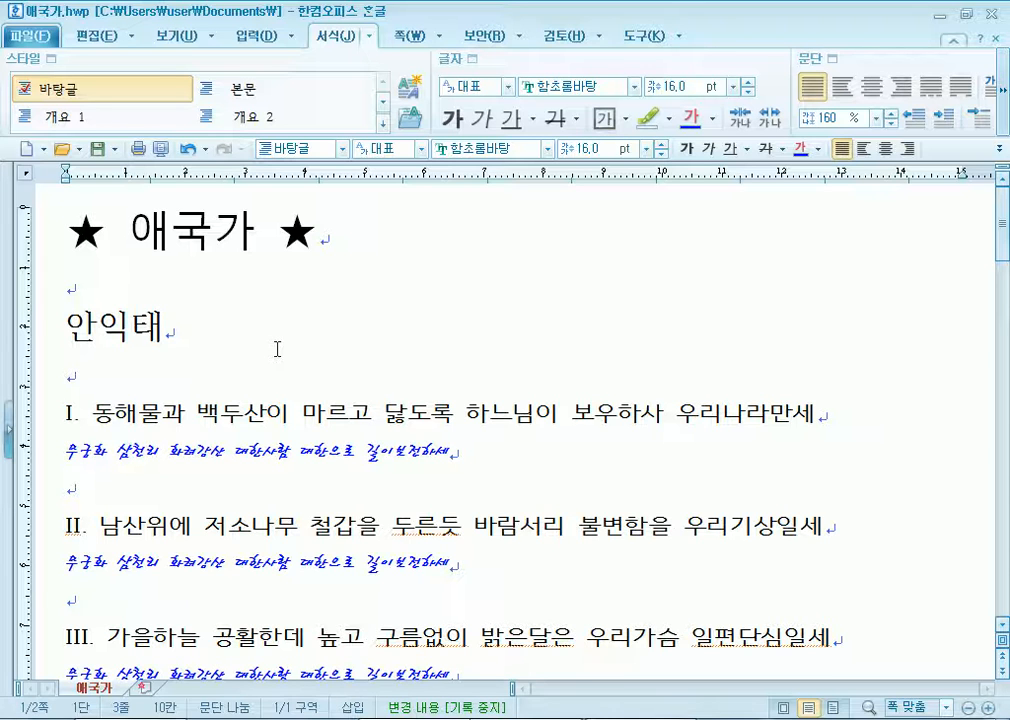
key(BackSpace)
text(테)
key(ctrl+a)
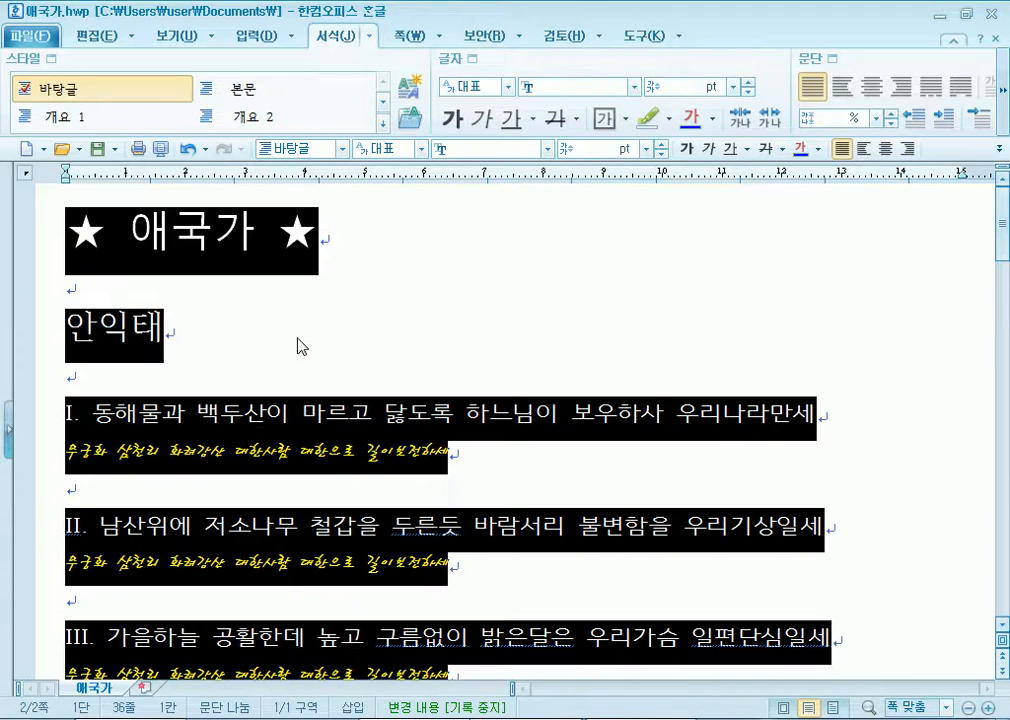
click(548, 149)
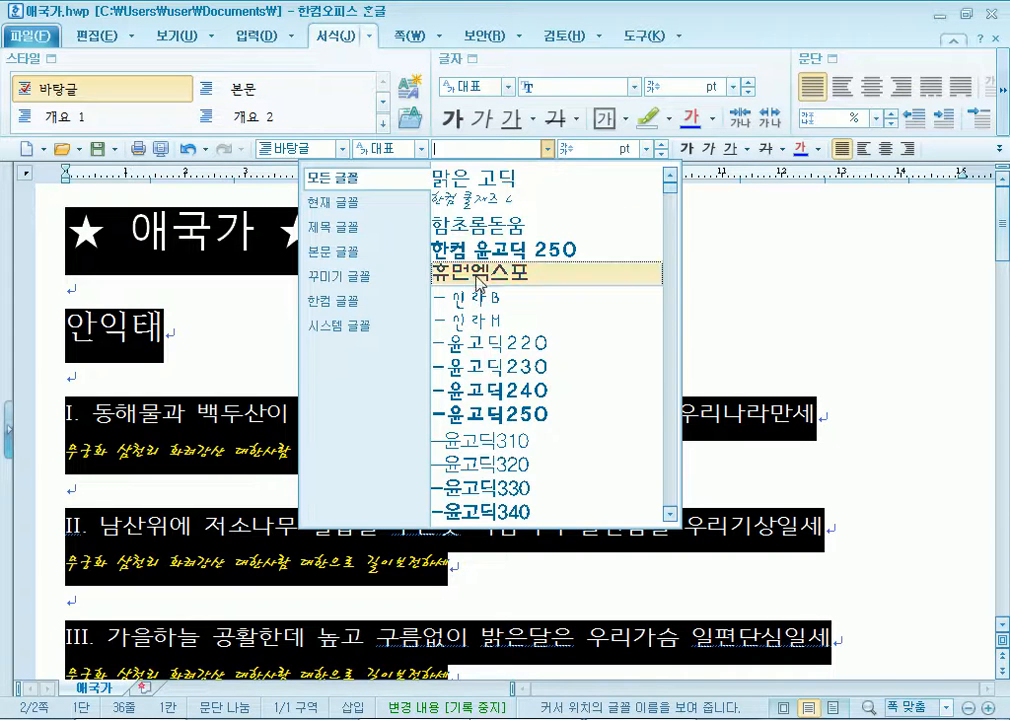
click(293, 358)
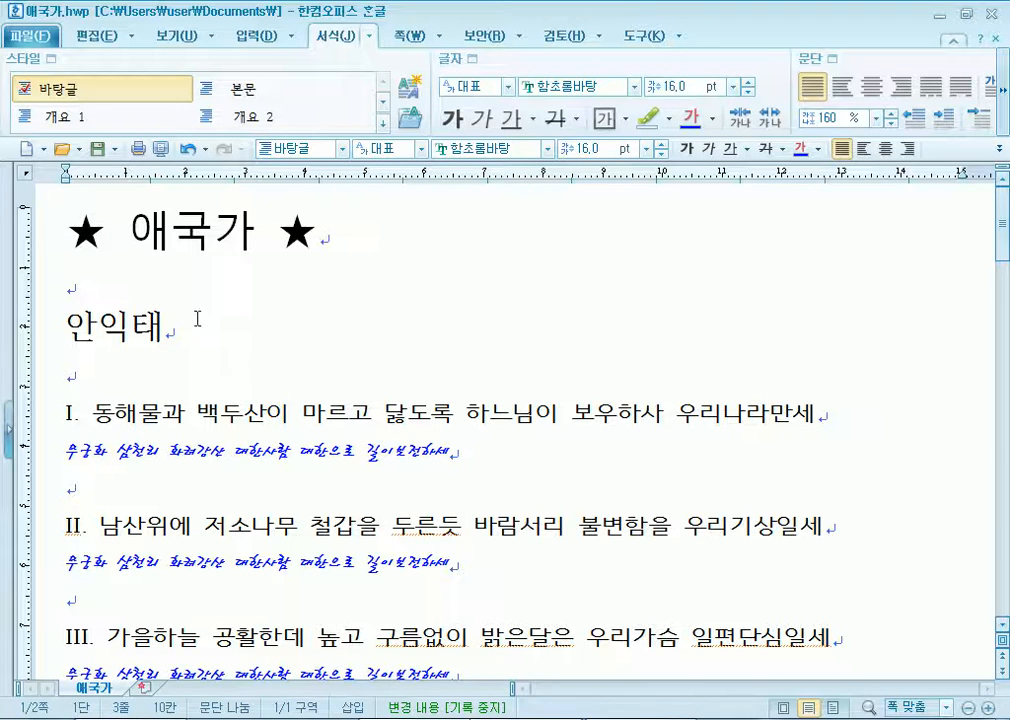
Apply the 바탕글 style to the ★ 애국가 ★ title to reset its formatting.
click(76, 237)
drag(76, 237, 310, 245)
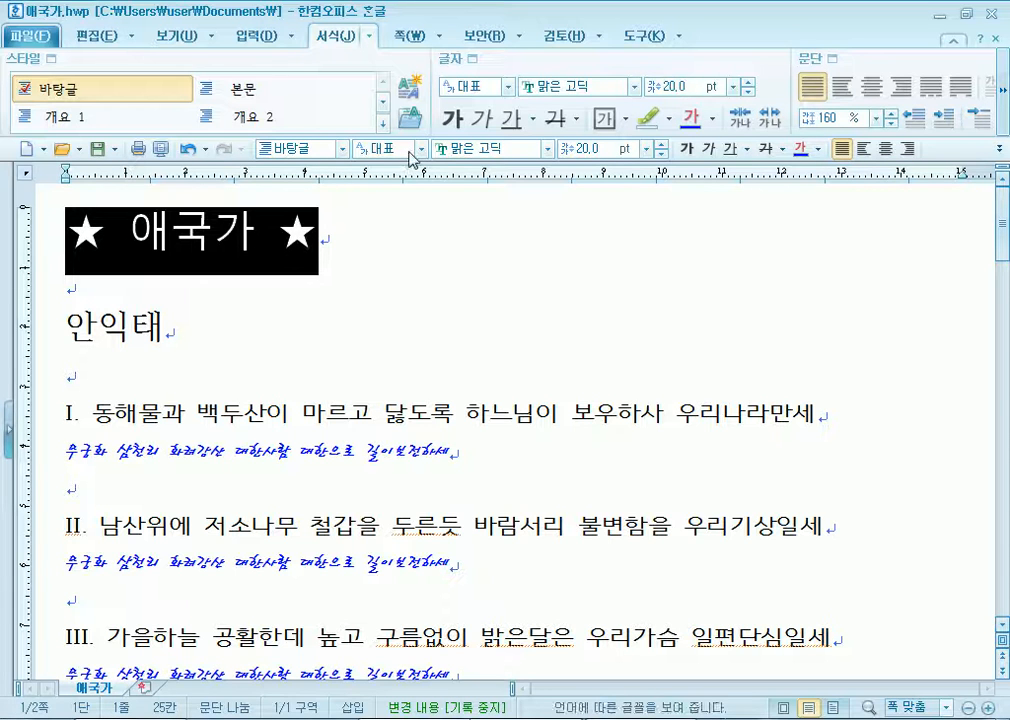
click(341, 148)
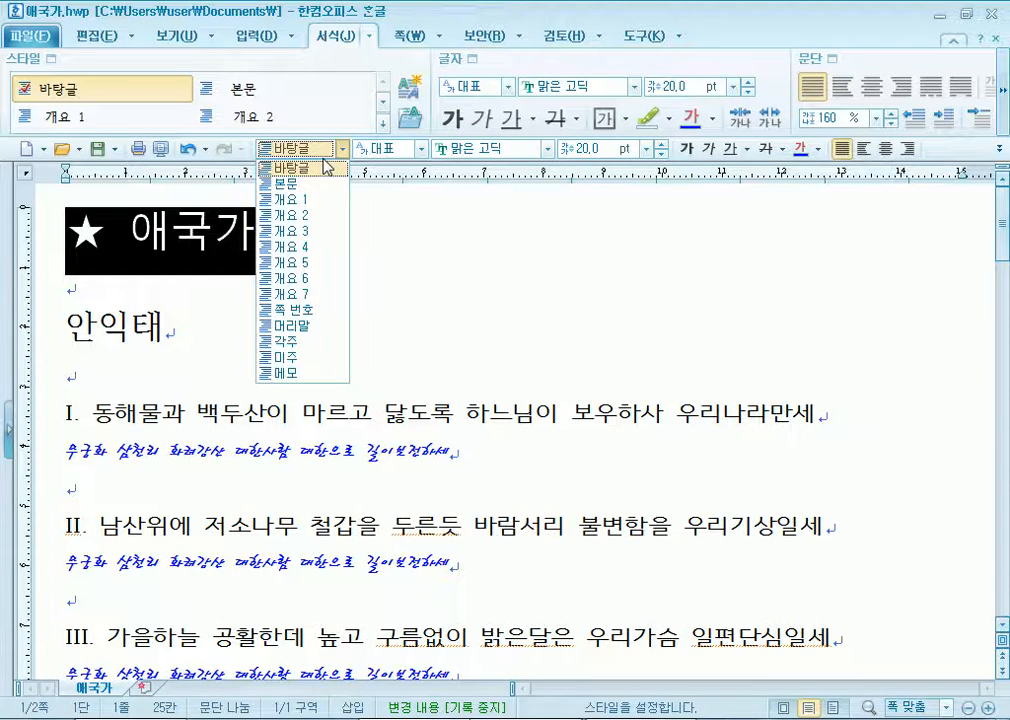
click(326, 167)
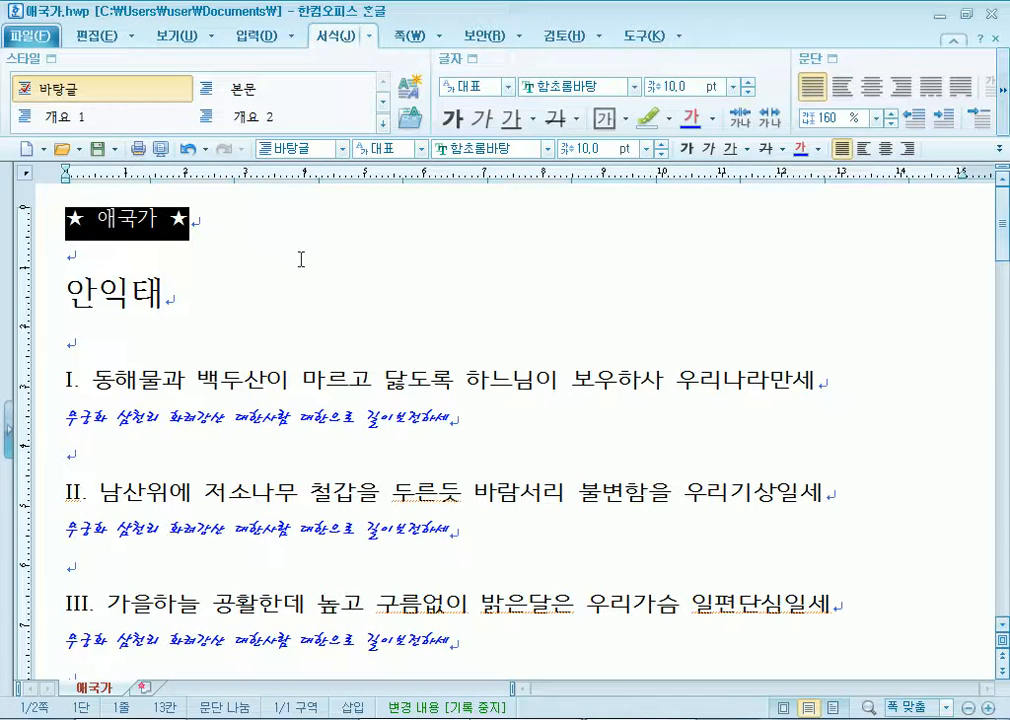
Select the whole document and apply the 바탕글 style to all of its text.
click(301, 259)
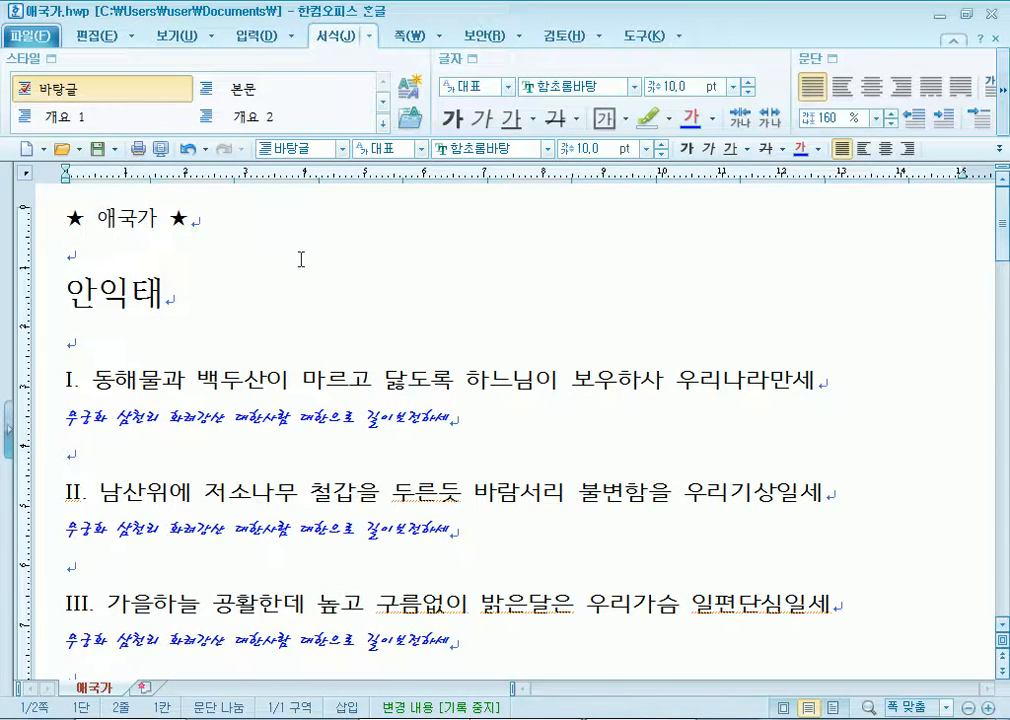
key(ctrl+a)
key(ctrl+1)
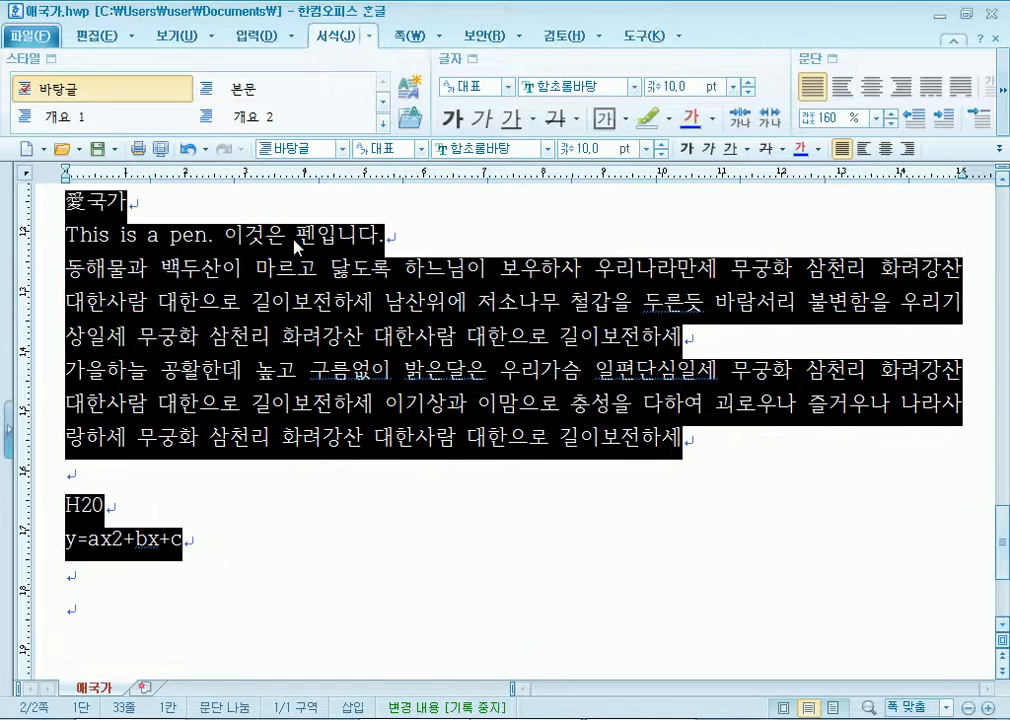
click(343, 149)
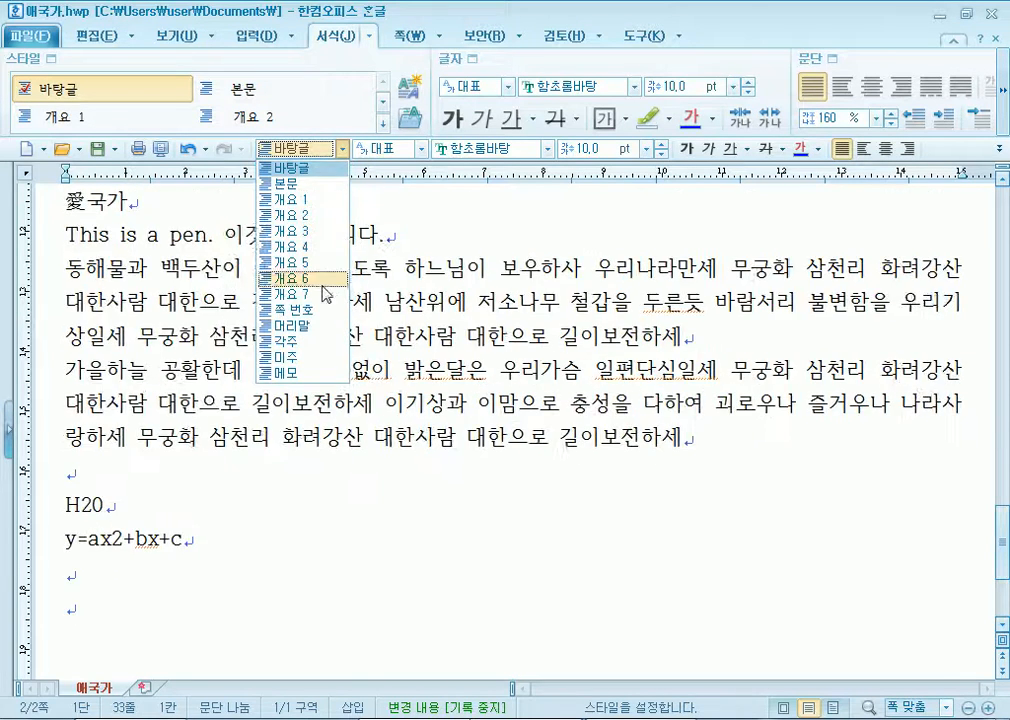
click(448, 238)
click(136, 480)
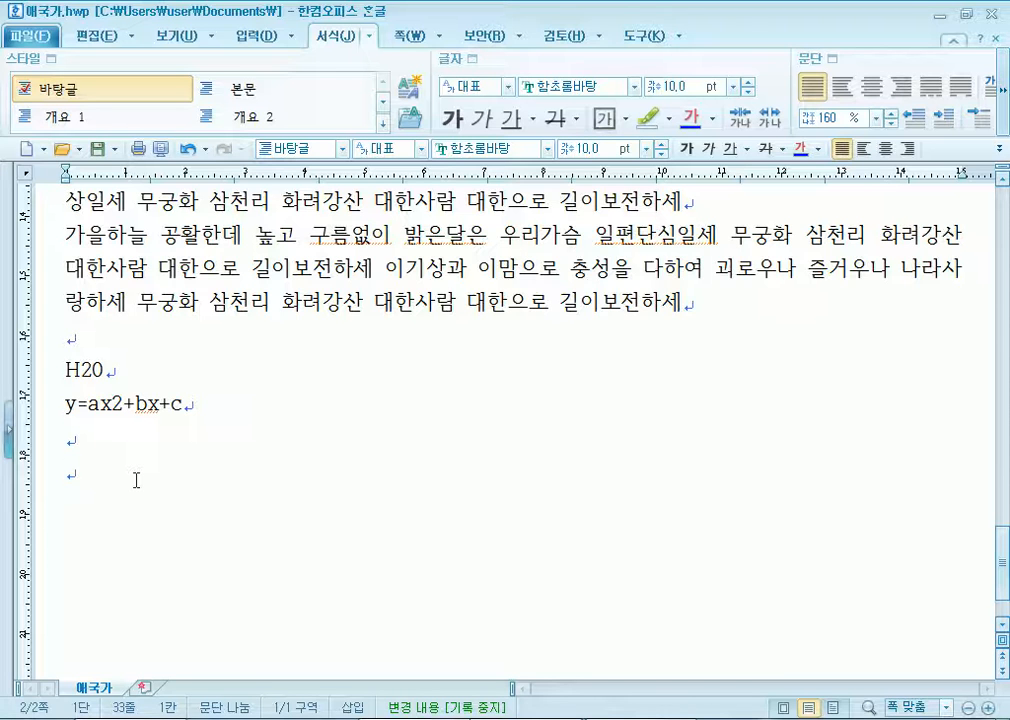
key(ctrl+v)
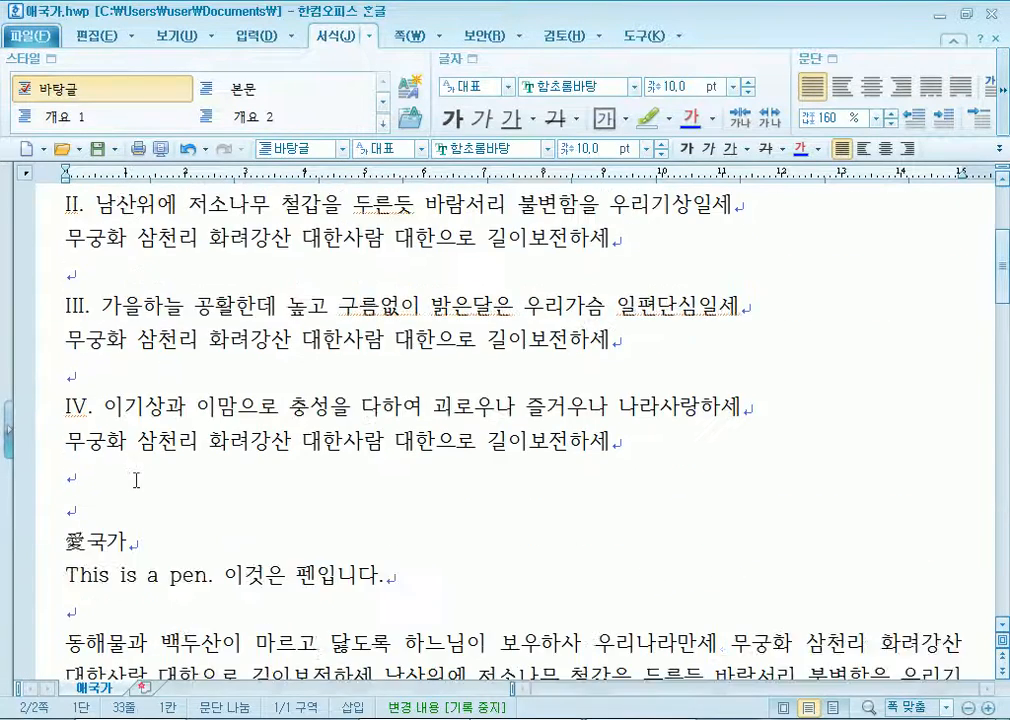
Set the font of the ★ 애국가 ★ title at the start of the document to 함초롬돋움.
scroll(136, 480, up, 7)
click(82, 238)
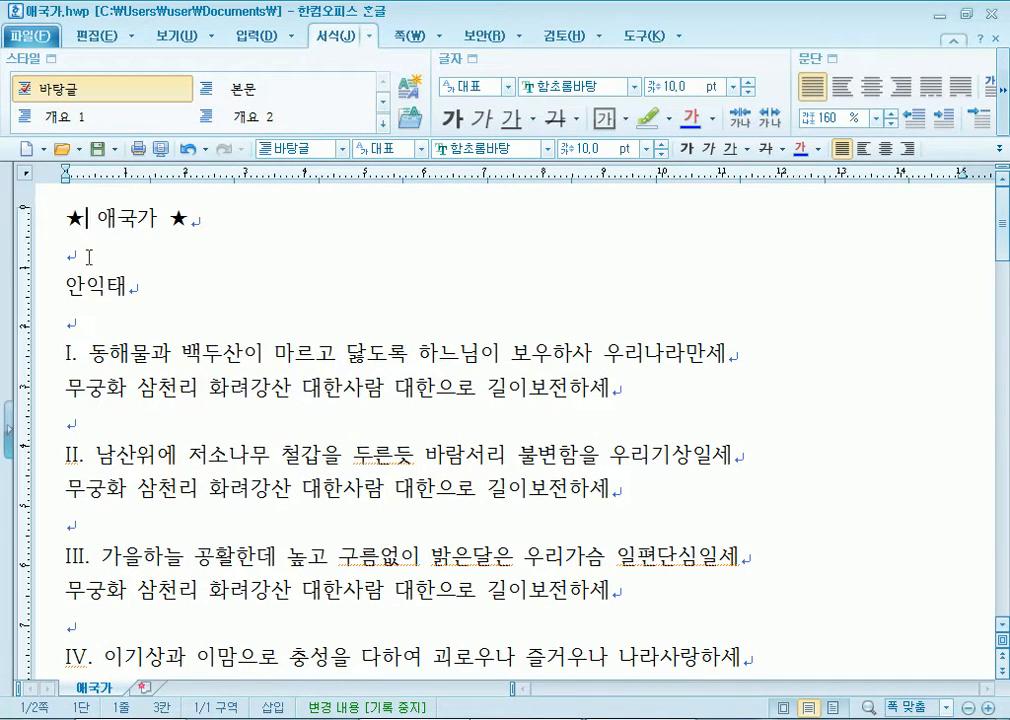
drag(64, 218, 190, 218)
click(488, 148)
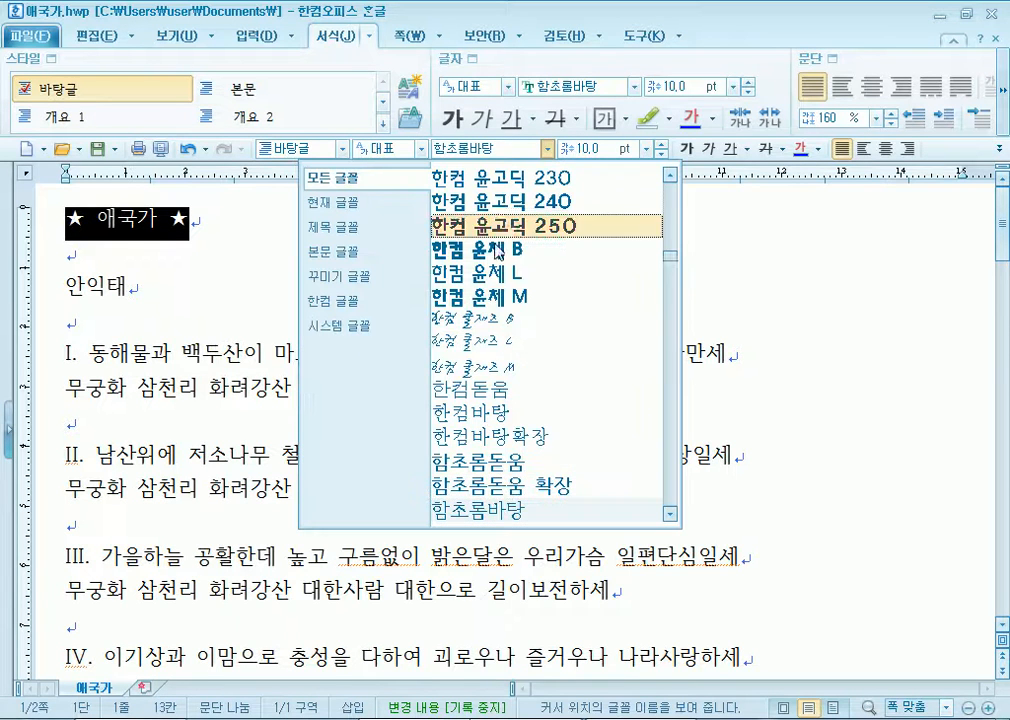
click(480, 461)
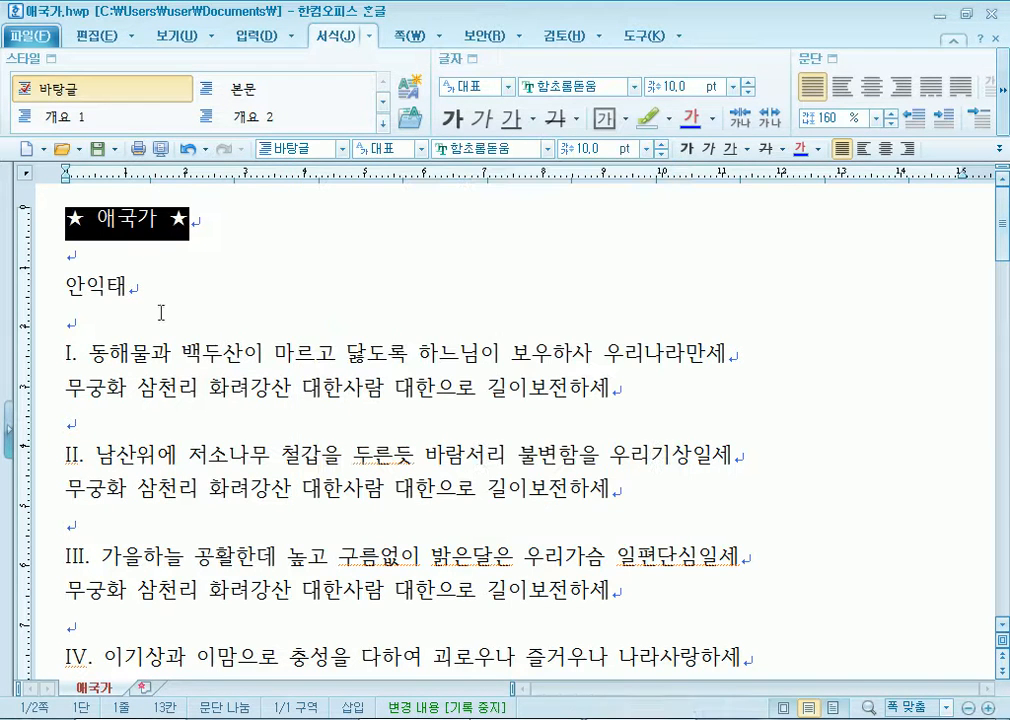
Raise the font size of the ★ 애국가 ★ title to 16 pt.
click(661, 145)
click(661, 145)
click(661, 145)
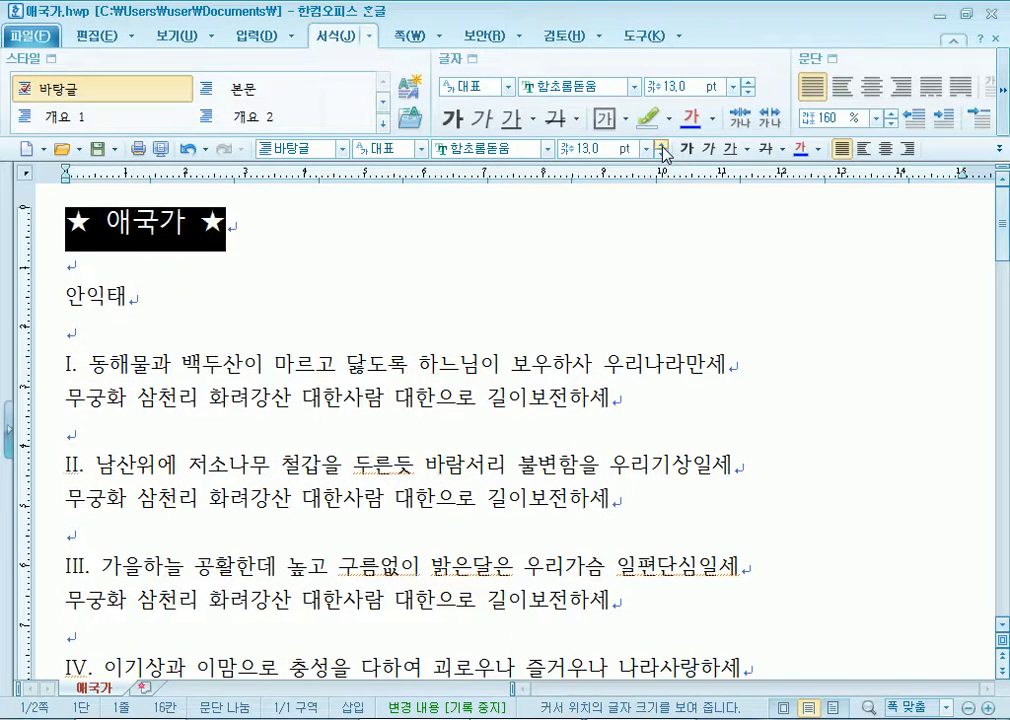
click(661, 145)
click(661, 145)
click(661, 145)
click(288, 229)
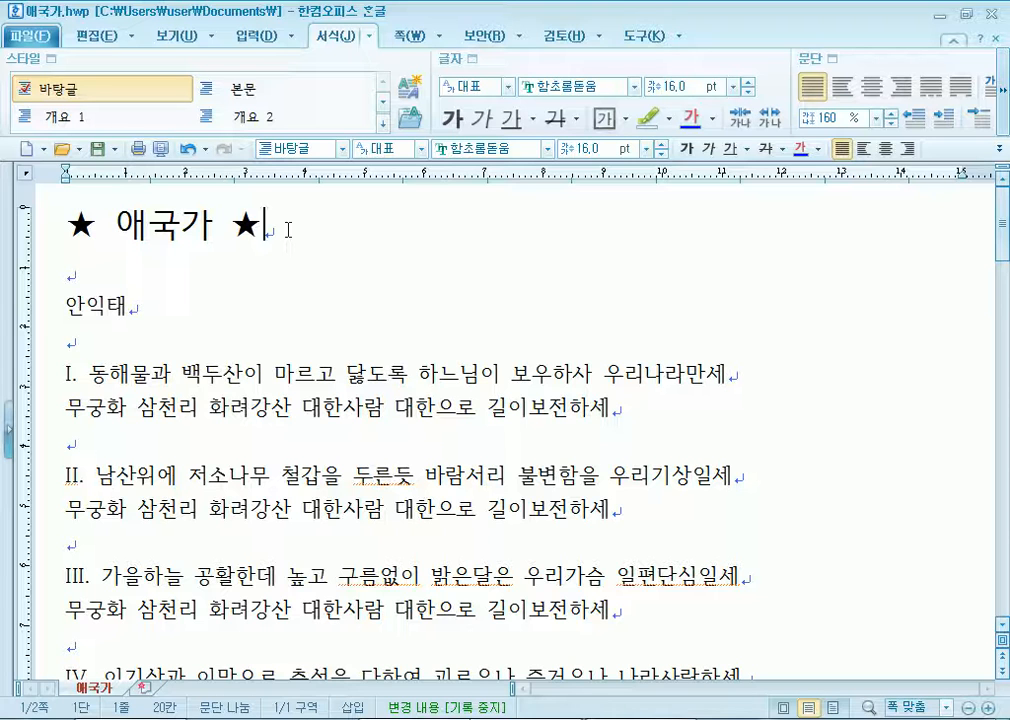
Examine the style list and its shortcut keys in the 스타일 dialog, closing it without any change.
click(288, 325)
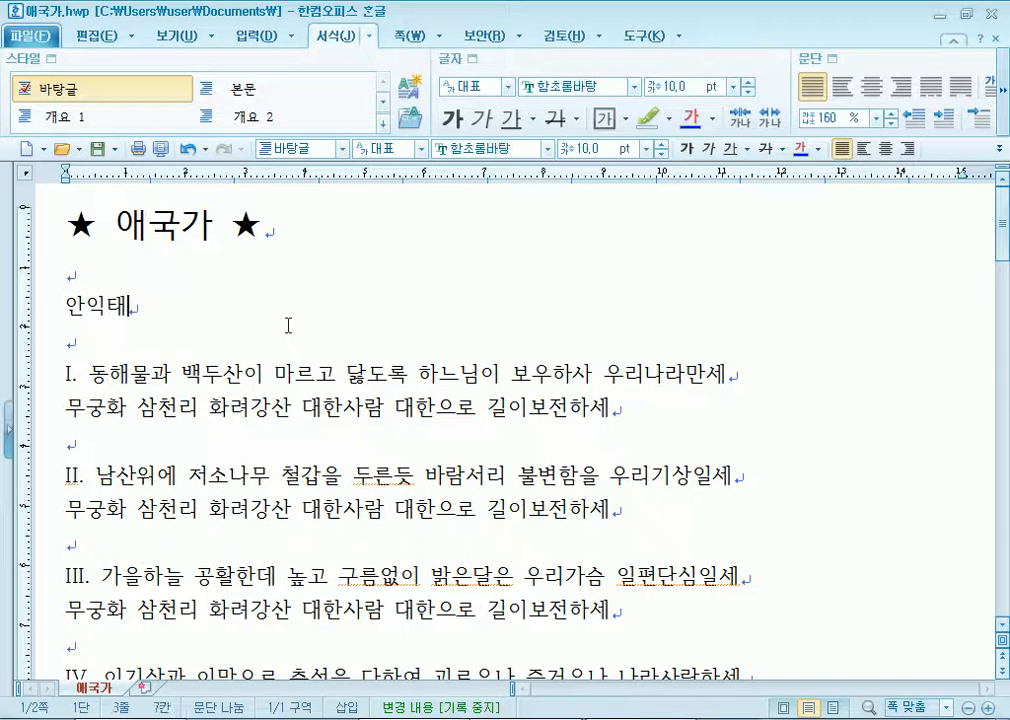
click(285, 345)
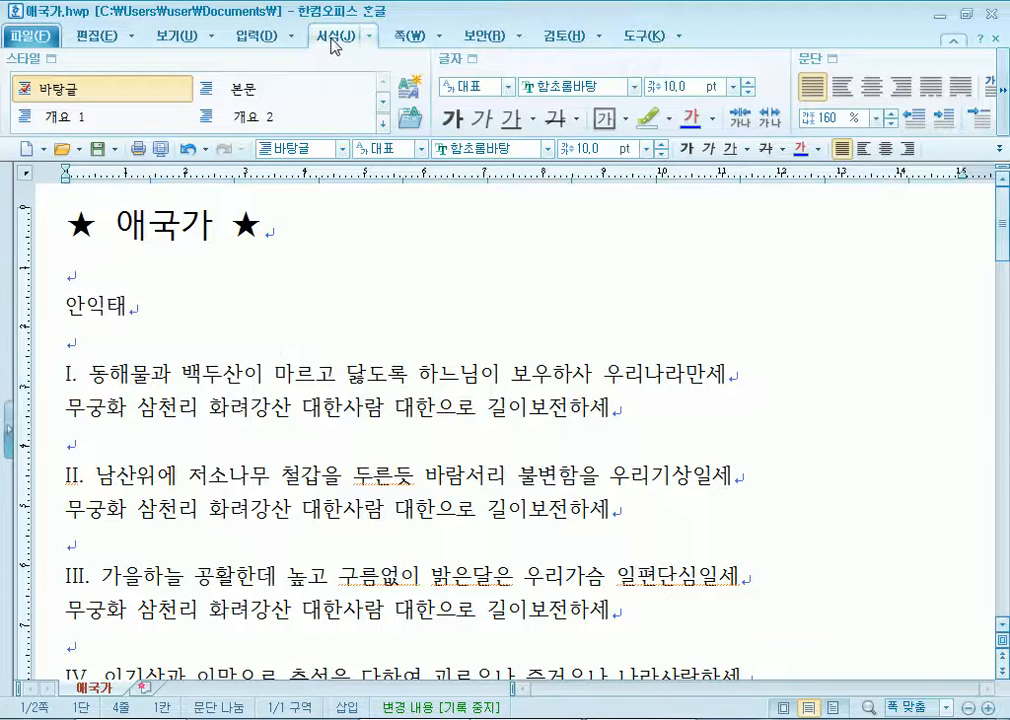
click(369, 36)
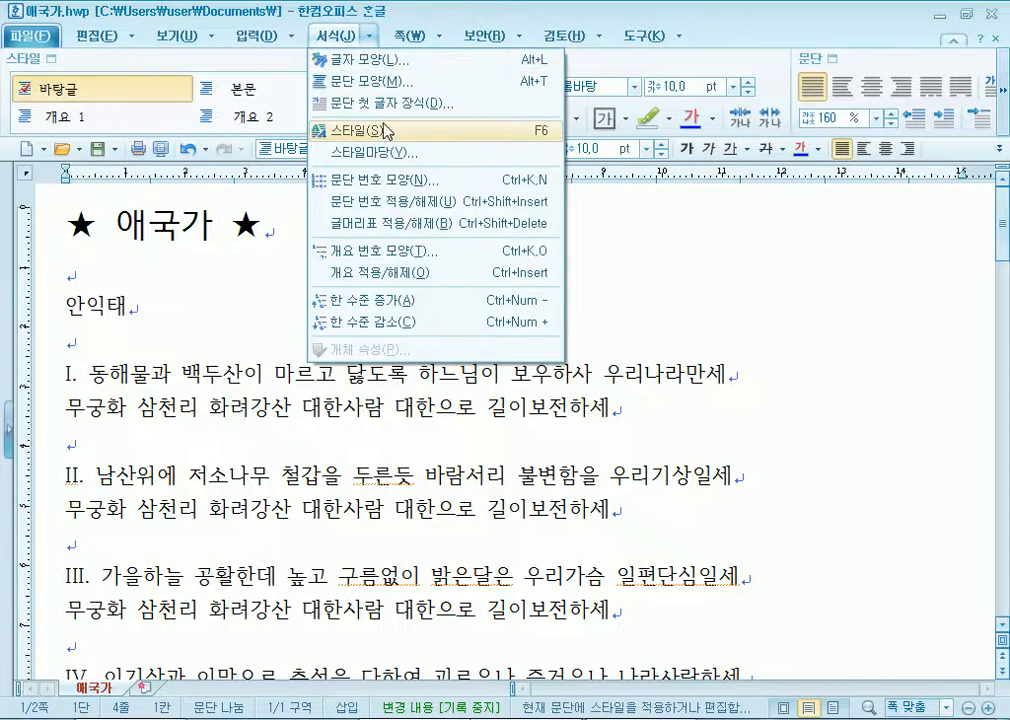
click(42, 58)
key(BackSpace)
key(BackSpace)
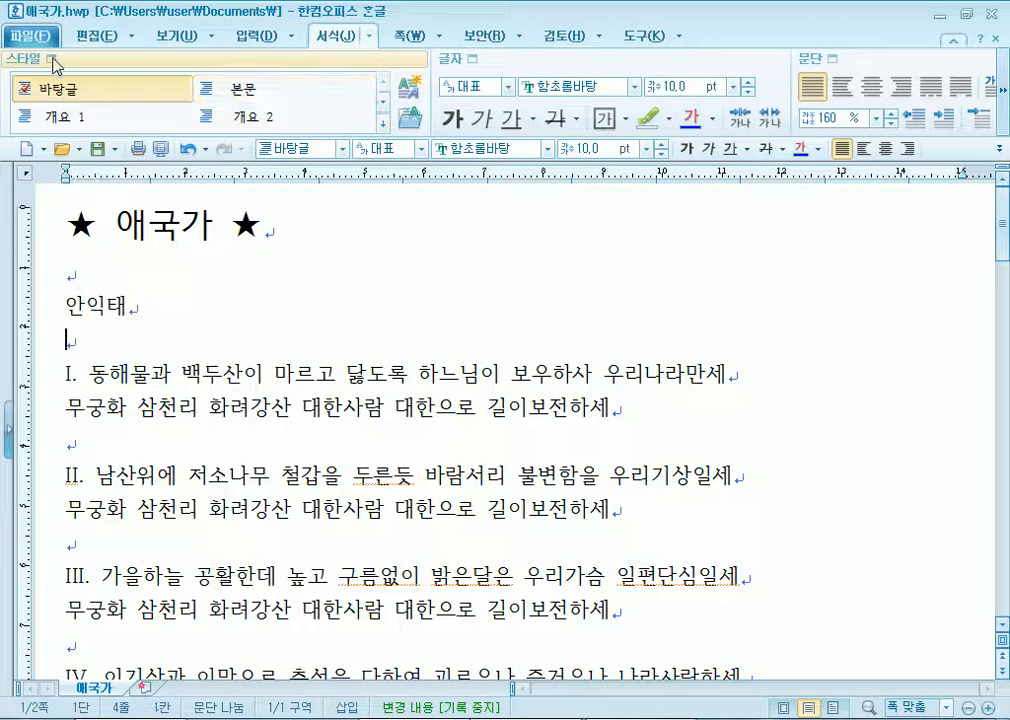
click(53, 62)
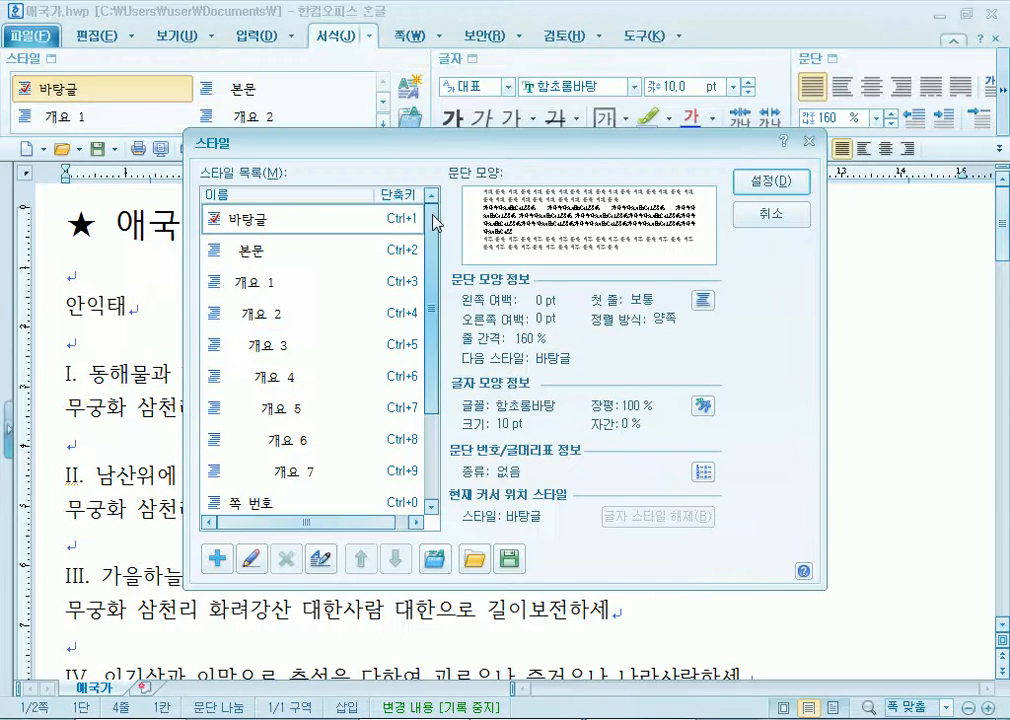
click(775, 213)
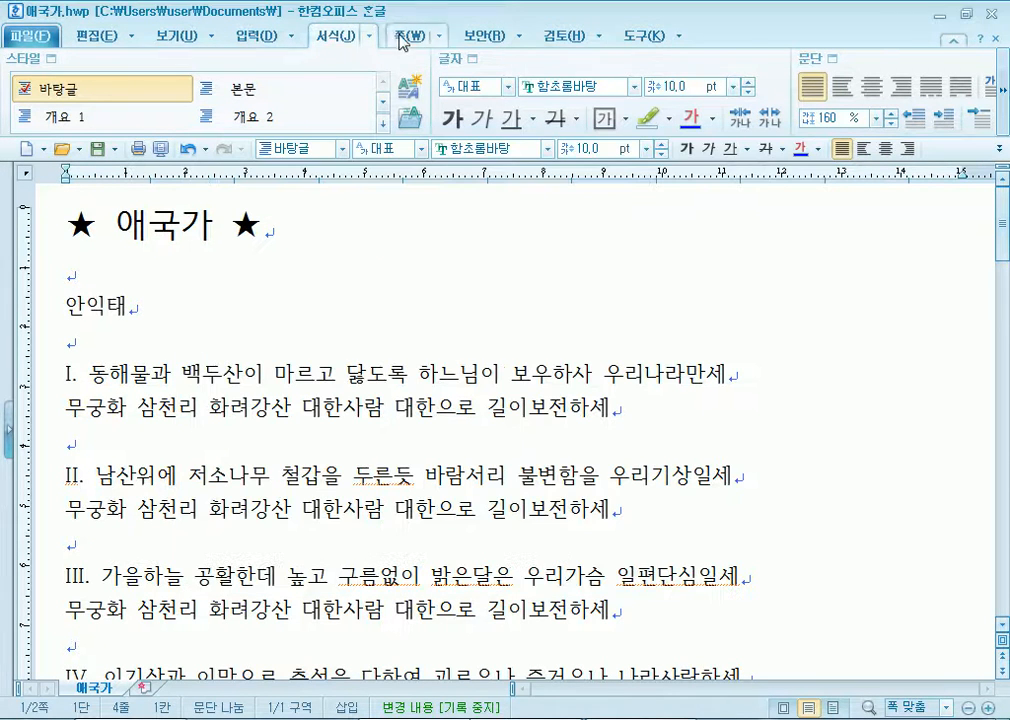
click(366, 38)
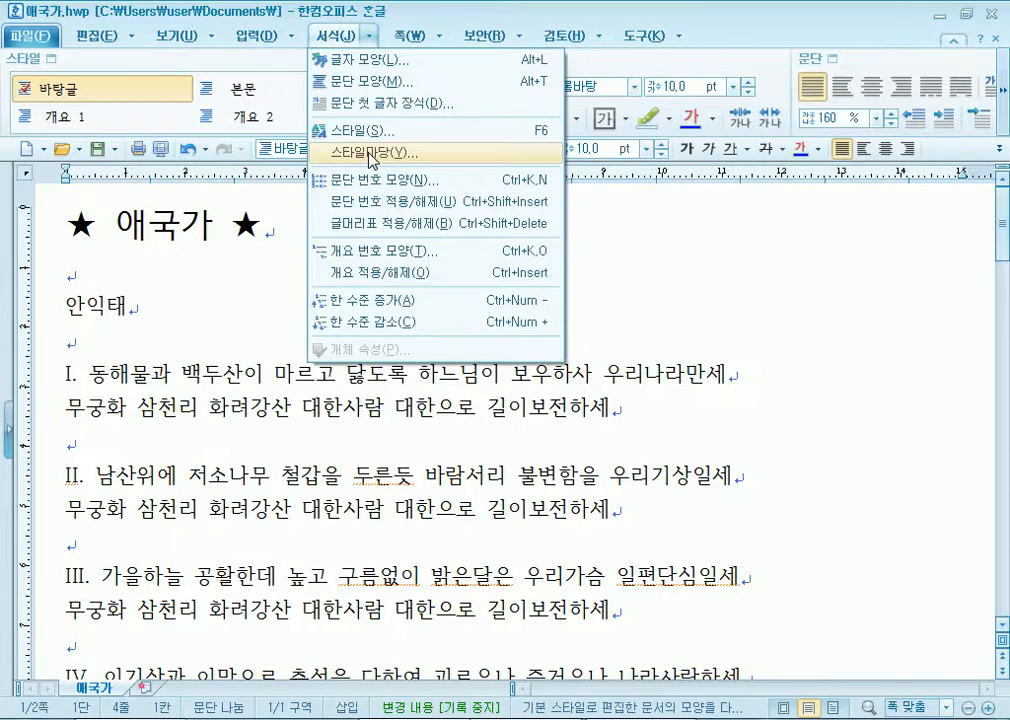
click(532, 140)
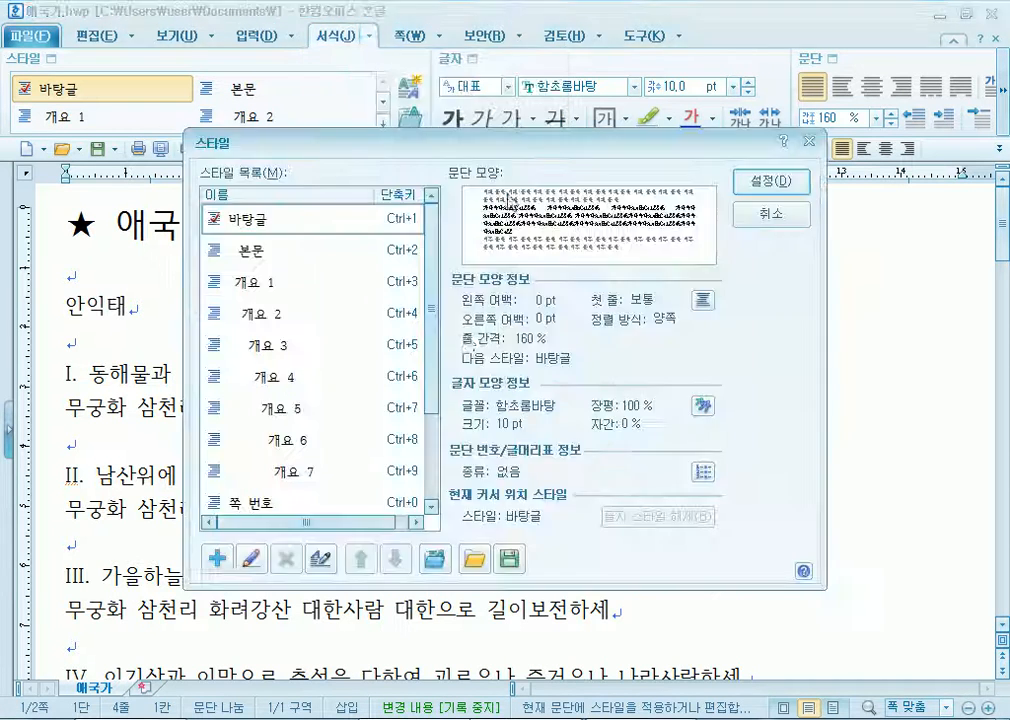
click(766, 212)
Start a new style in the 스타일 dialog, naming it 본문제목 and keeping its type as 문단.
click(97, 346)
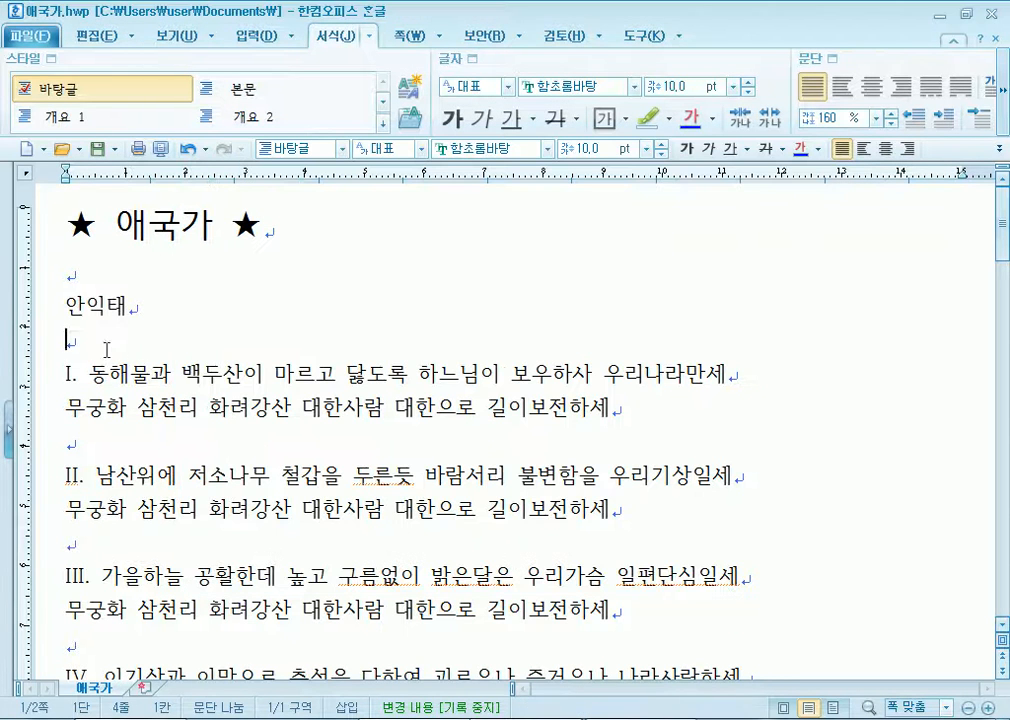
click(212, 72)
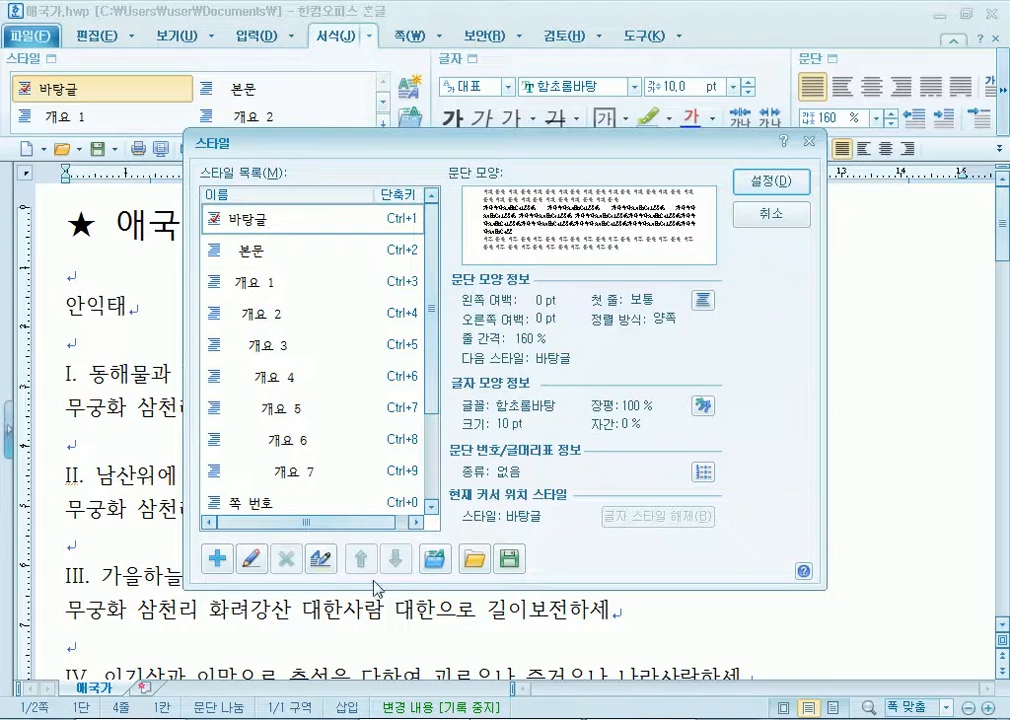
drag(366, 148, 416, 27)
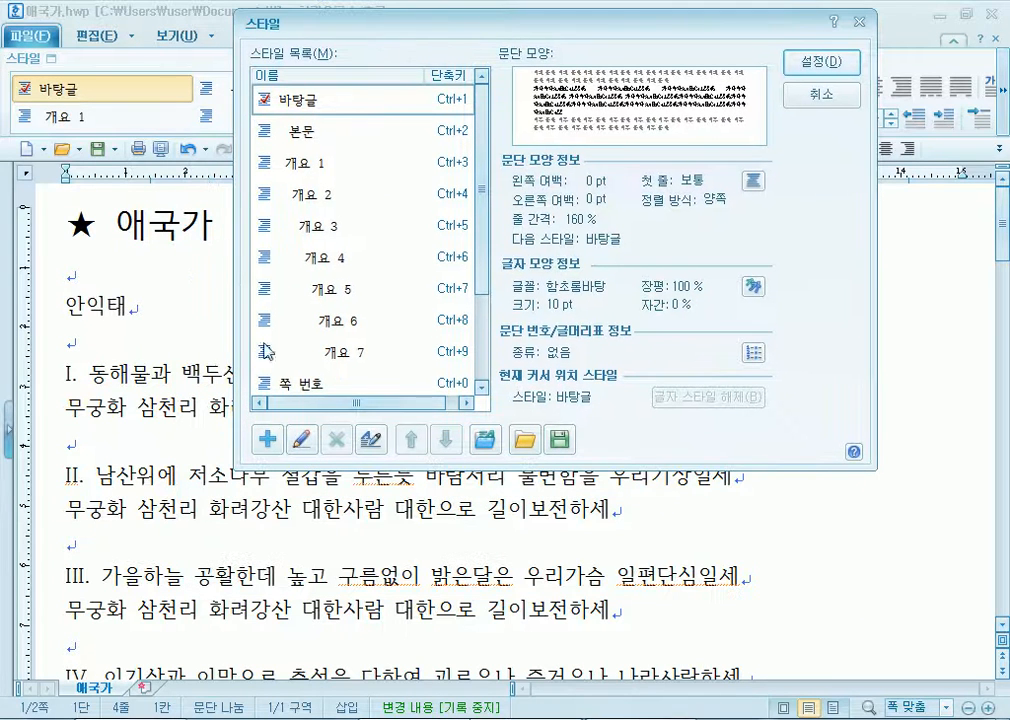
click(268, 440)
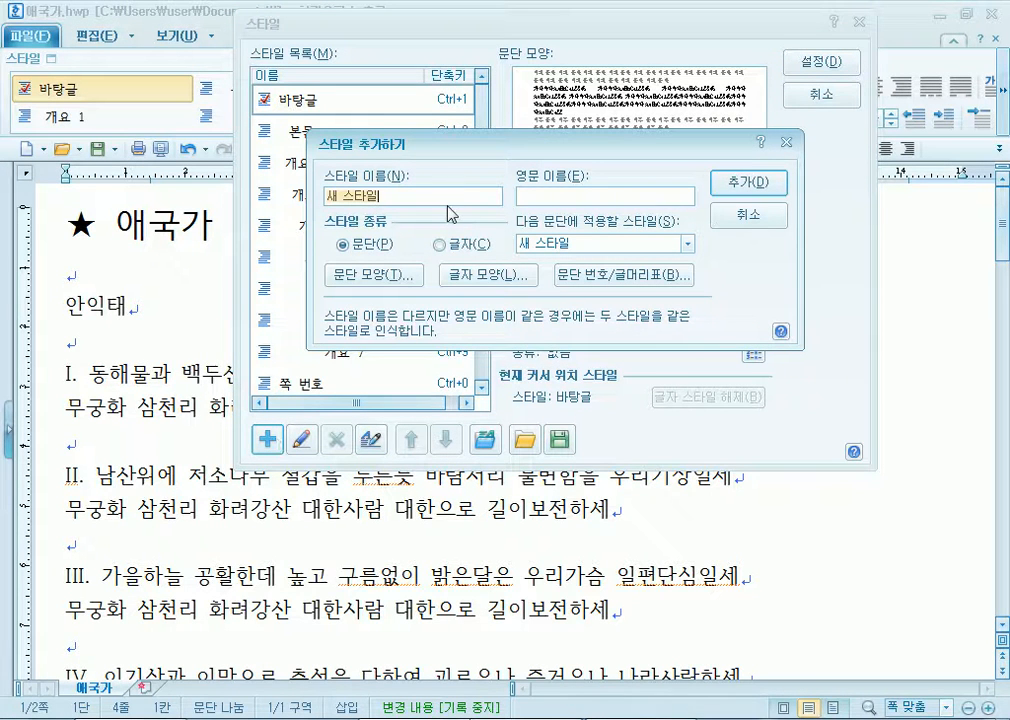
text(본문제목)
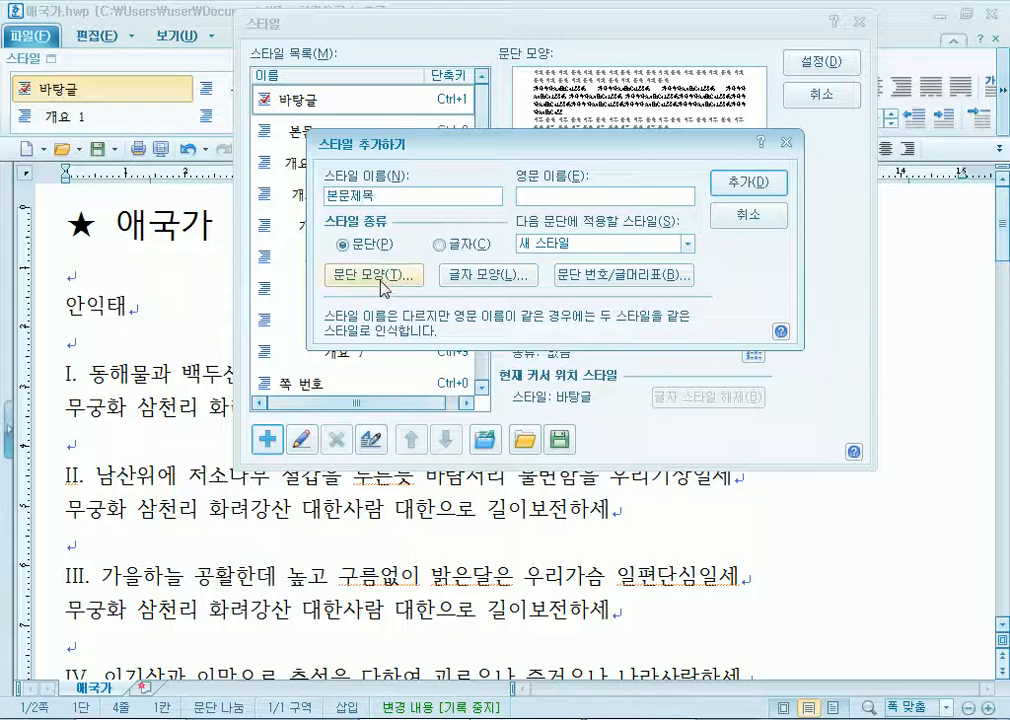
click(454, 246)
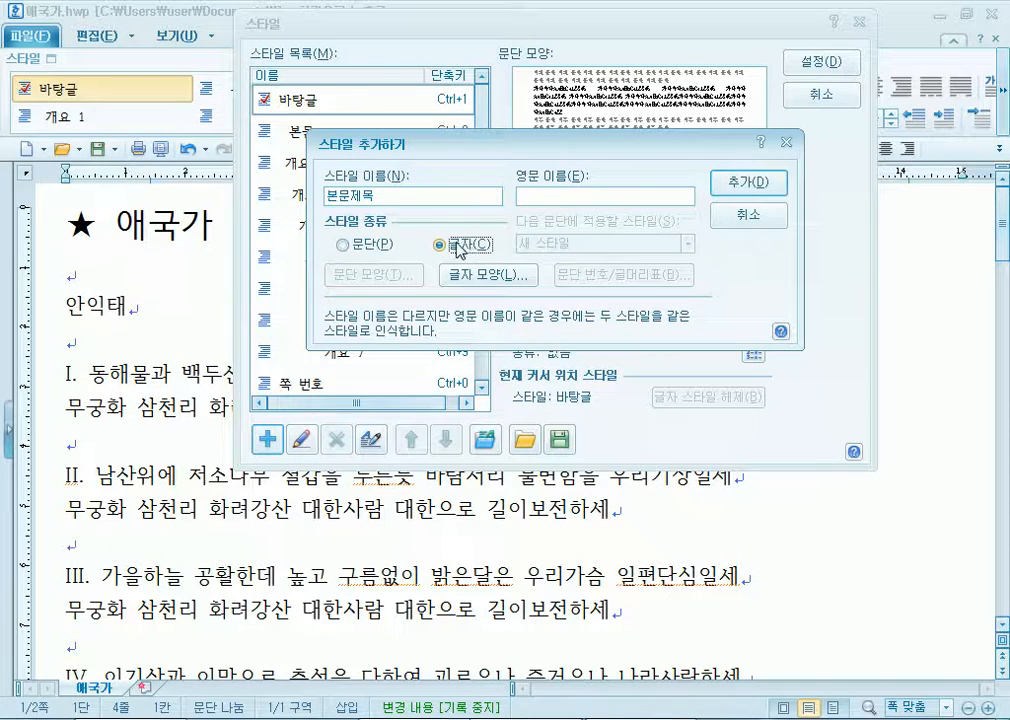
click(376, 250)
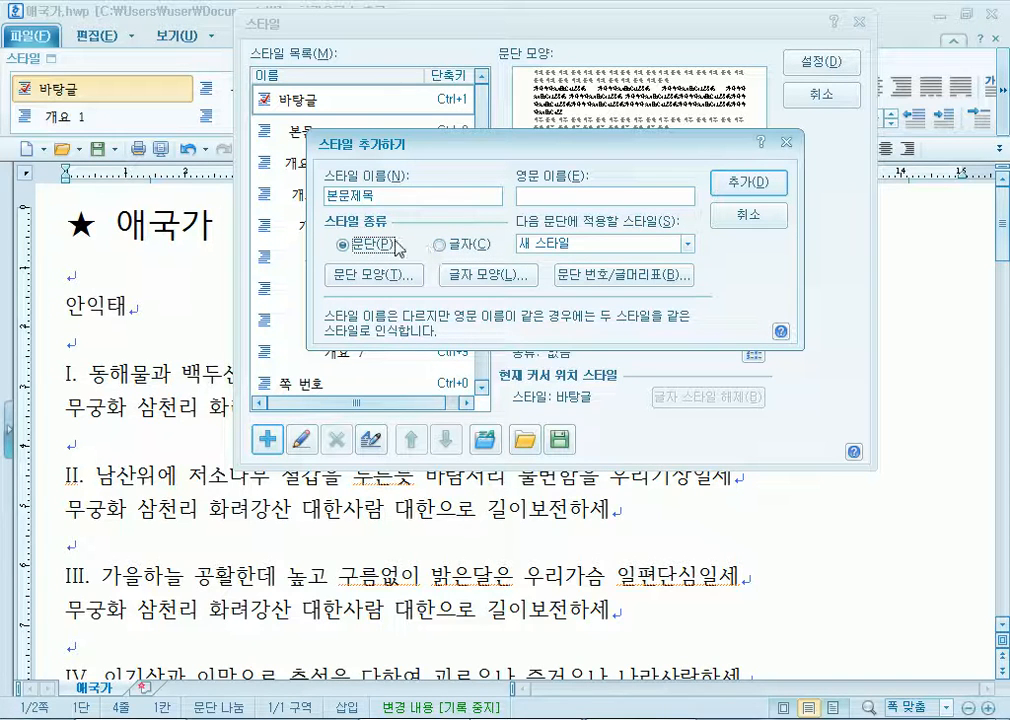
Set the spacing below the paragraph (문단 아래) to 10 pt in the 본문제목 style's paragraph shape.
click(378, 287)
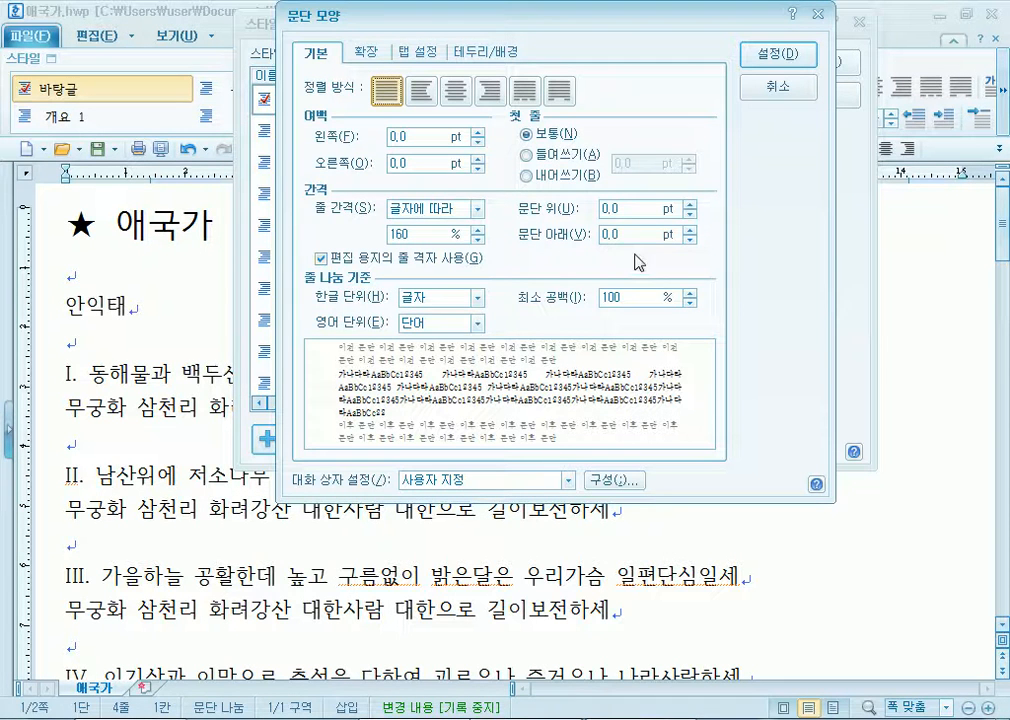
click(689, 230)
click(689, 230)
click(689, 230)
click(689, 230)
click(689, 230)
click(689, 230)
click(689, 230)
click(689, 230)
click(689, 230)
click(689, 230)
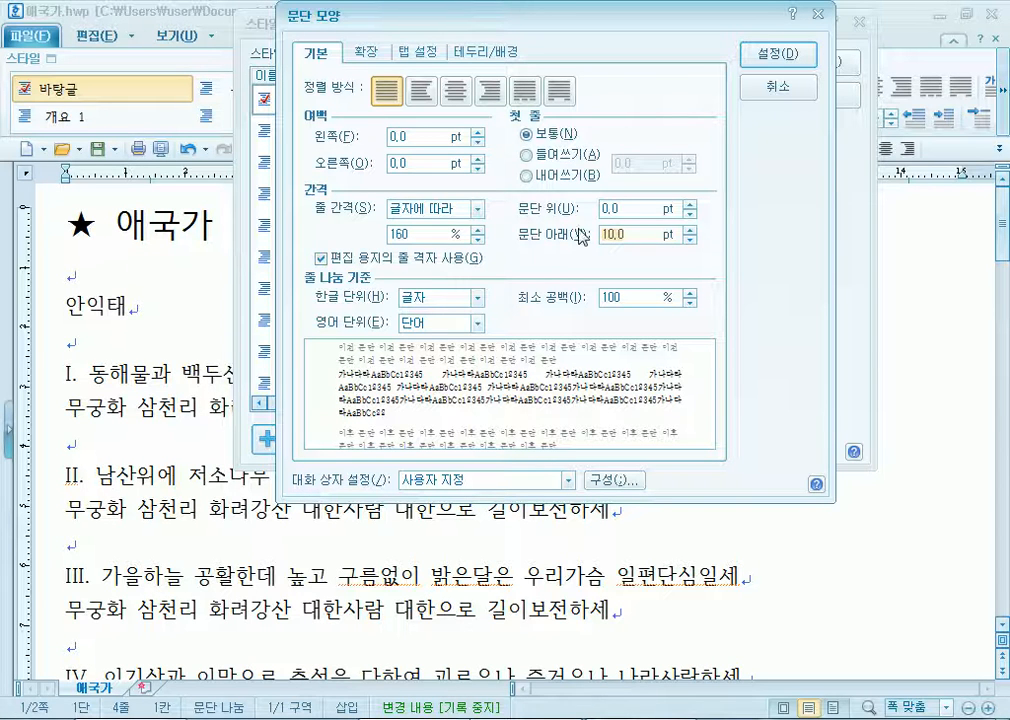
click(777, 54)
Choose 나눔고딕 as the font in the 본문제목 style's character shape.
click(490, 275)
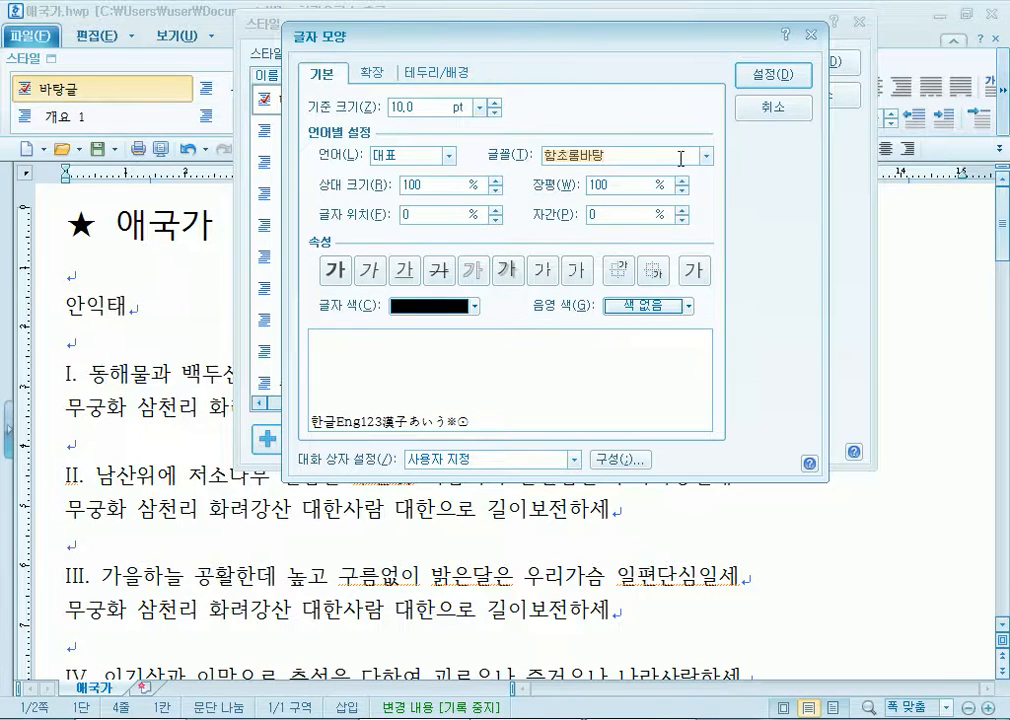
click(706, 156)
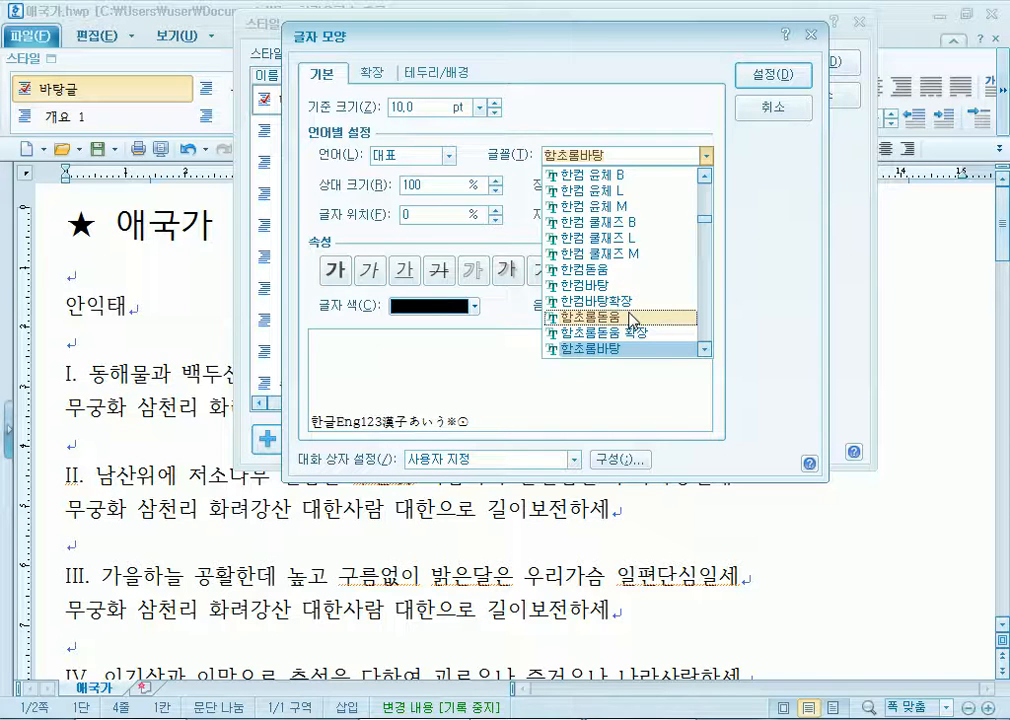
scroll(633, 320, down, 1)
scroll(633, 320, down, 1)
scroll(633, 320, up, 12)
scroll(630, 318, up, 10)
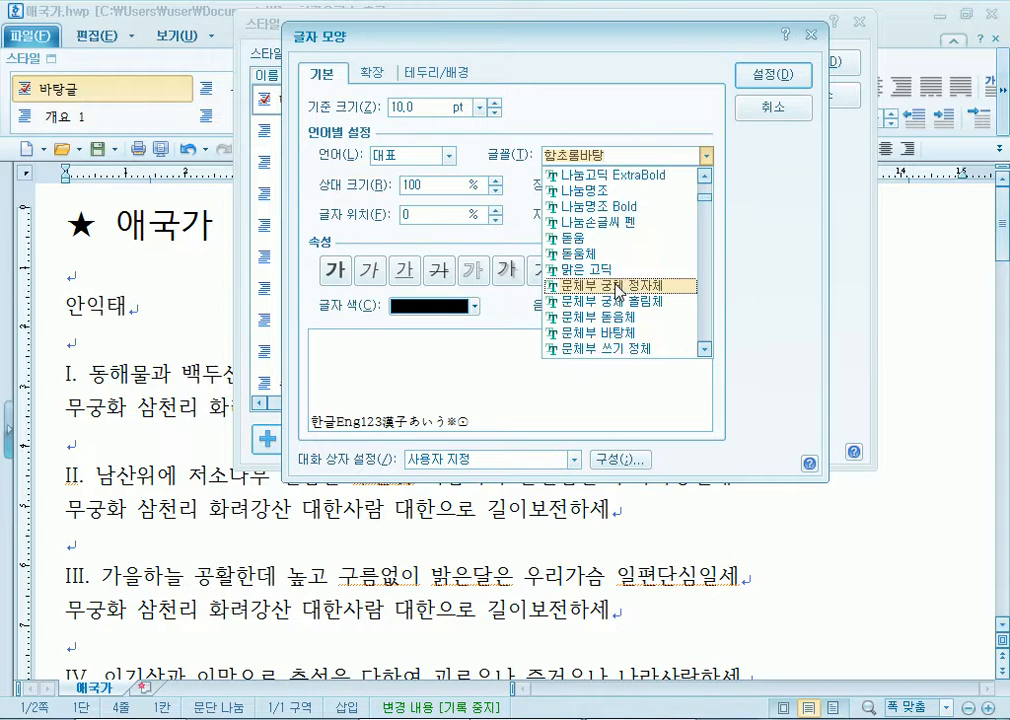
scroll(617, 268, up, 2)
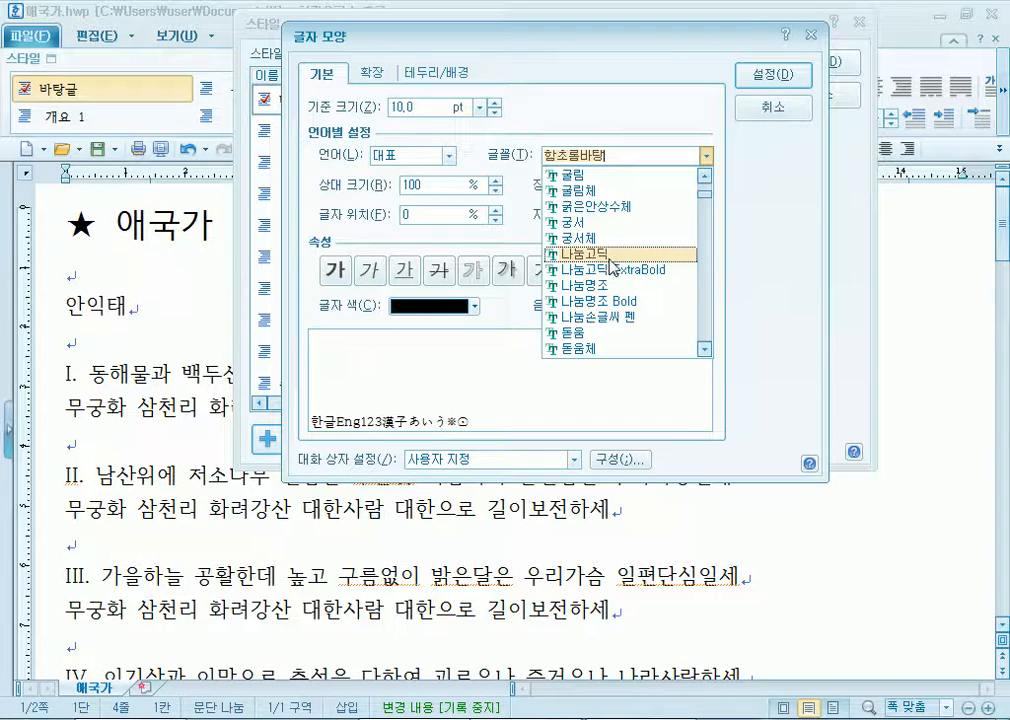
click(612, 263)
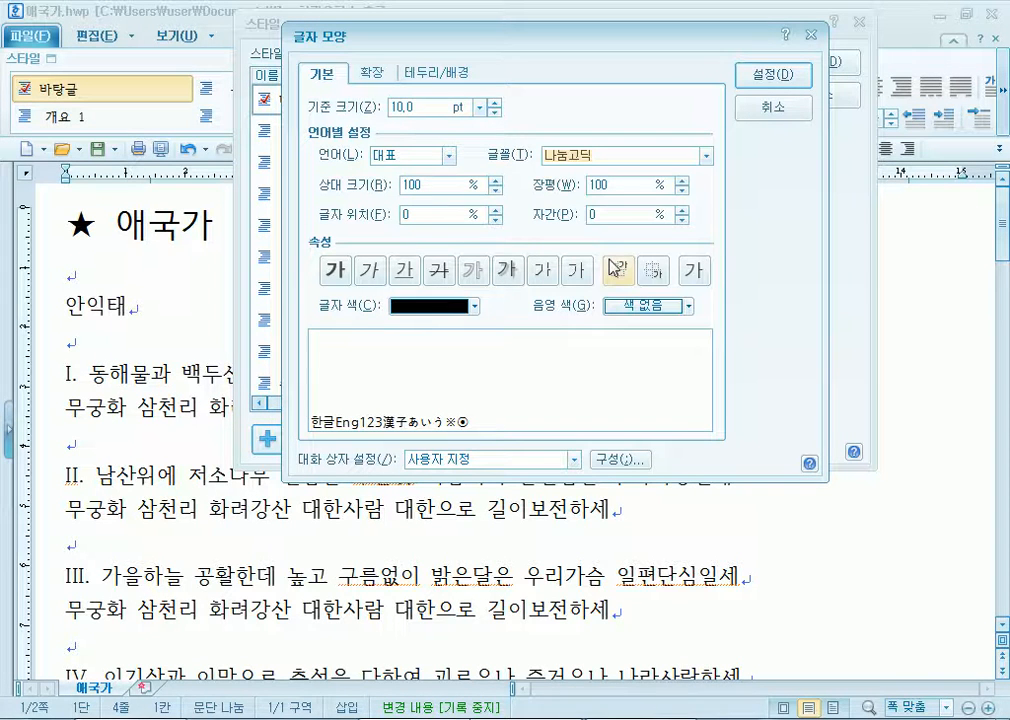
Make the 본문제목 style's characters bold at a base size of 20 pt and accept the character shape.
click(337, 280)
click(492, 104)
click(492, 104)
click(492, 104)
double_click(492, 104)
click(492, 104)
click(492, 104)
click(492, 104)
click(492, 104)
click(492, 104)
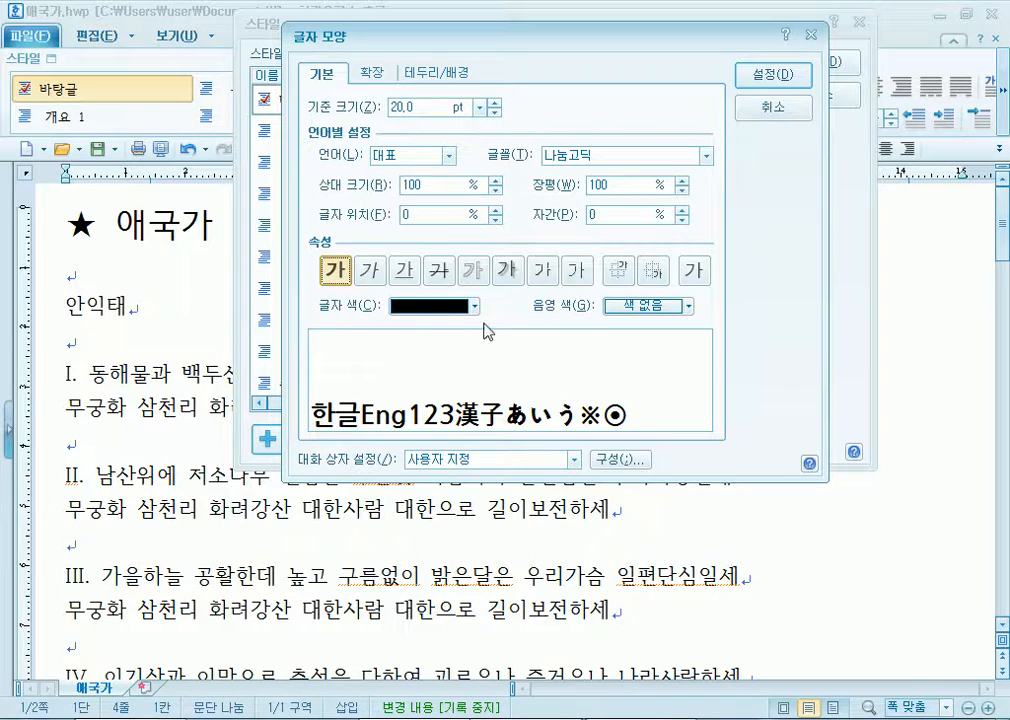
click(780, 90)
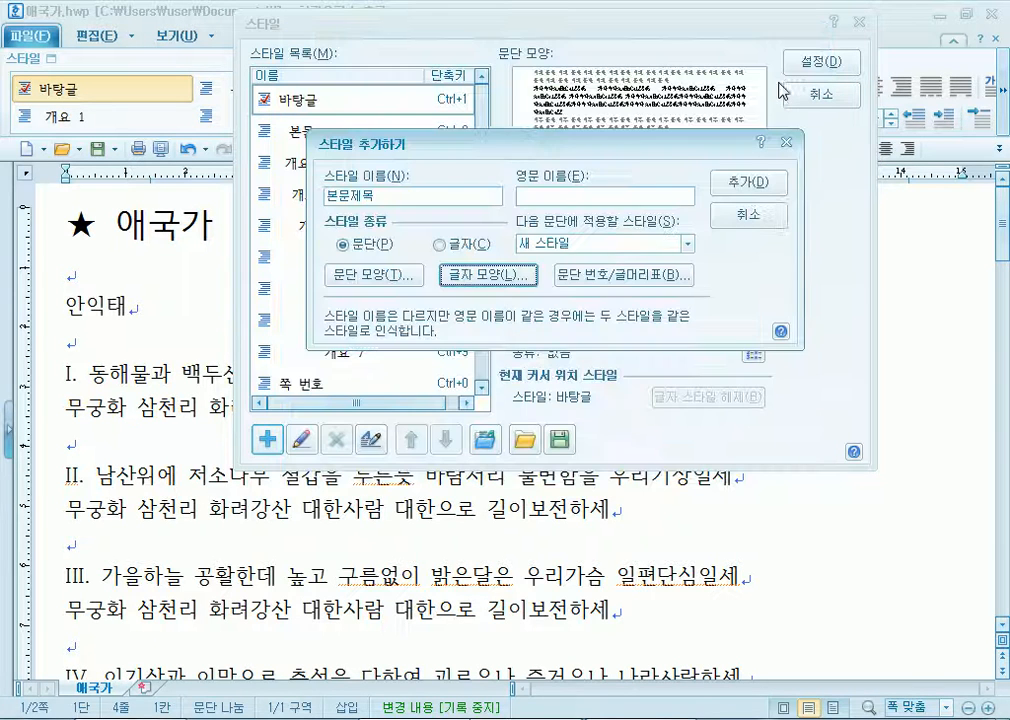
Add the 본문제목 style to the style list and close the 스타일 dialog without applying it to the text.
click(735, 186)
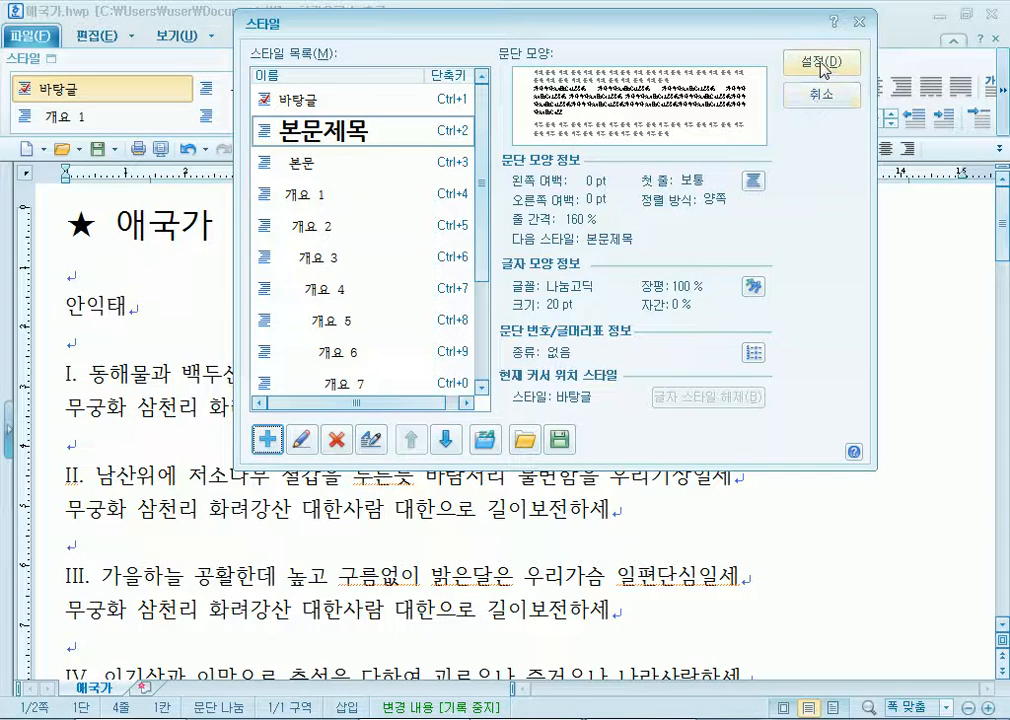
click(834, 104)
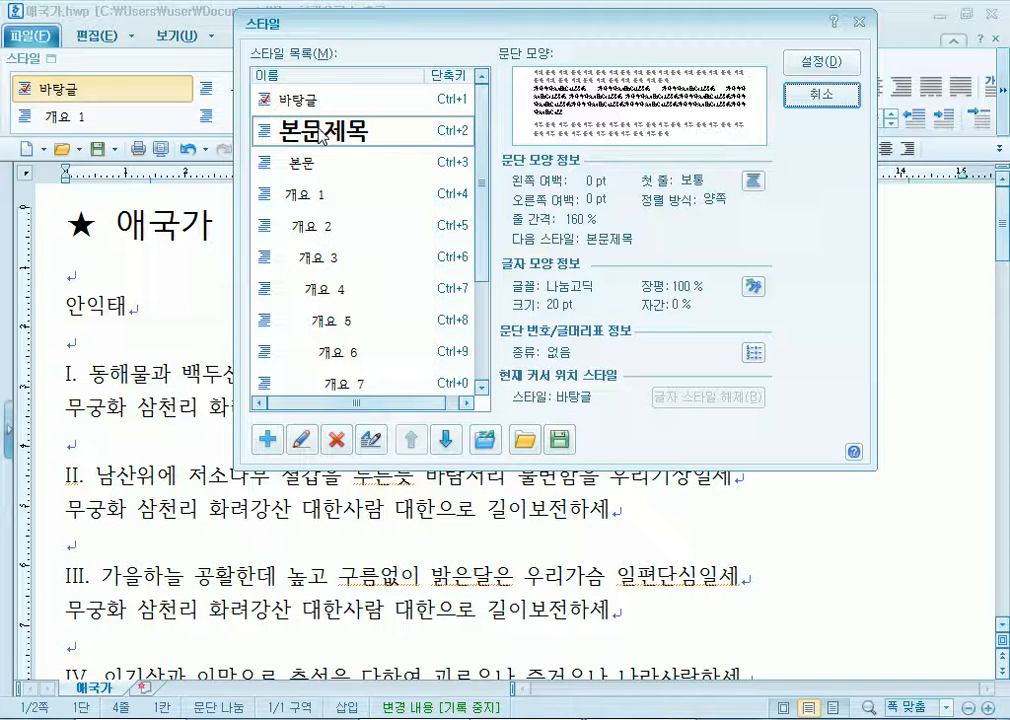
click(822, 95)
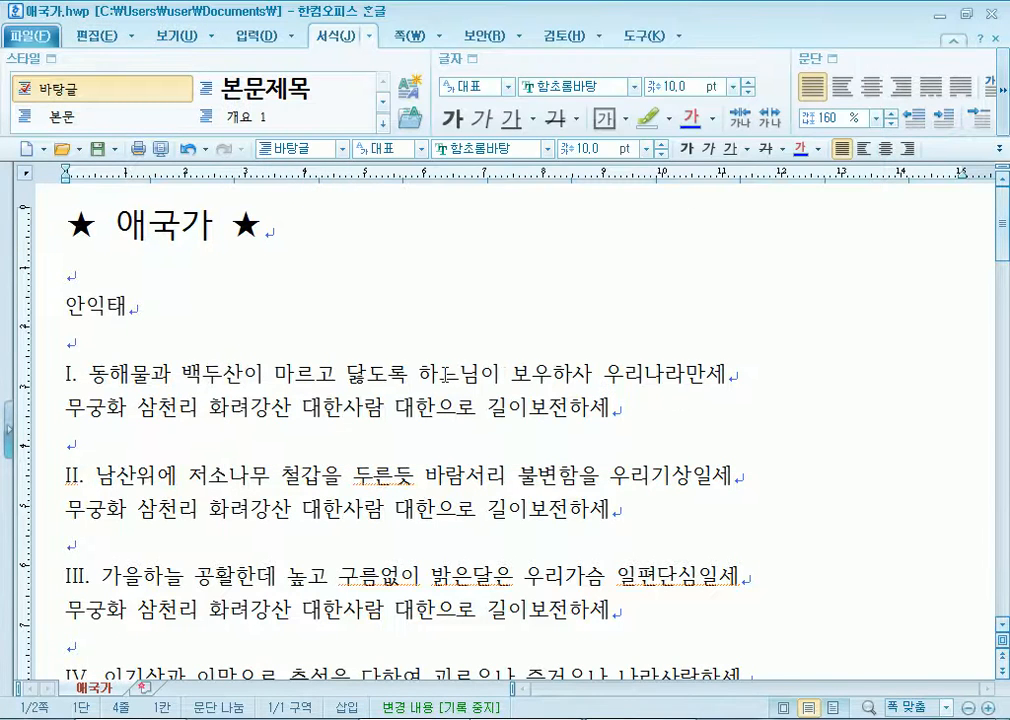
Apply the 본문제목 style to the first 愛국가 line above "This is a pen.", undo it and apply the style again.
scroll(441, 377, down, 5)
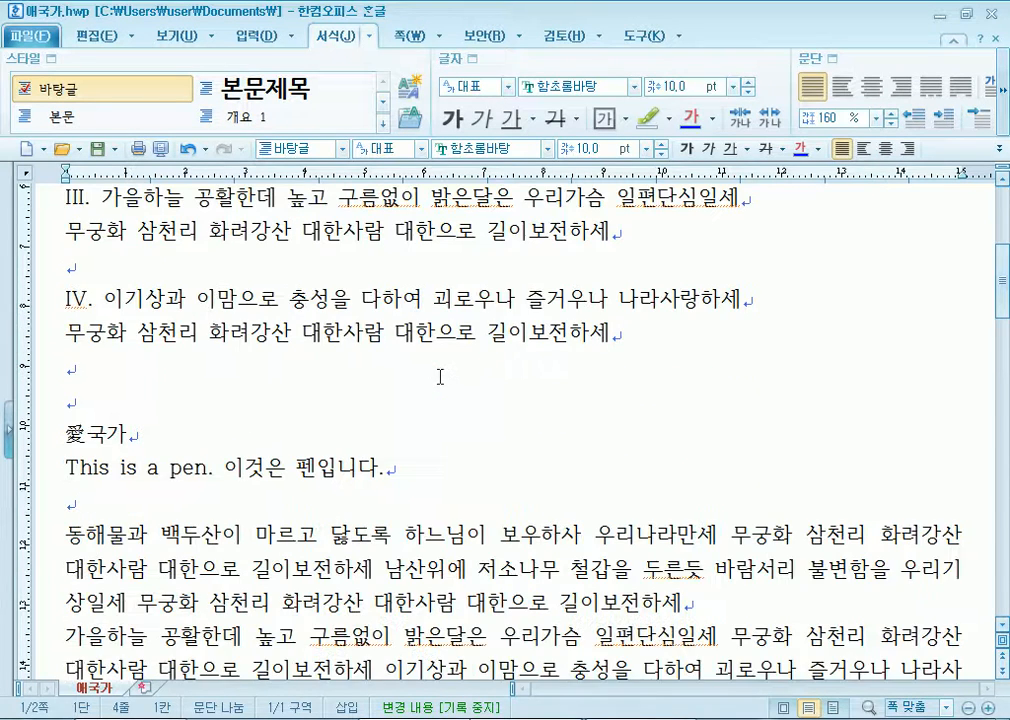
scroll(441, 377, down, 3)
drag(66, 245, 149, 241)
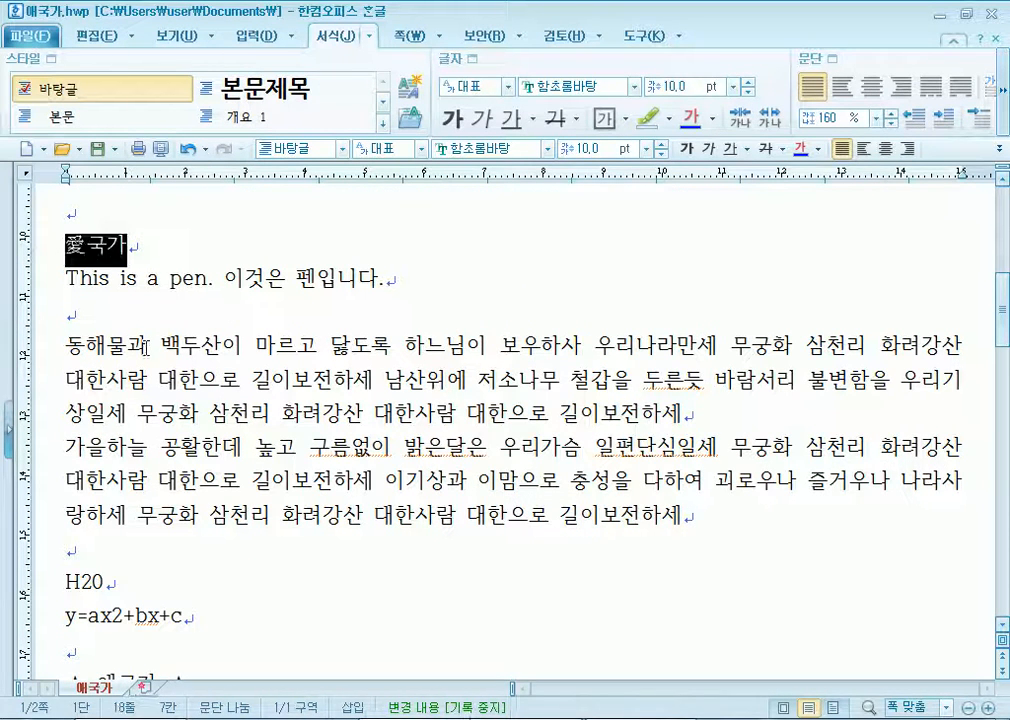
click(268, 92)
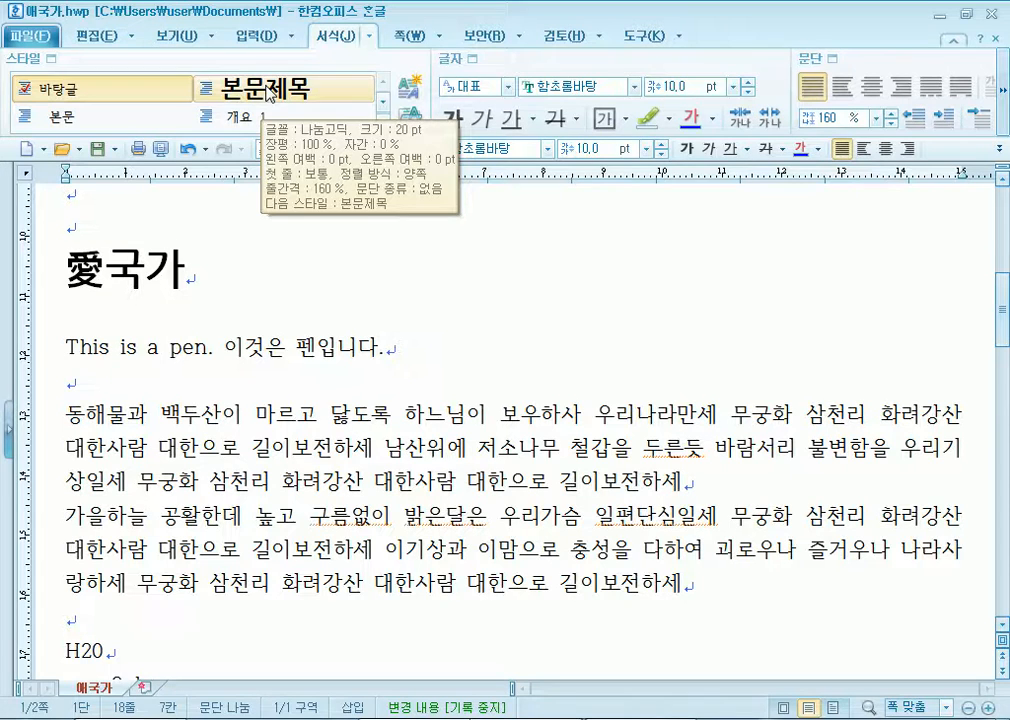
key(ctrl+z)
click(343, 148)
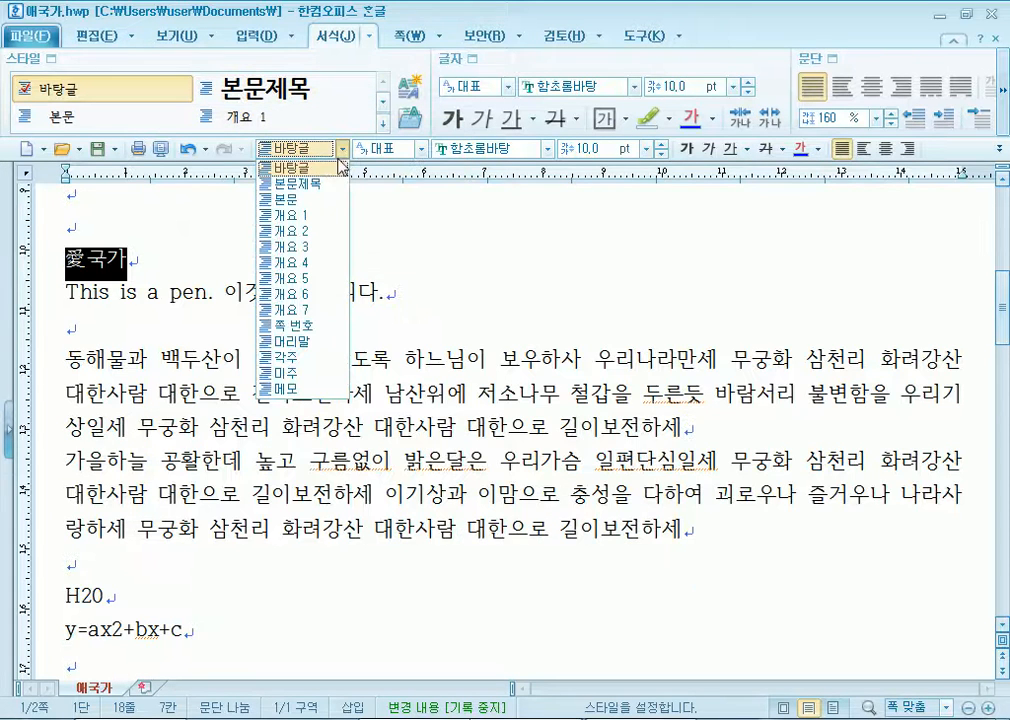
click(320, 184)
Apply the 본문제목 style to the second ★ 애국가 ★ heading, below the y=ax2+bx+c line.
scroll(300, 548, down, 5)
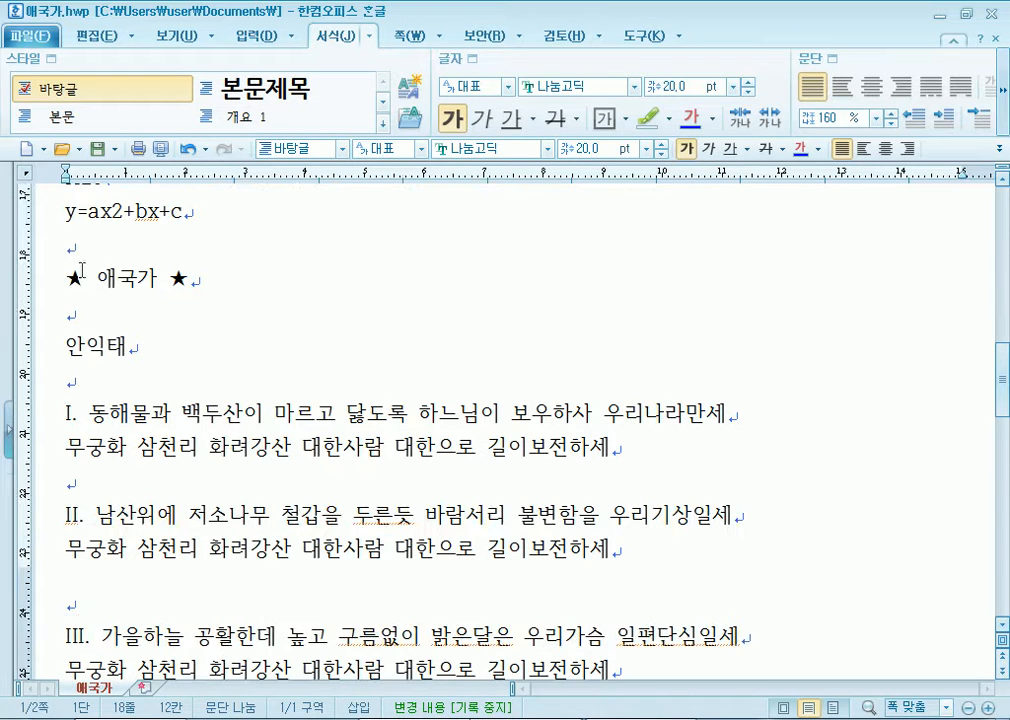
drag(66, 277, 196, 277)
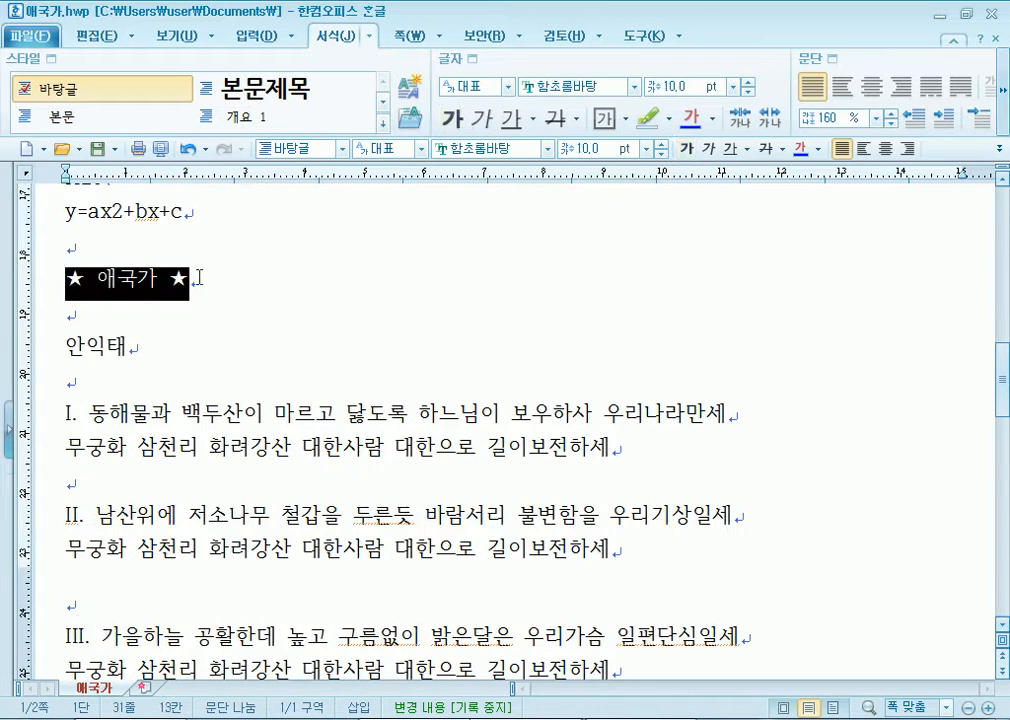
click(343, 148)
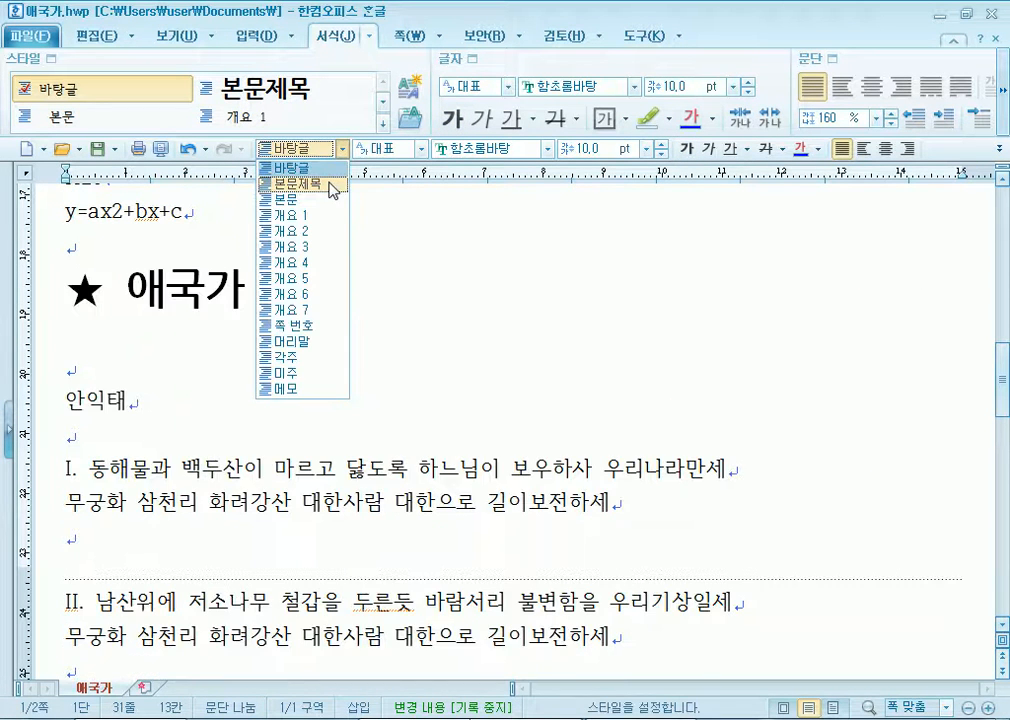
click(333, 190)
click(128, 406)
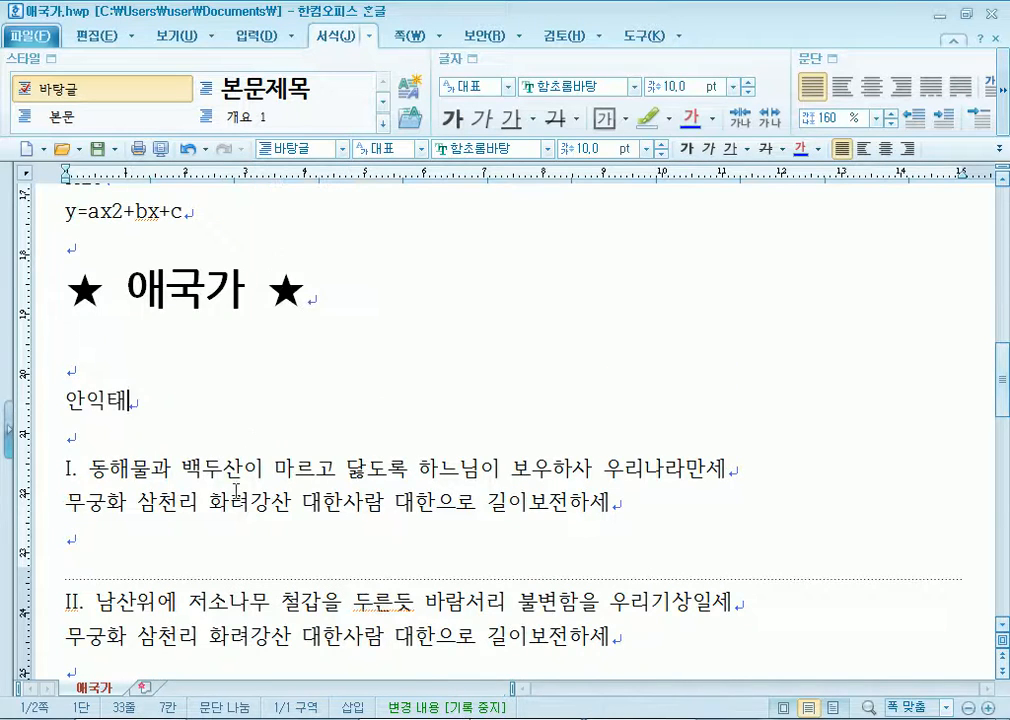
Apply the 본문제목 style to the second 愛국가 line, on page 2.
scroll(235, 483, down, 3)
scroll(236, 487, down, 3)
drag(62, 373, 127, 373)
click(343, 148)
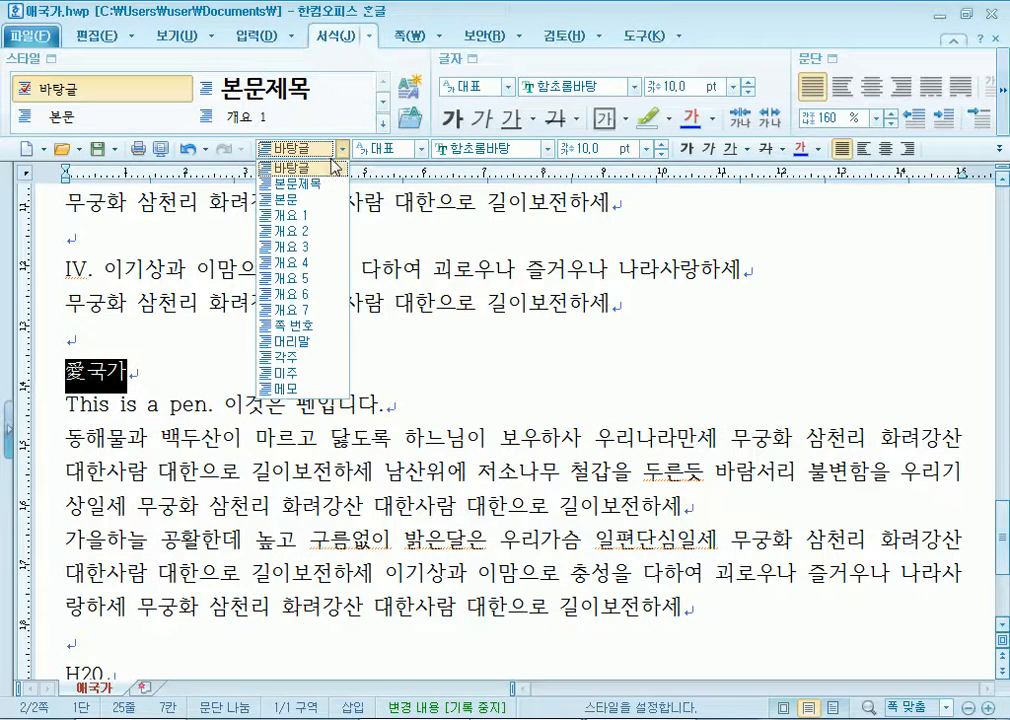
click(298, 184)
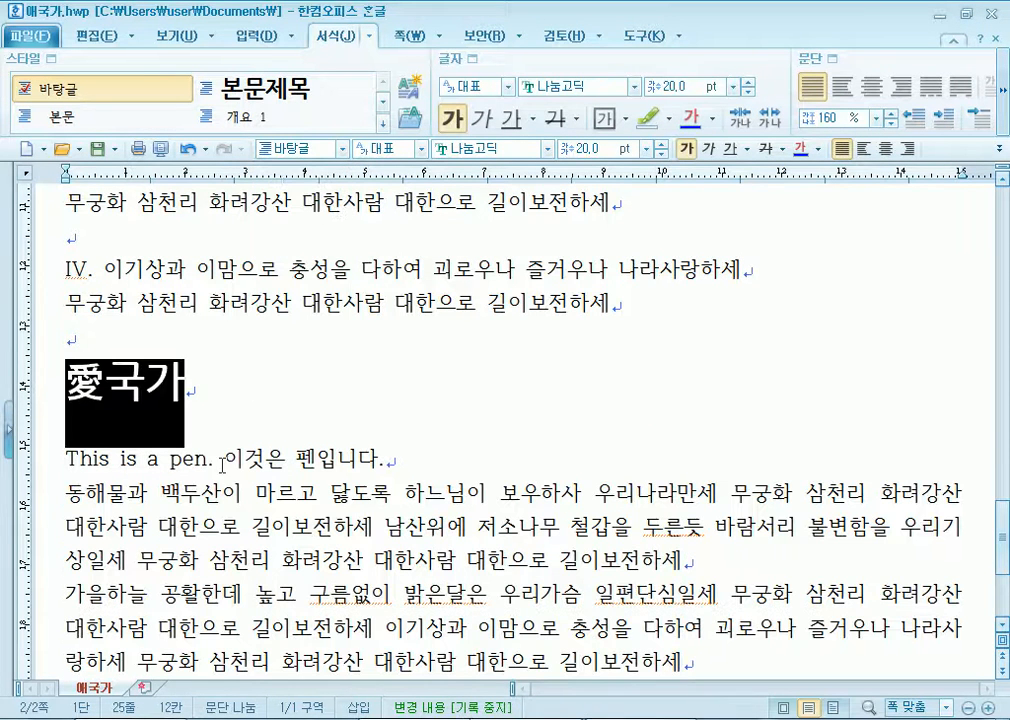
click(176, 416)
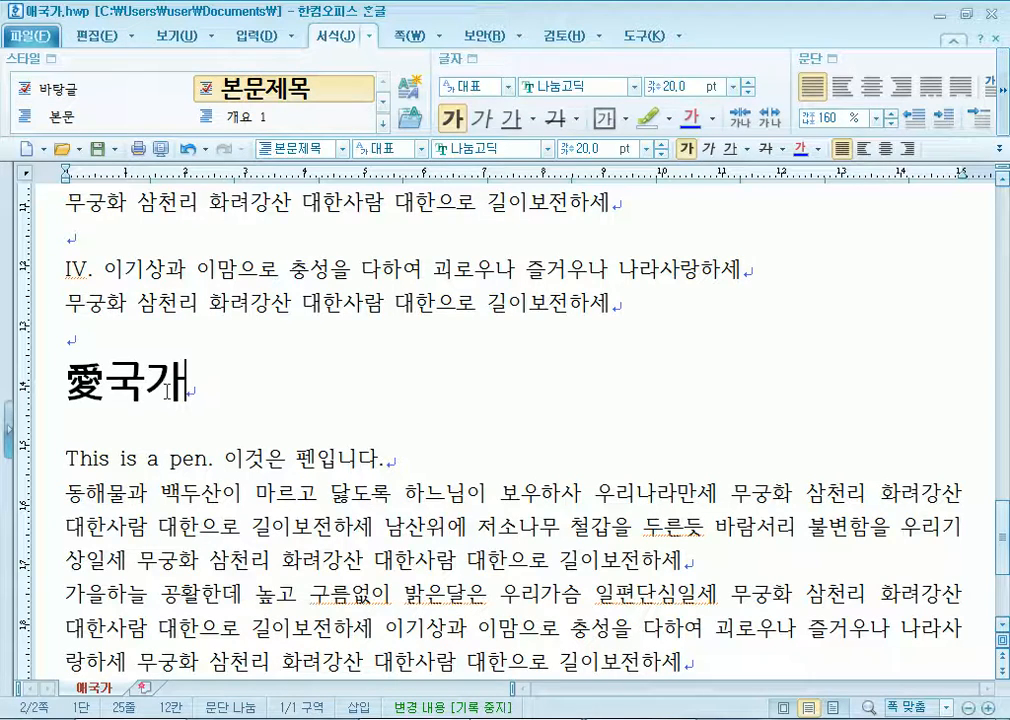
scroll(202, 476, down, 3)
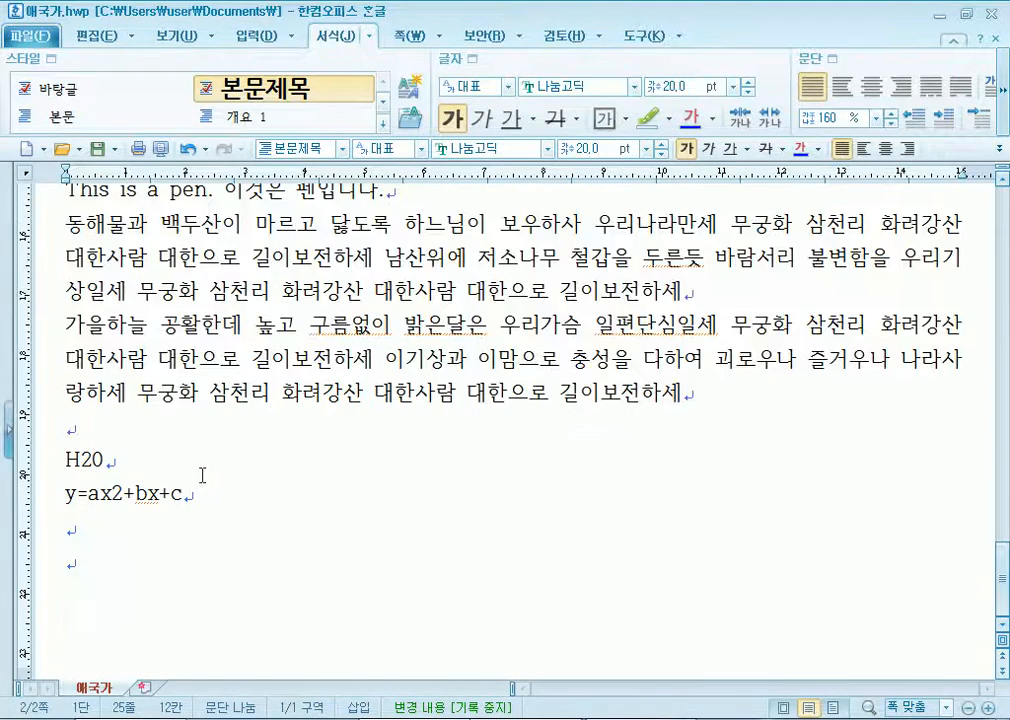
scroll(202, 476, up, 4)
scroll(202, 480, down, 7)
scroll(203, 497, up, 5)
scroll(190, 496, down, 8)
scroll(189, 495, up, 1)
Start a new style named 중간제목 in the 스타일 dialog, with the cursor on the empty line above verse I.
click(168, 336)
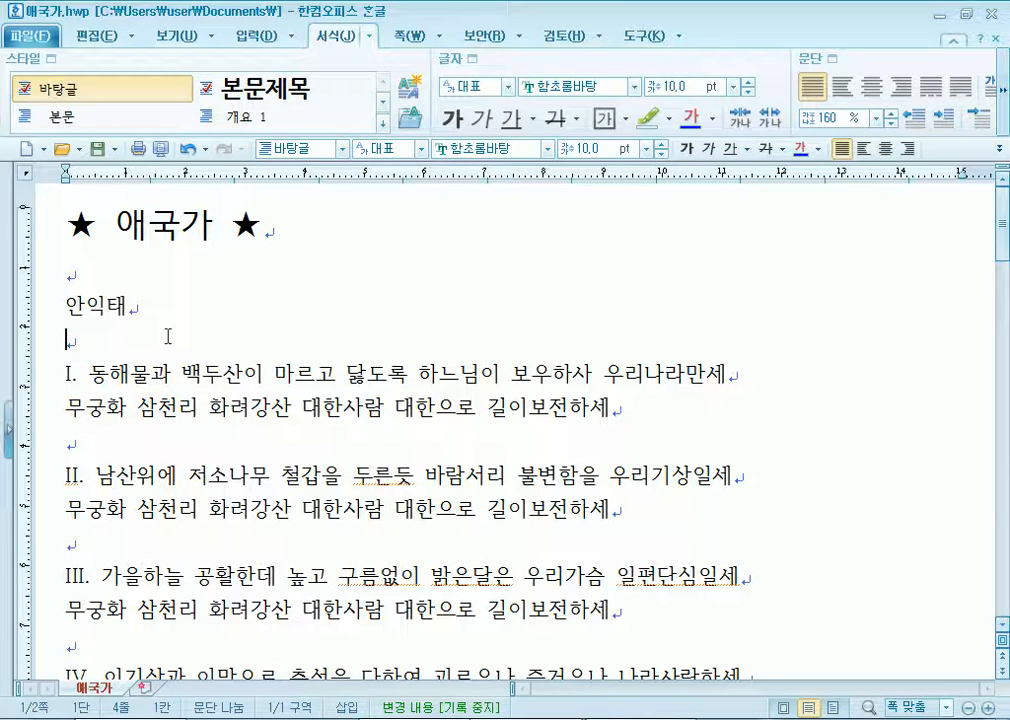
key(F6)
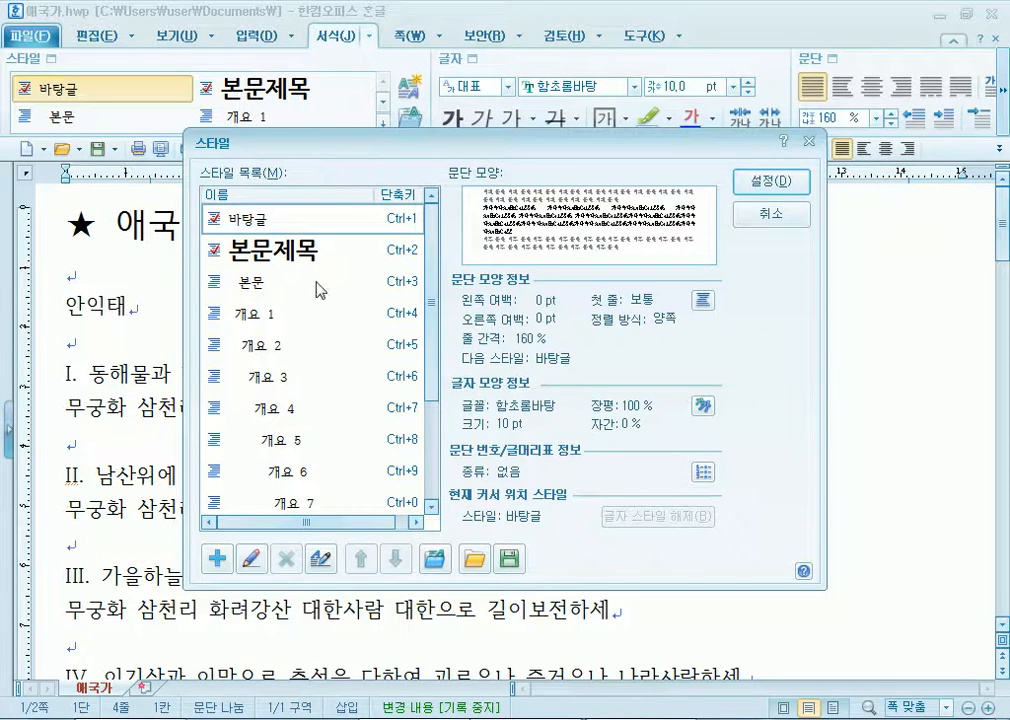
drag(333, 152, 453, 39)
click(336, 444)
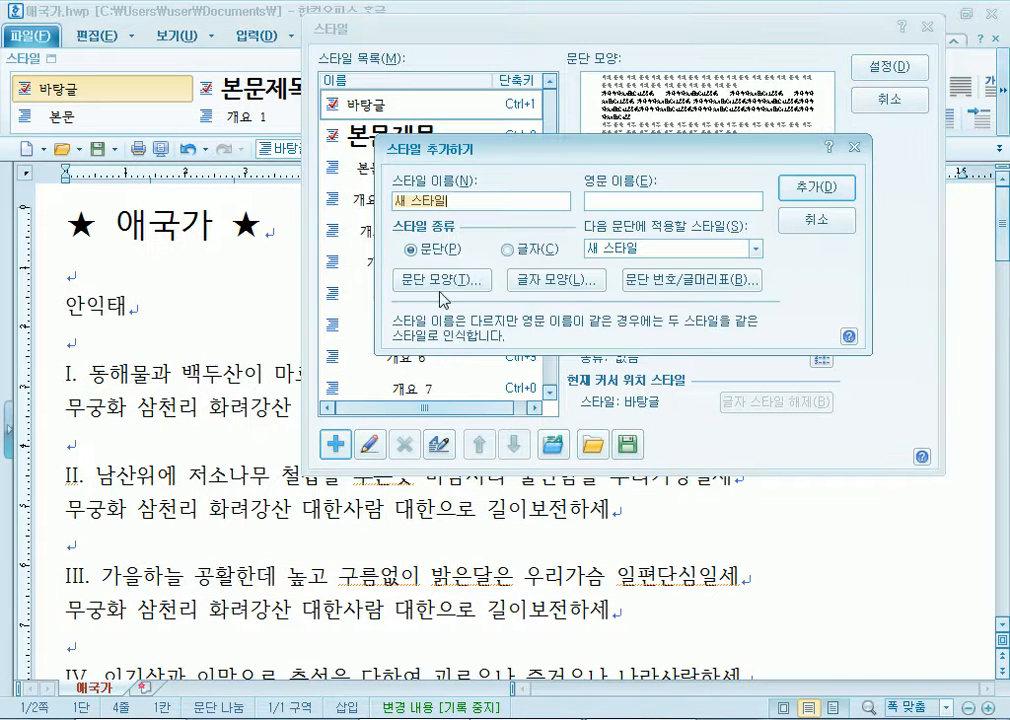
text(중간제)
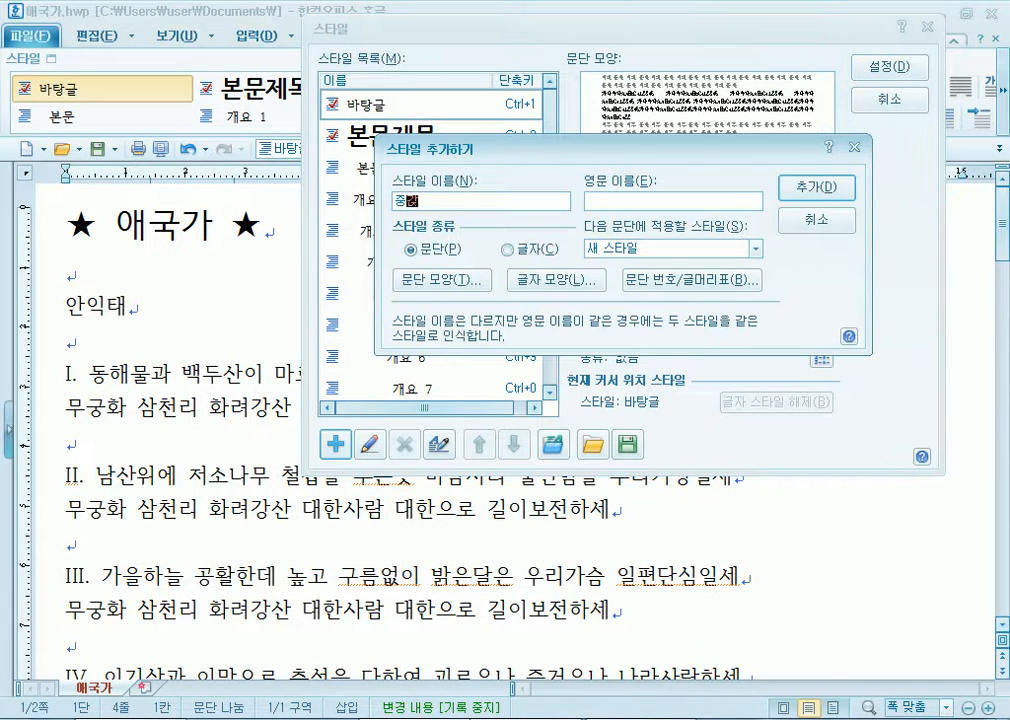
text(목)
Set the base character size of the new 중간제목 style to 16 pt in its 글자 모양 settings.
click(522, 296)
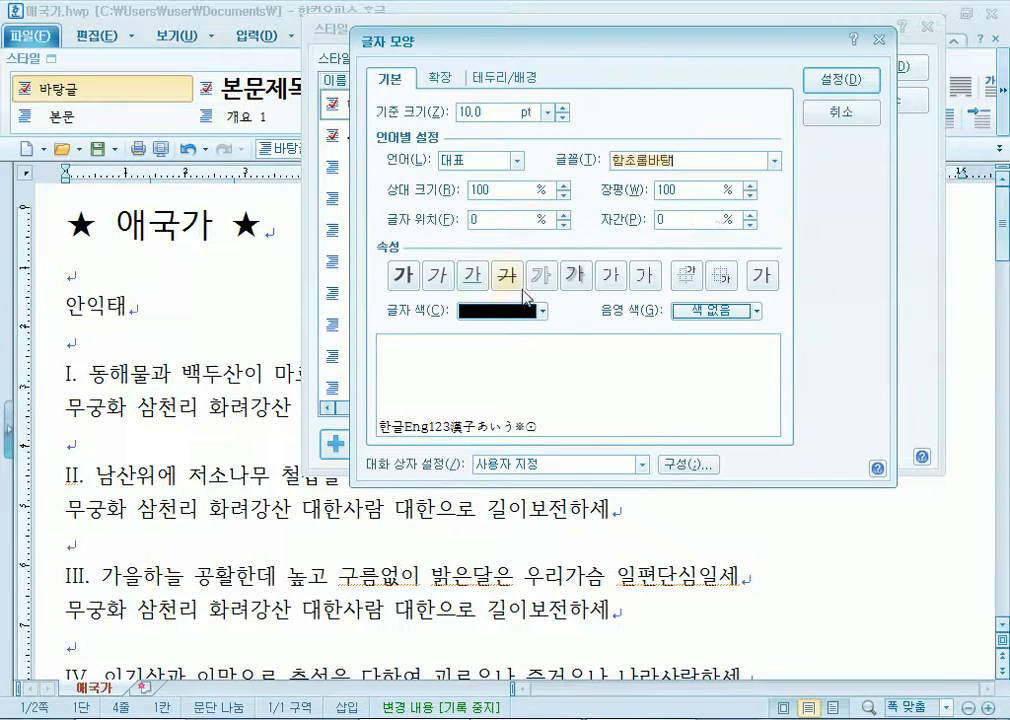
click(562, 107)
click(562, 107)
click(562, 107)
click(562, 107)
click(562, 107)
click(562, 107)
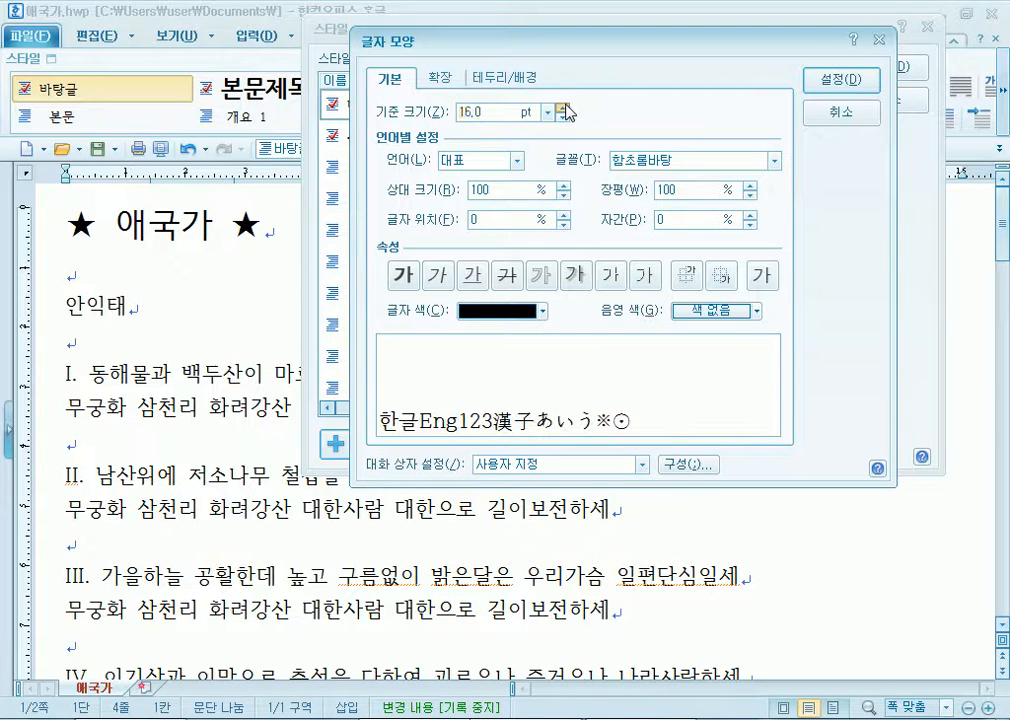
Choose 양재튼튼체B as the font of the 중간제목 style and confirm its character settings.
click(774, 160)
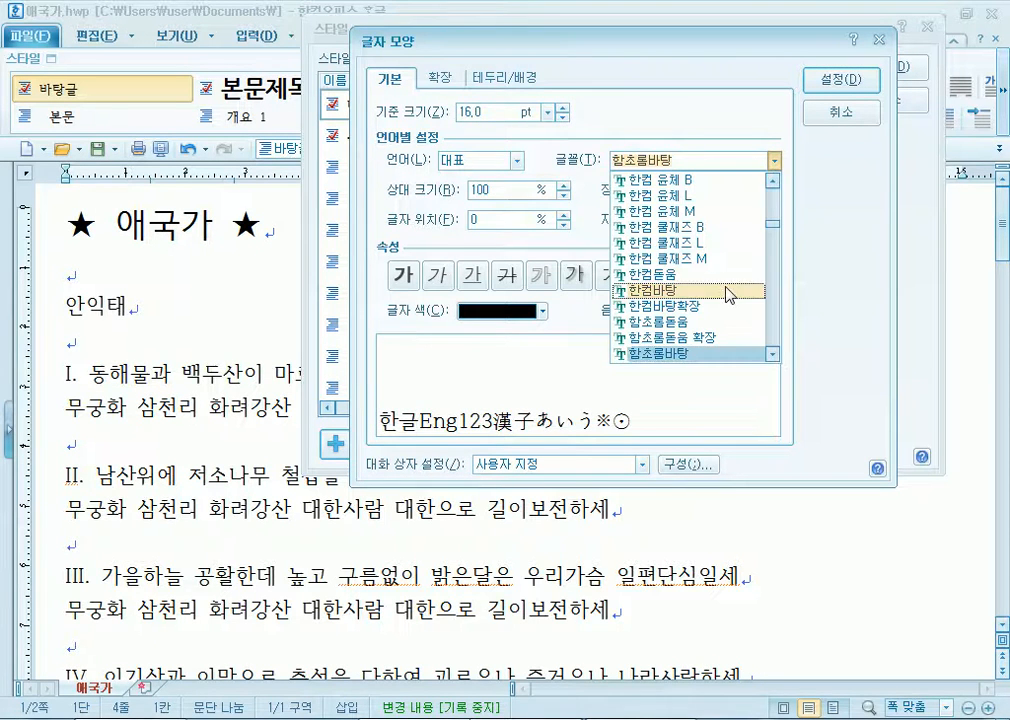
scroll(725, 298, up, 10)
scroll(725, 300, down, 3)
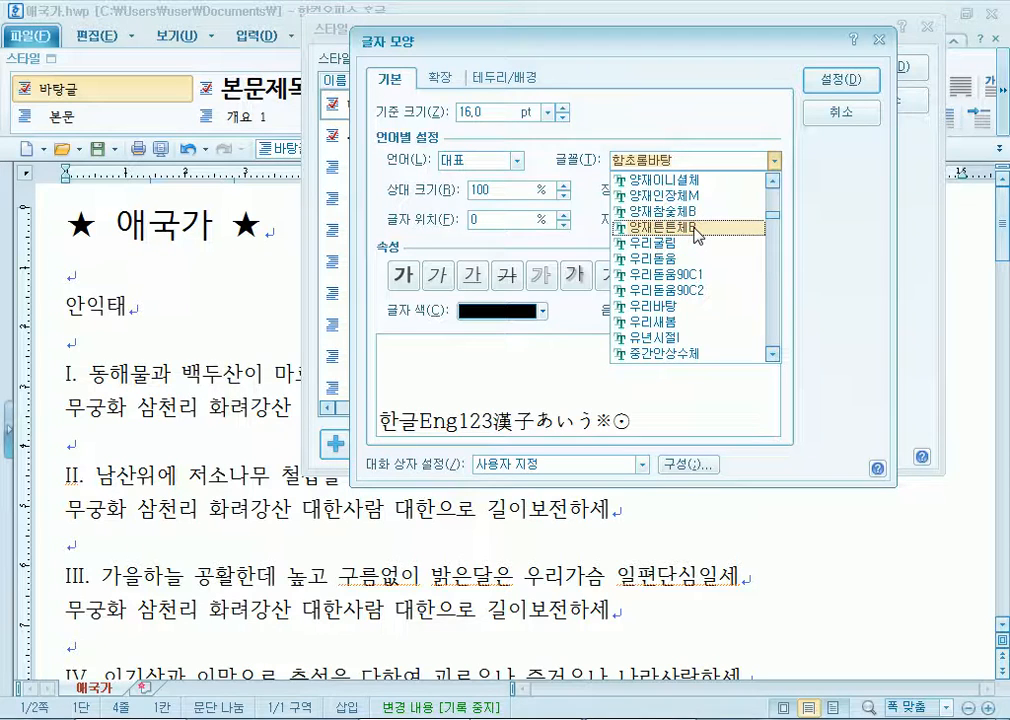
scroll(697, 236, up, 7)
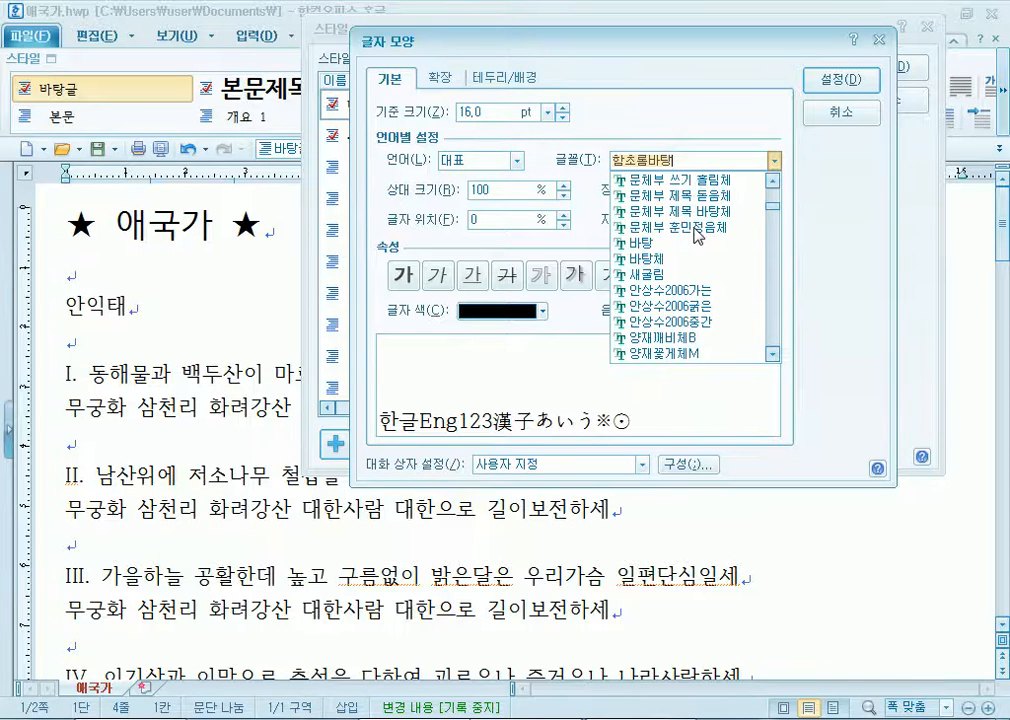
scroll(690, 260, down, 6)
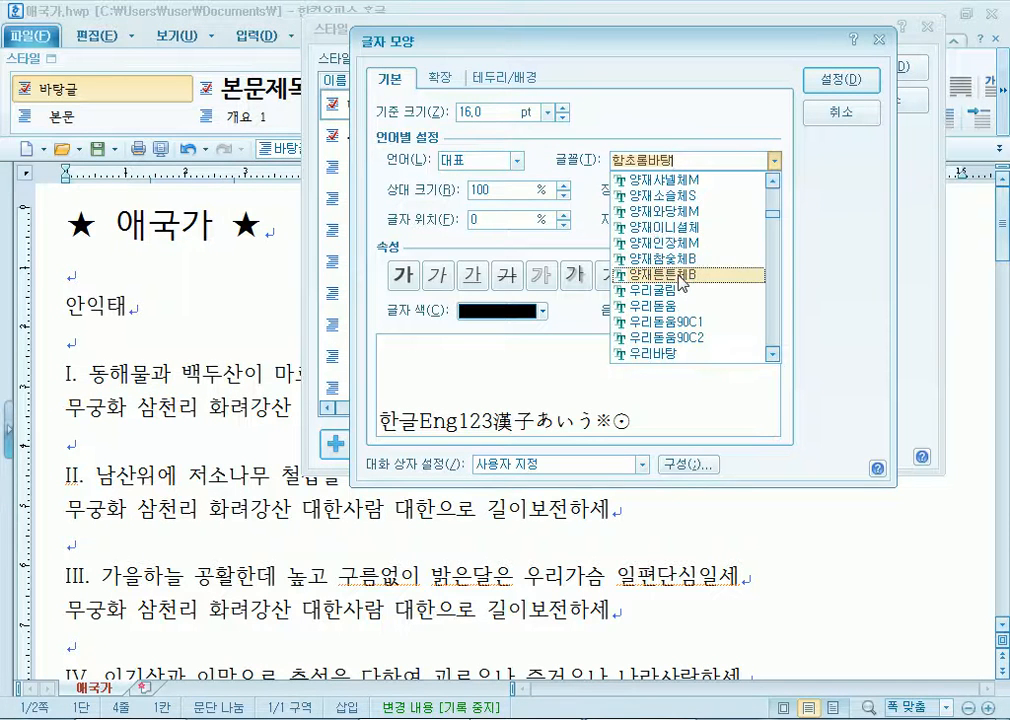
click(683, 275)
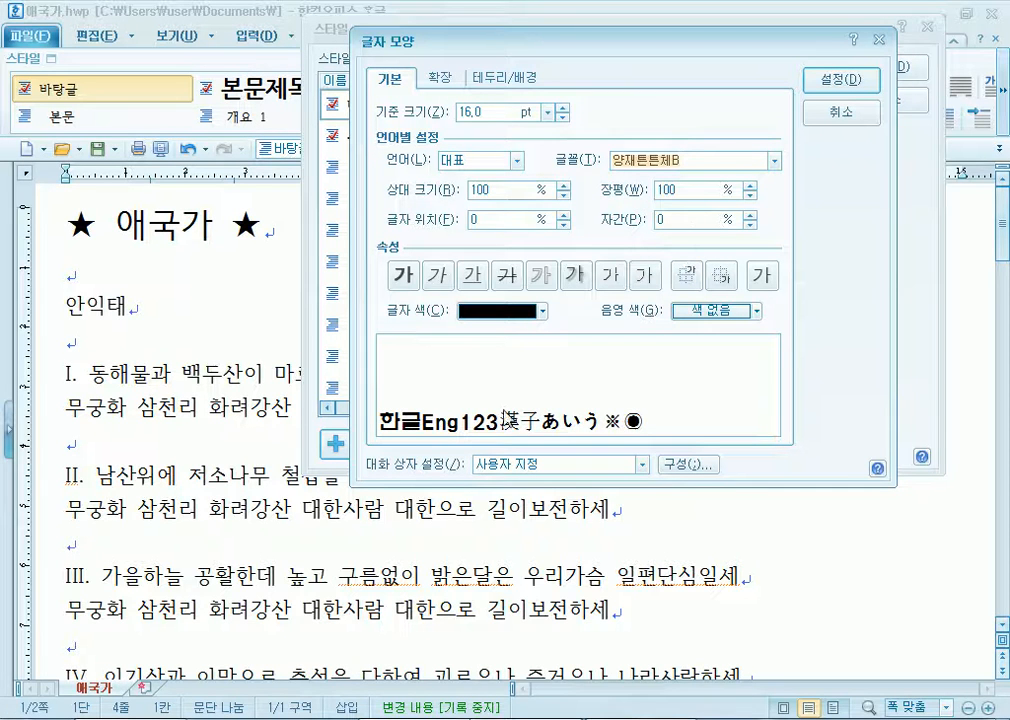
click(734, 163)
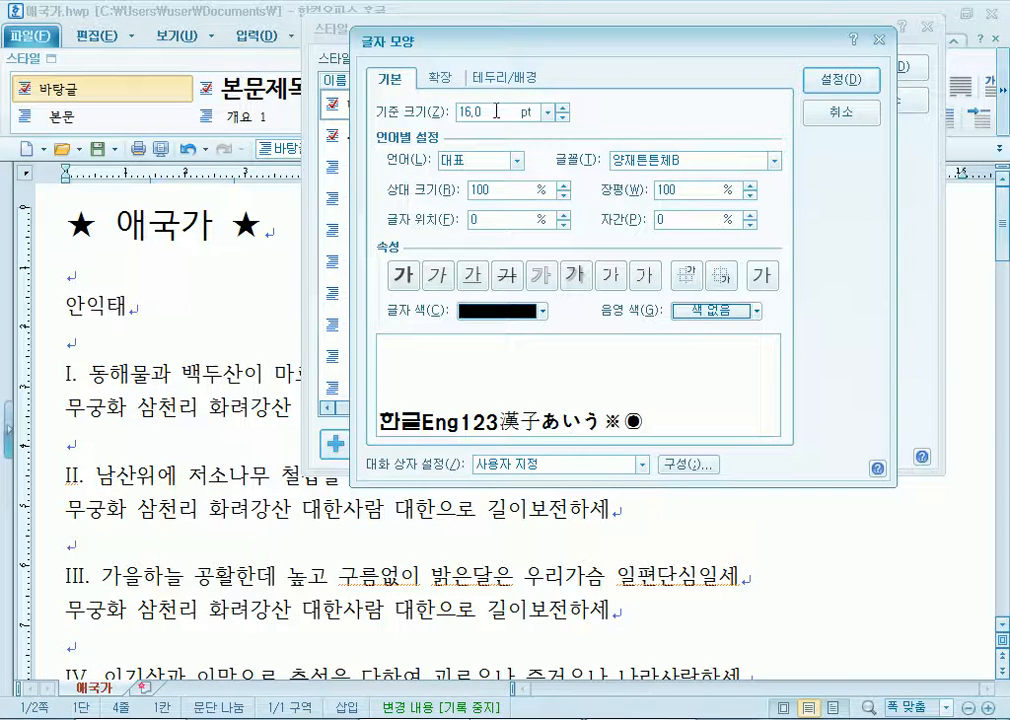
click(822, 88)
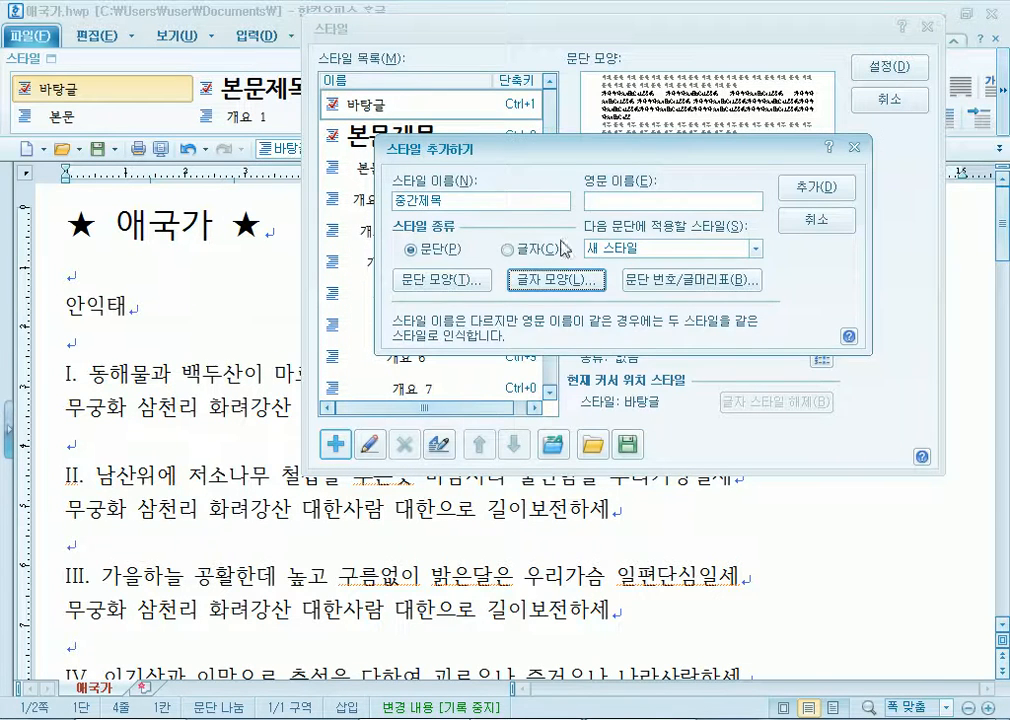
Add the 중간제목 style to the style list and close the 스타일 dialog without applying it to the text.
click(828, 186)
click(413, 146)
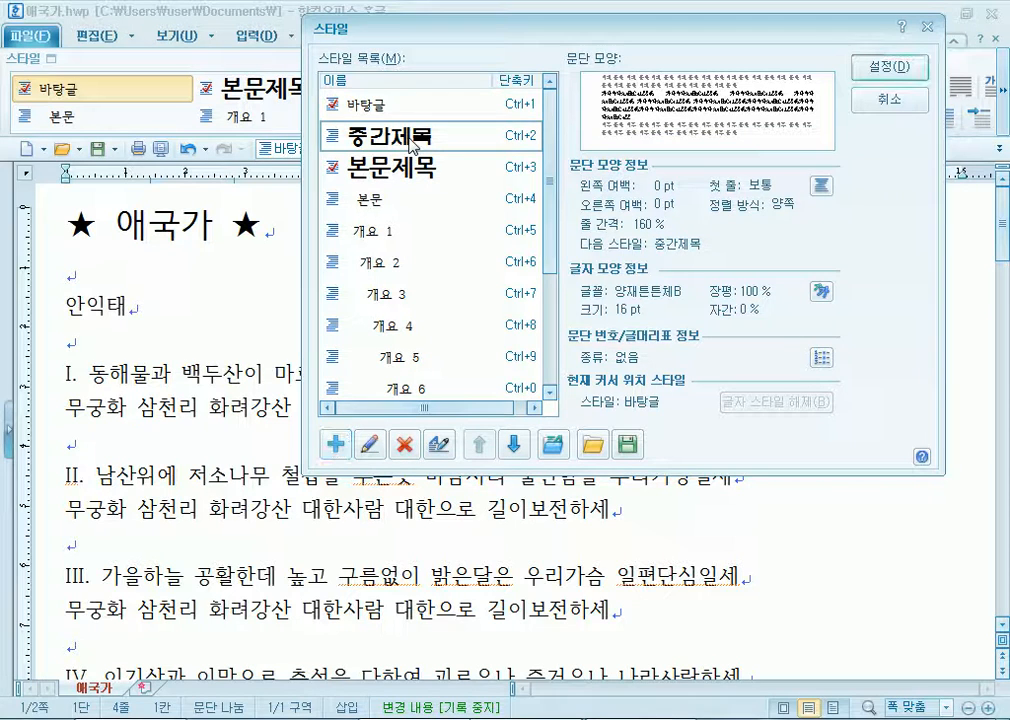
click(884, 104)
Apply the 중간제목 style to the composer line under the first ★ 애국가 ★ title, undo it and apply the style again.
drag(64, 306, 140, 311)
click(250, 90)
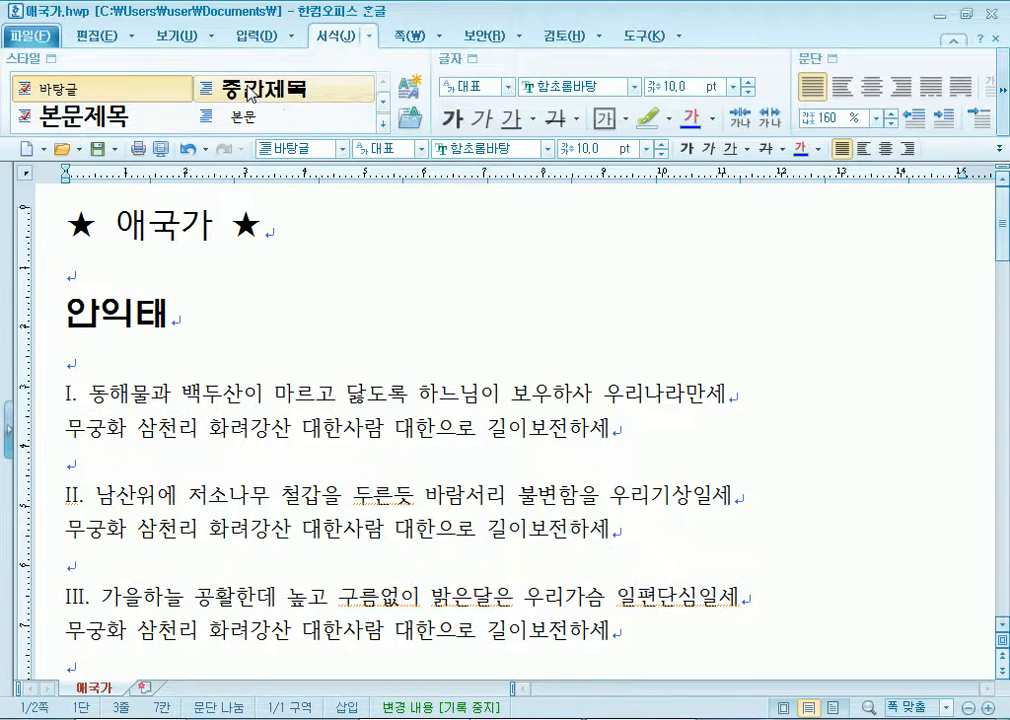
key(ctrl+z)
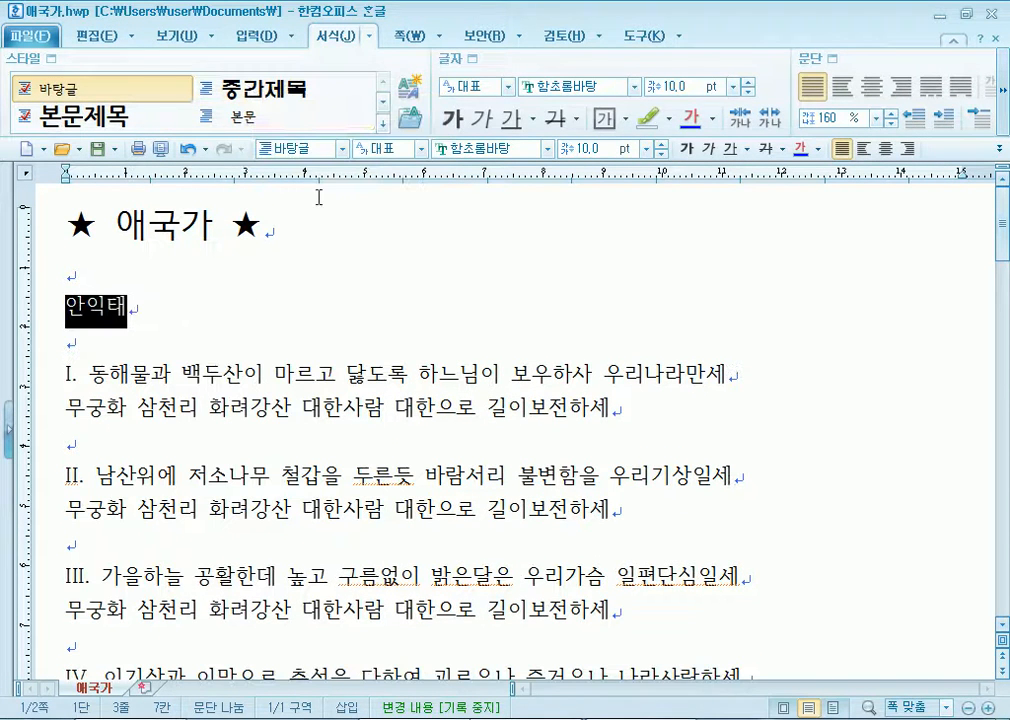
click(95, 35)
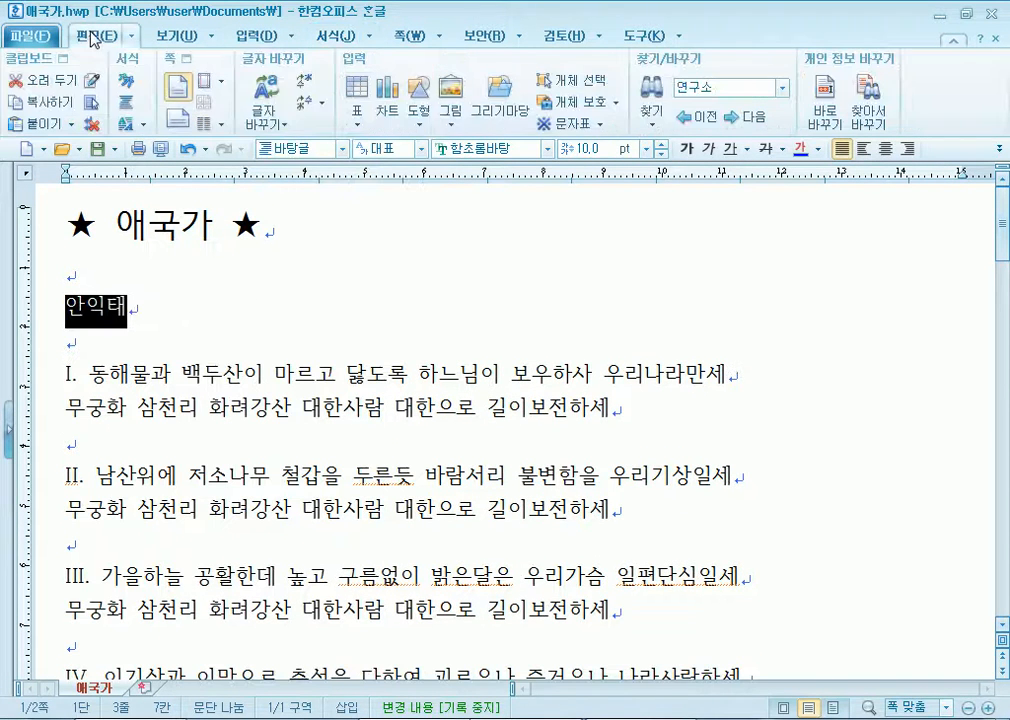
click(342, 148)
click(329, 185)
Apply the 중간제목 style to the first "This is a pen. 이것은 펜입니다." line, on page 1.
scroll(266, 360, down, 8)
scroll(142, 400, down, 3)
drag(70, 260, 416, 257)
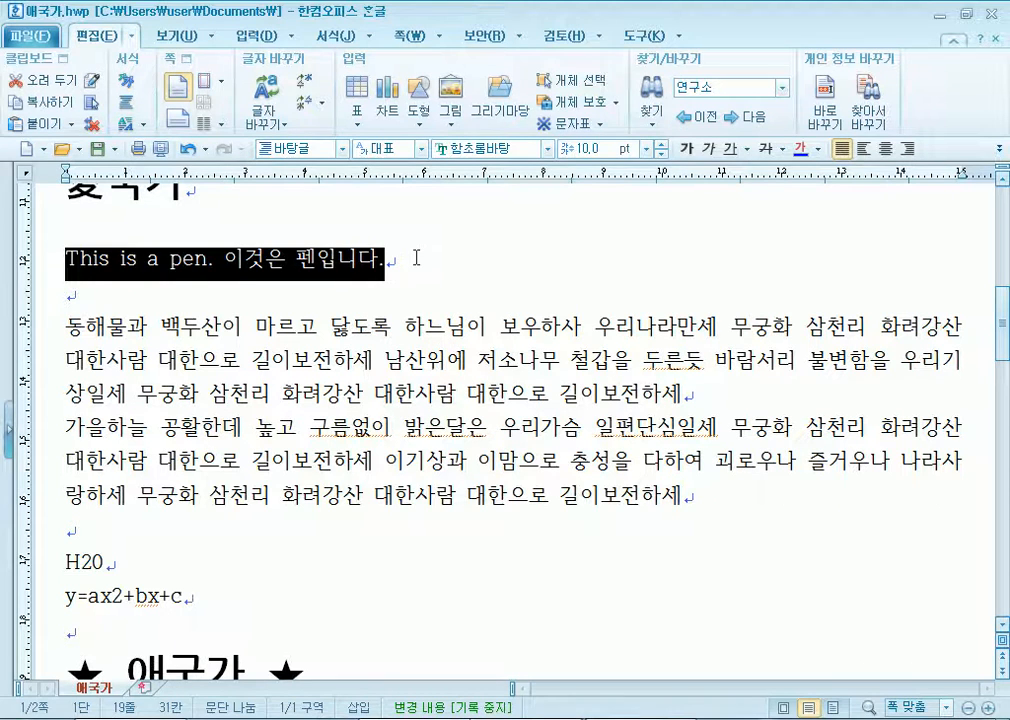
click(416, 257)
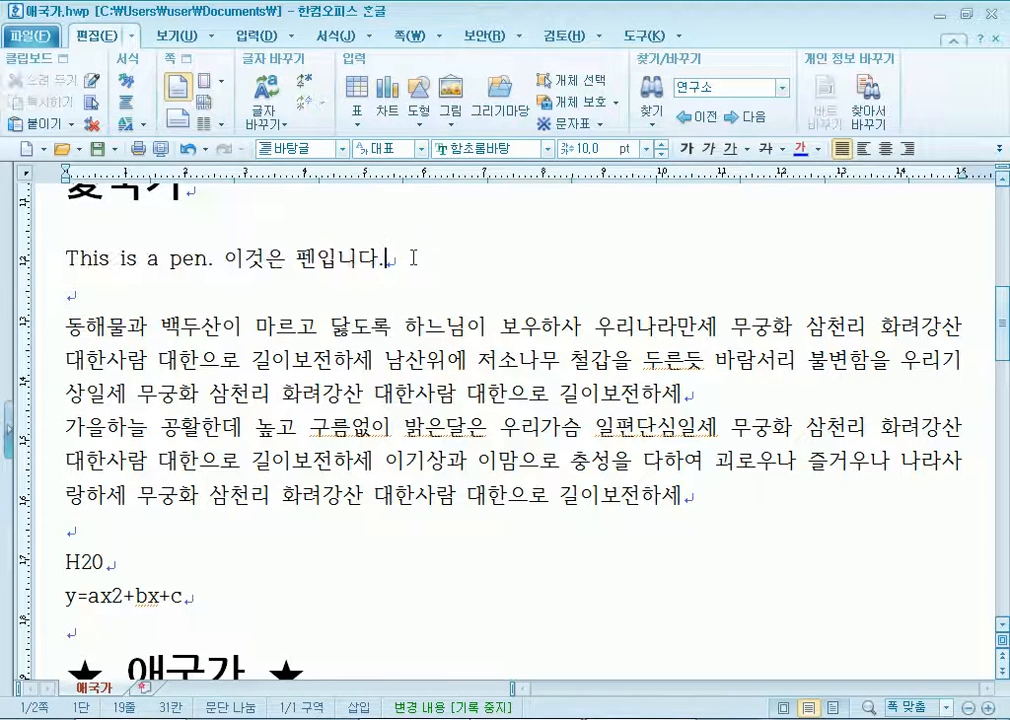
click(342, 148)
click(322, 186)
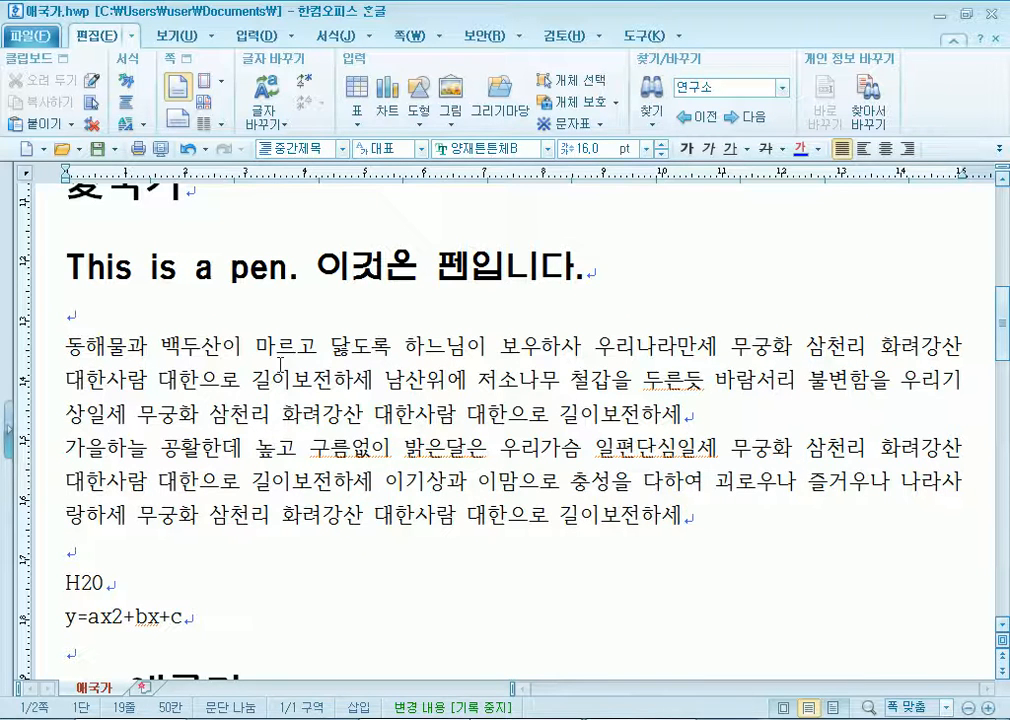
Apply the 중간제목 style to the composer line under the second ★ 애국가 ★ heading.
scroll(281, 364, down, 5)
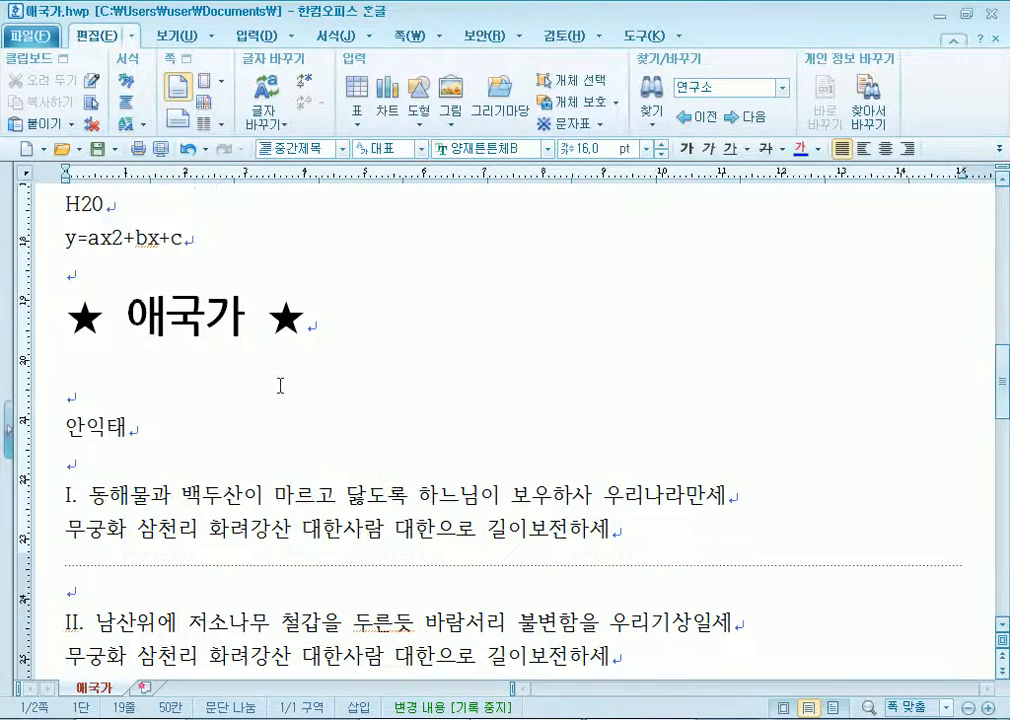
drag(126, 441, 61, 444)
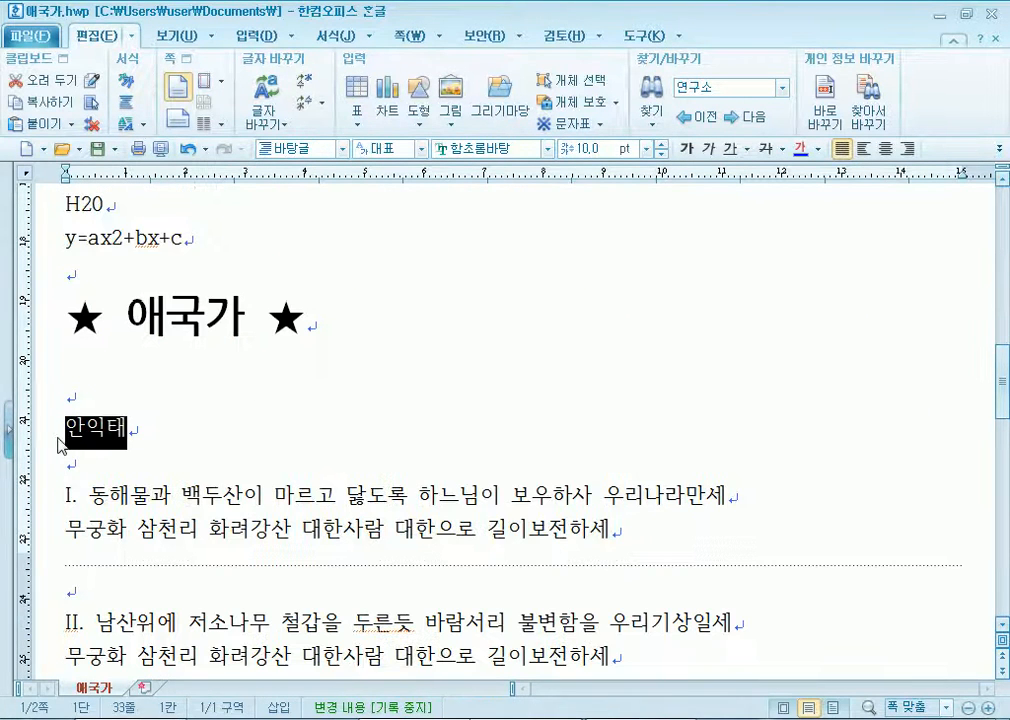
click(151, 435)
click(340, 148)
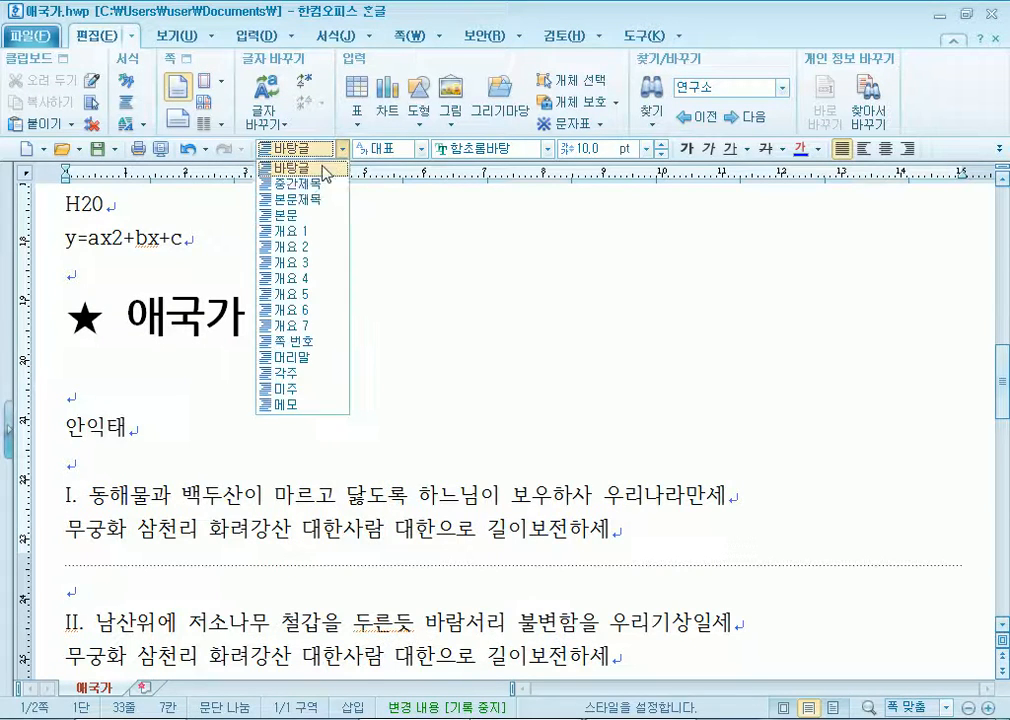
click(307, 188)
Apply the 중간제목 style to the second "This is a pen. 이것은 펜입니다." line, on page 2.
scroll(342, 396, down, 13)
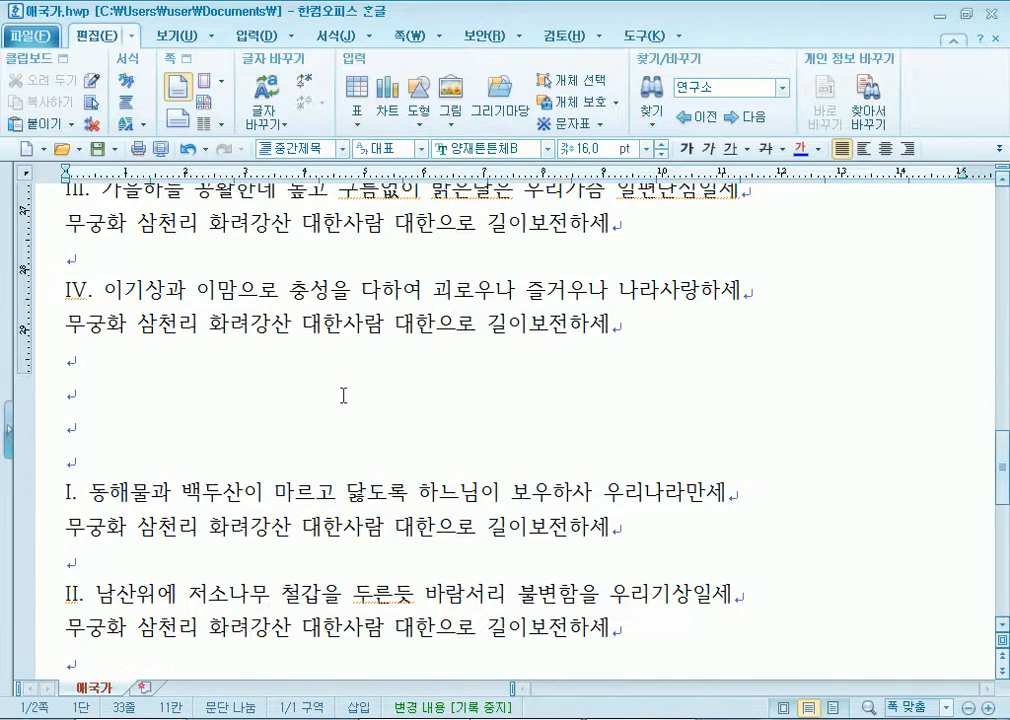
scroll(343, 397, down, 4)
drag(386, 335, 62, 323)
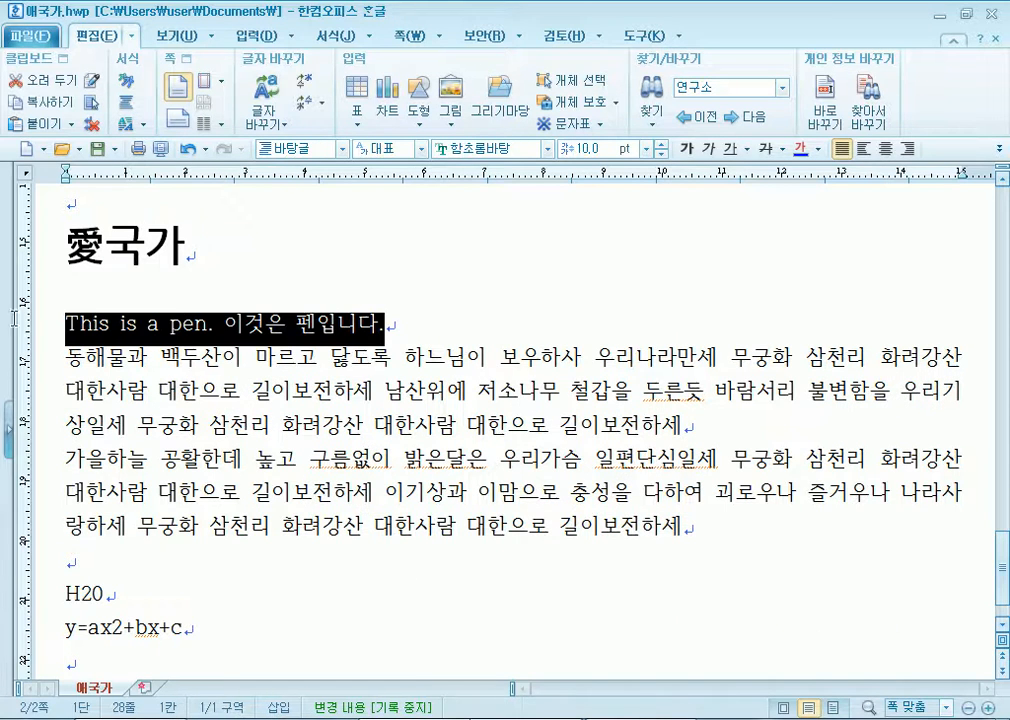
click(341, 148)
click(300, 187)
click(288, 419)
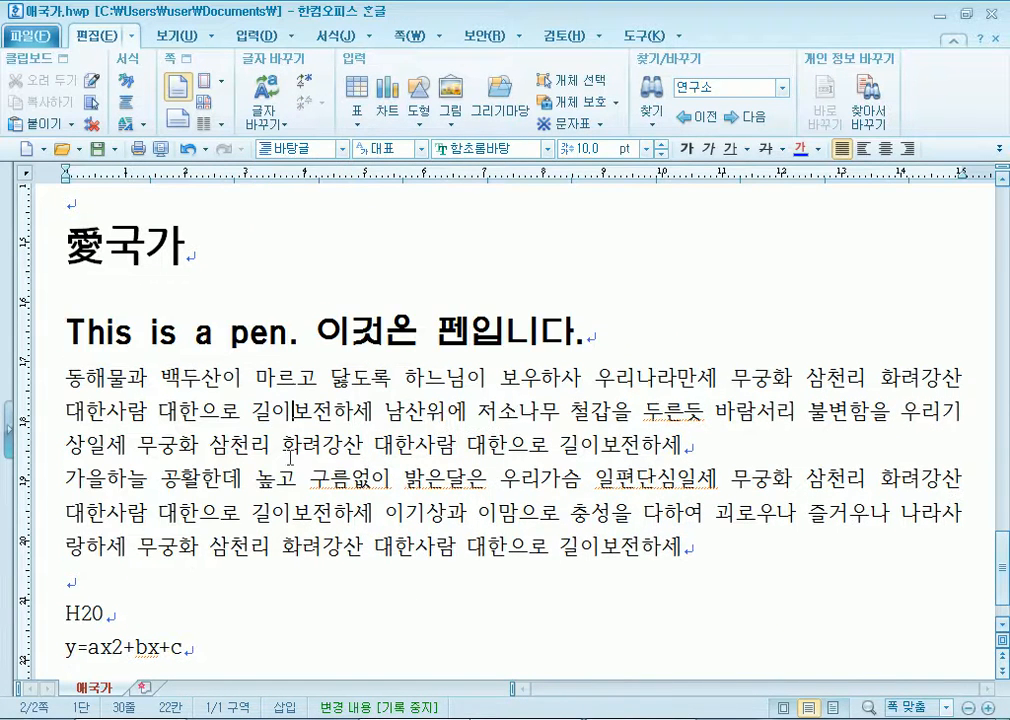
Review the styled headings back to the document's start and check the styles of the first verse and the ★ 애국가 ★ title.
scroll(289, 489, down, 1)
scroll(287, 491, up, 12)
scroll(287, 491, down, 7)
scroll(287, 489, up, 4)
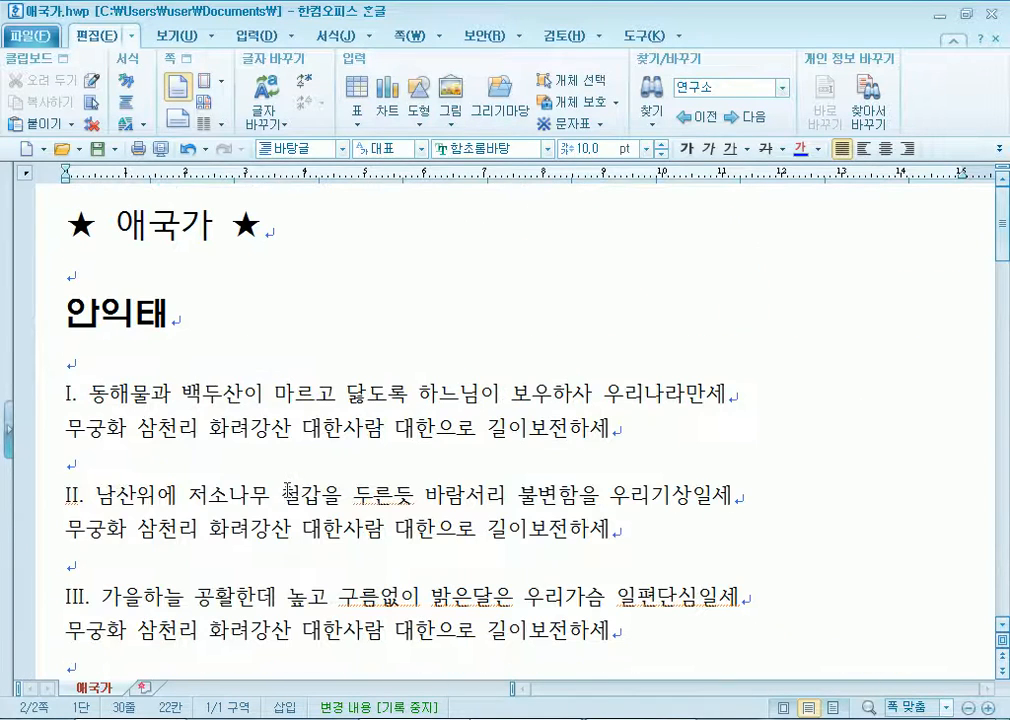
click(185, 440)
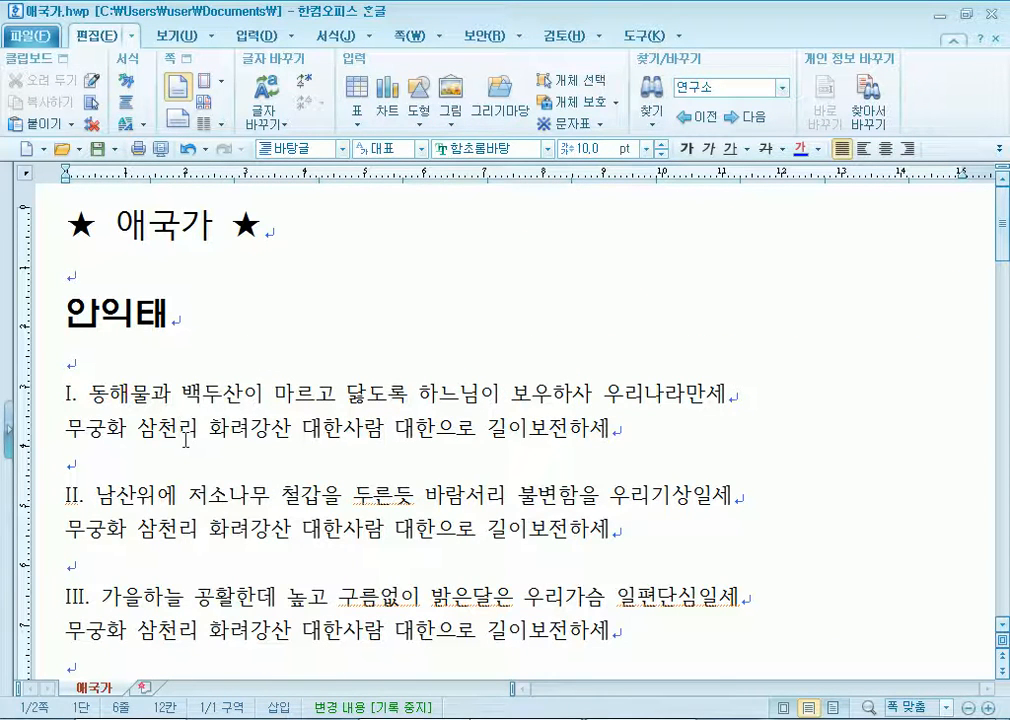
click(182, 229)
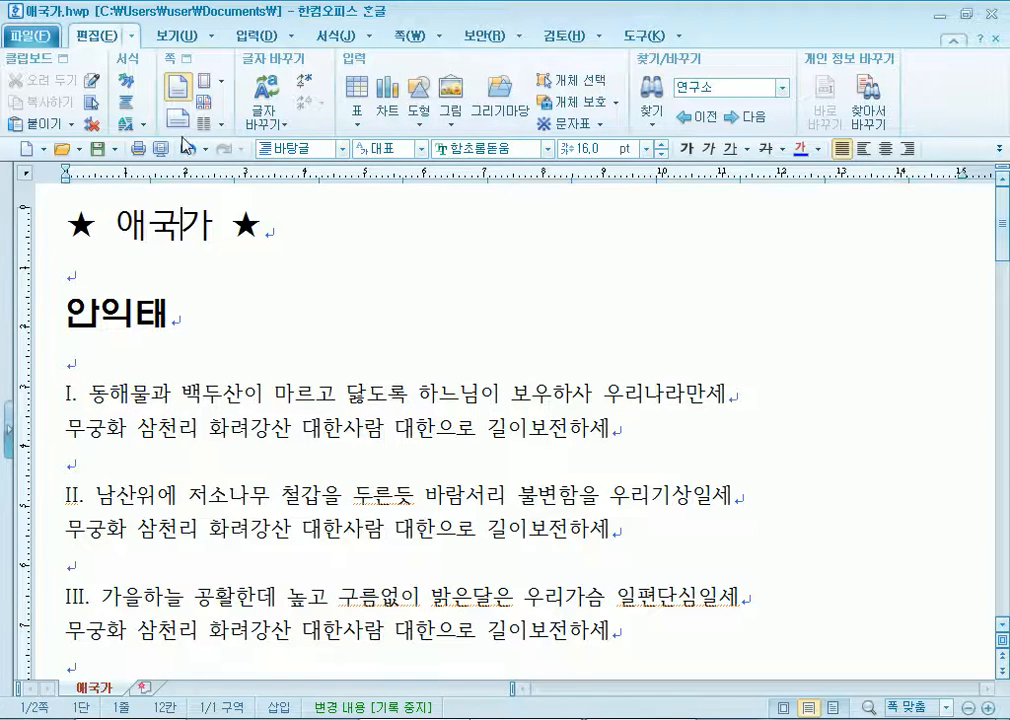
click(202, 222)
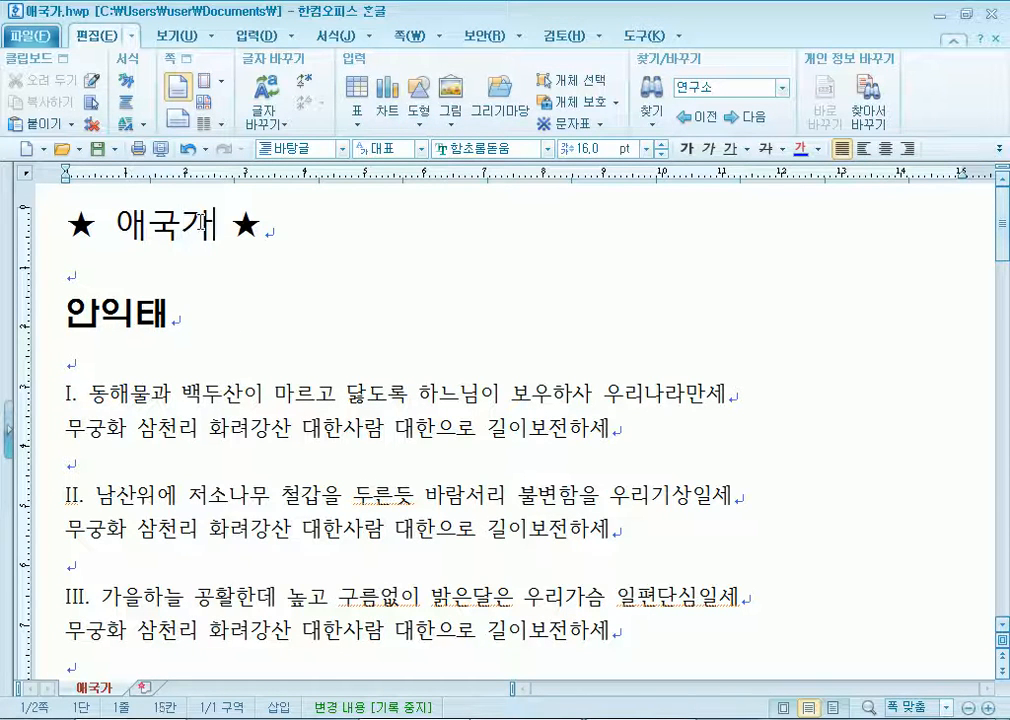
Edit the 본문제목 style's character shape and set its base font size to 30 pt.
click(72, 364)
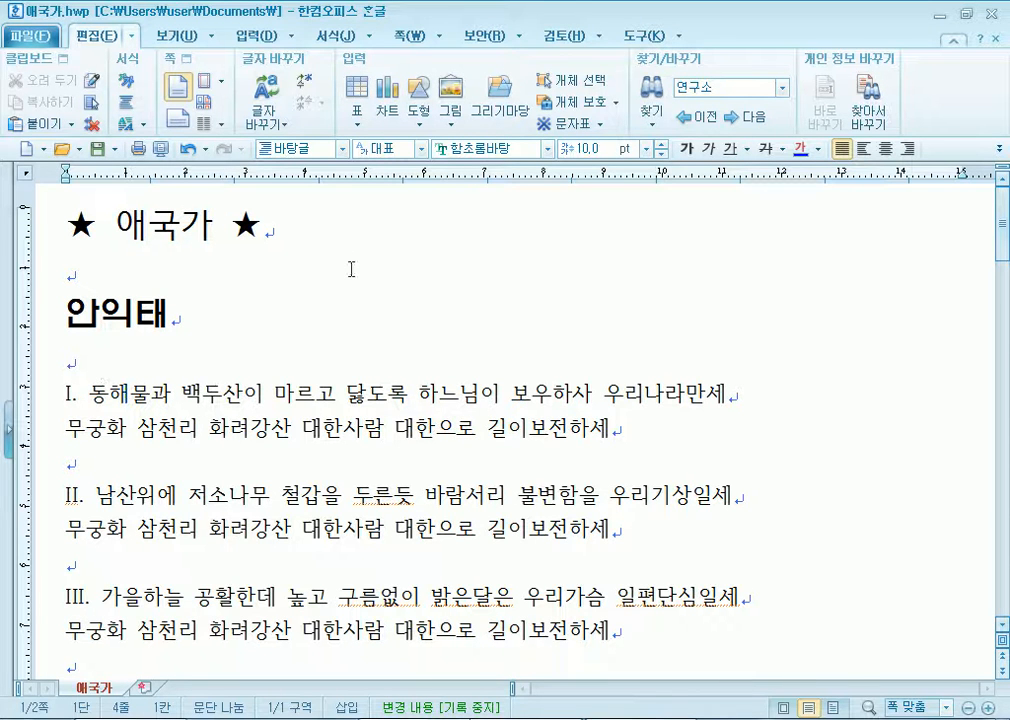
key(F6)
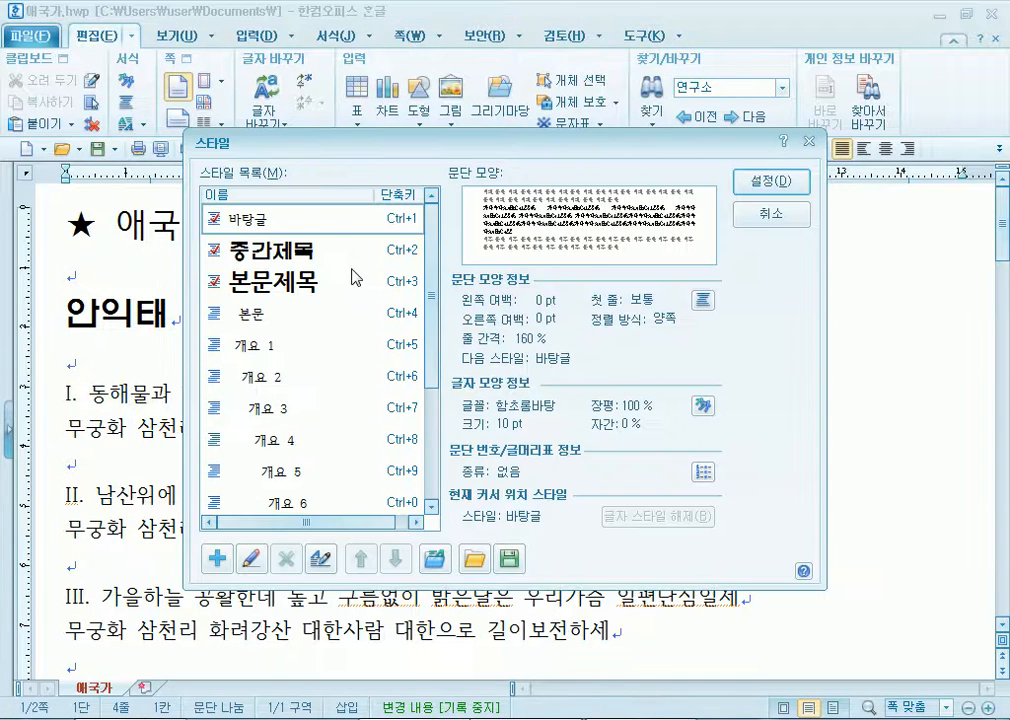
click(270, 290)
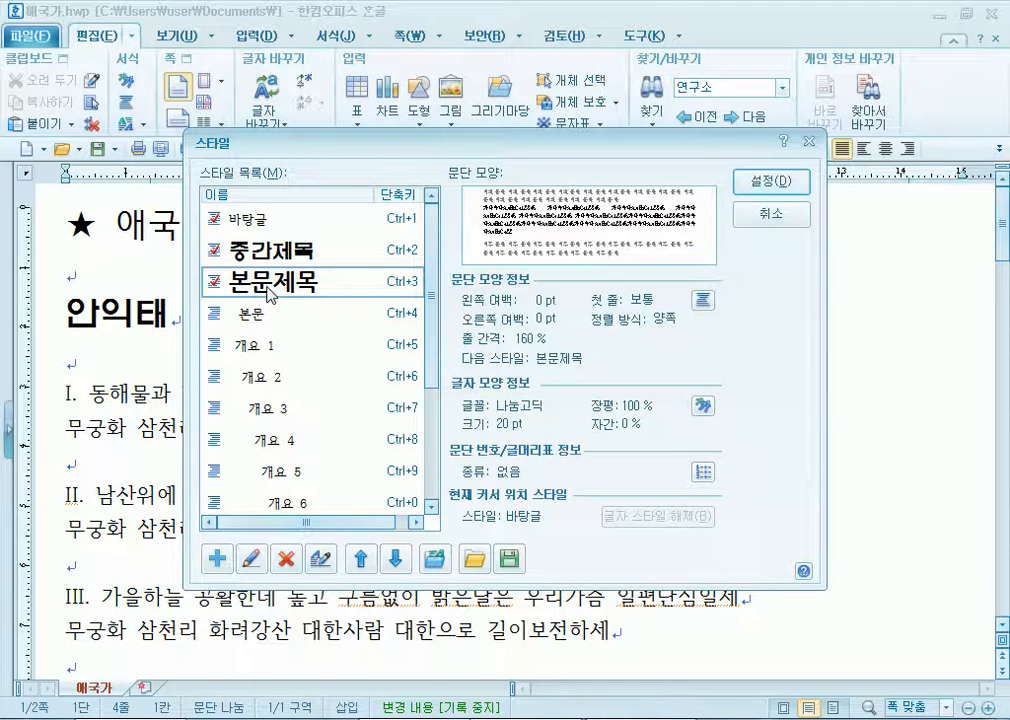
drag(290, 141, 454, 14)
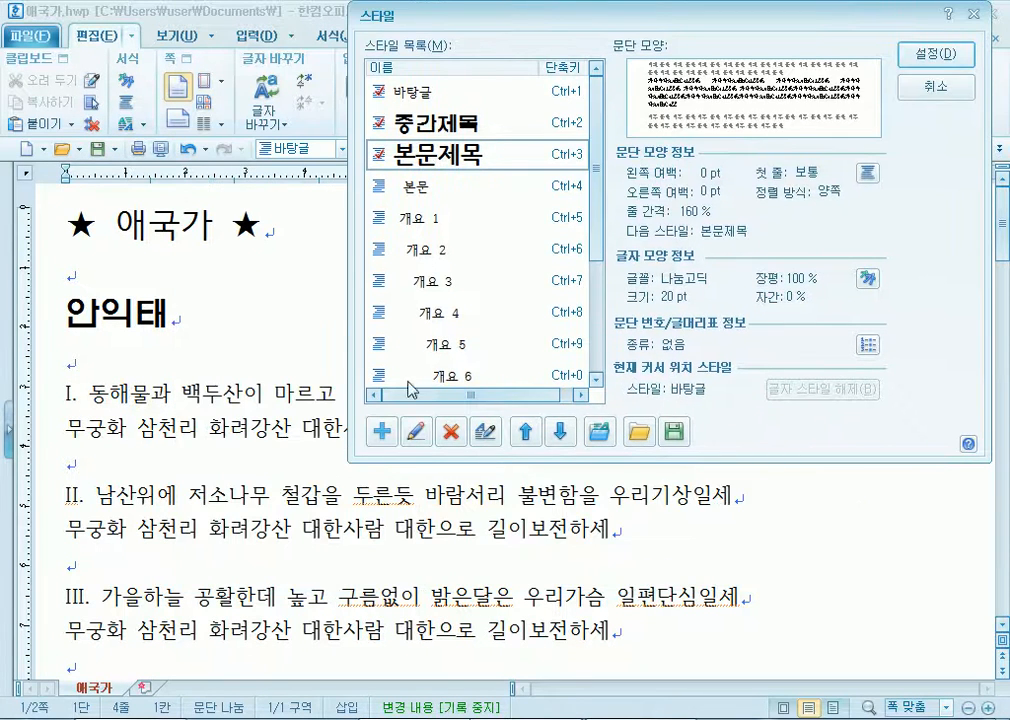
click(417, 432)
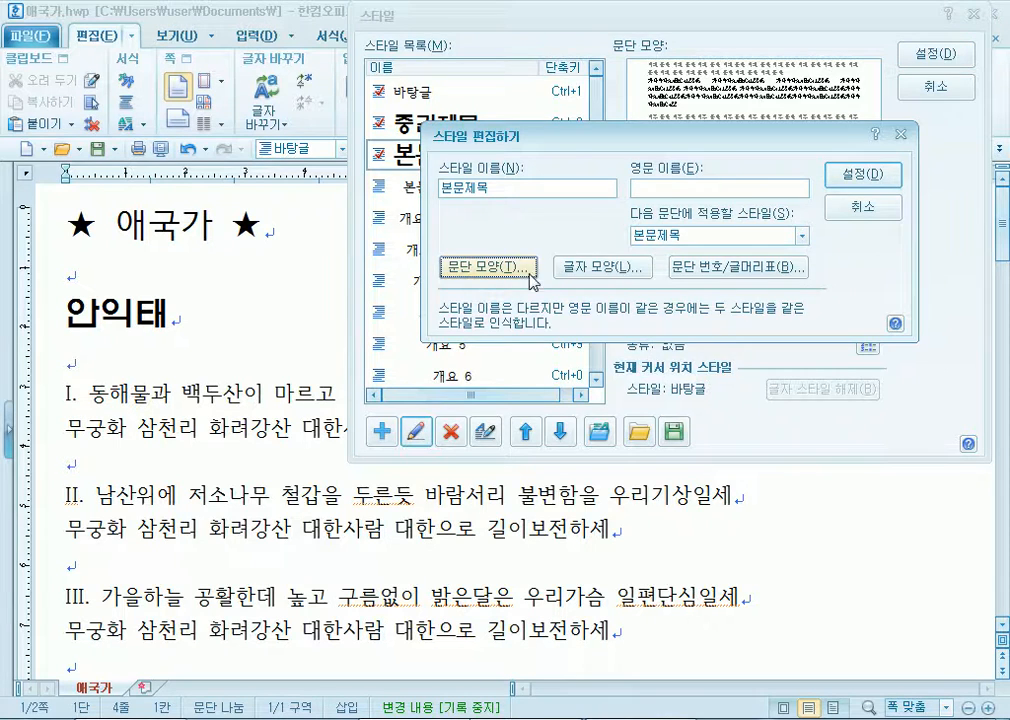
click(485, 266)
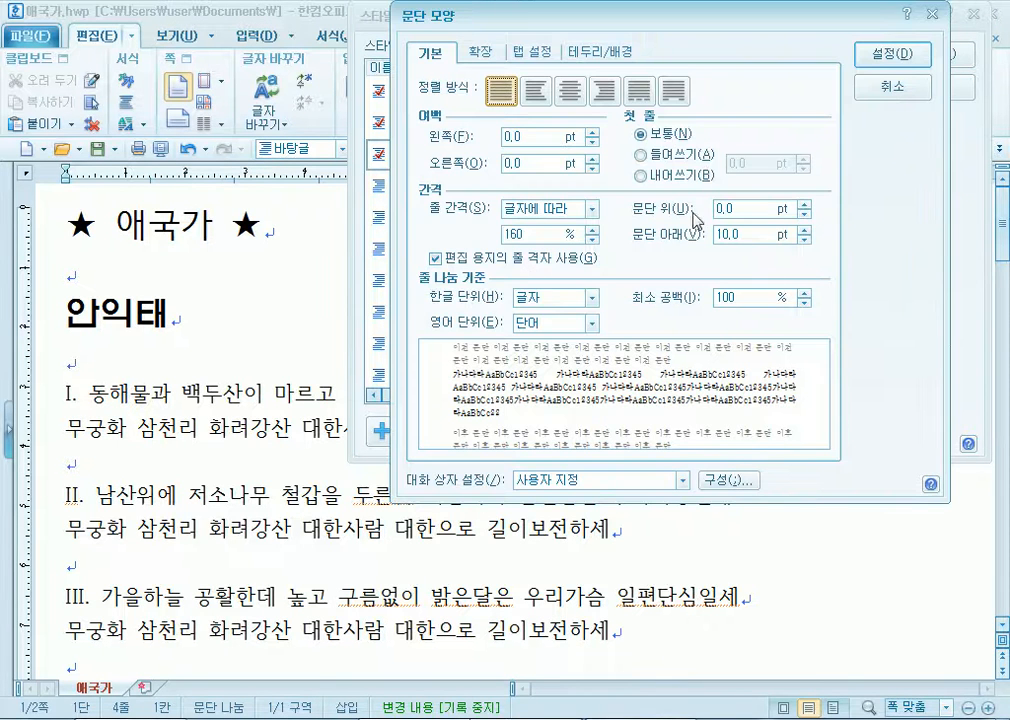
click(875, 89)
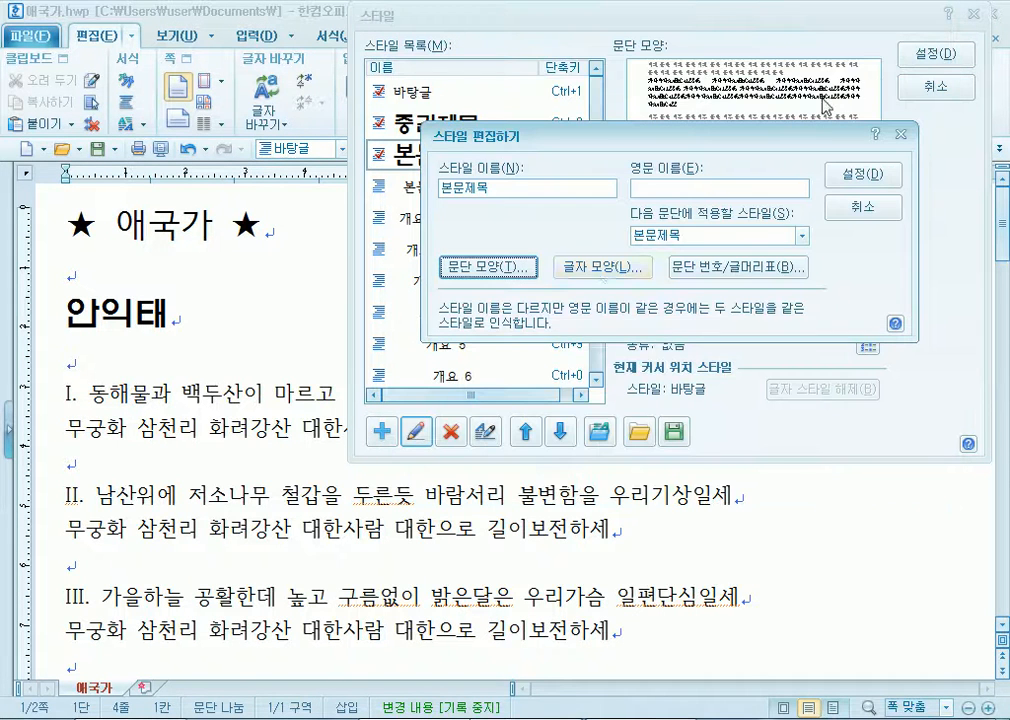
click(603, 268)
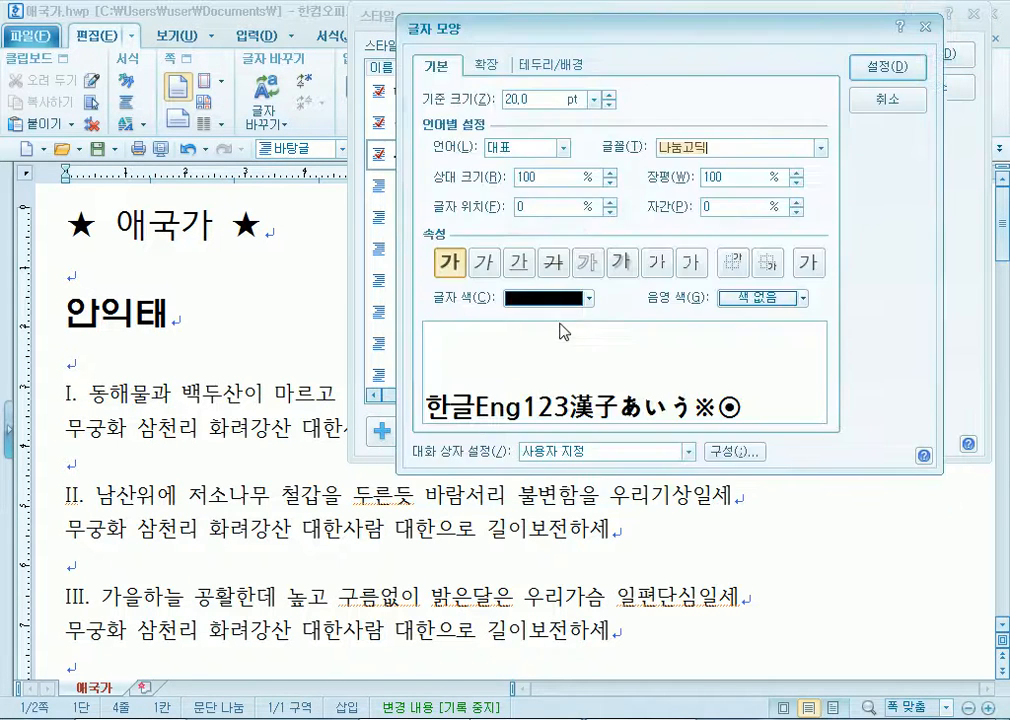
click(609, 95)
click(609, 95)
click(609, 95)
click(609, 95)
click(609, 95)
click(609, 95)
click(609, 95)
click(609, 95)
click(609, 95)
click(609, 95)
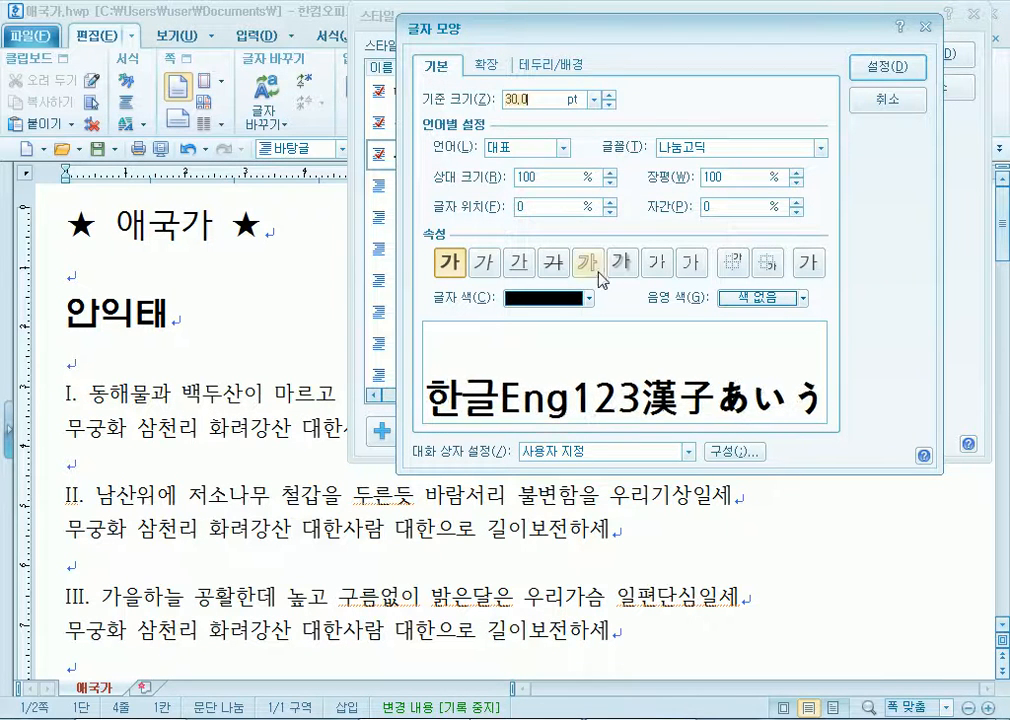
Set the 본문제목 style's font colour to blue and save the style's changes without applying it at the cursor.
click(589, 298)
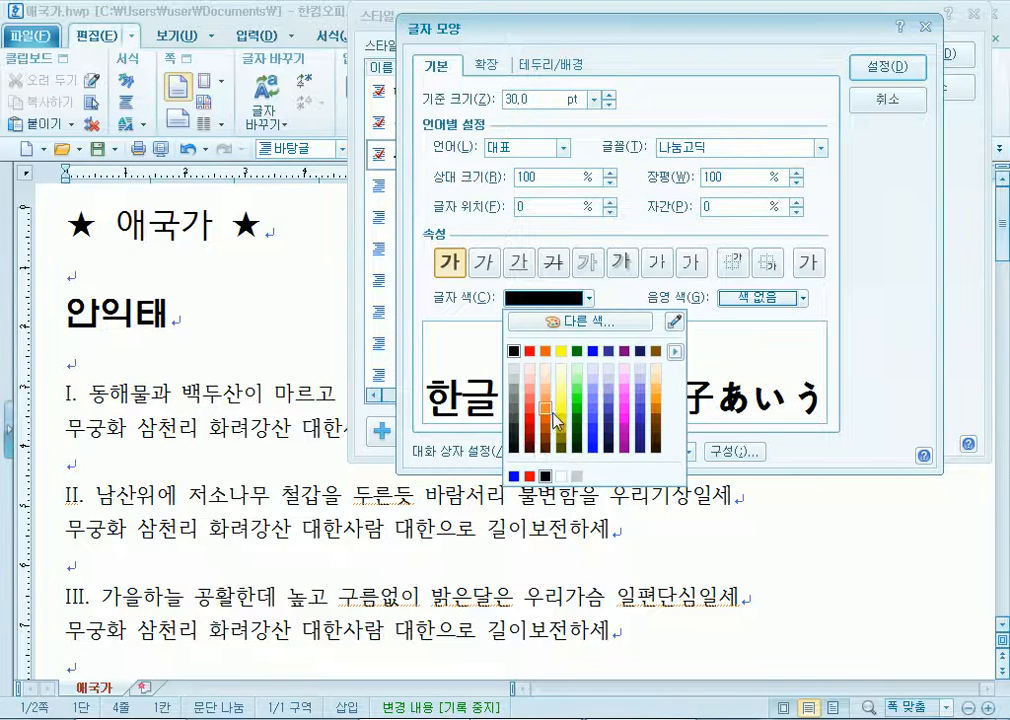
click(513, 476)
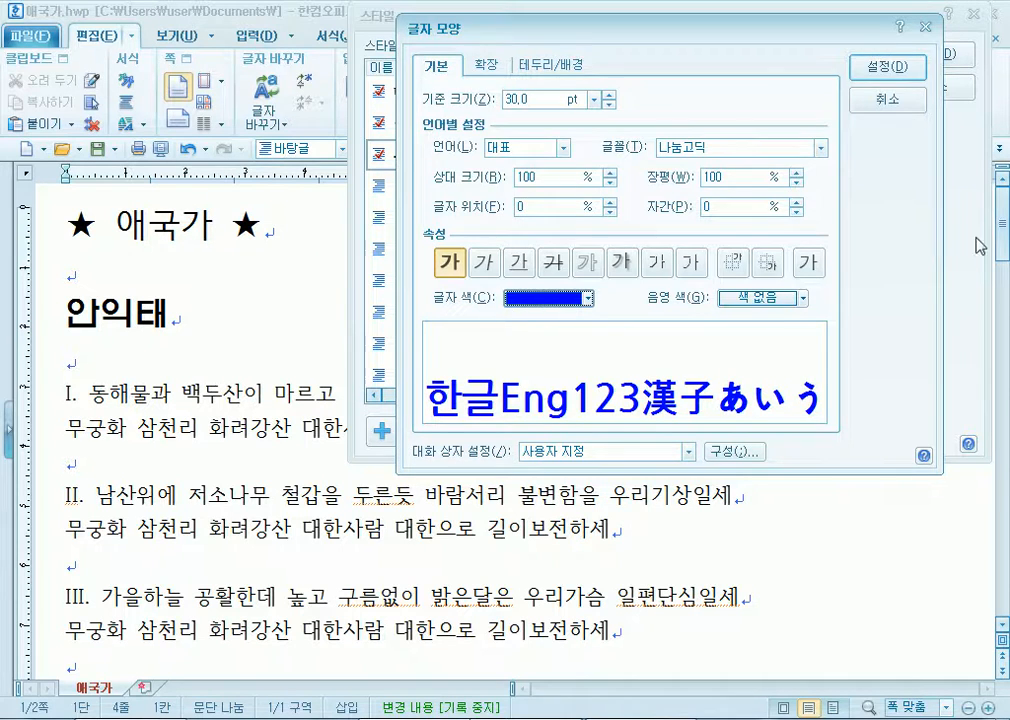
click(887, 68)
click(862, 172)
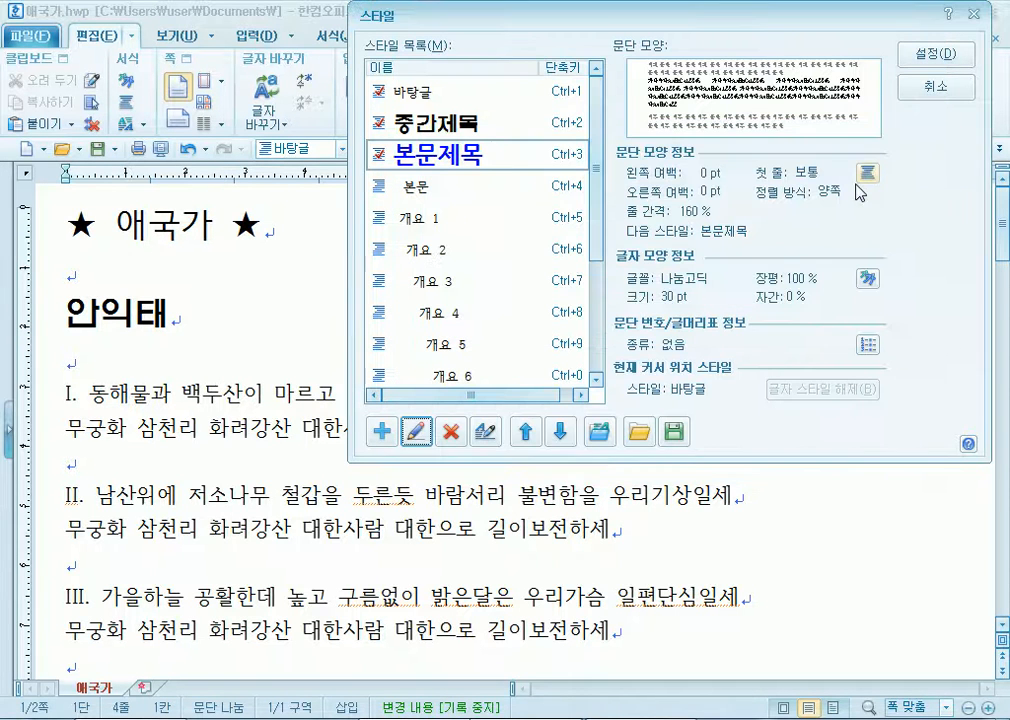
click(944, 96)
Apply the 본문제목 style to the ★ 애국가 ★ title at the start of the document.
click(237, 219)
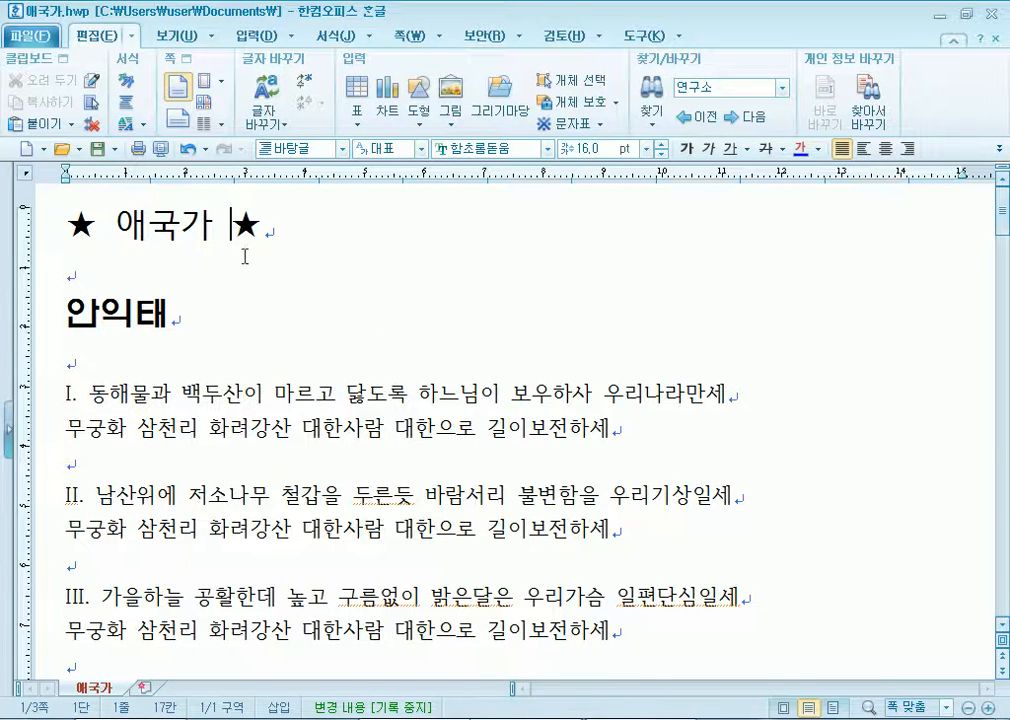
click(98, 212)
scroll(117, 347, down, 5)
scroll(121, 368, up, 5)
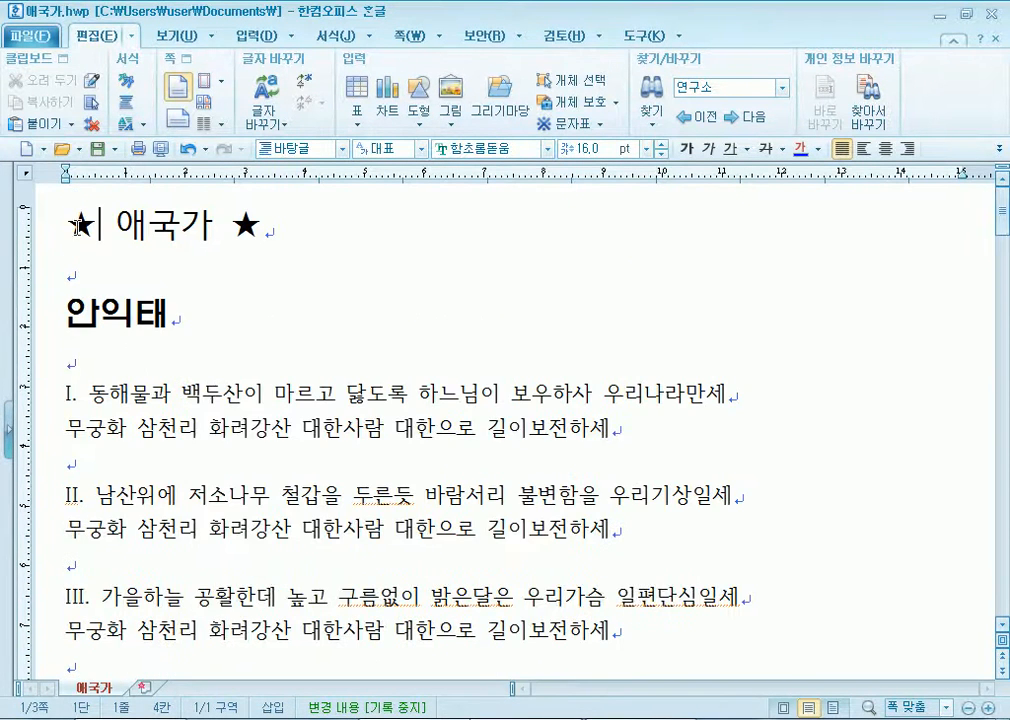
scroll(187, 344, down, 6)
scroll(187, 345, down, 6)
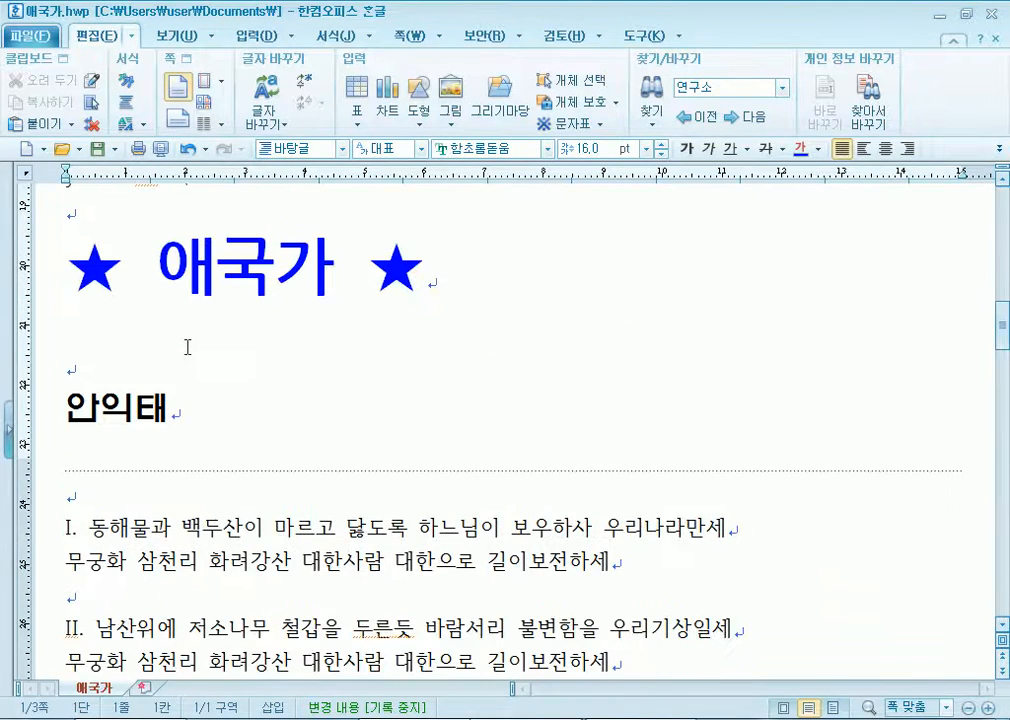
scroll(187, 347, up, 11)
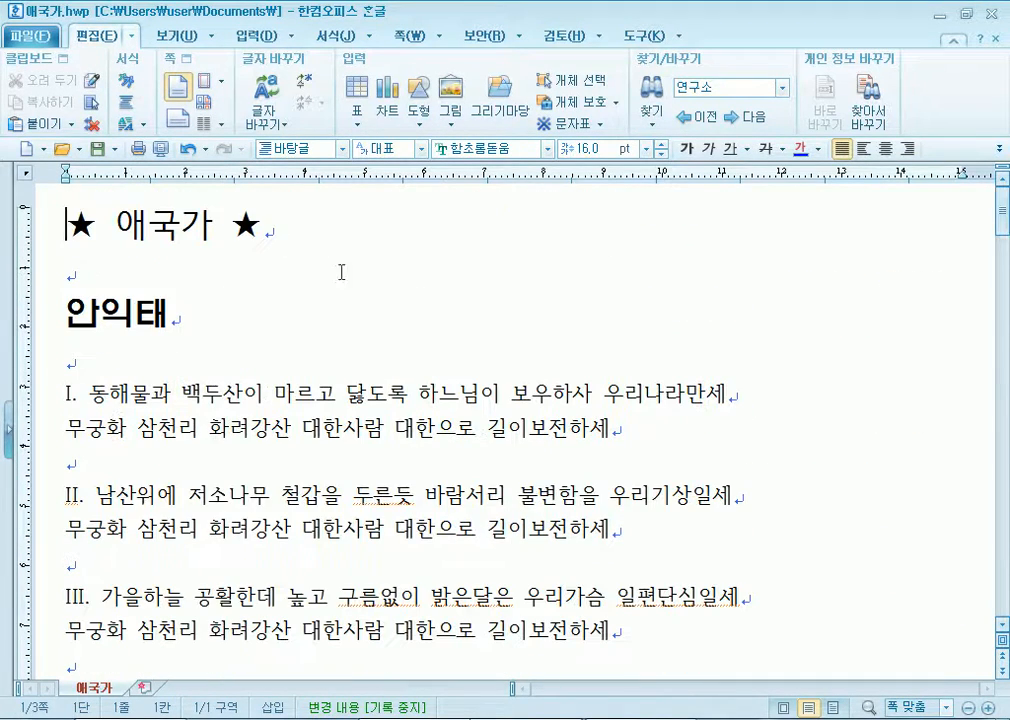
click(283, 226)
click(342, 148)
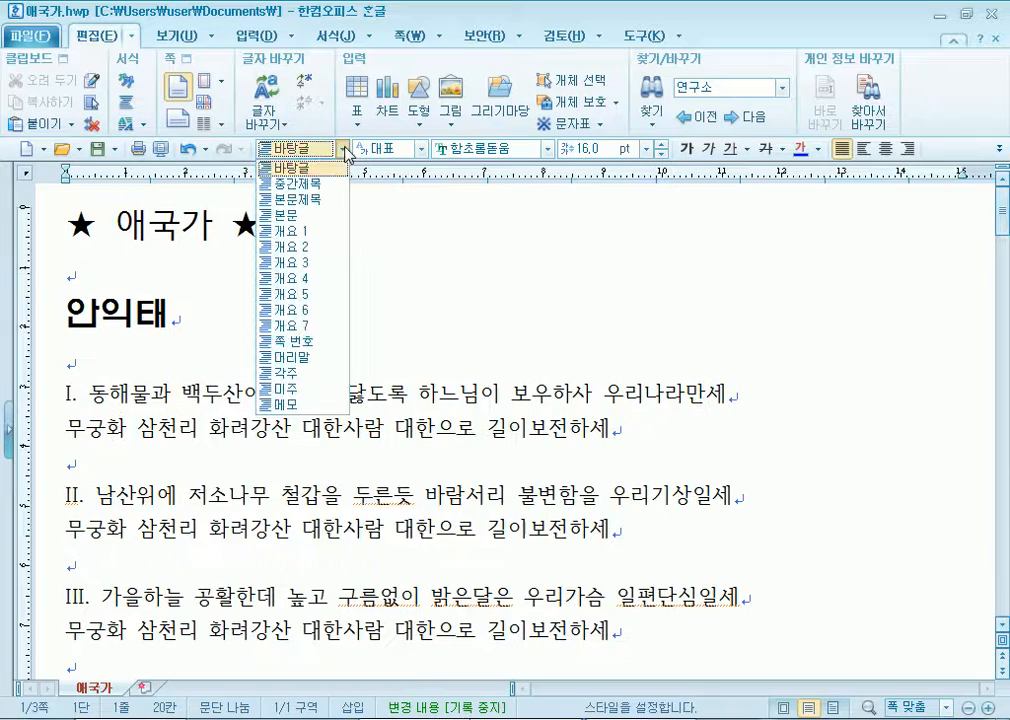
click(318, 200)
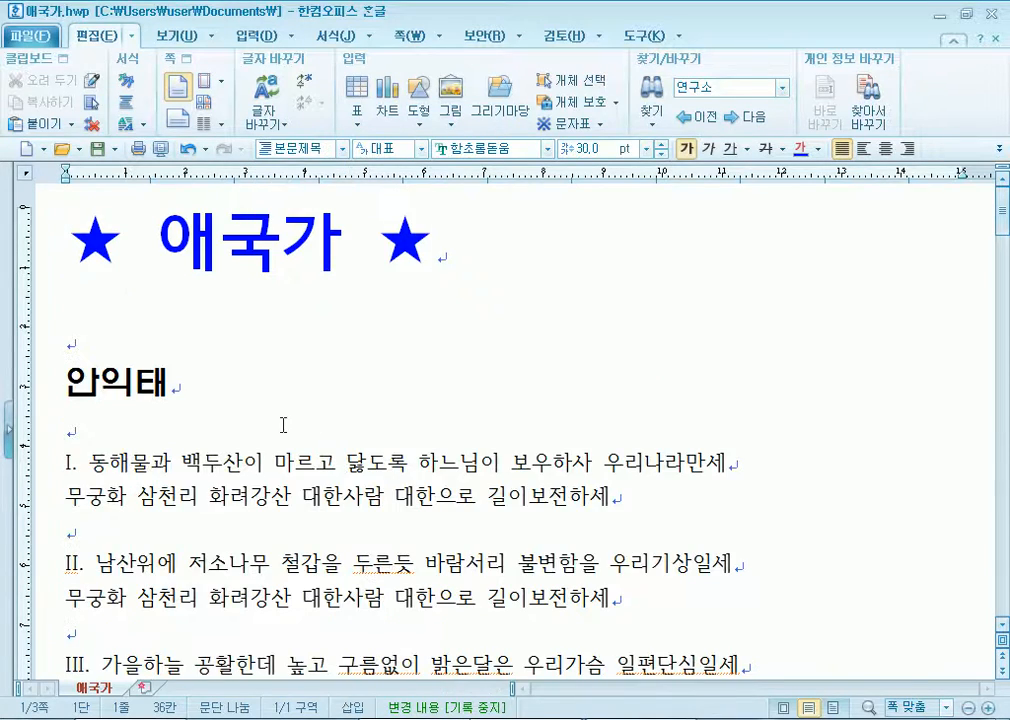
Review the 본문제목 headings throughout the document, including the first 愛국가 heading and the opening title.
scroll(282, 424, down, 5)
scroll(282, 426, down, 18)
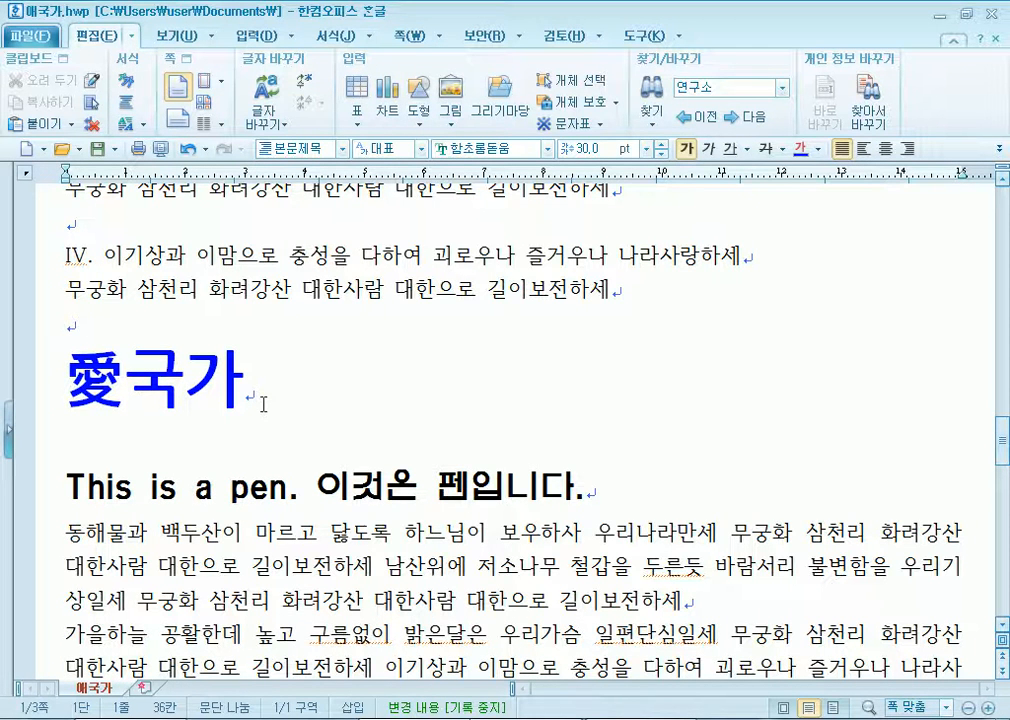
scroll(387, 497, down, 5)
scroll(287, 491, up, 18)
scroll(284, 494, up, 6)
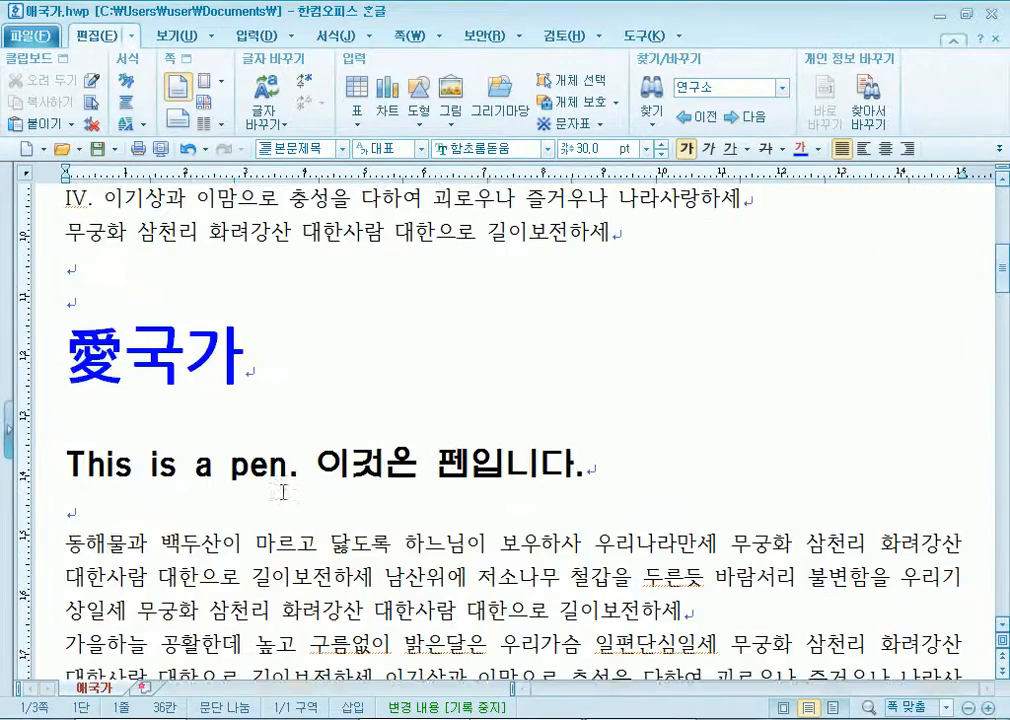
scroll(283, 492, up, 5)
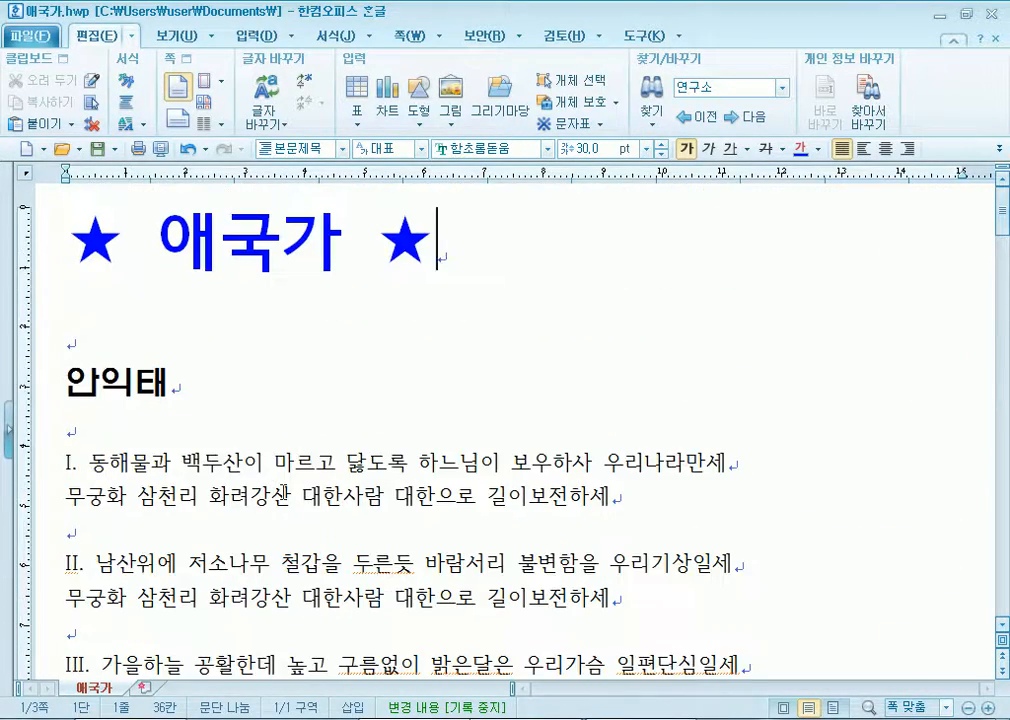
scroll(283, 492, down, 4)
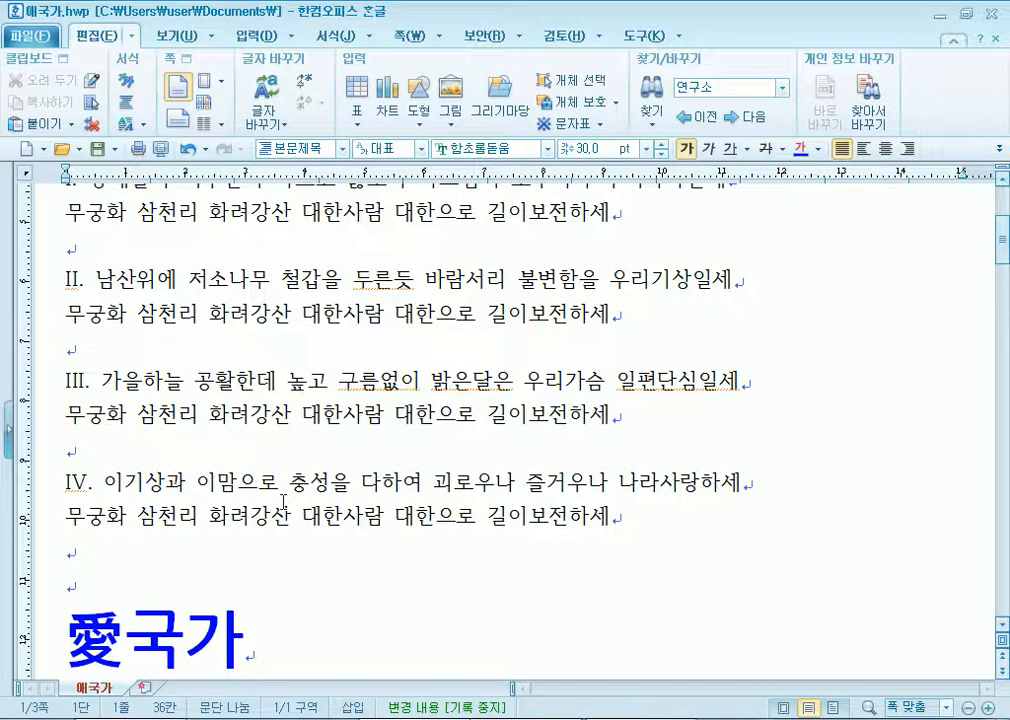
scroll(284, 500, down, 3)
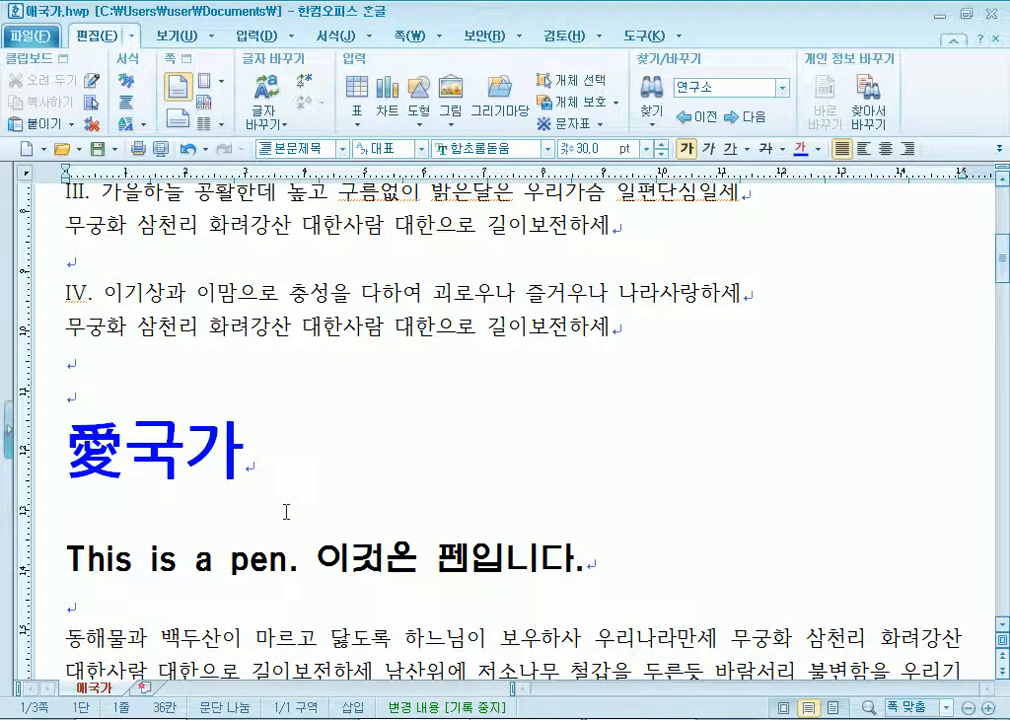
drag(293, 449, 65, 449)
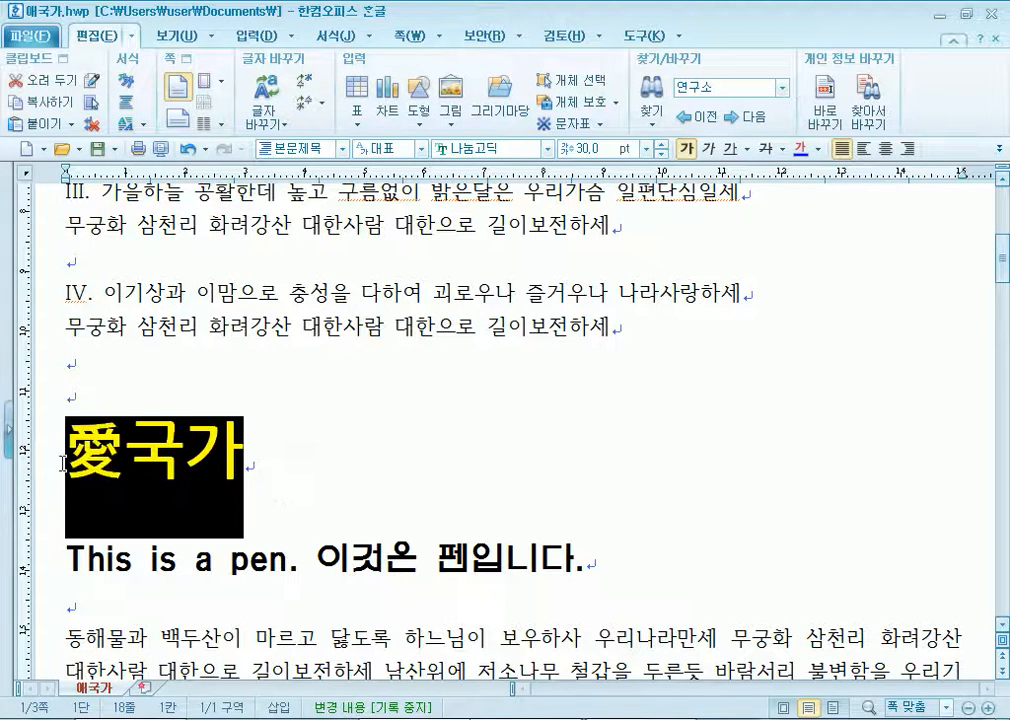
scroll(306, 431, up, 7)
drag(432, 276, 128, 249)
Edit the 본문제목 style to set its font colour to black, save it, and check the headings down the document.
click(385, 445)
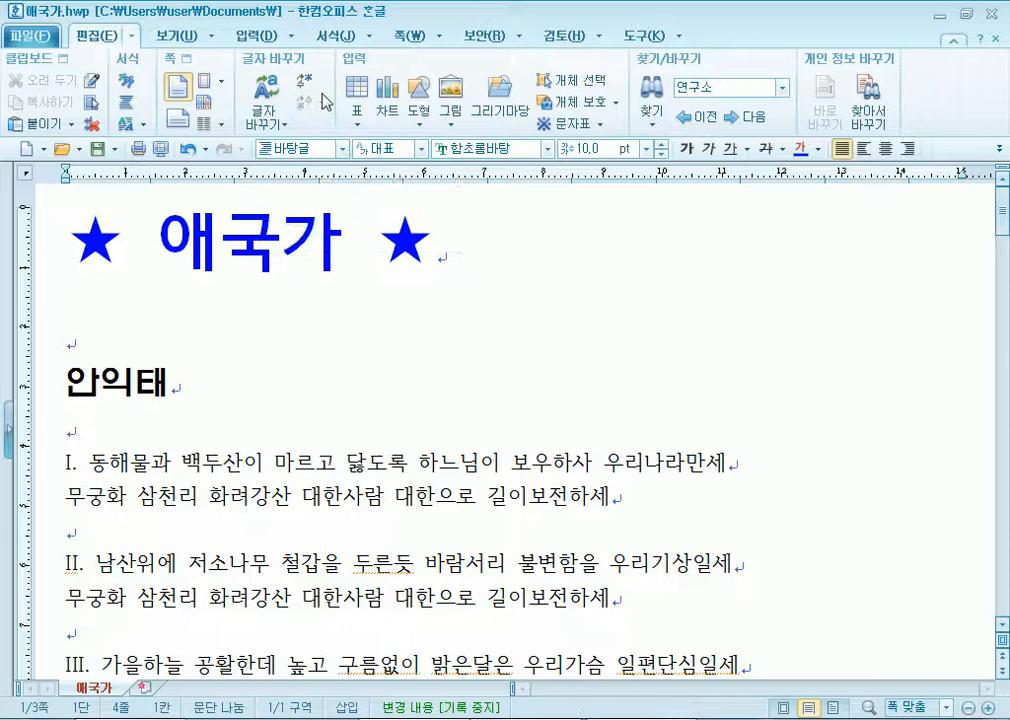
click(344, 42)
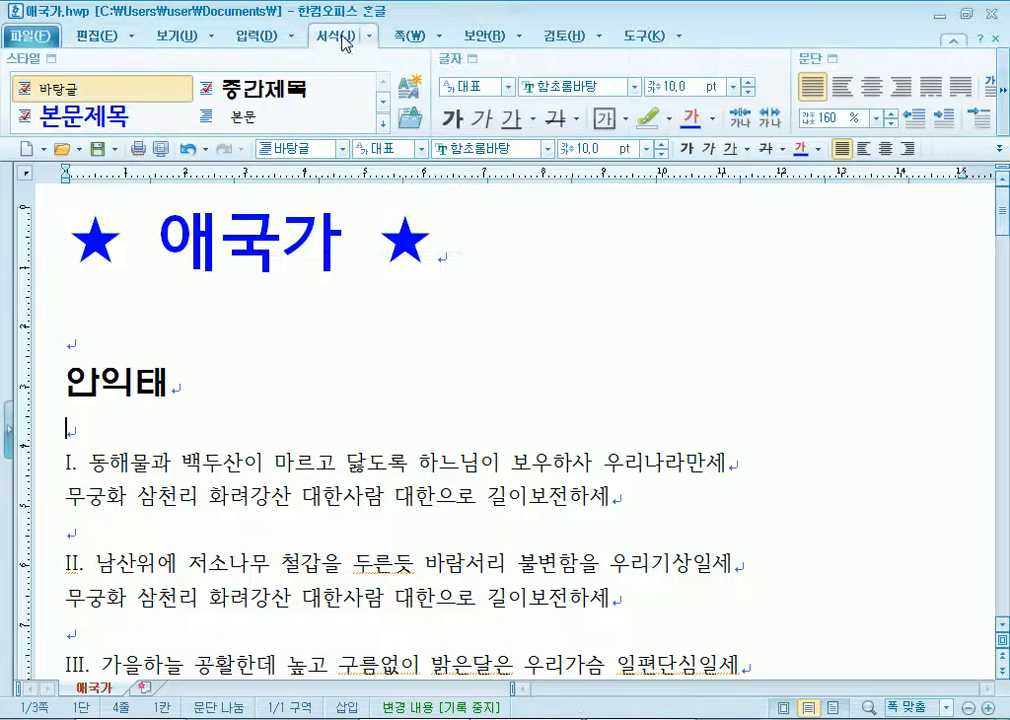
click(27, 52)
click(320, 288)
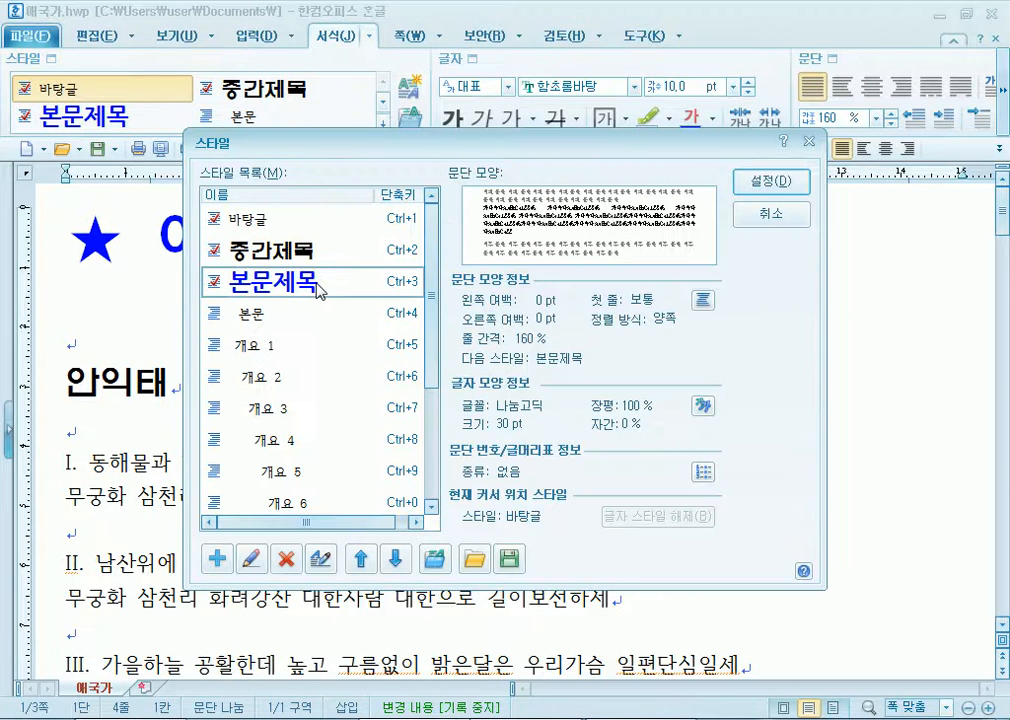
drag(400, 152, 442, 52)
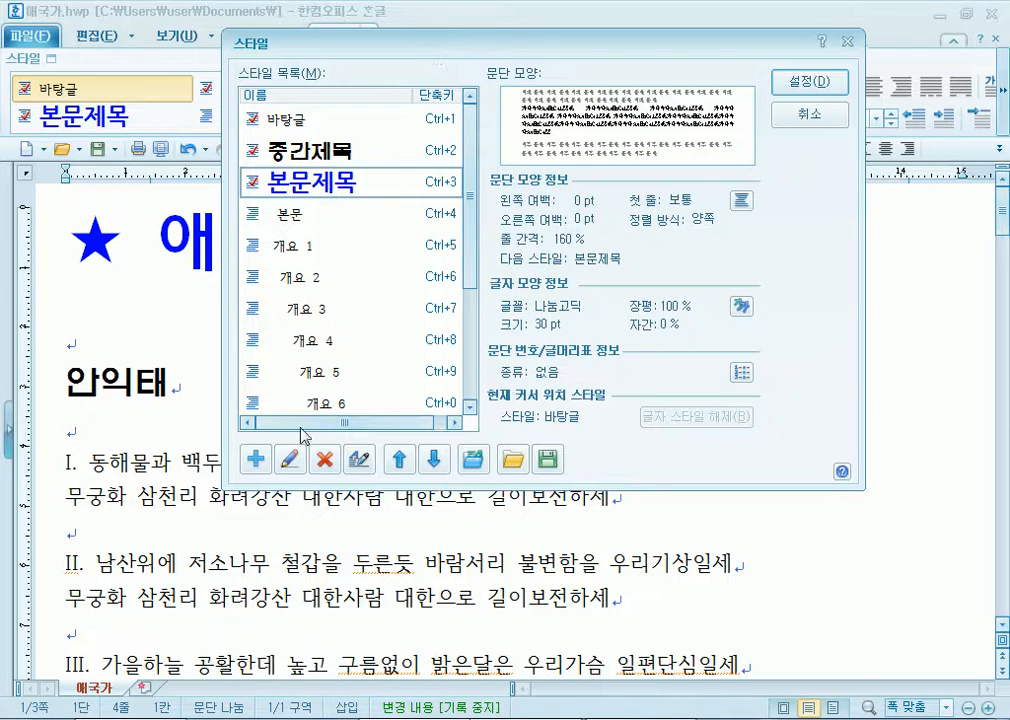
click(289, 459)
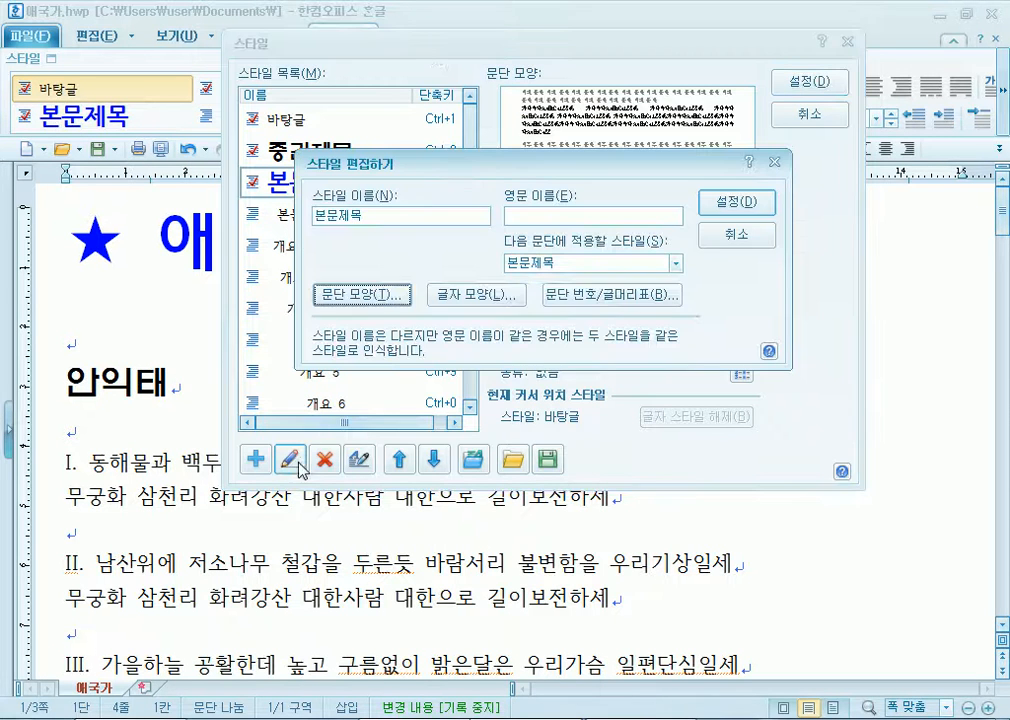
click(468, 294)
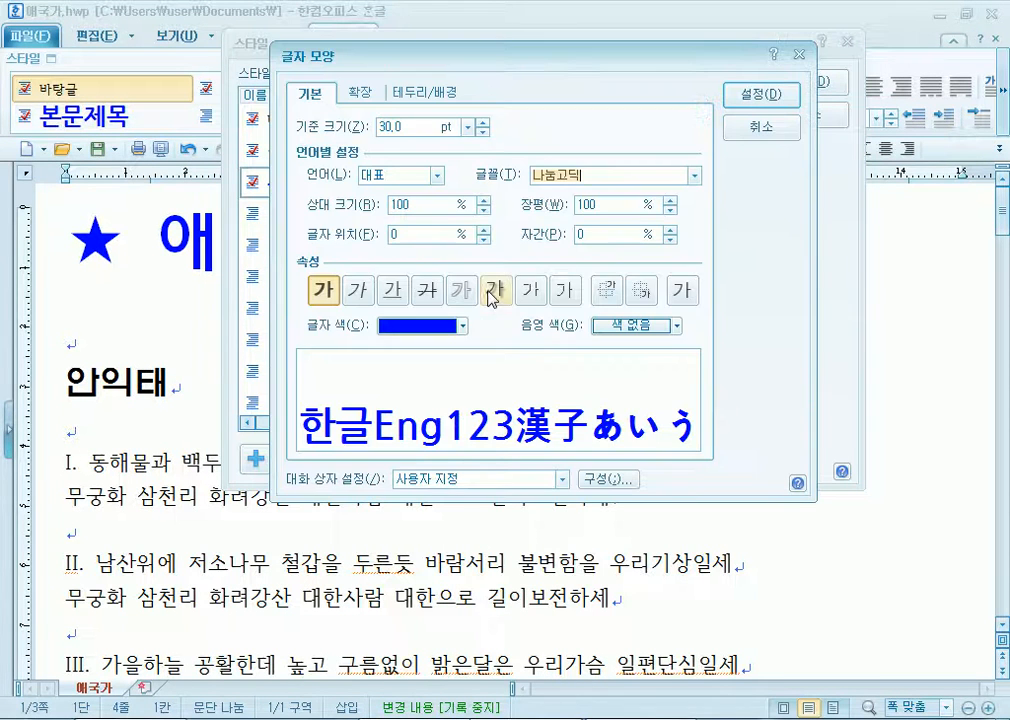
click(449, 326)
click(388, 380)
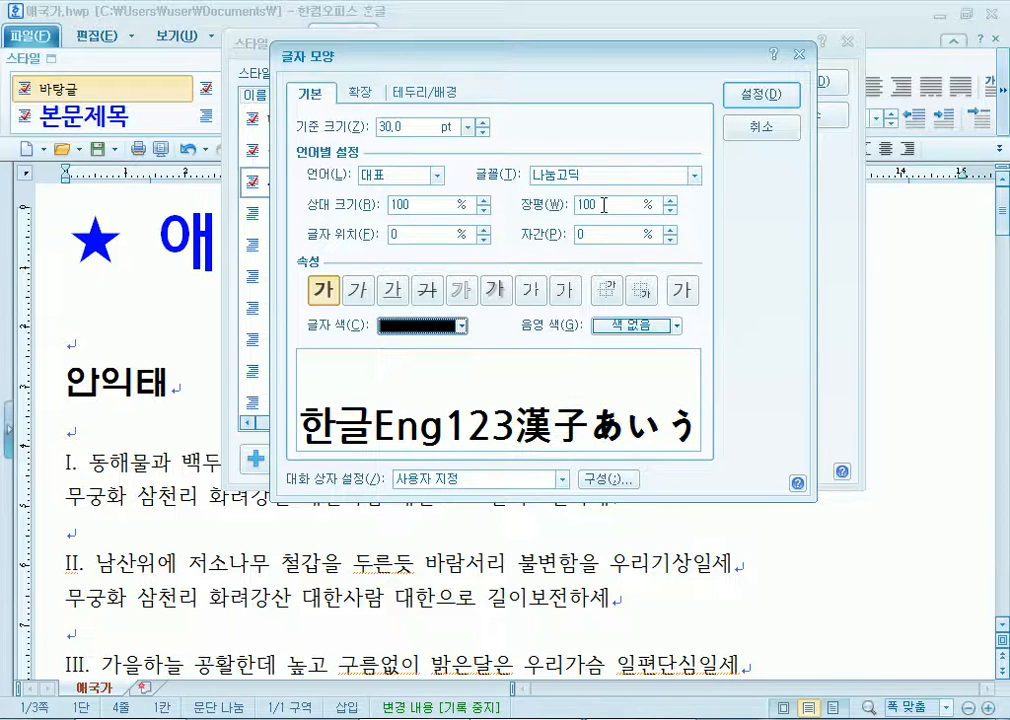
click(752, 93)
click(738, 198)
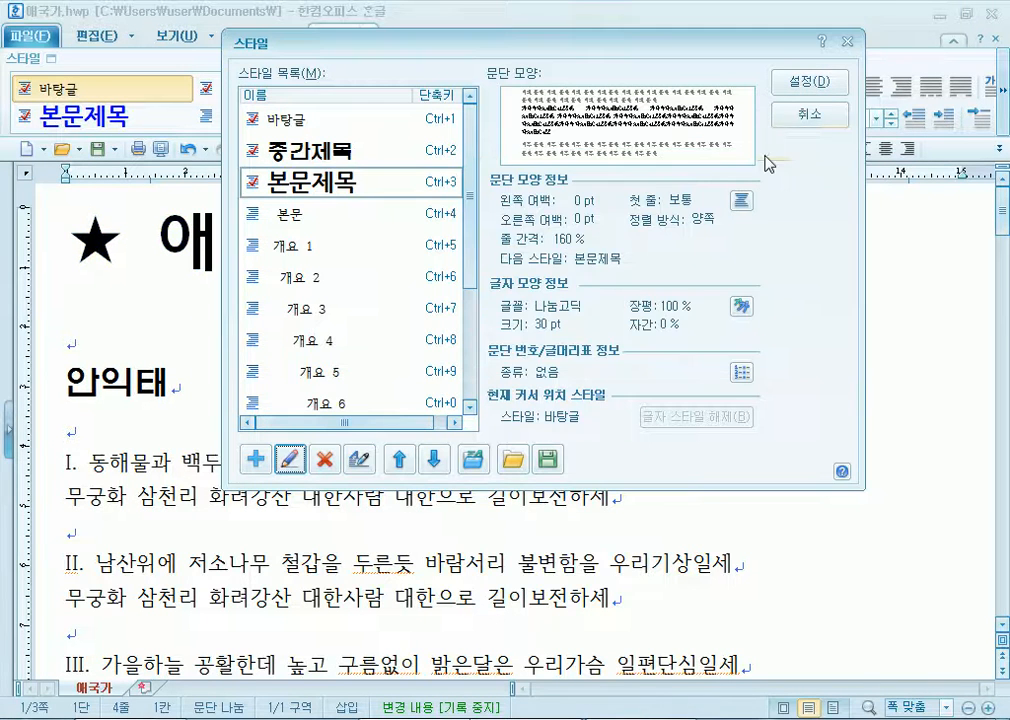
click(808, 114)
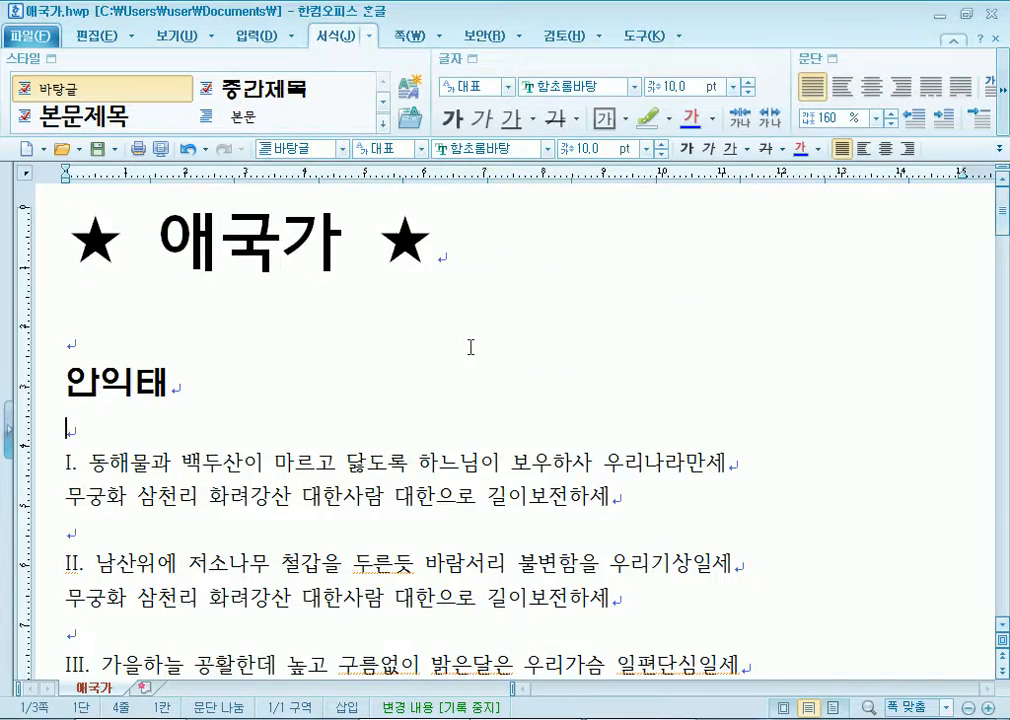
scroll(470, 347, down, 15)
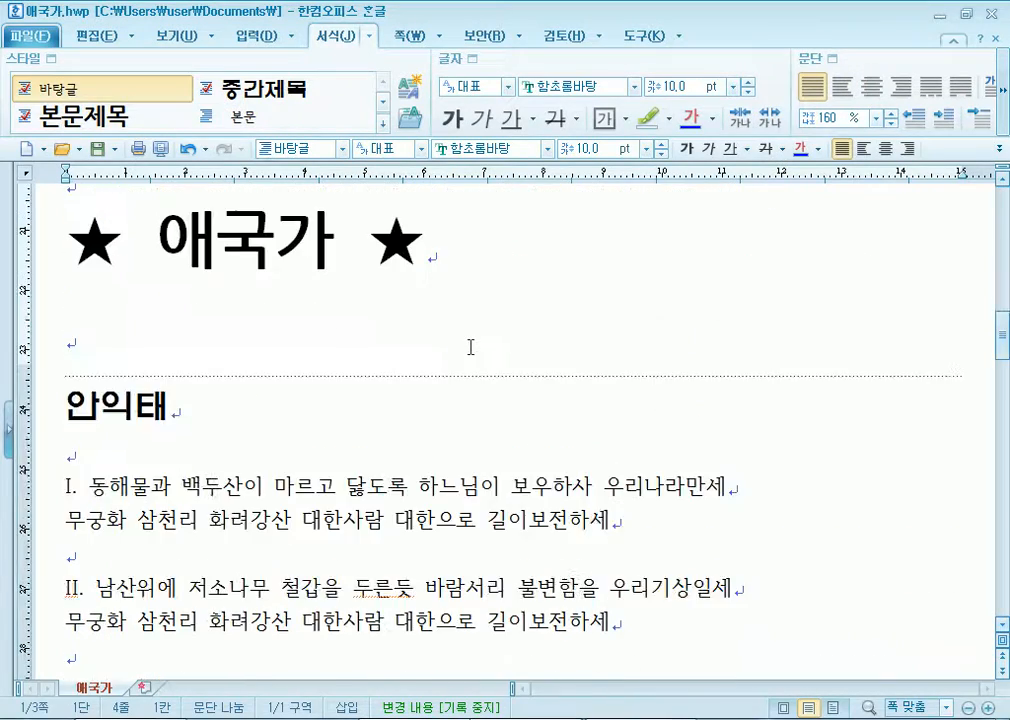
scroll(470, 347, down, 10)
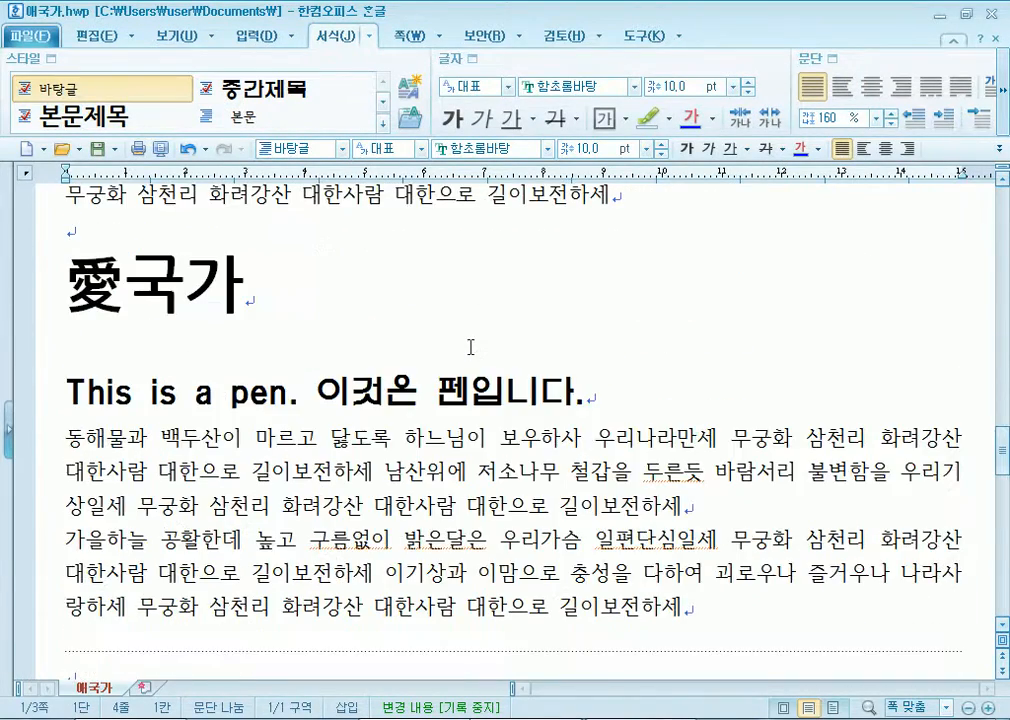
Delete the 중간제목 style from the style list, replacing it with the 바탕글 style wherever it is used.
scroll(470, 347, up, 20)
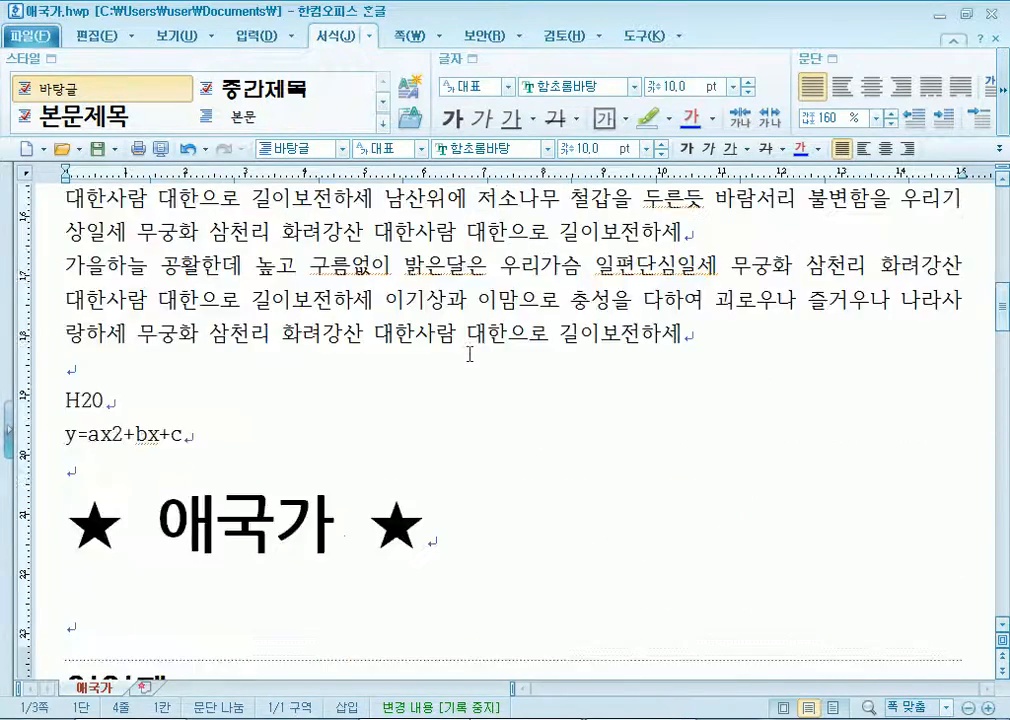
click(390, 415)
click(389, 431)
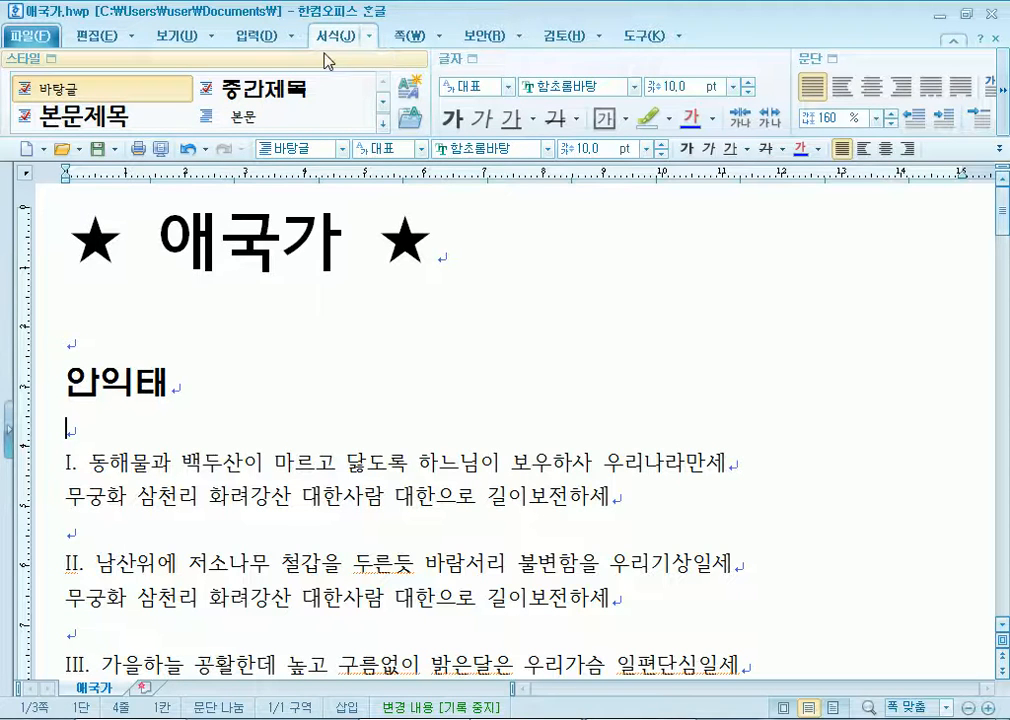
click(369, 38)
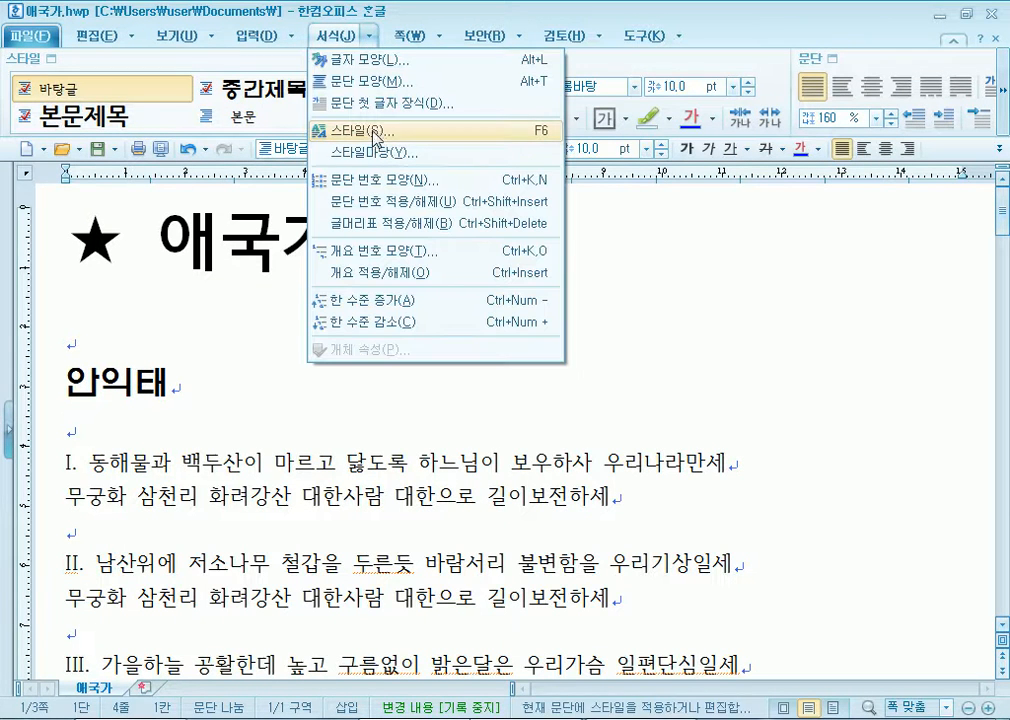
click(47, 66)
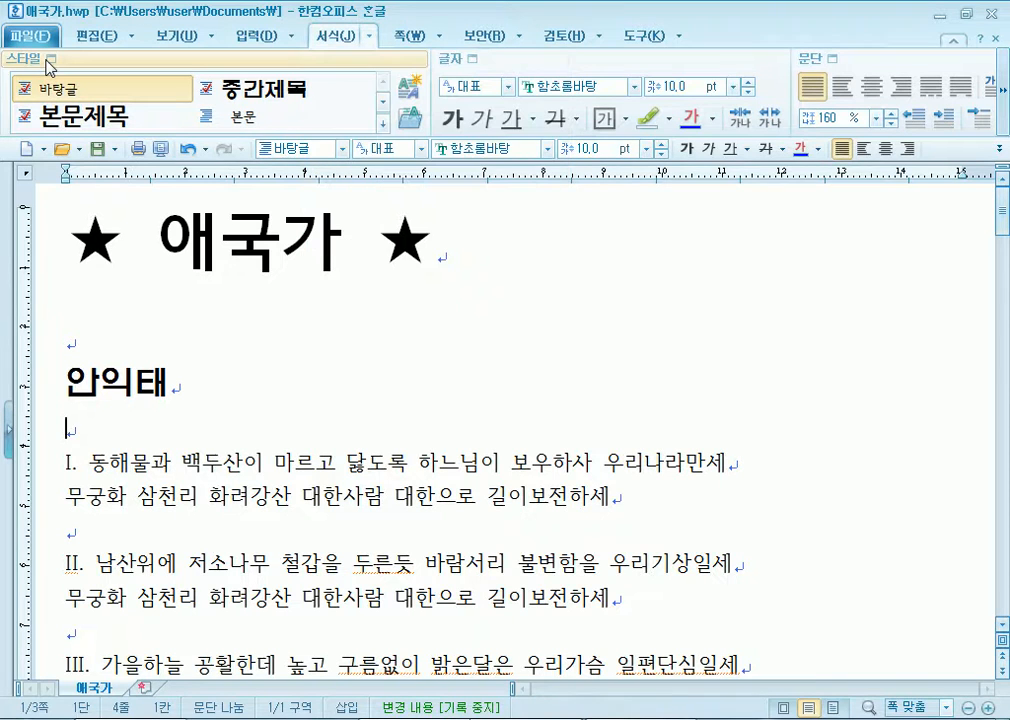
click(46, 60)
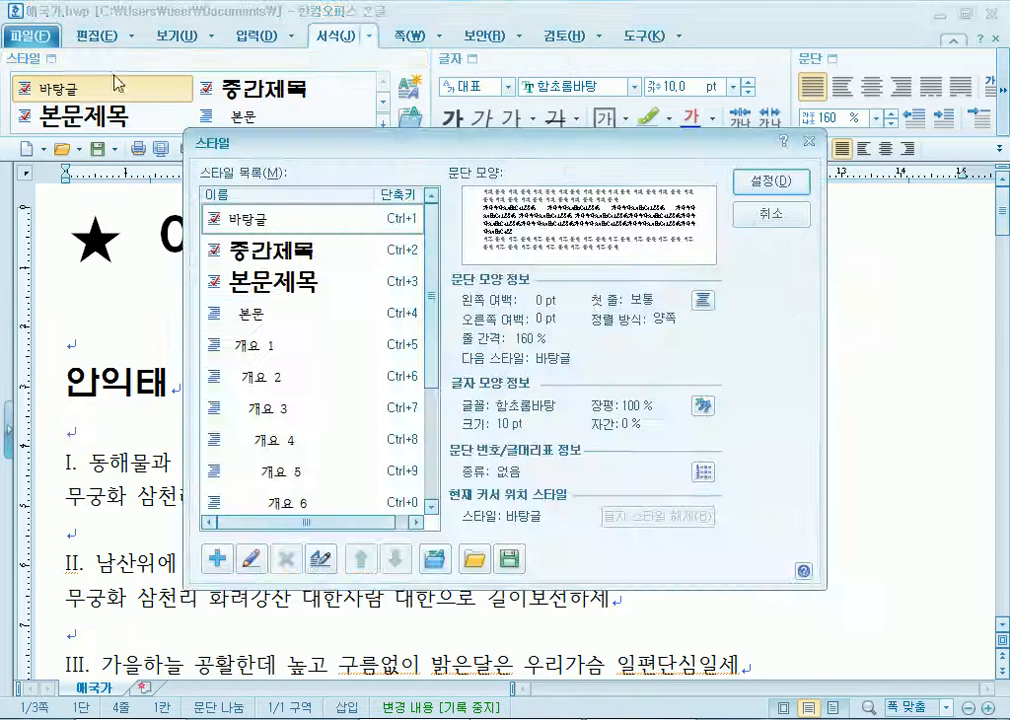
drag(278, 140, 313, 59)
click(310, 185)
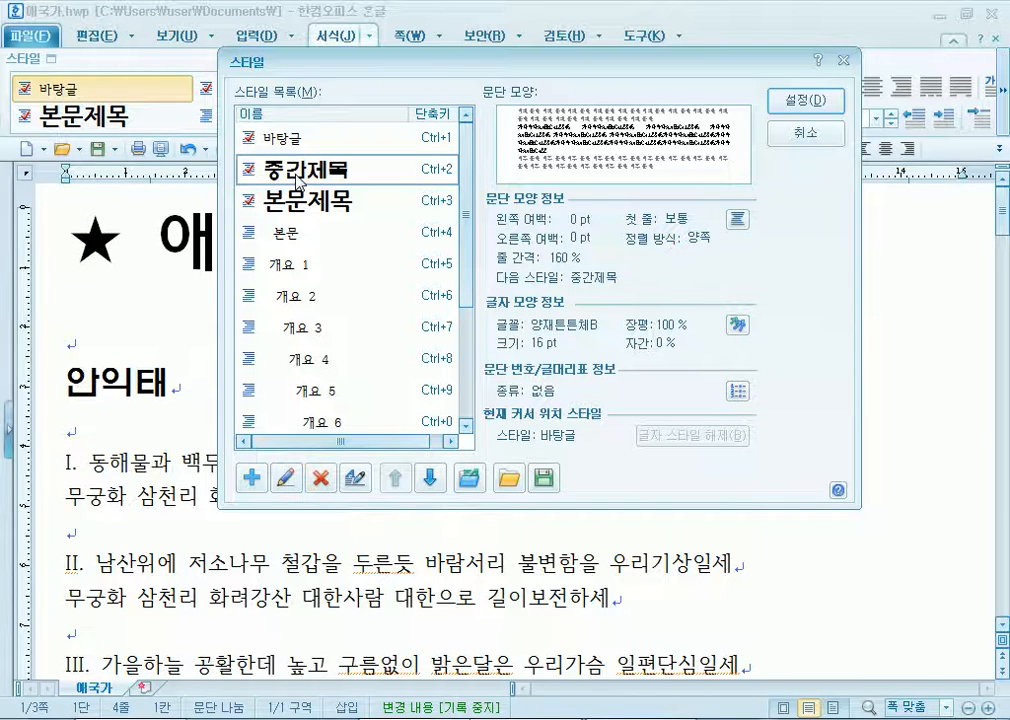
click(320, 478)
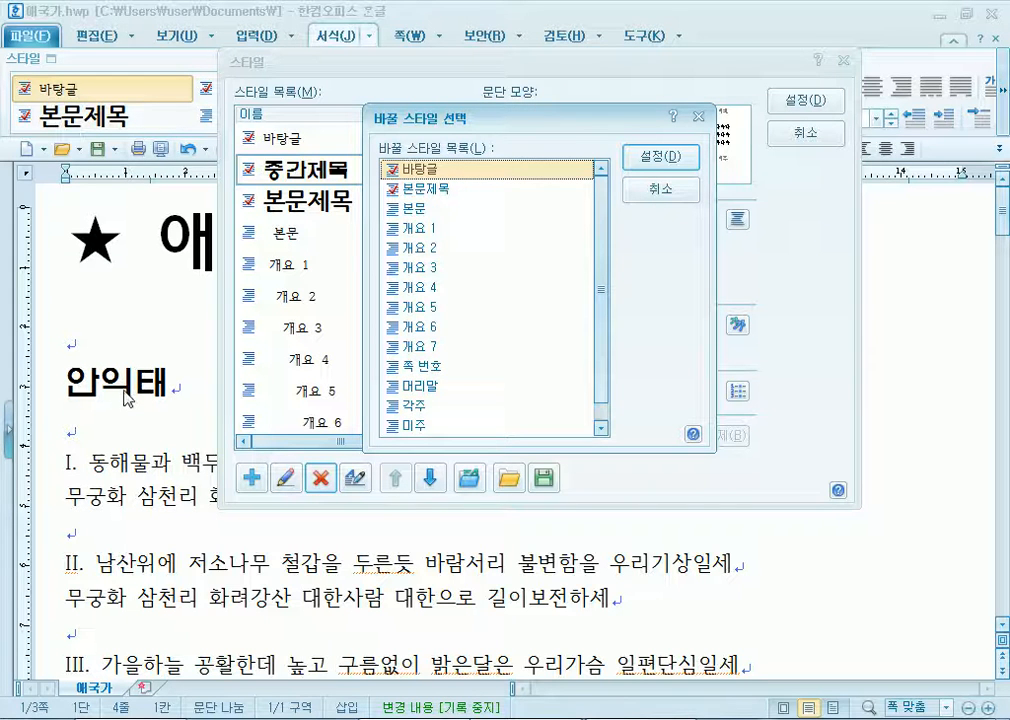
click(662, 160)
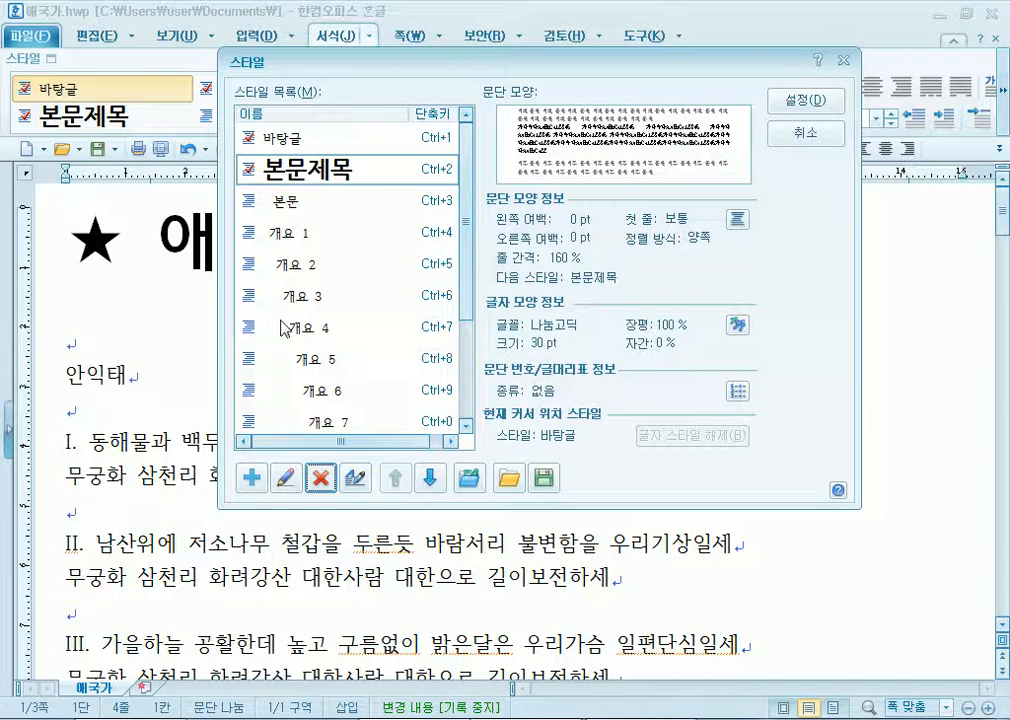
Start a new style named 참조 based on 바탕글 and set its type to character (글자).
click(285, 143)
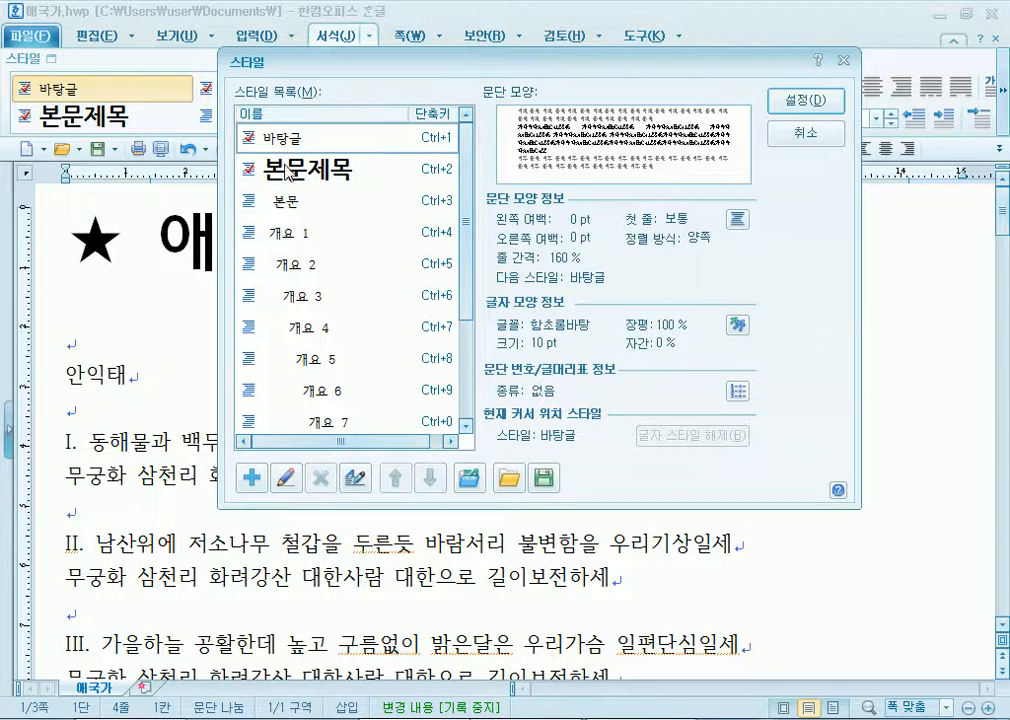
click(251, 478)
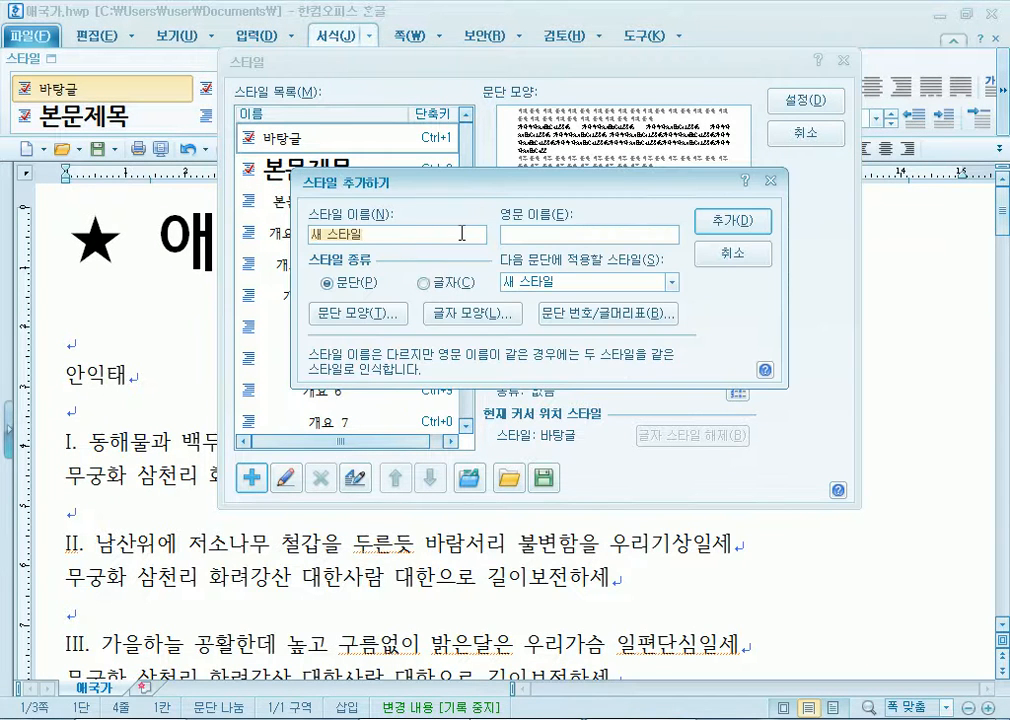
text(참조)
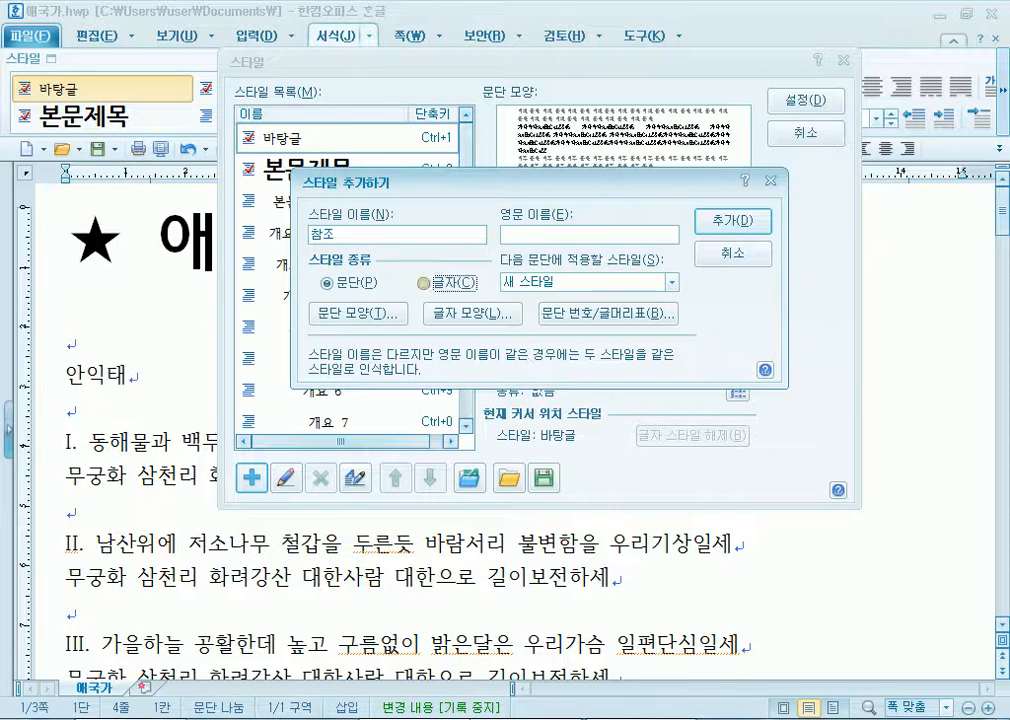
click(425, 284)
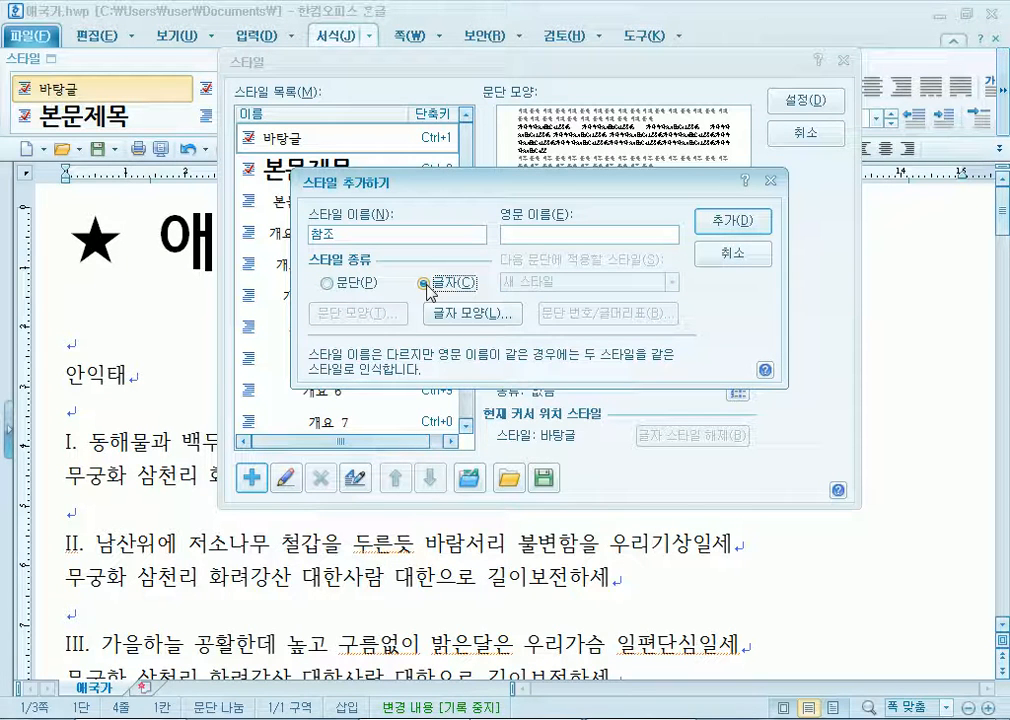
click(326, 283)
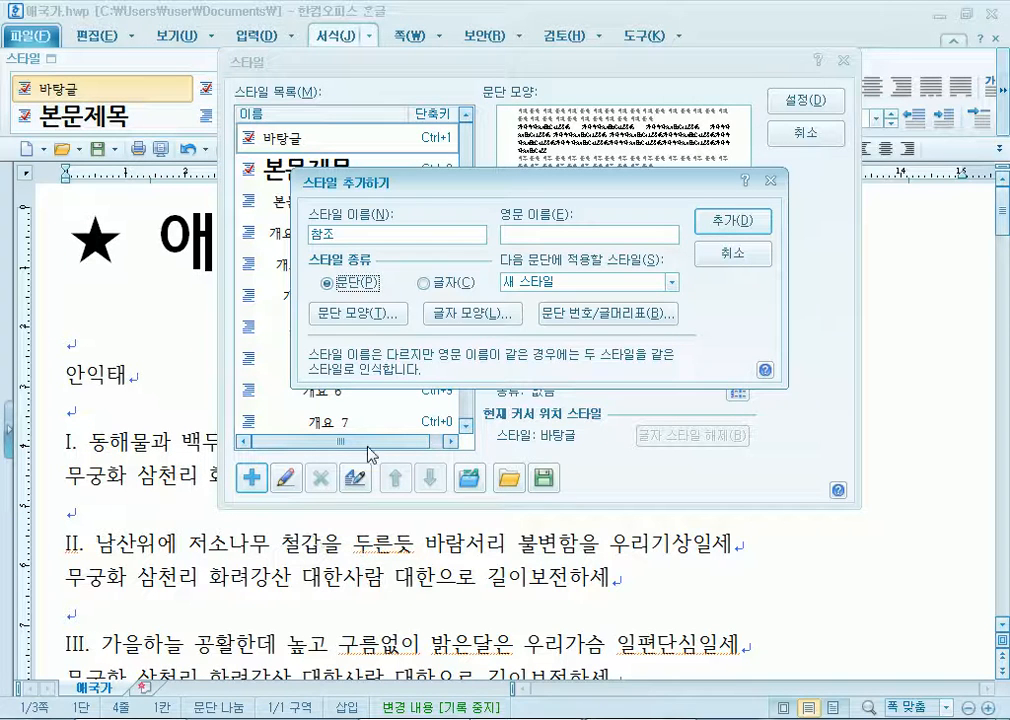
click(423, 283)
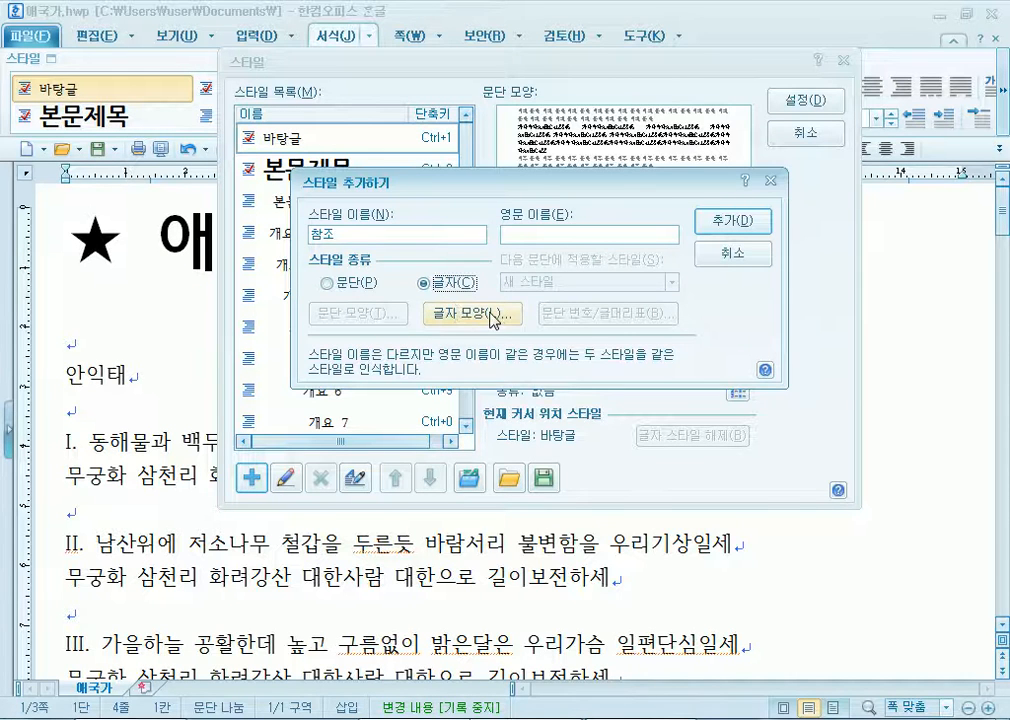
Format the 참조 style as 8 pt, bold and italic, and add it to the style list without applying it at the cursor.
click(455, 314)
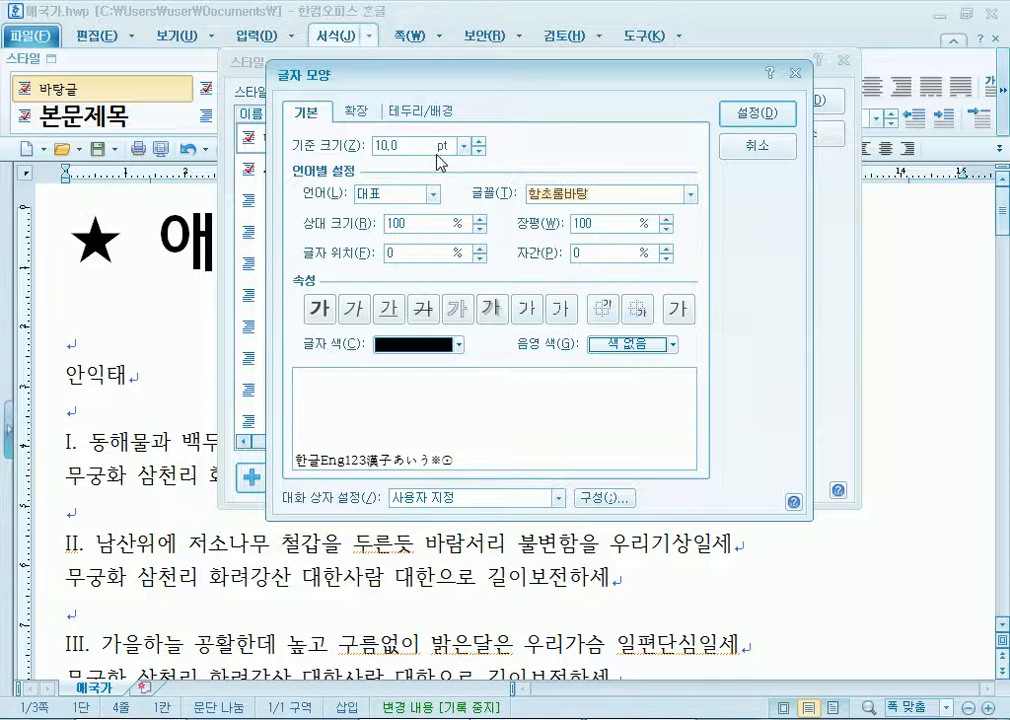
click(479, 152)
click(479, 152)
click(407, 147)
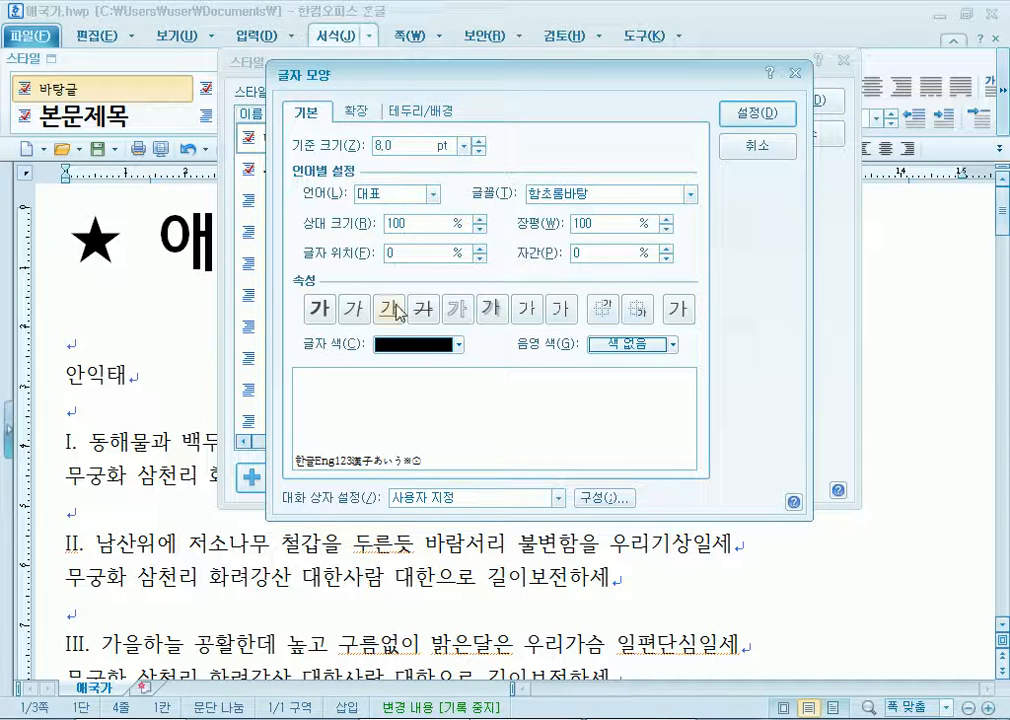
click(320, 312)
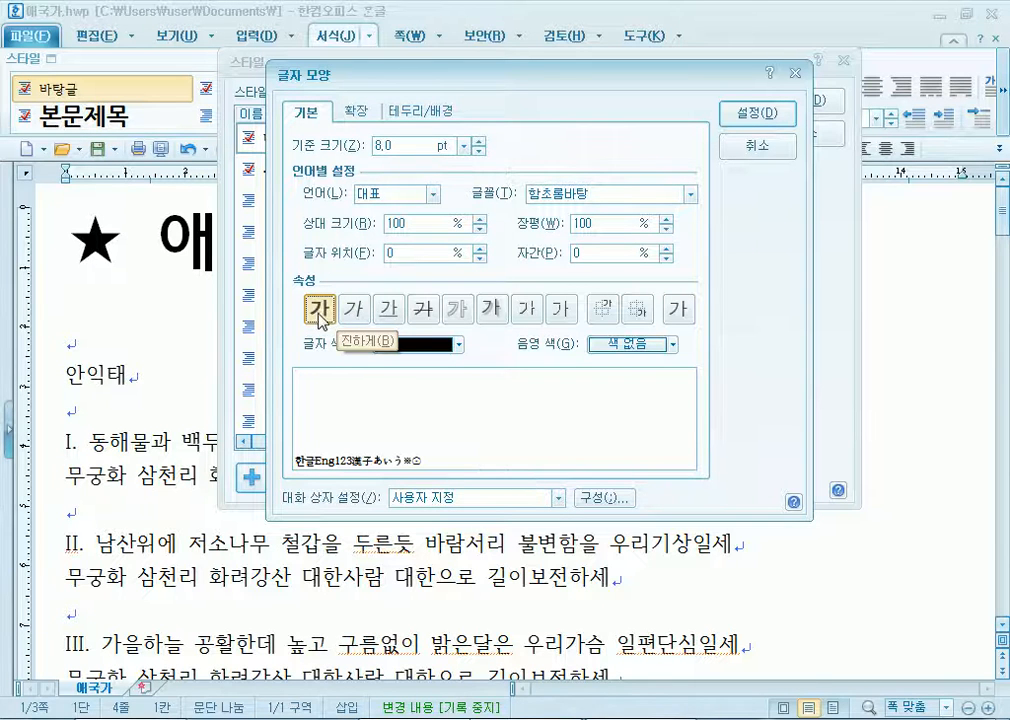
click(370, 318)
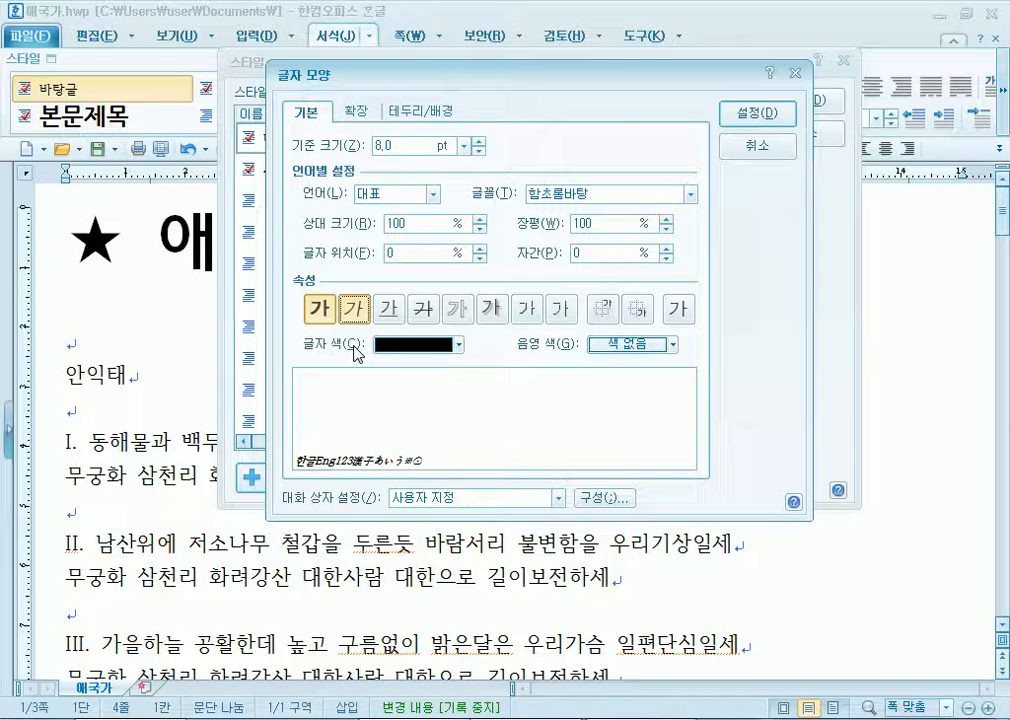
drag(522, 70, 649, 13)
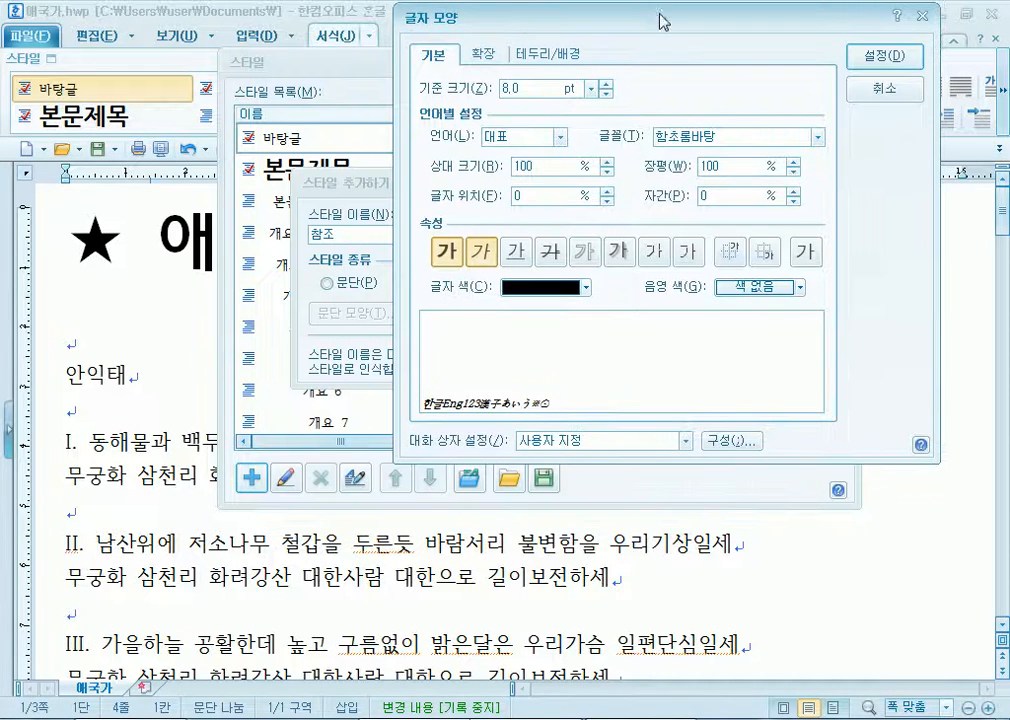
click(880, 58)
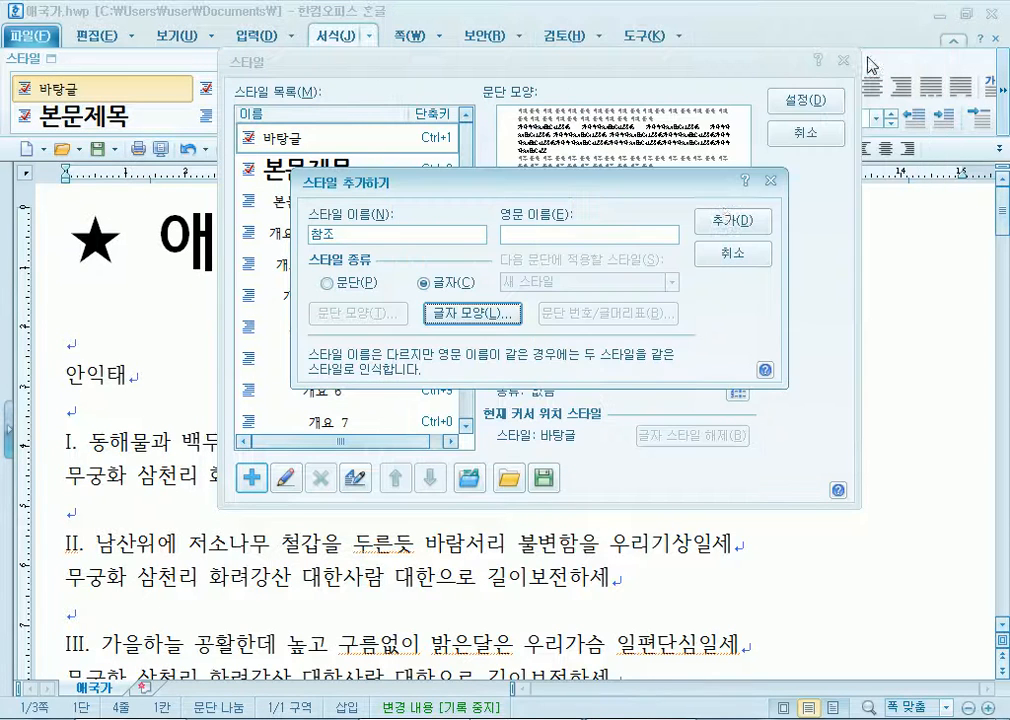
click(735, 218)
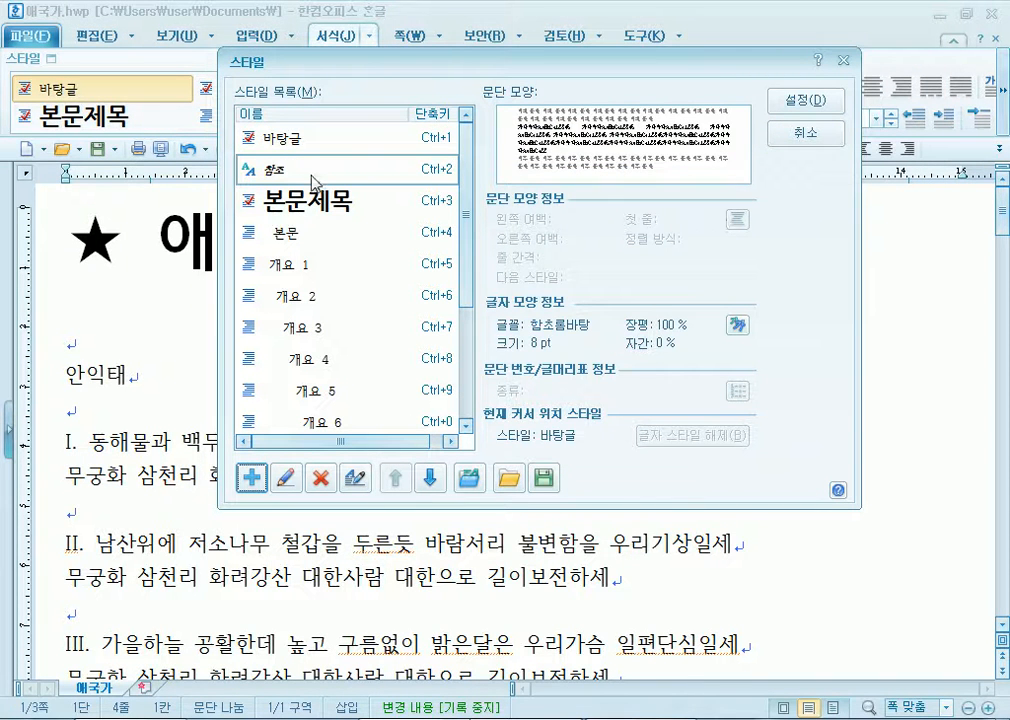
click(805, 133)
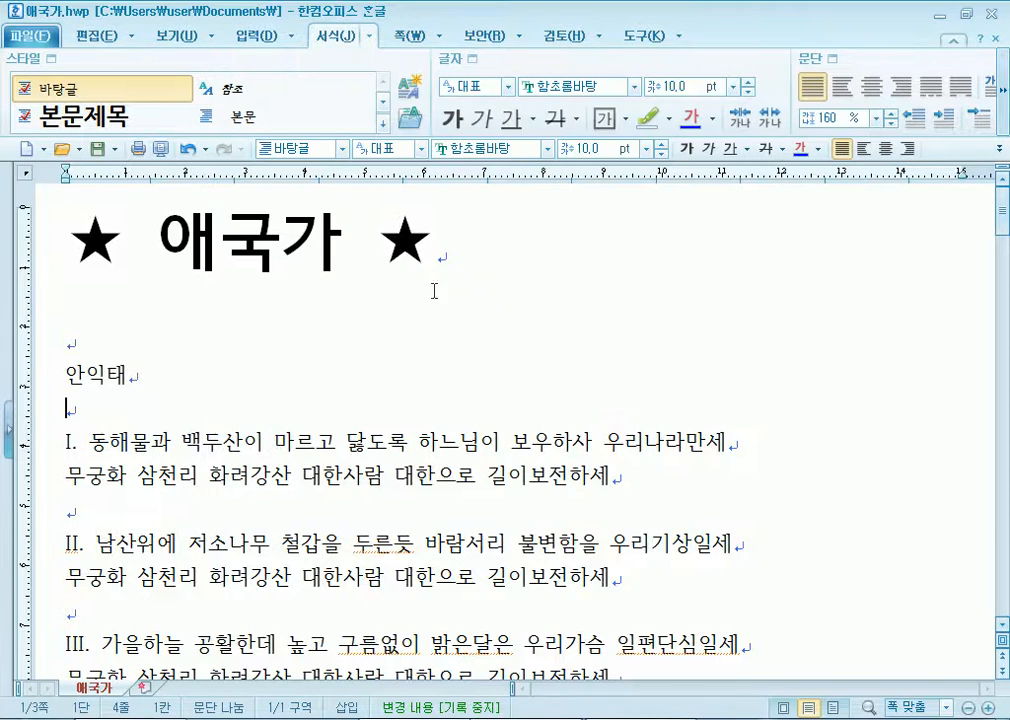
Apply the 참조 character style to the word 백두산이 in verse I.
drag(182, 447, 244, 447)
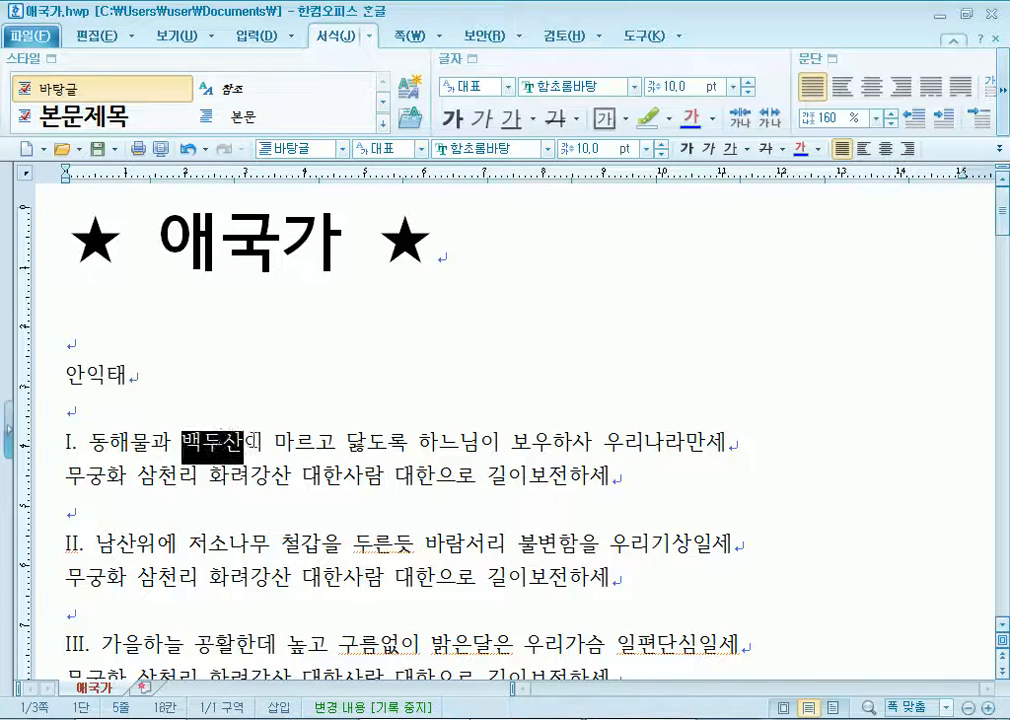
click(343, 148)
click(303, 185)
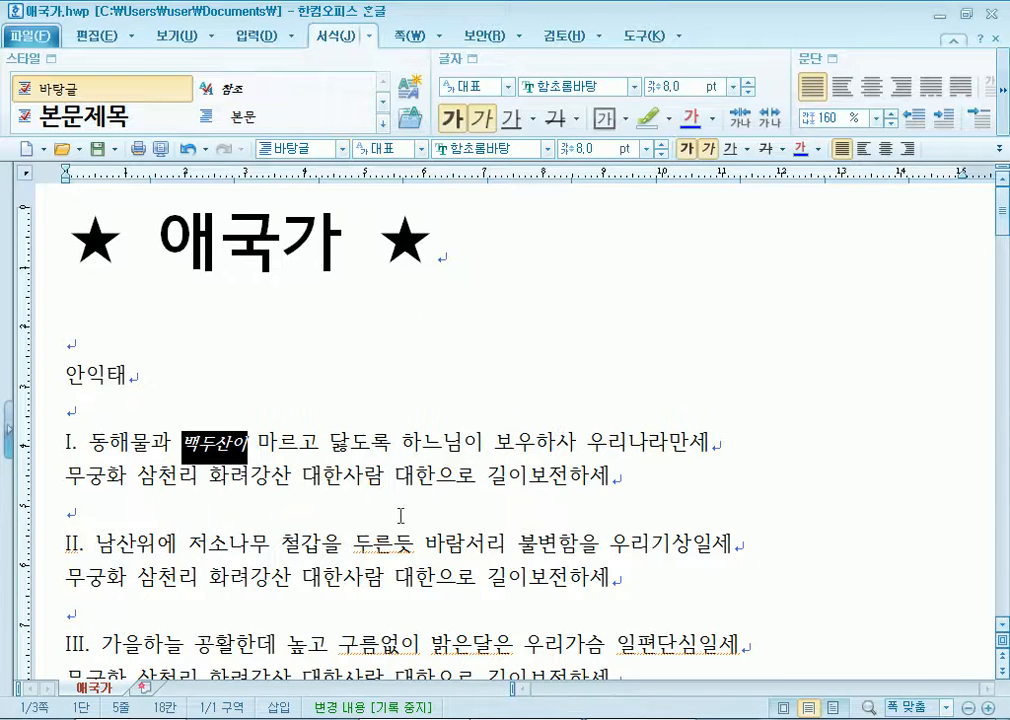
Apply the 참조 character style to the word 구름없이 in verse III.
scroll(398, 421, down, 3)
drag(345, 352, 418, 360)
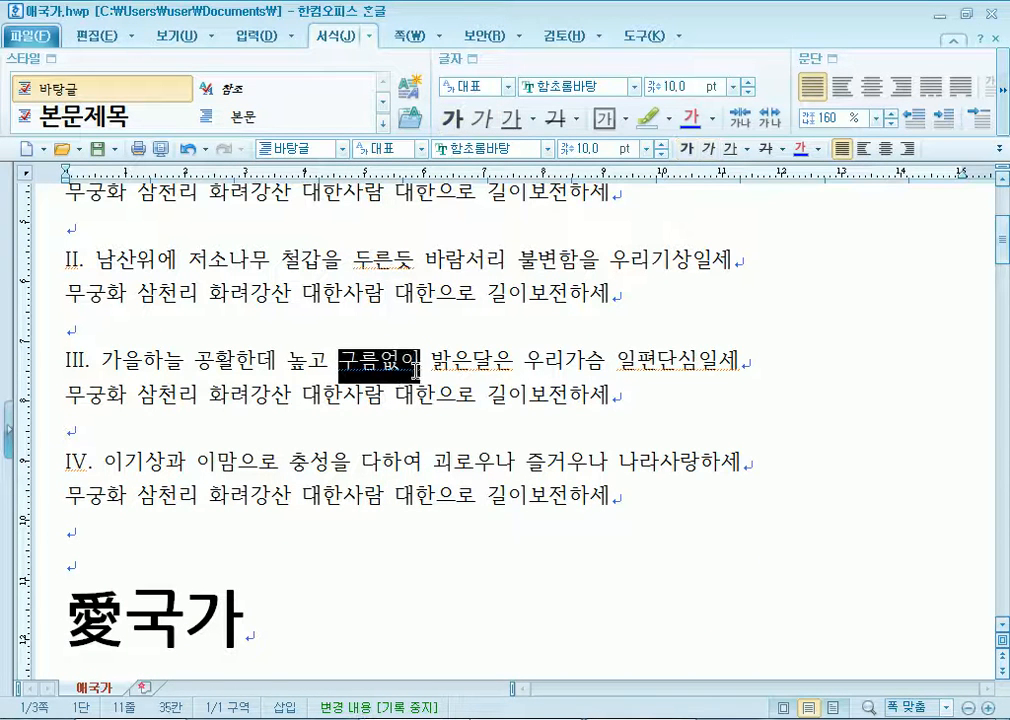
click(340, 148)
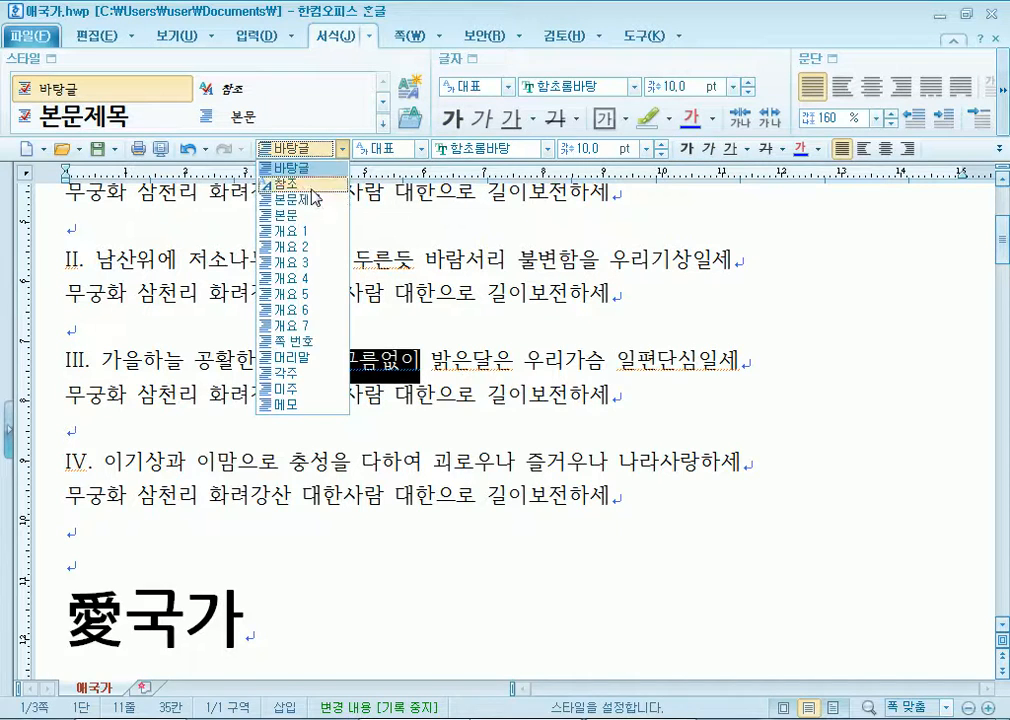
click(303, 186)
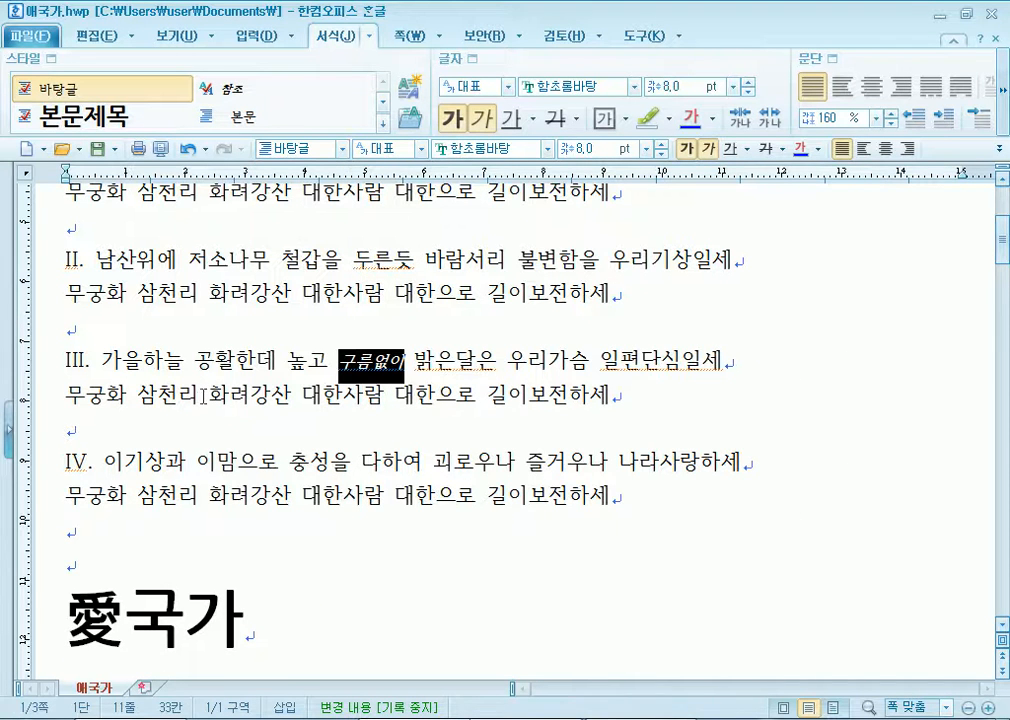
Apply the 참조 character style to 화려 in the refrain line below verse III.
drag(217, 394, 250, 394)
click(340, 148)
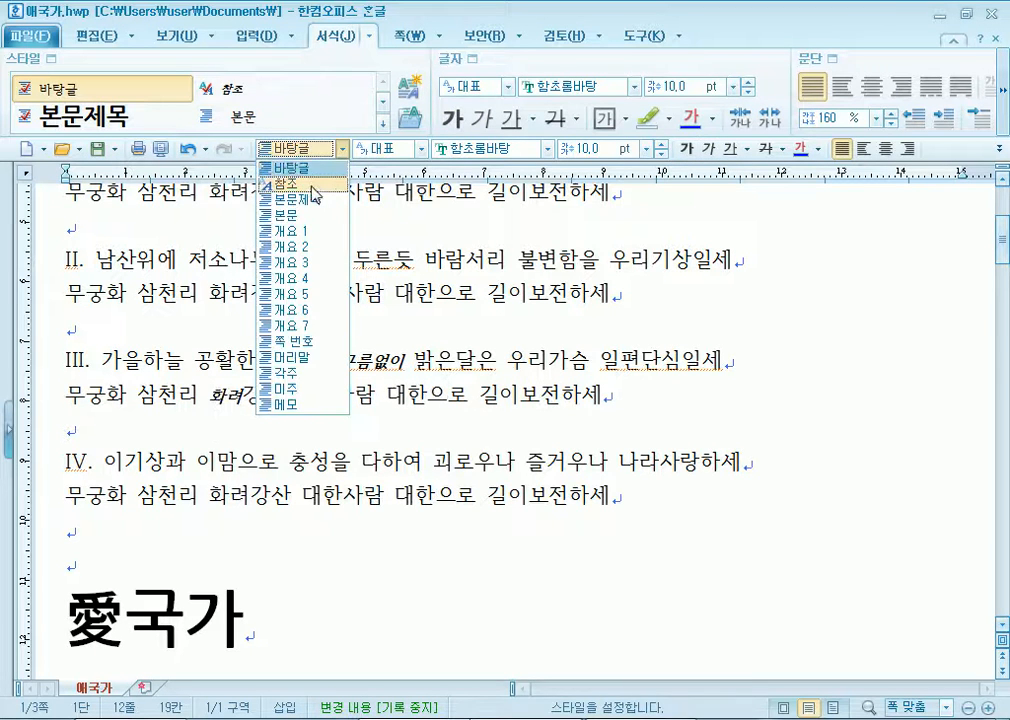
click(303, 186)
click(290, 458)
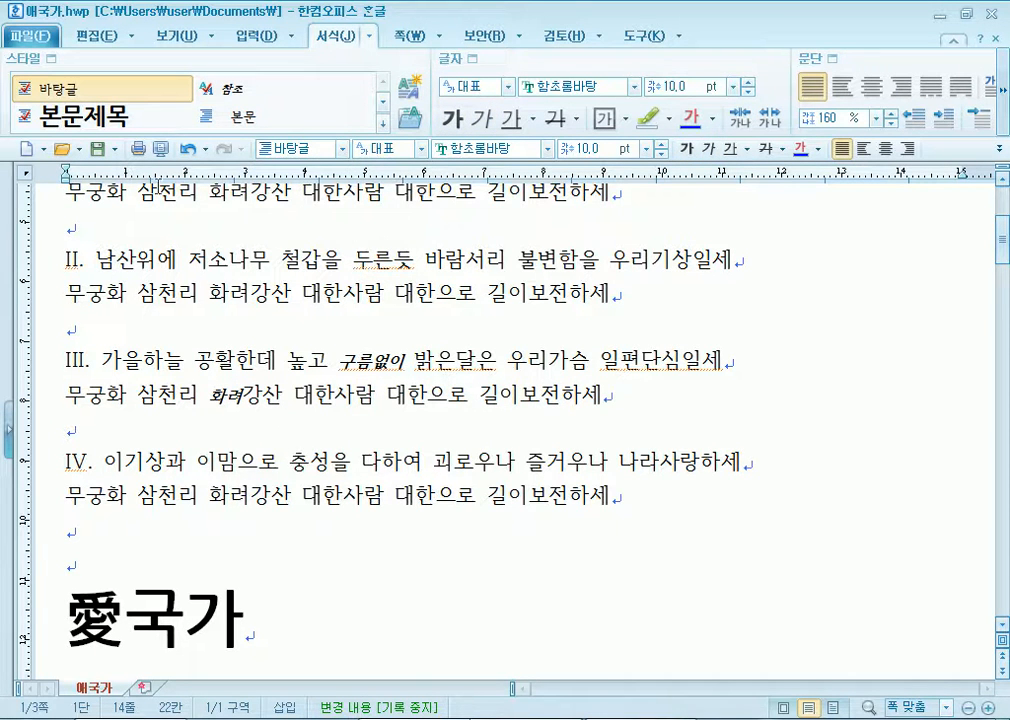
Compare the markers and settings of the paragraph styles 본문 and 개요 1 with the 참조 character style in the style list.
click(238, 118)
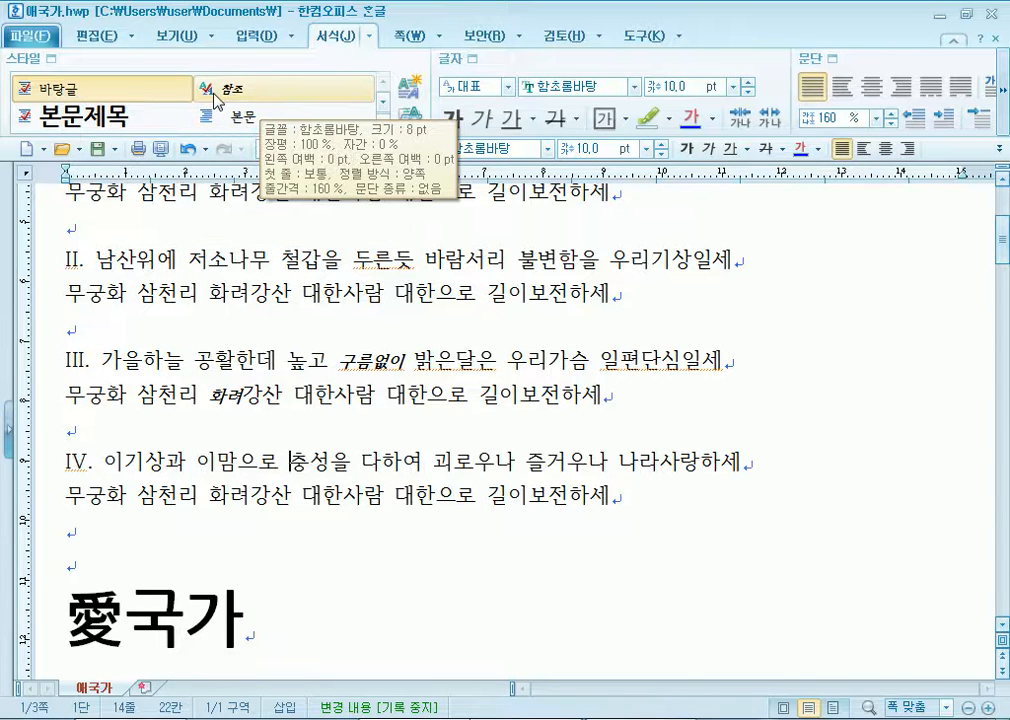
click(282, 72)
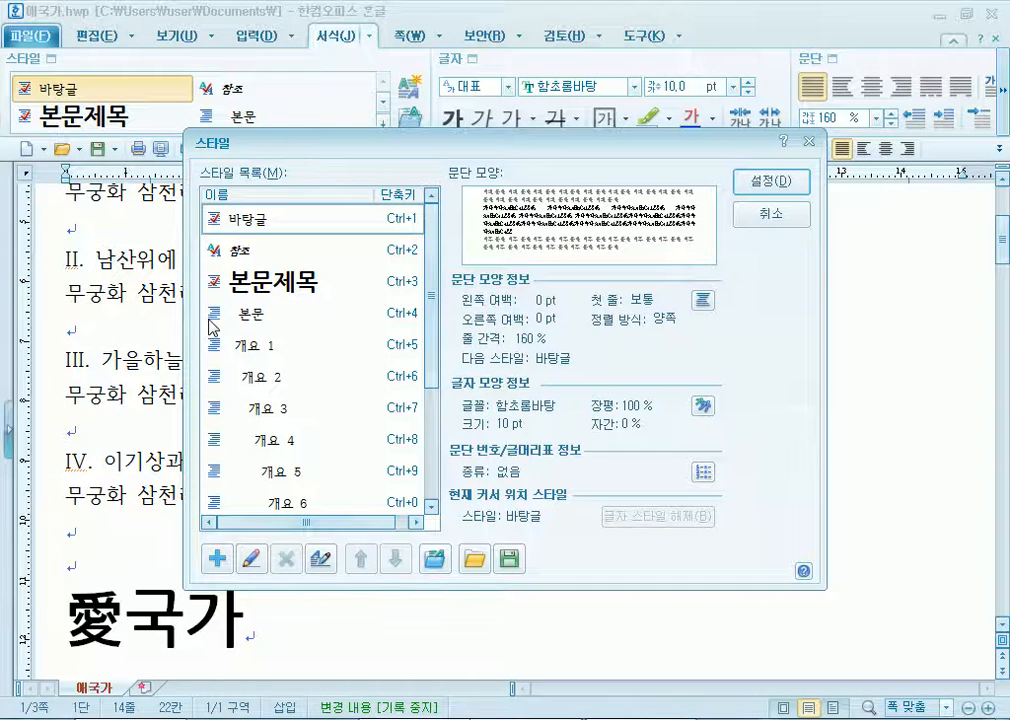
click(212, 325)
click(215, 345)
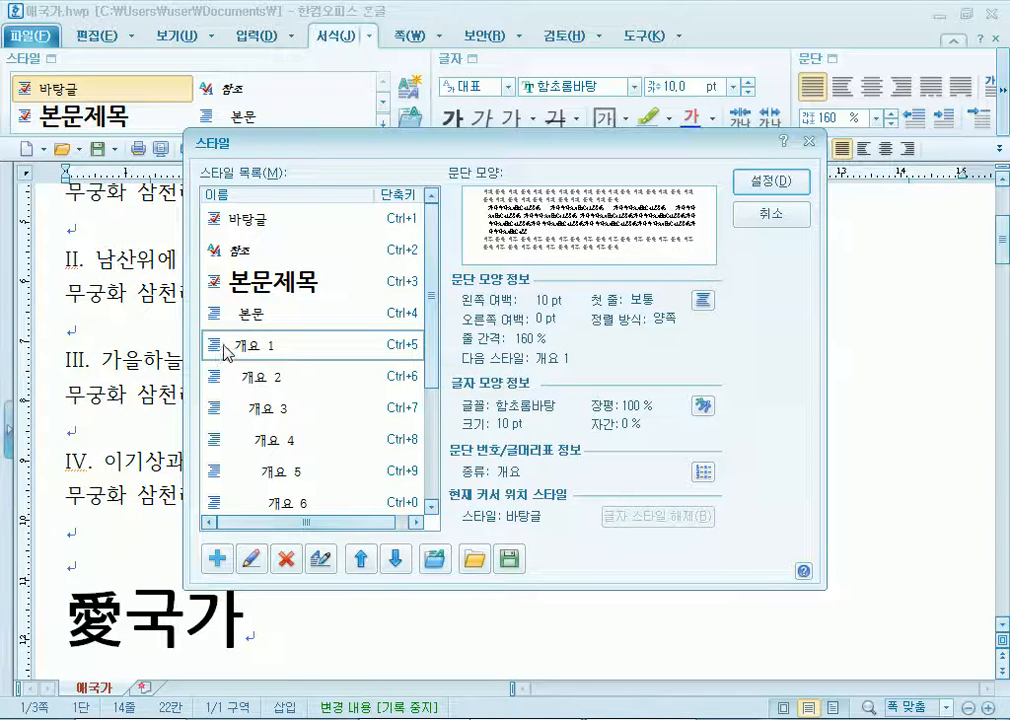
click(235, 252)
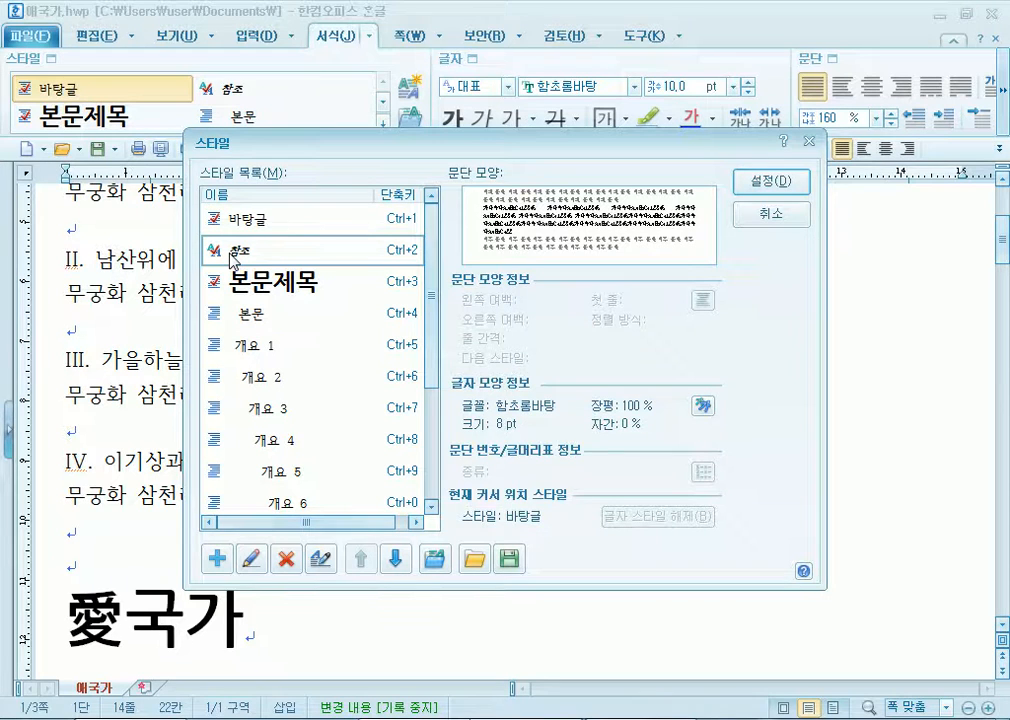
click(771, 181)
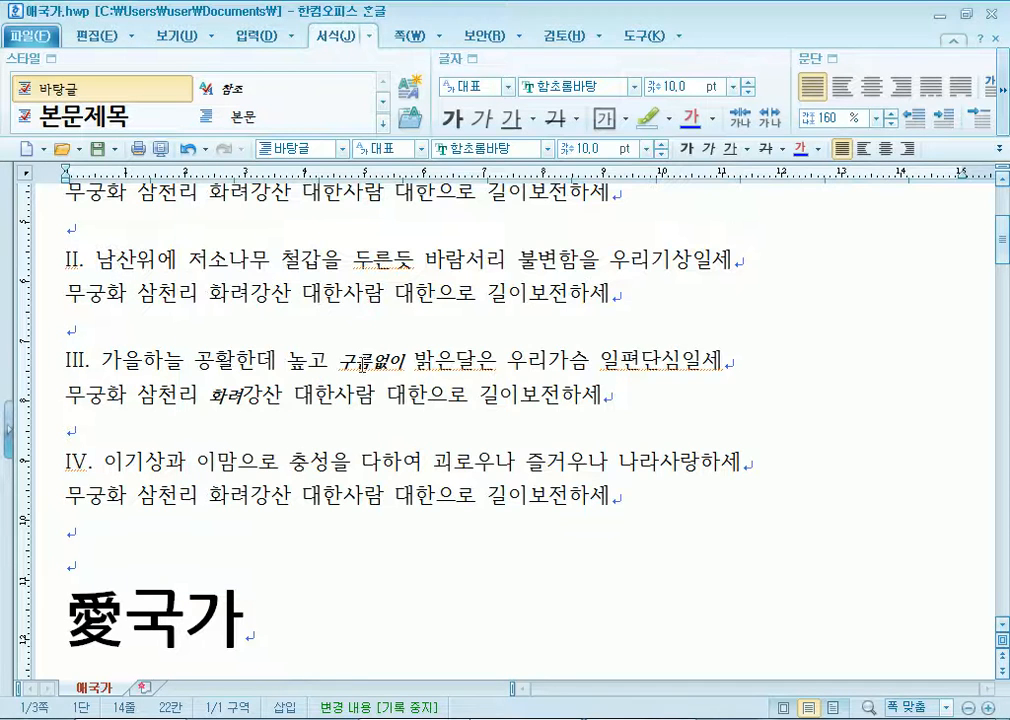
Apply the 참조 character style to 길이보전 in the refrain line below verse III.
drag(478, 393, 560, 395)
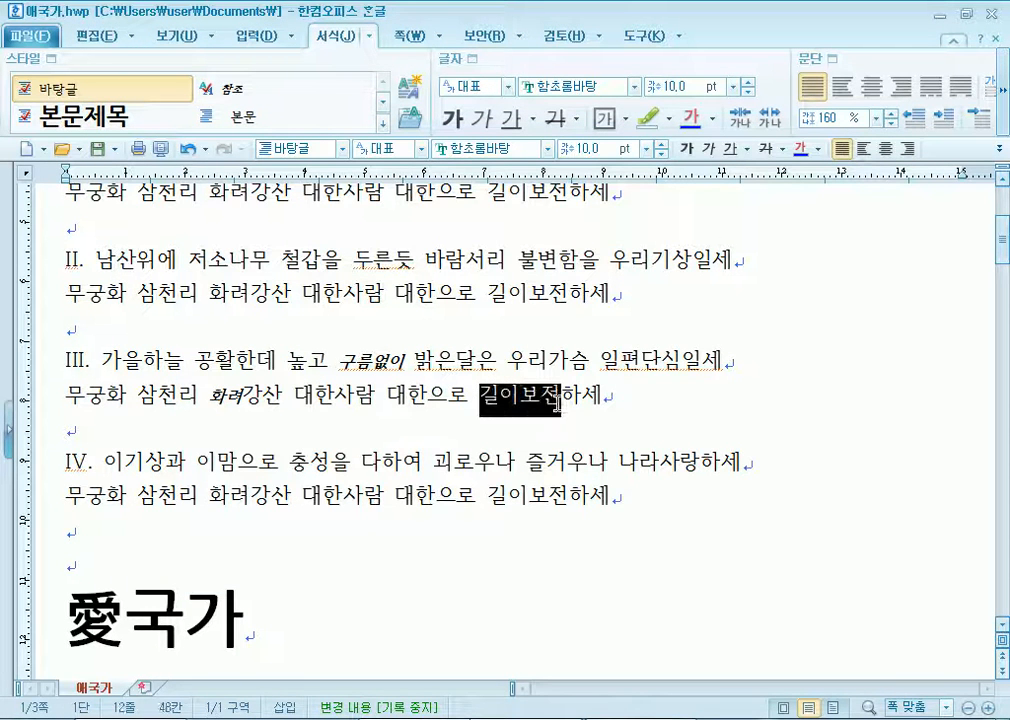
click(342, 148)
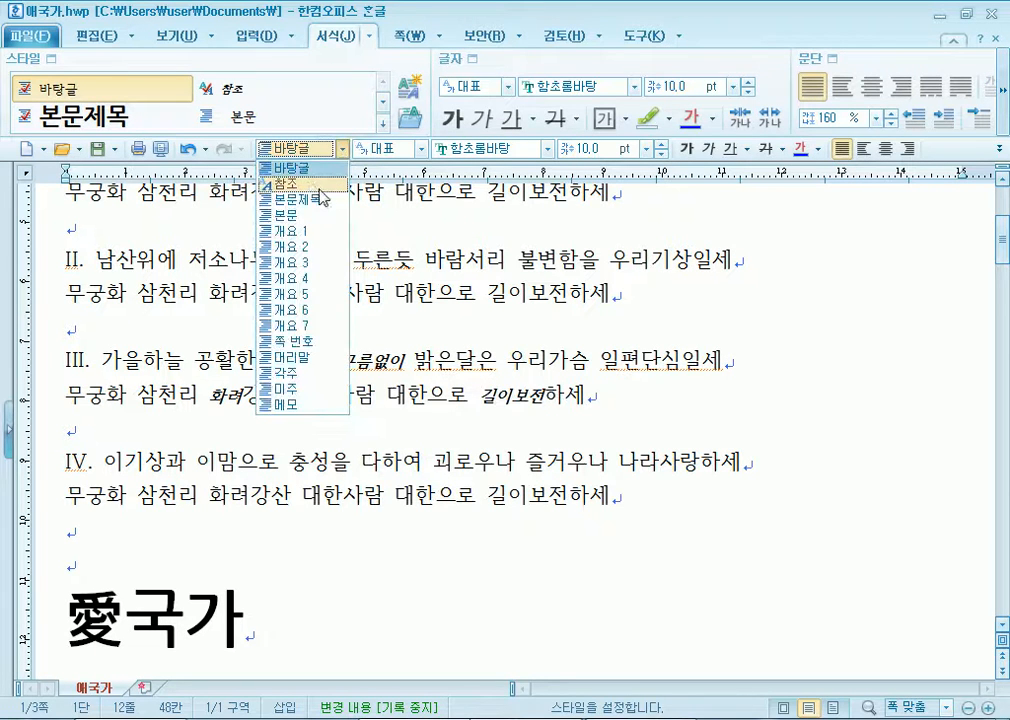
click(316, 190)
Apply the 참조 character style to 대한으로 in the refrain line below verse IV.
drag(396, 497, 476, 500)
click(342, 148)
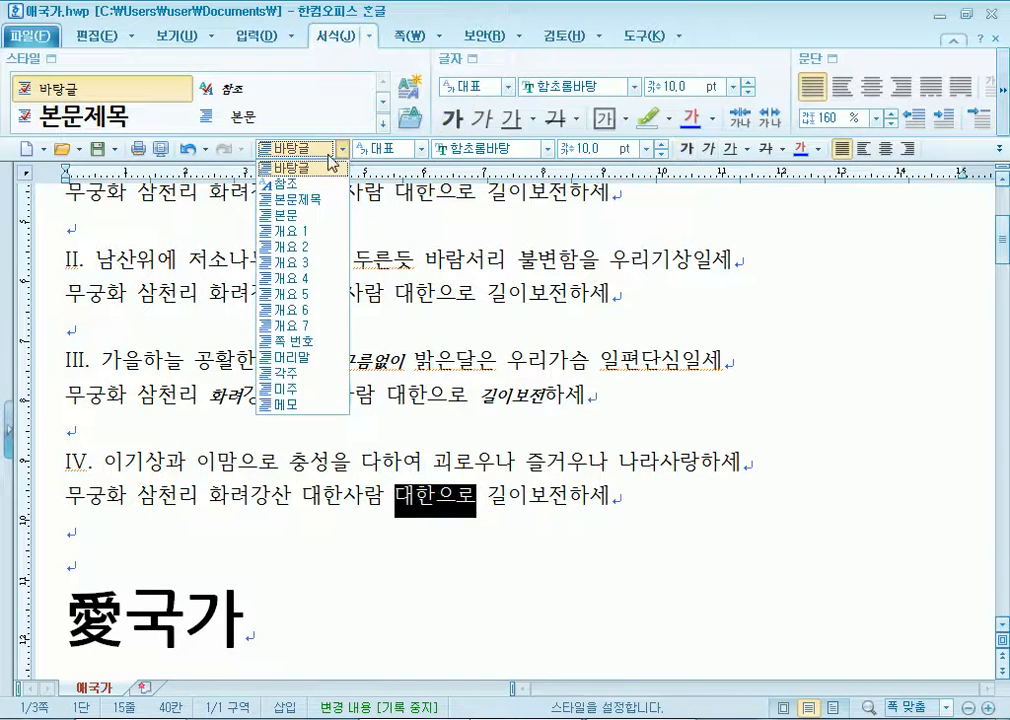
click(292, 184)
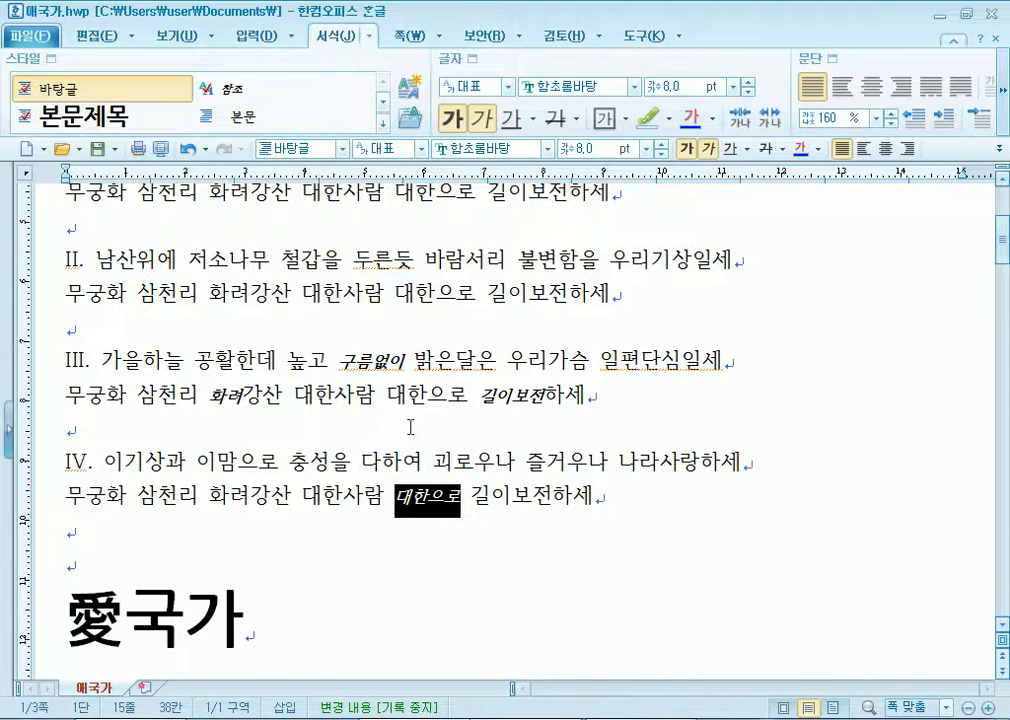
Preview the 개요 1 paragraph style on the line "This is a pen. 이것은 펜입니다." without applying it.
scroll(410, 427, down, 3)
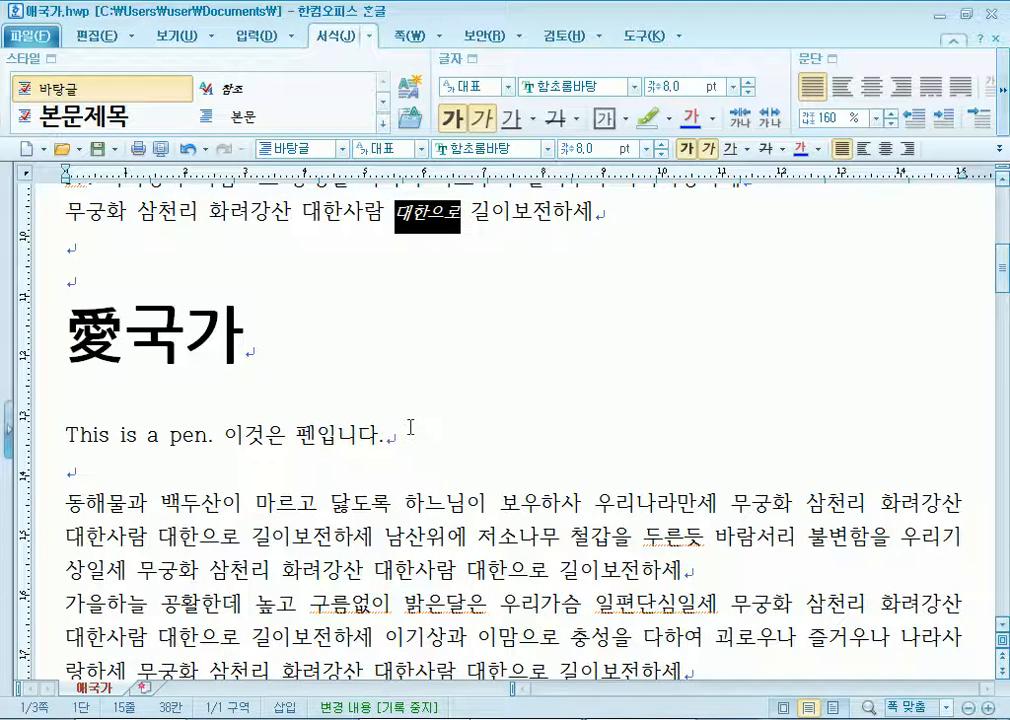
drag(406, 434, 66, 434)
click(67, 434)
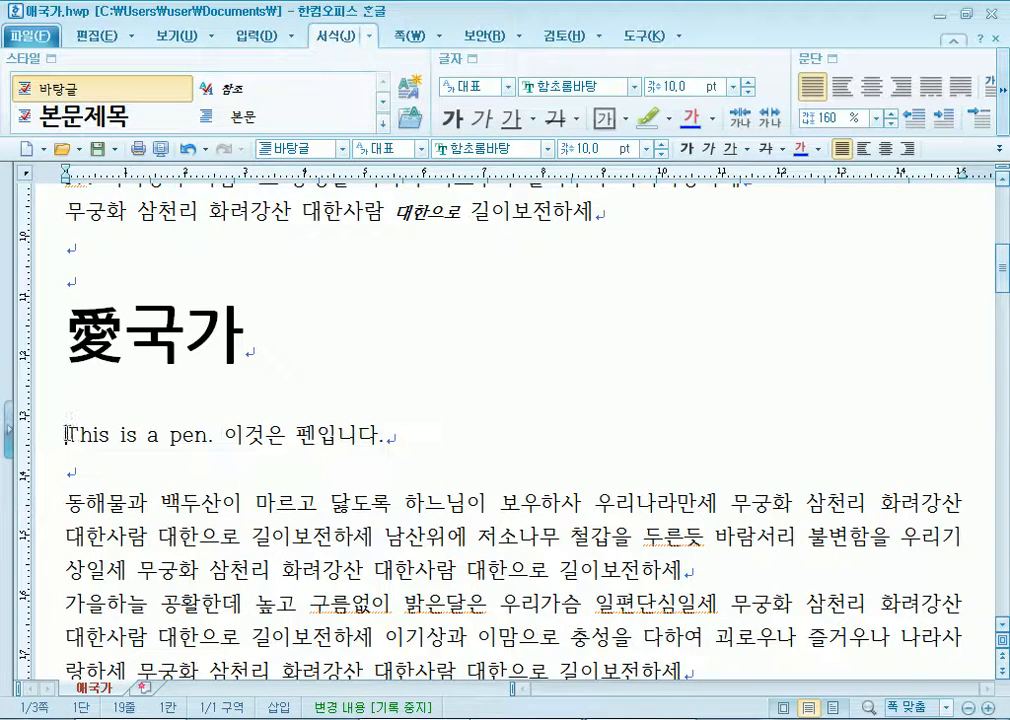
click(342, 148)
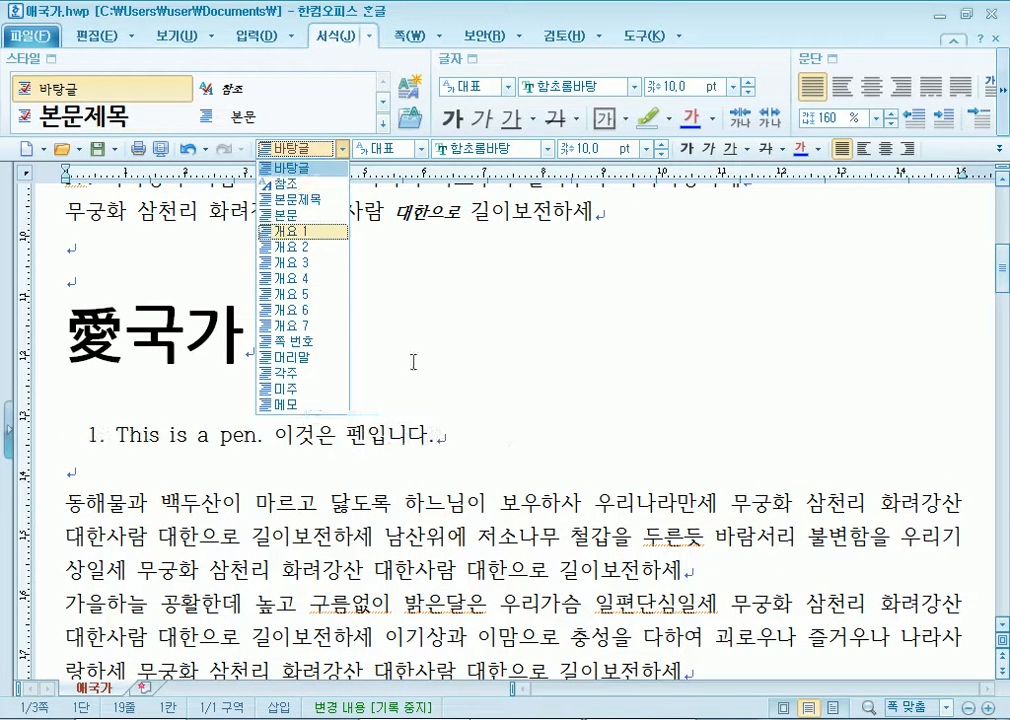
click(535, 436)
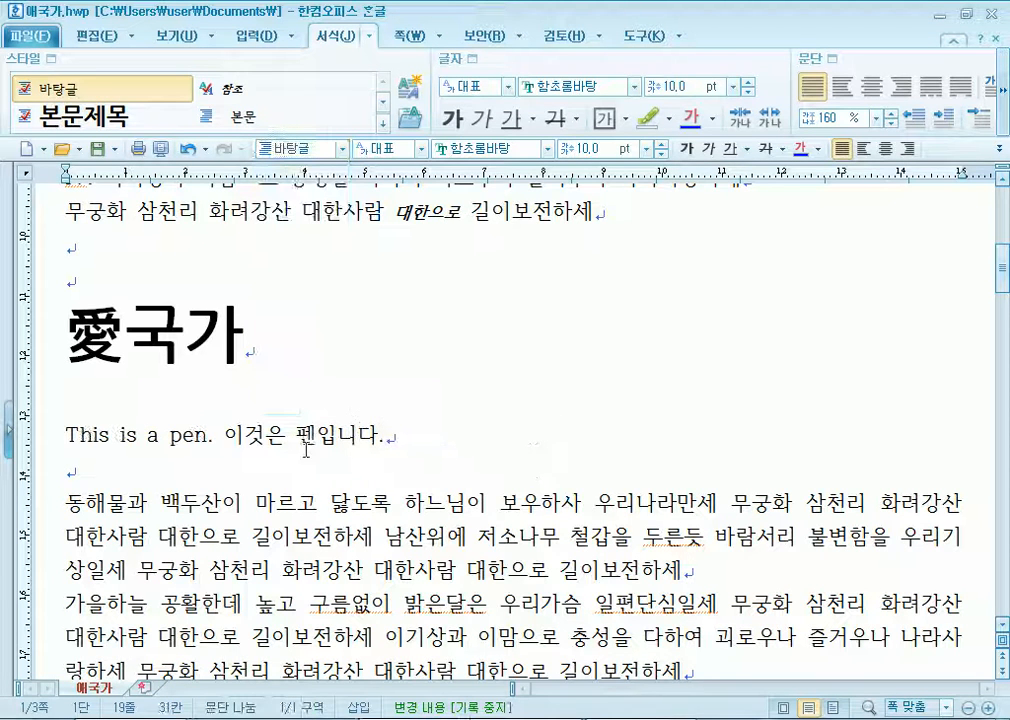
Apply the 참조 character style to 이것은 펜 in the line starting with "This is a pen.".
click(233, 436)
key(shift+Right)
key(shift+Right)
key(shift+Right)
key(shift+Right)
key(shift+Right)
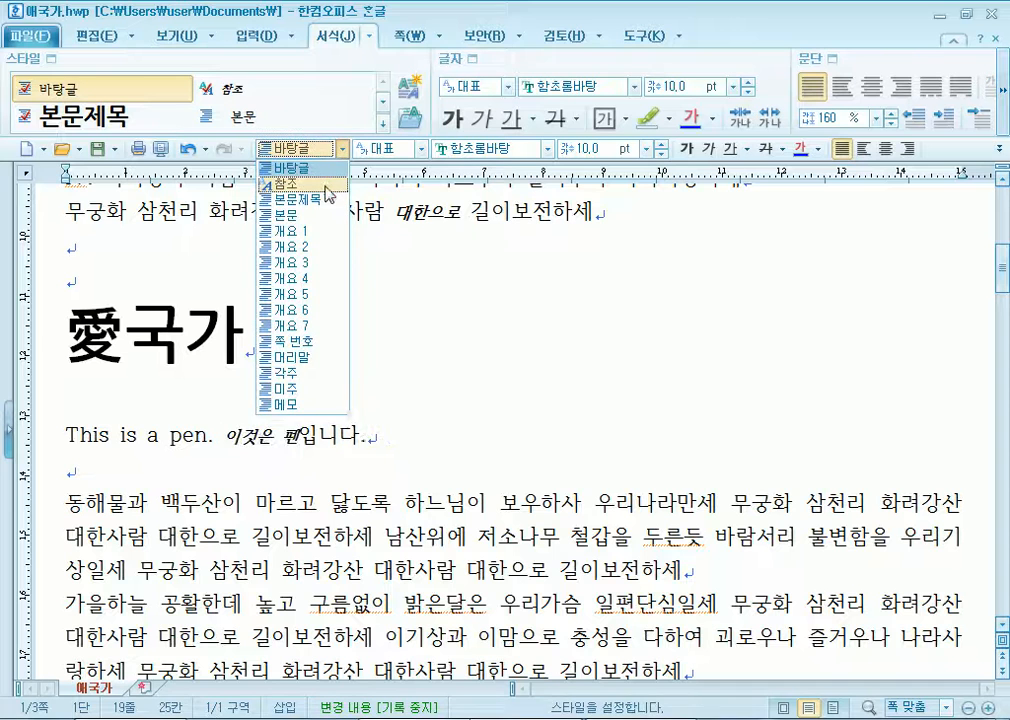
click(300, 184)
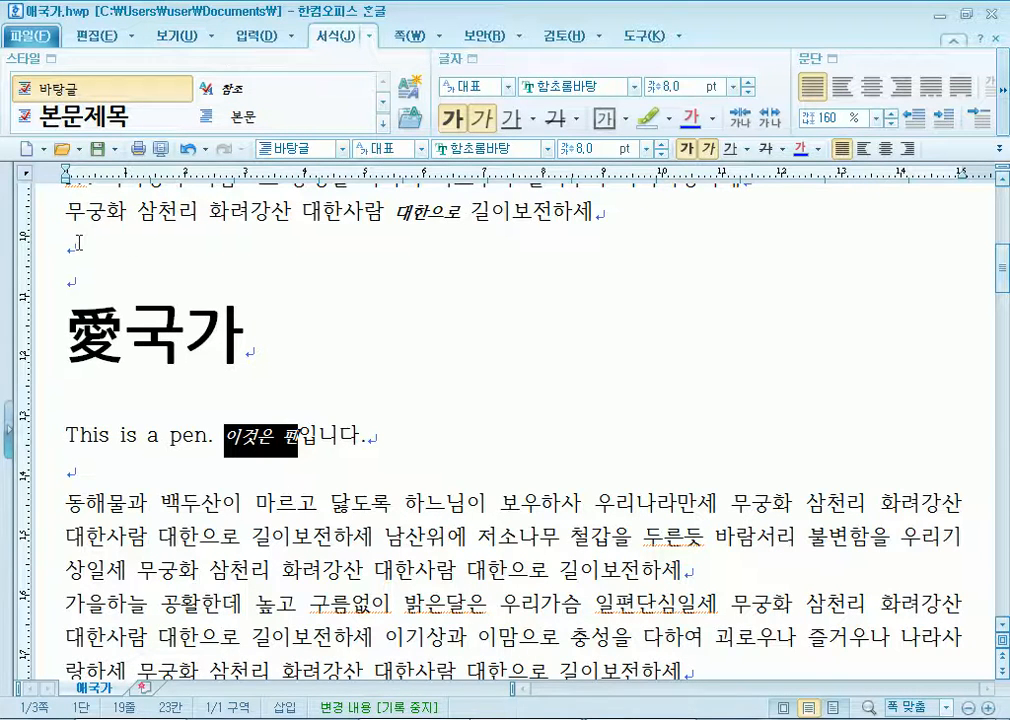
Place the cursor in the empty 바탕글 paragraph below verse IV and save the document.
click(128, 245)
click(70, 95)
click(96, 151)
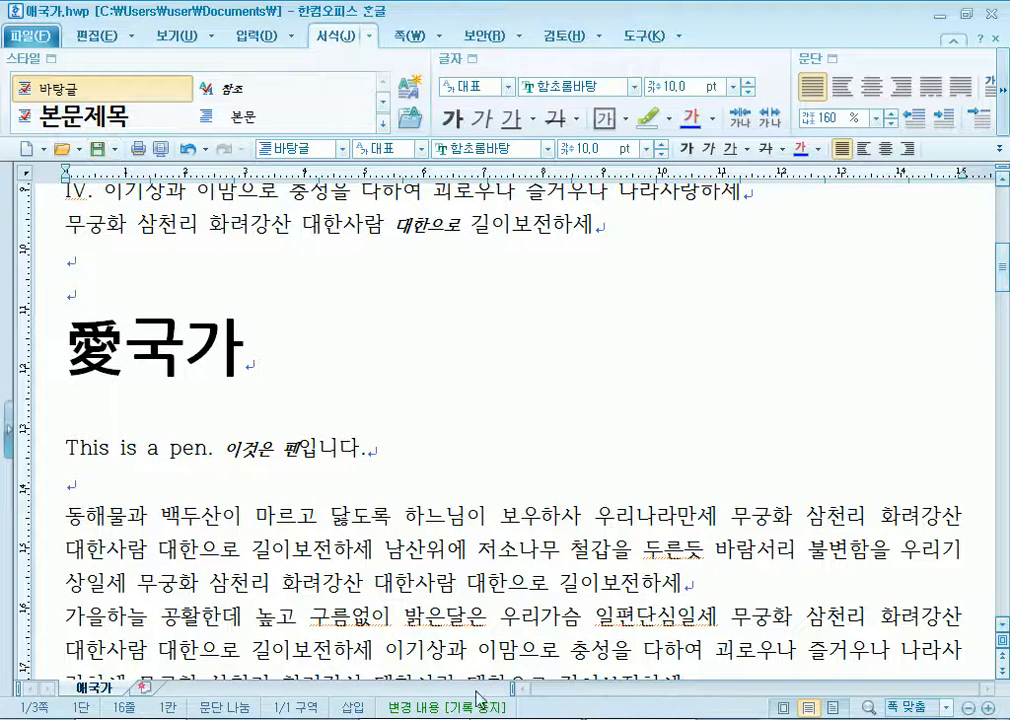
Create a new blank document and check which styles it offers.
click(26, 150)
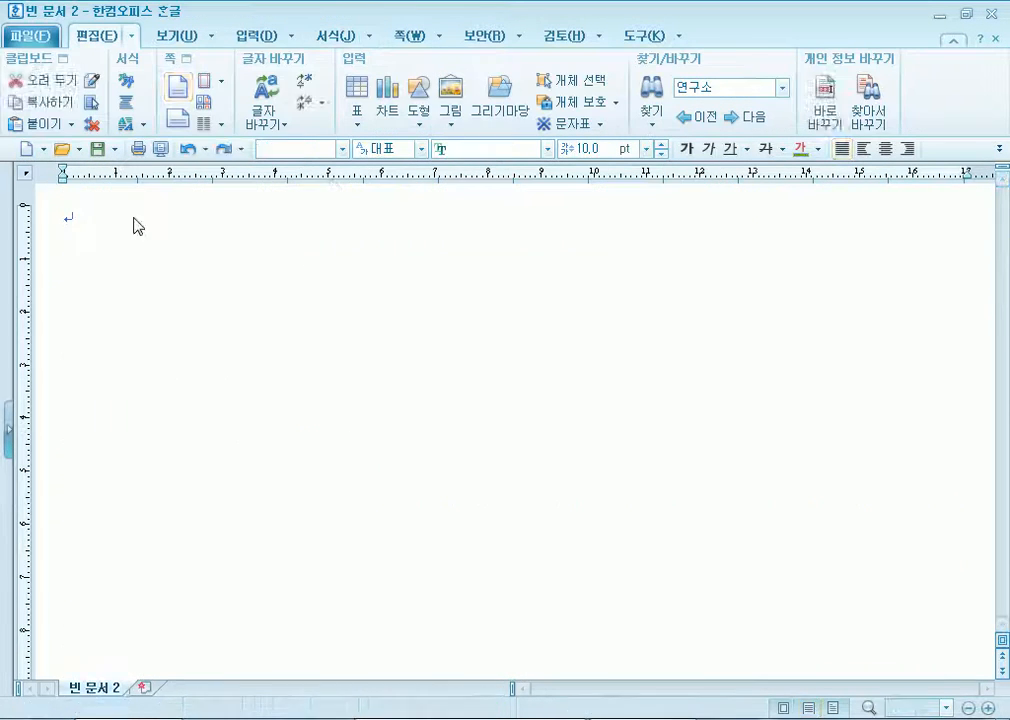
click(318, 38)
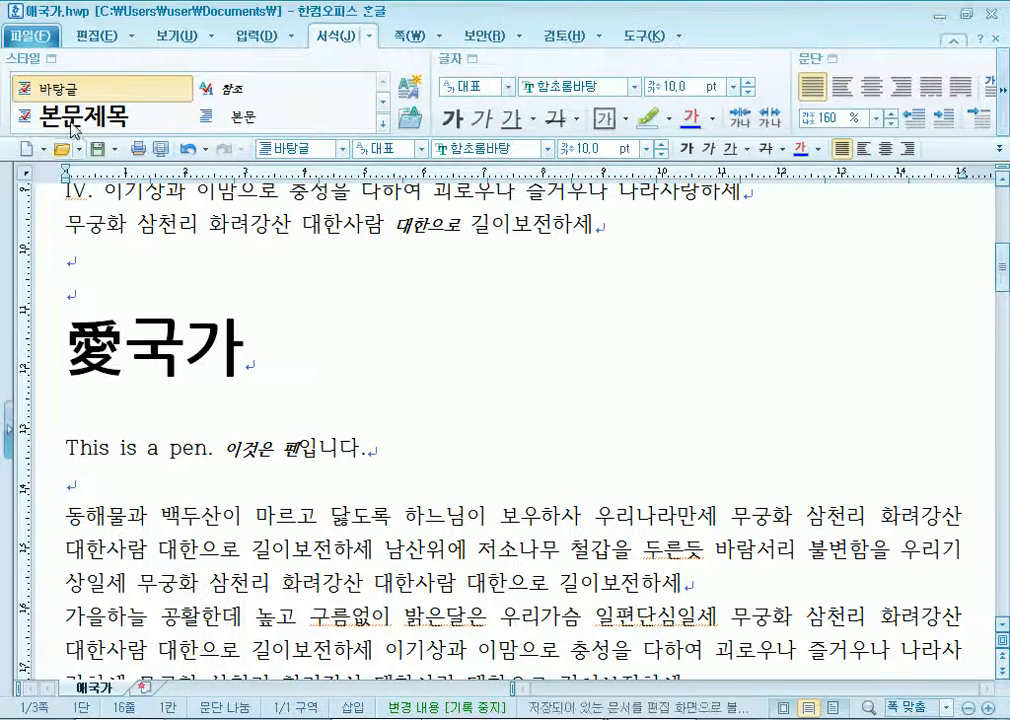
Move the 본문제목 style above 참조 in the style list and close the list without applying a style.
click(368, 36)
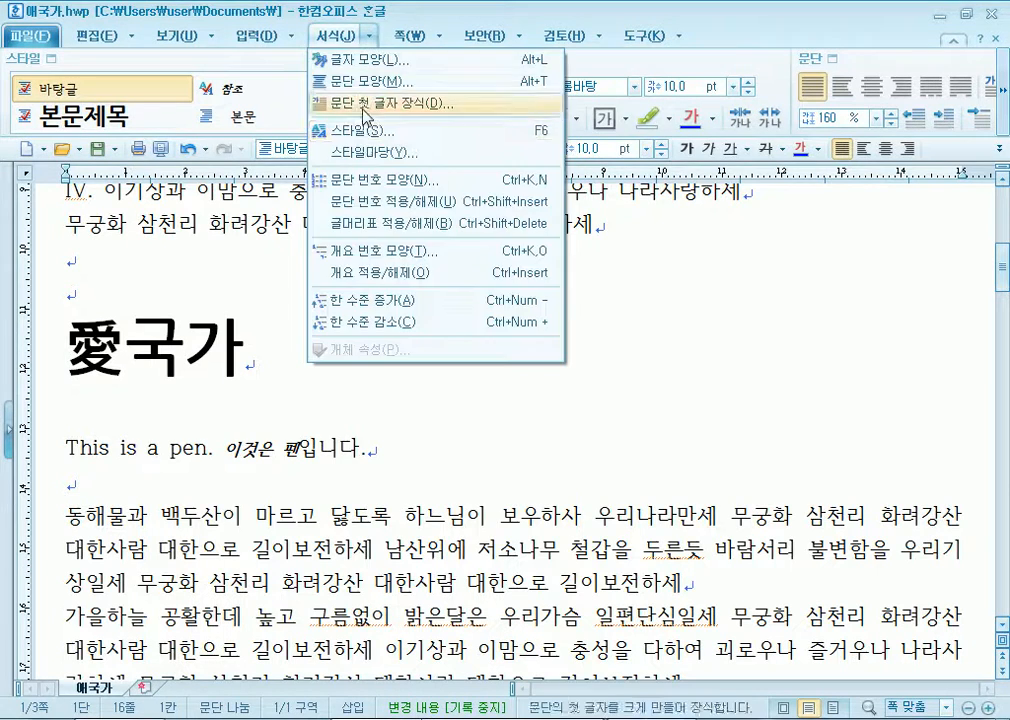
click(362, 135)
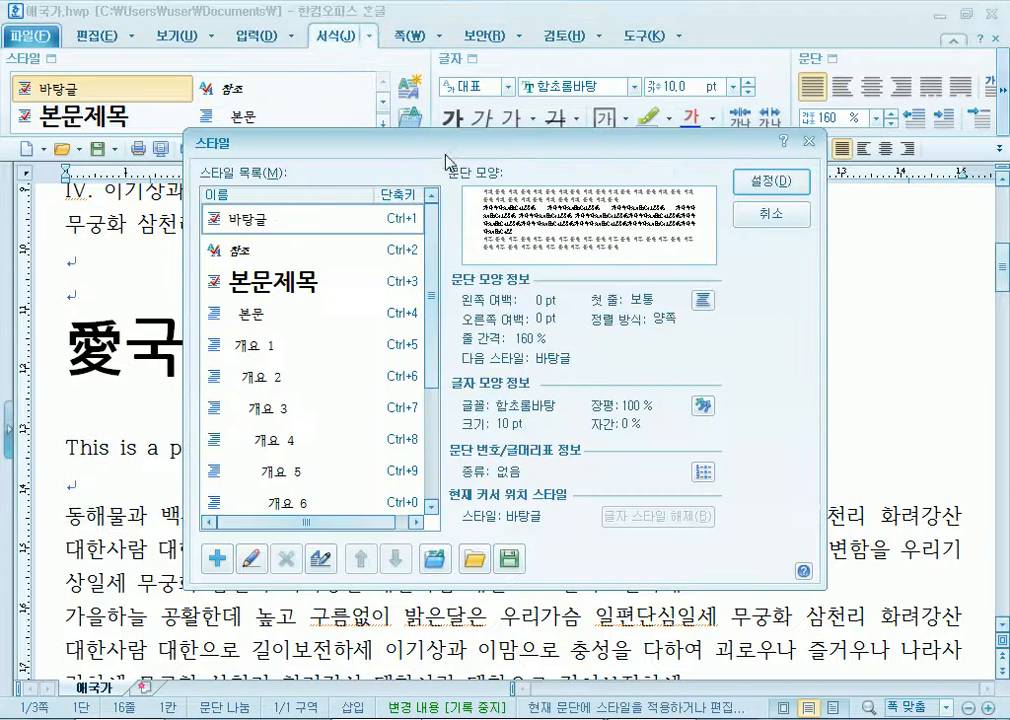
drag(351, 120, 481, 55)
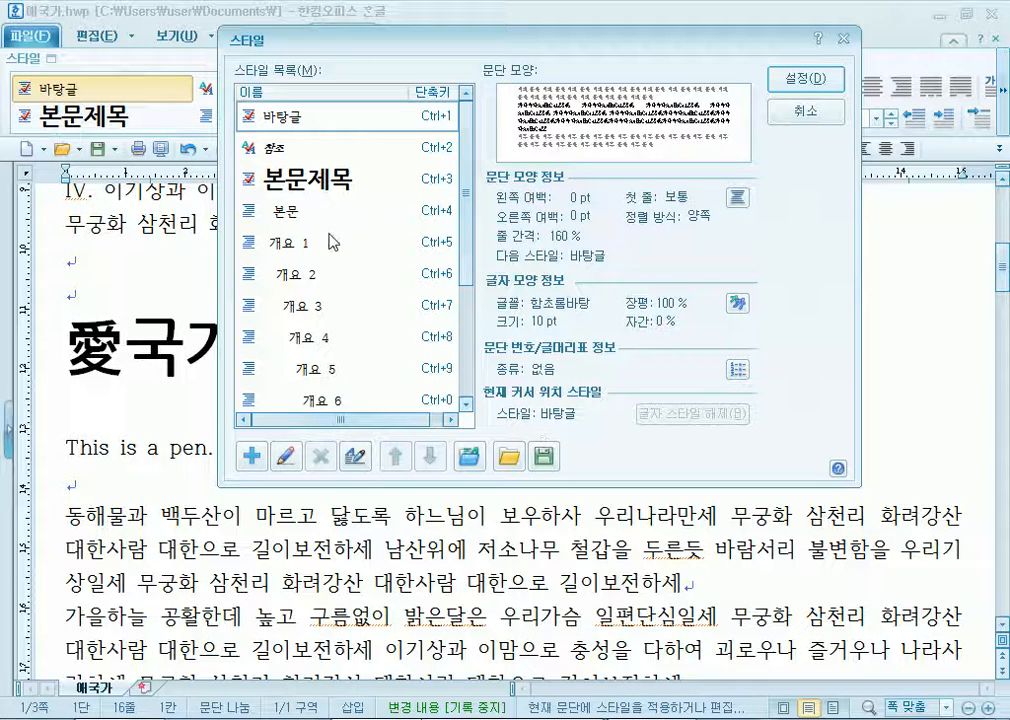
click(357, 190)
click(395, 457)
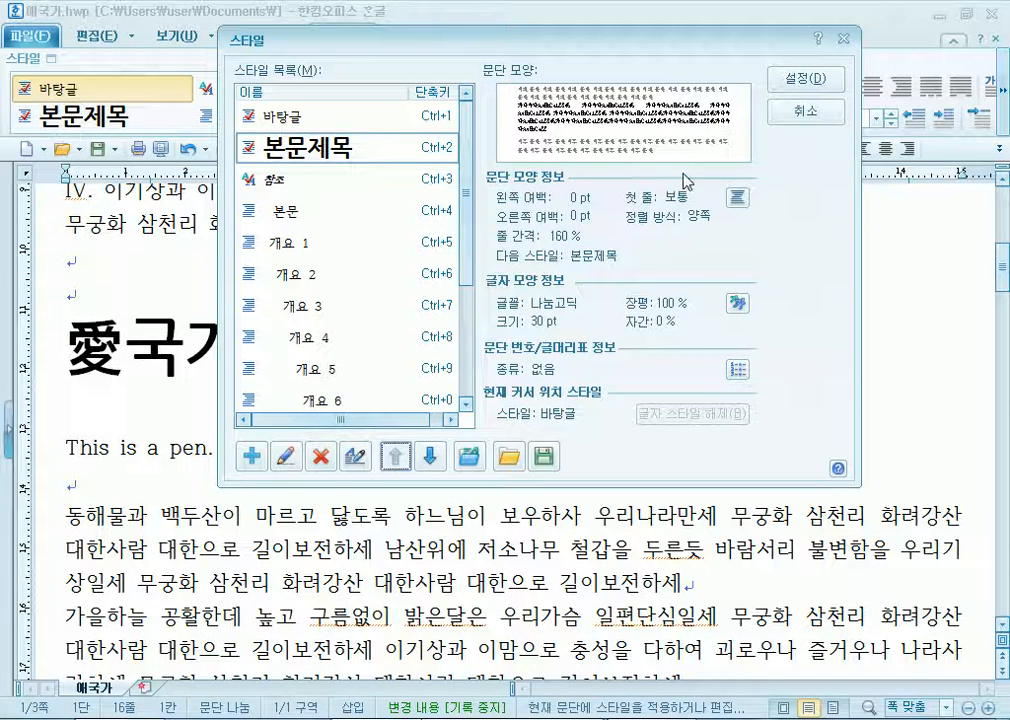
click(816, 115)
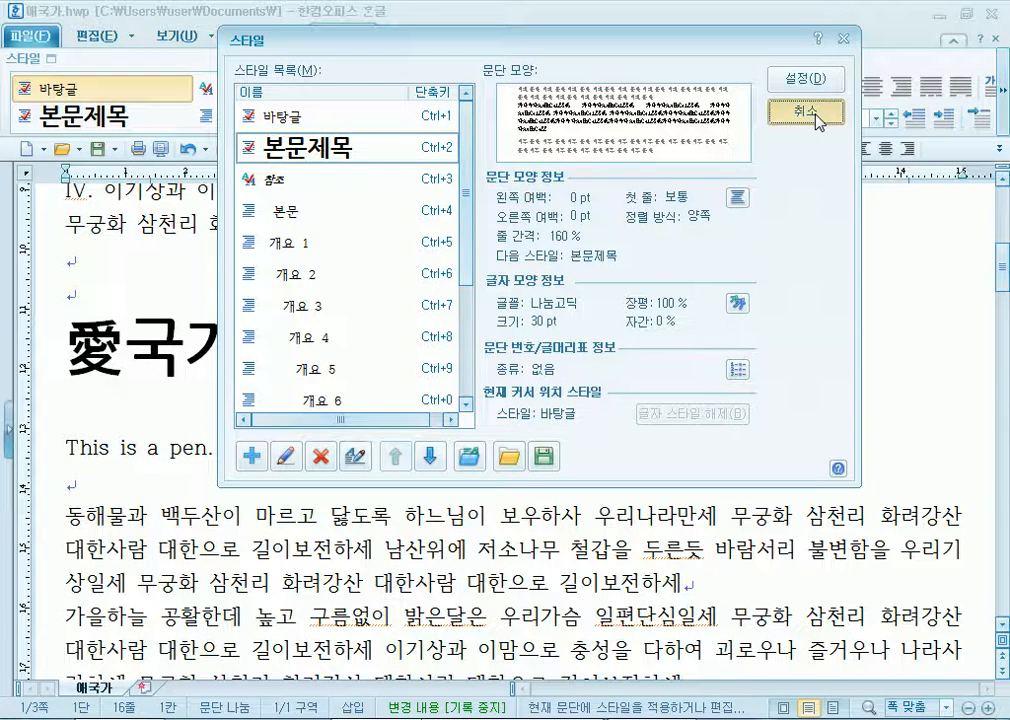
click(815, 114)
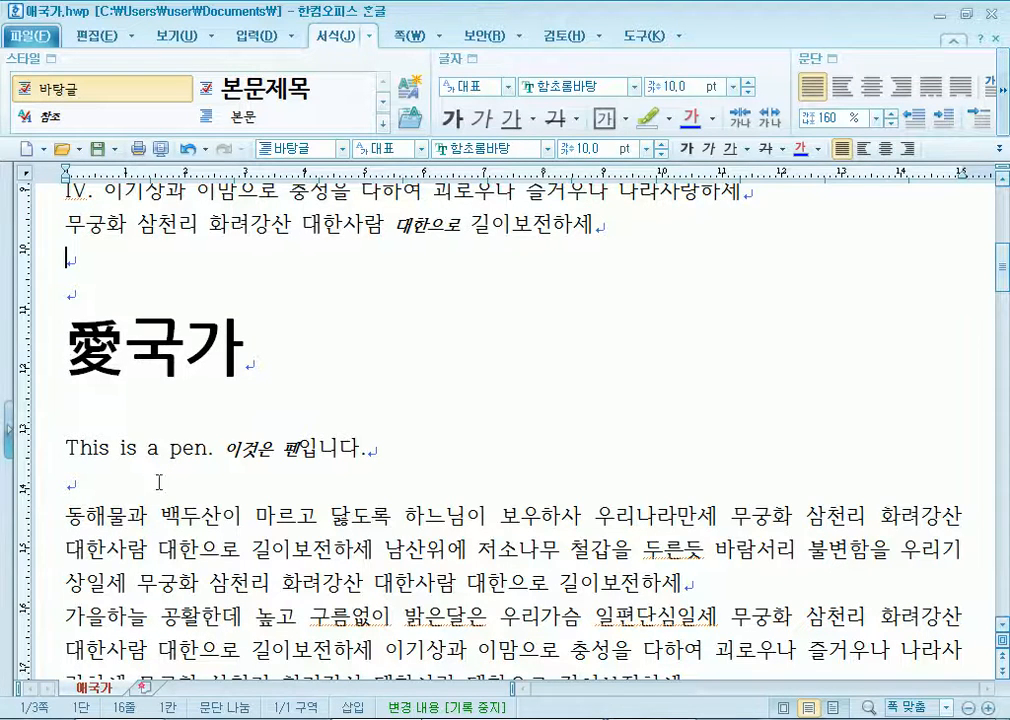
scroll(120, 414, up, 2)
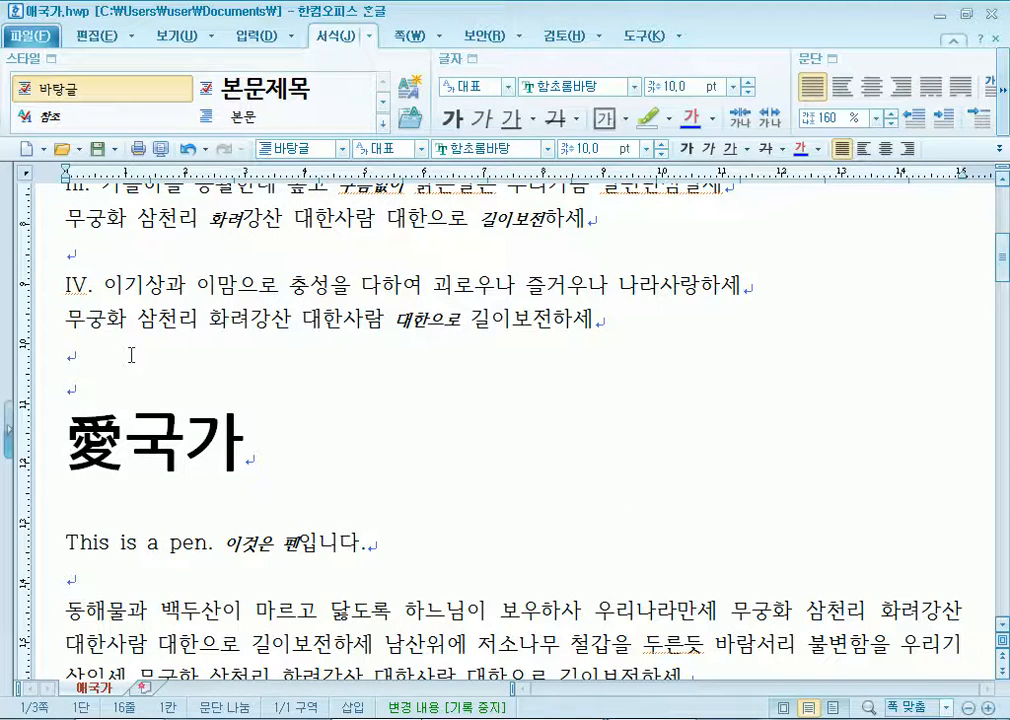